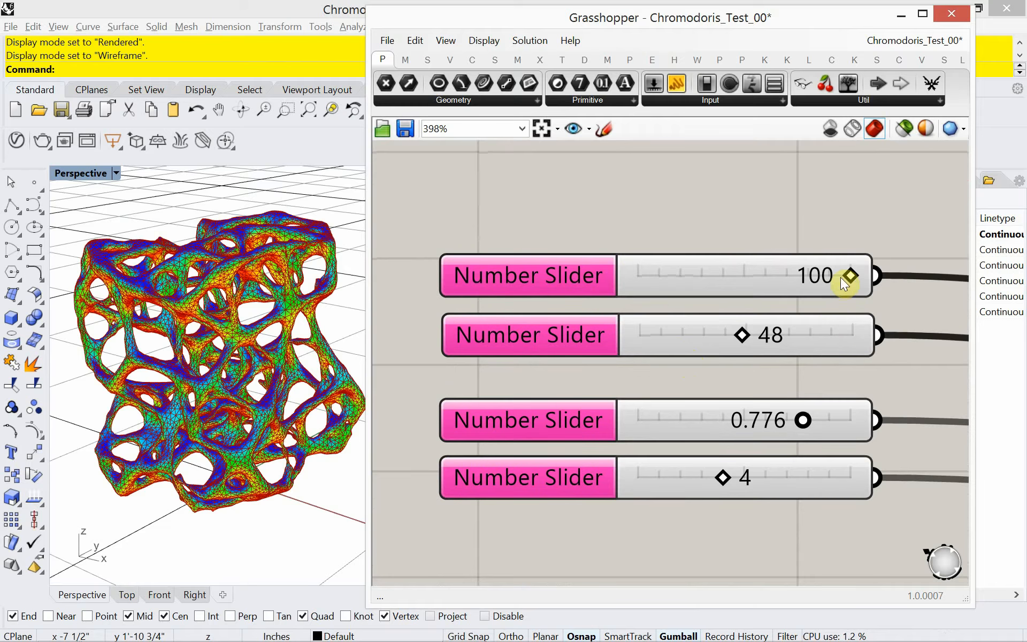
Set the third number slider to 0.716 and the fourth number slider to 5.
{"action": "left_click_drag", "start_coordinate": [842, 278], "coordinate": [870, 299]}
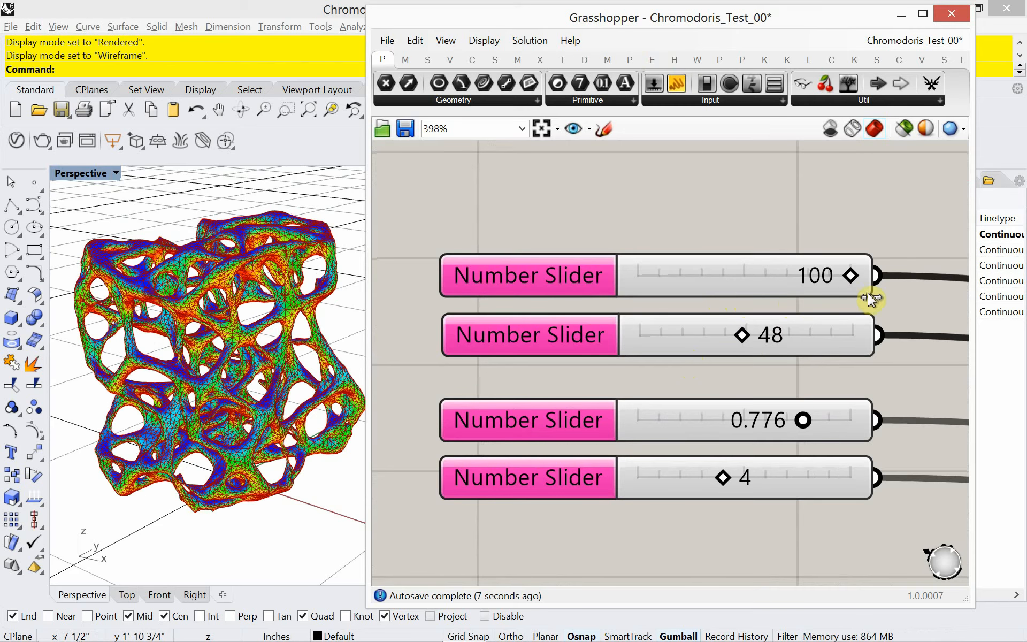
{"action": "mouse_move", "coordinate": [743, 337]}
{"action": "left_mouse_down"}
{"action": "mouse_move", "coordinate": [707, 345]}
{"action": "mouse_move", "coordinate": [742, 357]}
{"action": "left_mouse_up"}
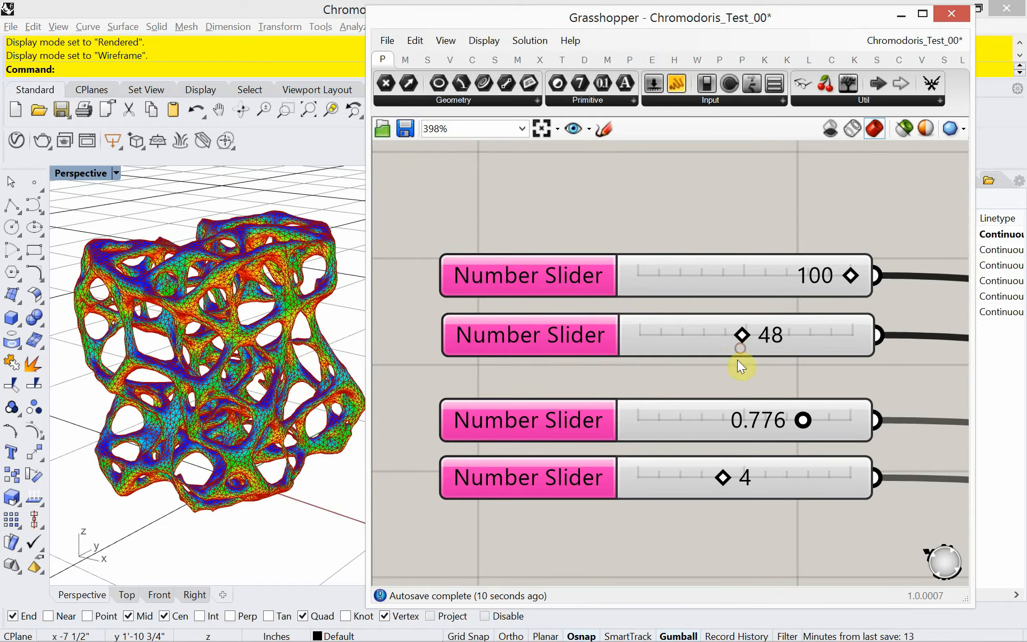
{"action": "left_click", "coordinate": [802, 422]}
{"action": "mouse_move", "coordinate": [803, 426]}
{"action": "left_mouse_down"}
{"action": "mouse_move", "coordinate": [710, 433]}
{"action": "mouse_move", "coordinate": [835, 426]}
{"action": "mouse_move", "coordinate": [894, 436]}
{"action": "mouse_move", "coordinate": [729, 421]}
{"action": "mouse_move", "coordinate": [844, 422]}
{"action": "mouse_move", "coordinate": [788, 423]}
{"action": "left_mouse_up"}
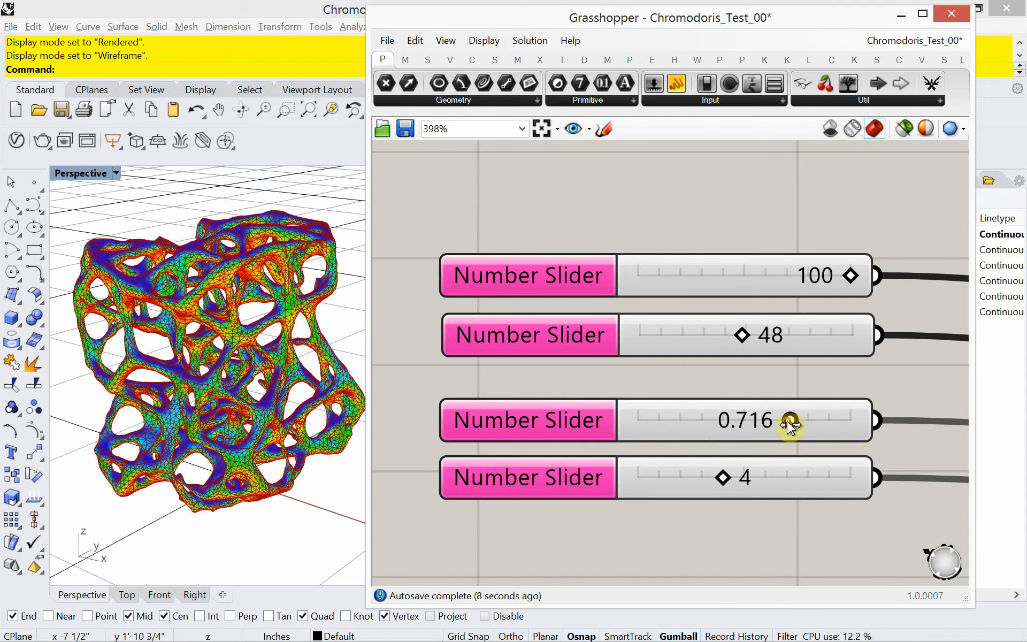
{"action": "left_click_drag", "start_coordinate": [723, 482], "coordinate": [647, 481]}
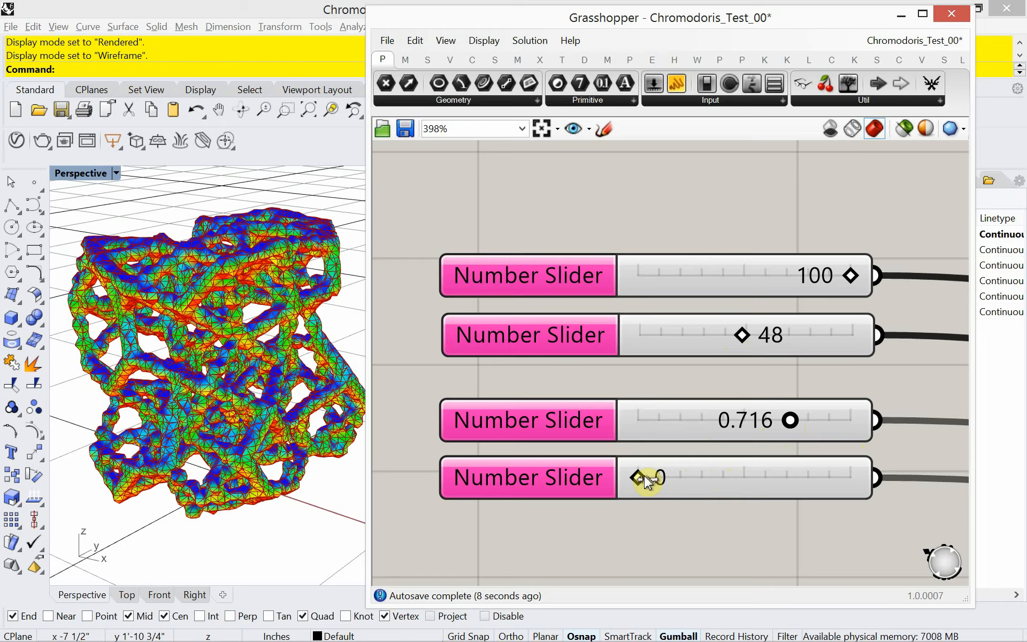
{"action": "left_click_drag", "start_coordinate": [647, 481], "coordinate": [758, 480]}
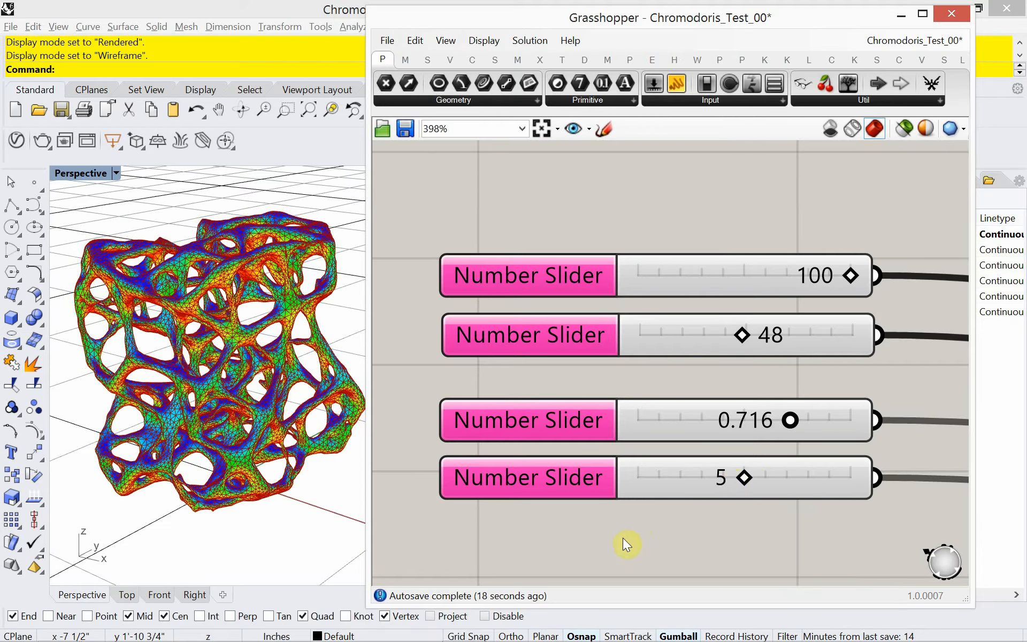
Switch to the browser, subscribe to the open YouTube channel and set its notifications to All.
{"action": "key", "text": "alt+Tab"}
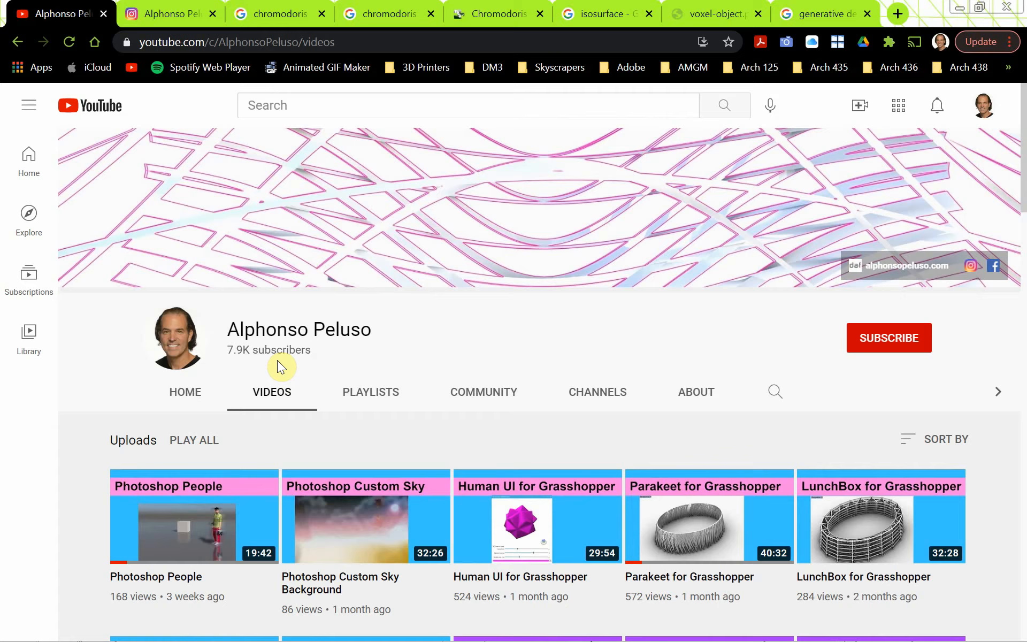
{"action": "left_click", "coordinate": [889, 344]}
{"action": "left_click", "coordinate": [924, 342]}
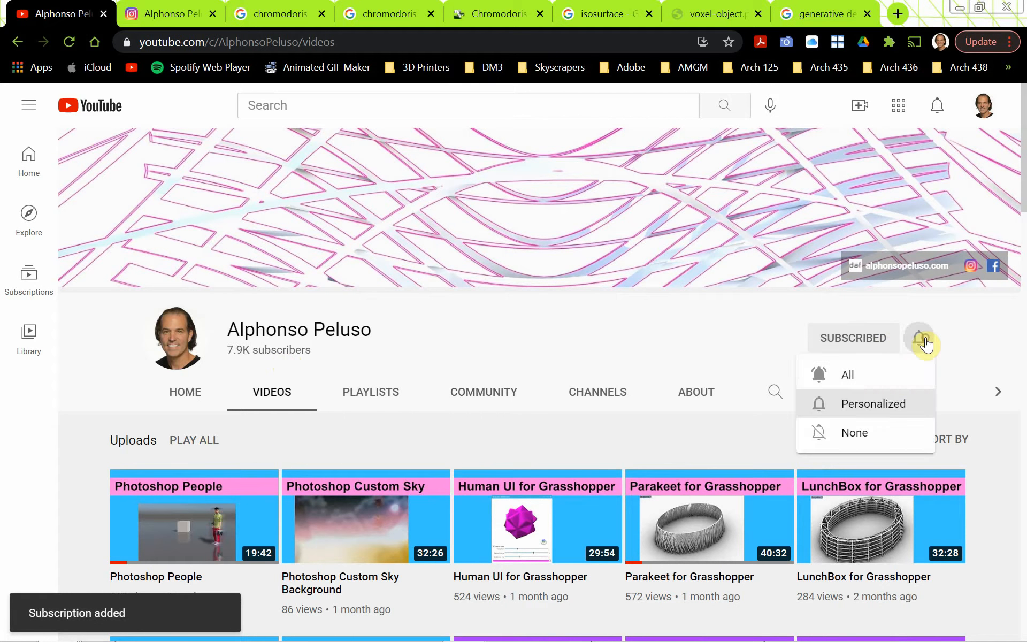
{"action": "left_click", "coordinate": [907, 375]}
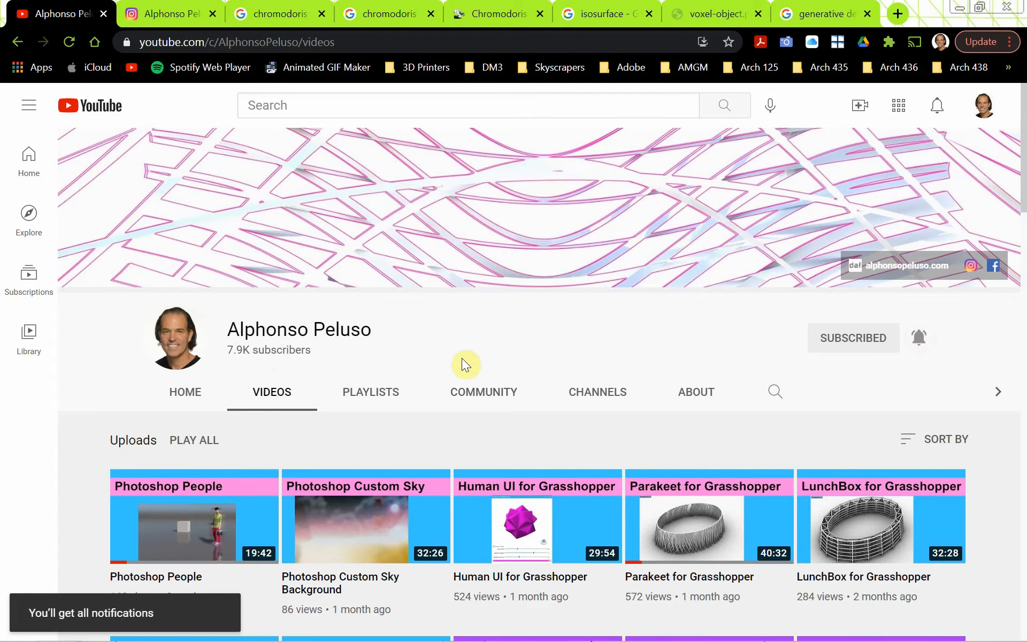
Look through the videos uploaded to the YouTube channel.
{"action": "scroll", "coordinate": [461, 358], "scroll_direction": "down", "scroll_amount": 10}
{"action": "scroll", "coordinate": [461, 370], "scroll_direction": "down", "scroll_amount": 5}
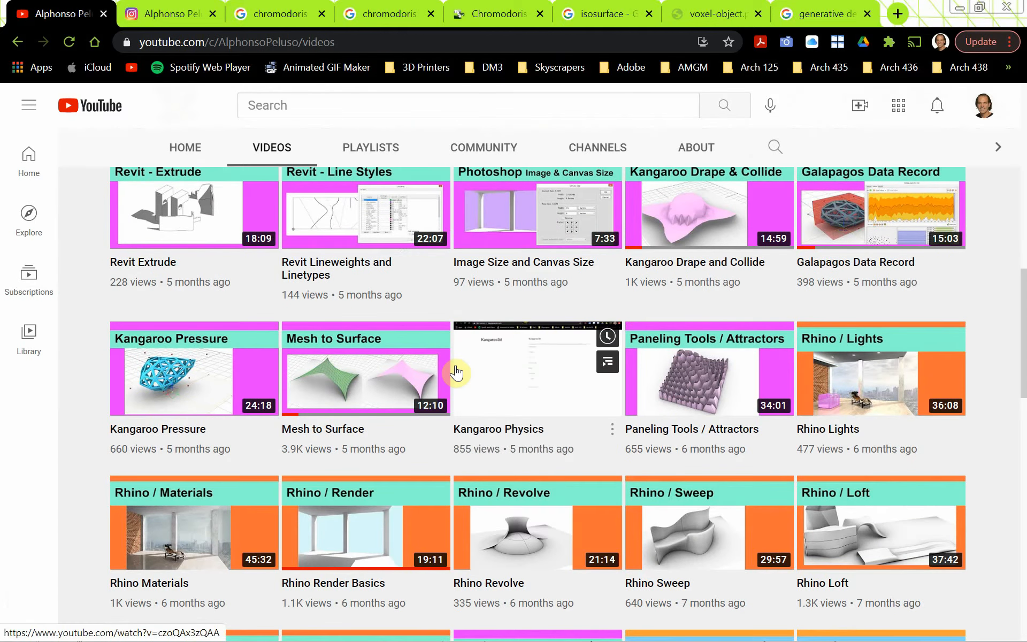
{"action": "scroll", "coordinate": [455, 371], "scroll_direction": "up", "scroll_amount": 6}
{"action": "scroll", "coordinate": [456, 371], "scroll_direction": "up", "scroll_amount": 8}
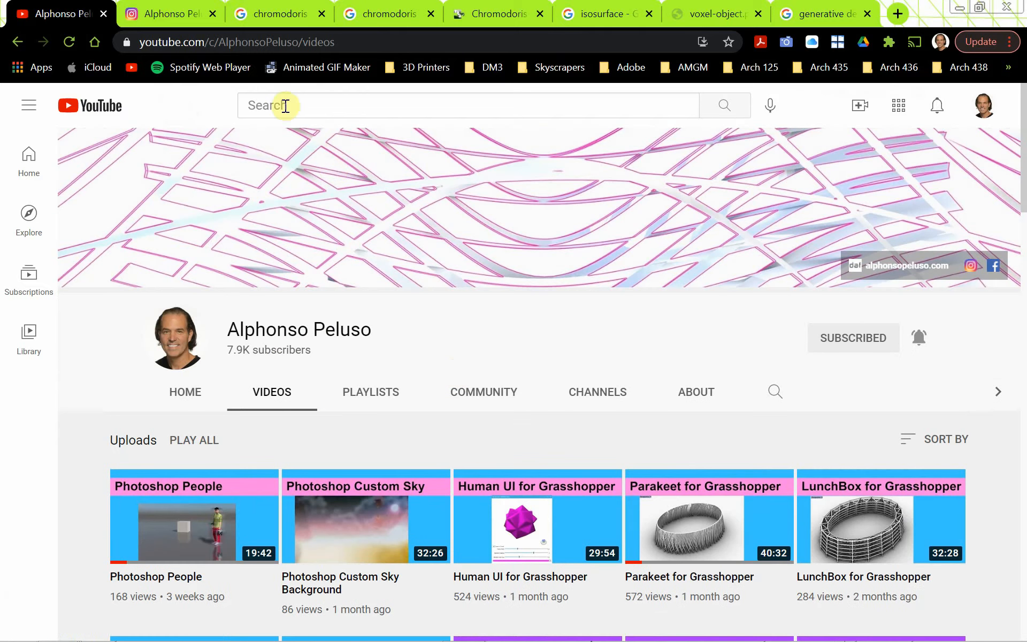
Switch to the open Instagram profile and look through its posts.
{"action": "left_click", "coordinate": [173, 15]}
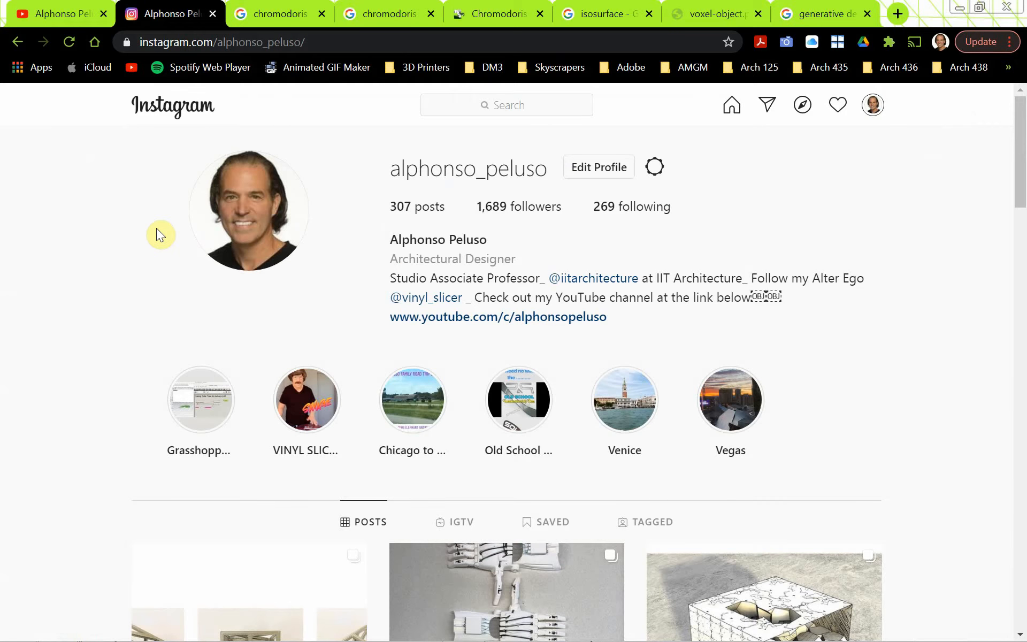
{"action": "scroll", "coordinate": [115, 332], "scroll_direction": "down", "scroll_amount": 5}
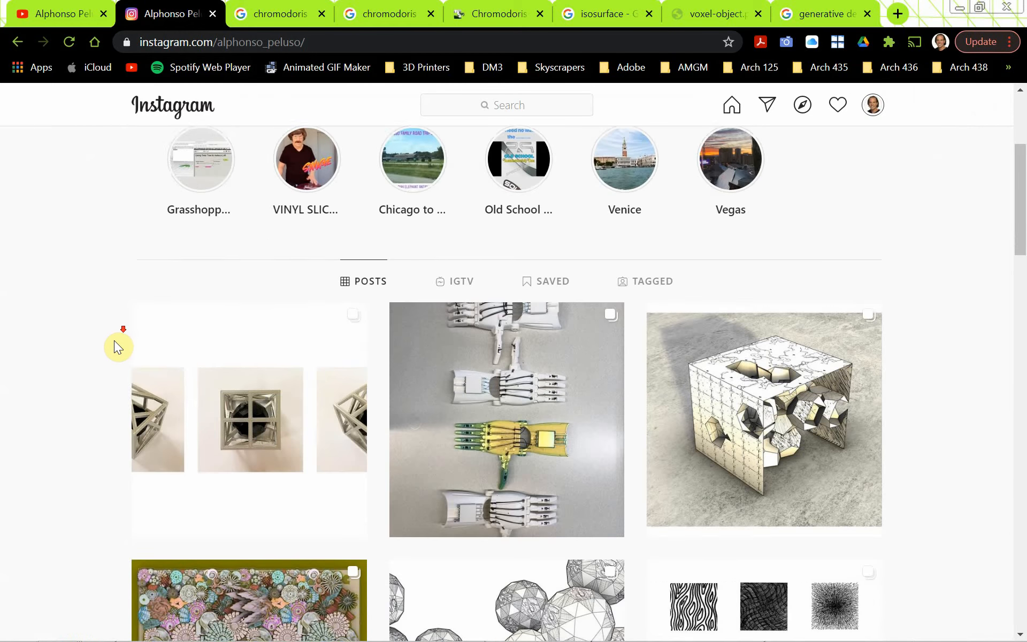
{"action": "scroll", "coordinate": [117, 349], "scroll_direction": "down", "scroll_amount": 3}
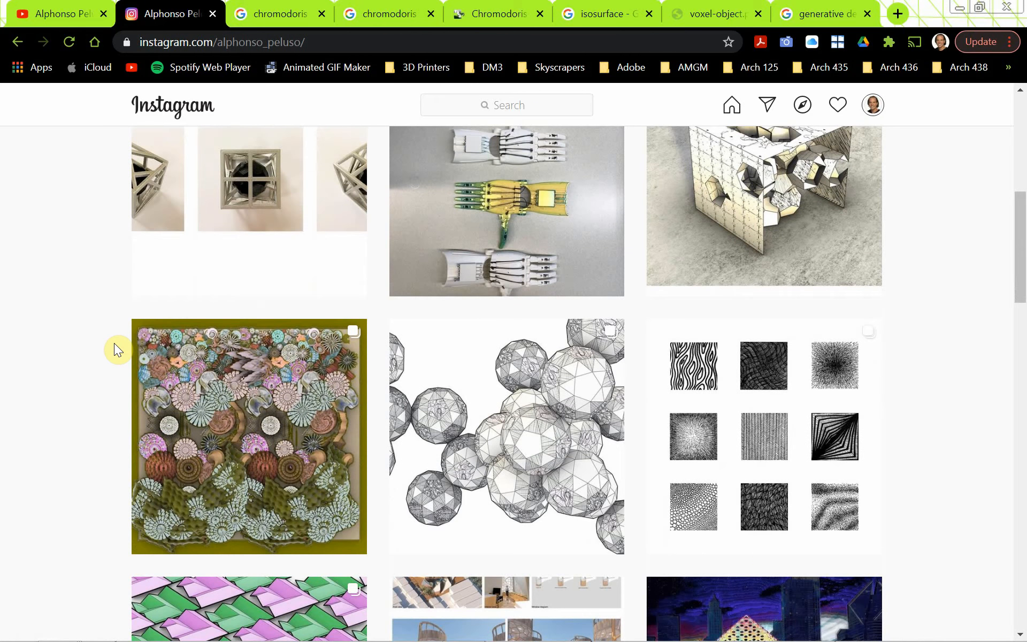
{"action": "scroll", "coordinate": [114, 373], "scroll_direction": "down", "scroll_amount": 5}
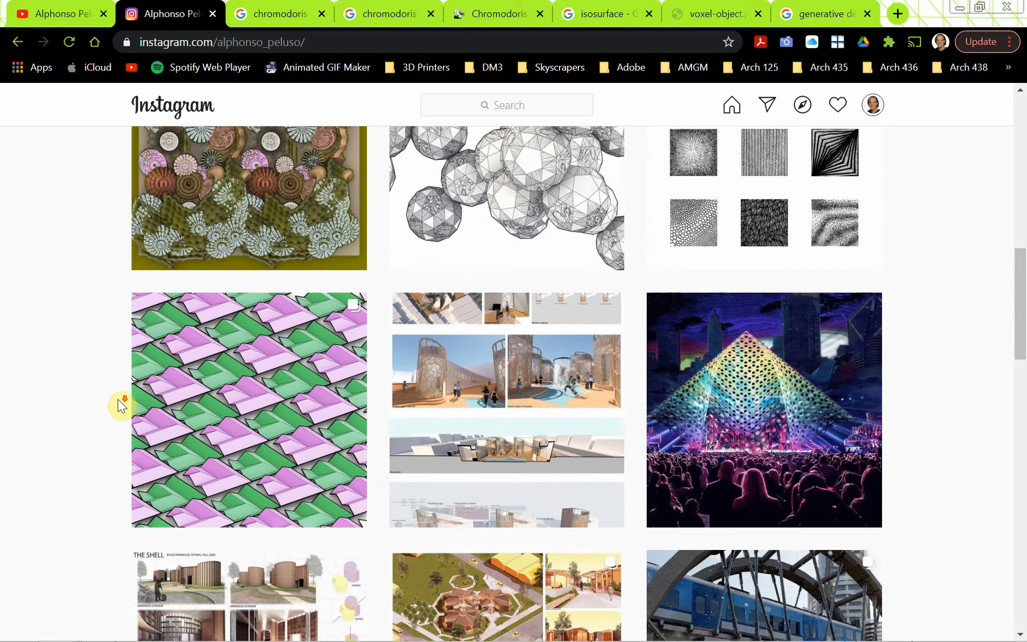
{"action": "scroll", "coordinate": [117, 399], "scroll_direction": "down", "scroll_amount": 10}
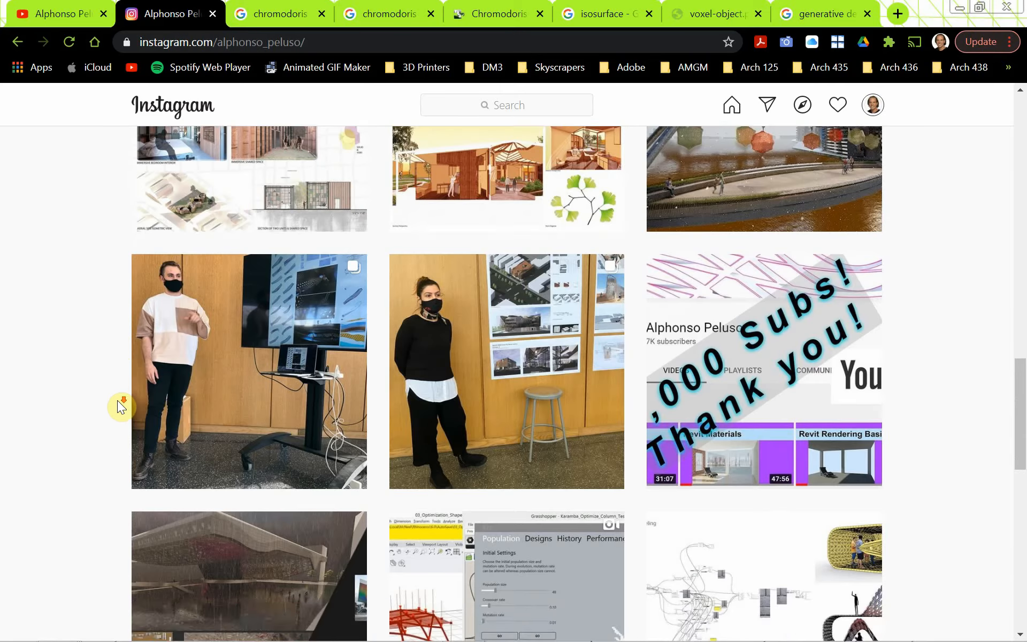
{"action": "scroll", "coordinate": [115, 407], "scroll_direction": "down", "scroll_amount": 3}
{"action": "scroll", "coordinate": [115, 406], "scroll_direction": "up", "scroll_amount": 10}
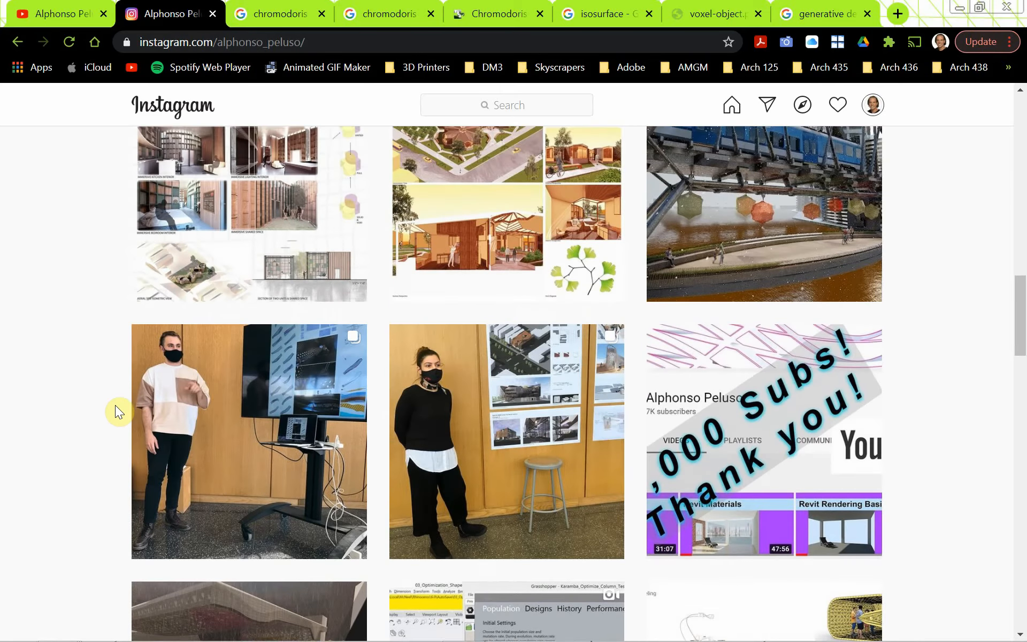
{"action": "scroll", "coordinate": [116, 408], "scroll_direction": "up", "scroll_amount": 16}
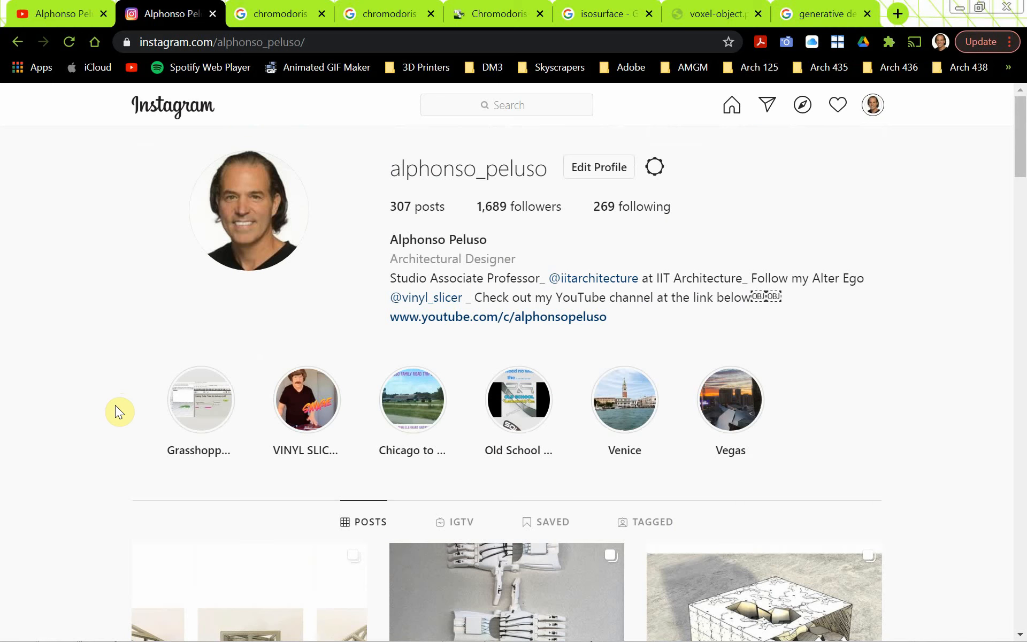
View the Google web and image results for chromodoris, and the plug-in's food4Rhino page with its address highlighted.
{"action": "left_click", "coordinate": [277, 15]}
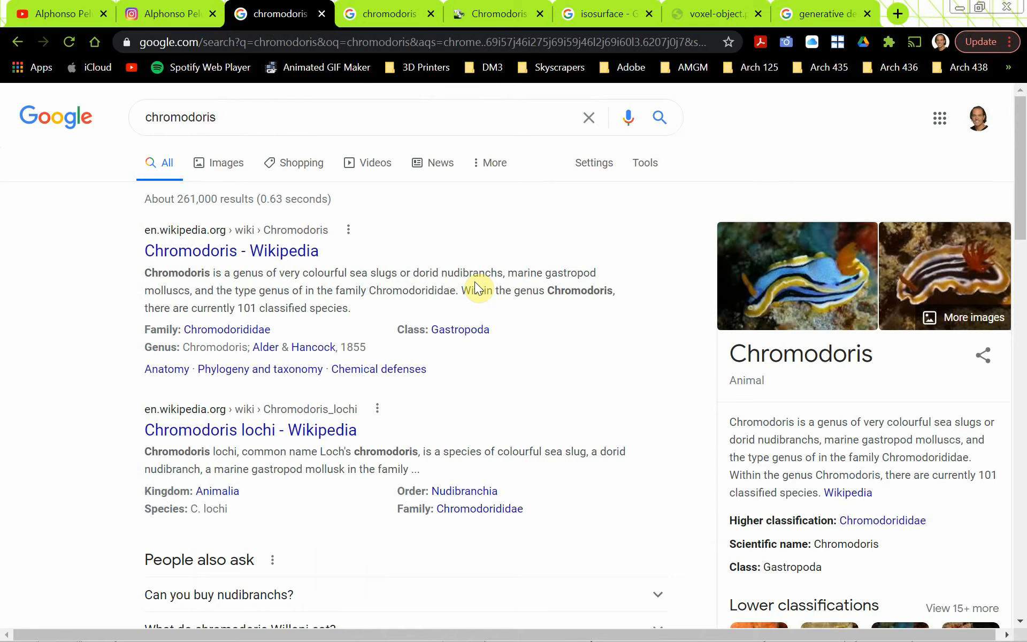
{"action": "left_click", "coordinate": [401, 15]}
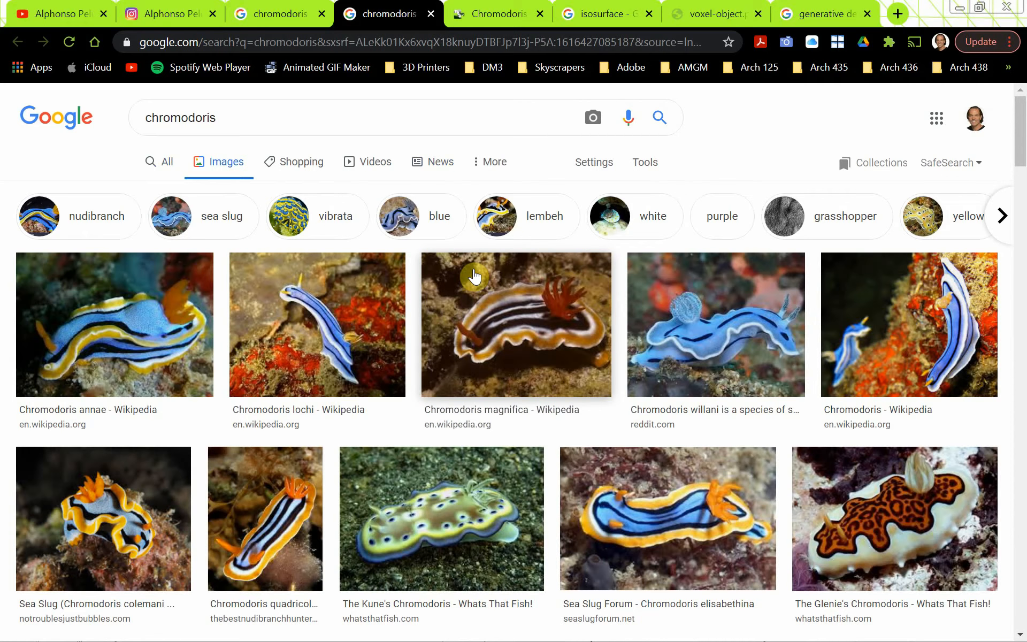
{"action": "left_click", "coordinate": [485, 20]}
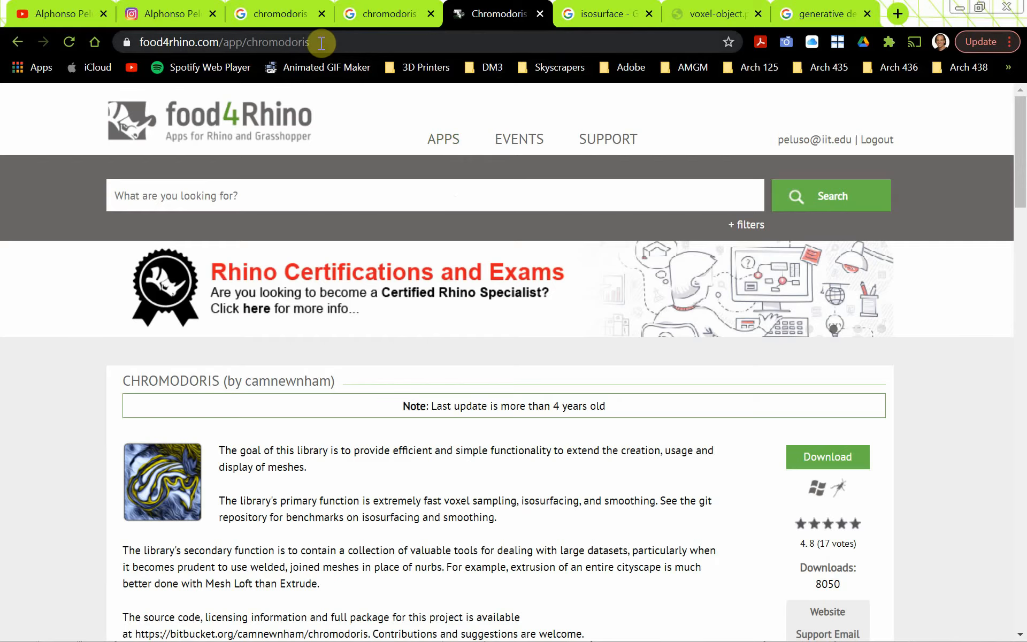
{"action": "left_click_drag", "start_coordinate": [320, 42], "coordinate": [136, 41]}
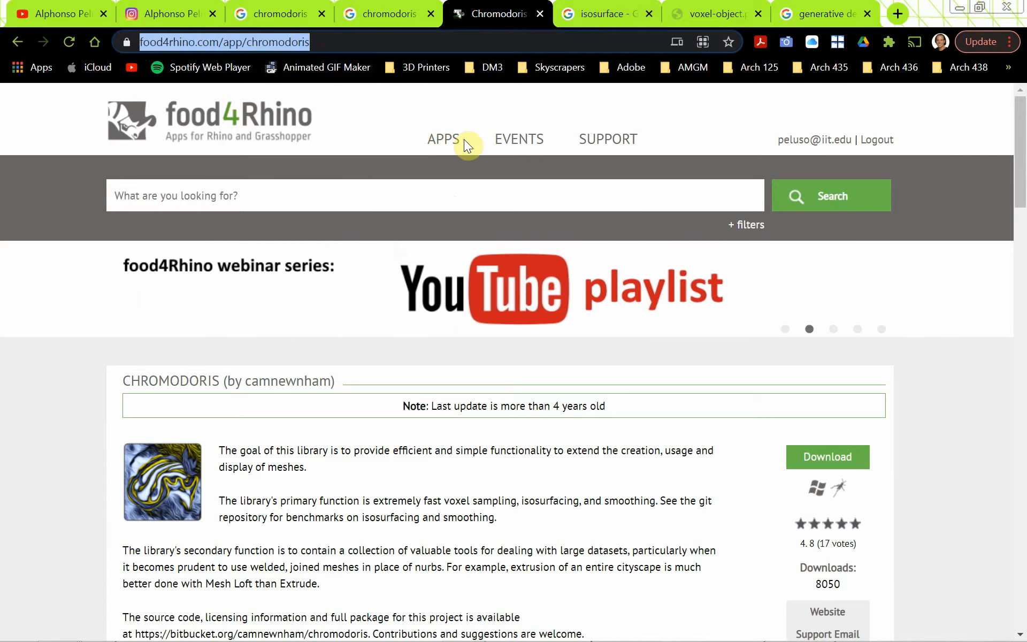
{"action": "key", "text": "ctrl+Tab"}
{"action": "key", "text": "ctrl+Tab"}
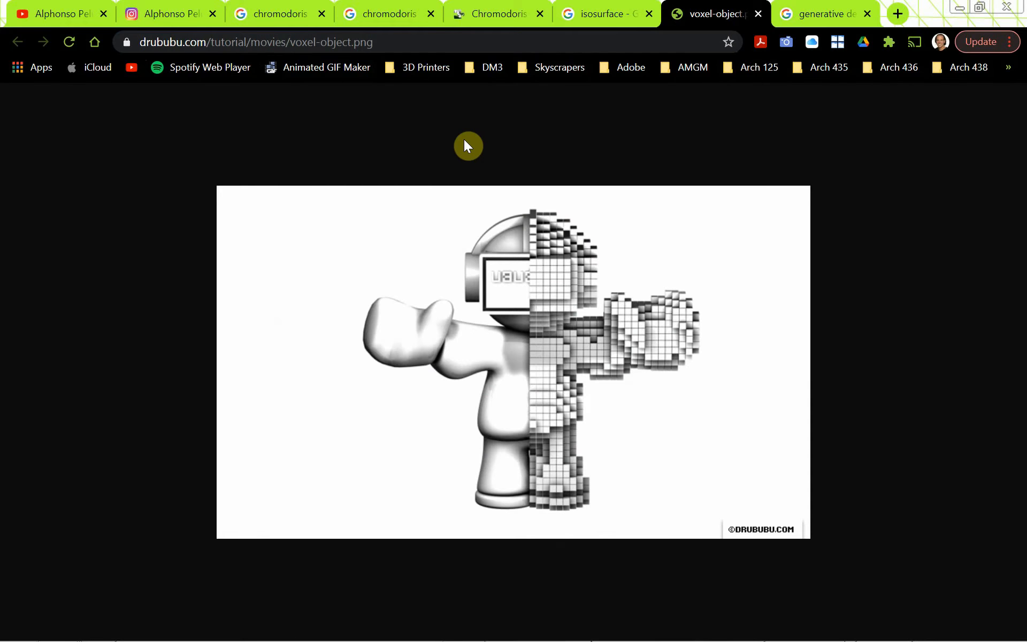
{"action": "key", "text": "ctrl+Tab"}
{"action": "key", "text": "ctrl+Tab"}
{"action": "key", "text": "ctrl+Tab"}
{"action": "key", "text": "ctrl+Tab"}
{"action": "key", "text": "ctrl+Tab"}
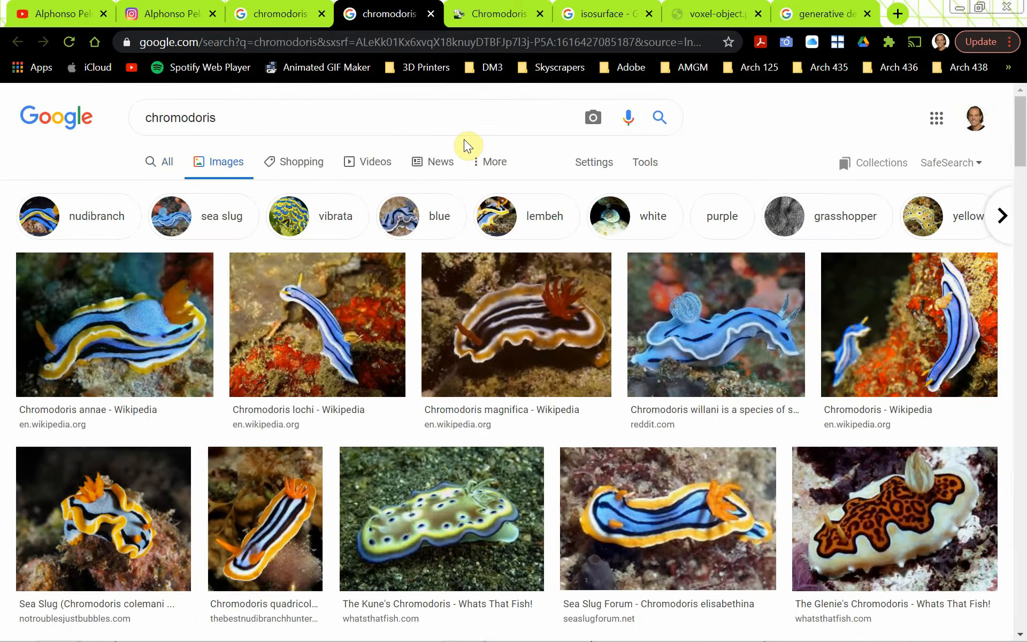
{"action": "key", "text": "ctrl+Tab"}
Switch back to Grasshopper and close the Chromodoris_Test_00 definition, saving its changes.
{"action": "key", "text": "alt+Tab"}
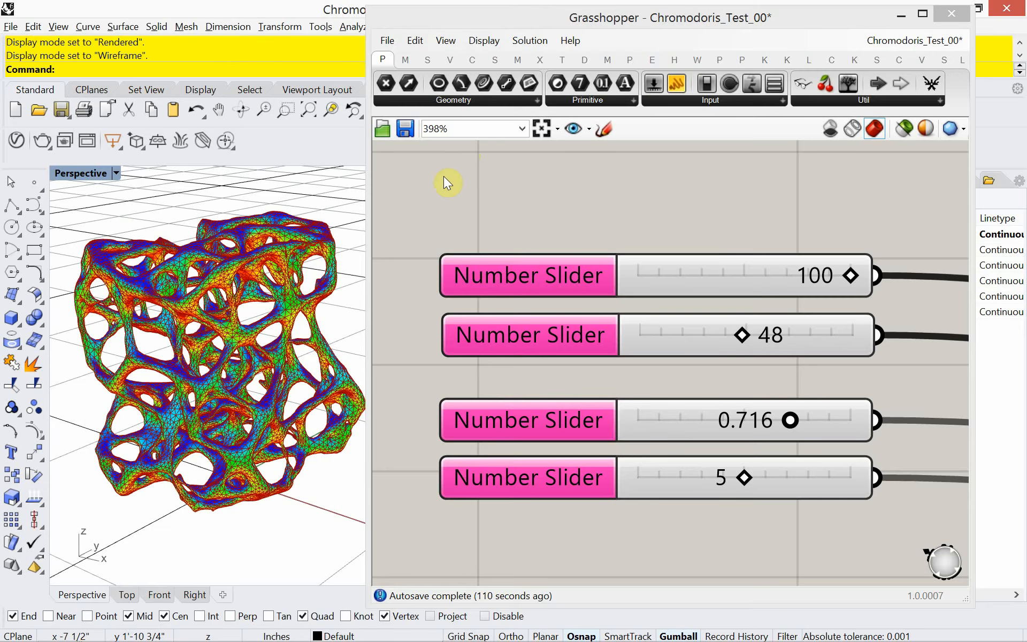
{"action": "left_click", "coordinate": [936, 39]}
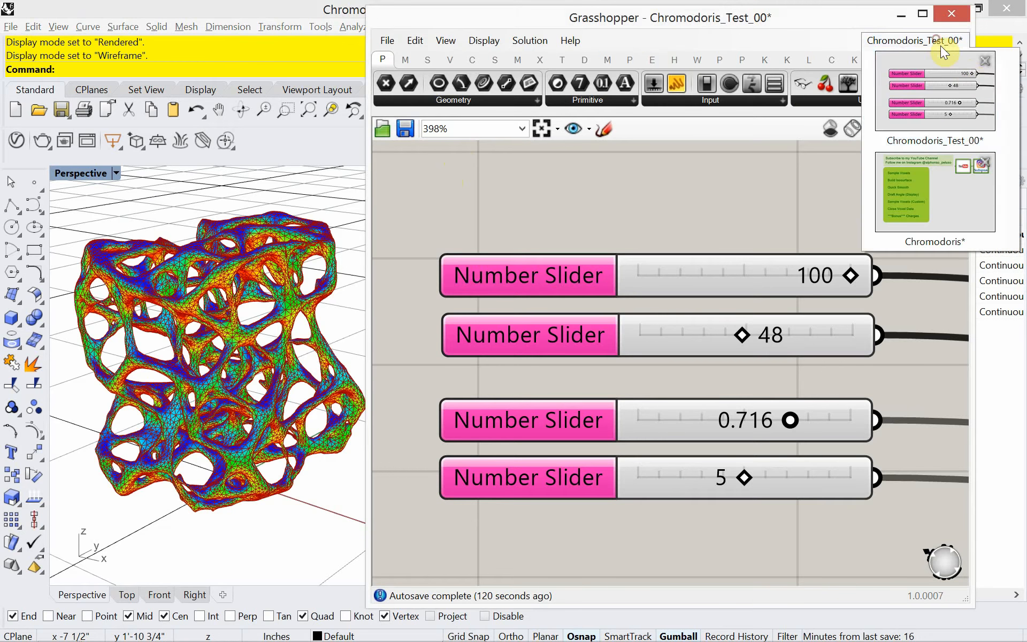
{"action": "left_click", "coordinate": [984, 61]}
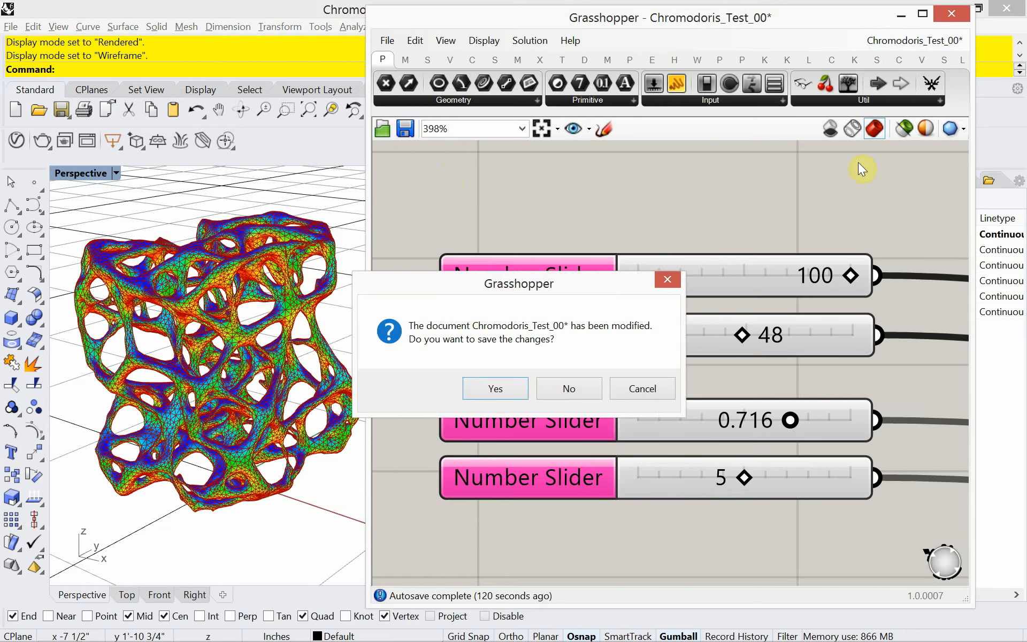
{"action": "left_click", "coordinate": [499, 392]}
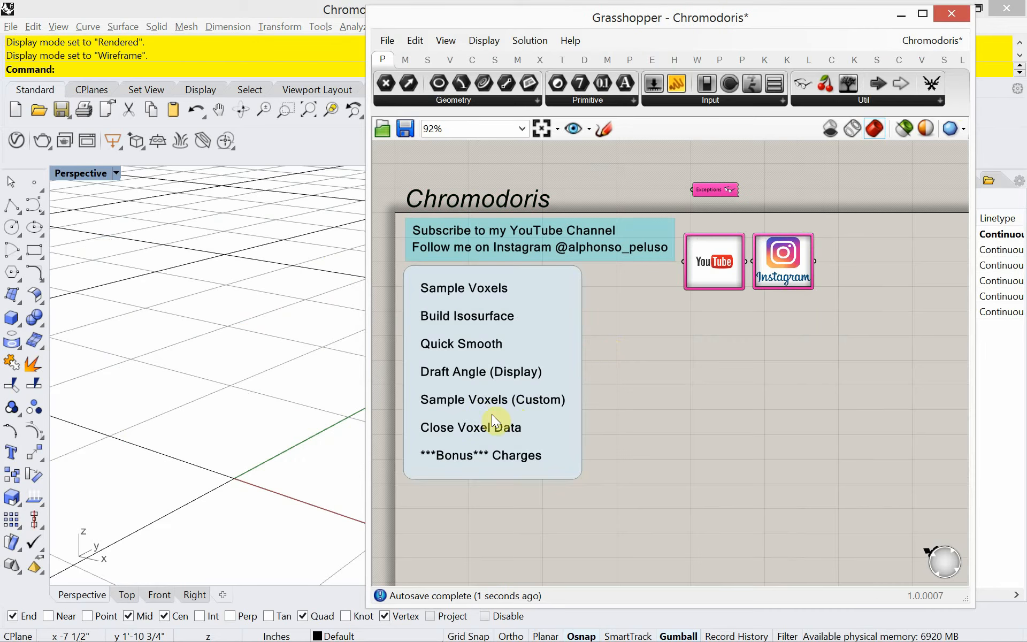
Narrow the Grasshopper window from its Rhino-facing edge to expose more of the Perspective viewport.
{"action": "scroll", "coordinate": [481, 411], "scroll_direction": "up", "scroll_amount": 3}
{"action": "right_click_drag", "start_coordinate": [495, 386], "coordinate": [532, 436]}
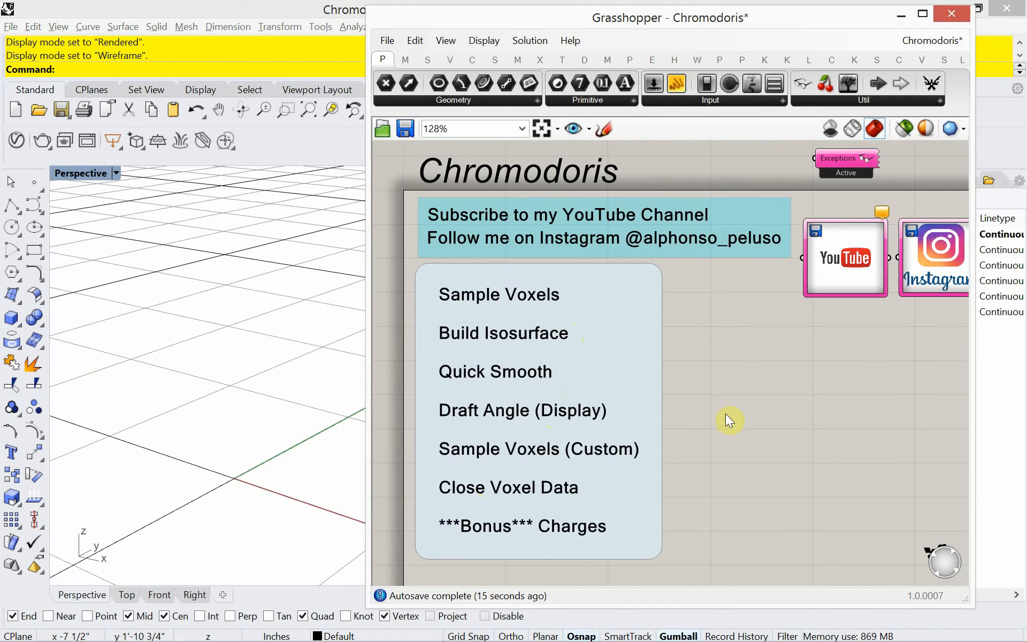
{"action": "right_click_drag", "start_coordinate": [723, 413], "coordinate": [714, 409]}
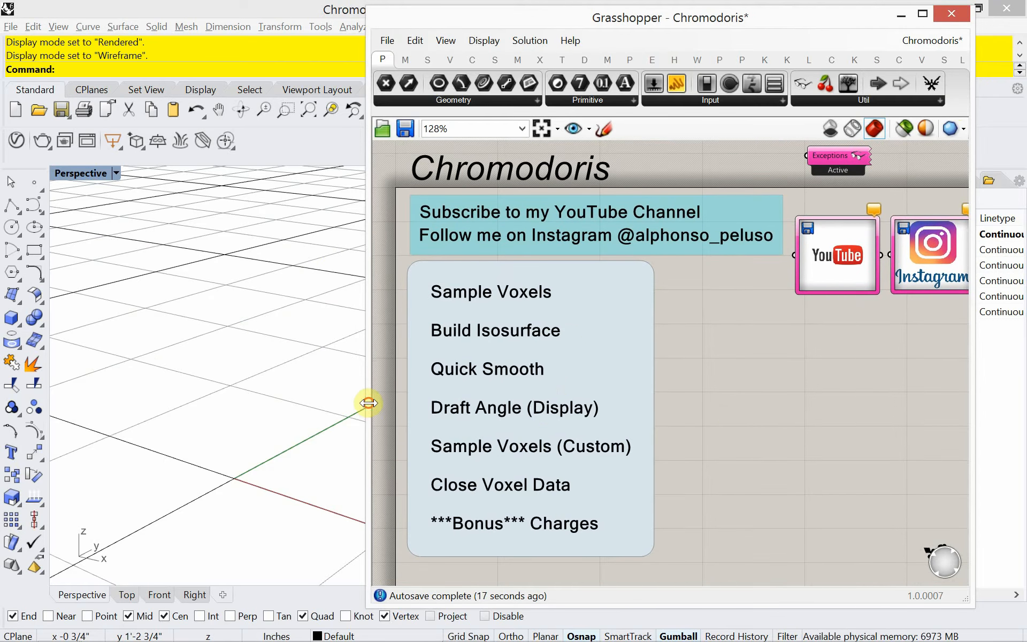
{"action": "left_click_drag", "start_coordinate": [367, 403], "coordinate": [436, 396]}
{"action": "right_click_drag", "start_coordinate": [172, 360], "coordinate": [195, 385]}
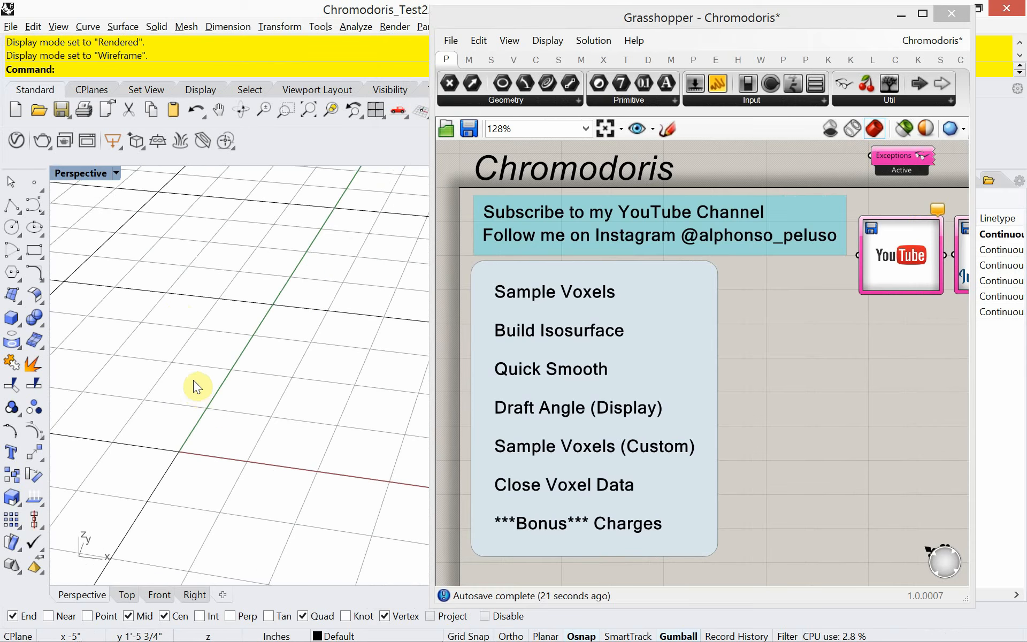
Start a new Rhino model from the Small Objects - Inches.3dm template, saving the changes to Chromodoris_Test2.3dm.
{"action": "left_click", "coordinate": [11, 26]}
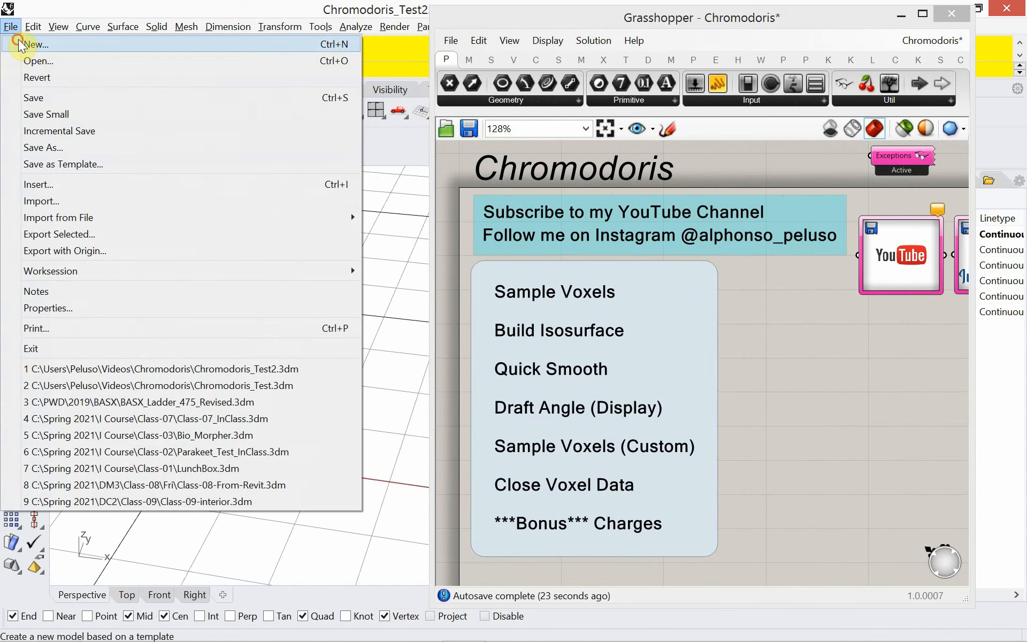
{"action": "left_click", "coordinate": [21, 41]}
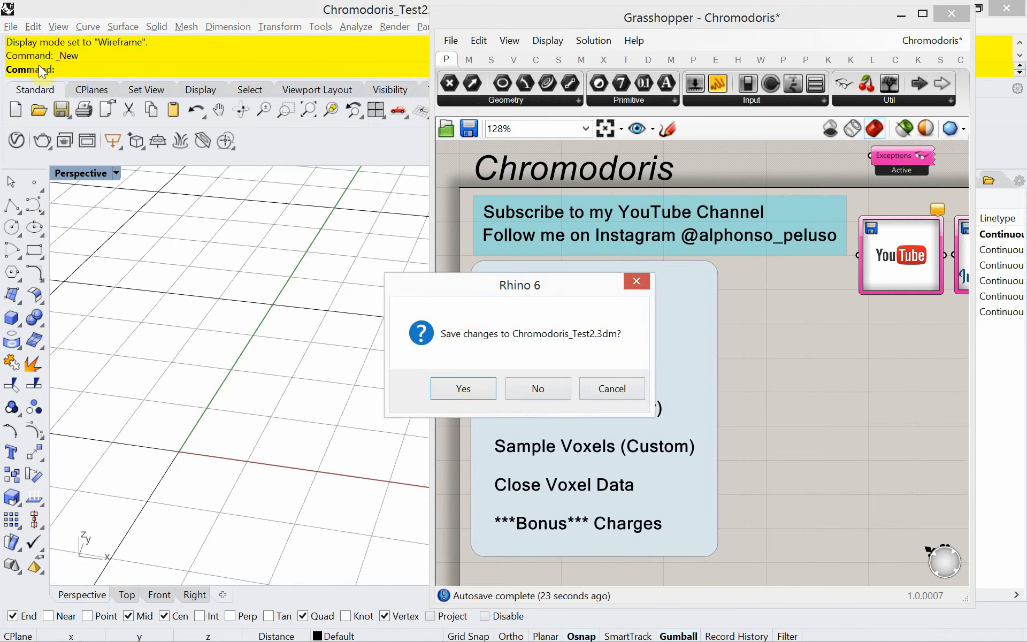
{"action": "left_click", "coordinate": [474, 389]}
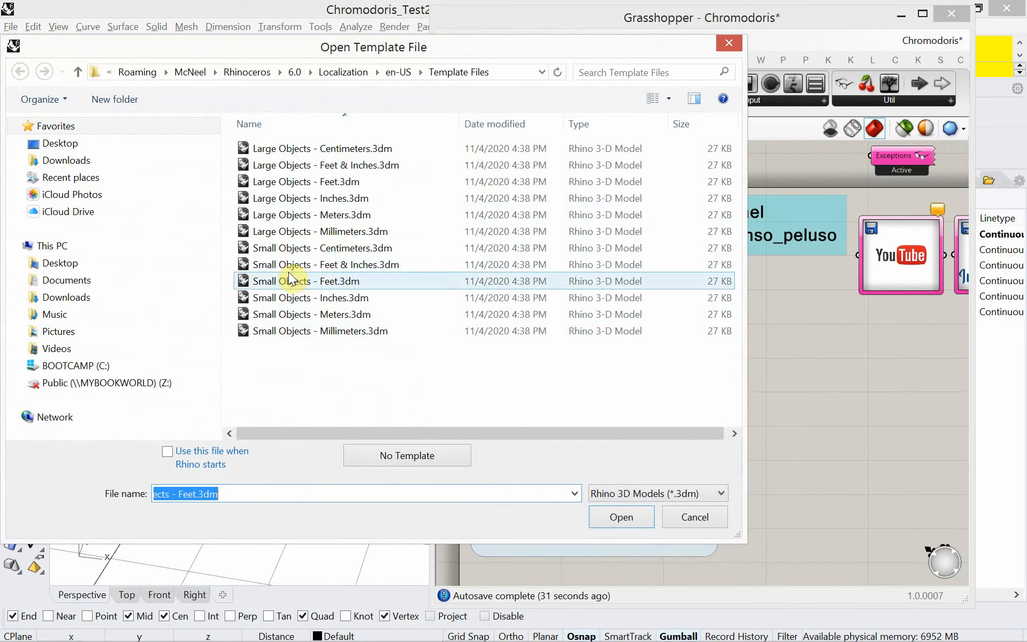
{"action": "left_click", "coordinate": [285, 295]}
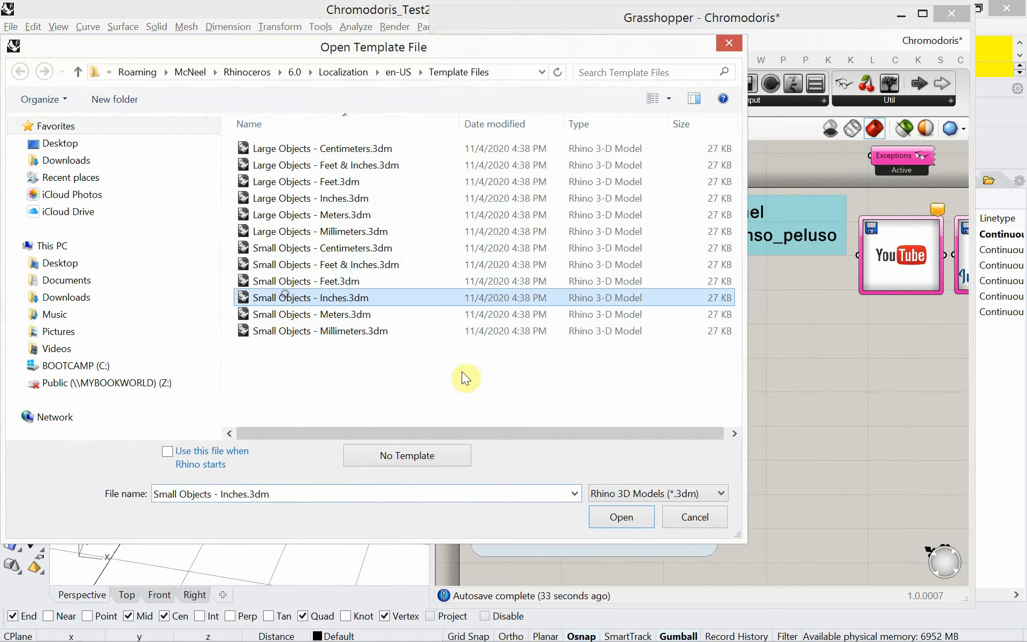
{"action": "left_click", "coordinate": [623, 513]}
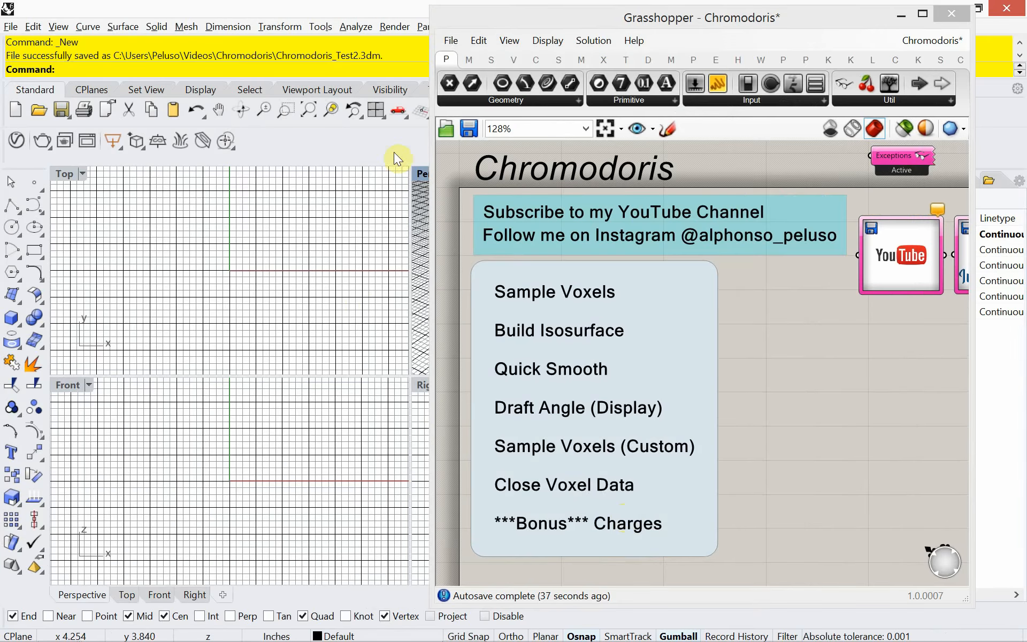
Maximize the Perspective viewport and frame it closely around the construction plane origin.
{"action": "double_click", "coordinate": [419, 172]}
{"action": "right_click_drag", "start_coordinate": [199, 311], "coordinate": [284, 380]}
{"action": "right_click_drag", "start_coordinate": [234, 361], "coordinate": [287, 358]}
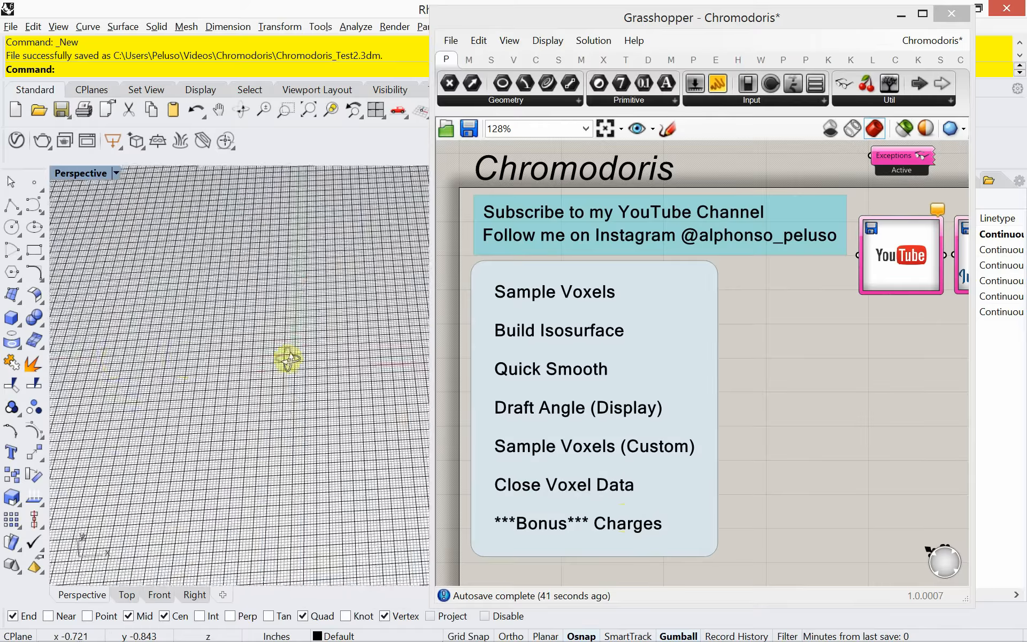
{"action": "scroll", "coordinate": [286, 358], "scroll_direction": "up", "scroll_amount": 12}
{"action": "right_click_drag", "start_coordinate": [213, 364], "coordinate": [291, 358]}
{"action": "scroll", "coordinate": [165, 358], "scroll_direction": "up", "scroll_amount": 7}
{"action": "right_click_drag", "start_coordinate": [238, 390], "coordinate": [204, 376]}
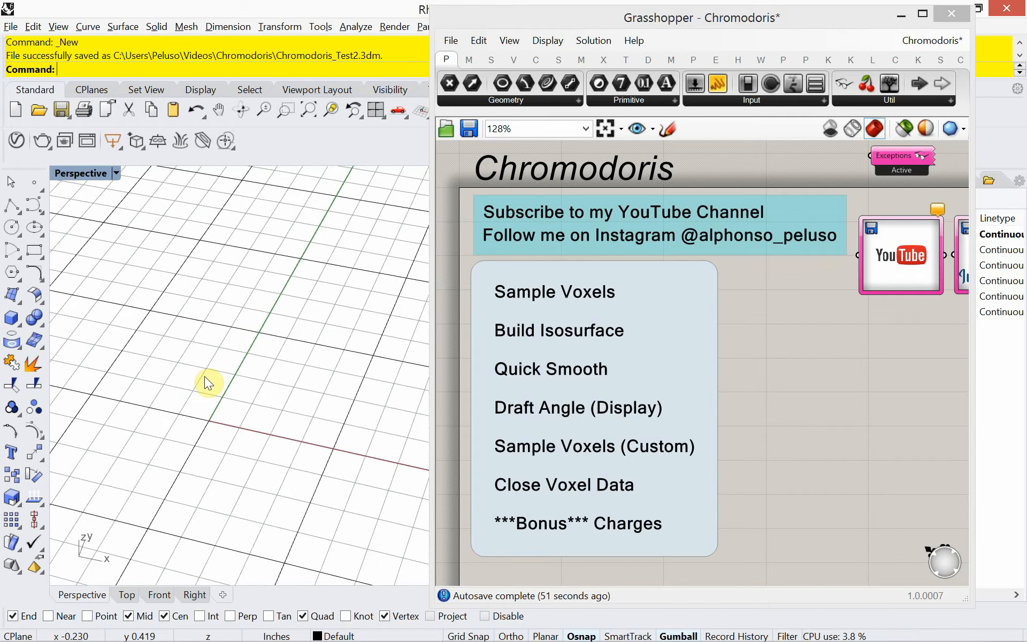
Set the document grid for all viewports to a line count of 24, 12-inch minor grid lines and 12-inch snap spacing.
{"action": "type", "text": "D"}
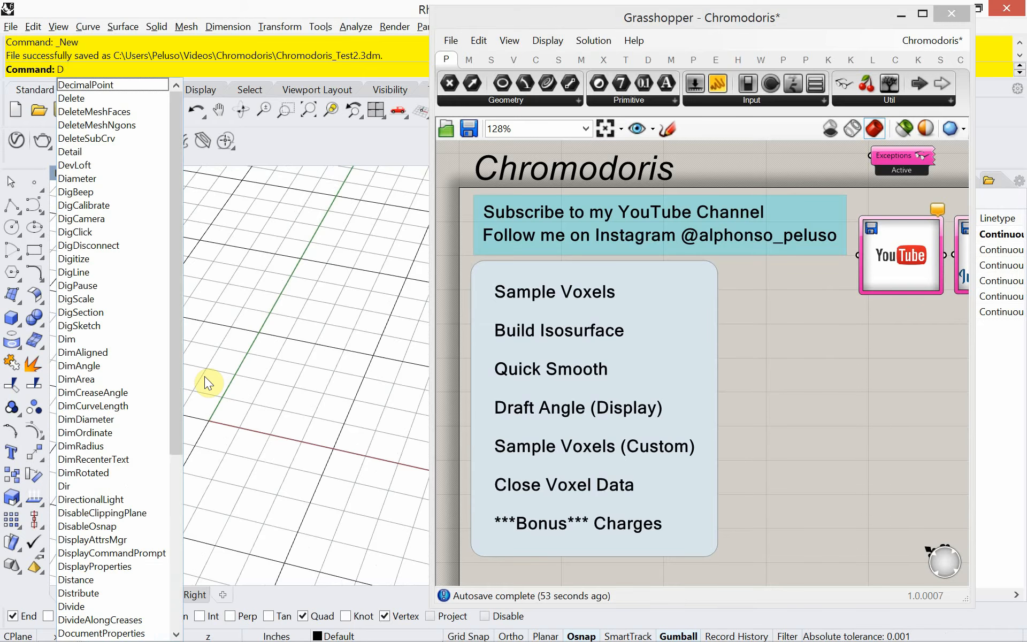
{"action": "type", "text": "ocumentProperties"}
{"action": "key", "text": "Return"}
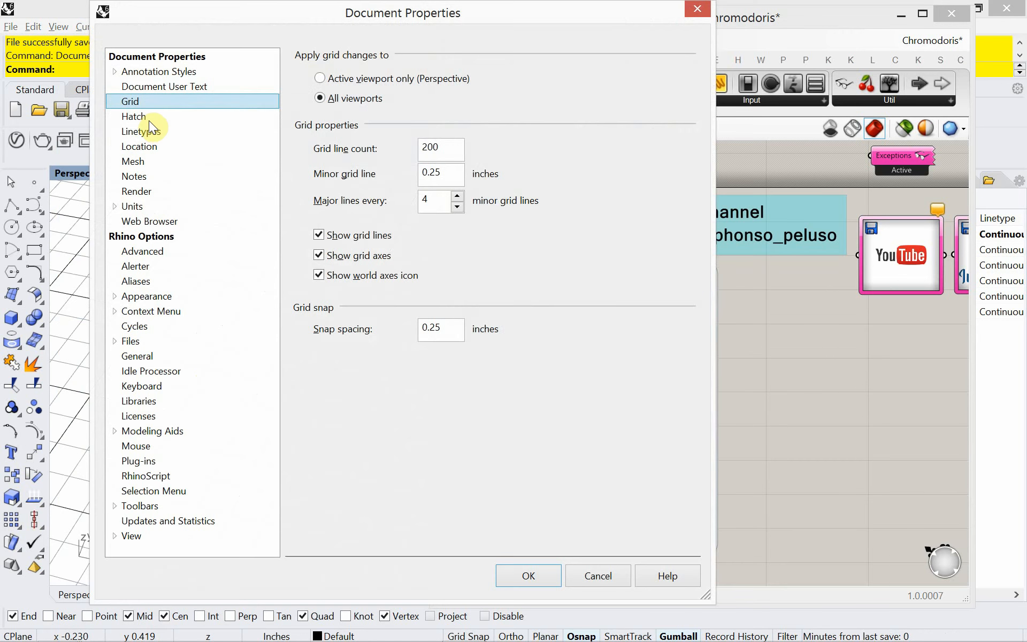
{"action": "left_click", "coordinate": [459, 152]}
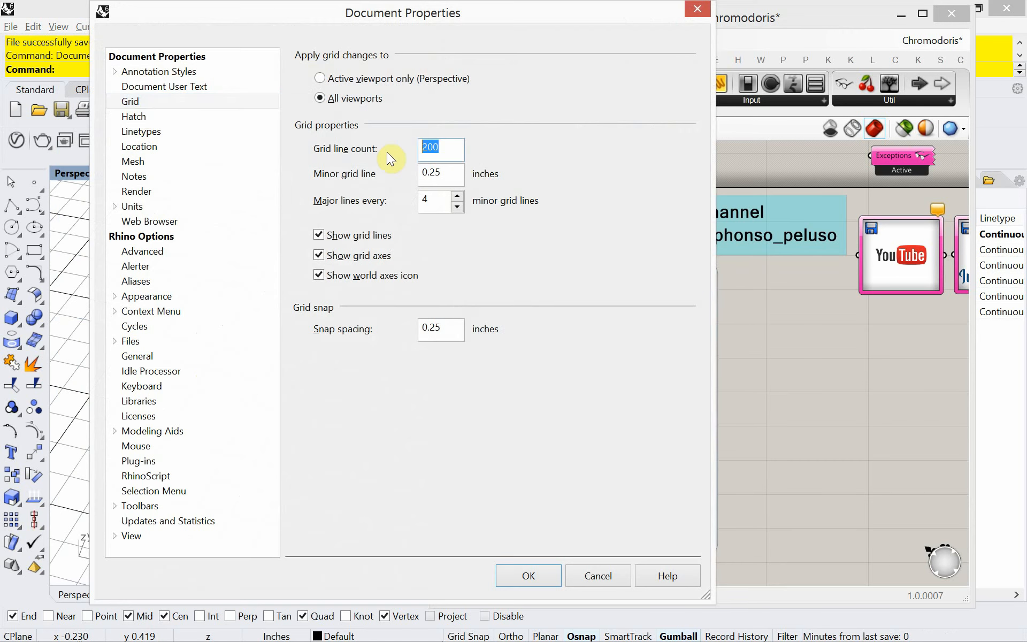
{"action": "type", "text": "24"}
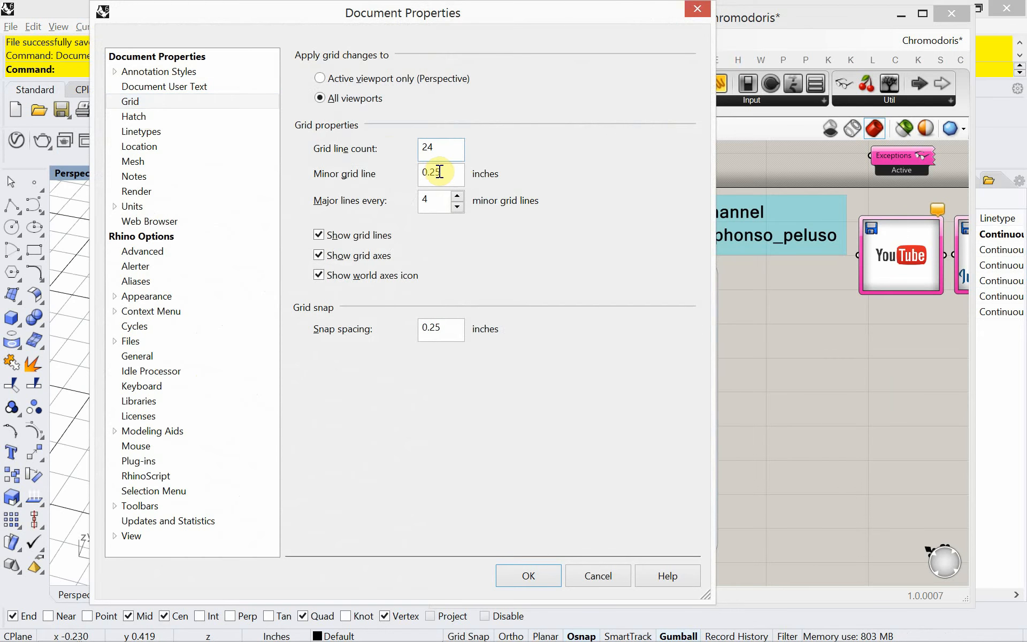
{"action": "left_click", "coordinate": [442, 172]}
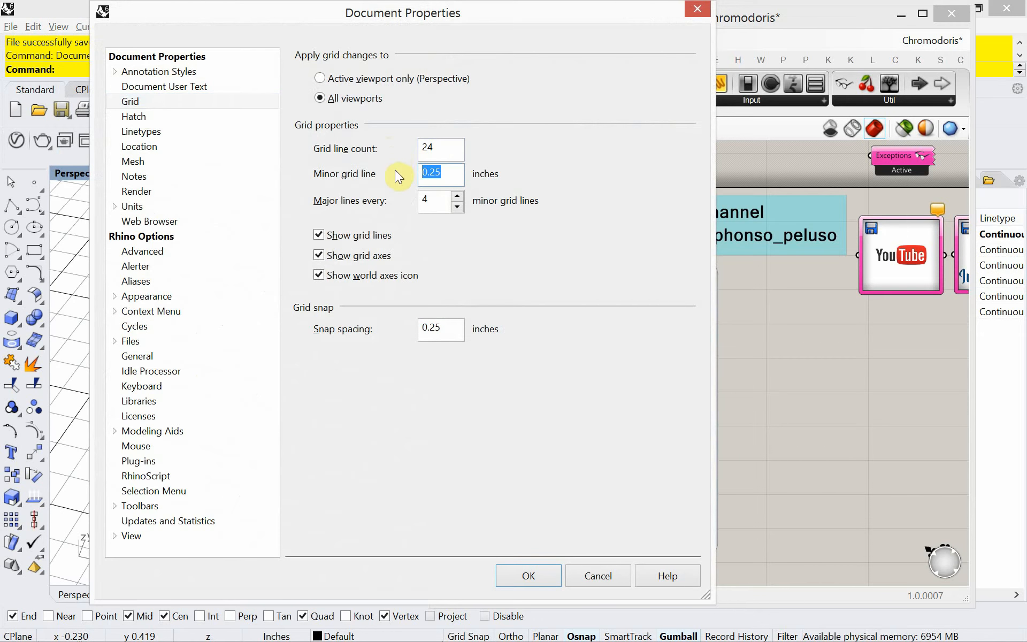
{"action": "type", "text": "12"}
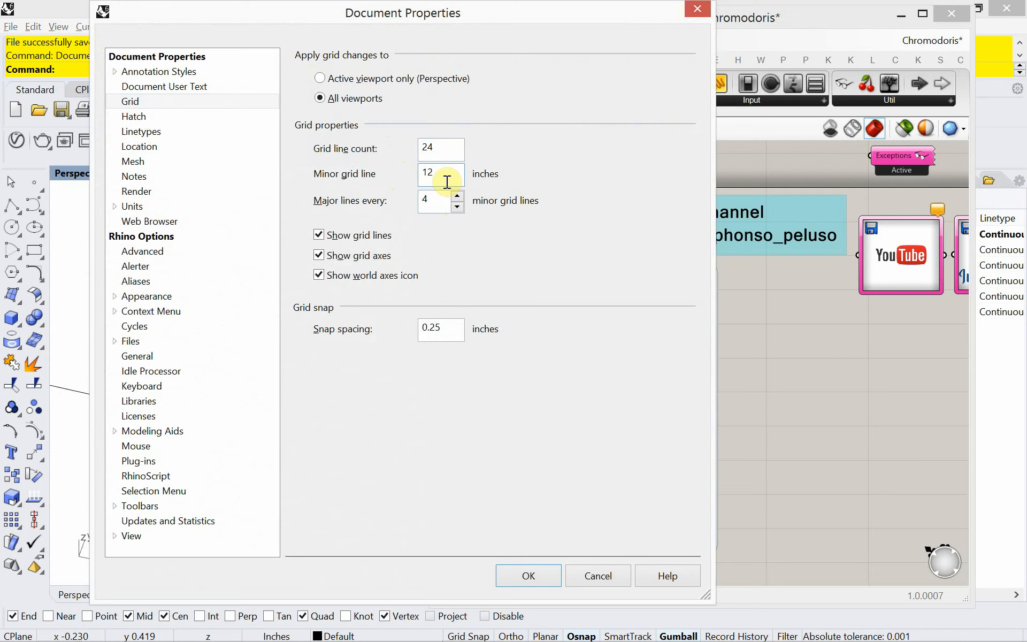
{"action": "left_click_drag", "start_coordinate": [443, 327], "coordinate": [323, 318]}
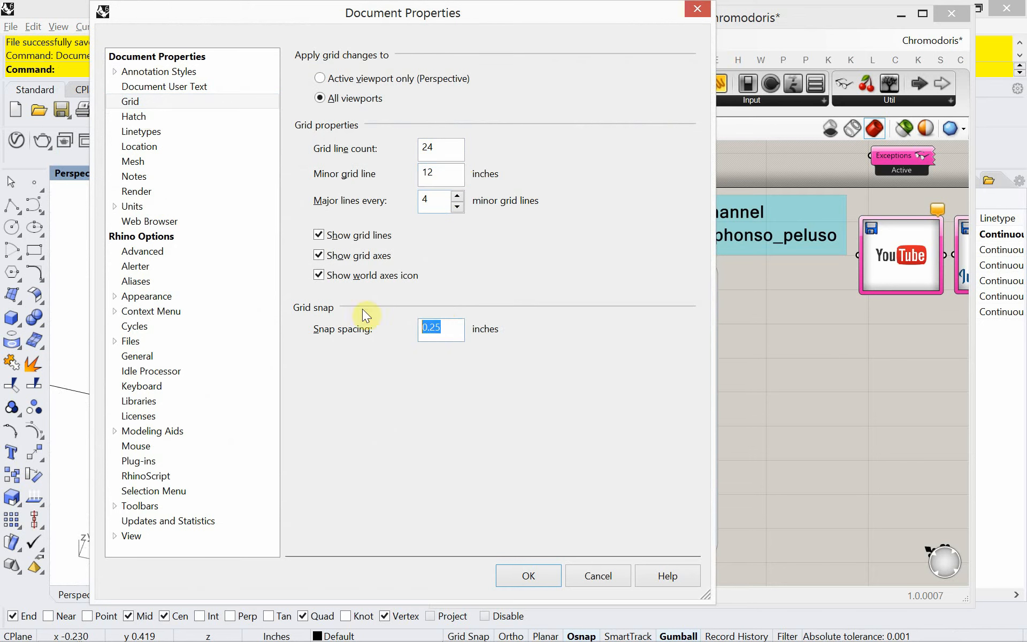
{"action": "type", "text": "12"}
{"action": "left_click", "coordinate": [531, 582]}
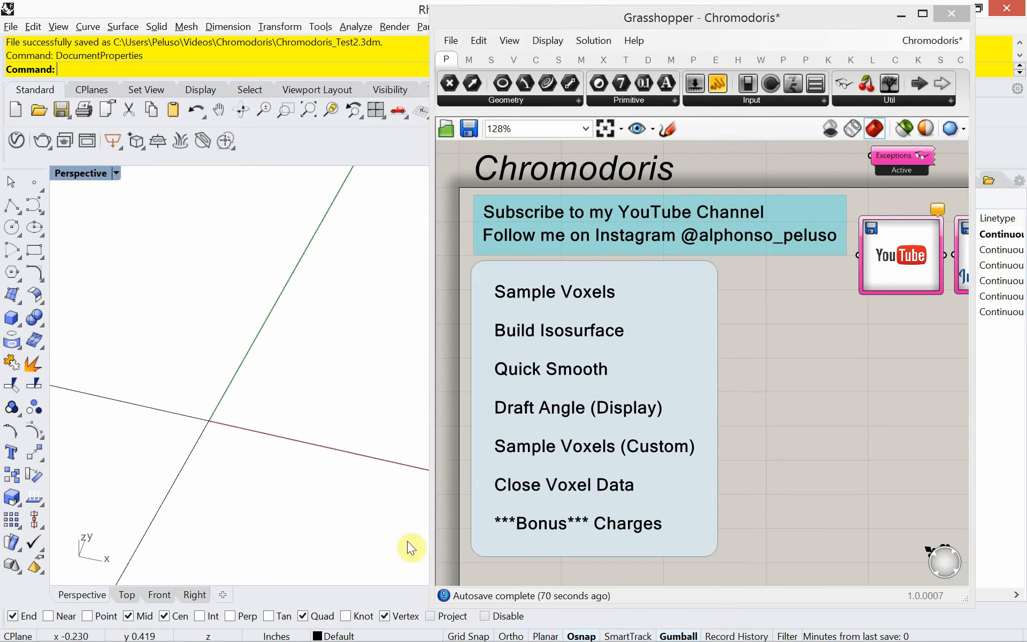
Add a Center Box component to the Grasshopper canvas beside the list of Chromodoris topics.
{"action": "right_click_drag", "start_coordinate": [209, 465], "coordinate": [182, 455]}
{"action": "scroll", "coordinate": [176, 437], "scroll_direction": "down", "scroll_amount": 10}
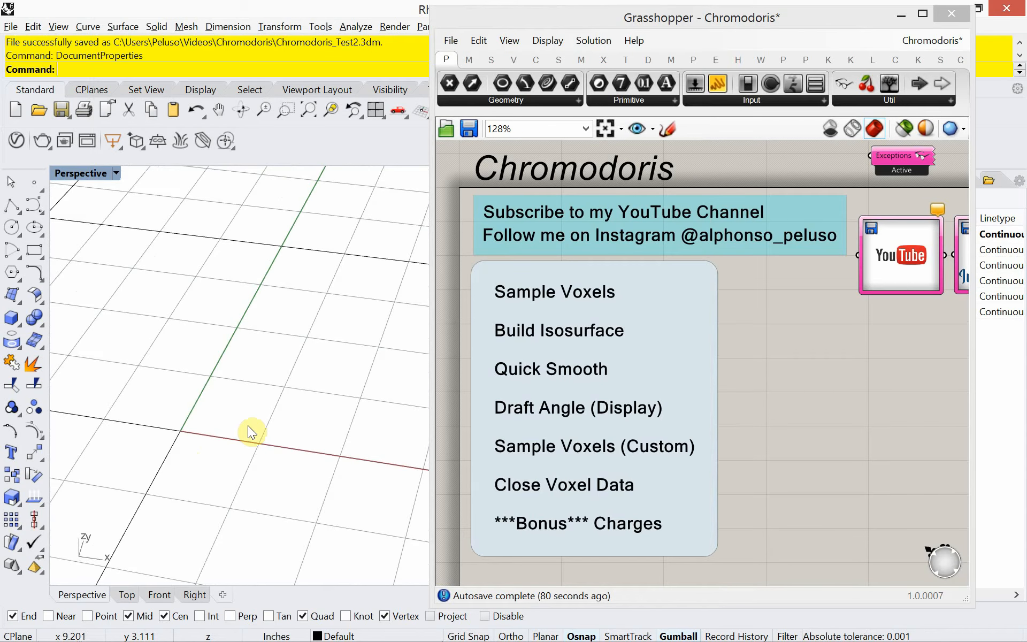
{"action": "right_click_drag", "start_coordinate": [218, 438], "coordinate": [214, 435], "text": "shift"}
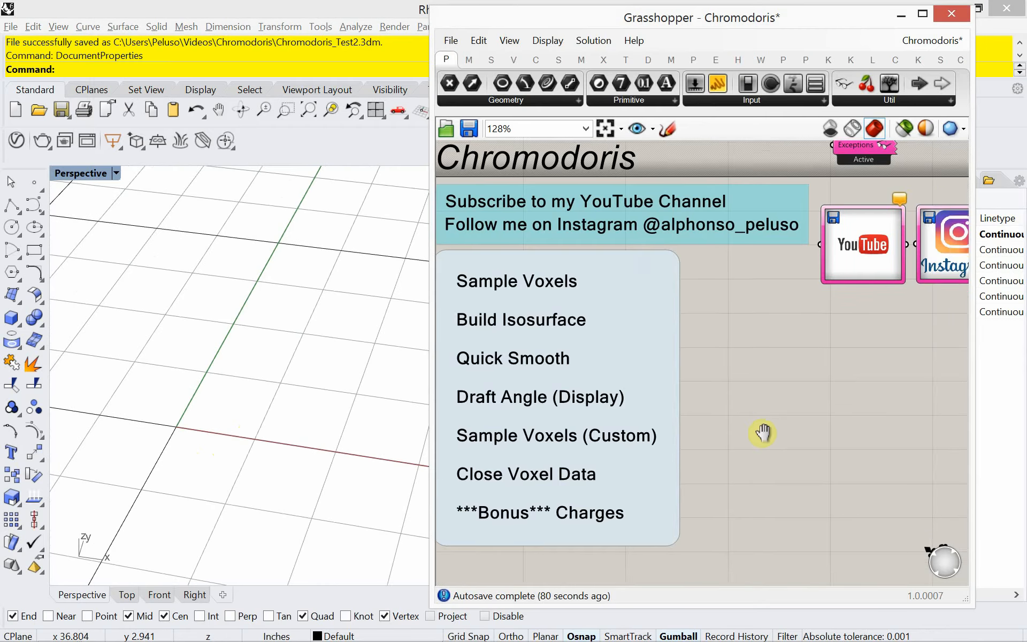
{"action": "scroll", "coordinate": [762, 433], "scroll_direction": "down", "scroll_amount": 3}
{"action": "mouse_move", "coordinate": [762, 435]}
{"action": "right_mouse_down"}
{"action": "mouse_move", "coordinate": [723, 420]}
{"action": "mouse_move", "coordinate": [733, 408]}
{"action": "mouse_move", "coordinate": [772, 417]}
{"action": "right_mouse_up"}
{"action": "scroll", "coordinate": [718, 395], "scroll_direction": "up", "scroll_amount": 3}
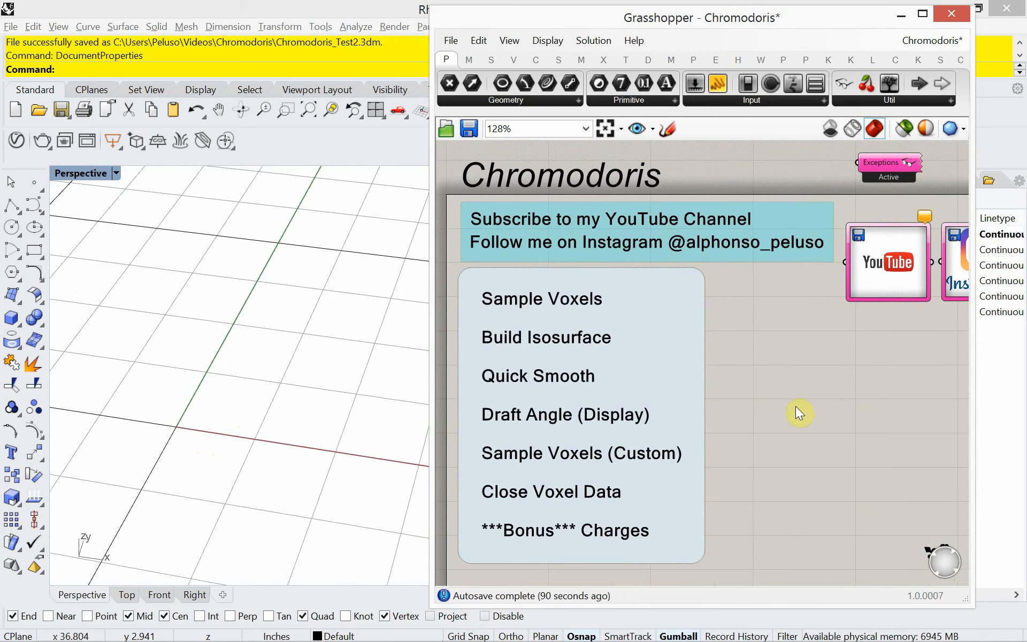
{"action": "double_click", "coordinate": [796, 404]}
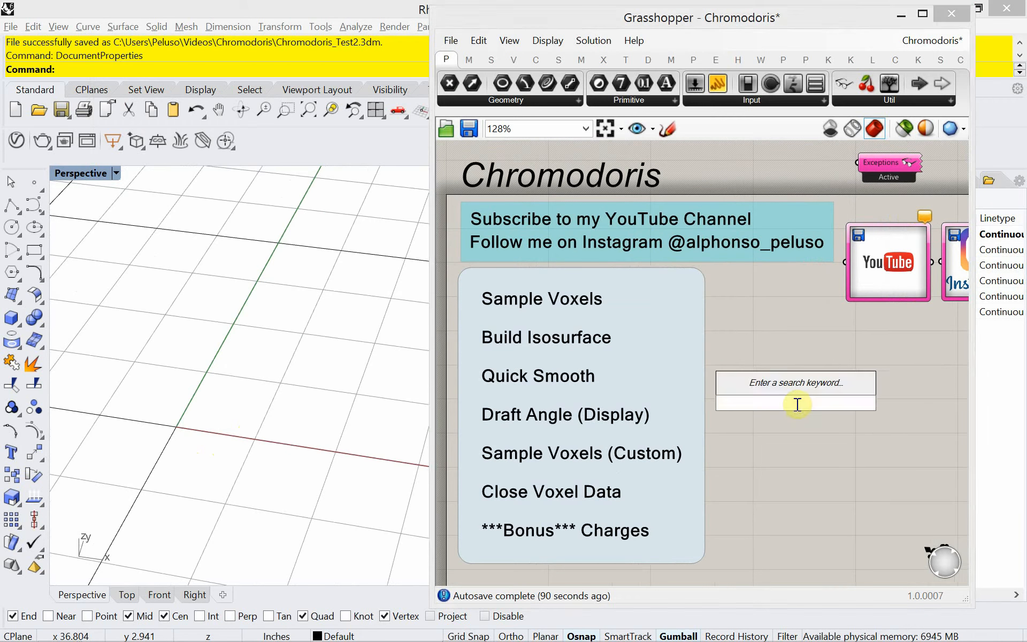
{"action": "type", "text": "box"}
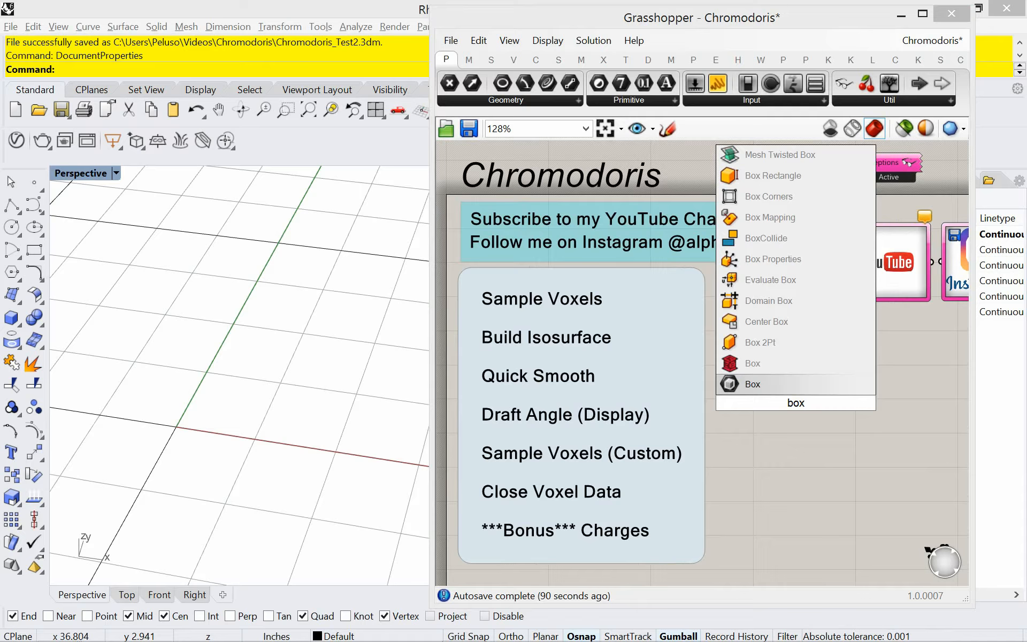
{"action": "left_click", "coordinate": [794, 325]}
{"action": "left_click_drag", "start_coordinate": [804, 389], "coordinate": [820, 374]}
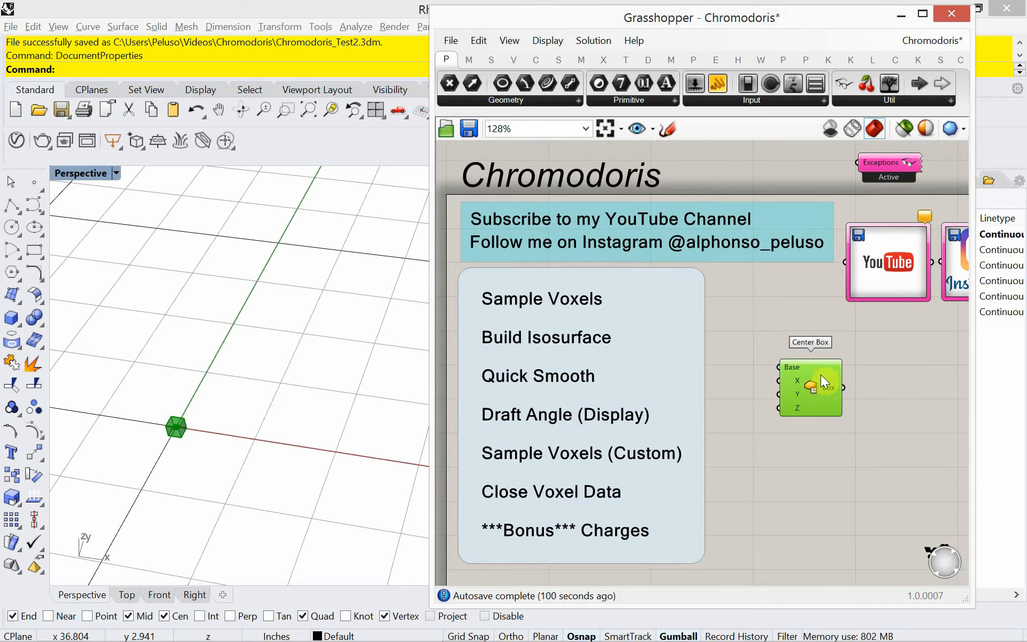
Move the Center Box component to open canvas below the YouTube and Instagram components.
{"action": "right_click_drag", "start_coordinate": [194, 460], "coordinate": [219, 449], "text": "shift"}
{"action": "scroll", "coordinate": [197, 419], "scroll_direction": "up", "scroll_amount": 3}
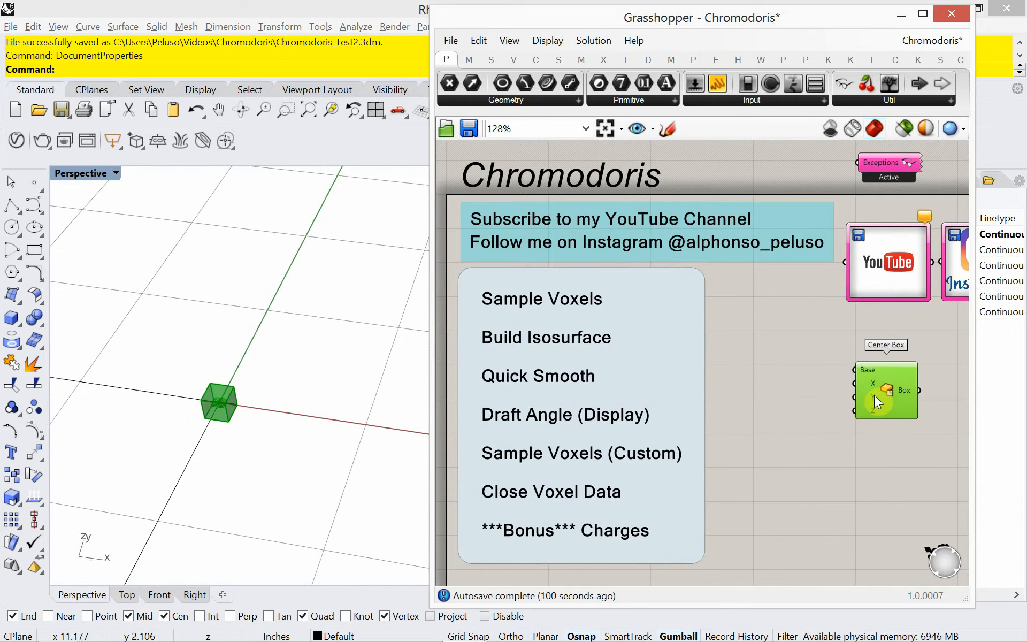
{"action": "scroll", "coordinate": [834, 412], "scroll_direction": "up", "scroll_amount": 2}
{"action": "right_click_drag", "start_coordinate": [829, 416], "coordinate": [627, 394]}
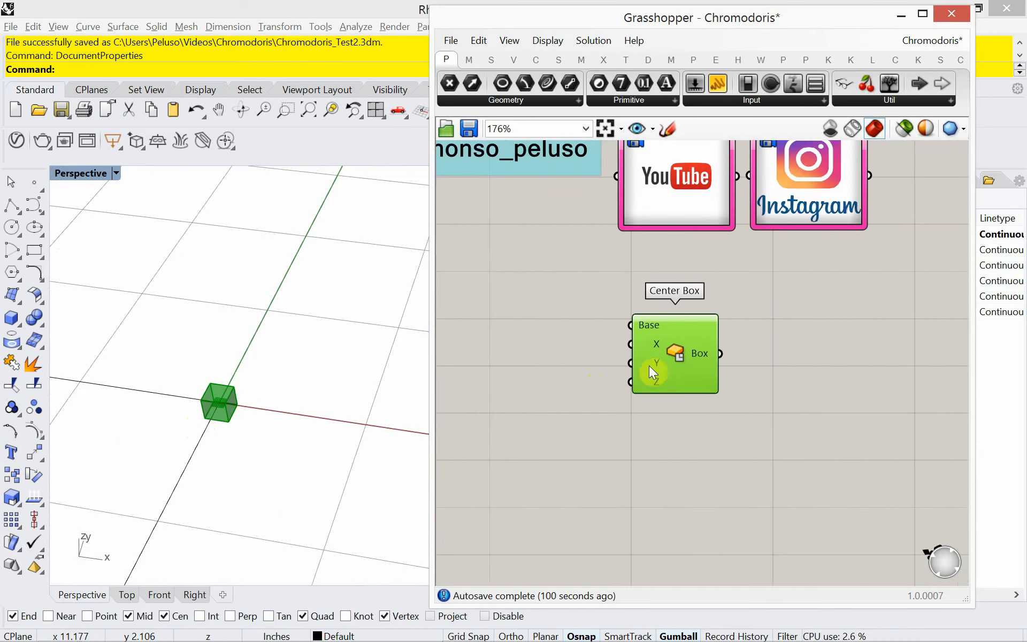
{"action": "left_click_drag", "start_coordinate": [650, 365], "coordinate": [733, 390]}
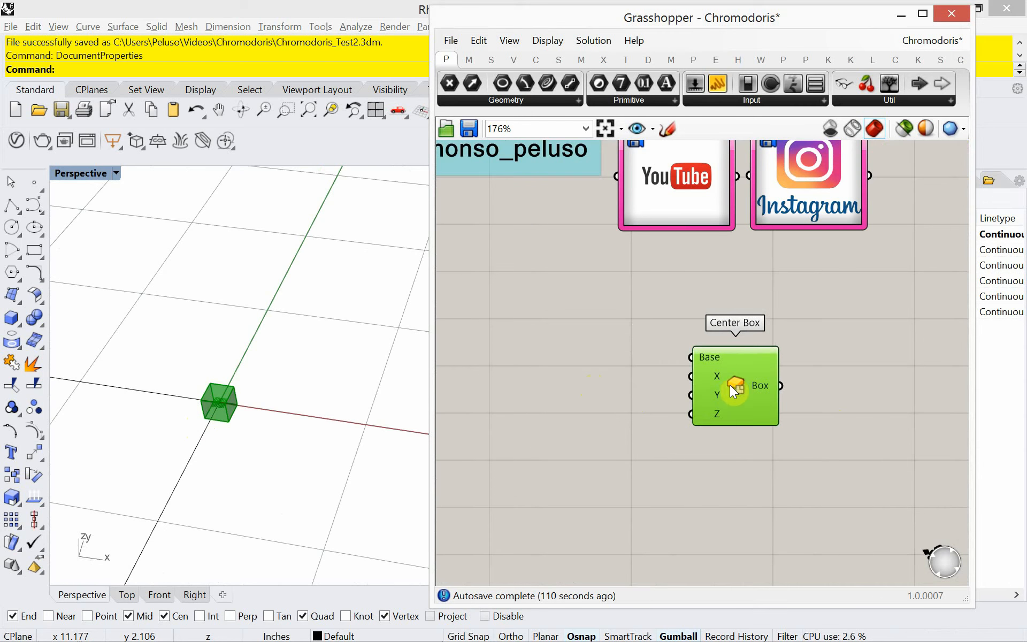
Create a number slider with the value 6.000, connect it to the Center Box's X input and align it with that input.
{"action": "double_click", "coordinate": [522, 390]}
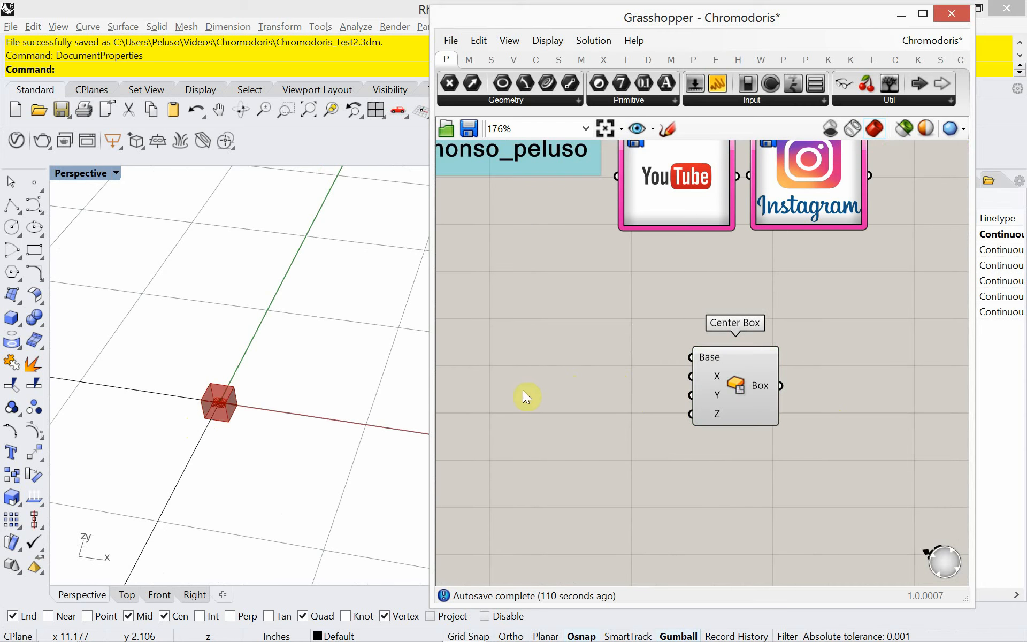
{"action": "type", "text": "6.00"}
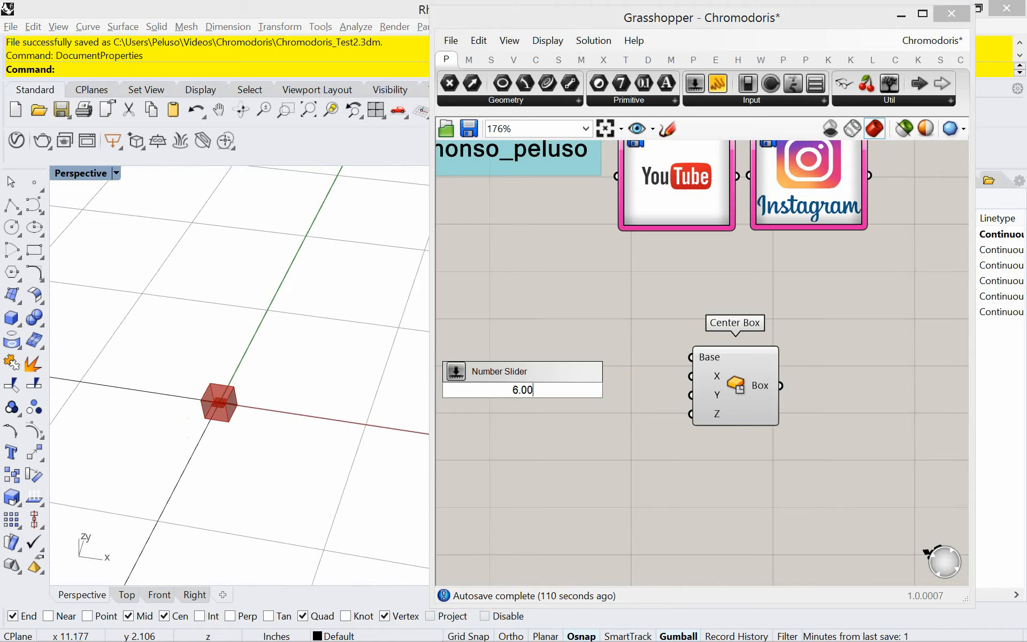
{"action": "key", "text": "Return"}
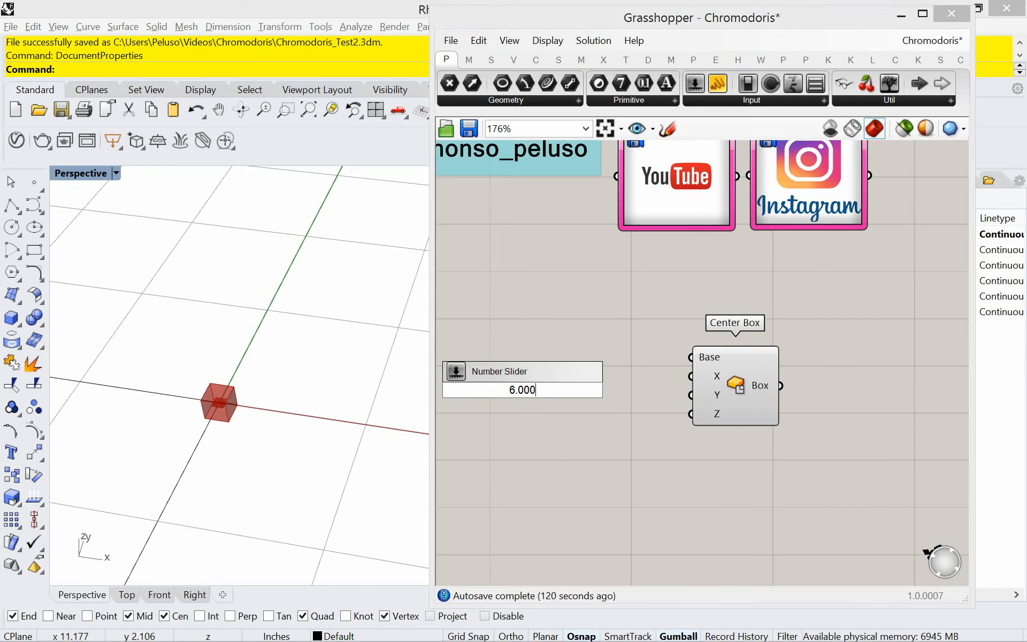
{"action": "key", "text": "Return"}
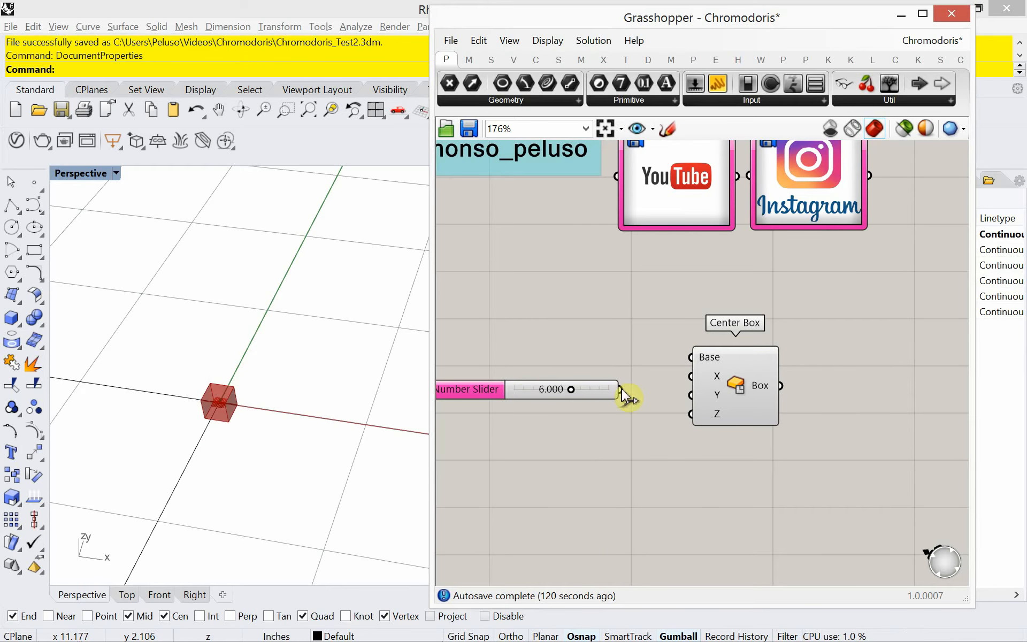
{"action": "left_click_drag", "start_coordinate": [620, 389], "coordinate": [691, 376]}
{"action": "left_click_drag", "start_coordinate": [602, 387], "coordinate": [621, 377]}
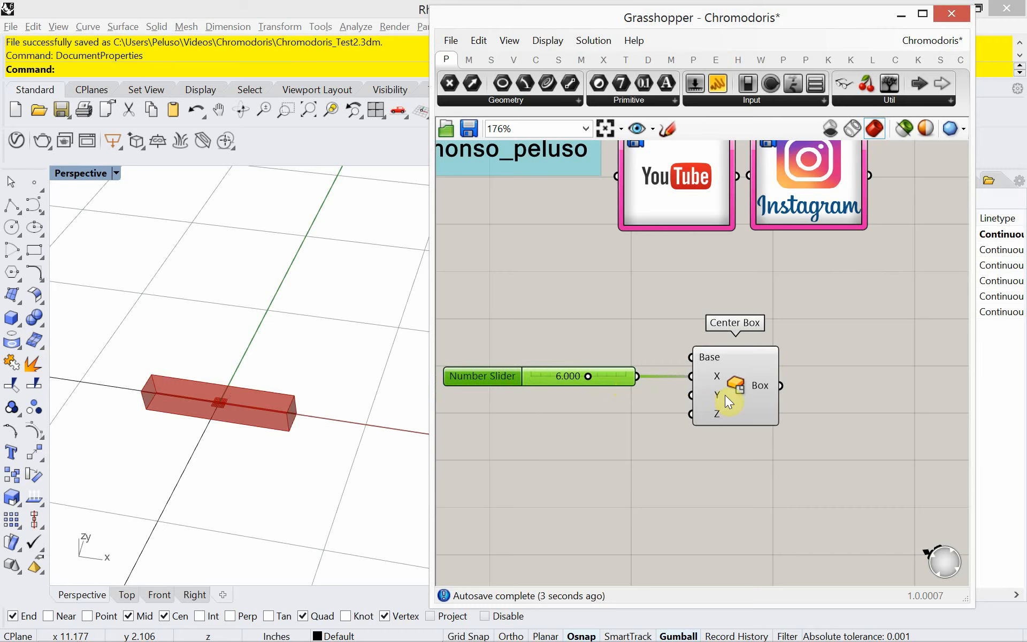
Duplicate the X slider below the original, connect the copy to the Center Box's Y input and set it to 4.923.
{"action": "mouse_move", "coordinate": [711, 375]}
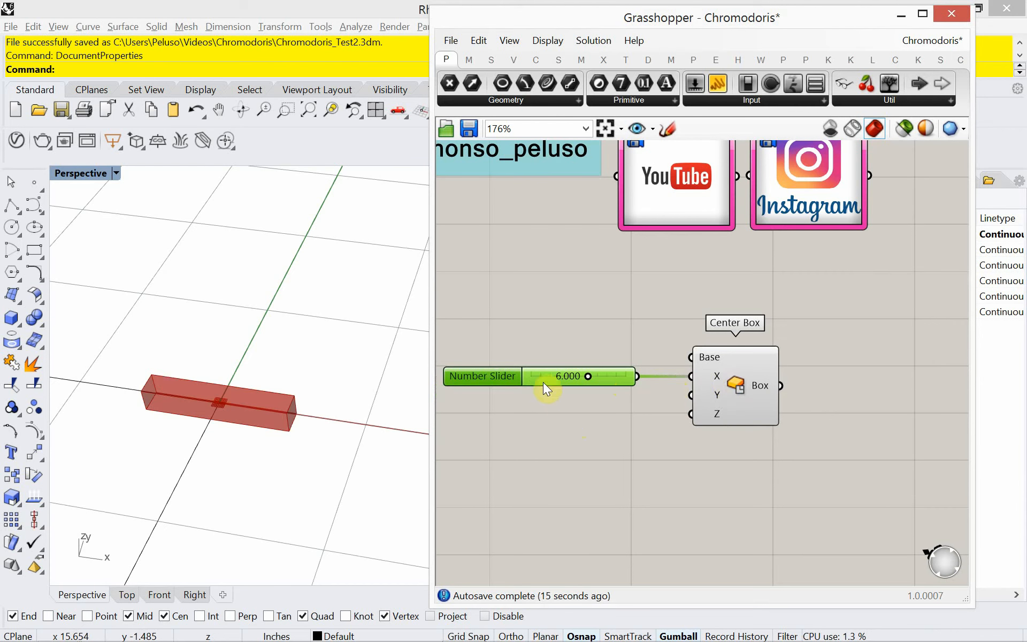
{"action": "left_click_drag", "start_coordinate": [541, 379], "coordinate": [538, 411], "text": "alt"}
{"action": "left_click_drag", "start_coordinate": [640, 413], "coordinate": [690, 394]}
{"action": "left_click_drag", "start_coordinate": [592, 412], "coordinate": [582, 411]}
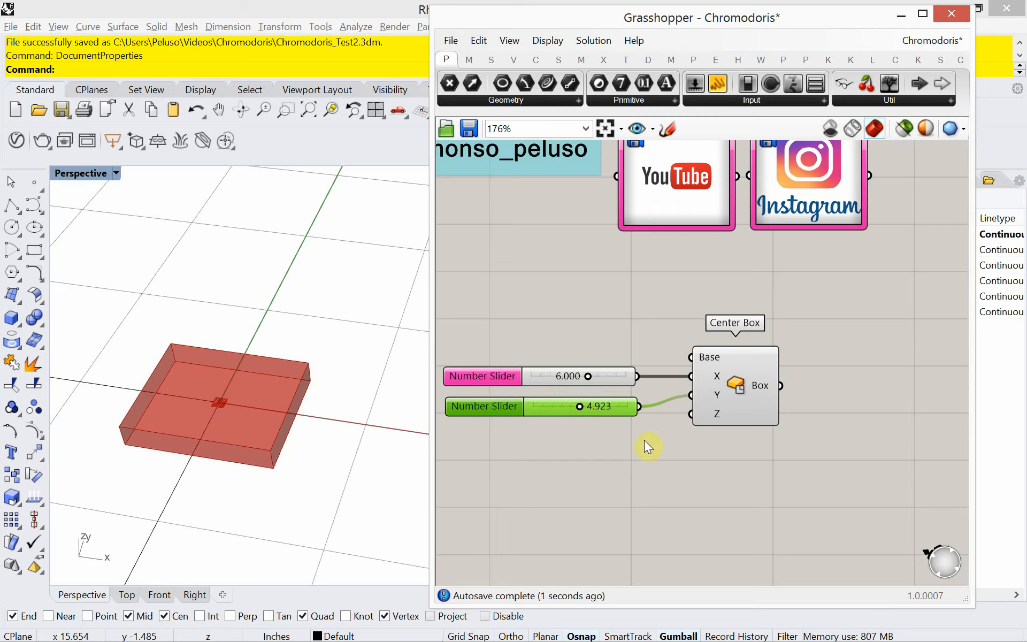
Create a number slider with the value 8.000, connect it to the Center Box's Z input and align it under the other sliders.
{"action": "double_click", "coordinate": [563, 468]}
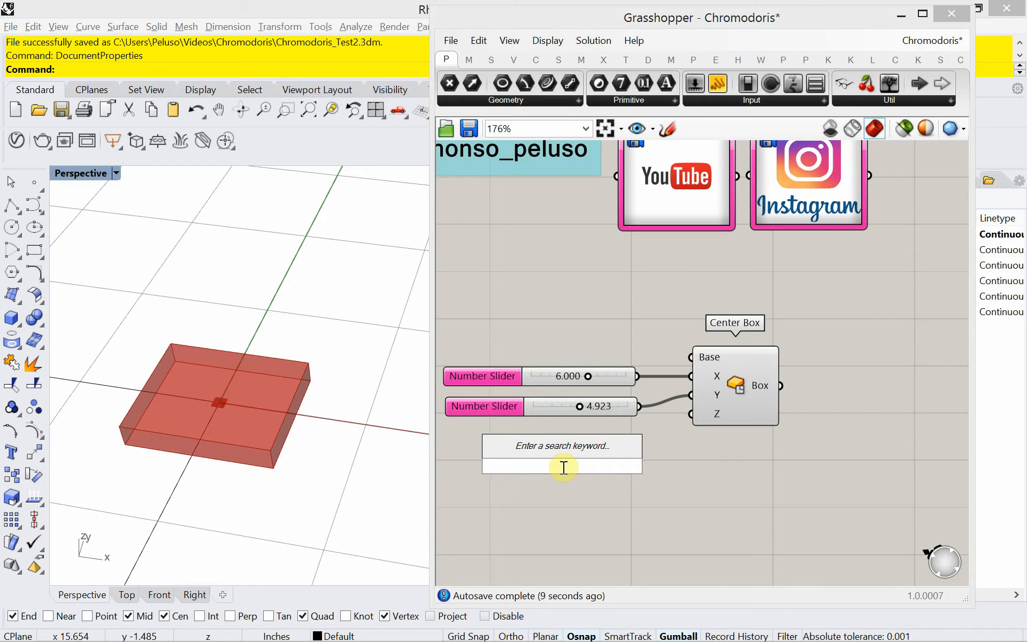
{"action": "type", "text": "8."}
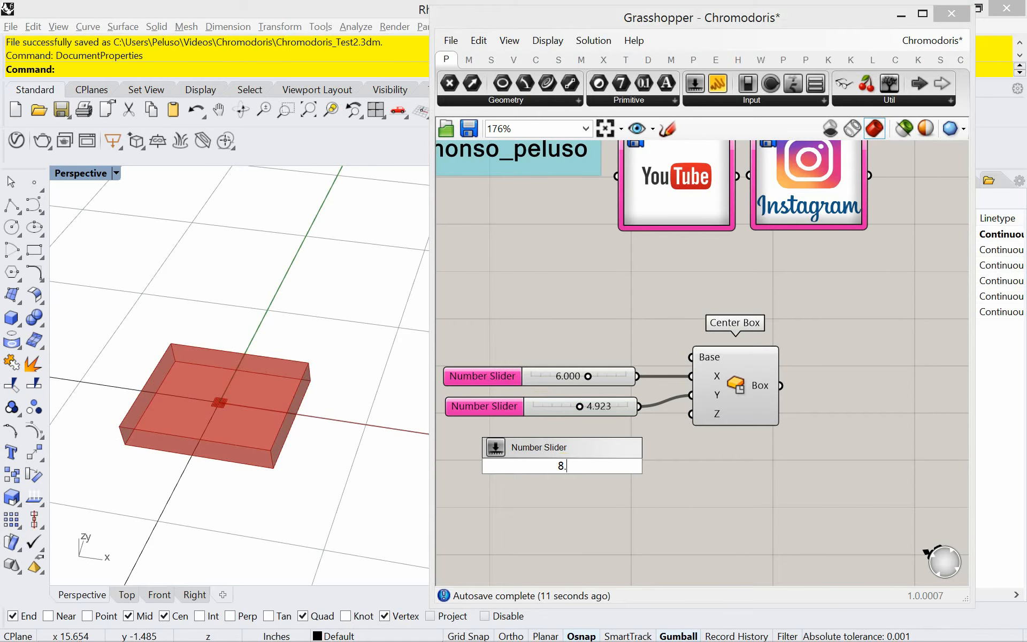
{"action": "type", "text": "000"}
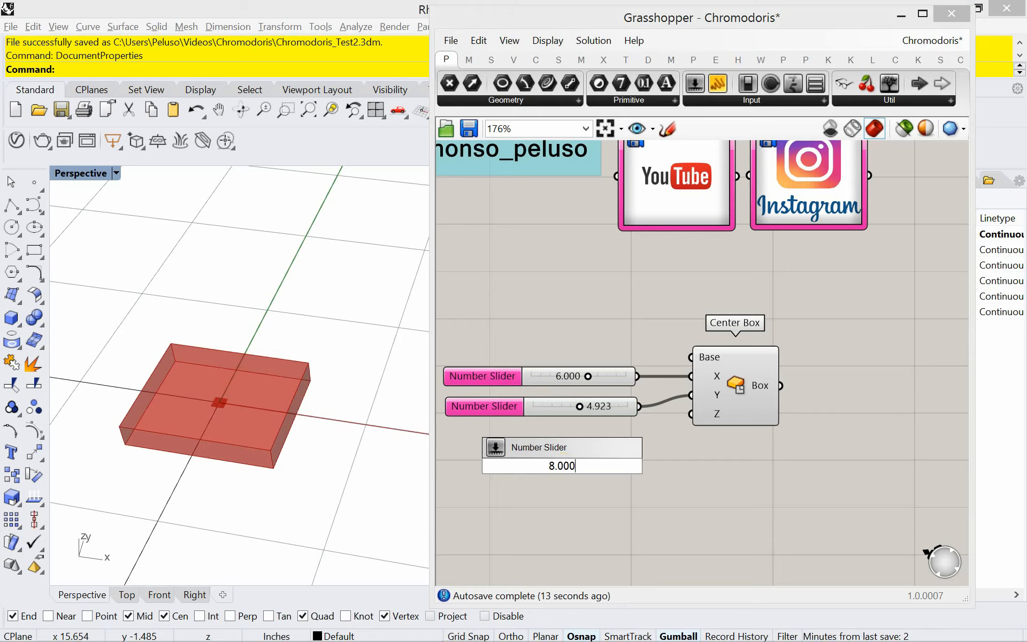
{"action": "key", "text": "Return"}
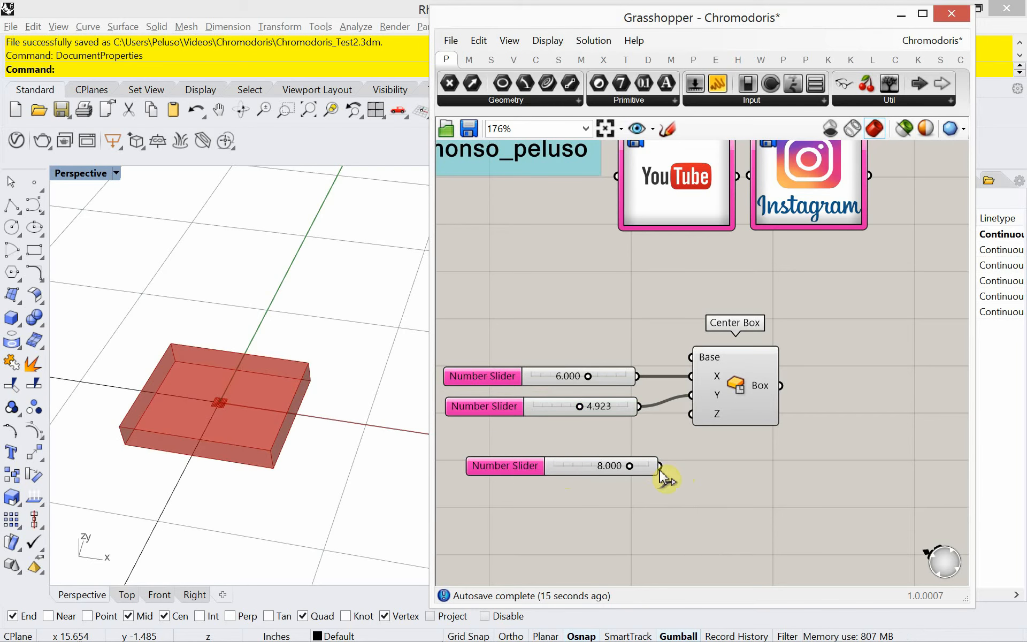
{"action": "left_click_drag", "start_coordinate": [661, 468], "coordinate": [695, 416]}
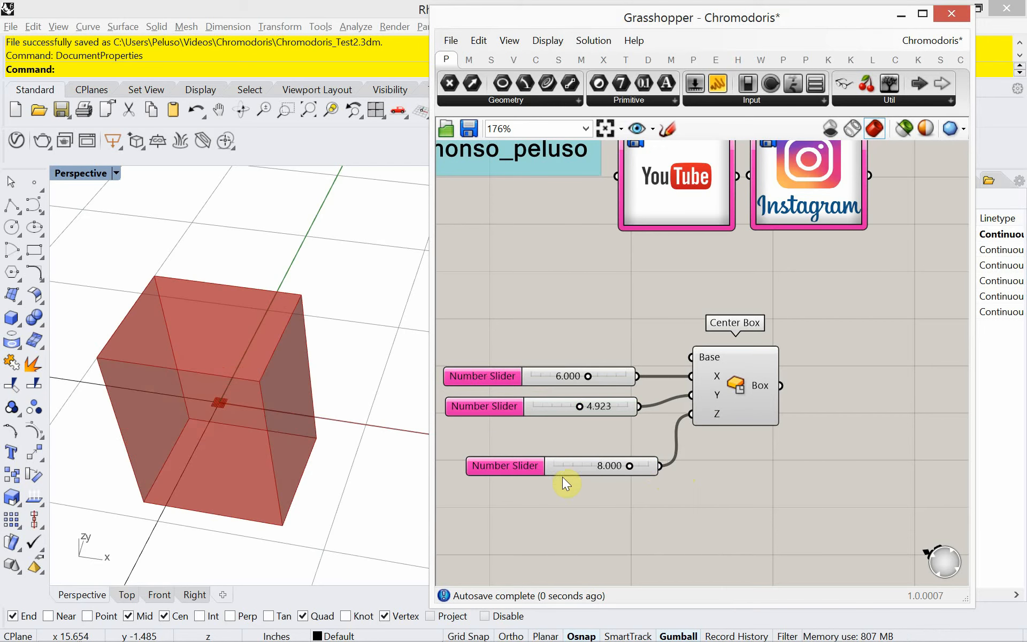
{"action": "left_click_drag", "start_coordinate": [563, 474], "coordinate": [542, 447]}
Add a Unit Z component above the sliders, connect its vector to the Center Box's Base input and feed its Factor from the Z slider.
{"action": "right_click_drag", "start_coordinate": [388, 493], "coordinate": [314, 431]}
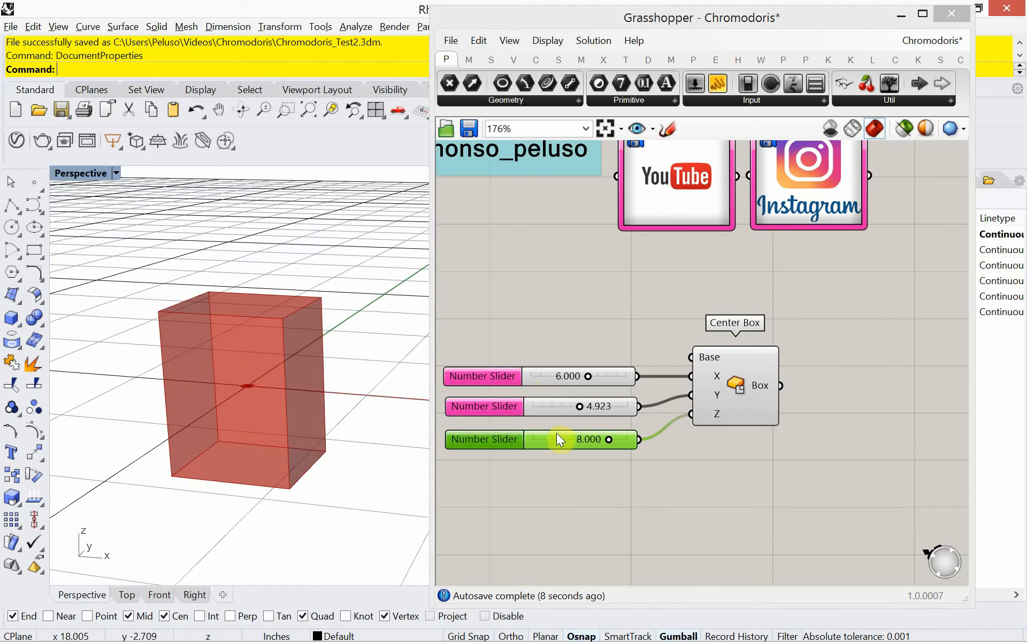
{"action": "right_click_drag", "start_coordinate": [329, 427], "coordinate": [327, 436]}
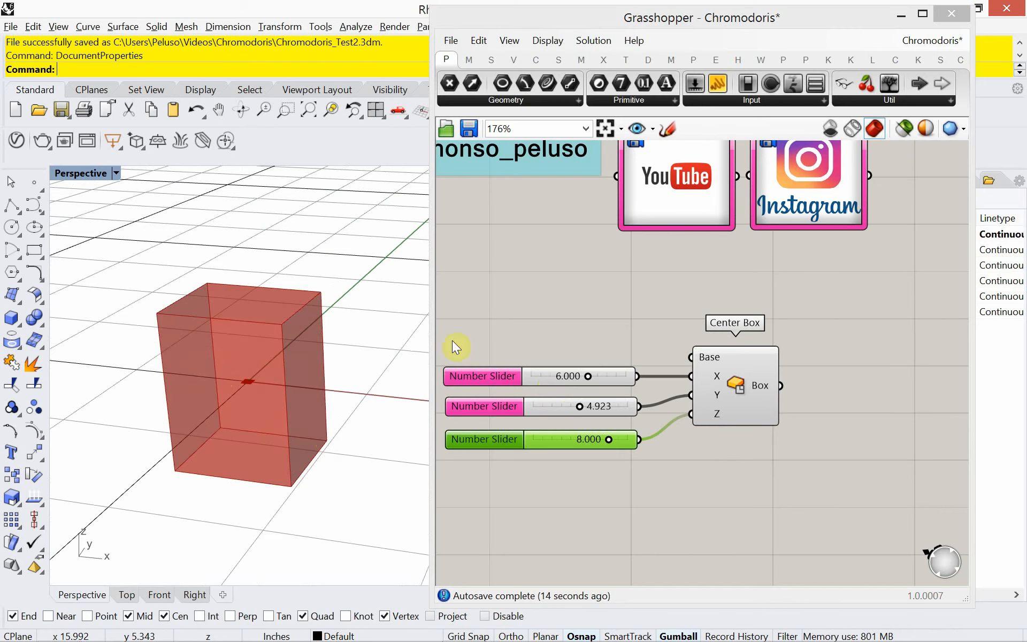
{"action": "right_click_drag", "start_coordinate": [490, 321], "coordinate": [525, 331]}
{"action": "left_click", "coordinate": [524, 330]}
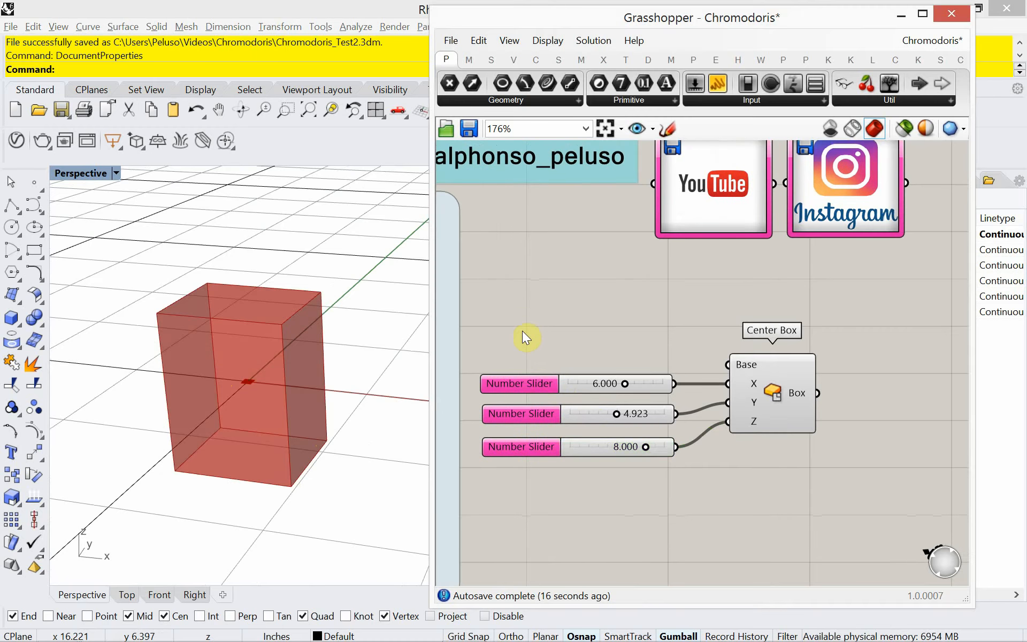
{"action": "double_click", "coordinate": [524, 332]}
{"action": "type", "text": "unit"}
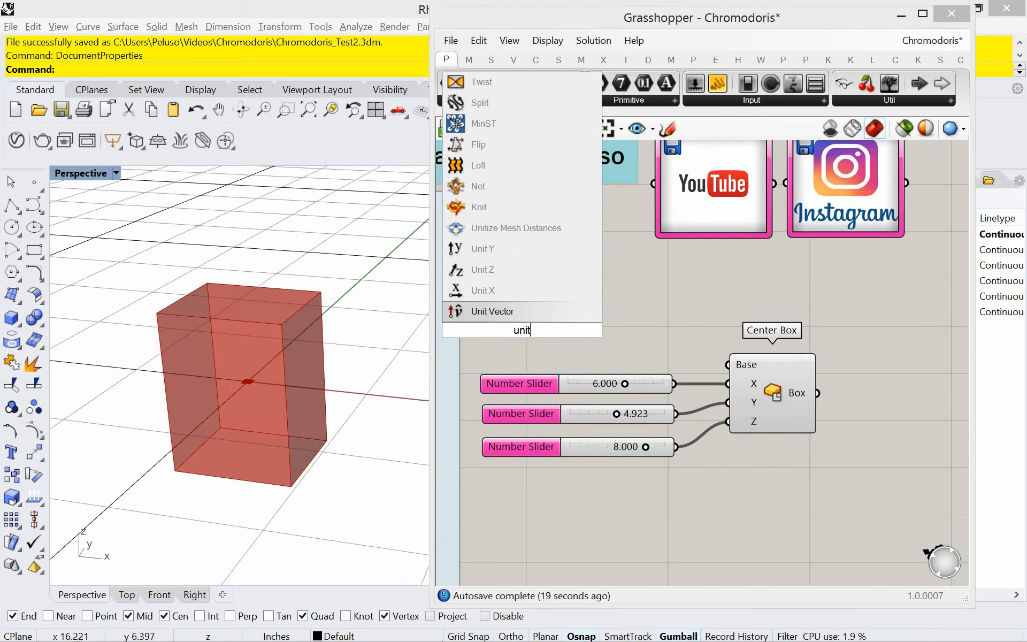
{"action": "left_click", "coordinate": [515, 272]}
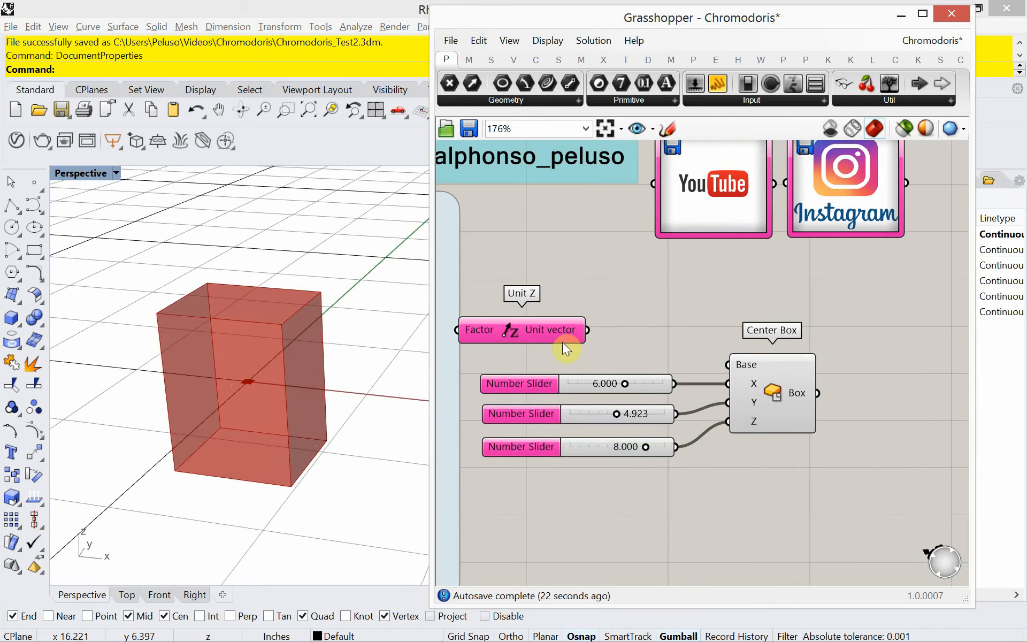
{"action": "left_click_drag", "start_coordinate": [564, 330], "coordinate": [727, 364]}
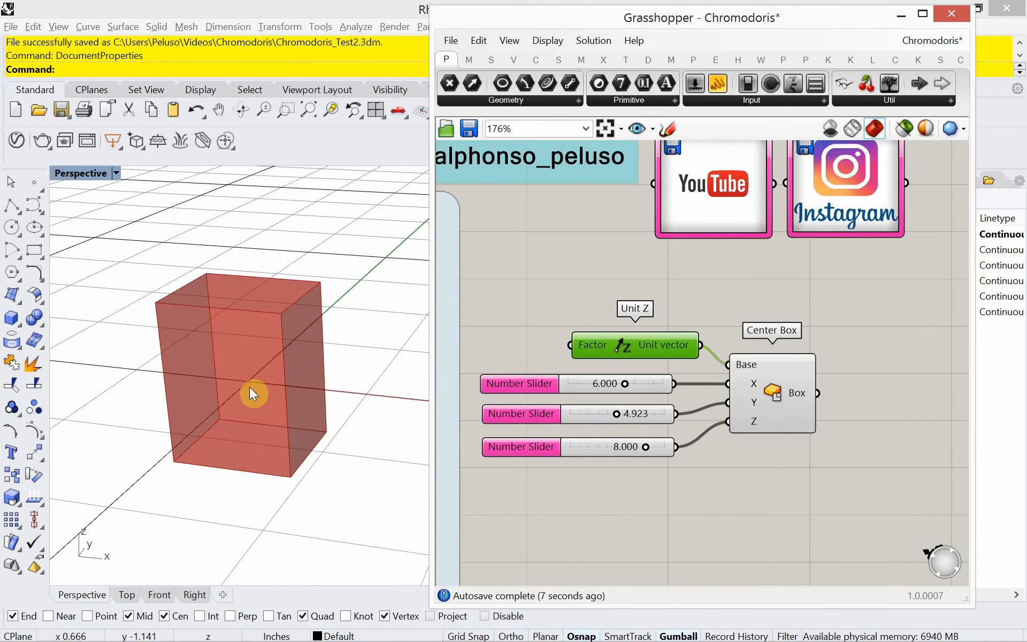
{"action": "left_click_drag", "start_coordinate": [675, 445], "coordinate": [570, 345]}
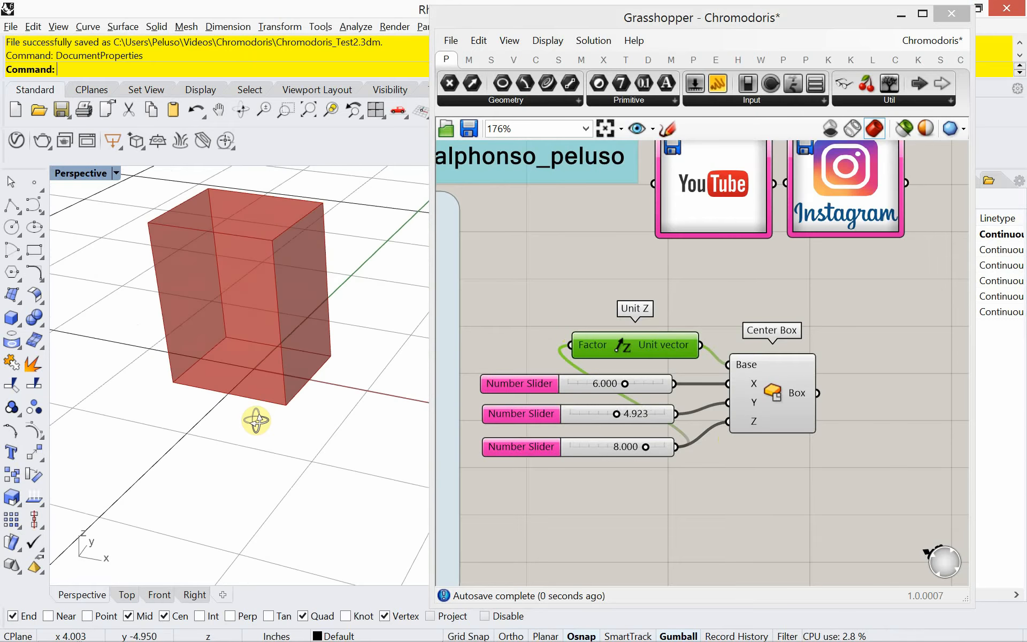
{"action": "right_click_drag", "start_coordinate": [256, 419], "coordinate": [250, 456]}
Add a Populate 3D component to the right of the Center Box component.
{"action": "scroll", "coordinate": [775, 514], "scroll_direction": "down", "scroll_amount": 2}
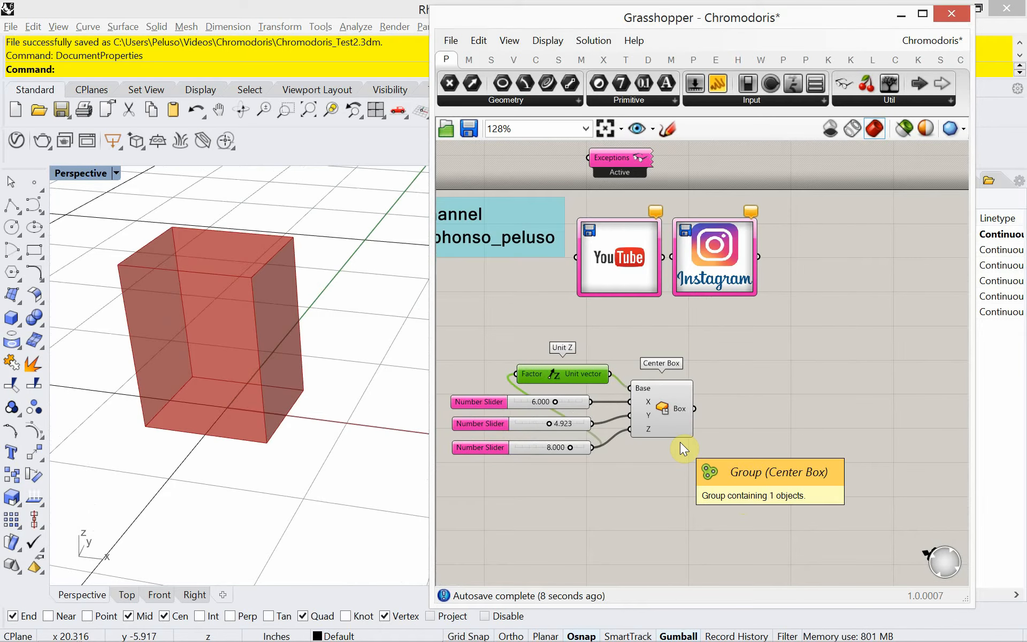
{"action": "double_click", "coordinate": [724, 421]}
{"action": "type", "text": "pop"}
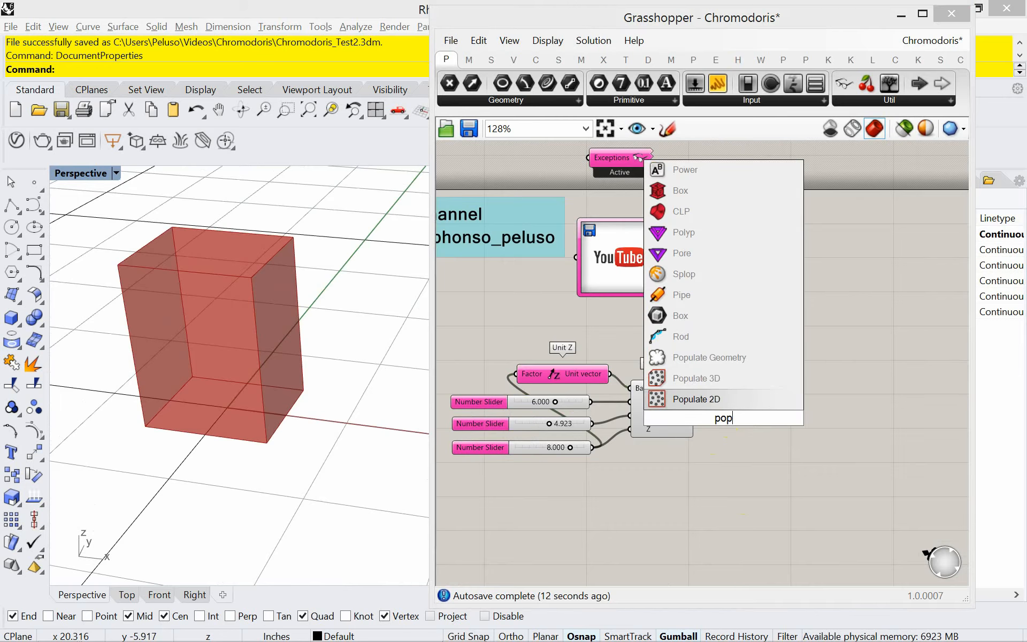
{"action": "left_click", "coordinate": [717, 375]}
{"action": "left_click_drag", "start_coordinate": [720, 413], "coordinate": [766, 405]}
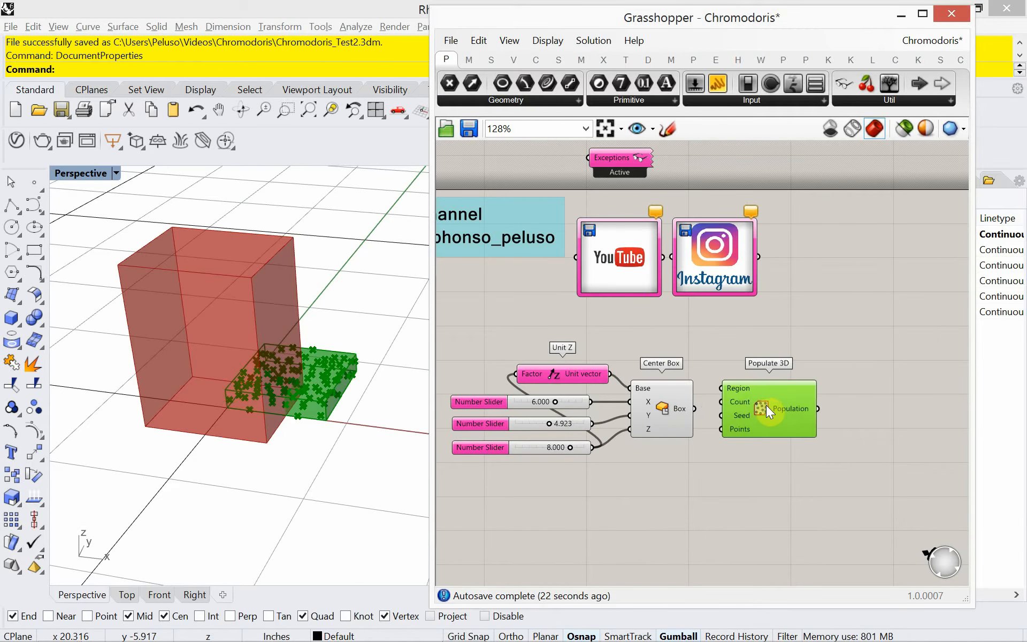
{"action": "scroll", "coordinate": [724, 403], "scroll_direction": "up", "scroll_amount": 3}
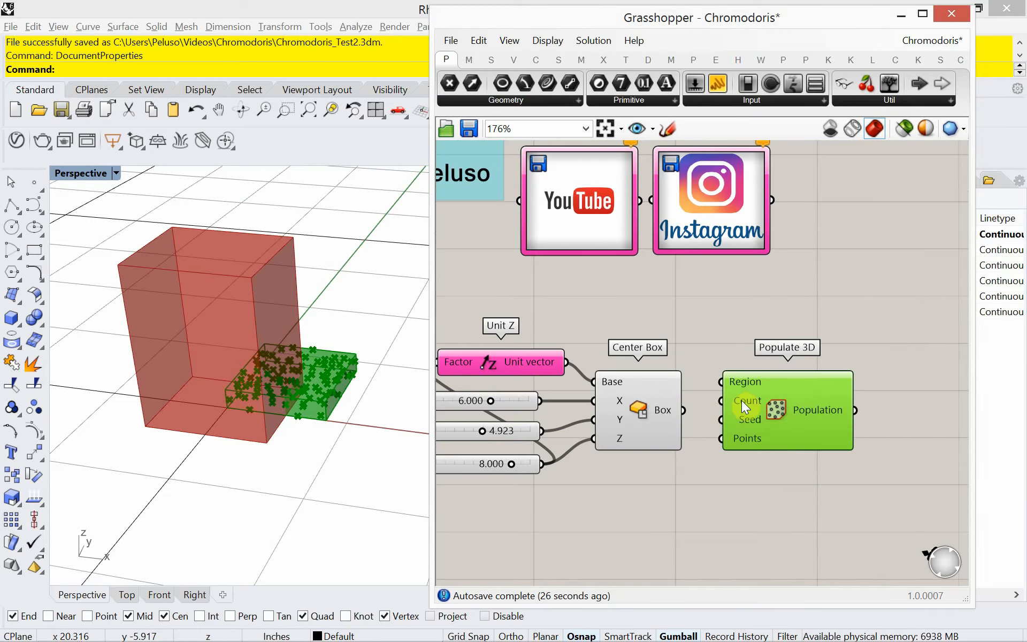
{"action": "left_click_drag", "start_coordinate": [741, 400], "coordinate": [769, 434]}
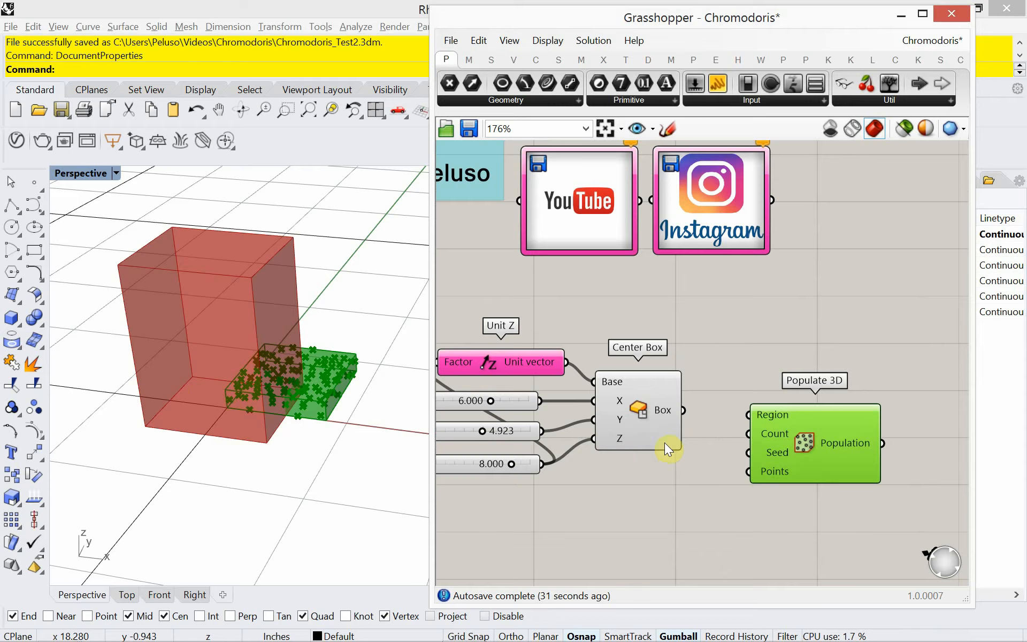
Connect the Center Box's Box output to Populate 3D's Region input and move Populate 3D farther right to make room for sliders.
{"action": "left_click_drag", "start_coordinate": [689, 419], "coordinate": [747, 415]}
{"action": "left_click_drag", "start_coordinate": [802, 454], "coordinate": [826, 450]}
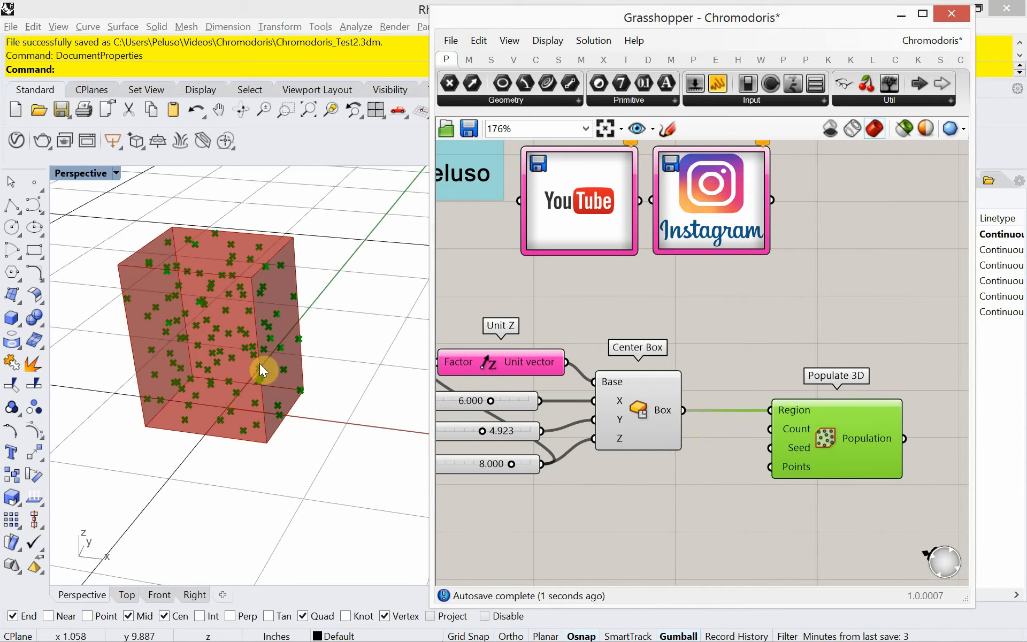
{"action": "right_click_drag", "start_coordinate": [260, 367], "coordinate": [247, 414]}
{"action": "left_click_drag", "start_coordinate": [817, 473], "coordinate": [853, 470]}
{"action": "right_click_drag", "start_coordinate": [746, 457], "coordinate": [702, 400]}
{"action": "scroll", "coordinate": [701, 400], "scroll_direction": "up", "scroll_amount": 2}
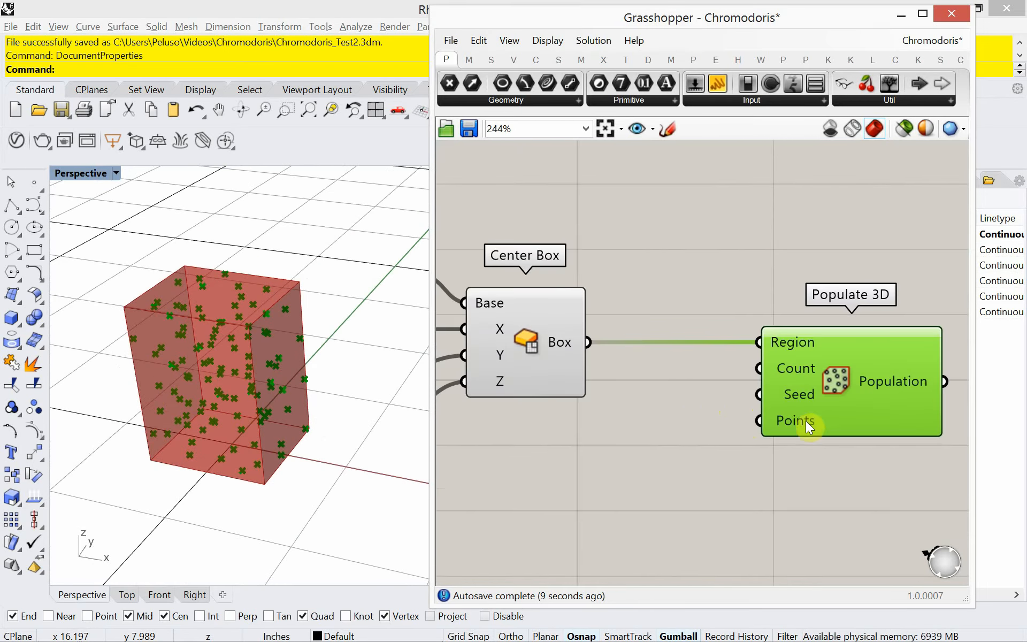
{"action": "left_click_drag", "start_coordinate": [822, 418], "coordinate": [842, 417]}
{"action": "scroll", "coordinate": [790, 425], "scroll_direction": "down", "scroll_amount": 1}
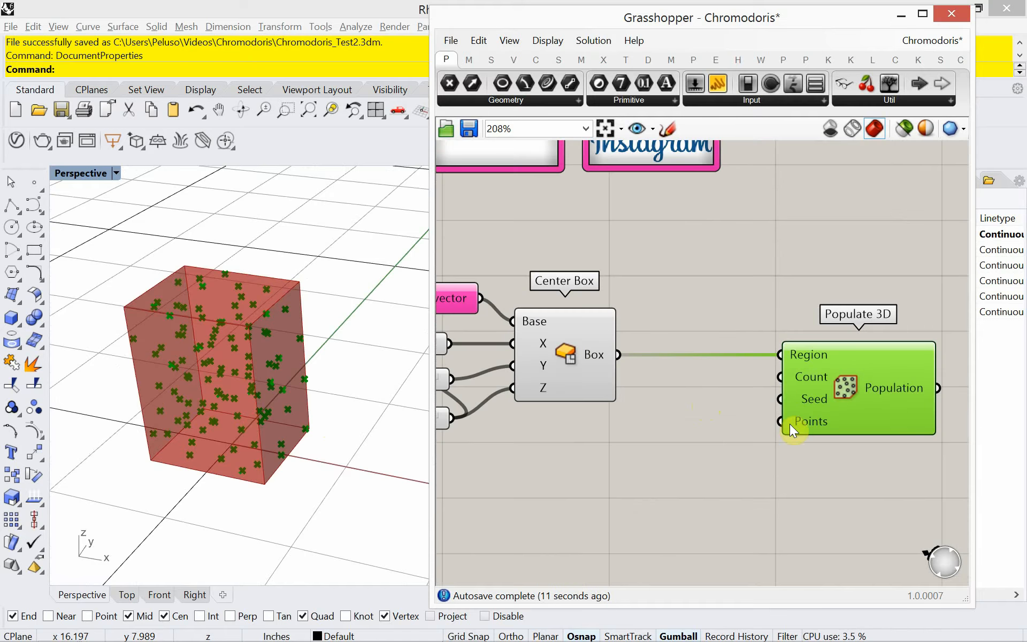
Create a number slider with the value 100, connect it to Populate 3D's Count input and place it just below the Center Box.
{"action": "double_click", "coordinate": [672, 463]}
{"action": "type", "text": "100"}
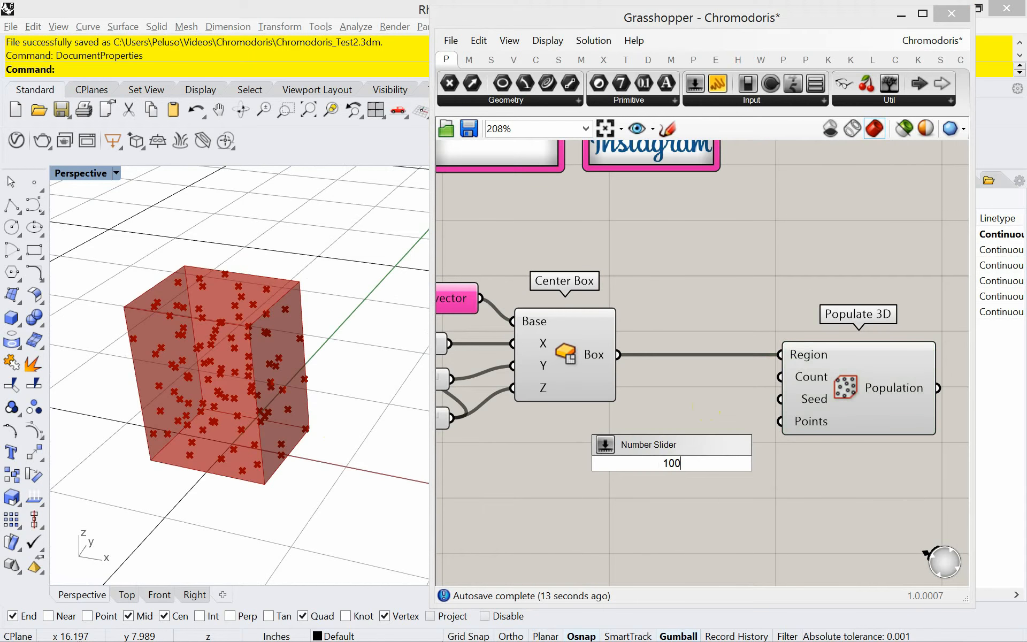
{"action": "key", "text": "Return"}
{"action": "left_click_drag", "start_coordinate": [671, 465], "coordinate": [613, 457]}
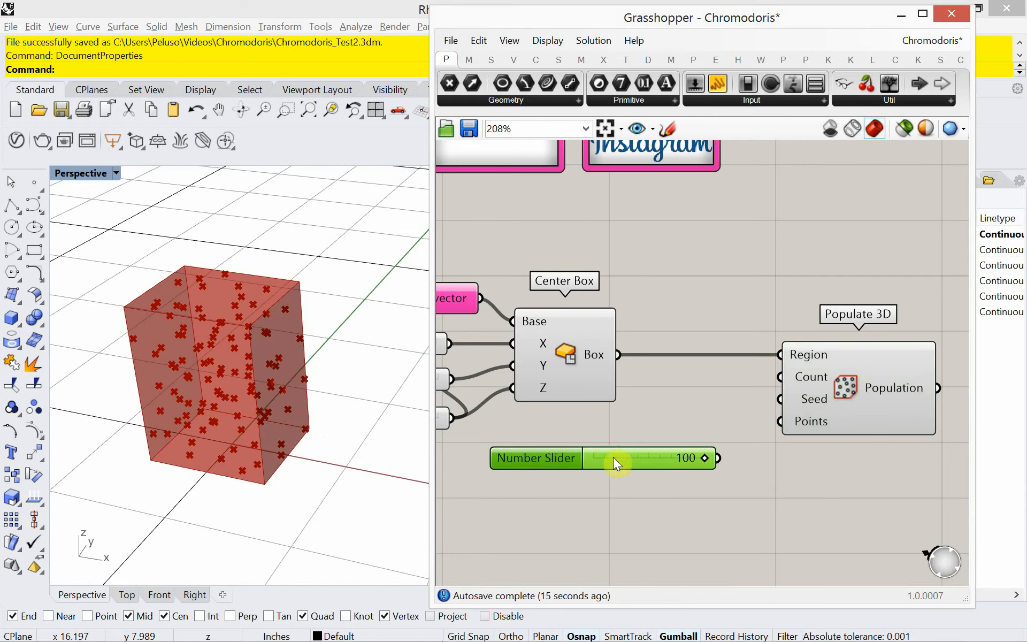
{"action": "left_click_drag", "start_coordinate": [718, 458], "coordinate": [780, 379]}
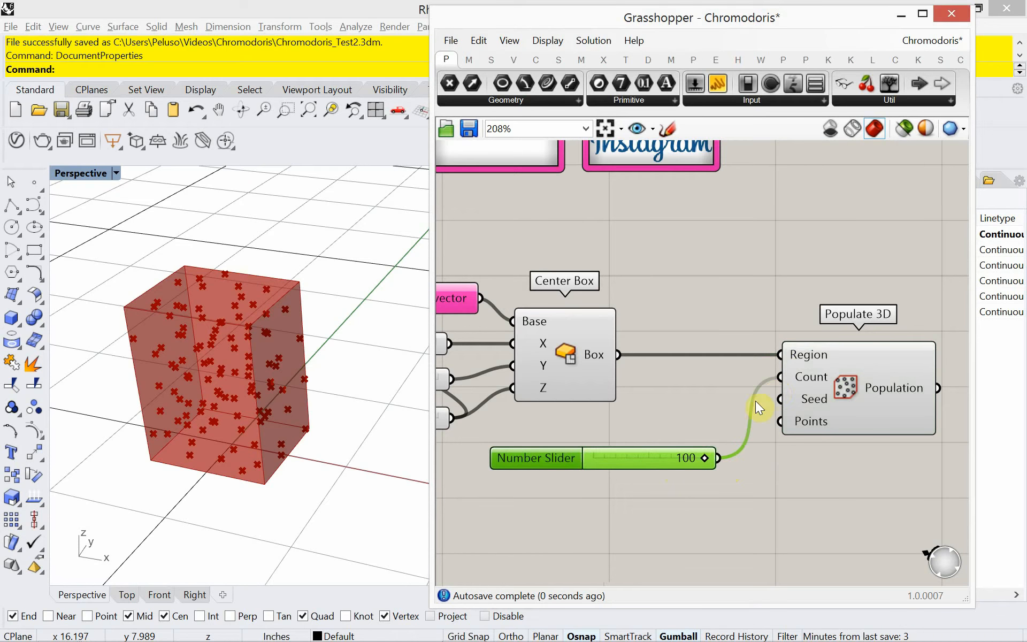
{"action": "left_click_drag", "start_coordinate": [669, 458], "coordinate": [713, 456]}
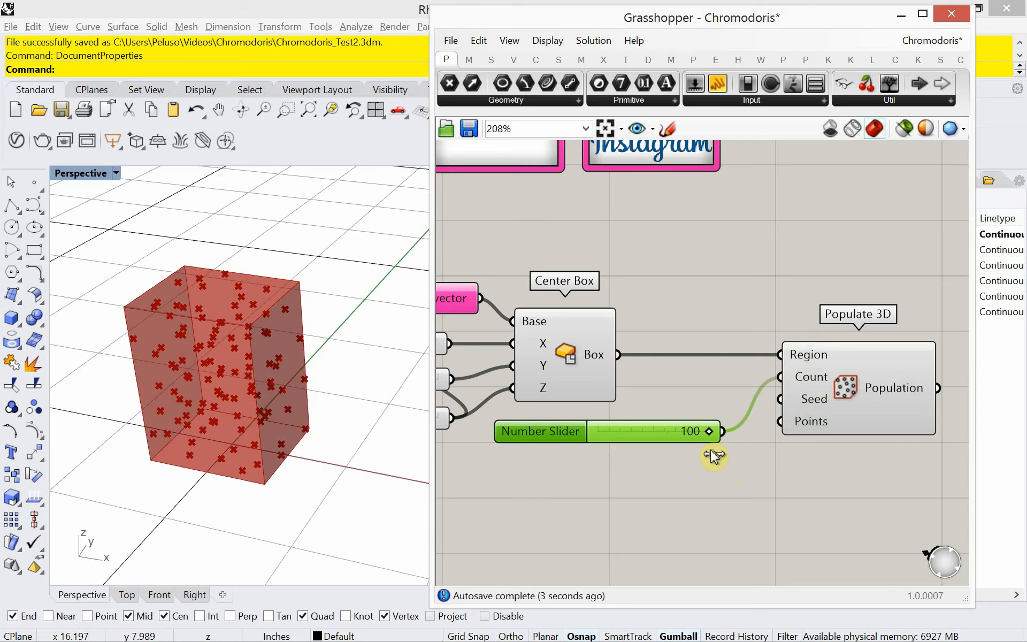
{"action": "left_click_drag", "start_coordinate": [652, 437], "coordinate": [658, 430]}
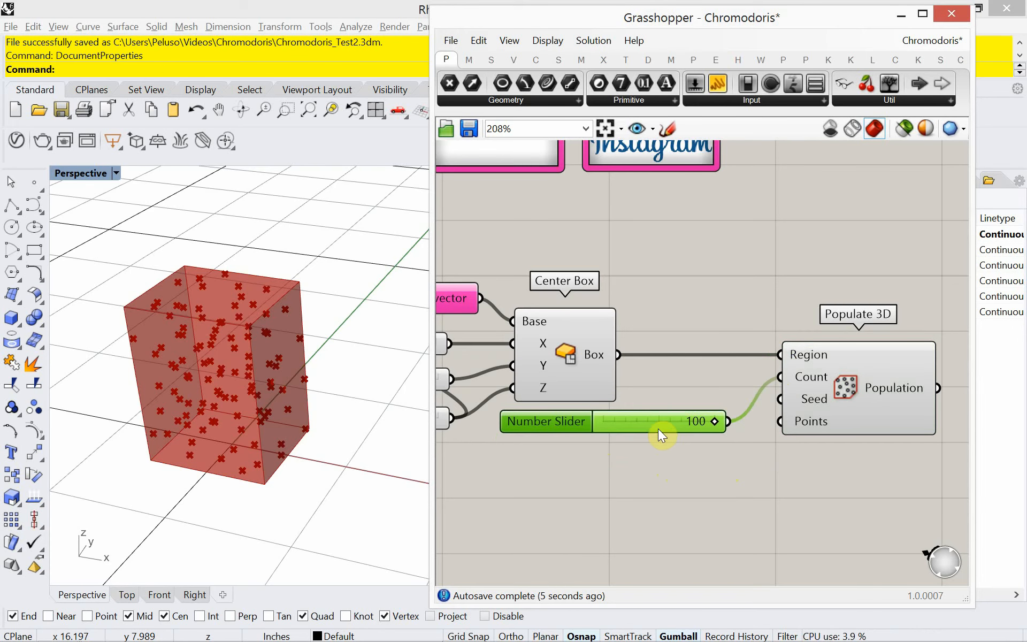
Create a number slider from 50, connect it to Populate 3D's Seed input, align it under the Count slider and set it to 47.
{"action": "double_click", "coordinate": [640, 464]}
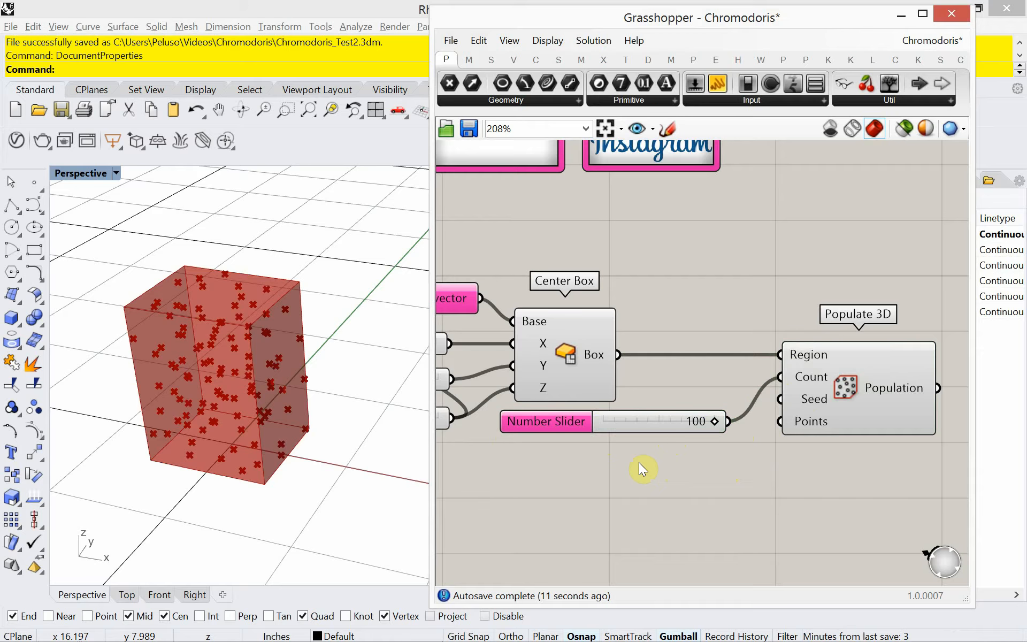
{"action": "type", "text": "50"}
{"action": "key", "text": "Return"}
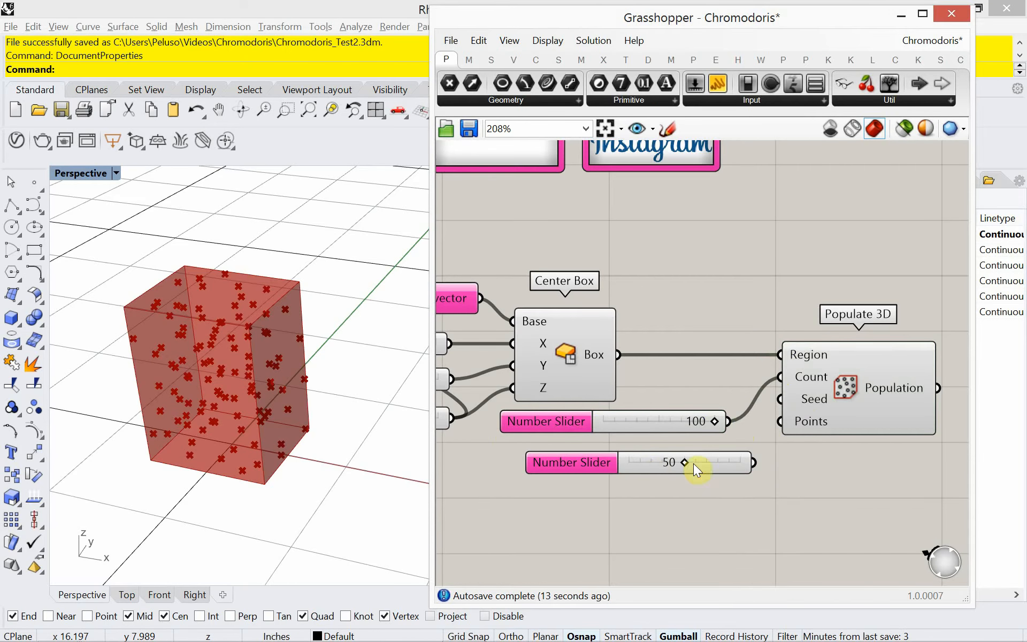
{"action": "left_click_drag", "start_coordinate": [754, 462], "coordinate": [778, 400]}
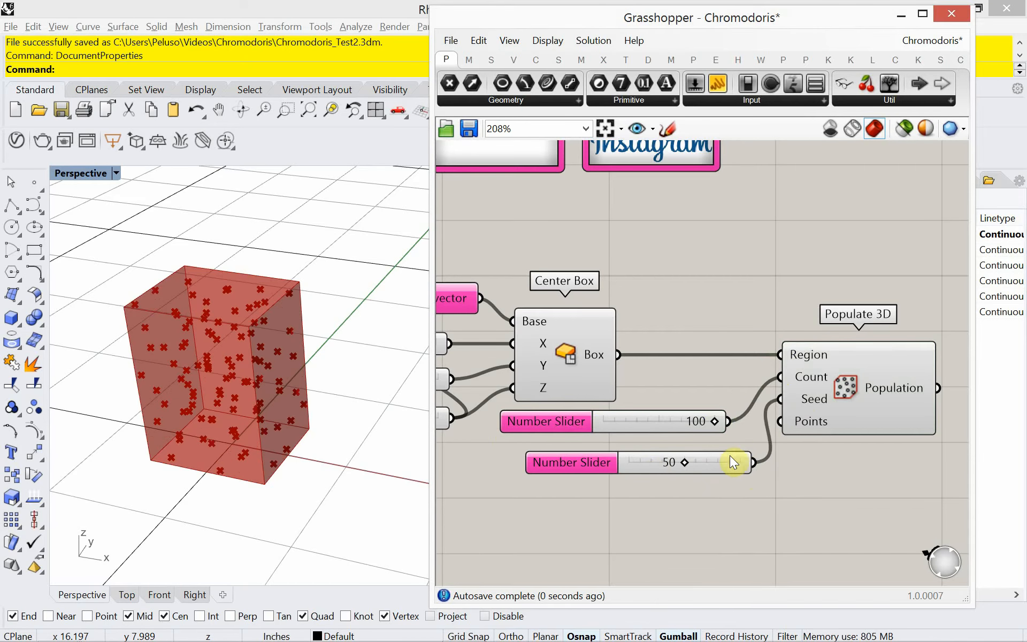
{"action": "left_click_drag", "start_coordinate": [730, 454], "coordinate": [662, 464]}
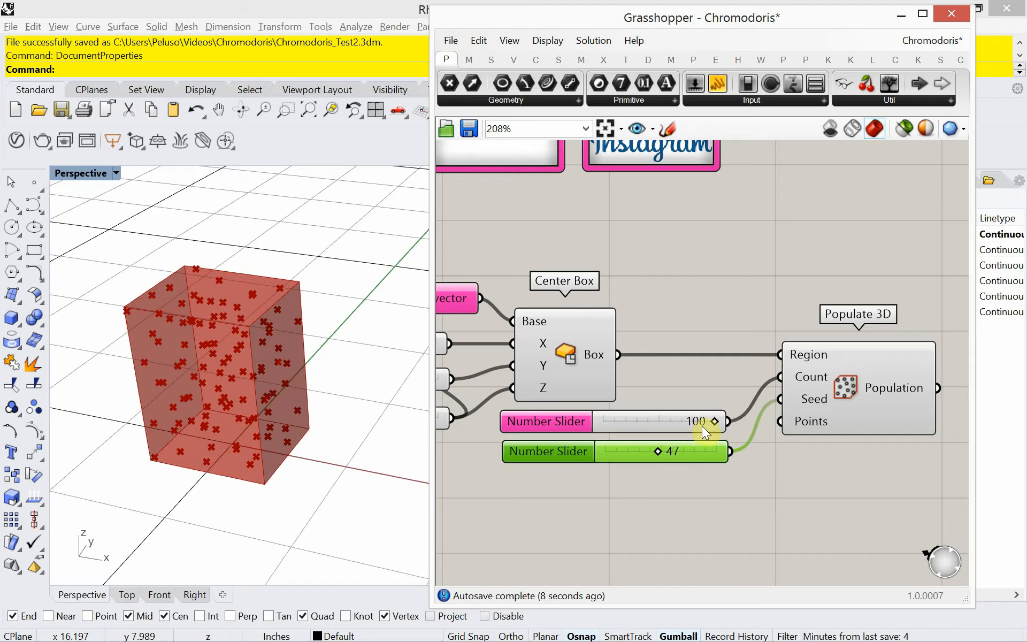
Add a Scribble note on the open canvas above the Populate 3D component.
{"action": "right_click_drag", "start_coordinate": [782, 294], "coordinate": [730, 322]}
{"action": "left_click", "coordinate": [717, 302]}
{"action": "double_click", "coordinate": [715, 300]}
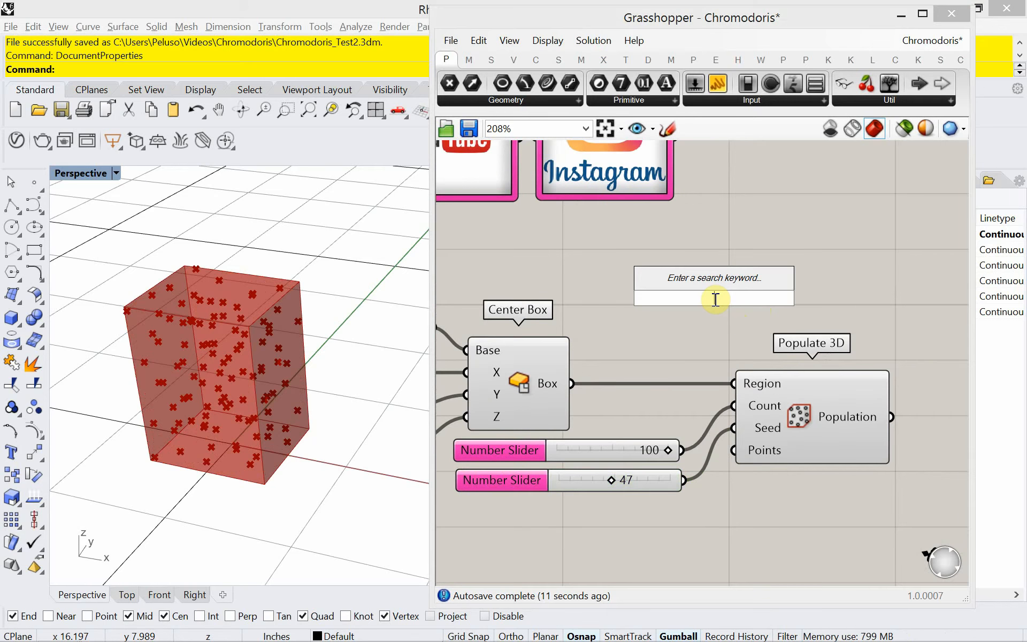
{"action": "type", "text": "scrib"}
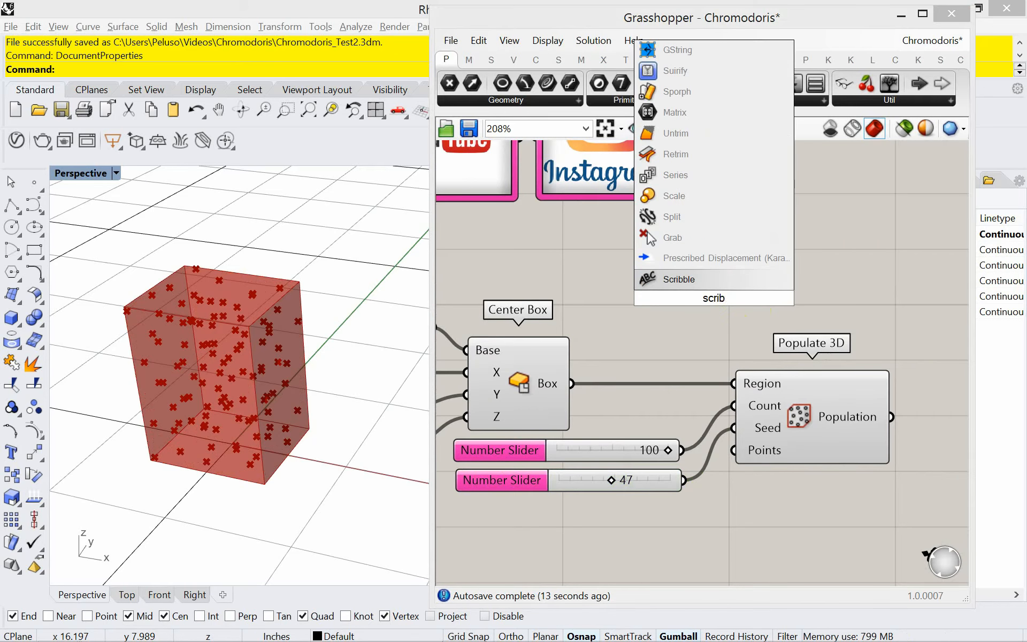
{"action": "left_click", "coordinate": [715, 280]}
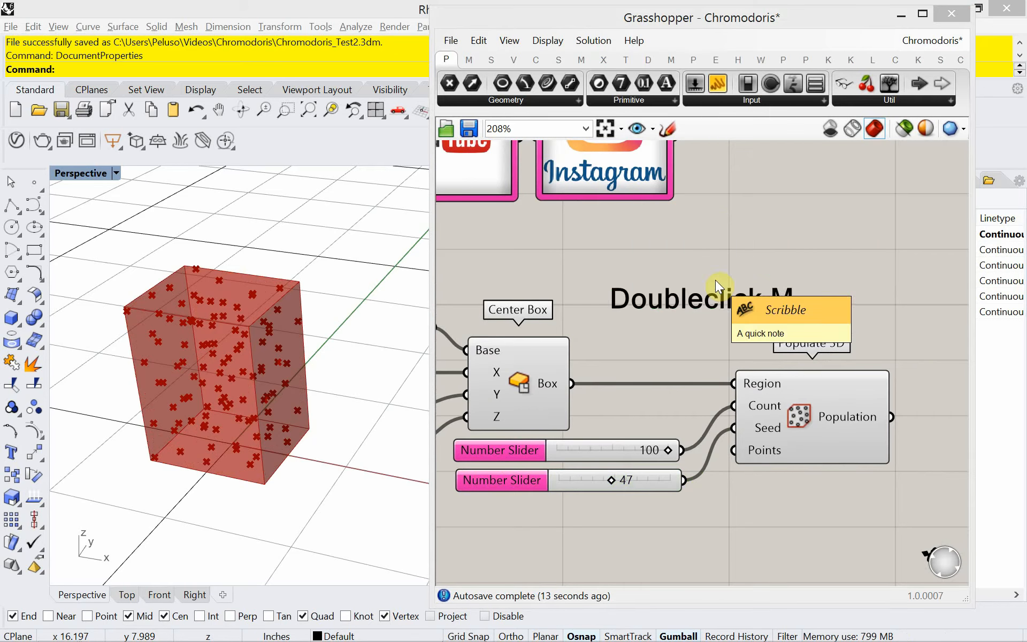
Change the Scribble's text to "More Points = Slower Computation" and position the note just above the Populate 3D label.
{"action": "double_click", "coordinate": [762, 291]}
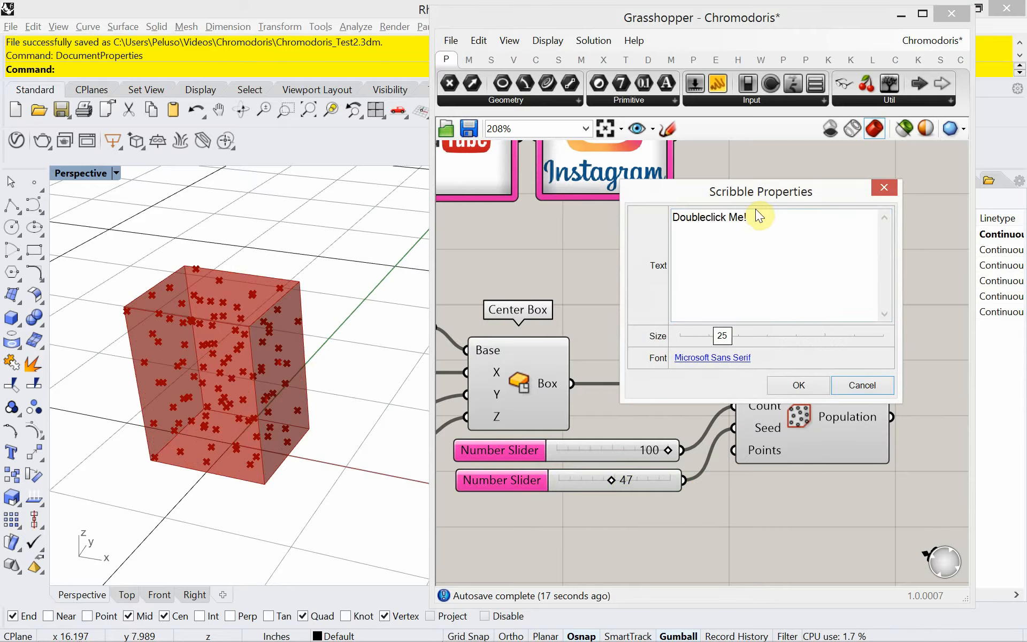
{"action": "type", "text": "More"}
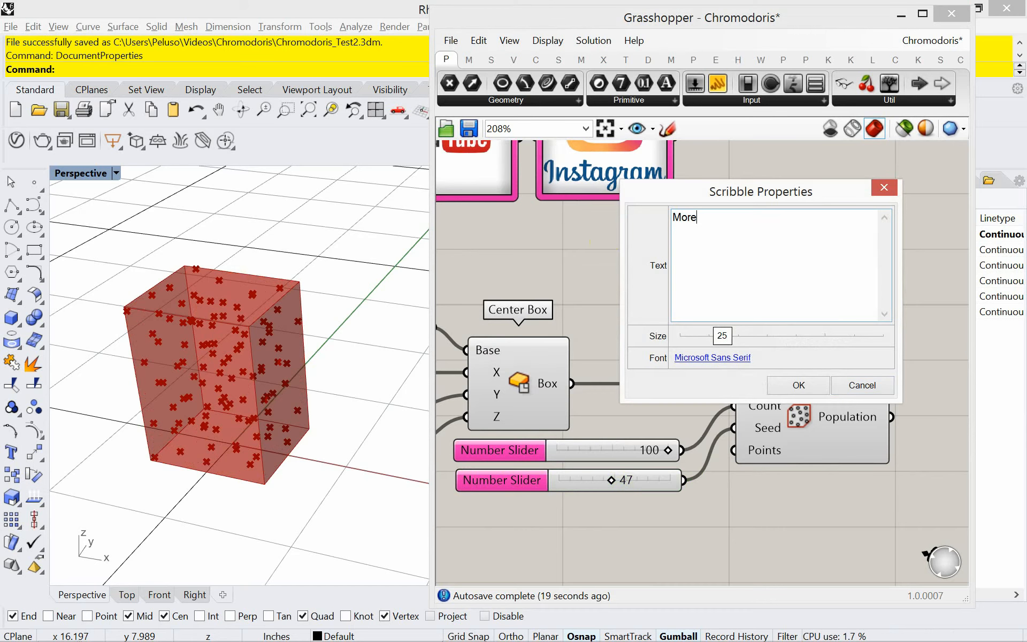
{"action": "type", "text": " Points"}
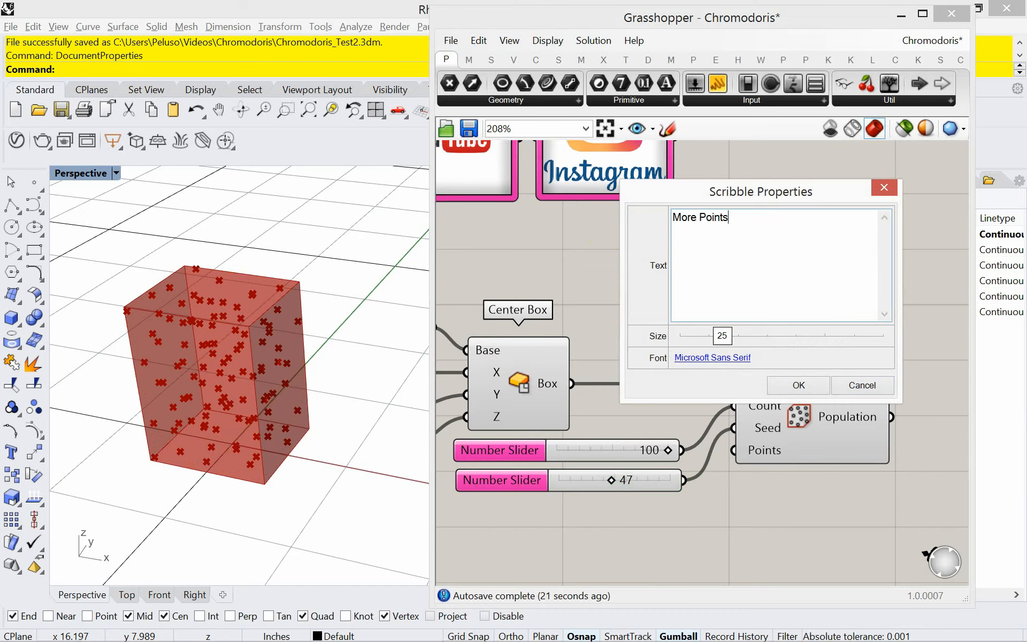
{"action": "type", "text": " = S"}
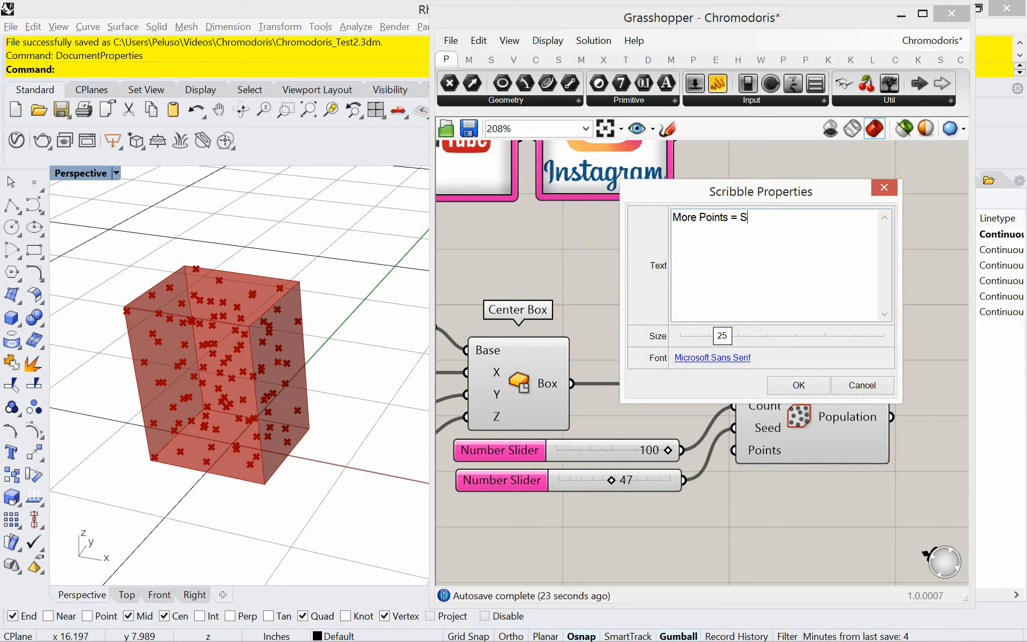
{"action": "type", "text": "lower Computation"}
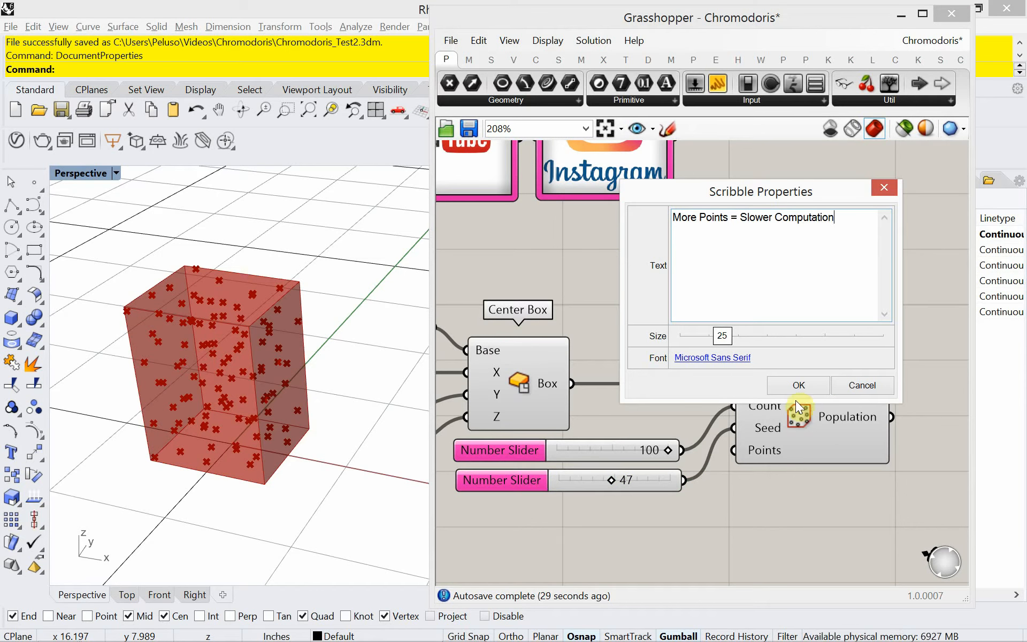
{"action": "left_click", "coordinate": [797, 386]}
{"action": "left_click_drag", "start_coordinate": [817, 297], "coordinate": [773, 312]}
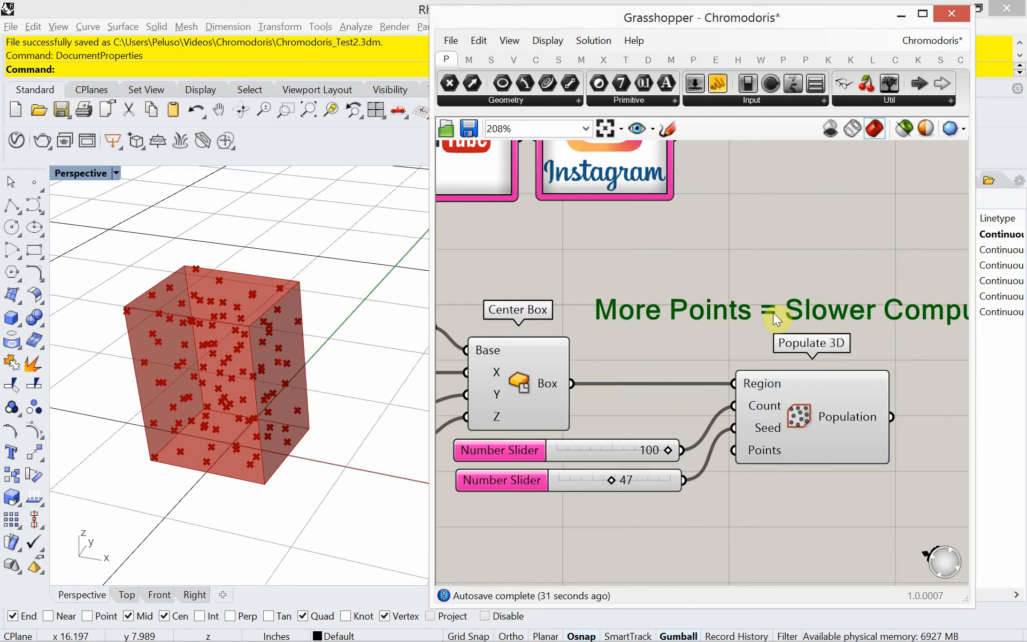
{"action": "scroll", "coordinate": [794, 333], "scroll_direction": "down", "scroll_amount": 4}
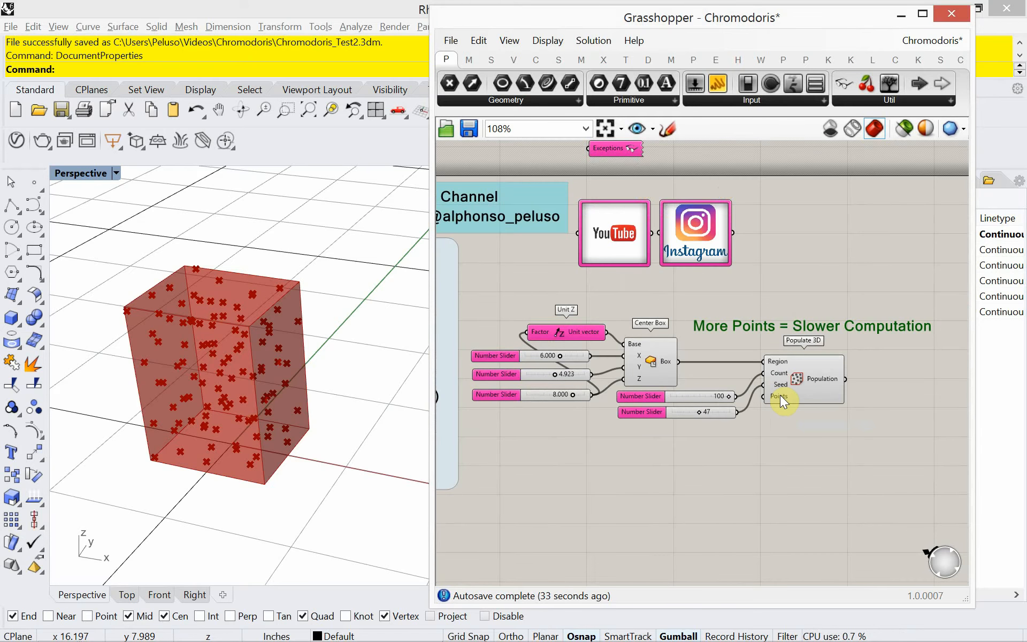
{"action": "mouse_move", "coordinate": [780, 397]}
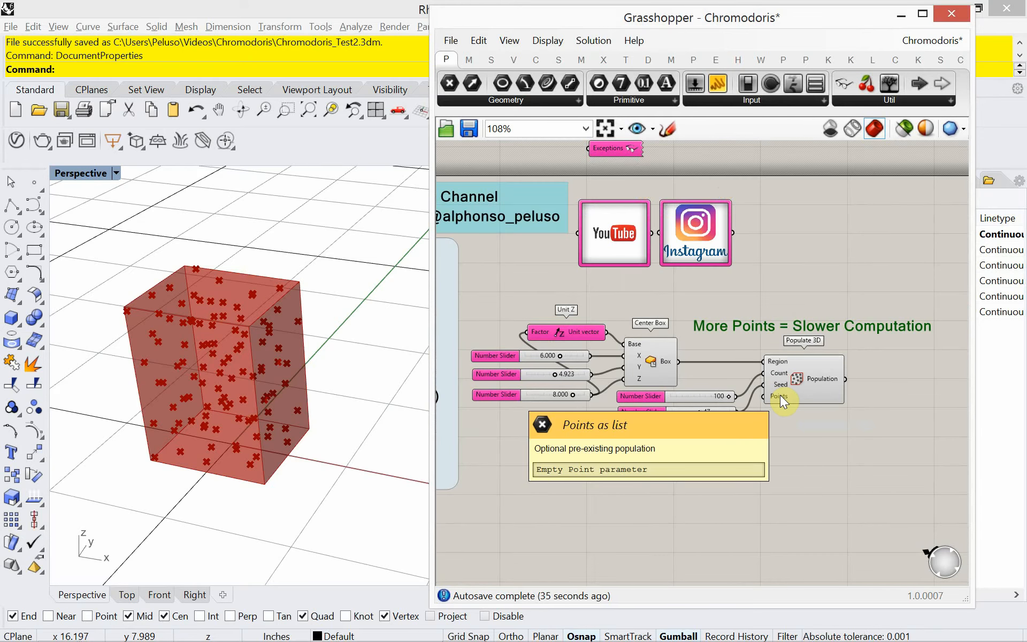
Save the Chromodoris Grasshopper document.
{"action": "left_click", "coordinate": [452, 41]}
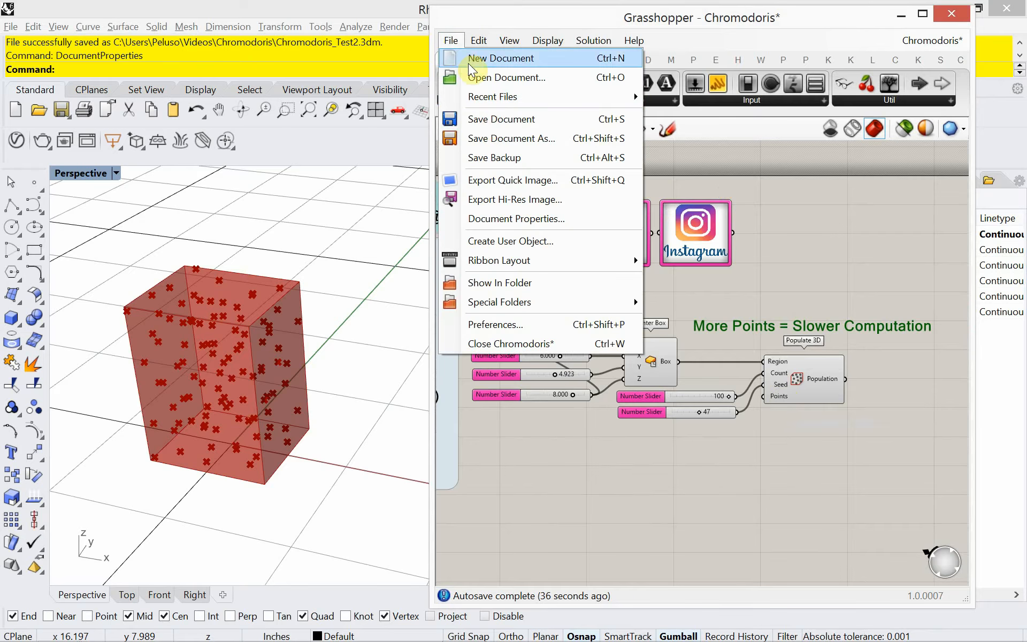
{"action": "left_click", "coordinate": [491, 119]}
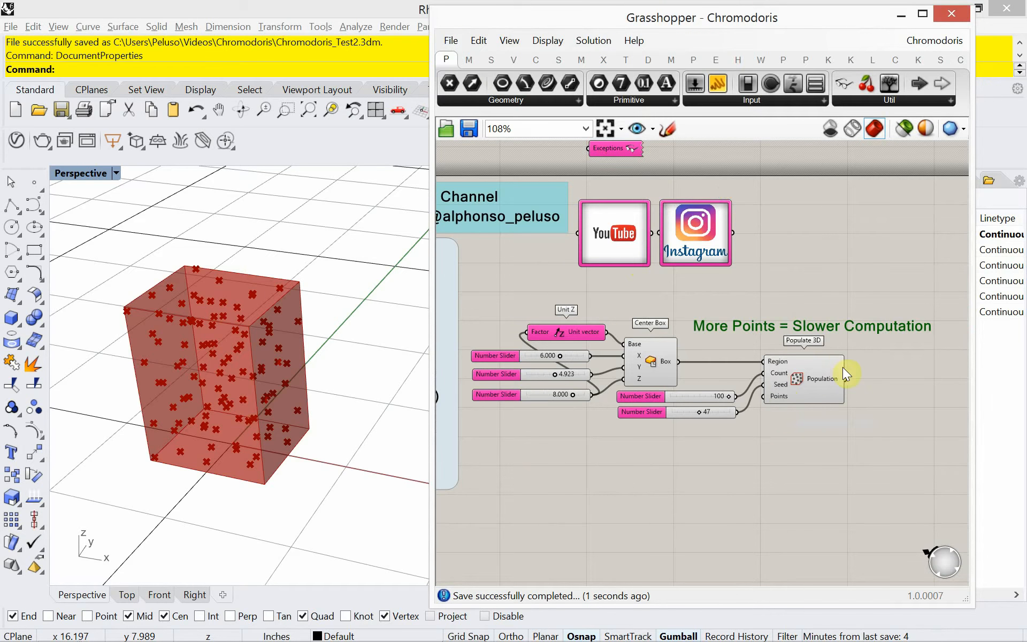
Add a Proximity 3D component and place it beside Populate 3D, leaving a gap between the two.
{"action": "right_click_drag", "start_coordinate": [868, 396], "coordinate": [700, 396]}
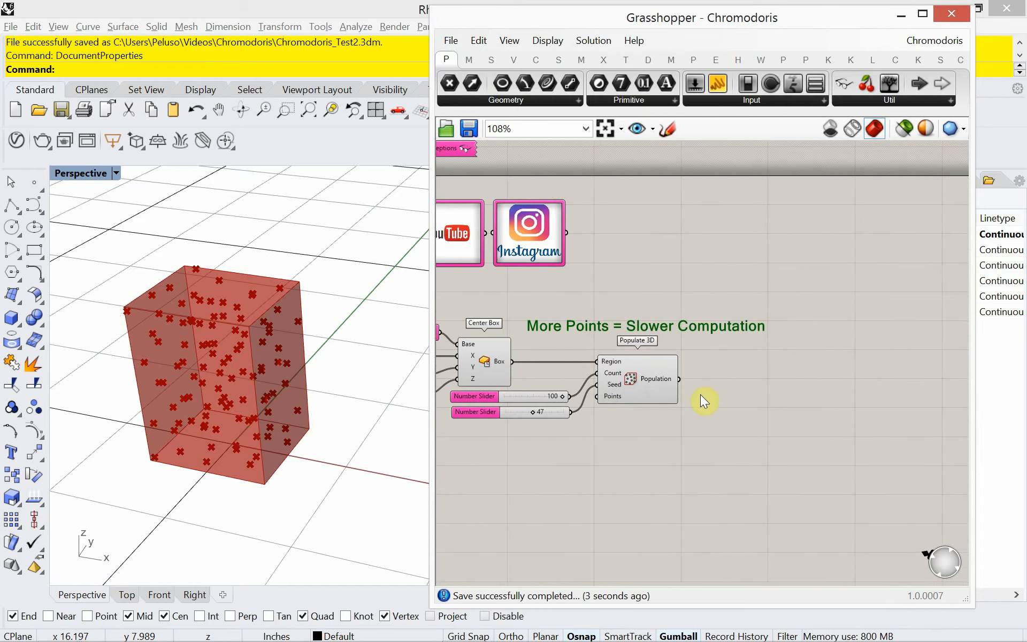
{"action": "scroll", "coordinate": [701, 384], "scroll_direction": "up", "scroll_amount": 2}
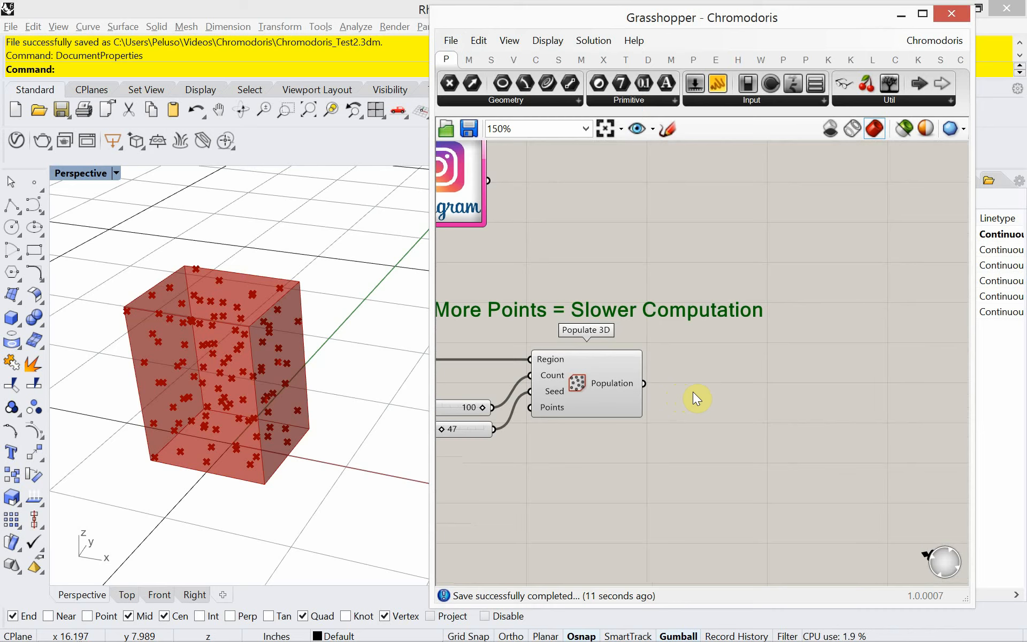
{"action": "double_click", "coordinate": [690, 388]}
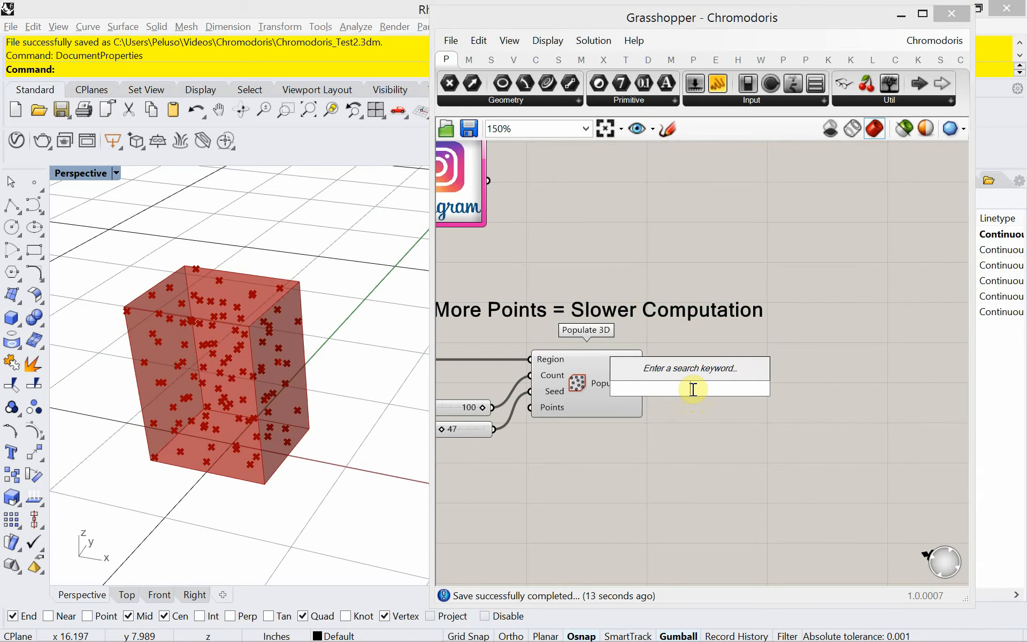
{"action": "type", "text": "promi"}
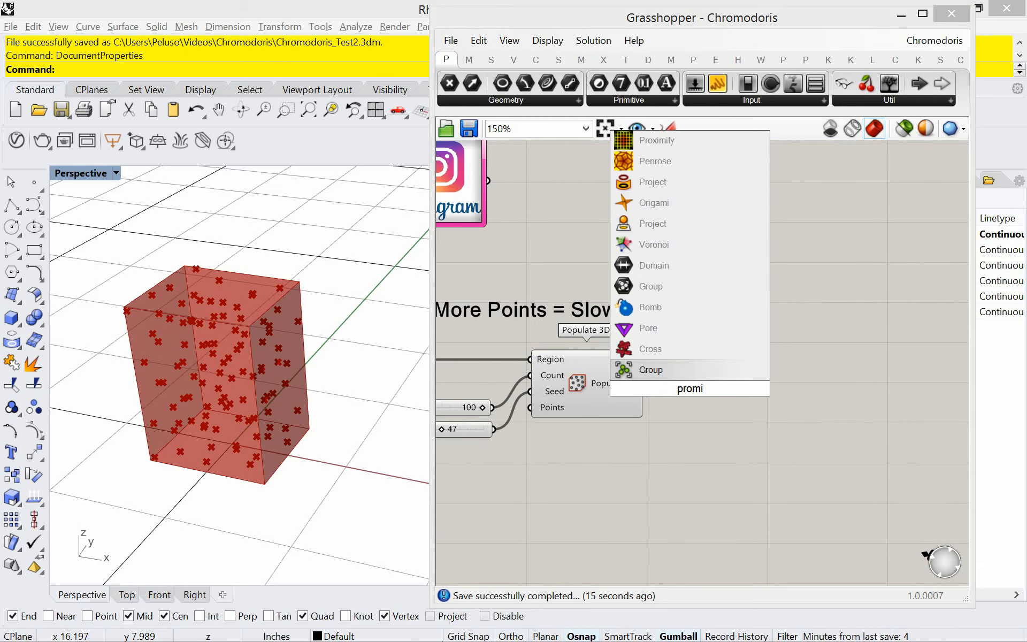
{"action": "type", "text": "ty"}
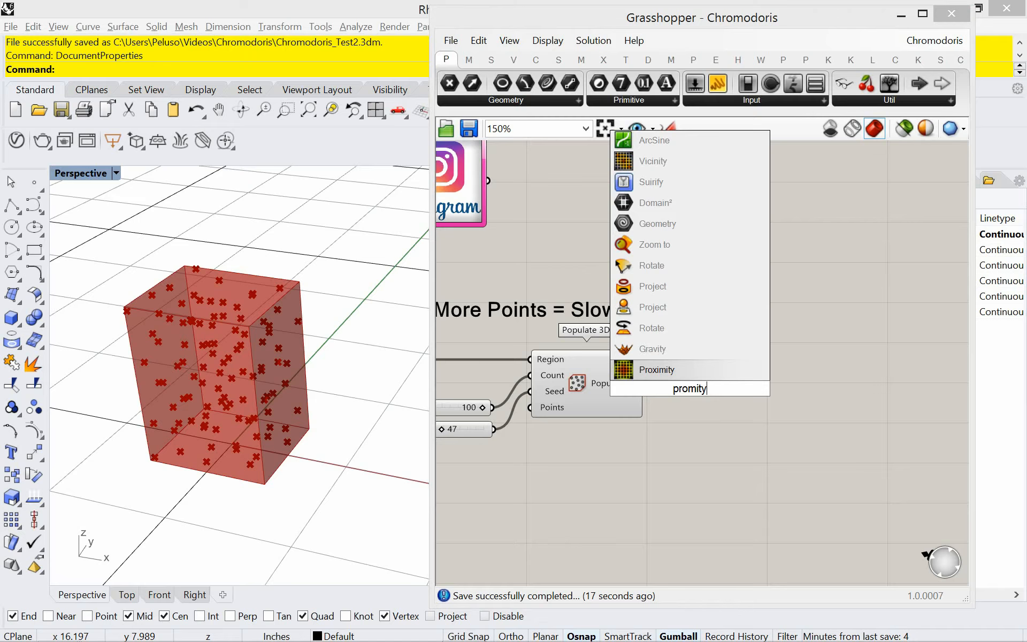
{"action": "key", "text": "BackSpace"}
{"action": "key", "text": "BackSpace"}
{"action": "key", "text": "BackSpace"}
{"action": "key", "text": "BackSpace"}
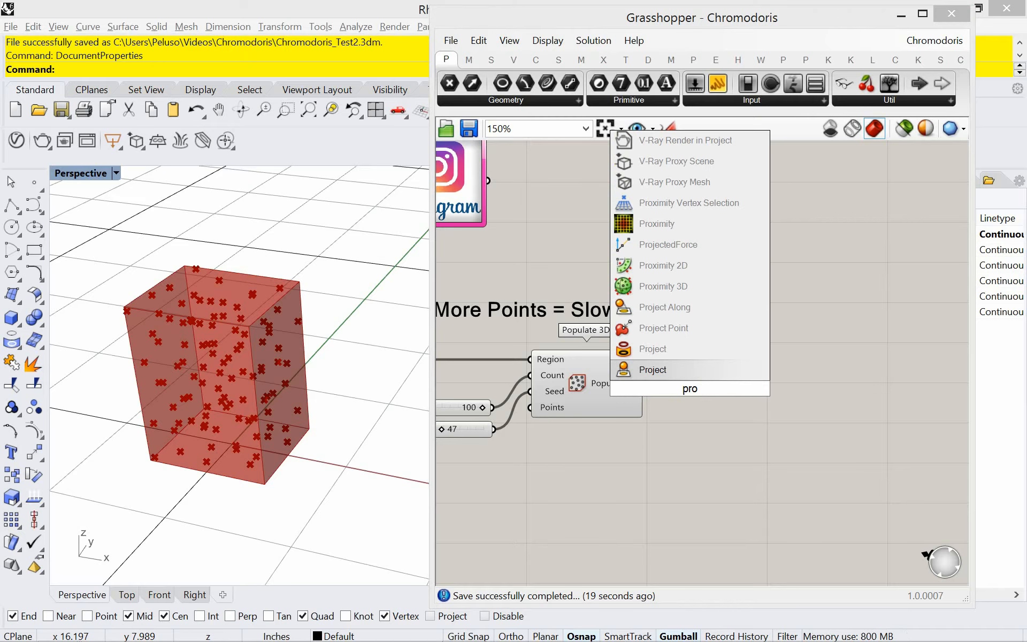
{"action": "type", "text": "ximity"}
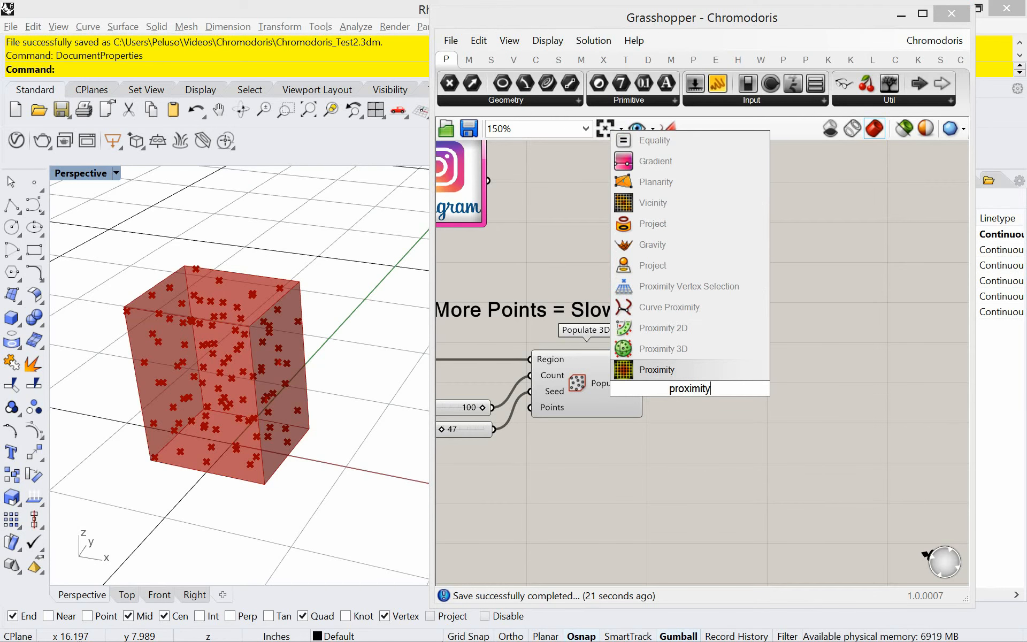
{"action": "left_click", "coordinate": [684, 349]}
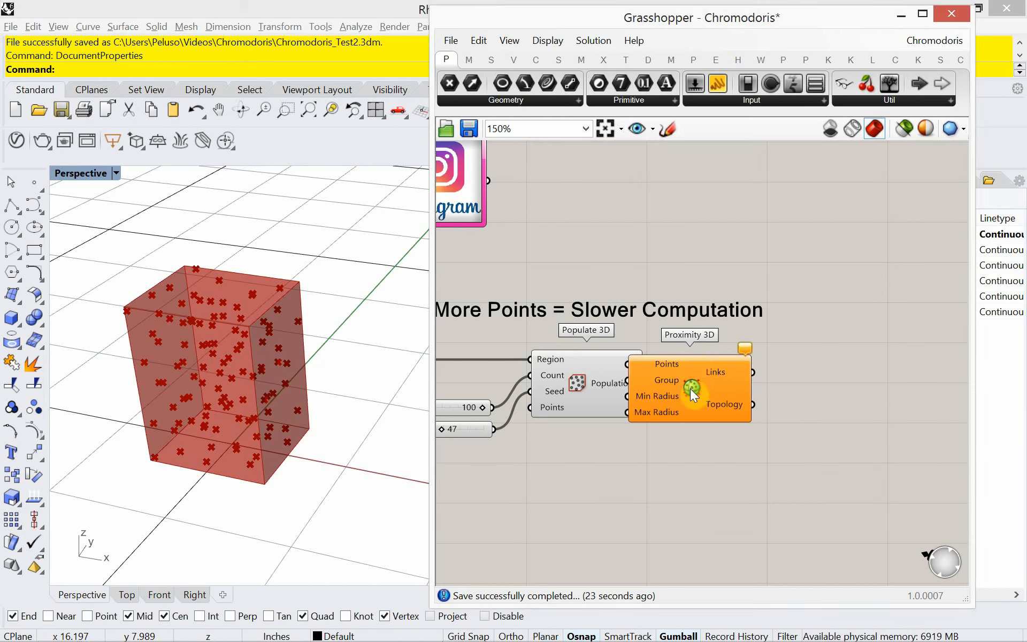
{"action": "left_click_drag", "start_coordinate": [690, 388], "coordinate": [769, 397]}
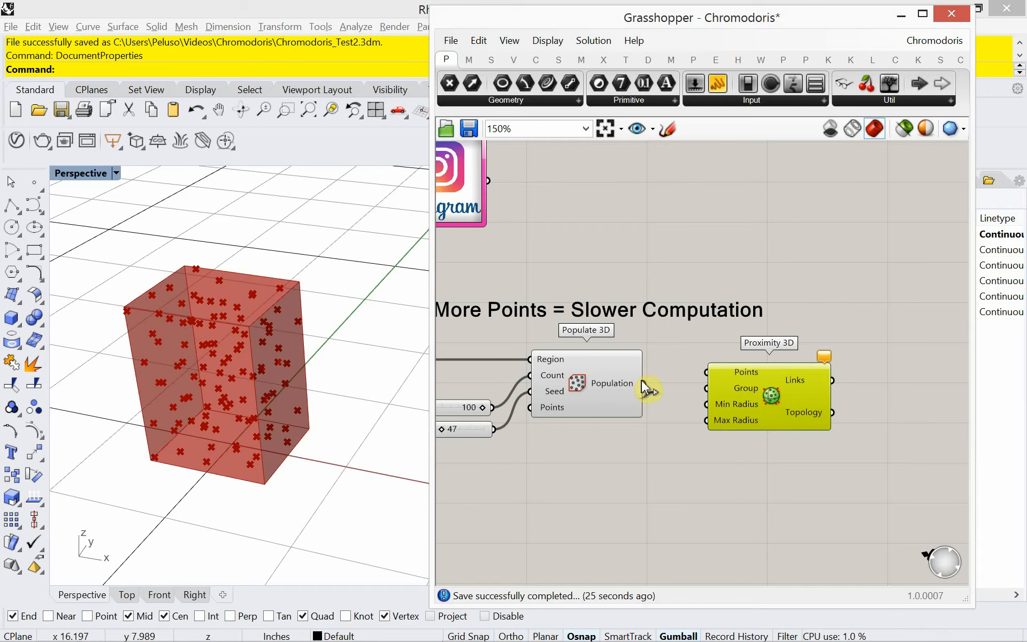
Connect Populate 3D's Population output to Proximity 3D's Points input and shift Proximity 3D down so the wire runs level.
{"action": "left_click_drag", "start_coordinate": [643, 383], "coordinate": [706, 372]}
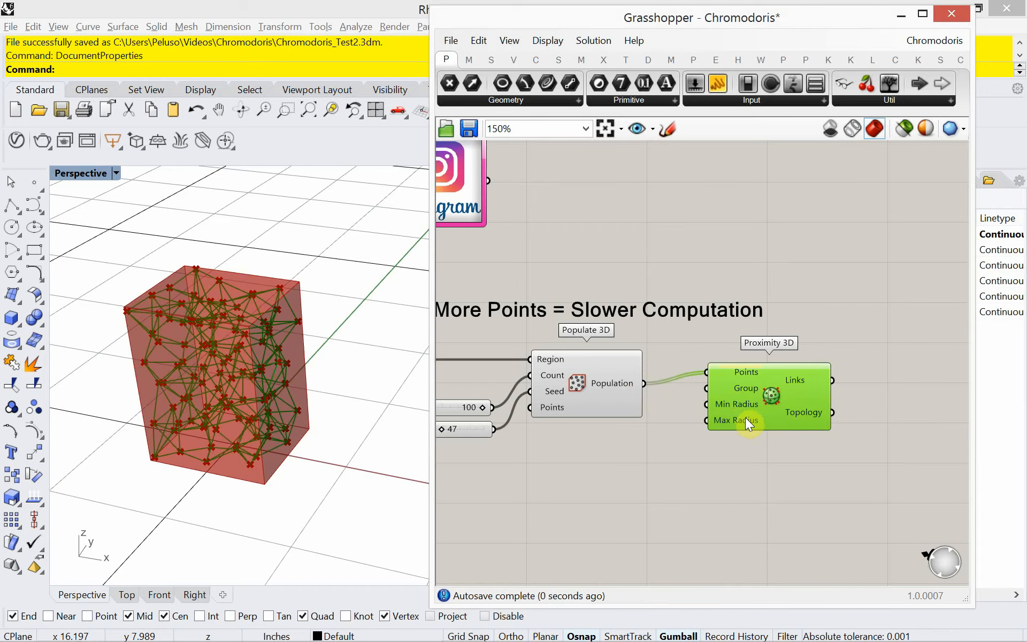
{"action": "left_click_drag", "start_coordinate": [745, 417], "coordinate": [748, 429]}
{"action": "right_click_drag", "start_coordinate": [178, 411], "coordinate": [188, 405]}
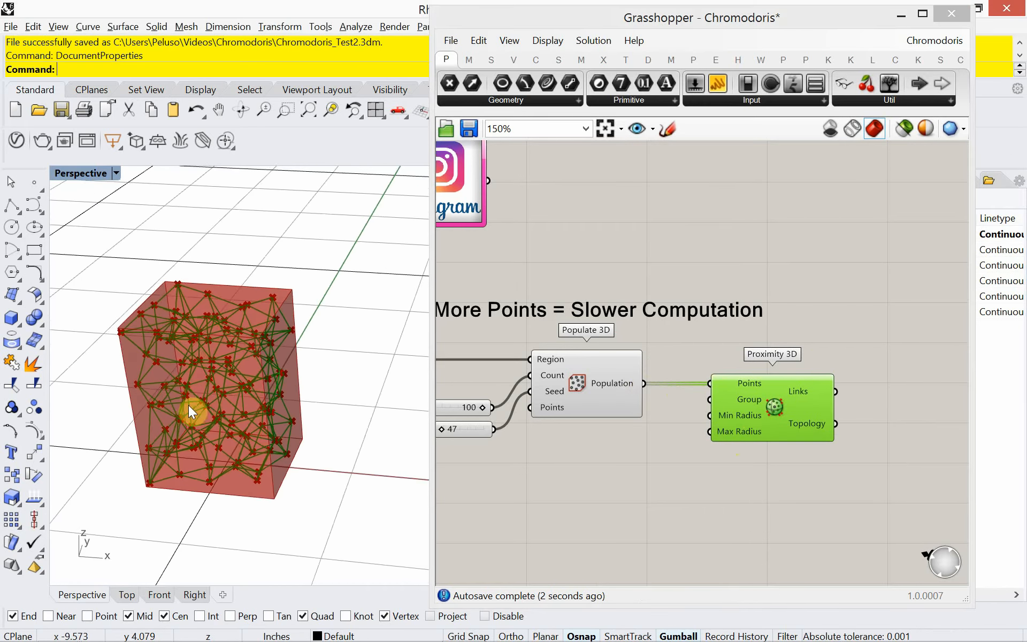
{"action": "scroll", "coordinate": [190, 405], "scroll_direction": "up", "scroll_amount": 3}
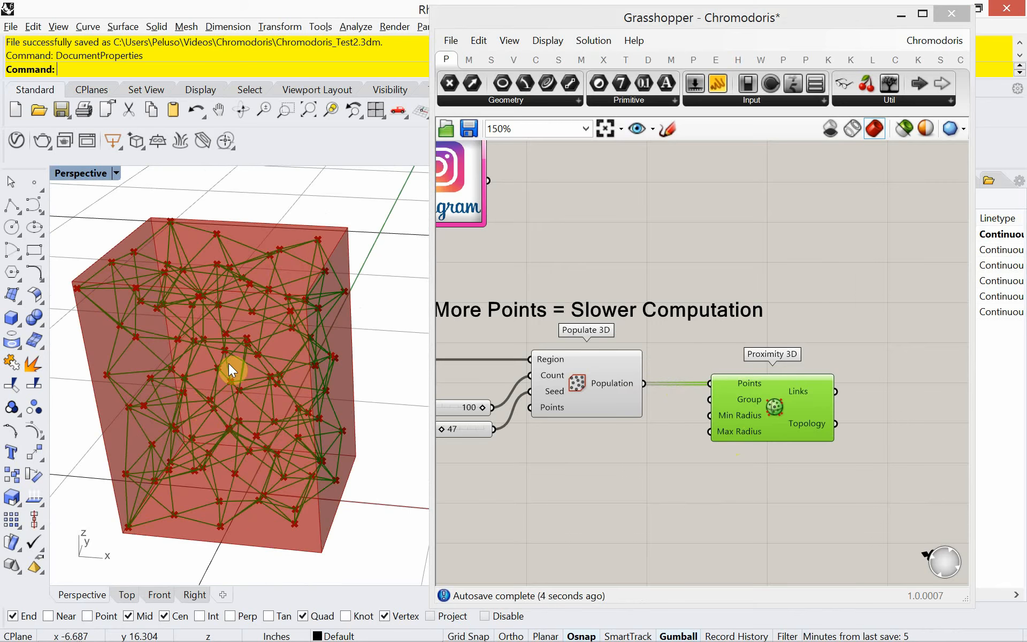
{"action": "right_click_drag", "start_coordinate": [229, 363], "coordinate": [264, 412]}
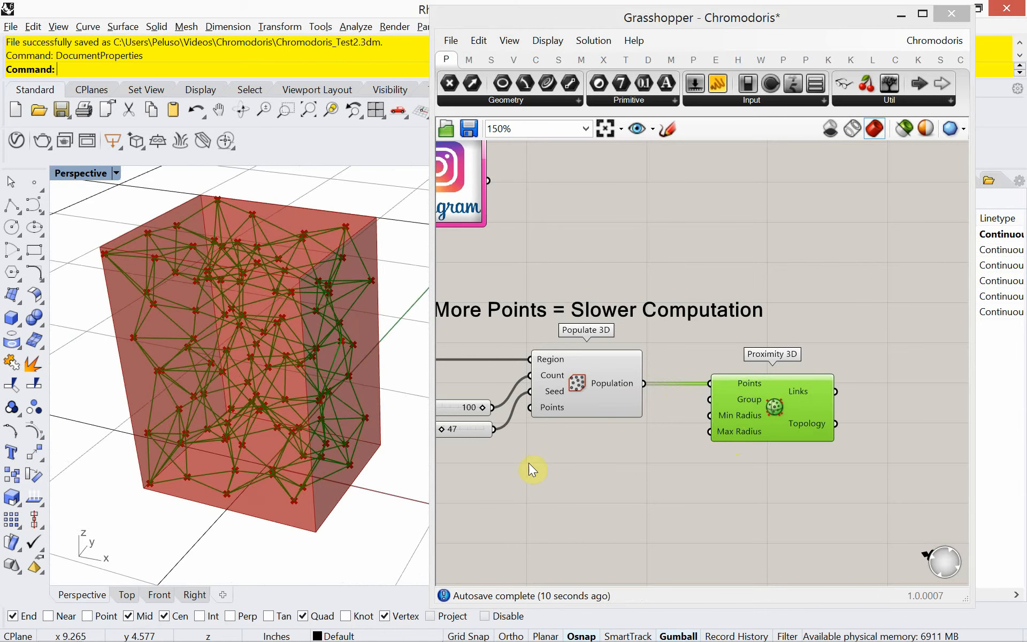
Turn off the preview of the Unit Z, Center Box and Populate 3D components together with their sliders.
{"action": "right_click_drag", "start_coordinate": [561, 447], "coordinate": [740, 444]}
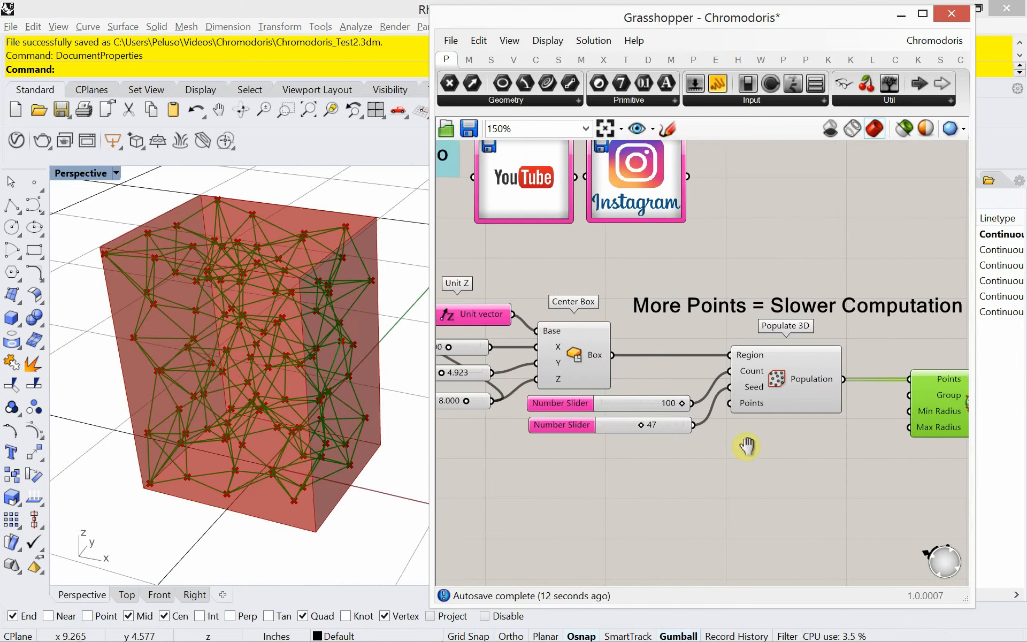
{"action": "scroll", "coordinate": [748, 452], "scroll_direction": "down", "scroll_amount": 1}
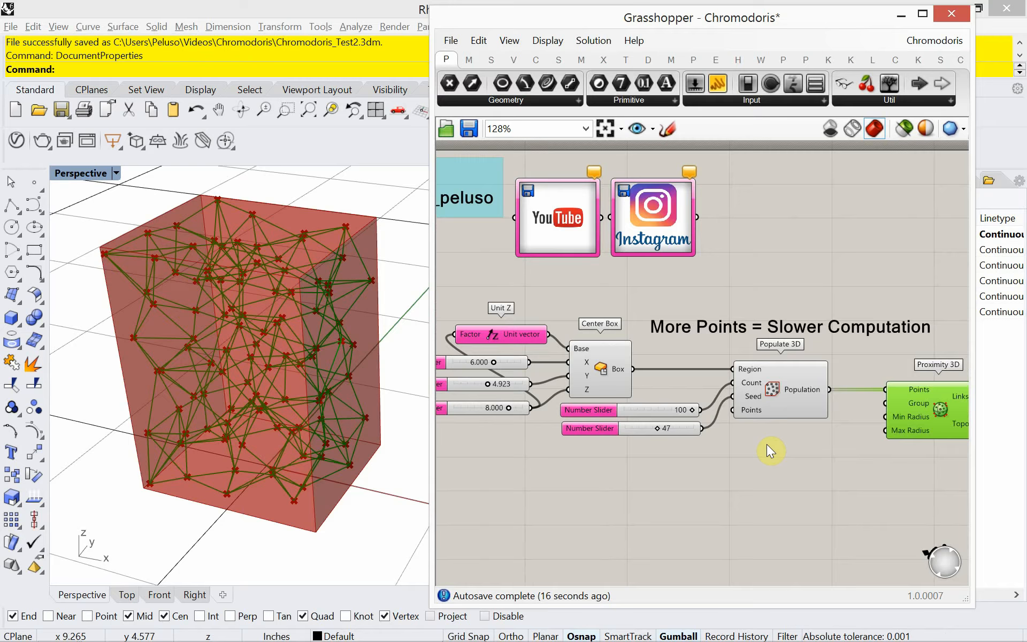
{"action": "scroll", "coordinate": [768, 457], "scroll_direction": "down", "scroll_amount": 1}
{"action": "left_click_drag", "start_coordinate": [789, 479], "coordinate": [544, 379]}
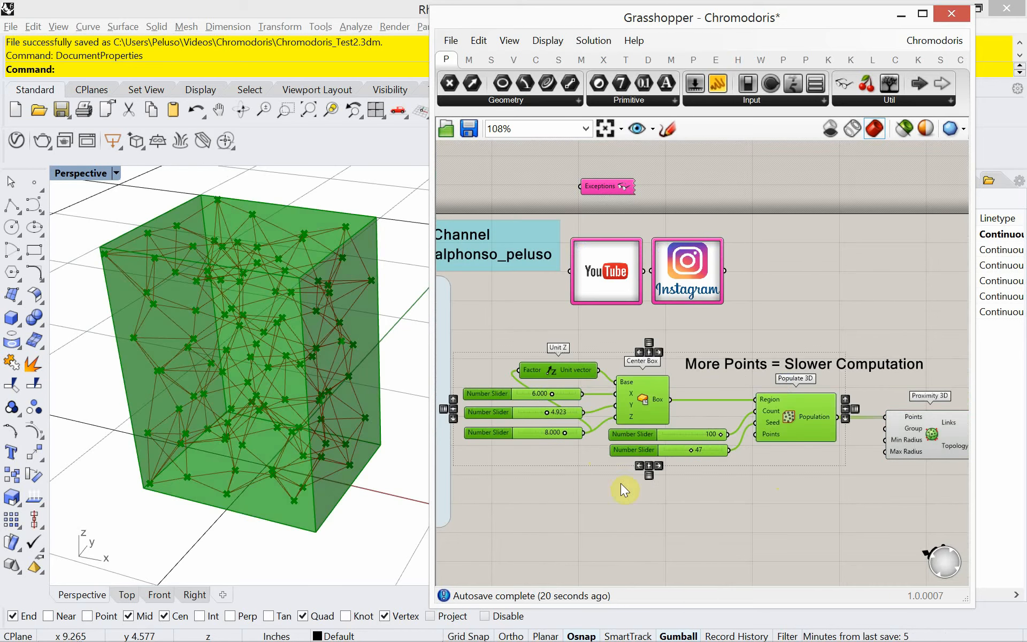
{"action": "right_click", "coordinate": [626, 497]}
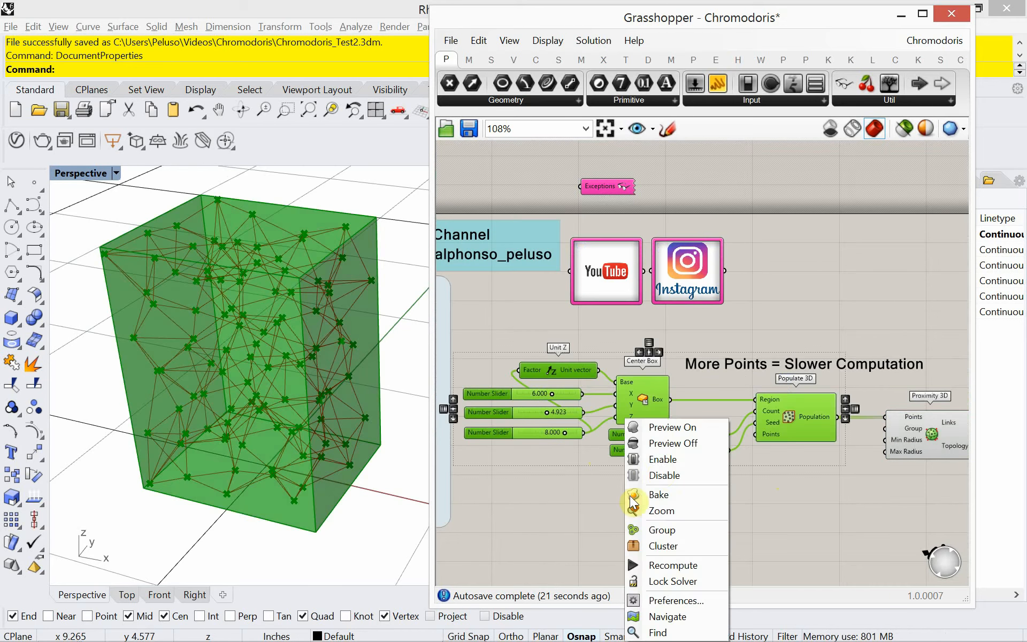
{"action": "left_click", "coordinate": [663, 443]}
{"action": "right_click_drag", "start_coordinate": [724, 496], "coordinate": [653, 494]}
{"action": "left_click", "coordinate": [653, 495]}
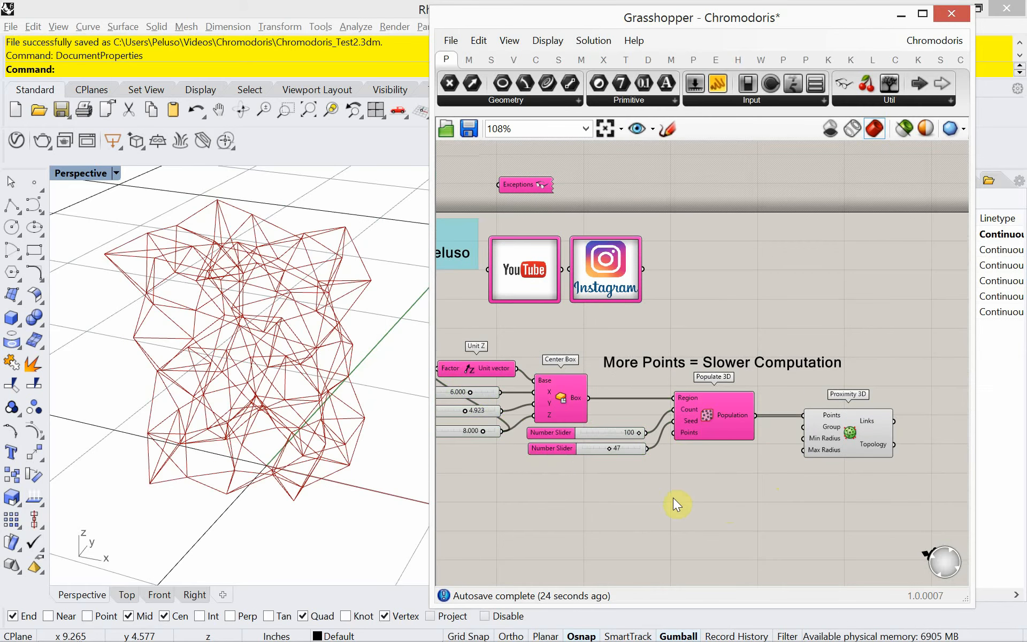
Move the Proximity 3D component farther from Populate 3D to make room for input sliders.
{"action": "mouse_move", "coordinate": [328, 408]}
{"action": "right_mouse_down"}
{"action": "mouse_move", "coordinate": [324, 382]}
{"action": "mouse_move", "coordinate": [325, 394]}
{"action": "right_mouse_up"}
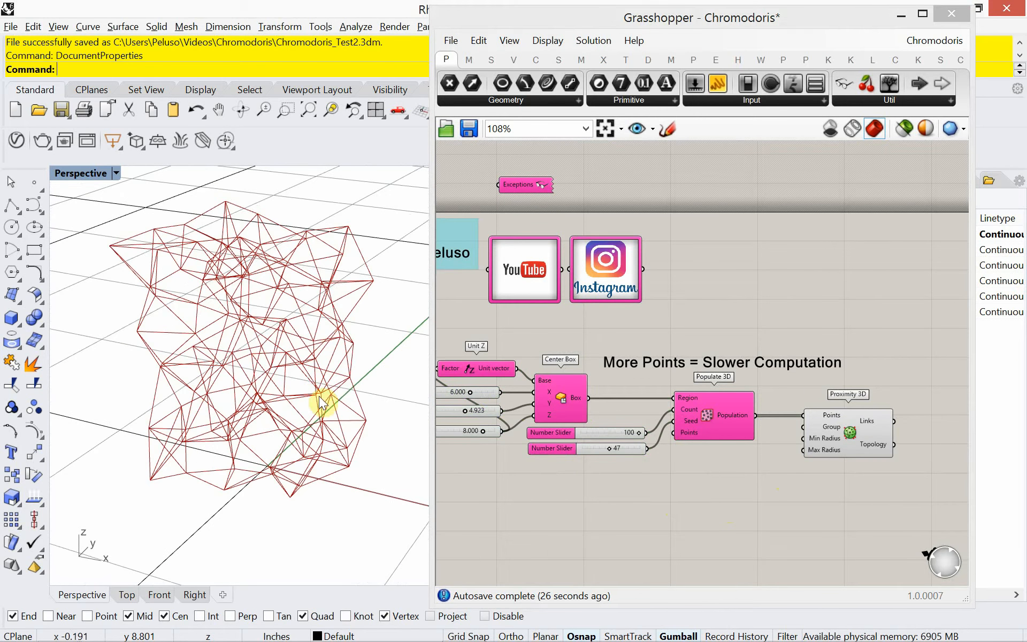
{"action": "right_click_drag", "start_coordinate": [819, 467], "coordinate": [747, 471]}
{"action": "scroll", "coordinate": [759, 455], "scroll_direction": "up", "scroll_amount": 3}
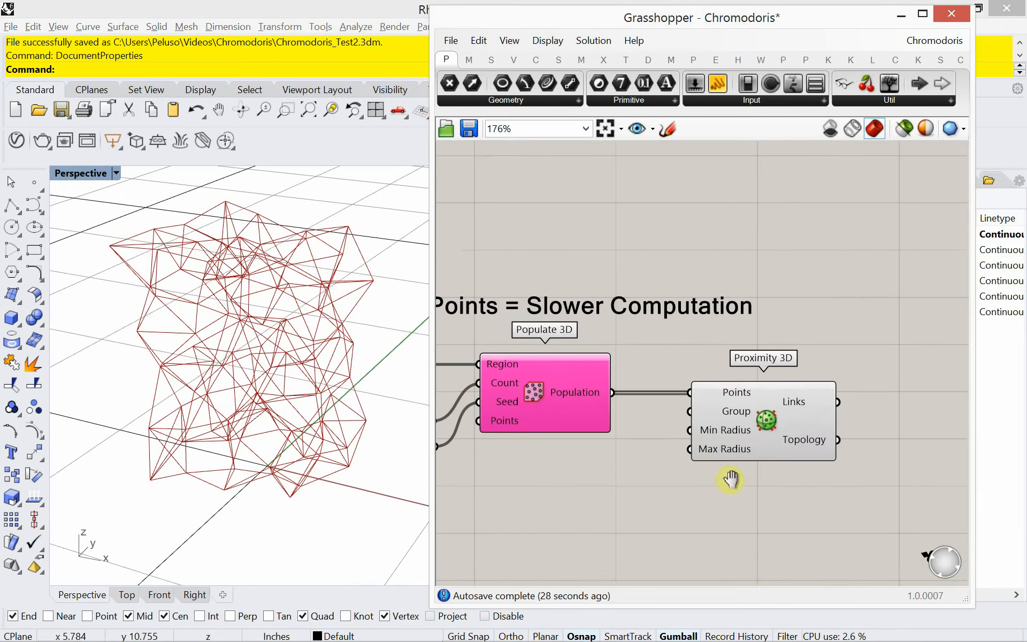
{"action": "left_click", "coordinate": [806, 455]}
{"action": "left_click_drag", "start_coordinate": [806, 455], "coordinate": [819, 455]}
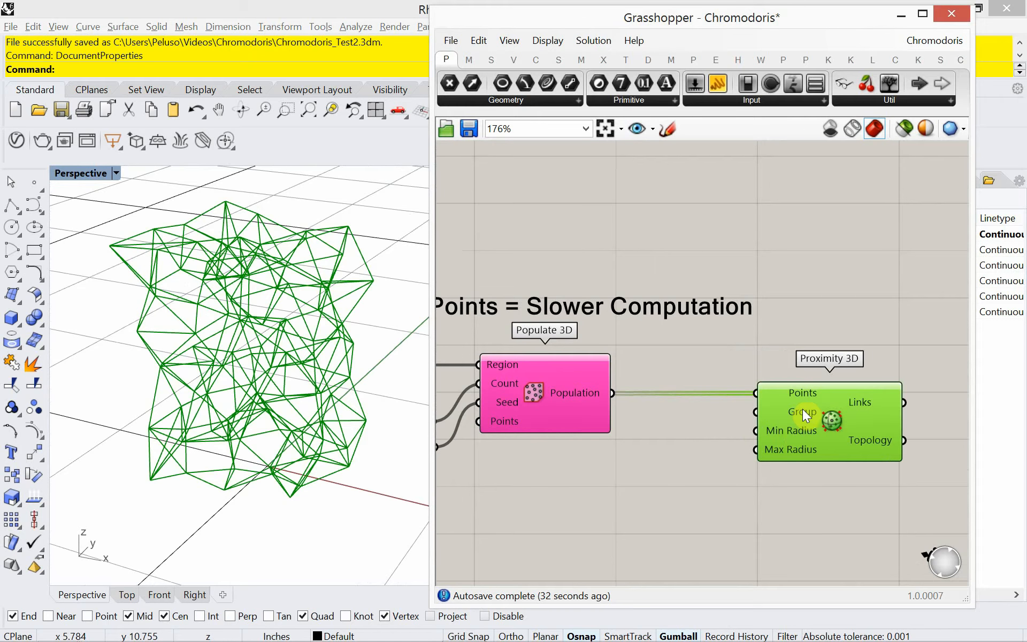
Display only the Populate 3D points using the selected-objects preview, and return to the full preview.
{"action": "mouse_move", "coordinate": [803, 410]}
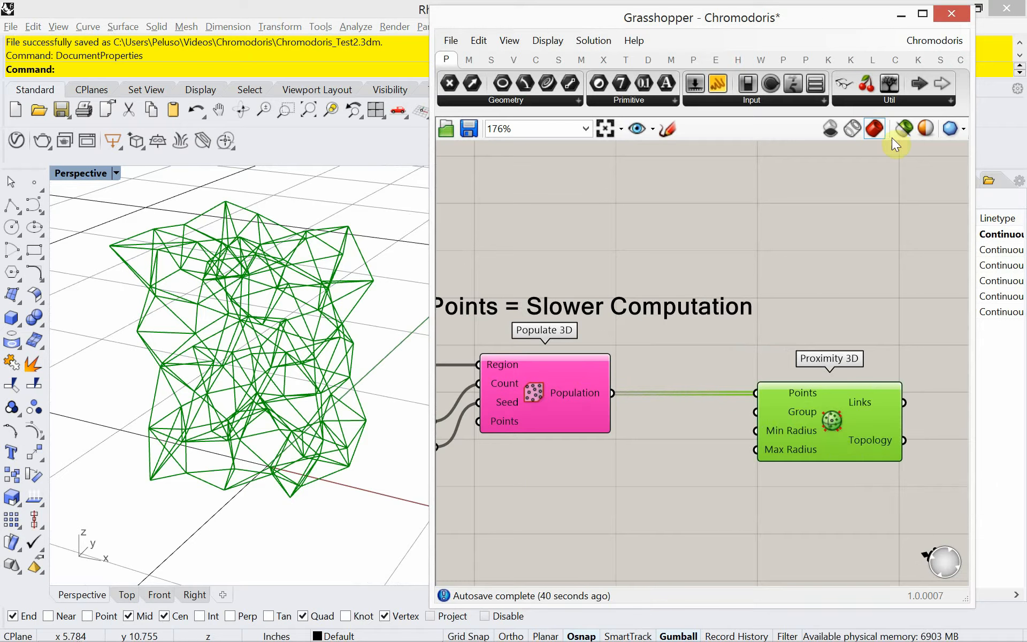
{"action": "left_click", "coordinate": [539, 387]}
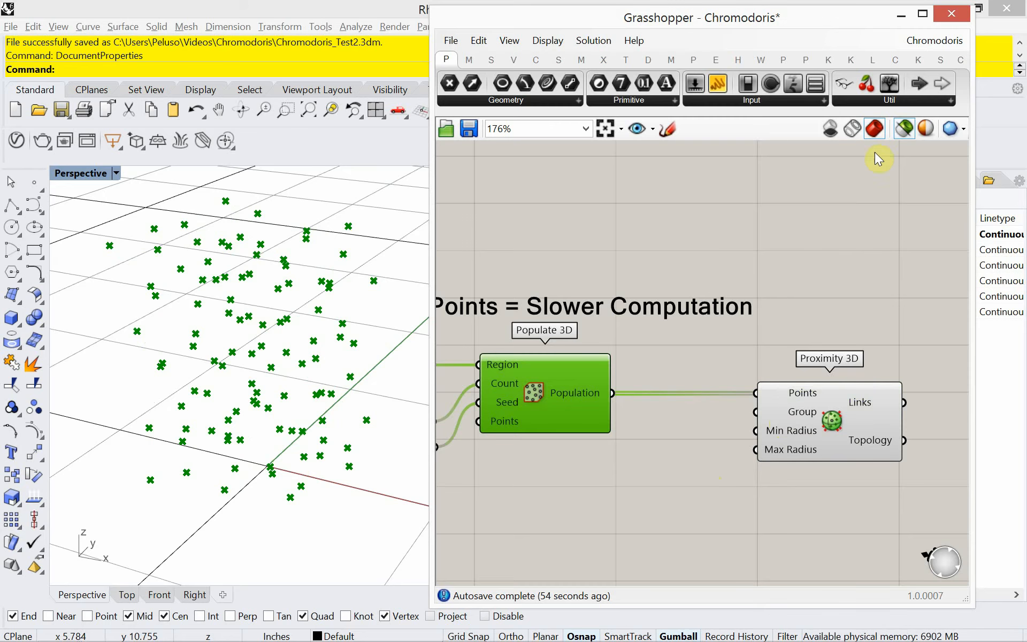
{"action": "left_click", "coordinate": [904, 128]}
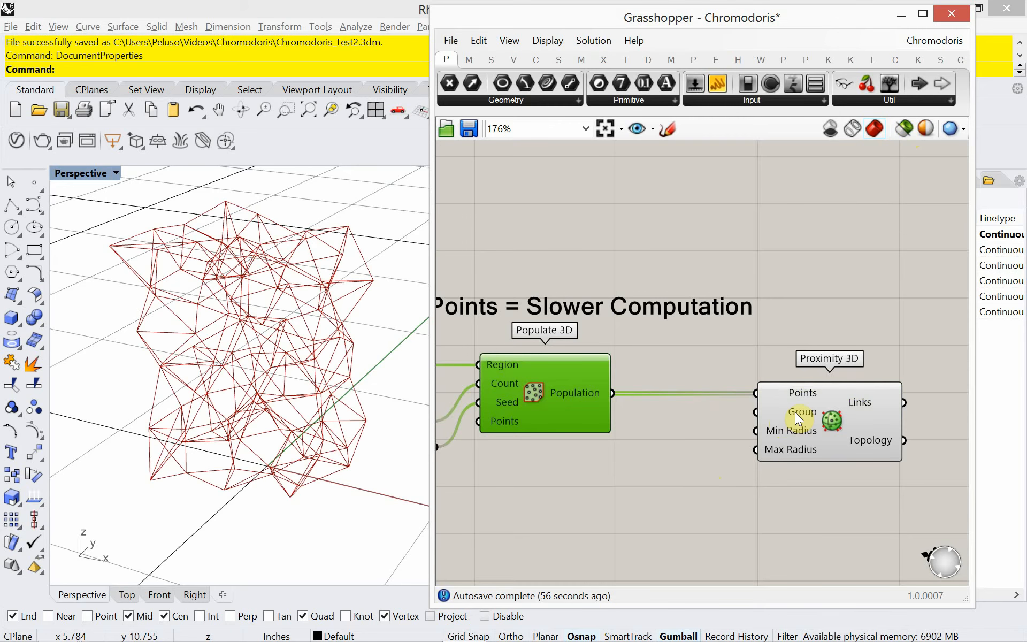
Create a number slider with the value 5 below Populate 3D and connect it to Proximity 3D's Group input.
{"action": "double_click", "coordinate": [612, 458]}
{"action": "type", "text": "5"}
{"action": "key", "text": "Return"}
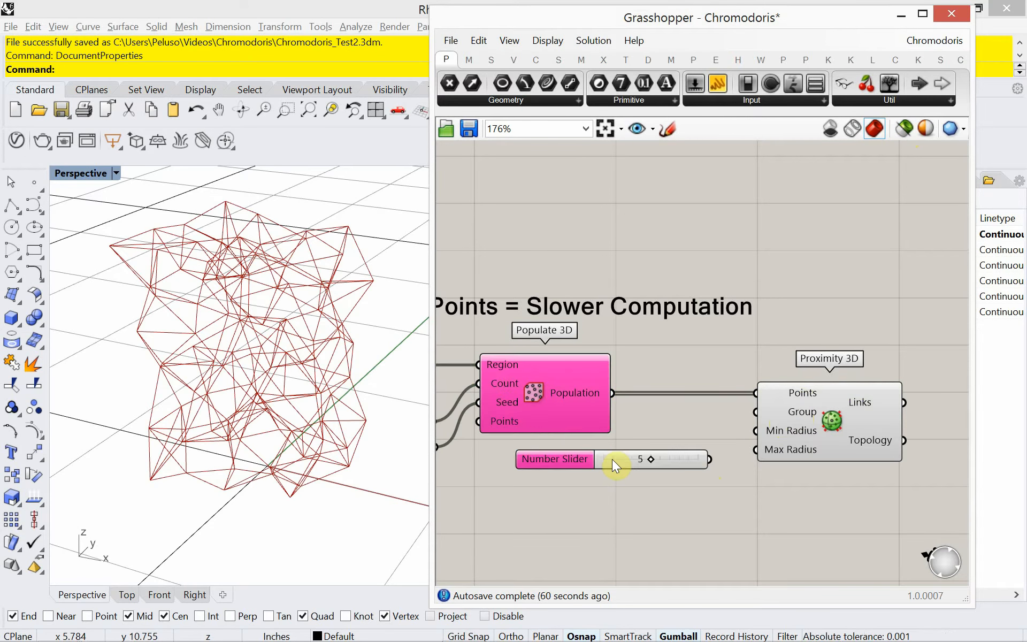
{"action": "left_click_drag", "start_coordinate": [710, 459], "coordinate": [755, 412]}
Try the Group slider at 4 and set it back to 5.
{"action": "mouse_move", "coordinate": [651, 463]}
{"action": "left_mouse_down"}
{"action": "mouse_move", "coordinate": [612, 469]}
{"action": "mouse_move", "coordinate": [685, 468]}
{"action": "mouse_move", "coordinate": [636, 478]}
{"action": "mouse_move", "coordinate": [644, 483]}
{"action": "left_mouse_up"}
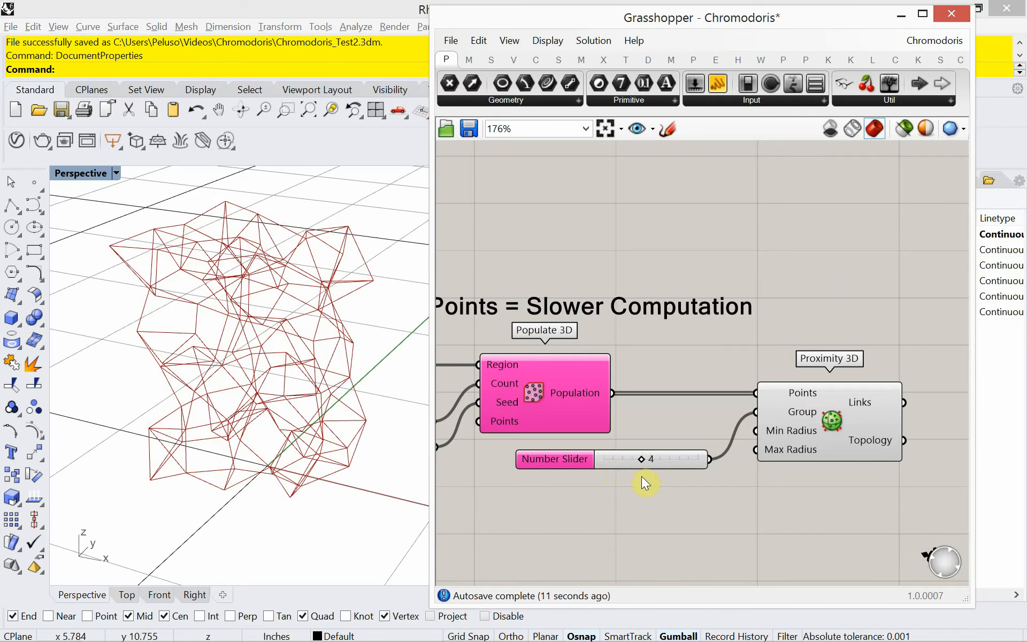
{"action": "double_click", "coordinate": [649, 459]}
{"action": "type", "text": "5"}
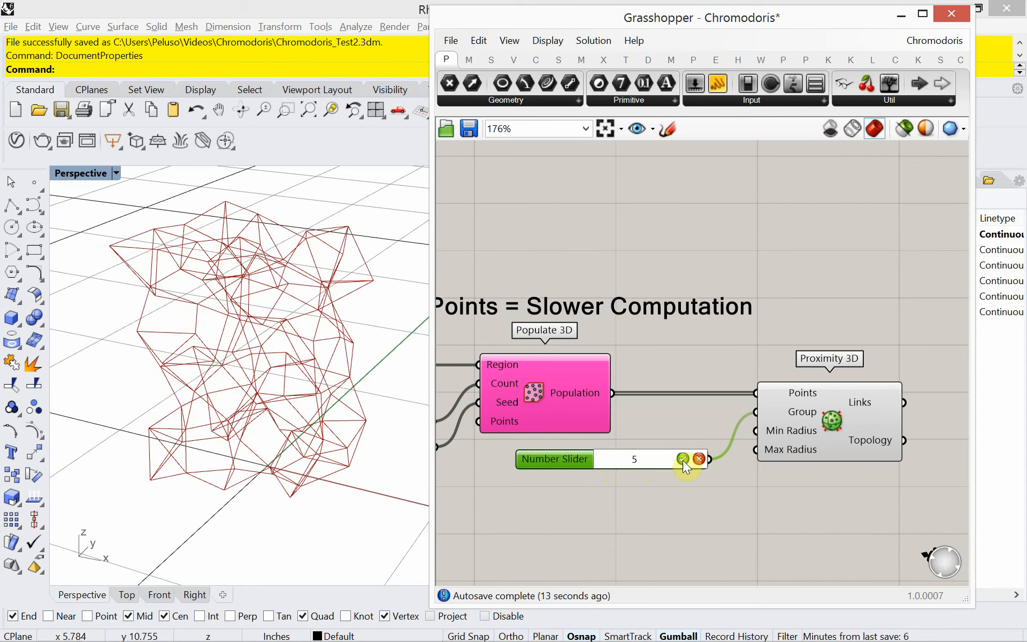
{"action": "left_click", "coordinate": [679, 458]}
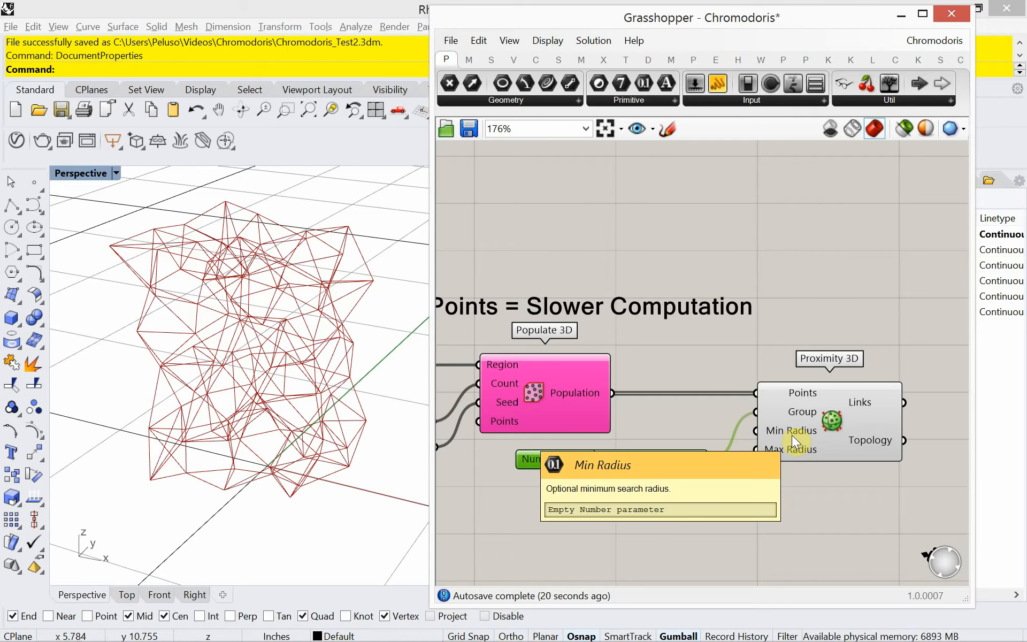
Connect a new number slider, created as 1.555 below the Group slider and adjusted to 1.895, to Proximity 3D's Min Radius input.
{"action": "left_click_drag", "start_coordinate": [693, 465], "coordinate": [690, 451]}
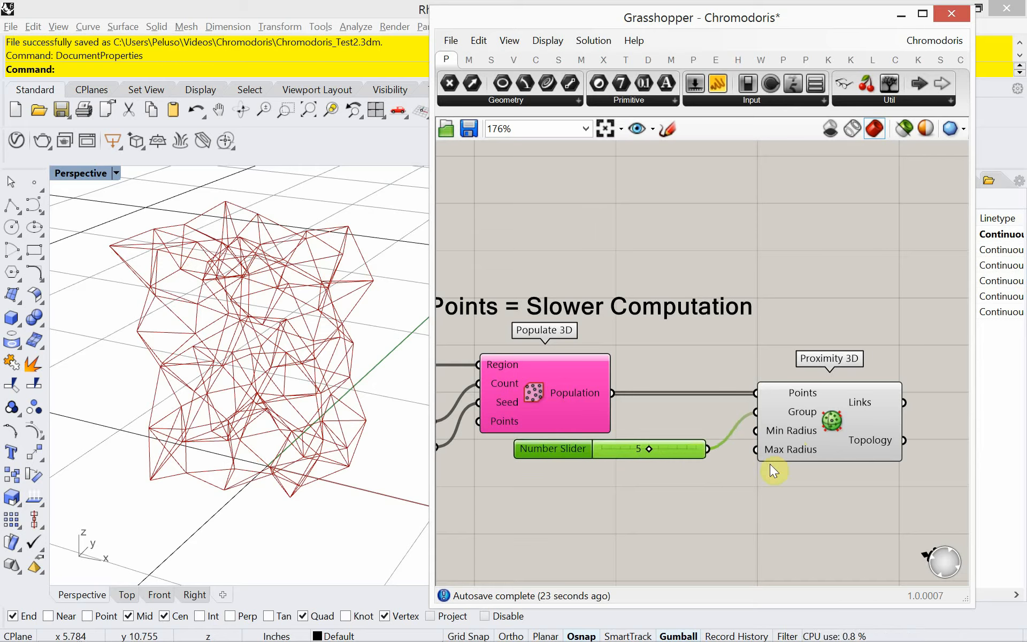
{"action": "mouse_move", "coordinate": [790, 431]}
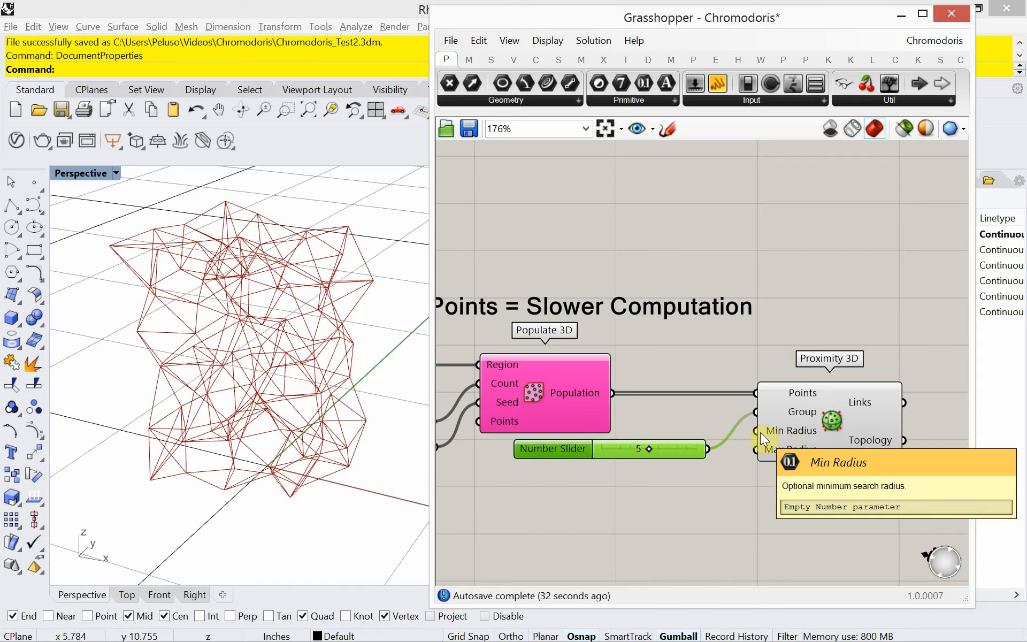
{"action": "left_click", "coordinate": [598, 478]}
{"action": "double_click", "coordinate": [599, 478]}
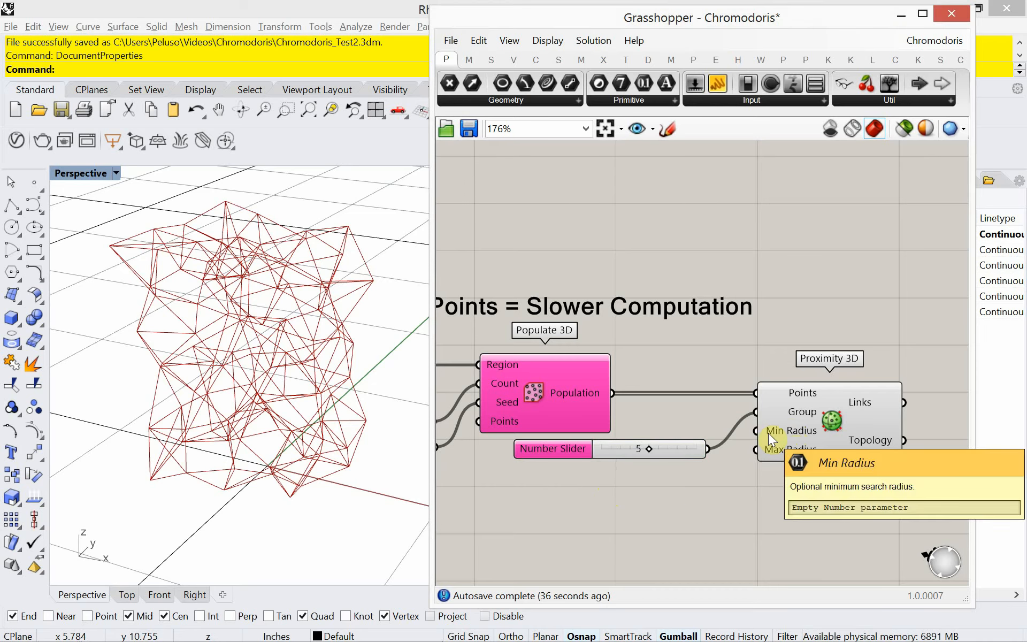
{"action": "double_click", "coordinate": [622, 481]}
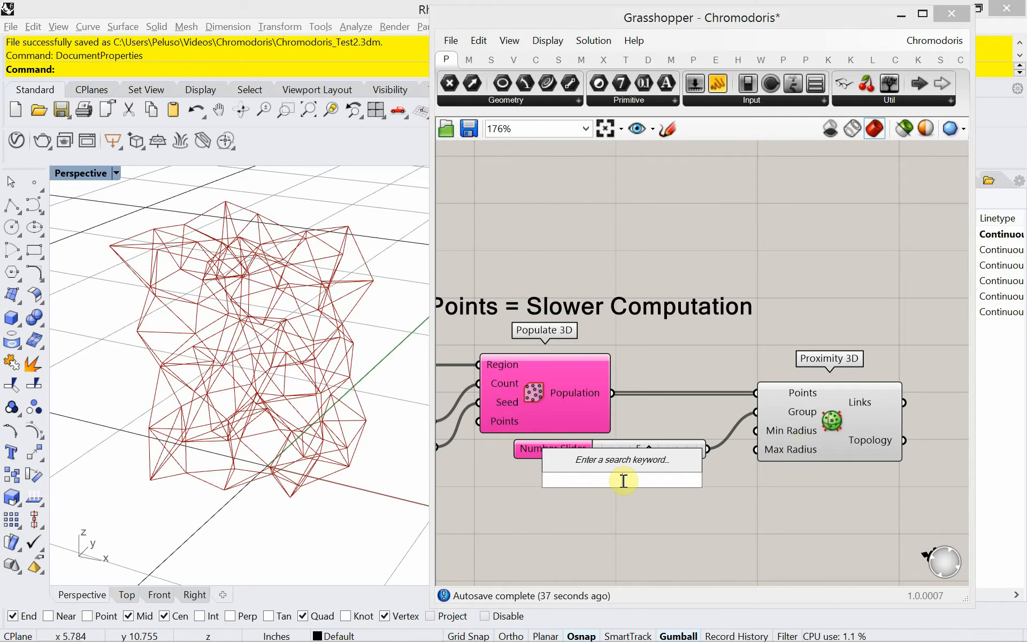
{"action": "type", "text": "1.5"}
{"action": "type", "text": "555"}
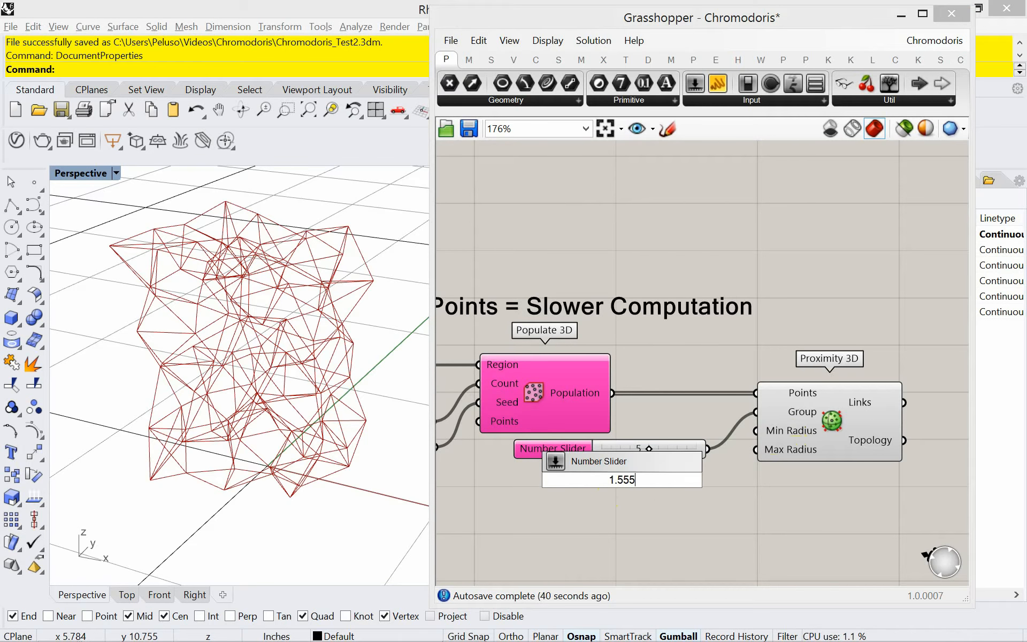
{"action": "key", "text": "Return"}
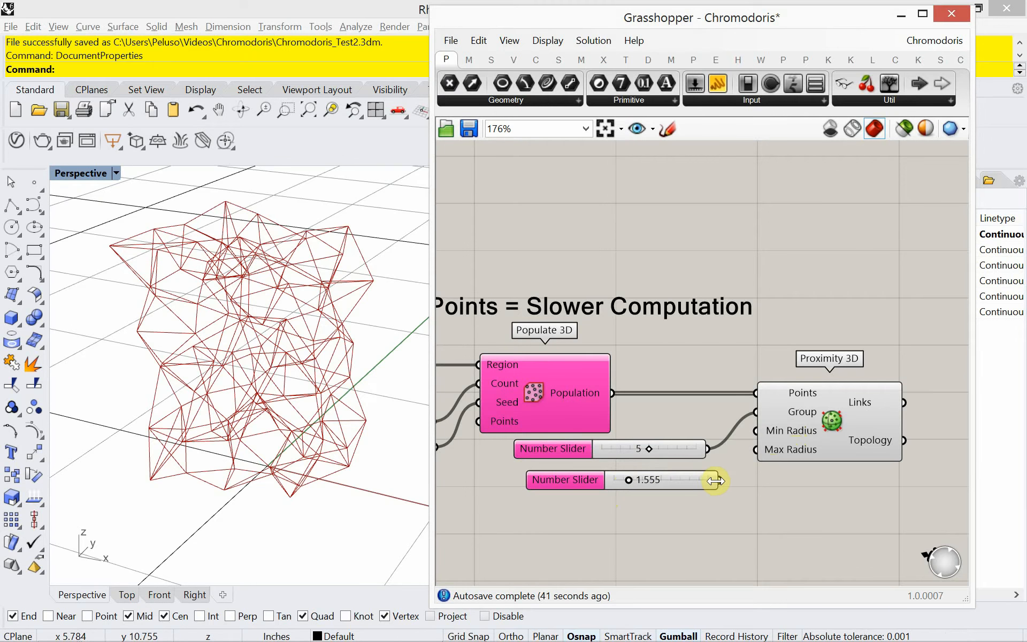
{"action": "left_click_drag", "start_coordinate": [716, 480], "coordinate": [762, 436]}
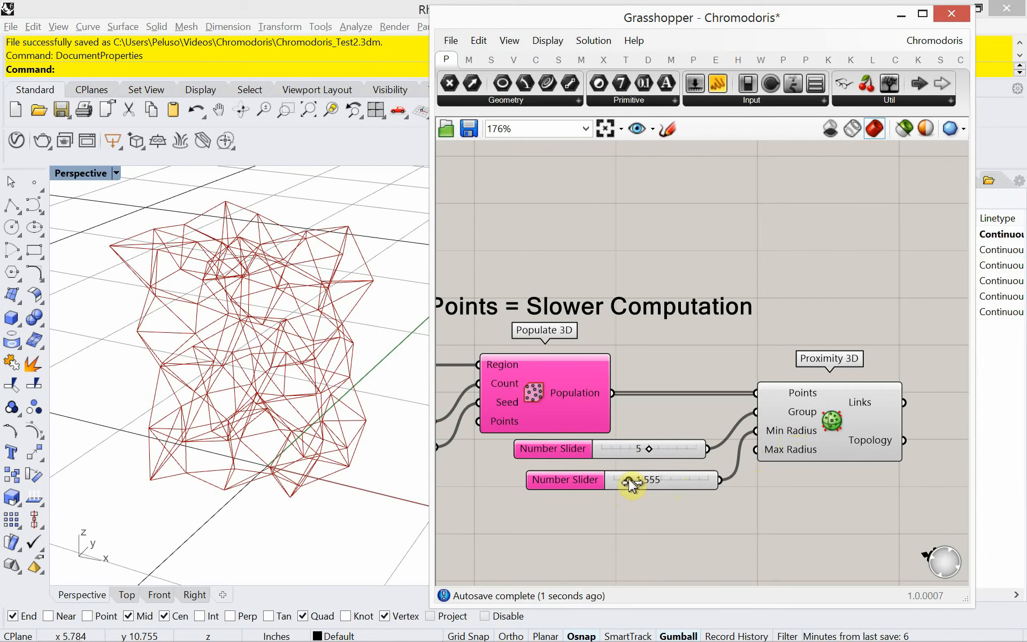
{"action": "left_click_drag", "start_coordinate": [627, 480], "coordinate": [662, 474]}
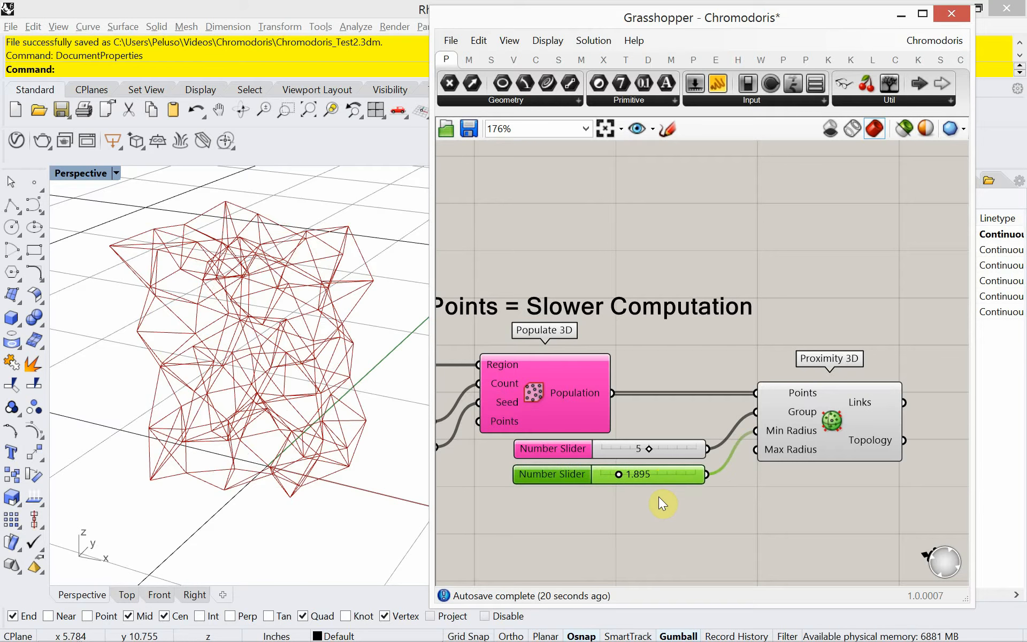
Create a number slider with the value 12.555 below the Min Radius slider and connect it to Proximity 3D's Max Radius input.
{"action": "double_click", "coordinate": [642, 508]}
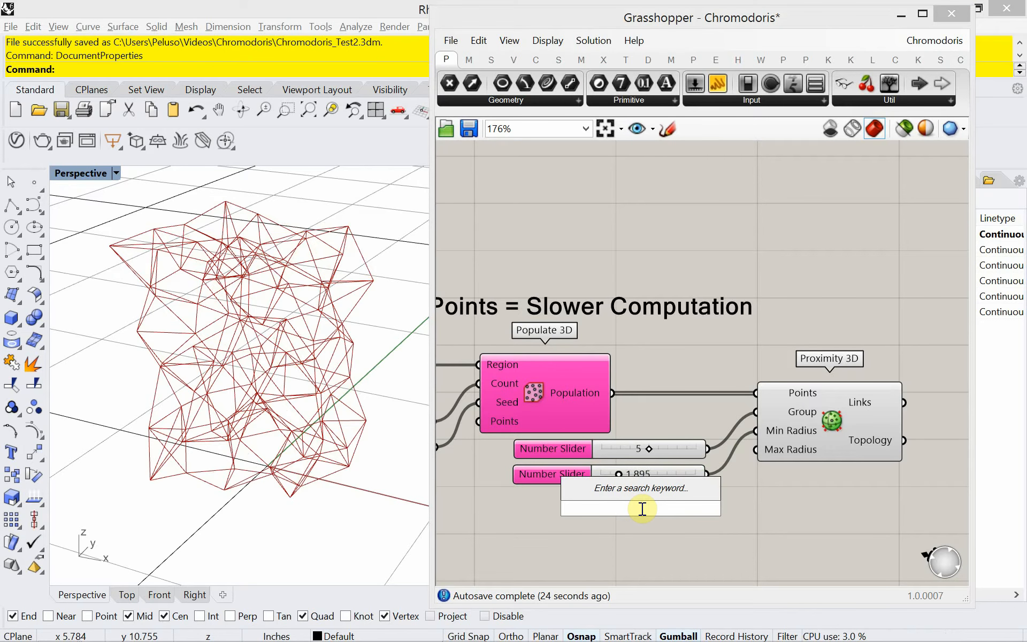
{"action": "type", "text": "12.555"}
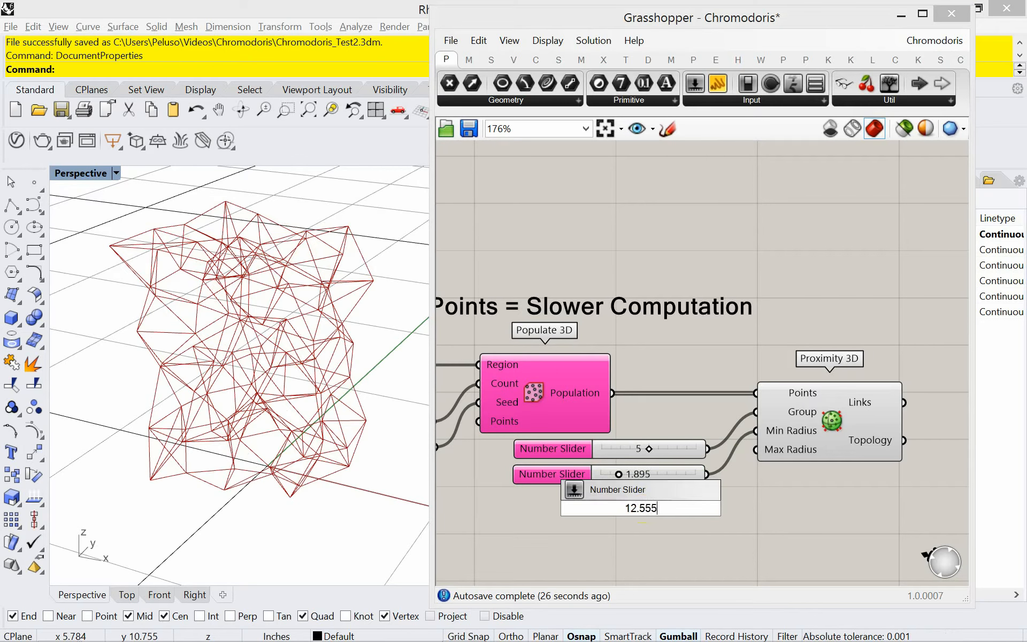
{"action": "key", "text": "Return"}
{"action": "left_click_drag", "start_coordinate": [715, 503], "coordinate": [756, 451]}
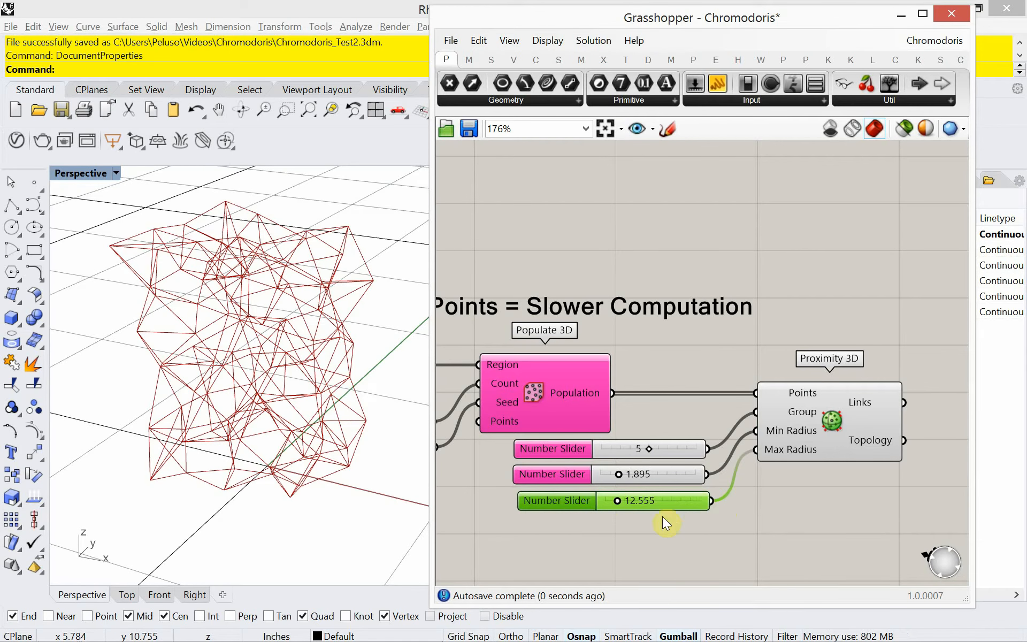
Try several values on the two radius sliders, ending with Min Radius at 0.875 and Max Radius at 20.489.
{"action": "mouse_move", "coordinate": [616, 502]}
{"action": "left_mouse_down"}
{"action": "mouse_move", "coordinate": [651, 508]}
{"action": "mouse_move", "coordinate": [612, 508]}
{"action": "mouse_move", "coordinate": [610, 481]}
{"action": "mouse_move", "coordinate": [610, 506]}
{"action": "mouse_move", "coordinate": [632, 513]}
{"action": "mouse_move", "coordinate": [611, 516]}
{"action": "left_mouse_up"}
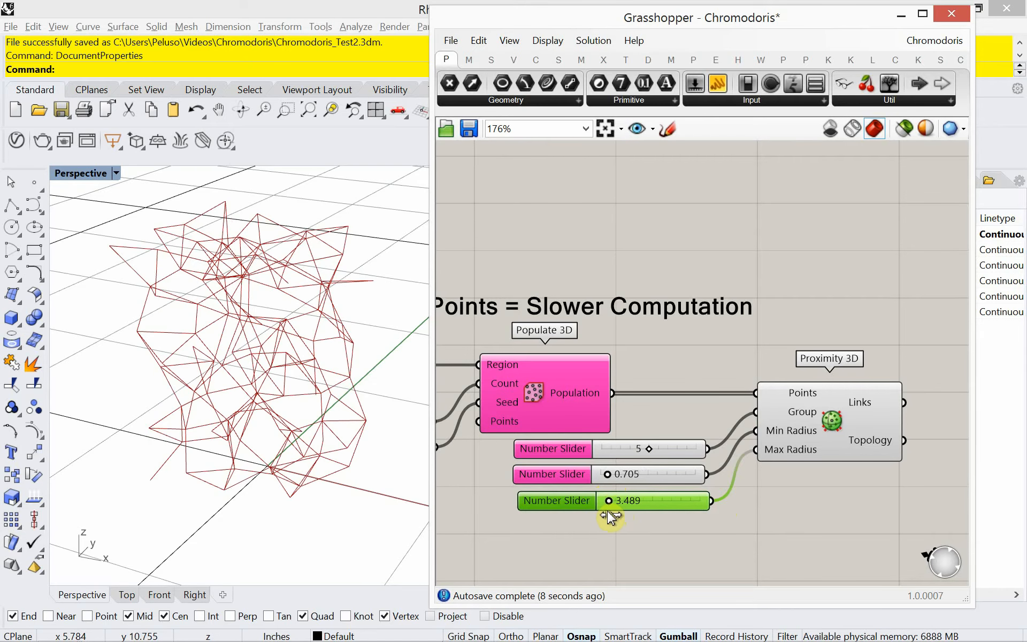
{"action": "left_click_drag", "start_coordinate": [609, 476], "coordinate": [636, 512]}
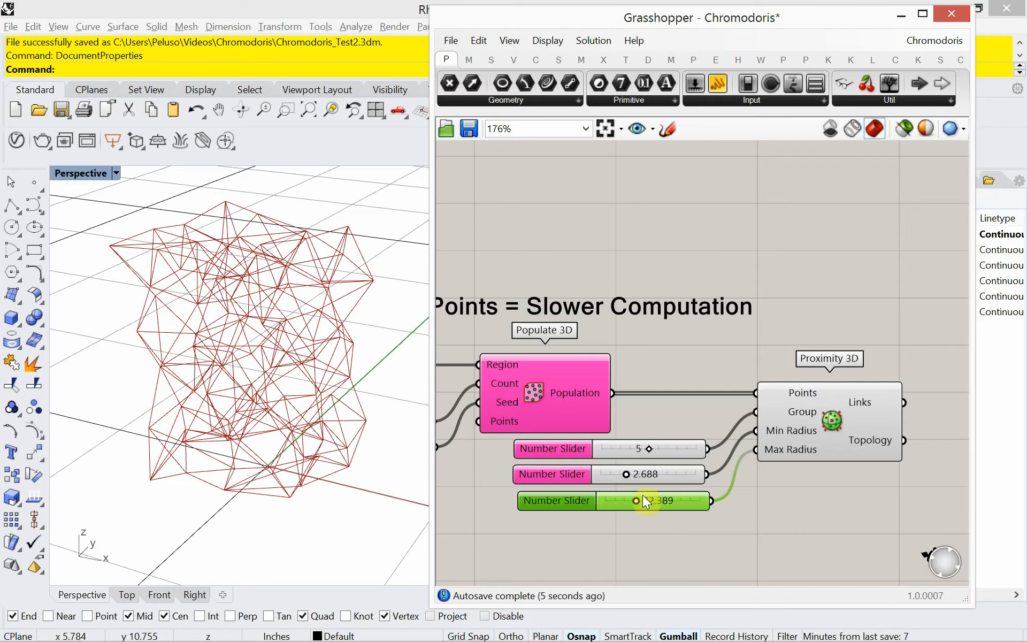
{"action": "mouse_move", "coordinate": [627, 478]}
{"action": "left_mouse_down"}
{"action": "mouse_move", "coordinate": [632, 505]}
{"action": "mouse_move", "coordinate": [625, 481]}
{"action": "mouse_move", "coordinate": [619, 505]}
{"action": "mouse_move", "coordinate": [613, 479]}
{"action": "left_mouse_up"}
{"action": "mouse_move", "coordinate": [292, 384]}
{"action": "right_mouse_down"}
{"action": "mouse_move", "coordinate": [287, 458]}
{"action": "mouse_move", "coordinate": [191, 383]}
{"action": "mouse_move", "coordinate": [234, 318]}
{"action": "mouse_move", "coordinate": [356, 336]}
{"action": "mouse_move", "coordinate": [290, 384]}
{"action": "mouse_move", "coordinate": [293, 400]}
{"action": "right_mouse_up"}
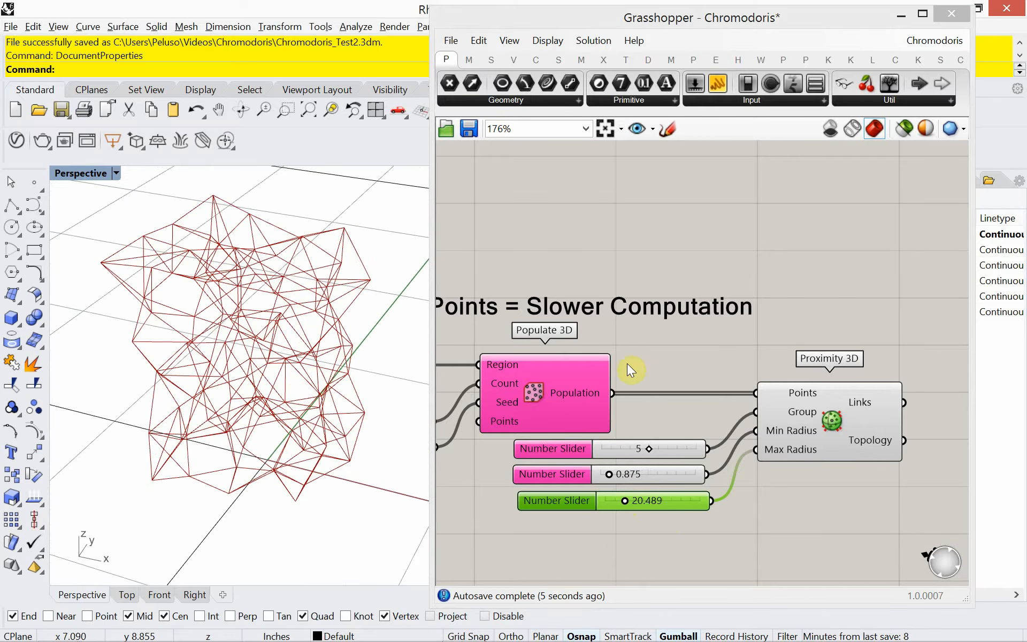
Place a Chromodoris Sample Voxels component on the canvas beyond Proximity 3D's outputs.
{"action": "scroll", "coordinate": [627, 364], "scroll_direction": "down", "scroll_amount": 2}
{"action": "right_click_drag", "start_coordinate": [598, 347], "coordinate": [702, 340]}
{"action": "scroll", "coordinate": [701, 344], "scroll_direction": "down", "scroll_amount": 3}
{"action": "right_click_drag", "start_coordinate": [583, 350], "coordinate": [624, 354]}
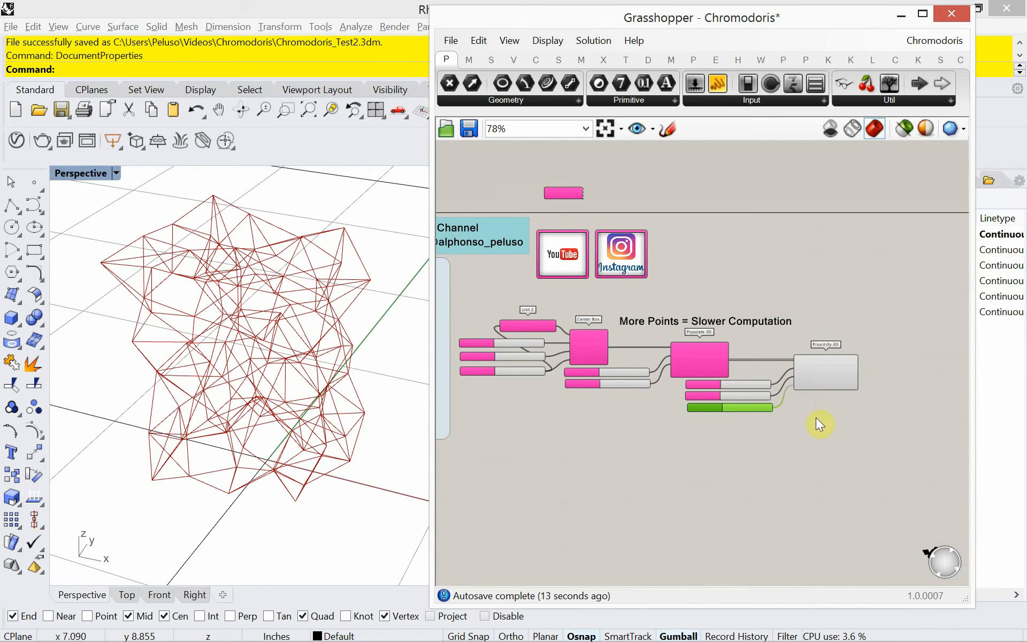
{"action": "scroll", "coordinate": [739, 391], "scroll_direction": "up", "scroll_amount": 3}
{"action": "right_click_drag", "start_coordinate": [768, 355], "coordinate": [701, 387]}
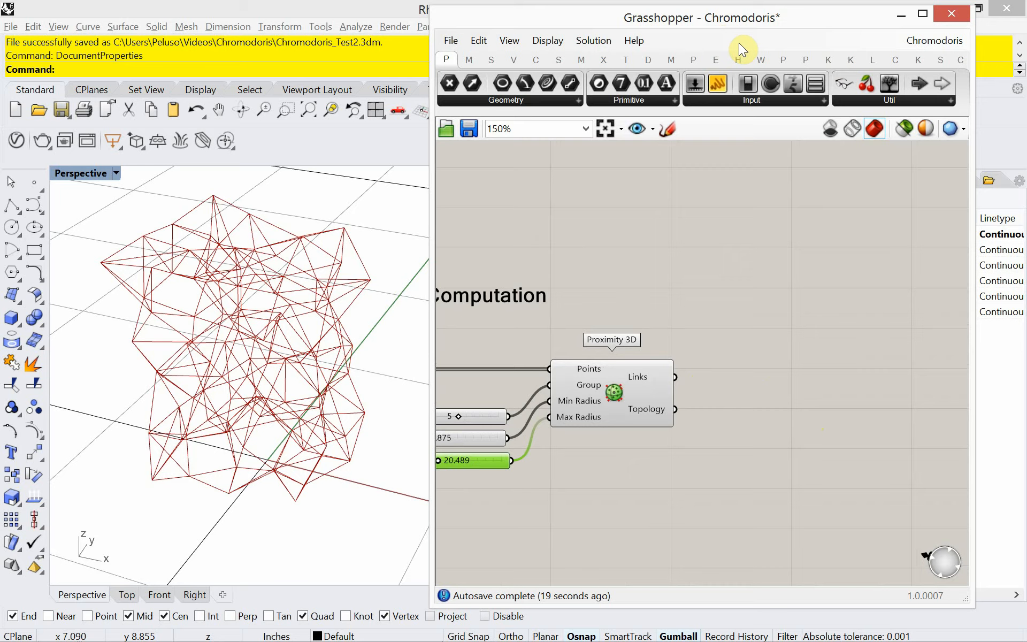
{"action": "mouse_move", "coordinate": [891, 62]}
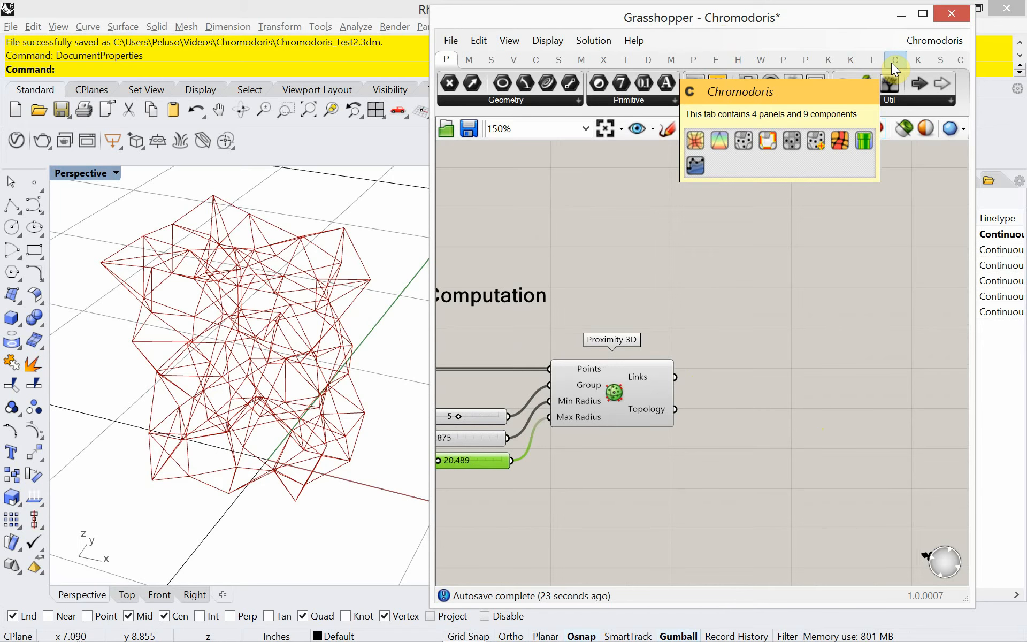
{"action": "left_click", "coordinate": [891, 62]}
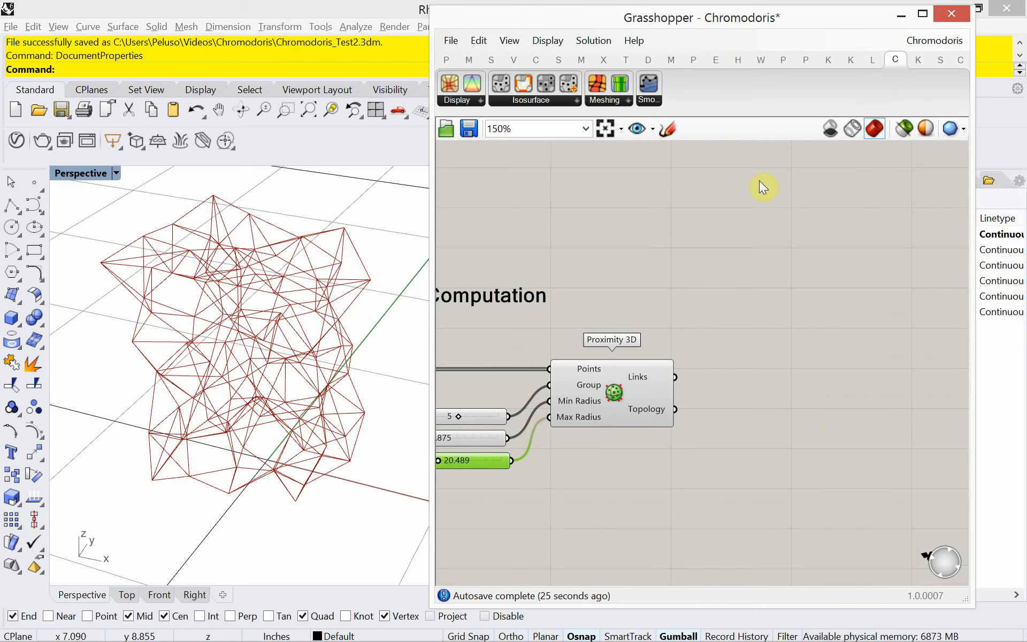
{"action": "left_click", "coordinate": [543, 98]}
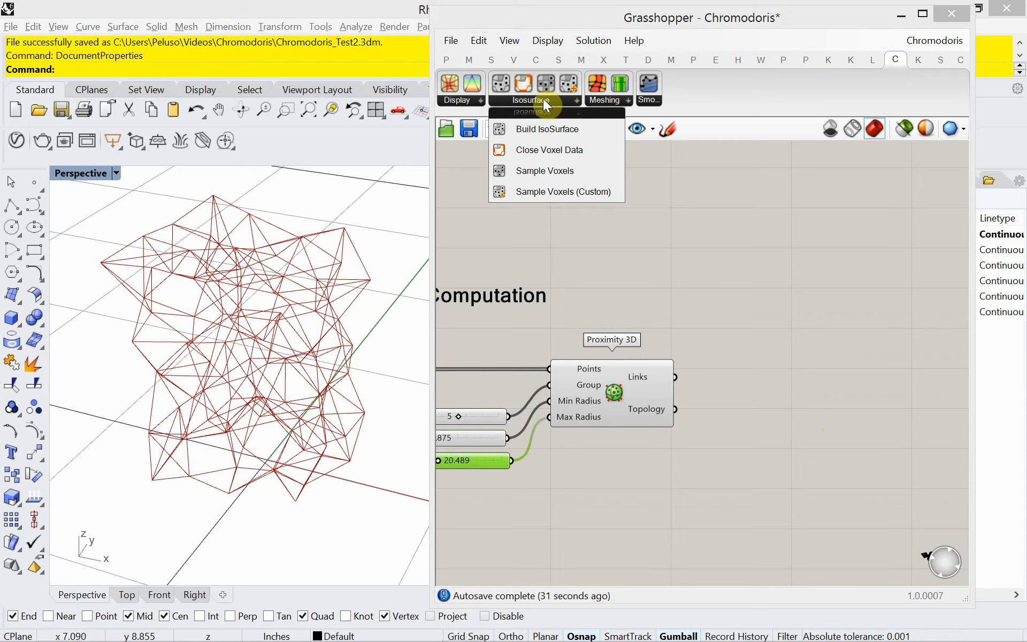
{"action": "left_click", "coordinate": [565, 170]}
{"action": "left_click", "coordinate": [797, 358]}
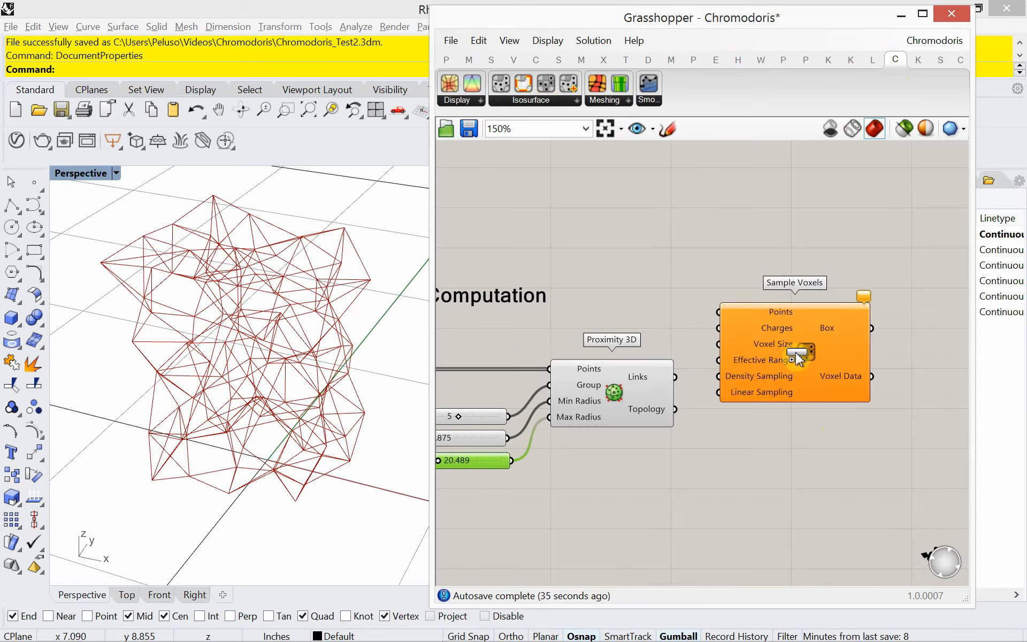
Move the Sample Voxels component farther from Proximity 3D, leaving room for another component between them.
{"action": "left_click_drag", "start_coordinate": [762, 372], "coordinate": [763, 434]}
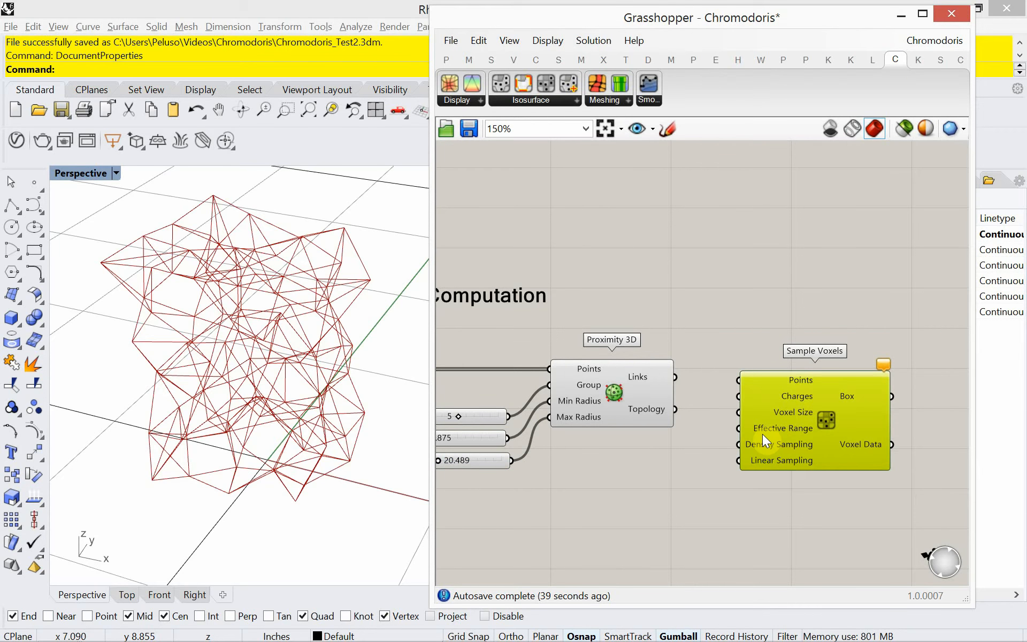
{"action": "left_click_drag", "start_coordinate": [763, 394], "coordinate": [822, 367]}
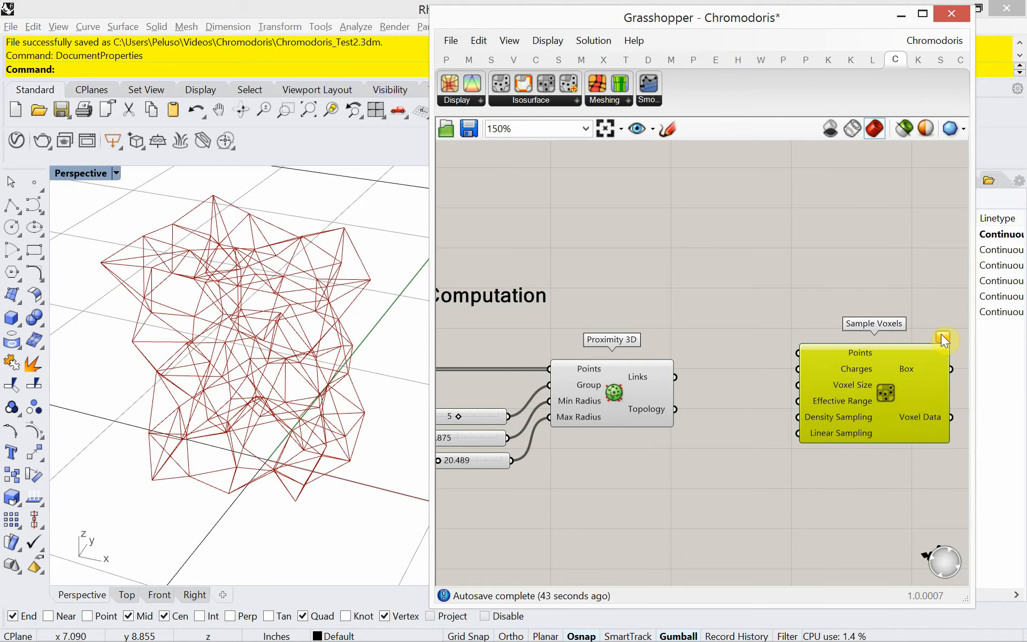
{"action": "mouse_move", "coordinate": [942, 335]}
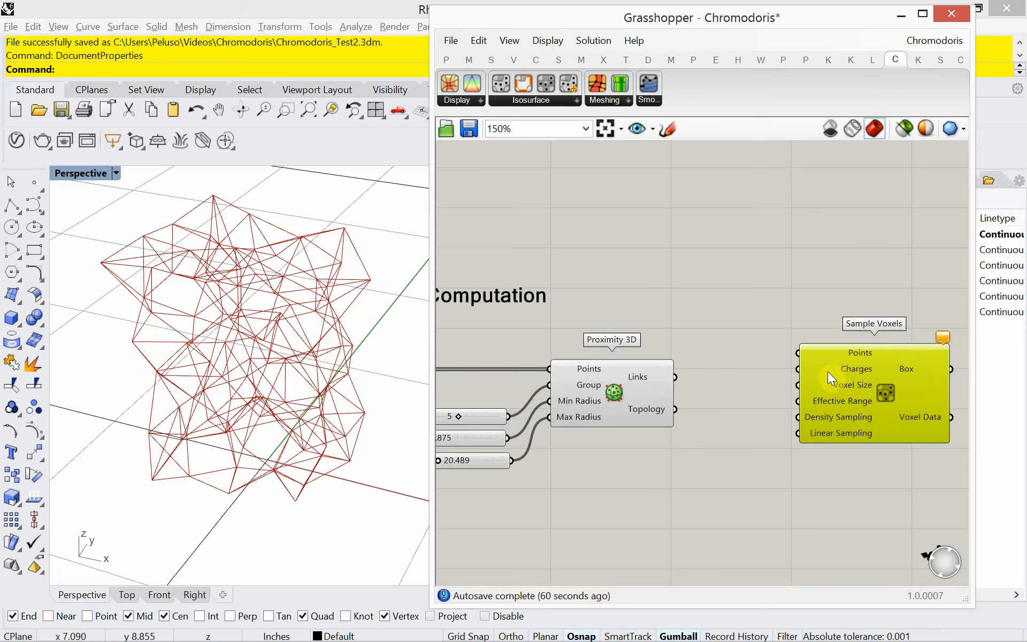
{"action": "left_click_drag", "start_coordinate": [827, 371], "coordinate": [852, 401]}
{"action": "right_click_drag", "start_coordinate": [707, 398], "coordinate": [562, 363]}
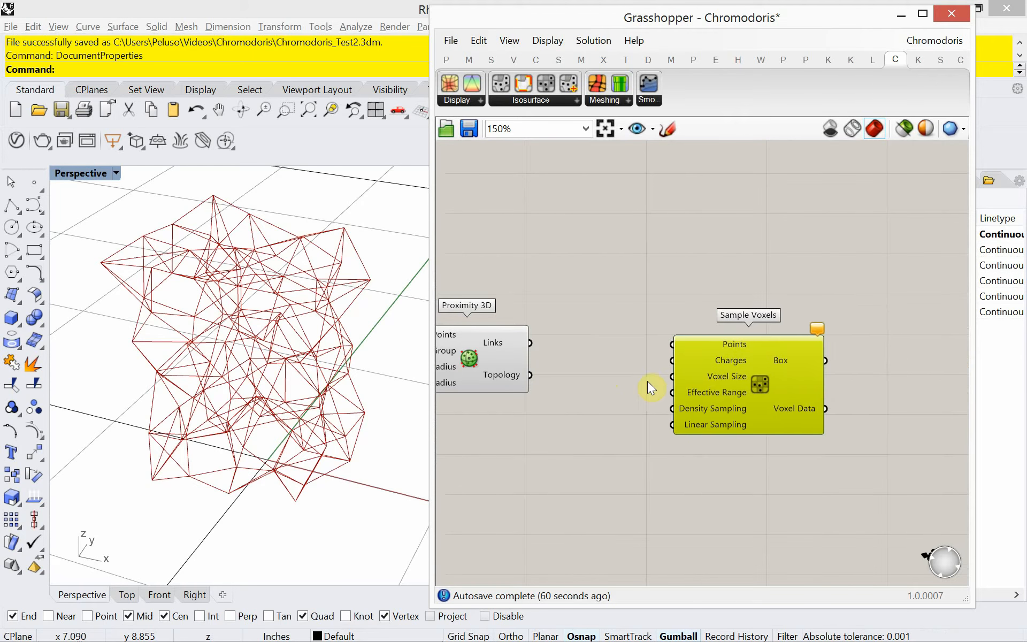
{"action": "left_click_drag", "start_coordinate": [693, 387], "coordinate": [799, 387]}
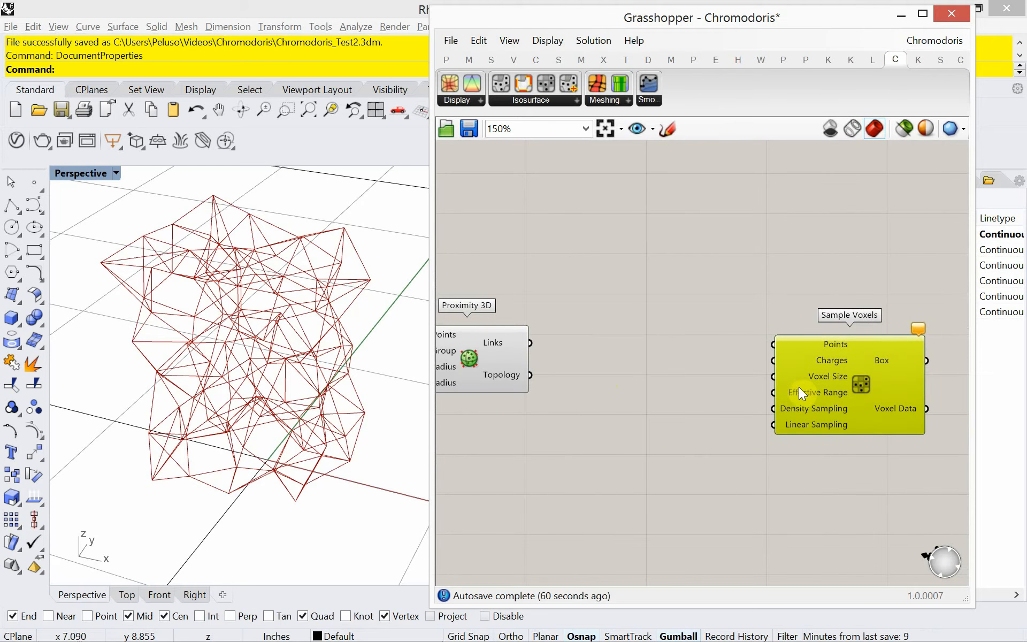
Add a Divide Length component between Proximity 3D and Sample Voxels, with Proximity 3D's Links connected to its Curve input.
{"action": "double_click", "coordinate": [621, 369]}
{"action": "type", "text": "divide"}
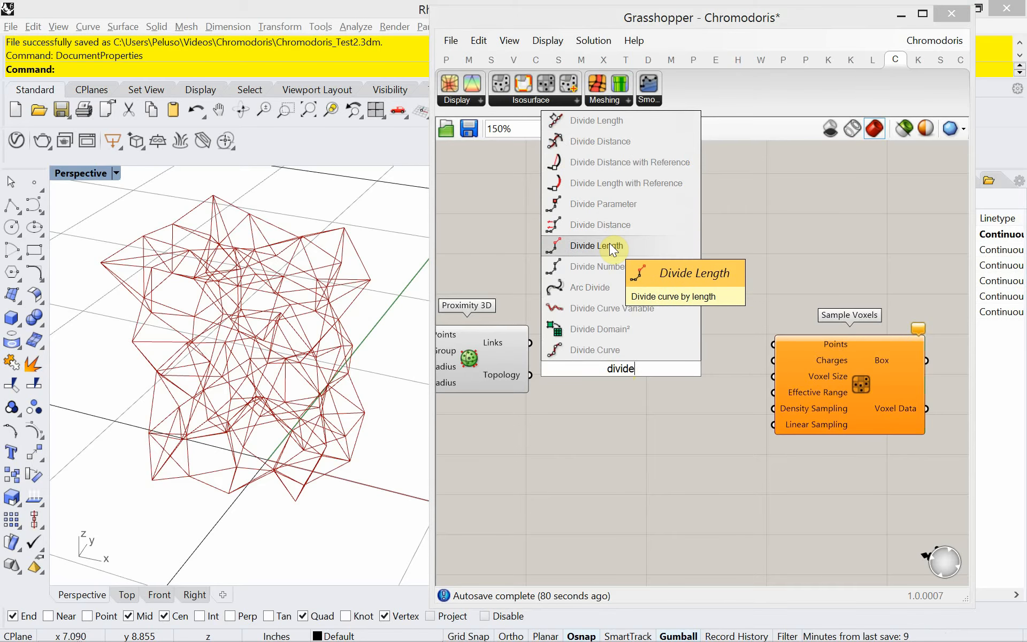
{"action": "left_click", "coordinate": [558, 119]}
{"action": "left_click_drag", "start_coordinate": [619, 368], "coordinate": [629, 358]}
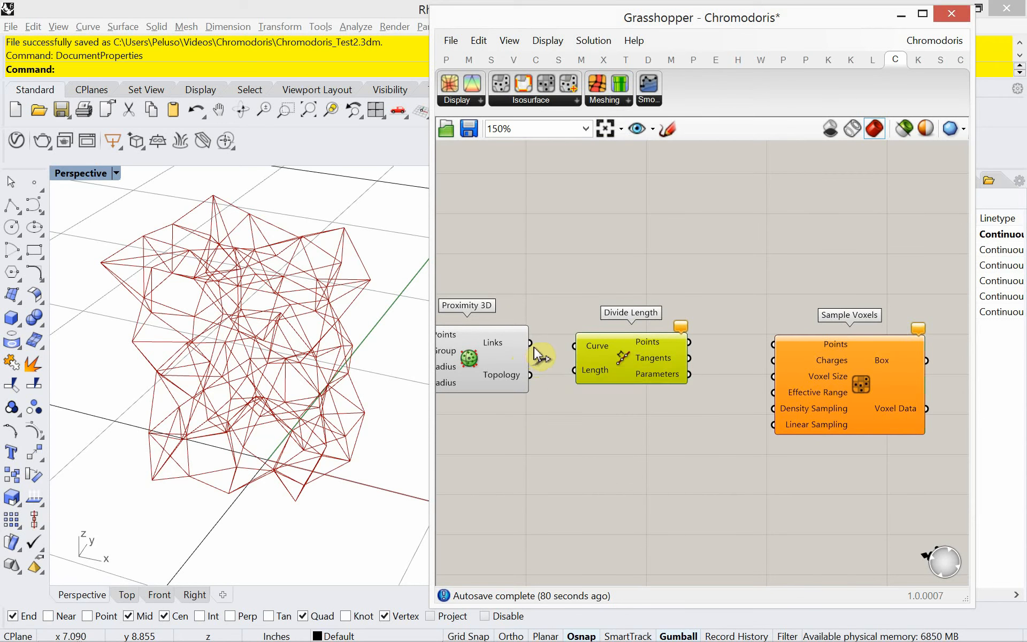
{"action": "left_click_drag", "start_coordinate": [530, 343], "coordinate": [575, 345]}
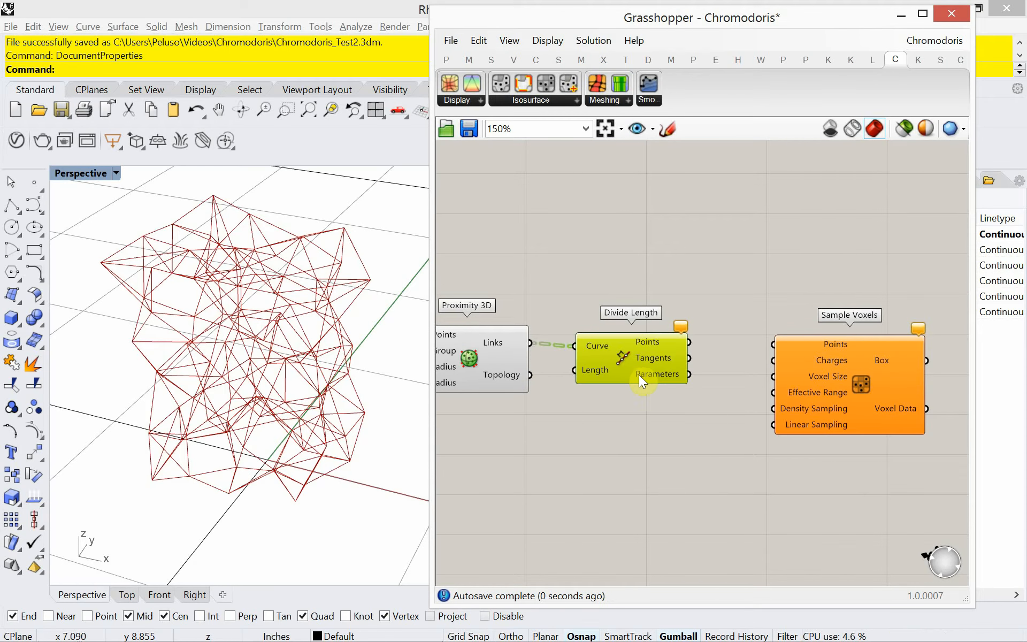
{"action": "left_click_drag", "start_coordinate": [639, 375], "coordinate": [666, 374]}
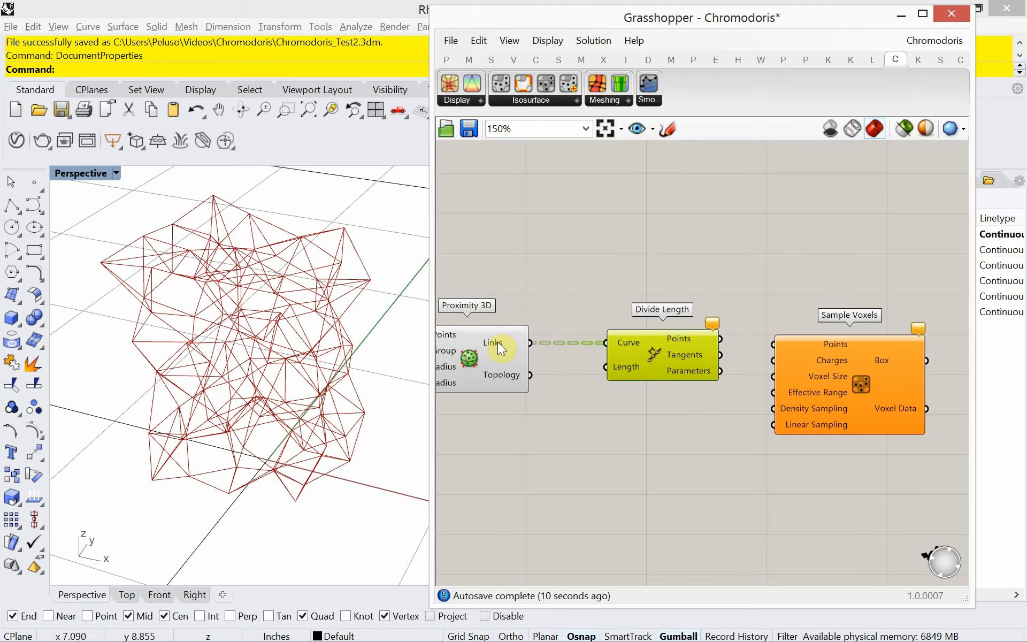
Flatten the Links output of Proximity 3D.
{"action": "mouse_move", "coordinate": [498, 342]}
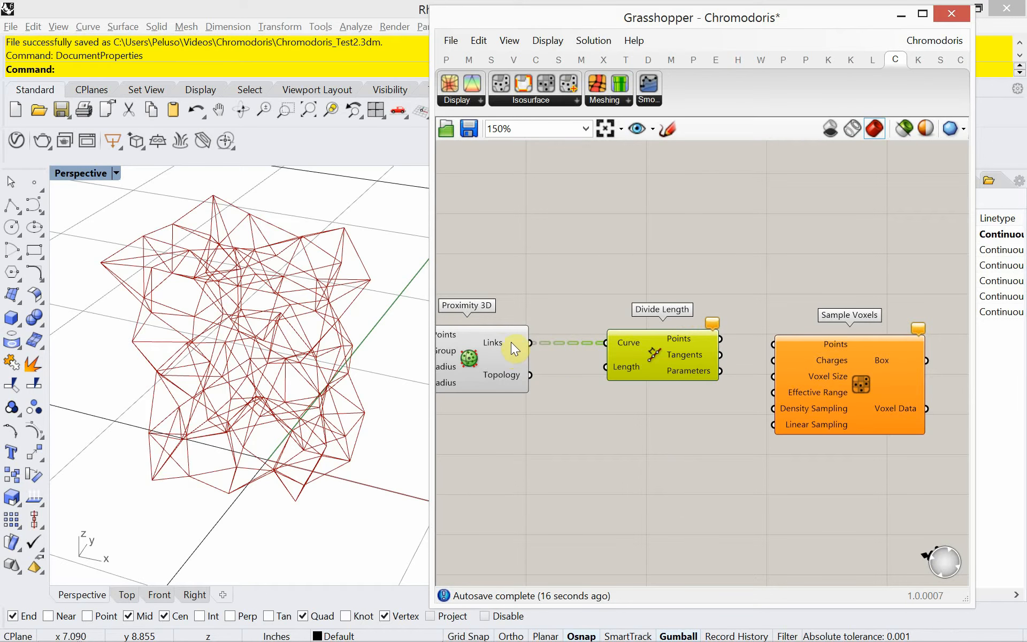
{"action": "right_click", "coordinate": [511, 342]}
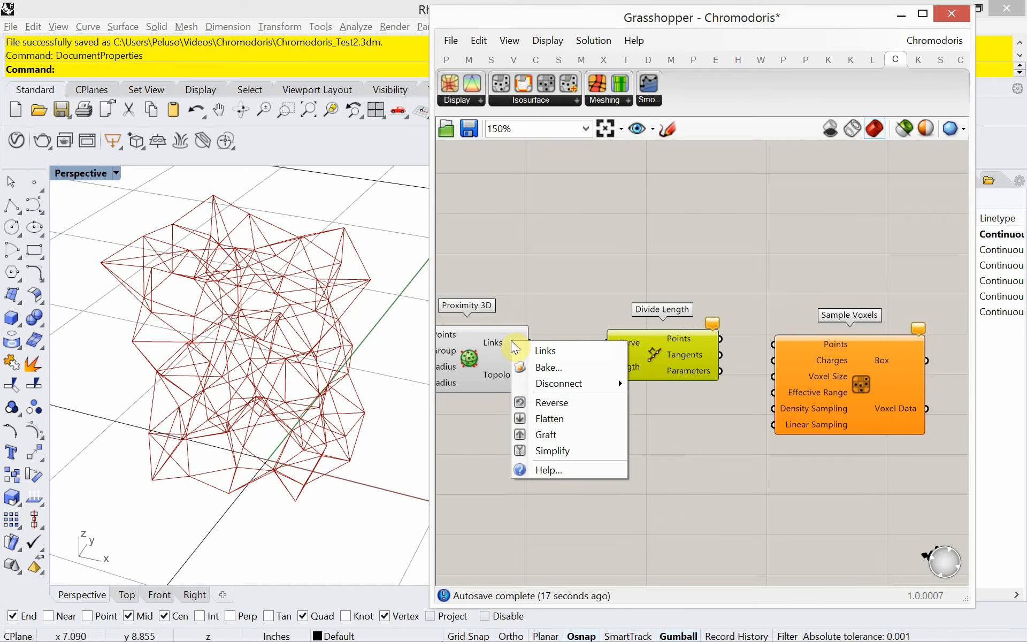
{"action": "left_click", "coordinate": [570, 420]}
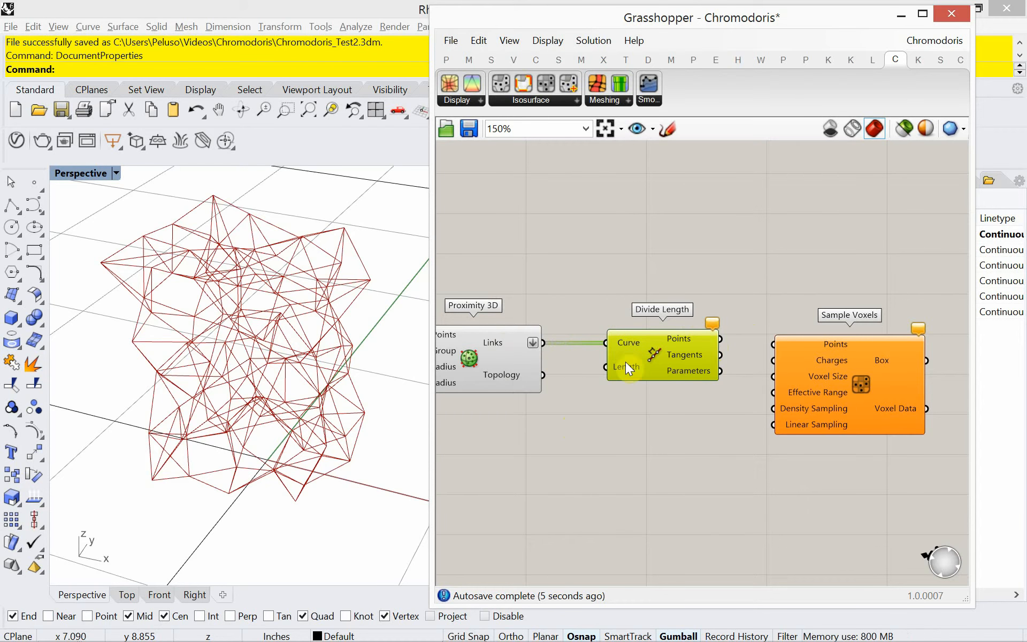
Add a number slider with a value of 1.000 and connect it to the Length input of Divide Length.
{"action": "mouse_move", "coordinate": [717, 330]}
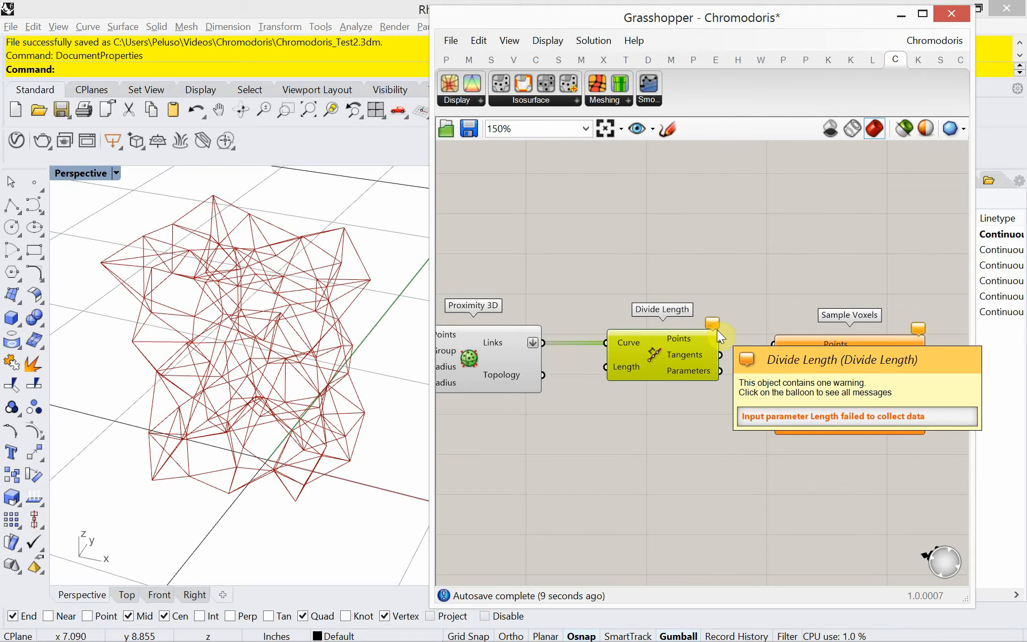
{"action": "mouse_move", "coordinate": [621, 371]}
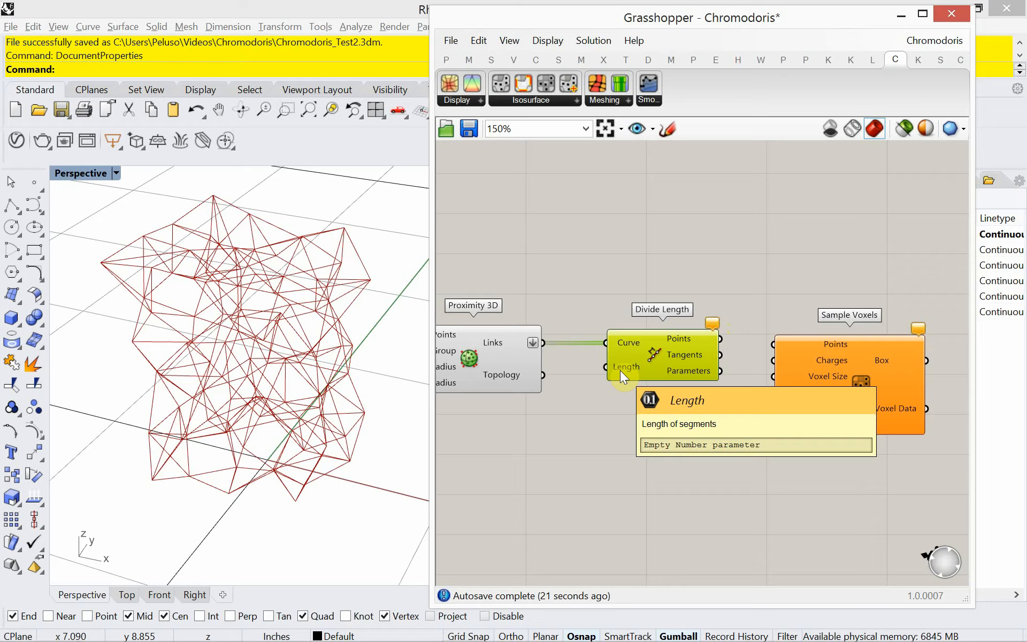
{"action": "double_click", "coordinate": [584, 416]}
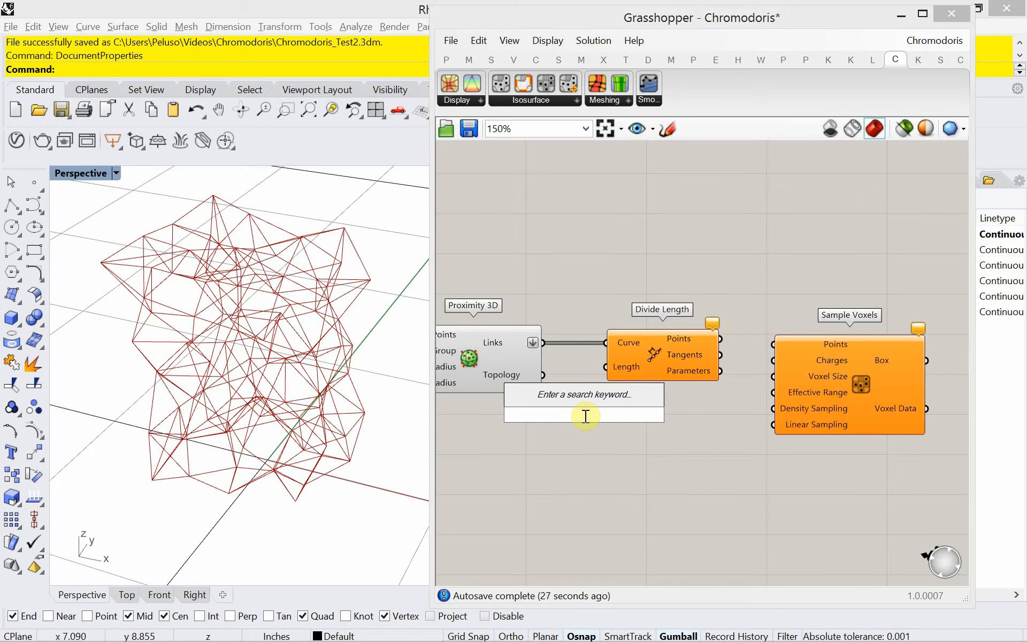
{"action": "type", "text": "1"}
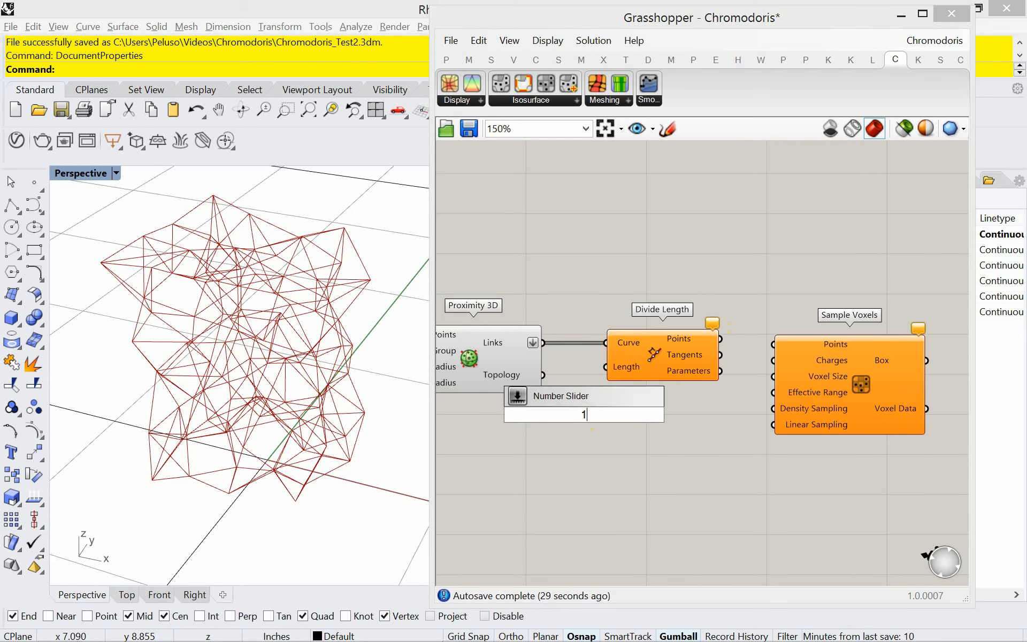
{"action": "type", "text": ".000"}
{"action": "key", "text": "Return"}
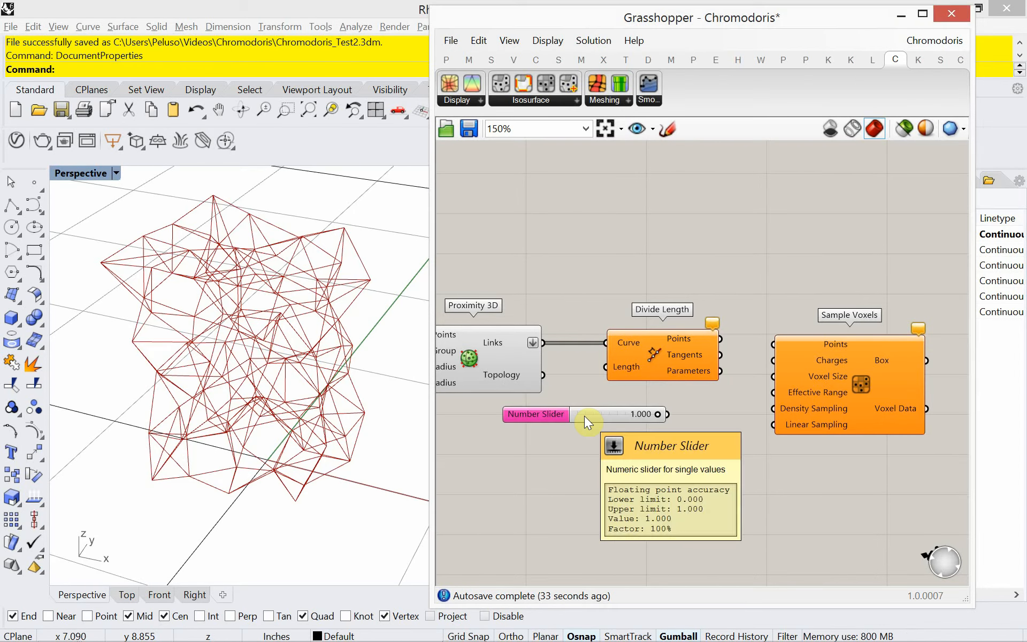
{"action": "left_click_drag", "start_coordinate": [584, 416], "coordinate": [488, 414]}
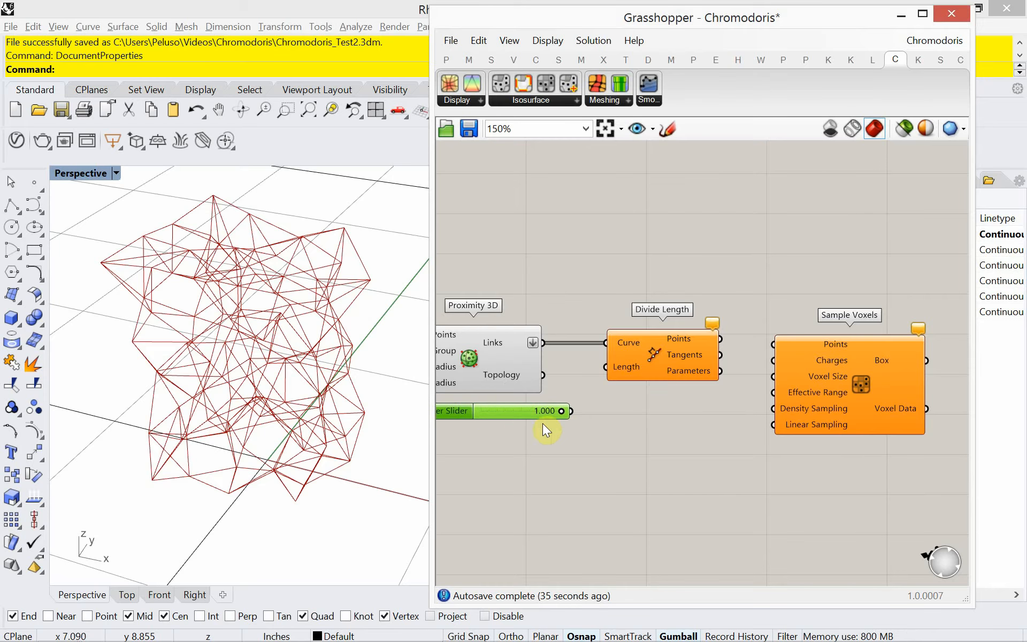
{"action": "left_click_drag", "start_coordinate": [570, 410], "coordinate": [606, 367]}
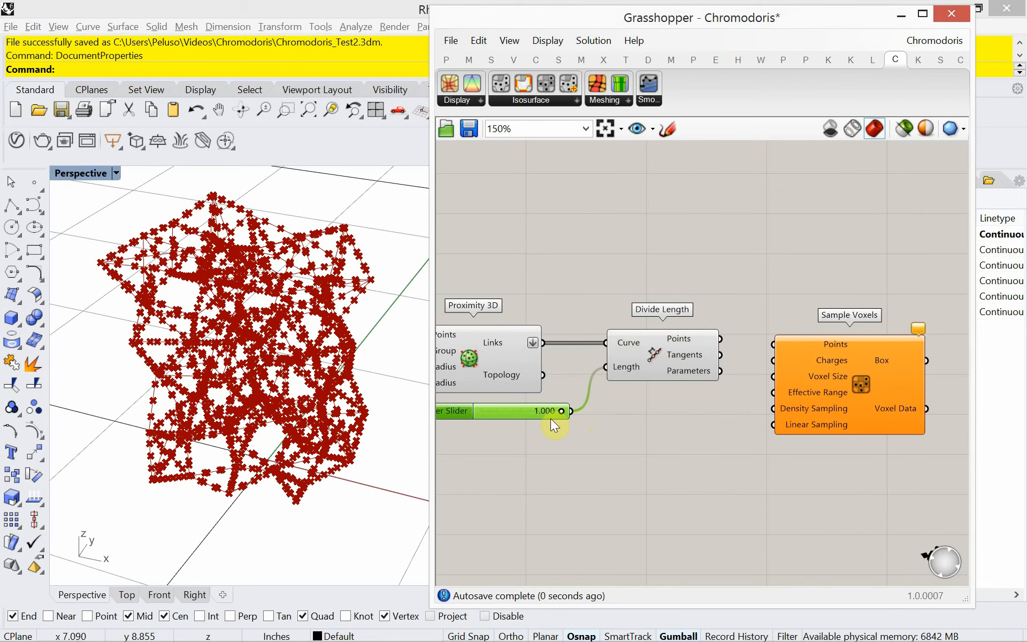
{"action": "left_click_drag", "start_coordinate": [561, 410], "coordinate": [583, 427]}
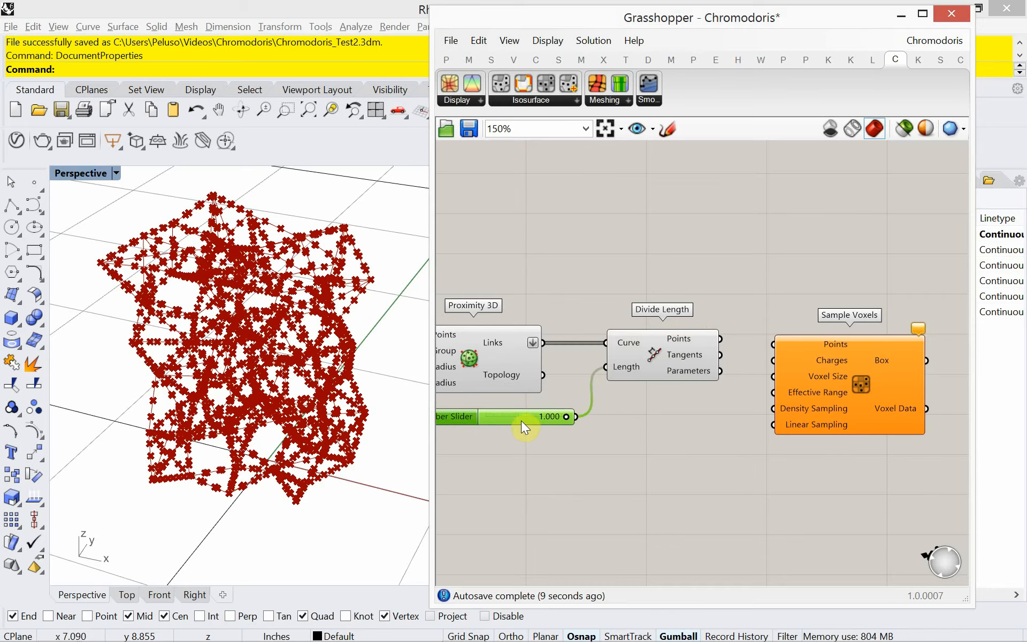
Connect Divide Length's Points output to the Points input of Sample Voxels and flatten that output.
{"action": "right_click_drag", "start_coordinate": [624, 450], "coordinate": [657, 440]}
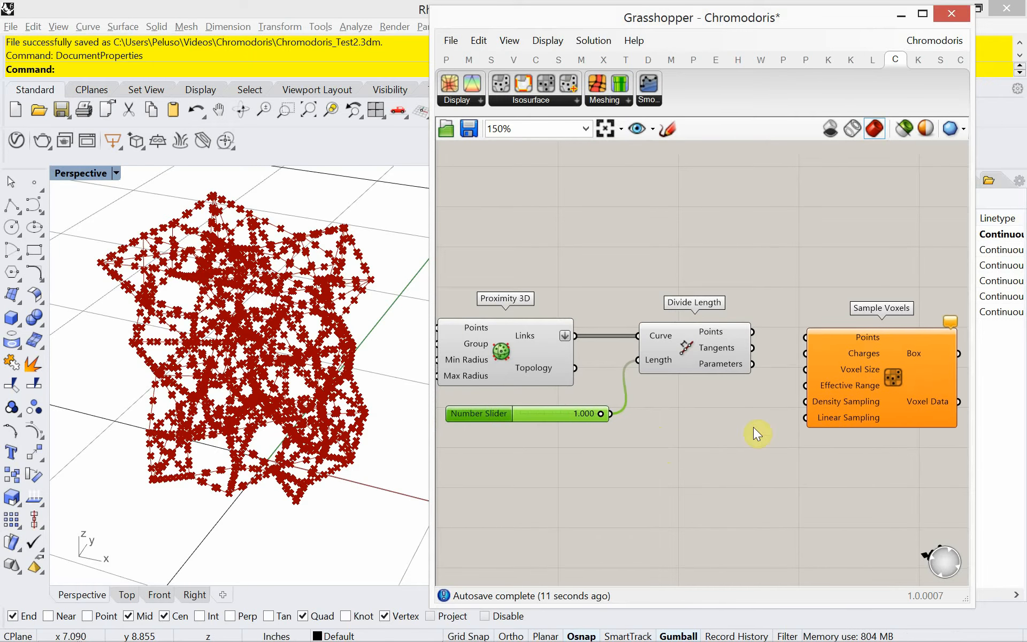
{"action": "left_click_drag", "start_coordinate": [830, 412], "coordinate": [836, 407]}
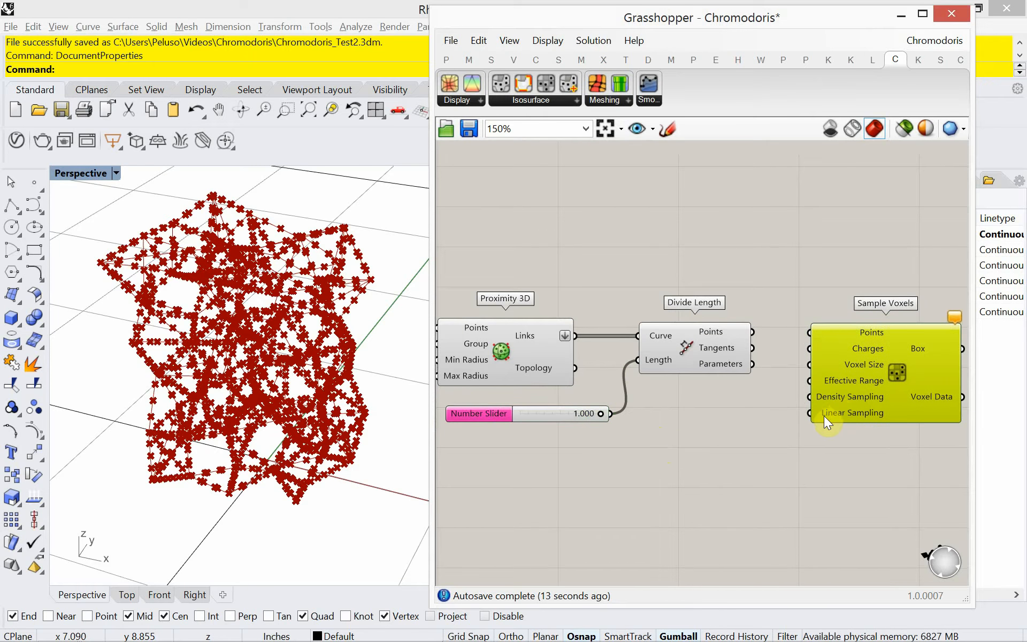
{"action": "mouse_move", "coordinate": [822, 412]}
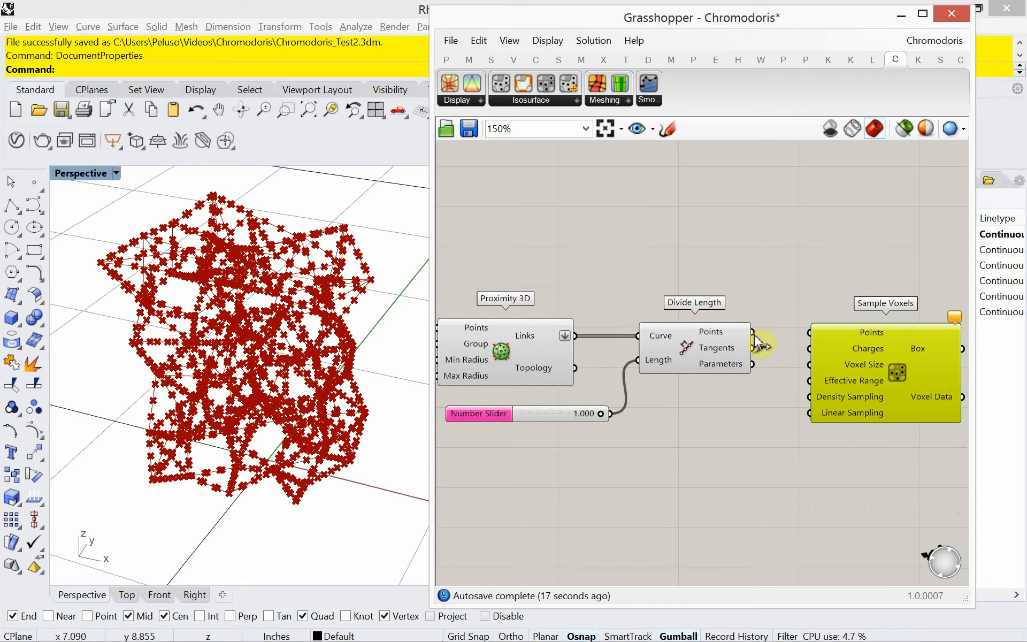
{"action": "left_click_drag", "start_coordinate": [753, 332], "coordinate": [802, 341]}
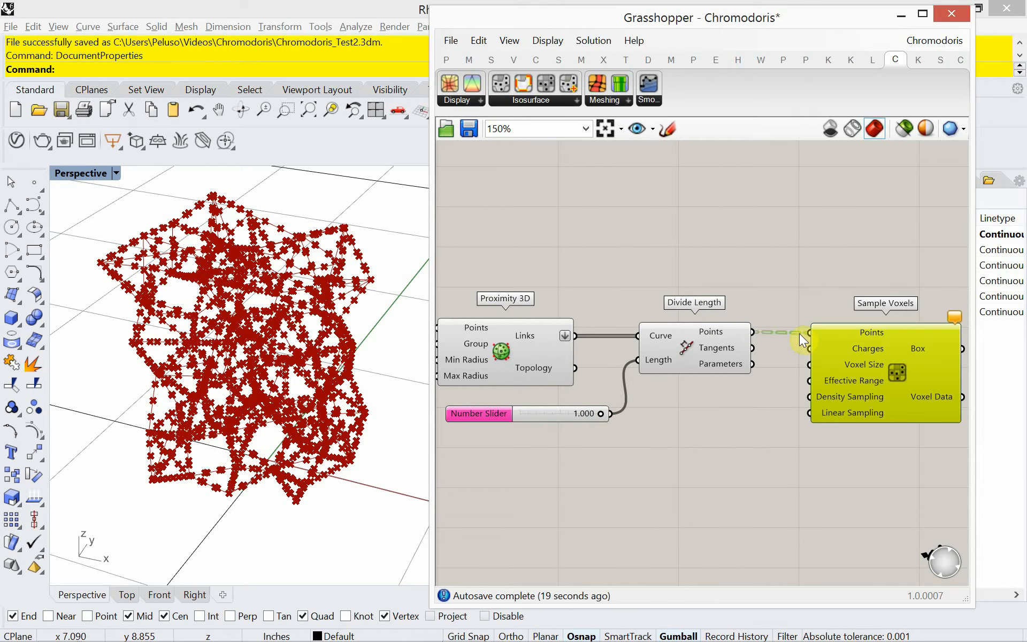
{"action": "left_click_drag", "start_coordinate": [835, 378], "coordinate": [852, 383]}
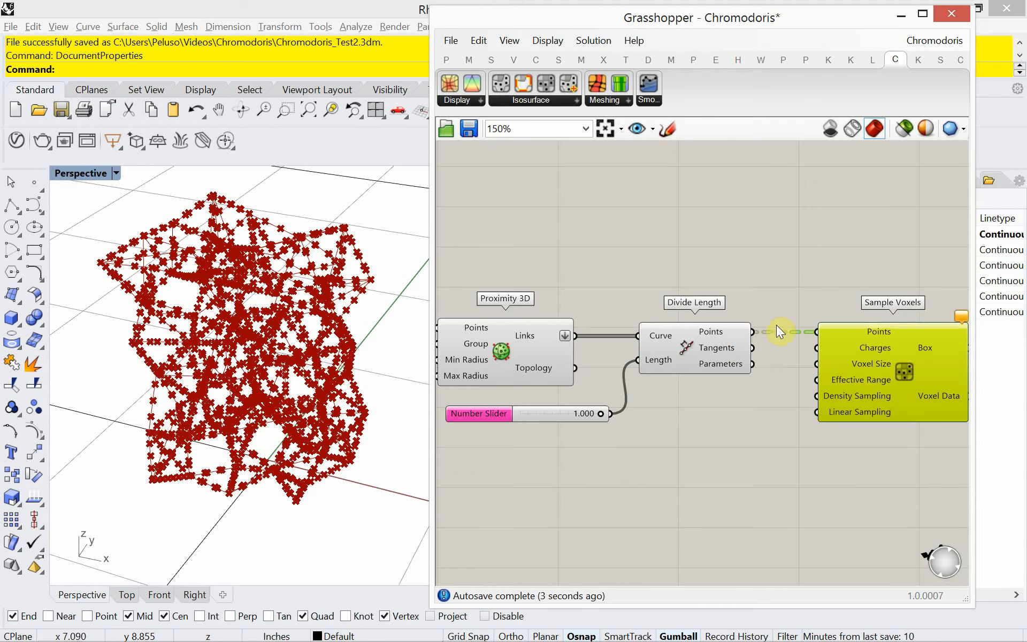
{"action": "right_click", "coordinate": [738, 332]}
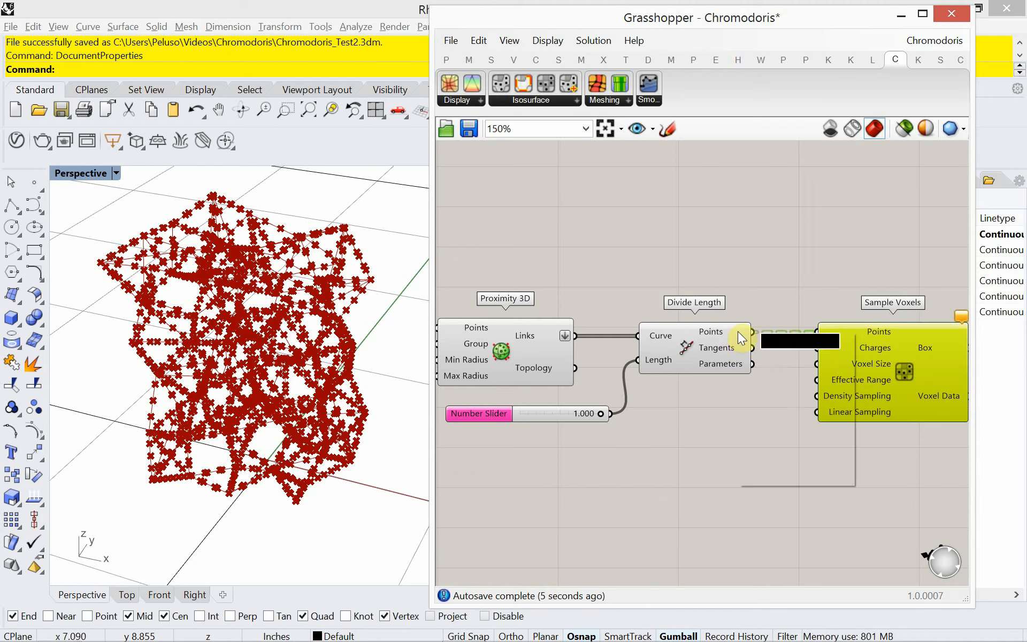
{"action": "left_click", "coordinate": [771, 410]}
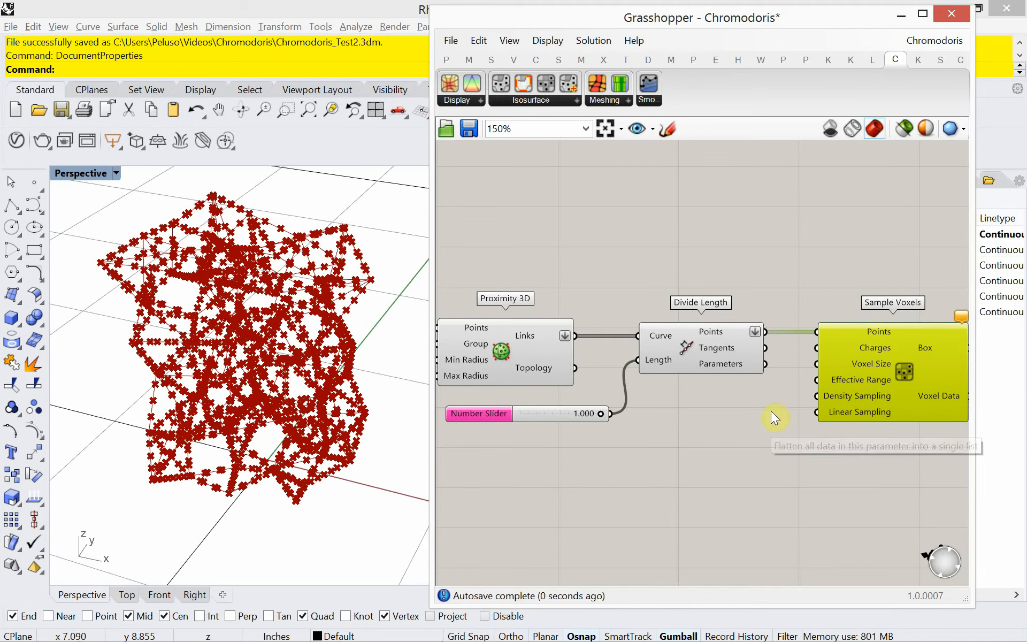
Move the Sample Voxels component farther from Divide Length to make room for its input sliders.
{"action": "right_click_drag", "start_coordinate": [773, 440], "coordinate": [685, 449]}
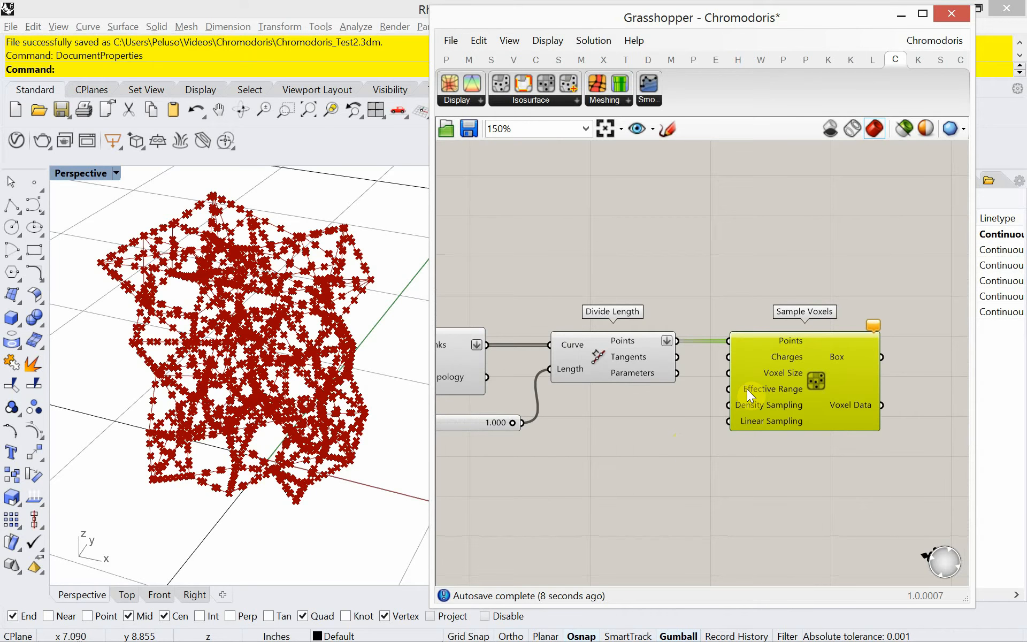
{"action": "mouse_move", "coordinate": [747, 402]}
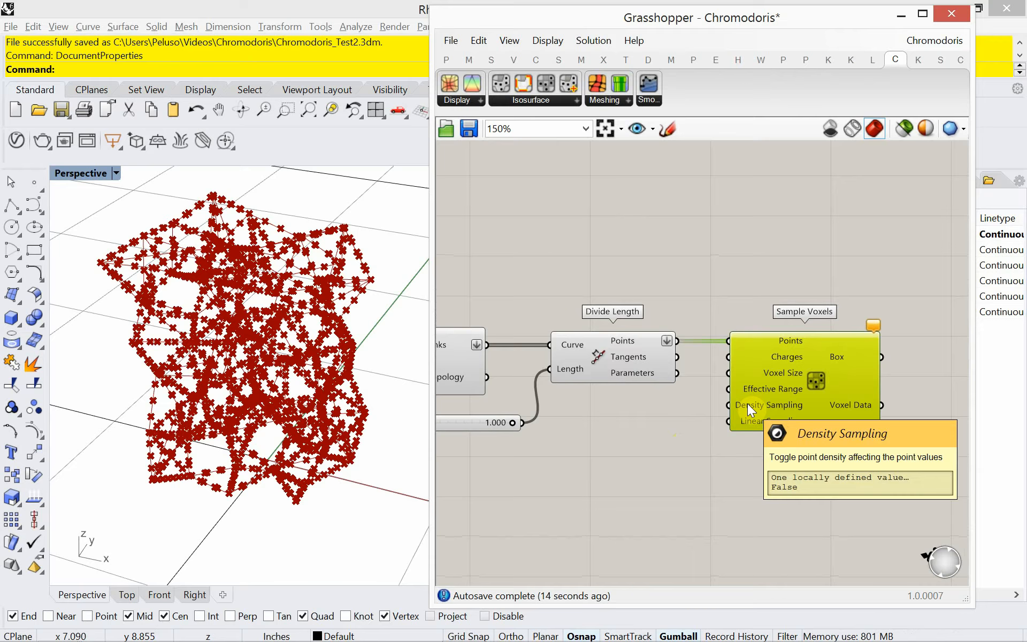
{"action": "mouse_move", "coordinate": [726, 422]}
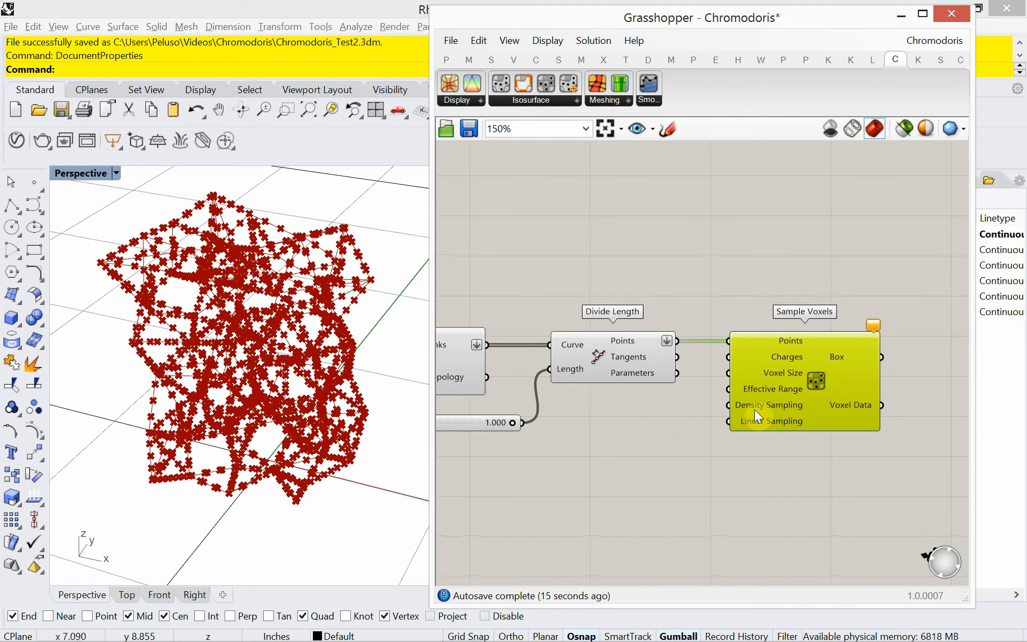
{"action": "left_click_drag", "start_coordinate": [754, 409], "coordinate": [791, 409]}
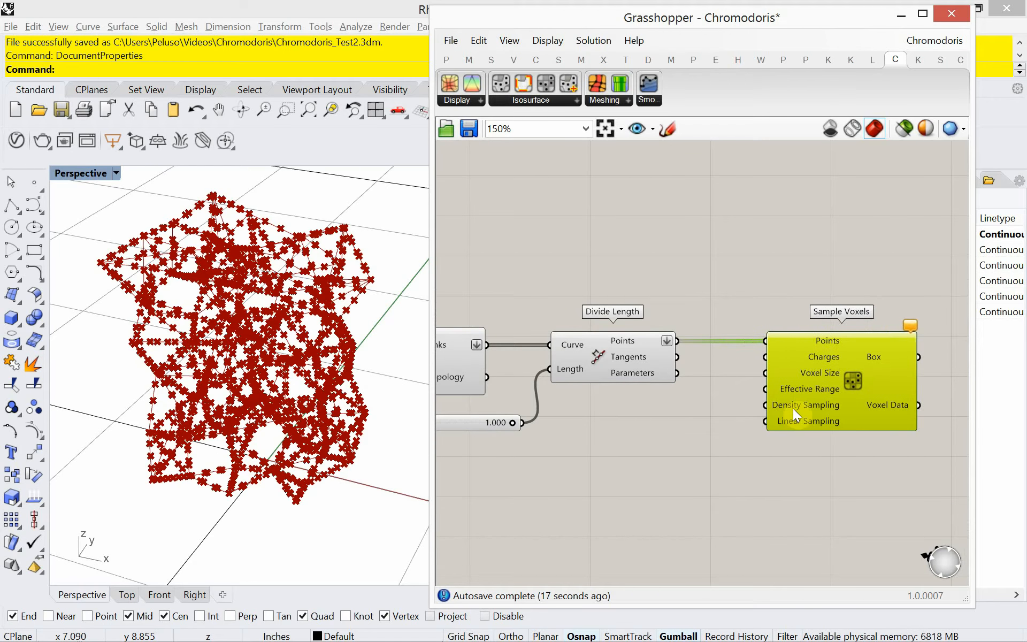
{"action": "mouse_move", "coordinate": [804, 371]}
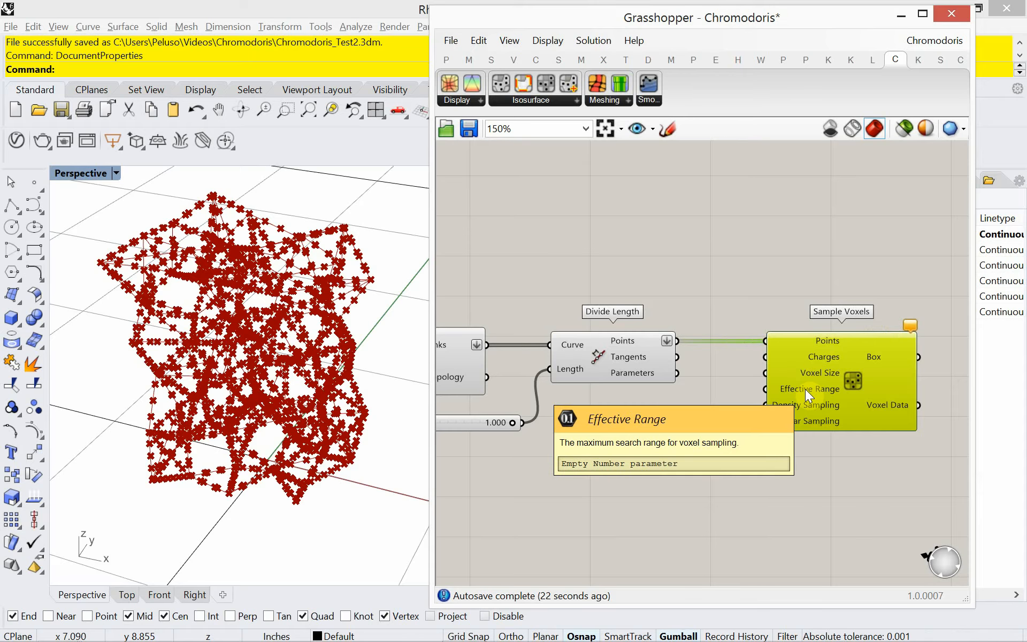
{"action": "left_click_drag", "start_coordinate": [788, 389], "coordinate": [808, 391]}
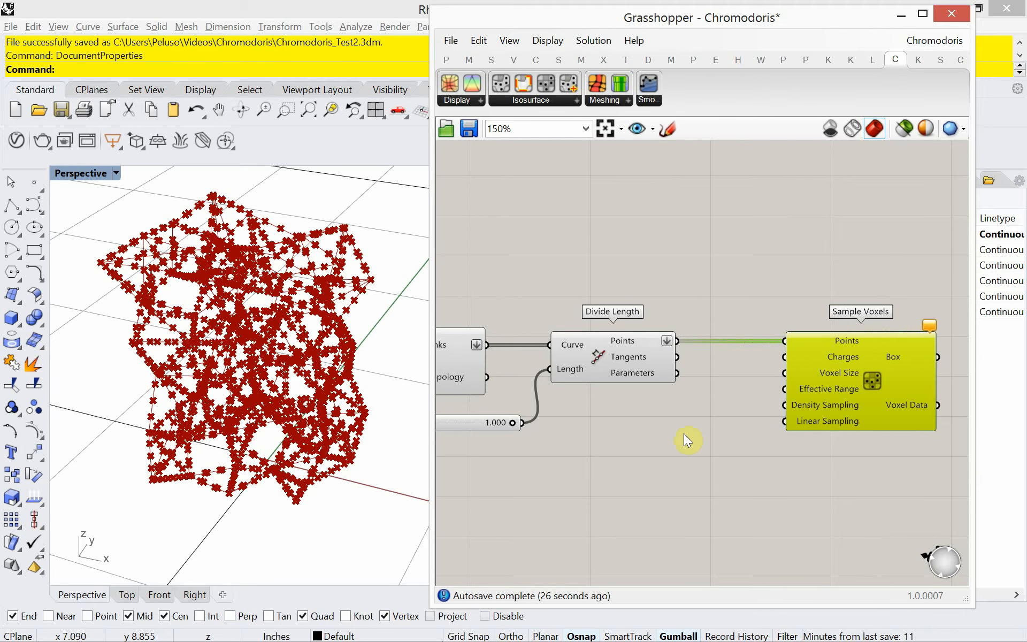
Switch to the web browser, examine the voxel-object.png illustration of a voxelized figure, and return to Grasshopper.
{"action": "key", "text": "alt+Tab"}
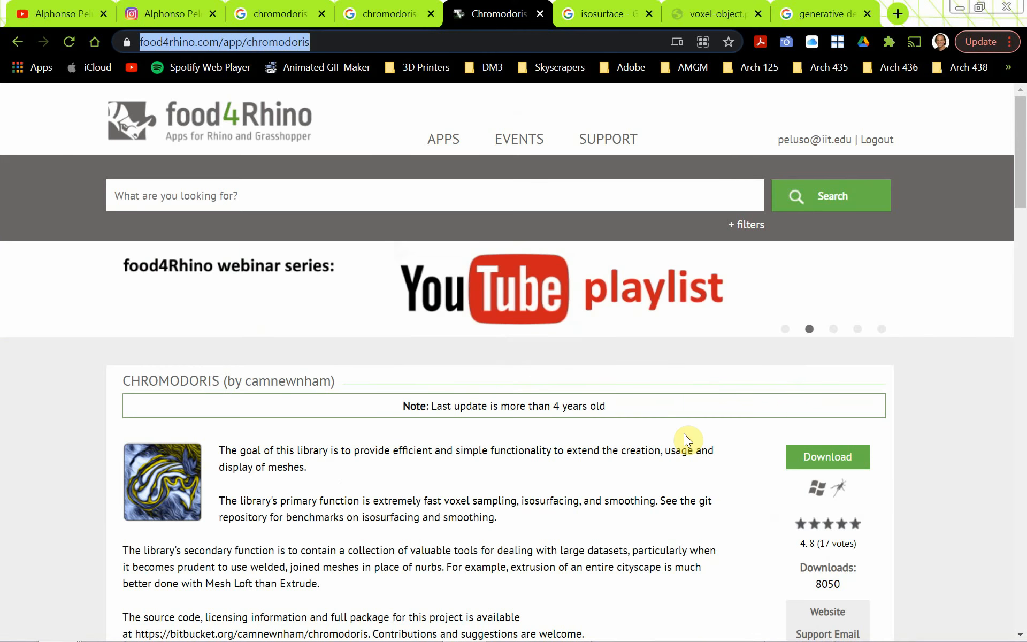
{"action": "left_click", "coordinate": [717, 14]}
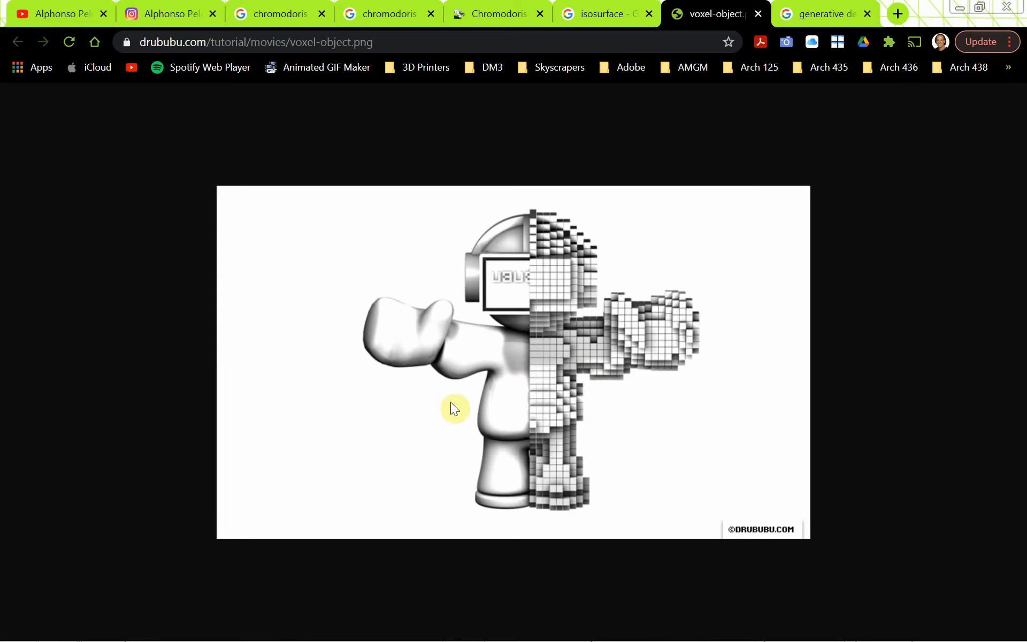
{"action": "key", "text": "alt+Tab"}
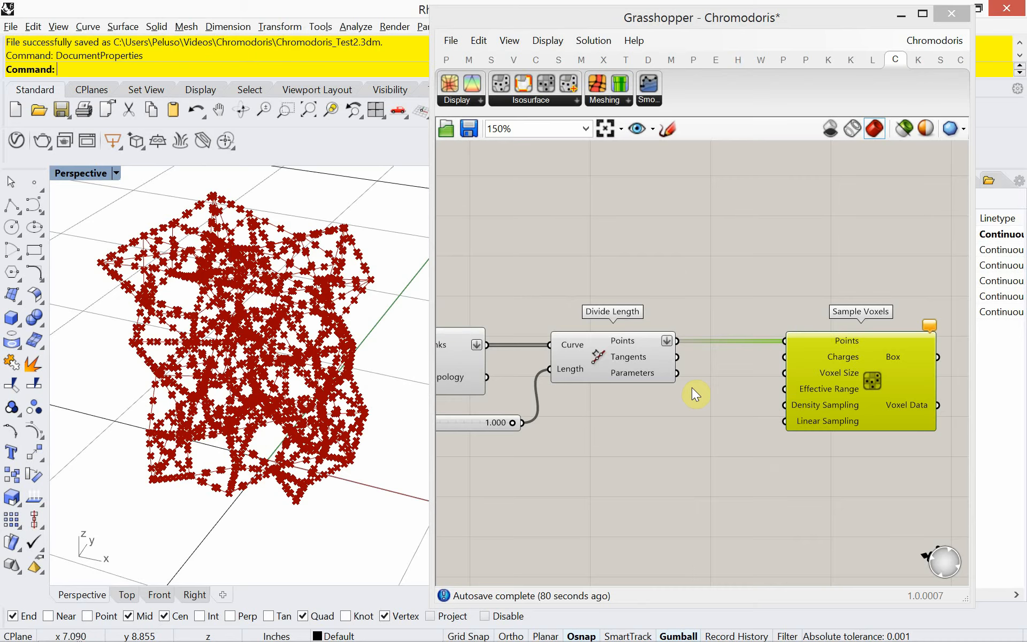
Add a number slider with a value of 0.800 below Divide Length and connect it to the Voxel Size input of Sample Voxels.
{"action": "mouse_move", "coordinate": [839, 390]}
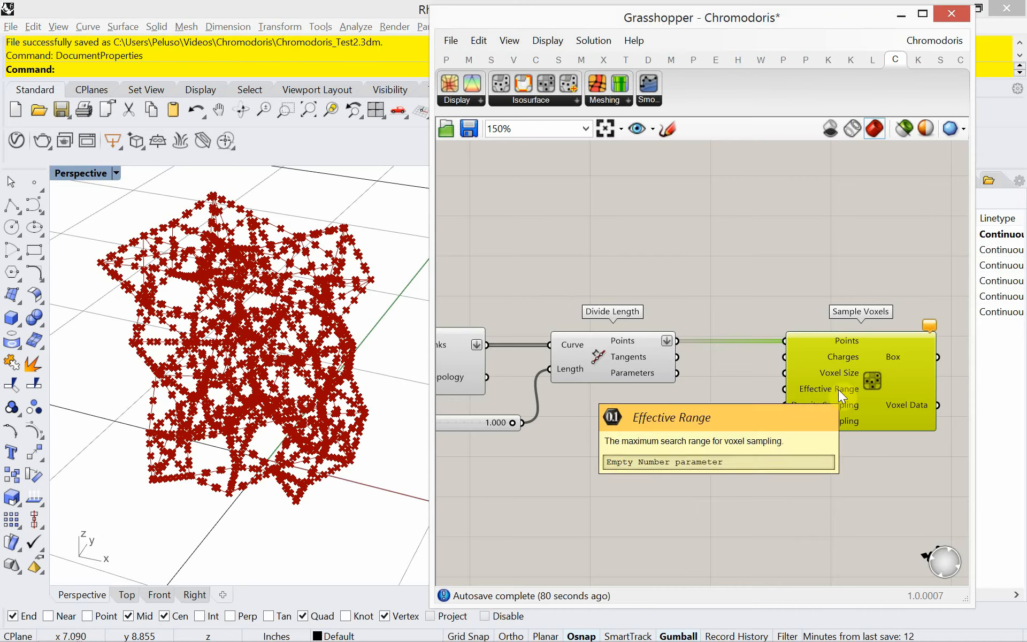
{"action": "double_click", "coordinate": [702, 408]}
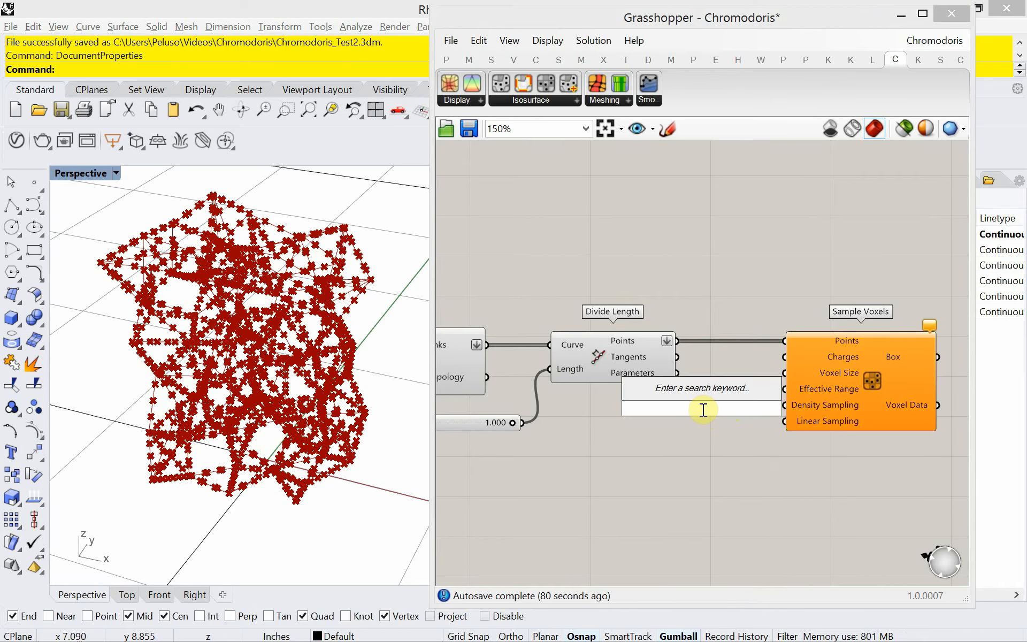
{"action": "type", "text": "."}
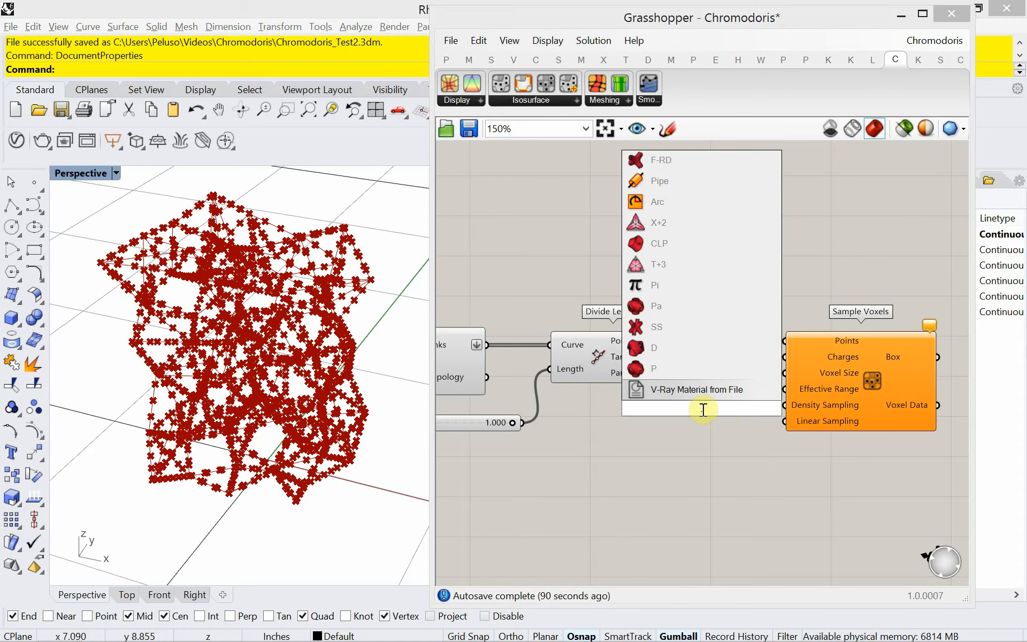
{"action": "type", "text": "8"}
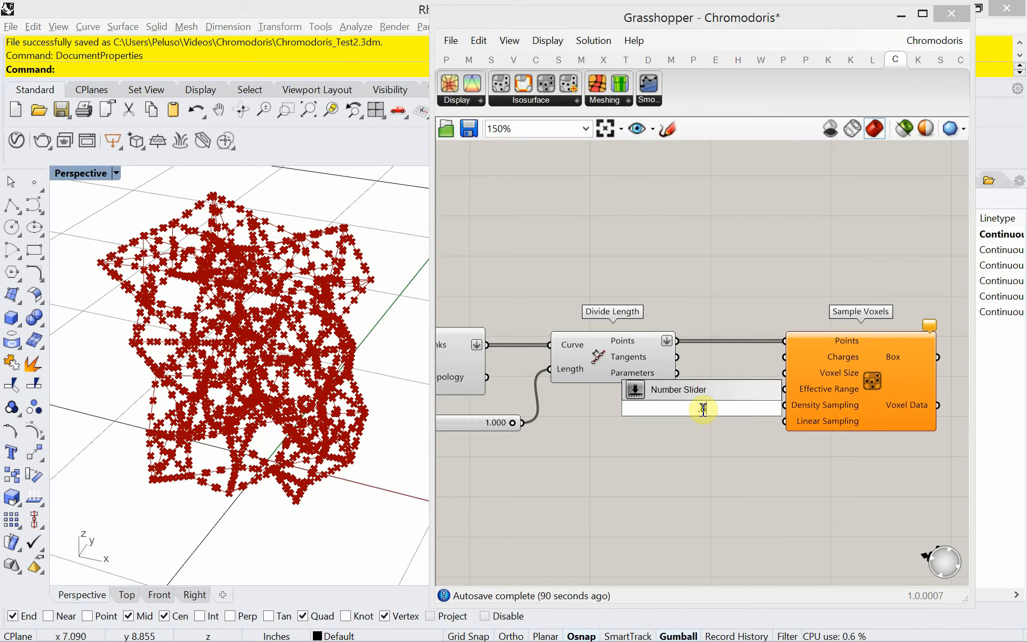
{"action": "type", "text": "00"}
{"action": "key", "text": "Return"}
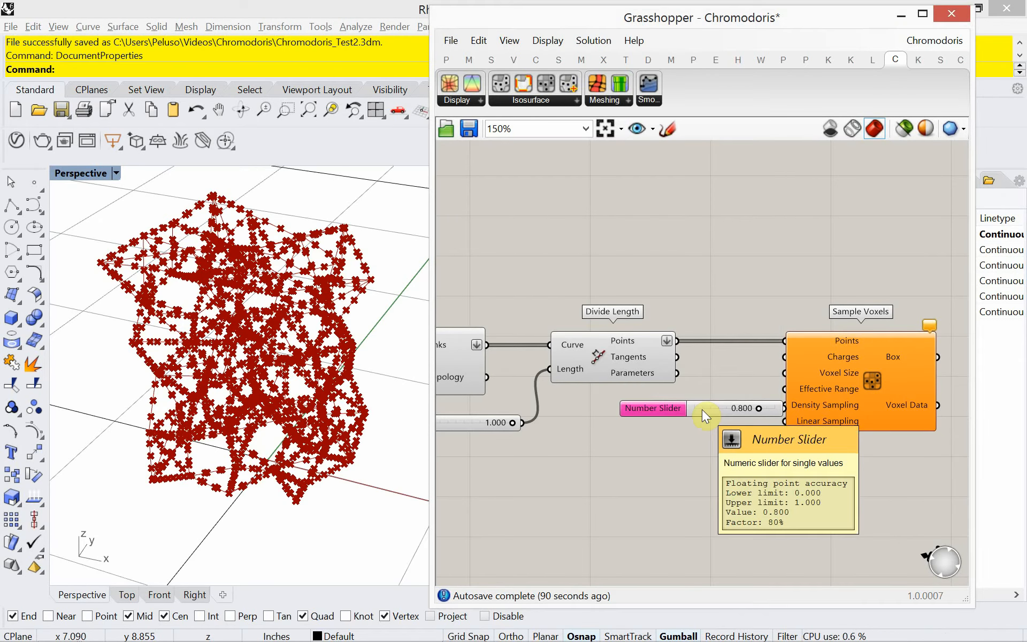
{"action": "left_click_drag", "start_coordinate": [703, 408], "coordinate": [674, 415]}
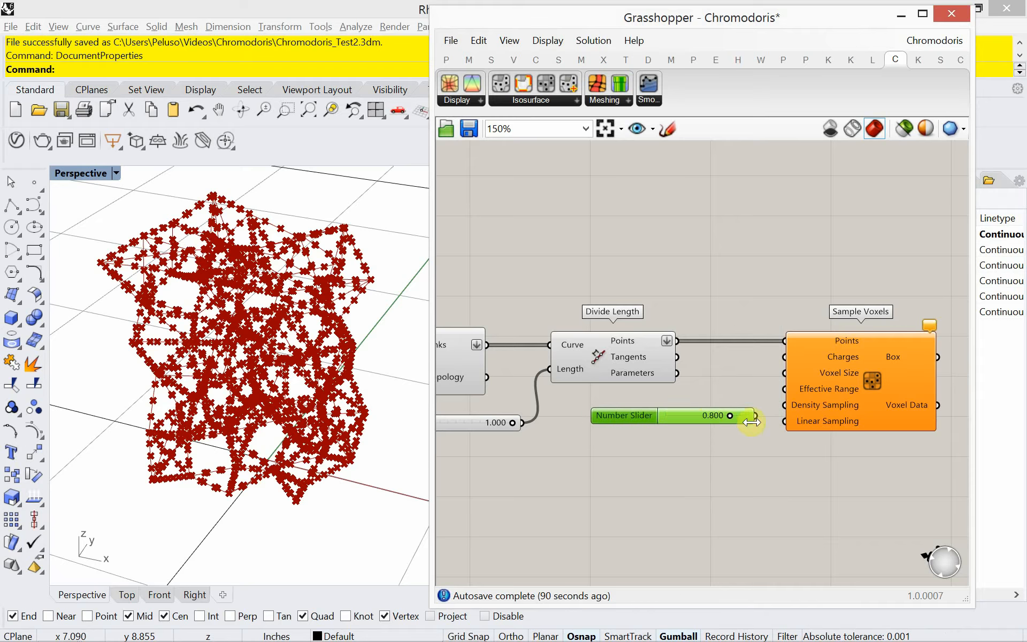
{"action": "left_click_drag", "start_coordinate": [755, 415], "coordinate": [784, 373]}
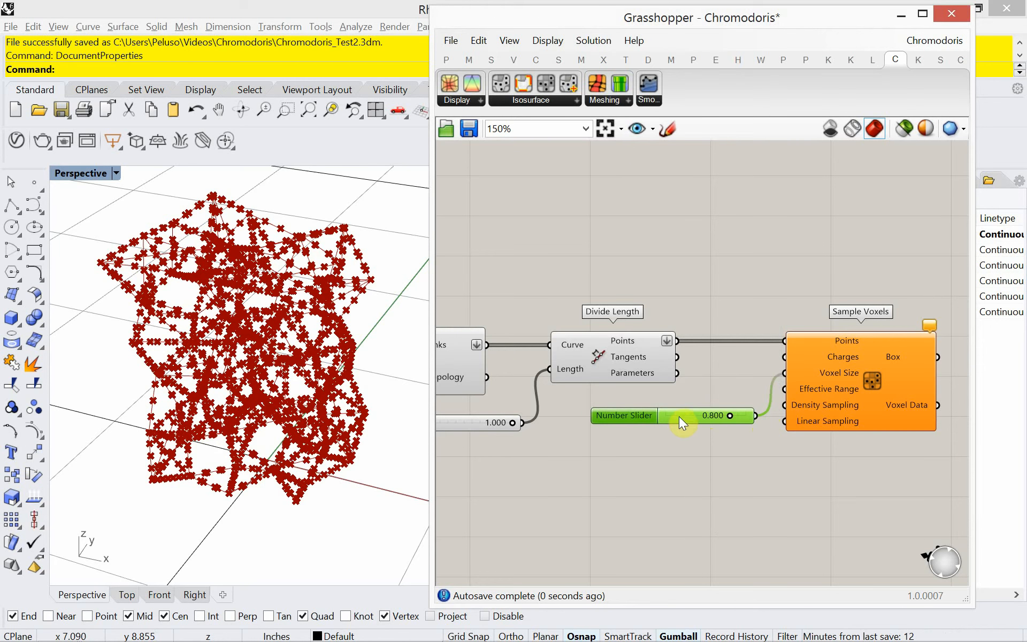
{"action": "left_click_drag", "start_coordinate": [640, 417], "coordinate": [633, 406]}
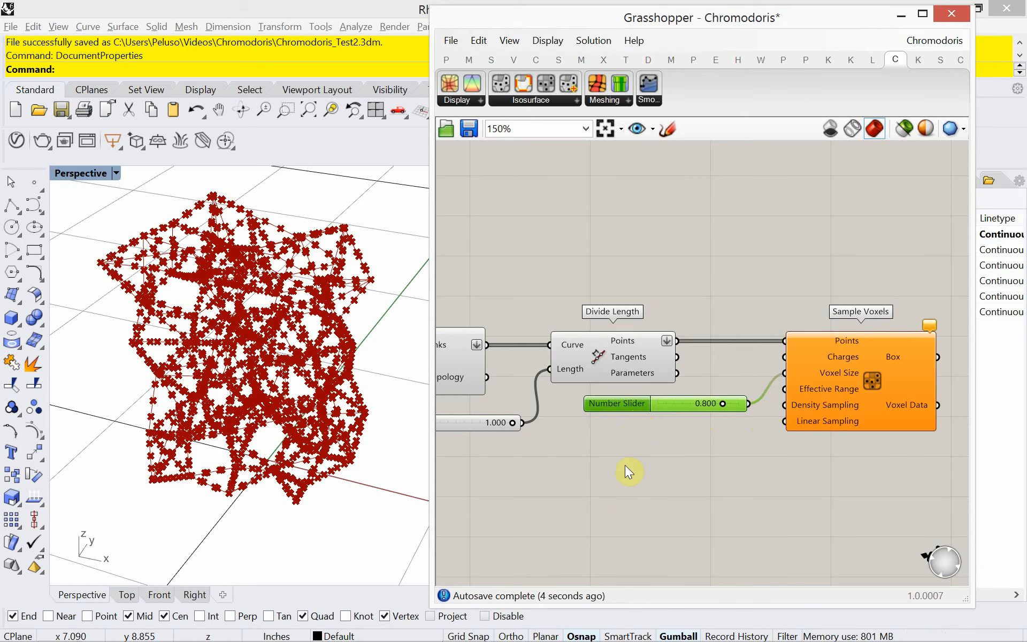
Rename the number slider feeding the Voxel Size input of Sample Voxels to "Voxel Size".
{"action": "right_click", "coordinate": [614, 402]}
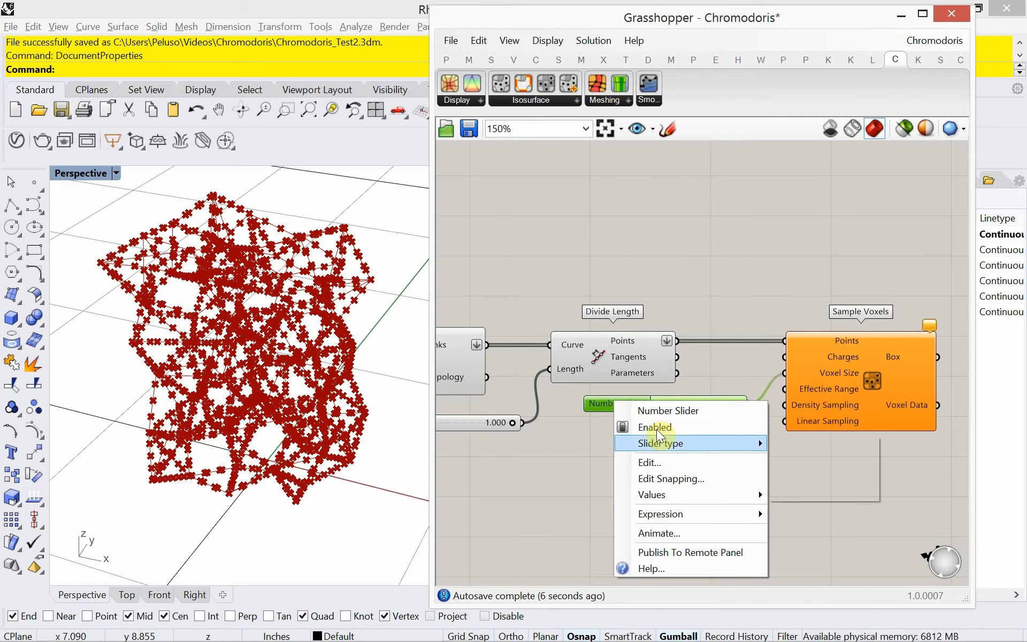
{"action": "left_click_drag", "start_coordinate": [690, 415], "coordinate": [620, 422]}
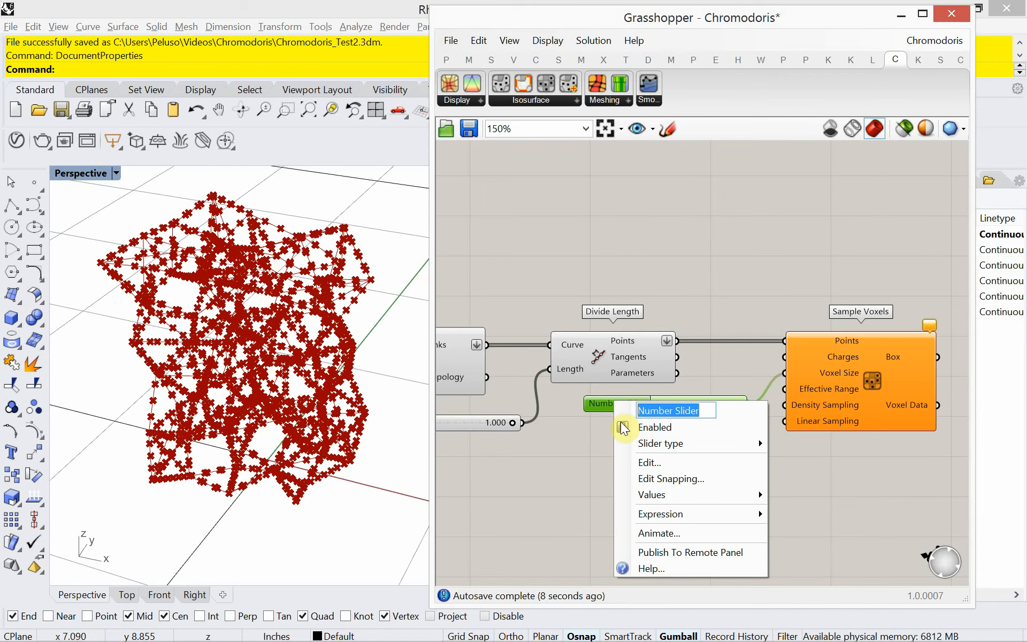
{"action": "type", "text": "Voxel"}
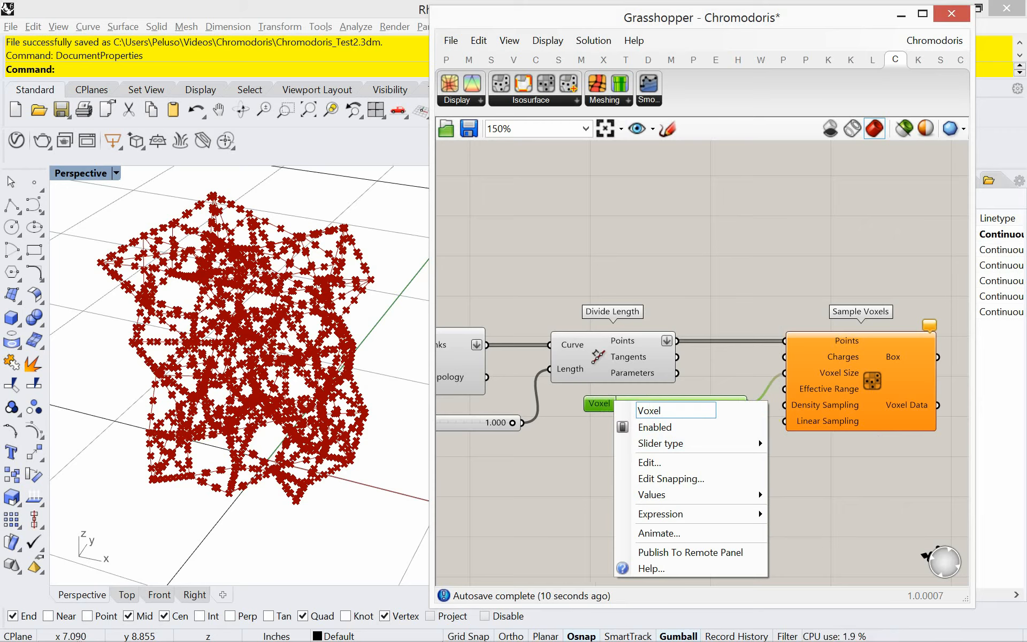
{"action": "type", "text": " Size"}
{"action": "left_click", "coordinate": [589, 439]}
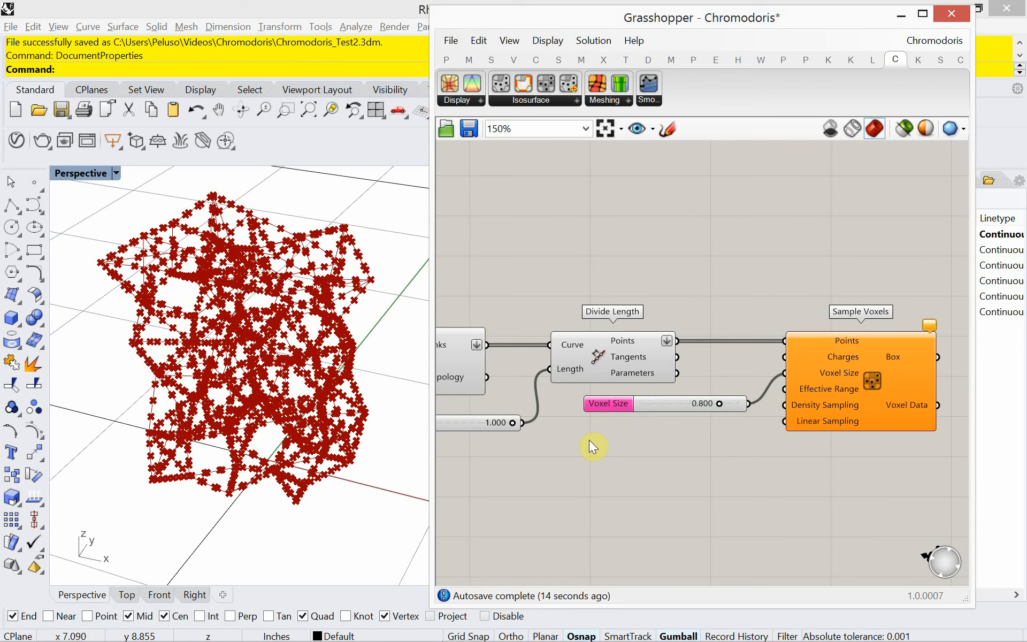
Add a Scribble note to the canvas and place it just below the Voxel Size slider.
{"action": "double_click", "coordinate": [594, 438]}
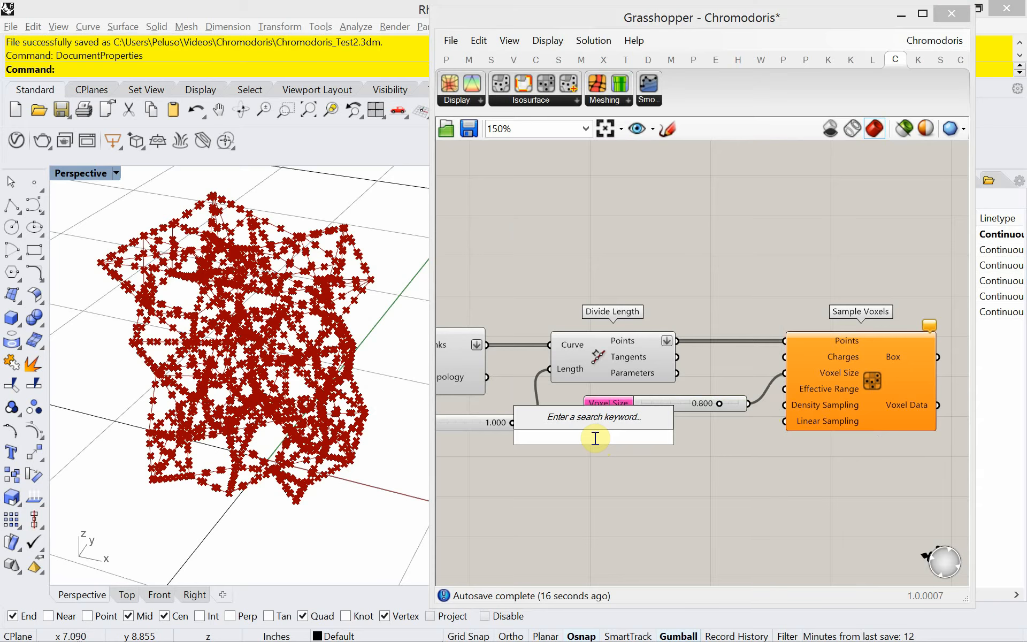
{"action": "type", "text": "scrib"}
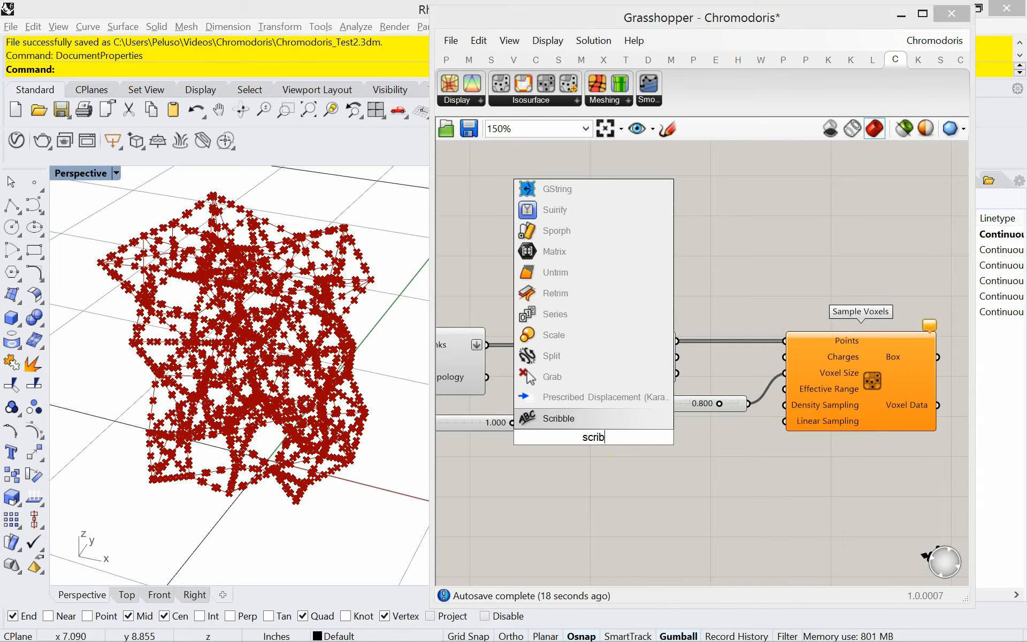
{"action": "type", "text": "ble"}
{"action": "left_click", "coordinate": [595, 420]}
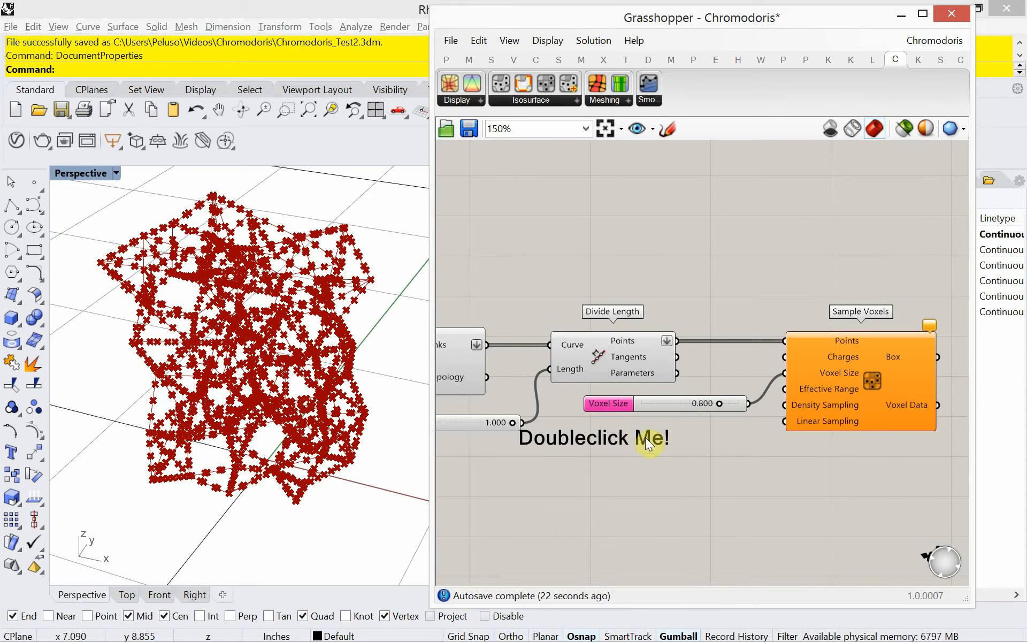
{"action": "left_click_drag", "start_coordinate": [644, 438], "coordinate": [711, 424]}
Replace the Scribble note's placeholder text with "Voxel Size = Mesh Face Size".
{"action": "double_click", "coordinate": [711, 425]}
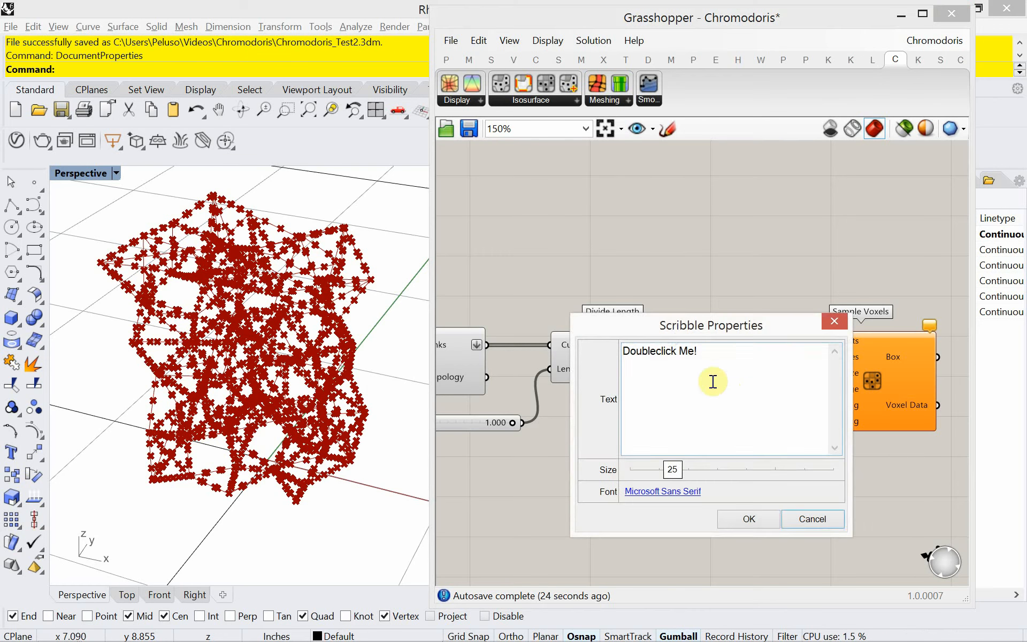
{"action": "left_click_drag", "start_coordinate": [705, 351], "coordinate": [539, 349]}
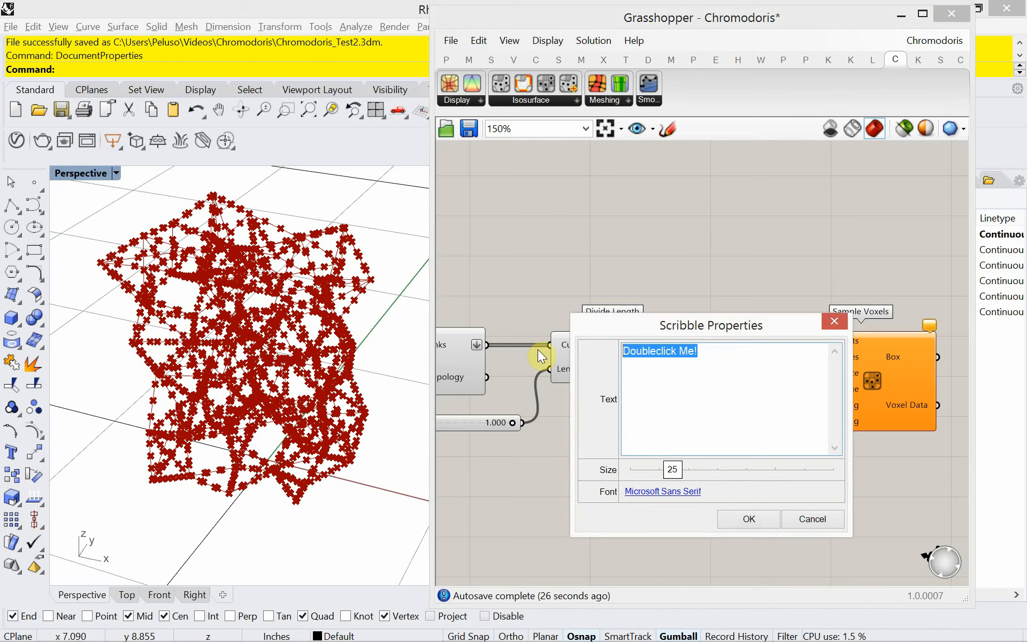
{"action": "key", "text": "BackSpace"}
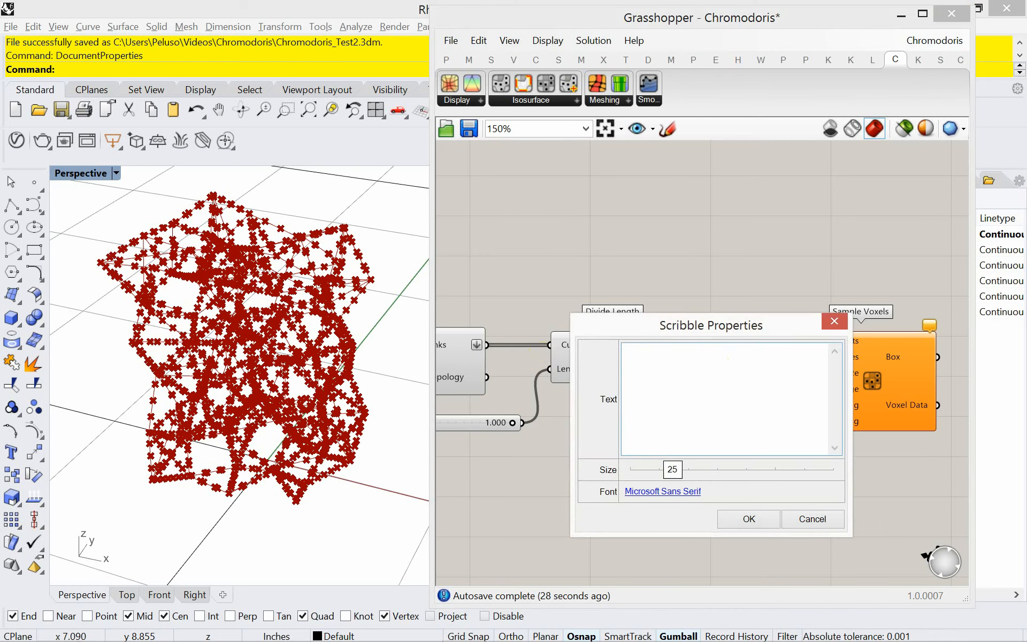
{"action": "type", "text": "Voxel"}
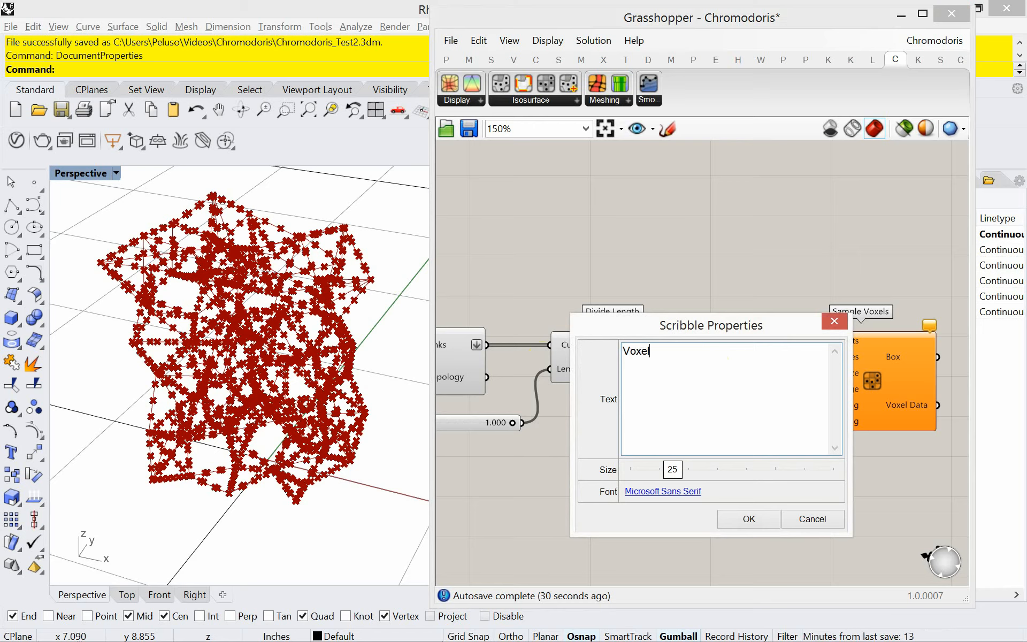
{"action": "type", "text": " Size"}
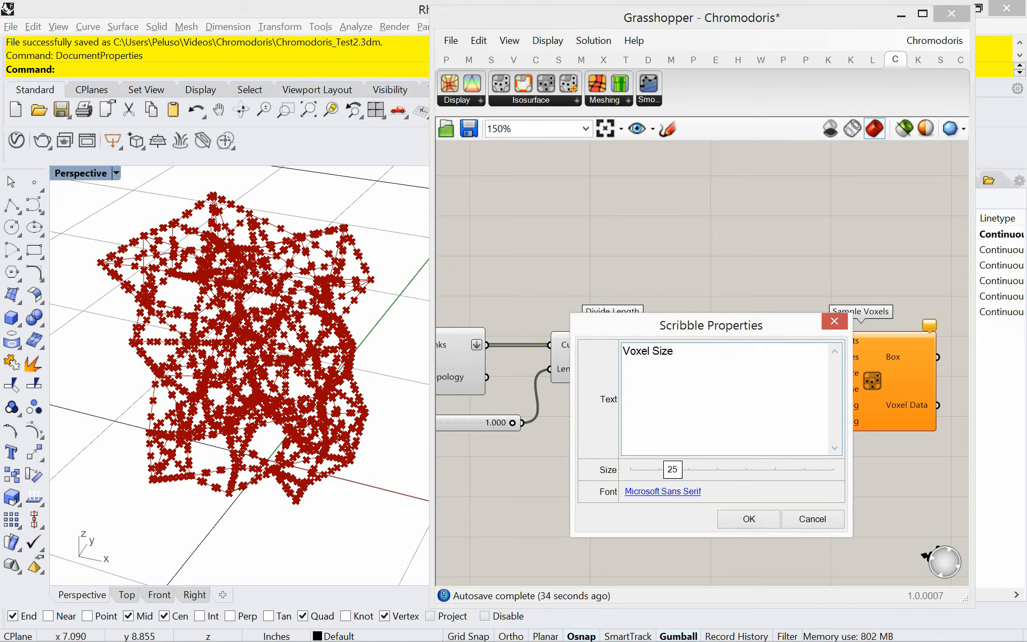
{"action": "type", "text": " = "}
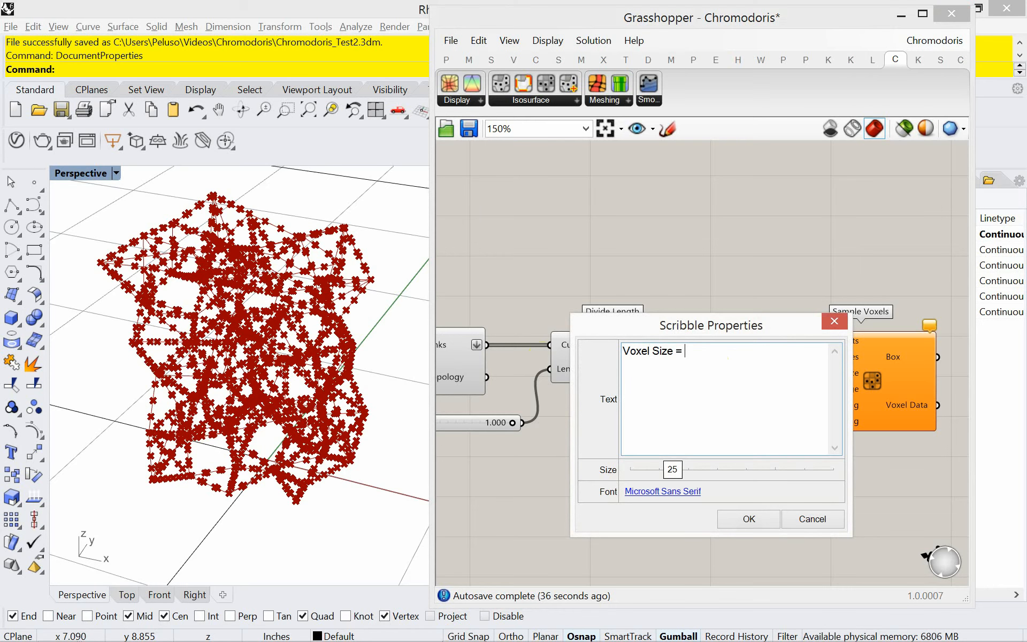
{"action": "type", "text": "Mesh "}
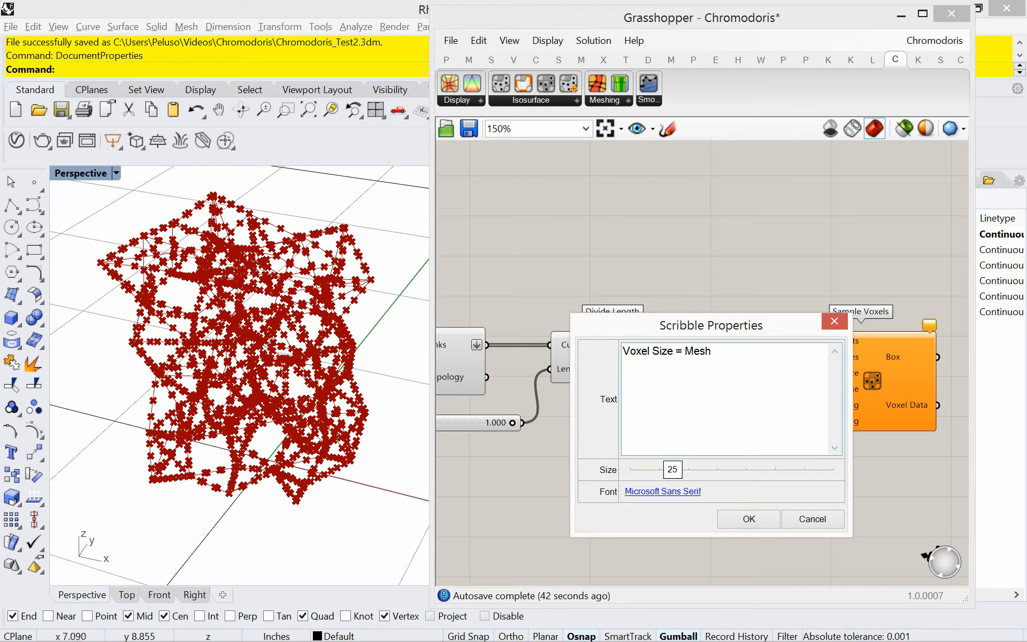
{"action": "type", "text": "Face Size"}
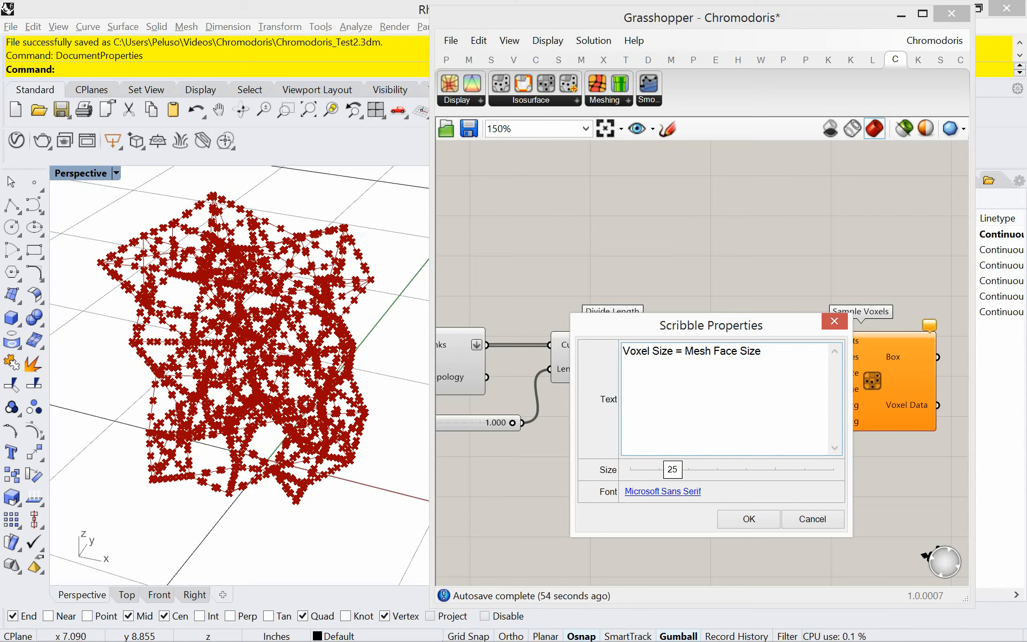
{"action": "left_click", "coordinate": [745, 519]}
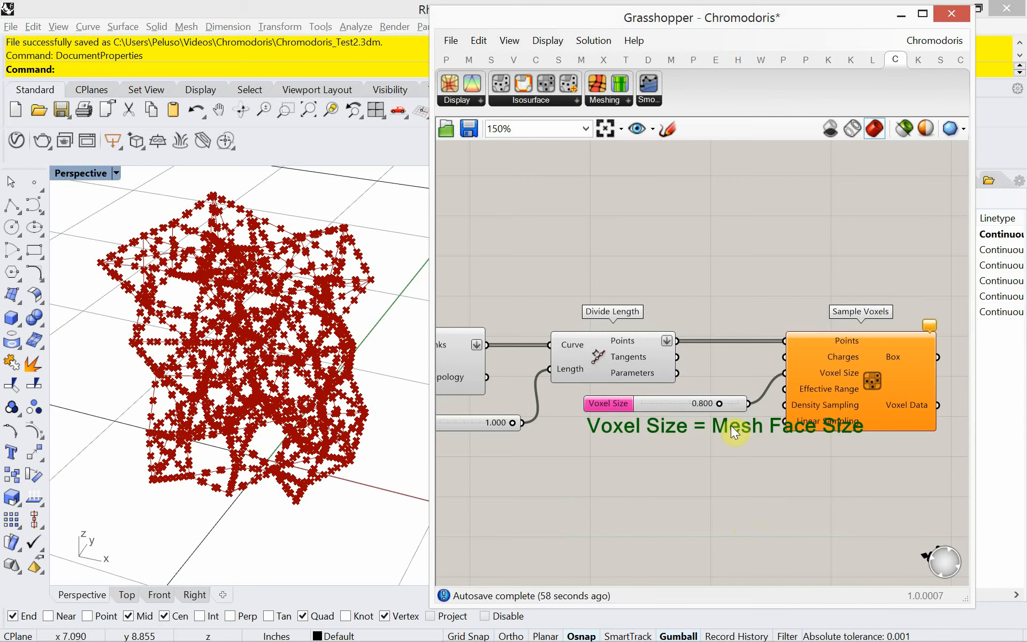
Rearrange the Scribble note directly under the Voxel Size slider, shifting the slider and Sample Voxels farther from Divide Length to make room.
{"action": "mouse_move", "coordinate": [730, 440]}
{"action": "left_mouse_down"}
{"action": "mouse_move", "coordinate": [644, 428]}
{"action": "mouse_move", "coordinate": [639, 438]}
{"action": "mouse_move", "coordinate": [667, 446]}
{"action": "left_mouse_up"}
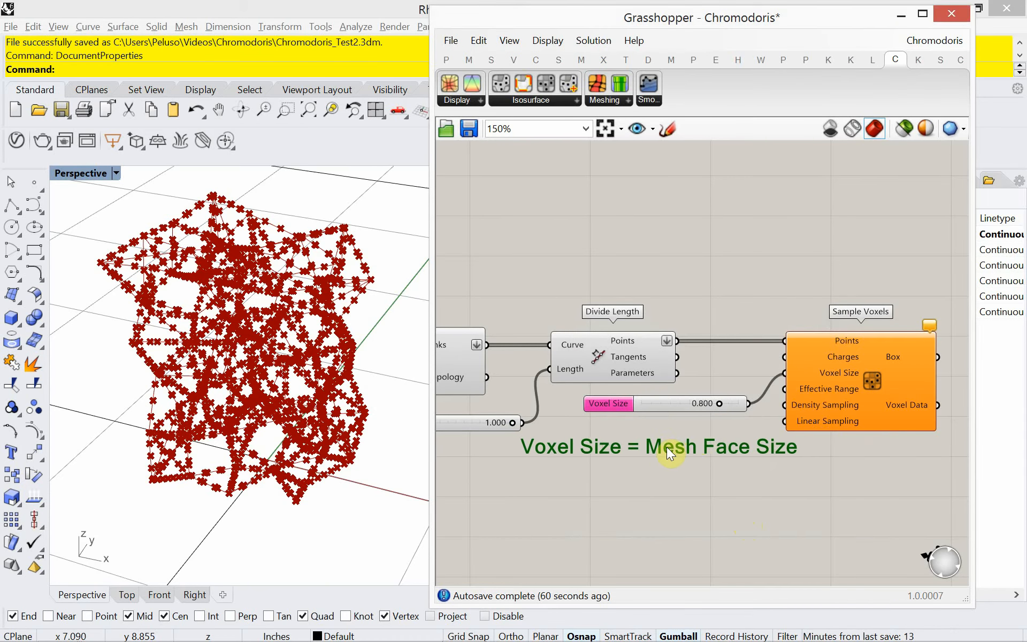
{"action": "left_click_drag", "start_coordinate": [708, 417], "coordinate": [708, 444]}
{"action": "left_click_drag", "start_coordinate": [848, 428], "coordinate": [880, 435]}
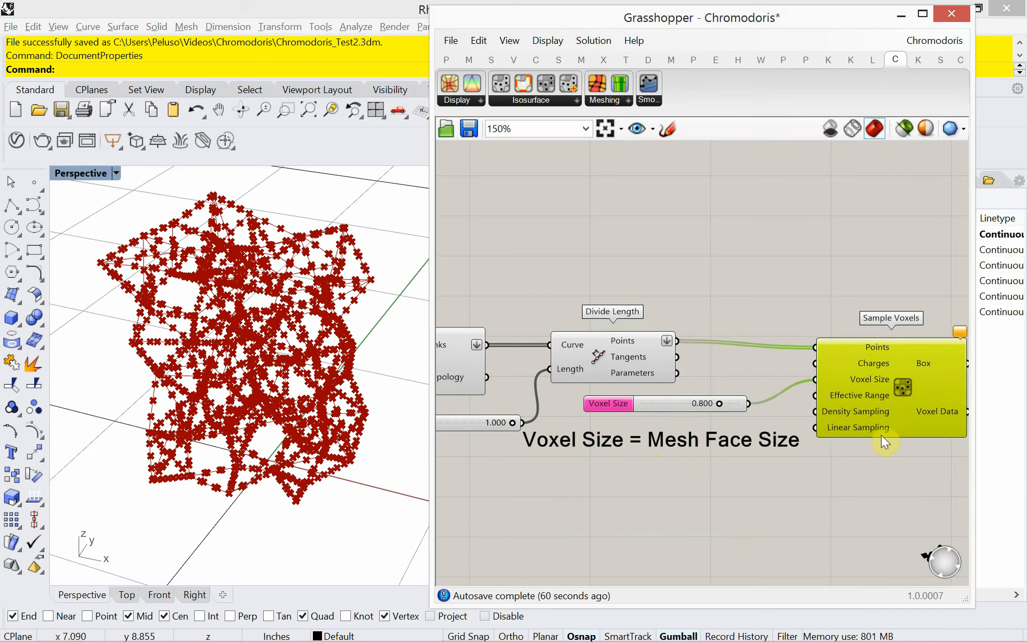
{"action": "right_click_drag", "start_coordinate": [883, 428], "coordinate": [757, 414]}
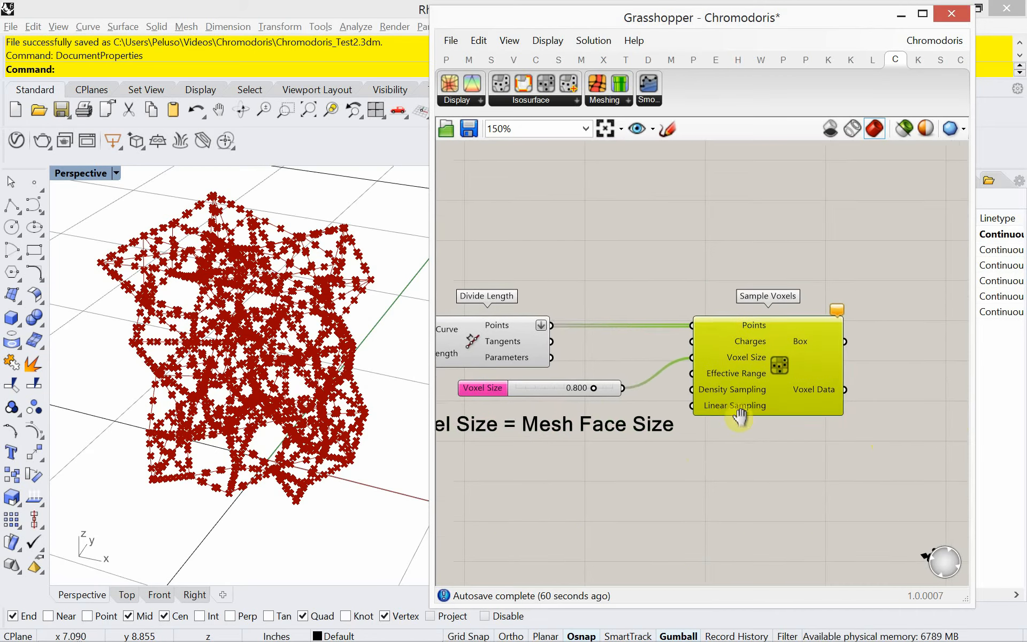
{"action": "mouse_move", "coordinate": [769, 461]}
{"action": "left_mouse_down"}
{"action": "mouse_move", "coordinate": [743, 439]}
{"action": "mouse_move", "coordinate": [595, 382]}
{"action": "left_mouse_up"}
{"action": "left_click_drag", "start_coordinate": [723, 397], "coordinate": [839, 395]}
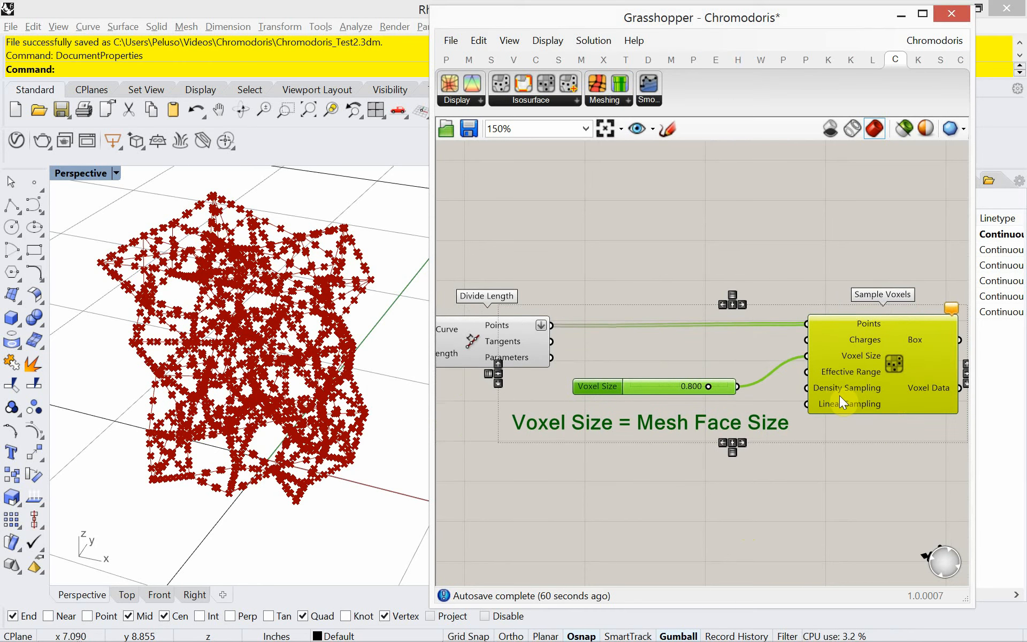
{"action": "left_click", "coordinate": [785, 502]}
{"action": "left_click_drag", "start_coordinate": [723, 428], "coordinate": [702, 415]}
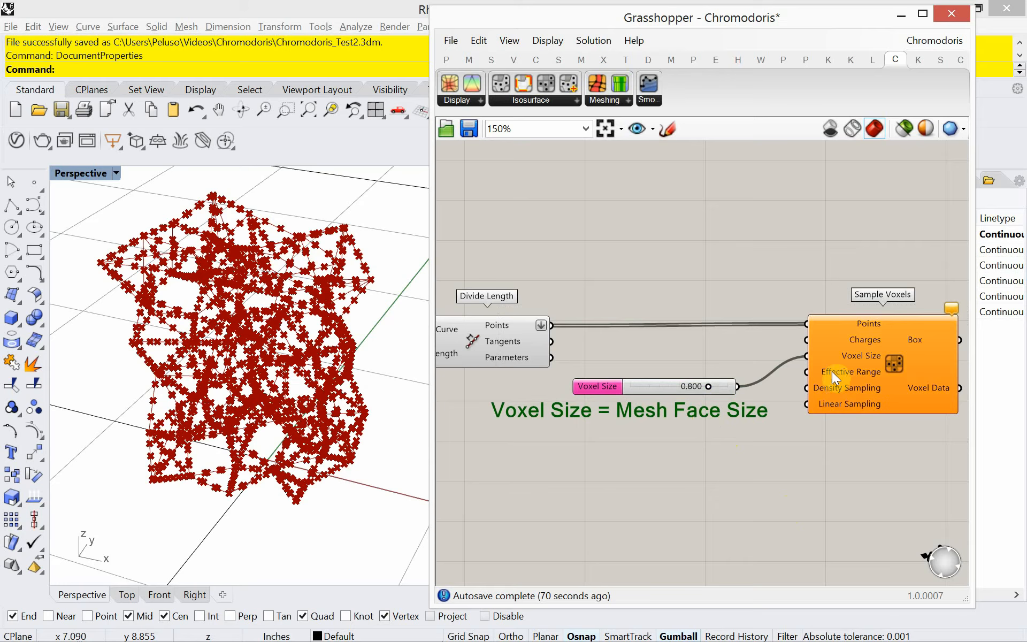
Add a number slider ranging from 0.5 to 5.000 below the Voxel Size = Mesh Face Size note.
{"action": "double_click", "coordinate": [659, 466]}
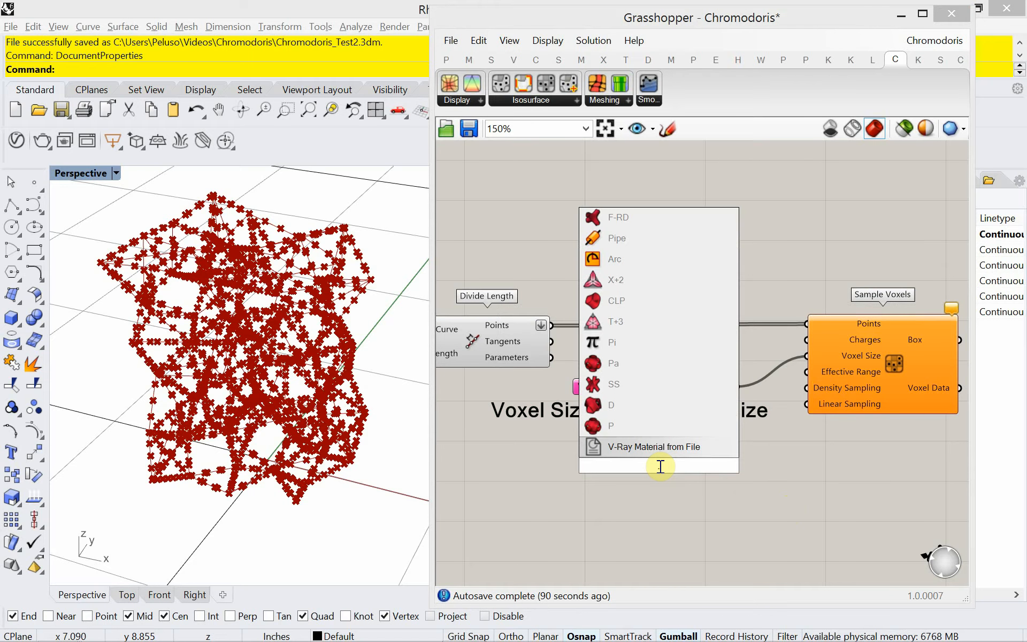
{"action": "type", "text": ".5<"}
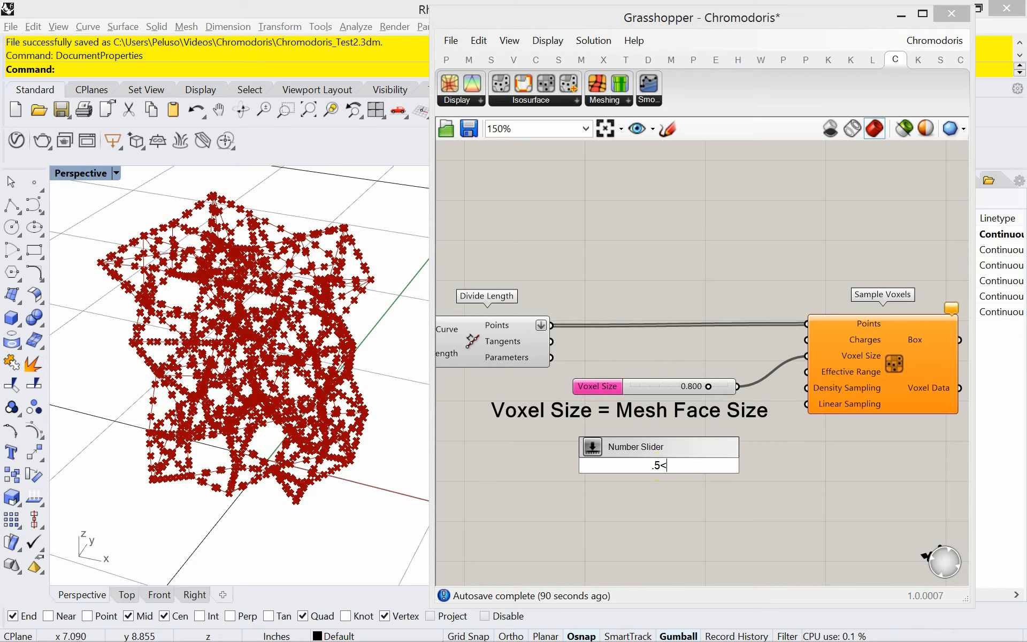
{"action": "type", "text": "5.000"}
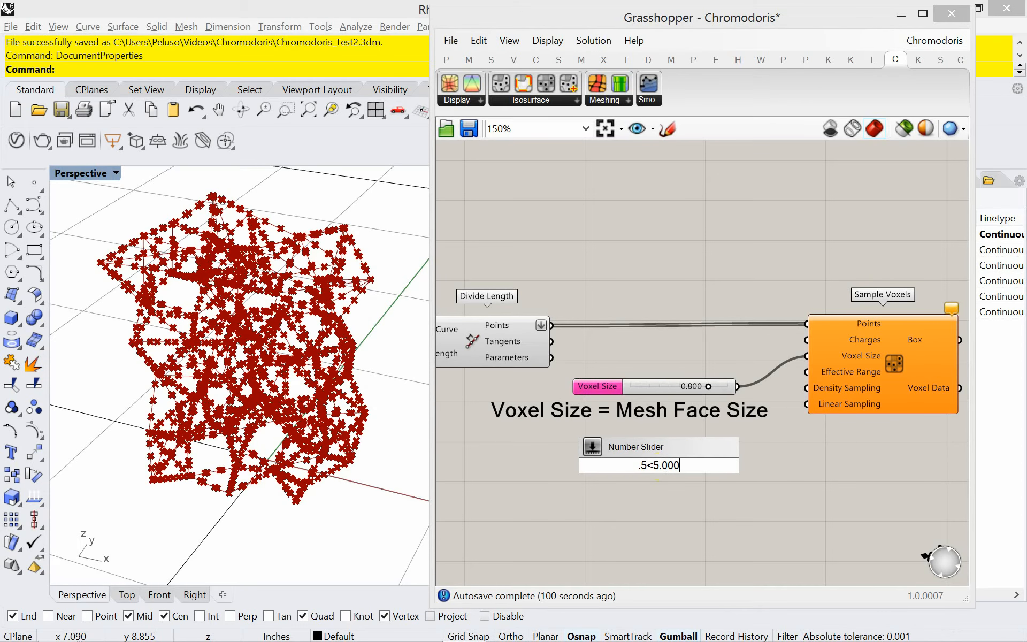
{"action": "key", "text": "Return"}
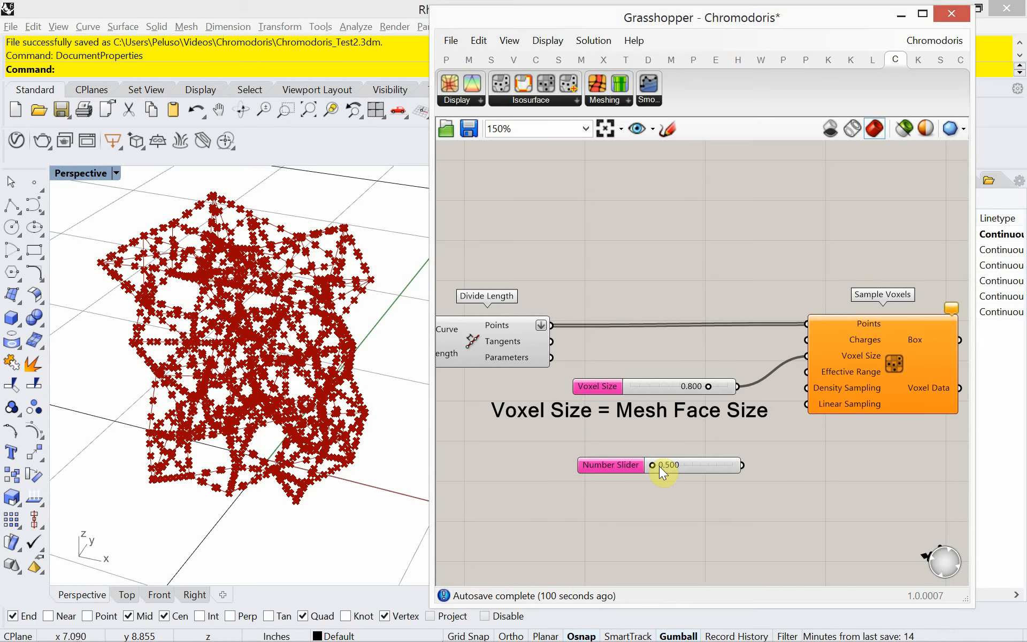
Set the minimum value of the Voxel Size slider to 0.002 and commit the change.
{"action": "right_click", "coordinate": [604, 391]}
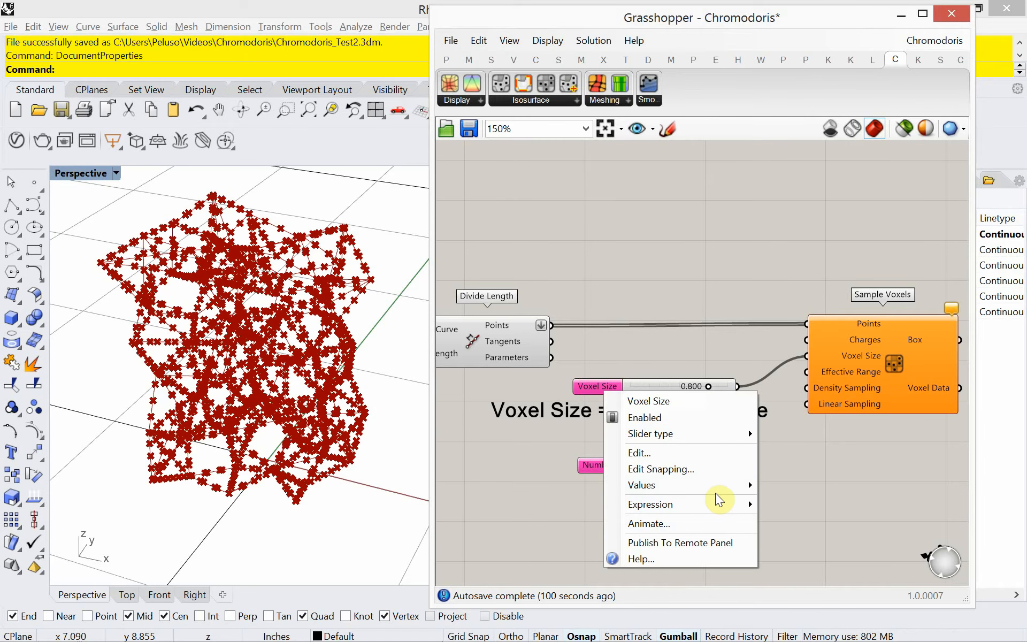
{"action": "mouse_move", "coordinate": [718, 489]}
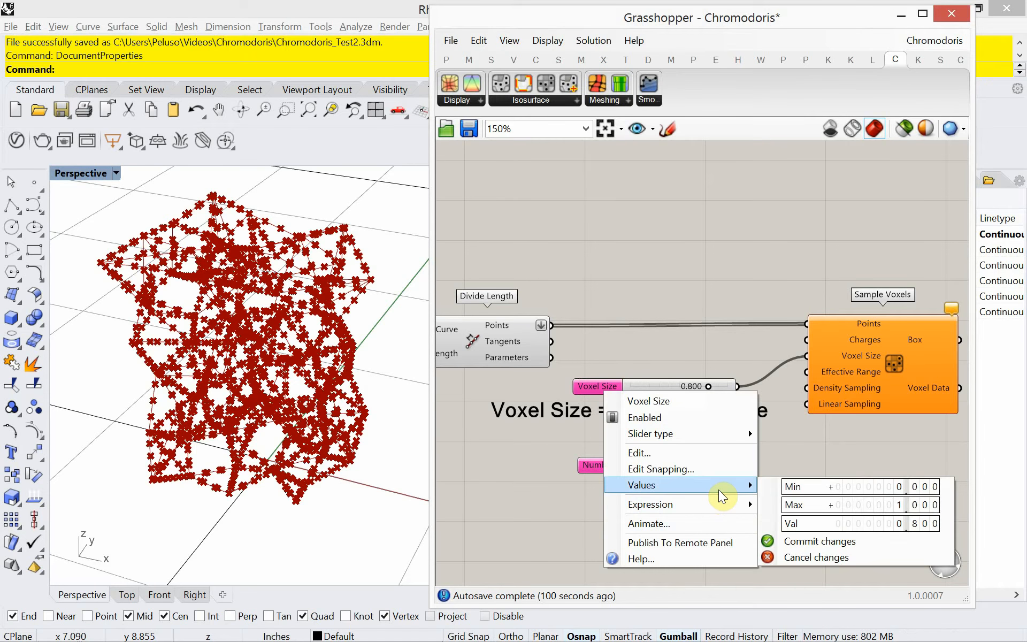
{"action": "double_click", "coordinate": [866, 487]}
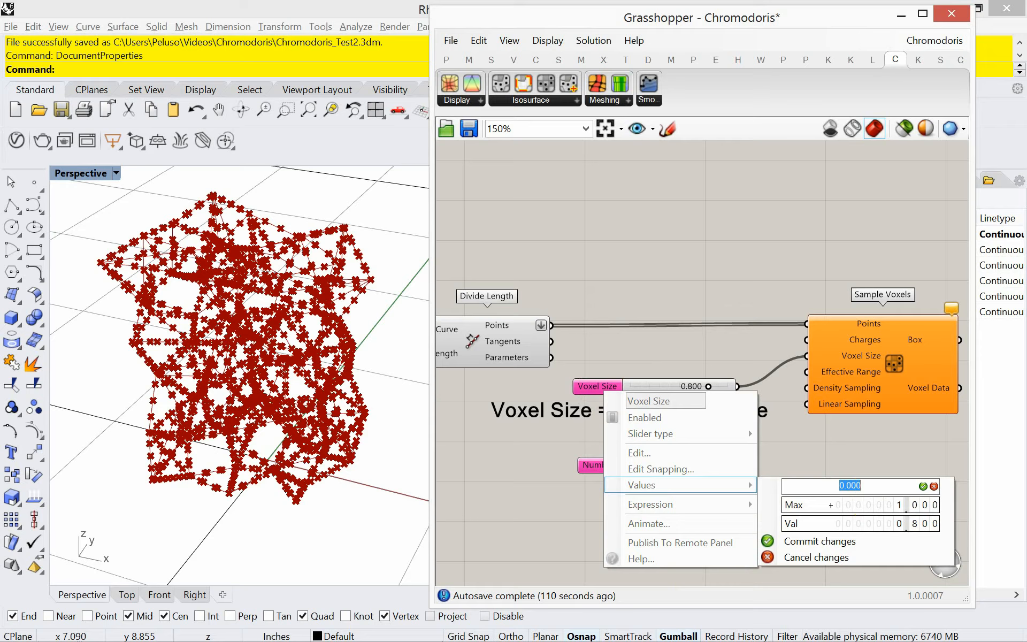
{"action": "type", "text": ".002"}
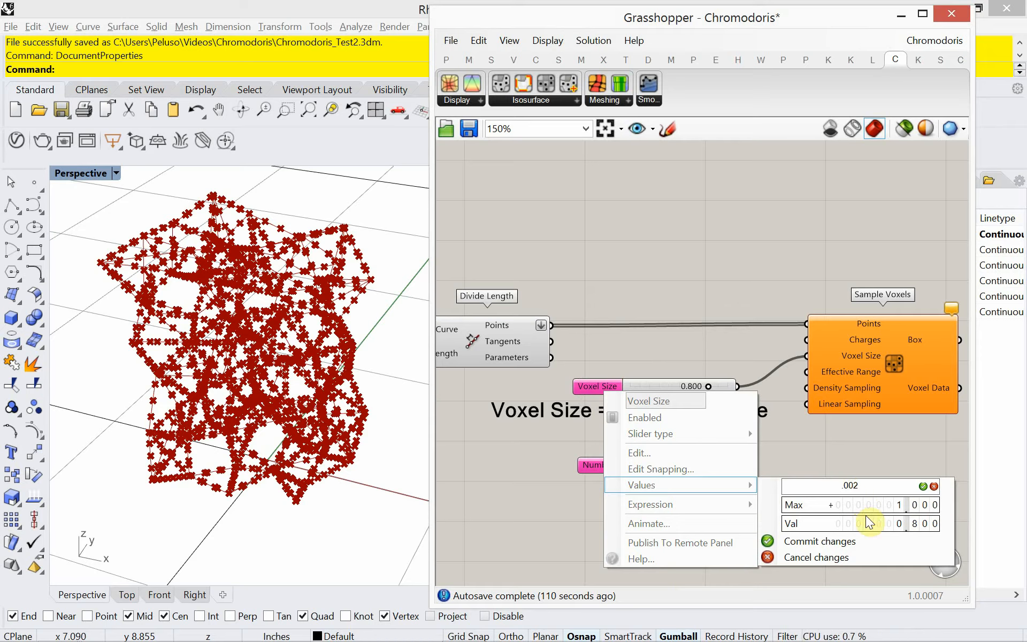
{"action": "left_click", "coordinate": [852, 541]}
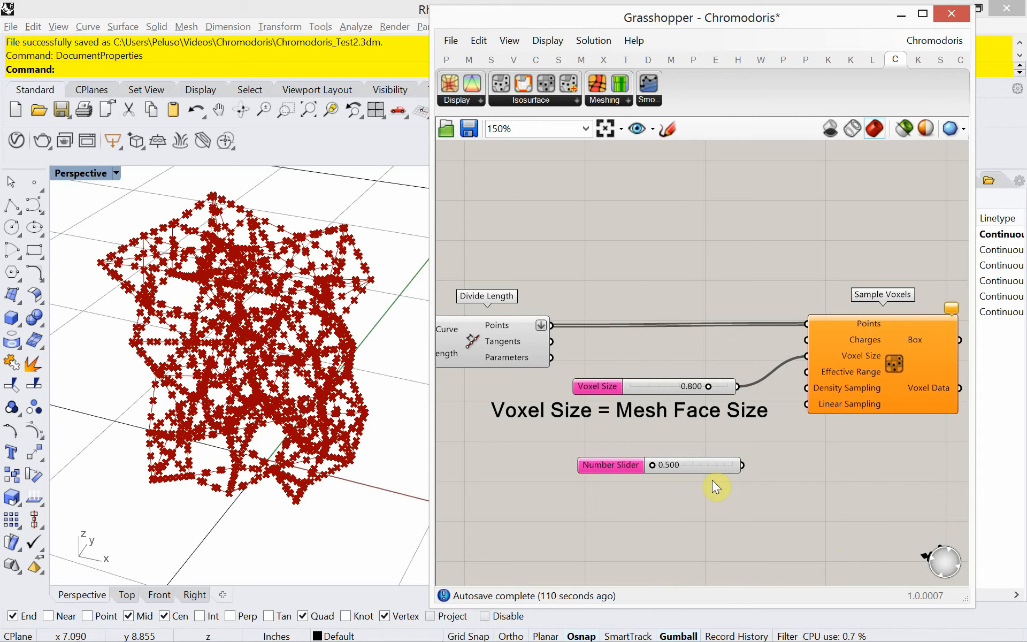
Move the new 0.500 slider slightly closer to the note and rename it "Effective Range".
{"action": "left_click_drag", "start_coordinate": [715, 470], "coordinate": [714, 462]}
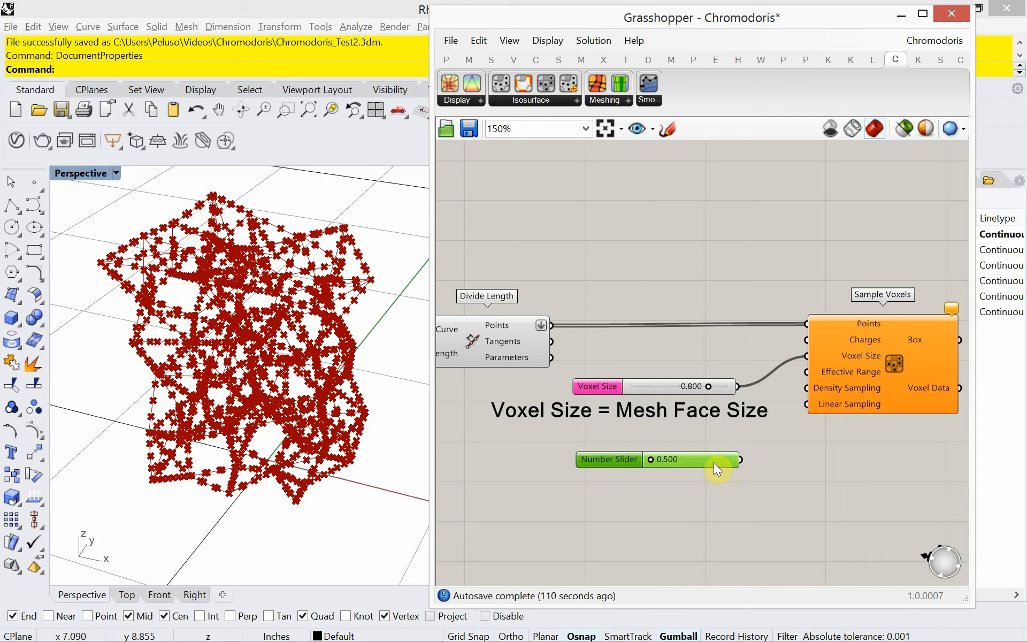
{"action": "right_click", "coordinate": [589, 458]}
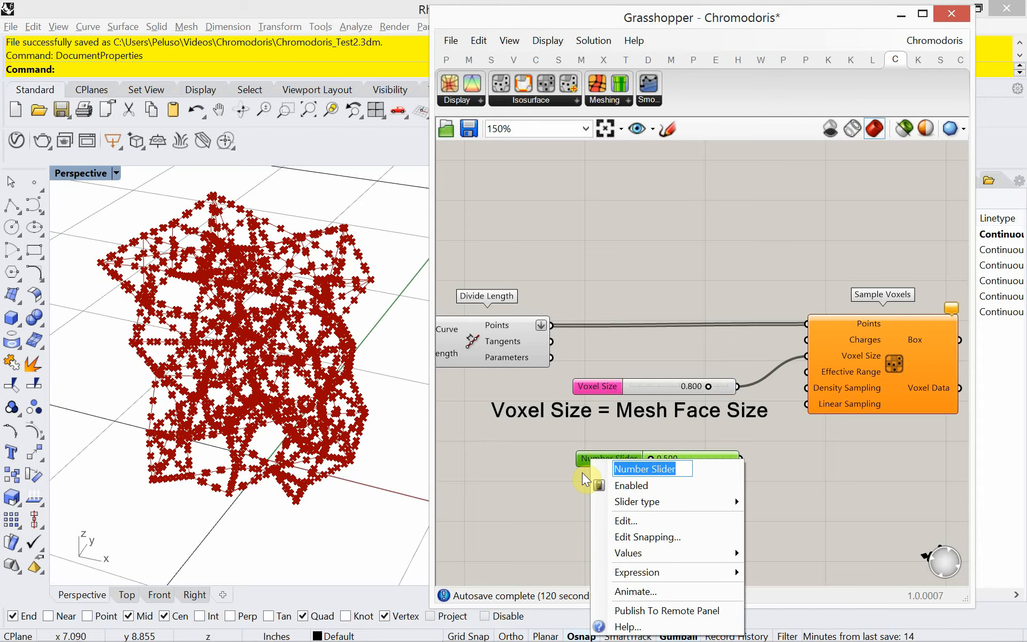
{"action": "type", "text": "Effective"}
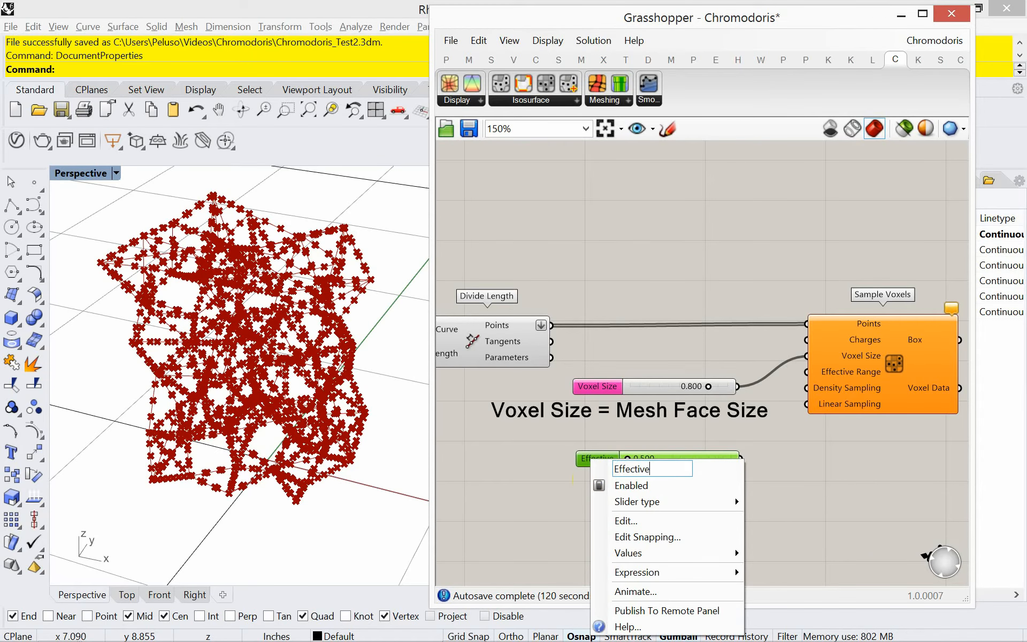
{"action": "type", "text": " Range"}
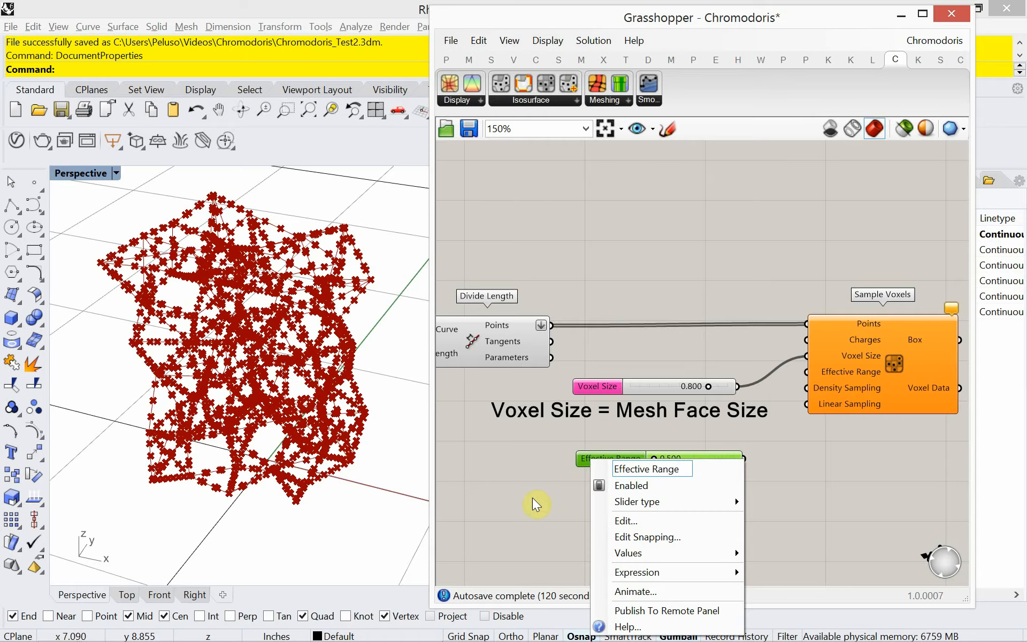
{"action": "left_click", "coordinate": [522, 514]}
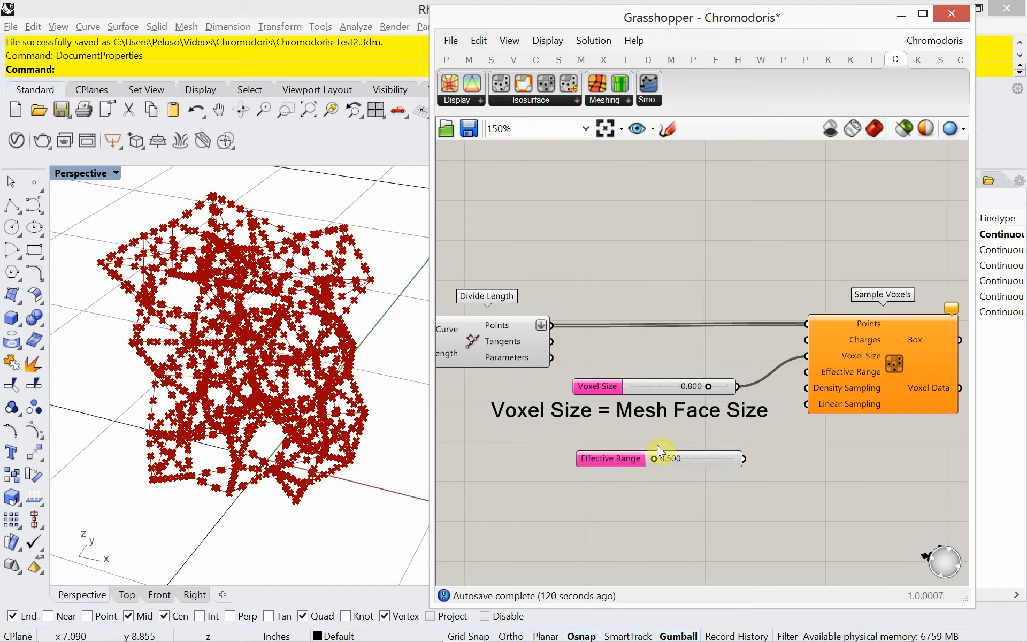
Connect the Effective Range slider to the matching Sample Voxels input, set it to 3.980 and view the whole bounding box.
{"action": "left_click_drag", "start_coordinate": [654, 457], "coordinate": [812, 375]}
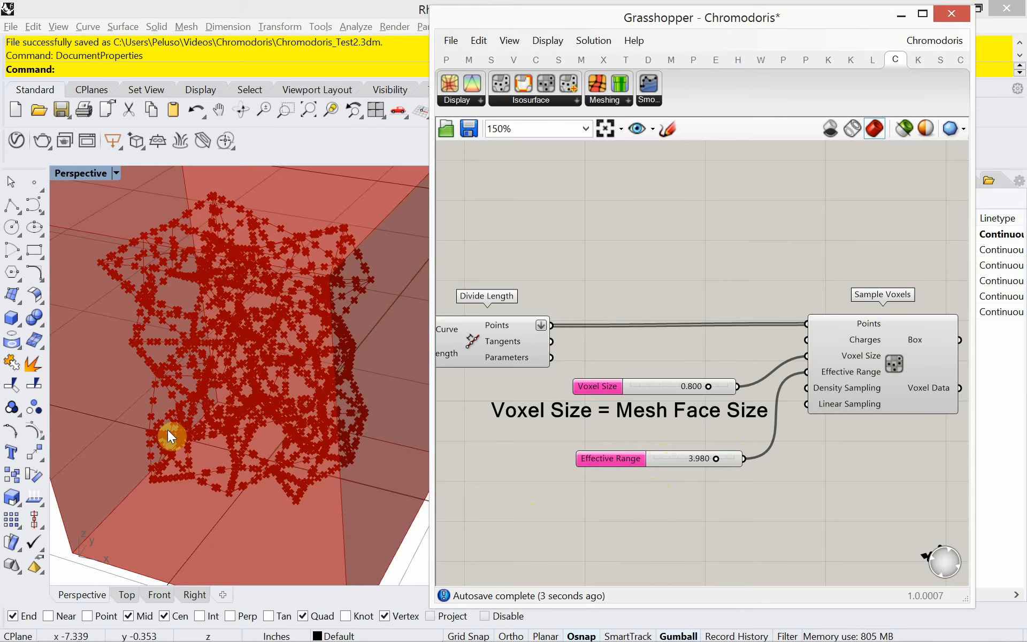
{"action": "right_click_drag", "start_coordinate": [168, 429], "coordinate": [178, 408]}
{"action": "scroll", "coordinate": [192, 407], "scroll_direction": "down", "scroll_amount": 5}
{"action": "scroll", "coordinate": [191, 408], "scroll_direction": "up", "scroll_amount": 2}
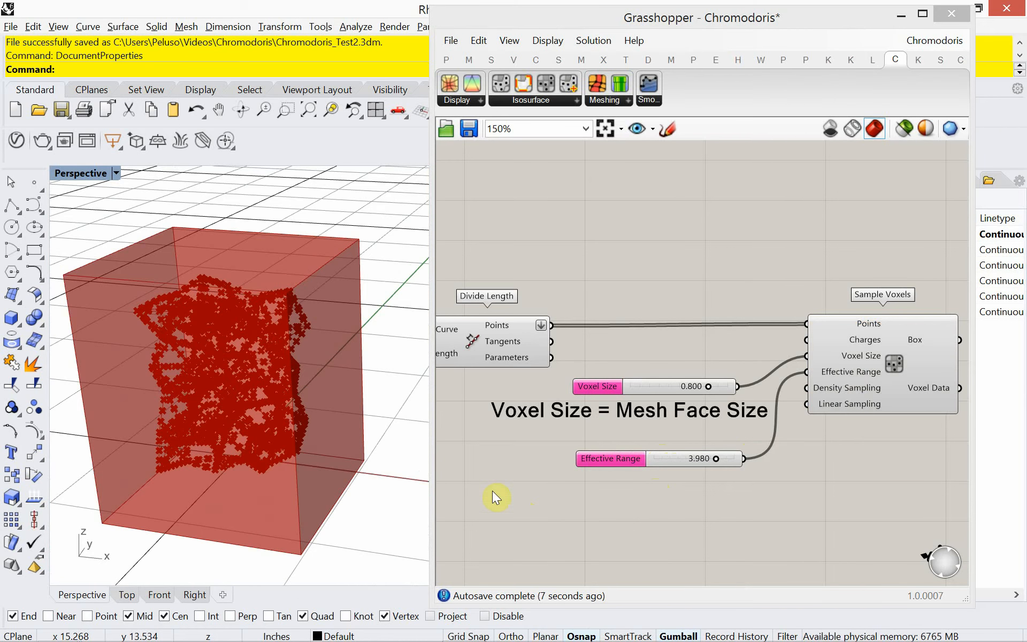
Add a Scribble note to the canvas below the Effective Range slider.
{"action": "double_click", "coordinate": [534, 506]}
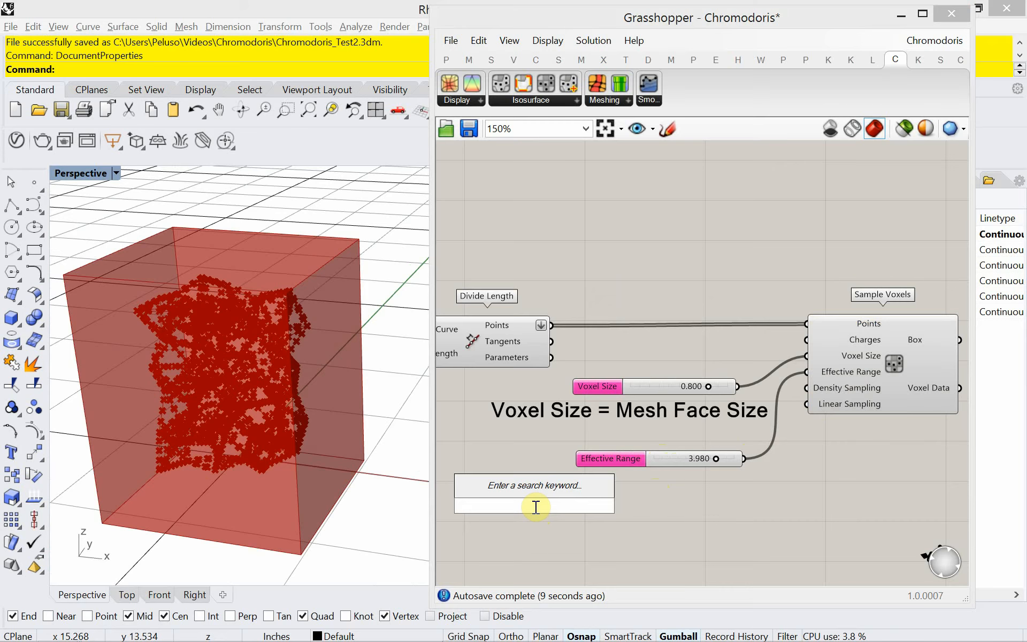
{"action": "type", "text": "scri"}
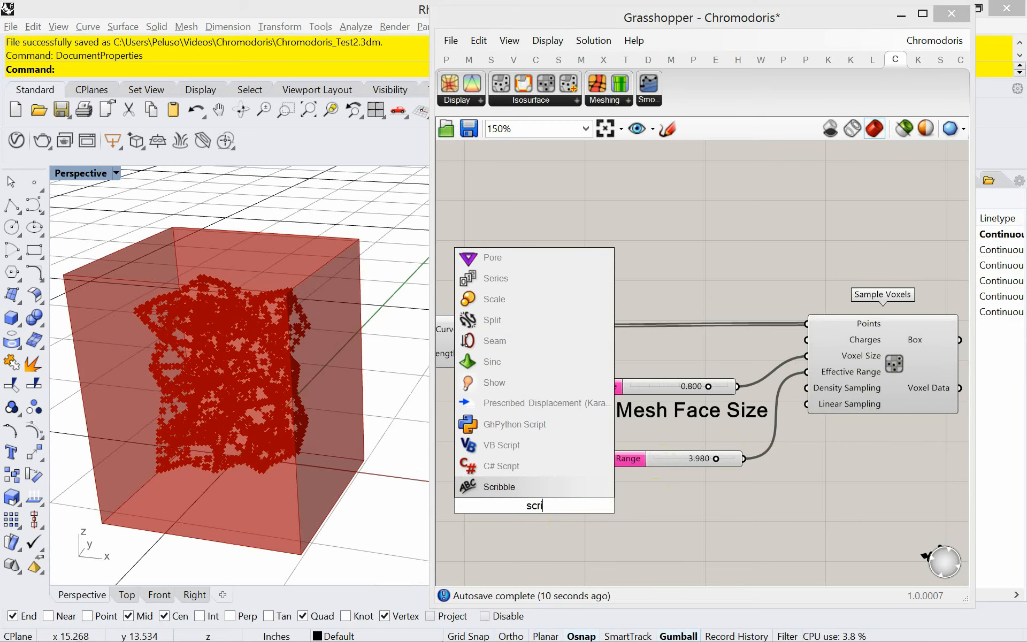
{"action": "left_click", "coordinate": [532, 486]}
{"action": "left_click_drag", "start_coordinate": [557, 505], "coordinate": [586, 496]}
Replace the new note's placeholder text with "Effective Range = how many voxels".
{"action": "double_click", "coordinate": [586, 495]}
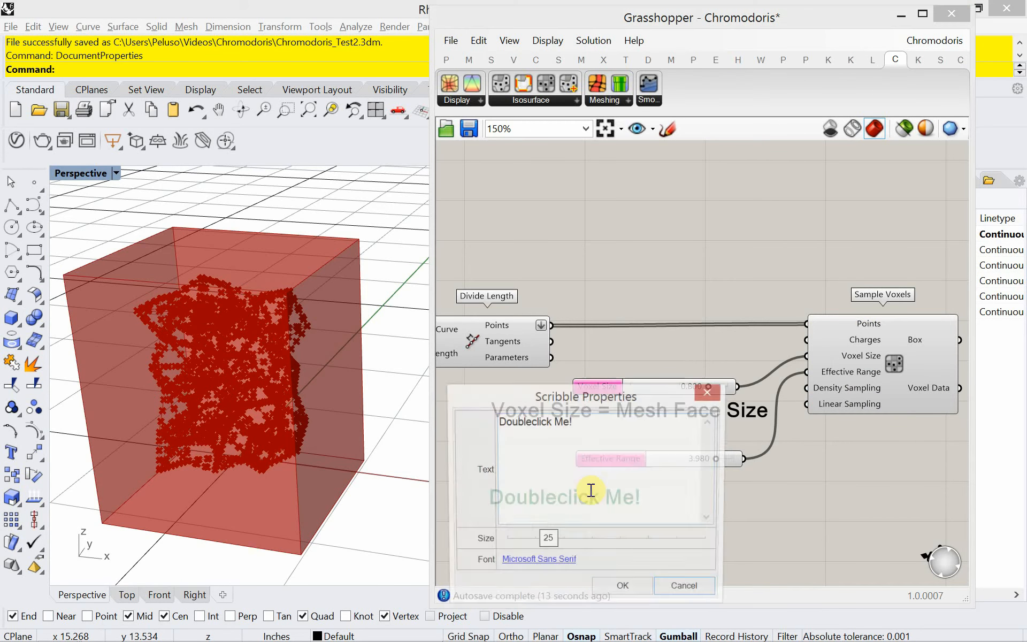
{"action": "type", "text": "E"}
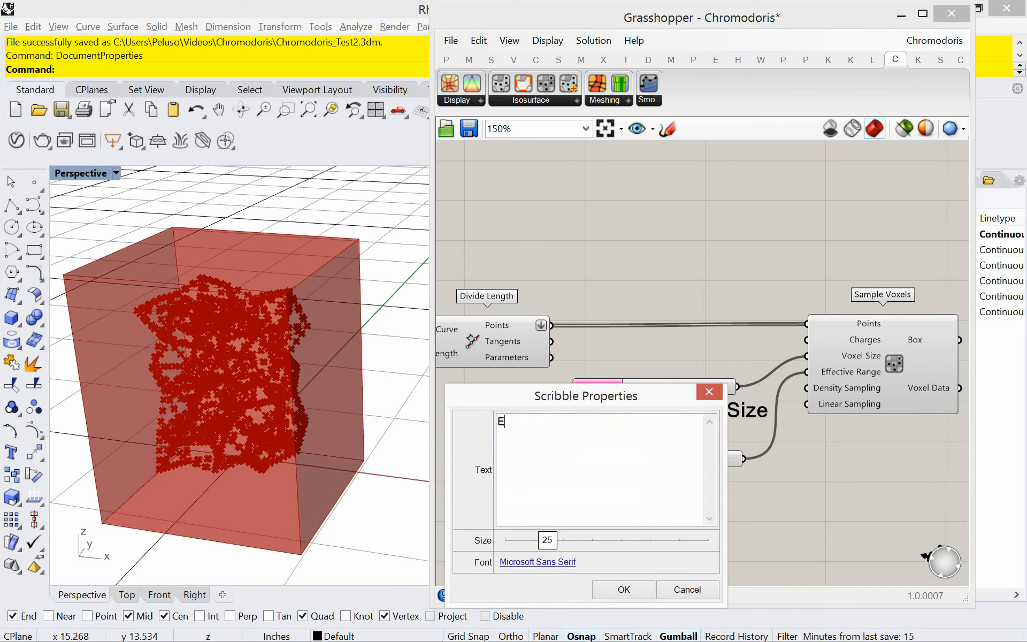
{"action": "type", "text": "ffective Range"}
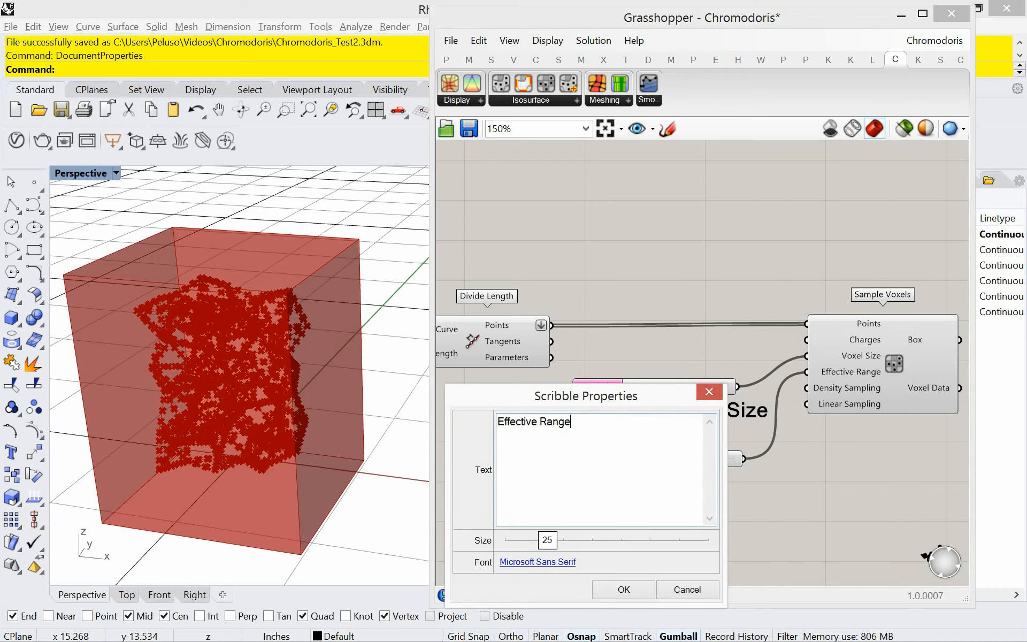
{"action": "type", "text": " ="}
{"action": "type", "text": "how many voxels"}
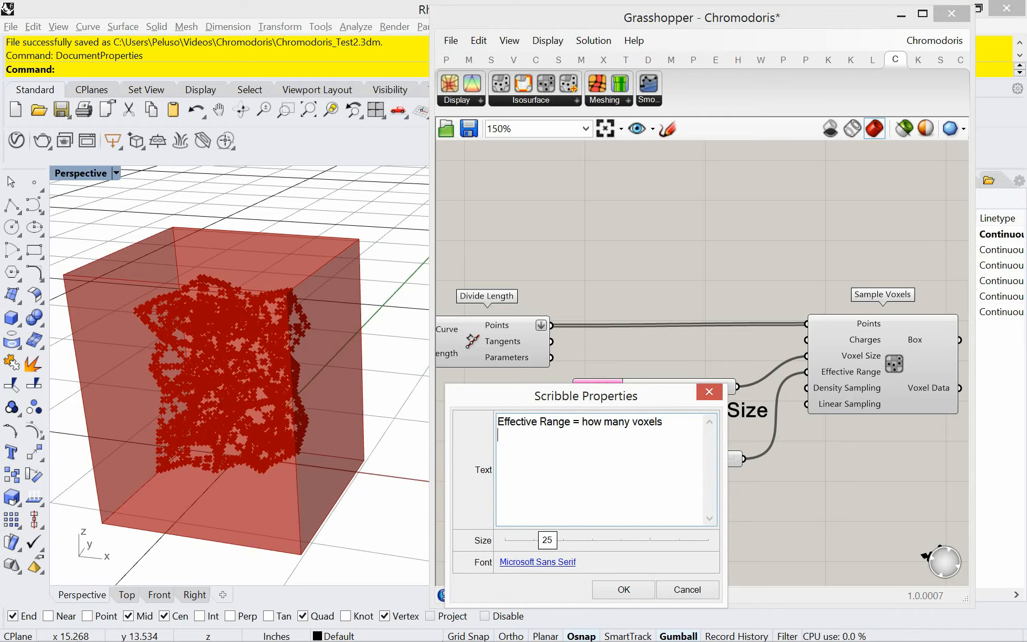
Add a second line "are affected from each point" to the note, accept it, and shift the note slightly closer to the slider.
{"action": "key", "text": "Return"}
{"action": "type", "text": "ae"}
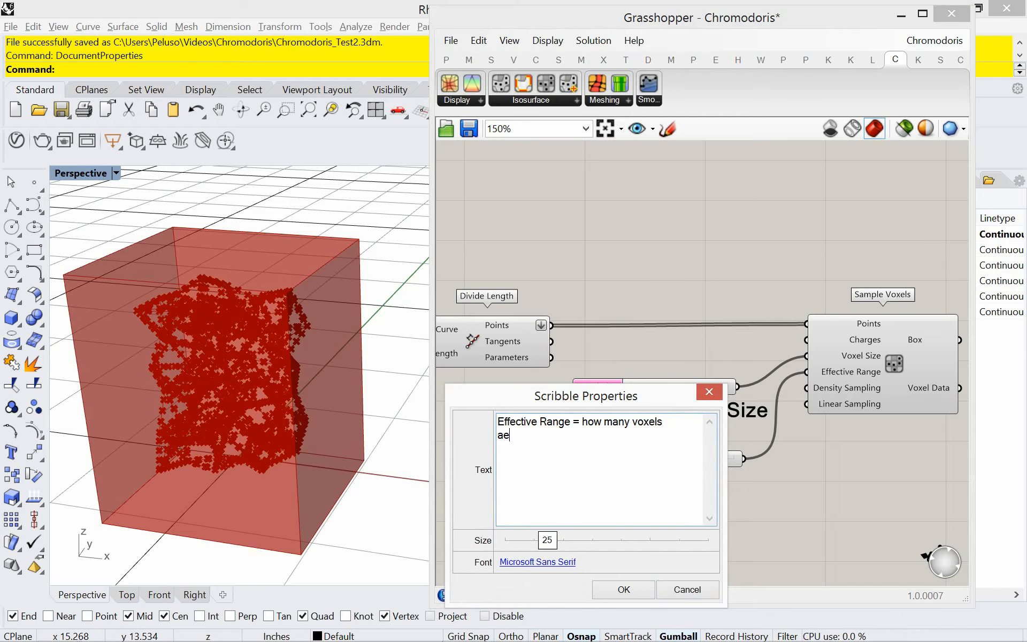
{"action": "key", "text": "BackSpace"}
{"action": "type", "text": "re effe"}
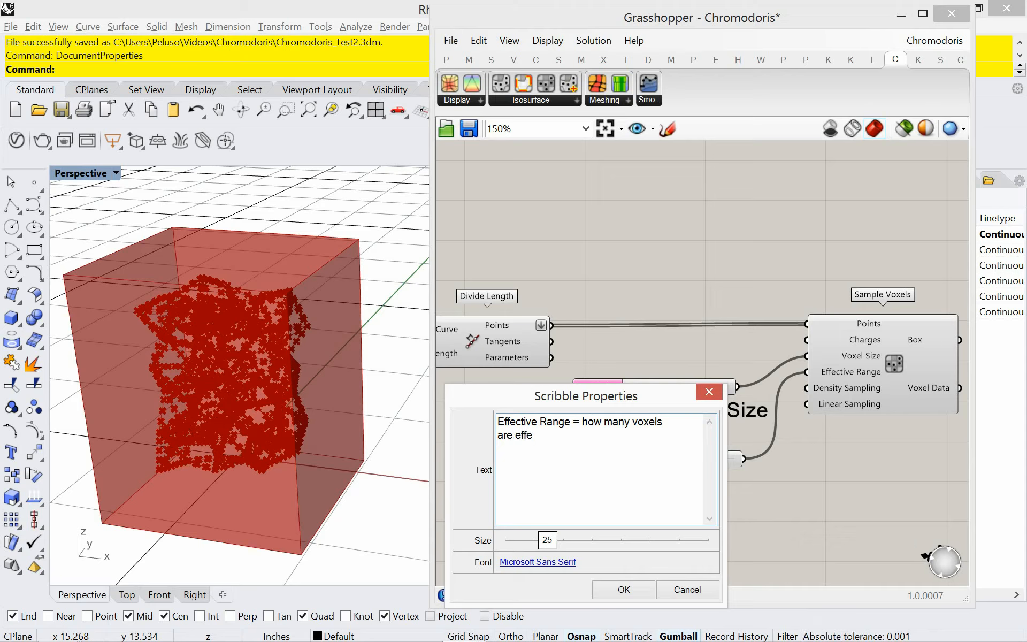
{"action": "key", "text": "BackSpace"}
{"action": "key", "text": "BackSpace"}
{"action": "key", "text": "BackSpace"}
{"action": "key", "text": "BackSpace"}
{"action": "type", "text": "affe"}
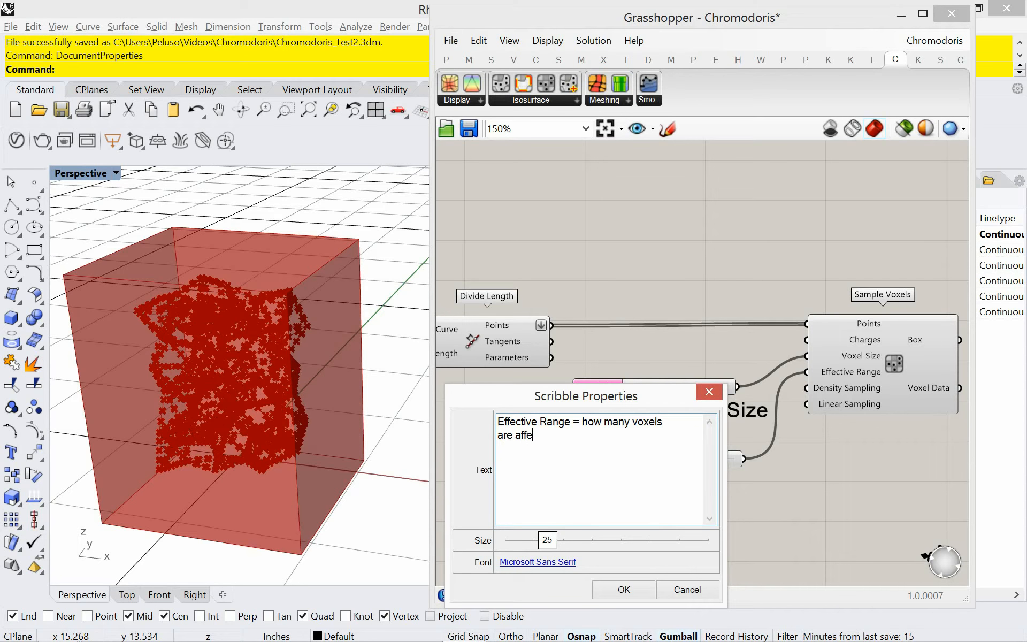
{"action": "type", "text": "cted from each point"}
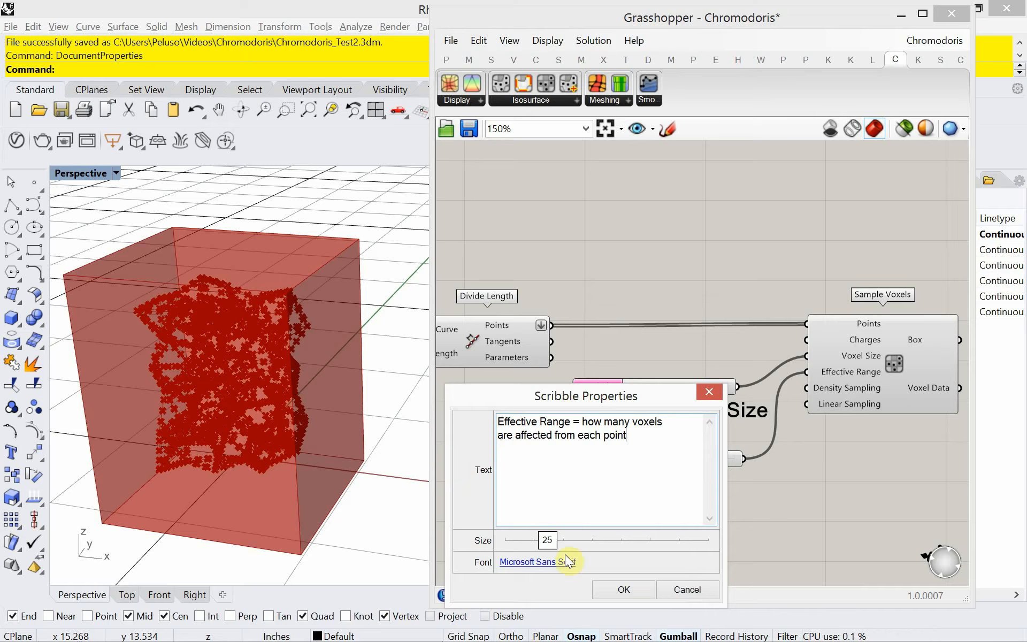
{"action": "left_click", "coordinate": [617, 588]}
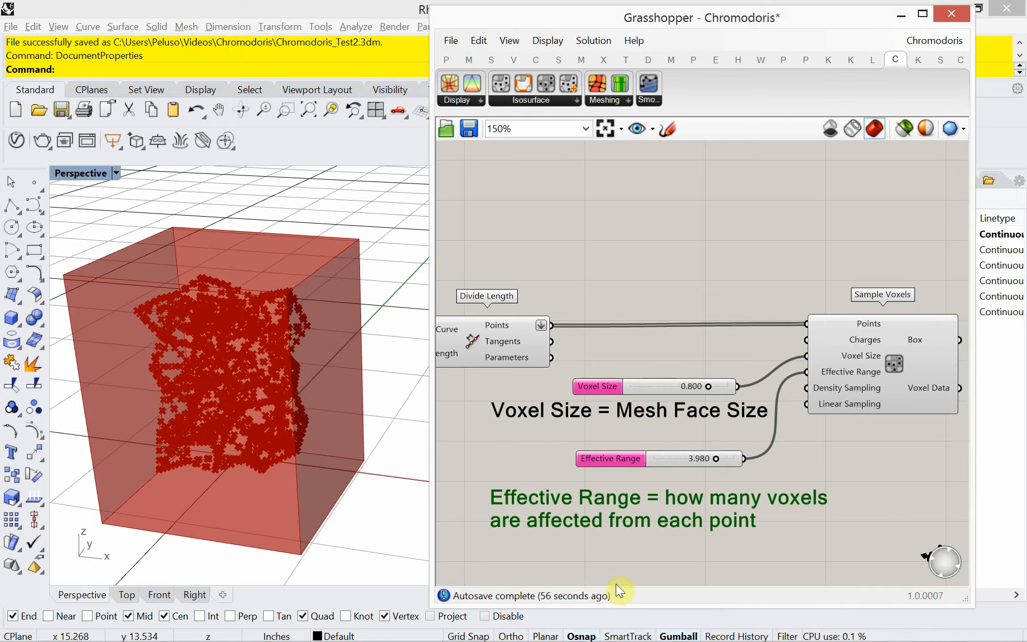
{"action": "left_click", "coordinate": [627, 514]}
{"action": "mouse_move", "coordinate": [625, 498]}
{"action": "left_mouse_down"}
{"action": "mouse_move", "coordinate": [610, 486]}
{"action": "mouse_move", "coordinate": [638, 492]}
{"action": "left_mouse_up"}
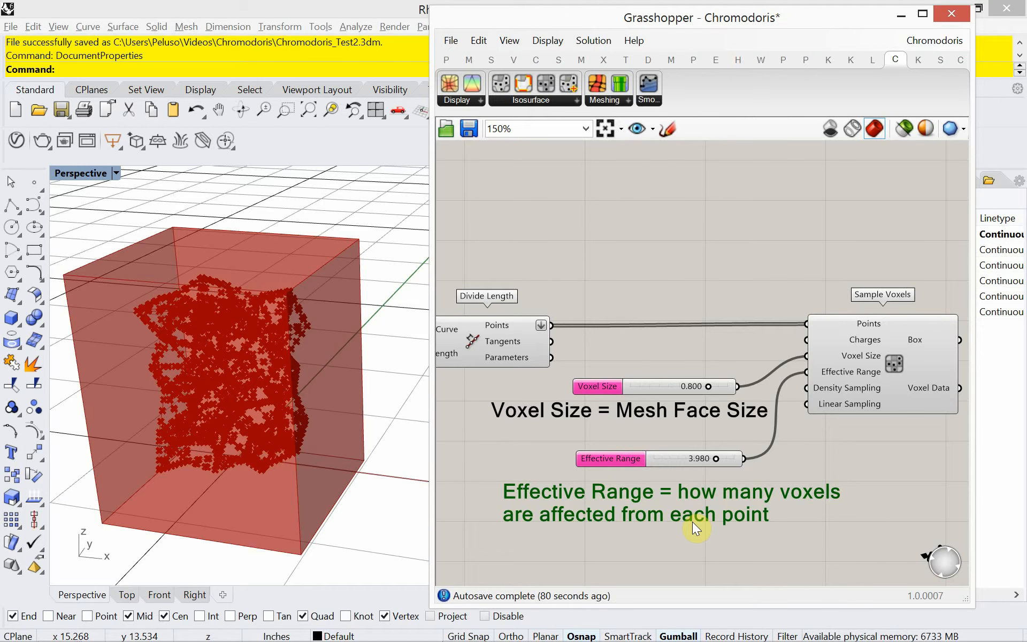
Test smaller Effective Range and Voxel Size values, restore Voxel Size to 0.8 and set Effective Range to 2.300.
{"action": "left_click_drag", "start_coordinate": [711, 462], "coordinate": [679, 461]}
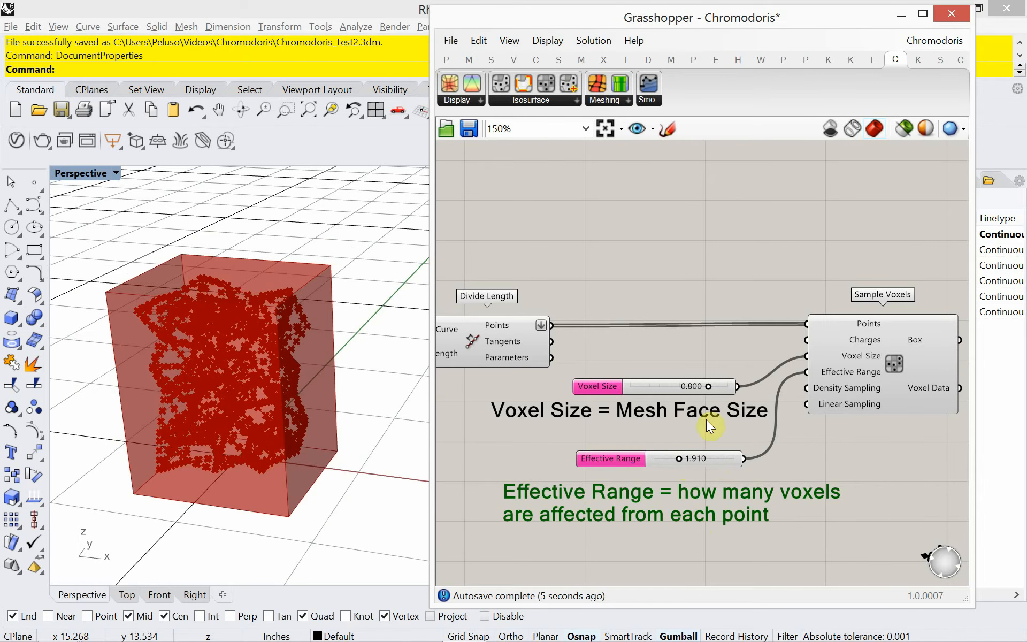
{"action": "left_click_drag", "start_coordinate": [705, 386], "coordinate": [680, 389]}
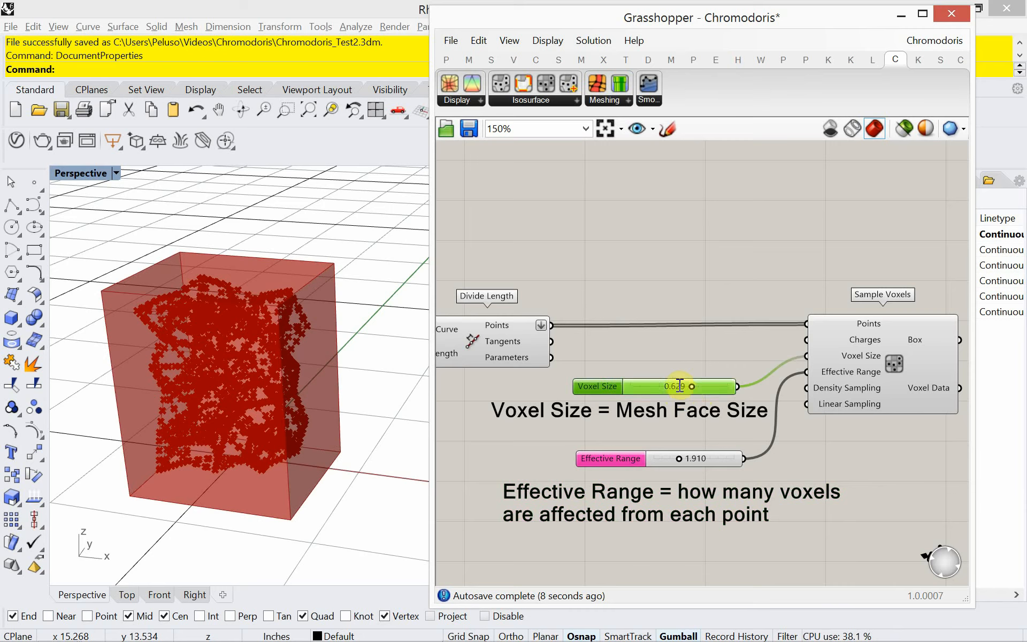
{"action": "double_click", "coordinate": [679, 388]}
{"action": "type", "text": ".8"}
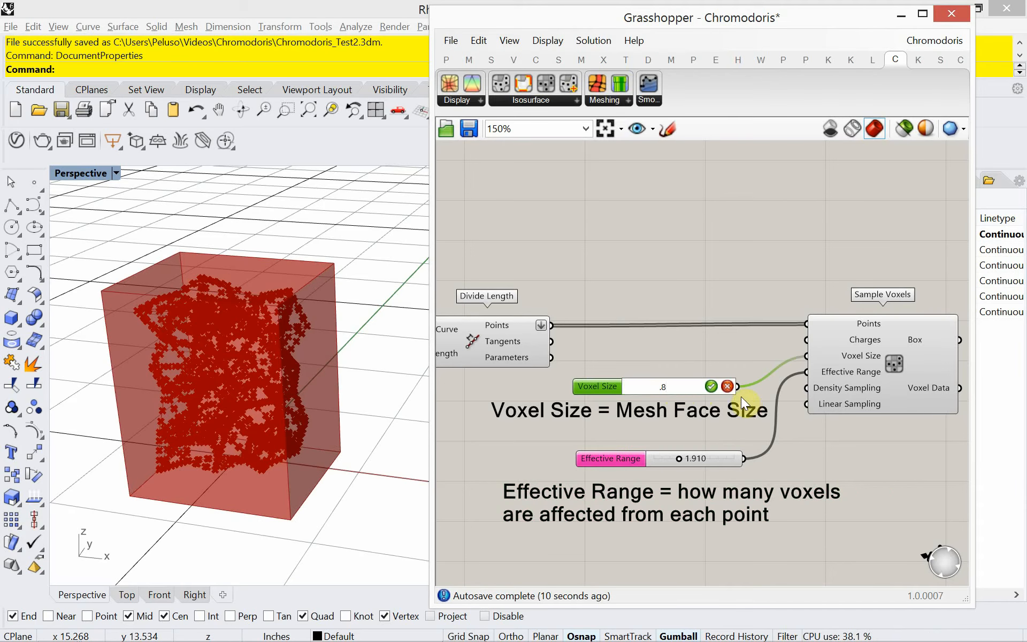
{"action": "left_click", "coordinate": [711, 386]}
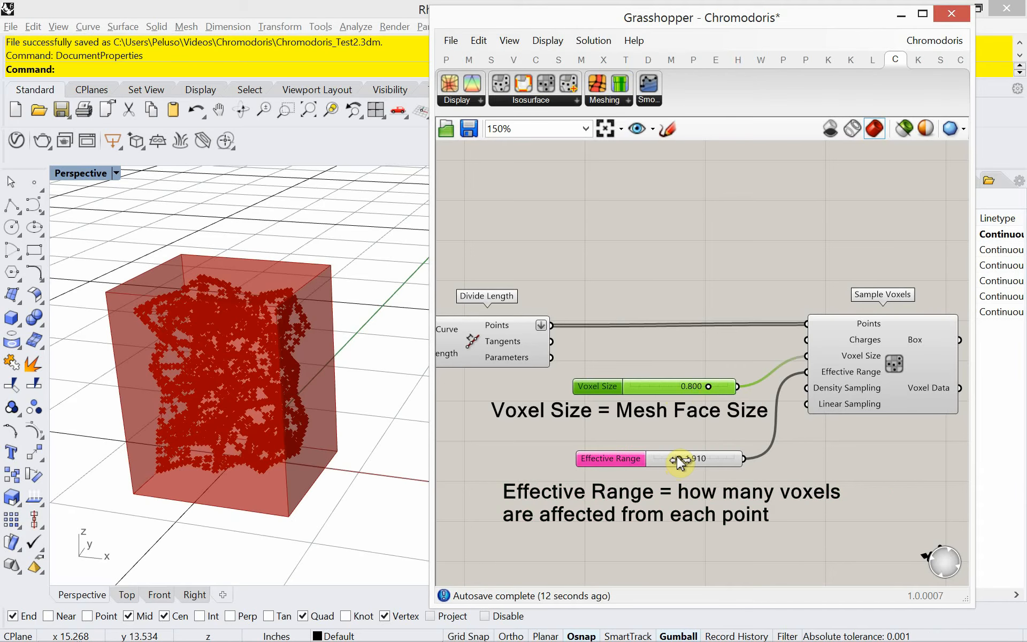
{"action": "mouse_move", "coordinate": [680, 461]}
{"action": "left_mouse_down"}
{"action": "mouse_move", "coordinate": [752, 476]}
{"action": "mouse_move", "coordinate": [725, 459]}
{"action": "mouse_move", "coordinate": [687, 460]}
{"action": "left_mouse_up"}
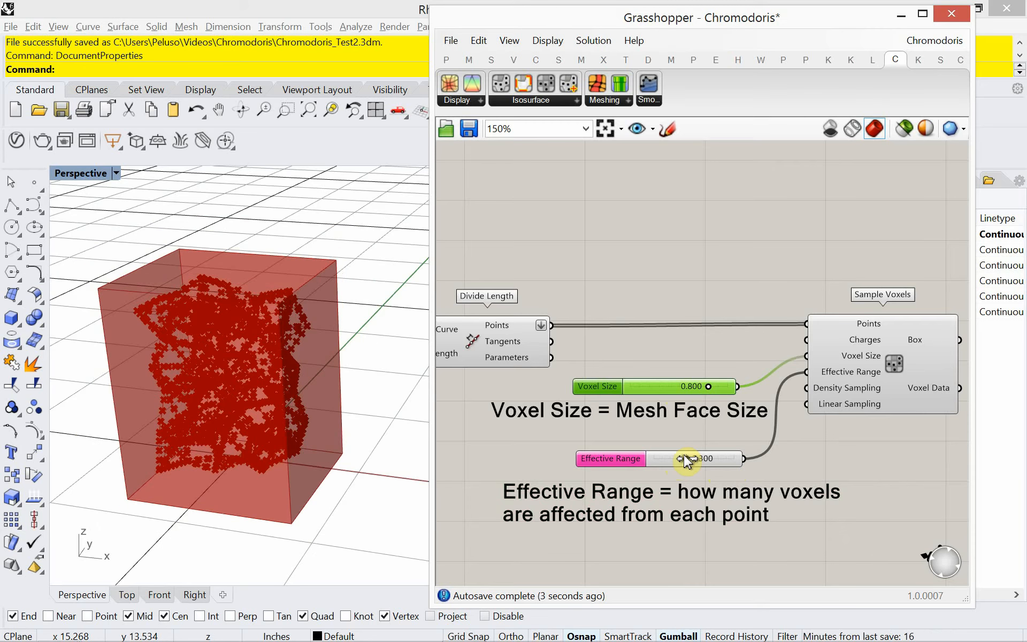
Add a Chromodoris Build IsoSurface component beyond the Sample Voxels outputs, spaced a little away from it.
{"action": "right_click_drag", "start_coordinate": [795, 442], "coordinate": [639, 391]}
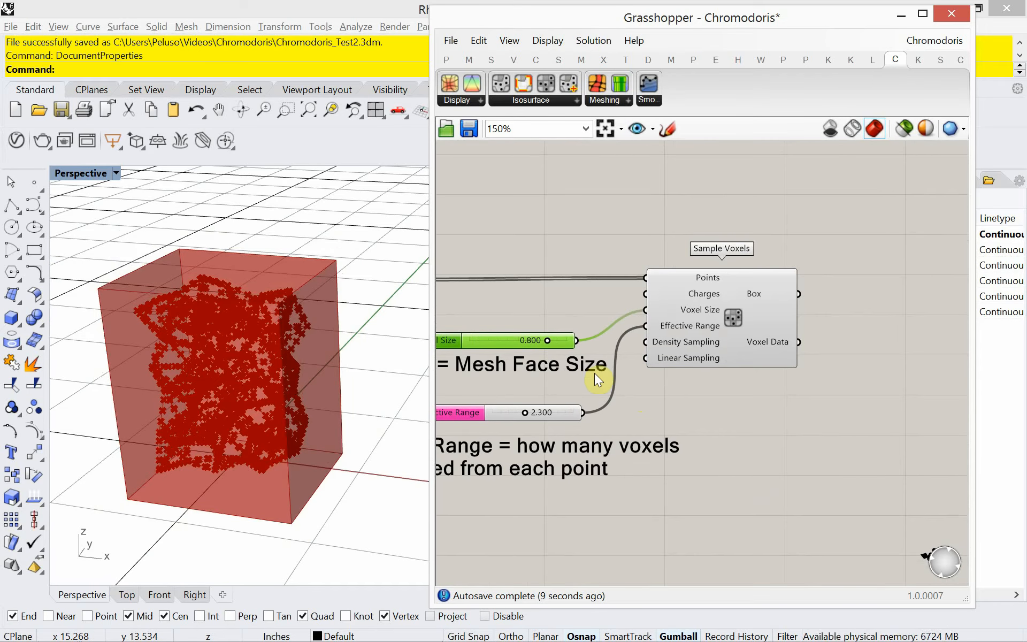
{"action": "right_click_drag", "start_coordinate": [726, 400], "coordinate": [704, 406]}
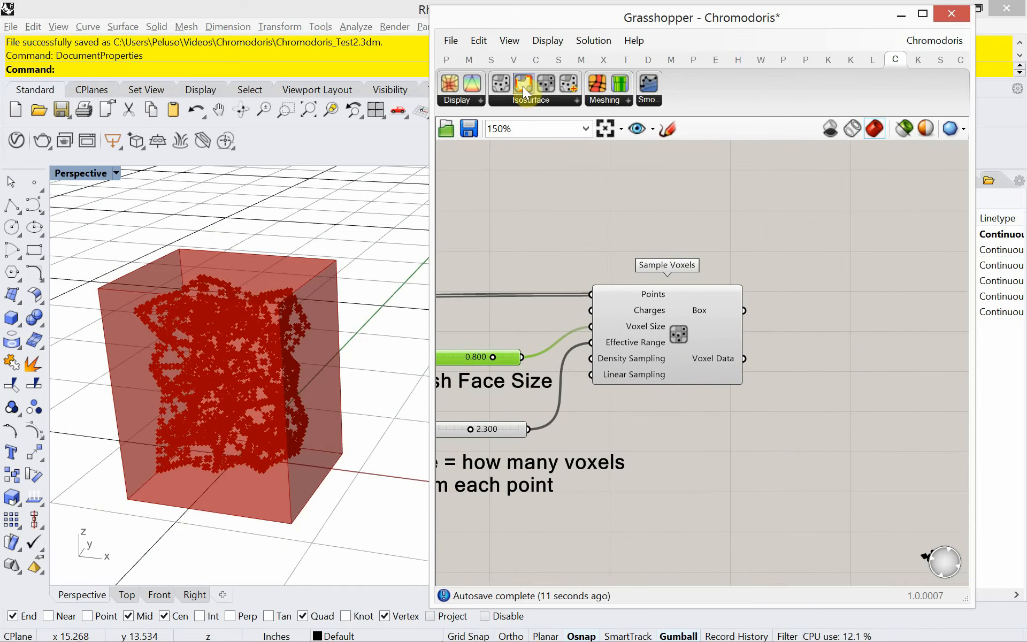
{"action": "left_click", "coordinate": [525, 101]}
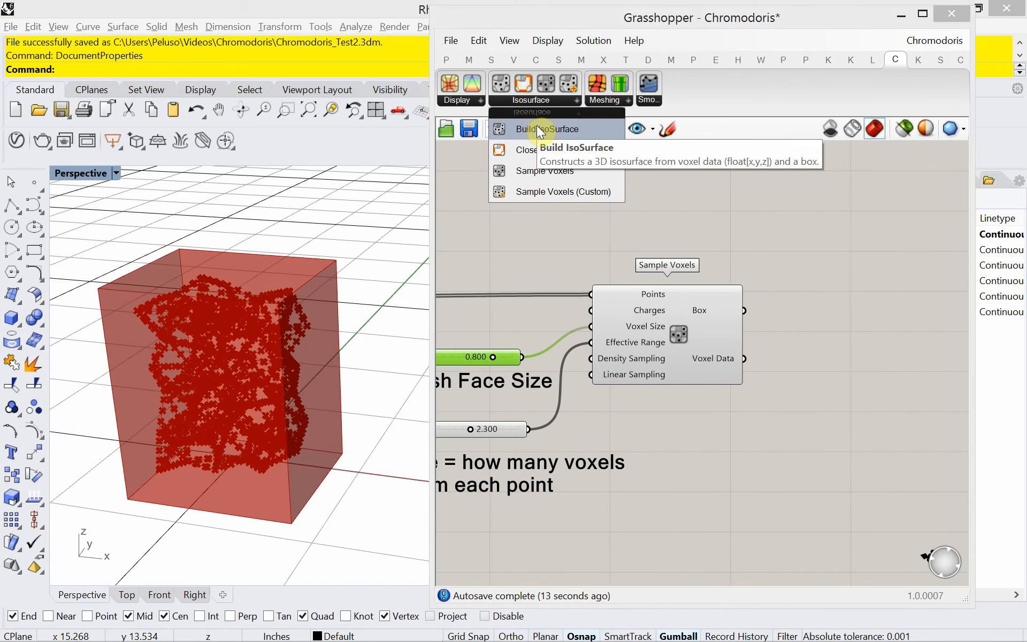
{"action": "left_click_drag", "start_coordinate": [537, 125], "coordinate": [855, 340]}
{"action": "left_click", "coordinate": [855, 336]}
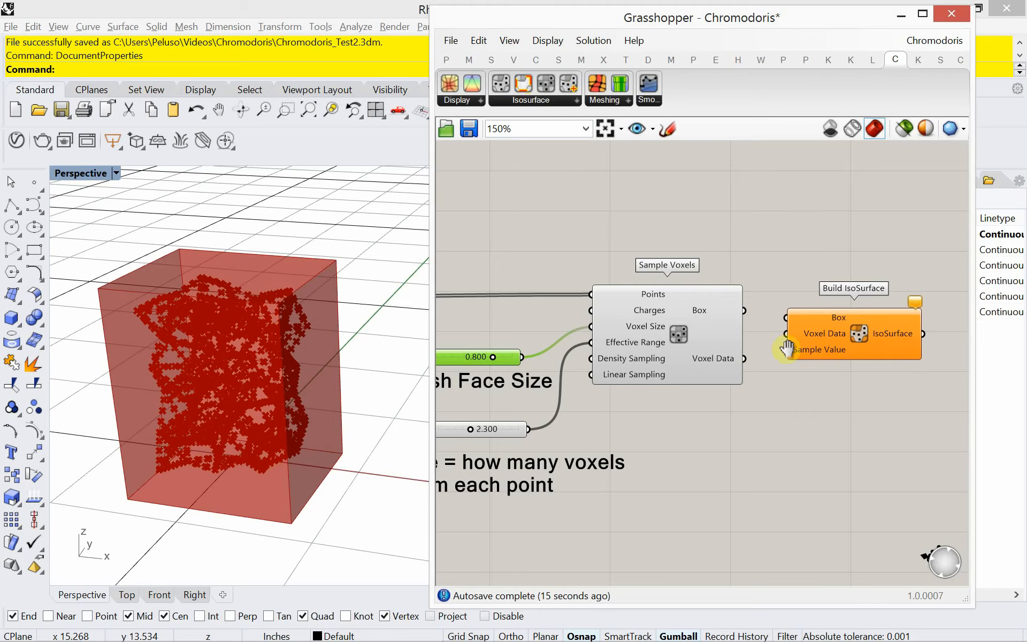
{"action": "right_click_drag", "start_coordinate": [784, 346], "coordinate": [676, 320]}
{"action": "left_click_drag", "start_coordinate": [711, 323], "coordinate": [739, 325]}
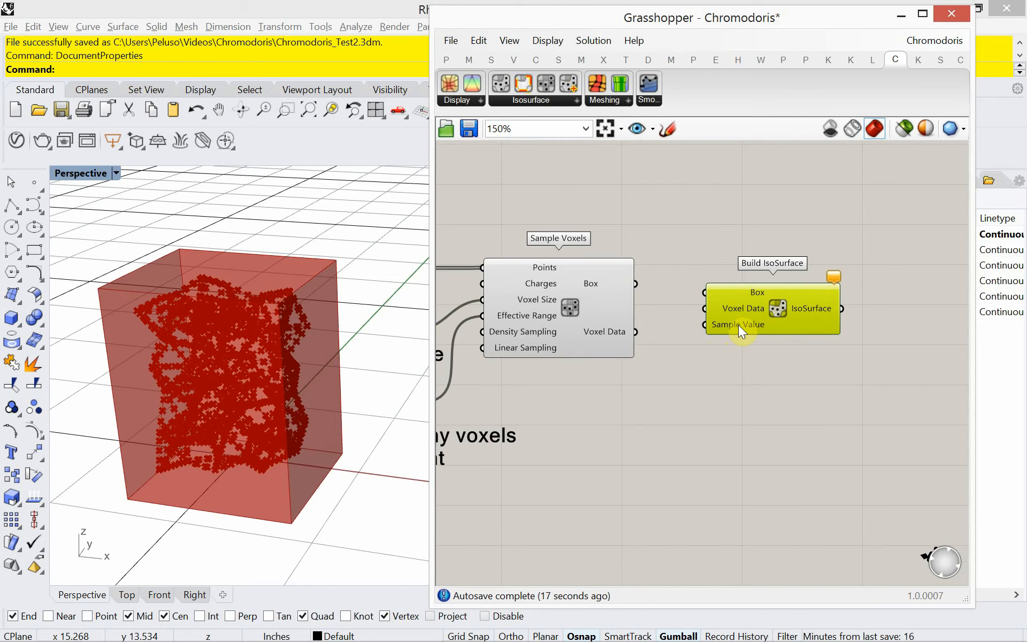
Connect the Box and Voxel Data outputs of Sample Voxels to the matching Build IsoSurface inputs and nudge the component farther away.
{"action": "left_click_drag", "start_coordinate": [635, 284], "coordinate": [702, 296]}
{"action": "left_click_drag", "start_coordinate": [635, 332], "coordinate": [704, 310]}
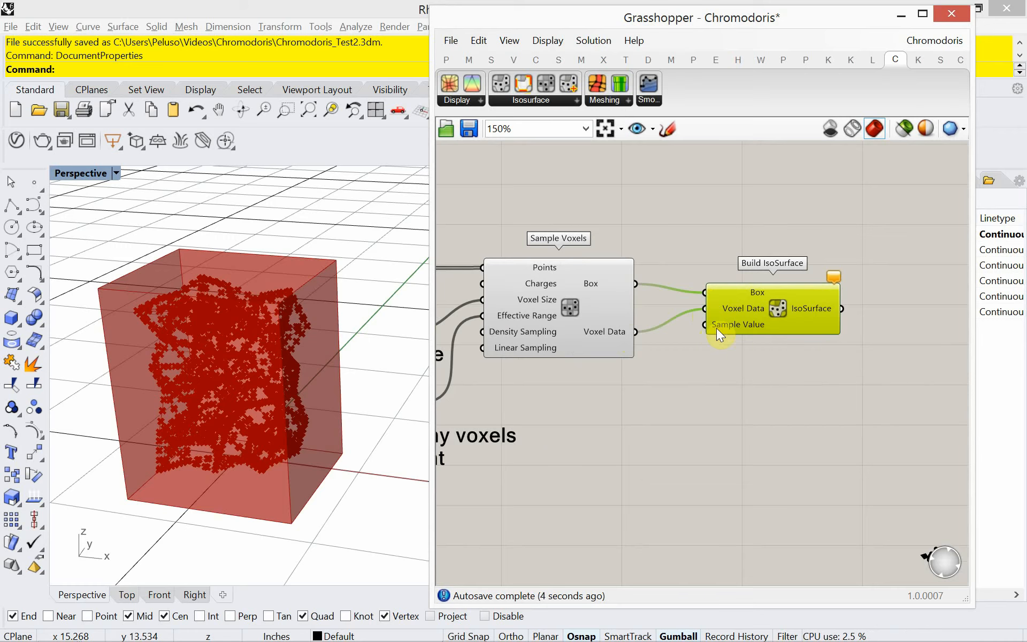
{"action": "left_click_drag", "start_coordinate": [729, 321], "coordinate": [736, 320]}
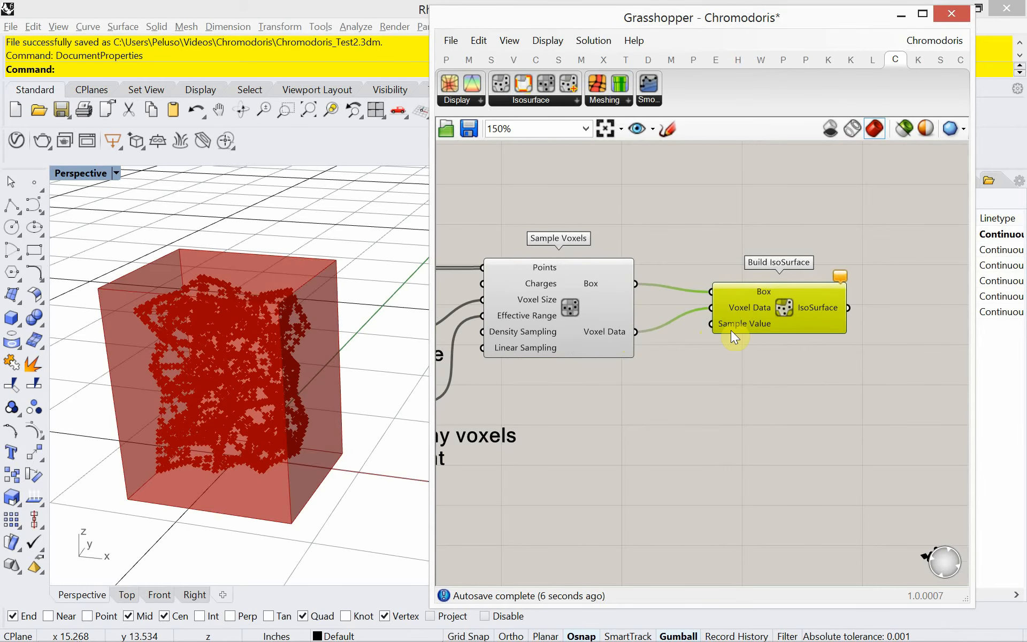
Switch to the browser's isosurface search results and highlight the Scientific Volume Imaging definition of an isosurface.
{"action": "key", "text": "alt+Tab"}
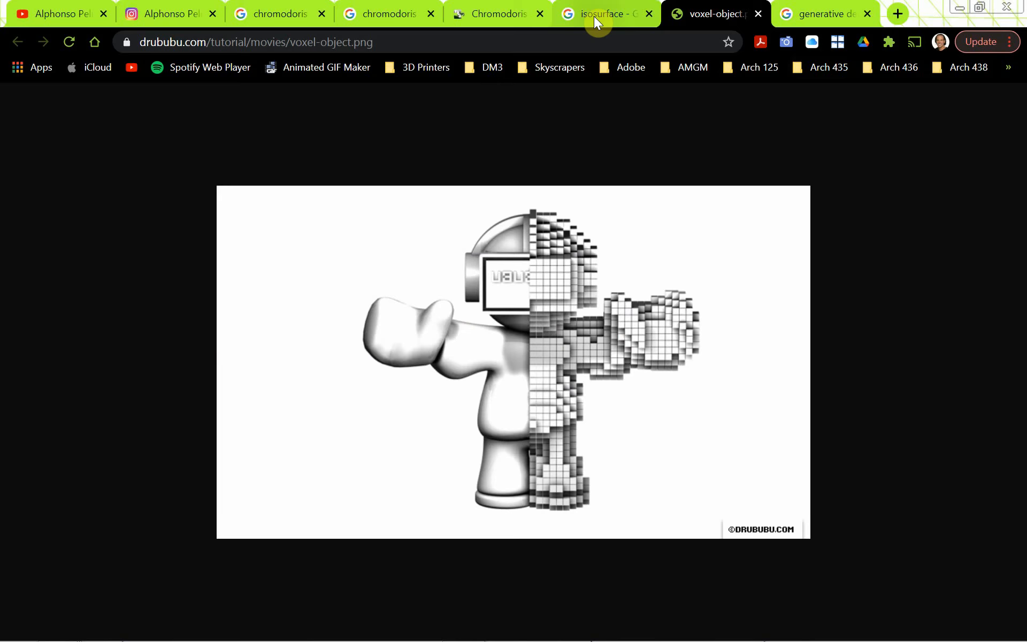
{"action": "left_click", "coordinate": [593, 16]}
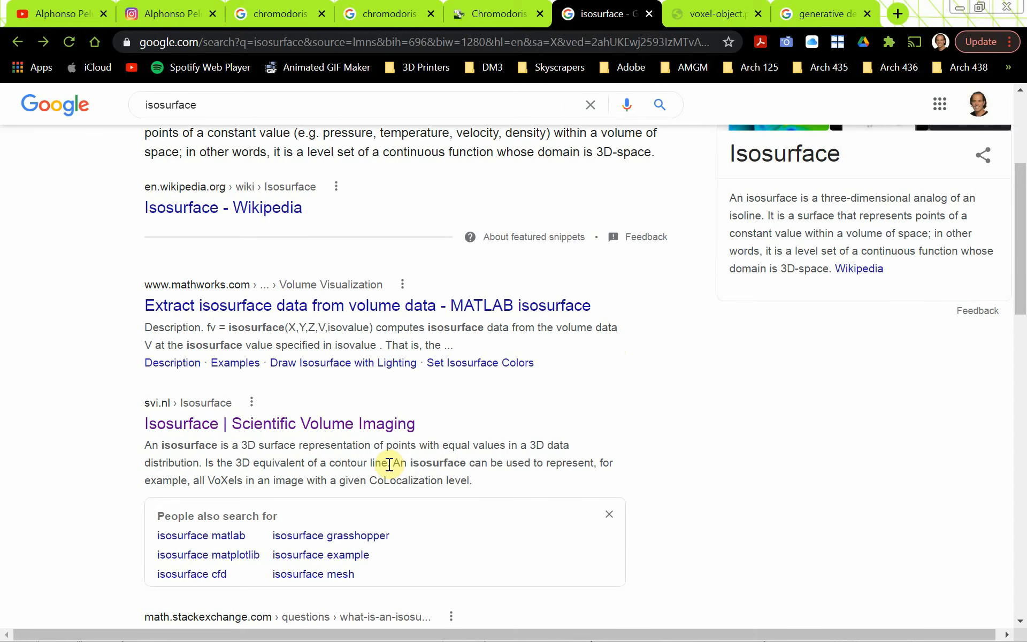
{"action": "left_click_drag", "start_coordinate": [388, 463], "coordinate": [132, 454]}
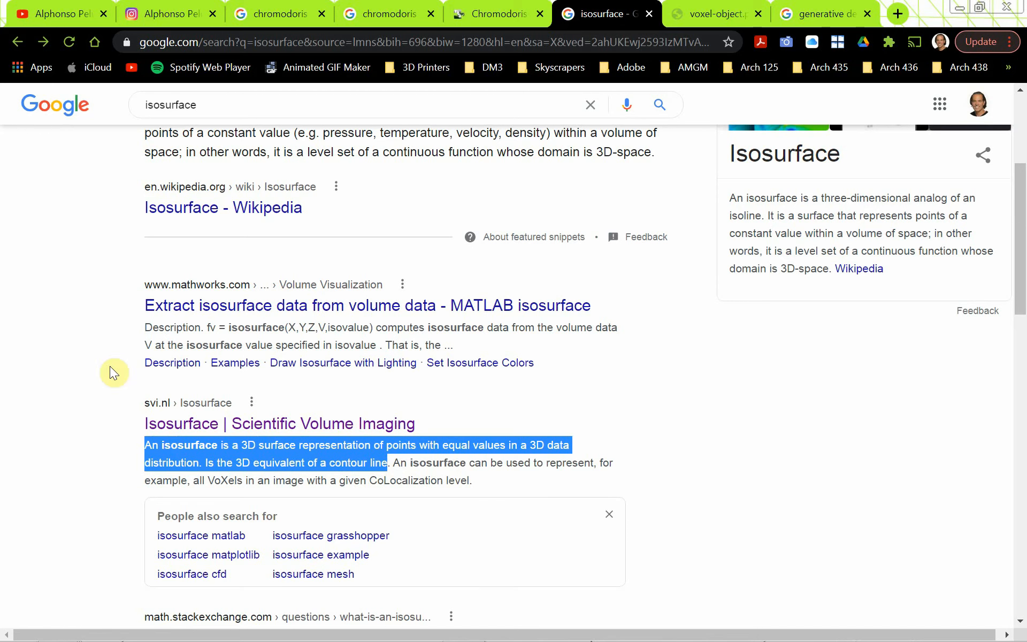
Open the isosurface image results in a new tab and preview the MathWorks "Isocaps Add Context to Visualizations" image.
{"action": "scroll", "coordinate": [172, 328], "scroll_direction": "up", "scroll_amount": 3}
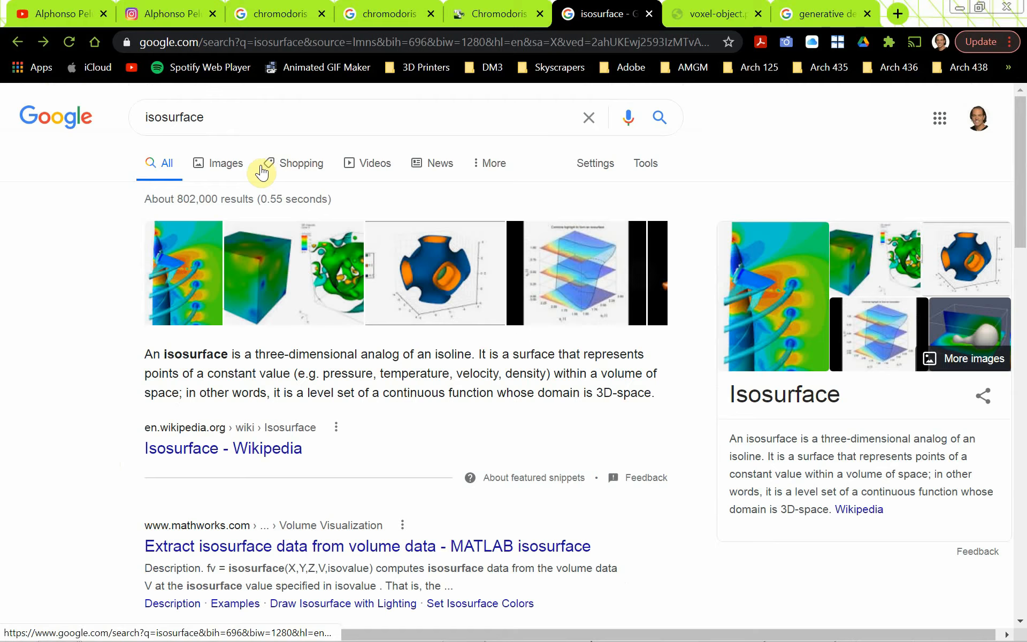
{"action": "right_click", "coordinate": [231, 169]}
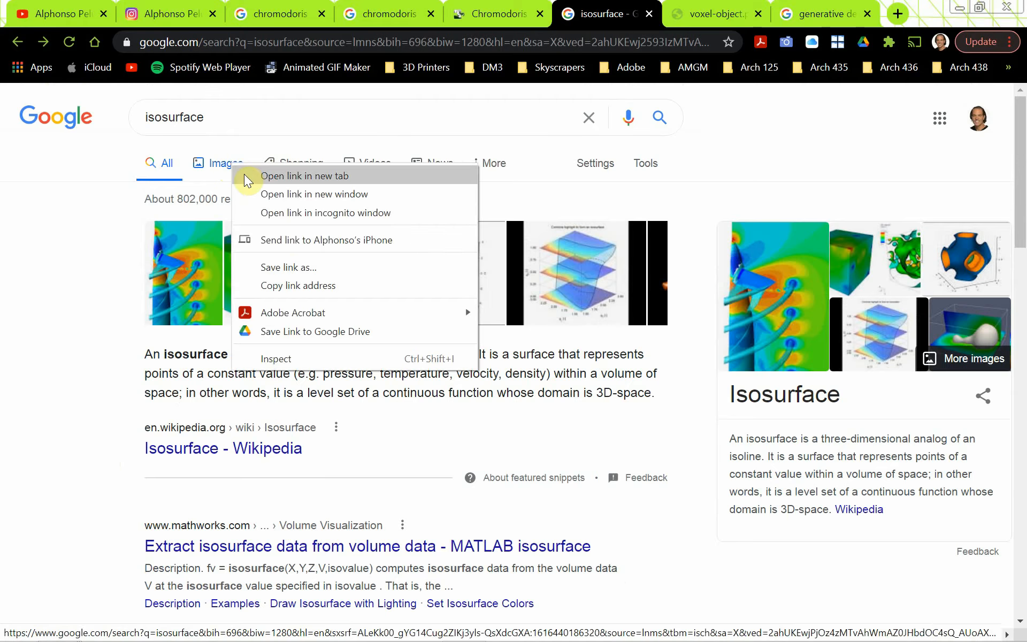
{"action": "left_click", "coordinate": [247, 175]}
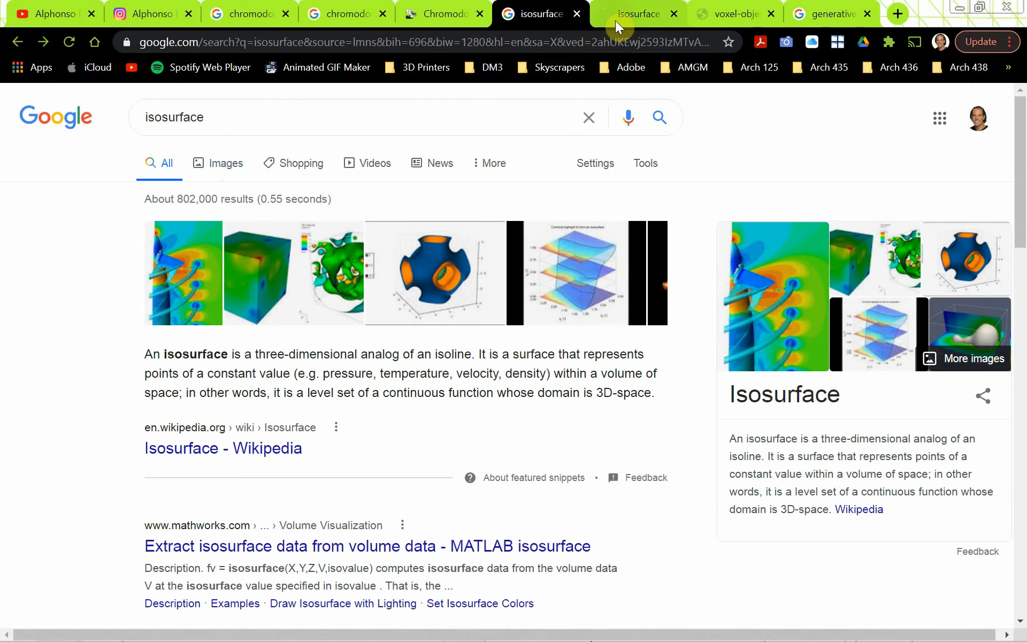
{"action": "left_click", "coordinate": [615, 20]}
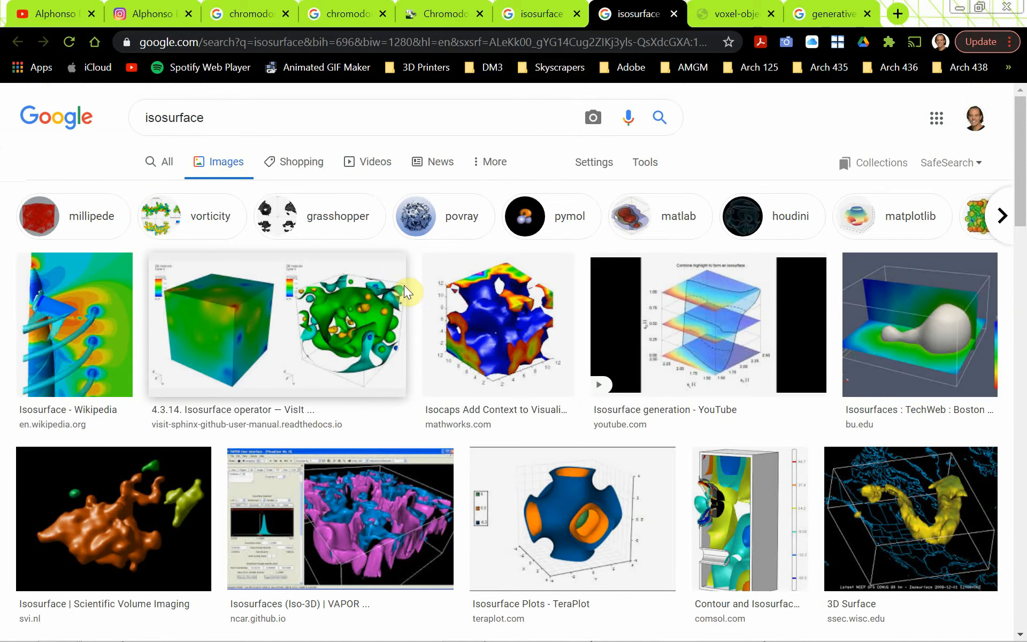
{"action": "left_click", "coordinate": [508, 323]}
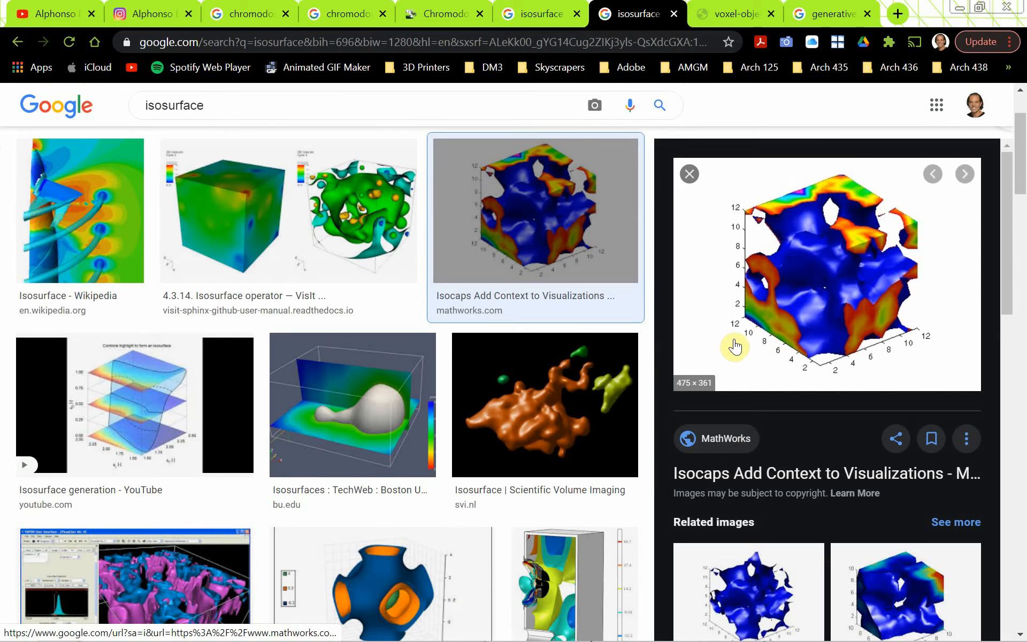
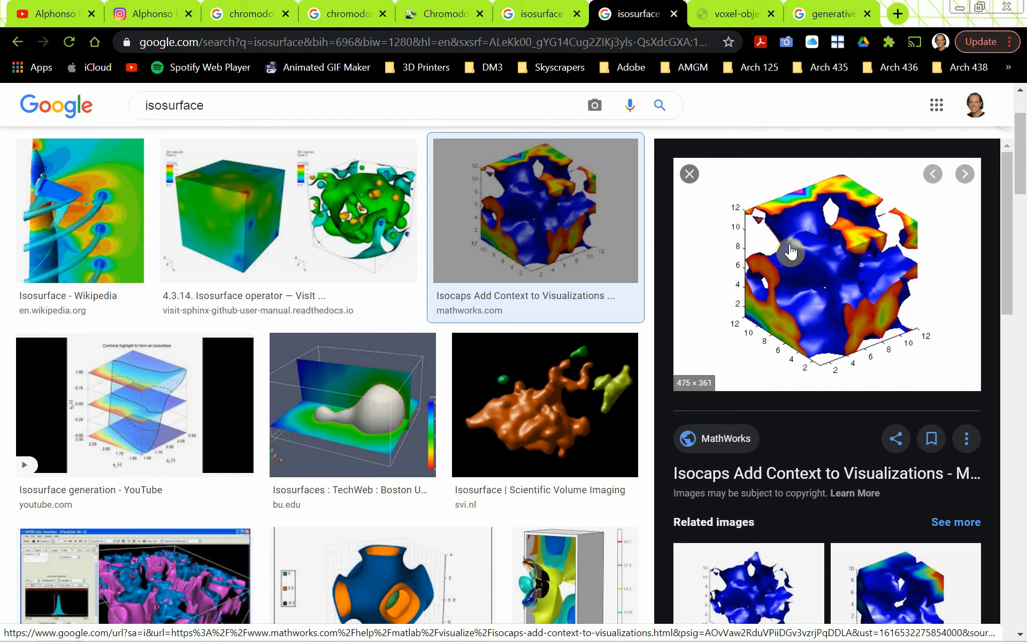
Switch back to Grasshopper and move the Build IsoSurface component farther away from Sample Voxels.
{"action": "key", "text": "alt+Tab"}
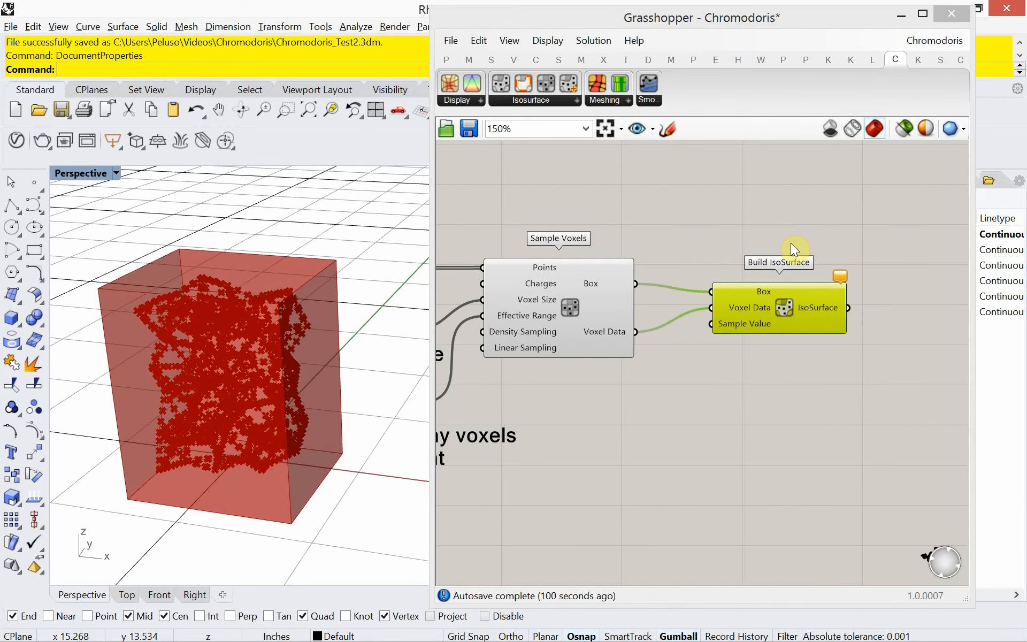
{"action": "left_click_drag", "start_coordinate": [777, 316], "coordinate": [831, 318]}
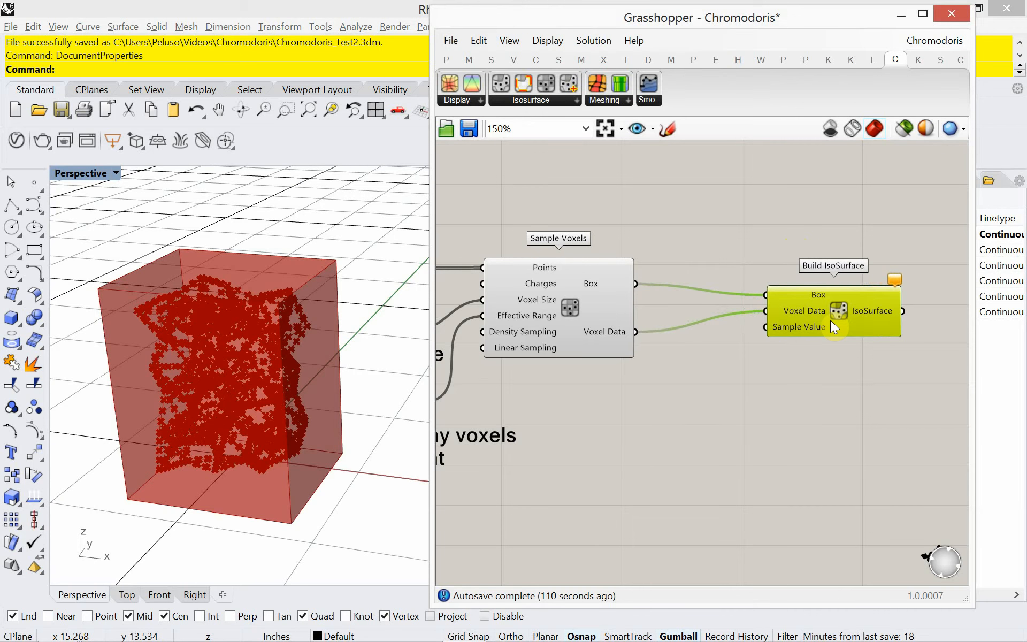
{"action": "left_click", "coordinate": [684, 380]}
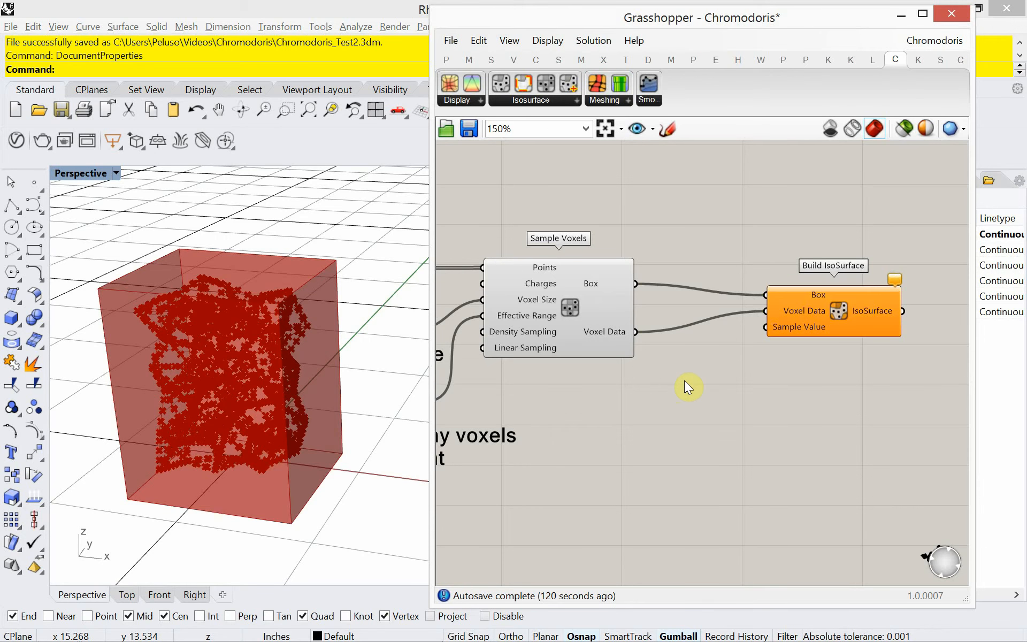
Add a Scribble note to the canvas below the wires between Sample Voxels and Build IsoSurface.
{"action": "double_click", "coordinate": [684, 380]}
{"action": "type", "text": "scr"}
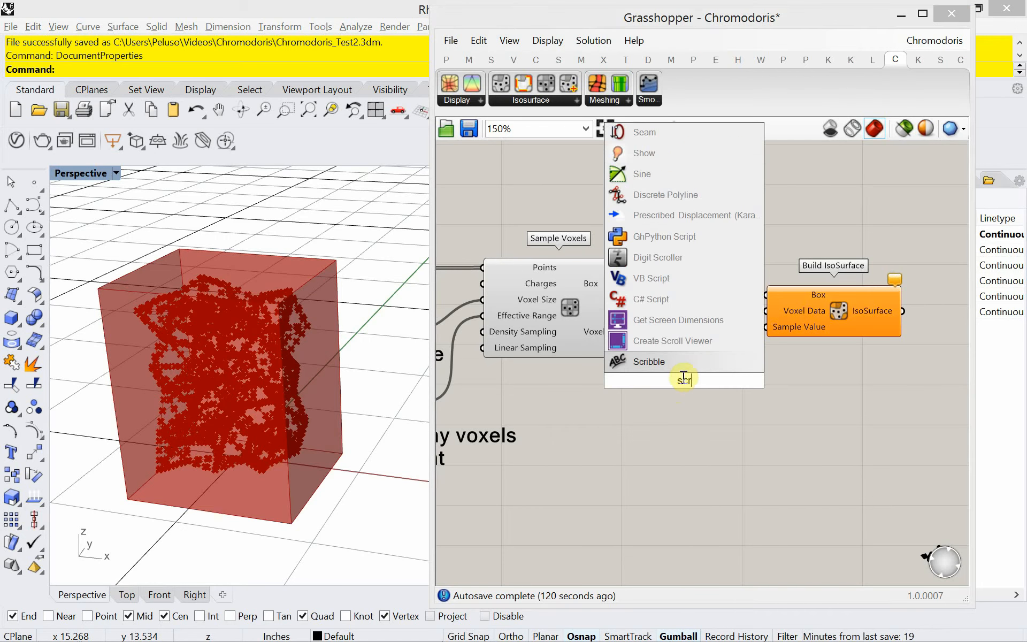
{"action": "left_click", "coordinate": [680, 369]}
{"action": "left_click_drag", "start_coordinate": [679, 376], "coordinate": [698, 376]}
Set the new note's text to "Inversely changes the thickness of the mesh until it breaks open", with "Lower values = Thicker Mesh" on the last line.
{"action": "double_click", "coordinate": [699, 376]}
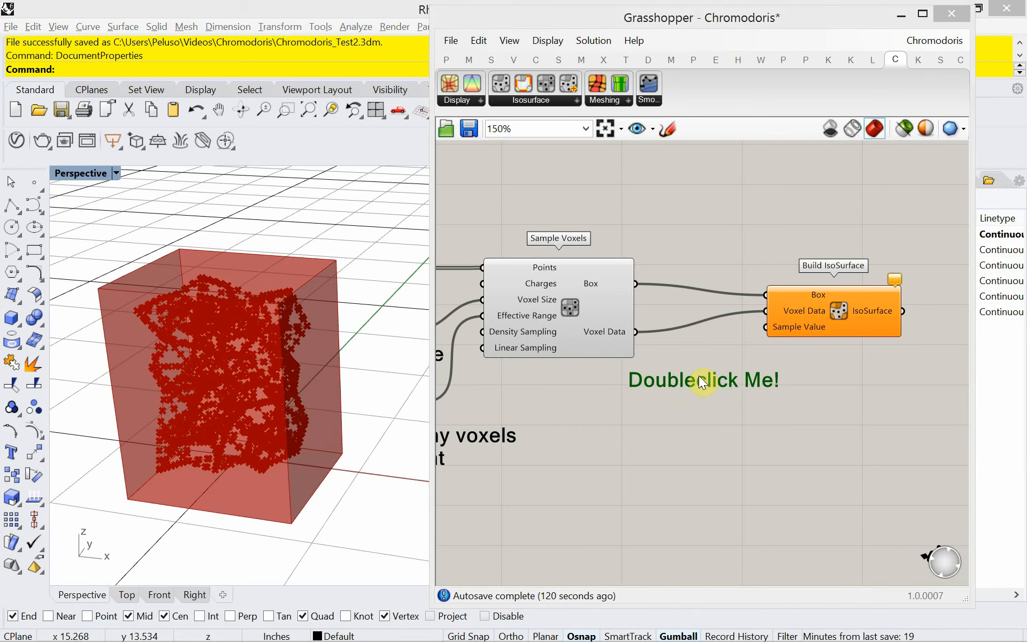
{"action": "left_click_drag", "start_coordinate": [711, 321], "coordinate": [587, 284]}
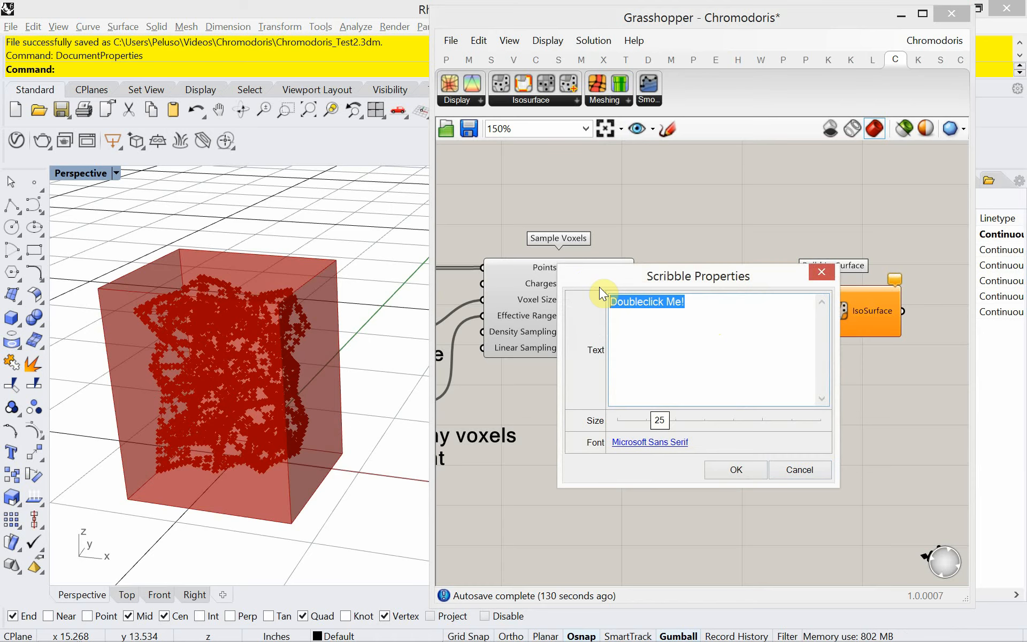
{"action": "type", "text": "Invers"}
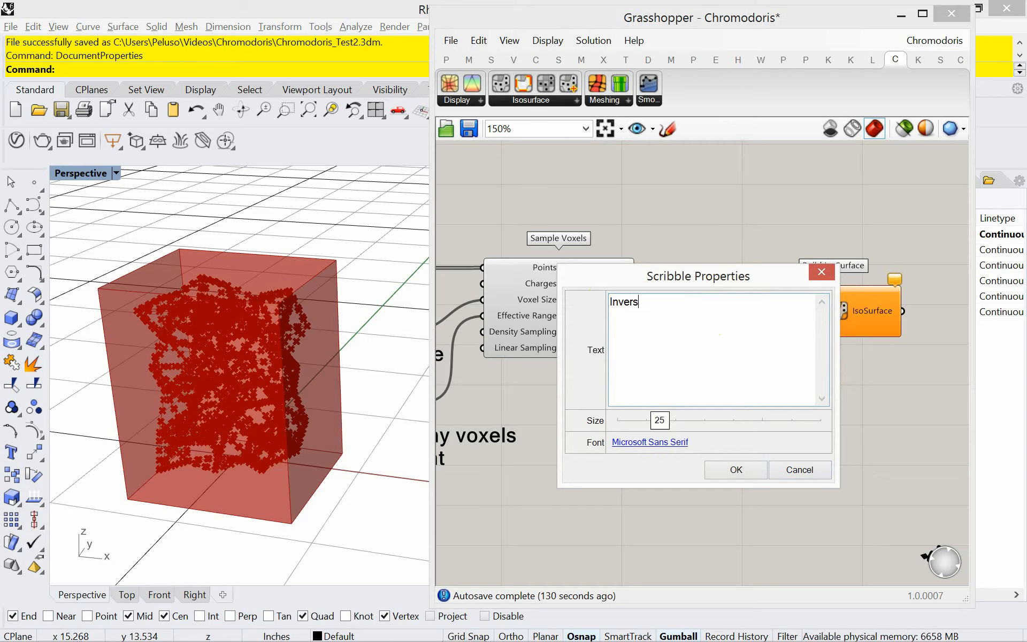
{"action": "type", "text": "ely"}
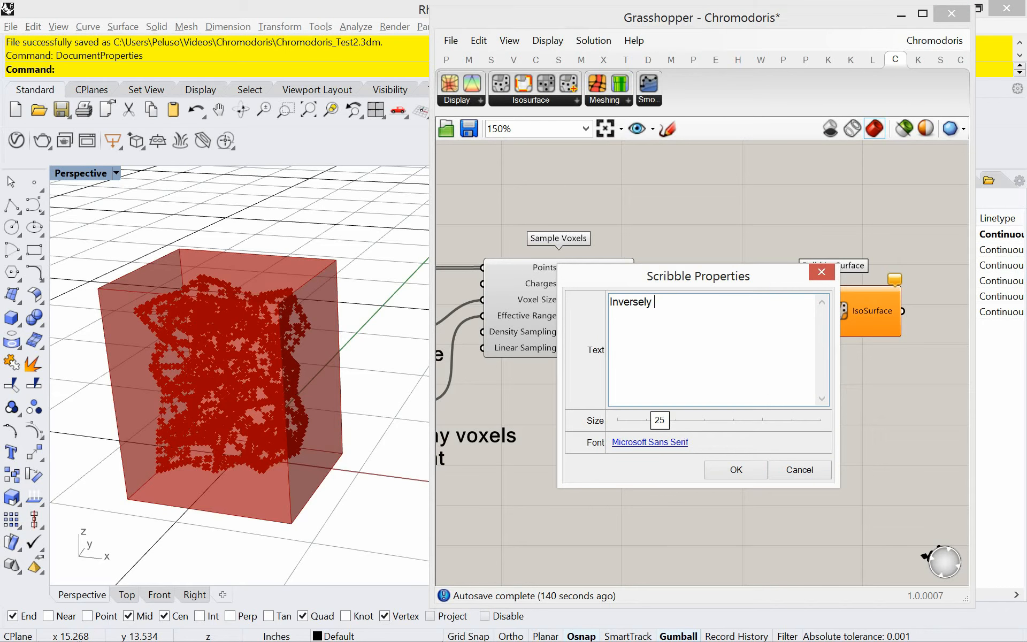
{"action": "type", "text": "chan"}
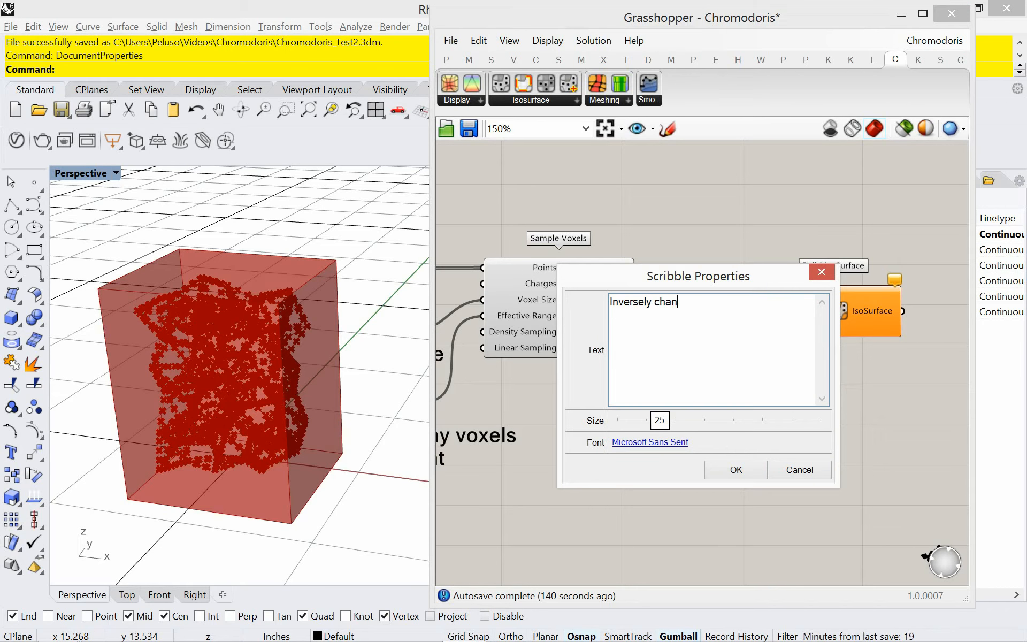
{"action": "type", "text": "ges th"}
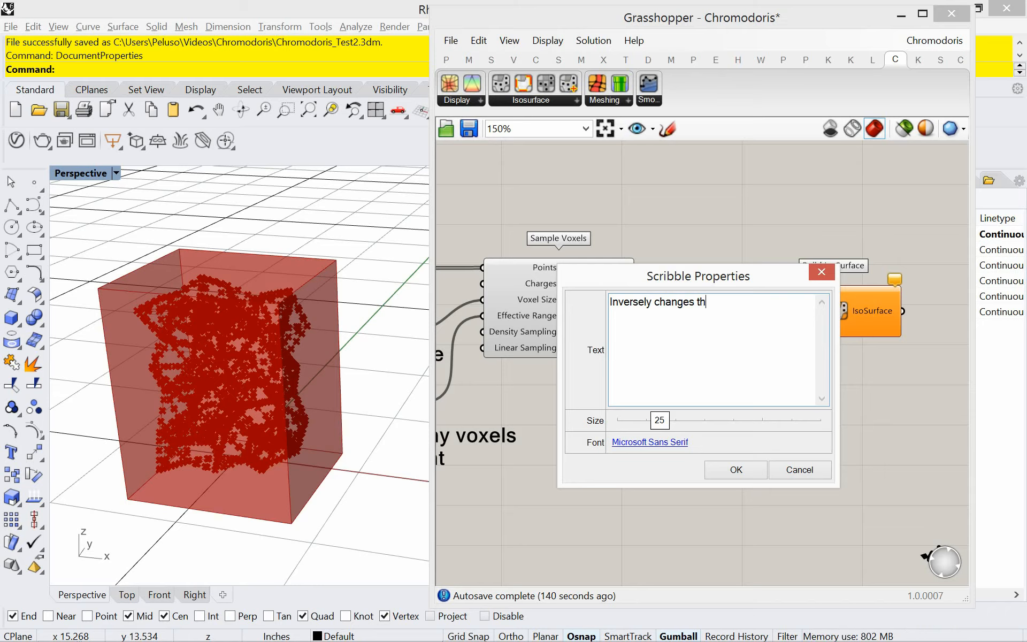
{"action": "type", "text": "e thickness"}
{"action": "key", "text": "Return"}
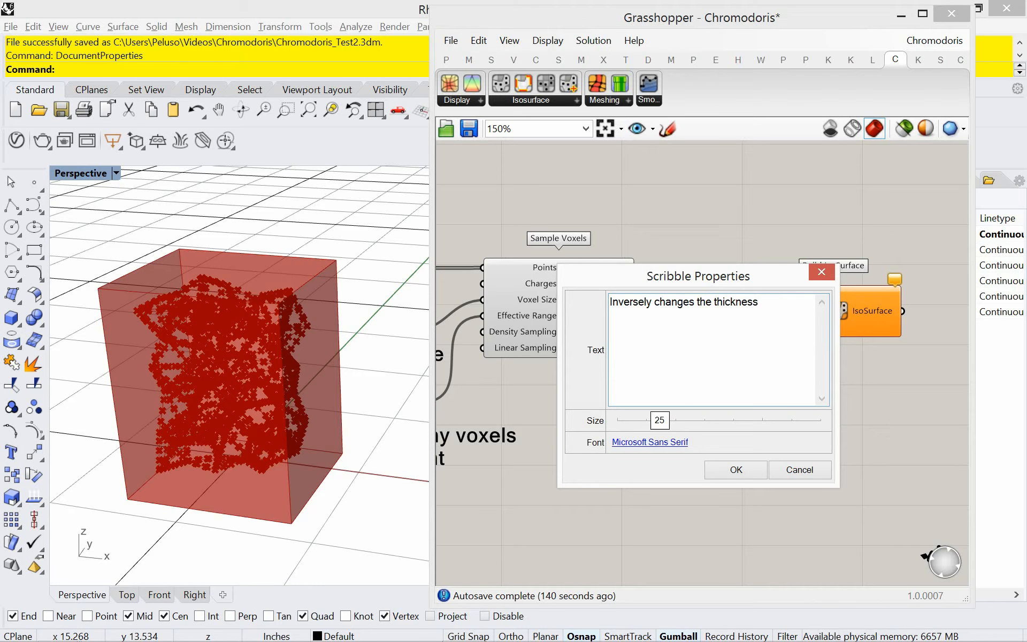
{"action": "type", "text": "of t"}
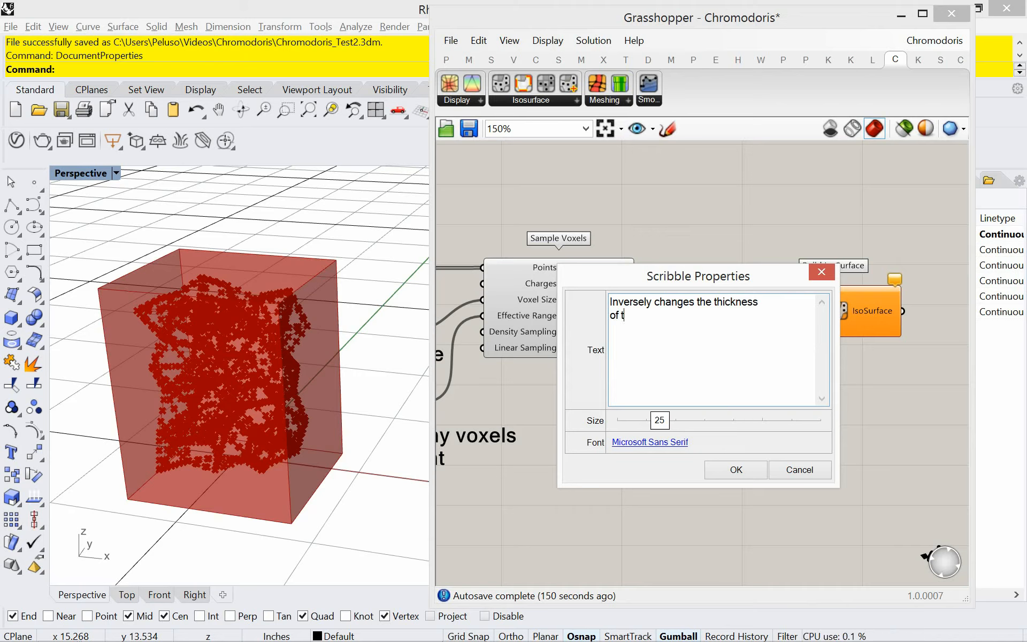
{"action": "type", "text": "he mesh "}
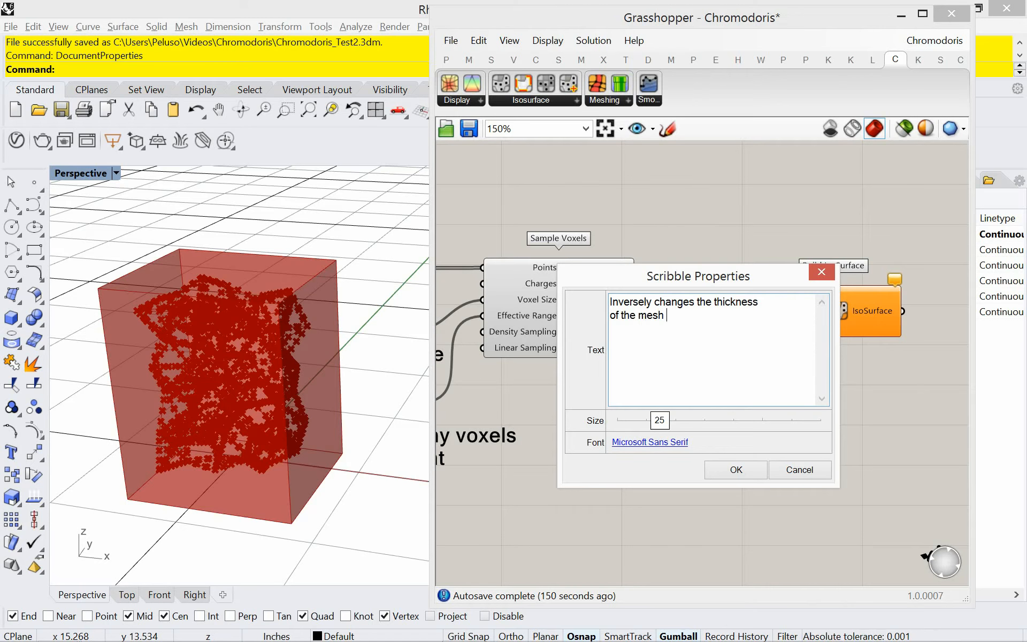
{"action": "type", "text": "until "}
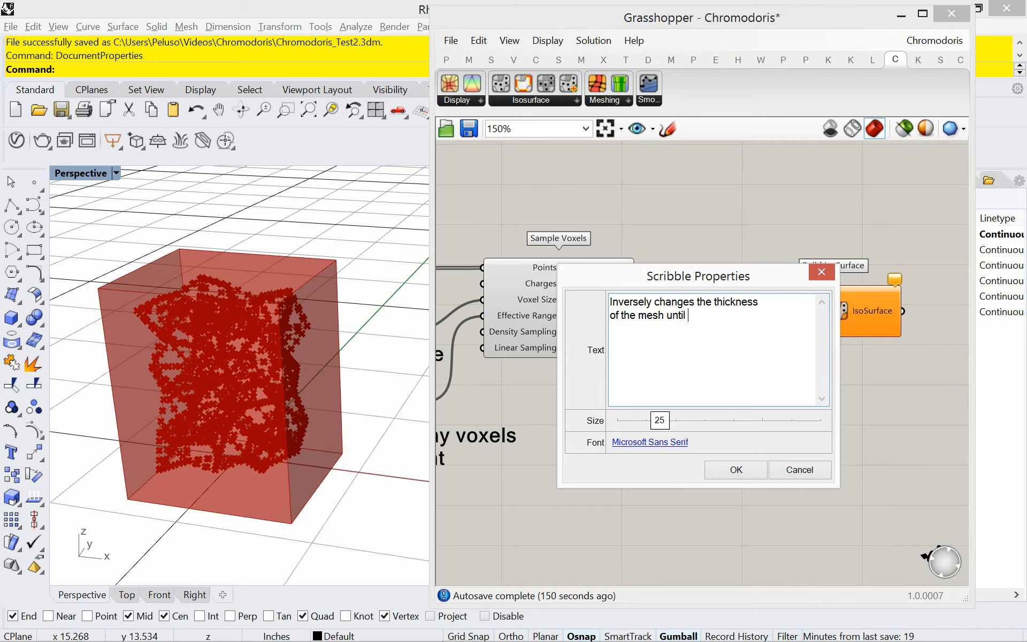
{"action": "type", "text": "it breaks open "}
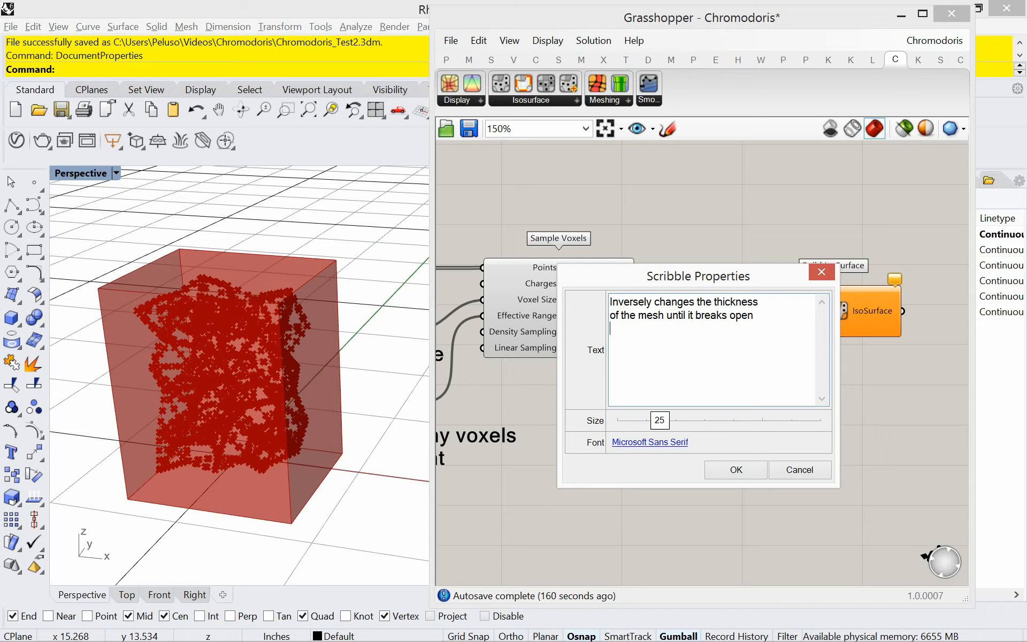
{"action": "type", "text": "Lower"}
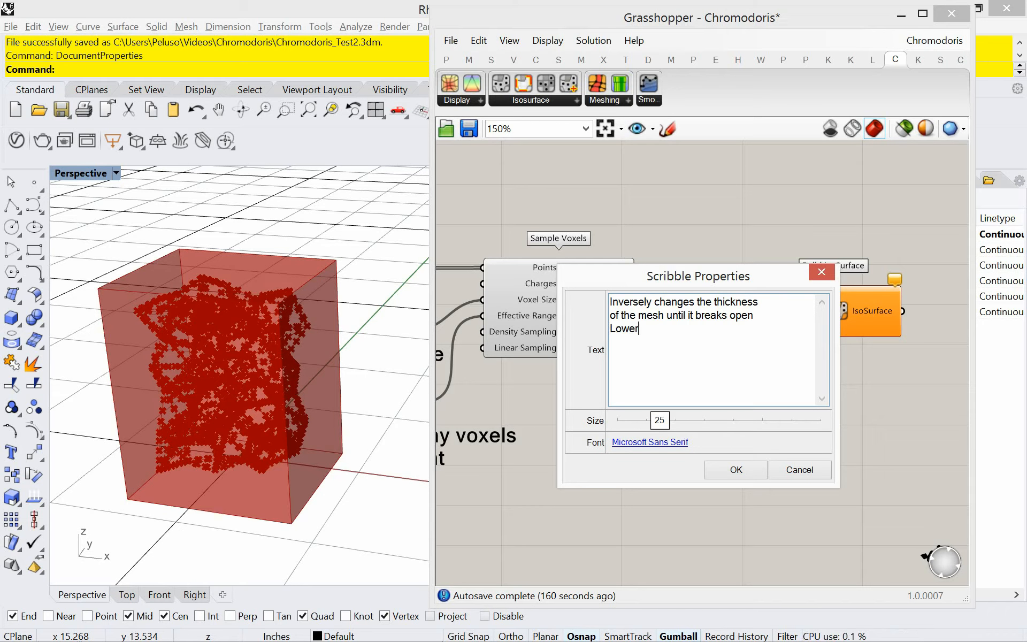
{"action": "type", "text": " values"}
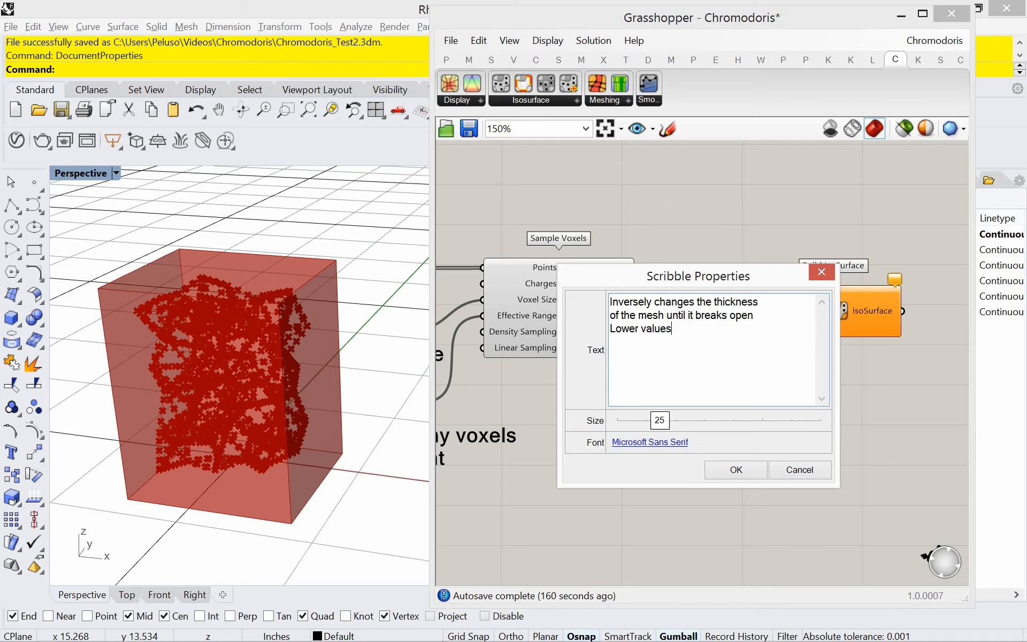
{"action": "type", "text": " = Thicker "}
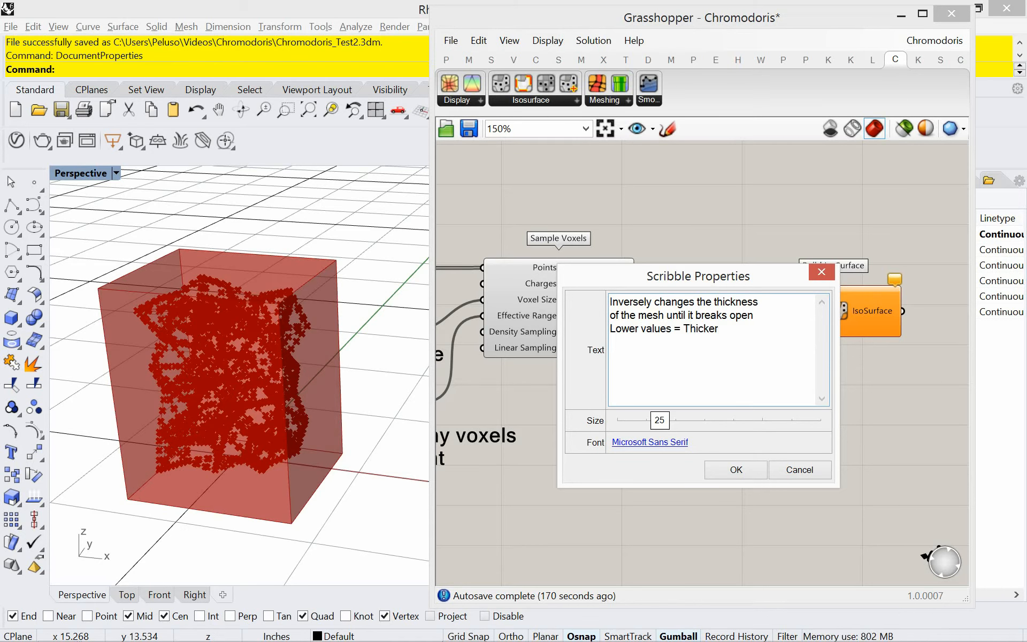
{"action": "type", "text": "Mesh"}
{"action": "left_click", "coordinate": [736, 469]}
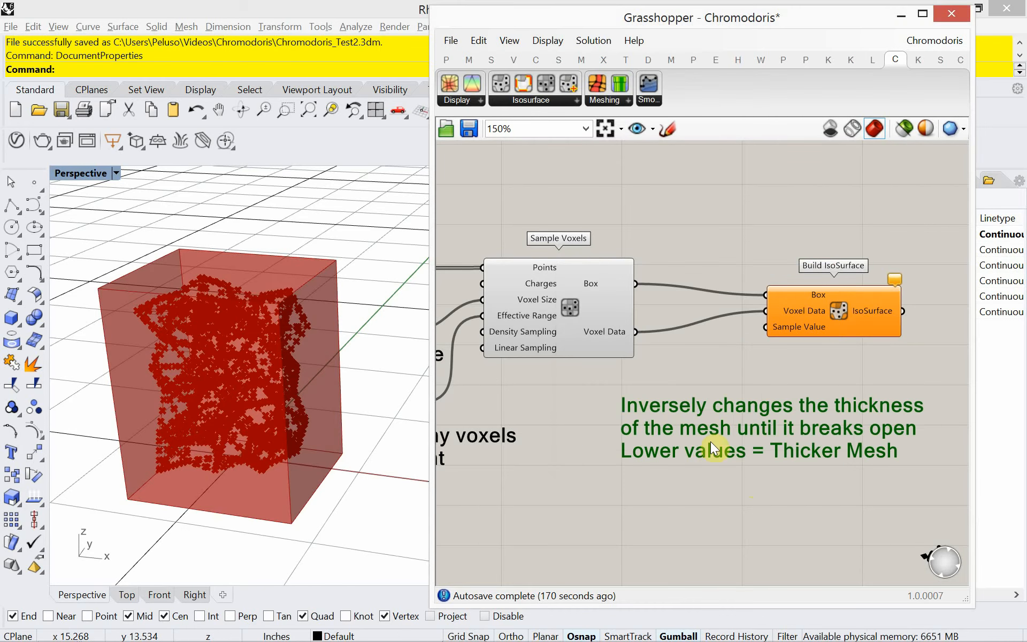
Shift the thickness note slightly lower and move Build IsoSurface a bit farther from Sample Voxels.
{"action": "left_click_drag", "start_coordinate": [711, 441], "coordinate": [699, 459]}
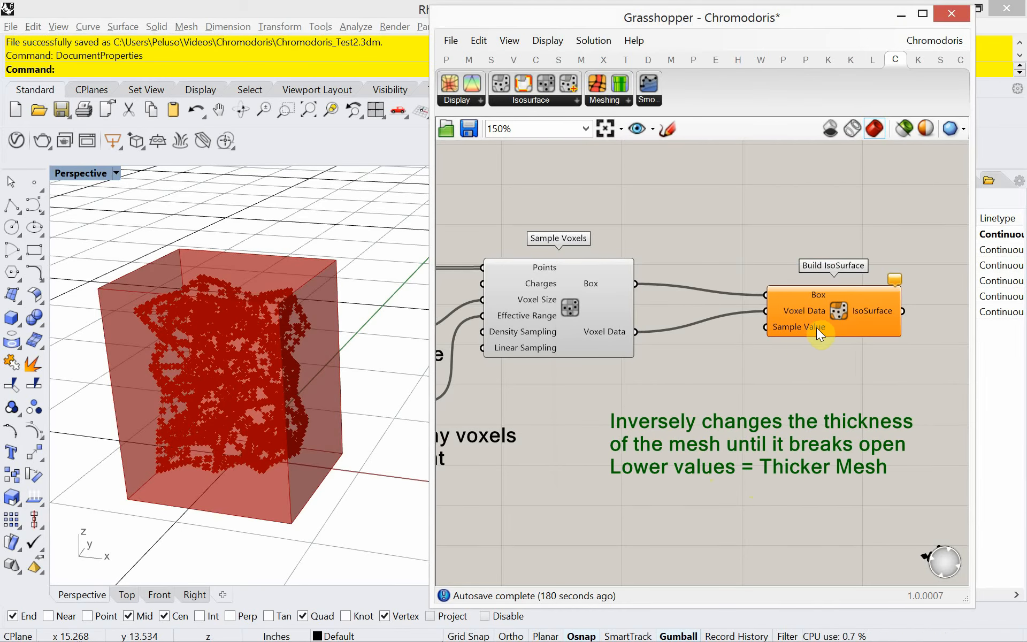
{"action": "left_click_drag", "start_coordinate": [816, 328], "coordinate": [833, 329]}
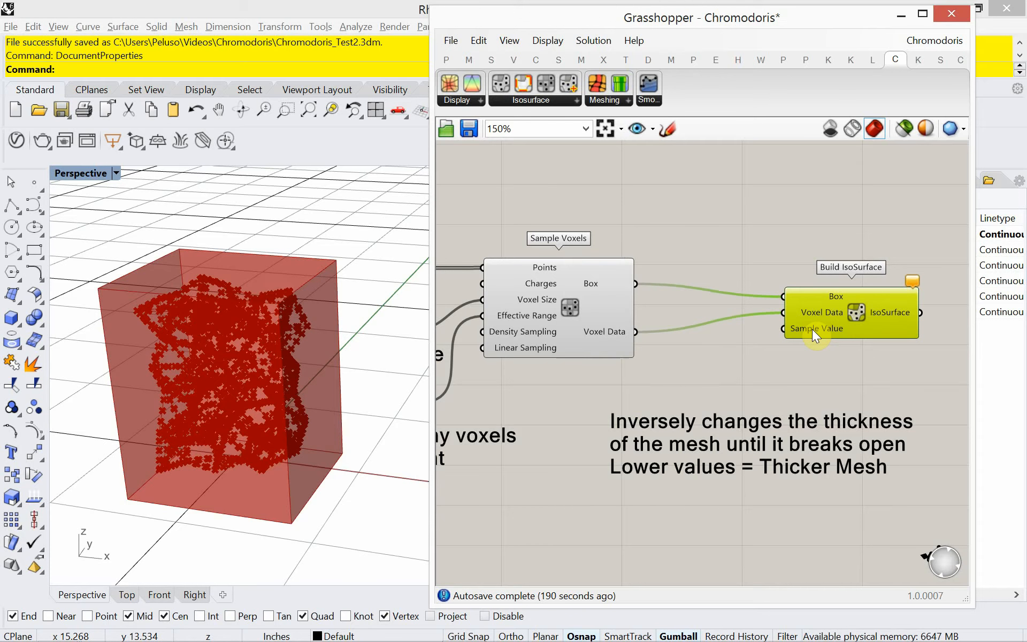
{"action": "left_click_drag", "start_coordinate": [812, 329], "coordinate": [826, 325]}
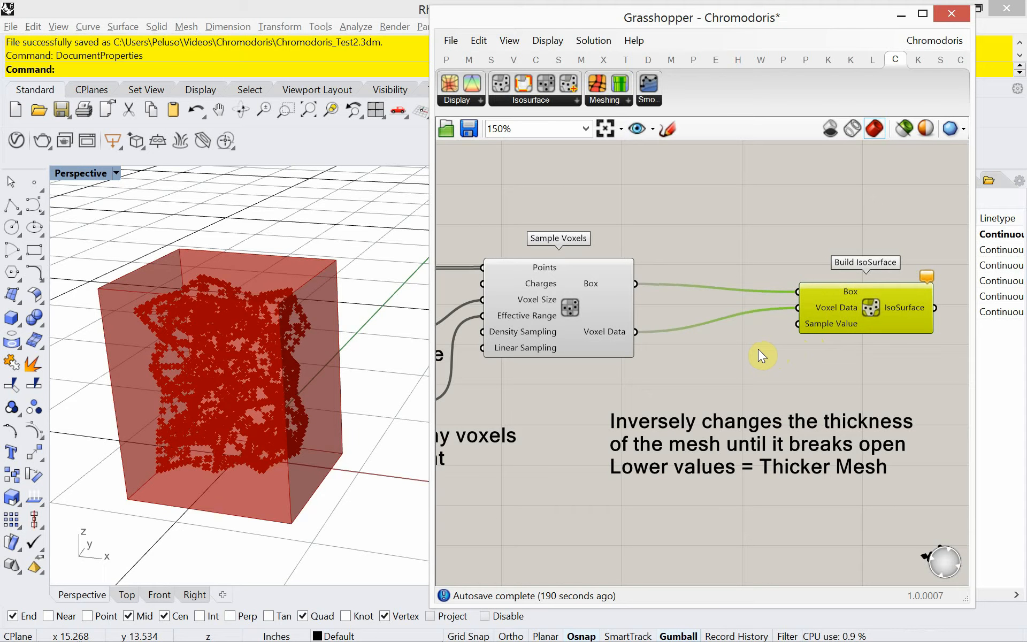
Feed Build IsoSurface's Sample Value from a new number slider ranging from 0.003 to 2.00, placed above the note and set to 1.148.
{"action": "double_click", "coordinate": [706, 356]}
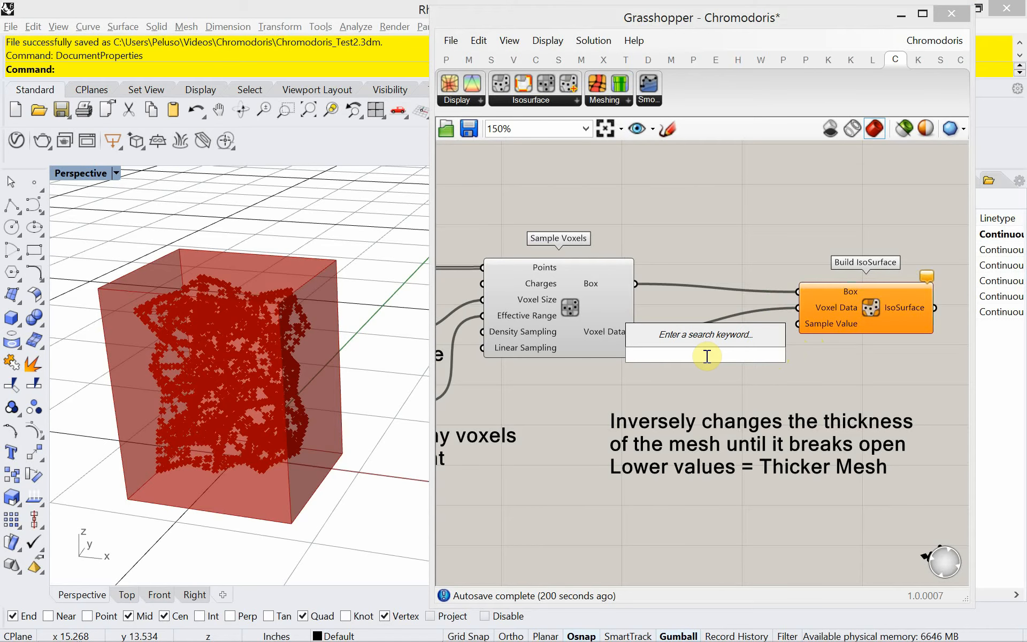
{"action": "type", "text": "0"}
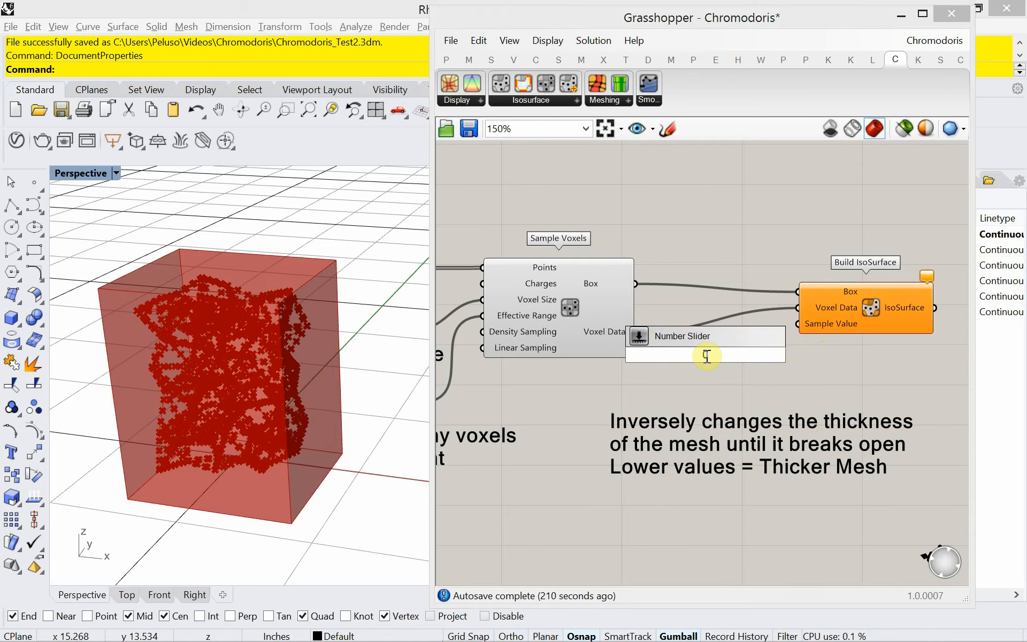
{"action": "key", "text": "BackSpace"}
{"action": "type", "text": ".003"}
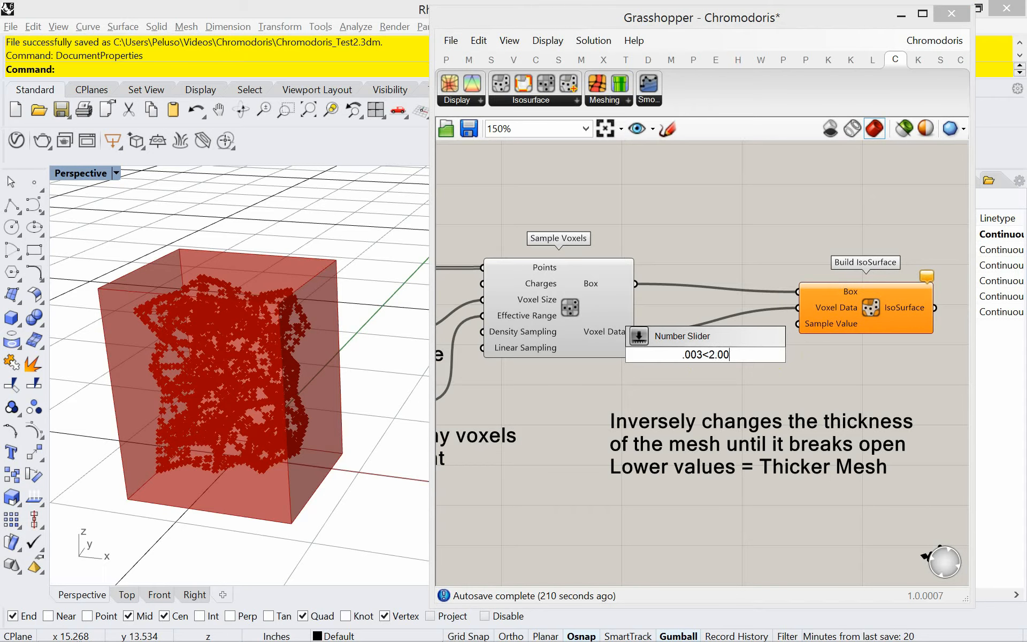
{"action": "type", "text": "<2.00"}
{"action": "key", "text": "Return"}
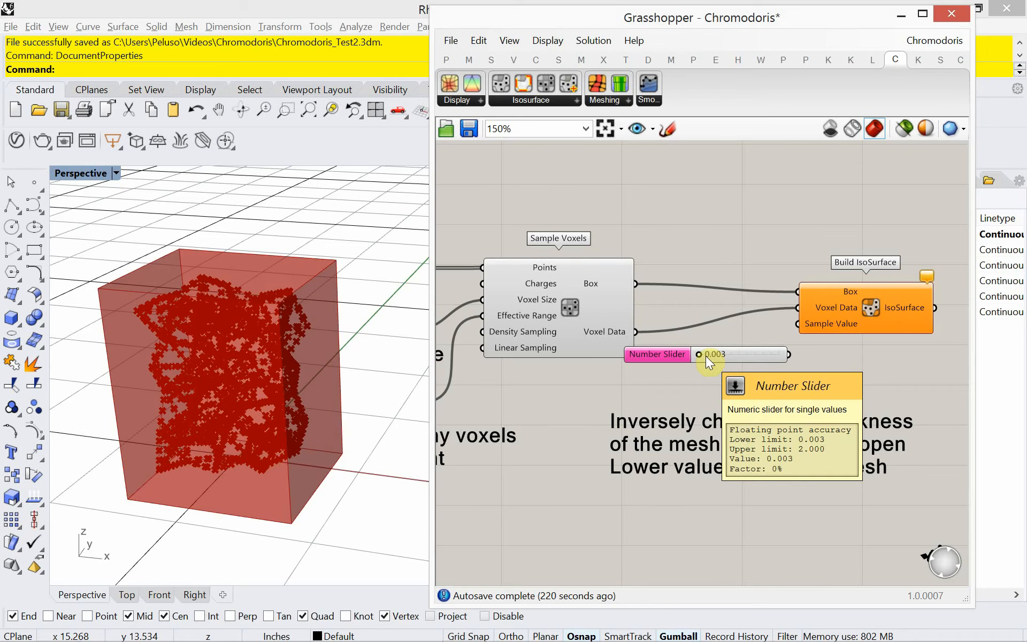
{"action": "left_click_drag", "start_coordinate": [726, 363], "coordinate": [805, 348]}
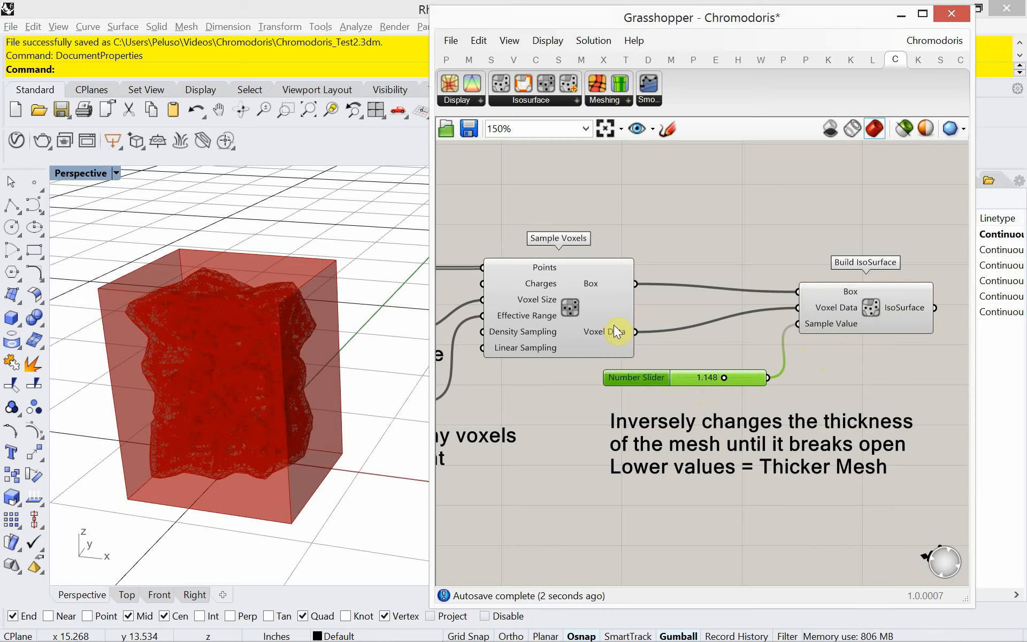
Turn off the preview of Sample Voxels and the two components feeding it, leaving only the isosurface mesh displayed.
{"action": "mouse_move", "coordinate": [418, 372]}
{"action": "right_mouse_down"}
{"action": "mouse_move", "coordinate": [479, 369]}
{"action": "mouse_move", "coordinate": [424, 362]}
{"action": "right_mouse_up"}
{"action": "scroll", "coordinate": [613, 342], "scroll_direction": "down", "scroll_amount": 6}
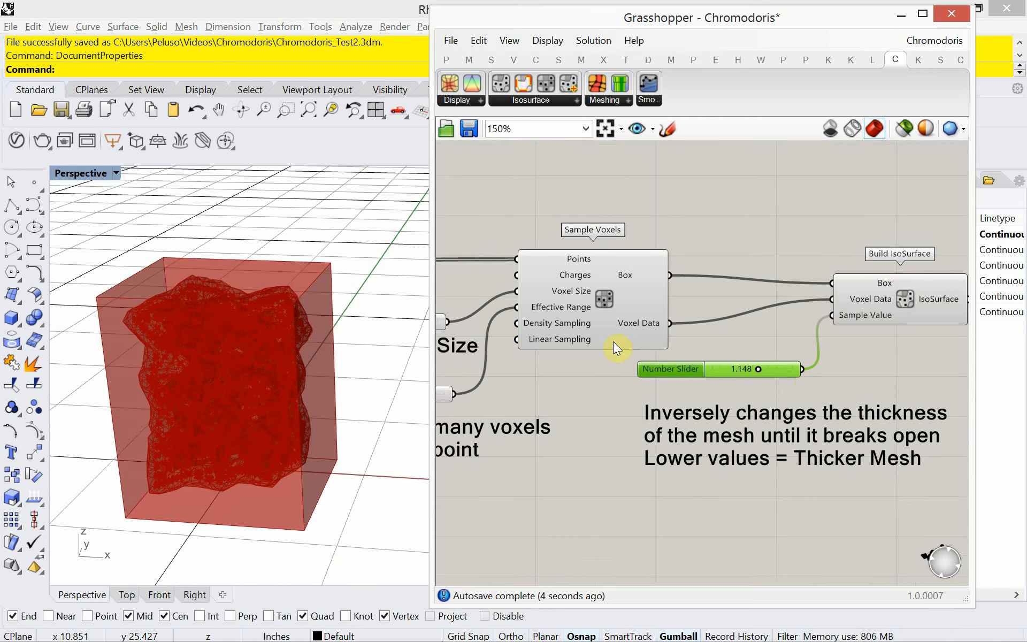
{"action": "scroll", "coordinate": [724, 354], "scroll_direction": "down", "scroll_amount": 2}
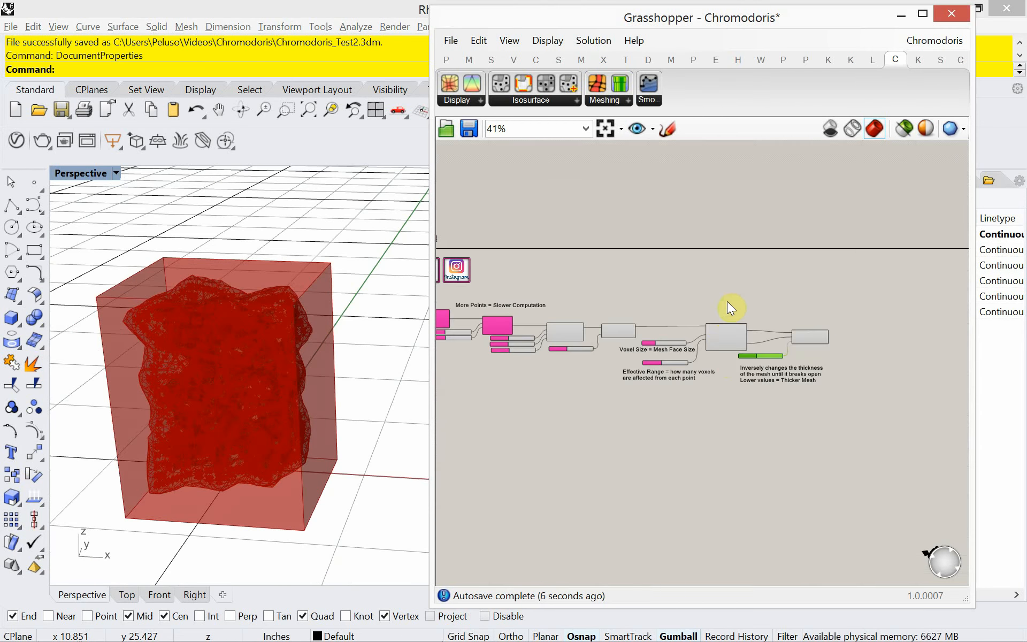
{"action": "left_click_drag", "start_coordinate": [726, 300], "coordinate": [567, 354]}
{"action": "right_click_drag", "start_coordinate": [671, 257], "coordinate": [667, 256]}
{"action": "right_click", "coordinate": [680, 275]}
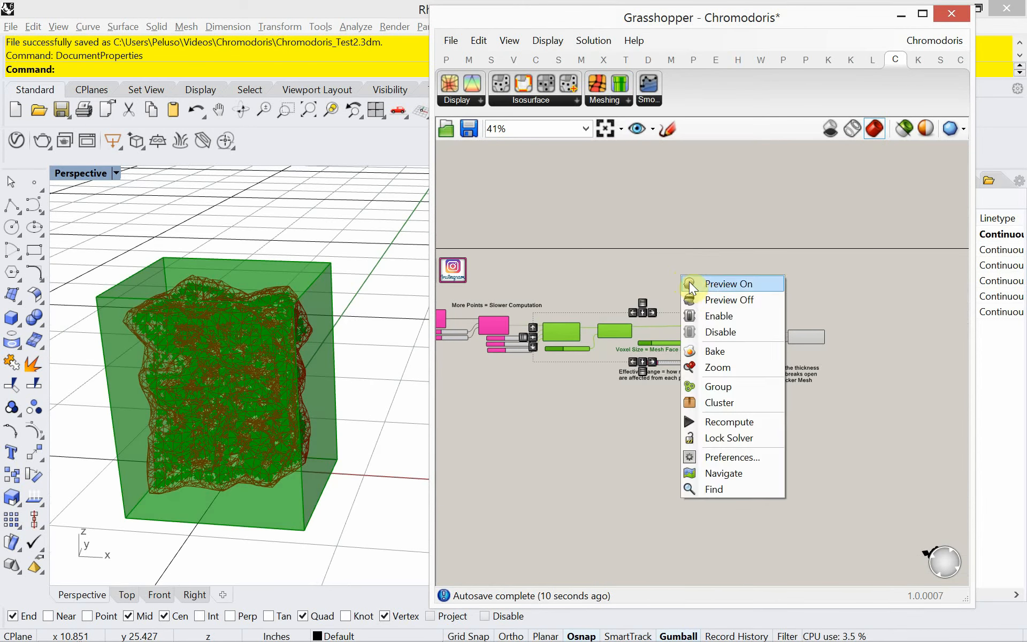
{"action": "left_click", "coordinate": [706, 297]}
{"action": "right_click_drag", "start_coordinate": [300, 409], "coordinate": [277, 396]}
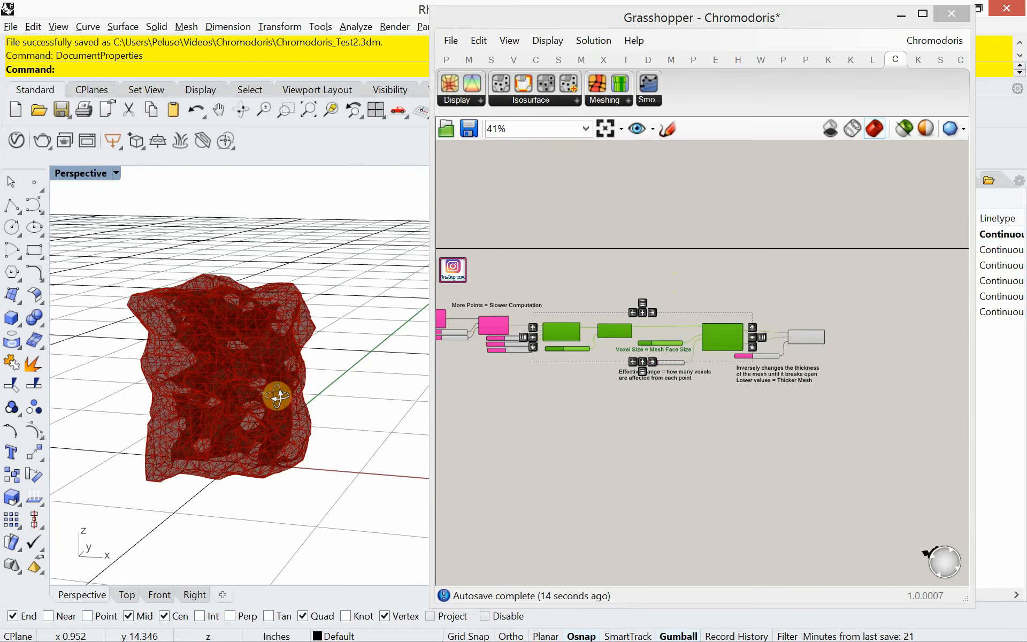
Add a Custom Preview component beside Build IsoSurface and connect the IsoSurface output to its Geometry input.
{"action": "right_click_drag", "start_coordinate": [700, 458], "coordinate": [632, 465]}
{"action": "scroll", "coordinate": [755, 389], "scroll_direction": "up", "scroll_amount": 1}
{"action": "scroll", "coordinate": [758, 386], "scroll_direction": "up", "scroll_amount": 5}
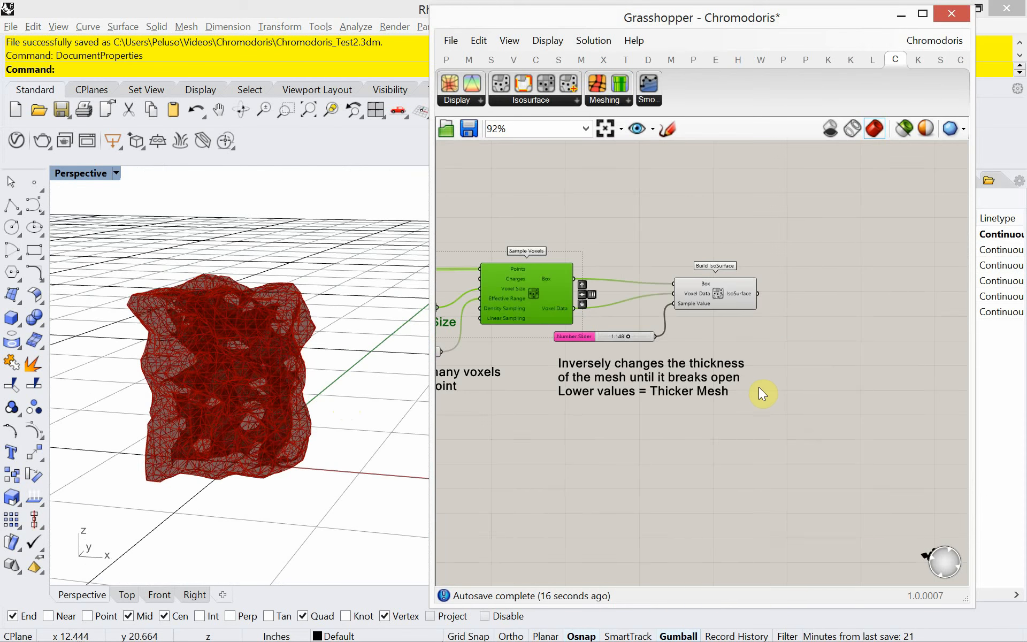
{"action": "right_click_drag", "start_coordinate": [807, 351], "coordinate": [709, 418]}
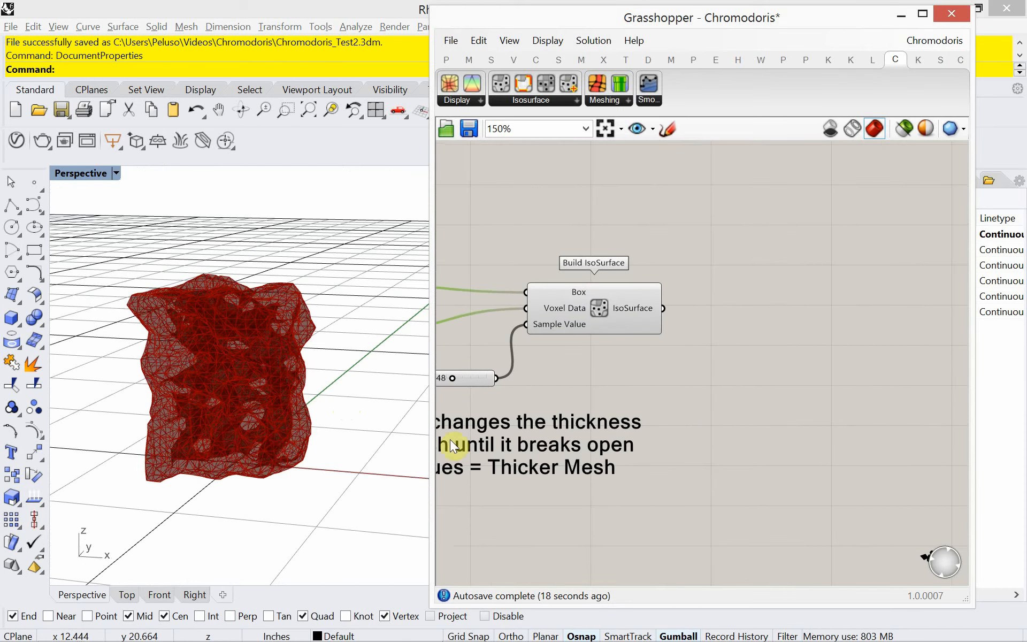
{"action": "right_click_drag", "start_coordinate": [333, 431], "coordinate": [320, 449]}
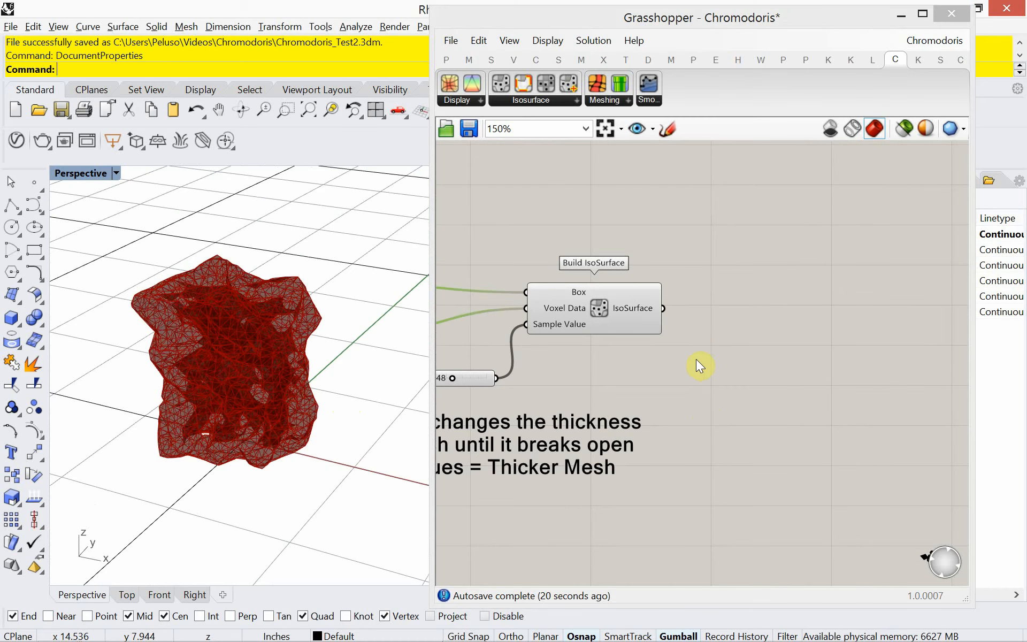
{"action": "double_click", "coordinate": [719, 323]}
{"action": "type", "text": "custom"}
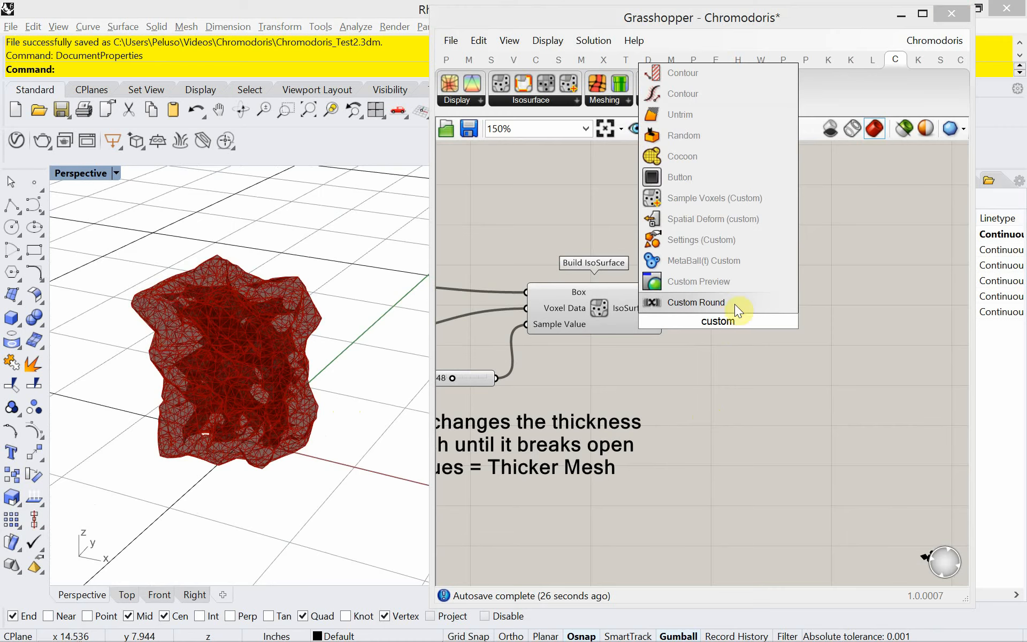
{"action": "left_click", "coordinate": [740, 286]}
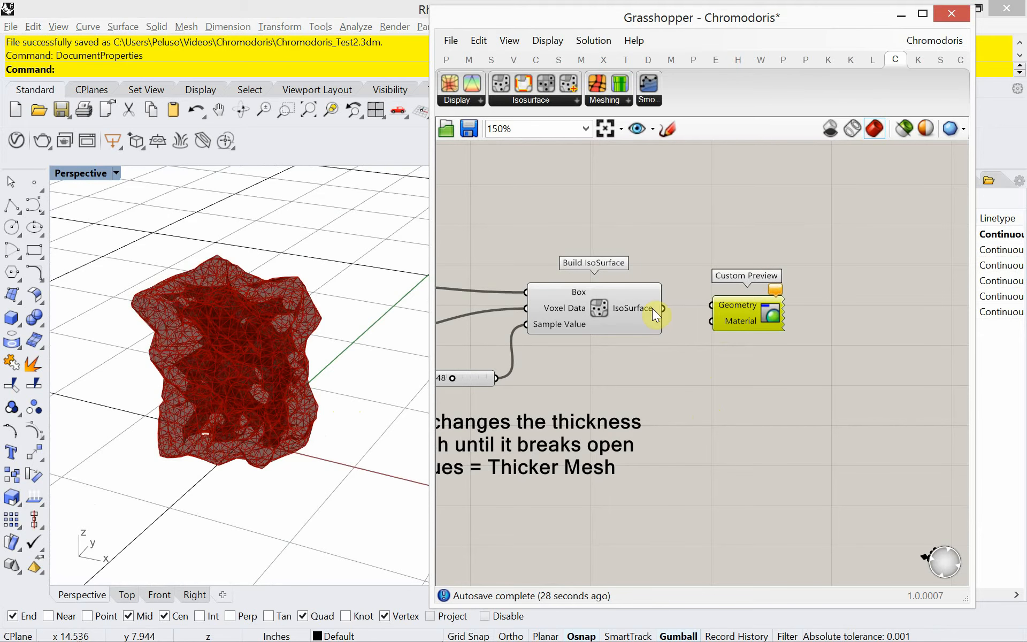
{"action": "left_click_drag", "start_coordinate": [662, 309], "coordinate": [748, 327]}
{"action": "left_click", "coordinate": [719, 345]}
Turn off Build IsoSurface's own preview and save the Grasshopper definition.
{"action": "left_click", "coordinate": [583, 321]}
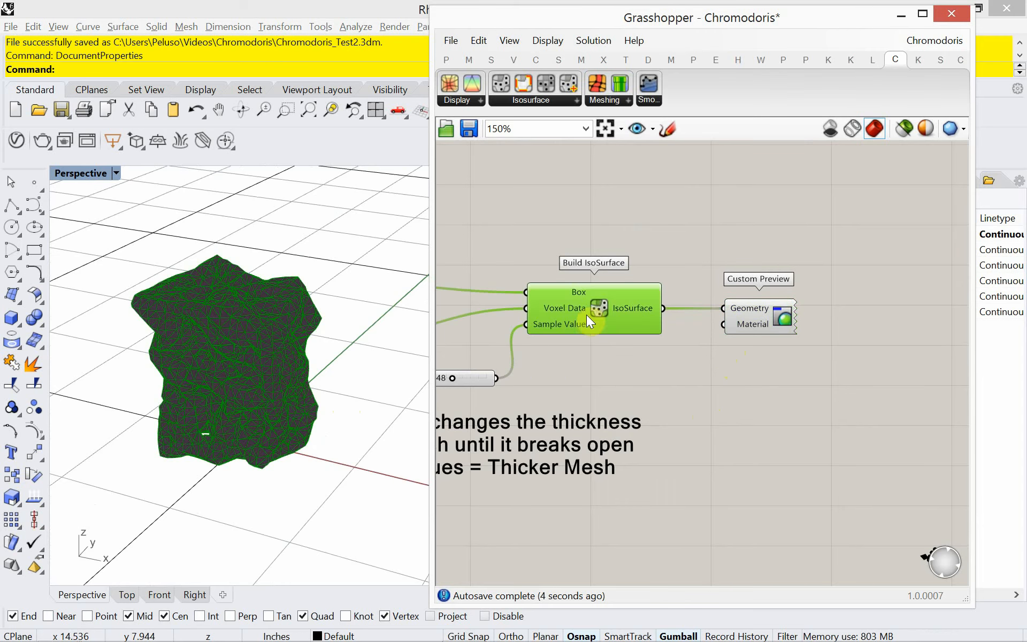
{"action": "right_click", "coordinate": [640, 208]}
{"action": "left_click", "coordinate": [659, 230]}
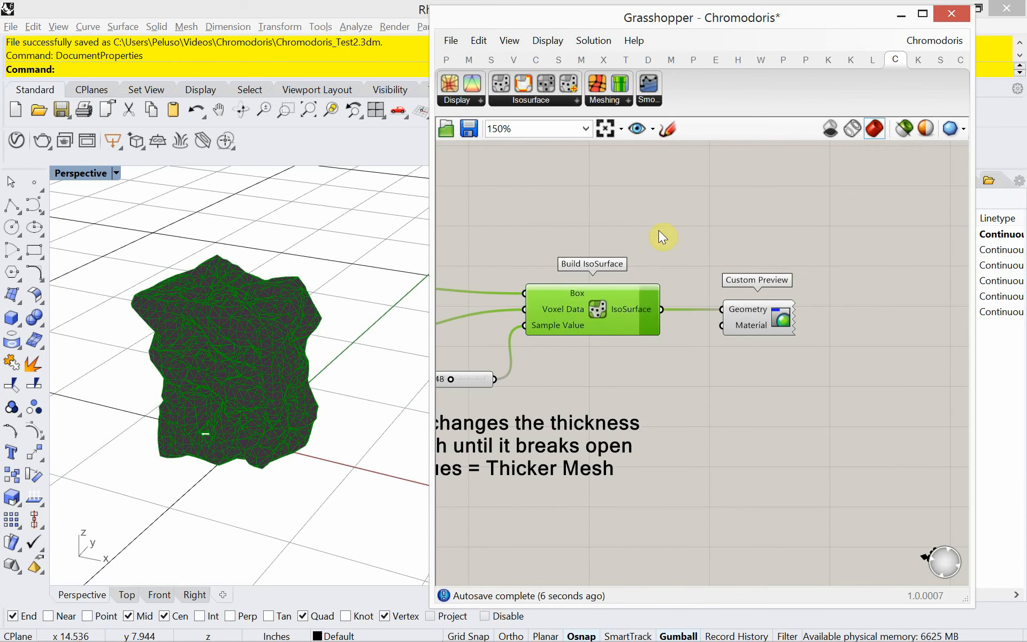
{"action": "left_click", "coordinate": [659, 230]}
{"action": "right_click_drag", "start_coordinate": [293, 442], "coordinate": [250, 409]}
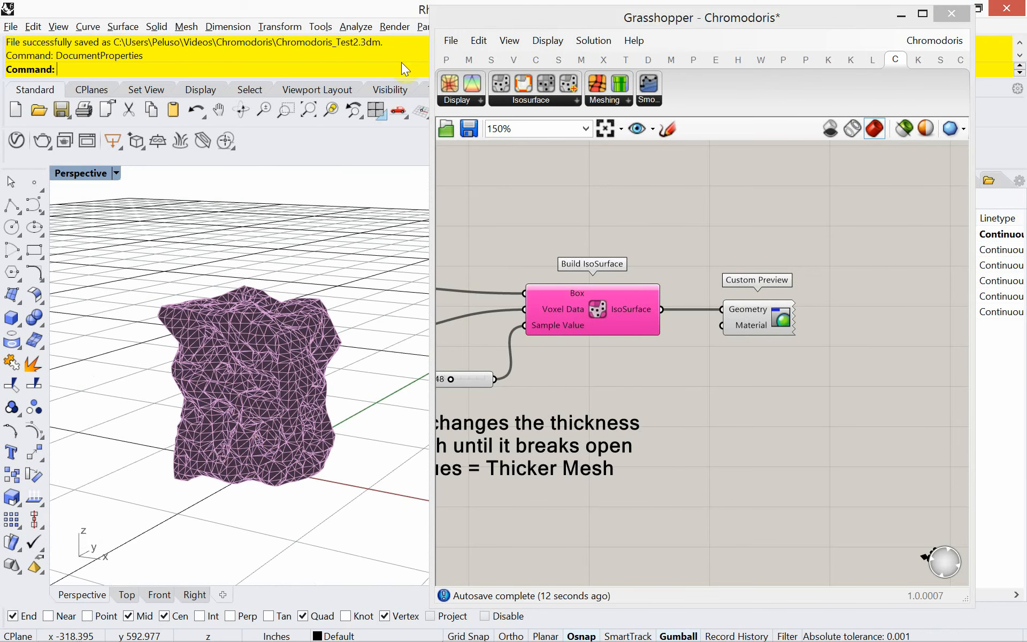
{"action": "left_click", "coordinate": [441, 40]}
{"action": "left_click", "coordinate": [500, 127]}
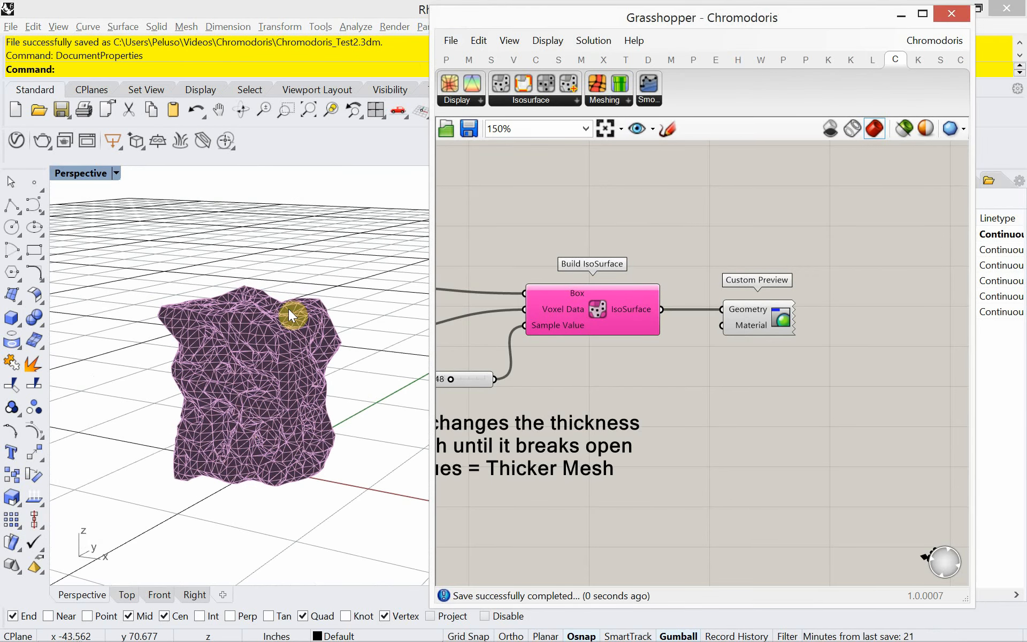
Inspect the custom-previewed mesh up close and check the Preview Mesh Edges display option.
{"action": "right_click_drag", "start_coordinate": [289, 315], "coordinate": [316, 331]}
{"action": "scroll", "coordinate": [308, 362], "scroll_direction": "up", "scroll_amount": 3}
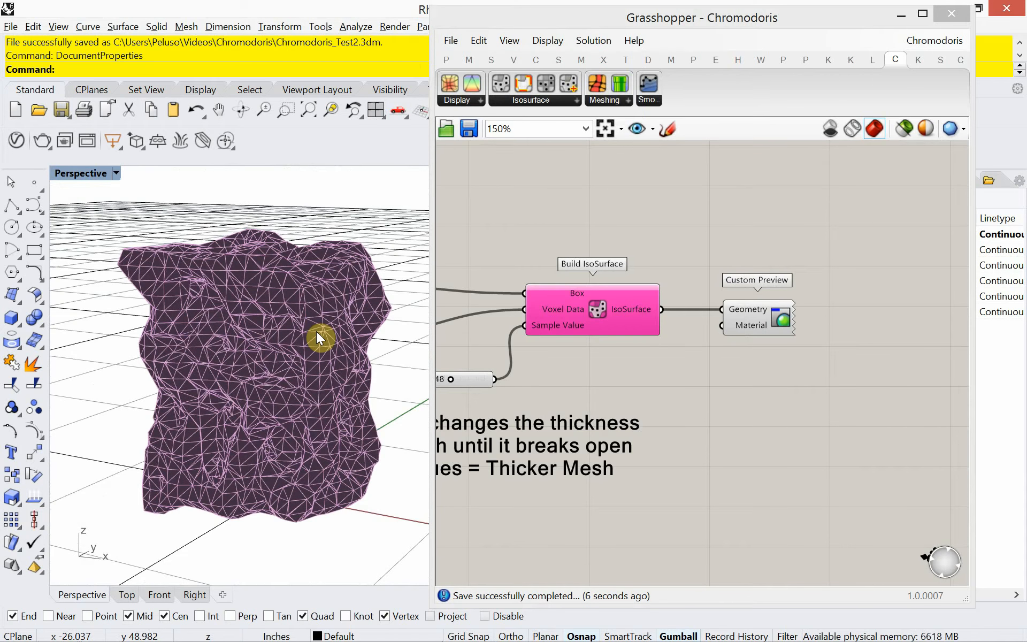
{"action": "left_click", "coordinate": [546, 41]}
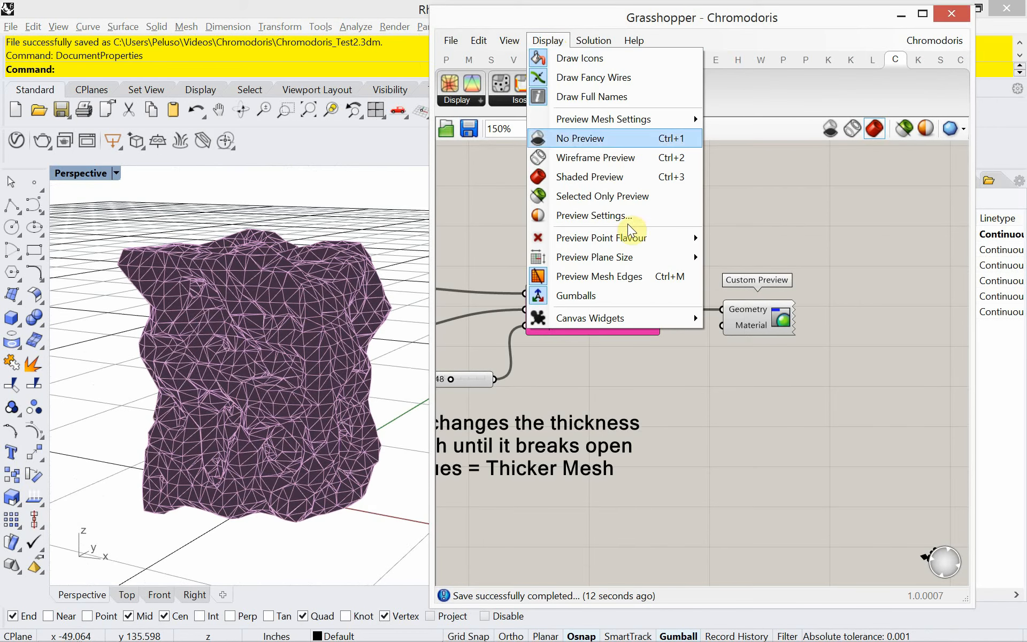
{"action": "left_click", "coordinate": [640, 282]}
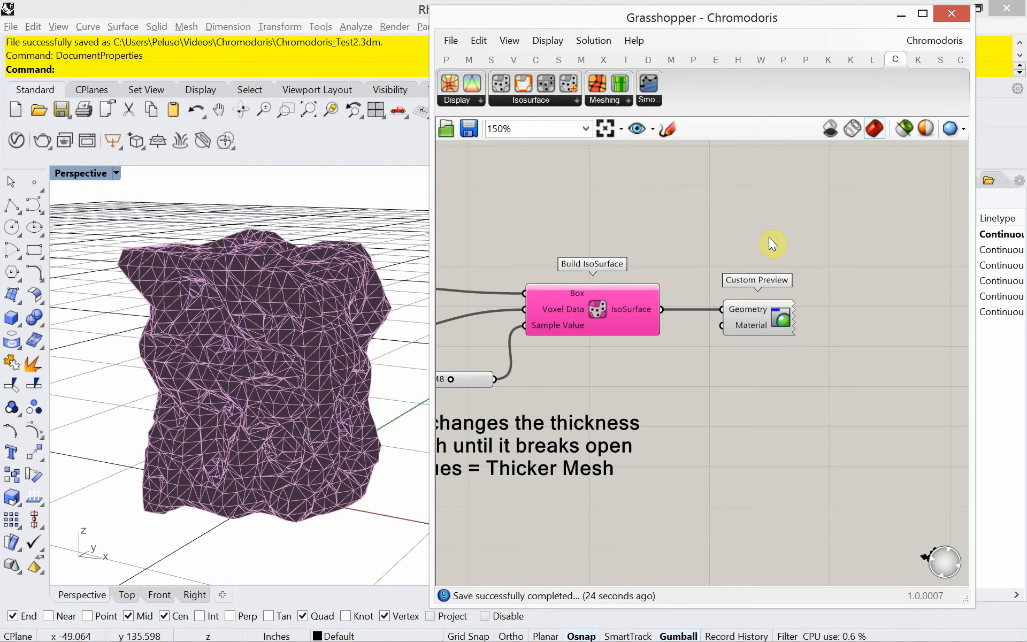
Lower the Sample Value slider feeding Build IsoSurface to 0.502 to thicken the mesh.
{"action": "right_click_drag", "start_coordinate": [633, 339], "coordinate": [717, 313]}
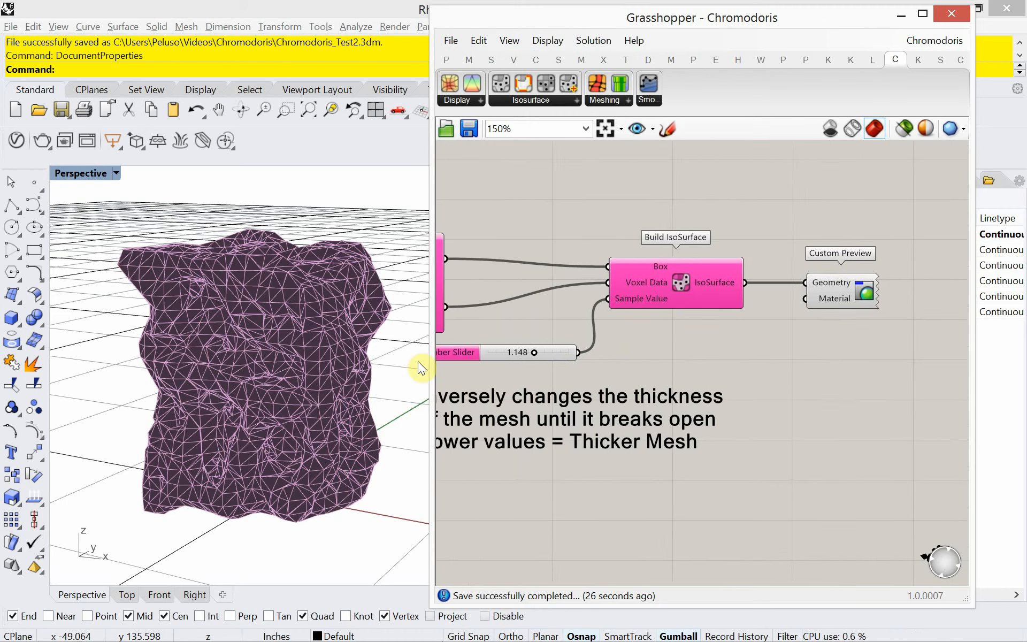
{"action": "mouse_move", "coordinate": [417, 368]}
{"action": "right_mouse_down"}
{"action": "mouse_move", "coordinate": [332, 409]}
{"action": "mouse_move", "coordinate": [412, 384]}
{"action": "right_mouse_up"}
{"action": "right_click_drag", "start_coordinate": [503, 360], "coordinate": [624, 354]}
{"action": "scroll", "coordinate": [600, 362], "scroll_direction": "up", "scroll_amount": 4}
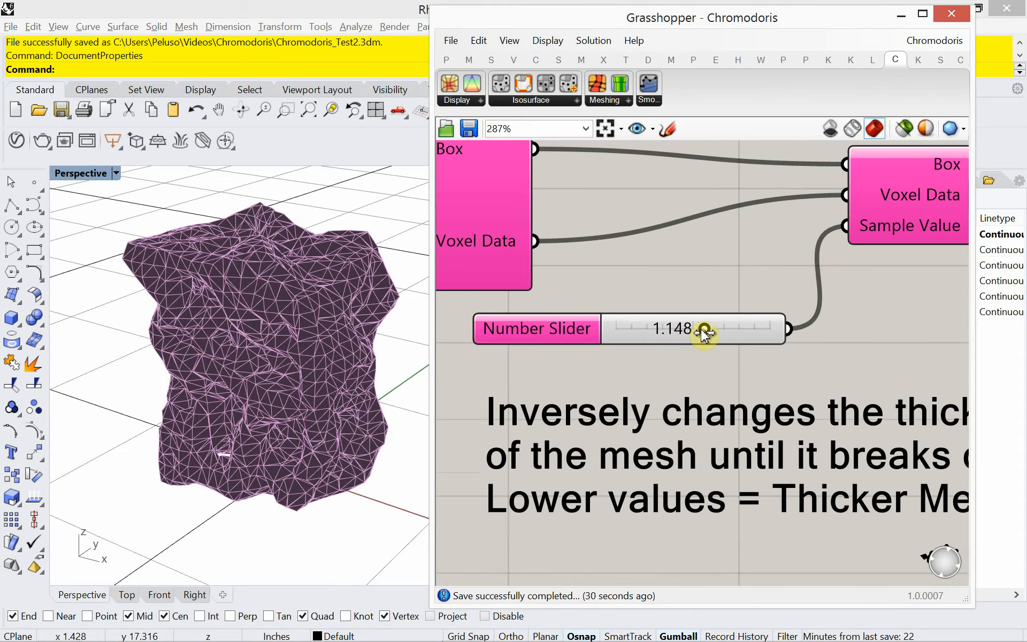
{"action": "left_click_drag", "start_coordinate": [704, 332], "coordinate": [657, 350]}
{"action": "scroll", "coordinate": [712, 495], "scroll_direction": "down", "scroll_amount": 2}
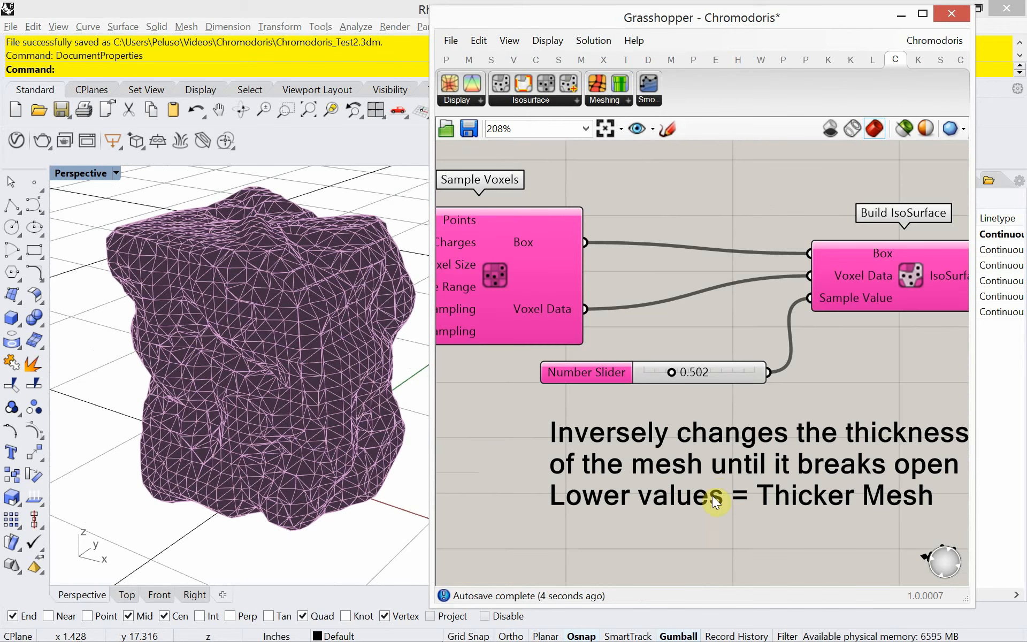
Raise the Sample Value slider feeding Build IsoSurface to 1.843 to thin the mesh and break it open.
{"action": "scroll", "coordinate": [684, 455], "scroll_direction": "up", "scroll_amount": 2}
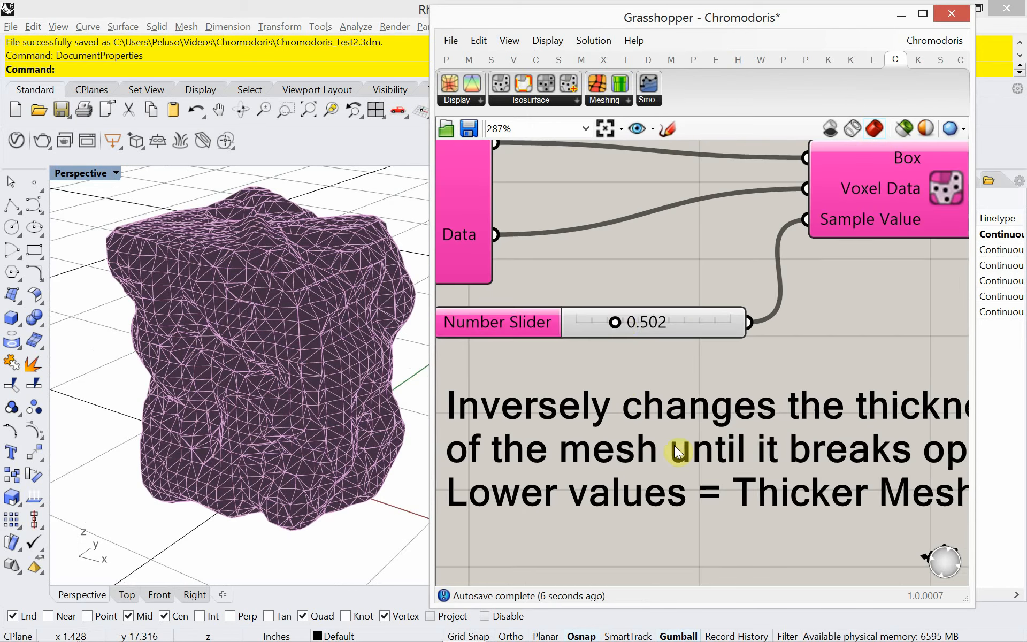
{"action": "left_click_drag", "start_coordinate": [618, 324], "coordinate": [724, 329]}
{"action": "mouse_move", "coordinate": [243, 436]}
{"action": "right_mouse_down"}
{"action": "mouse_move", "coordinate": [328, 395]}
{"action": "mouse_move", "coordinate": [201, 353]}
{"action": "mouse_move", "coordinate": [155, 406]}
{"action": "mouse_move", "coordinate": [259, 425]}
{"action": "right_mouse_up"}
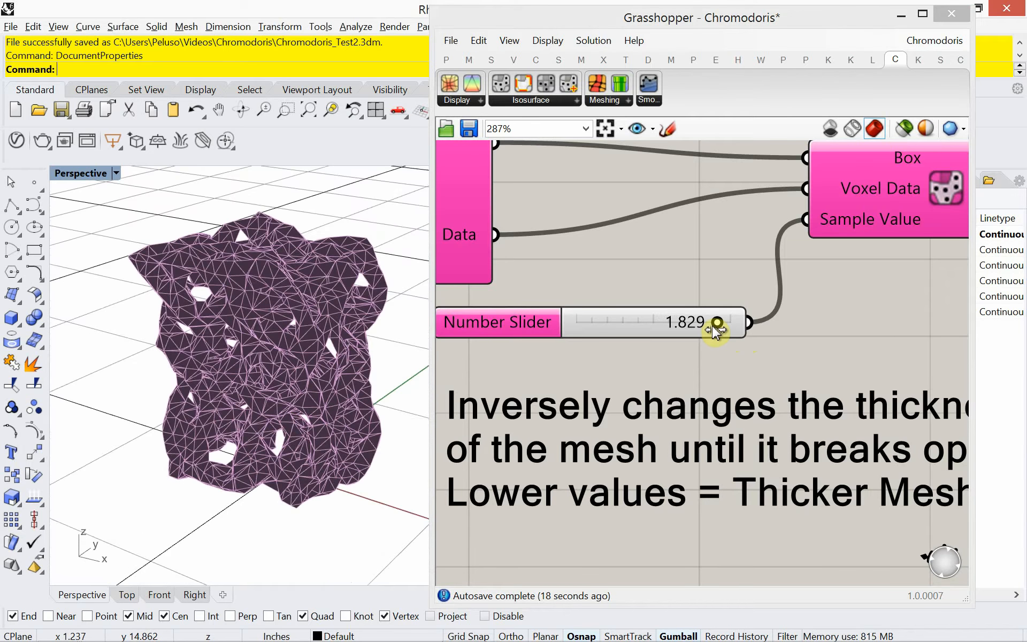
{"action": "mouse_move", "coordinate": [715, 330]}
{"action": "left_mouse_down"}
{"action": "mouse_move", "coordinate": [701, 327]}
{"action": "mouse_move", "coordinate": [715, 332]}
{"action": "left_mouse_up"}
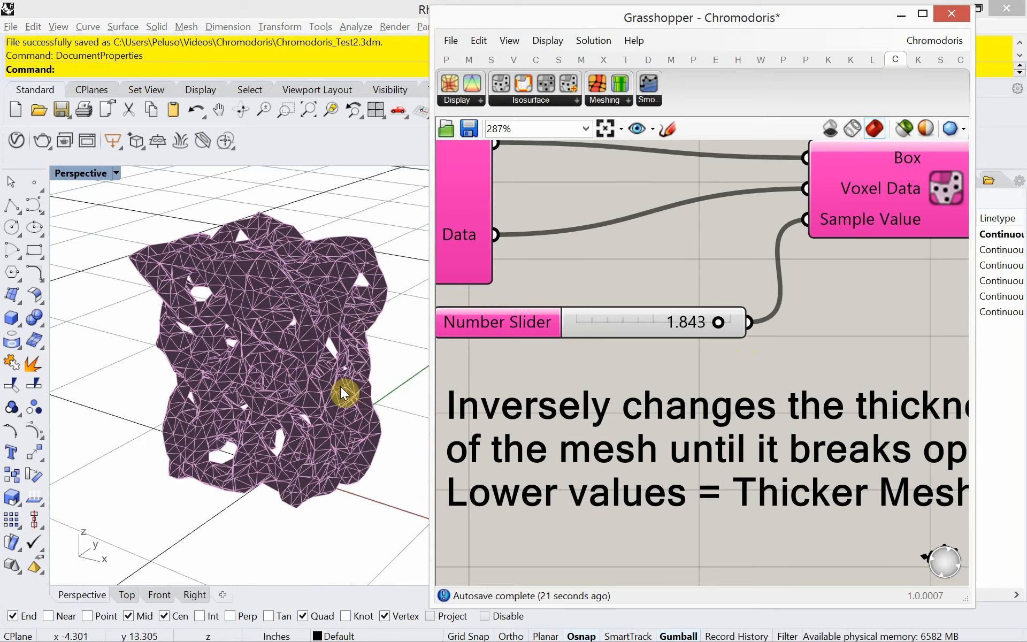
{"action": "right_click_drag", "start_coordinate": [317, 388], "coordinate": [350, 386]}
Set the Voxel Size slider of Sample Voxels to 0.609 for smaller mesh faces.
{"action": "right_click_drag", "start_coordinate": [505, 387], "coordinate": [655, 405]}
{"action": "scroll", "coordinate": [653, 405], "scroll_direction": "down", "scroll_amount": 3}
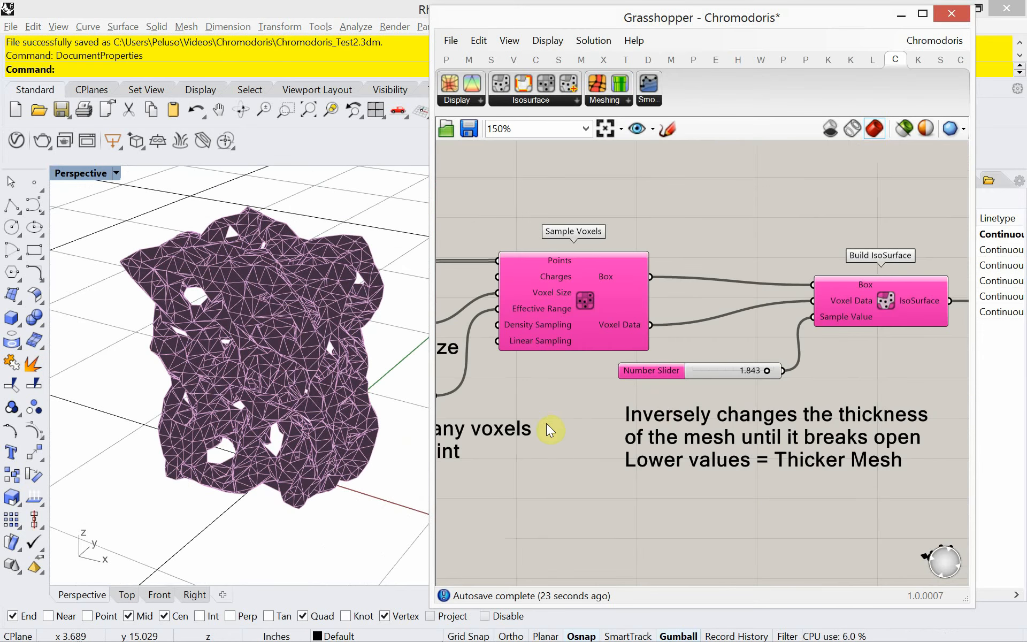
{"action": "right_click_drag", "start_coordinate": [551, 429], "coordinate": [734, 424]}
{"action": "right_click_drag", "start_coordinate": [606, 423], "coordinate": [630, 420]}
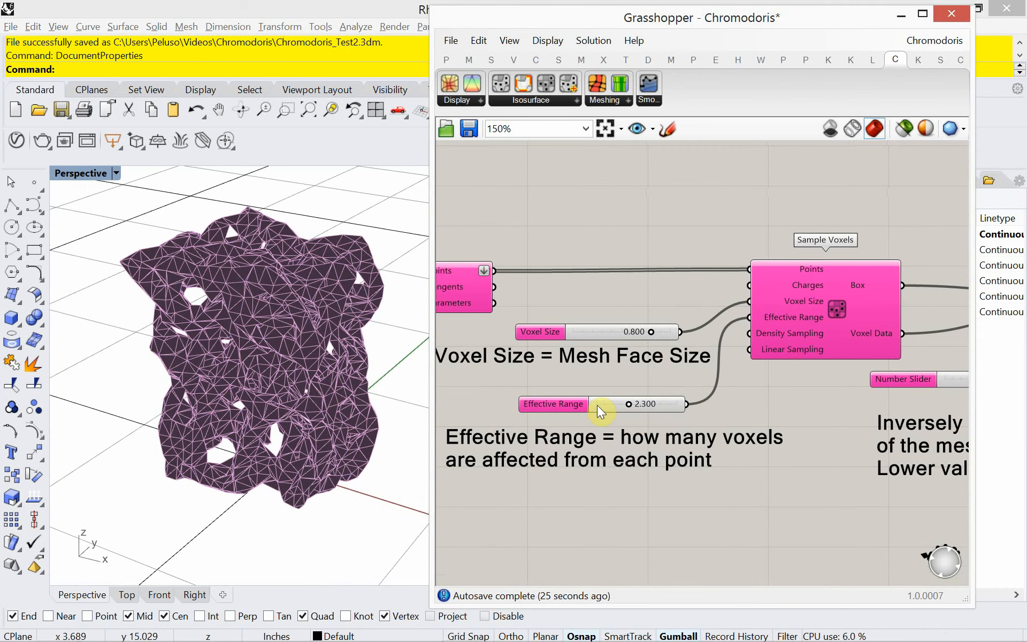
{"action": "scroll", "coordinate": [596, 406], "scroll_direction": "up", "scroll_amount": 3}
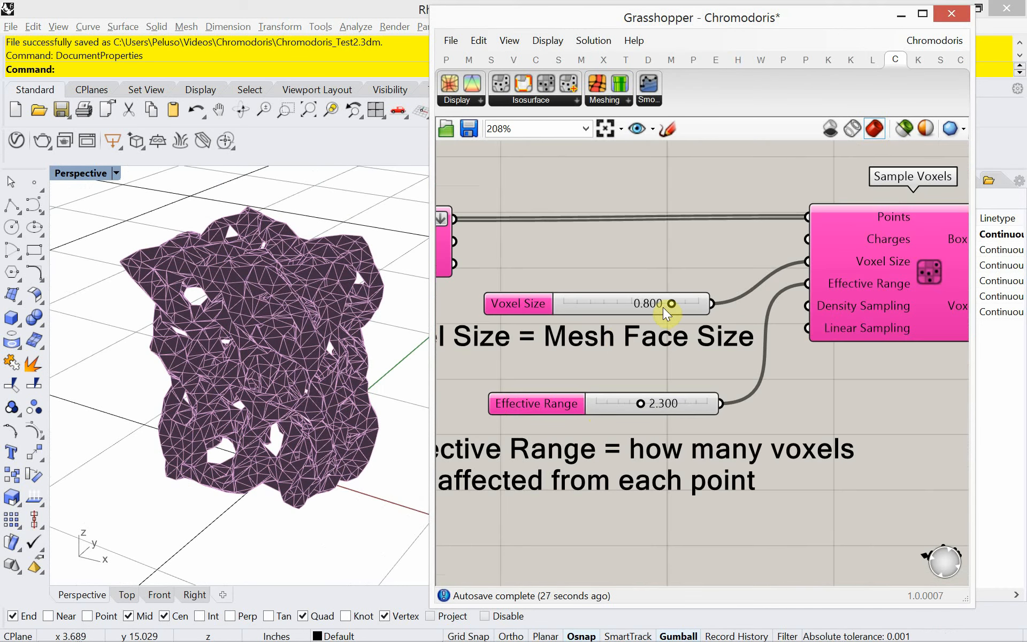
{"action": "right_click_drag", "start_coordinate": [612, 344], "coordinate": [684, 348]}
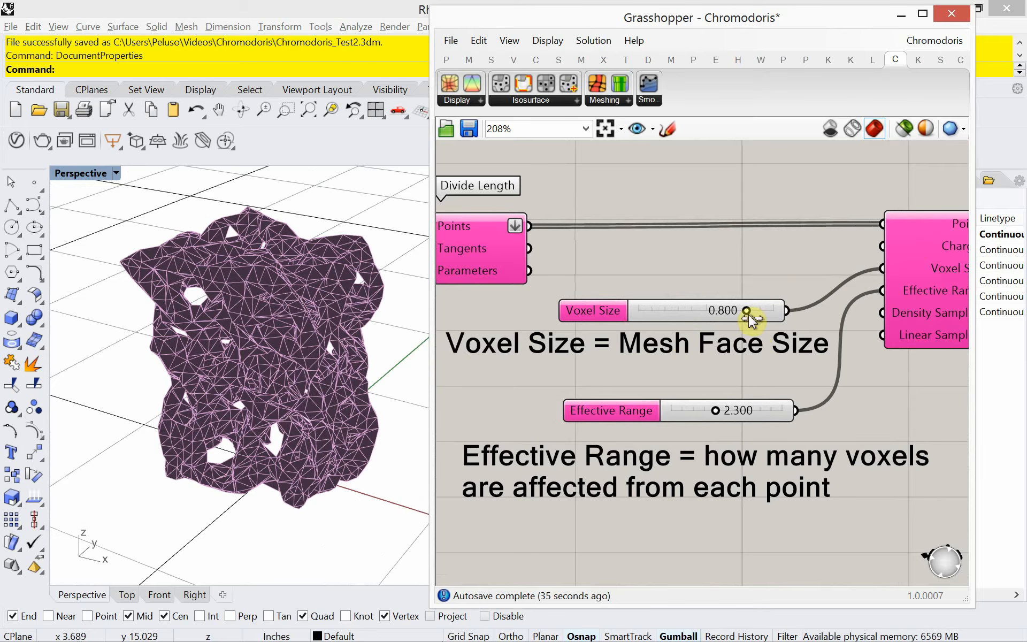
{"action": "scroll", "coordinate": [746, 311], "scroll_direction": "up", "scroll_amount": 4}
{"action": "left_click_drag", "start_coordinate": [745, 324], "coordinate": [695, 337]}
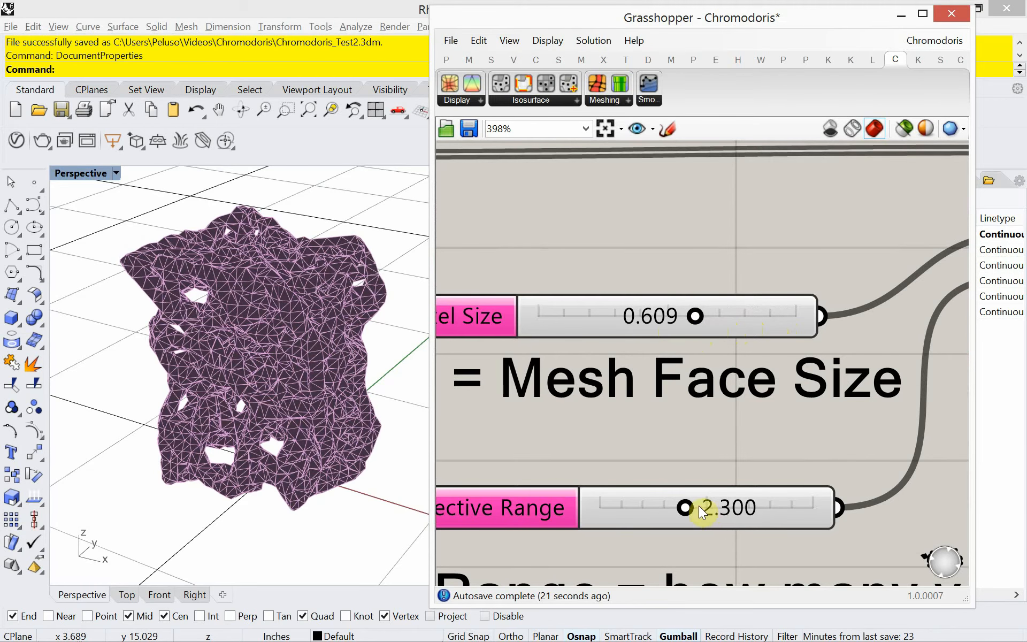
Reduce the Effective Range slider of Sample Voxels to 1.605.
{"action": "left_click_drag", "start_coordinate": [690, 509], "coordinate": [664, 516]}
{"action": "scroll", "coordinate": [647, 481], "scroll_direction": "down", "scroll_amount": 2}
{"action": "right_click_drag", "start_coordinate": [644, 470], "coordinate": [675, 367]}
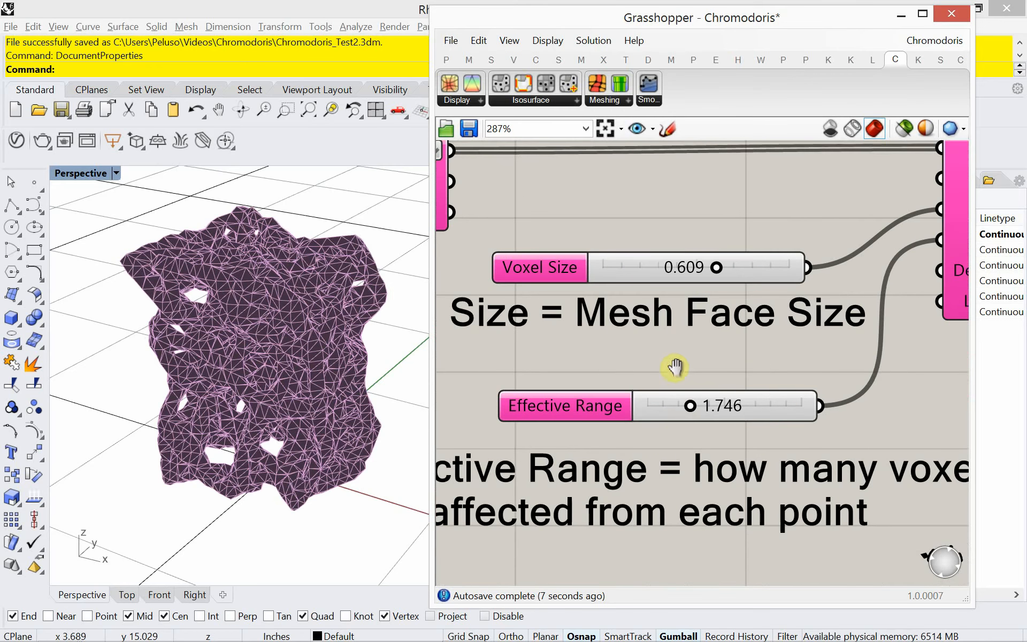
{"action": "scroll", "coordinate": [666, 425], "scroll_direction": "down", "scroll_amount": 1}
{"action": "scroll", "coordinate": [665, 426], "scroll_direction": "up", "scroll_amount": 1}
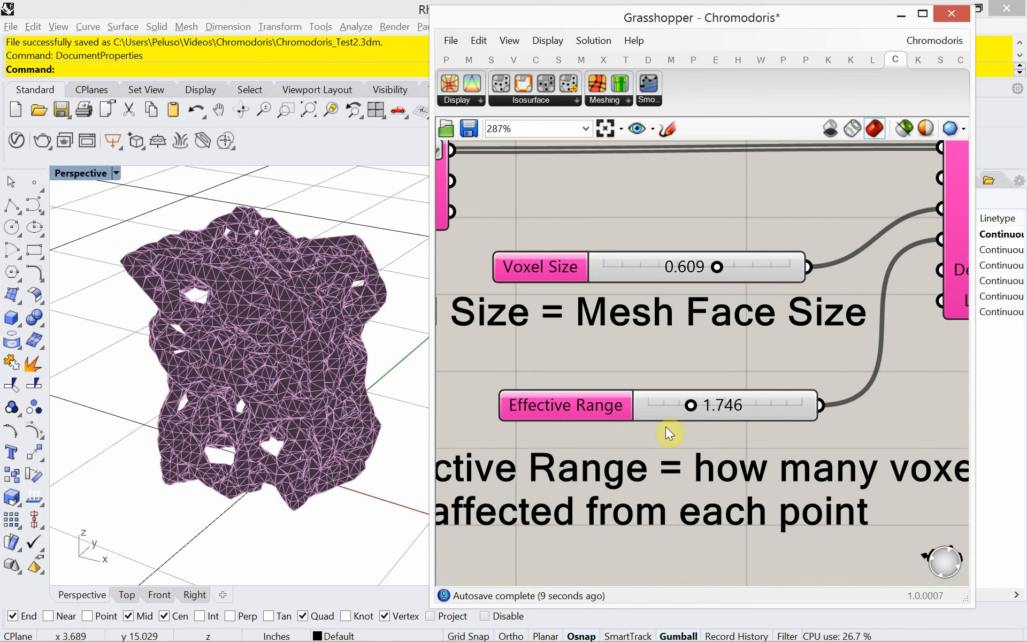
{"action": "left_click_drag", "start_coordinate": [691, 406], "coordinate": [689, 405]}
{"action": "right_click_drag", "start_coordinate": [331, 361], "coordinate": [307, 348]}
Review the definition from the Center Box and Populate 3D components through Proximity 3D to Sample Voxels.
{"action": "scroll", "coordinate": [808, 400], "scroll_direction": "down", "scroll_amount": 6}
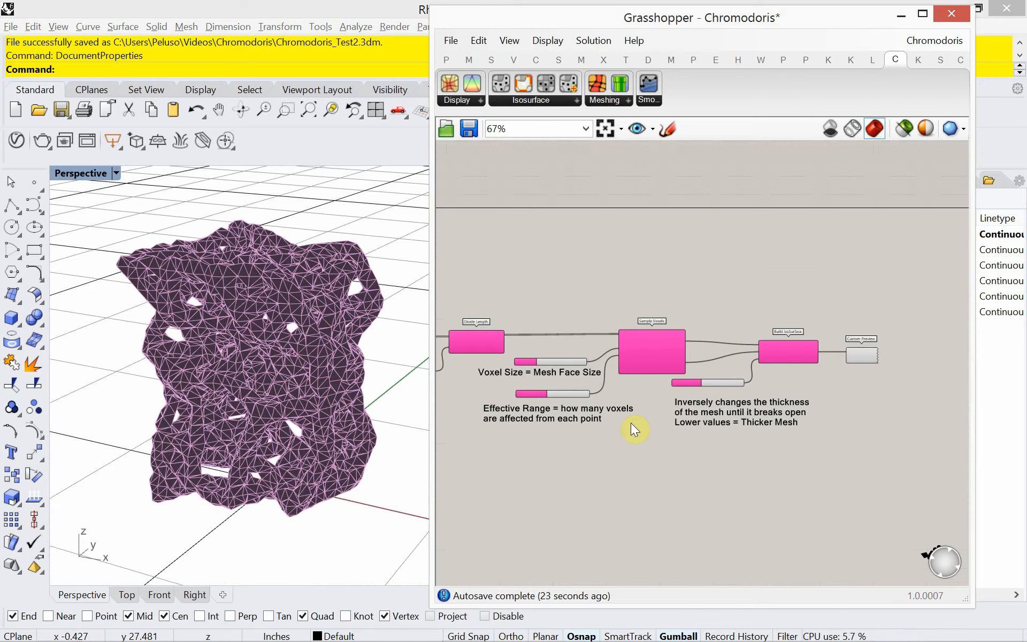
{"action": "right_click_drag", "start_coordinate": [582, 412], "coordinate": [701, 433]}
{"action": "right_click_drag", "start_coordinate": [444, 409], "coordinate": [588, 409]}
{"action": "scroll", "coordinate": [500, 361], "scroll_direction": "up", "scroll_amount": 3}
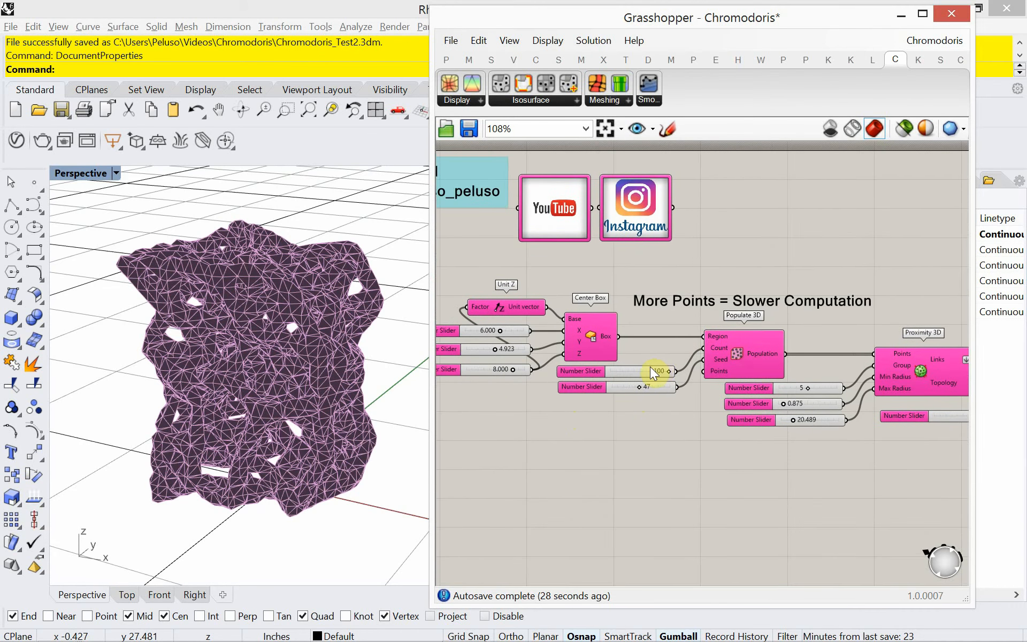
{"action": "scroll", "coordinate": [650, 367], "scroll_direction": "up", "scroll_amount": 2}
{"action": "scroll", "coordinate": [650, 369], "scroll_direction": "down", "scroll_amount": 3}
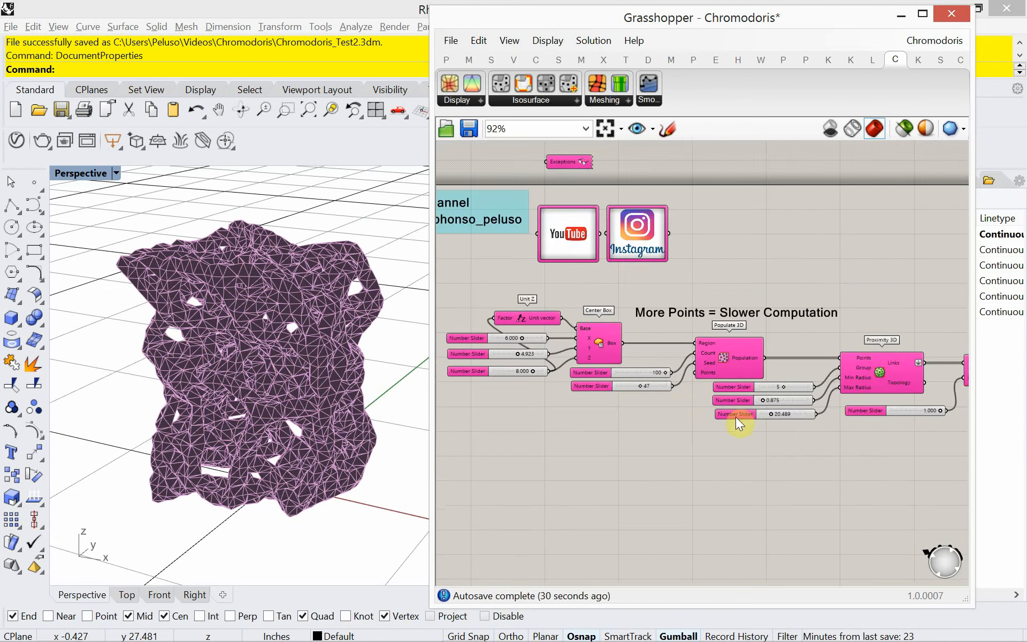
{"action": "right_click_drag", "start_coordinate": [804, 441], "coordinate": [699, 447]}
{"action": "right_click_drag", "start_coordinate": [800, 467], "coordinate": [679, 444]}
{"action": "right_click_drag", "start_coordinate": [784, 451], "coordinate": [671, 431]}
{"action": "scroll", "coordinate": [701, 397], "scroll_direction": "up", "scroll_amount": 2}
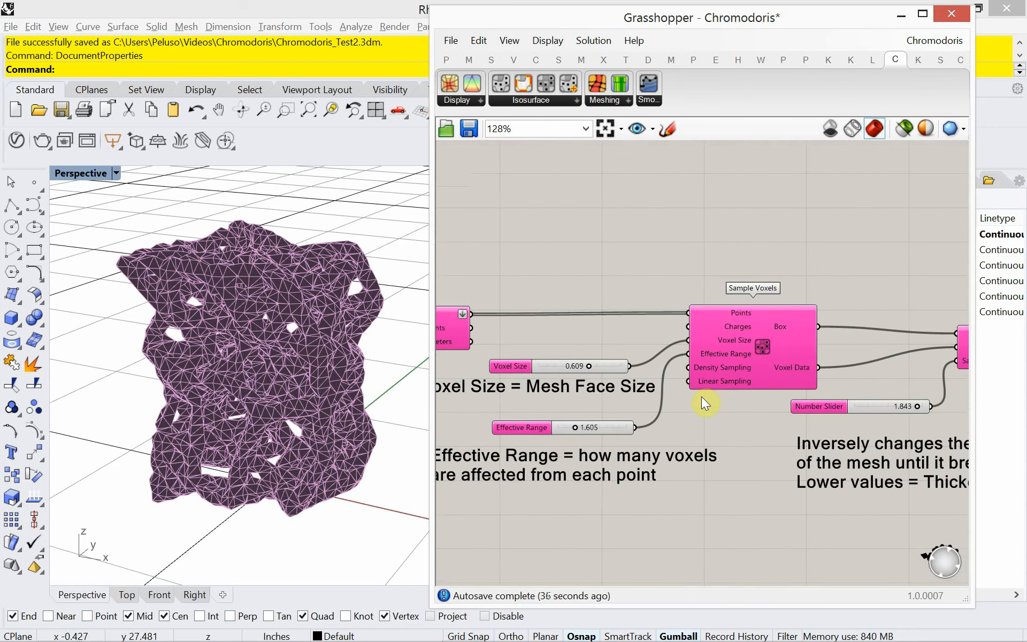
{"action": "scroll", "coordinate": [701, 383], "scroll_direction": "down", "scroll_amount": 1}
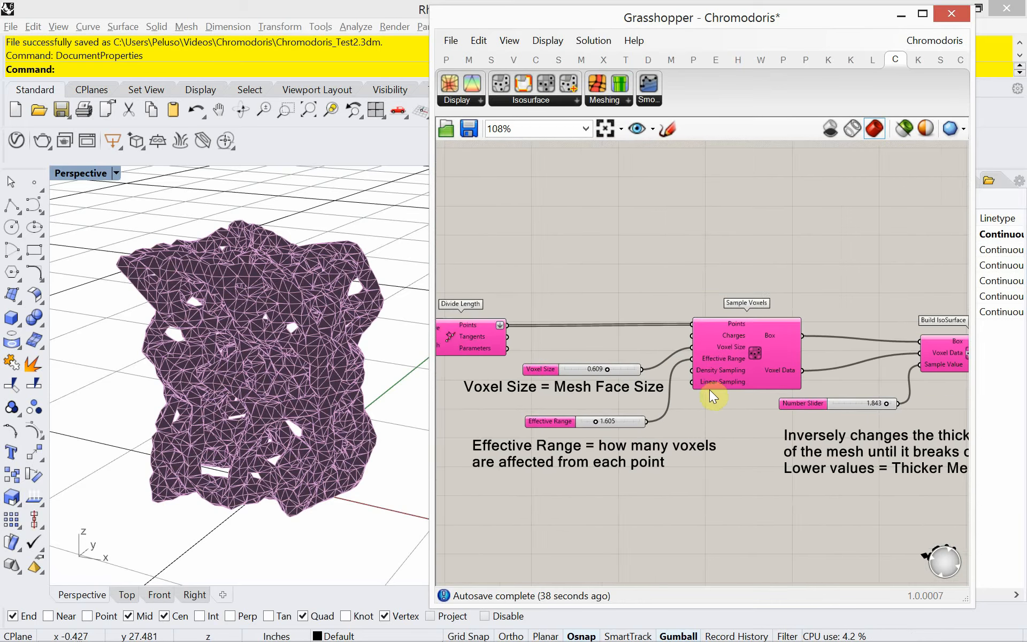
Set the Sample Value slider feeding Build IsoSurface to 2.000.
{"action": "right_click_drag", "start_coordinate": [776, 418], "coordinate": [622, 409]}
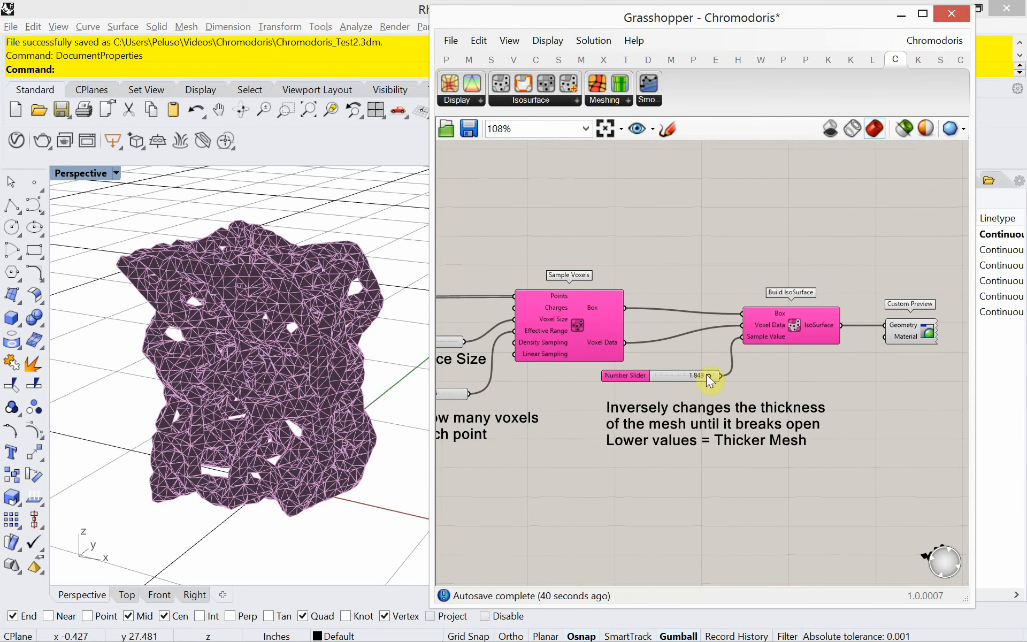
{"action": "scroll", "coordinate": [706, 374], "scroll_direction": "up", "scroll_amount": 4}
{"action": "mouse_move", "coordinate": [712, 383]}
{"action": "left_mouse_down"}
{"action": "mouse_move", "coordinate": [695, 383]}
{"action": "mouse_move", "coordinate": [731, 383]}
{"action": "left_mouse_up"}
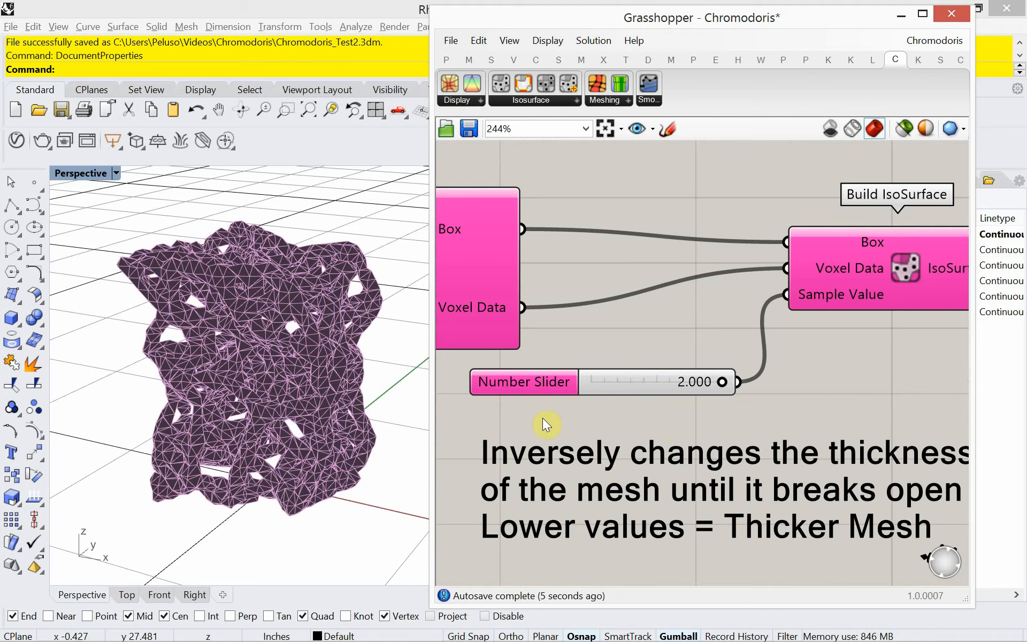
Set the maximum of the Sample Value slider feeding Build IsoSurface to 5.000.
{"action": "right_click", "coordinate": [538, 389]}
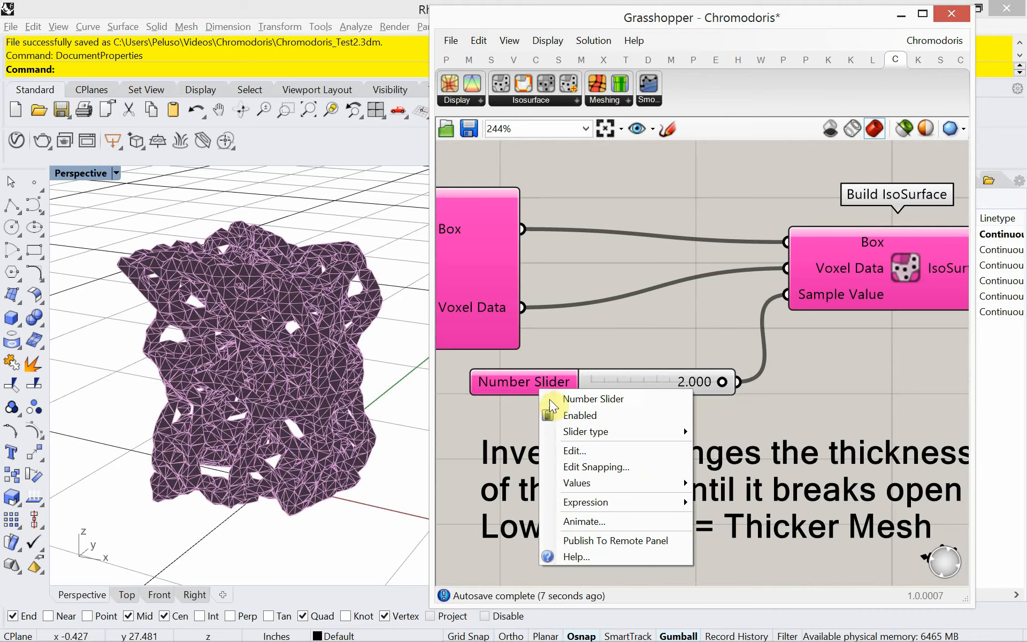
{"action": "mouse_move", "coordinate": [614, 491]}
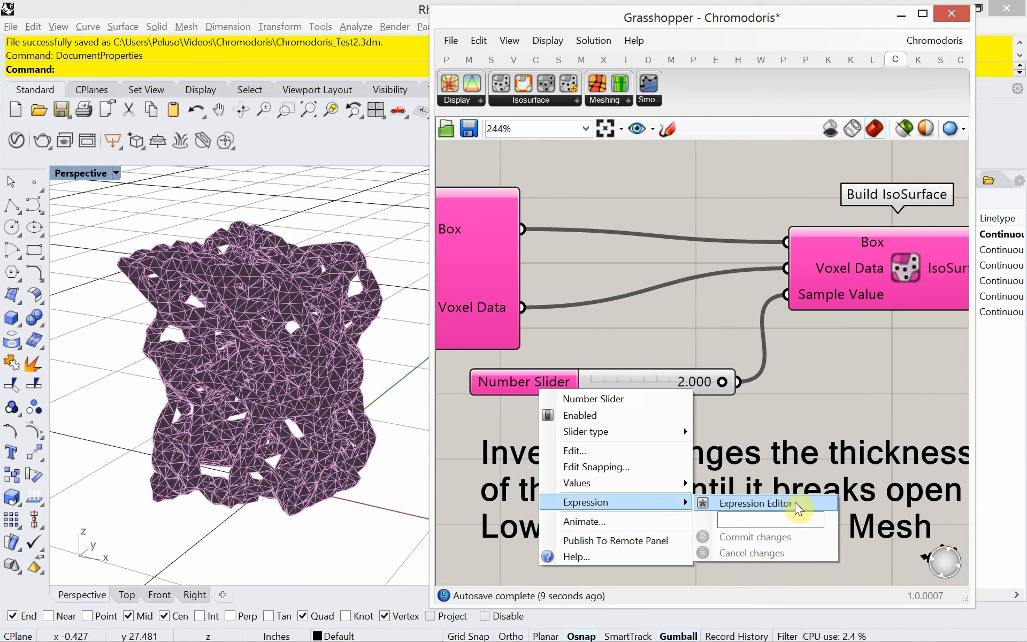
{"action": "double_click", "coordinate": [764, 501]}
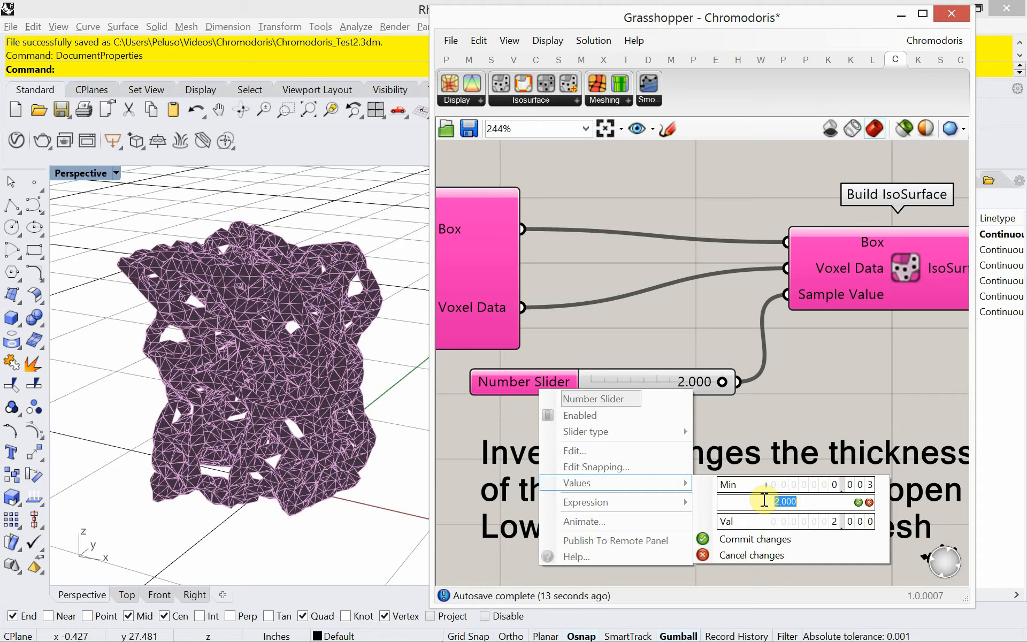
{"action": "type", "text": "5"}
{"action": "left_click", "coordinate": [858, 501]}
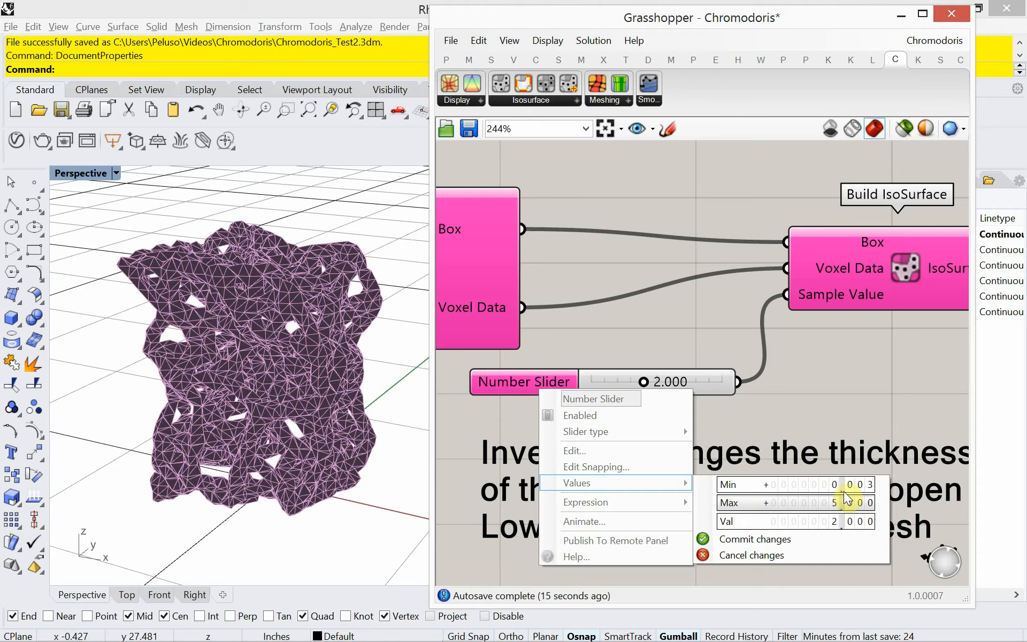
{"action": "left_click", "coordinate": [738, 539]}
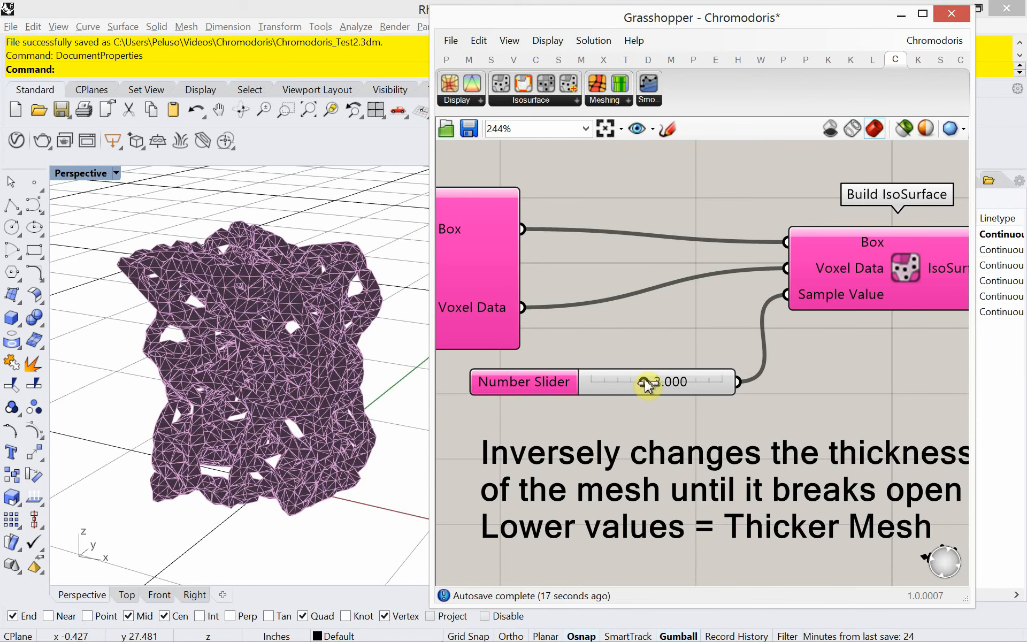
Try a Sample Value of 2.921 on the slider, and settle on 1.958 for a thicker mesh.
{"action": "left_click_drag", "start_coordinate": [645, 384], "coordinate": [672, 393]}
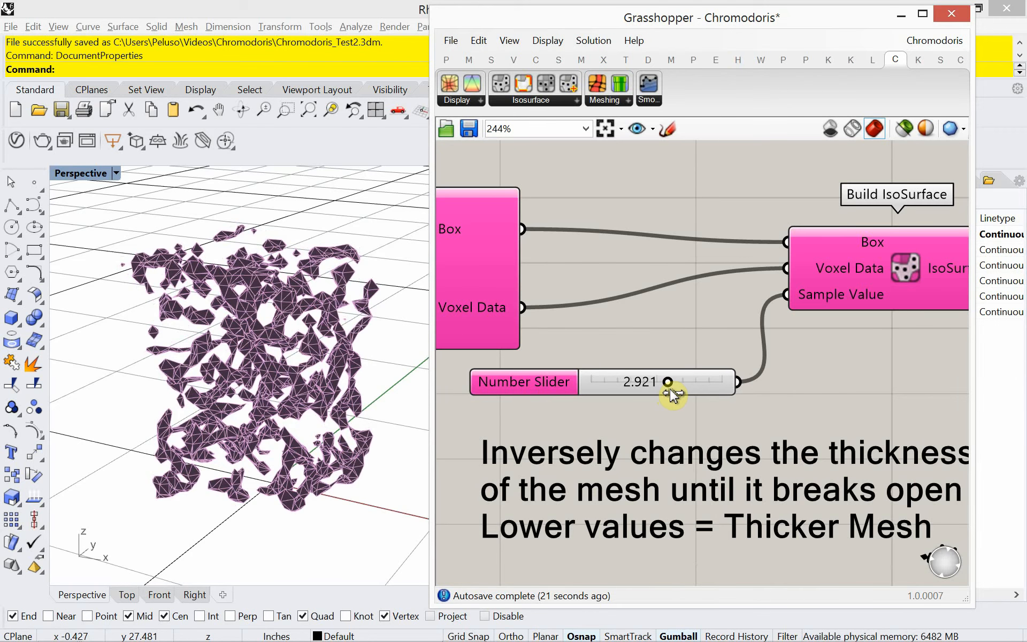
{"action": "scroll", "coordinate": [672, 394], "scroll_direction": "down", "scroll_amount": 1}
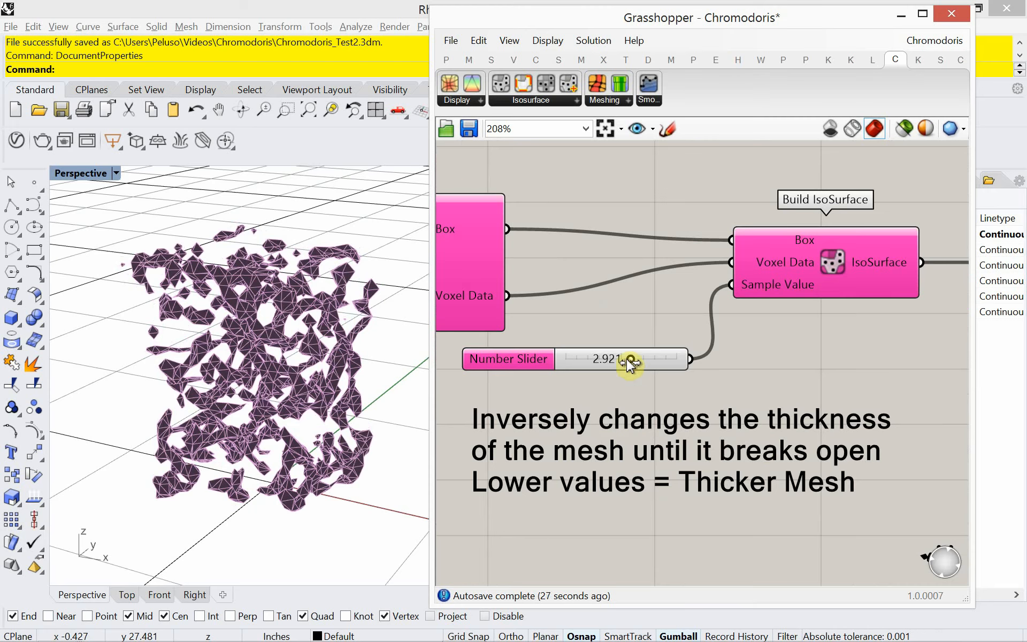
{"action": "left_click_drag", "start_coordinate": [631, 362], "coordinate": [610, 370]}
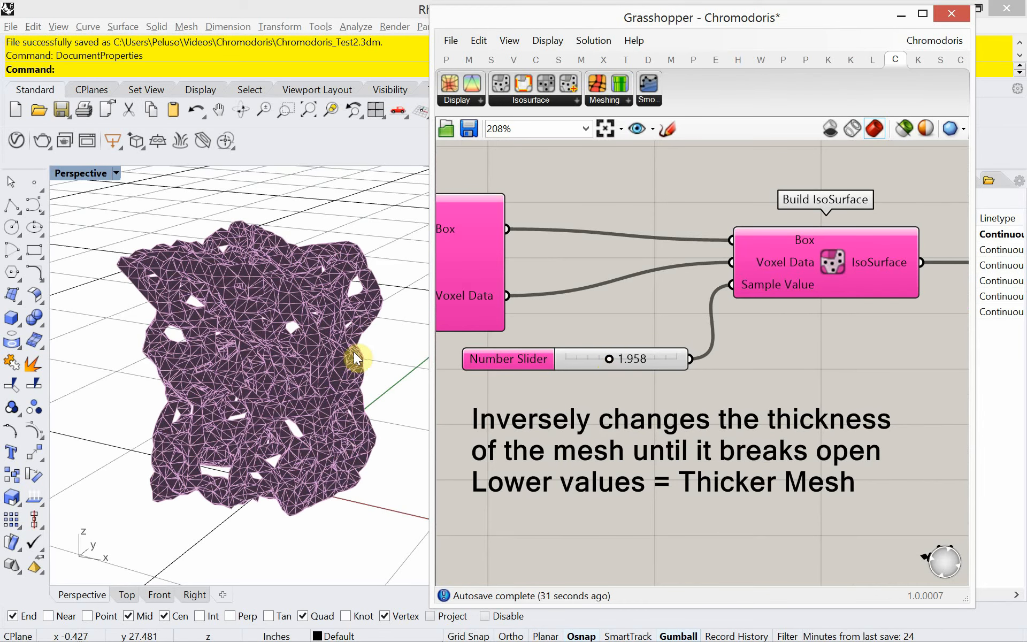
{"action": "mouse_move", "coordinate": [355, 355]}
{"action": "right_mouse_down"}
{"action": "mouse_move", "coordinate": [334, 463]}
{"action": "mouse_move", "coordinate": [362, 328]}
{"action": "mouse_move", "coordinate": [356, 336]}
{"action": "right_mouse_up"}
Insert a QuickSmooth component between Build IsoSurface and Custom Preview, wiring IsoSurface into its Mesh input and its Mesh output into Geometry.
{"action": "right_click_drag", "start_coordinate": [929, 431], "coordinate": [648, 408]}
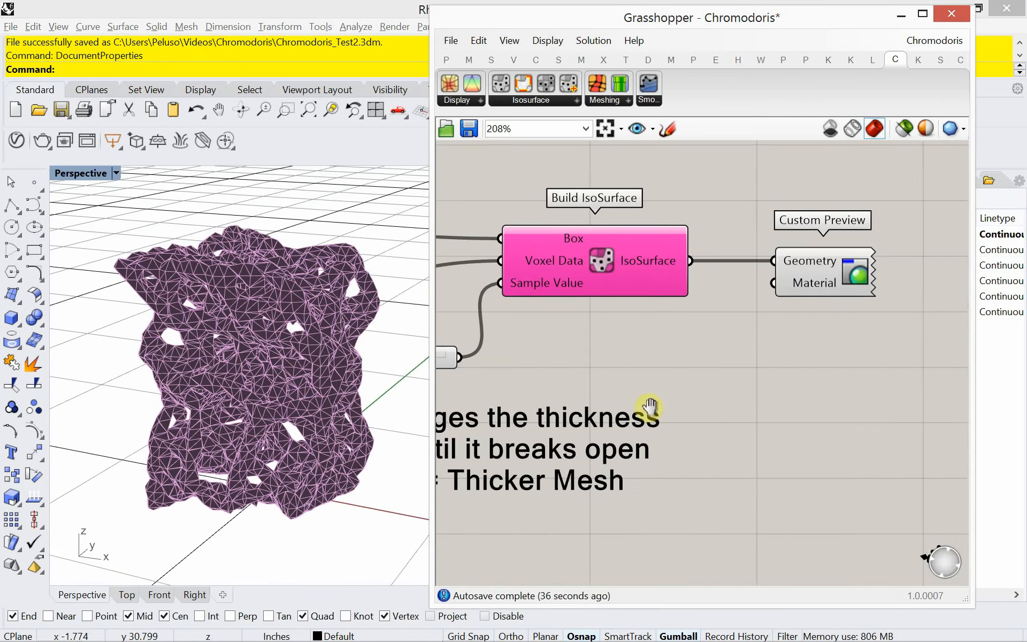
{"action": "scroll", "coordinate": [650, 412], "scroll_direction": "down", "scroll_amount": 2}
{"action": "left_click_drag", "start_coordinate": [777, 320], "coordinate": [837, 313]}
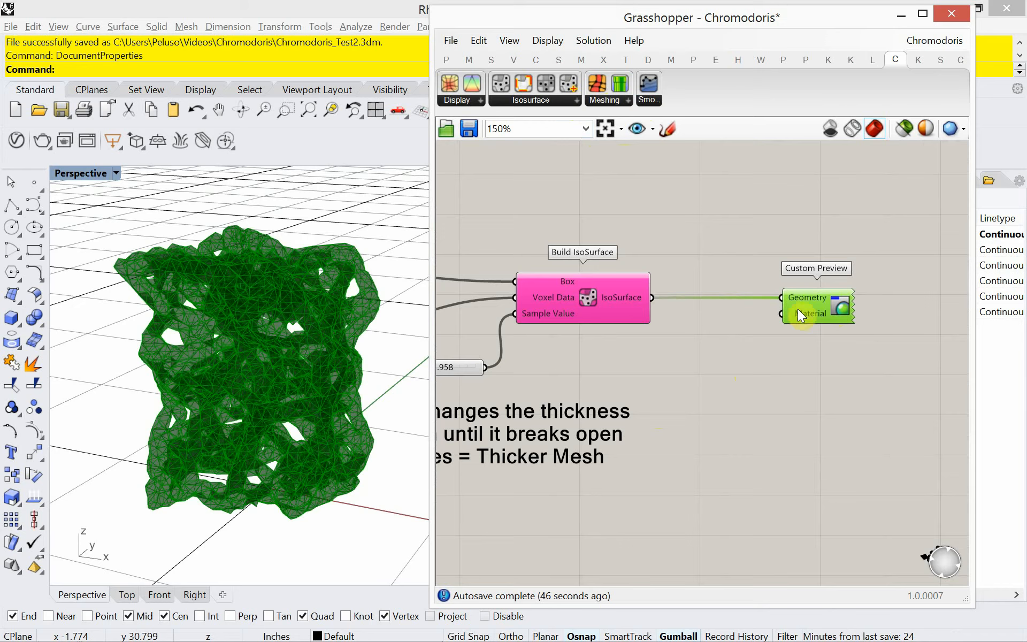
{"action": "left_click_drag", "start_coordinate": [812, 323], "coordinate": [823, 323]}
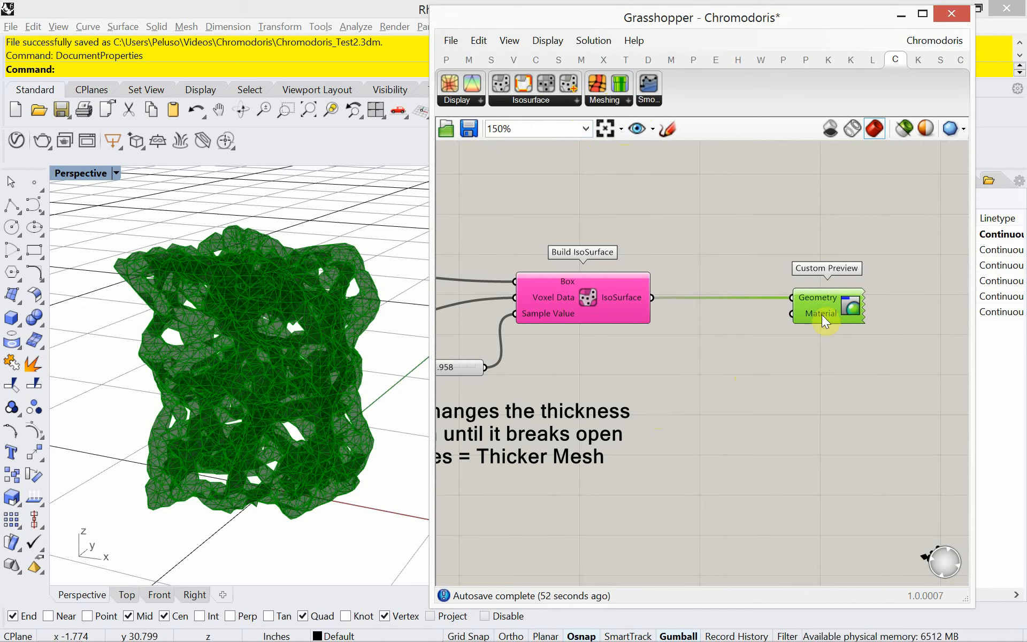
{"action": "left_click_drag", "start_coordinate": [822, 327], "coordinate": [861, 324]}
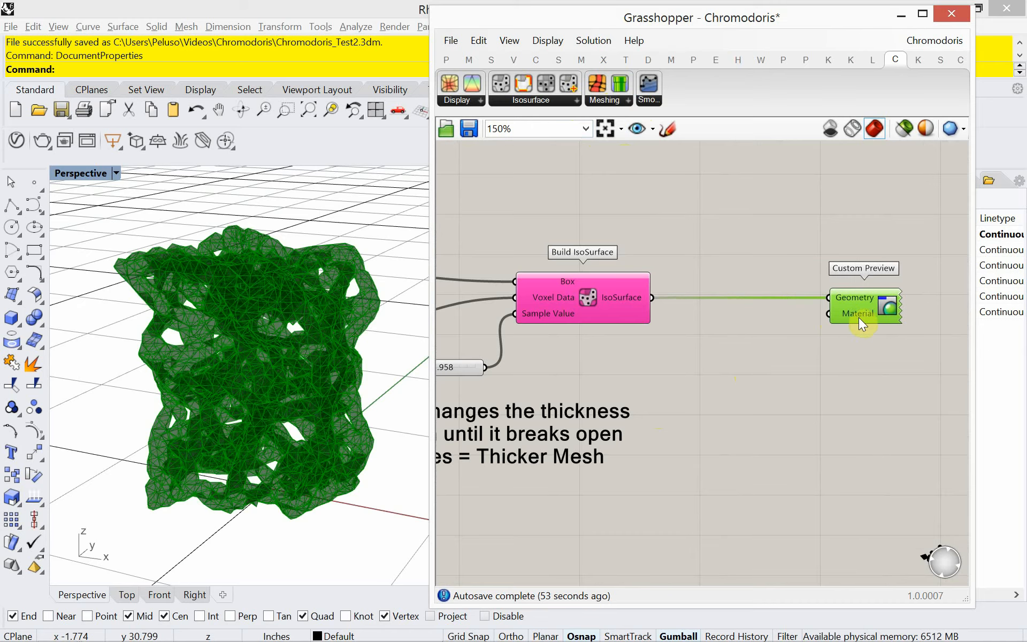
{"action": "left_click", "coordinate": [648, 101]}
{"action": "left_click_drag", "start_coordinate": [675, 131], "coordinate": [743, 250]}
{"action": "left_click_drag", "start_coordinate": [652, 298], "coordinate": [828, 295]}
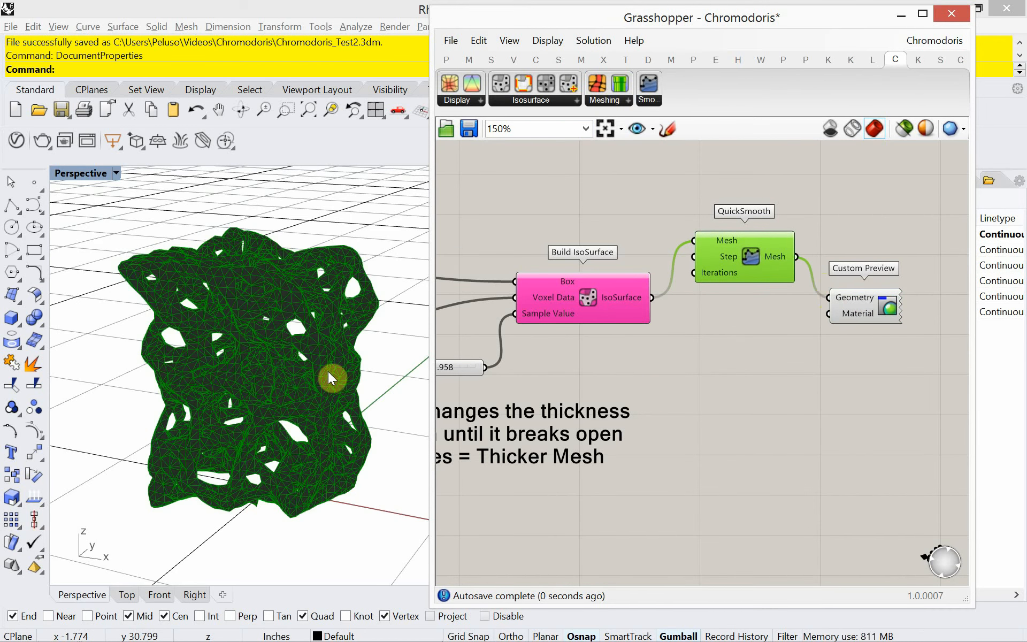
{"action": "right_click_drag", "start_coordinate": [328, 373], "coordinate": [286, 394]}
{"action": "left_click", "coordinate": [723, 452]}
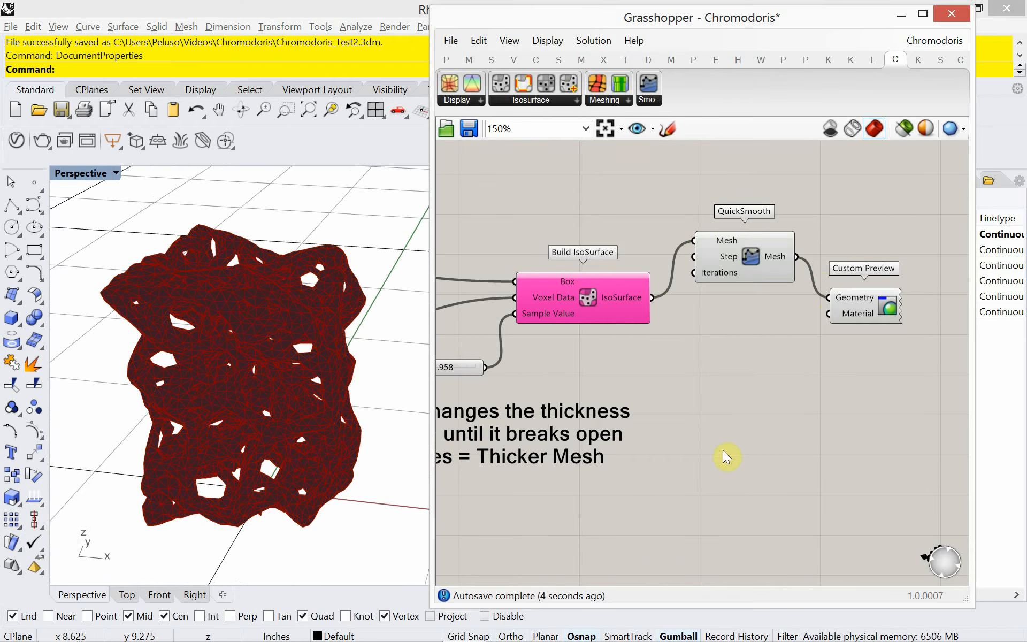
Arrange the QuickSmooth and Custom Preview components in a row beside Build IsoSurface.
{"action": "left_click_drag", "start_coordinate": [851, 313], "coordinate": [896, 276]}
{"action": "left_click_drag", "start_coordinate": [790, 269], "coordinate": [815, 321]}
{"action": "left_click_drag", "start_coordinate": [900, 268], "coordinate": [903, 322]}
{"action": "left_click", "coordinate": [842, 375]}
{"action": "right_click_drag", "start_coordinate": [802, 385], "coordinate": [690, 374]}
Replace Custom Preview with a Draft Angle component and feed the QuickSmooth mesh into its Mesh input.
{"action": "left_click_drag", "start_coordinate": [837, 374], "coordinate": [799, 299]}
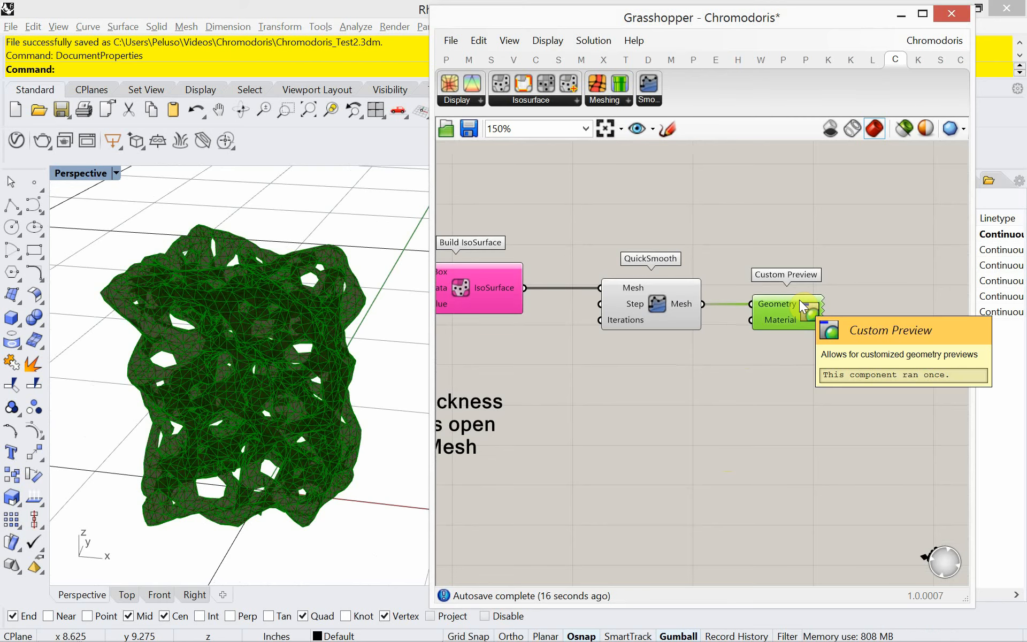
{"action": "key", "text": "Delete"}
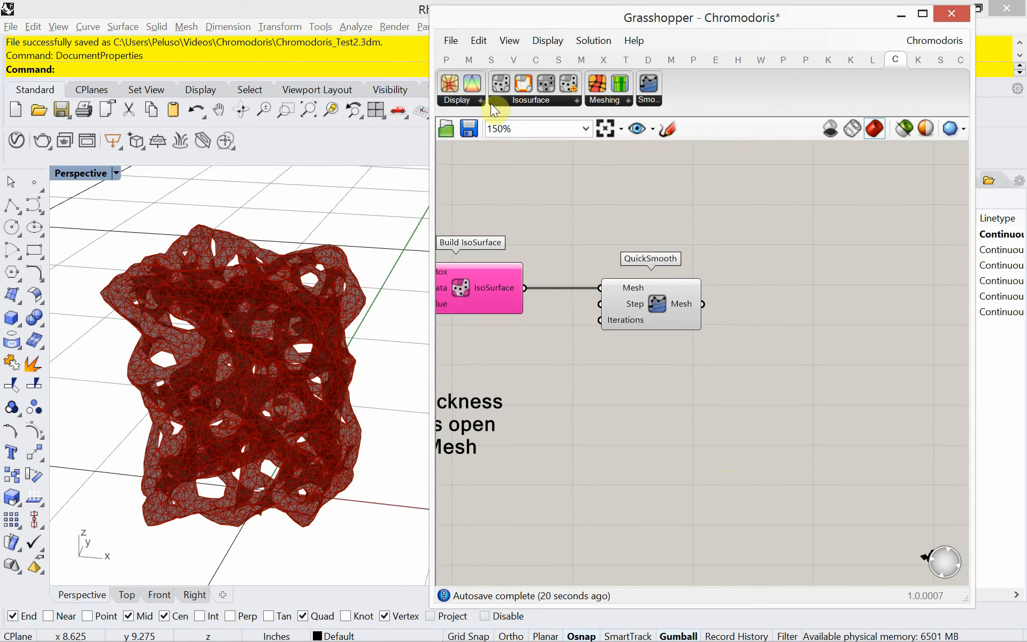
{"action": "left_click", "coordinate": [463, 100]}
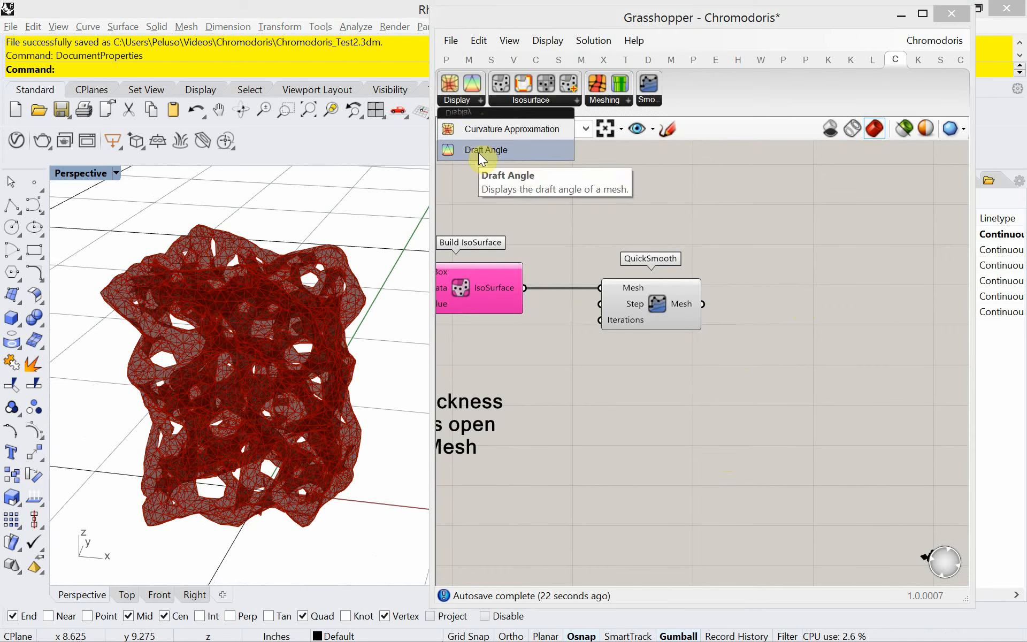
{"action": "left_click_drag", "start_coordinate": [478, 153], "coordinate": [797, 317]}
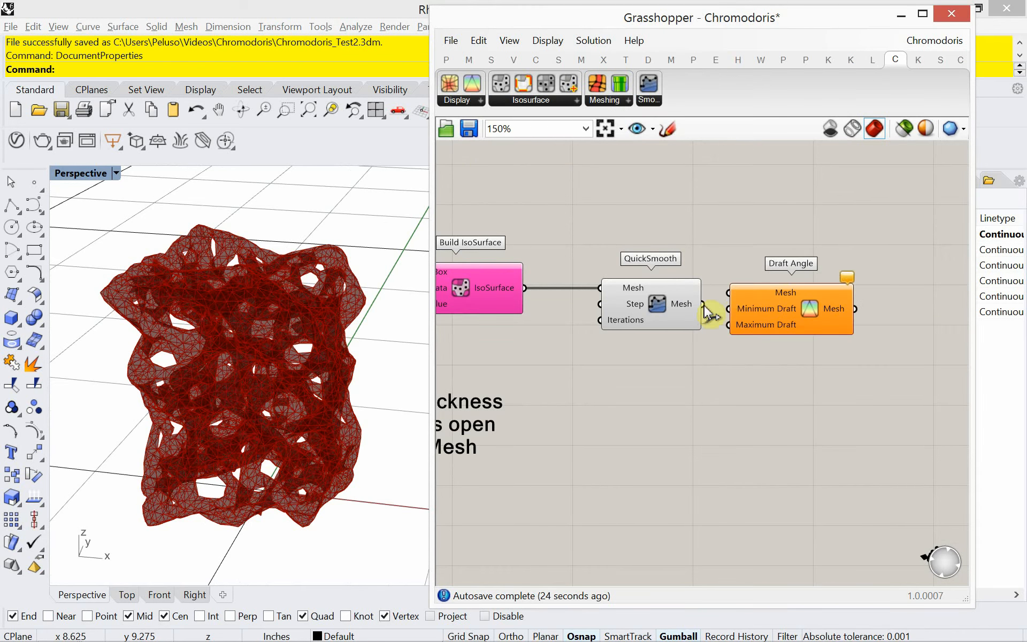
{"action": "left_click_drag", "start_coordinate": [702, 304], "coordinate": [823, 317]}
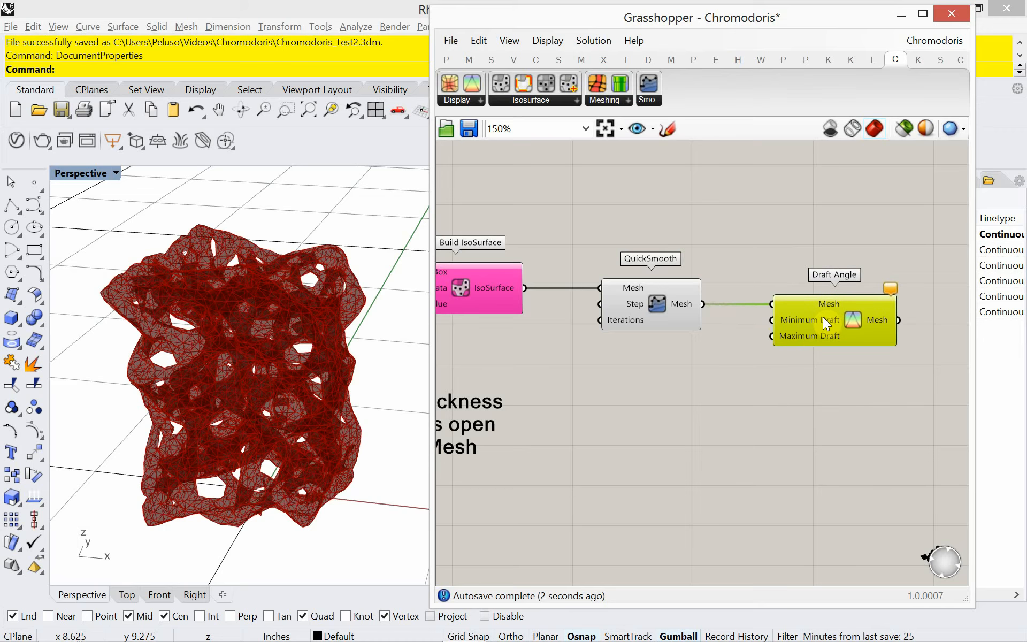
{"action": "left_click", "coordinate": [733, 365]}
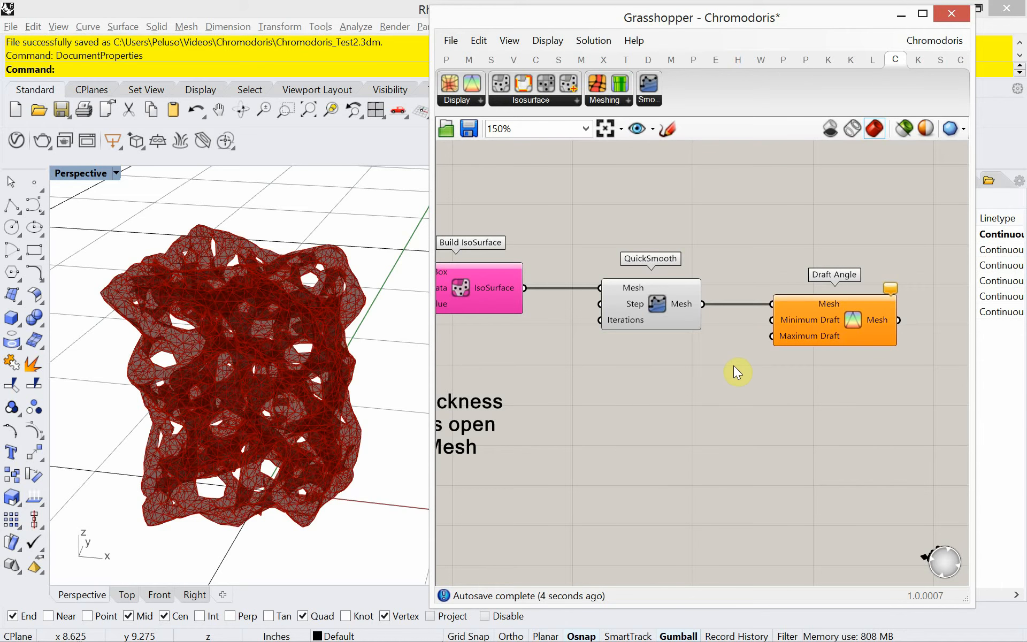
Add a number slider ranging from -45 to 0, set it to -45 and connect it to Minimum Draft of Draft Angle.
{"action": "mouse_move", "coordinate": [801, 331]}
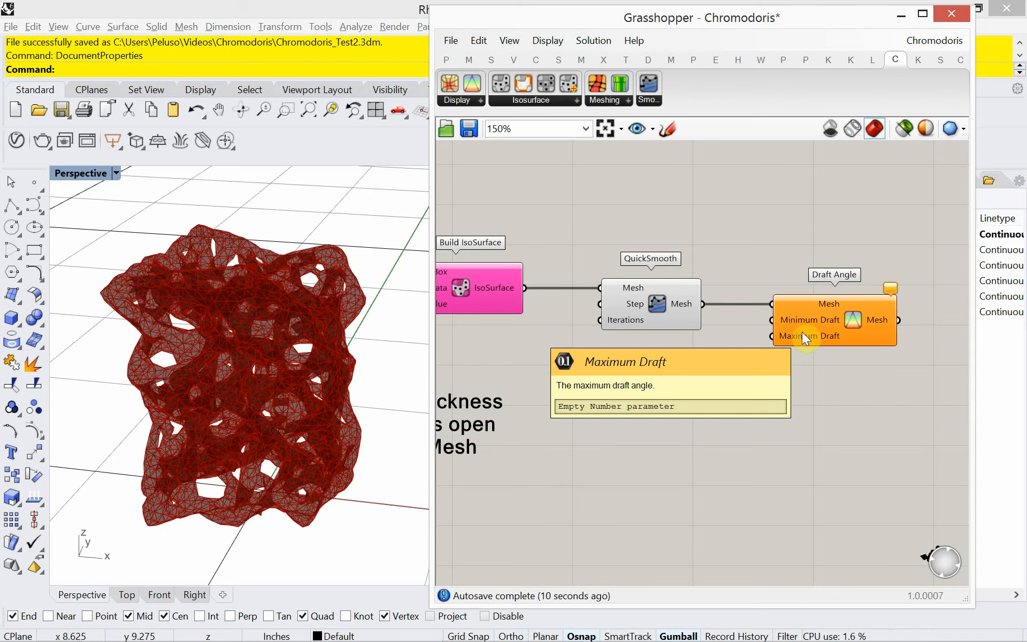
{"action": "left_click_drag", "start_coordinate": [806, 334], "coordinate": [851, 338]}
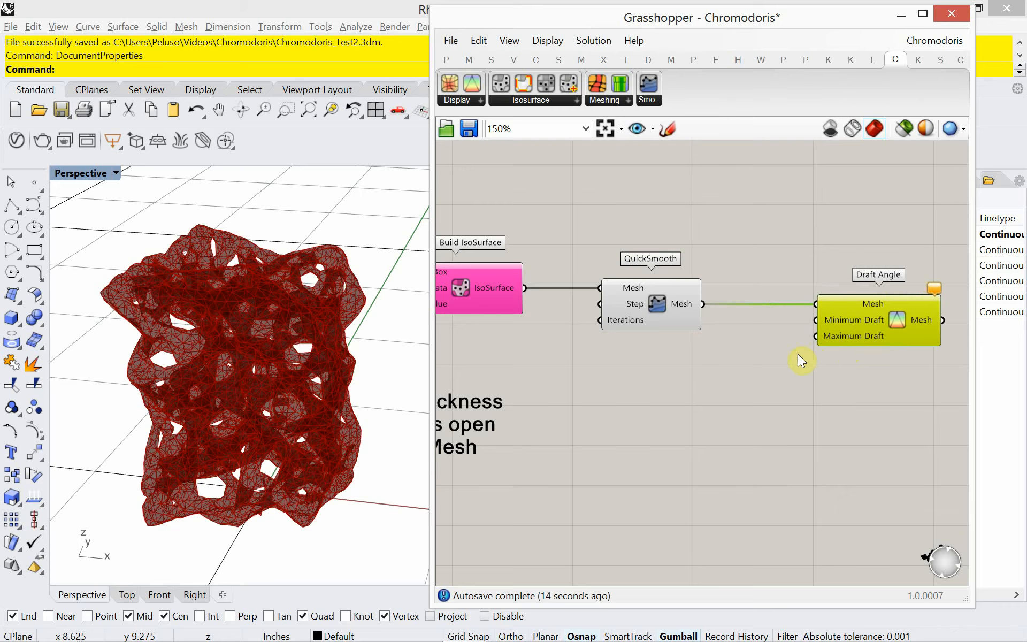
{"action": "double_click", "coordinate": [776, 361]}
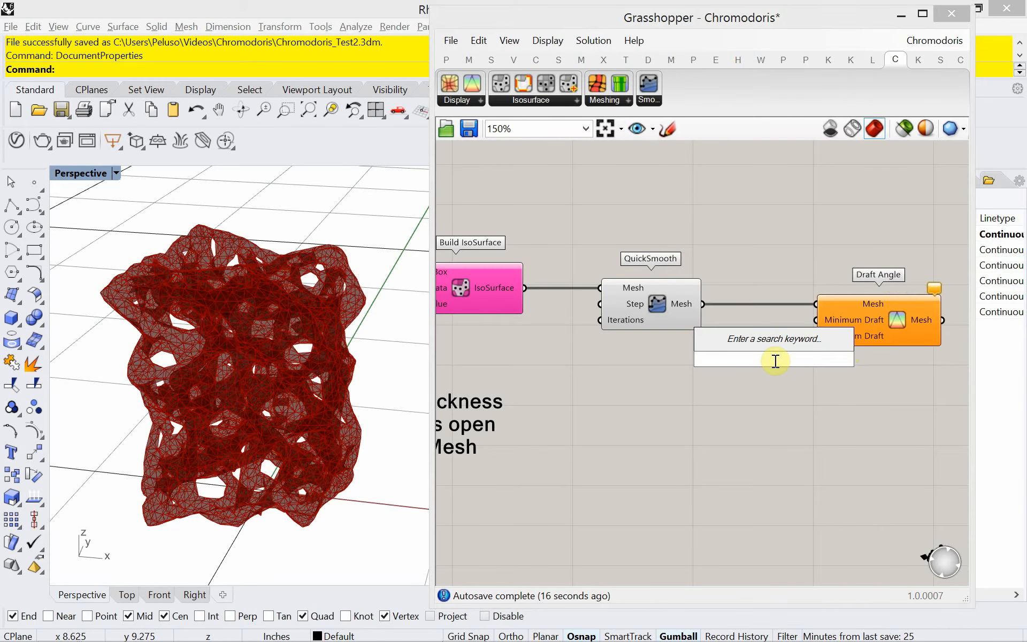
{"action": "type", "text": "0<-45"}
{"action": "key", "text": "Return"}
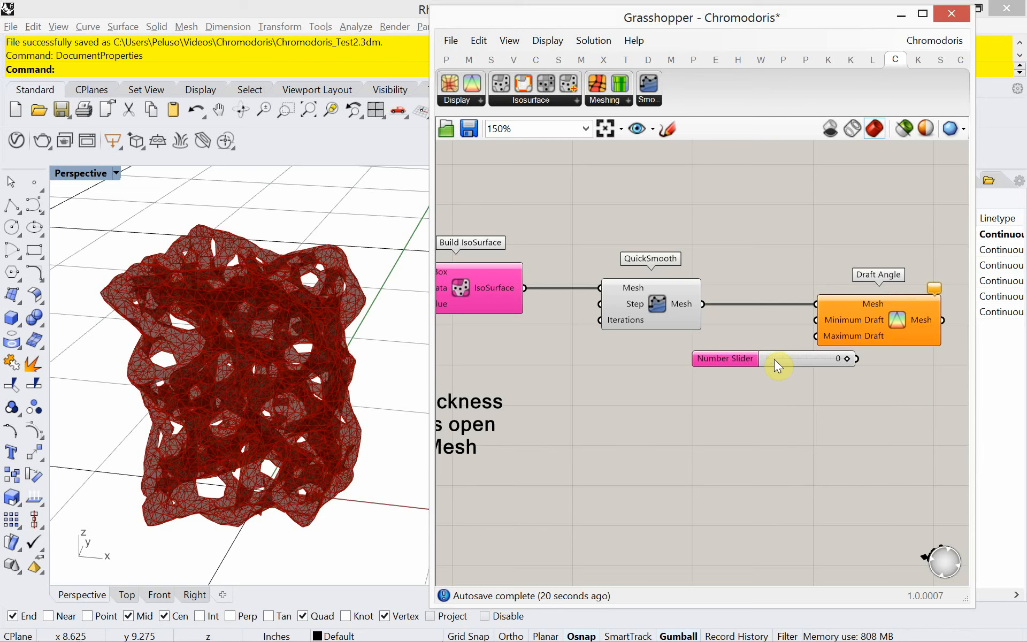
{"action": "left_click_drag", "start_coordinate": [774, 358], "coordinate": [726, 359]}
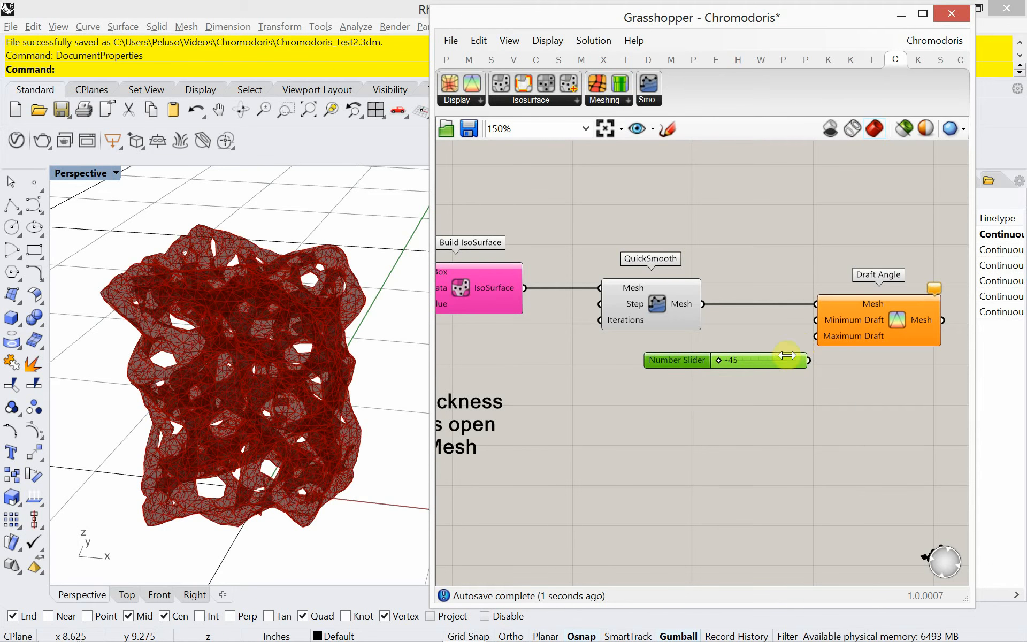
{"action": "left_click_drag", "start_coordinate": [809, 360], "coordinate": [758, 348]}
{"action": "left_click", "coordinate": [732, 371]}
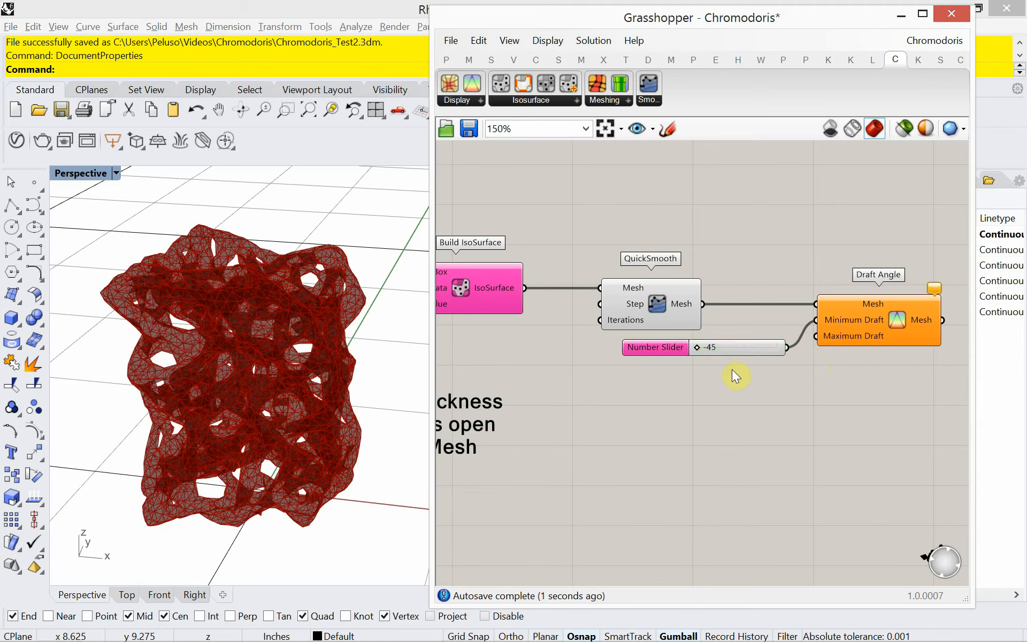
Add a second number slider with the value 45 below the first and connect it to Maximum Draft.
{"action": "double_click", "coordinate": [731, 369]}
{"action": "type", "text": "45"}
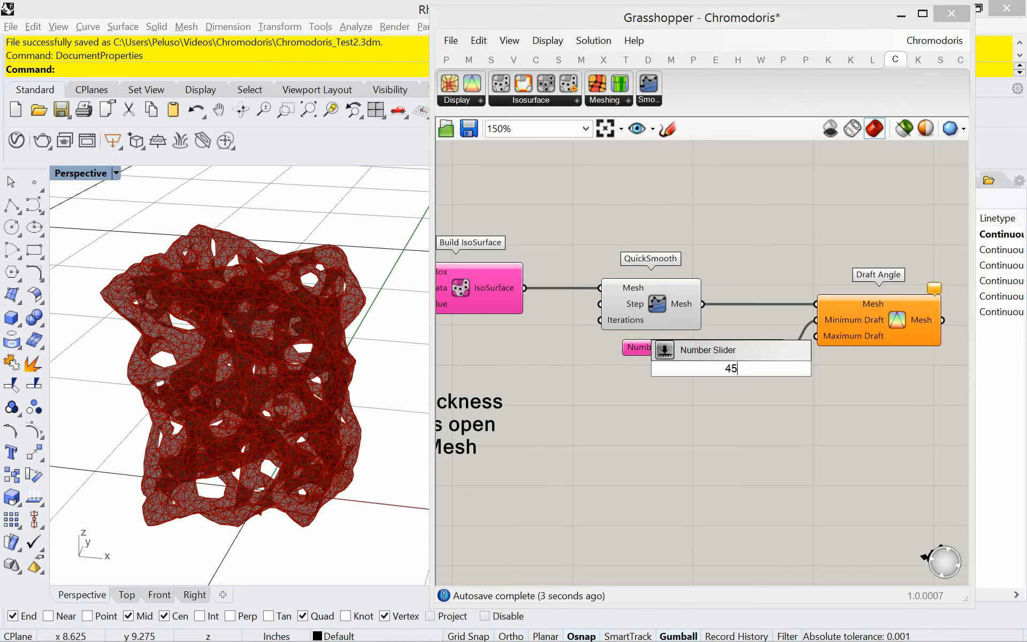
{"action": "key", "text": "Return"}
{"action": "left_click_drag", "start_coordinate": [697, 371], "coordinate": [670, 372]}
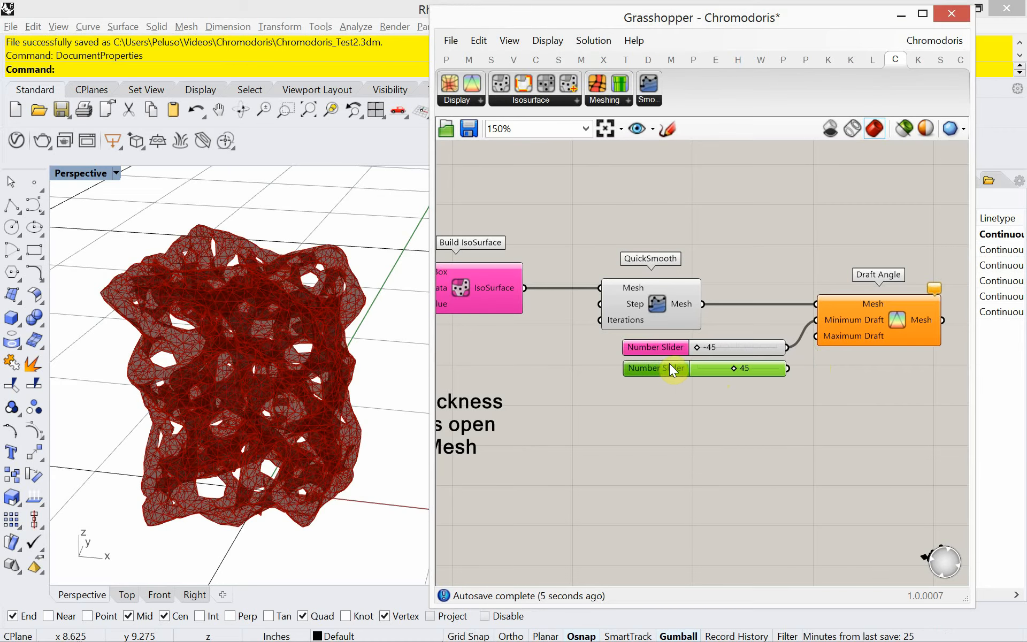
{"action": "left_click_drag", "start_coordinate": [789, 373], "coordinate": [816, 337]}
{"action": "left_click", "coordinate": [802, 407]}
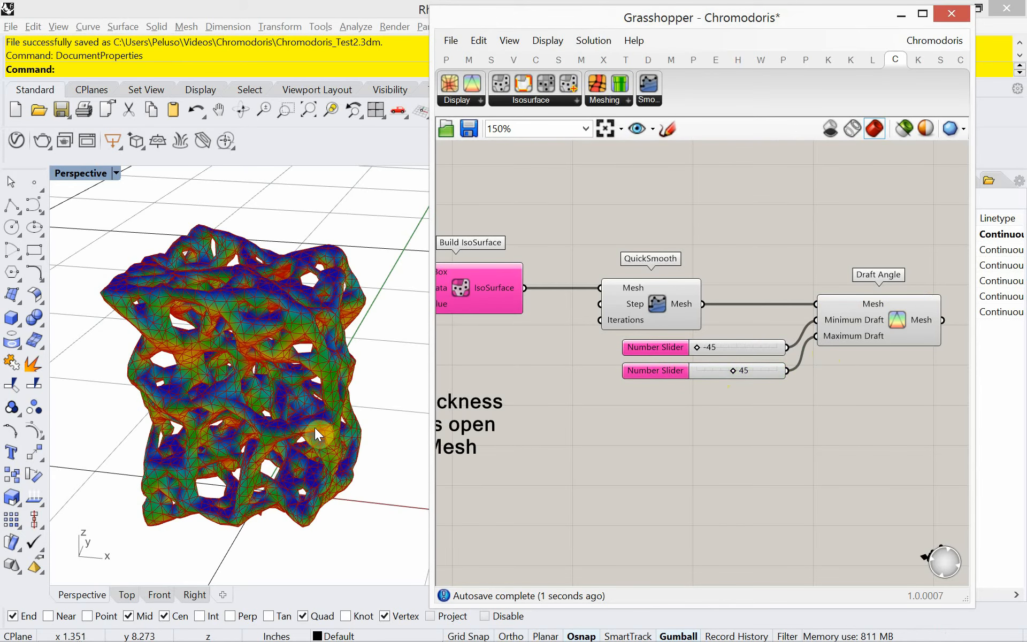
Try the Shaded display mode on the draft-coloured mesh in the Perspective viewport, and set the viewport to Wireframe.
{"action": "right_click_drag", "start_coordinate": [315, 428], "coordinate": [295, 347]}
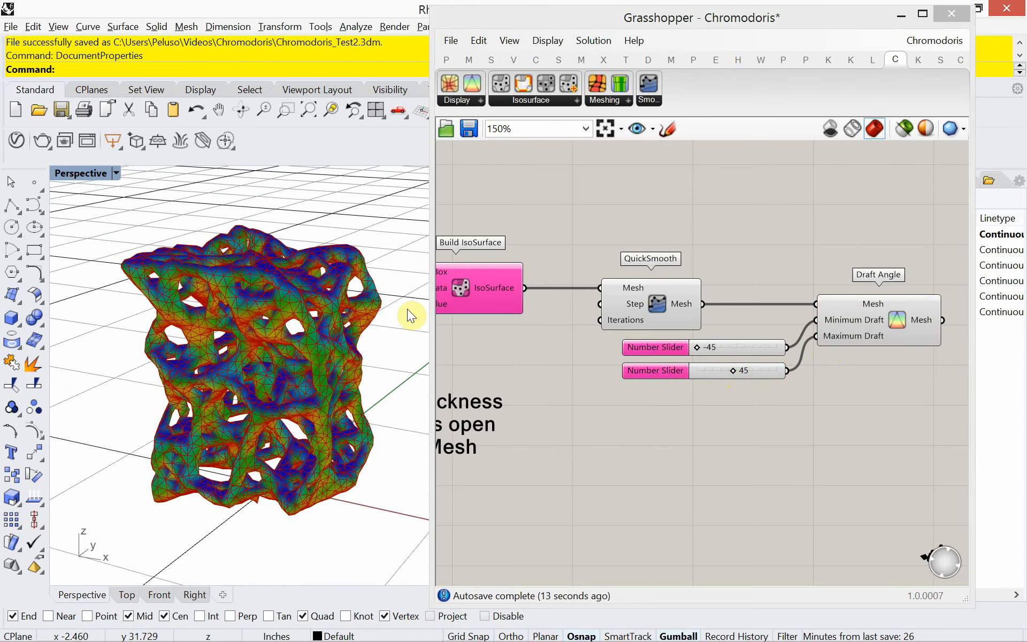
{"action": "left_click", "coordinate": [117, 172]}
{"action": "left_click", "coordinate": [134, 176]}
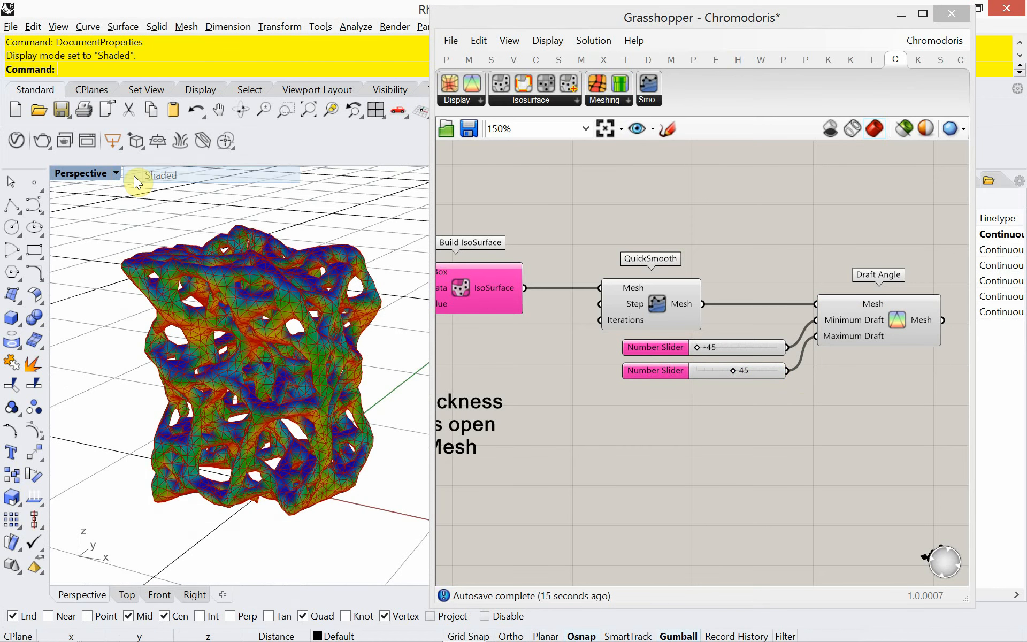
{"action": "left_click", "coordinate": [115, 173]}
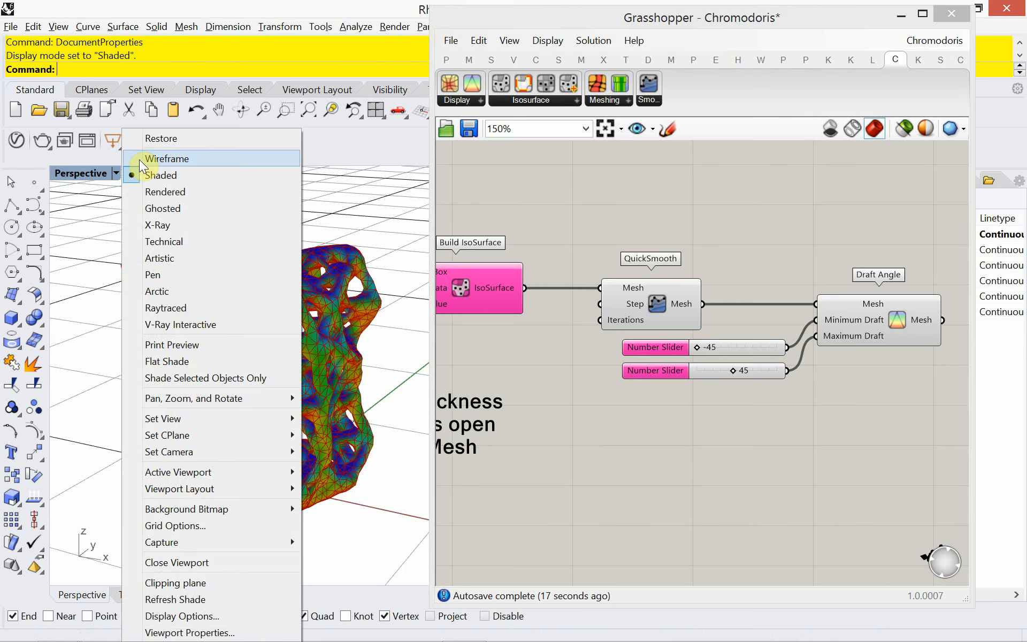
{"action": "left_click", "coordinate": [139, 158]}
{"action": "right_click_drag", "start_coordinate": [223, 296], "coordinate": [297, 330]}
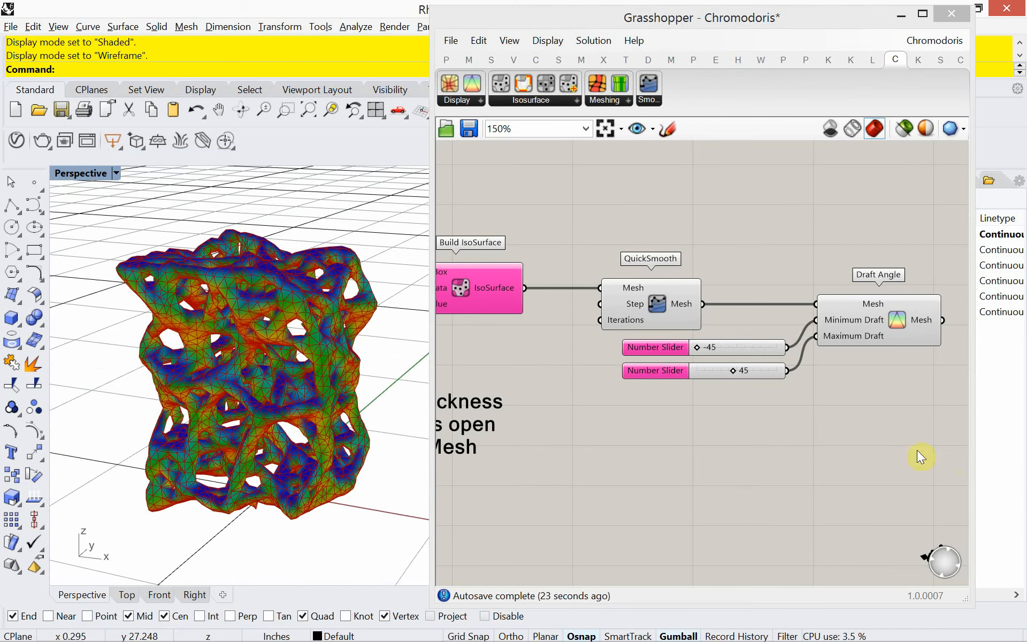
Move QuickSmooth, Draft Angle and both draft sliders together farther from Build IsoSurface to free space for QuickSmooth inputs.
{"action": "left_click_drag", "start_coordinate": [889, 442], "coordinate": [600, 253]}
{"action": "left_click_drag", "start_coordinate": [669, 296], "coordinate": [770, 298]}
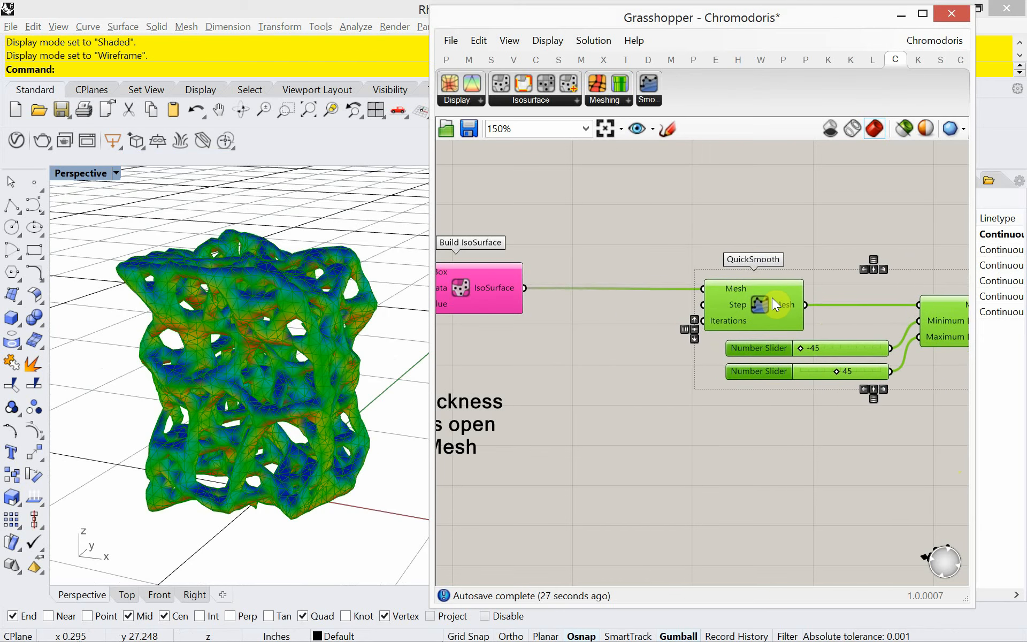
{"action": "left_click", "coordinate": [618, 310]}
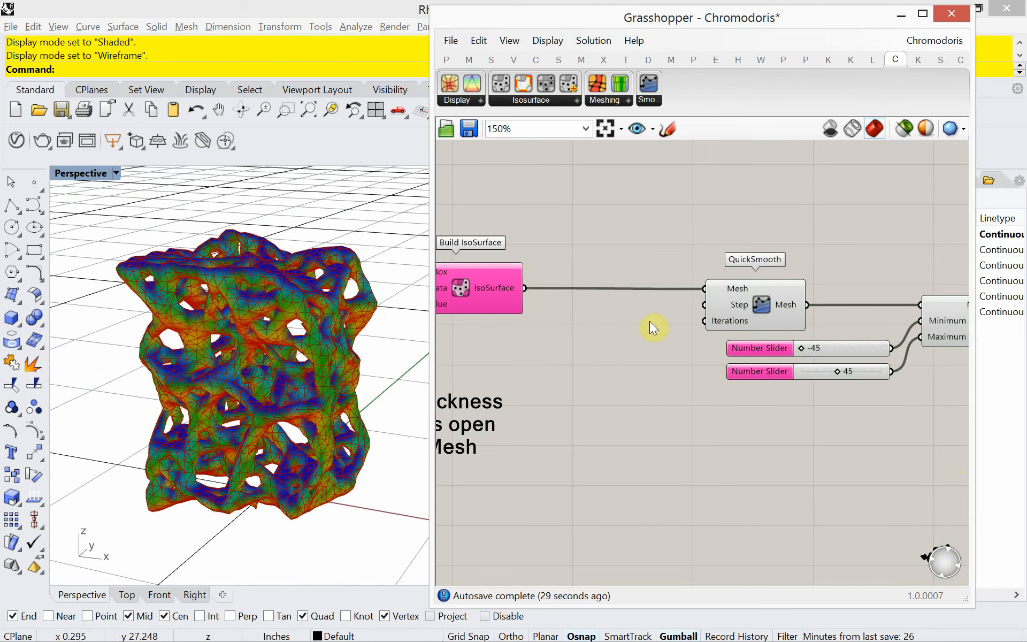
{"action": "right_click_drag", "start_coordinate": [716, 351], "coordinate": [595, 318]}
{"action": "left_click", "coordinate": [630, 283]}
{"action": "right_click", "coordinate": [561, 169]}
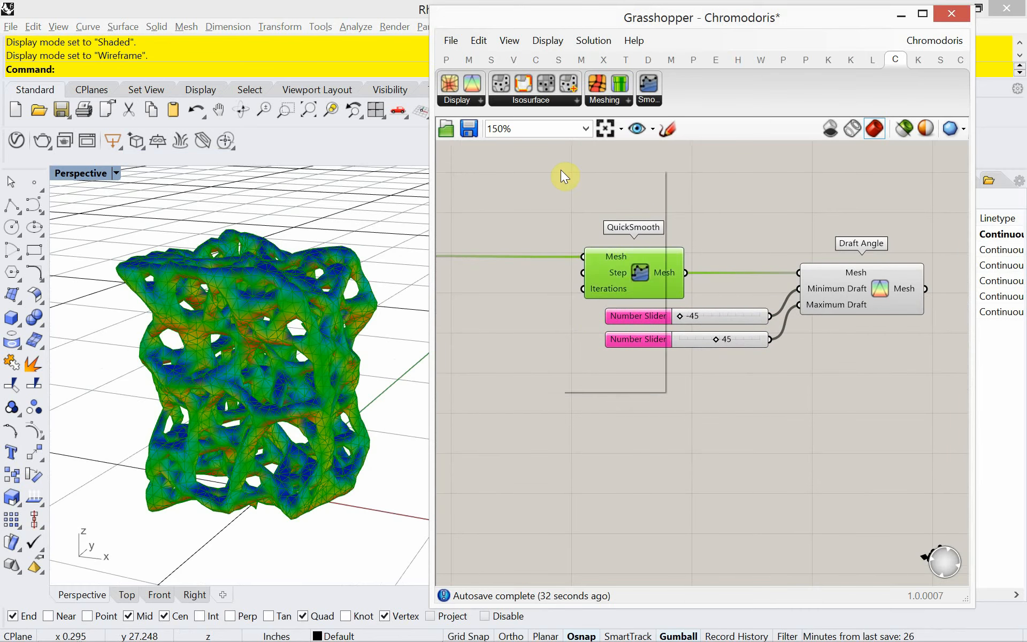
Turn off the QuickSmooth component's preview and inspect the draft-angle-coloured mesh.
{"action": "left_click", "coordinate": [585, 189]}
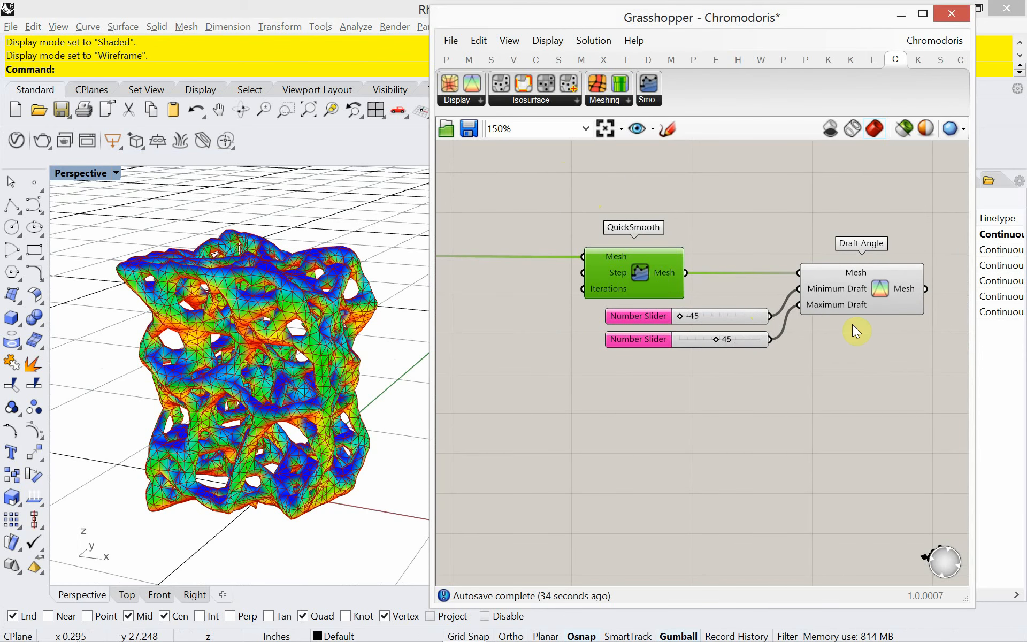
{"action": "right_click_drag", "start_coordinate": [329, 408], "coordinate": [417, 398]}
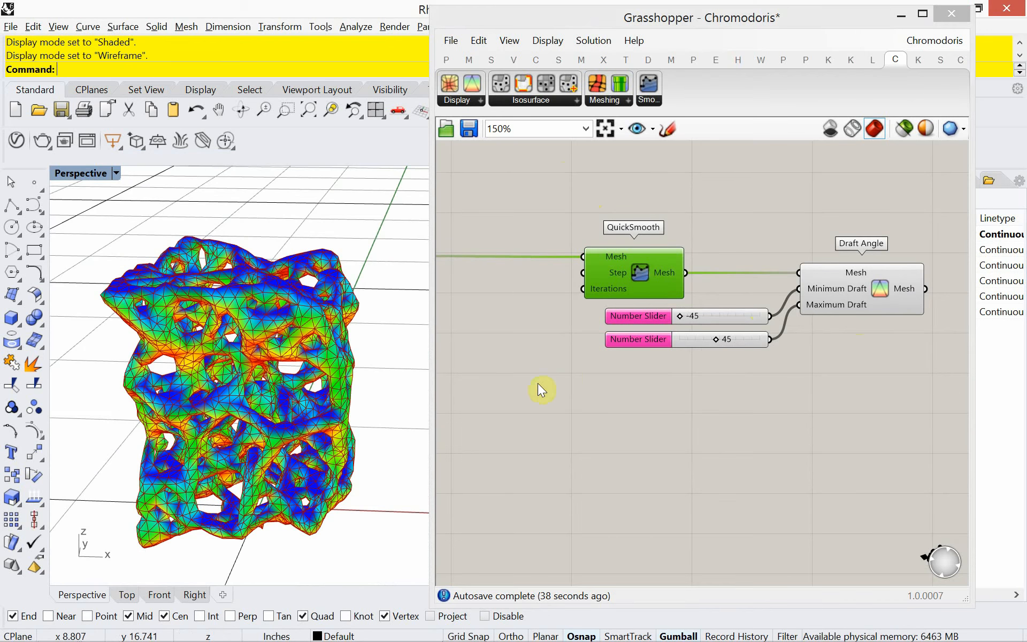
Add a number slider with the value 11 and connect it to QuickSmooth's Iterations input.
{"action": "right_click_drag", "start_coordinate": [602, 377], "coordinate": [717, 402]}
{"action": "scroll", "coordinate": [679, 356], "scroll_direction": "up", "scroll_amount": 2}
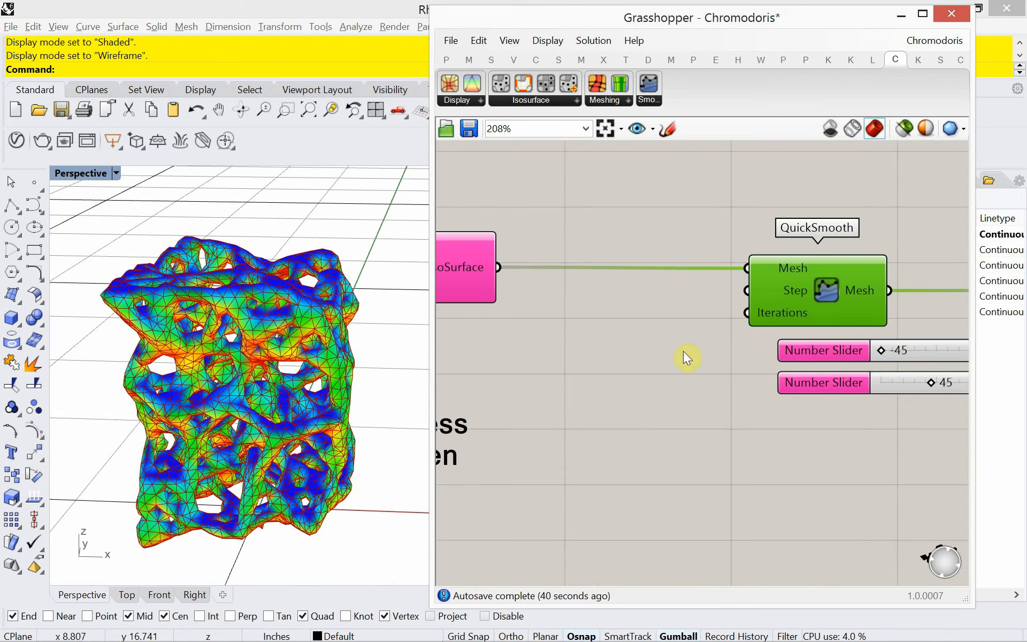
{"action": "mouse_move", "coordinate": [752, 315]}
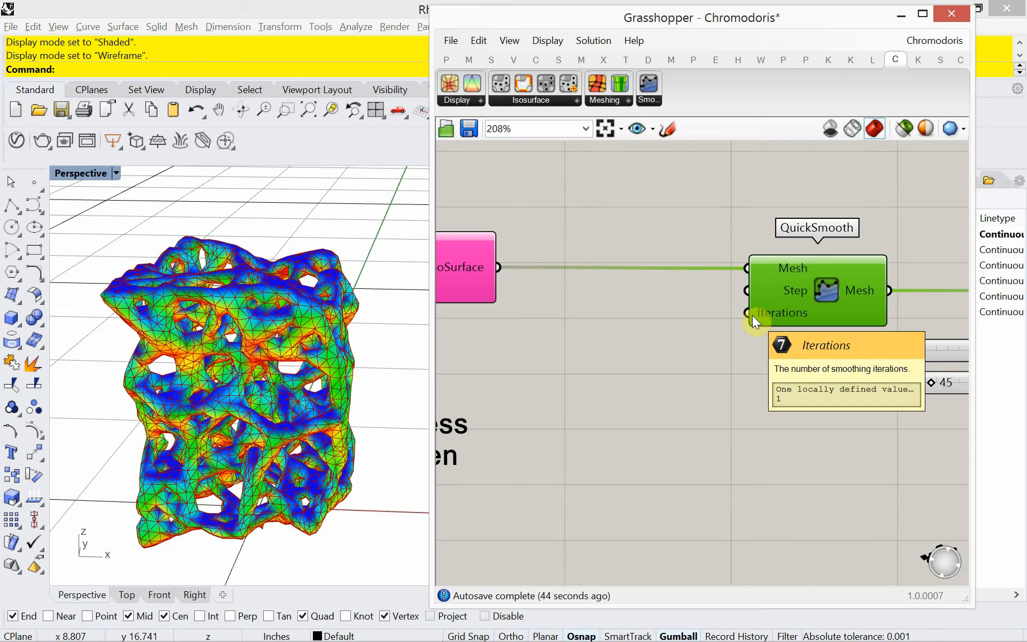
{"action": "mouse_move", "coordinate": [759, 289]}
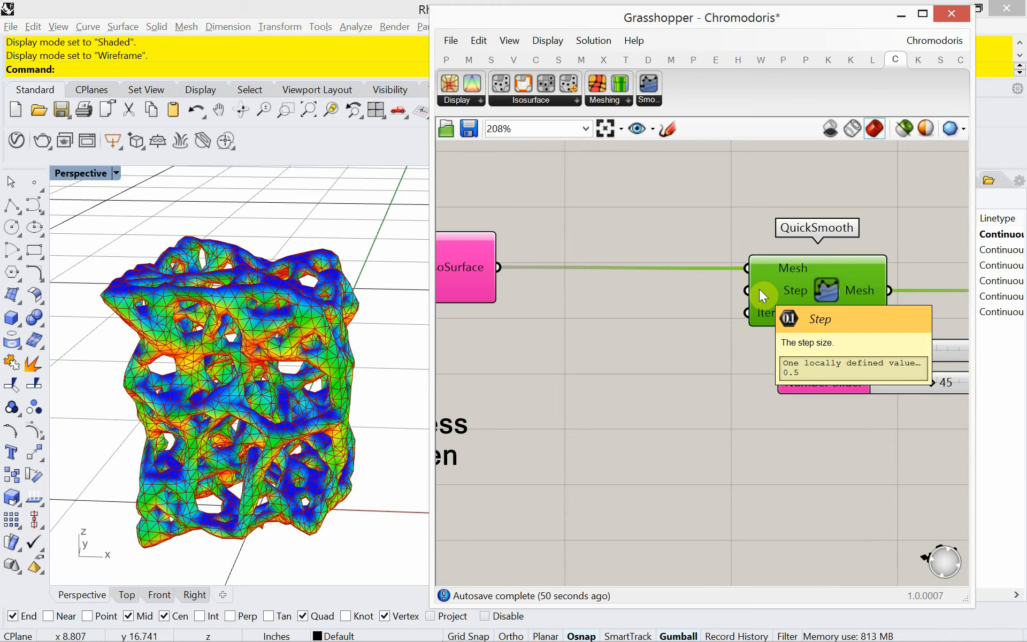
{"action": "double_click", "coordinate": [649, 323]}
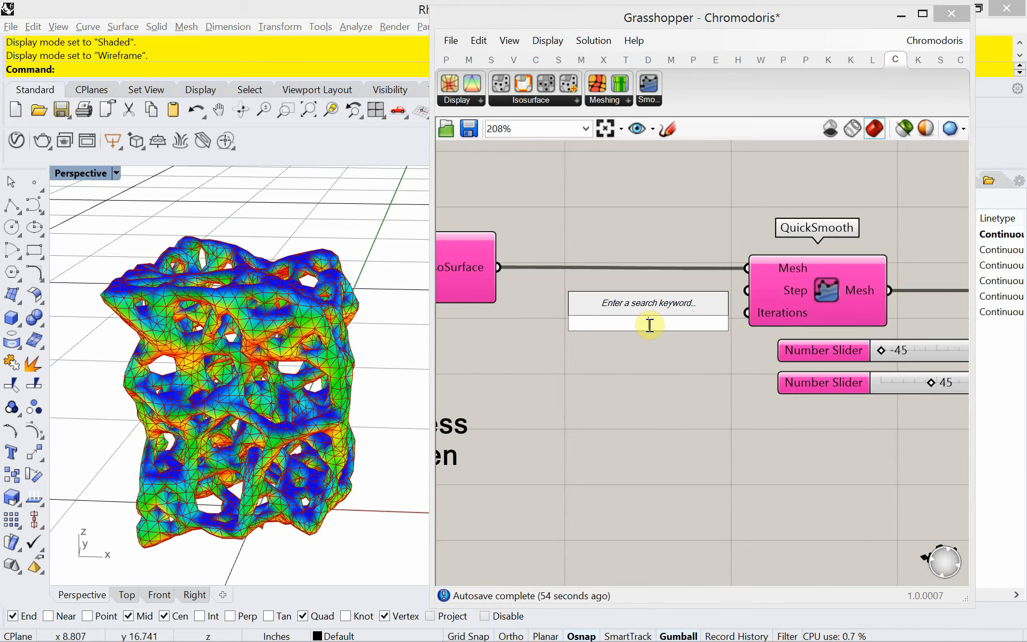
{"action": "type", "text": "11"}
{"action": "key", "text": "Return"}
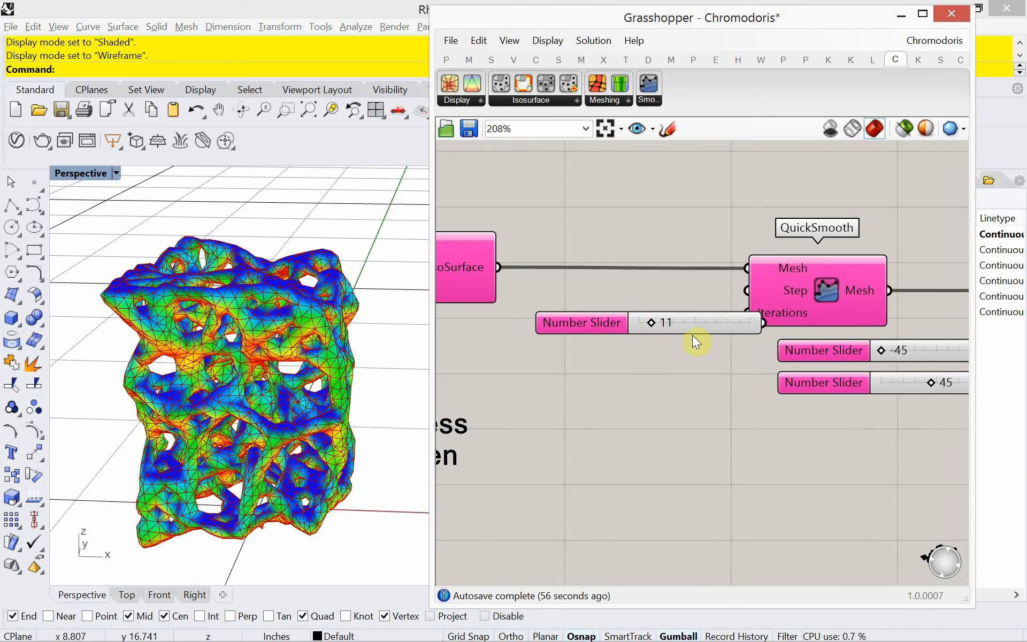
{"action": "left_click_drag", "start_coordinate": [692, 337], "coordinate": [741, 329]}
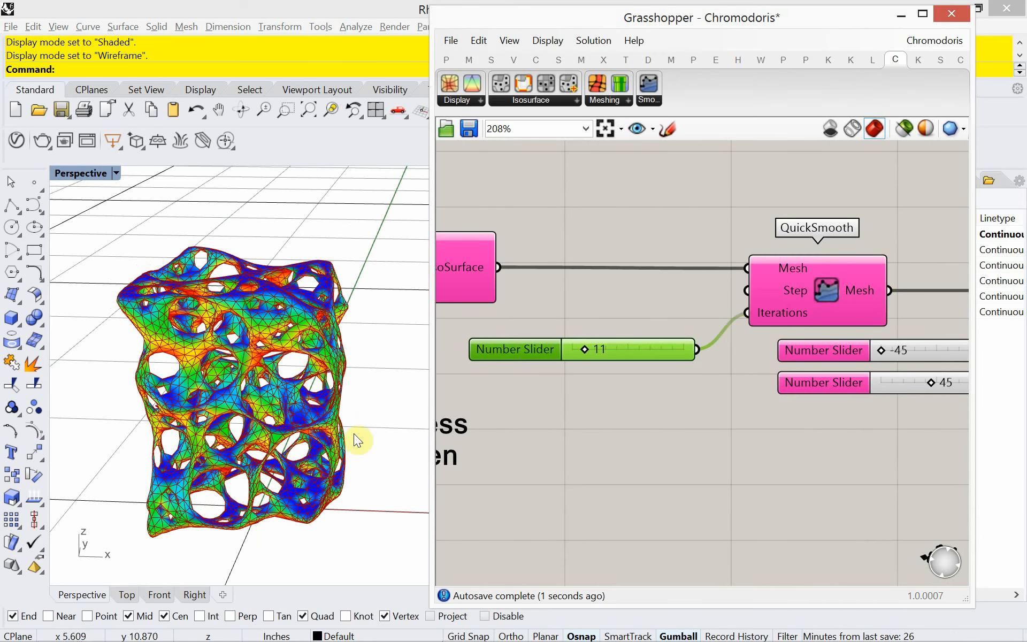
Examine the smoothed mesh from several angles and review the Build IsoSurface and QuickSmooth part of the definition.
{"action": "right_click_drag", "start_coordinate": [355, 435], "coordinate": [325, 445]}
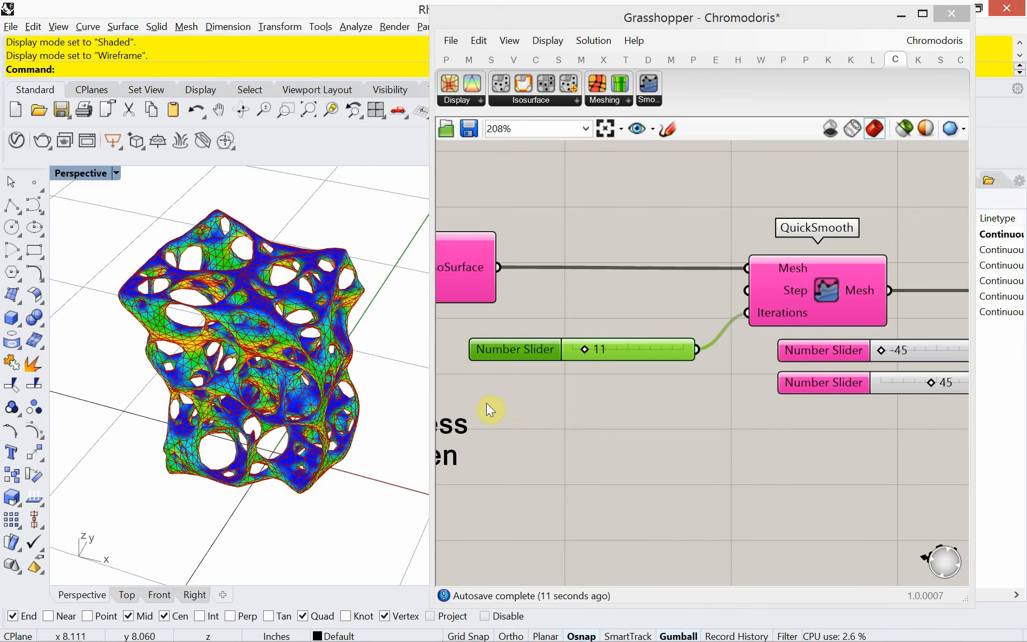
{"action": "right_click_drag", "start_coordinate": [245, 400], "coordinate": [216, 369]}
{"action": "right_click_drag", "start_coordinate": [576, 427], "coordinate": [775, 408]}
{"action": "scroll", "coordinate": [749, 407], "scroll_direction": "down", "scroll_amount": 2}
{"action": "right_click_drag", "start_coordinate": [622, 365], "coordinate": [659, 361]}
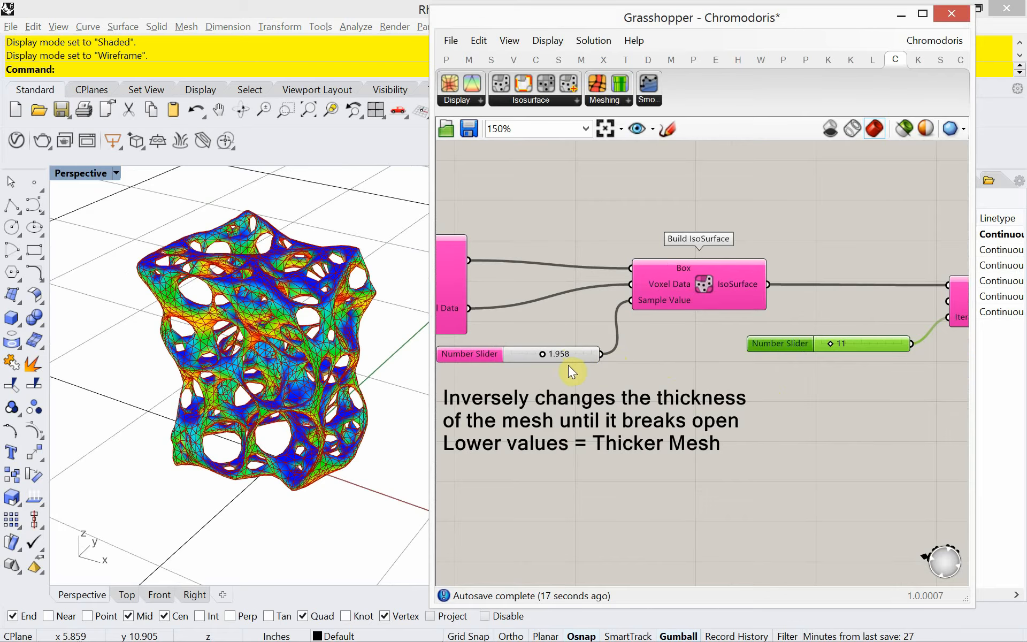
{"action": "right_click_drag", "start_coordinate": [803, 408], "coordinate": [653, 414]}
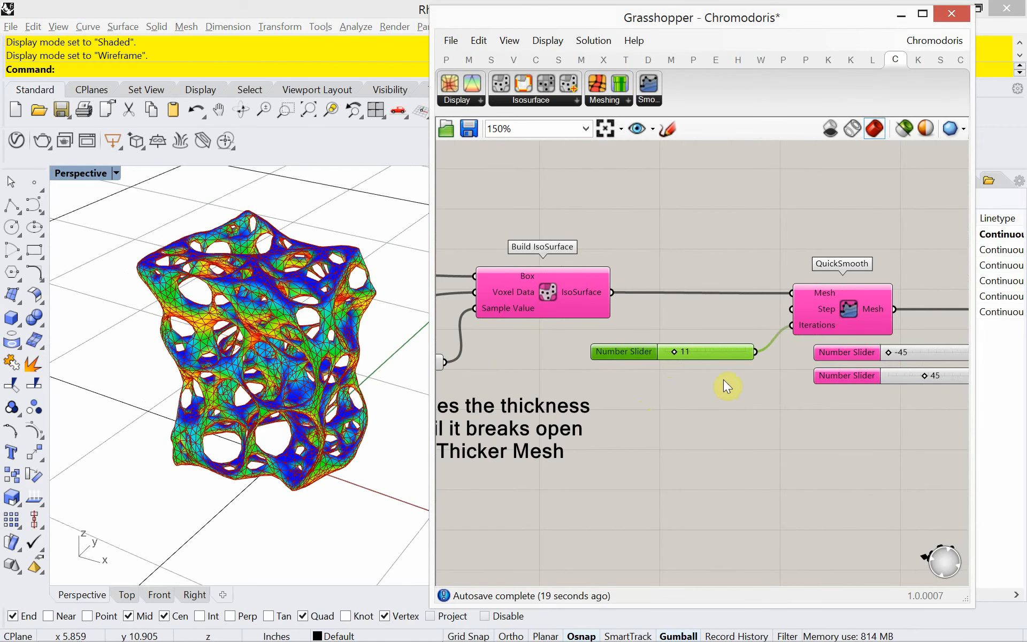
{"action": "mouse_move", "coordinate": [334, 384]}
{"action": "right_mouse_down"}
{"action": "mouse_move", "coordinate": [332, 435]}
{"action": "mouse_move", "coordinate": [338, 361]}
{"action": "mouse_move", "coordinate": [329, 393]}
{"action": "right_mouse_up"}
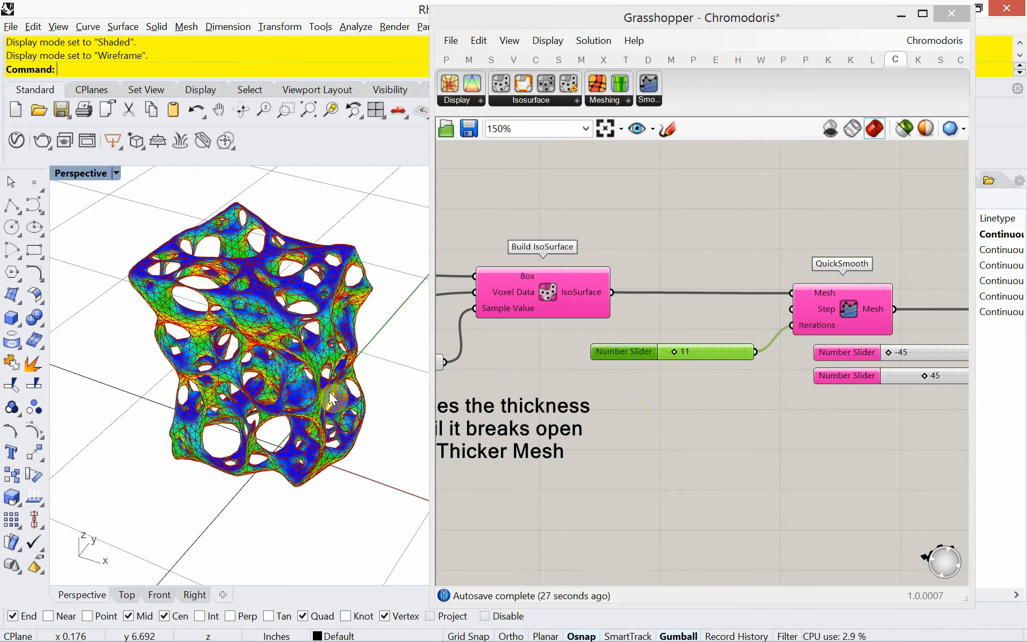
{"action": "right_click_drag", "start_coordinate": [666, 444], "coordinate": [649, 441]}
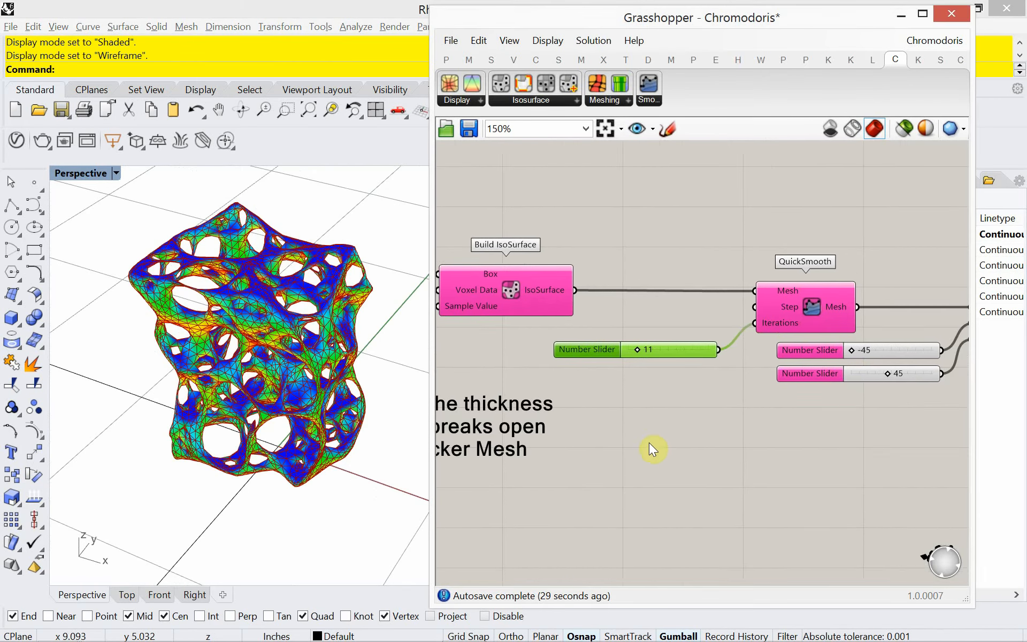
{"action": "scroll", "coordinate": [663, 421], "scroll_direction": "up", "scroll_amount": 3}
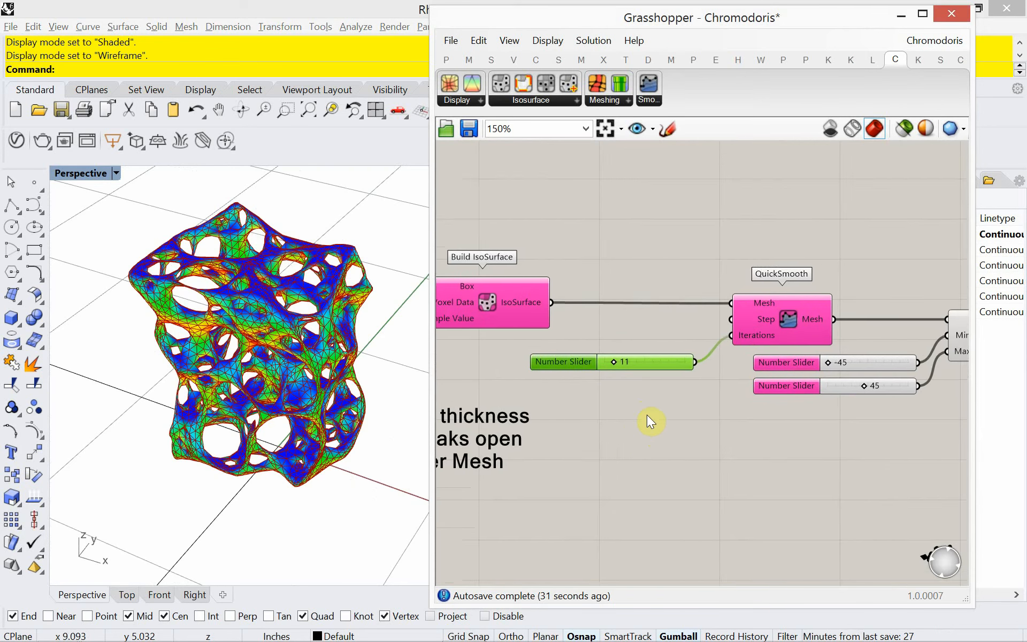
Add a number slider with the value 0.555 and connect it to QuickSmooth's Step input.
{"action": "left_click_drag", "start_coordinate": [672, 354], "coordinate": [674, 368]}
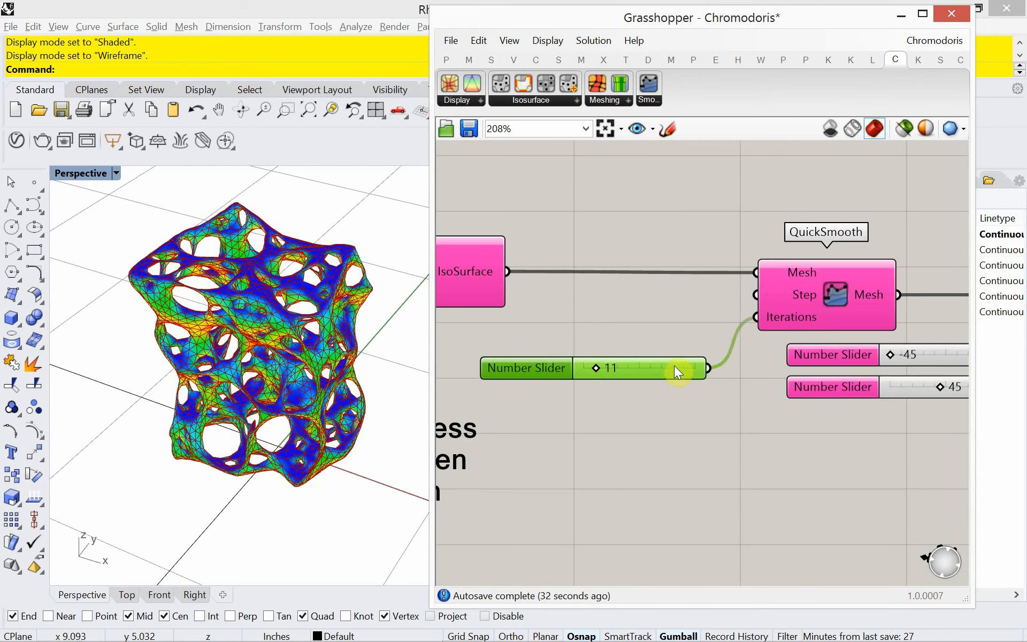
{"action": "mouse_move", "coordinate": [774, 296]}
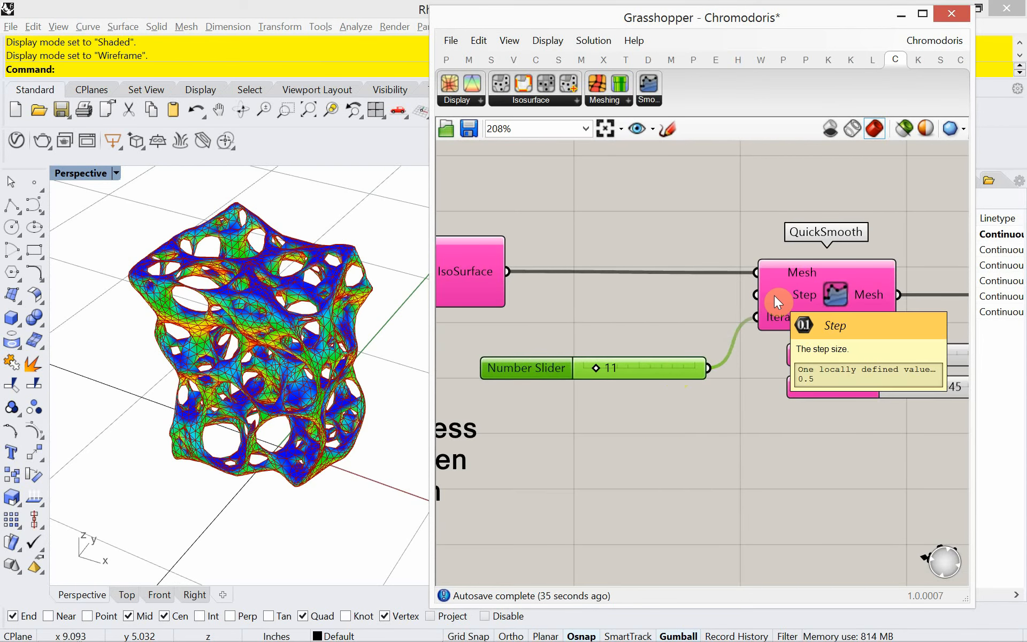
{"action": "double_click", "coordinate": [578, 335]}
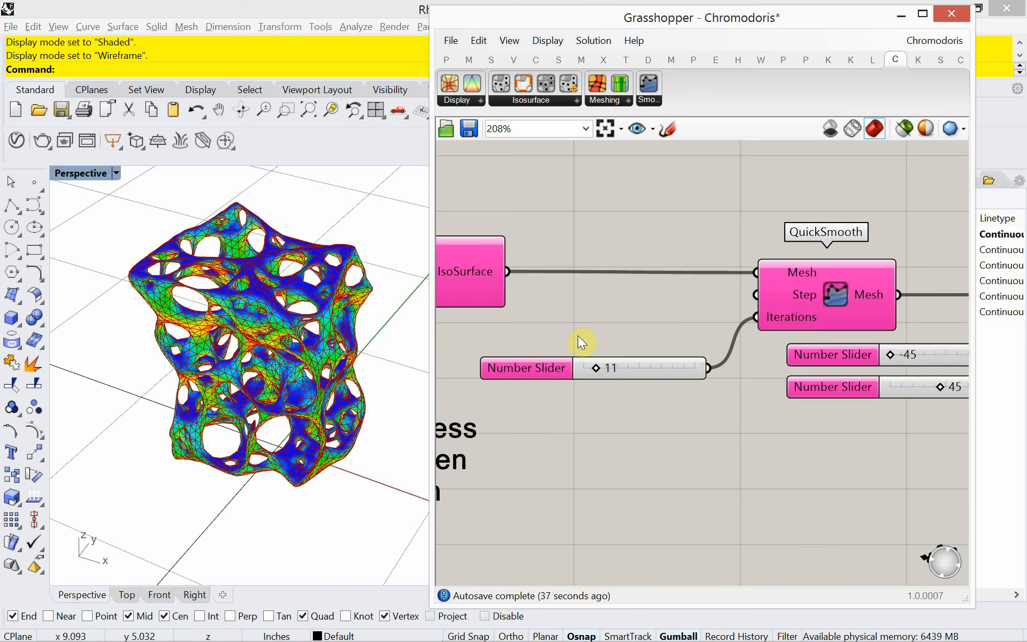
{"action": "type", "text": ".55"}
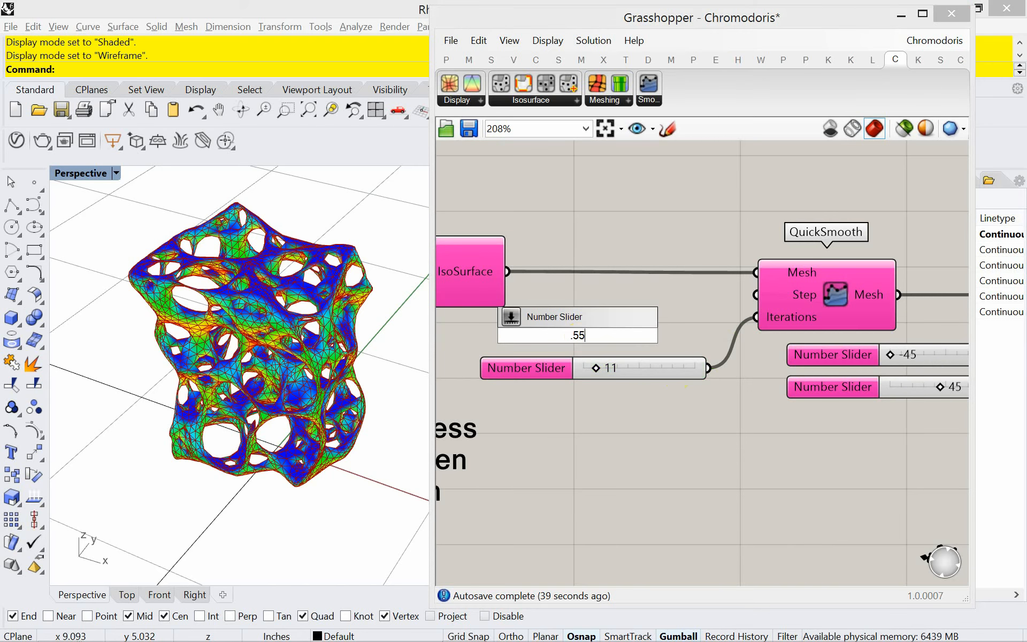
{"action": "key", "text": "Return"}
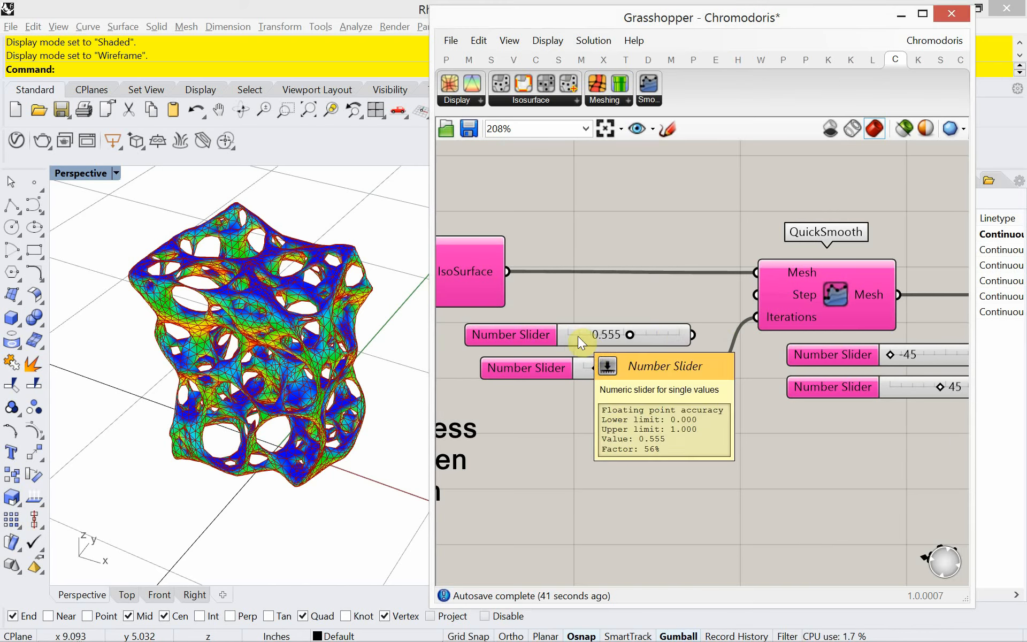
{"action": "left_click_drag", "start_coordinate": [694, 336], "coordinate": [755, 294]}
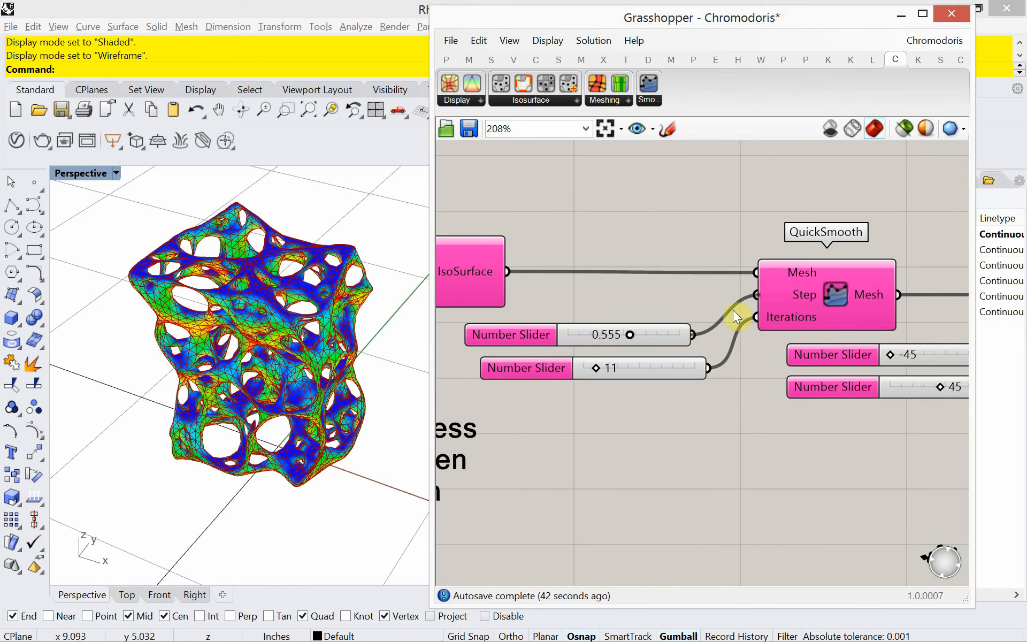
Align the Step slider above the Iterations slider, then try 0 iterations and set the smoothing iterations to 15.
{"action": "mouse_move", "coordinate": [655, 338]}
{"action": "left_mouse_down"}
{"action": "mouse_move", "coordinate": [701, 336]}
{"action": "mouse_move", "coordinate": [619, 334]}
{"action": "mouse_move", "coordinate": [698, 336]}
{"action": "mouse_move", "coordinate": [642, 336]}
{"action": "left_mouse_up"}
{"action": "left_click_drag", "start_coordinate": [596, 368], "coordinate": [582, 373]}
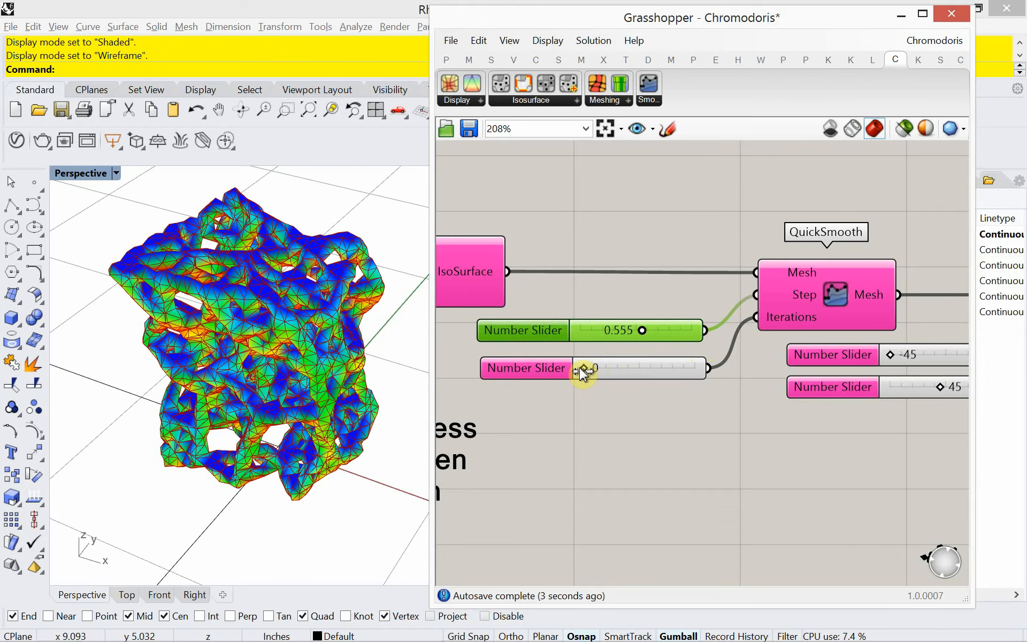
{"action": "left_click_drag", "start_coordinate": [583, 373], "coordinate": [607, 379]}
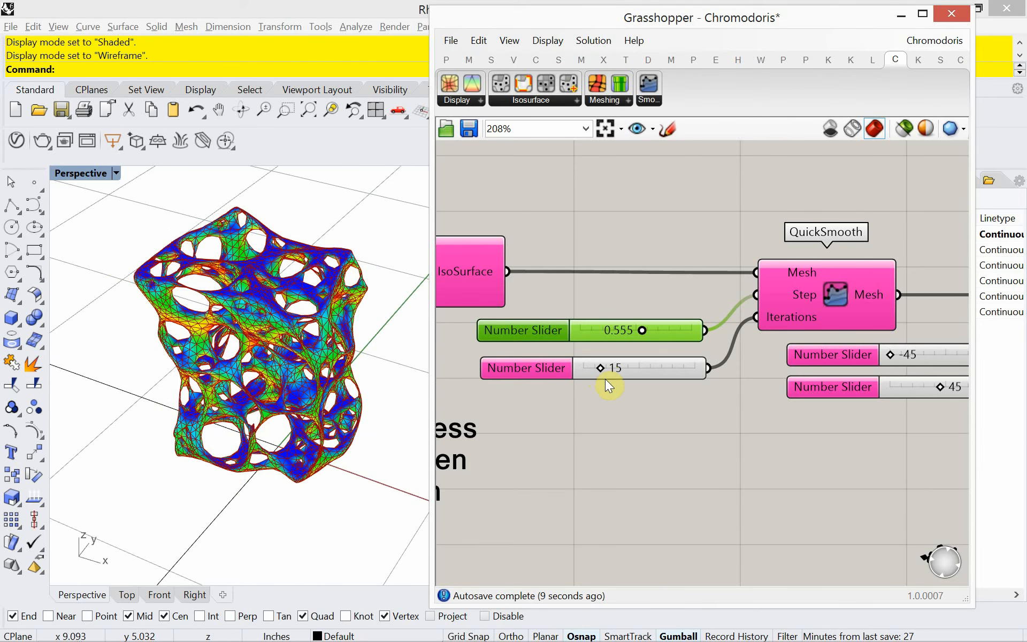
{"action": "right_click_drag", "start_coordinate": [229, 506], "coordinate": [220, 480]}
{"action": "scroll", "coordinate": [683, 435], "scroll_direction": "down", "scroll_amount": 3}
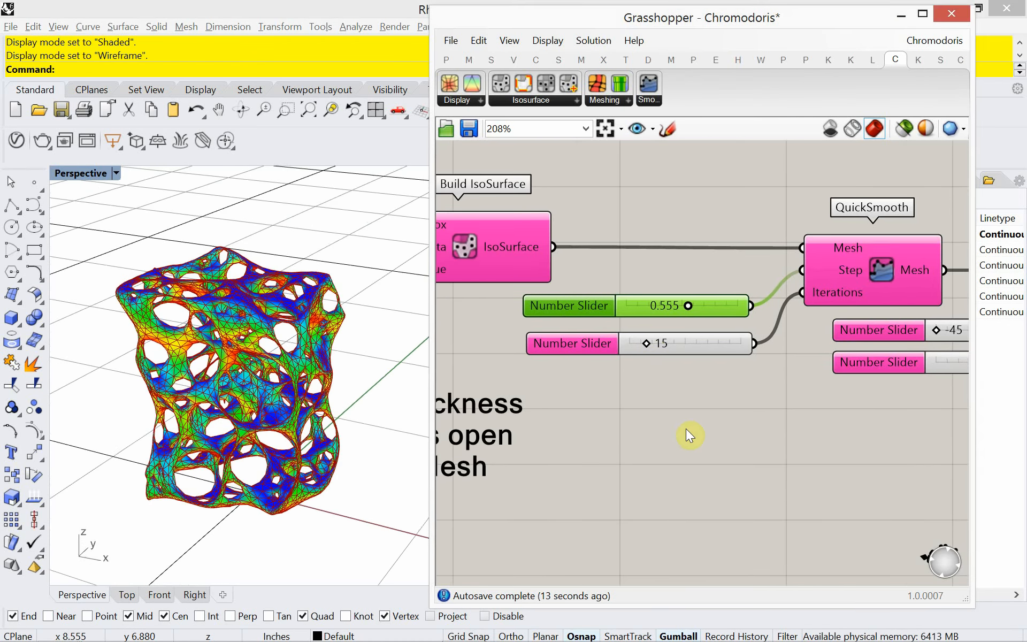
Move the Iterations slider down to make room and place a Scribble note between the two QuickSmooth sliders.
{"action": "right_click_drag", "start_coordinate": [681, 434], "coordinate": [619, 386]}
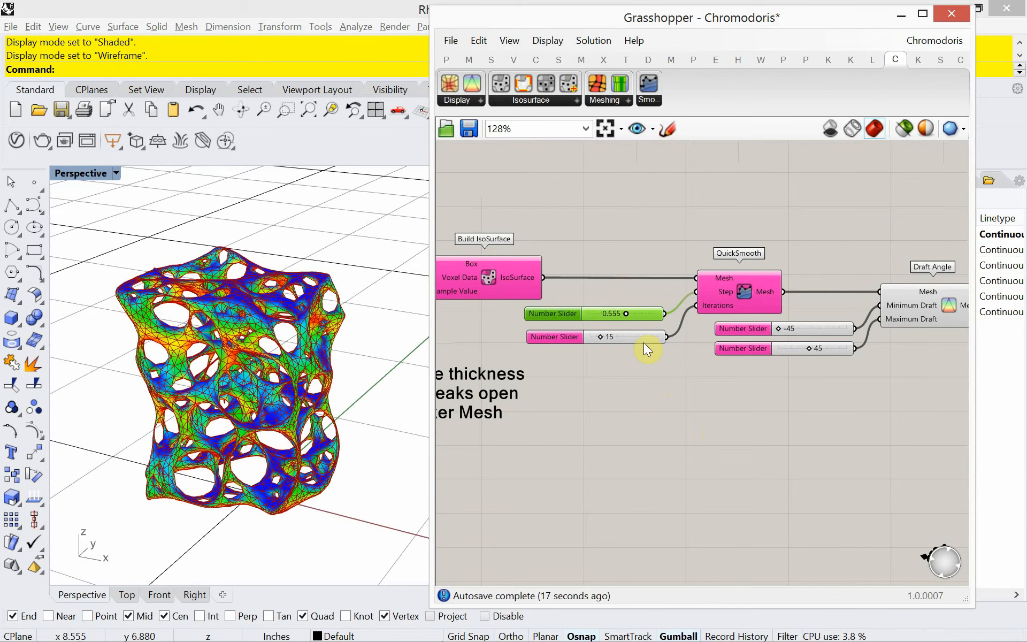
{"action": "left_click_drag", "start_coordinate": [644, 340], "coordinate": [646, 352]}
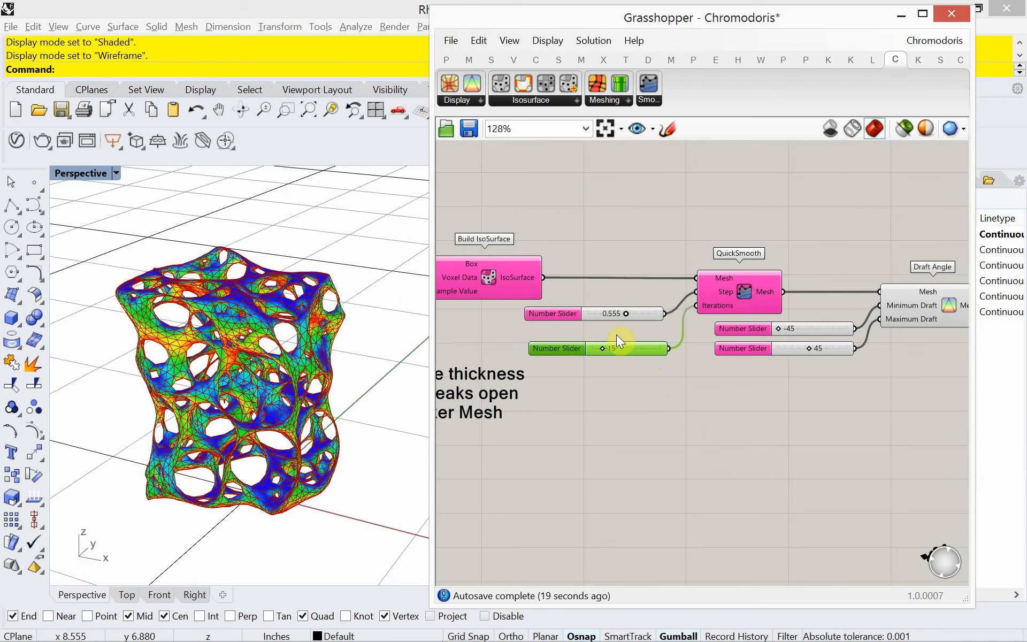
{"action": "double_click", "coordinate": [570, 335]}
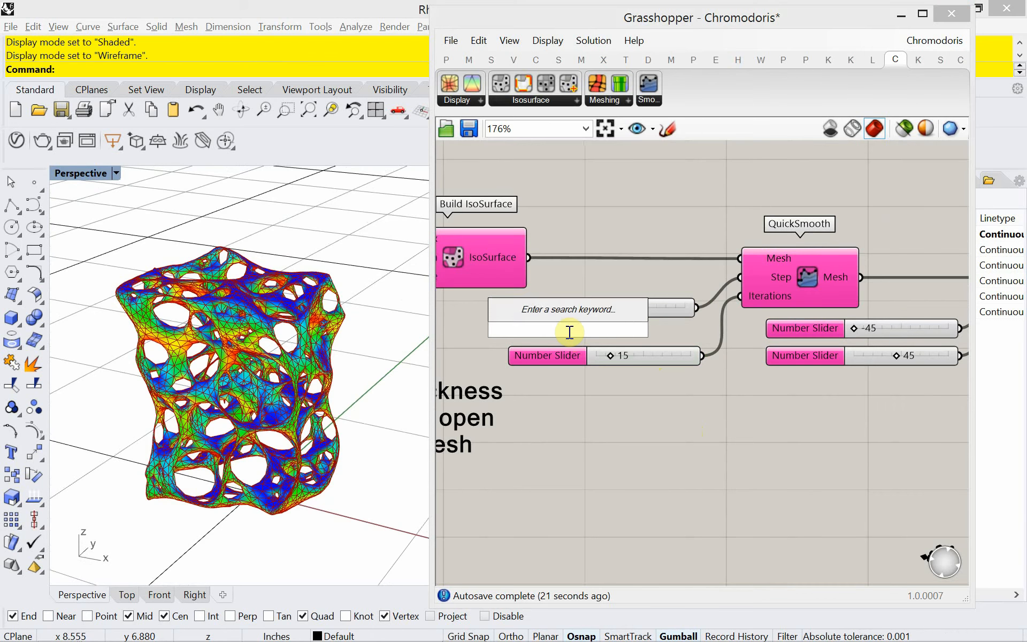
{"action": "type", "text": "scrib"}
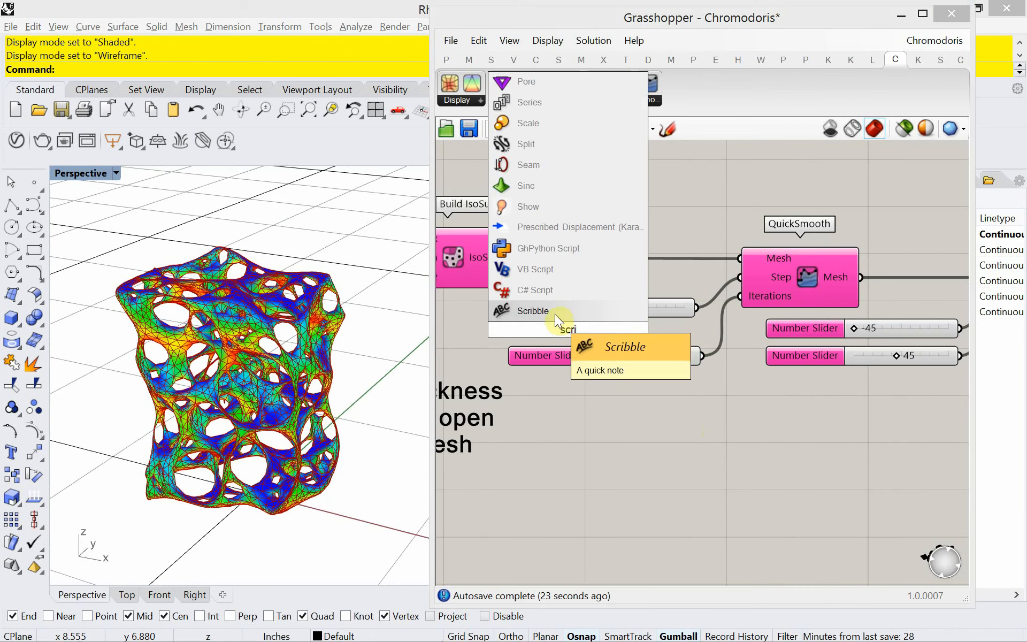
{"action": "left_click", "coordinate": [554, 313]}
{"action": "left_click_drag", "start_coordinate": [567, 328], "coordinate": [596, 329]}
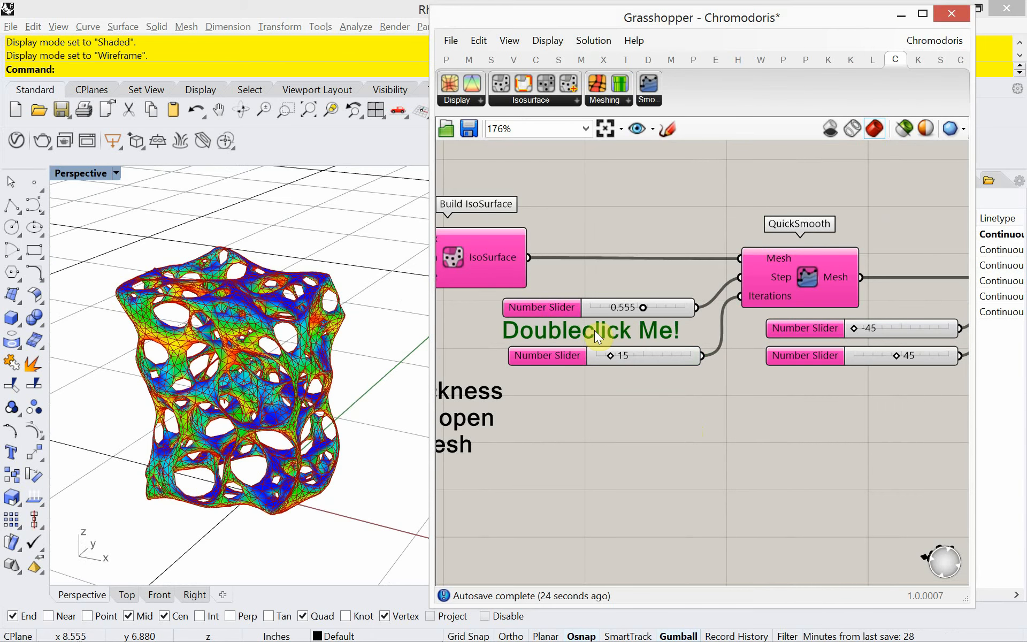
Rename the slider feeding QuickSmooth's Step input to "Smooth Step".
{"action": "right_click", "coordinate": [534, 309]}
{"action": "left_click", "coordinate": [620, 320]}
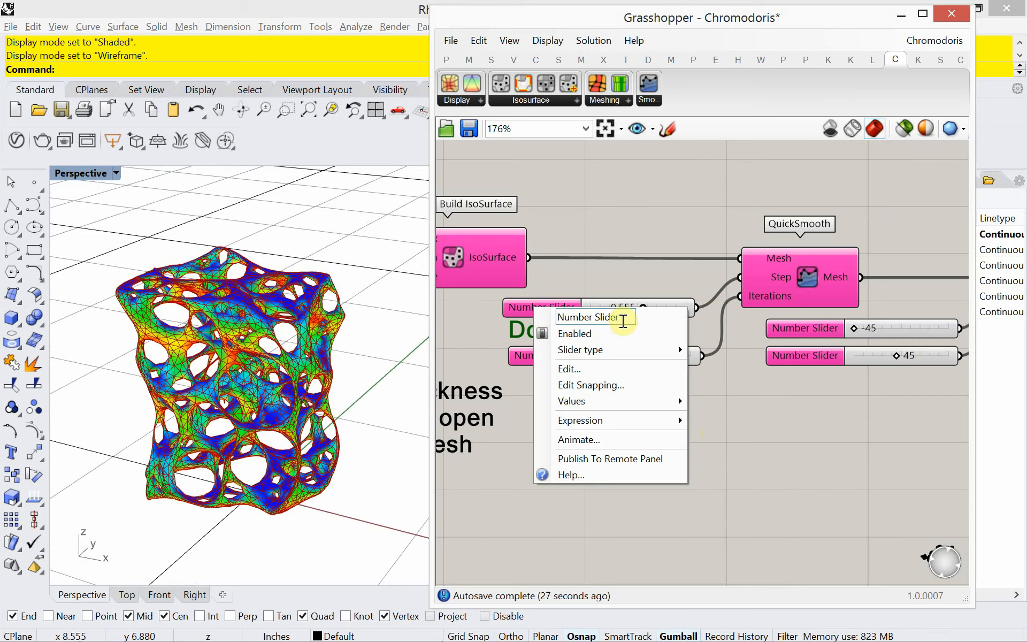
{"action": "type", "text": "Smoot"}
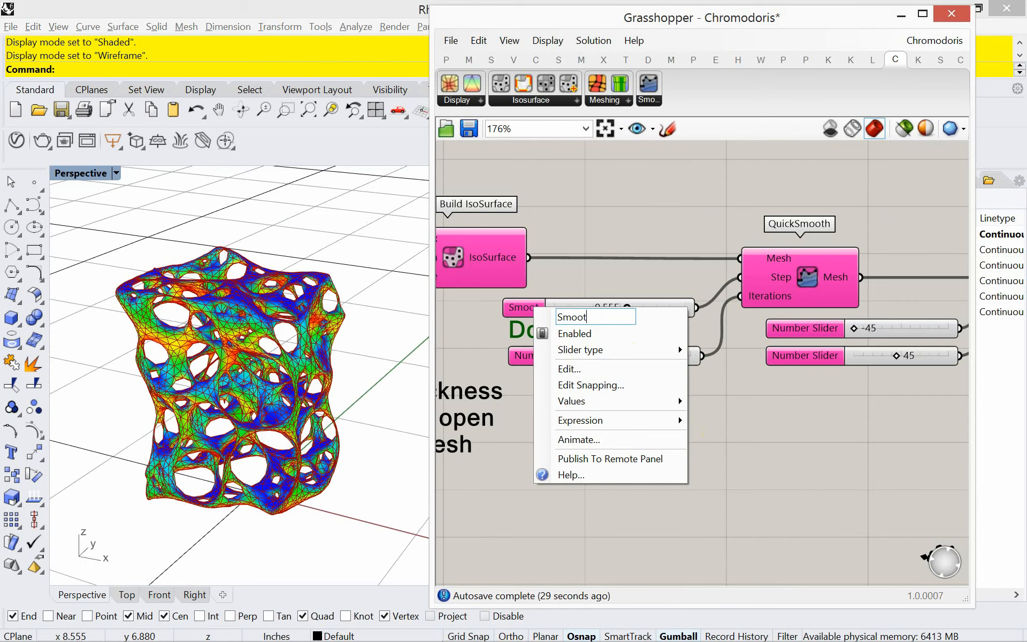
{"action": "type", "text": "h Step"}
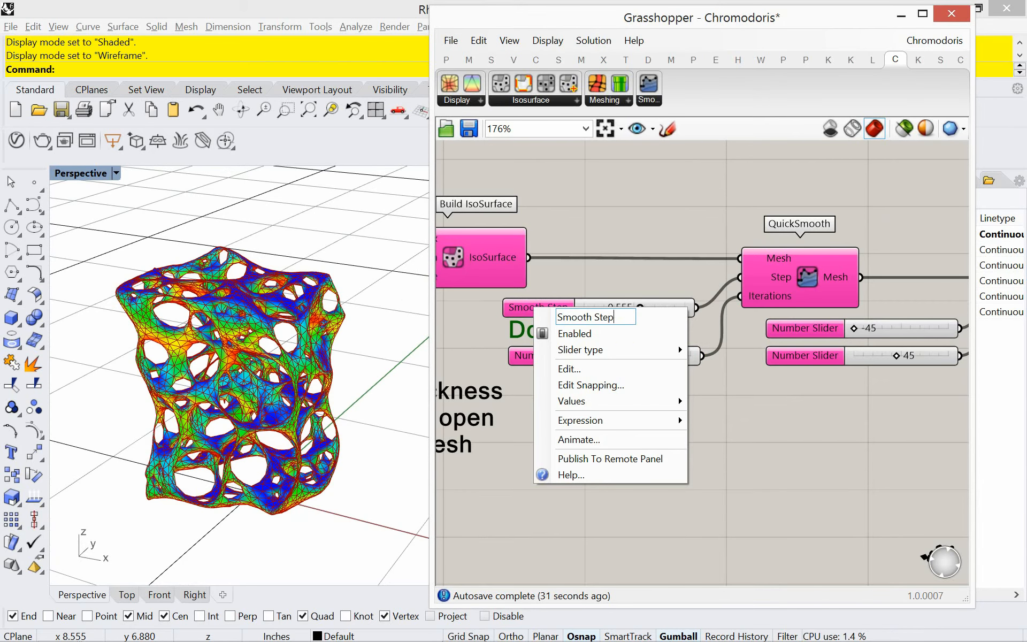
{"action": "key", "text": "Return"}
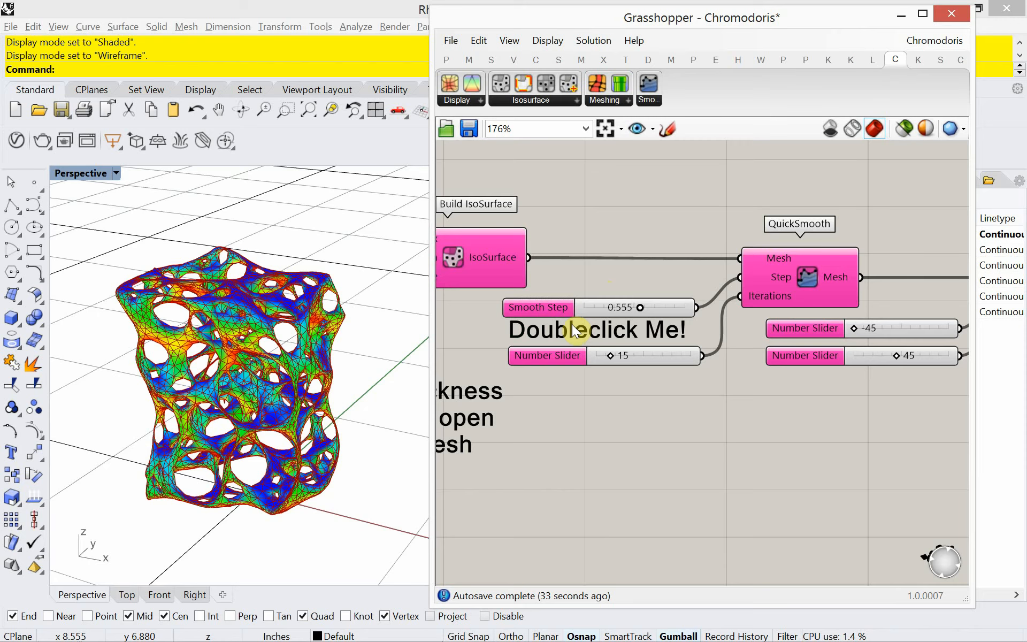
Set the Scribble note's text to "Multiplies Smoothing" and position the note between the two QuickSmooth sliders.
{"action": "double_click", "coordinate": [625, 329]}
{"action": "left_click_drag", "start_coordinate": [606, 256], "coordinate": [463, 257]}
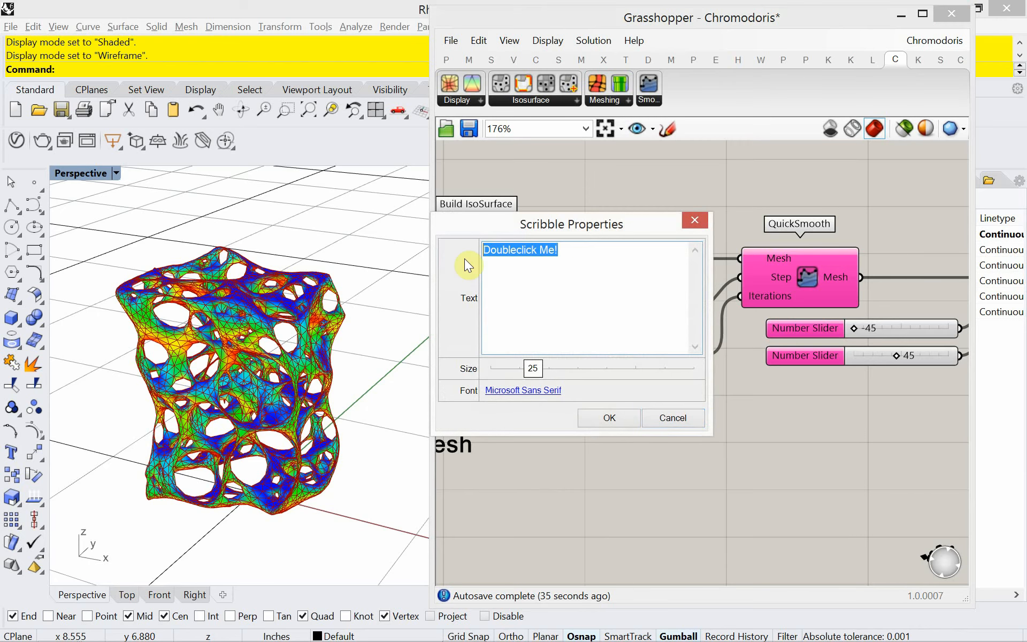
{"action": "type", "text": "Multipli"}
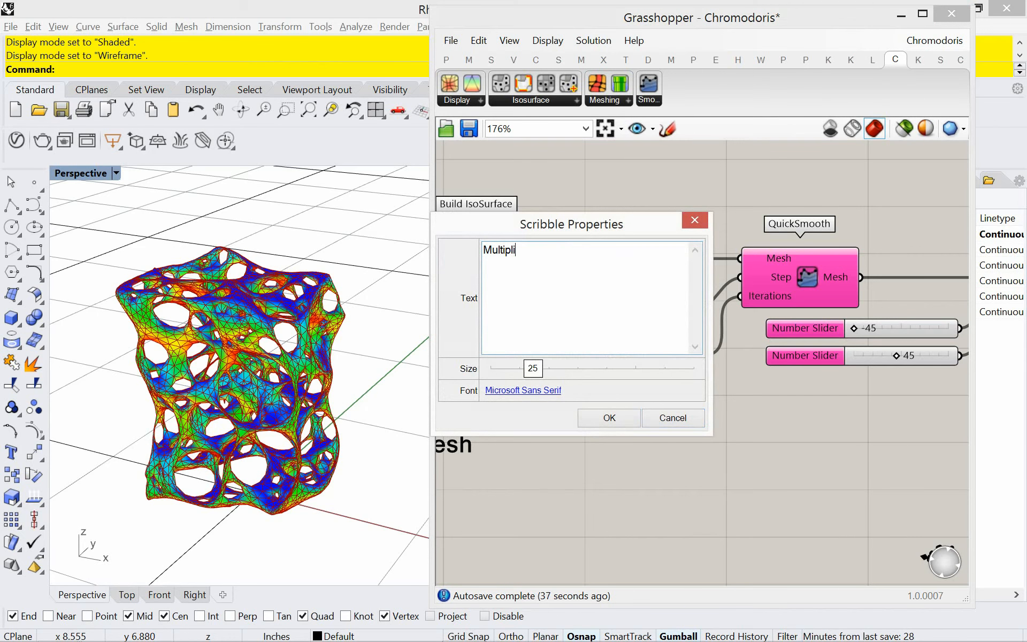
{"action": "type", "text": "es Smoothing"}
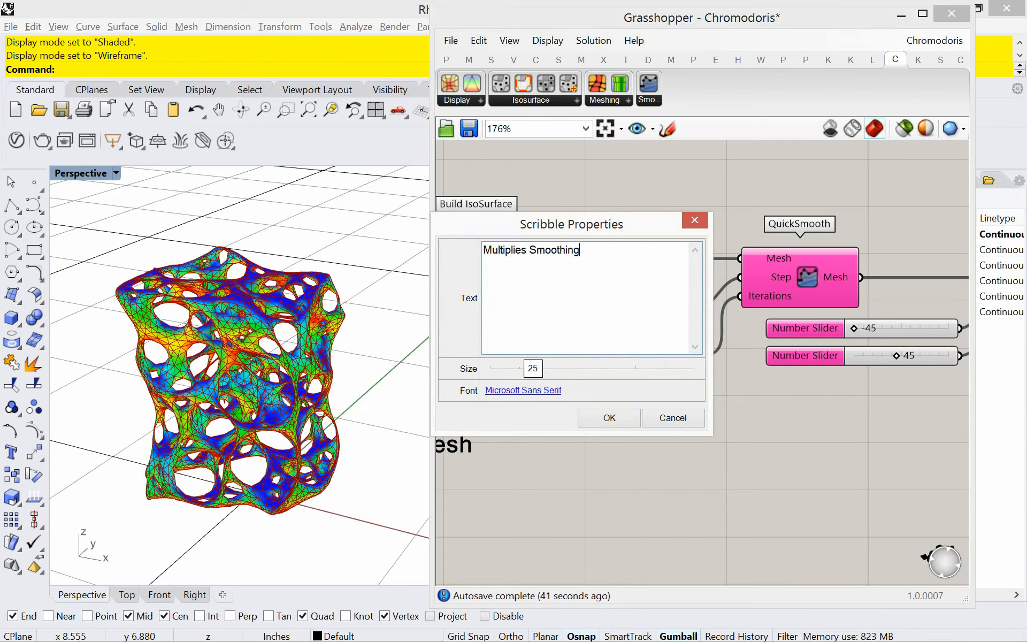
{"action": "left_click", "coordinate": [601, 413]}
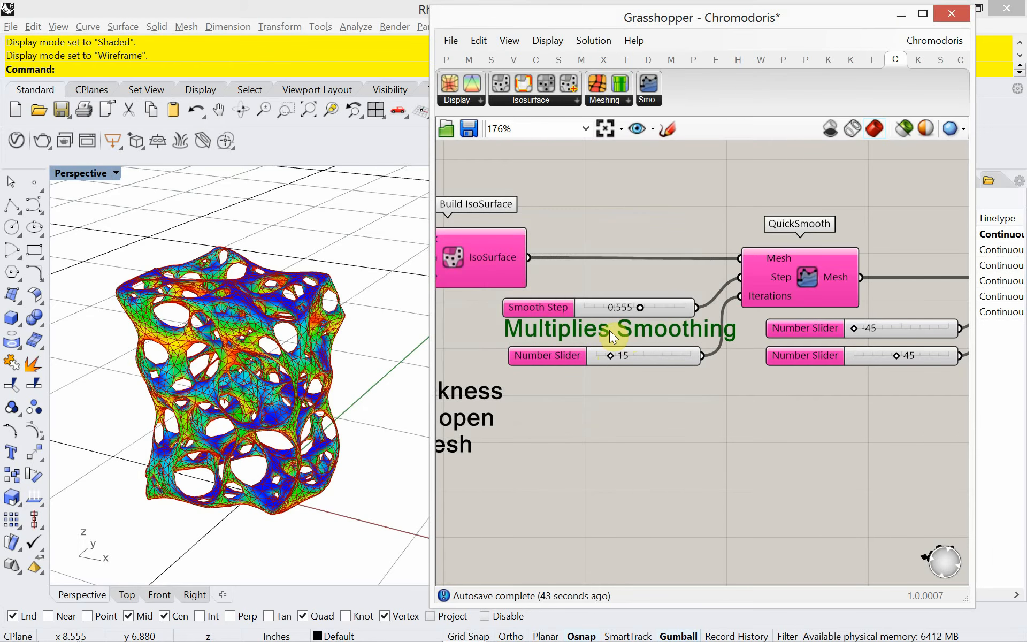
{"action": "left_click_drag", "start_coordinate": [609, 331], "coordinate": [594, 335]}
Rename the slider feeding QuickSmooth's Iterations input to "Smooth Iterations" and align it with the Smooth Step slider.
{"action": "right_click", "coordinate": [573, 357]}
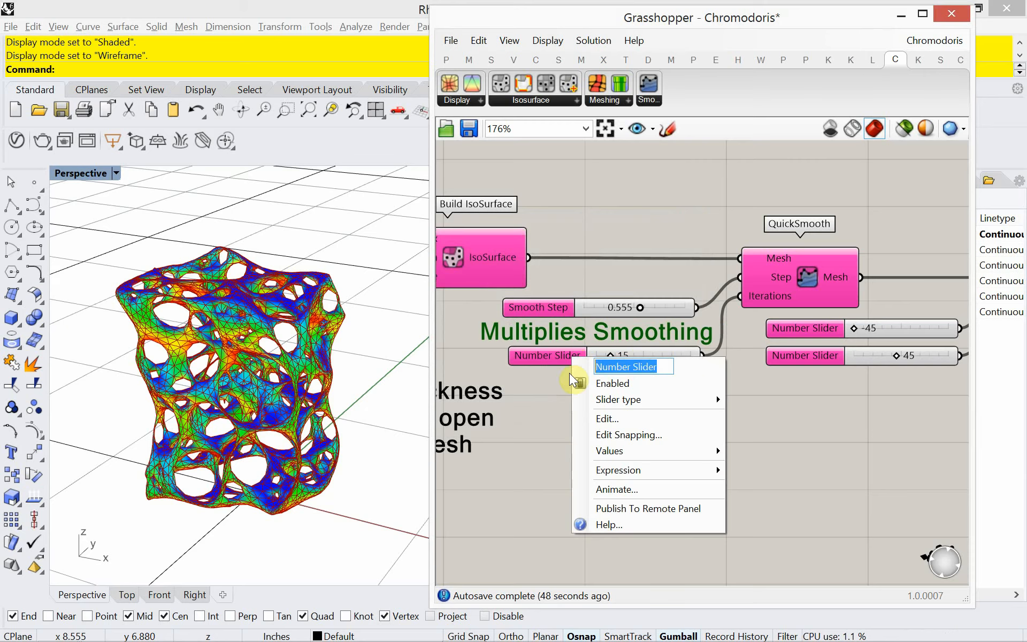
{"action": "type", "text": "Smooth I"}
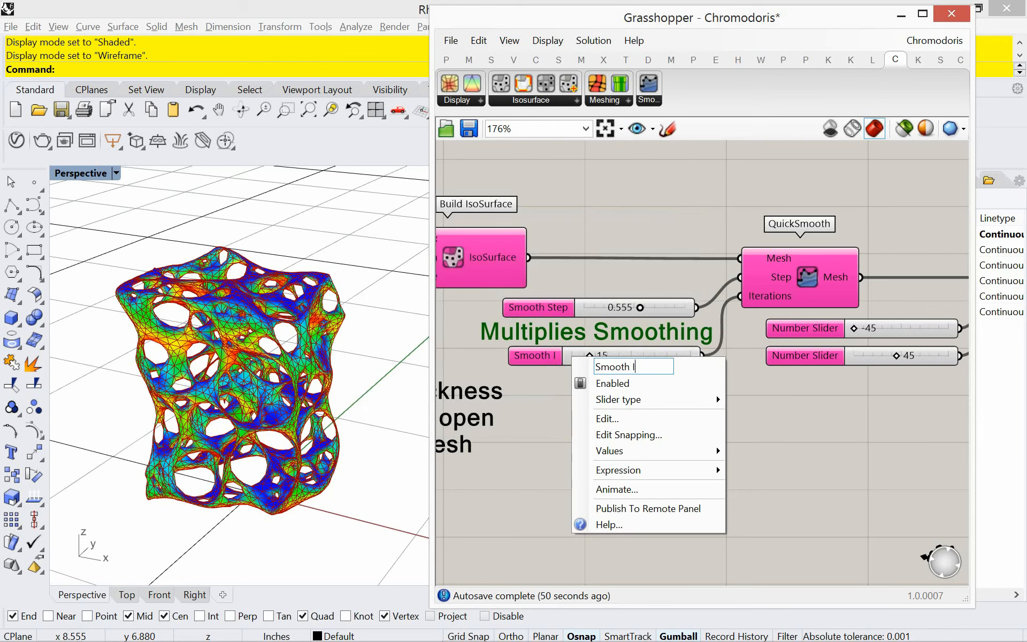
{"action": "type", "text": "terations"}
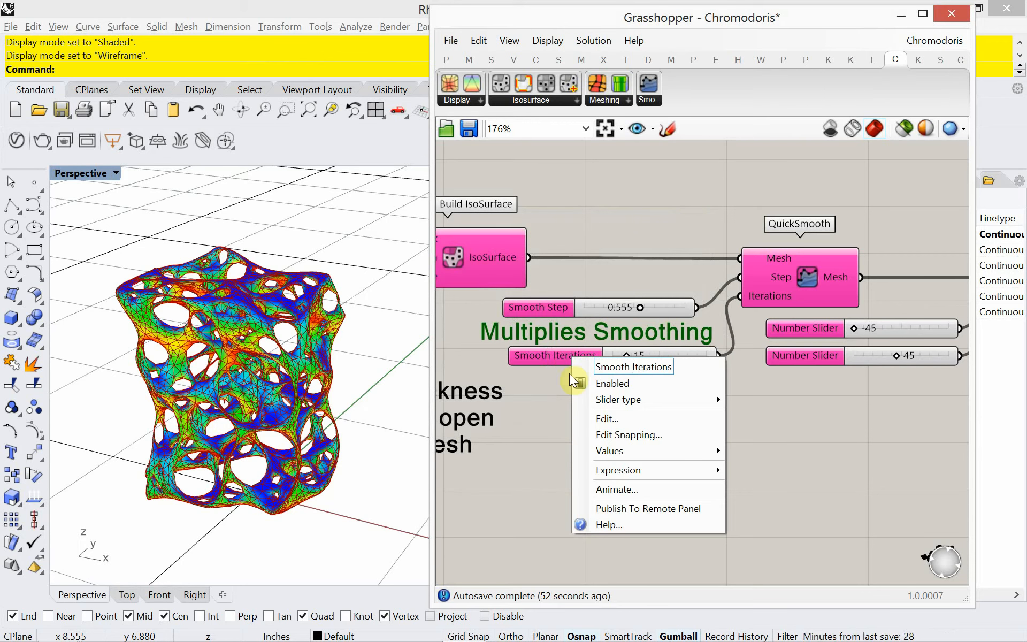
{"action": "left_click", "coordinate": [752, 441]}
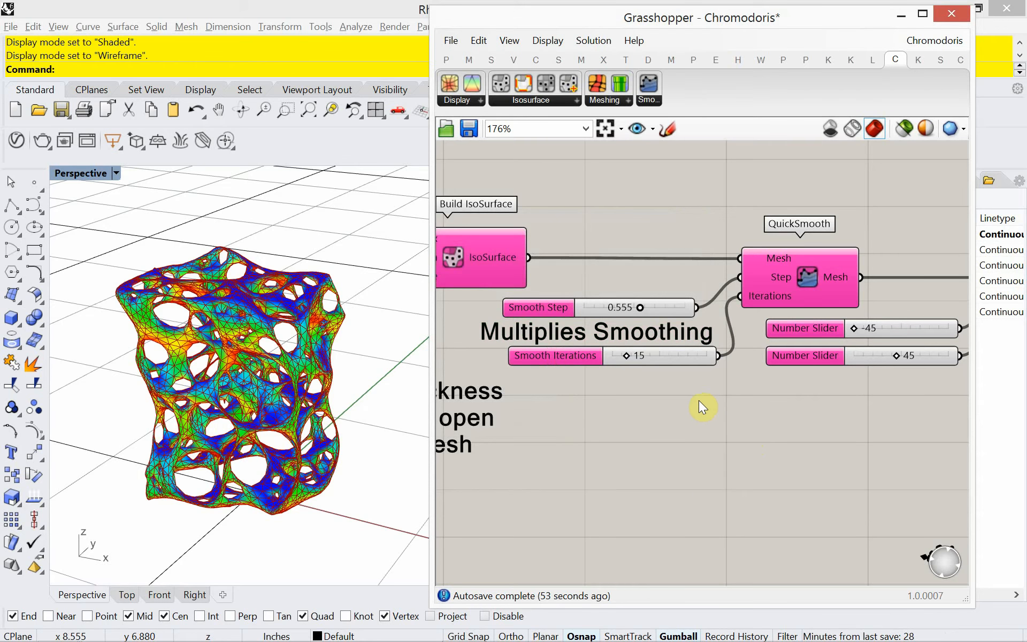
{"action": "left_click_drag", "start_coordinate": [660, 357], "coordinate": [653, 358]}
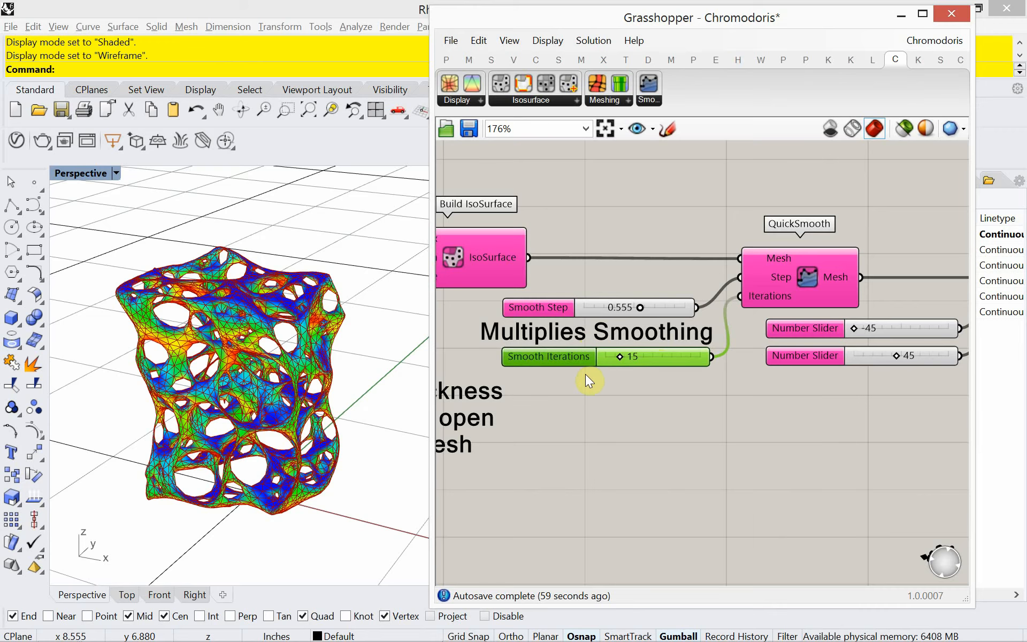
Move QuickSmooth, Draft Angle, their sliders and the smoothing note together farther away from Build IsoSurface.
{"action": "scroll", "coordinate": [591, 372], "scroll_direction": "down", "scroll_amount": 3}
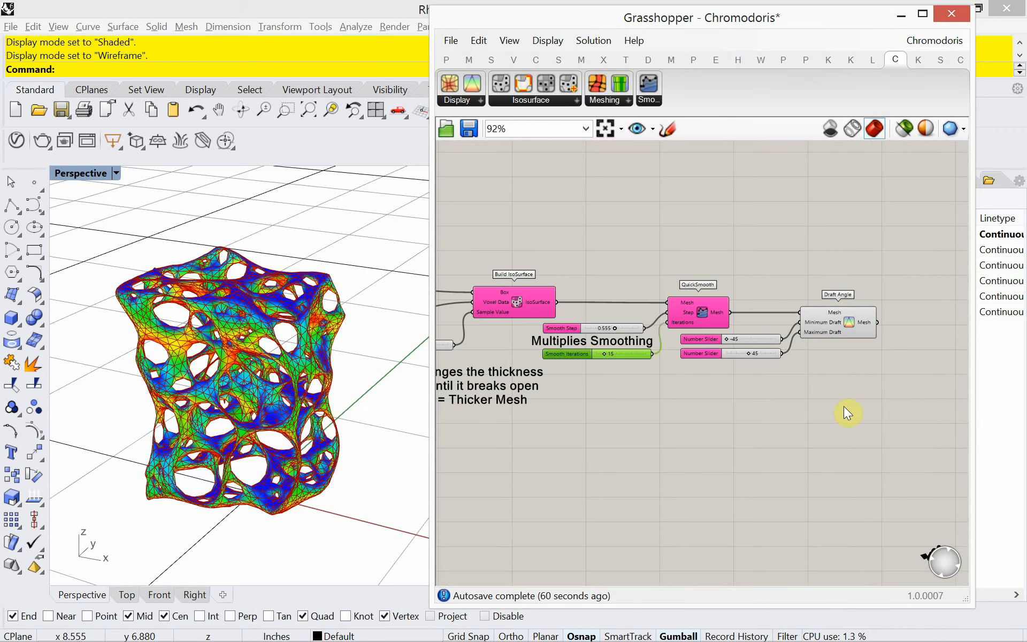
{"action": "left_click_drag", "start_coordinate": [857, 399], "coordinate": [781, 311]}
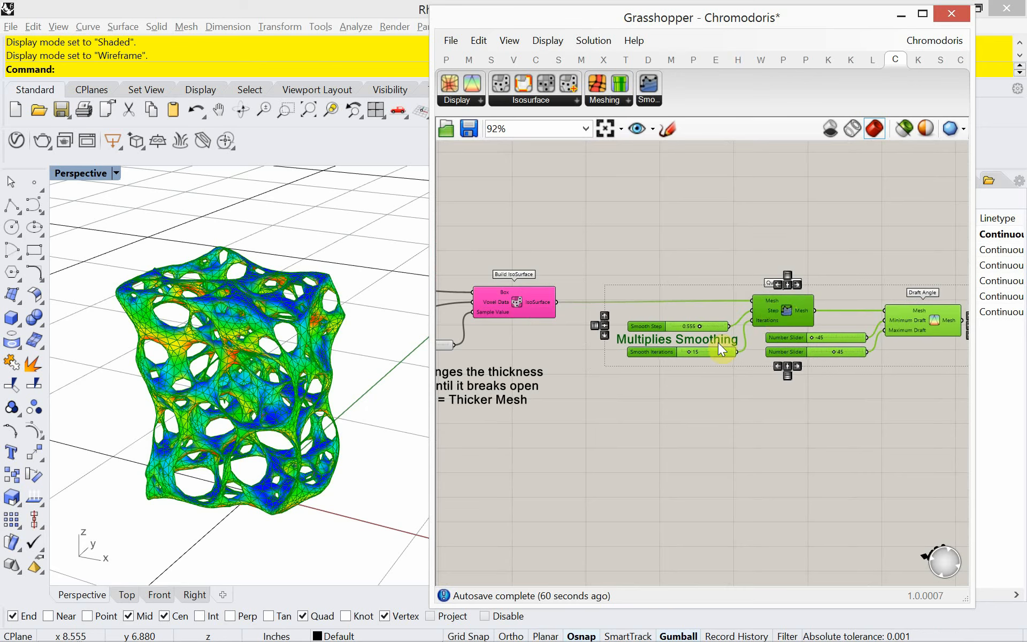
{"action": "left_click", "coordinate": [669, 371]}
Place a new Scribble note below the Smooth Iterations slider.
{"action": "scroll", "coordinate": [650, 361], "scroll_direction": "up", "scroll_amount": 3}
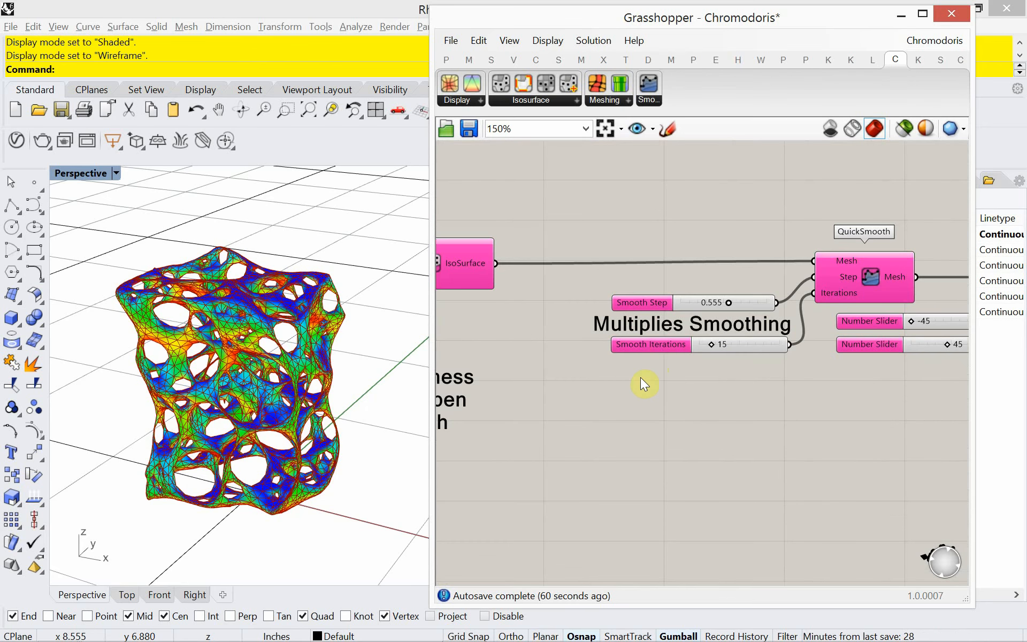
{"action": "double_click", "coordinate": [640, 377]}
{"action": "type", "text": "scri"}
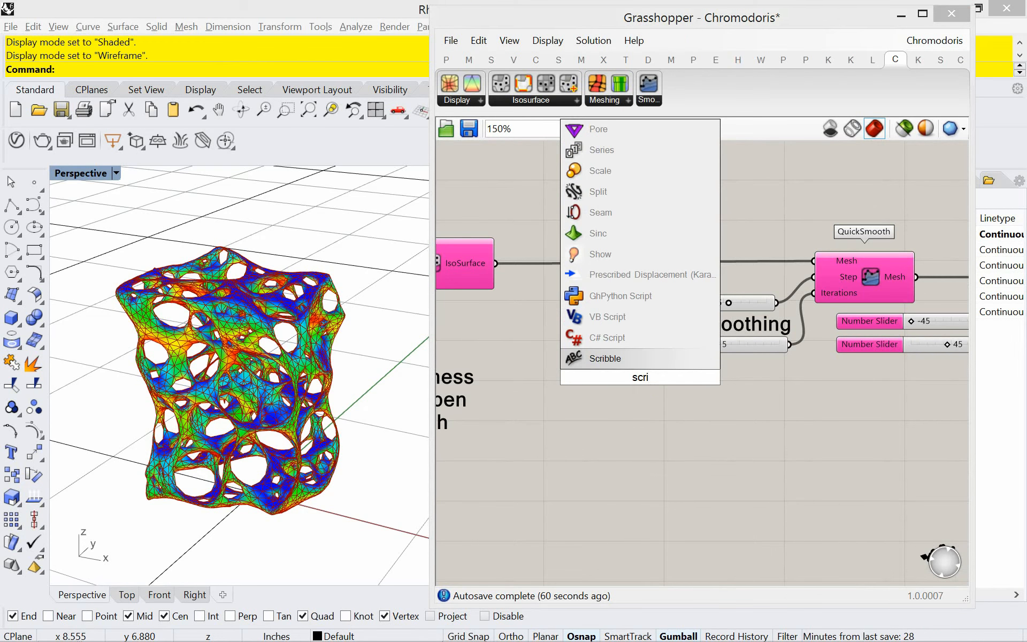
{"action": "left_click", "coordinate": [631, 359]}
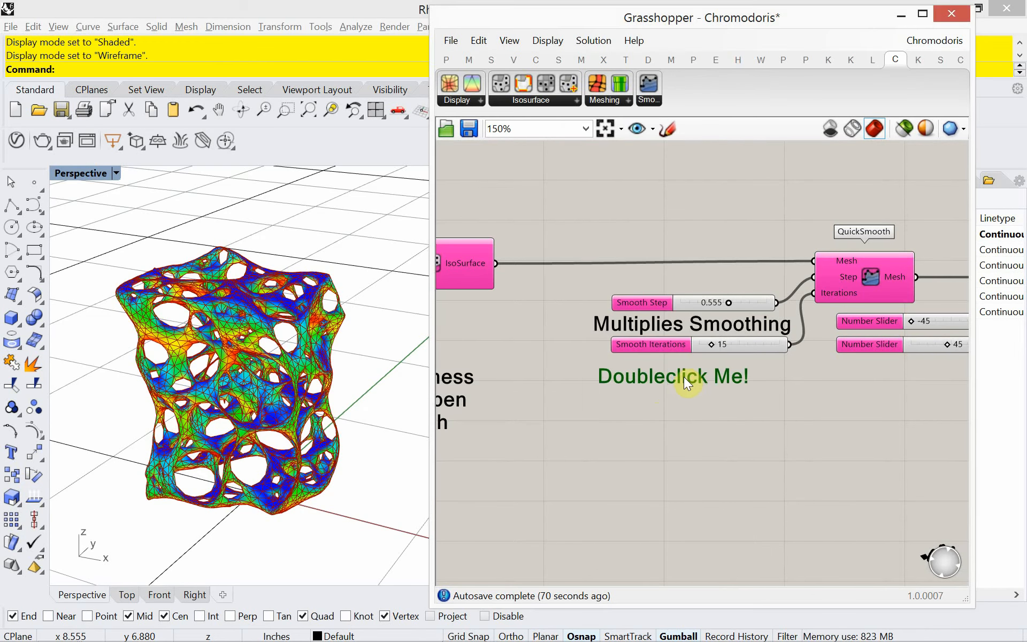
Set the text of the new note below Smooth Iterations to "# of smooting itertions = smoother mesh".
{"action": "scroll", "coordinate": [653, 363], "scroll_direction": "up", "scroll_amount": 2}
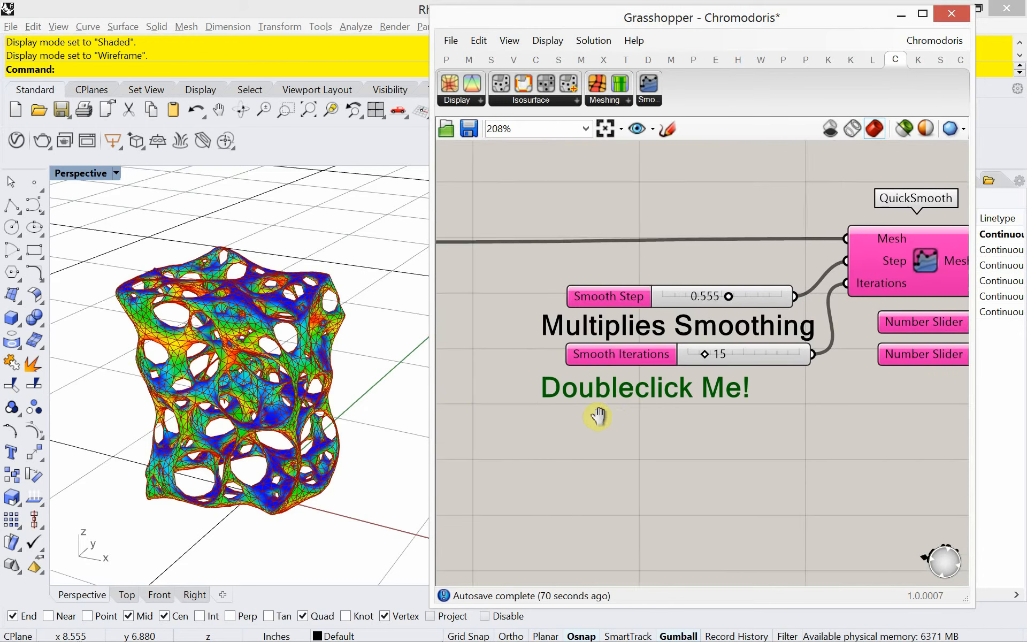
{"action": "right_click_drag", "start_coordinate": [597, 416], "coordinate": [571, 431]}
{"action": "double_click", "coordinate": [571, 422]}
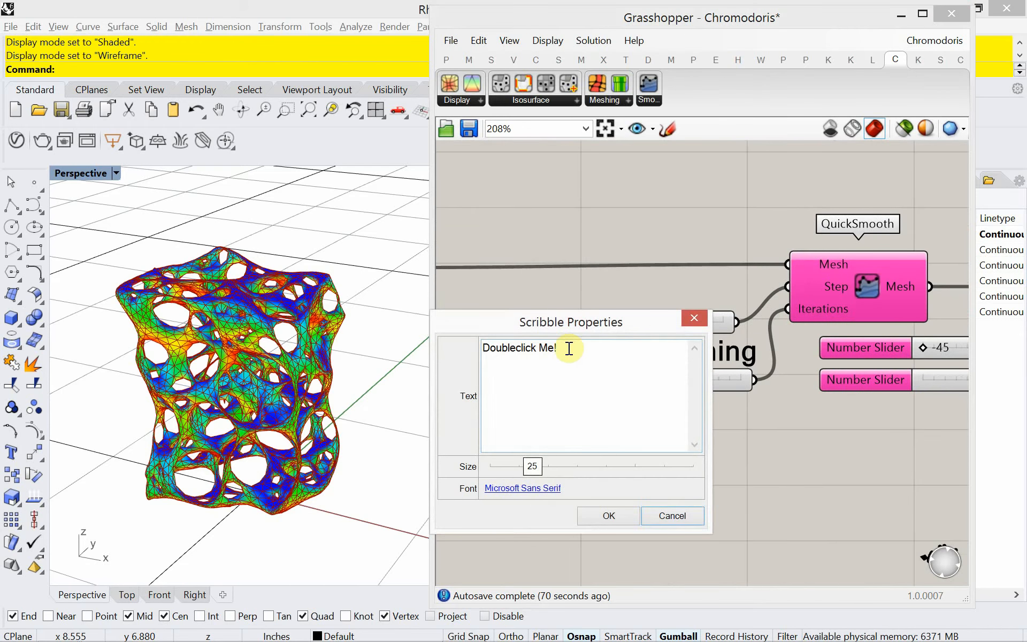
{"action": "left_click_drag", "start_coordinate": [569, 348], "coordinate": [463, 349]}
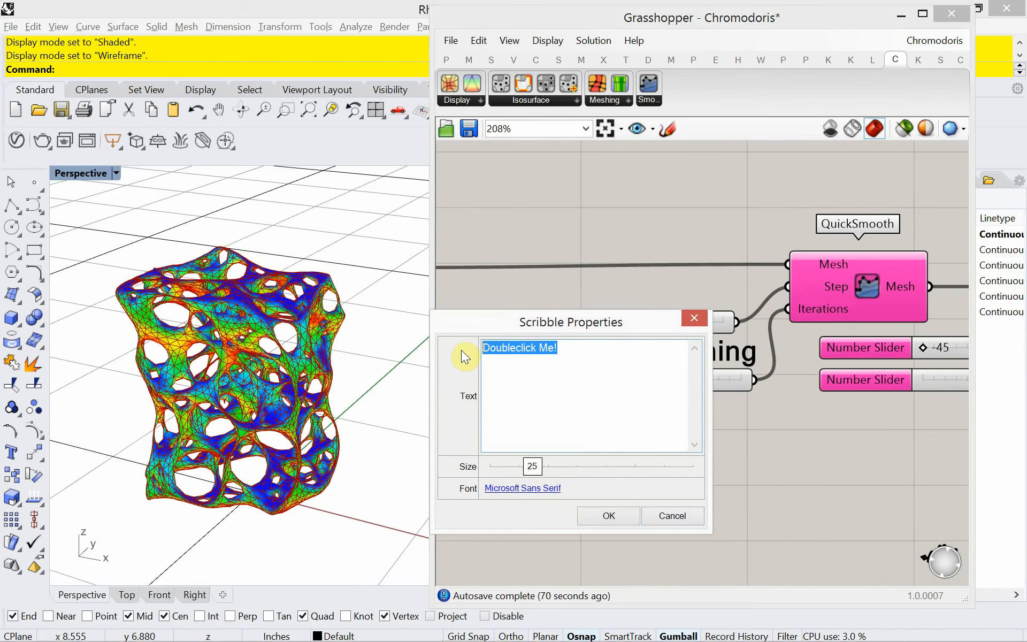
{"action": "type", "text": "# o"}
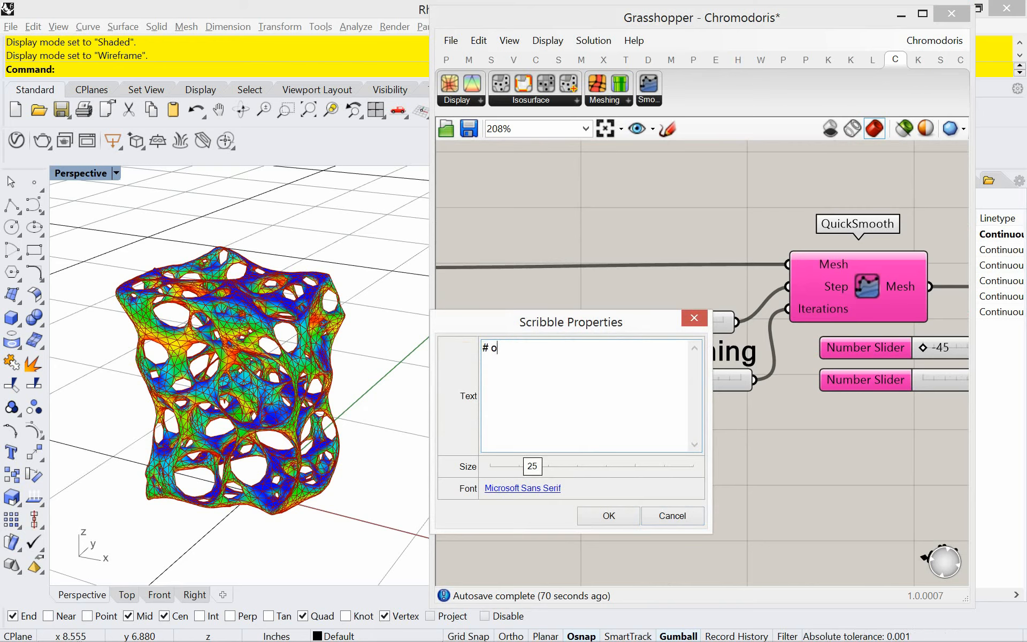
{"action": "type", "text": "f smooting"}
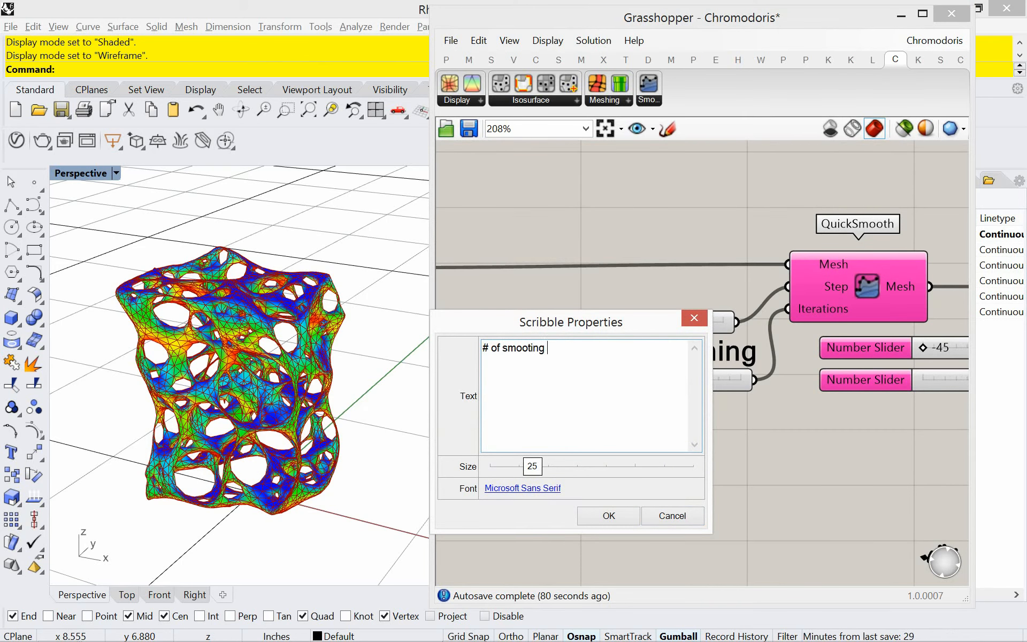
{"action": "type", "text": " iterti"}
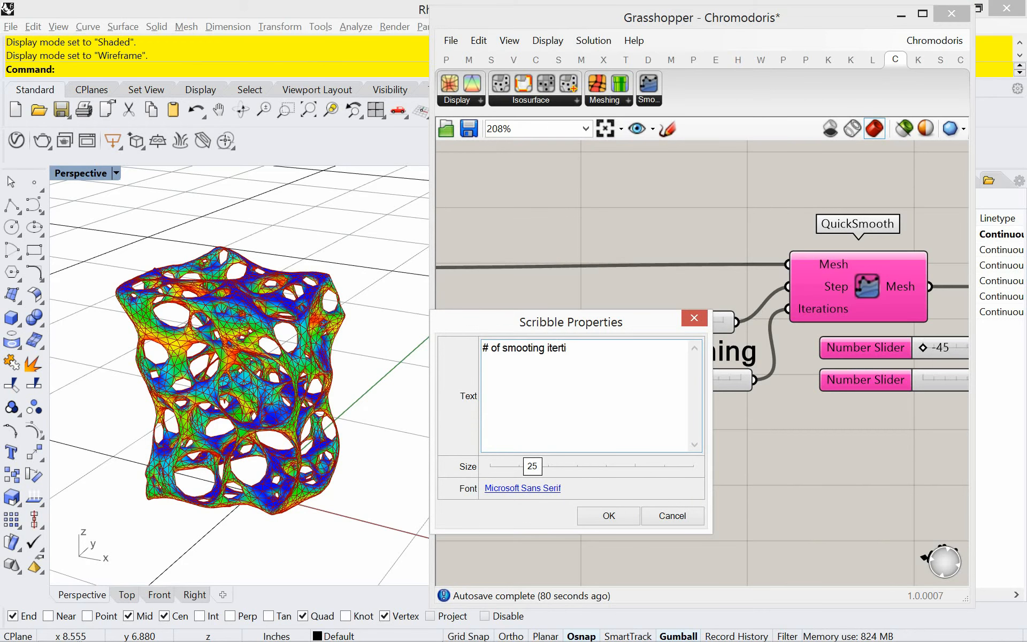
{"action": "type", "text": "ons = smo"}
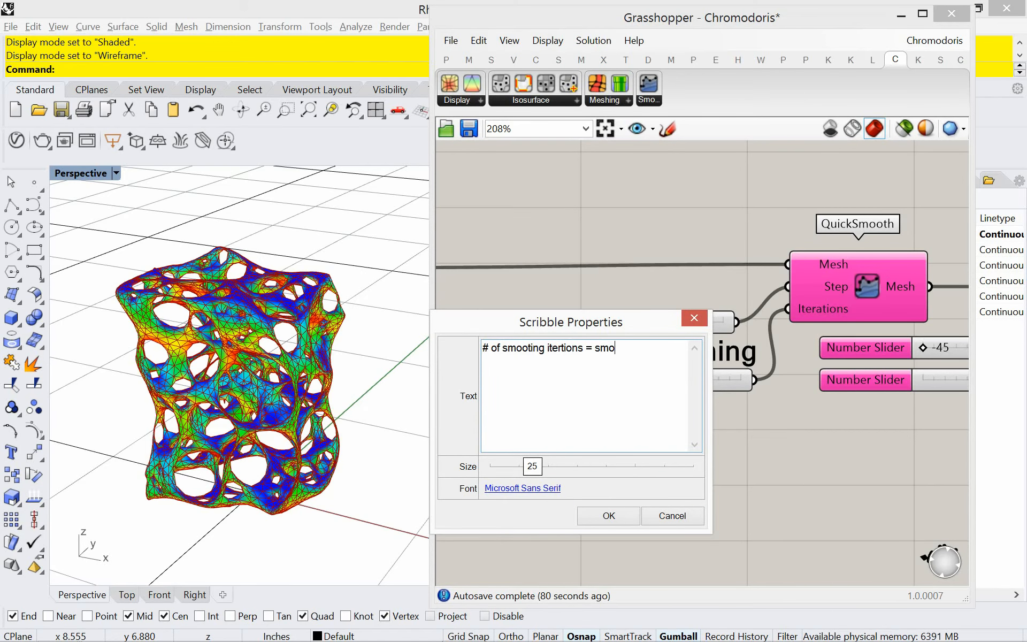
{"action": "type", "text": "other mesh"}
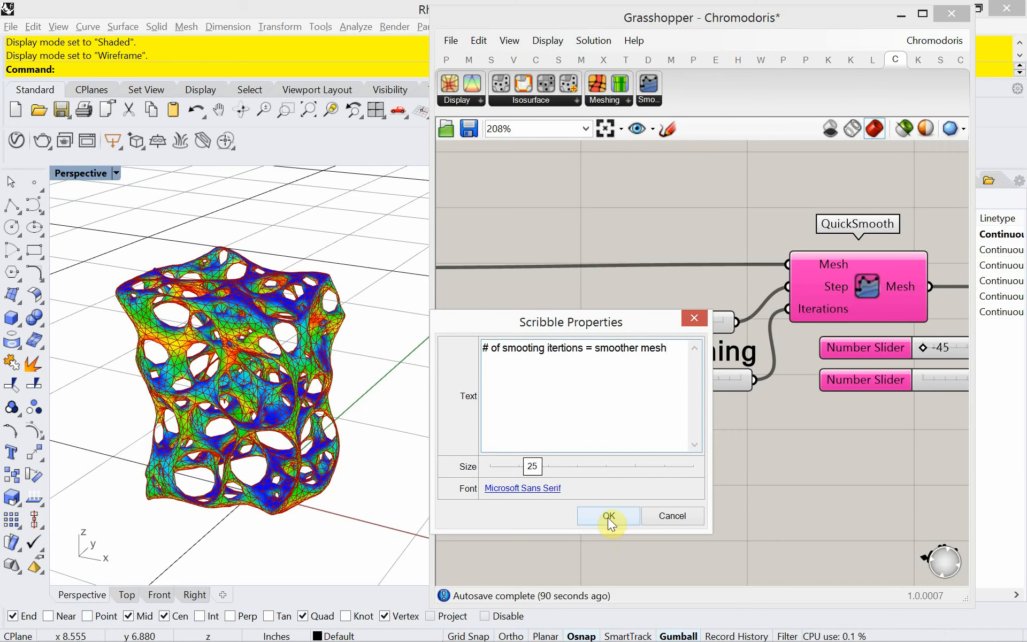
{"action": "left_click", "coordinate": [608, 516]}
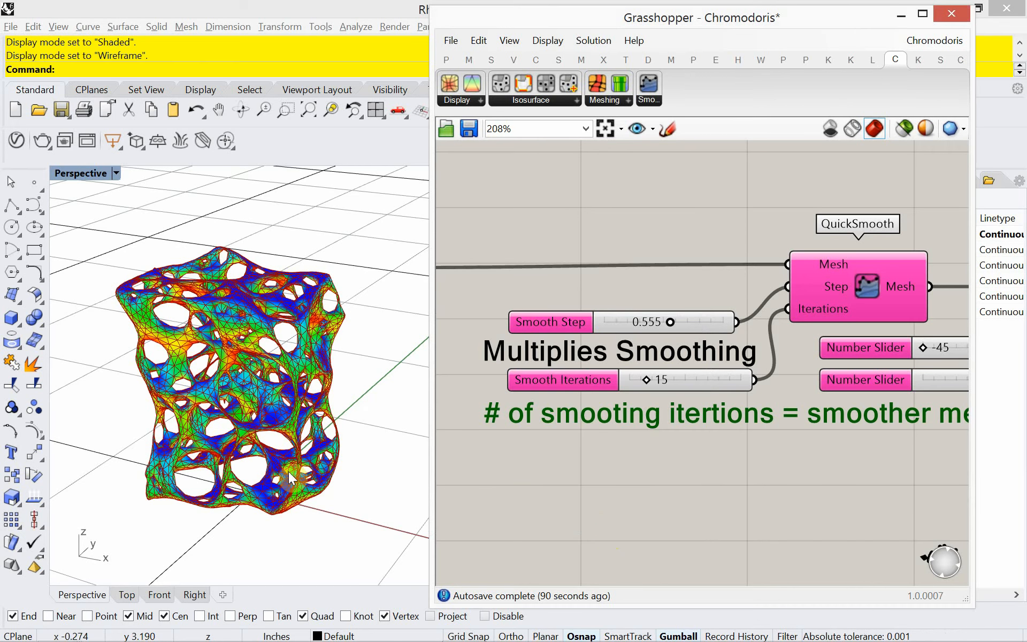
Set the Smooth Step slider to 0.262 and inspect the mesh up close from several angles.
{"action": "right_click_drag", "start_coordinate": [178, 440], "coordinate": [241, 484]}
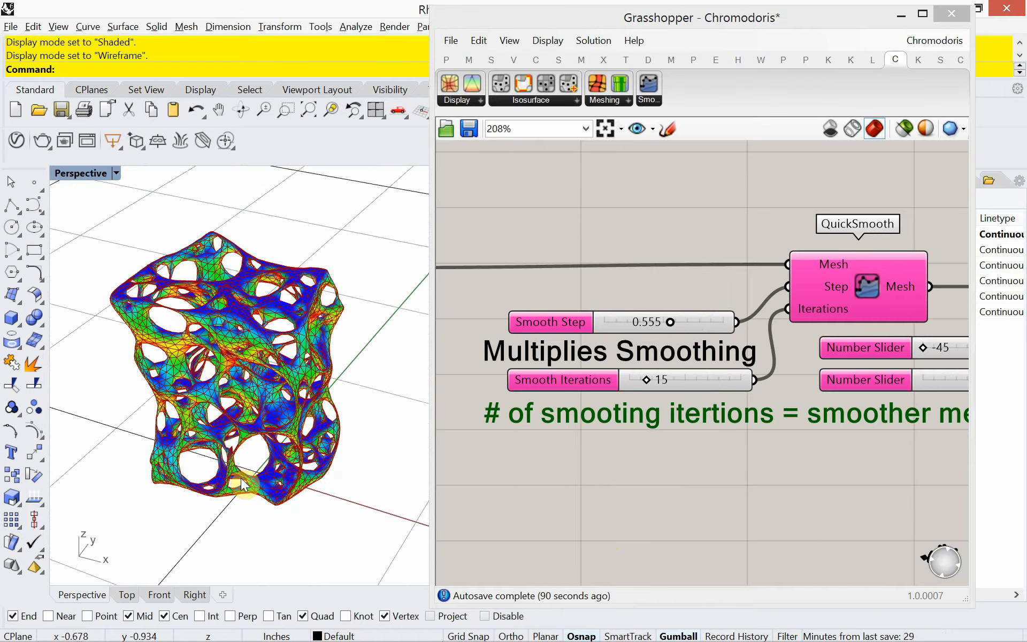
{"action": "right_click_drag", "start_coordinate": [281, 445], "coordinate": [298, 457]}
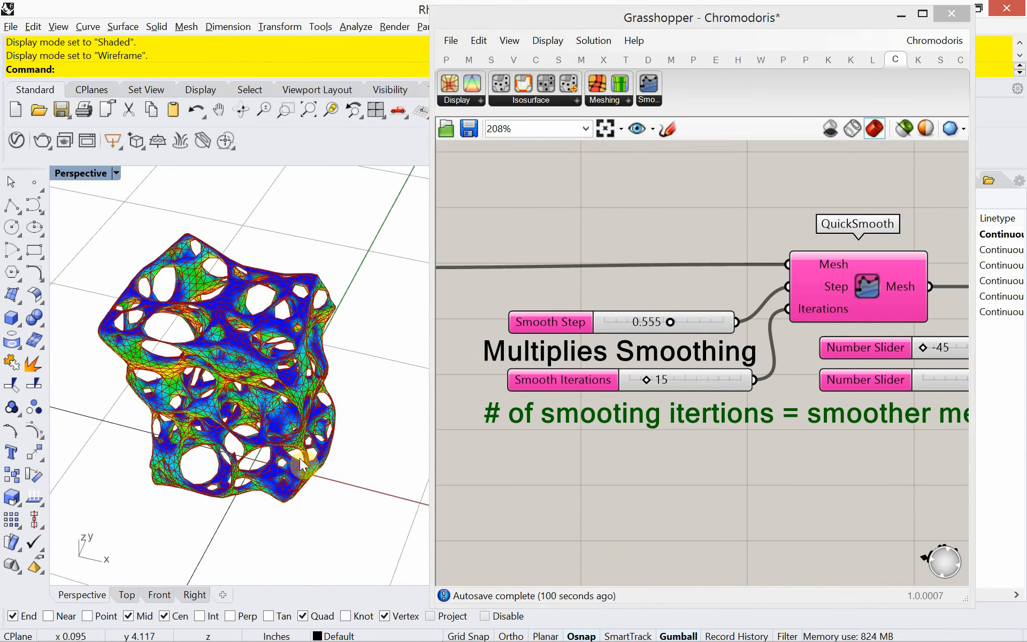
{"action": "right_click_drag", "start_coordinate": [648, 490], "coordinate": [627, 494]}
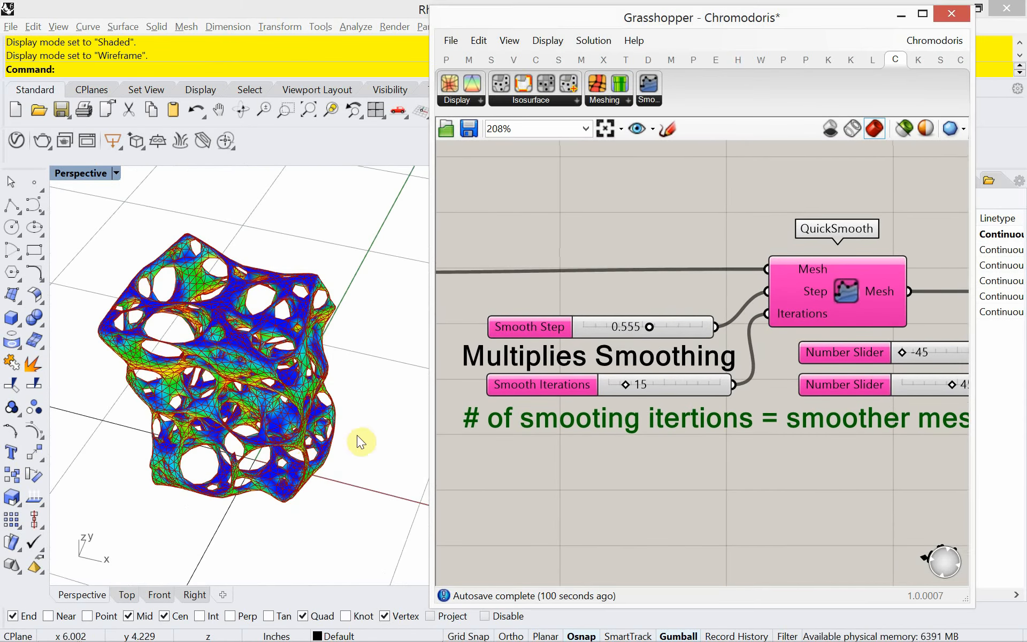
{"action": "right_click_drag", "start_coordinate": [359, 441], "coordinate": [355, 369]}
{"action": "scroll", "coordinate": [284, 365], "scroll_direction": "up", "scroll_amount": 5}
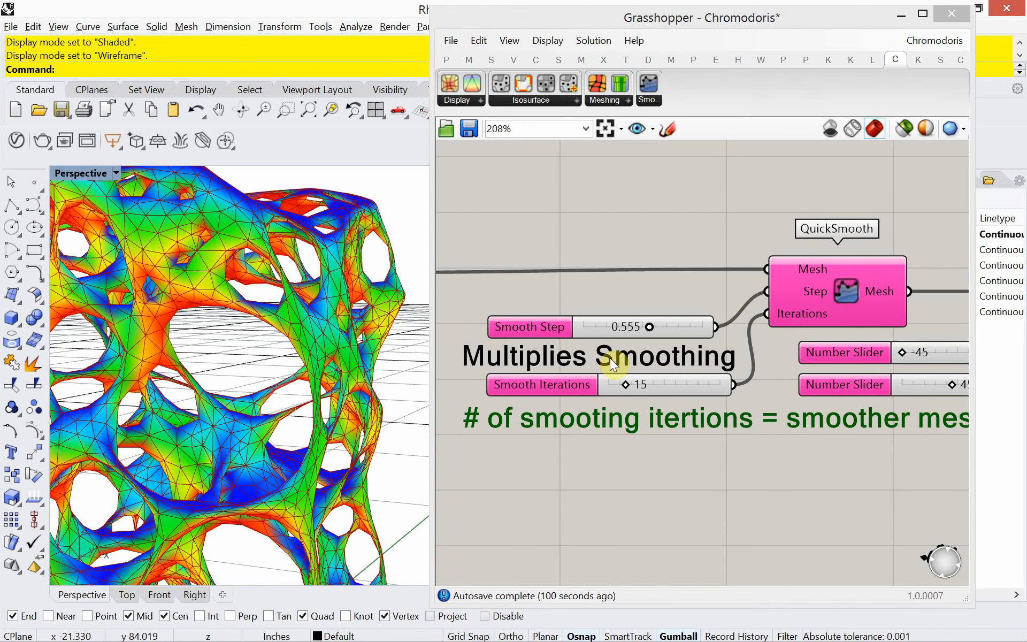
{"action": "left_click_drag", "start_coordinate": [649, 327], "coordinate": [614, 327]}
{"action": "right_click_drag", "start_coordinate": [190, 360], "coordinate": [198, 470]}
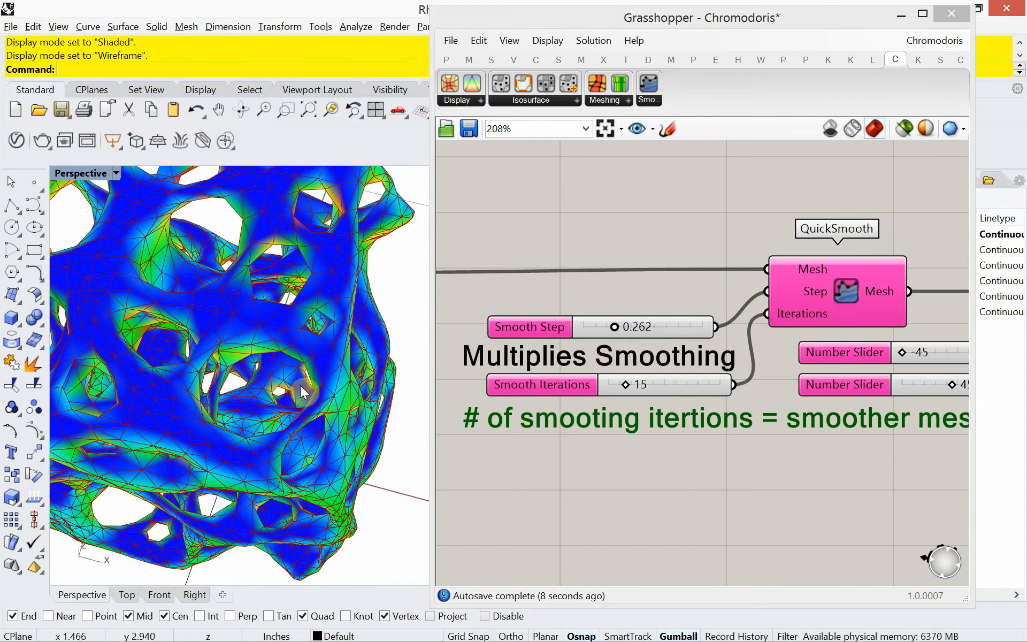
{"action": "right_click_drag", "start_coordinate": [302, 392], "coordinate": [321, 312]}
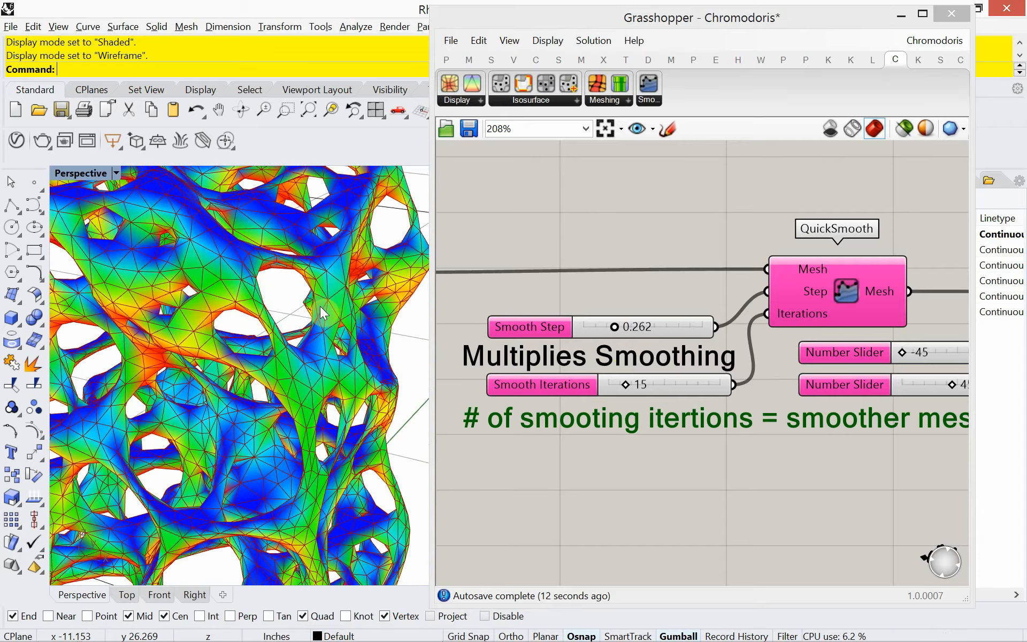
{"action": "scroll", "coordinate": [320, 313], "scroll_direction": "down", "scroll_amount": 7}
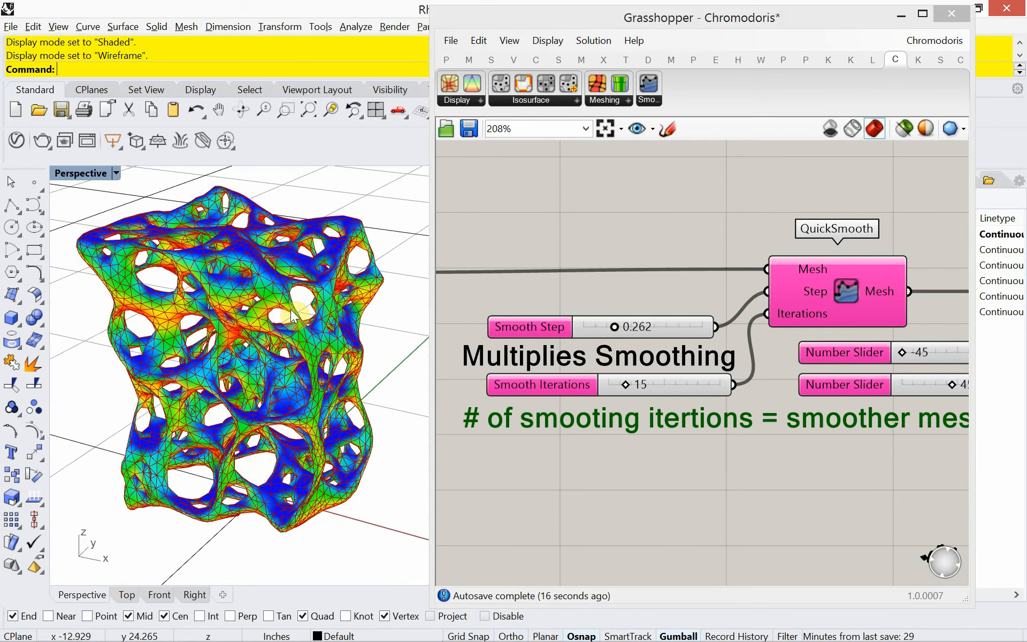
Set the slider feeding Build IsoSurface's Sample Value input to 1.749 to thicken the mesh.
{"action": "right_click_drag", "start_coordinate": [490, 362], "coordinate": [683, 367]}
{"action": "scroll", "coordinate": [690, 363], "scroll_direction": "down", "scroll_amount": 4}
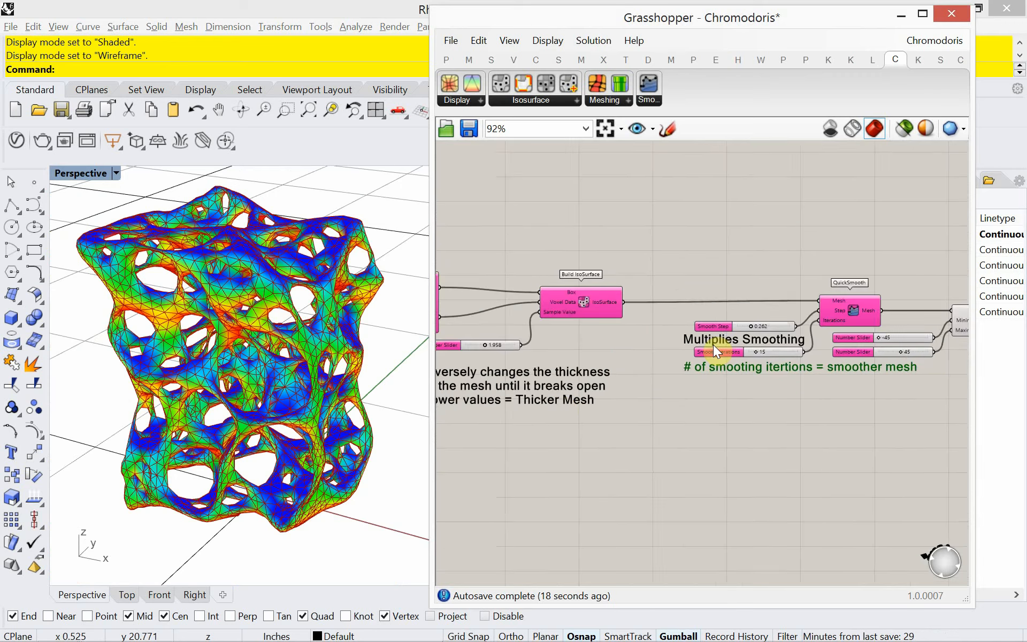
{"action": "right_click_drag", "start_coordinate": [668, 407], "coordinate": [697, 417]}
{"action": "scroll", "coordinate": [612, 355], "scroll_direction": "up", "scroll_amount": 3}
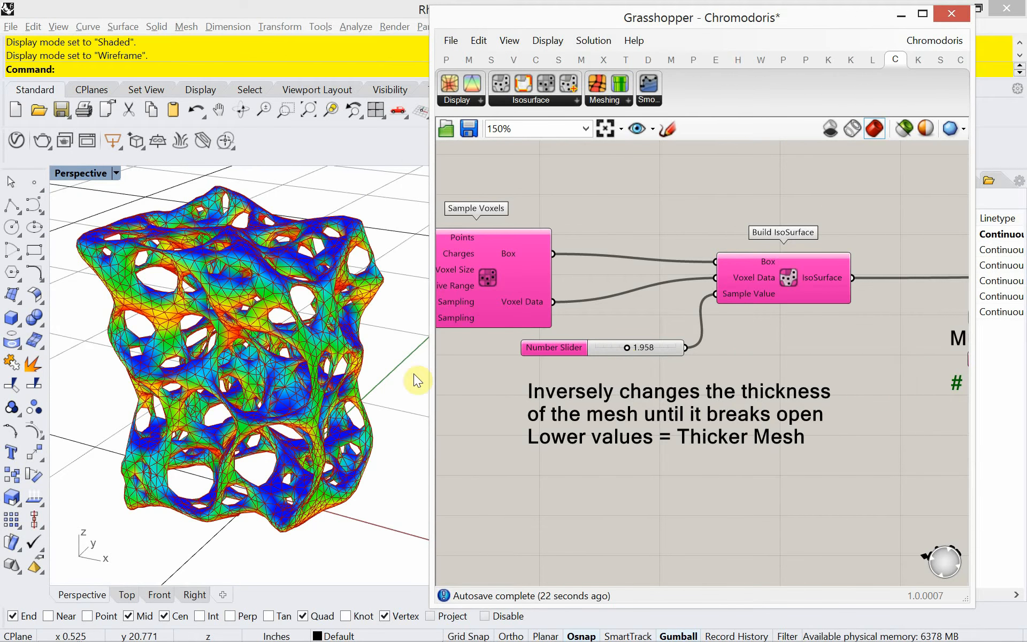
{"action": "mouse_move", "coordinate": [271, 408]}
{"action": "right_mouse_down"}
{"action": "mouse_move", "coordinate": [275, 444]}
{"action": "mouse_move", "coordinate": [277, 423]}
{"action": "right_mouse_up"}
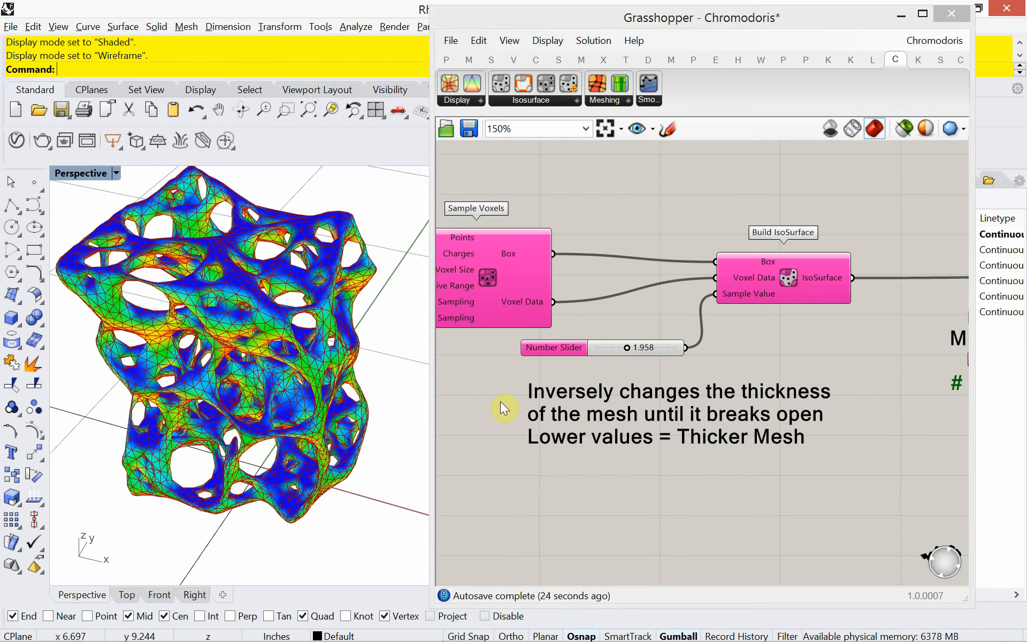
{"action": "scroll", "coordinate": [588, 396], "scroll_direction": "up", "scroll_amount": 3}
{"action": "left_click_drag", "start_coordinate": [666, 366], "coordinate": [660, 360]}
{"action": "left_click_drag", "start_coordinate": [662, 363], "coordinate": [660, 368]}
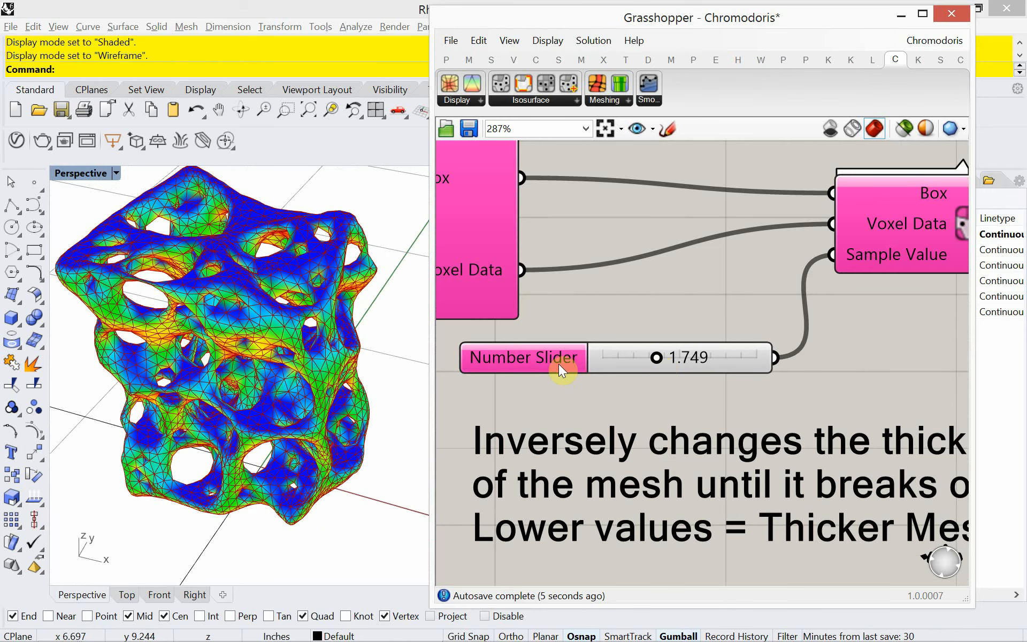
Rename the number slider feeding Build IsoSurface's Sample Value input to "Sample Value".
{"action": "right_click", "coordinate": [558, 364]}
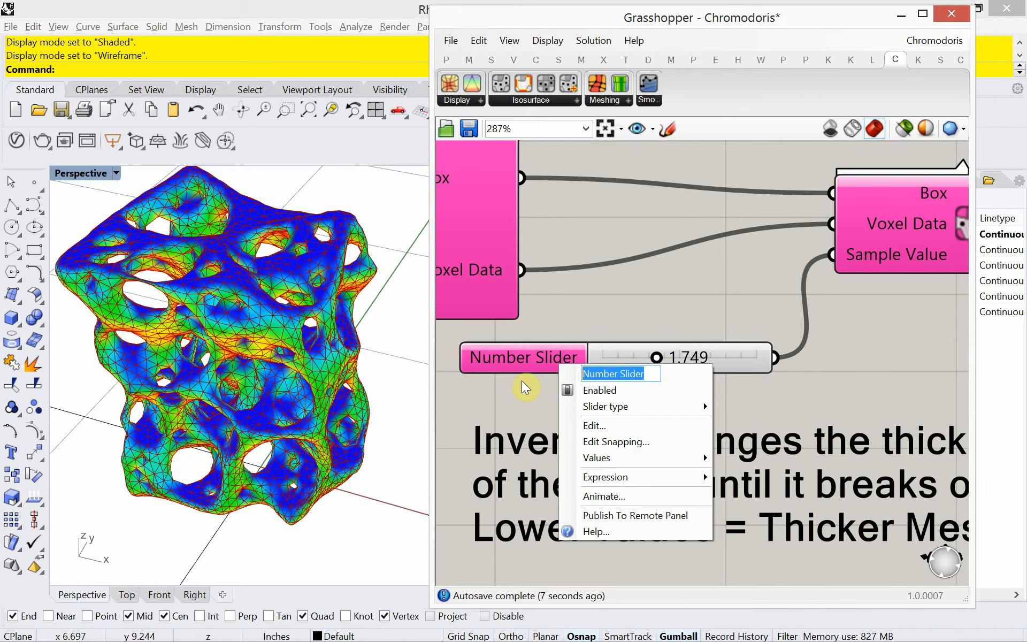
{"action": "type", "text": "Sample"}
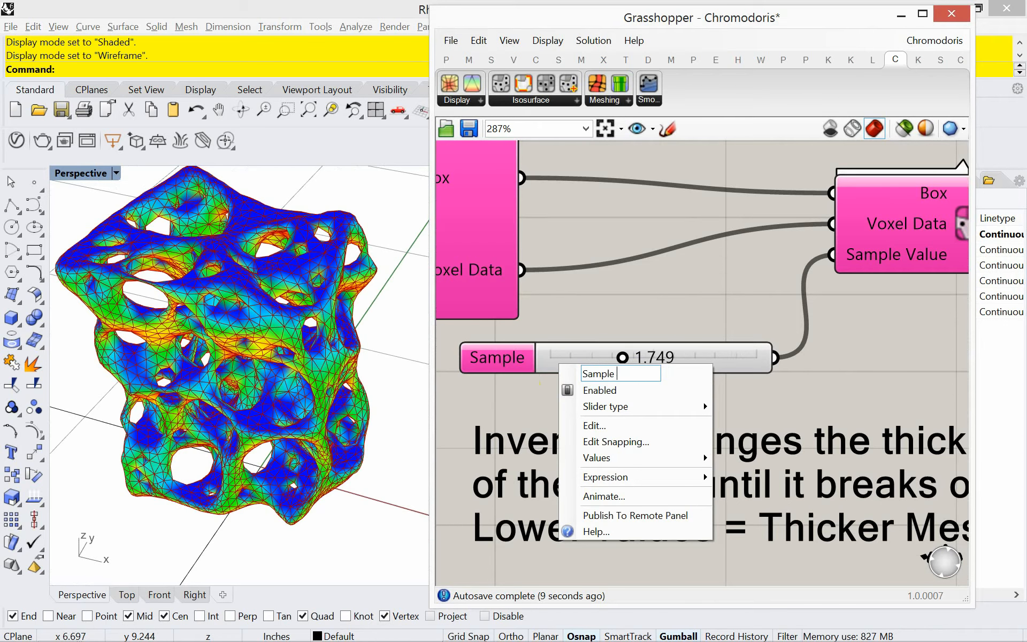
{"action": "type", "text": " Value"}
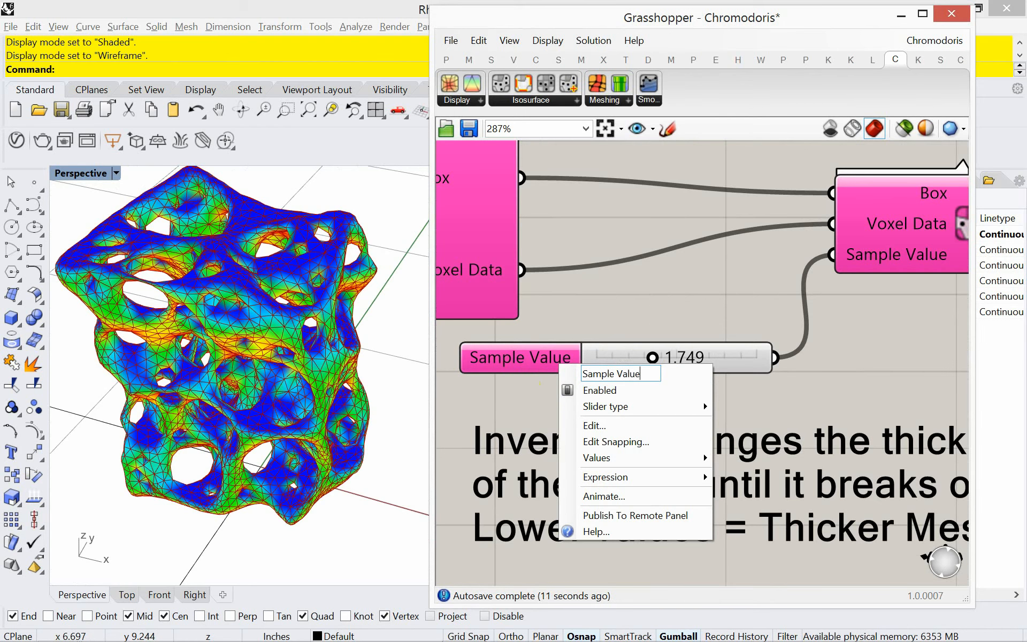
{"action": "key", "text": "Return"}
{"action": "scroll", "coordinate": [679, 388], "scroll_direction": "down", "scroll_amount": 4}
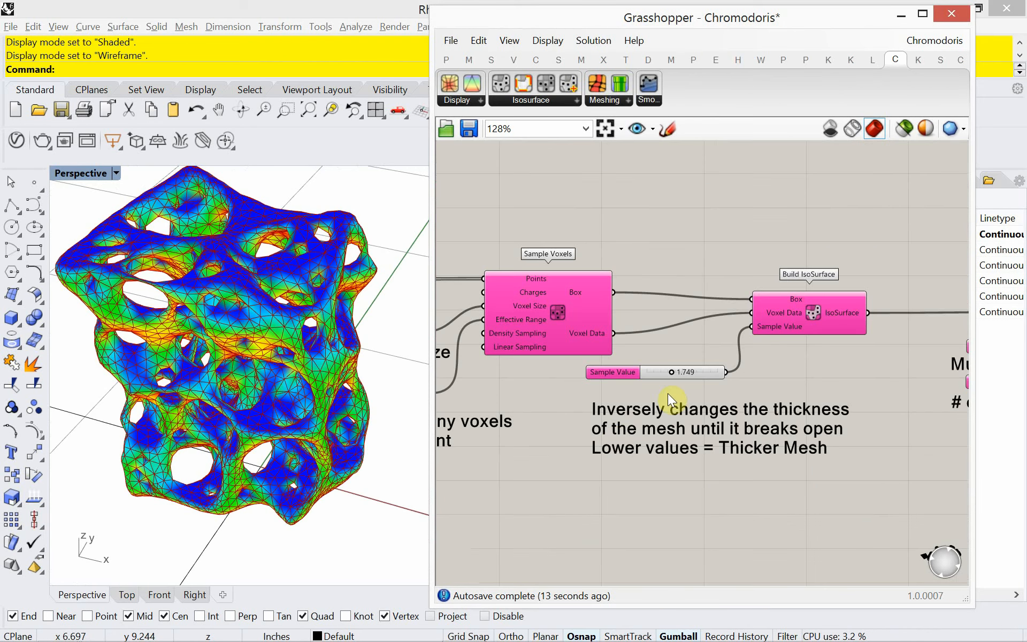
{"action": "right_click_drag", "start_coordinate": [194, 524], "coordinate": [194, 469]}
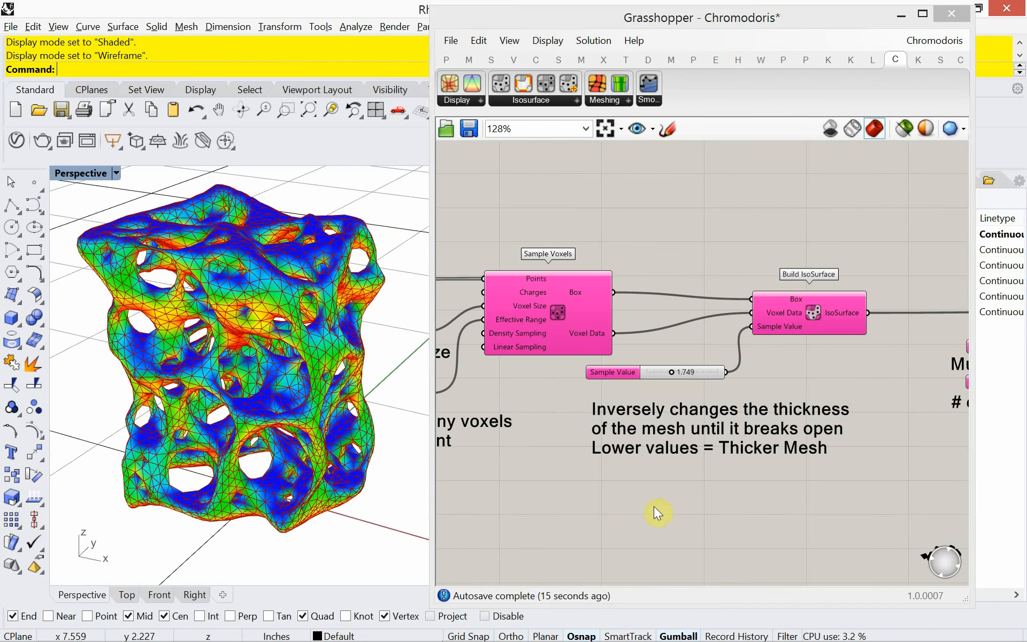
Bake the Draft Angle component's coloured Mesh output to the Default layer with the colour set by layer.
{"action": "right_click_drag", "start_coordinate": [694, 485], "coordinate": [608, 470]}
{"action": "scroll", "coordinate": [612, 473], "scroll_direction": "down", "scroll_amount": 3}
{"action": "right_click_drag", "start_coordinate": [696, 498], "coordinate": [620, 480]}
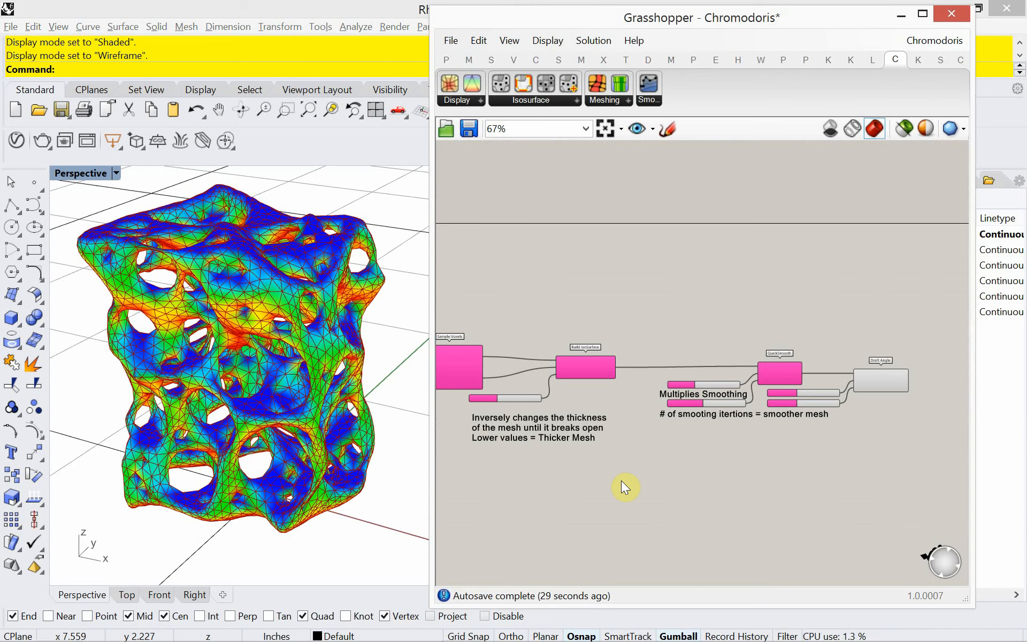
{"action": "right_click_drag", "start_coordinate": [826, 468], "coordinate": [726, 467]}
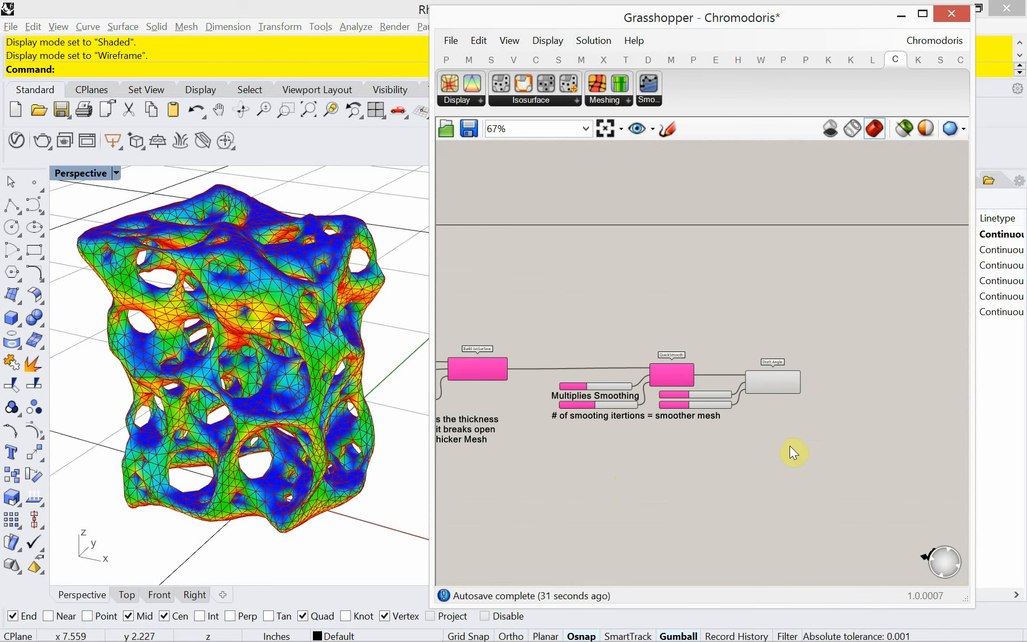
{"action": "scroll", "coordinate": [795, 443], "scroll_direction": "up", "scroll_amount": 3}
{"action": "right_click_drag", "start_coordinate": [797, 444], "coordinate": [687, 458]}
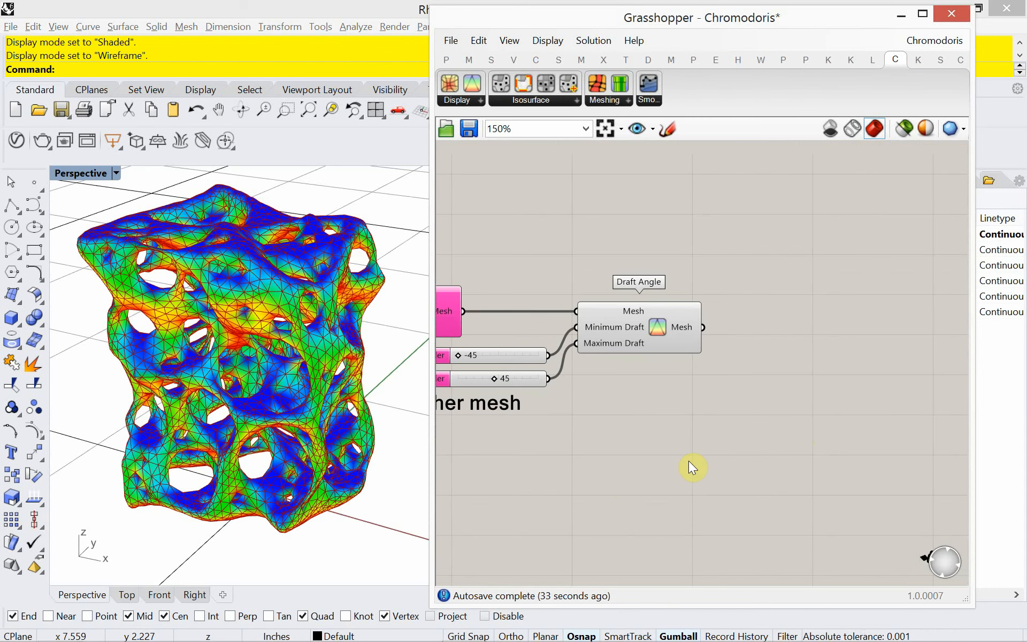
{"action": "right_click_drag", "start_coordinate": [379, 370], "coordinate": [332, 381]}
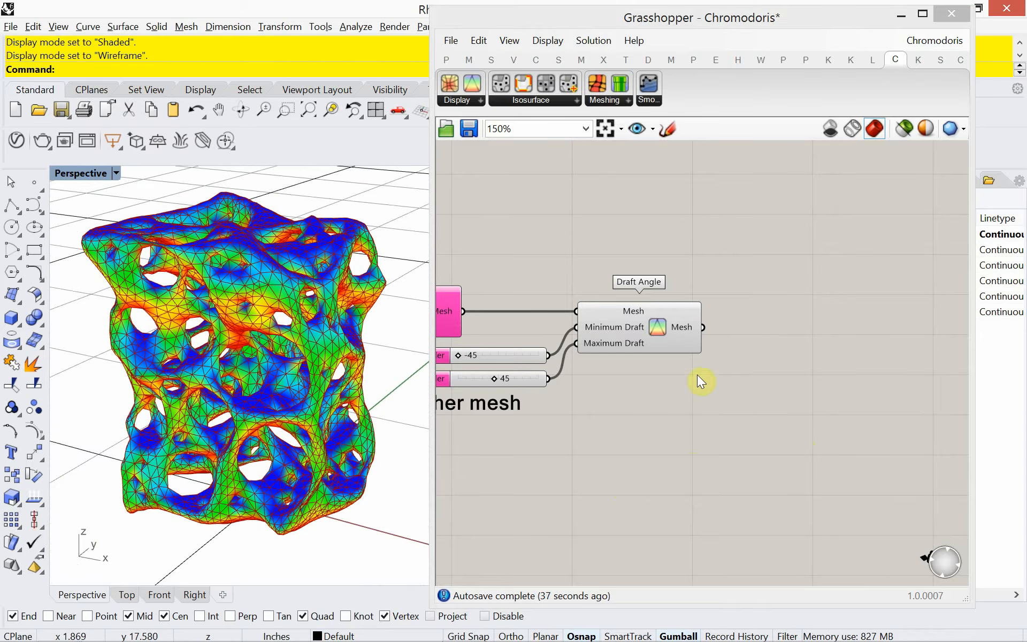
{"action": "mouse_move", "coordinate": [683, 328]}
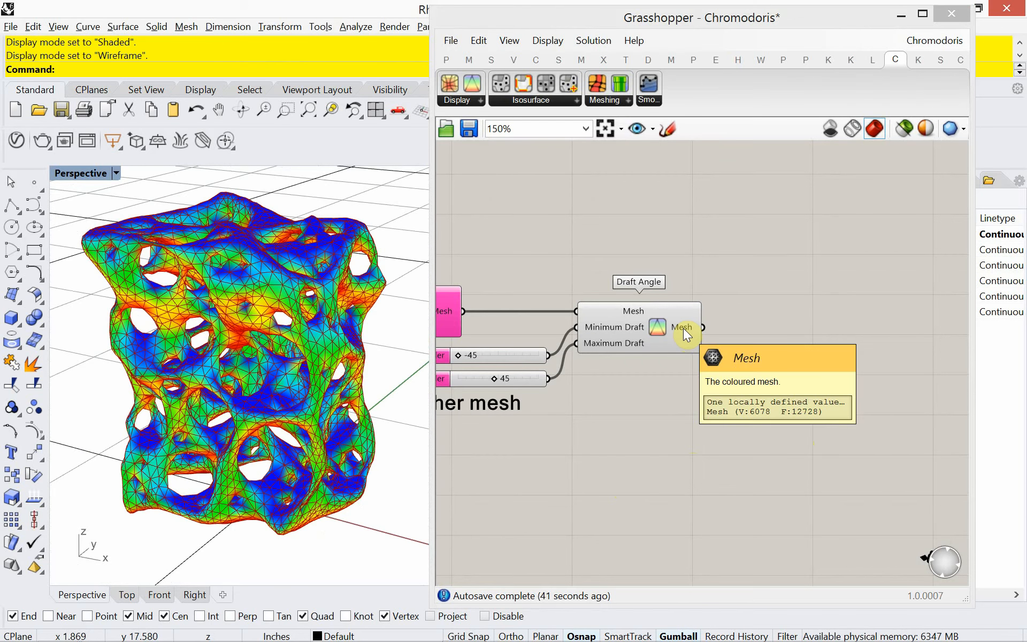
{"action": "right_click", "coordinate": [682, 328]}
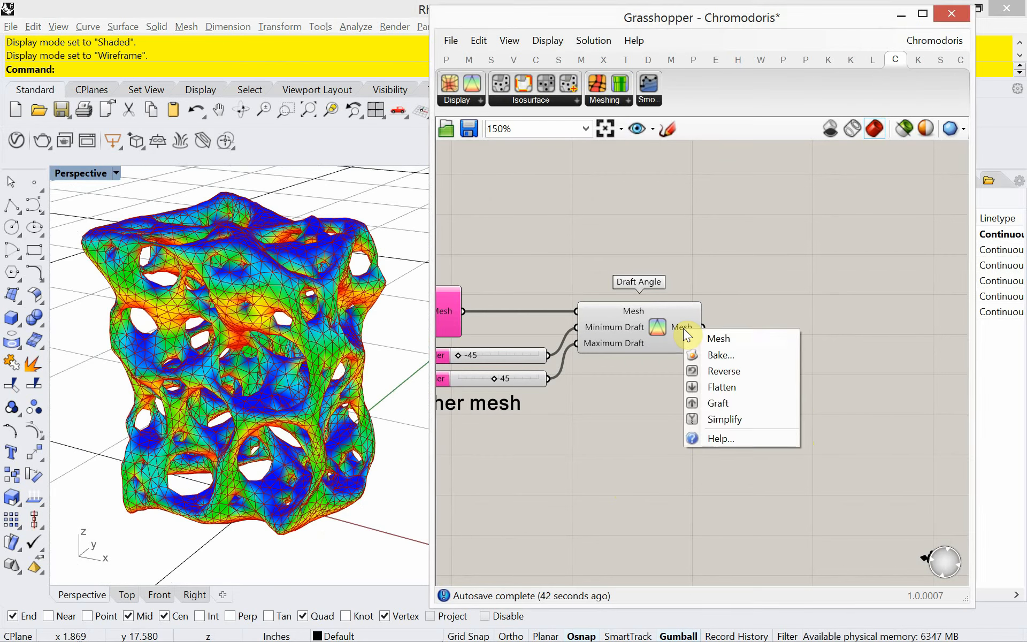
{"action": "left_click", "coordinate": [717, 355]}
{"action": "left_click", "coordinate": [698, 228]}
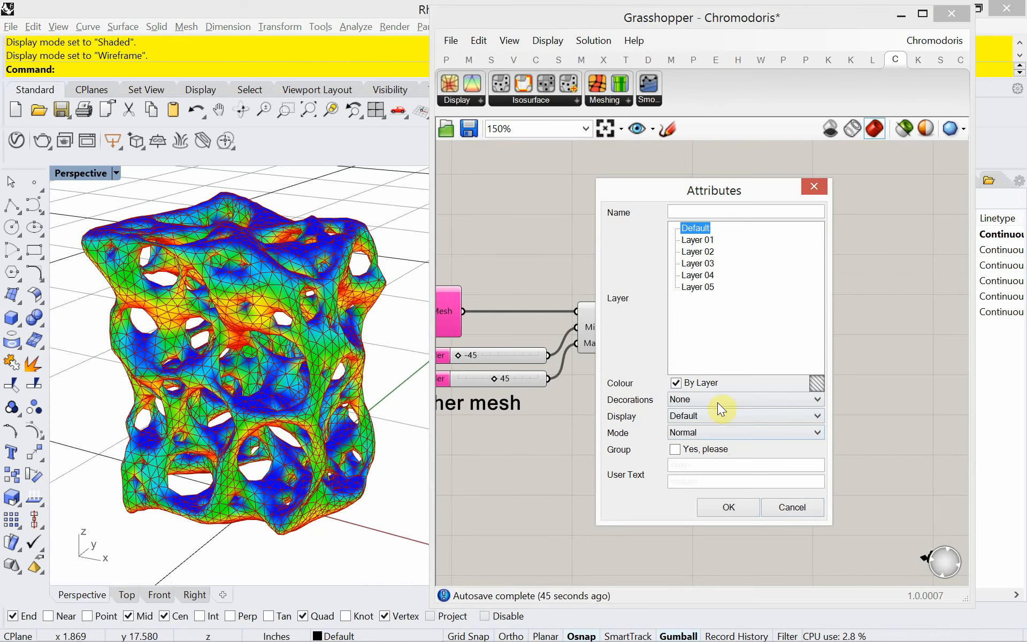
{"action": "left_click", "coordinate": [731, 508]}
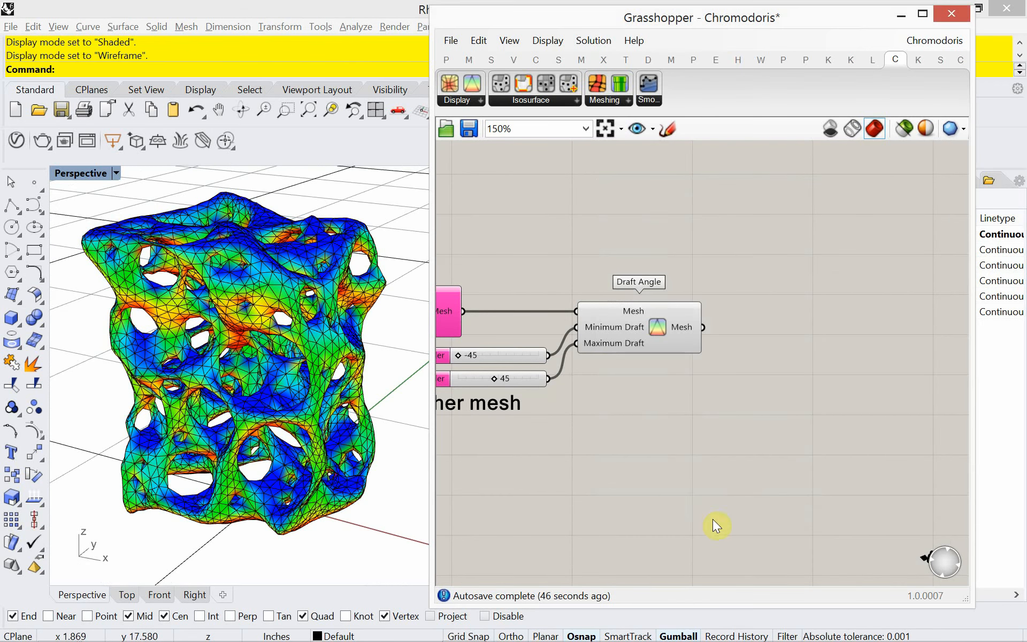
Save the Chromodoris definition and close the Grasshopper window.
{"action": "left_click", "coordinate": [448, 41]}
{"action": "left_click", "coordinate": [485, 120]}
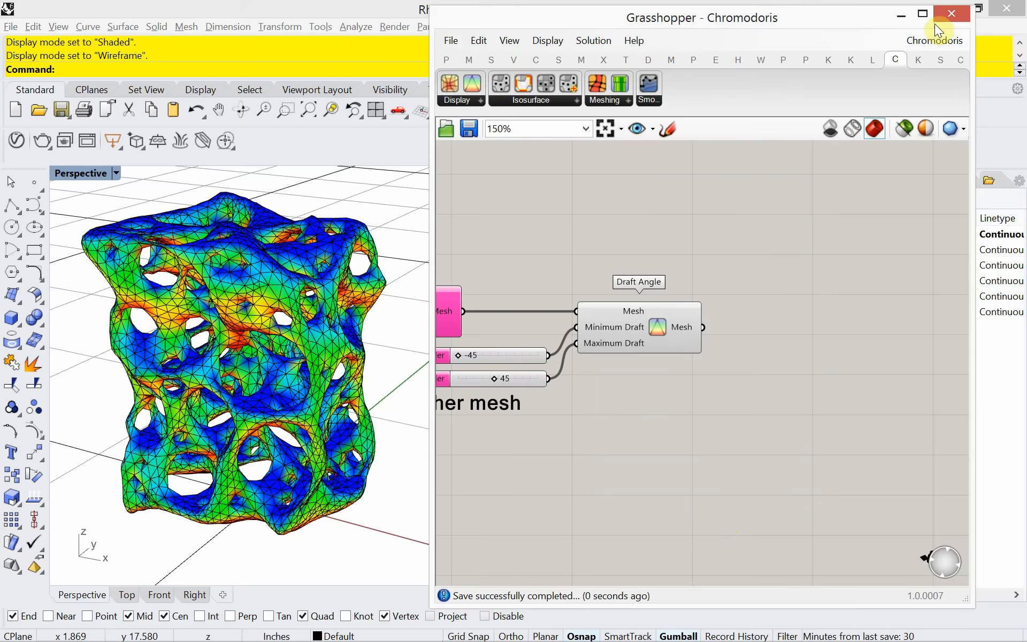
{"action": "left_click", "coordinate": [942, 12]}
Set the Perspective viewport to Shaded display and view the baked mesh from several angles.
{"action": "mouse_move", "coordinate": [386, 329]}
{"action": "right_mouse_down"}
{"action": "mouse_move", "coordinate": [295, 321]}
{"action": "mouse_move", "coordinate": [351, 306]}
{"action": "mouse_move", "coordinate": [284, 325]}
{"action": "mouse_move", "coordinate": [388, 342]}
{"action": "mouse_move", "coordinate": [375, 335]}
{"action": "right_mouse_up"}
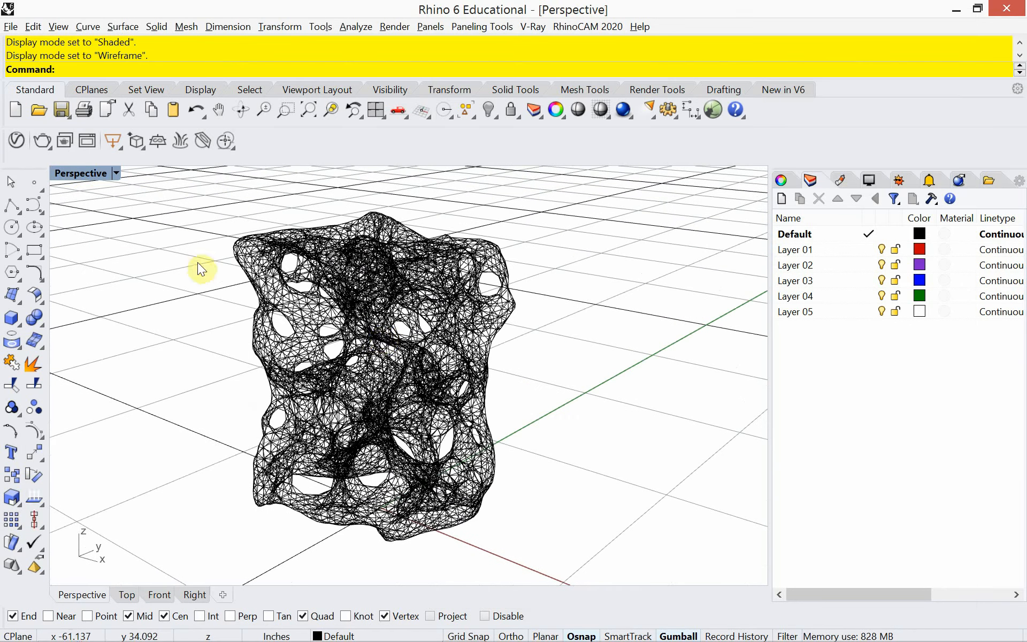
{"action": "left_click", "coordinate": [115, 175]}
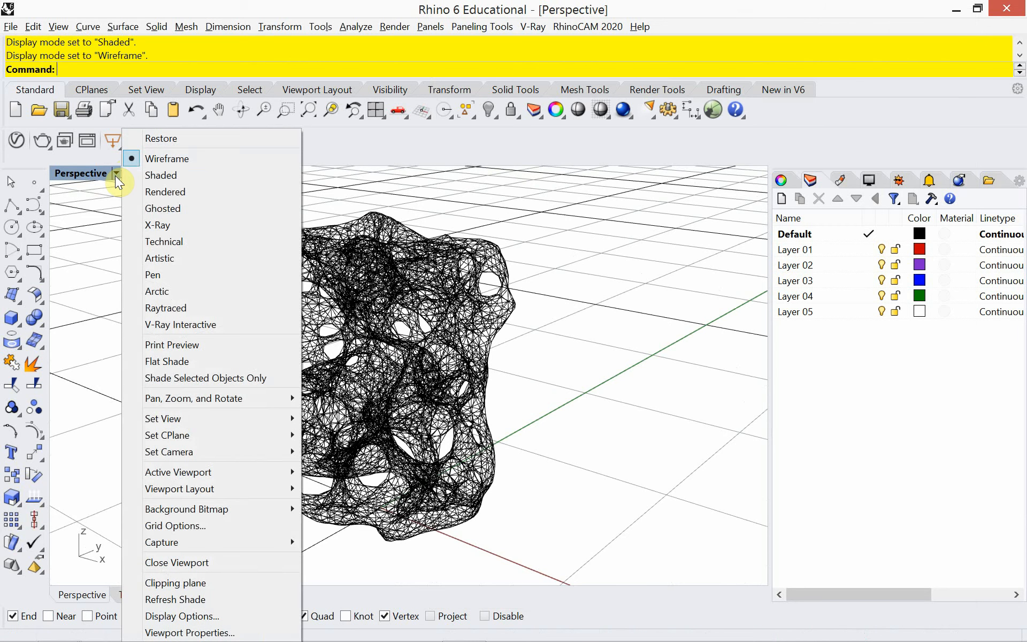
{"action": "left_click", "coordinate": [143, 175]}
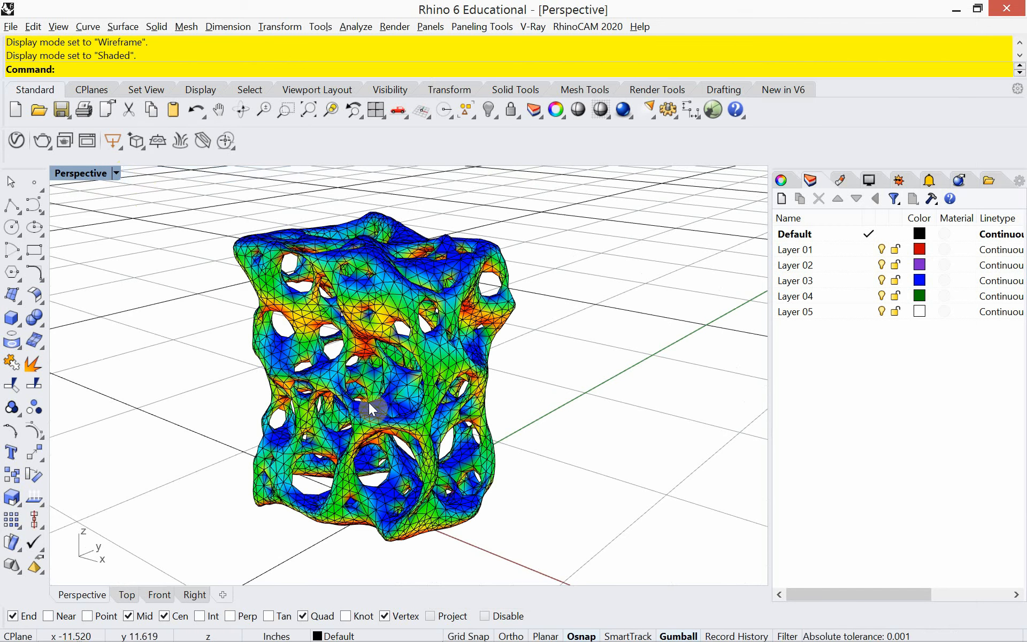
{"action": "right_click_drag", "start_coordinate": [369, 409], "coordinate": [366, 454]}
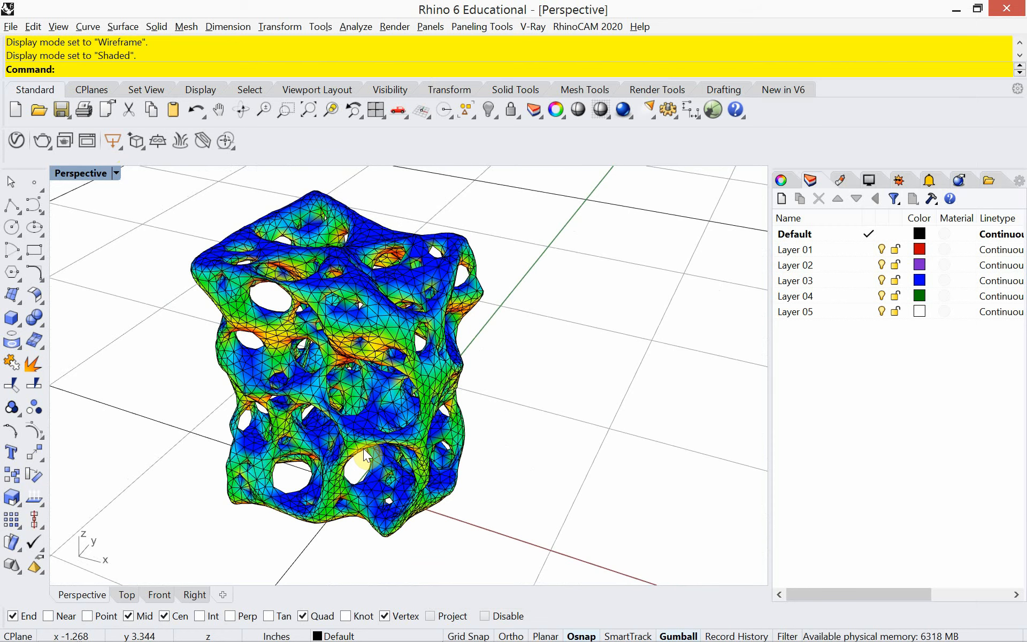
{"action": "right_click_drag", "start_coordinate": [374, 447], "coordinate": [345, 433]}
Run Check on the baked mesh, review the naked edges line in the report, and clear the selection.
{"action": "left_click", "coordinate": [357, 348]}
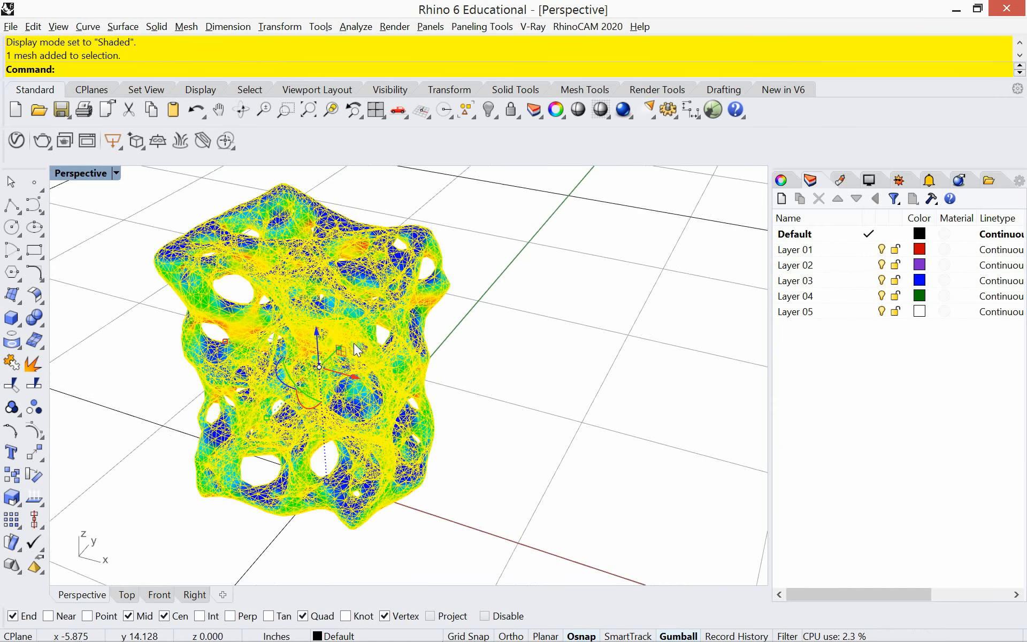
{"action": "type", "text": "Check"}
{"action": "key", "text": "Return"}
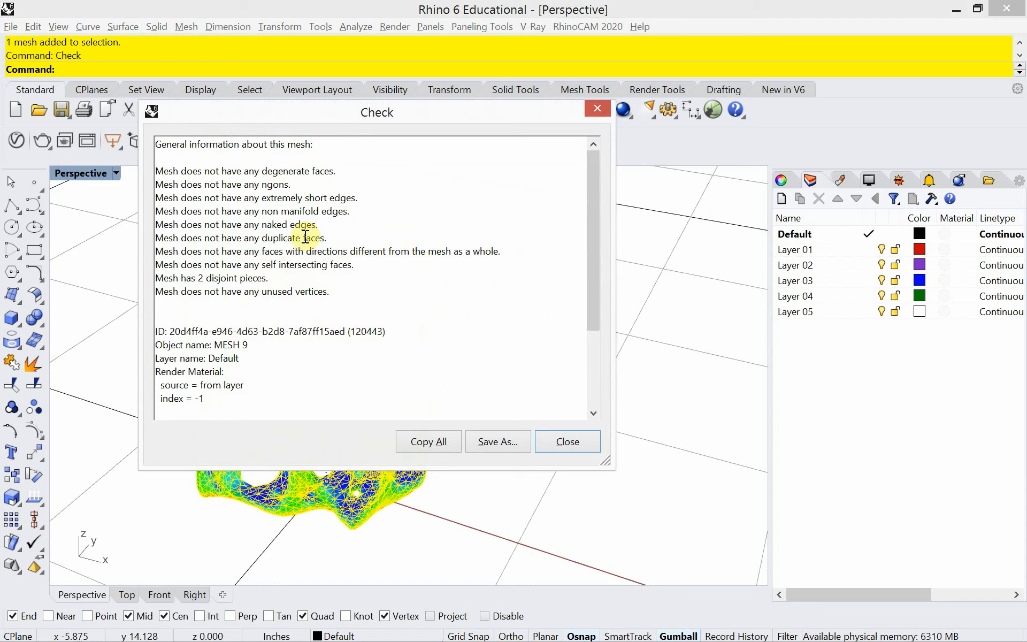
{"action": "left_click_drag", "start_coordinate": [321, 225], "coordinate": [151, 223]}
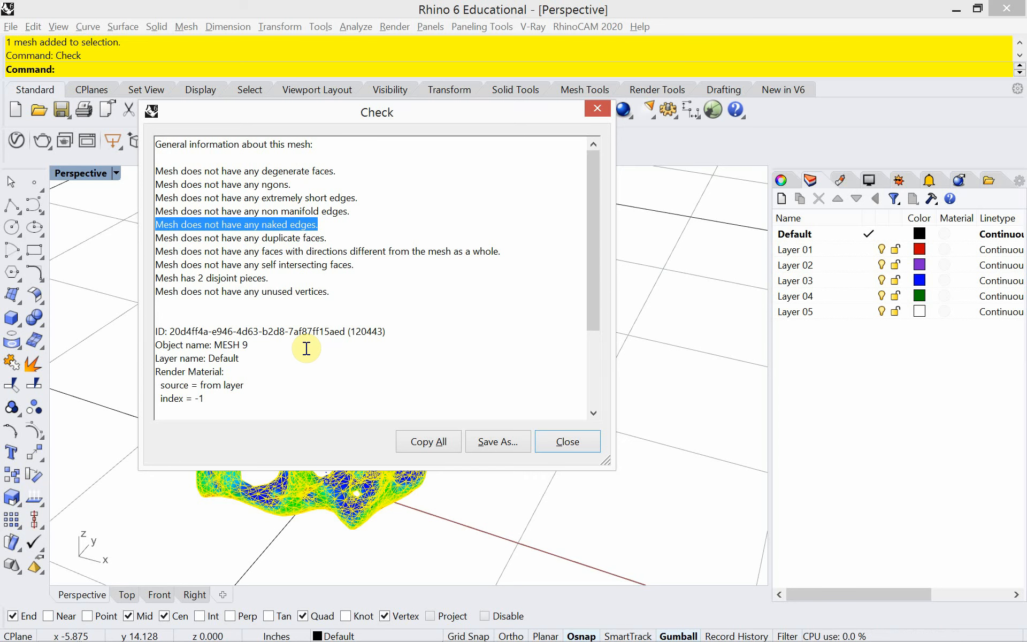
{"action": "left_click", "coordinate": [560, 446]}
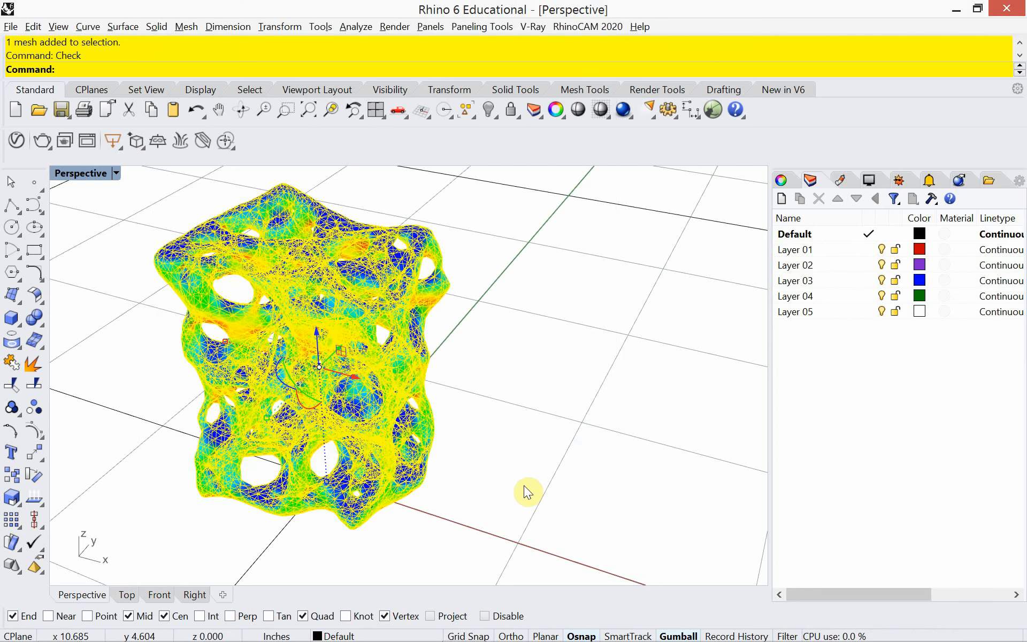
{"action": "key", "text": "Escape"}
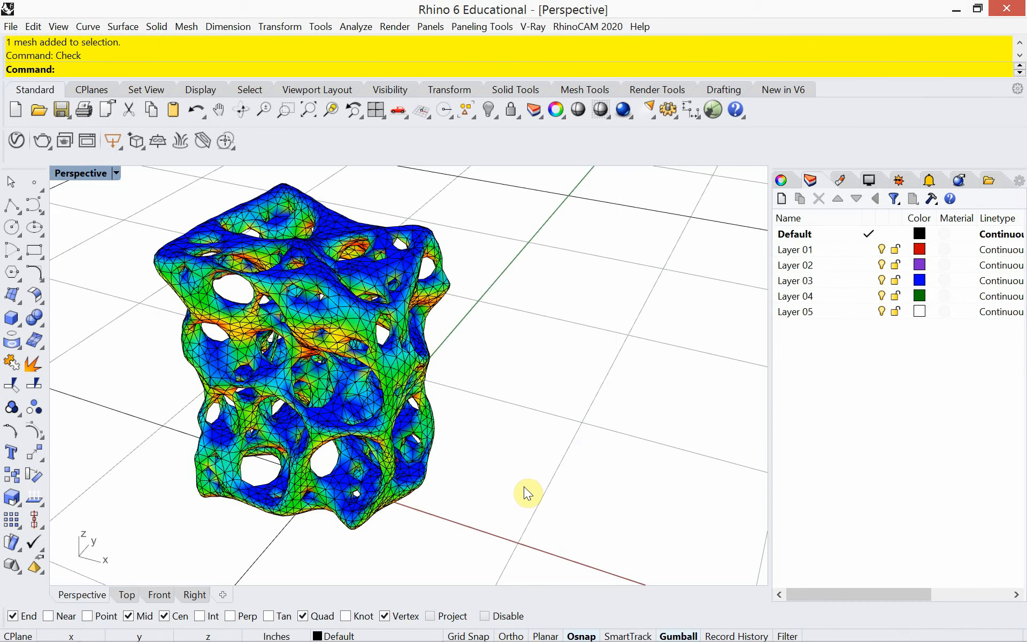
Reopen Grasshopper to review the Sample Value slider and its mesh thickness note, and minimize the window.
{"action": "type", "text": "gra"}
{"action": "key", "text": "Return"}
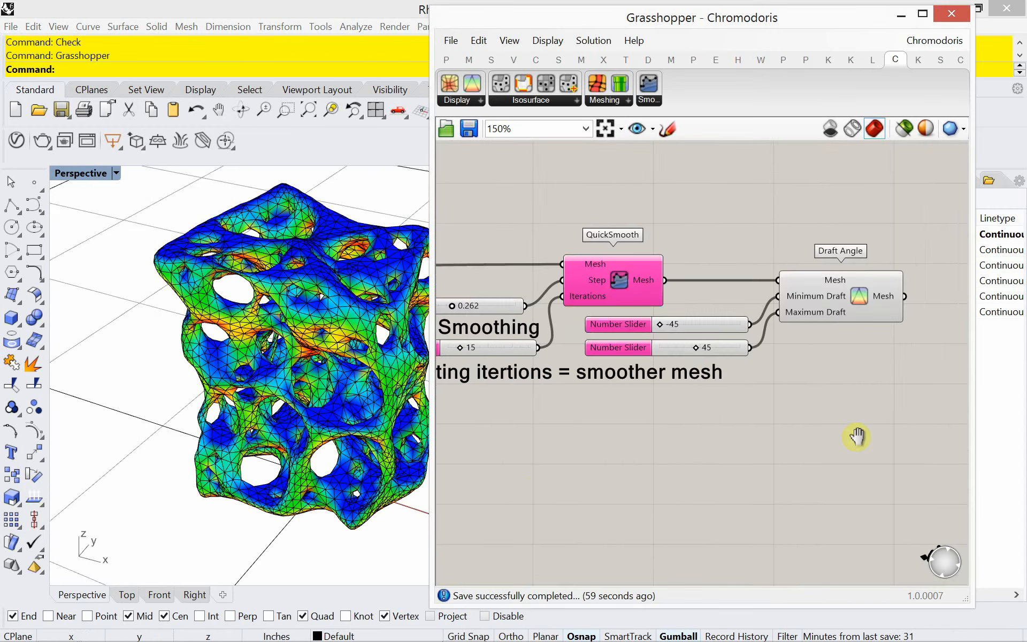
{"action": "right_click_drag", "start_coordinate": [857, 436], "coordinate": [907, 434]}
{"action": "scroll", "coordinate": [907, 434], "scroll_direction": "down", "scroll_amount": 2}
{"action": "right_click_drag", "start_coordinate": [608, 429], "coordinate": [756, 409]}
{"action": "scroll", "coordinate": [483, 358], "scroll_direction": "up", "scroll_amount": 2}
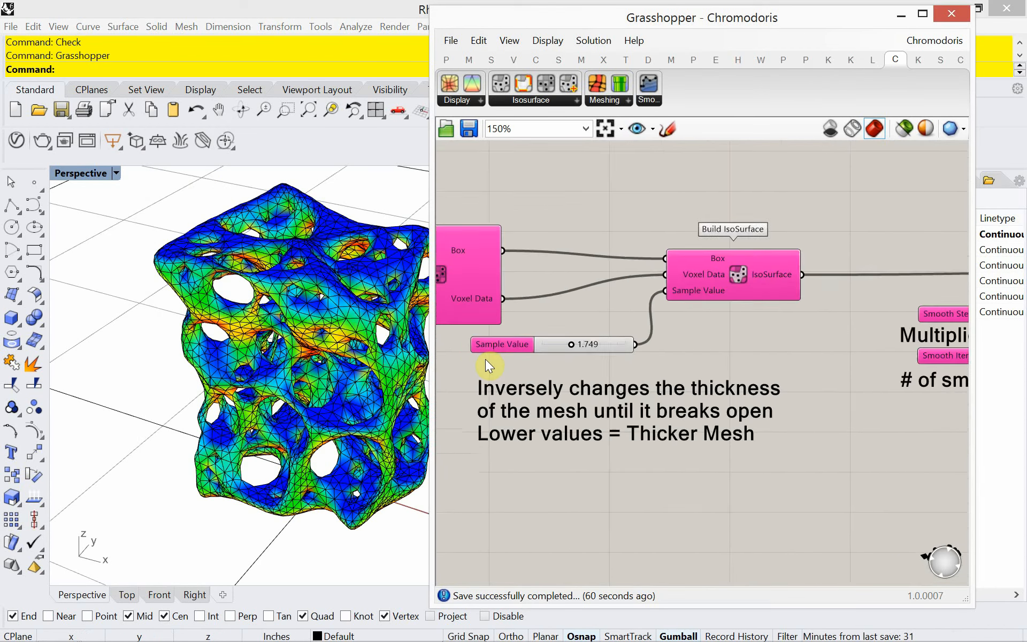
{"action": "scroll", "coordinate": [485, 358], "scroll_direction": "up", "scroll_amount": 1}
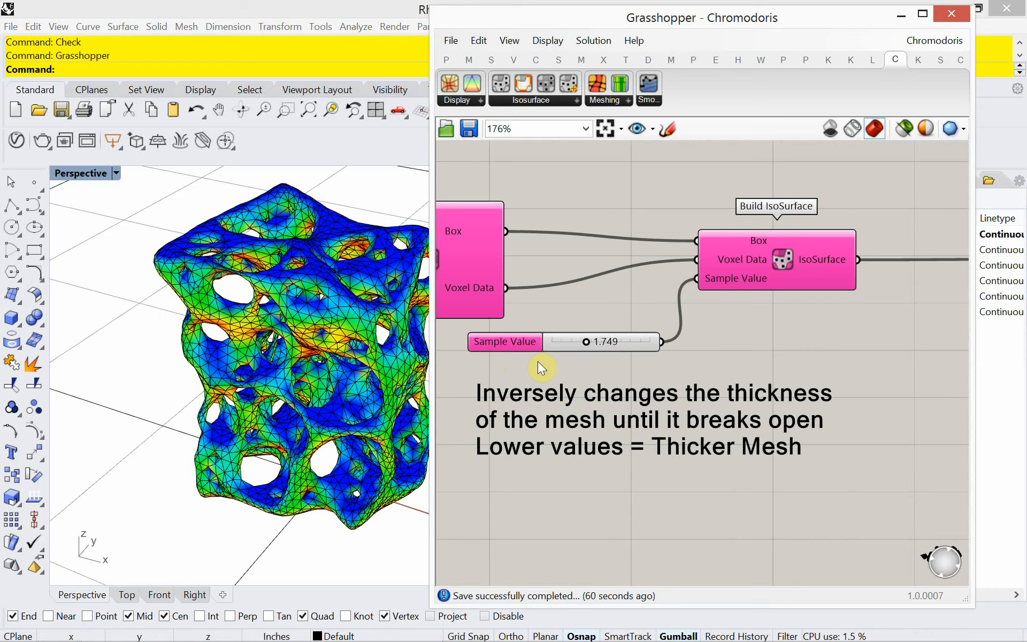
{"action": "left_click", "coordinate": [900, 16]}
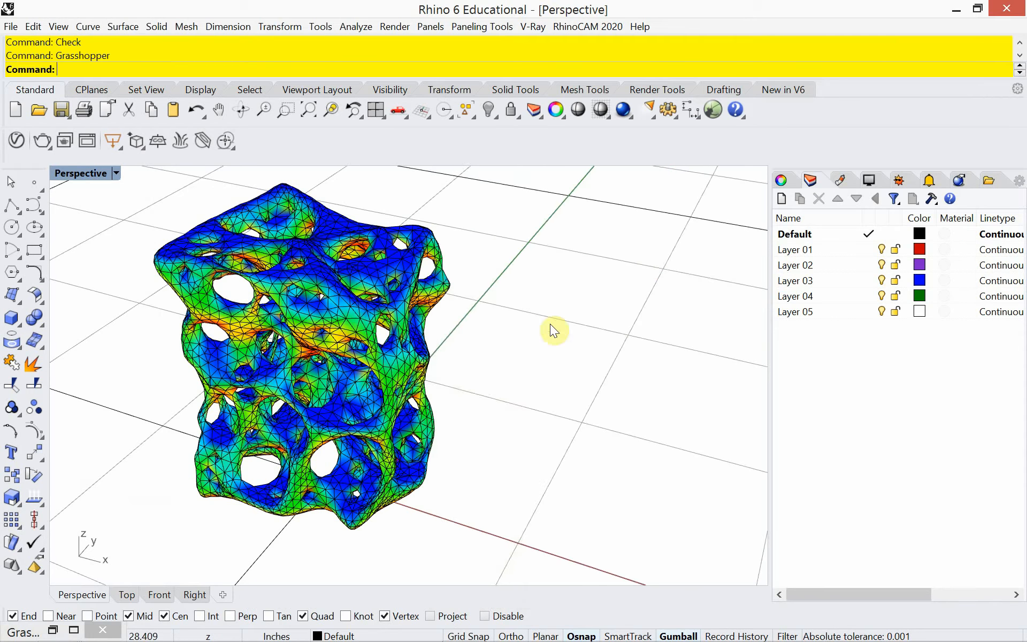
Run Check on the baked mesh again and review the disjoint pieces line in the report.
{"action": "right_click_drag", "start_coordinate": [550, 323], "coordinate": [418, 372]}
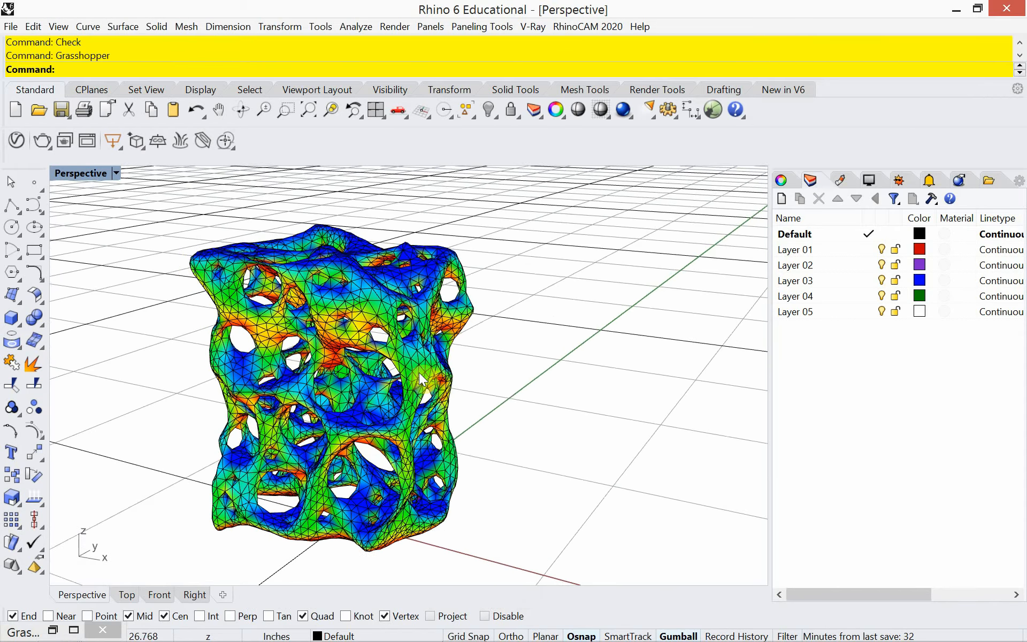
{"action": "left_click", "coordinate": [422, 370]}
{"action": "type", "text": "Check"}
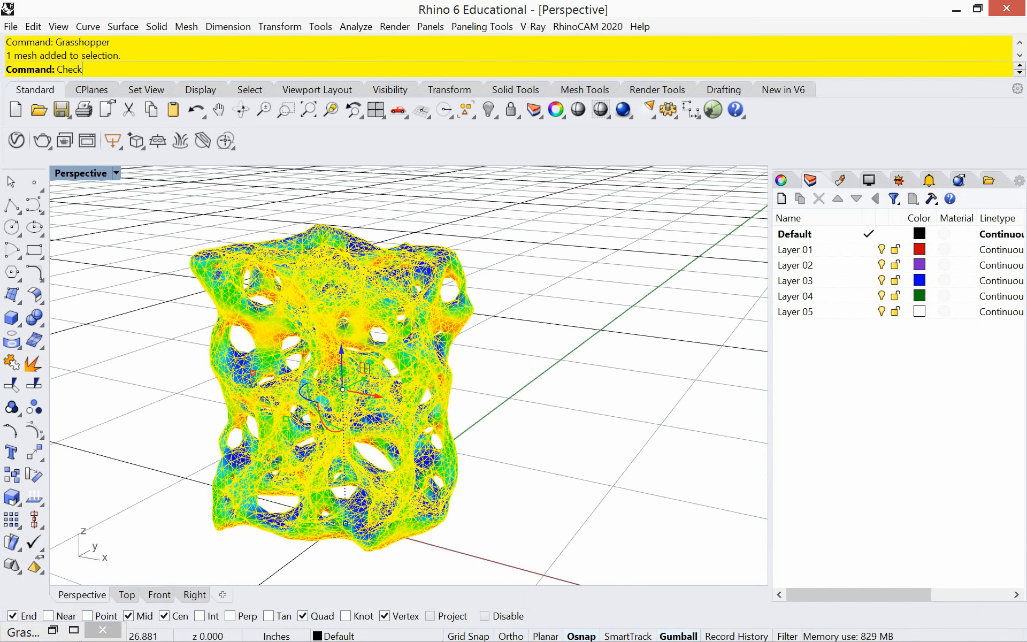
{"action": "key", "text": "Return"}
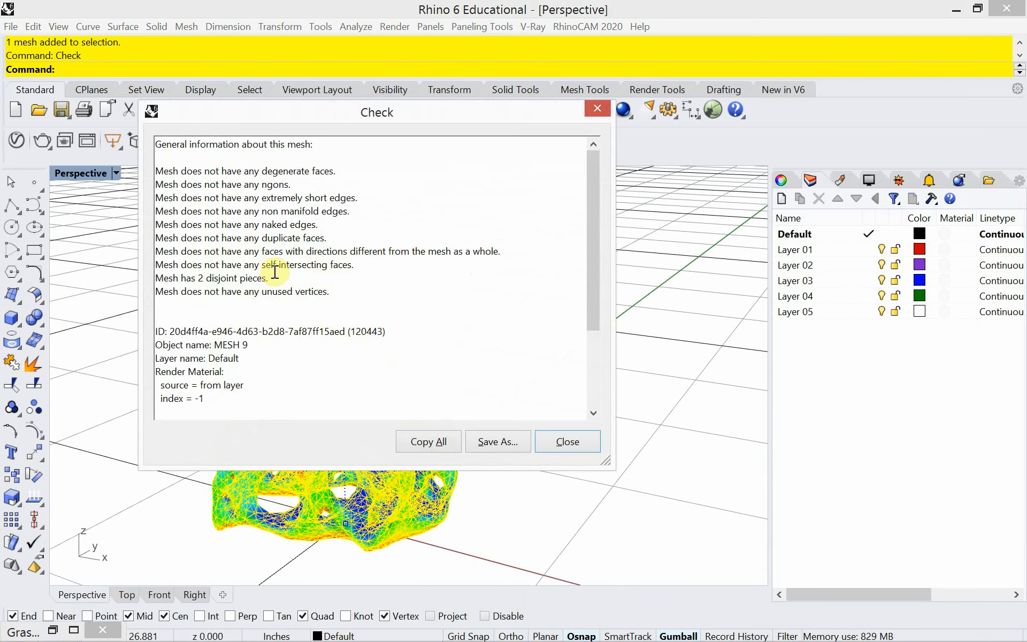
{"action": "left_click_drag", "start_coordinate": [272, 280], "coordinate": [156, 279]}
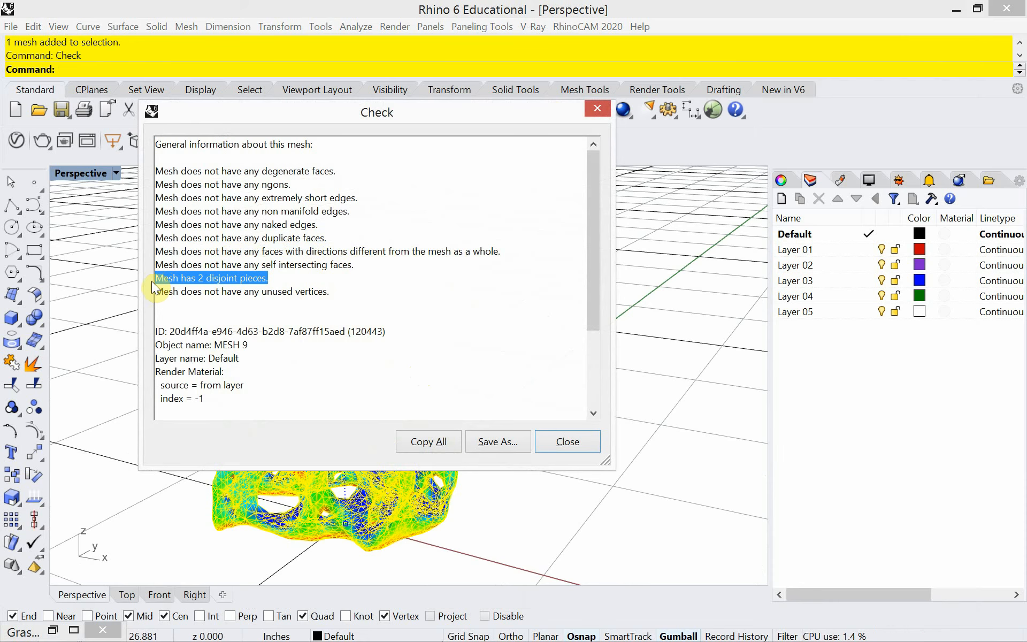
{"action": "left_click", "coordinate": [569, 444]}
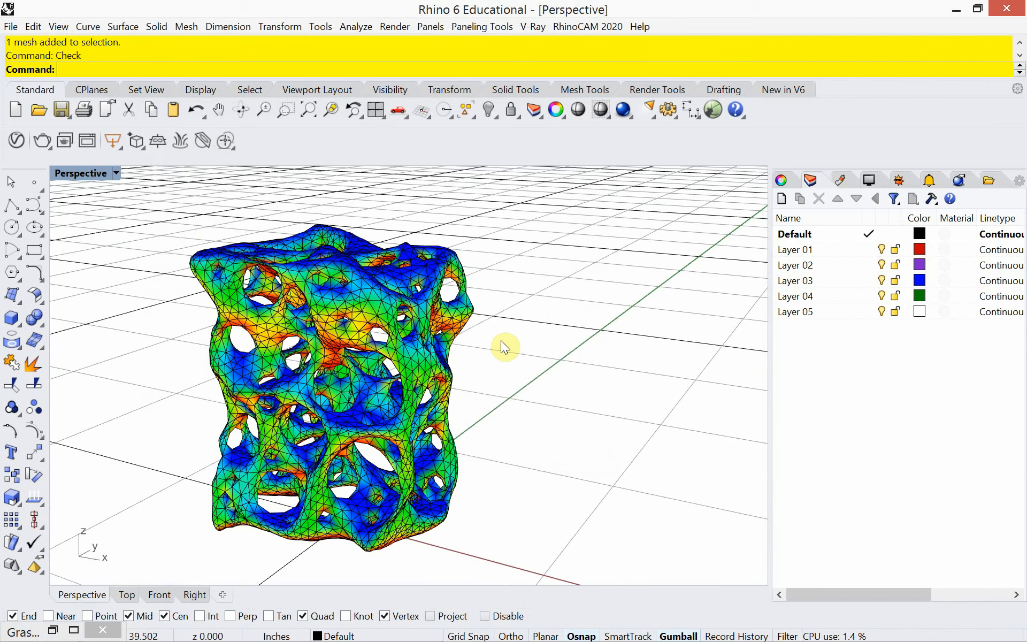
Explode the baked mesh into its disjoint pieces and select only the large outer mesh.
{"action": "scroll", "coordinate": [502, 341], "scroll_direction": "down", "scroll_amount": 2}
{"action": "left_click", "coordinate": [461, 363]}
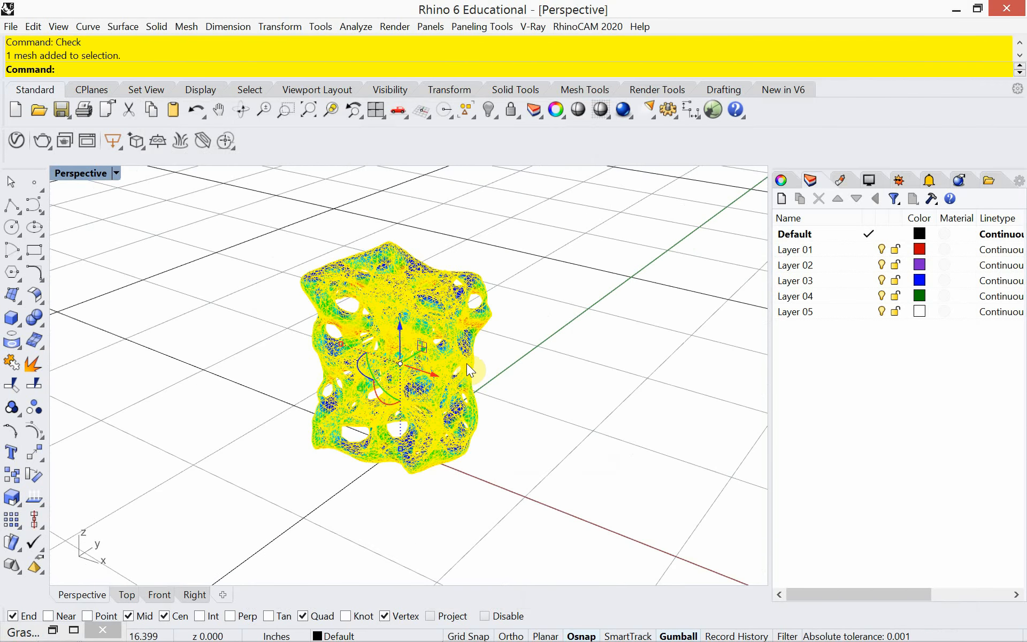
{"action": "type", "text": "Explode"}
{"action": "key", "text": "Return"}
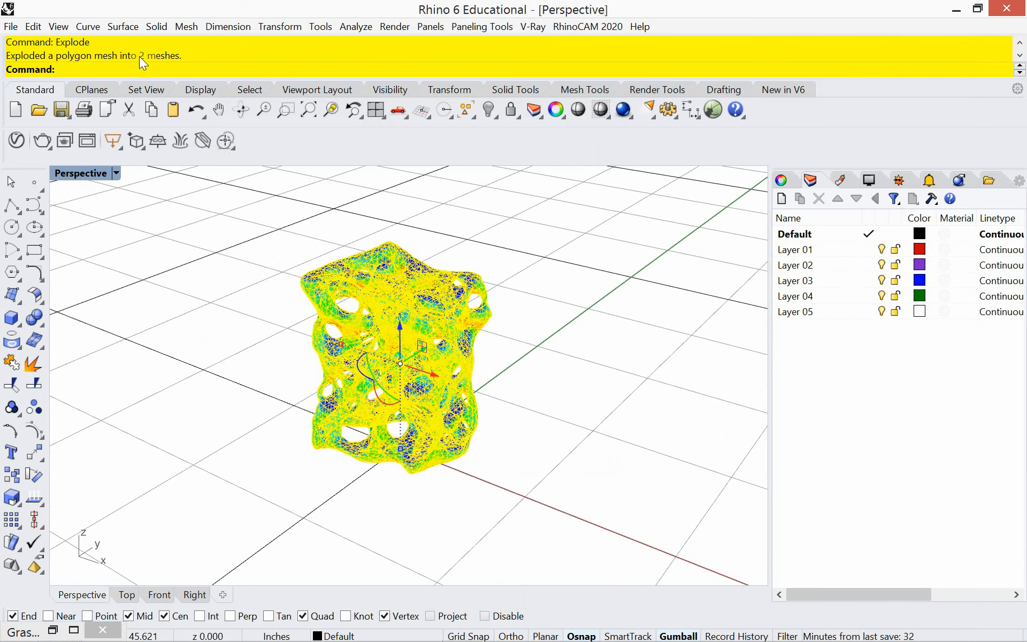
{"action": "left_click", "coordinate": [230, 300]}
{"action": "left_click", "coordinate": [338, 358]}
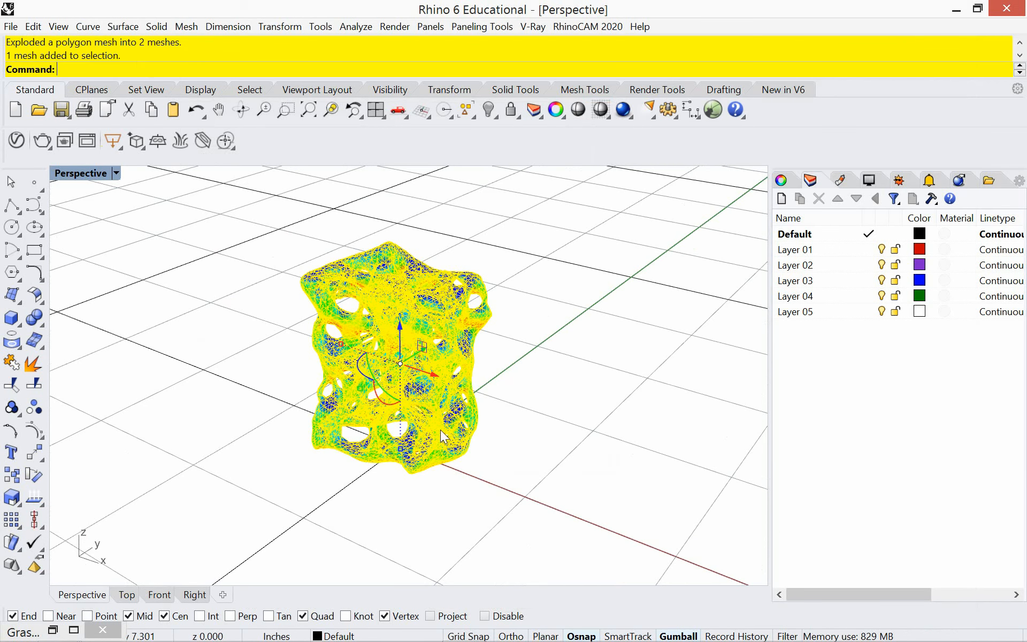
Select the large outer mesh and hide it.
{"action": "left_click", "coordinate": [493, 362]}
{"action": "left_click", "coordinate": [473, 345]}
{"action": "right_click_drag", "start_coordinate": [473, 345], "coordinate": [495, 356]}
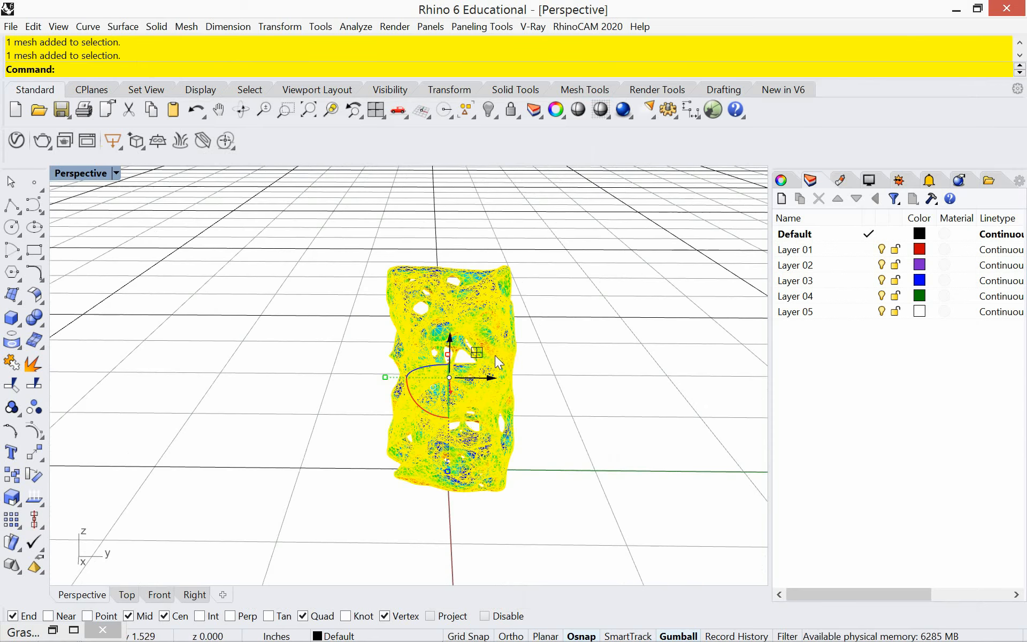
{"action": "right_click_drag", "start_coordinate": [378, 475], "coordinate": [498, 499]}
{"action": "left_click", "coordinate": [497, 499]}
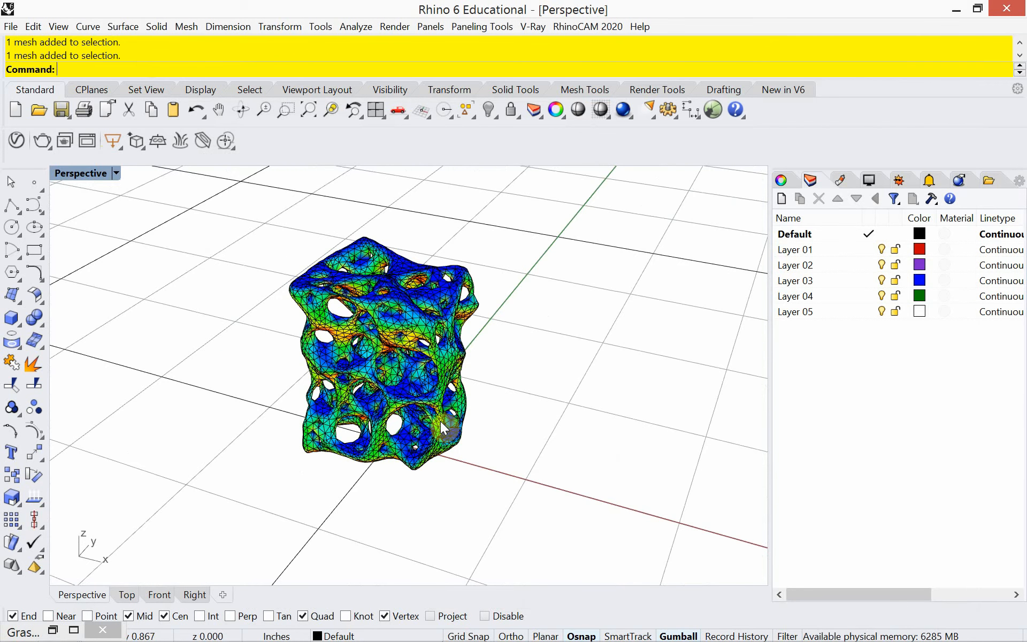
{"action": "scroll", "coordinate": [437, 382], "scroll_direction": "up", "scroll_amount": 3}
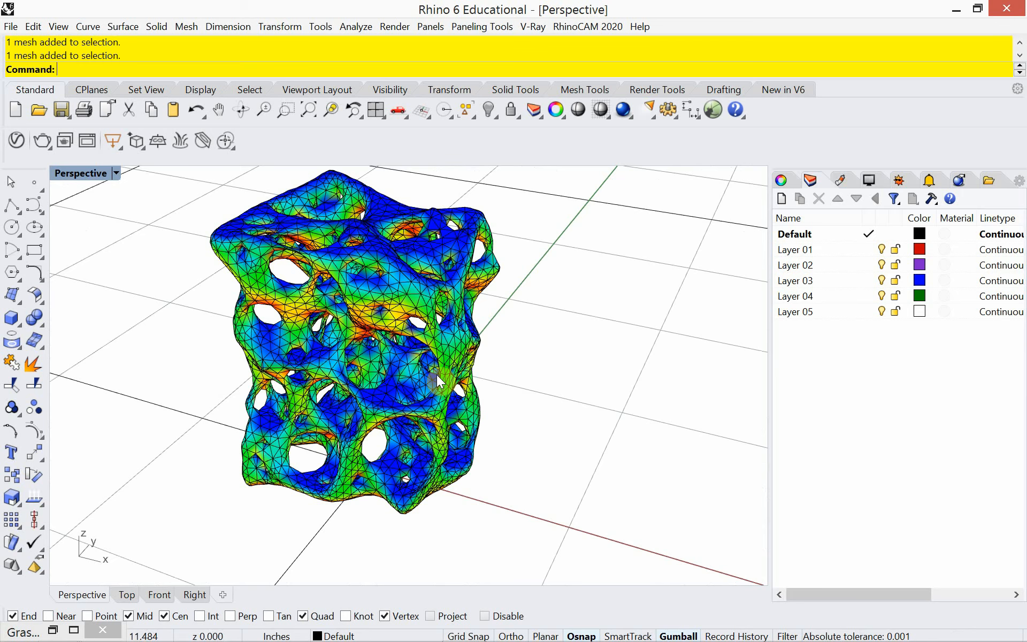
{"action": "left_click", "coordinate": [438, 369]}
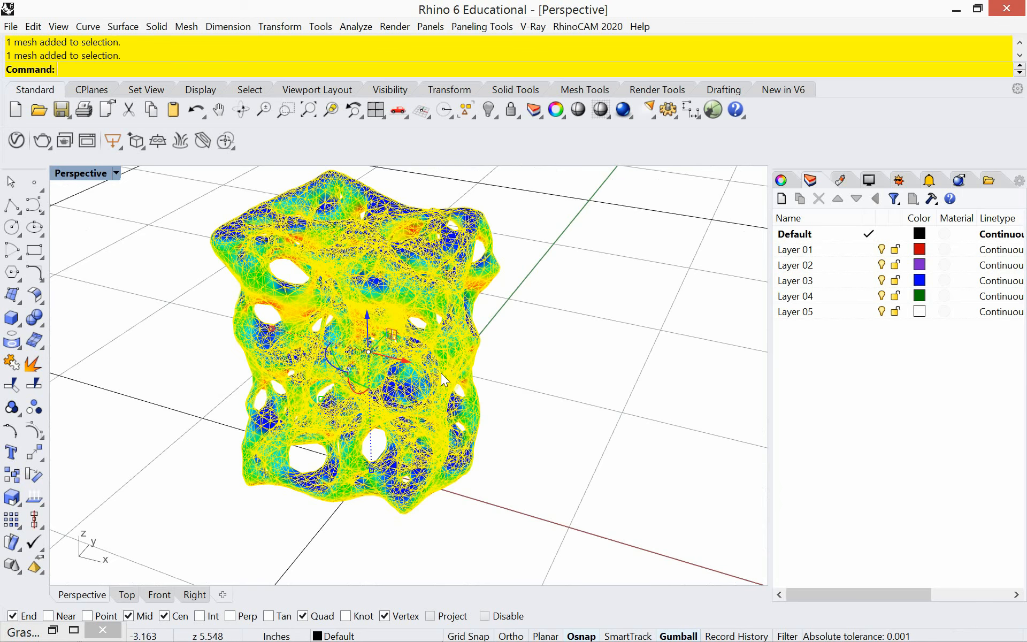
{"action": "type", "text": "Hide"}
{"action": "key", "text": "Return"}
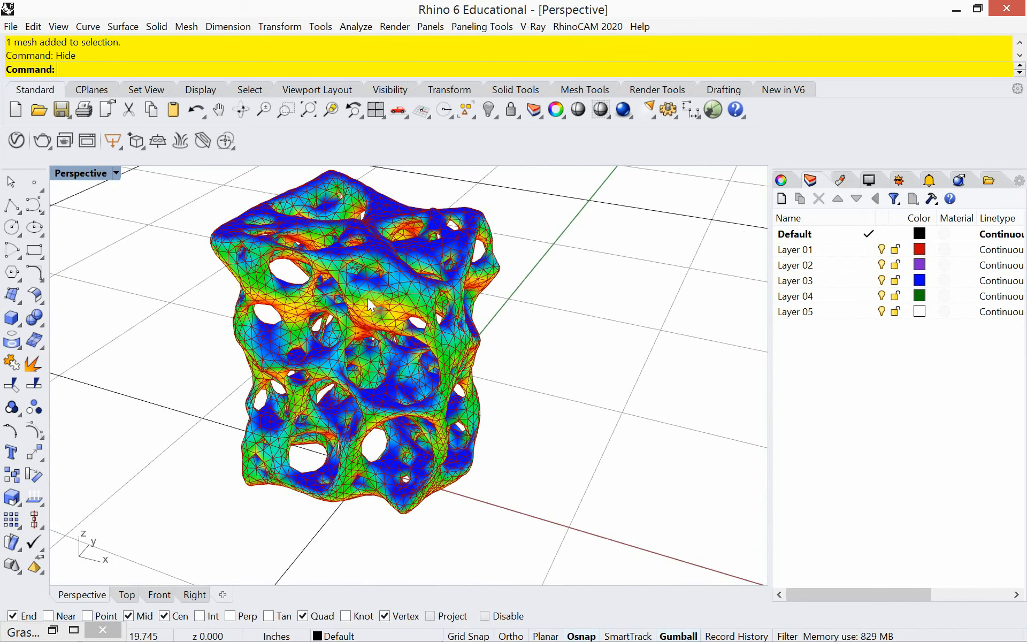
Reopen Grasshopper and close its window to clear the preview from the viewport, and show the hidden outer mesh again.
{"action": "right_click_drag", "start_coordinate": [367, 297], "coordinate": [438, 371]}
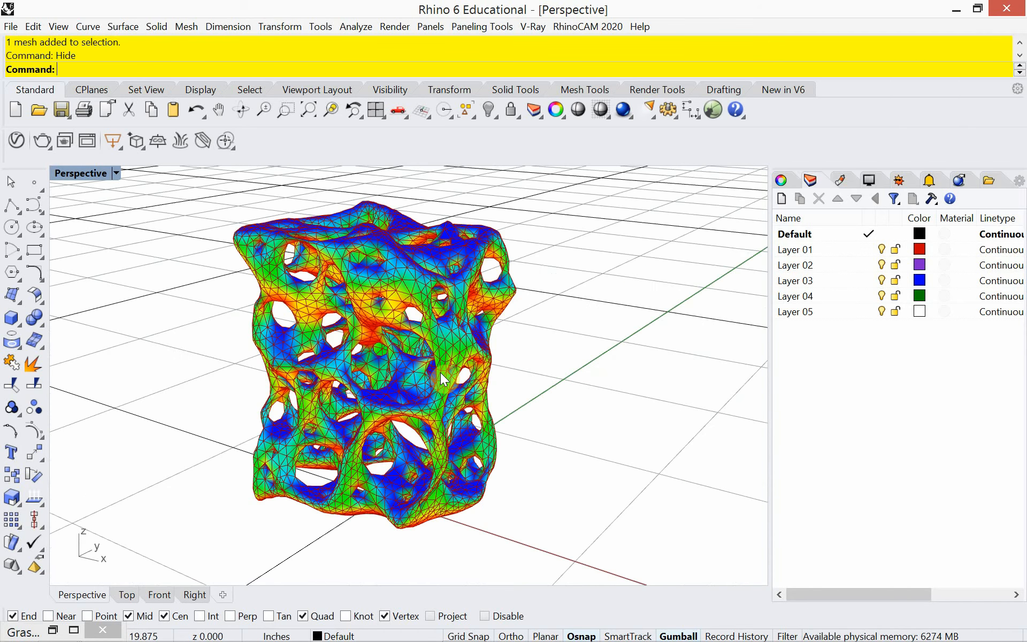
{"action": "type", "text": "Grasshopper"}
{"action": "key", "text": "Return"}
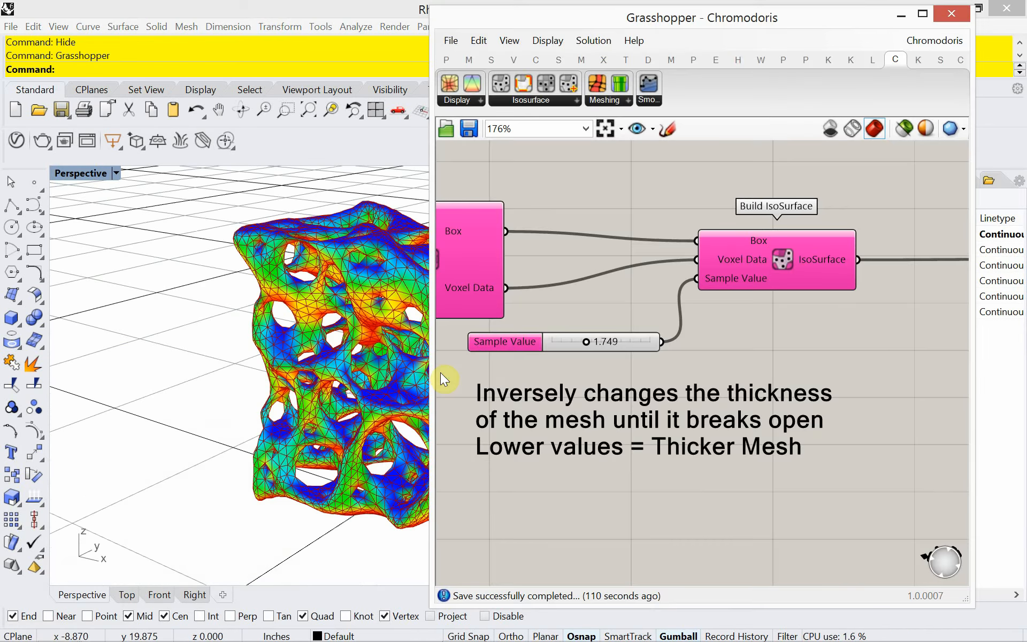
{"action": "right_click_drag", "start_coordinate": [370, 393], "coordinate": [463, 410]}
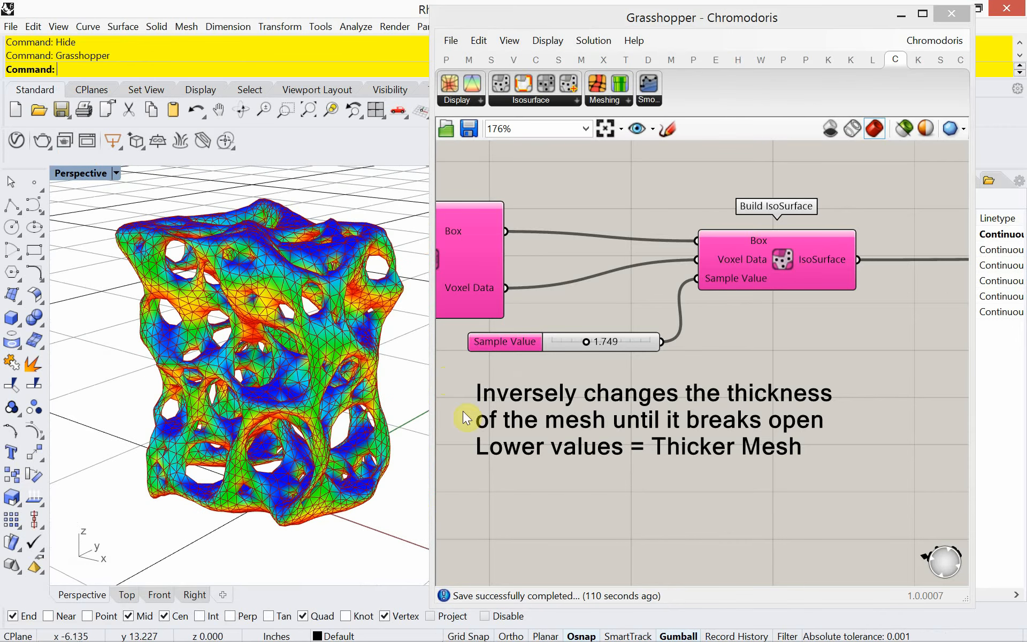
{"action": "left_click", "coordinate": [948, 11]}
{"action": "right_click_drag", "start_coordinate": [309, 363], "coordinate": [369, 402]}
{"action": "type", "text": "Show"}
{"action": "key", "text": "Return"}
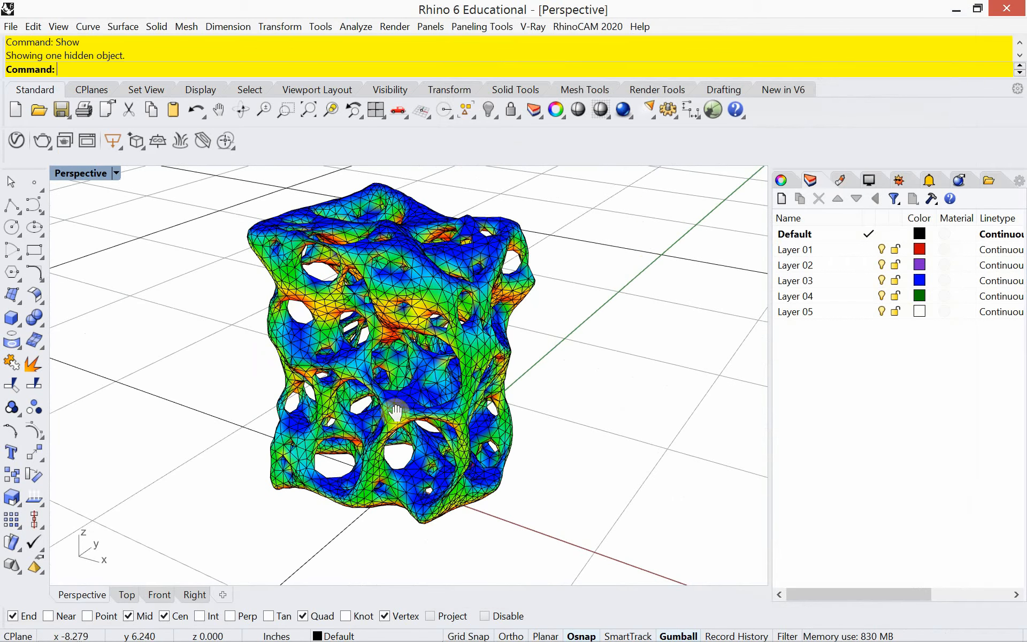
Hide the large outer mesh, and select the tiny leftover mesh with SelMesh and delete it.
{"action": "left_click", "coordinate": [422, 288]}
{"action": "type", "text": "Hide"}
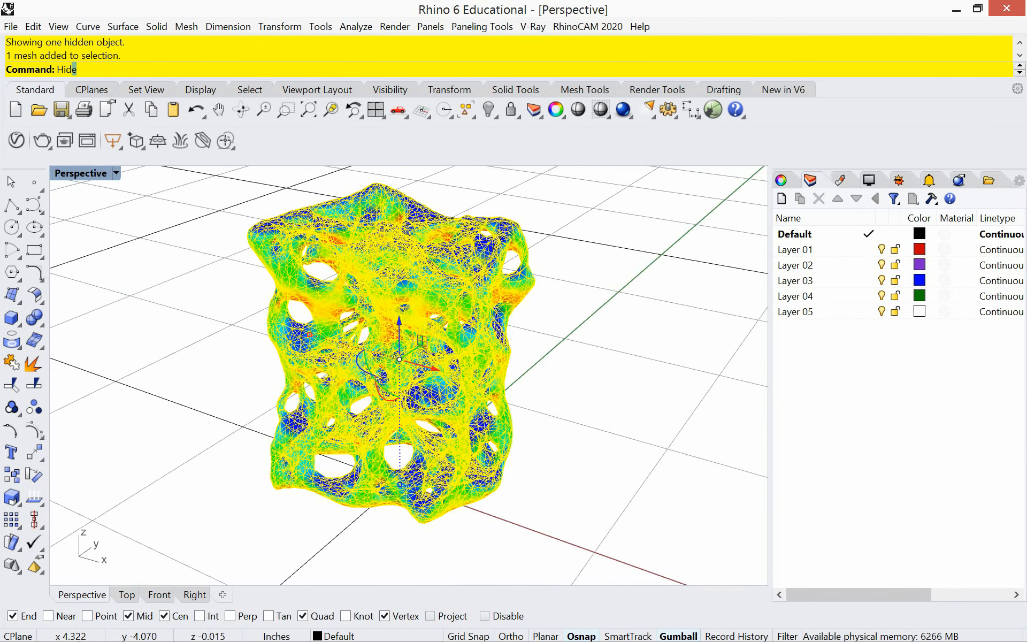
{"action": "key", "text": "Return"}
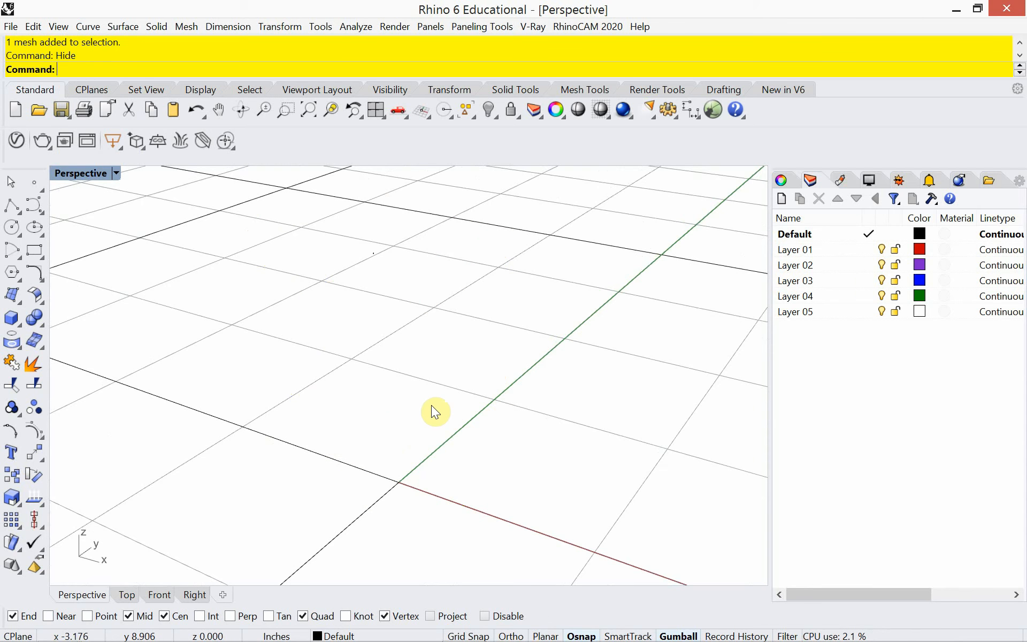
{"action": "type", "text": "SelMesh"}
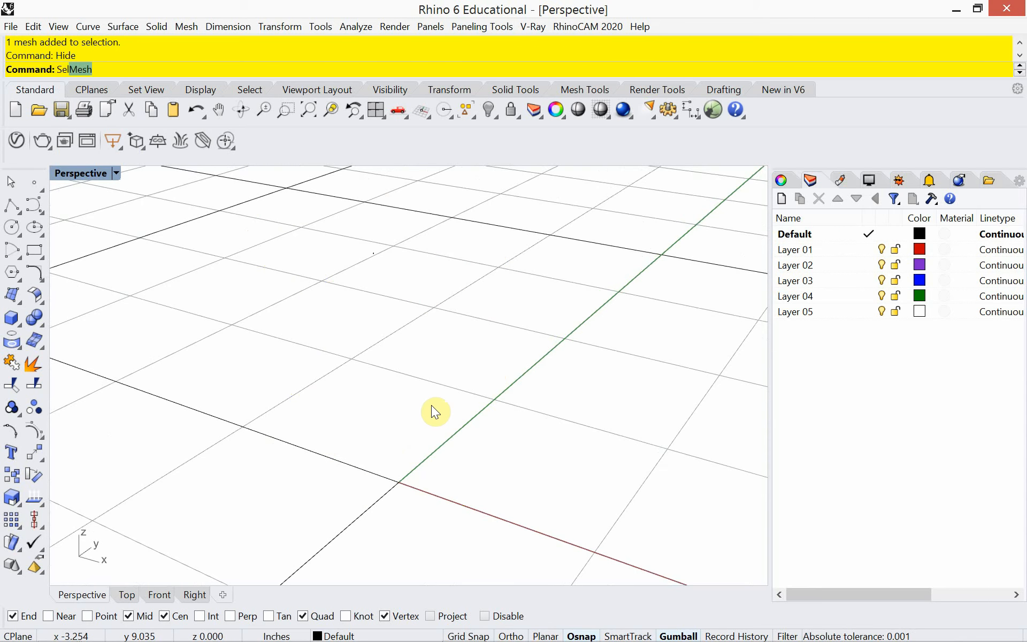
{"action": "key", "text": "Return"}
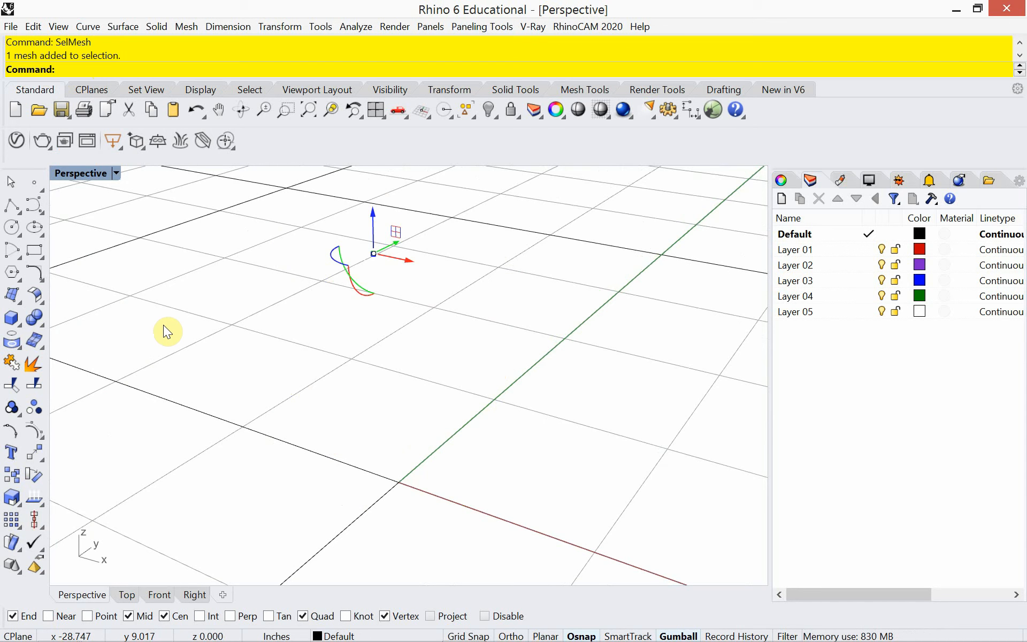
{"action": "key", "text": "Delete"}
Show the hidden outer mesh and run Check on it to review the naked edges and disjoint pieces lines.
{"action": "type", "text": "S"}
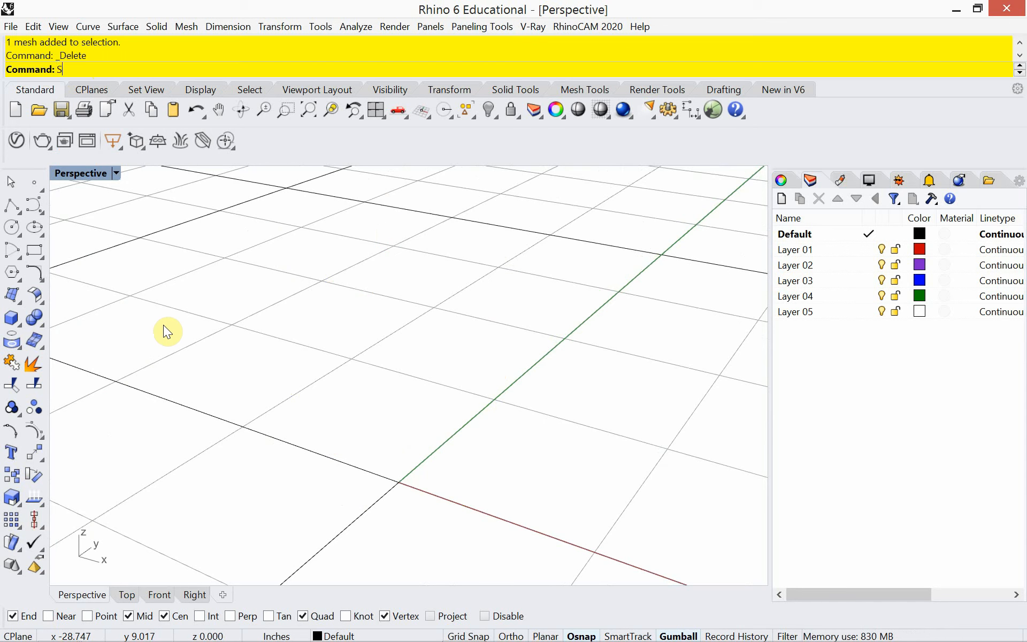
{"action": "type", "text": "how"}
{"action": "key", "text": "Return"}
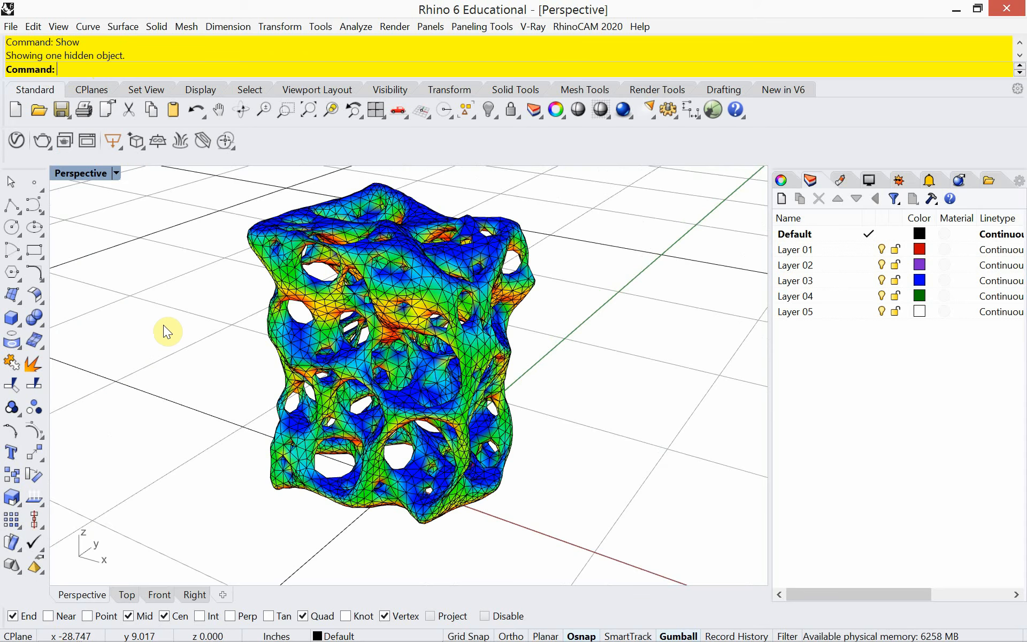
{"action": "left_click", "coordinate": [368, 293]}
{"action": "type", "text": "Che"}
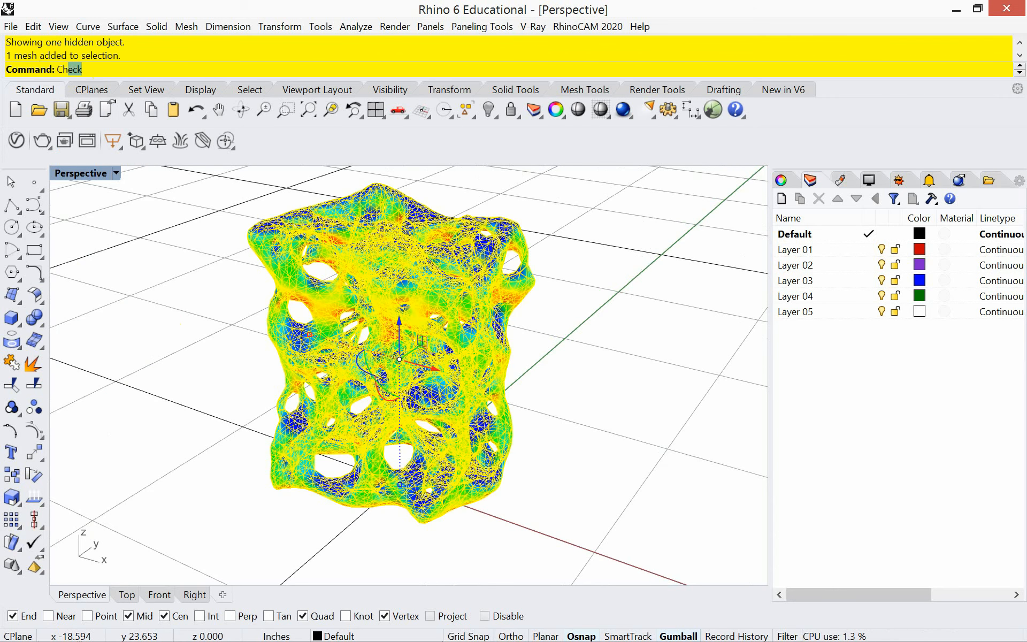
{"action": "type", "text": "ck"}
{"action": "key", "text": "Return"}
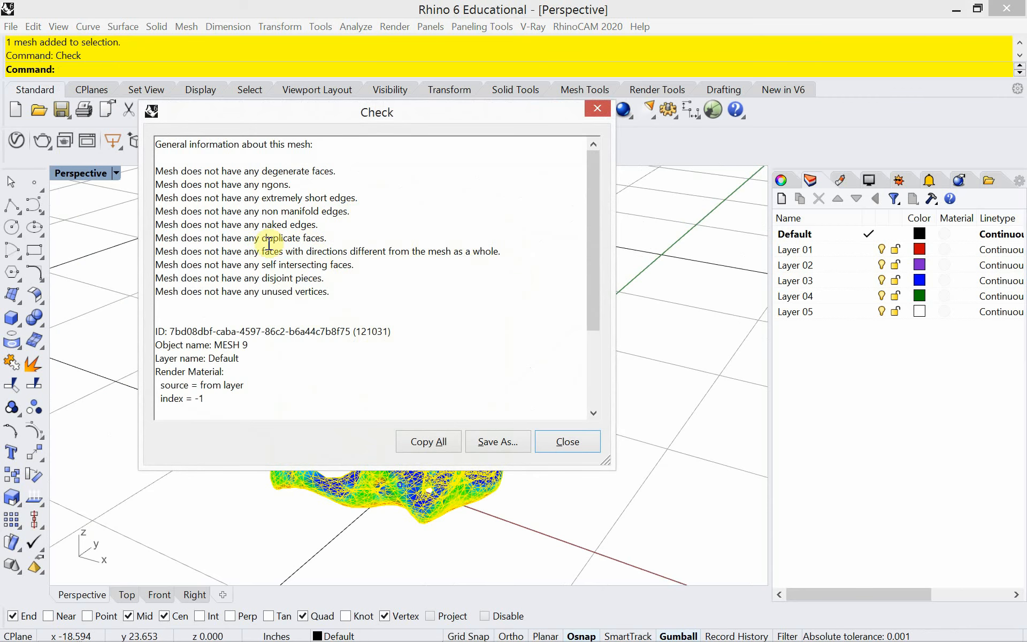
{"action": "left_click", "coordinate": [566, 445]}
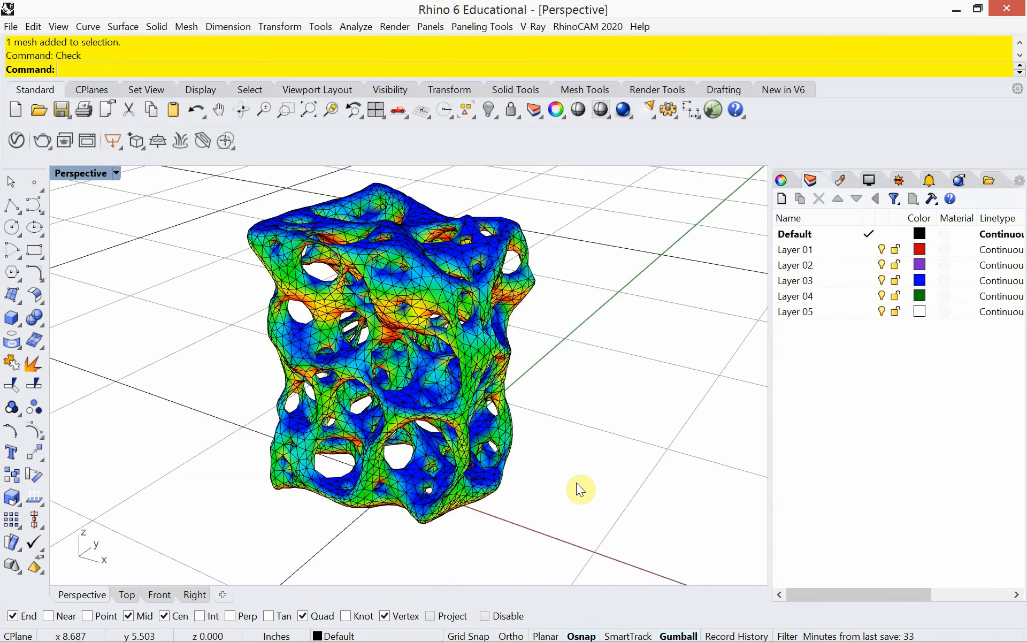
Examine the openings and thin struts of the cleaned mesh up close from several angles.
{"action": "right_click_drag", "start_coordinate": [576, 483], "coordinate": [620, 436]}
{"action": "right_click_drag", "start_coordinate": [542, 367], "coordinate": [382, 361]}
{"action": "scroll", "coordinate": [357, 313], "scroll_direction": "up", "scroll_amount": 6}
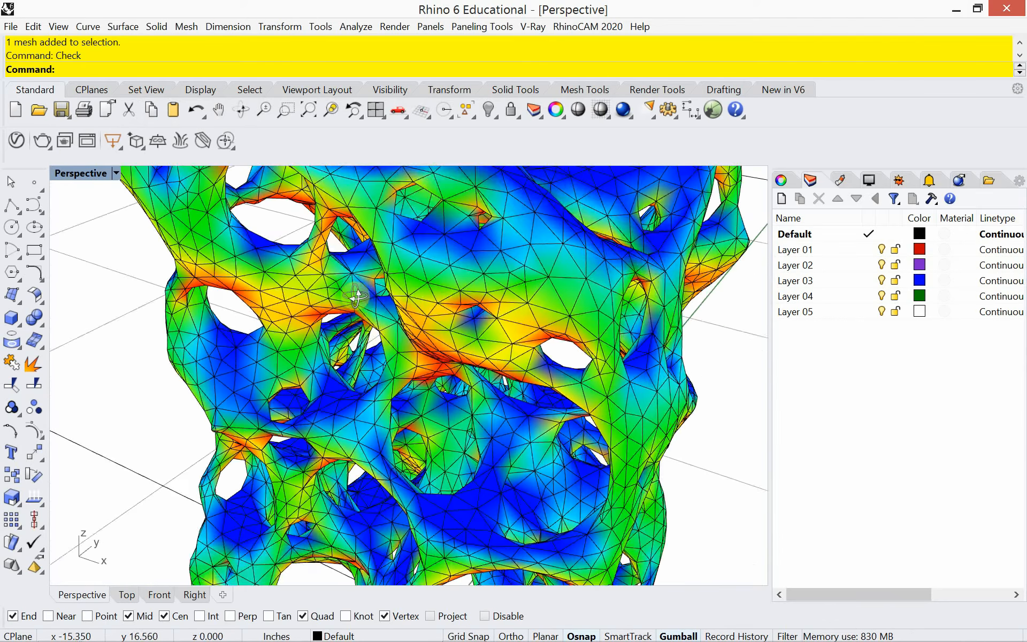
{"action": "right_click_drag", "start_coordinate": [362, 294], "coordinate": [230, 259]}
{"action": "scroll", "coordinate": [230, 258], "scroll_direction": "down", "scroll_amount": 4}
{"action": "right_click_drag", "start_coordinate": [289, 380], "coordinate": [313, 412]}
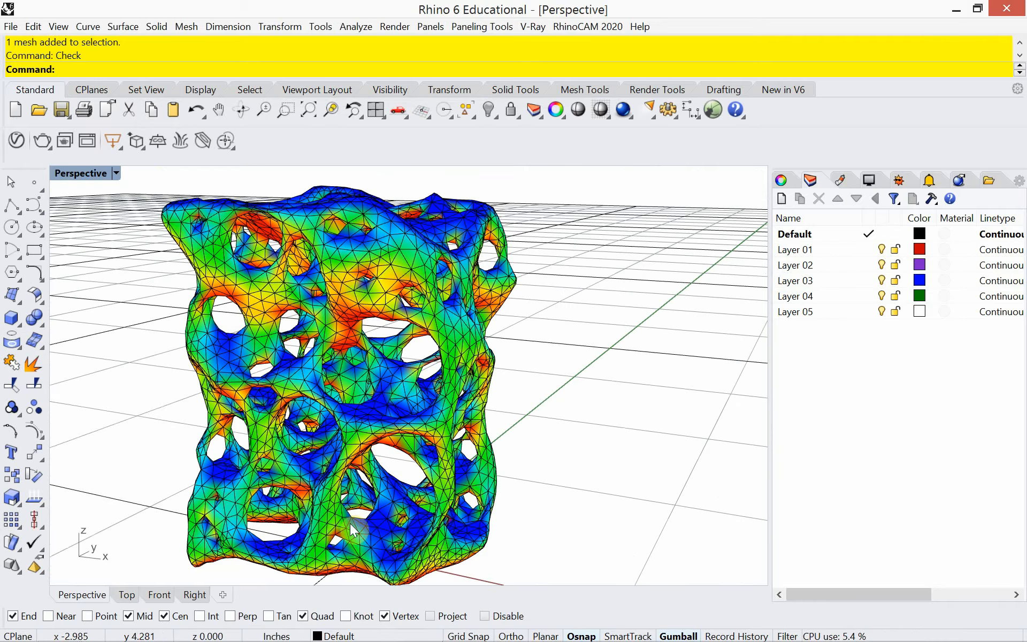
{"action": "scroll", "coordinate": [278, 257], "scroll_direction": "up", "scroll_amount": 8}
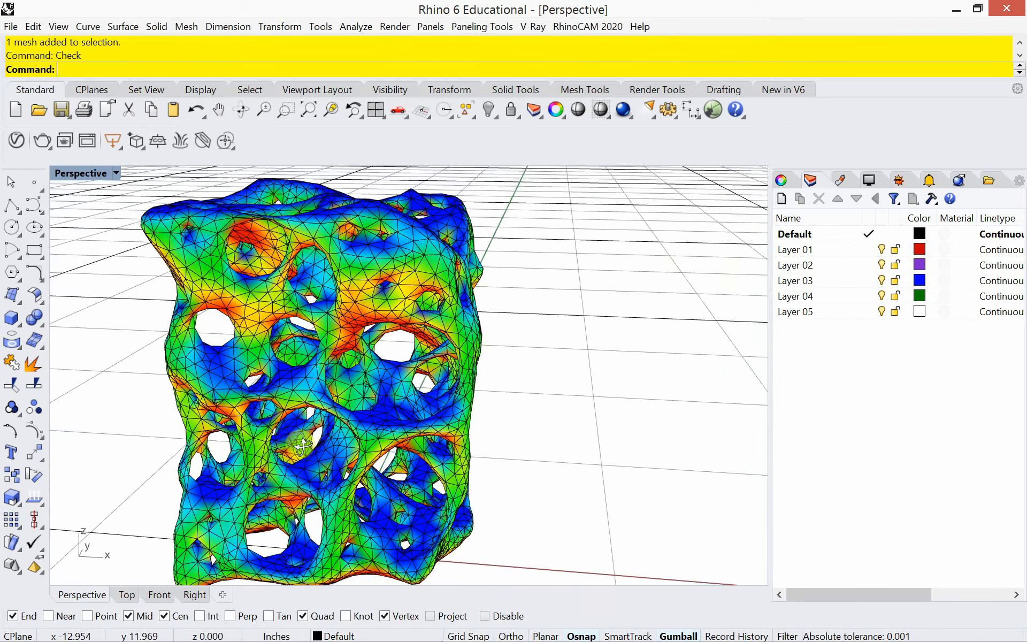
{"action": "scroll", "coordinate": [293, 278], "scroll_direction": "up", "scroll_amount": 2}
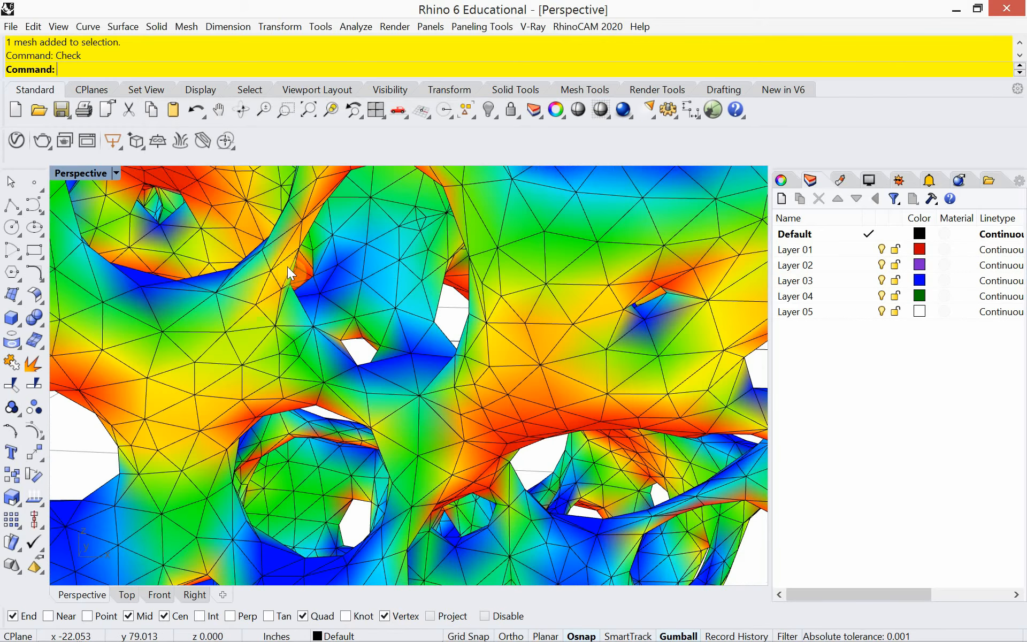
Measure the width of the narrow strut between two neighbouring openings in the upper part of the mesh with Distance.
{"action": "right_click_drag", "start_coordinate": [269, 245], "coordinate": [267, 286]}
{"action": "scroll", "coordinate": [266, 286], "scroll_direction": "up", "scroll_amount": 3}
{"action": "right_click_drag", "start_coordinate": [319, 322], "coordinate": [305, 311]}
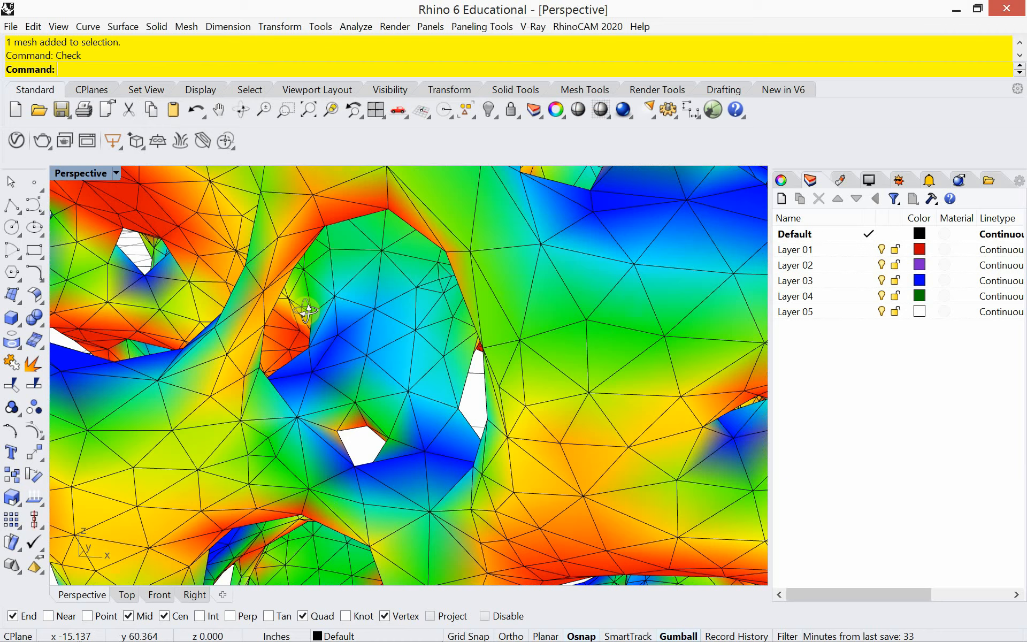
{"action": "type", "text": "dist"}
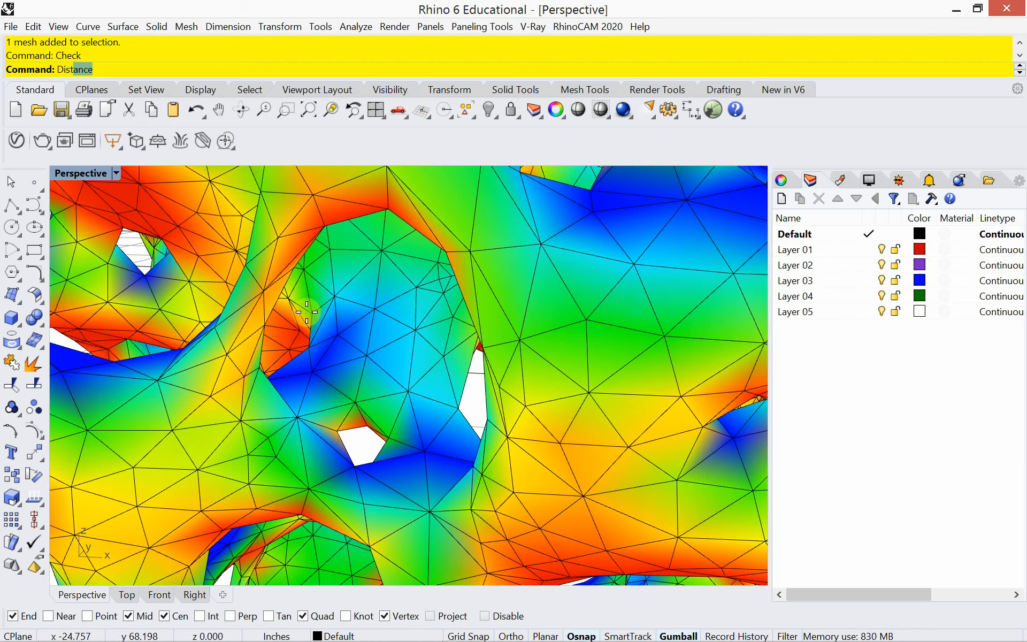
{"action": "key", "text": "Return"}
{"action": "left_click", "coordinate": [246, 268]}
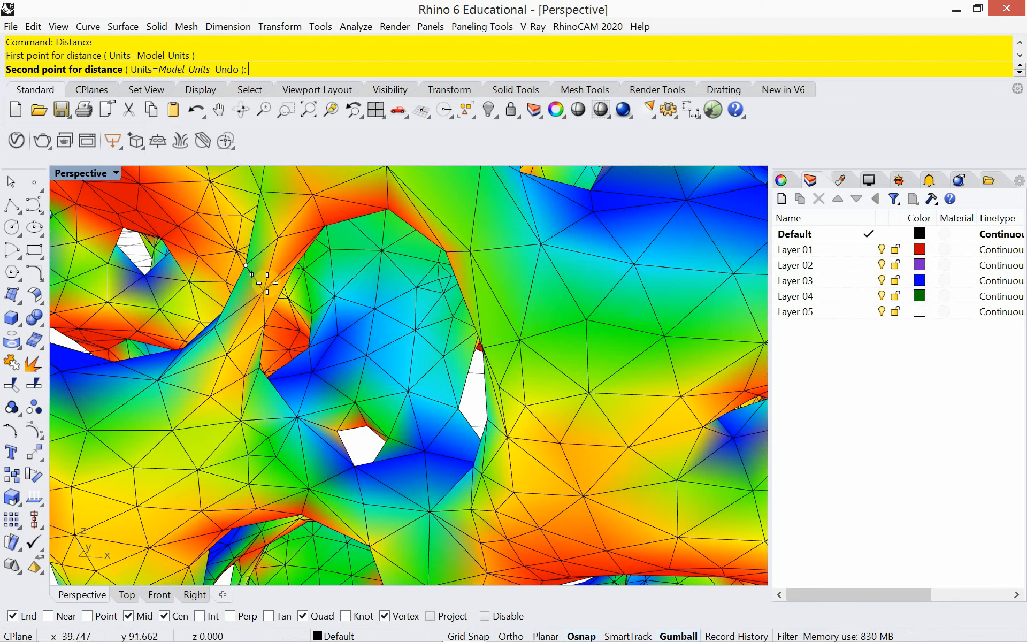
{"action": "left_click", "coordinate": [293, 275]}
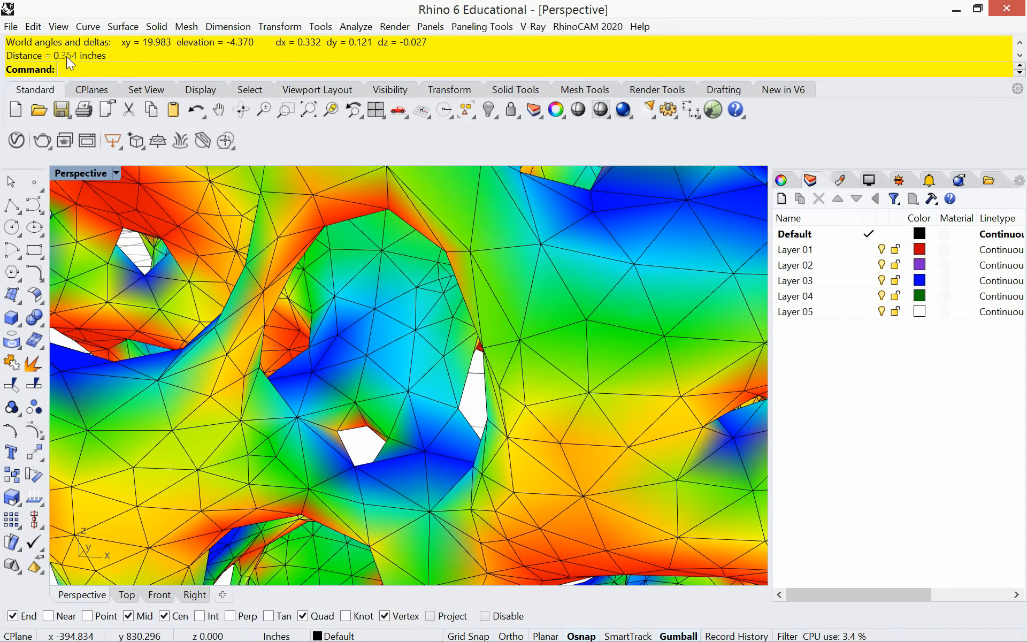
Examine the mesh's top face and side walls for thin areas.
{"action": "scroll", "coordinate": [323, 364], "scroll_direction": "down", "scroll_amount": 8}
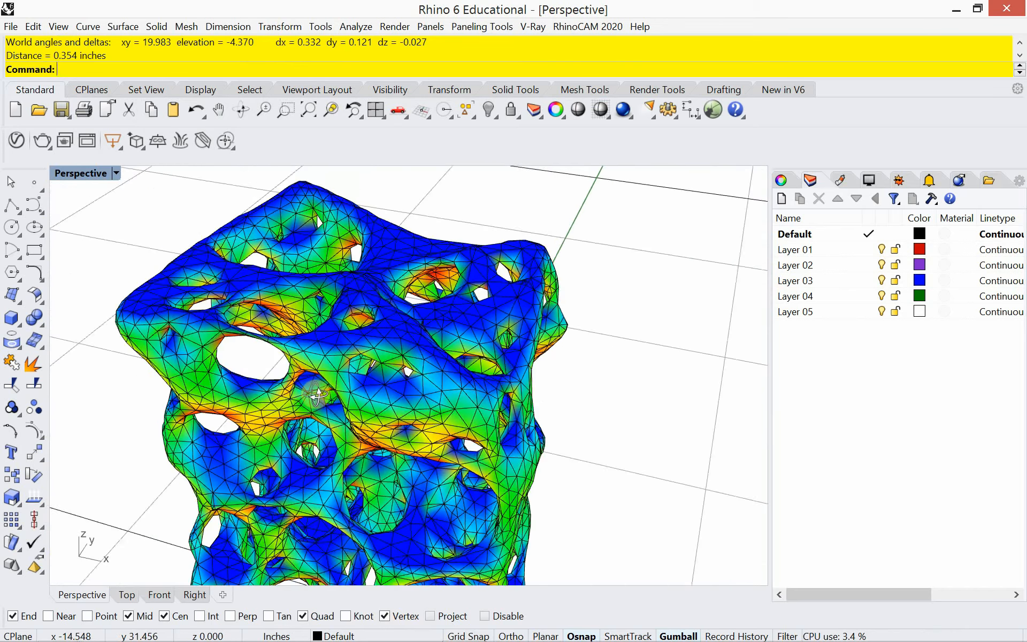
{"action": "right_click_drag", "start_coordinate": [312, 416], "coordinate": [374, 447]}
{"action": "scroll", "coordinate": [324, 469], "scroll_direction": "up", "scroll_amount": 5}
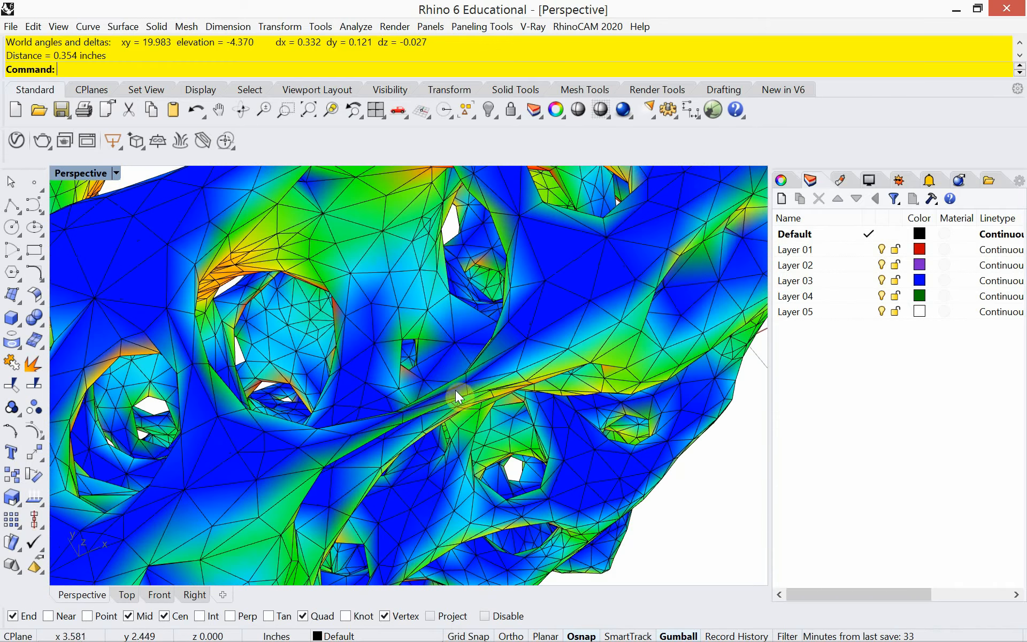
{"action": "scroll", "coordinate": [393, 414], "scroll_direction": "down", "scroll_amount": 10}
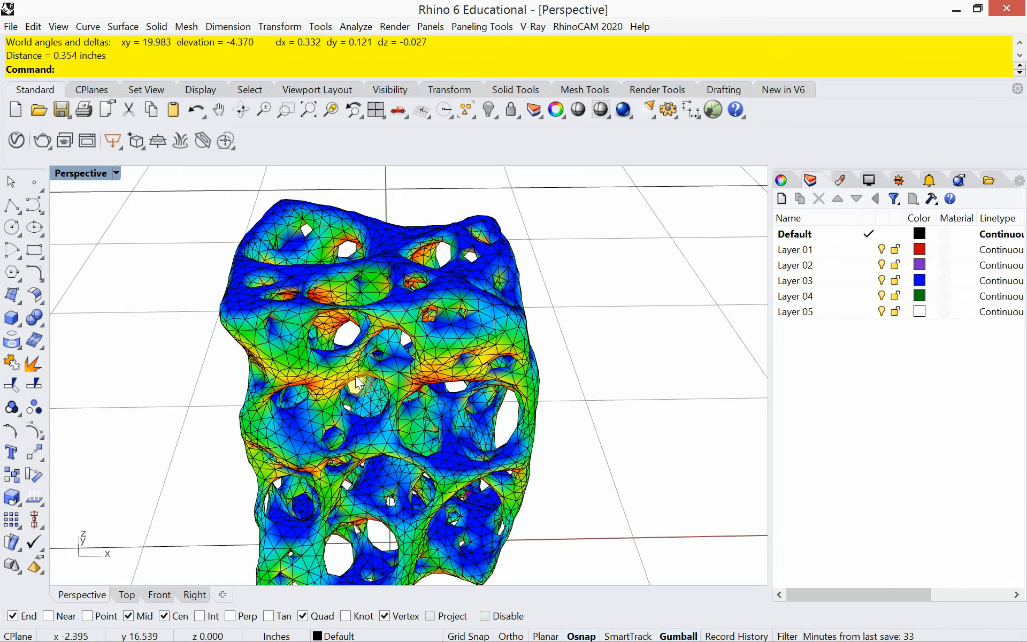
{"action": "right_click_drag", "start_coordinate": [343, 371], "coordinate": [346, 377]}
{"action": "right_click_drag", "start_coordinate": [373, 433], "coordinate": [324, 405], "text": "shift"}
{"action": "scroll", "coordinate": [348, 362], "scroll_direction": "down", "scroll_amount": 3}
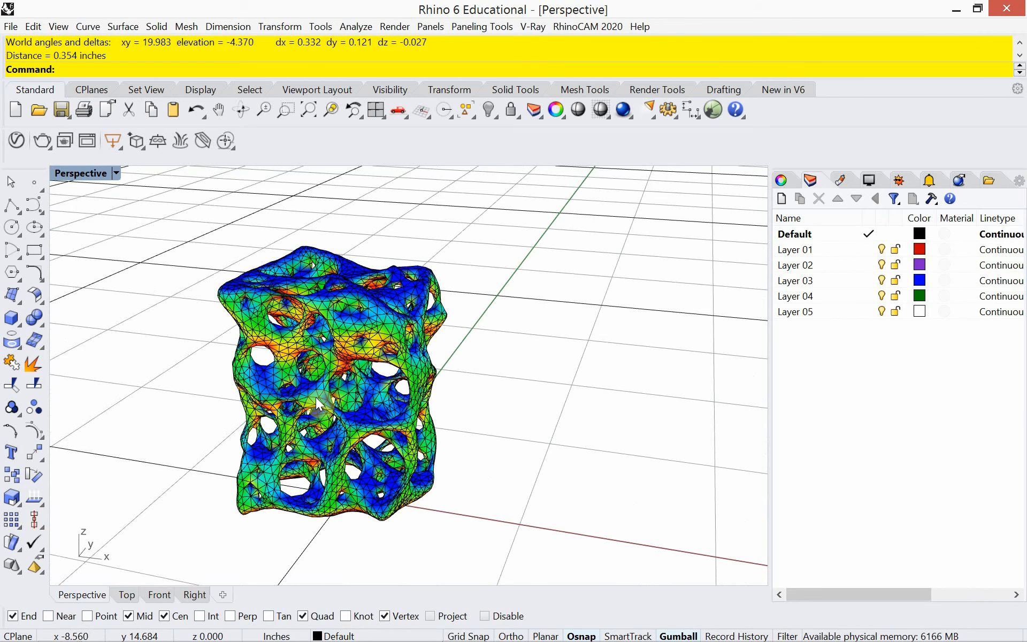
Delete the baked outer mesh and run Show to bring back any hidden objects.
{"action": "left_click", "coordinate": [421, 347]}
{"action": "key", "text": "Delete"}
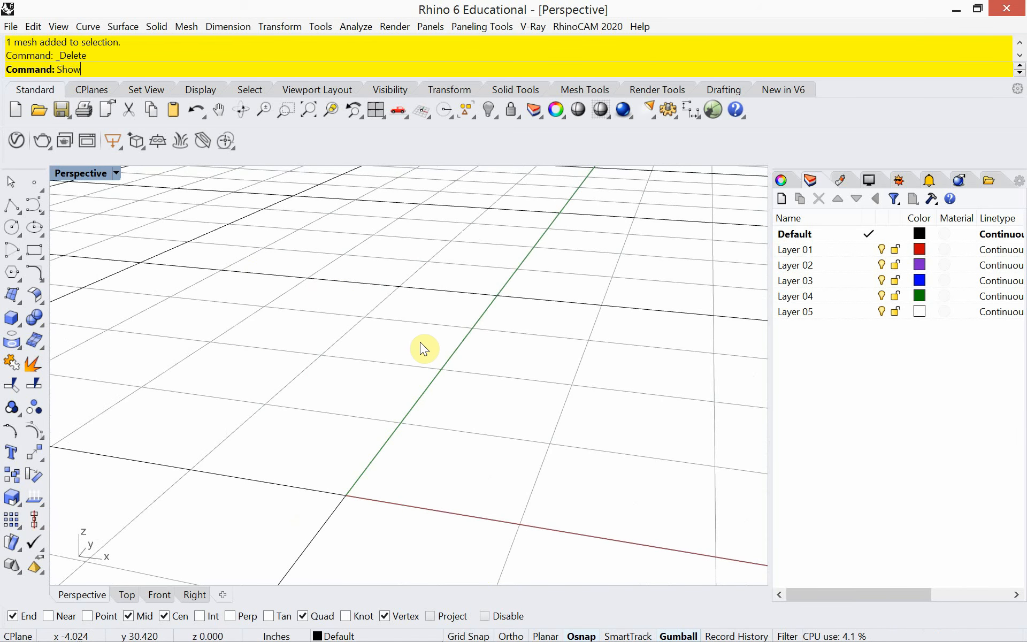
{"action": "key", "text": "Return"}
Reopen Grasshopper to restore the isosurface preview and return to the Sample Value slider and its thickness note.
{"action": "right_click_drag", "start_coordinate": [379, 365], "coordinate": [371, 390]}
{"action": "scroll", "coordinate": [323, 387], "scroll_direction": "down", "scroll_amount": 4}
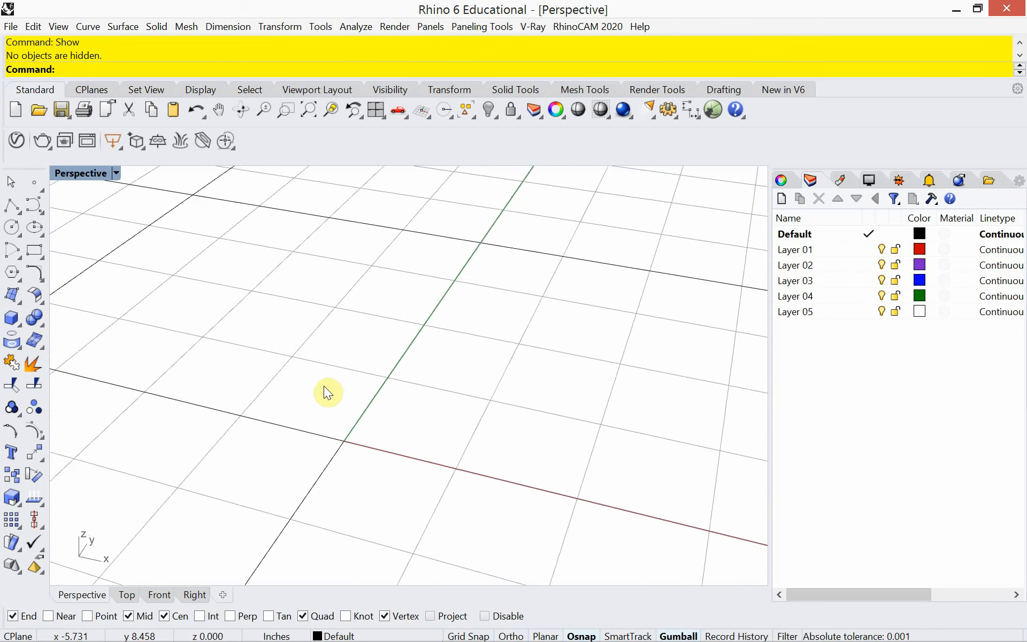
{"action": "right_click_drag", "start_coordinate": [380, 486], "coordinate": [262, 482], "text": "shift"}
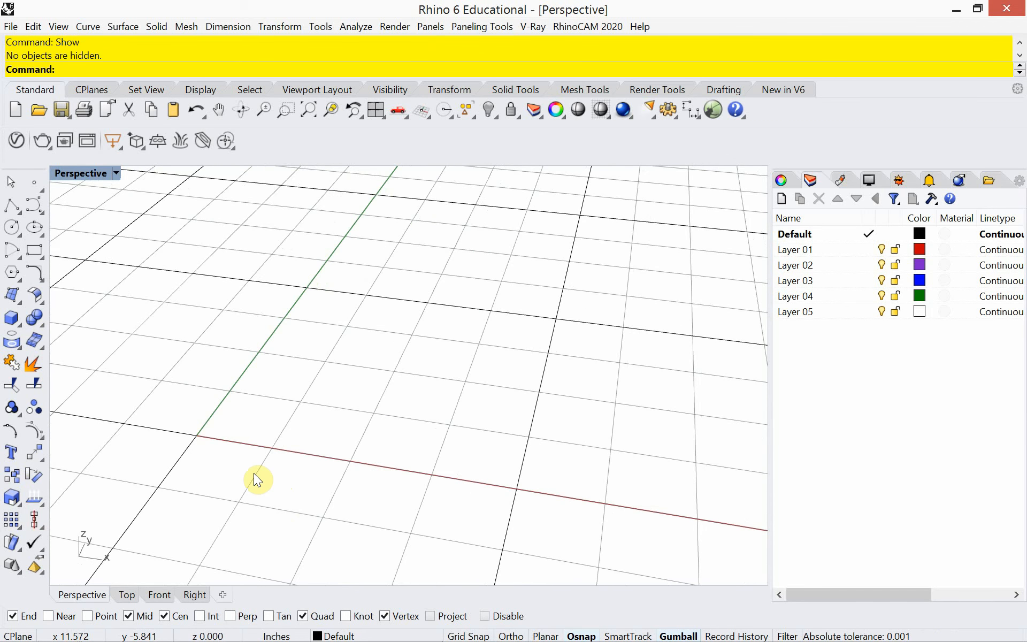
{"action": "type", "text": "Grasshopper"}
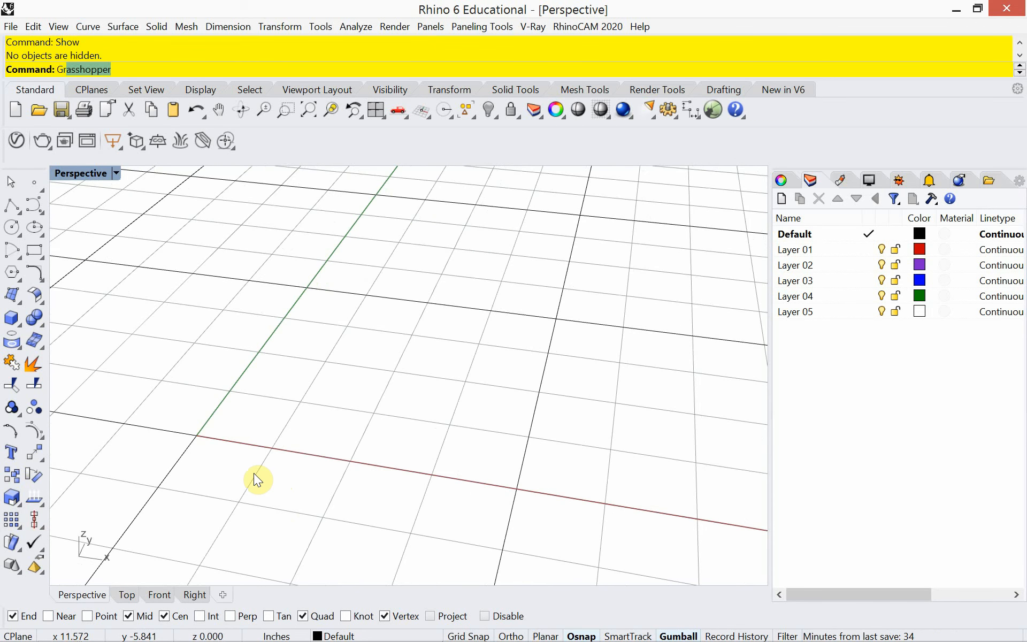
{"action": "key", "text": "Return"}
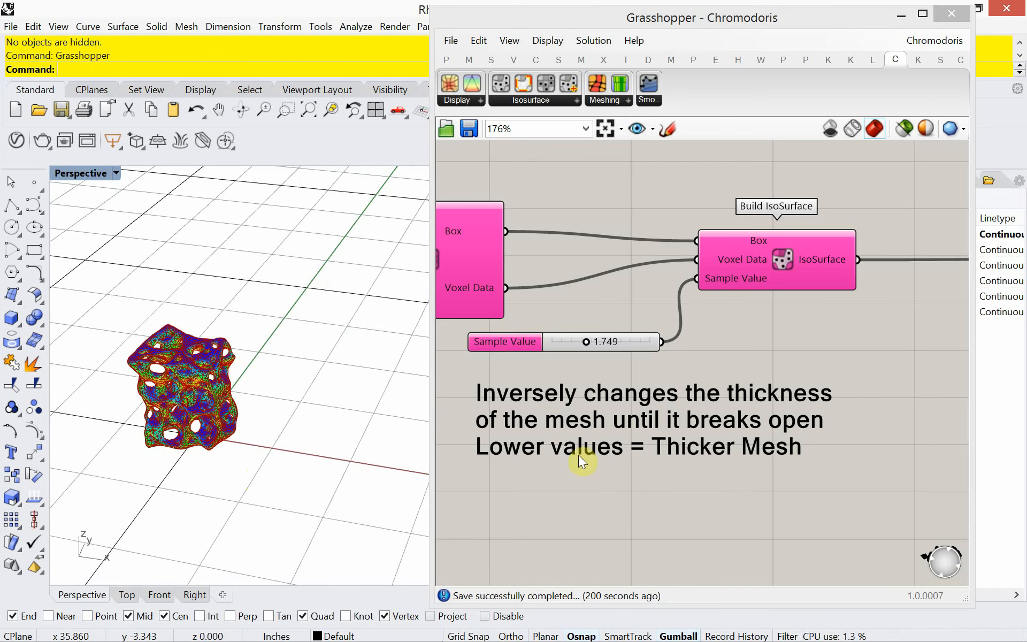
Review the whole definition and its mesh preview, then examine the sliders feeding Populate 3D and Proximity 3D.
{"action": "scroll", "coordinate": [626, 412], "scroll_direction": "down", "scroll_amount": 3}
{"action": "scroll", "coordinate": [630, 412], "scroll_direction": "down", "scroll_amount": 6}
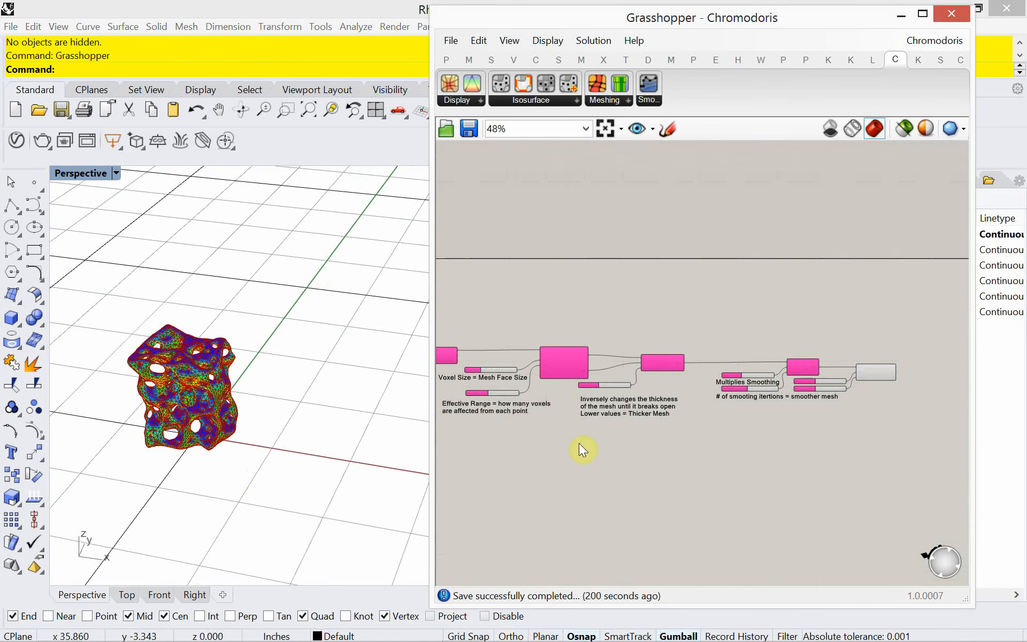
{"action": "right_click_drag", "start_coordinate": [580, 449], "coordinate": [685, 386]}
{"action": "scroll", "coordinate": [722, 436], "scroll_direction": "down", "scroll_amount": 3}
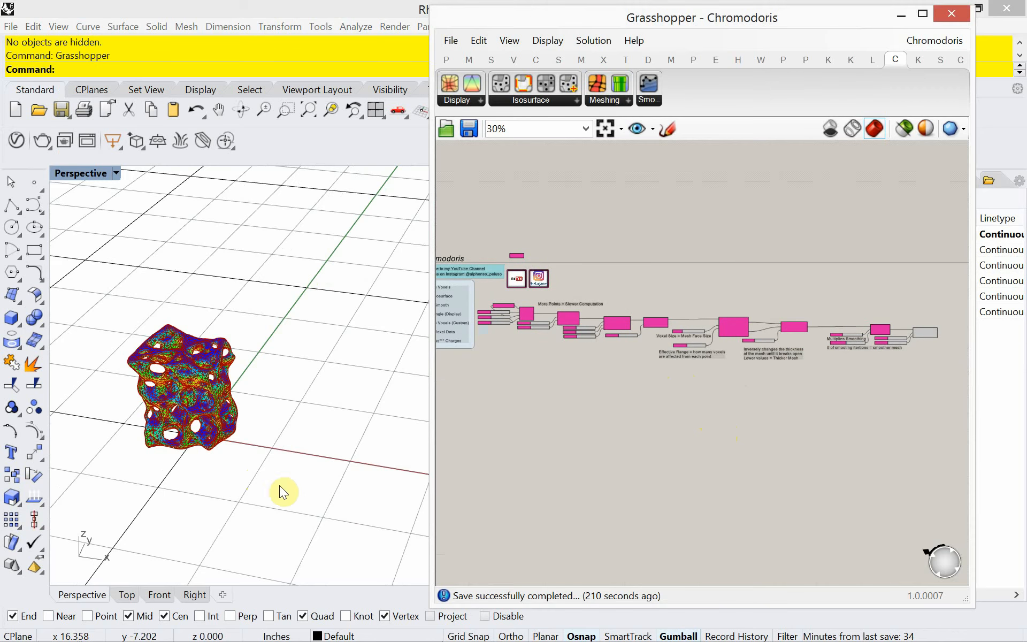
{"action": "right_click_drag", "start_coordinate": [279, 489], "coordinate": [224, 375]}
{"action": "scroll", "coordinate": [221, 380], "scroll_direction": "up", "scroll_amount": 3}
{"action": "scroll", "coordinate": [549, 371], "scroll_direction": "up", "scroll_amount": 1}
{"action": "scroll", "coordinate": [546, 353], "scroll_direction": "up", "scroll_amount": 5}
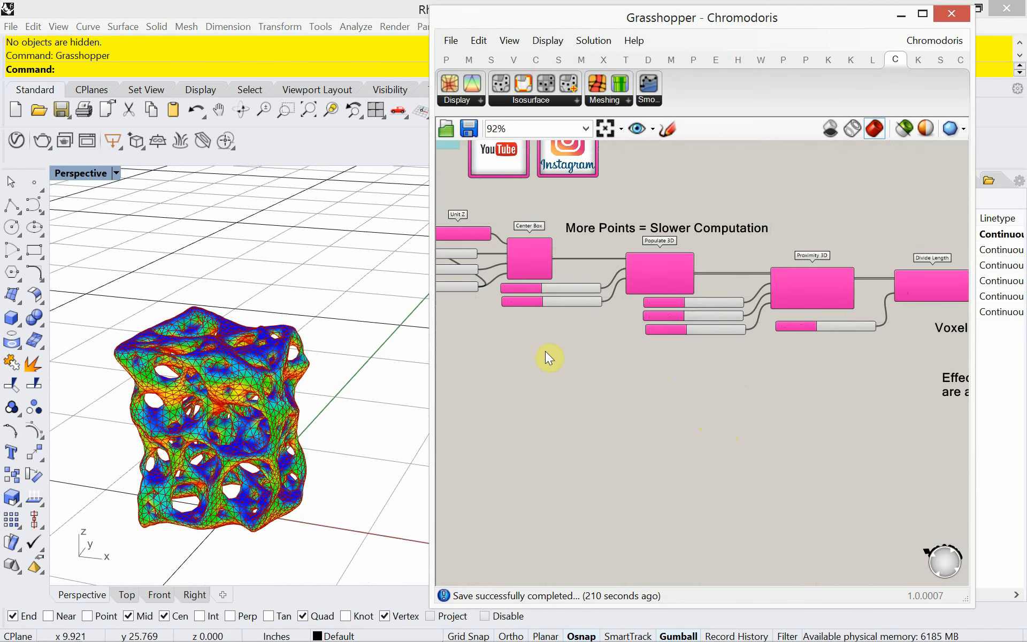
{"action": "right_click_drag", "start_coordinate": [545, 351], "coordinate": [620, 396]}
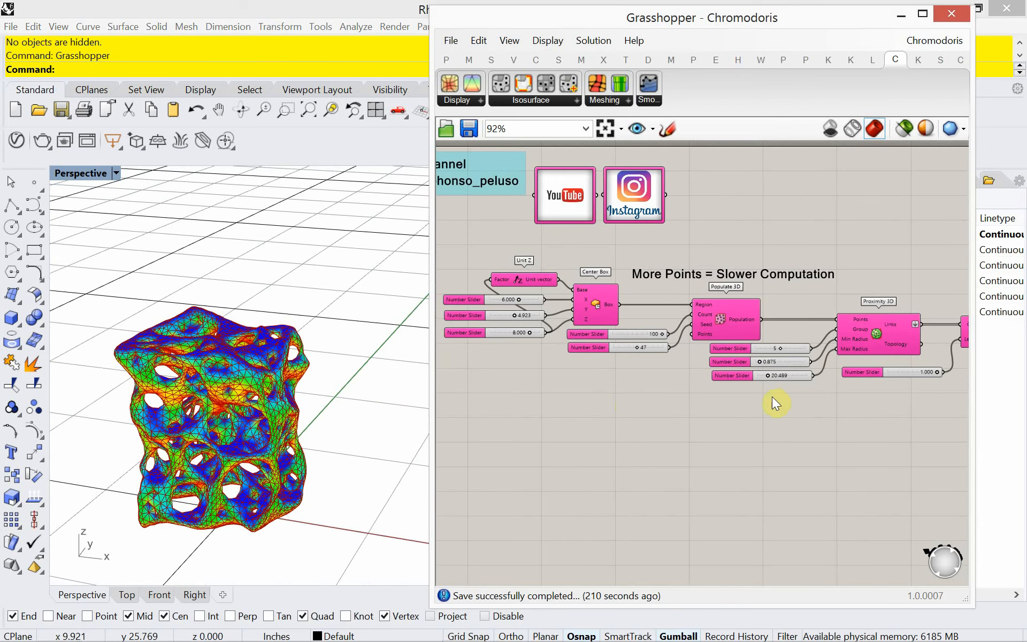
{"action": "right_click_drag", "start_coordinate": [772, 396], "coordinate": [639, 391]}
{"action": "scroll", "coordinate": [781, 352], "scroll_direction": "up", "scroll_amount": 3}
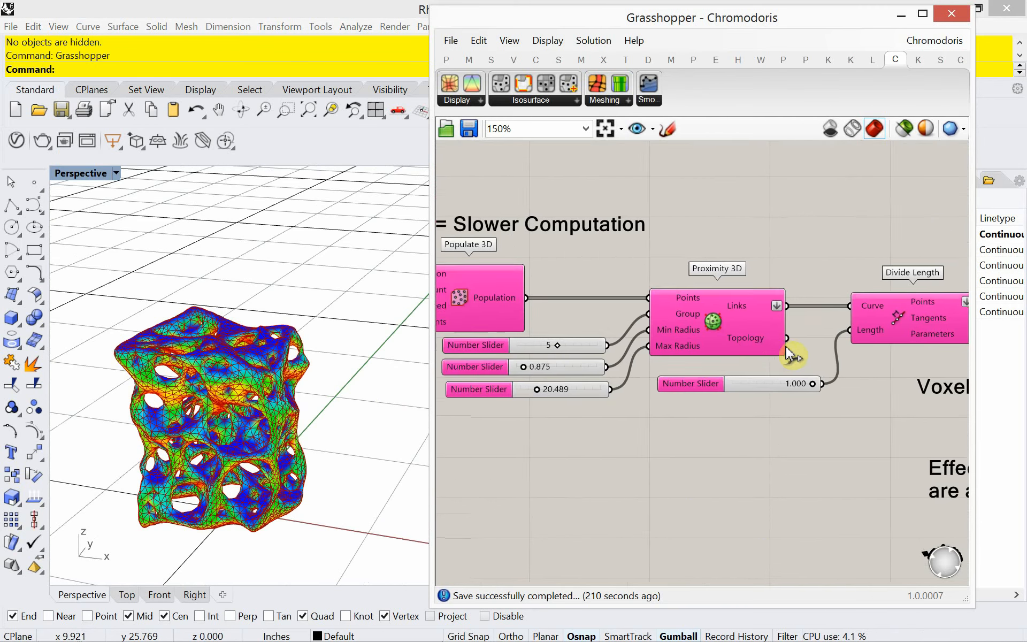
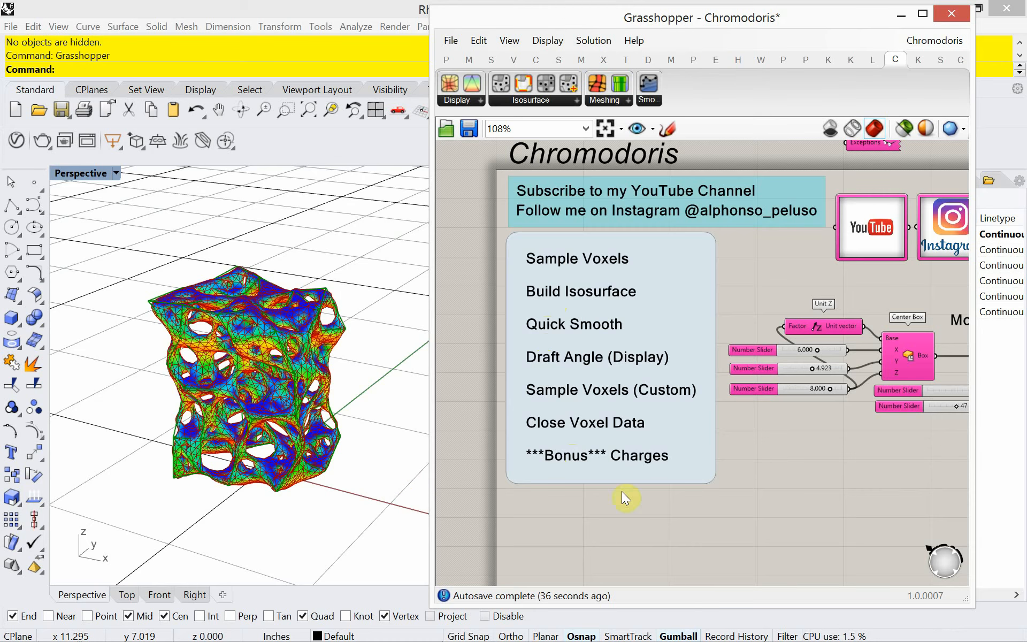
Turn off the preview for the main chain of components, from the box sliders to the final display component.
{"action": "right_click_drag", "start_coordinate": [720, 484], "coordinate": [637, 390]}
{"action": "scroll", "coordinate": [620, 378], "scroll_direction": "down", "scroll_amount": 4}
{"action": "scroll", "coordinate": [753, 419], "scroll_direction": "down", "scroll_amount": 2}
{"action": "right_click_drag", "start_coordinate": [777, 412], "coordinate": [614, 386]}
{"action": "scroll", "coordinate": [649, 383], "scroll_direction": "down", "scroll_amount": 2}
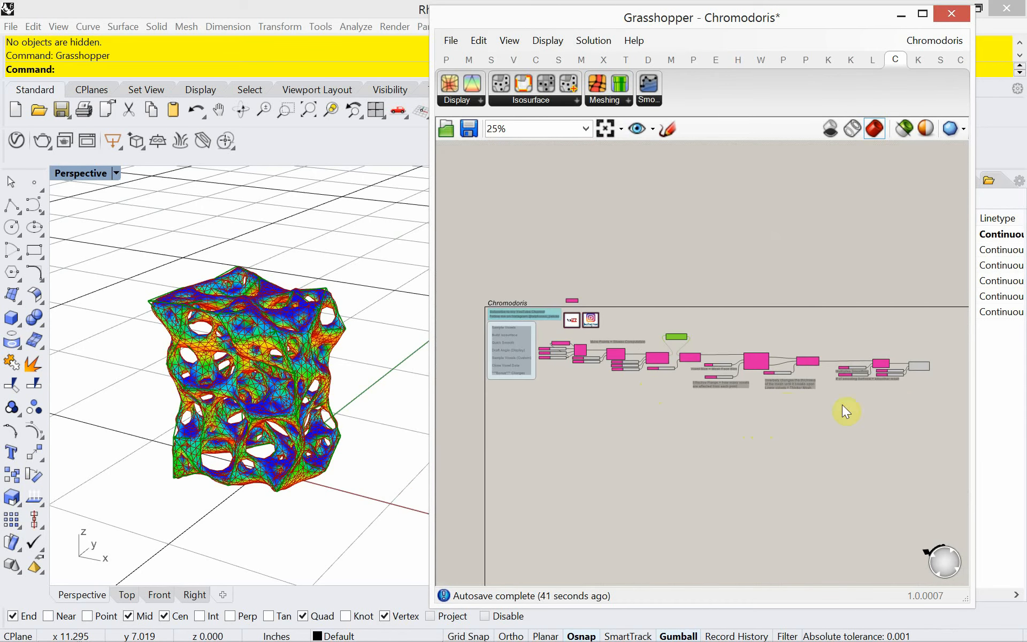
{"action": "left_click_drag", "start_coordinate": [932, 396], "coordinate": [553, 341]}
{"action": "right_click", "coordinate": [800, 418]}
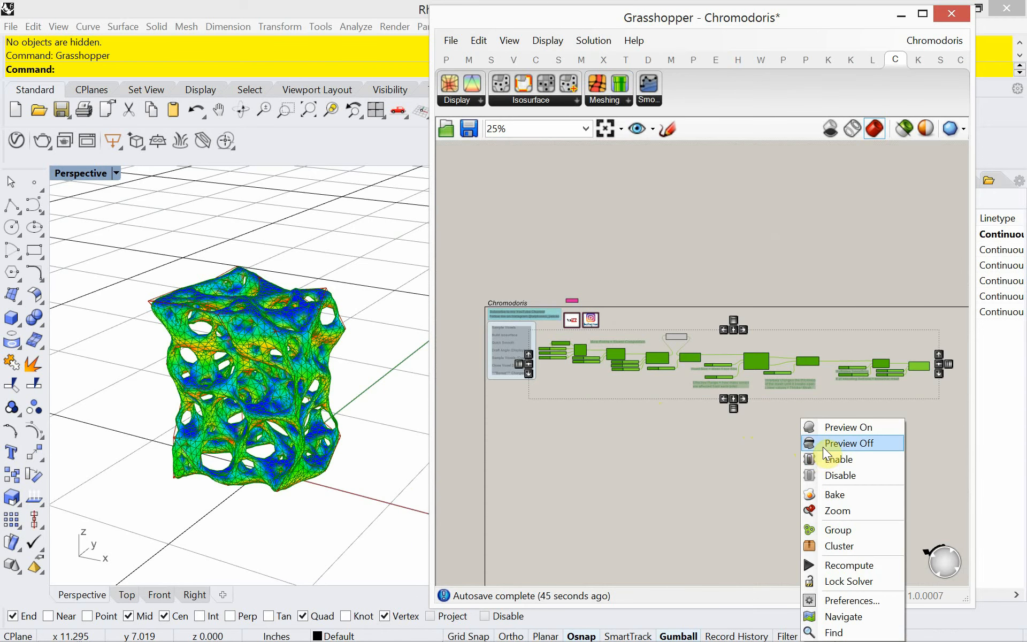
{"action": "left_click", "coordinate": [823, 445]}
{"action": "left_click", "coordinate": [603, 434]}
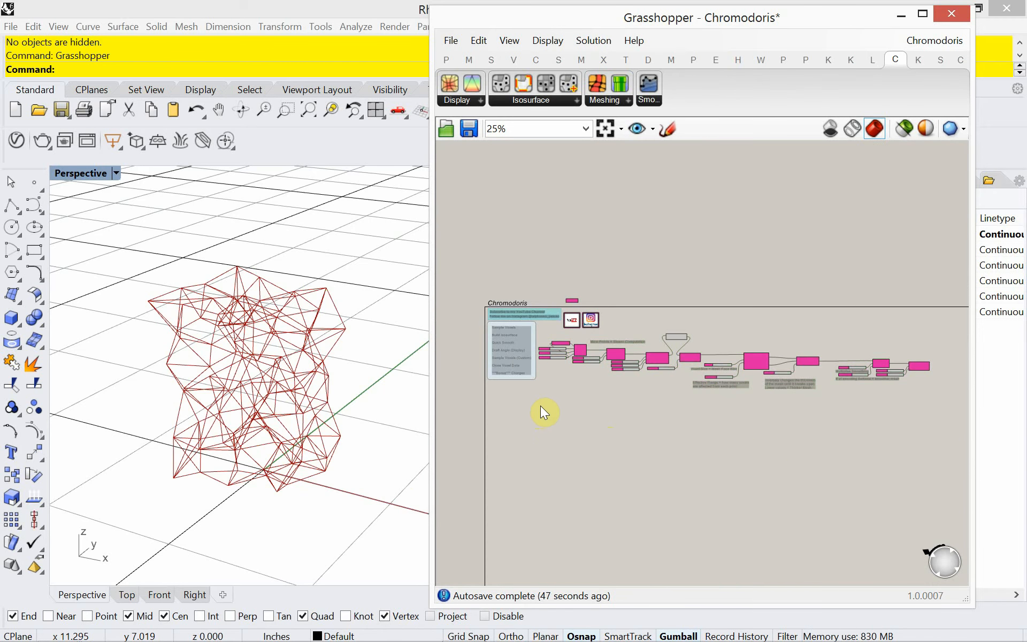
Turn off the preview of the removeDuplicateLines component so its line network is hidden in the viewport.
{"action": "left_click", "coordinate": [675, 334]}
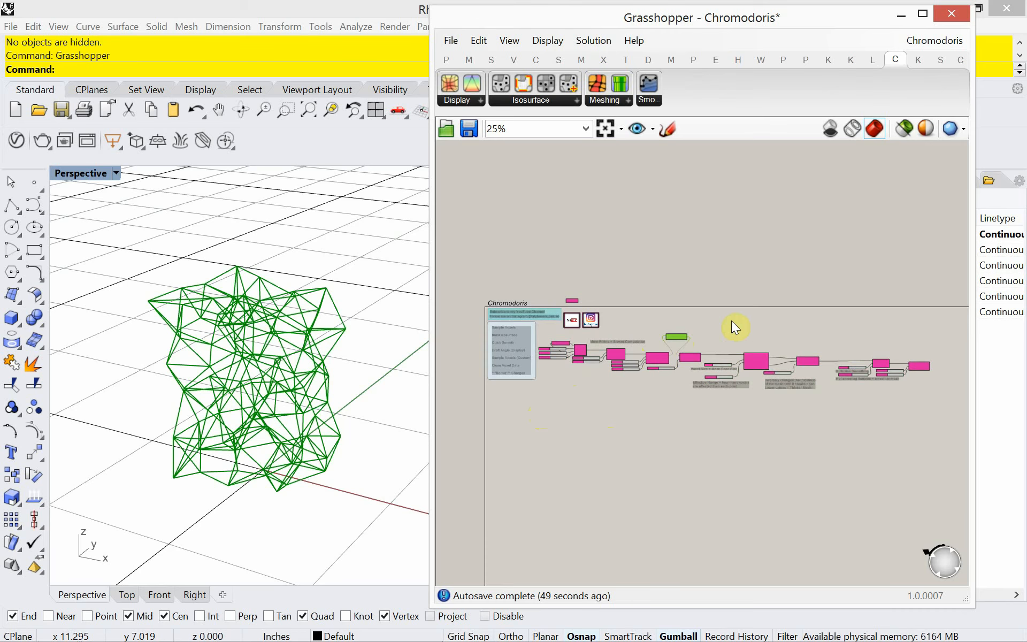
{"action": "right_click", "coordinate": [731, 321]}
{"action": "left_click", "coordinate": [768, 343]}
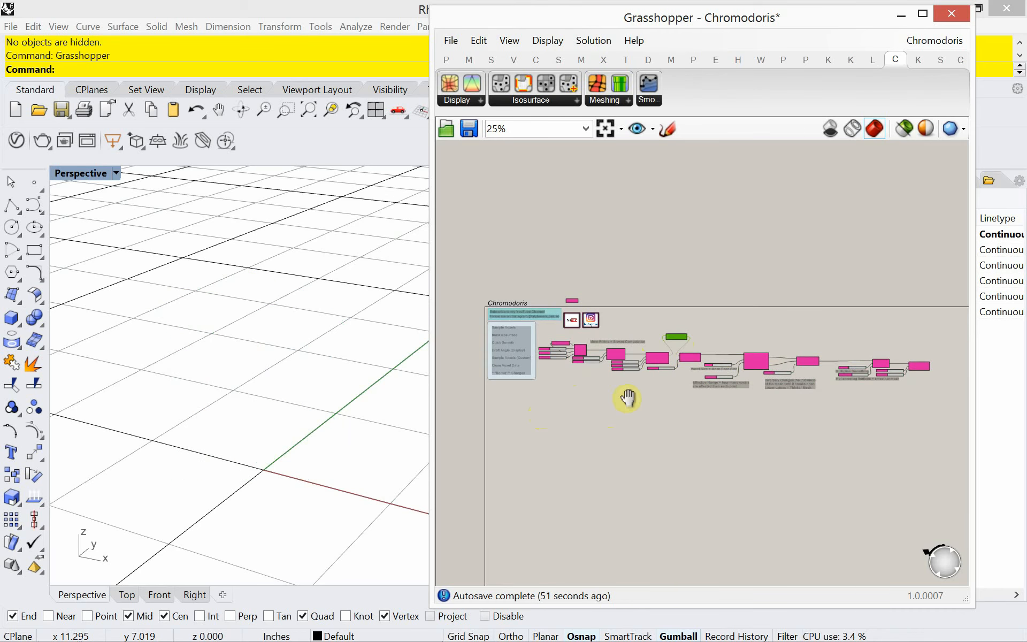
{"action": "right_click_drag", "start_coordinate": [624, 394], "coordinate": [660, 385]}
{"action": "scroll", "coordinate": [694, 338], "scroll_direction": "up", "scroll_amount": 3}
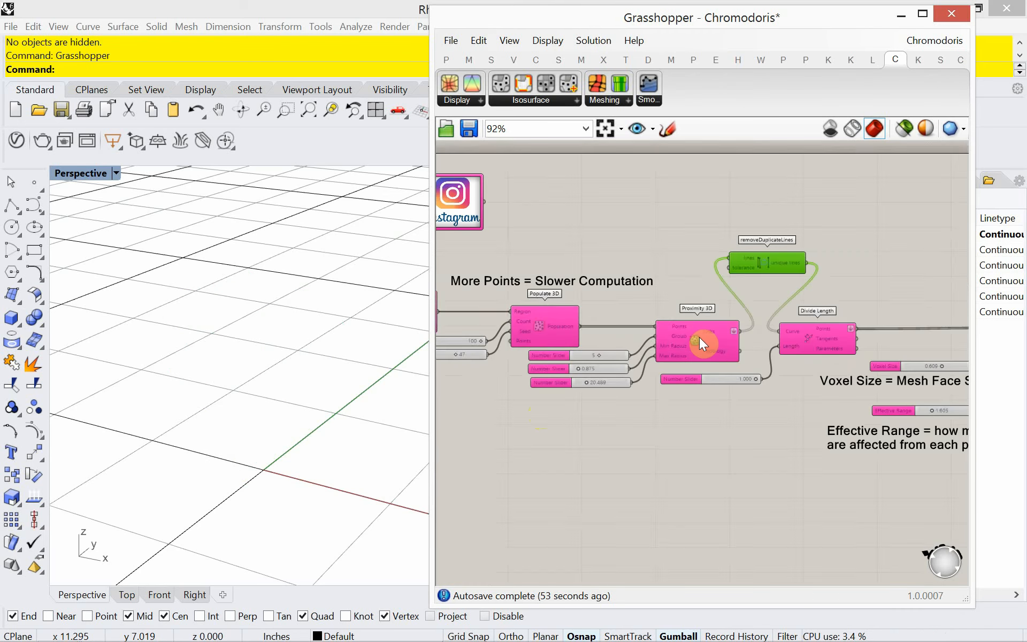
{"action": "scroll", "coordinate": [690, 354], "scroll_direction": "down", "scroll_amount": 3}
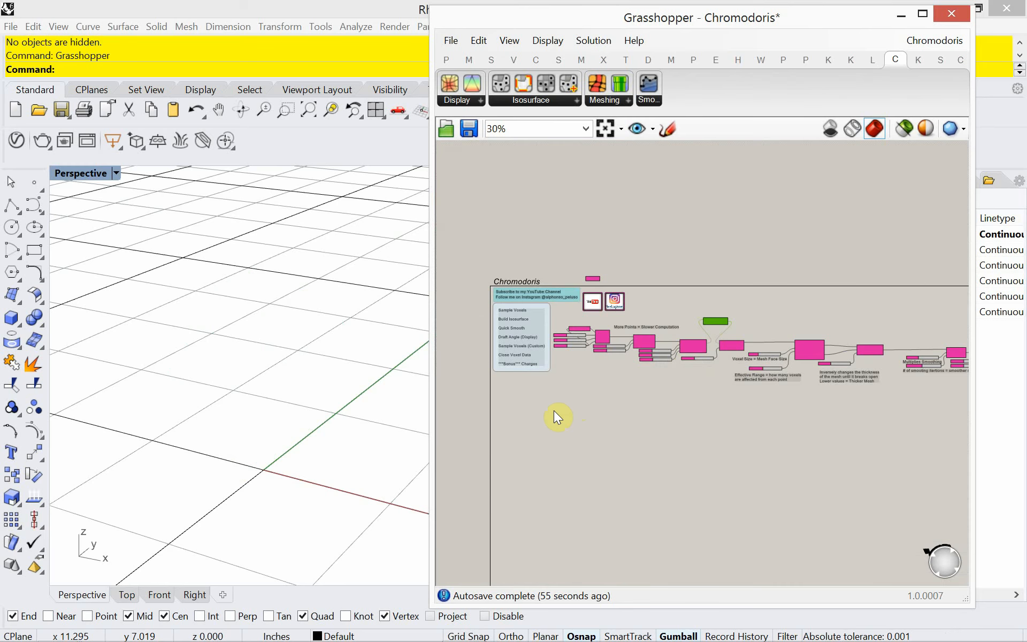
{"action": "scroll", "coordinate": [513, 370], "scroll_direction": "up", "scroll_amount": 4}
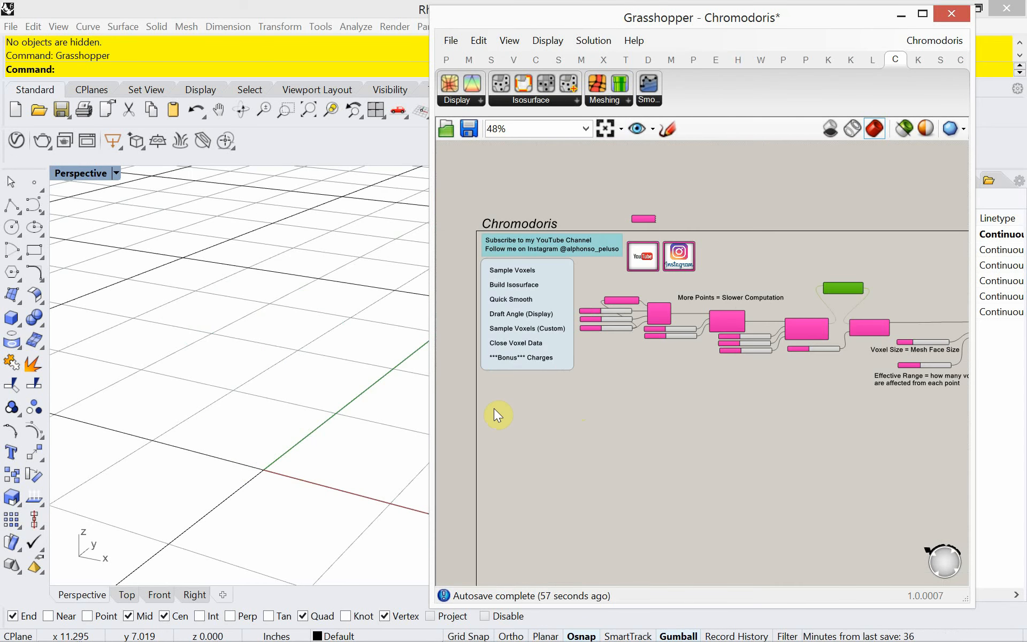
{"action": "scroll", "coordinate": [503, 415], "scroll_direction": "up", "scroll_amount": 3}
Draw a vertical line in Rhino from the origin 0,0,0 upward with a length of 16 inches.
{"action": "right_click_drag", "start_coordinate": [374, 473], "coordinate": [213, 495]}
{"action": "scroll", "coordinate": [212, 450], "scroll_direction": "down", "scroll_amount": 2}
{"action": "scroll", "coordinate": [229, 445], "scroll_direction": "down", "scroll_amount": 3}
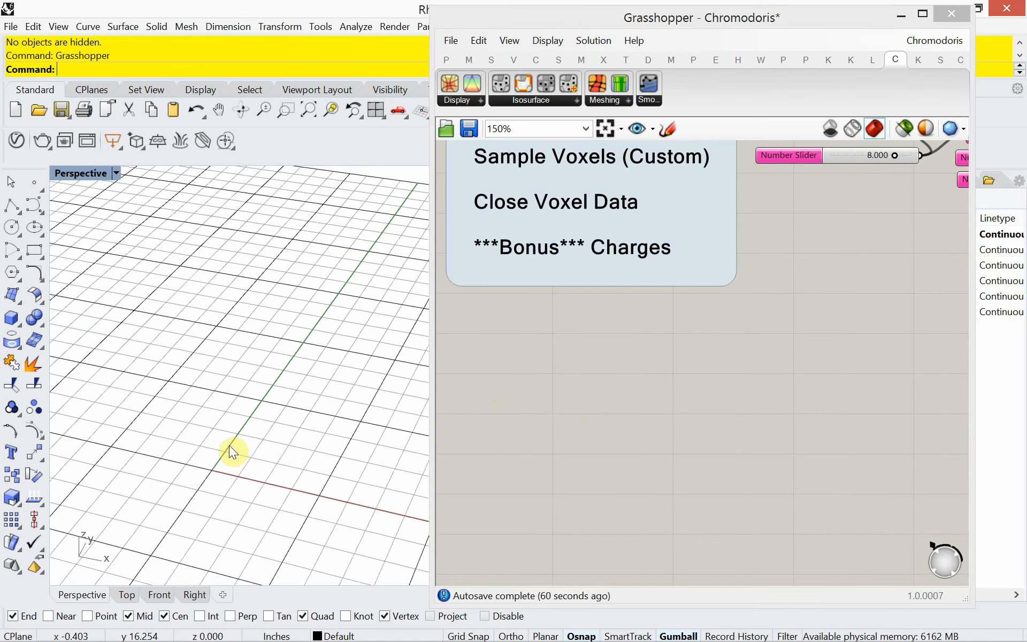
{"action": "right_click_drag", "start_coordinate": [228, 445], "coordinate": [207, 419]}
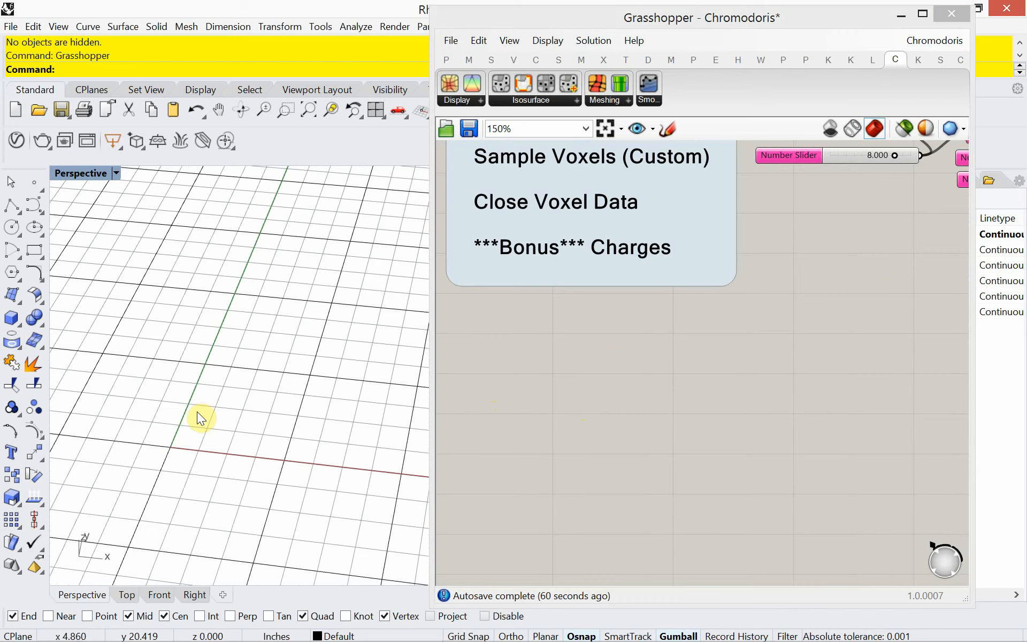
{"action": "type", "text": "line"}
{"action": "key", "text": "Return"}
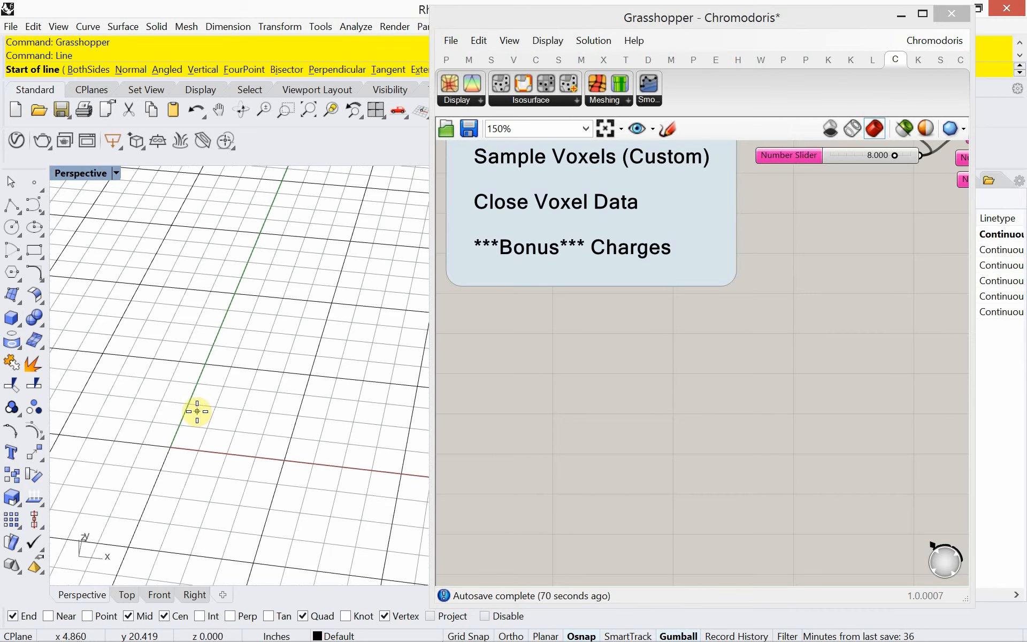
{"action": "left_click", "coordinate": [201, 72]}
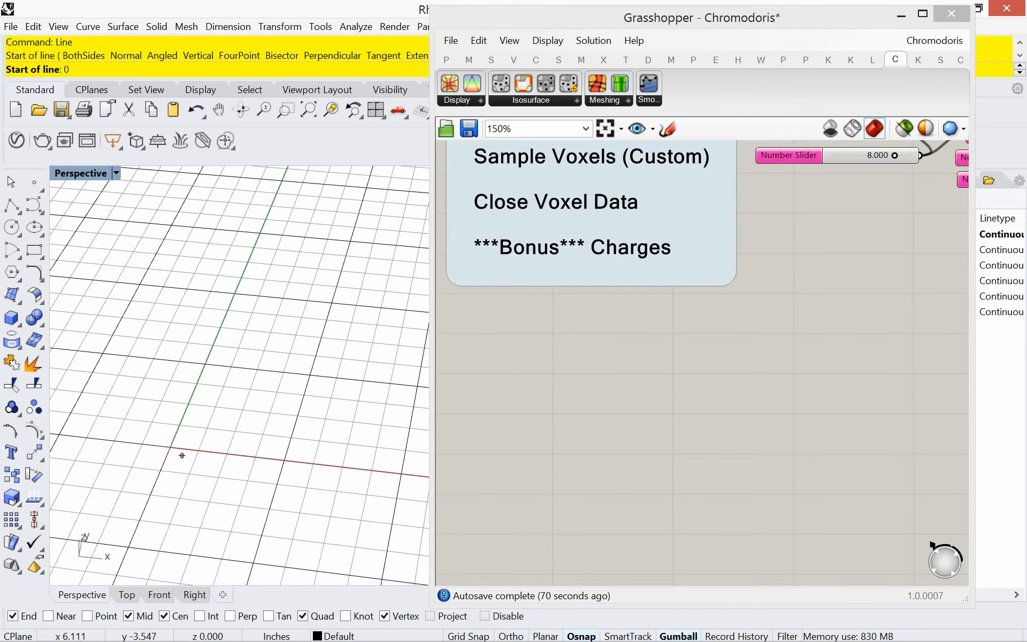
{"action": "type", "text": "0,0,0"}
{"action": "key", "text": "Return"}
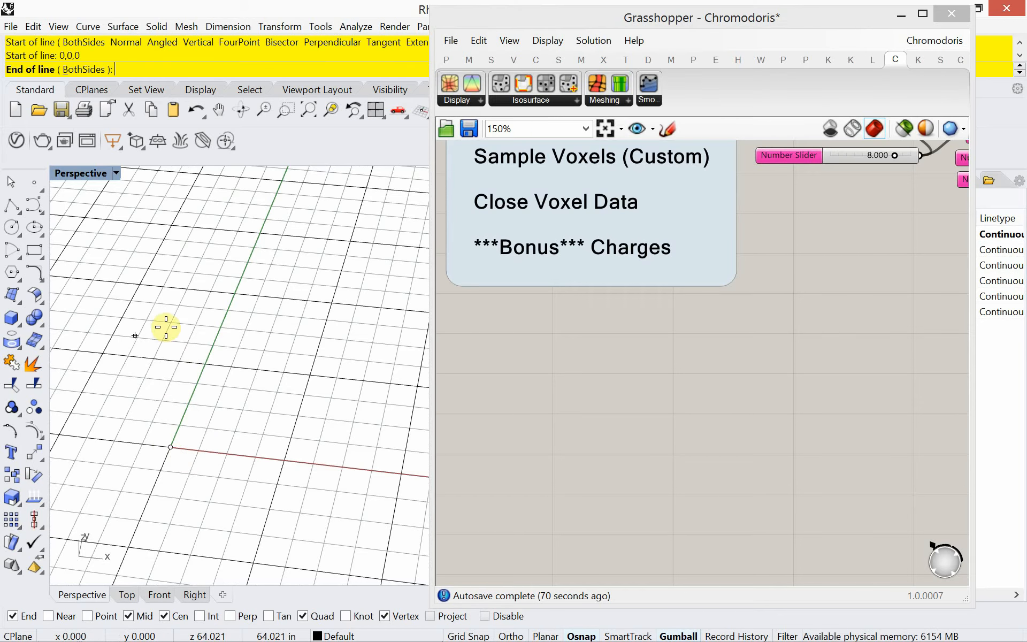
{"action": "right_click_drag", "start_coordinate": [188, 305], "coordinate": [179, 404]}
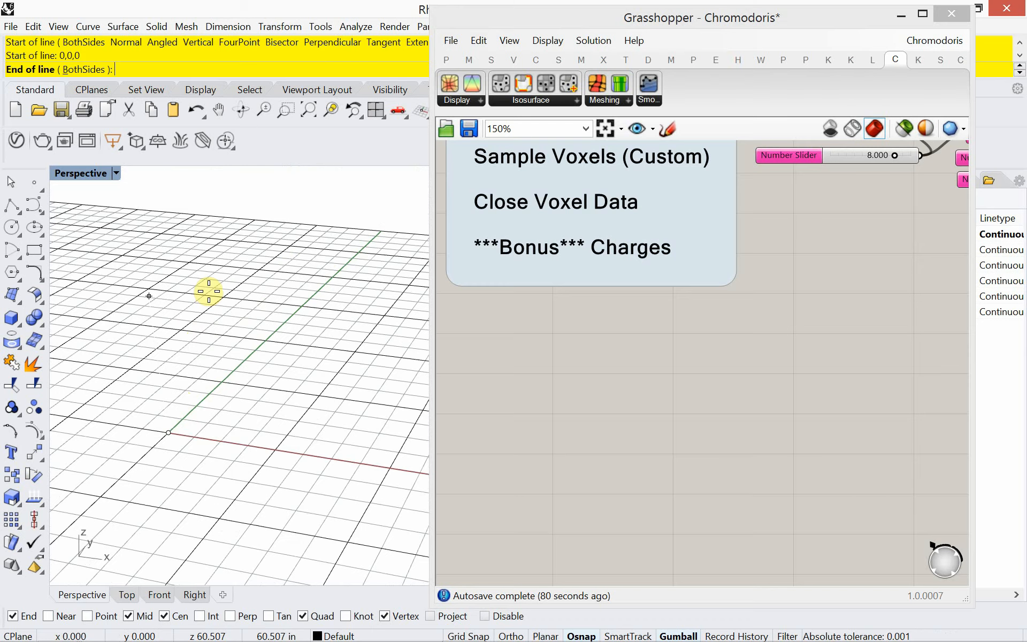
{"action": "type", "text": "16"}
{"action": "key", "text": "Return"}
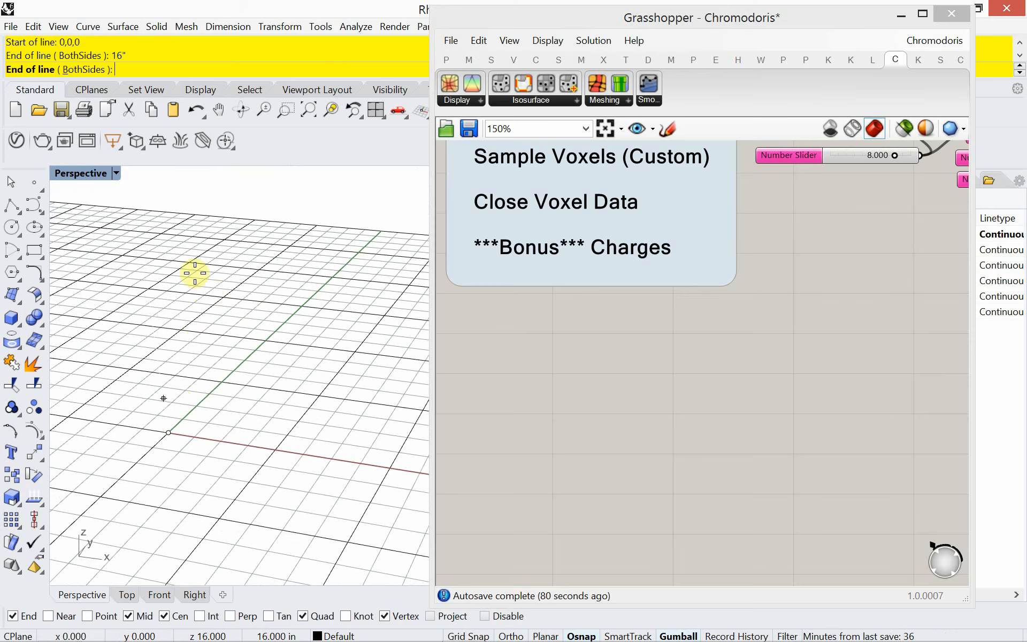
{"action": "left_click", "coordinate": [194, 272]}
Place a Line parameter on the empty Grasshopper canvas below the topic list.
{"action": "scroll", "coordinate": [152, 404], "scroll_direction": "up", "scroll_amount": 5}
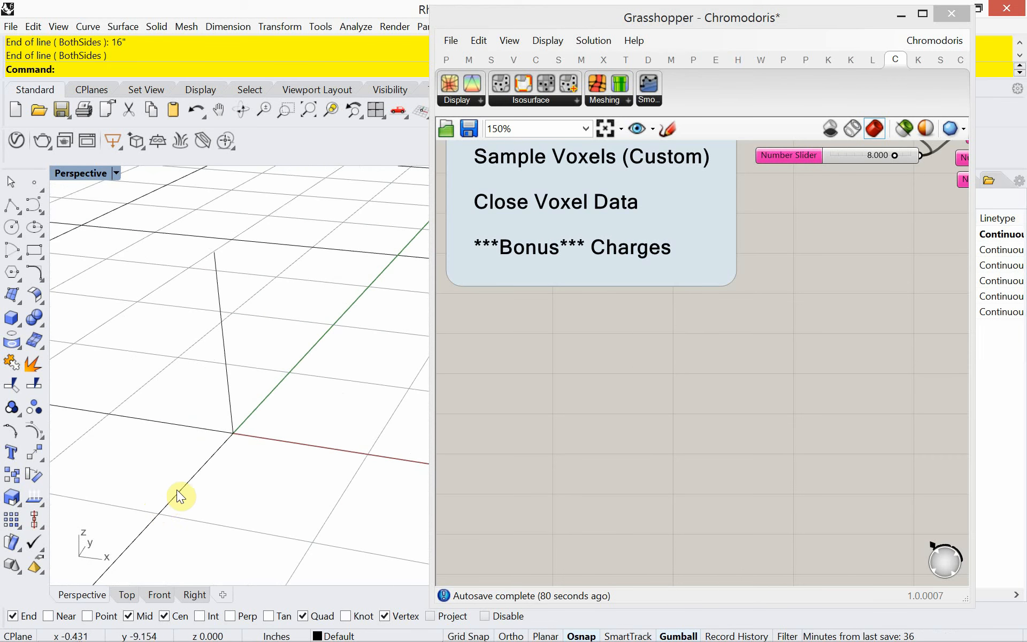
{"action": "scroll", "coordinate": [177, 490], "scroll_direction": "up", "scroll_amount": 5}
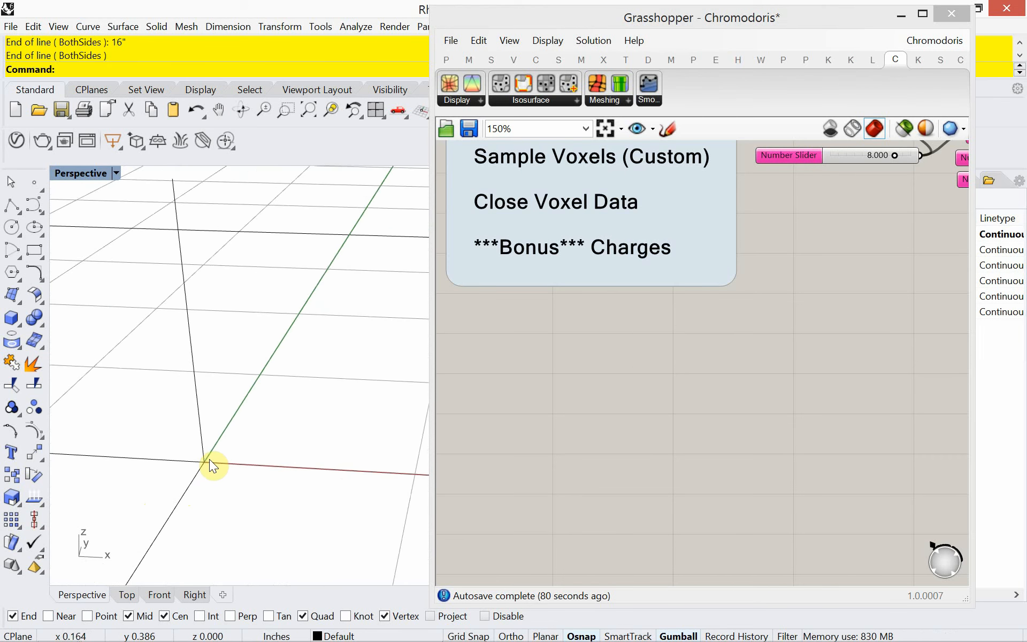
{"action": "scroll", "coordinate": [220, 455], "scroll_direction": "down", "scroll_amount": 4}
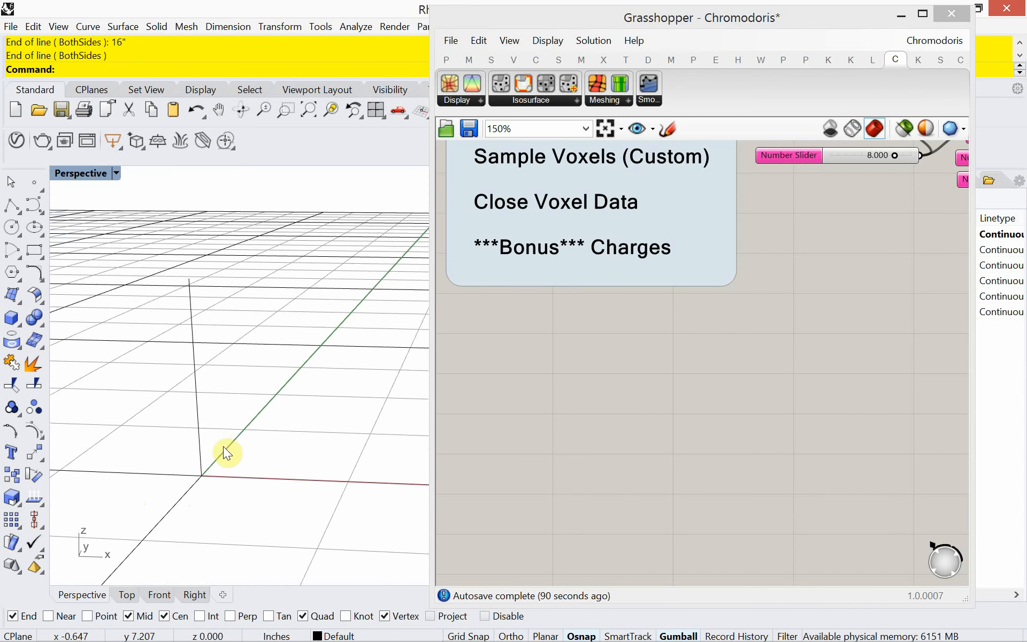
{"action": "scroll", "coordinate": [223, 447], "scroll_direction": "up", "scroll_amount": 2}
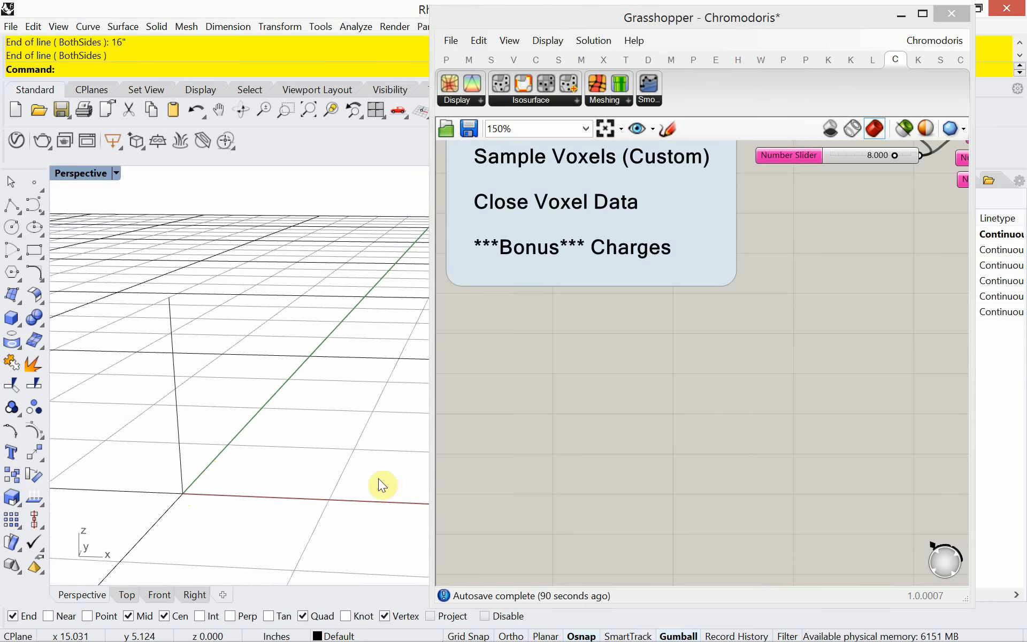
{"action": "double_click", "coordinate": [503, 415]}
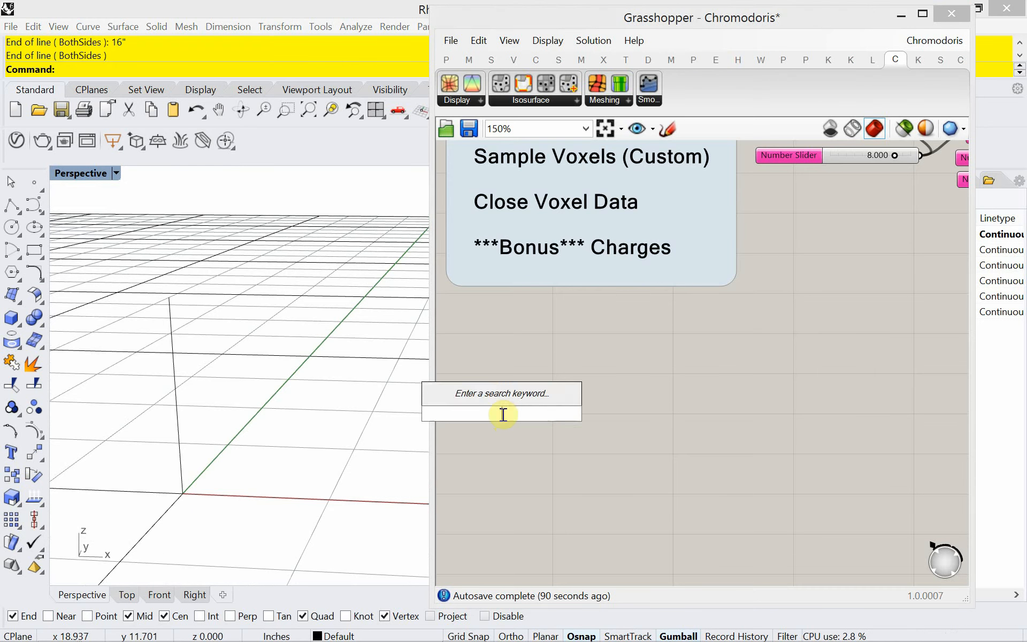
{"action": "type", "text": "line"}
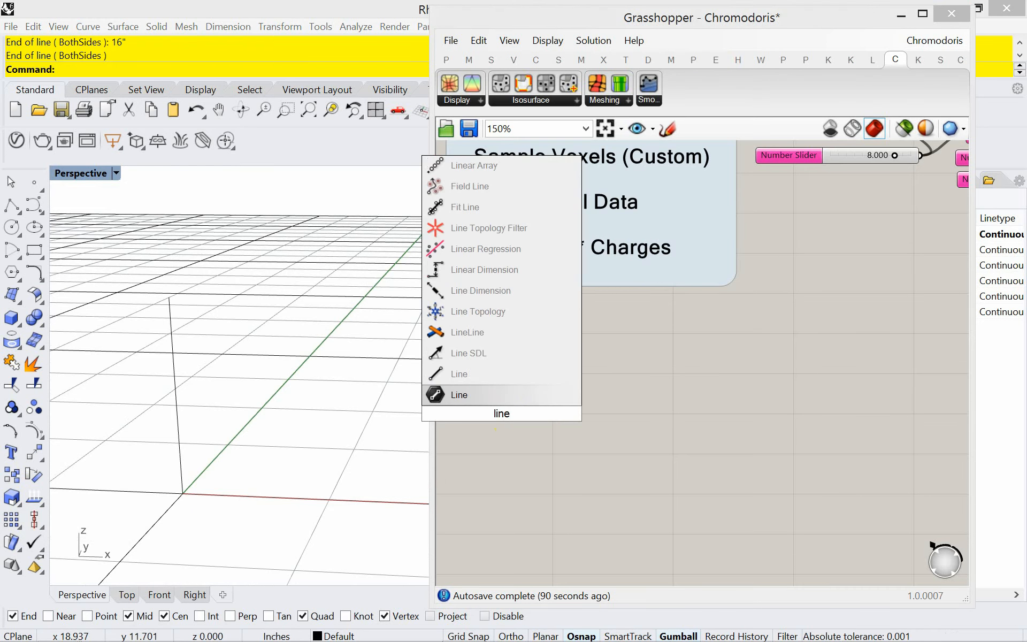
{"action": "left_click", "coordinate": [487, 395]}
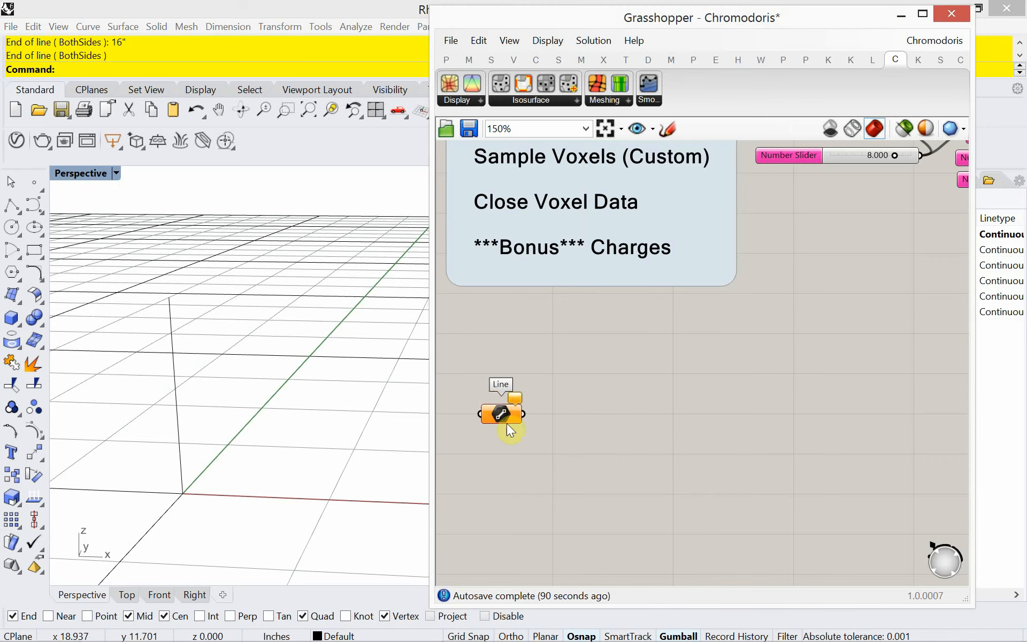
{"action": "left_click_drag", "start_coordinate": [506, 419], "coordinate": [525, 400]}
{"action": "right_click", "coordinate": [525, 402]}
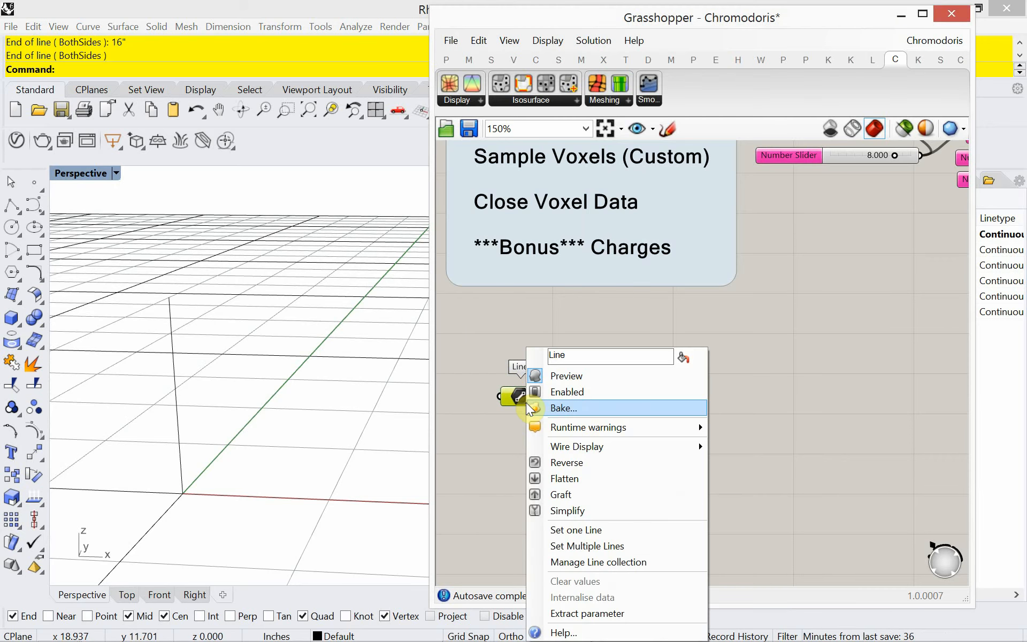
{"action": "left_click", "coordinate": [598, 529]}
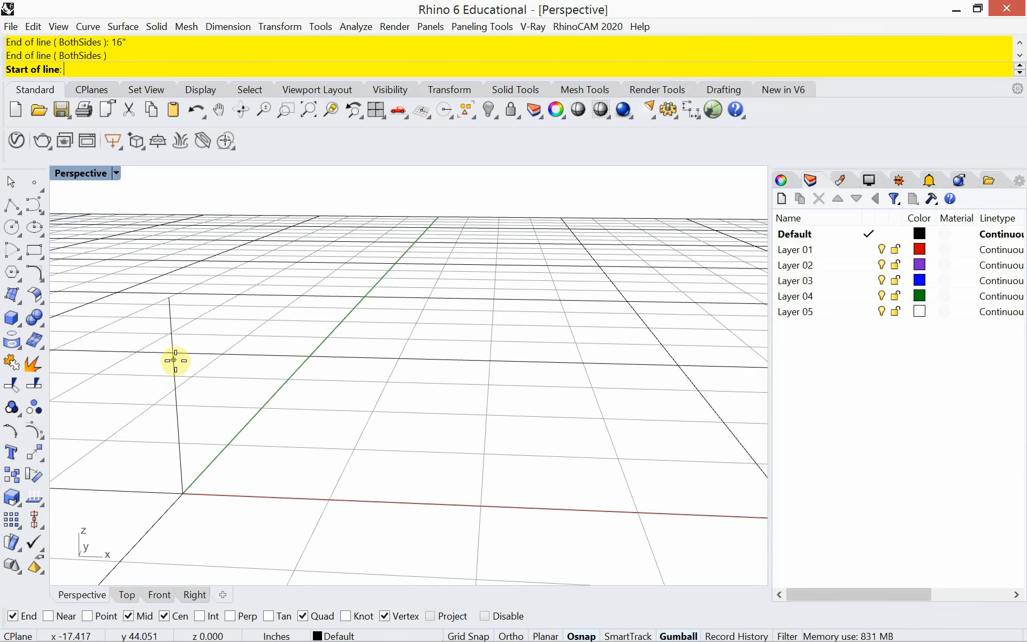
{"action": "key", "text": "Escape"}
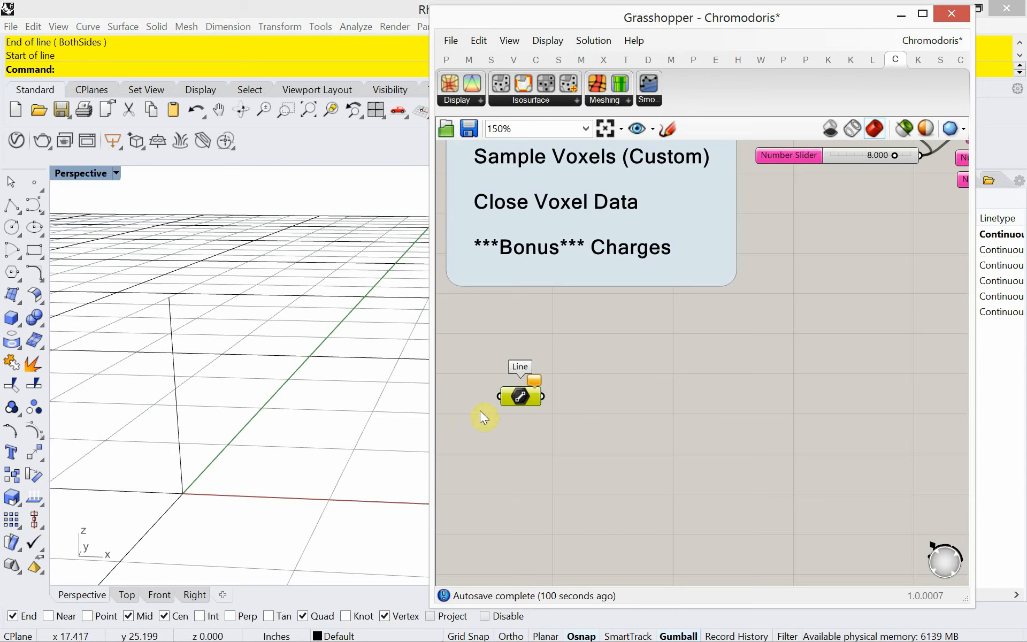
Set one line in the Line parameter by snapping to the vertical line's base and upper endpoint, and move the parameter slightly up.
{"action": "right_click", "coordinate": [521, 398]}
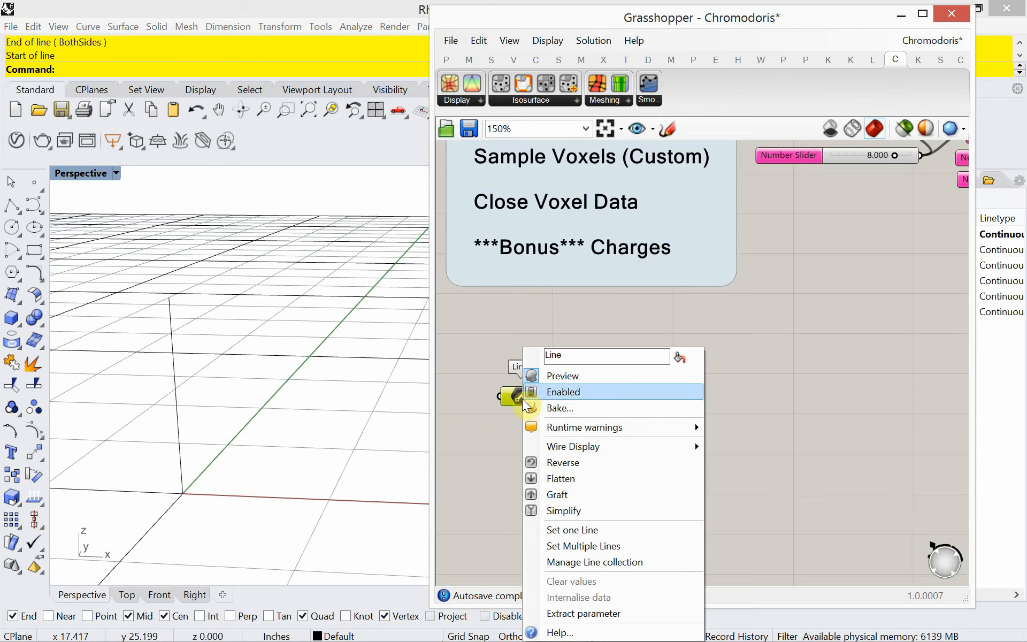
{"action": "left_click", "coordinate": [579, 528]}
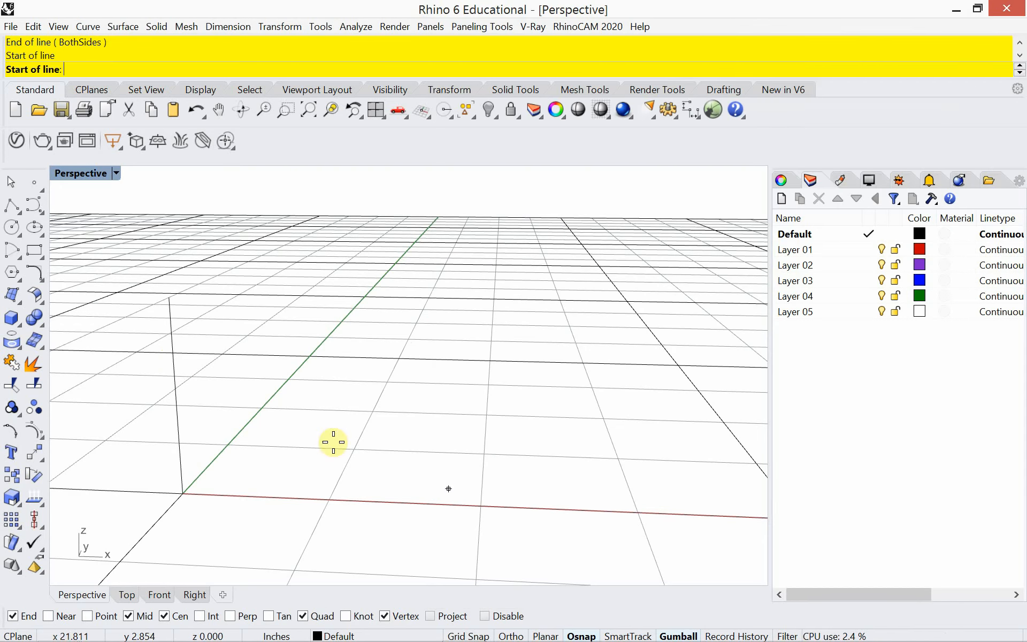
{"action": "left_click", "coordinate": [182, 493]}
{"action": "left_click", "coordinate": [169, 298]}
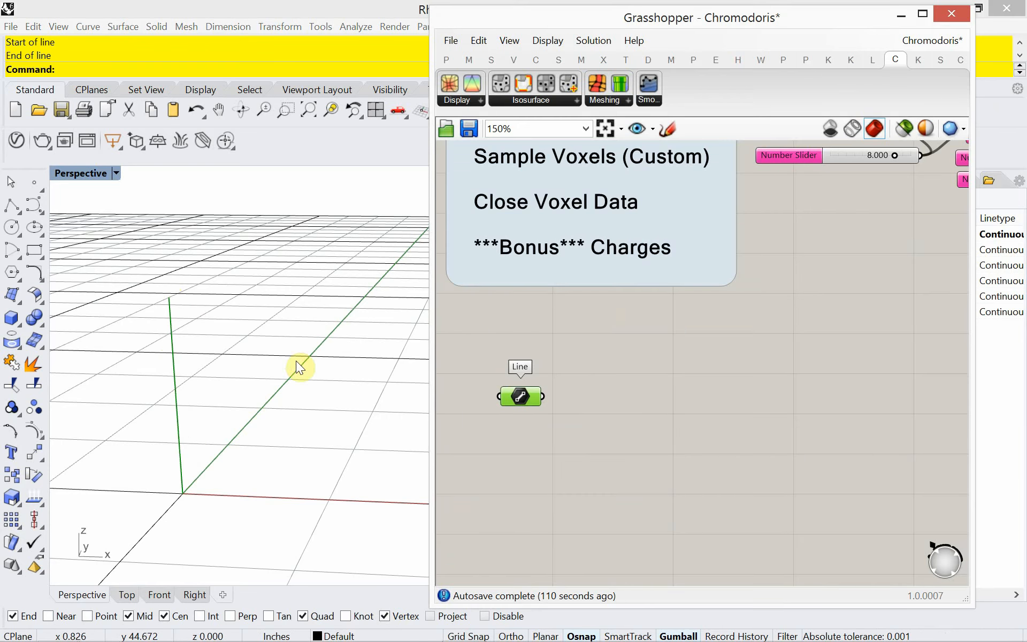
{"action": "left_click_drag", "start_coordinate": [519, 407], "coordinate": [521, 384]}
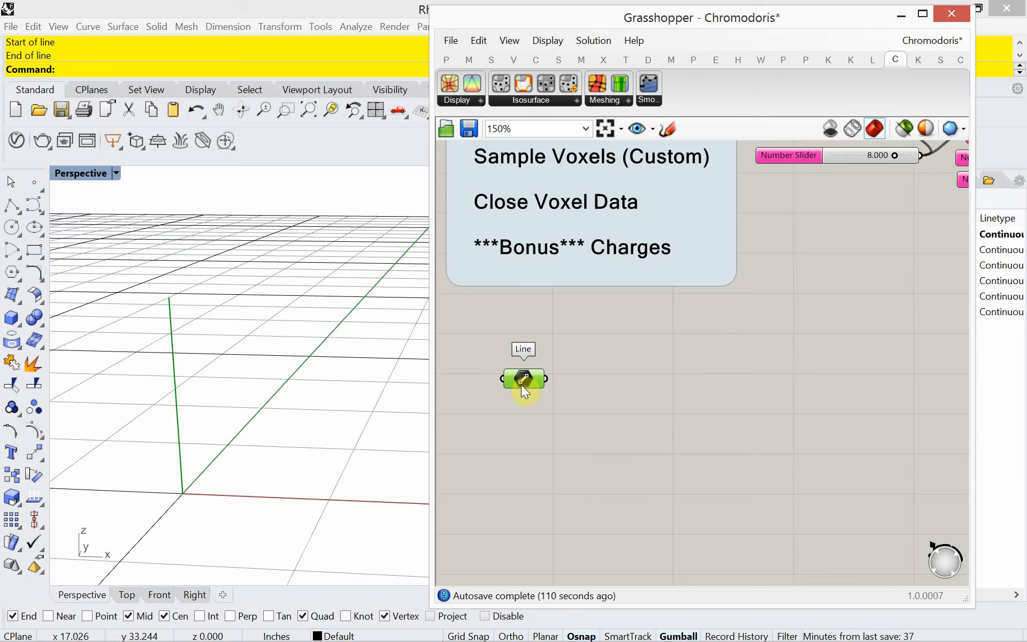
Delete the Line parameter from the canvas and place a Curve parameter in the same spot.
{"action": "left_click", "coordinate": [516, 407]}
{"action": "left_click_drag", "start_coordinate": [545, 421], "coordinate": [524, 386]}
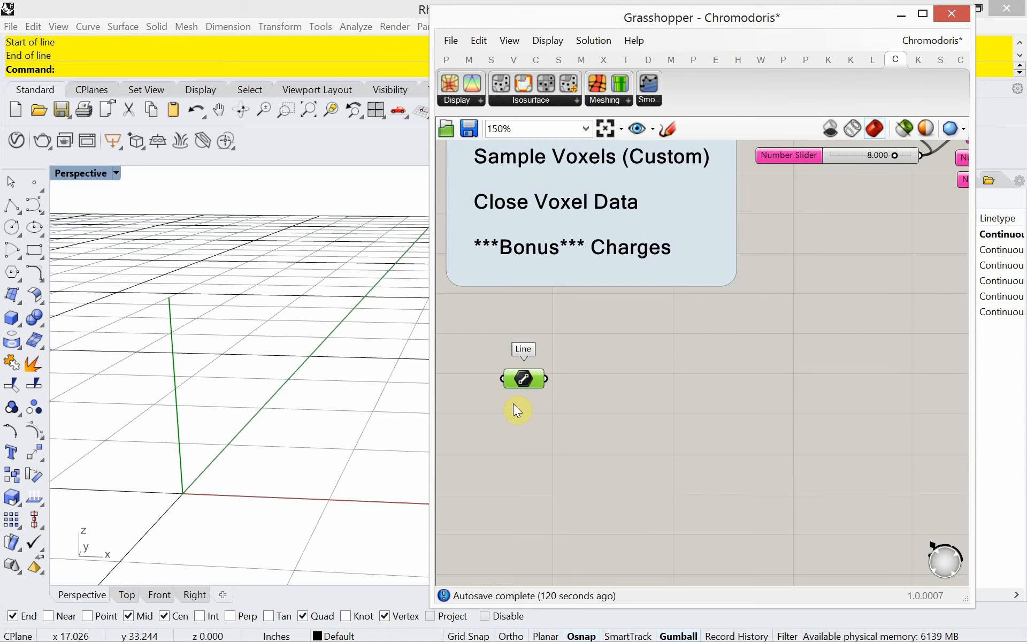
{"action": "key", "text": "Delete"}
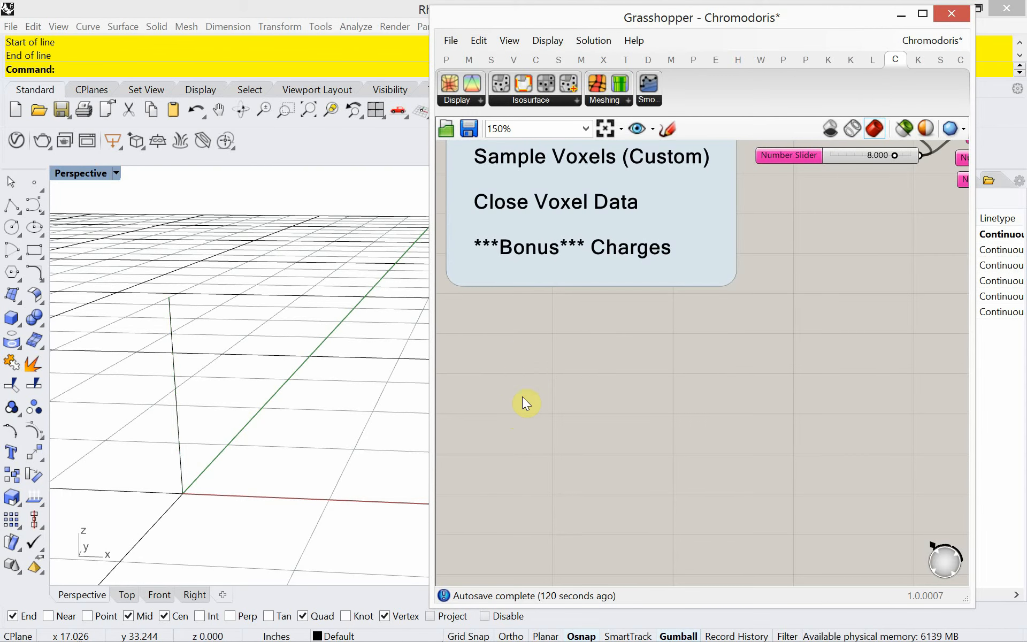
{"action": "double_click", "coordinate": [522, 396]}
{"action": "type", "text": "curve"}
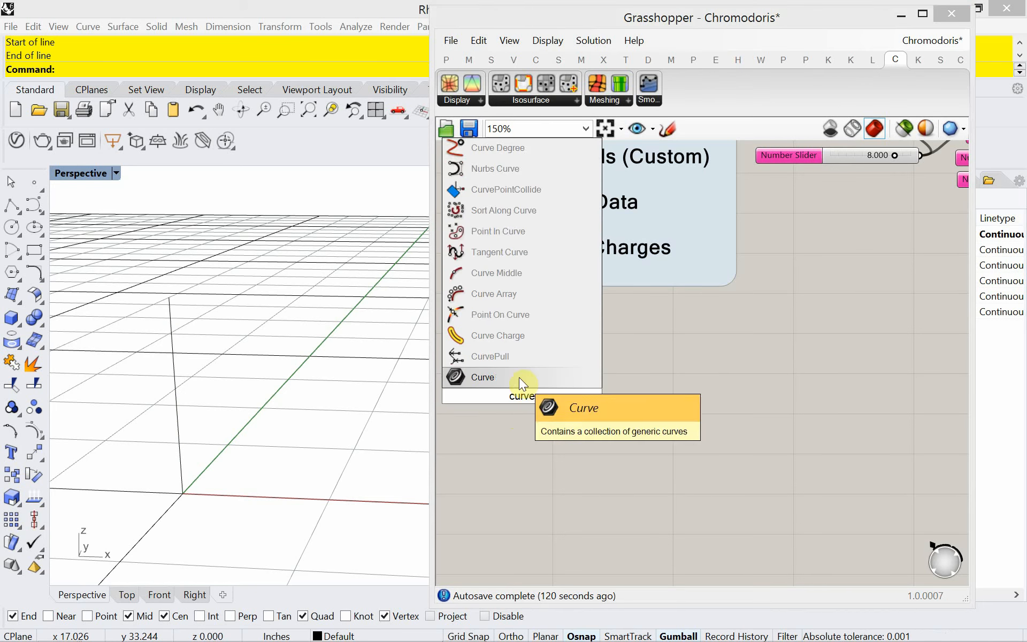
{"action": "left_click", "coordinate": [518, 377]}
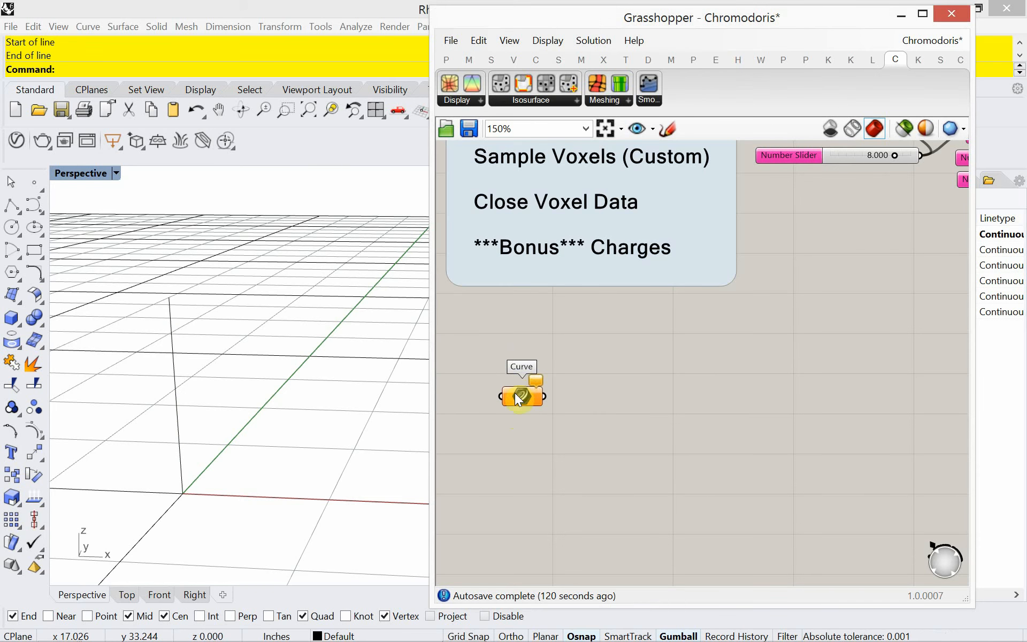
Reference the vertical Rhino line as the single curve of the Curve parameter and reposition the parameter below the topic list.
{"action": "right_click", "coordinate": [515, 393]}
{"action": "left_click", "coordinate": [570, 531]}
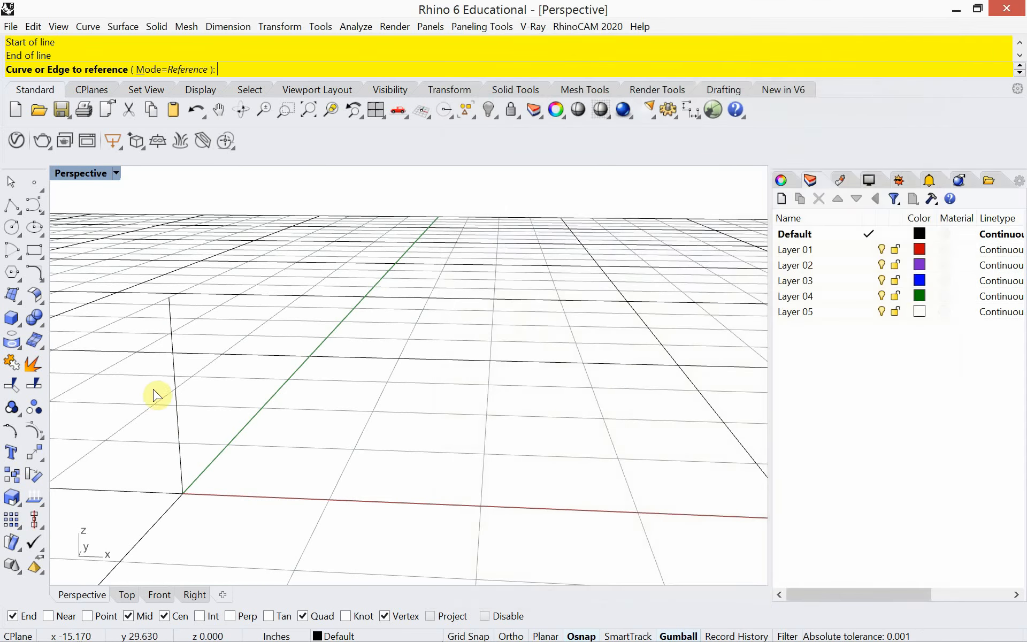
{"action": "left_click", "coordinate": [174, 389]}
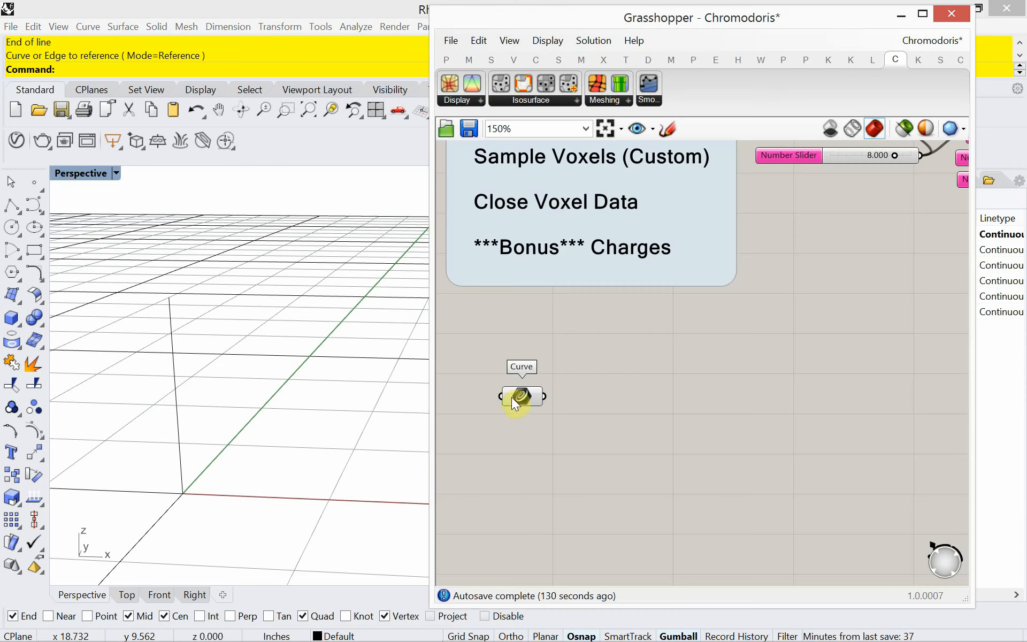
{"action": "left_click_drag", "start_coordinate": [525, 394], "coordinate": [529, 361]}
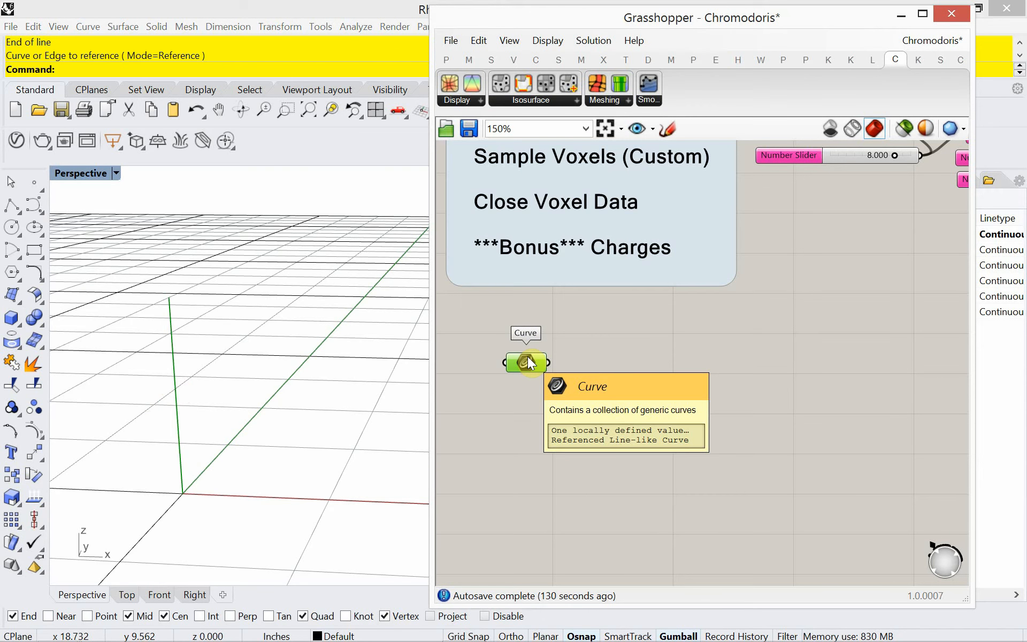
{"action": "left_click_drag", "start_coordinate": [517, 362], "coordinate": [506, 407]}
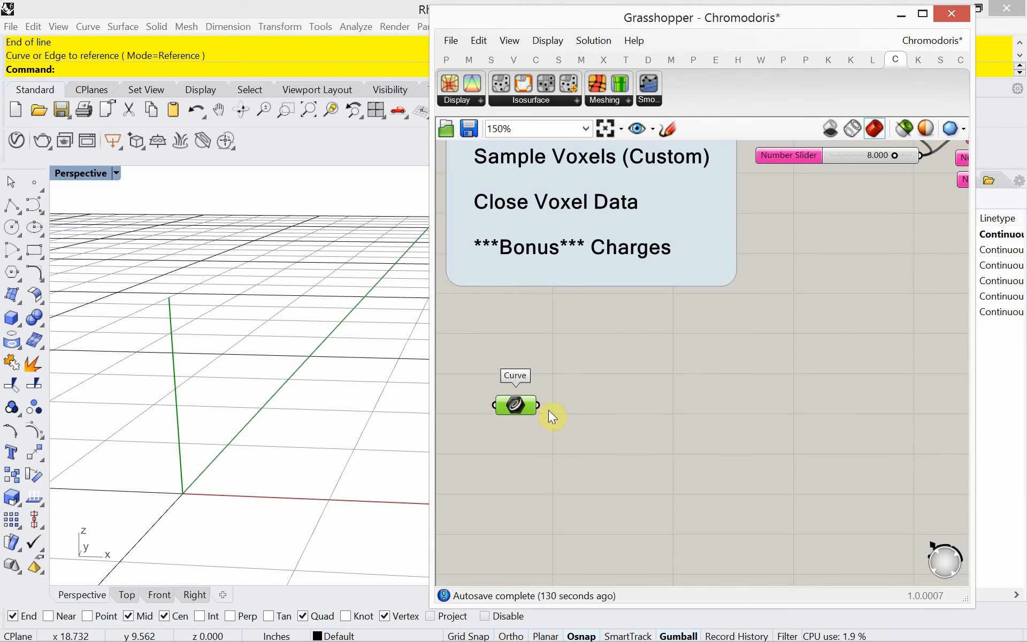
Place a Chromodoris Sample Voxels component beside the Curve parameter, leaving a wide gap between the two.
{"action": "scroll", "coordinate": [560, 403], "scroll_direction": "down", "scroll_amount": 3}
{"action": "scroll", "coordinate": [561, 403], "scroll_direction": "up", "scroll_amount": 2}
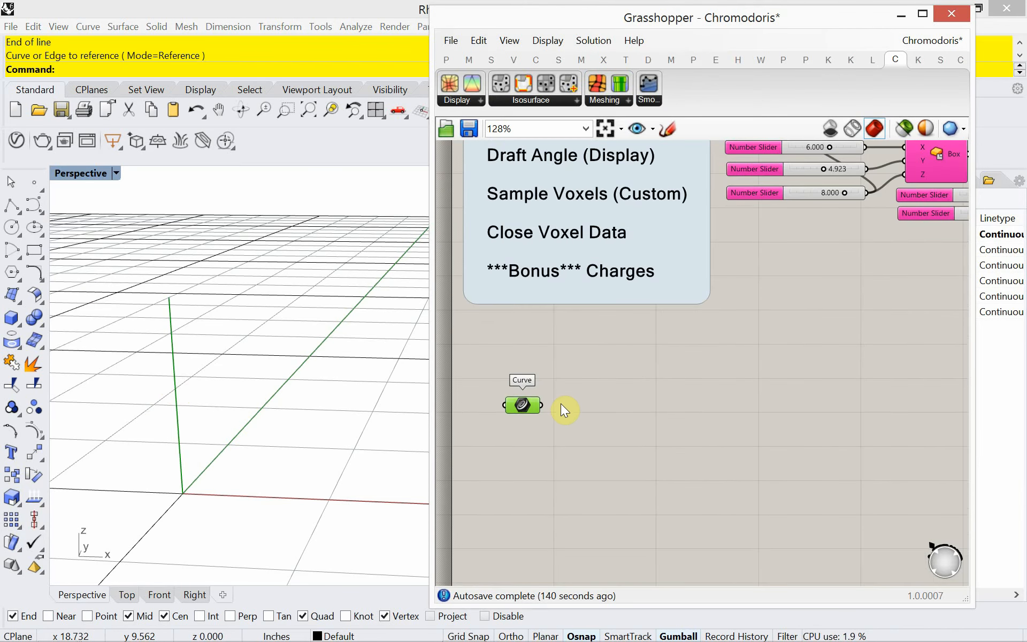
{"action": "scroll", "coordinate": [561, 403], "scroll_direction": "down", "scroll_amount": 2}
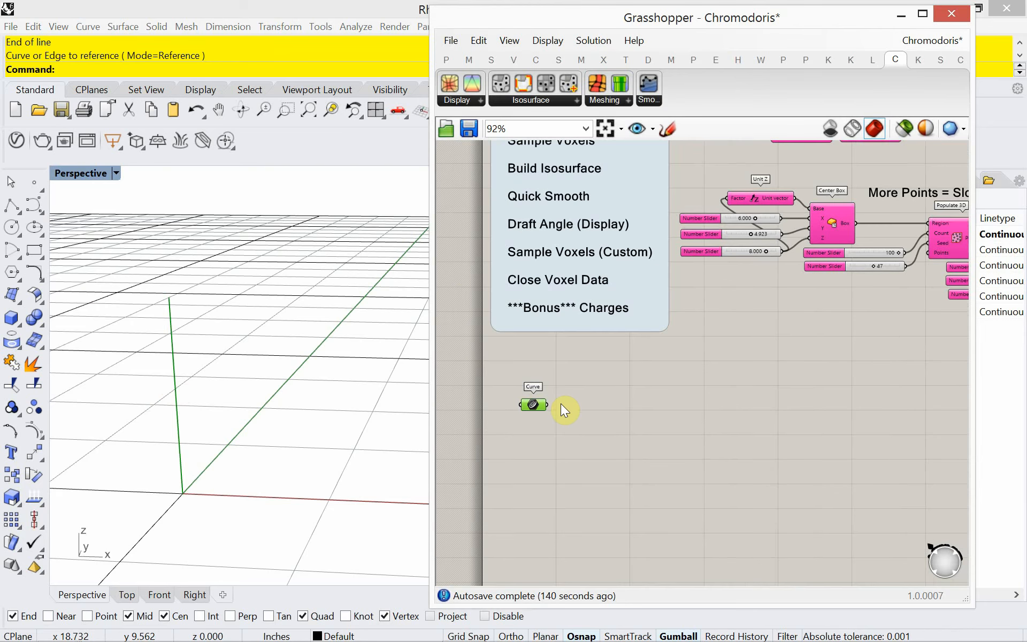
{"action": "right_click_drag", "start_coordinate": [580, 396], "coordinate": [554, 417]}
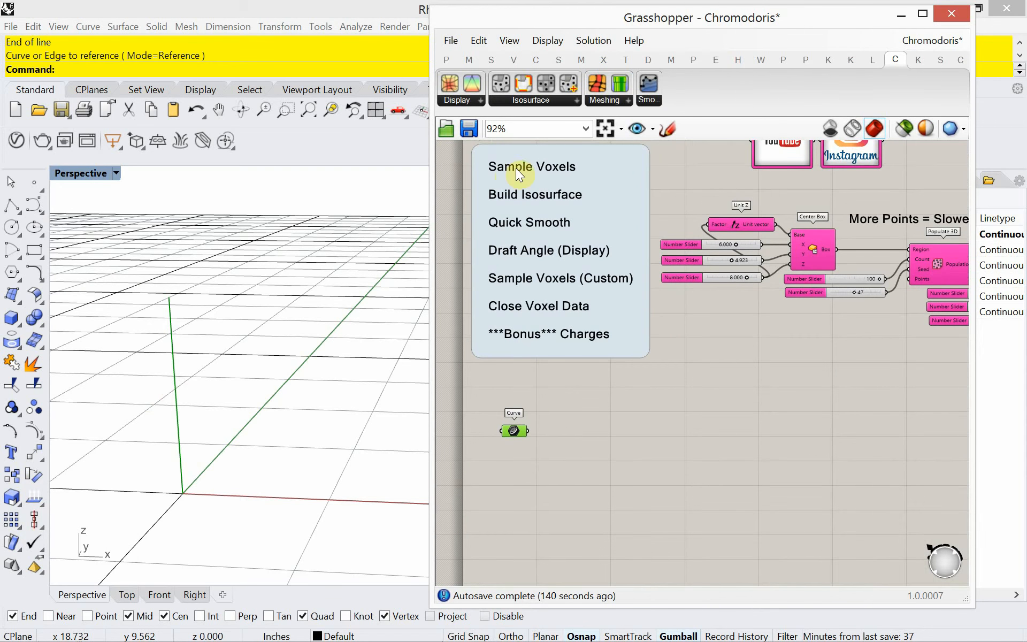
{"action": "left_click", "coordinate": [543, 98]}
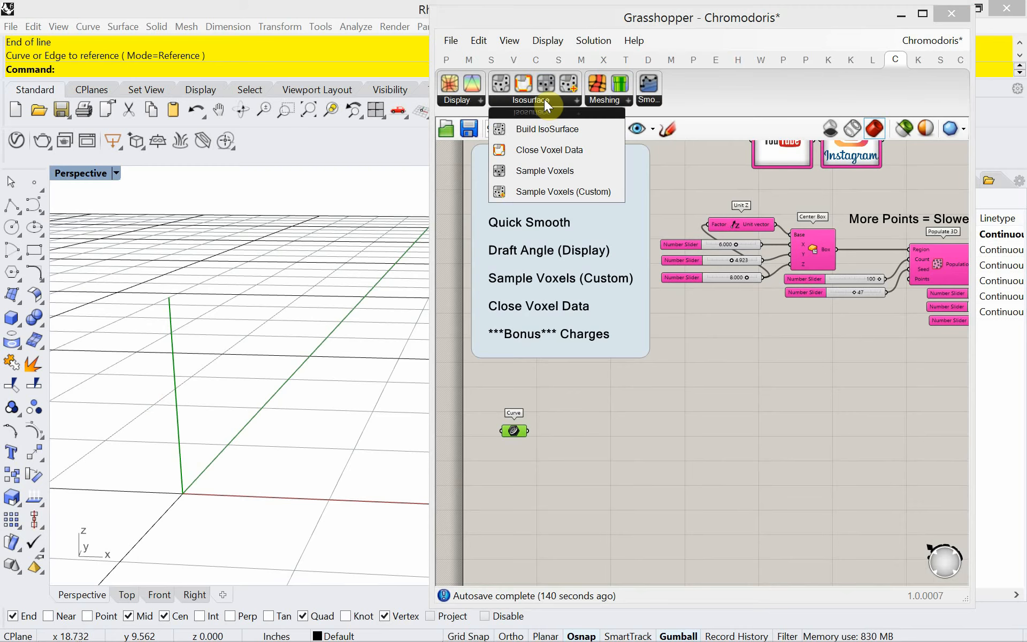
{"action": "left_click_drag", "start_coordinate": [547, 170], "coordinate": [709, 471]}
{"action": "scroll", "coordinate": [560, 440], "scroll_direction": "up", "scroll_amount": 4}
{"action": "scroll", "coordinate": [578, 500], "scroll_direction": "up", "scroll_amount": 3}
{"action": "scroll", "coordinate": [729, 414], "scroll_direction": "down", "scroll_amount": 2}
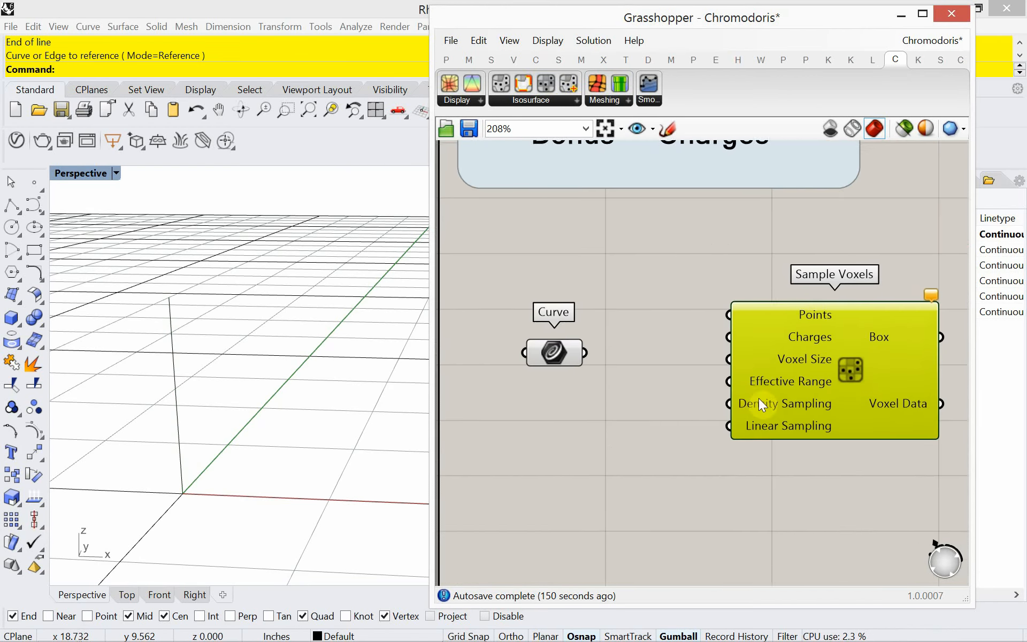
{"action": "left_click_drag", "start_coordinate": [764, 368], "coordinate": [833, 390]}
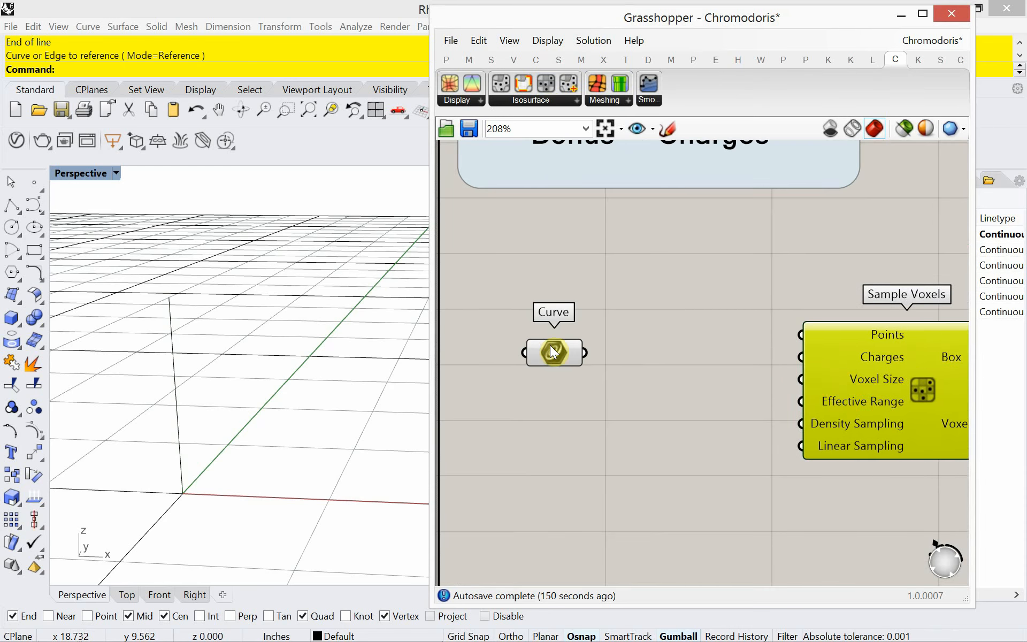
{"action": "left_click_drag", "start_coordinate": [552, 352], "coordinate": [513, 349]}
{"action": "left_click", "coordinate": [614, 357]}
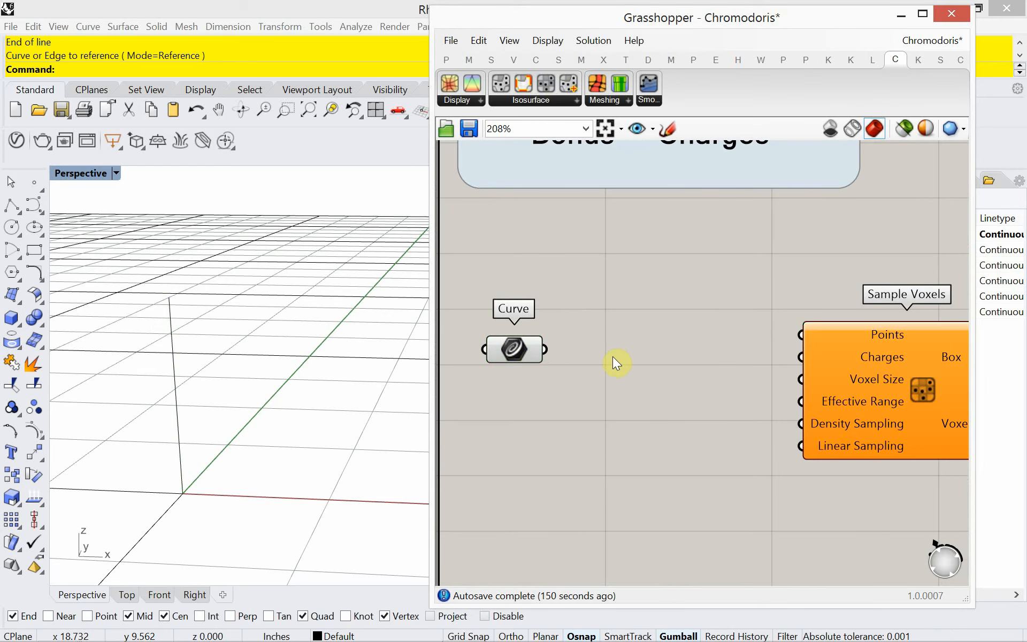
Add a Divide Length component between Curve and Sample Voxels and connect the Curve parameter to its Curve input.
{"action": "double_click", "coordinate": [612, 356]}
{"action": "type", "text": "divi"}
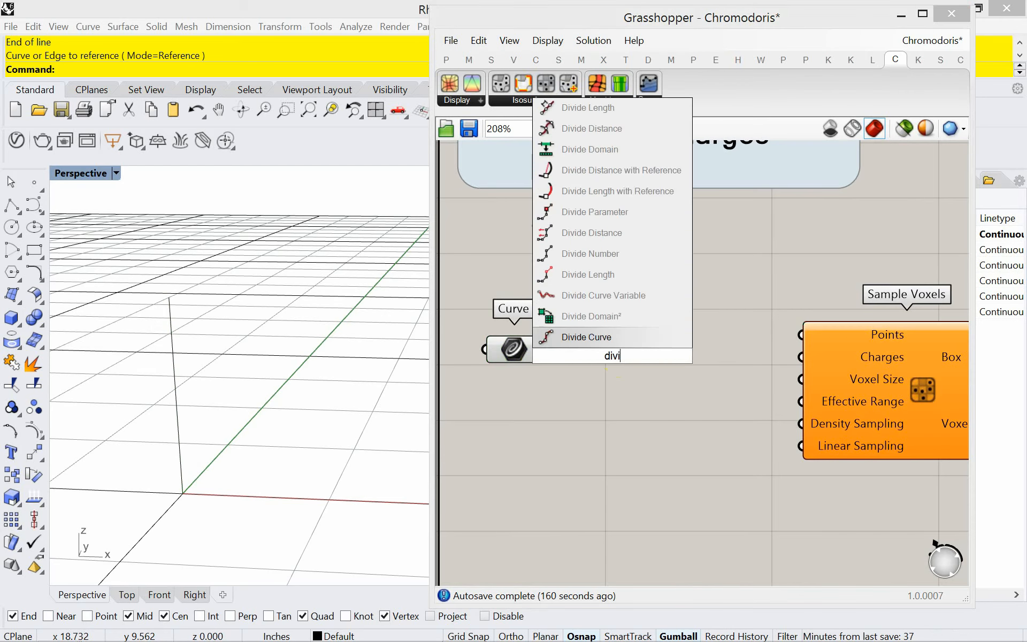
{"action": "type", "text": "de"}
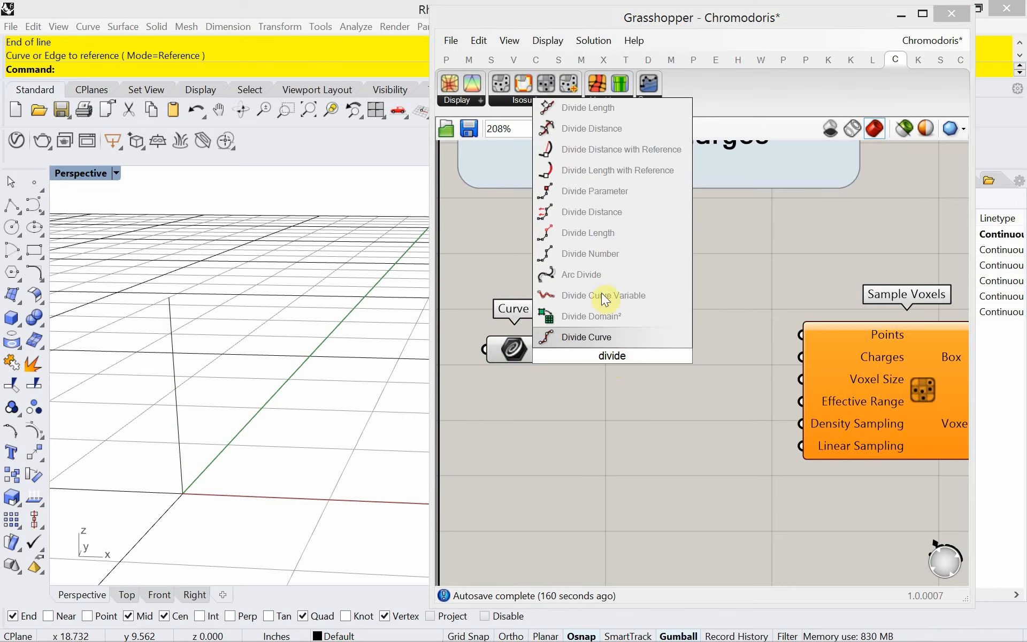
{"action": "left_click", "coordinate": [594, 109]}
{"action": "left_click_drag", "start_coordinate": [616, 367], "coordinate": [649, 390]}
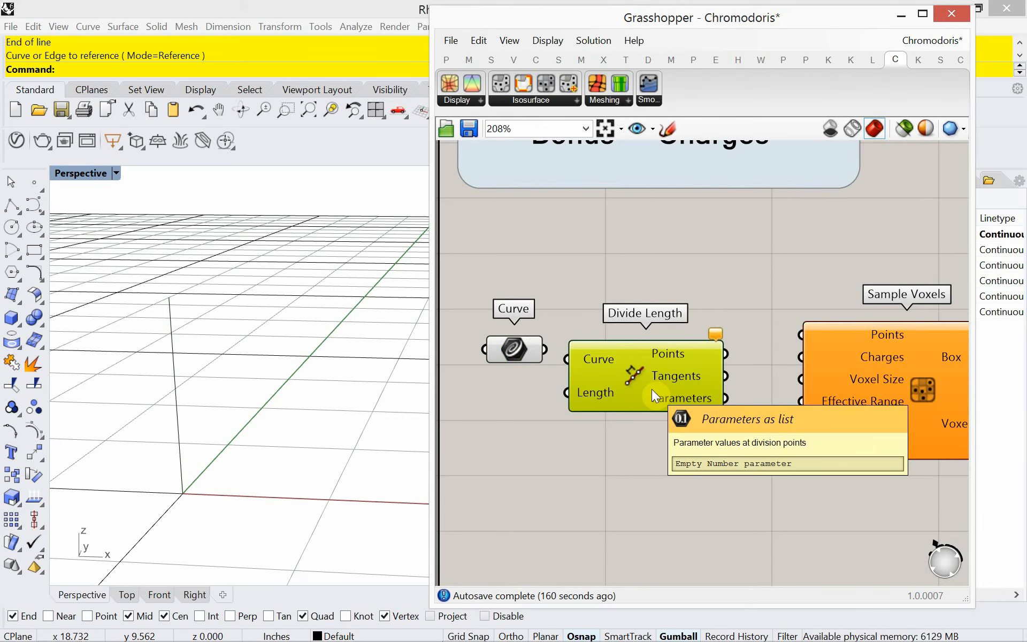
{"action": "left_click_drag", "start_coordinate": [552, 351], "coordinate": [571, 359]}
{"action": "left_click_drag", "start_coordinate": [596, 376], "coordinate": [605, 365]}
{"action": "scroll", "coordinate": [607, 399], "scroll_direction": "down", "scroll_amount": 2}
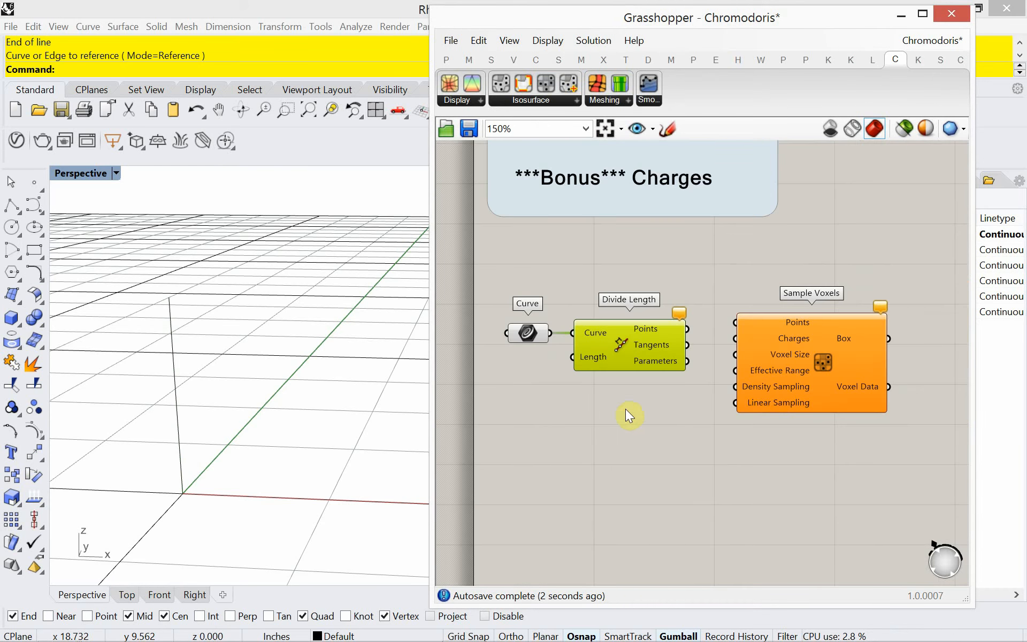
Space Divide Length and Sample Voxels farther apart and connect the Divide Length Points output to the Sample Voxels Points input.
{"action": "left_click", "coordinate": [794, 378]}
{"action": "left_click_drag", "start_coordinate": [794, 374], "coordinate": [798, 379]}
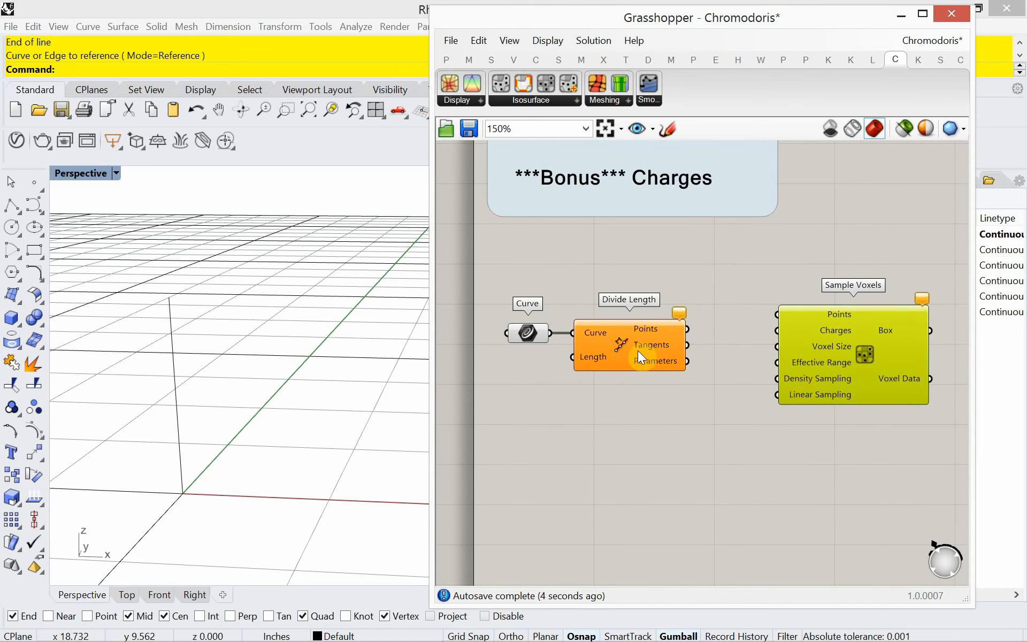
{"action": "left_click_drag", "start_coordinate": [638, 351], "coordinate": [670, 354]}
{"action": "mouse_move", "coordinate": [616, 362]}
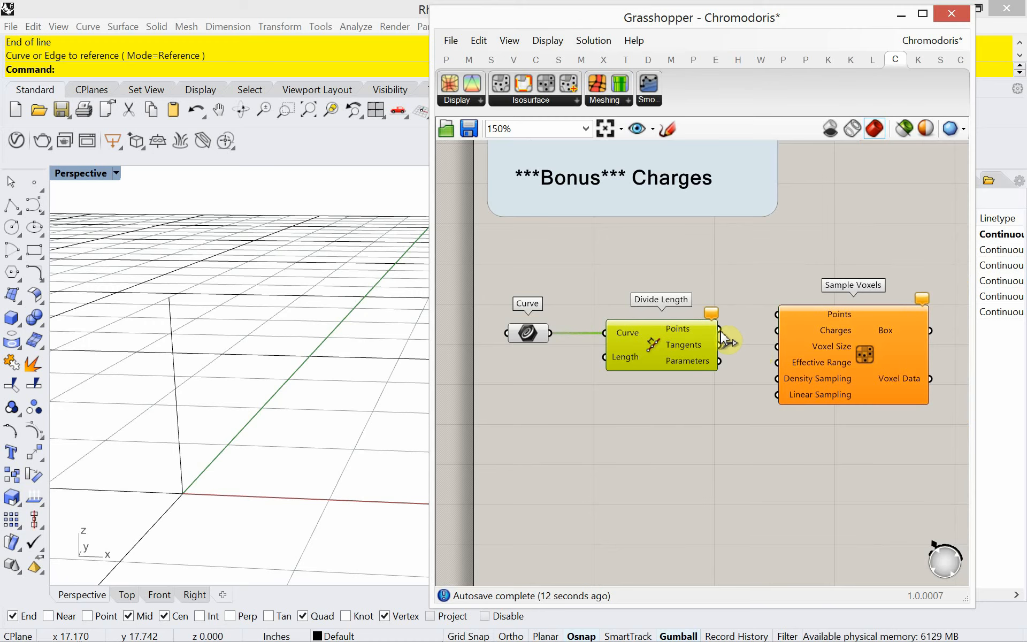
{"action": "left_click_drag", "start_coordinate": [720, 332], "coordinate": [776, 314]}
{"action": "left_click_drag", "start_coordinate": [806, 362], "coordinate": [830, 373]}
{"action": "mouse_move", "coordinate": [720, 361]}
{"action": "left_mouse_down"}
{"action": "mouse_move", "coordinate": [729, 362]}
{"action": "mouse_move", "coordinate": [683, 347]}
{"action": "mouse_move", "coordinate": [710, 346]}
{"action": "left_mouse_up"}
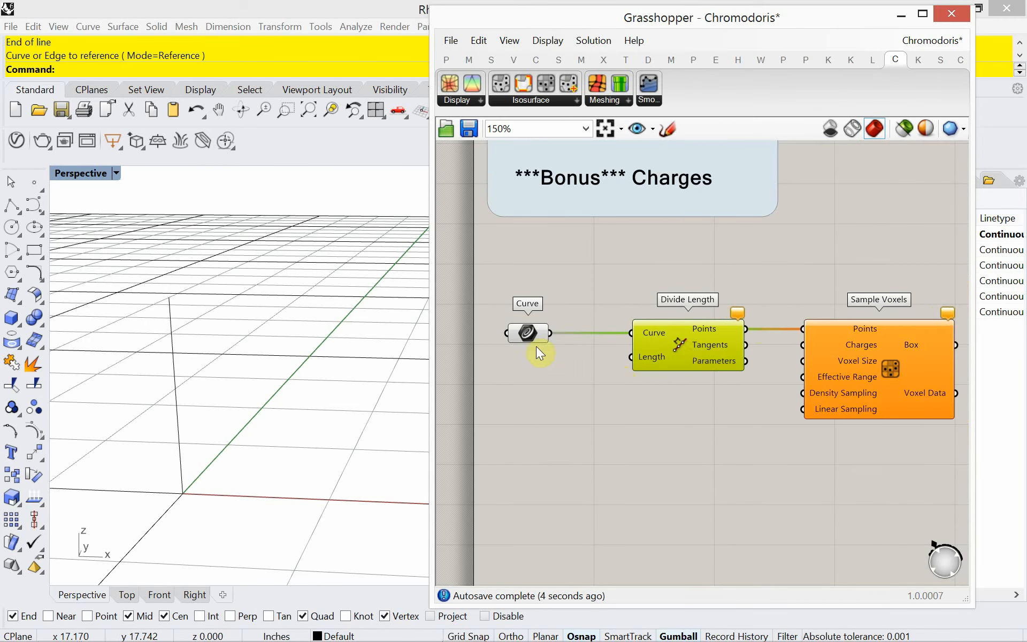
Create a number slider with the value 1 and connect it to the Length input of Divide Length.
{"action": "double_click", "coordinate": [527, 378]}
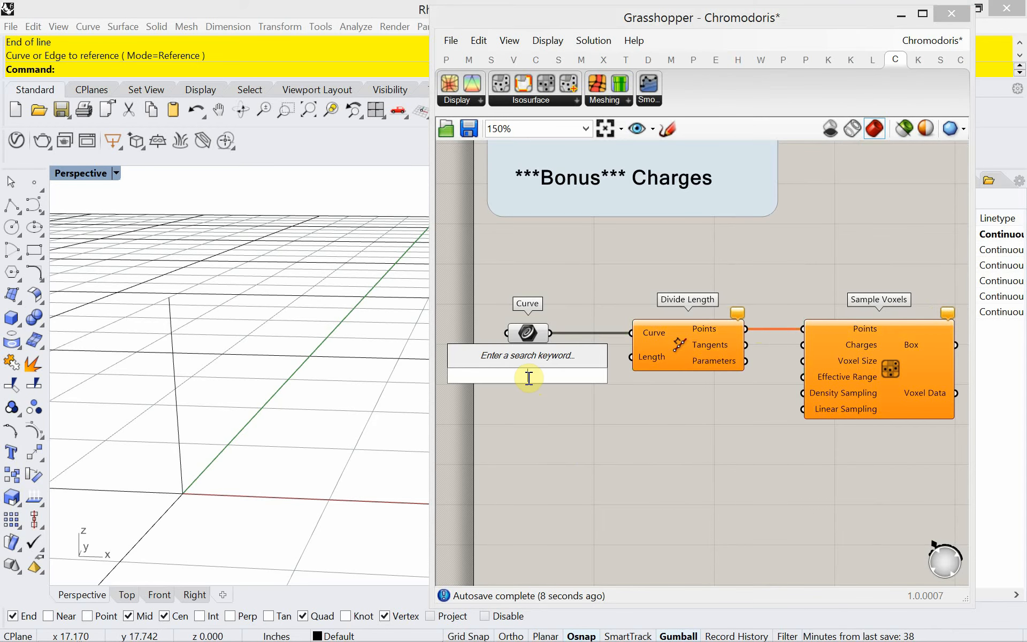
{"action": "type", "text": "1"}
{"action": "key", "text": "Return"}
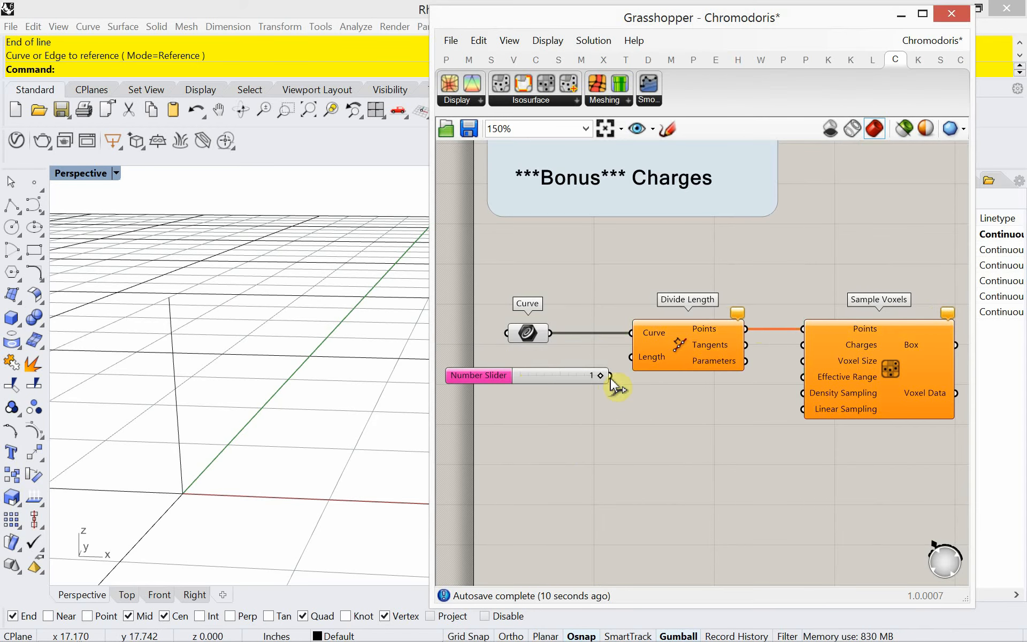
{"action": "left_click_drag", "start_coordinate": [610, 376], "coordinate": [631, 357]}
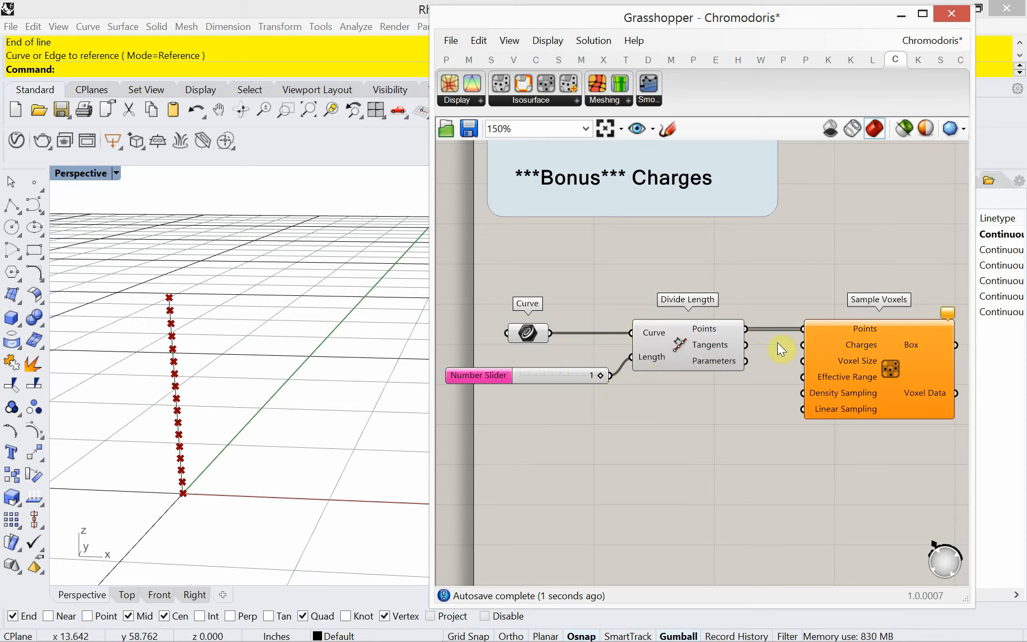
{"action": "mouse_move", "coordinate": [728, 333]}
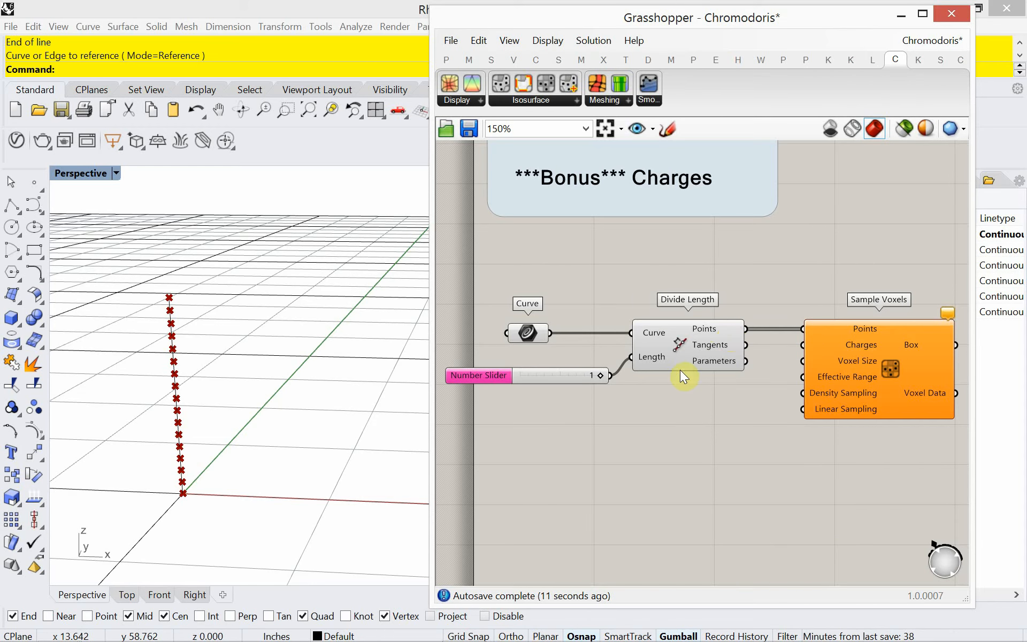
Delete the number slider and the Divide Length component from the canvas.
{"action": "left_click_drag", "start_coordinate": [584, 391], "coordinate": [545, 370]}
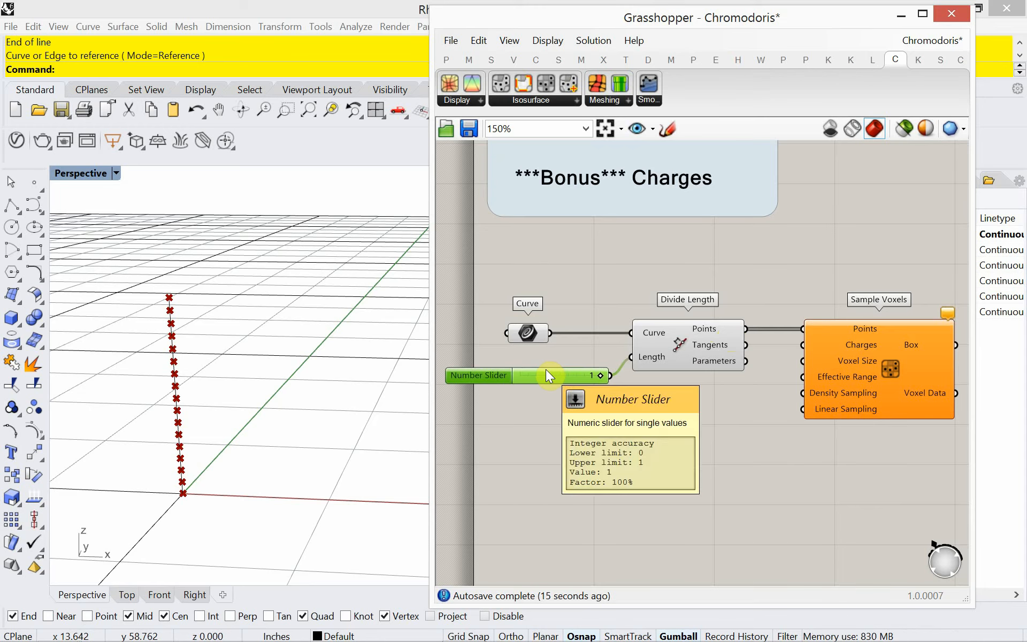
{"action": "key", "text": "Delete"}
{"action": "left_click_drag", "start_coordinate": [698, 398], "coordinate": [673, 351]}
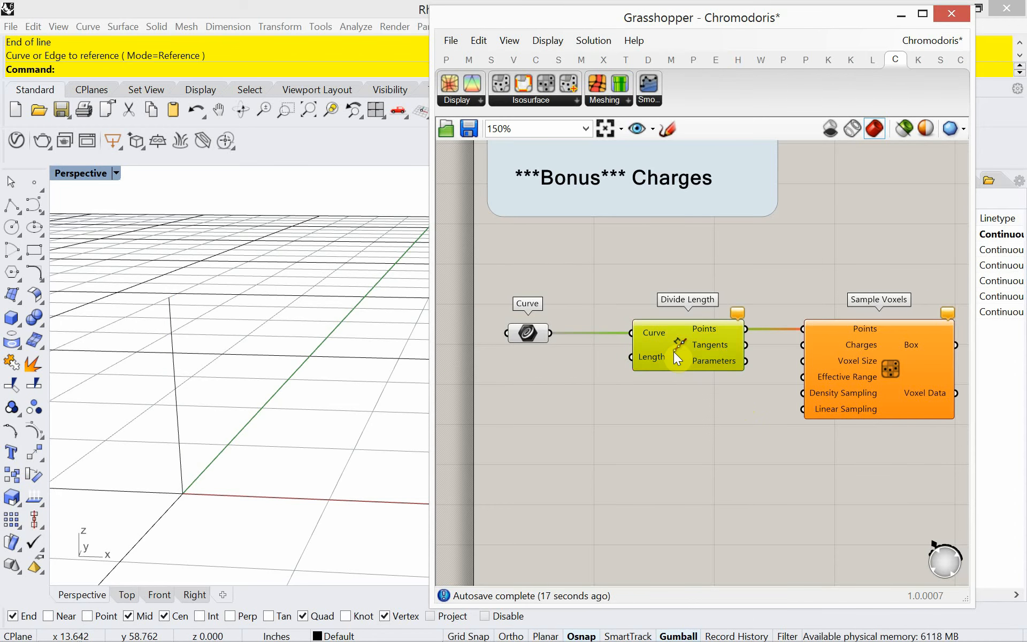
{"action": "key", "text": "Delete"}
Place a Divide Curve component between Curve and Sample Voxels and connect the Curve parameter to its Curve input.
{"action": "double_click", "coordinate": [672, 349]}
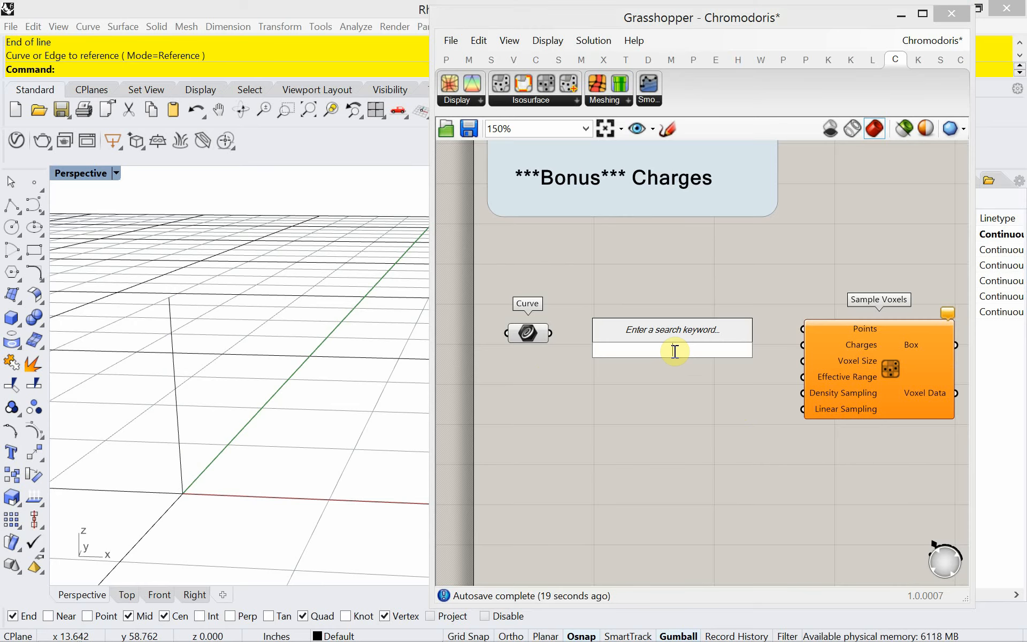
{"action": "type", "text": "divid"}
{"action": "type", "text": "e"}
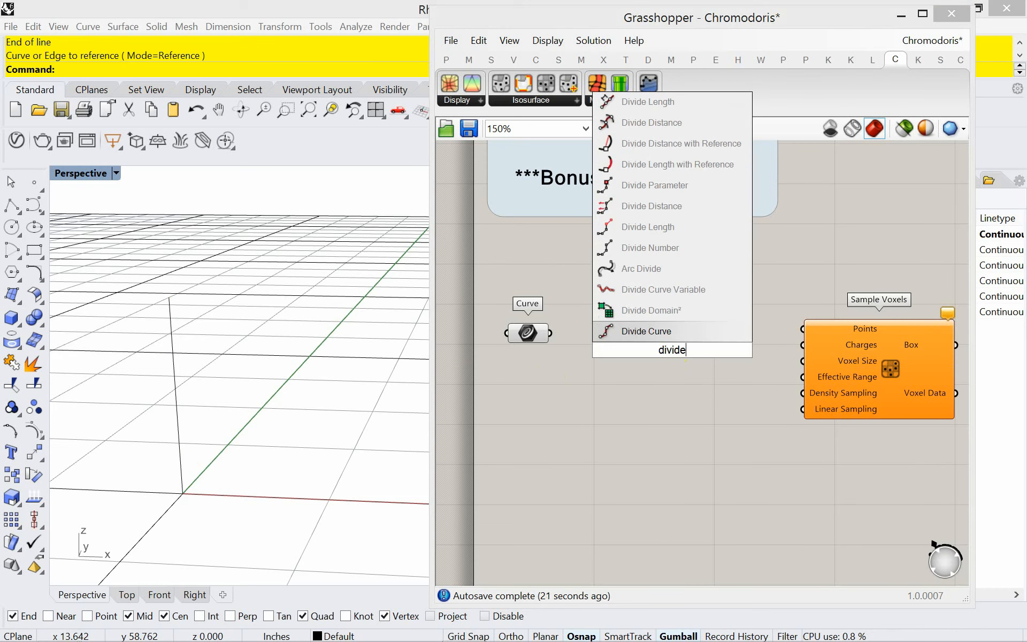
{"action": "left_click", "coordinate": [659, 332]}
{"action": "left_click_drag", "start_coordinate": [548, 332], "coordinate": [615, 333]}
{"action": "left_click_drag", "start_coordinate": [700, 352], "coordinate": [673, 359]}
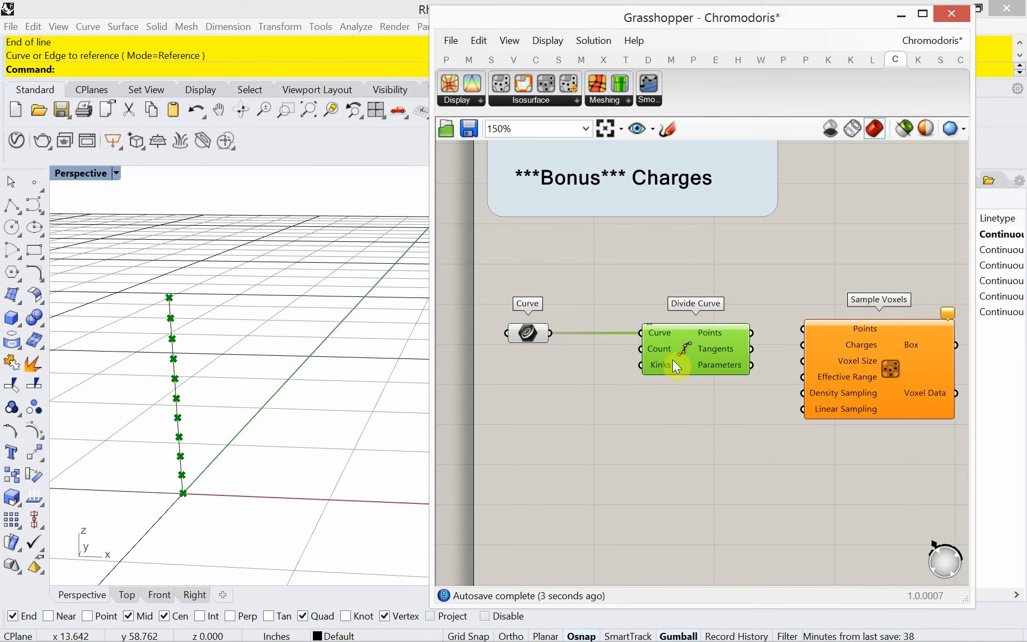
Feed a number slider of 12 into Divide Curve's Count and connect its Points output to the Sample Voxels Points input.
{"action": "double_click", "coordinate": [561, 416]}
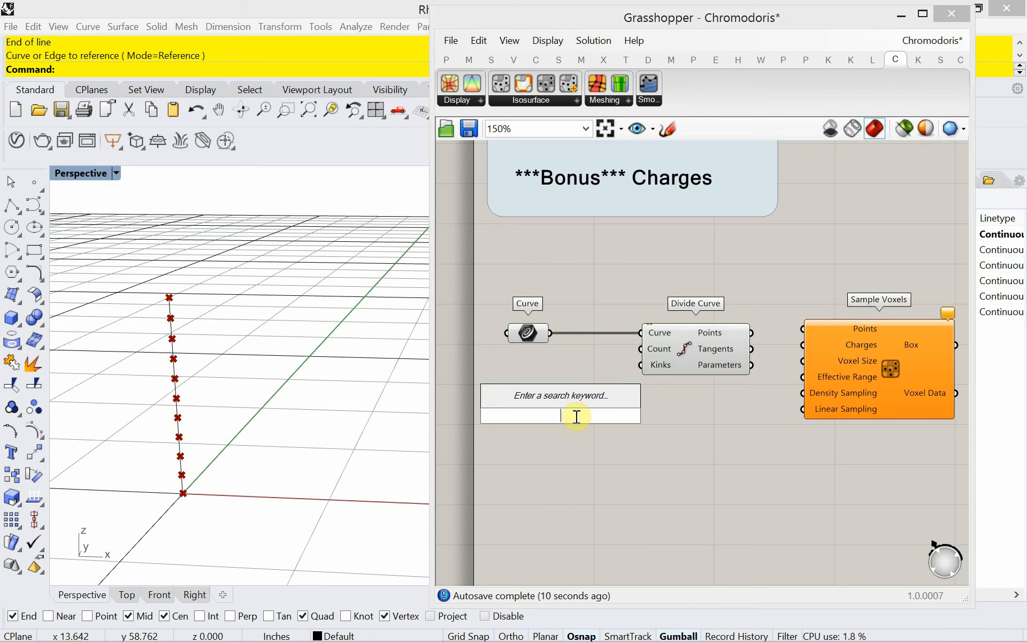
{"action": "type", "text": "Number Slider"}
{"action": "key", "text": "Return"}
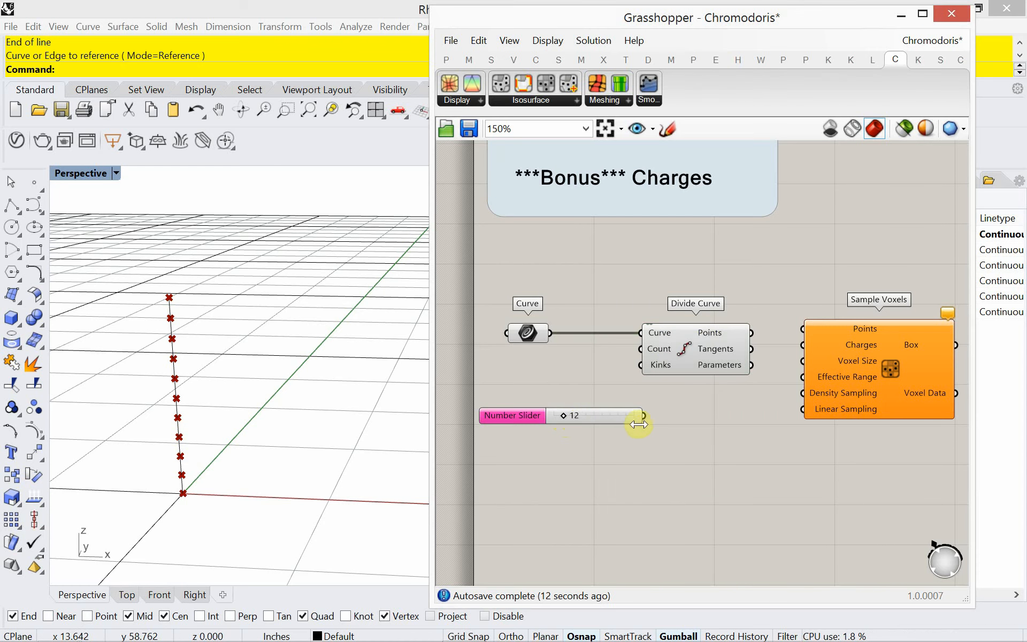
{"action": "left_click_drag", "start_coordinate": [642, 416], "coordinate": [640, 351]}
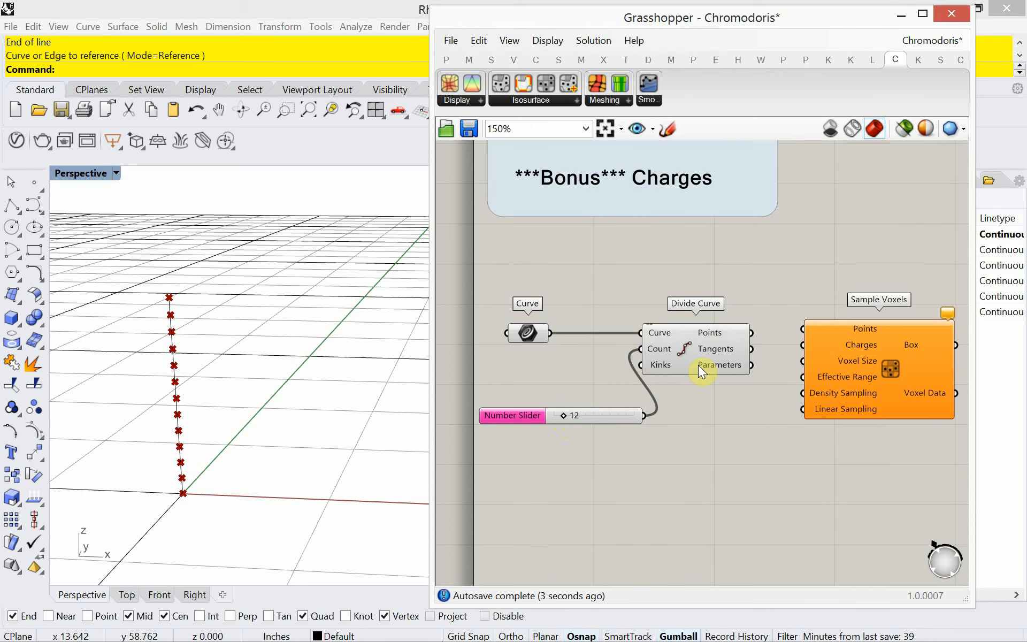
{"action": "left_click_drag", "start_coordinate": [754, 334], "coordinate": [809, 337]}
{"action": "left_click_drag", "start_coordinate": [837, 382], "coordinate": [858, 383]}
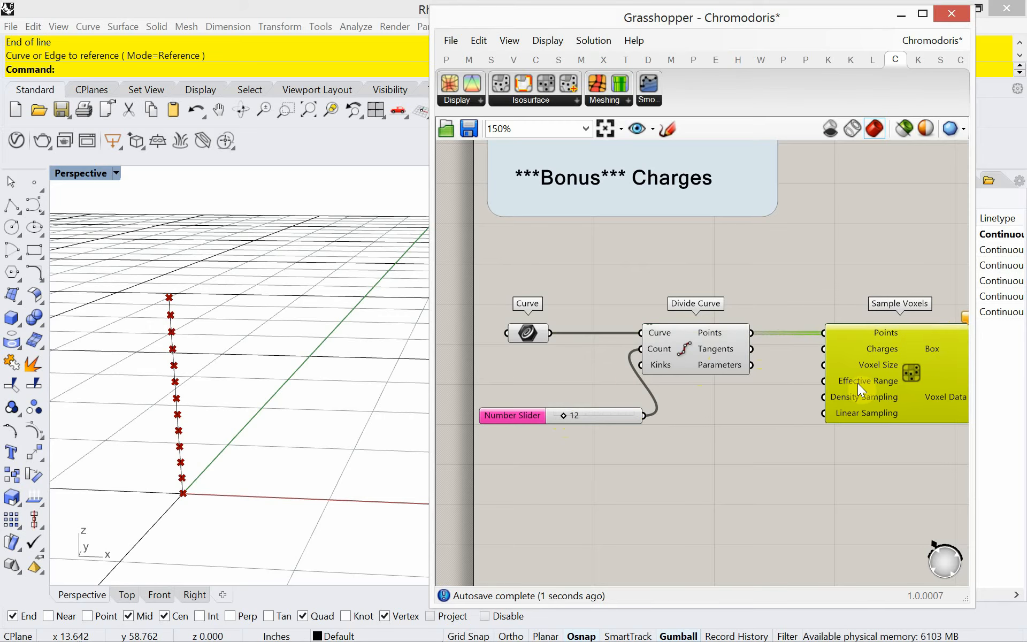
Move Sample Voxels farther from Divide Curve, and duplicate the first definition's Voxel Size and Effective Range sliders with their notes.
{"action": "right_click_drag", "start_coordinate": [812, 391], "coordinate": [693, 363]}
{"action": "left_click_drag", "start_coordinate": [744, 379], "coordinate": [801, 376]}
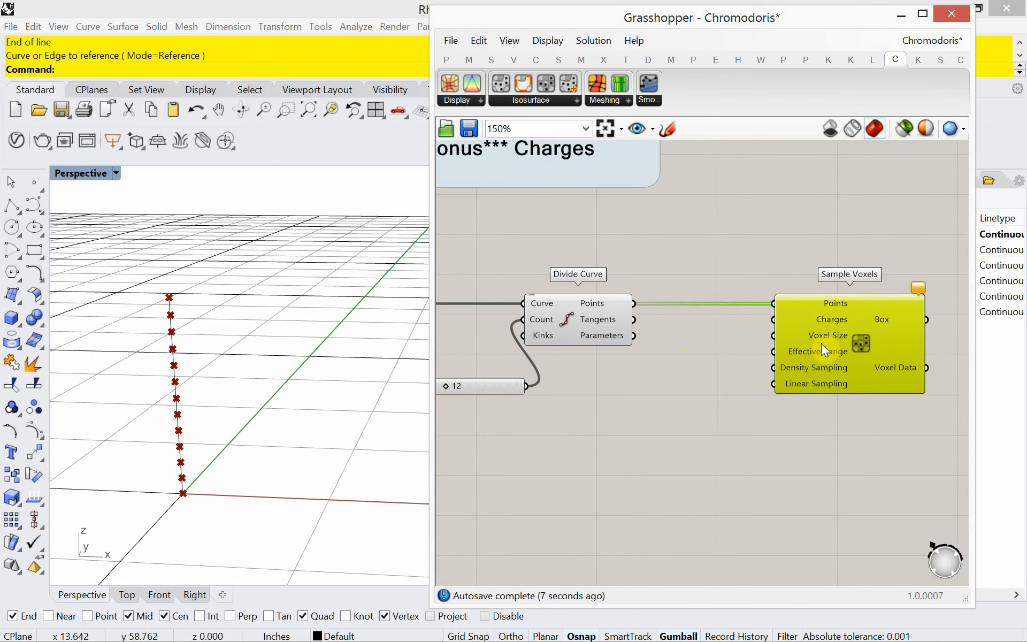
{"action": "scroll", "coordinate": [736, 179], "scroll_direction": "down", "scroll_amount": 3}
{"action": "scroll", "coordinate": [826, 325], "scroll_direction": "up", "scroll_amount": 3}
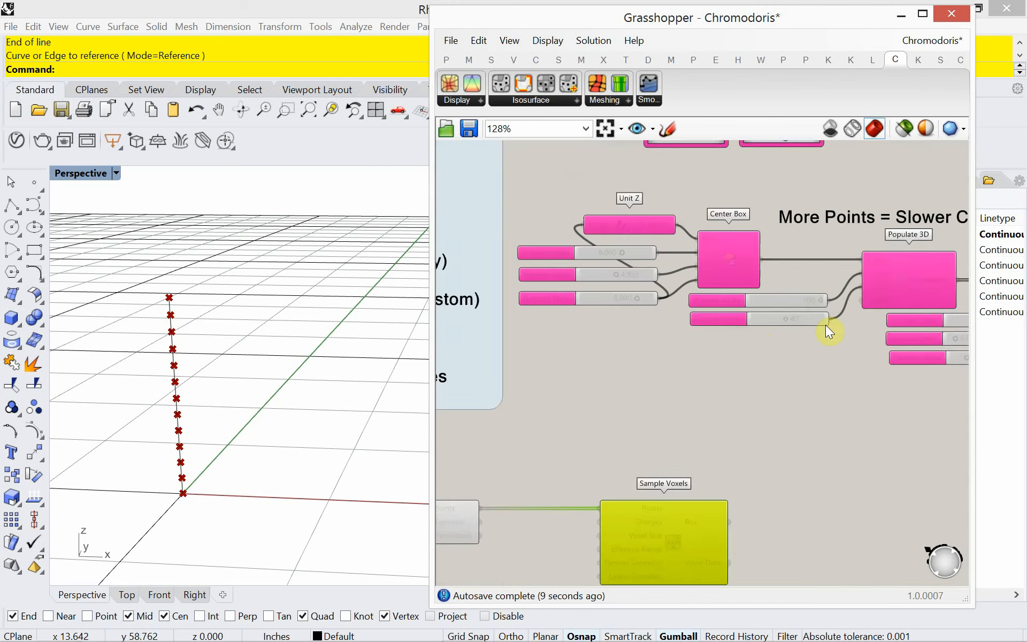
{"action": "right_click_drag", "start_coordinate": [727, 347], "coordinate": [586, 320]}
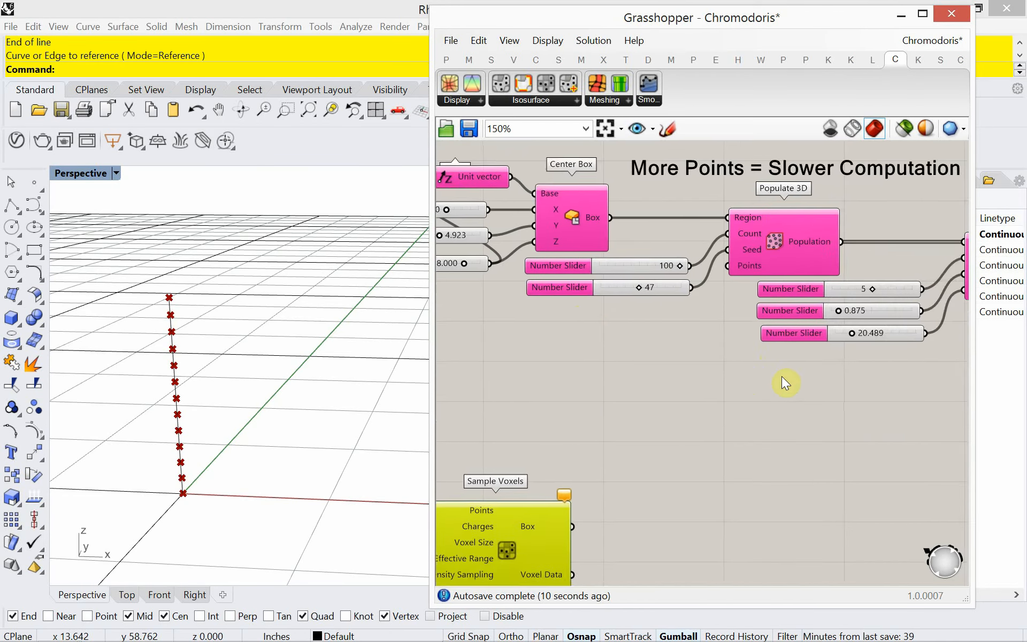
{"action": "scroll", "coordinate": [782, 376], "scroll_direction": "down", "scroll_amount": 2}
{"action": "right_click_drag", "start_coordinate": [793, 376], "coordinate": [647, 403]}
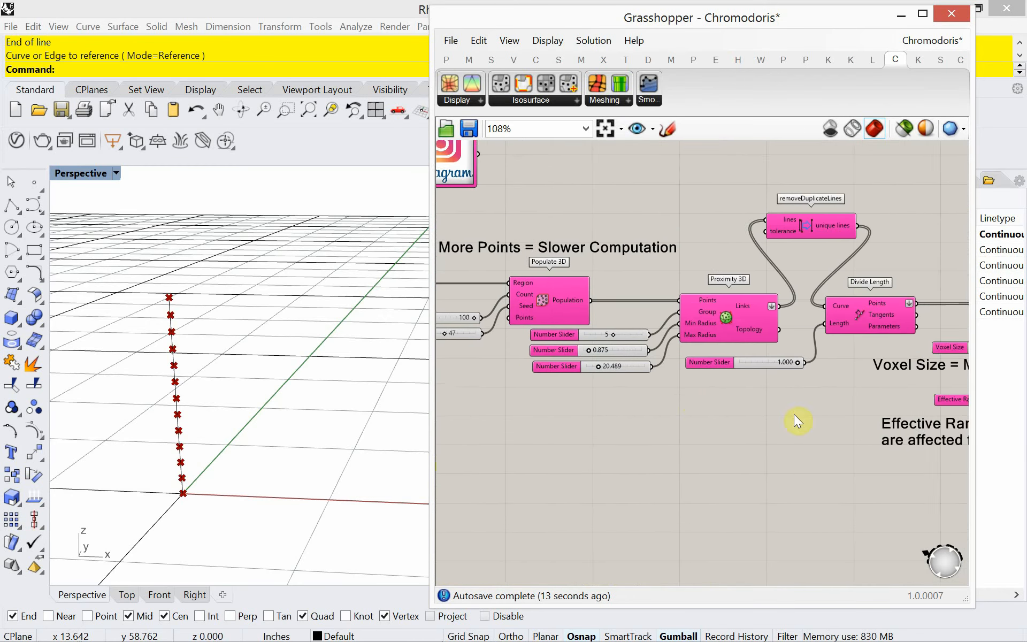
{"action": "right_click_drag", "start_coordinate": [756, 400], "coordinate": [576, 378]}
{"action": "right_click_drag", "start_coordinate": [719, 373], "coordinate": [656, 367]}
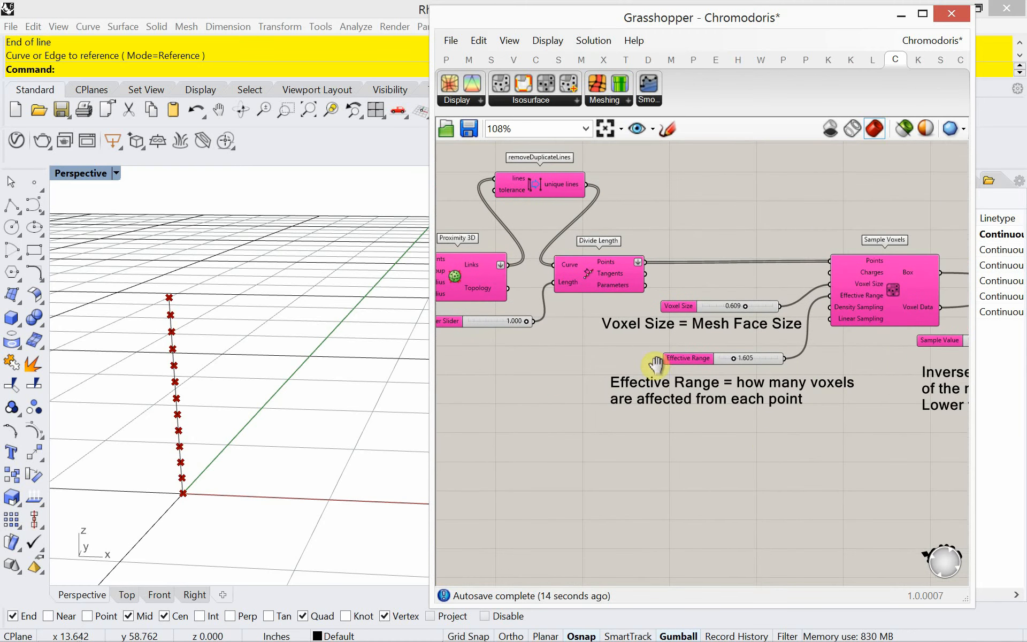
{"action": "left_click_drag", "start_coordinate": [778, 428], "coordinate": [732, 284]}
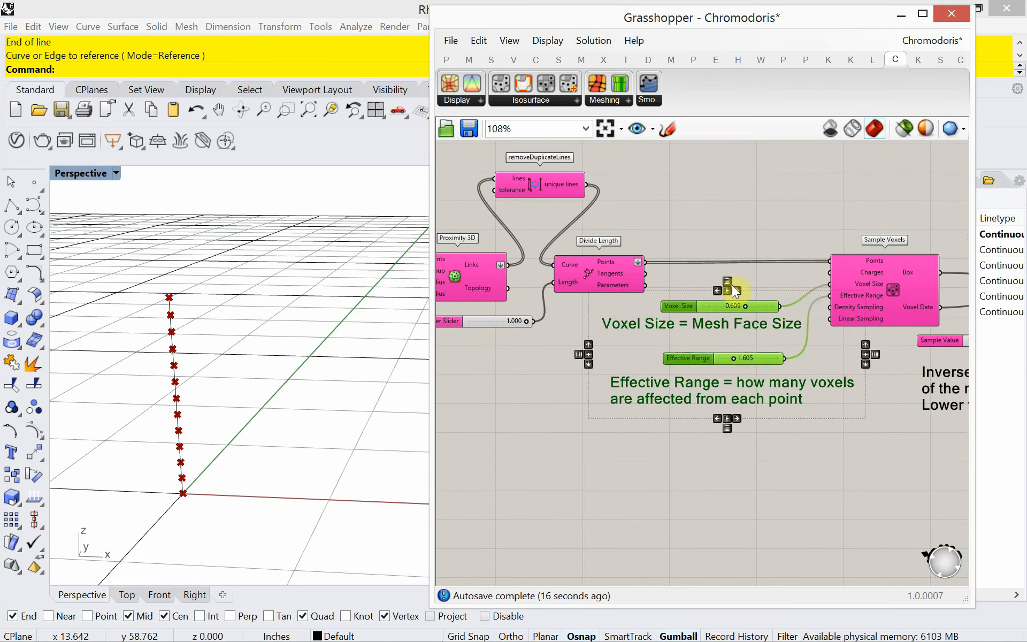
{"action": "key", "text": "ctrl+v"}
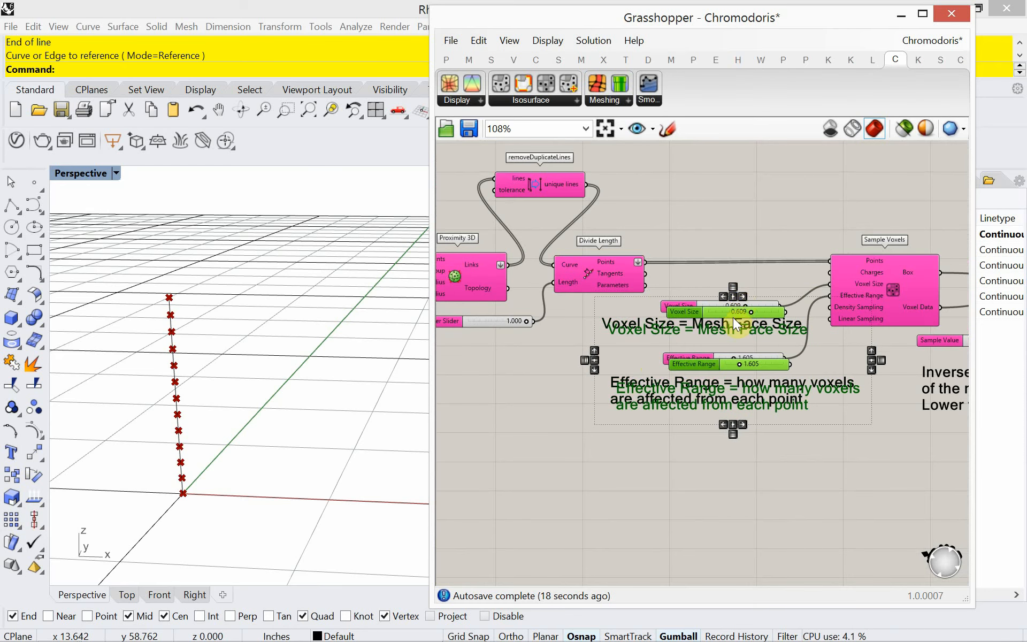
Place the duplicated Voxel Size and Effective Range sliders and their notes below the wire between Divide Curve and the new Sample Voxels.
{"action": "left_click_drag", "start_coordinate": [727, 312], "coordinate": [579, 381]}
{"action": "scroll", "coordinate": [720, 365], "scroll_direction": "down", "scroll_amount": 5}
{"action": "scroll", "coordinate": [605, 388], "scroll_direction": "up", "scroll_amount": 3}
{"action": "scroll", "coordinate": [579, 381], "scroll_direction": "up", "scroll_amount": 5}
{"action": "right_click_drag", "start_coordinate": [577, 379], "coordinate": [572, 390]}
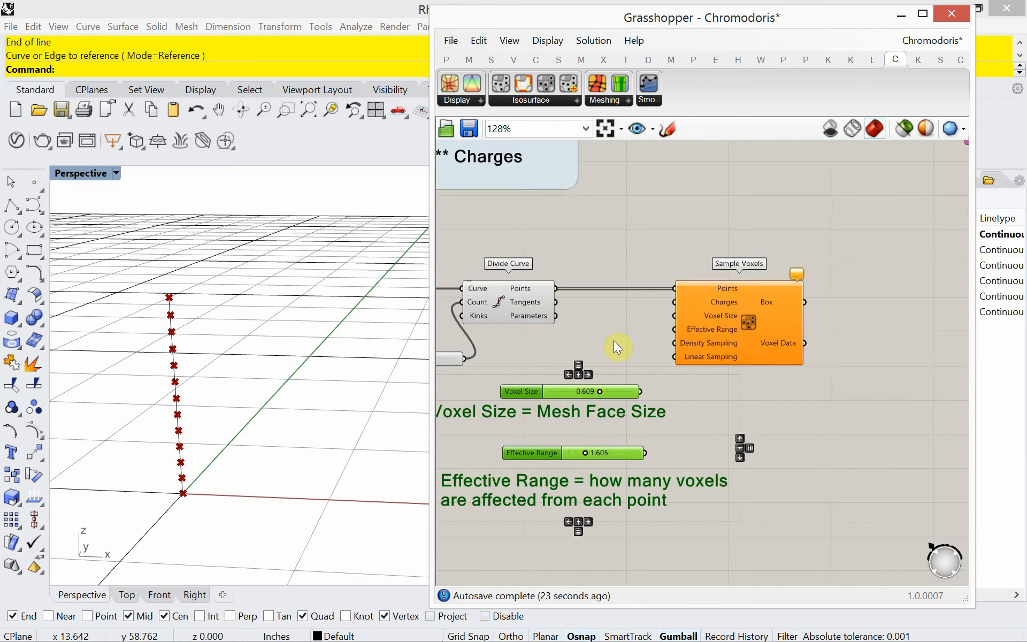
Connect the Voxel Size and Effective Range sliders to the matching Sample Voxels inputs, and shift the component slightly away from them.
{"action": "left_click", "coordinate": [636, 347]}
{"action": "right_click_drag", "start_coordinate": [635, 347], "coordinate": [763, 324]}
{"action": "scroll", "coordinate": [751, 341], "scroll_direction": "up", "scroll_amount": 2}
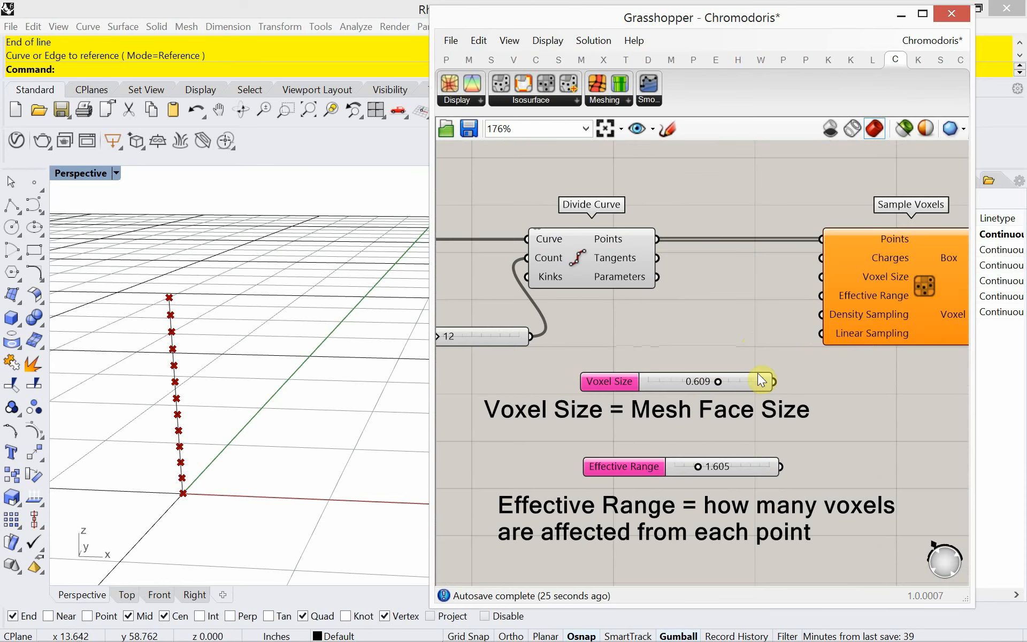
{"action": "left_click_drag", "start_coordinate": [776, 381], "coordinate": [821, 277]}
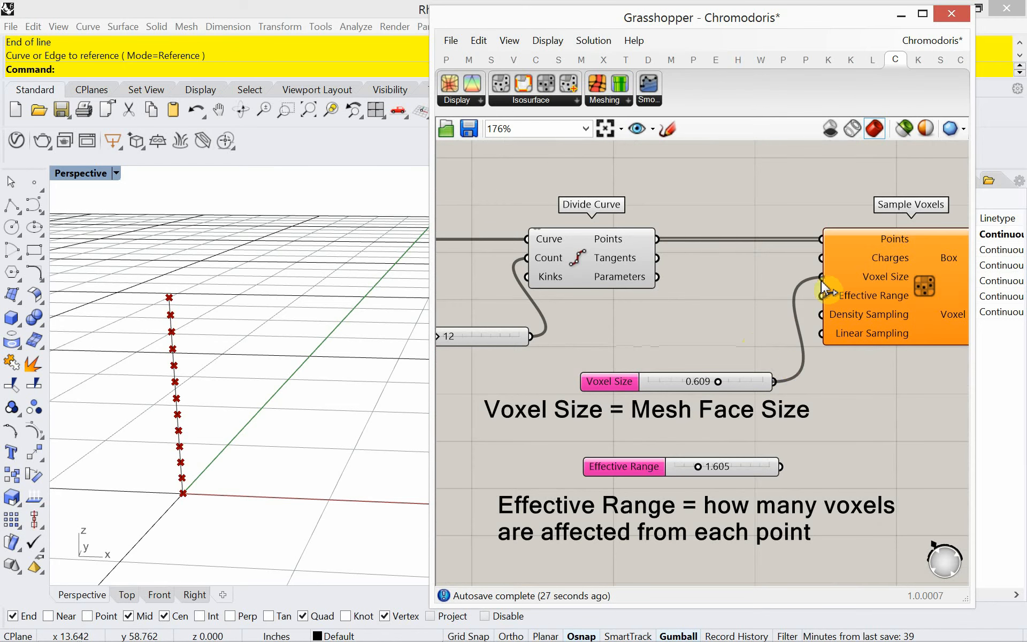
{"action": "left_click_drag", "start_coordinate": [781, 466], "coordinate": [831, 303]}
{"action": "right_click_drag", "start_coordinate": [850, 373], "coordinate": [695, 332]}
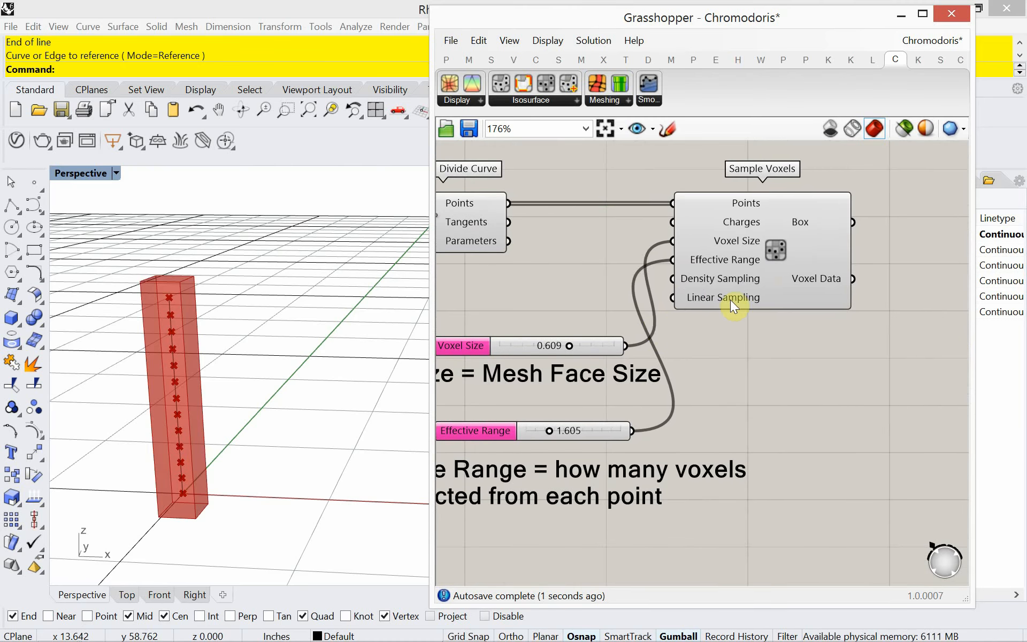
{"action": "left_click", "coordinate": [745, 299]}
{"action": "left_click_drag", "start_coordinate": [746, 299], "coordinate": [753, 298]}
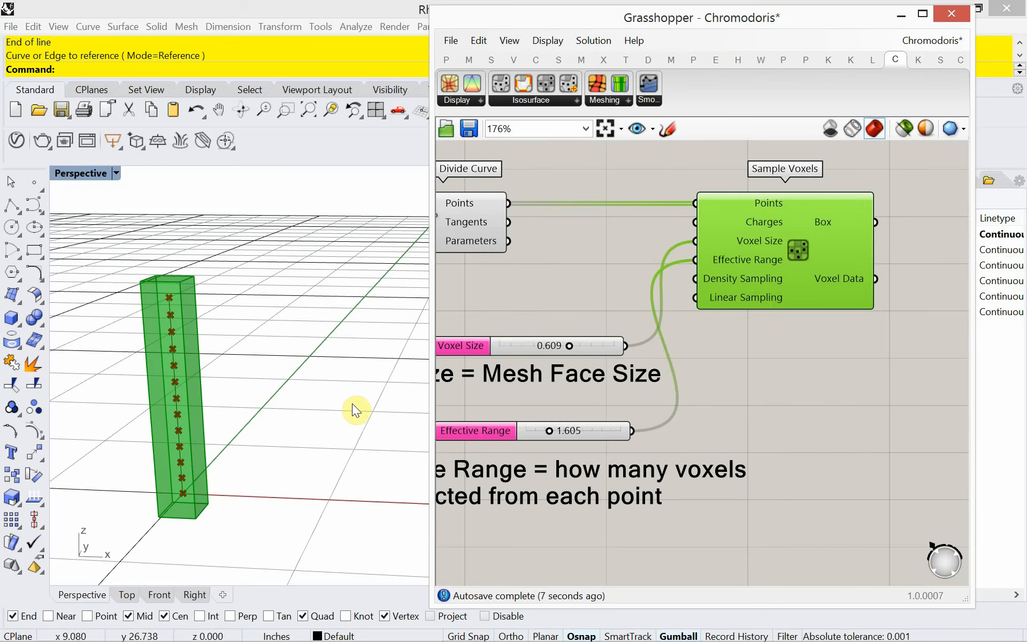
Switch to Chrome to view the voxel-object.png reference image, and return to Grasshopper.
{"action": "key", "text": "alt+Tab"}
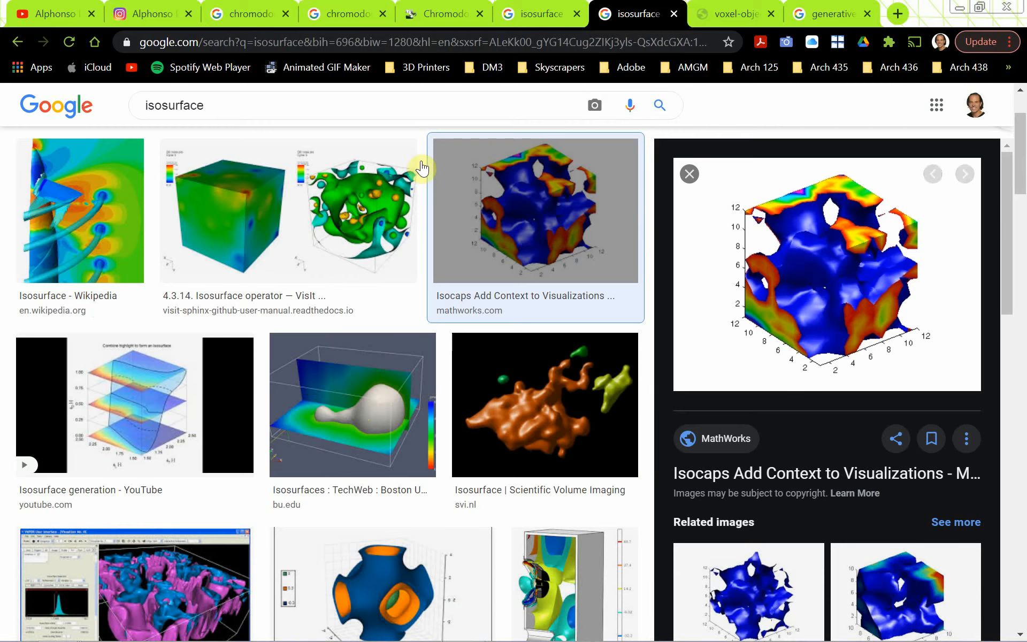
{"action": "left_click", "coordinate": [714, 19]}
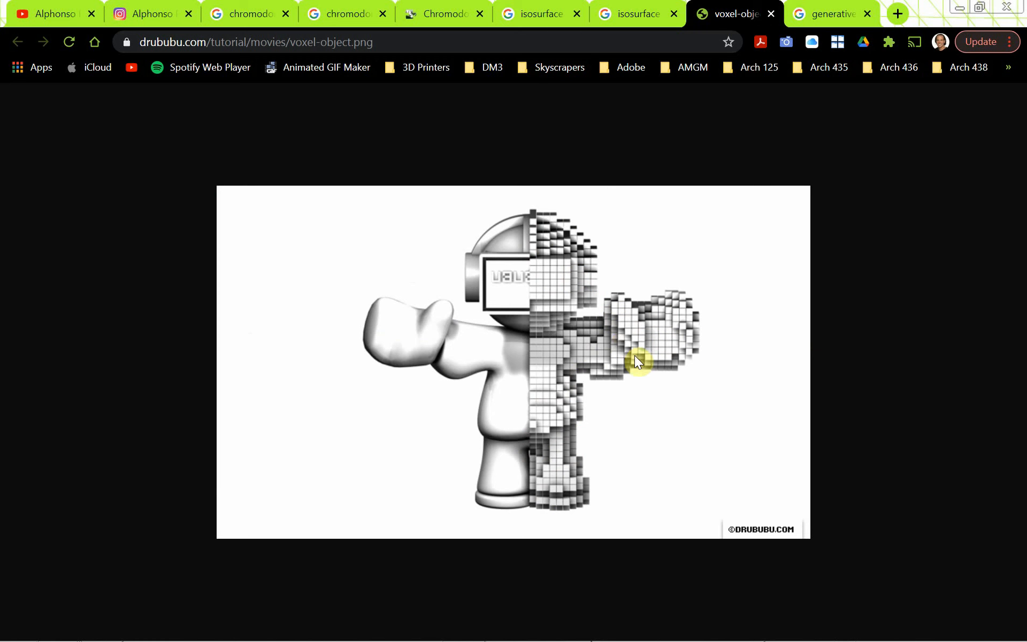
{"action": "key", "text": "alt+Tab"}
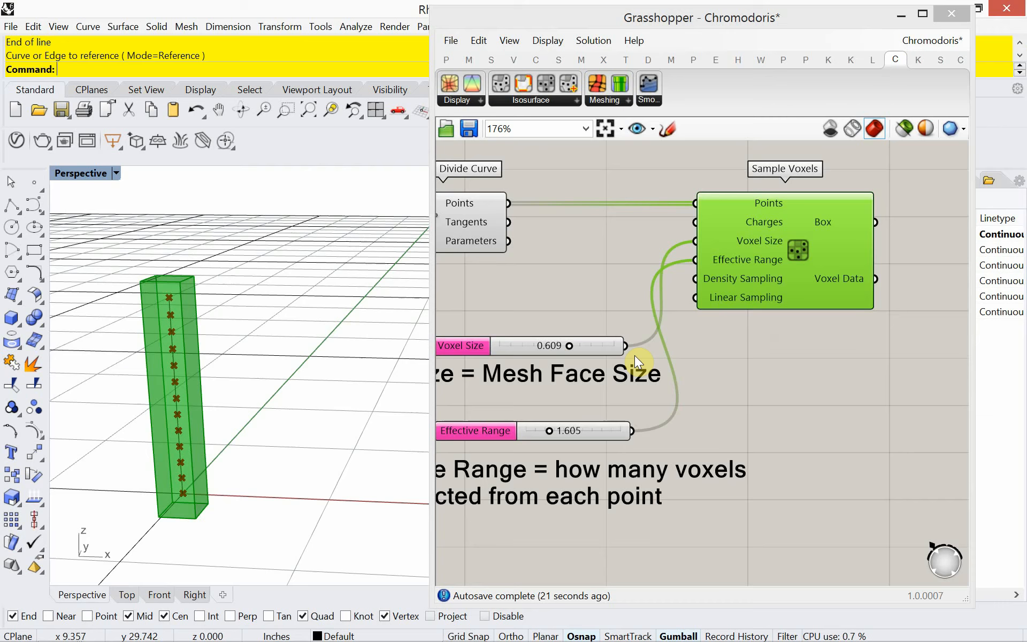
Add a Build IsoSurface component after Sample Voxels and connect the Box and Voxel Data outputs to its matching inputs.
{"action": "scroll", "coordinate": [756, 378], "scroll_direction": "down", "scroll_amount": 3}
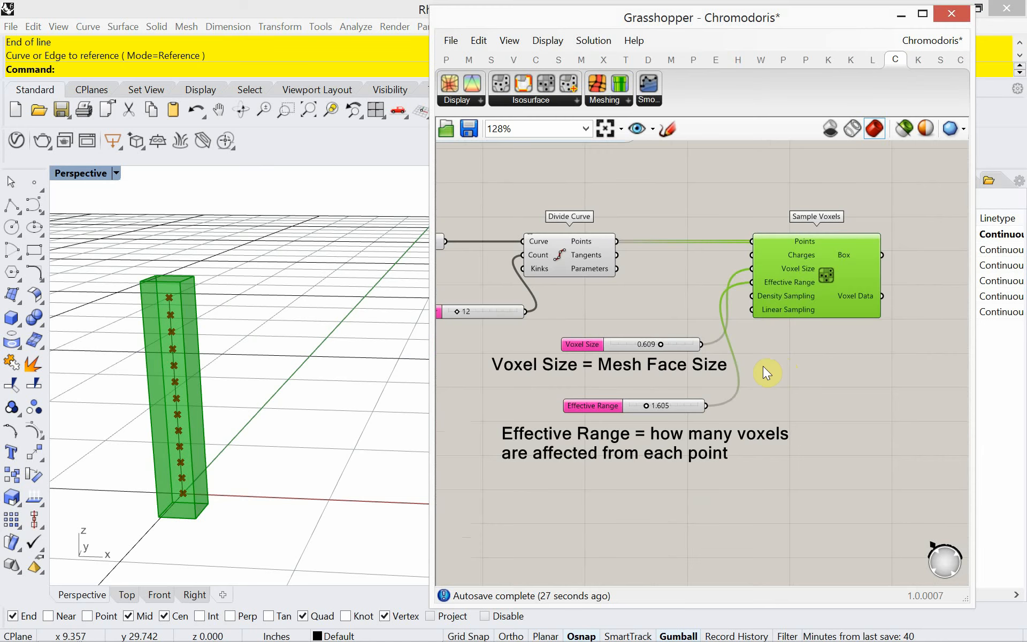
{"action": "right_click_drag", "start_coordinate": [764, 365], "coordinate": [629, 372]}
{"action": "left_click", "coordinate": [524, 103]}
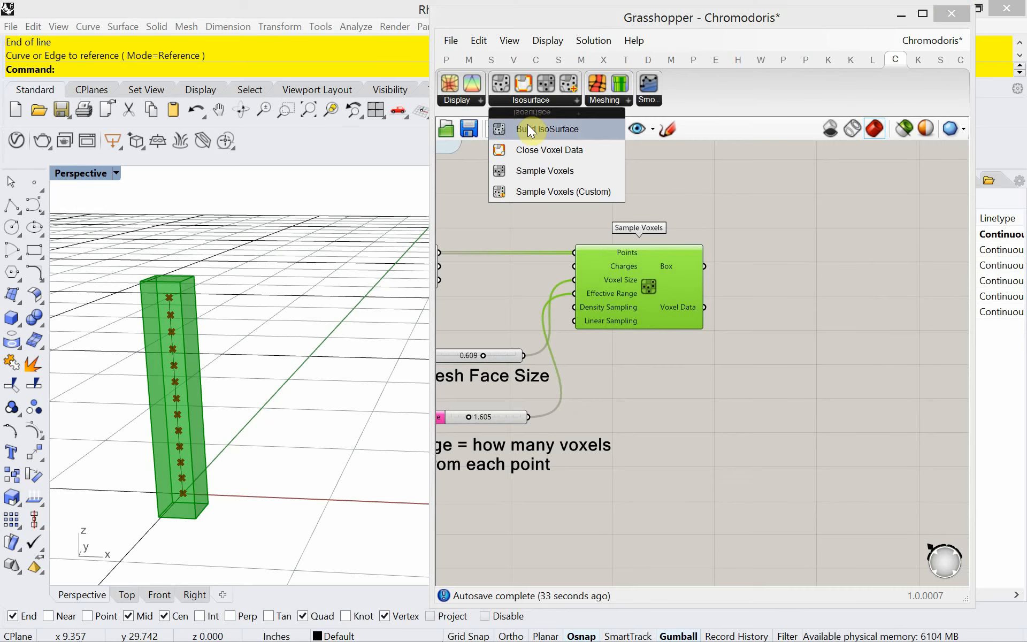
{"action": "left_click_drag", "start_coordinate": [527, 127], "coordinate": [787, 266]}
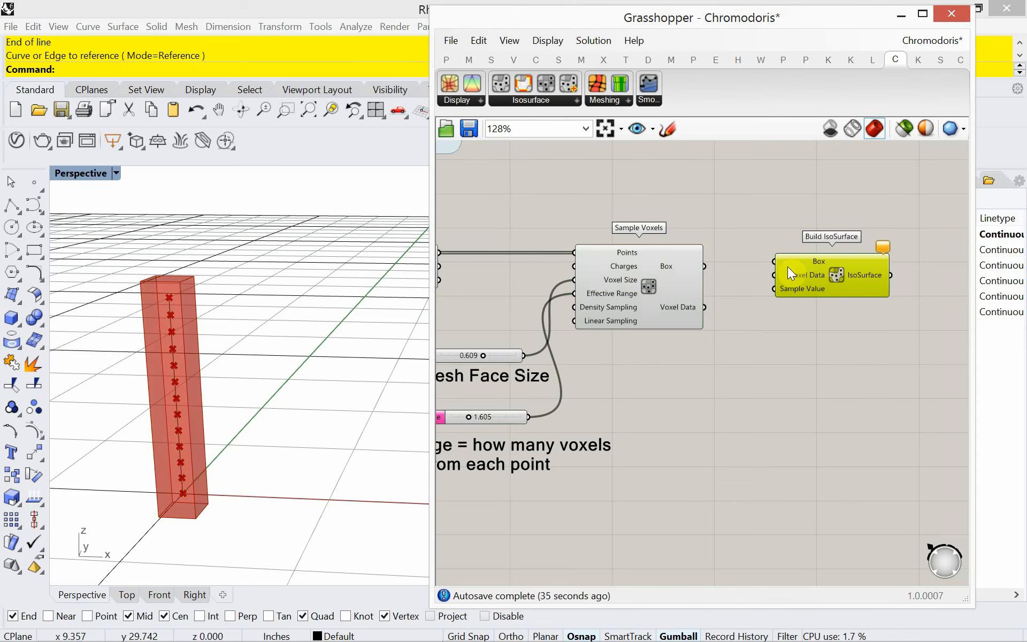
{"action": "left_click_drag", "start_coordinate": [706, 265], "coordinate": [772, 262]}
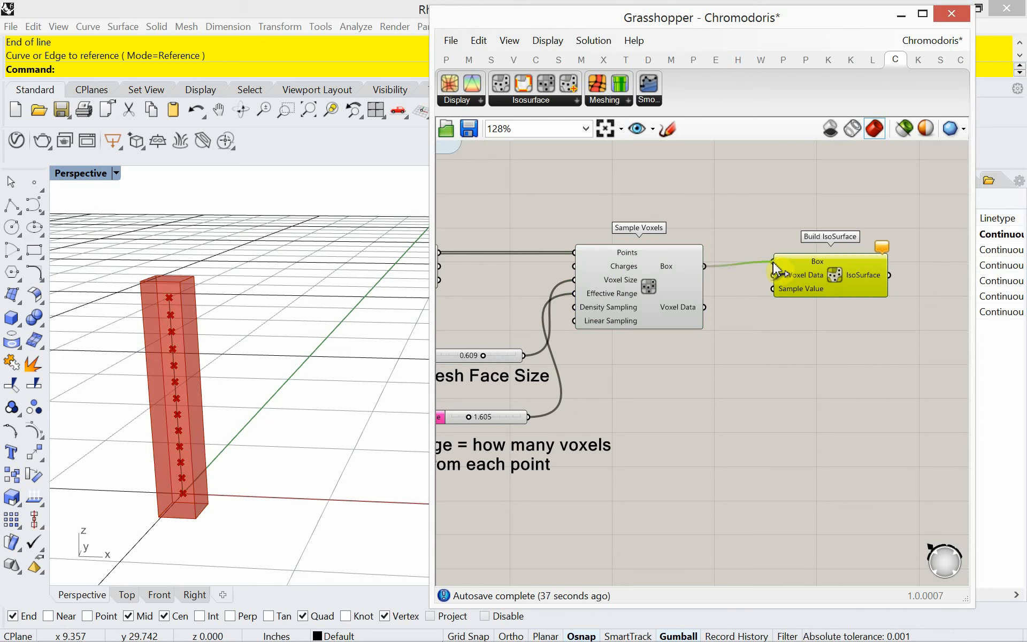
{"action": "left_click_drag", "start_coordinate": [715, 314], "coordinate": [819, 300]}
Copy the Sample Value slider and its mesh thickness note from beside the first definition's Build IsoSurface.
{"action": "scroll", "coordinate": [821, 299], "scroll_direction": "down", "scroll_amount": 3}
{"action": "right_click_drag", "start_coordinate": [840, 242], "coordinate": [747, 356]}
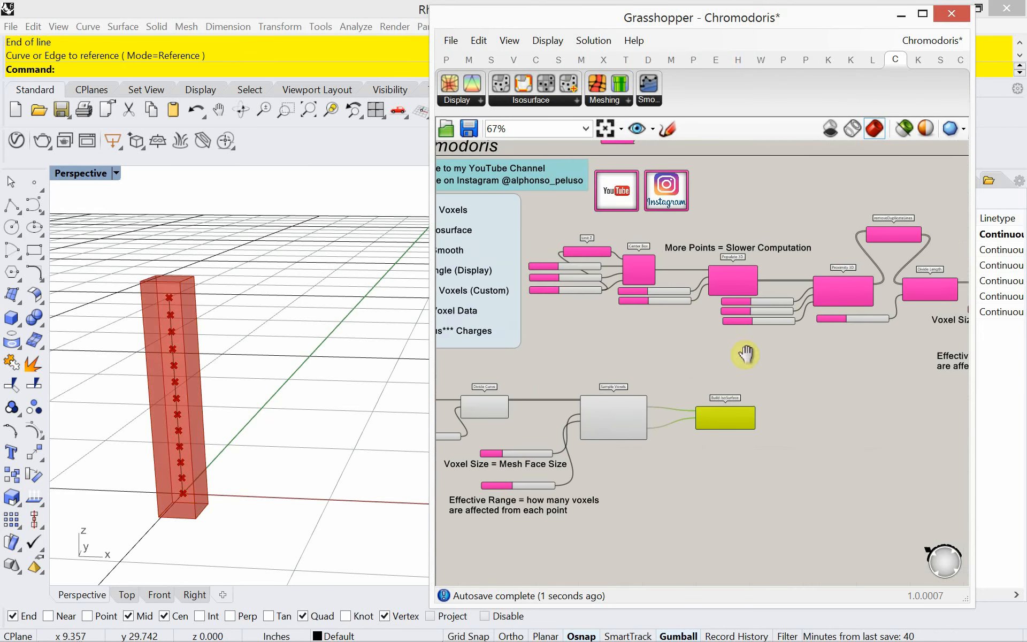
{"action": "scroll", "coordinate": [807, 337], "scroll_direction": "up", "scroll_amount": 4}
{"action": "right_click_drag", "start_coordinate": [804, 390], "coordinate": [615, 389]}
{"action": "scroll", "coordinate": [754, 427], "scroll_direction": "down", "scroll_amount": 3}
{"action": "right_click_drag", "start_coordinate": [874, 425], "coordinate": [559, 382]}
{"action": "scroll", "coordinate": [781, 398], "scroll_direction": "up", "scroll_amount": 3}
{"action": "scroll", "coordinate": [696, 407], "scroll_direction": "down", "scroll_amount": 4}
{"action": "right_click_drag", "start_coordinate": [837, 453], "coordinate": [749, 386]}
{"action": "scroll", "coordinate": [756, 454], "scroll_direction": "up", "scroll_amount": 3}
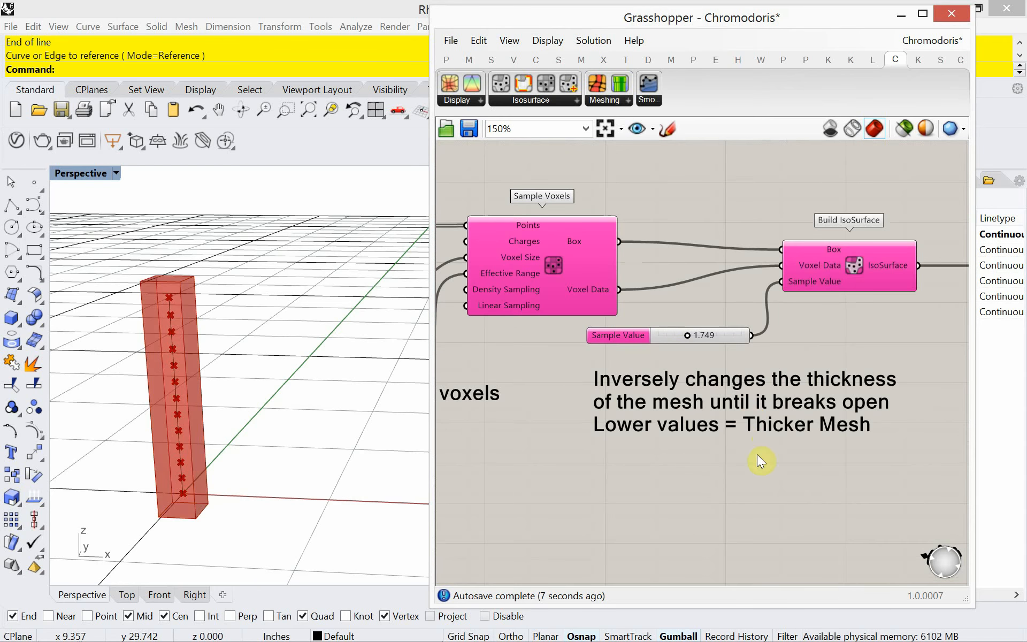
{"action": "mouse_move", "coordinate": [762, 464]}
{"action": "left_mouse_down"}
{"action": "mouse_move", "coordinate": [668, 319]}
{"action": "mouse_move", "coordinate": [692, 364]}
{"action": "mouse_move", "coordinate": [728, 362]}
{"action": "mouse_move", "coordinate": [666, 425]}
{"action": "mouse_move", "coordinate": [526, 465]}
{"action": "mouse_move", "coordinate": [526, 441]}
{"action": "mouse_move", "coordinate": [585, 331]}
{"action": "left_mouse_up"}
Place the copied Sample Value slider and note beside the new Build IsoSurface and connect the slider to its Sample Value input.
{"action": "scroll", "coordinate": [727, 362], "scroll_direction": "down", "scroll_amount": 5}
{"action": "scroll", "coordinate": [727, 361], "scroll_direction": "down", "scroll_amount": 4}
{"action": "scroll", "coordinate": [527, 442], "scroll_direction": "up", "scroll_amount": 5}
{"action": "left_click_drag", "start_coordinate": [611, 293], "coordinate": [689, 303]}
{"action": "scroll", "coordinate": [607, 335], "scroll_direction": "up", "scroll_amount": 5}
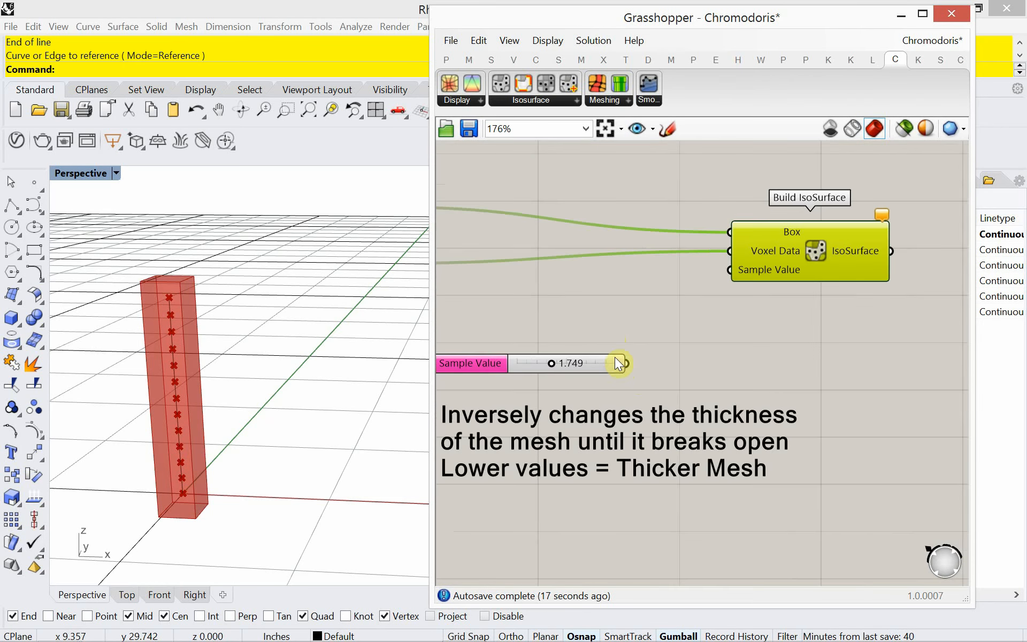
{"action": "left_click_drag", "start_coordinate": [625, 363], "coordinate": [731, 287]}
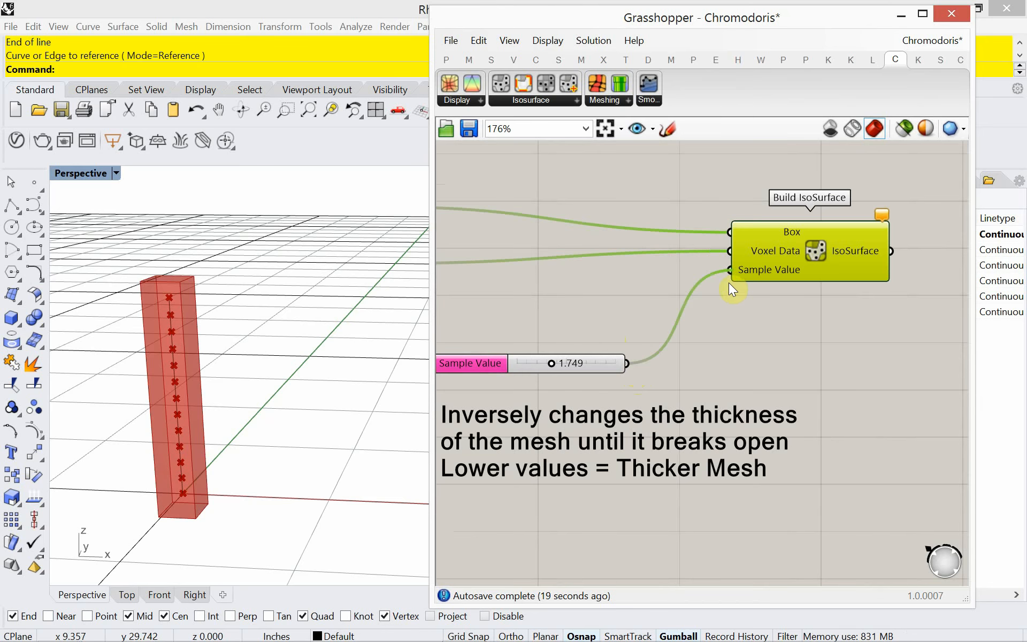
Examine the isosurface mesh around the divided line's points from several angles in the Perspective viewport.
{"action": "right_click_drag", "start_coordinate": [171, 394], "coordinate": [194, 410]}
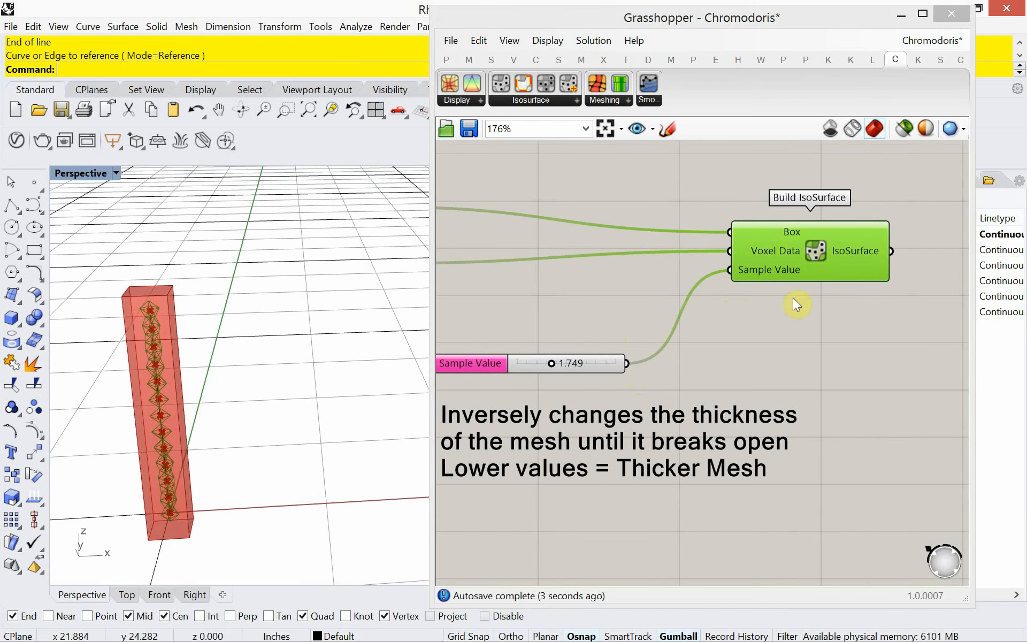
{"action": "left_click_drag", "start_coordinate": [805, 276], "coordinate": [814, 274]}
{"action": "right_click_drag", "start_coordinate": [243, 382], "coordinate": [257, 380]}
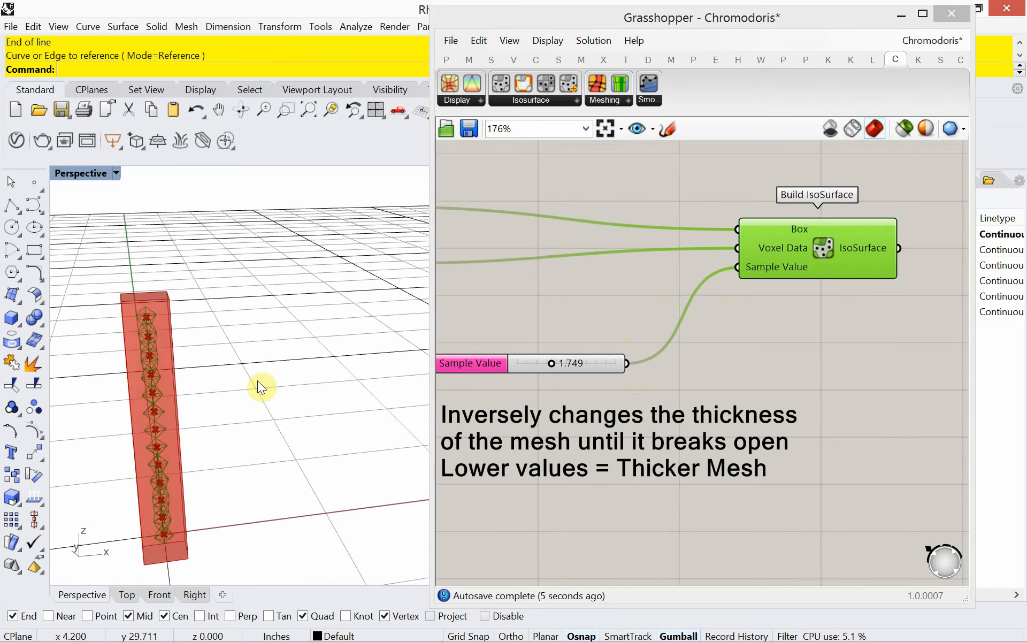
{"action": "scroll", "coordinate": [124, 421], "scroll_direction": "up", "scroll_amount": 5}
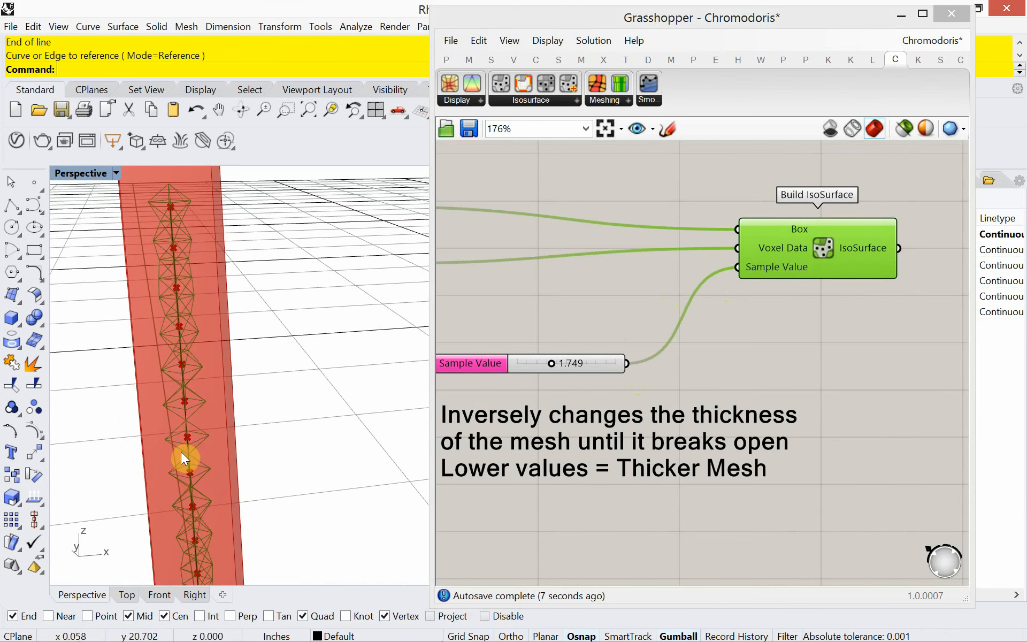
{"action": "scroll", "coordinate": [230, 420], "scroll_direction": "down", "scroll_amount": 5}
{"action": "right_click_drag", "start_coordinate": [229, 408], "coordinate": [228, 407]}
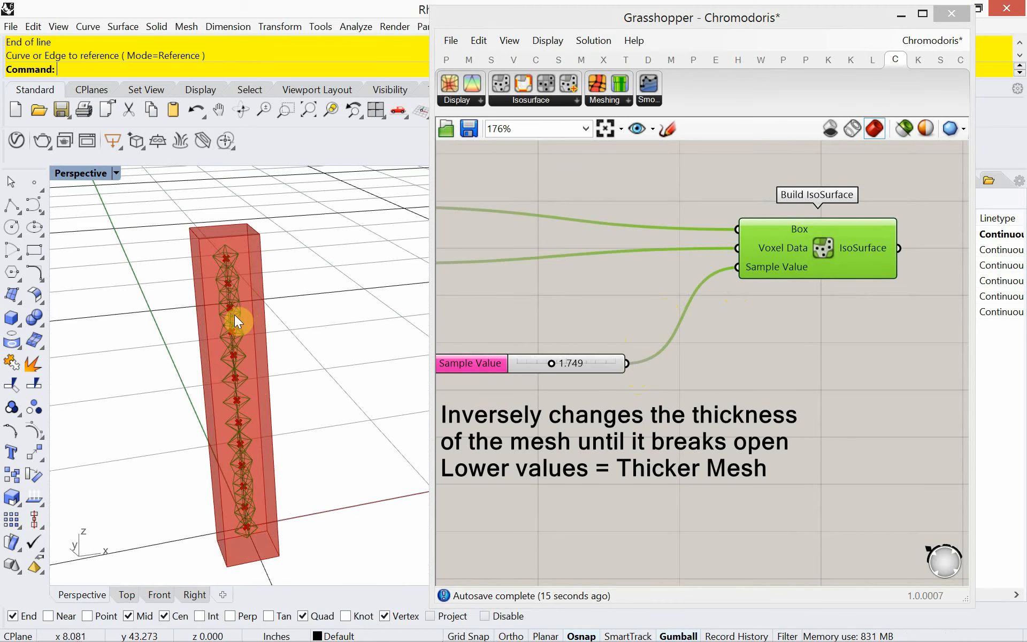
{"action": "scroll", "coordinate": [232, 307], "scroll_direction": "up", "scroll_amount": 2}
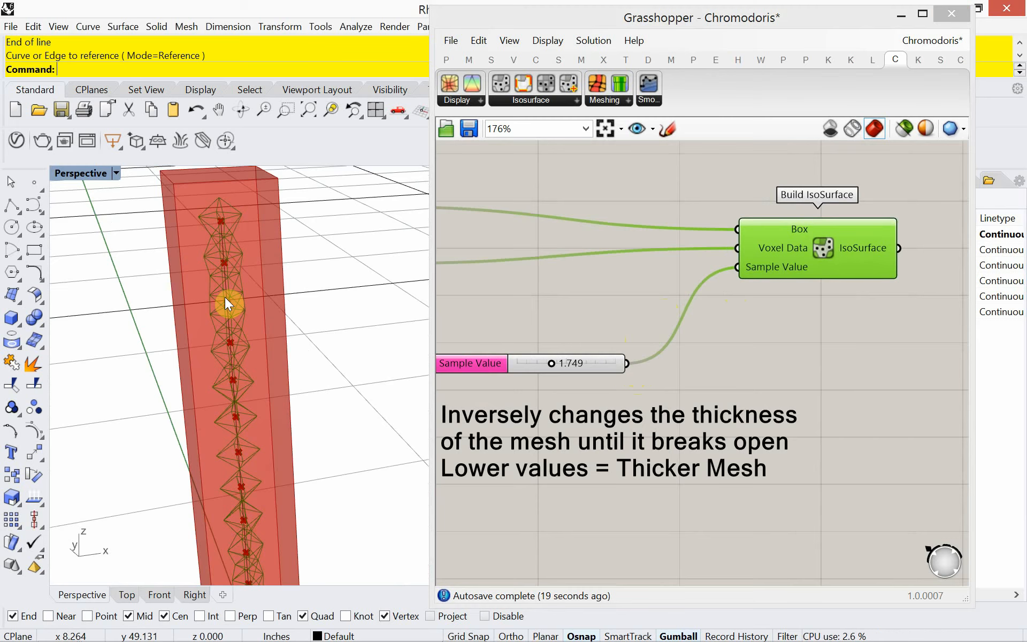
{"action": "scroll", "coordinate": [225, 302], "scroll_direction": "down", "scroll_amount": 3}
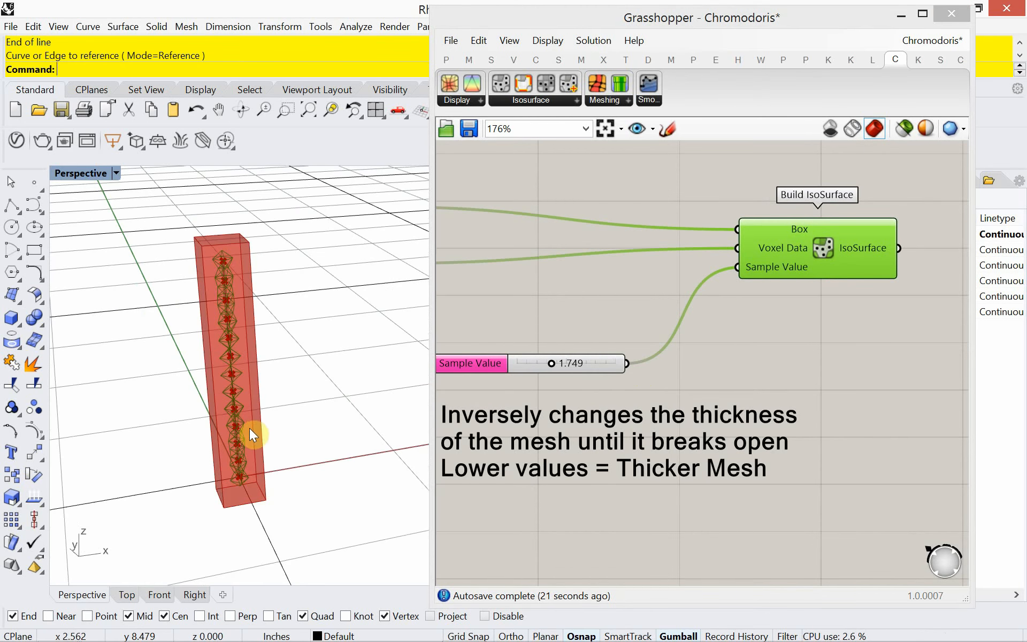
{"action": "right_click_drag", "start_coordinate": [250, 428], "coordinate": [229, 429]}
Set the new definition's Sample Value slider to 1.180.
{"action": "right_click_drag", "start_coordinate": [524, 392], "coordinate": [664, 409]}
{"action": "scroll", "coordinate": [703, 373], "scroll_direction": "up", "scroll_amount": 3}
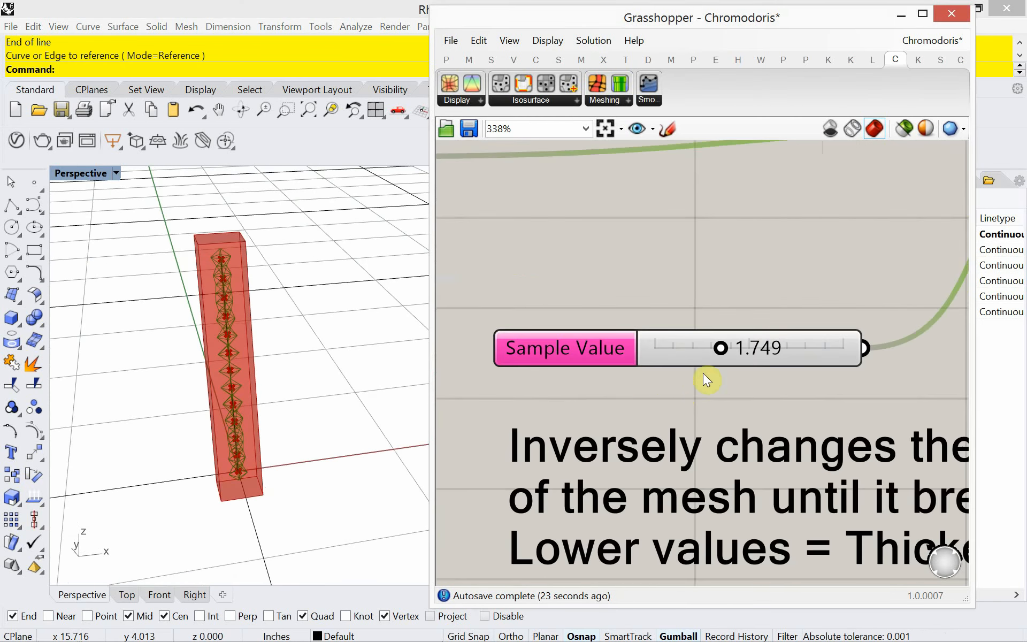
{"action": "left_click_drag", "start_coordinate": [721, 354], "coordinate": [699, 363]}
{"action": "scroll", "coordinate": [636, 471], "scroll_direction": "down", "scroll_amount": 2}
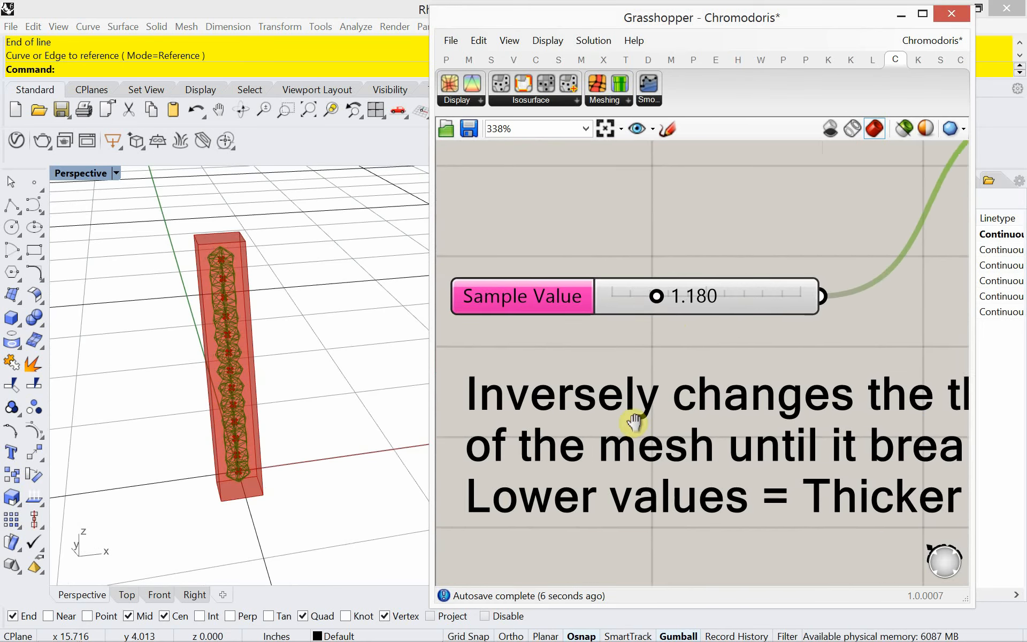
Examine the updated isosurface mesh along the line and the first definition's Sample Voxels and Build IsoSurface section.
{"action": "scroll", "coordinate": [241, 422], "scroll_direction": "up", "scroll_amount": 5}
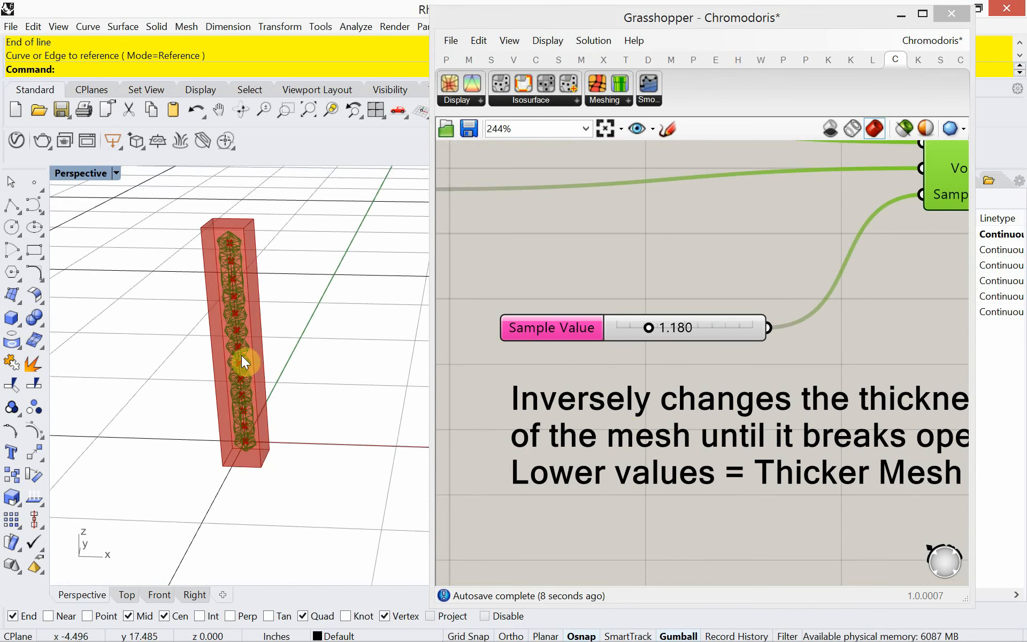
{"action": "right_click_drag", "start_coordinate": [244, 357], "coordinate": [213, 360]}
{"action": "scroll", "coordinate": [235, 364], "scroll_direction": "down", "scroll_amount": 4}
{"action": "scroll", "coordinate": [640, 448], "scroll_direction": "down", "scroll_amount": 4}
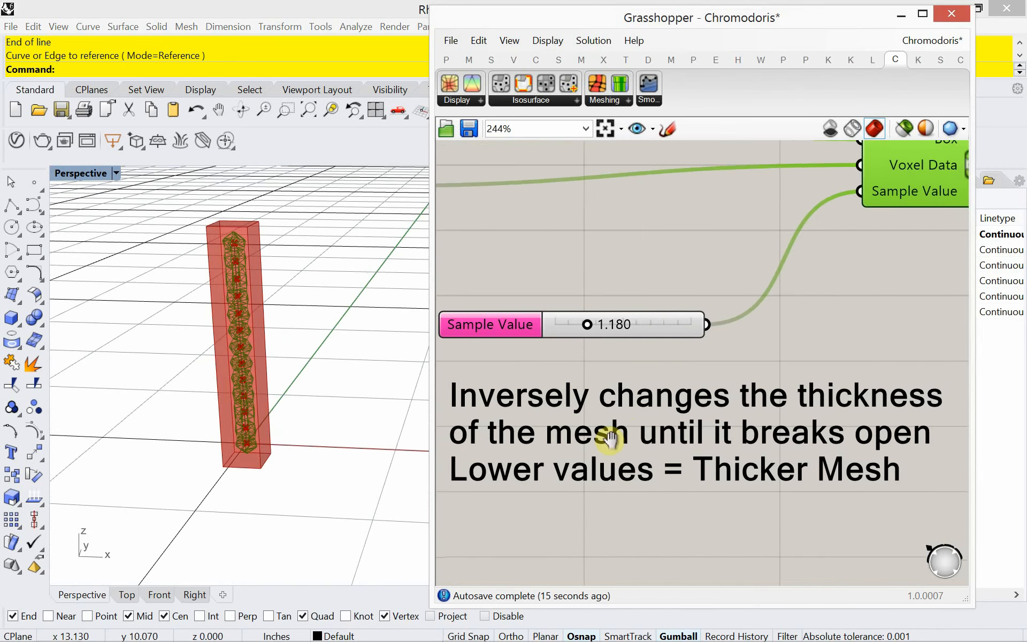
{"action": "right_click_drag", "start_coordinate": [681, 429], "coordinate": [639, 428]}
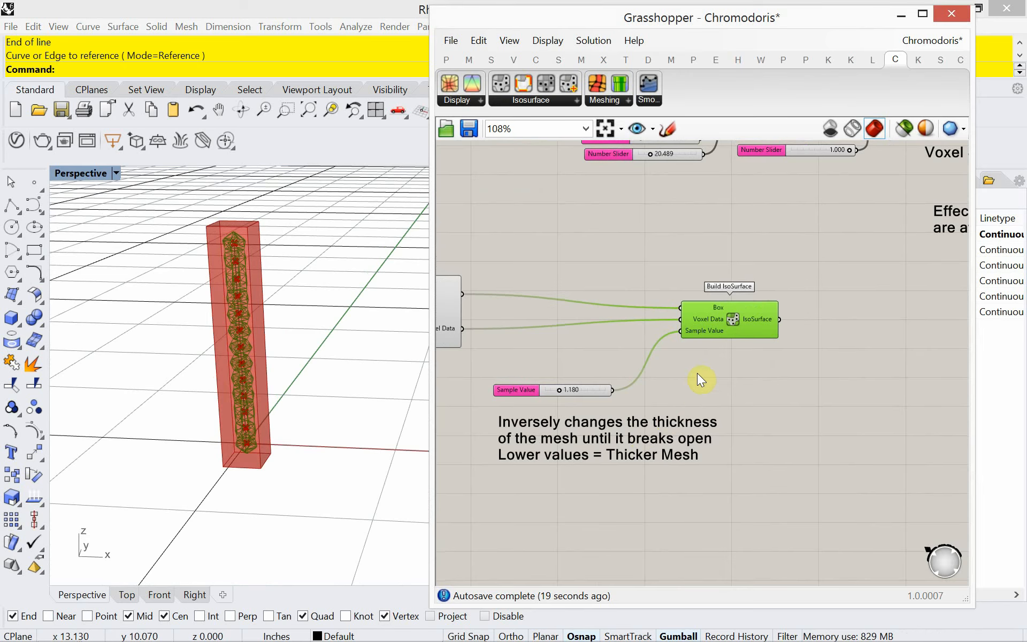
{"action": "right_click_drag", "start_coordinate": [697, 374], "coordinate": [623, 380]}
{"action": "scroll", "coordinate": [624, 380], "scroll_direction": "down", "scroll_amount": 2}
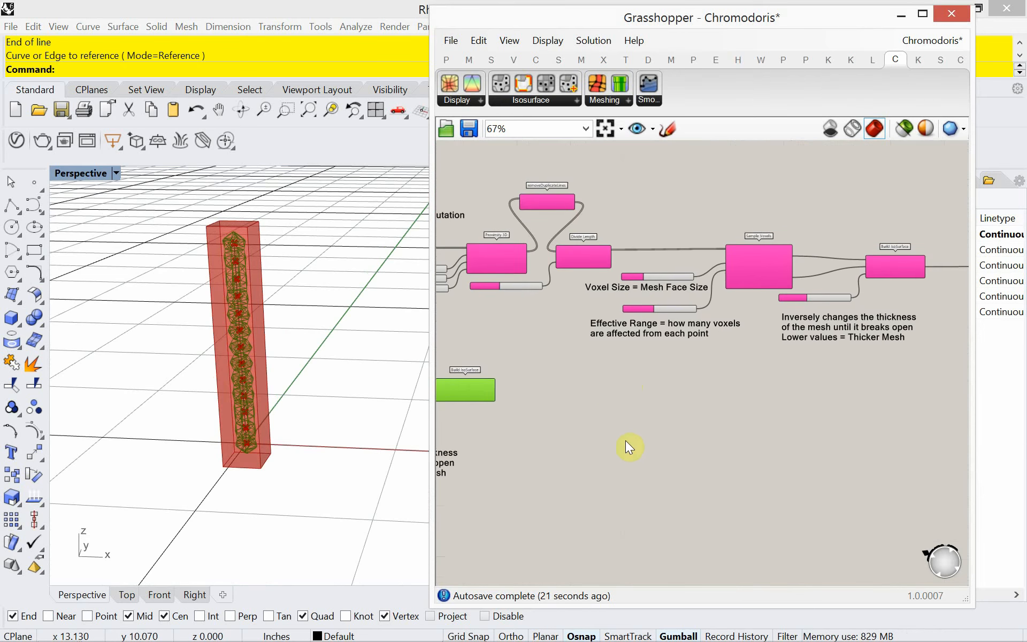
Duplicate the first definition's QuickSmooth and Draft Angle components together with their sliders and smoothing notes.
{"action": "right_click_drag", "start_coordinate": [684, 389], "coordinate": [584, 383]}
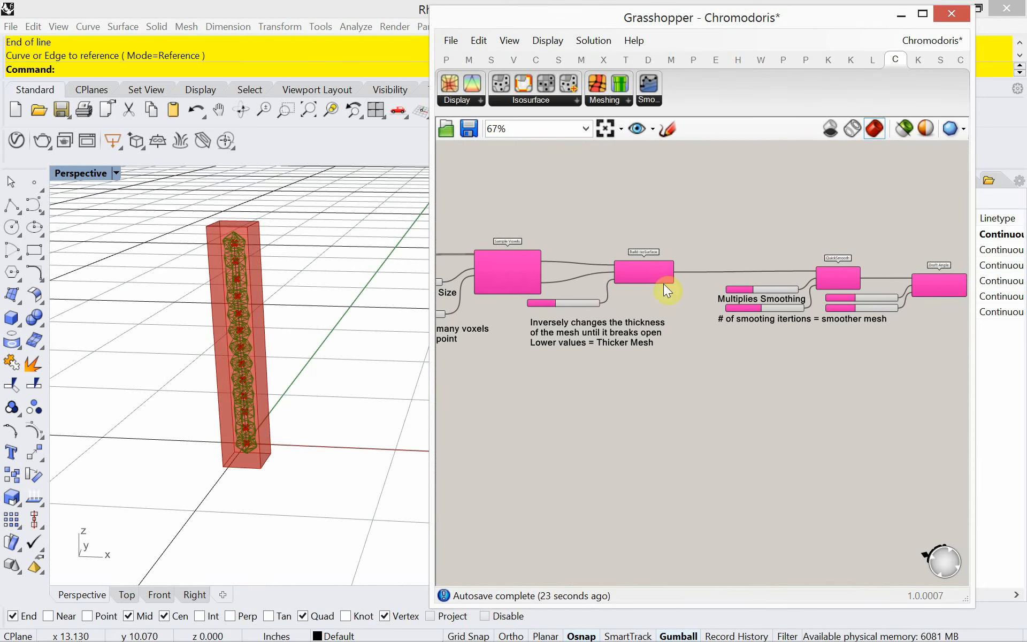
{"action": "scroll", "coordinate": [663, 275], "scroll_direction": "up", "scroll_amount": 4}
{"action": "right_click_drag", "start_coordinate": [770, 328], "coordinate": [585, 308]}
{"action": "scroll", "coordinate": [754, 288], "scroll_direction": "down", "scroll_amount": 2}
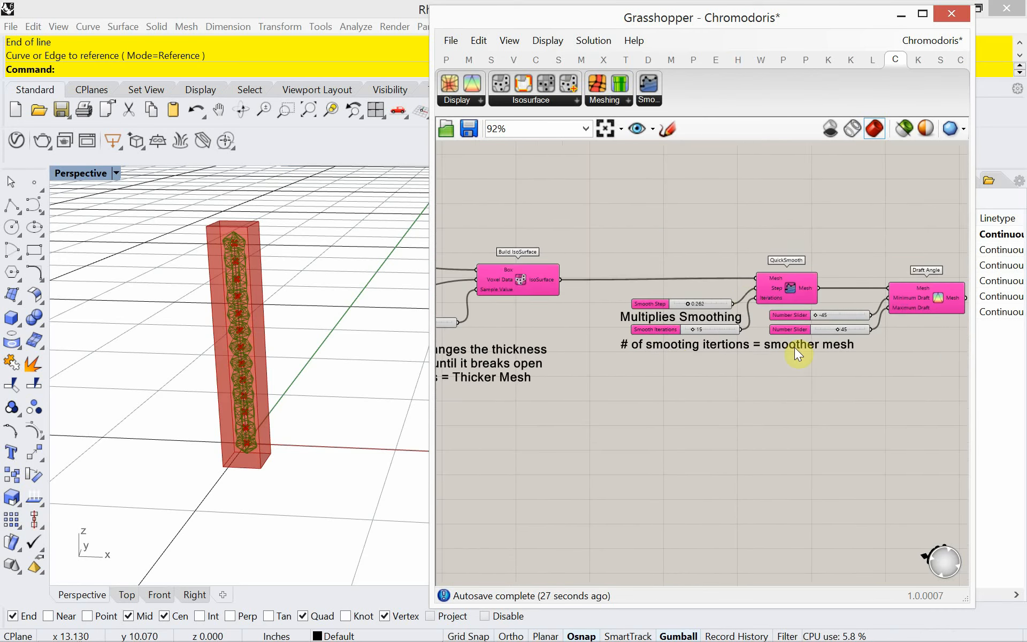
{"action": "right_click_drag", "start_coordinate": [794, 347], "coordinate": [672, 344]}
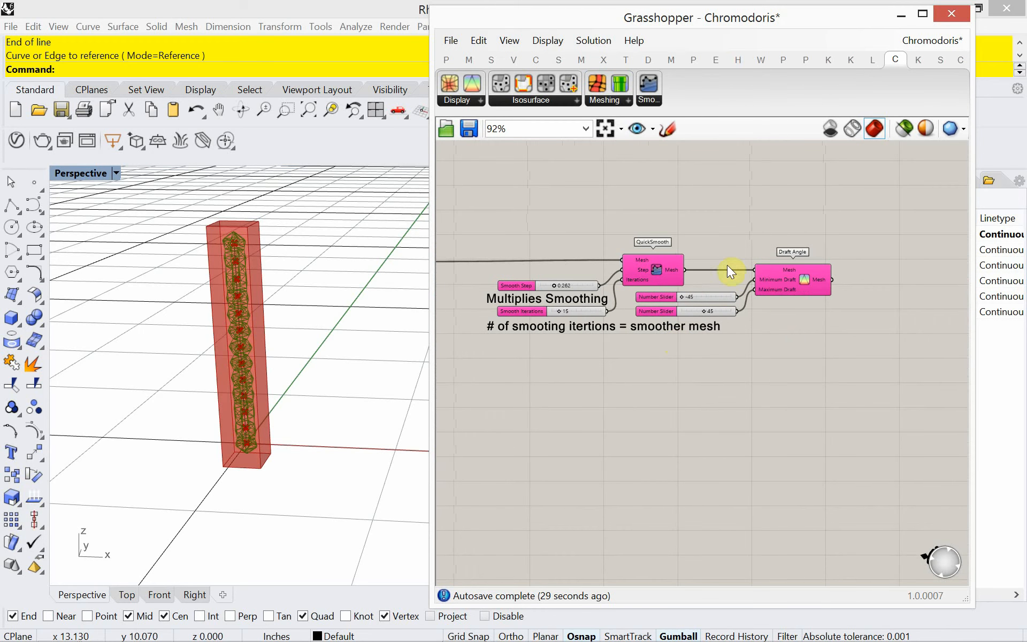
{"action": "left_click_drag", "start_coordinate": [805, 338], "coordinate": [557, 235]}
{"action": "key", "text": "ctrl+c"}
{"action": "key", "text": "ctrl+v"}
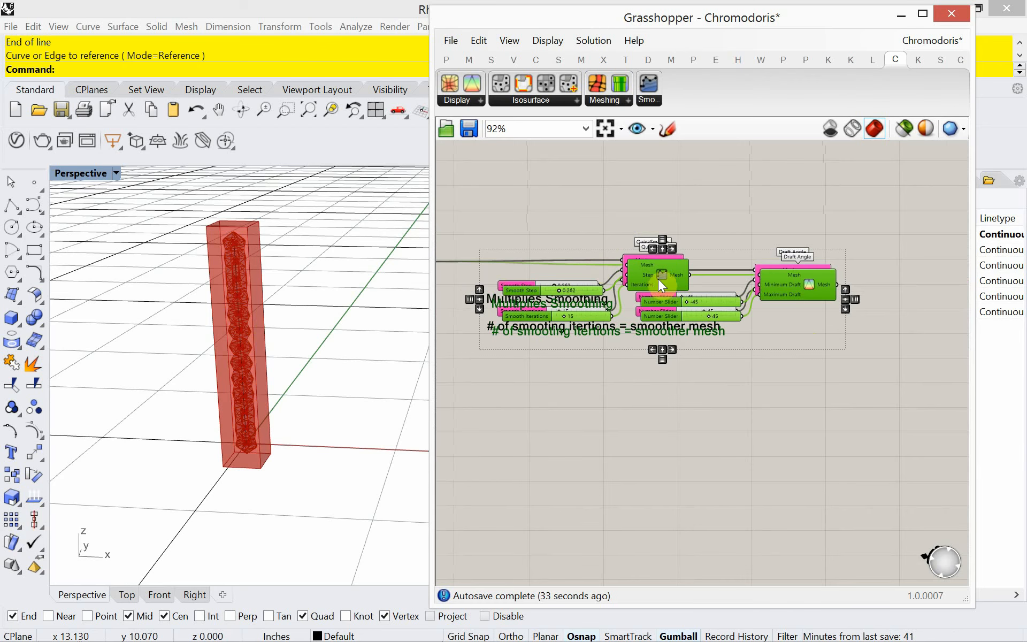
Place the copied smoothing group beside the new Build IsoSurface and connect the IsoSurface output to QuickSmooth's Mesh input.
{"action": "left_click_drag", "start_coordinate": [657, 278], "coordinate": [719, 338]}
{"action": "scroll", "coordinate": [718, 338], "scroll_direction": "down", "scroll_amount": 9}
{"action": "scroll", "coordinate": [562, 374], "scroll_direction": "up", "scroll_amount": 10}
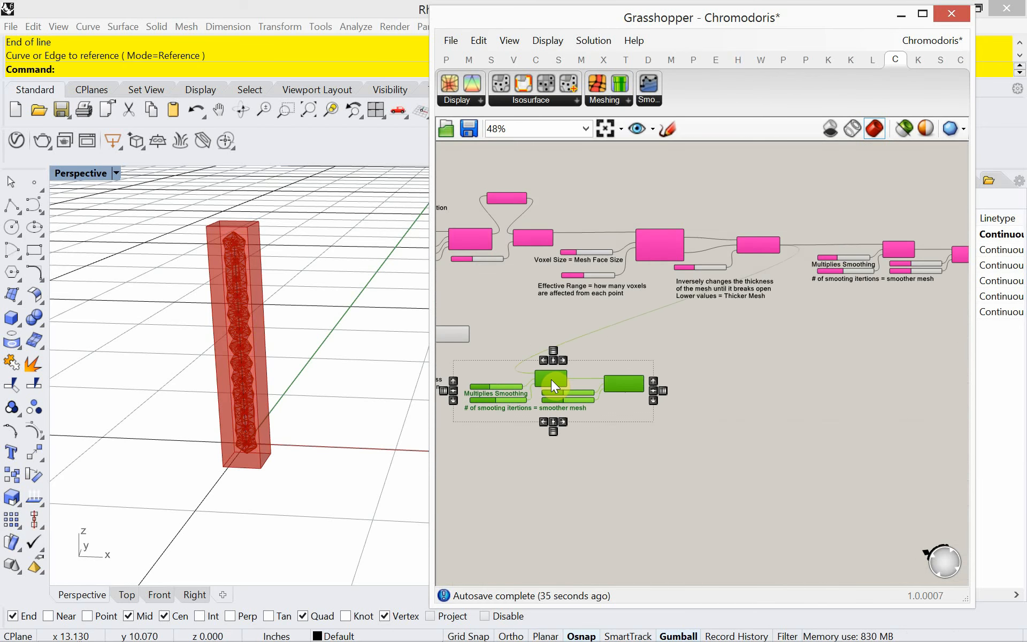
{"action": "right_click_drag", "start_coordinate": [563, 354], "coordinate": [891, 327]}
{"action": "left_click_drag", "start_coordinate": [891, 327], "coordinate": [831, 310]}
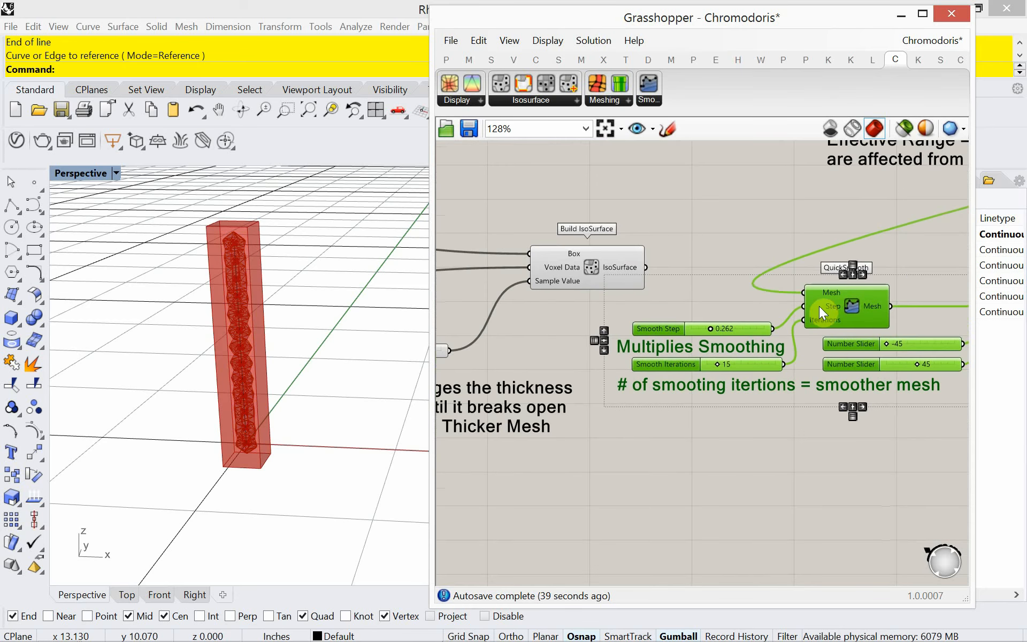
{"action": "left_click_drag", "start_coordinate": [661, 272], "coordinate": [803, 293]}
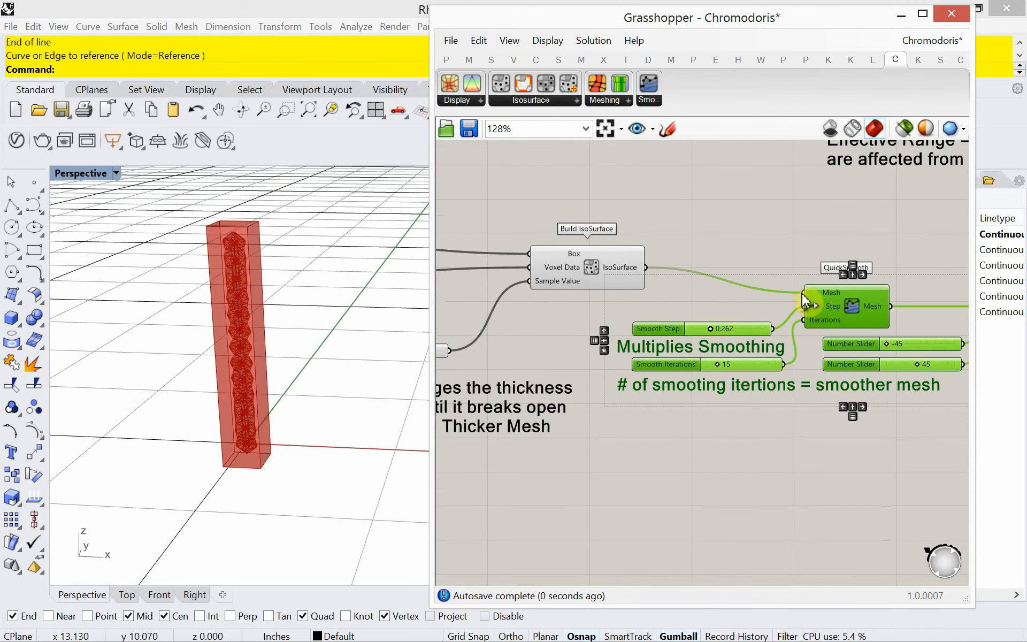
{"action": "left_click", "coordinate": [796, 492]}
{"action": "scroll", "coordinate": [641, 438], "scroll_direction": "down", "scroll_amount": 3}
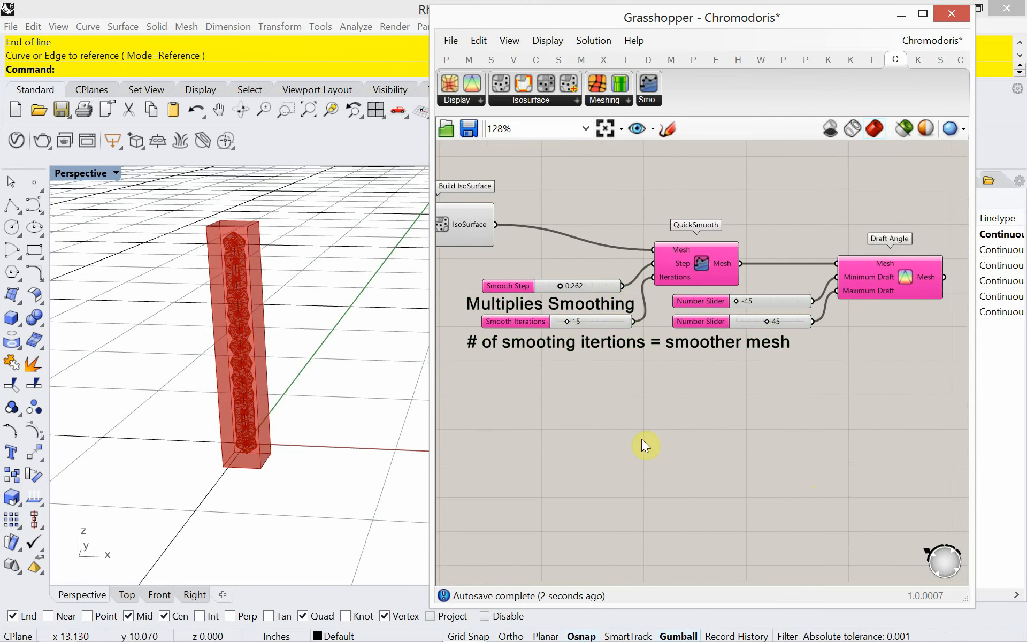
Turn on the preview of the copied QuickSmooth and Draft Angle components.
{"action": "left_click_drag", "start_coordinate": [707, 335], "coordinate": [540, 291]}
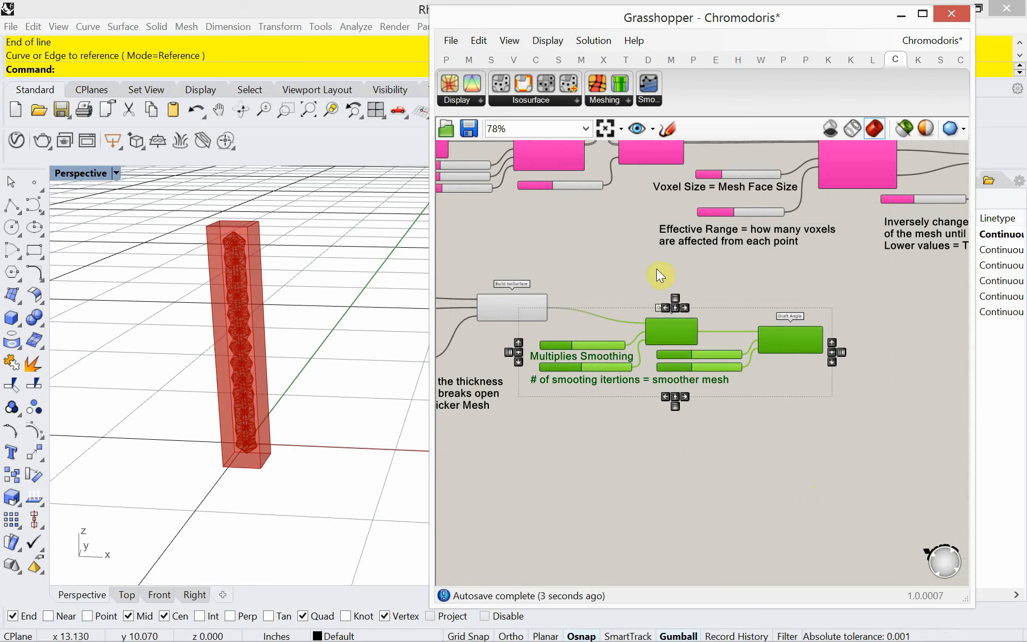
{"action": "right_click", "coordinate": [656, 269]}
{"action": "left_click", "coordinate": [688, 280]}
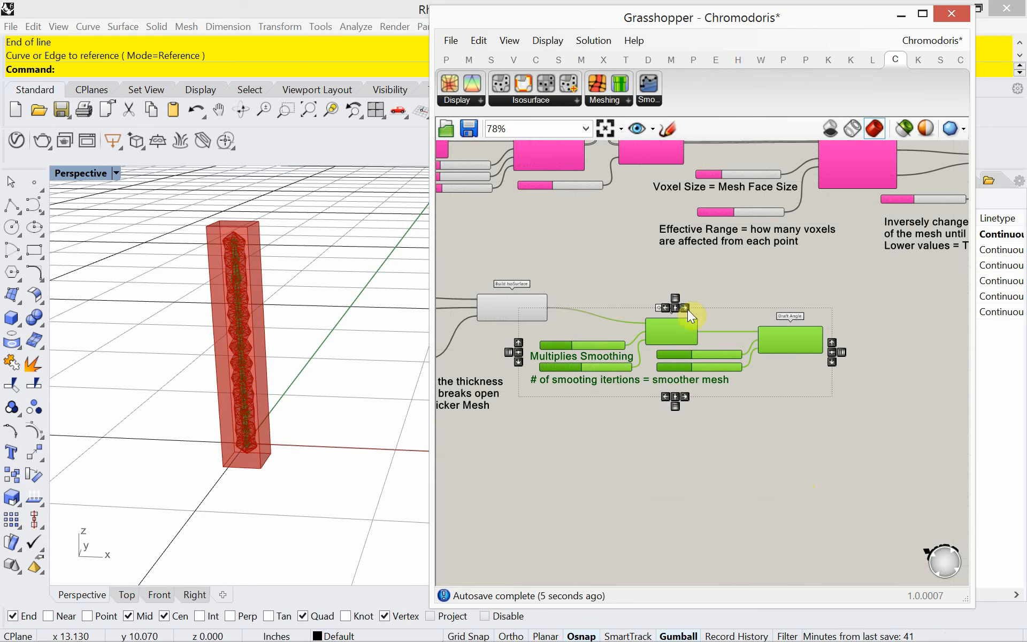
{"action": "left_click", "coordinate": [717, 465]}
{"action": "right_click_drag", "start_coordinate": [672, 431], "coordinate": [720, 439]}
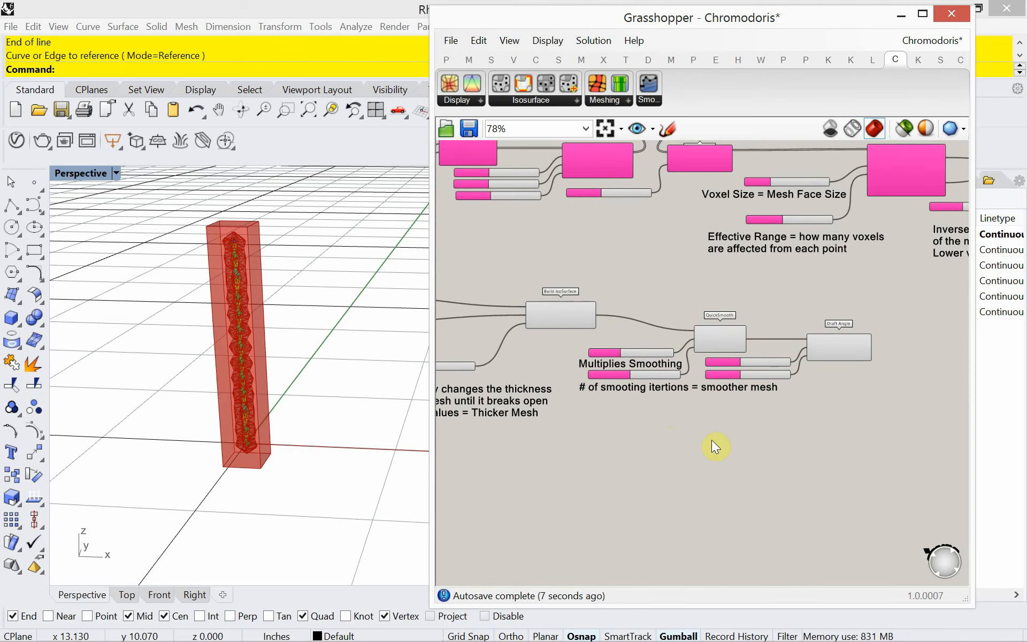
Examine the smoothed, draft-coloured mesh inside the bounding box and the copied smoothing components with their sliders.
{"action": "scroll", "coordinate": [266, 368], "scroll_direction": "up", "scroll_amount": 3}
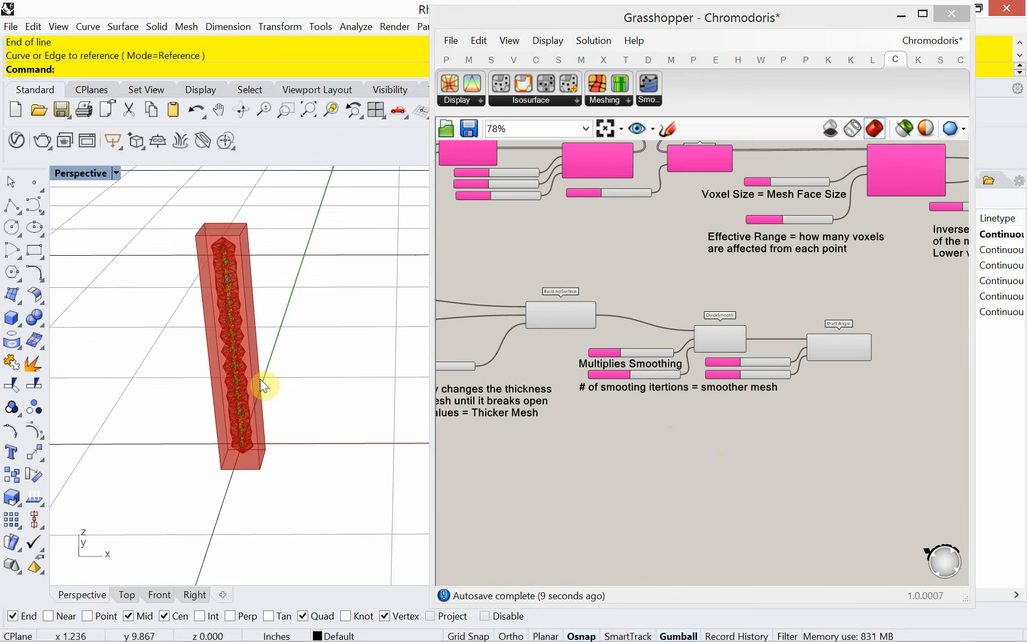
{"action": "scroll", "coordinate": [212, 325], "scroll_direction": "up", "scroll_amount": 3}
{"action": "scroll", "coordinate": [232, 321], "scroll_direction": "down", "scroll_amount": 5}
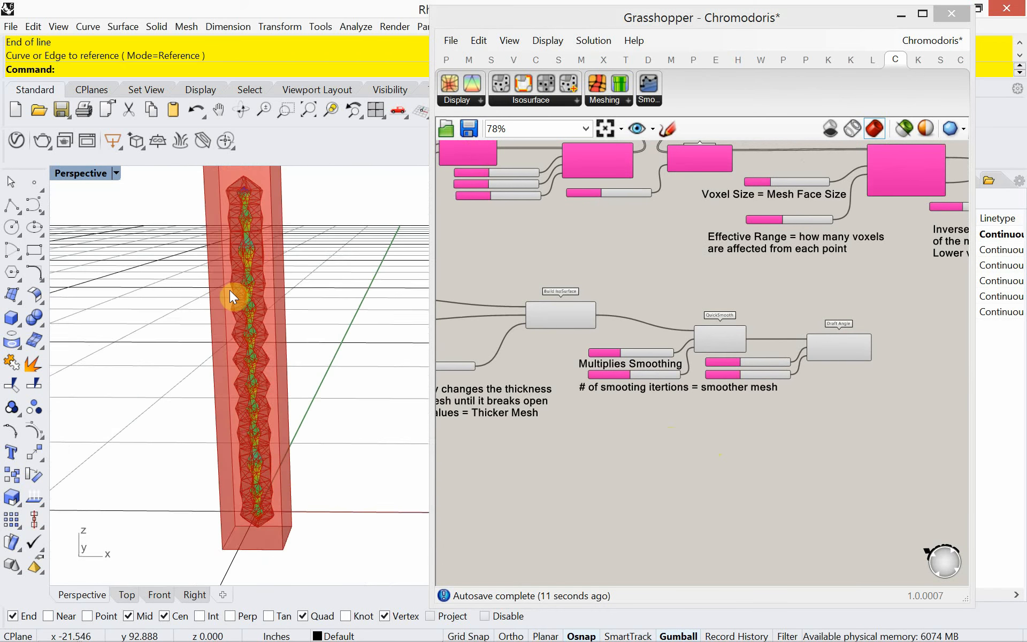
{"action": "right_click_drag", "start_coordinate": [270, 316], "coordinate": [235, 358], "text": "shift"}
{"action": "right_click_drag", "start_coordinate": [649, 429], "coordinate": [782, 416]}
{"action": "scroll", "coordinate": [824, 384], "scroll_direction": "up", "scroll_amount": 3}
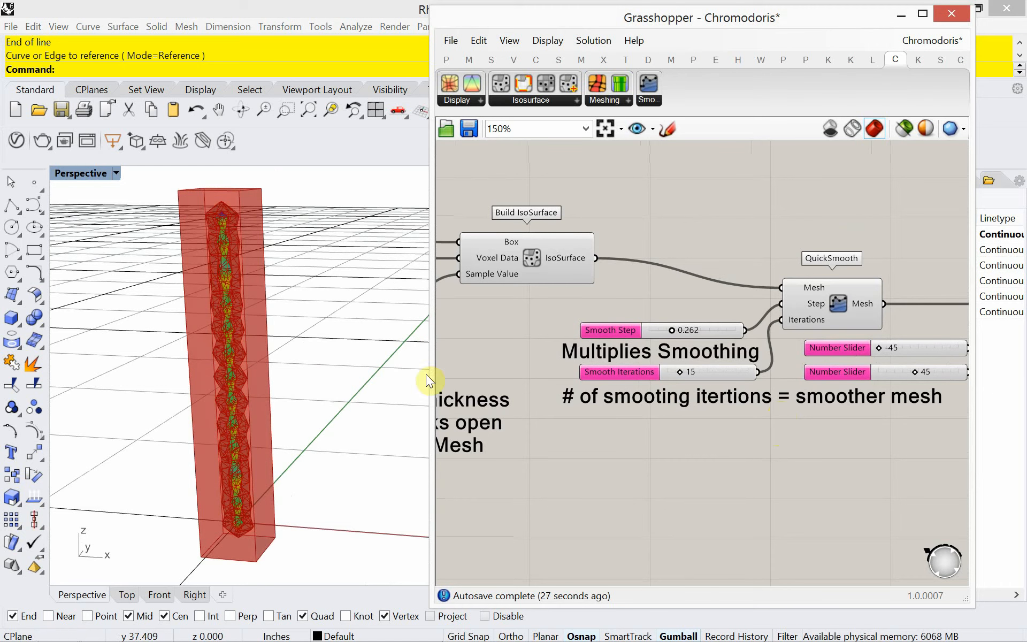
{"action": "right_click_drag", "start_coordinate": [727, 445], "coordinate": [653, 429]}
{"action": "scroll", "coordinate": [654, 429], "scroll_direction": "down", "scroll_amount": 3}
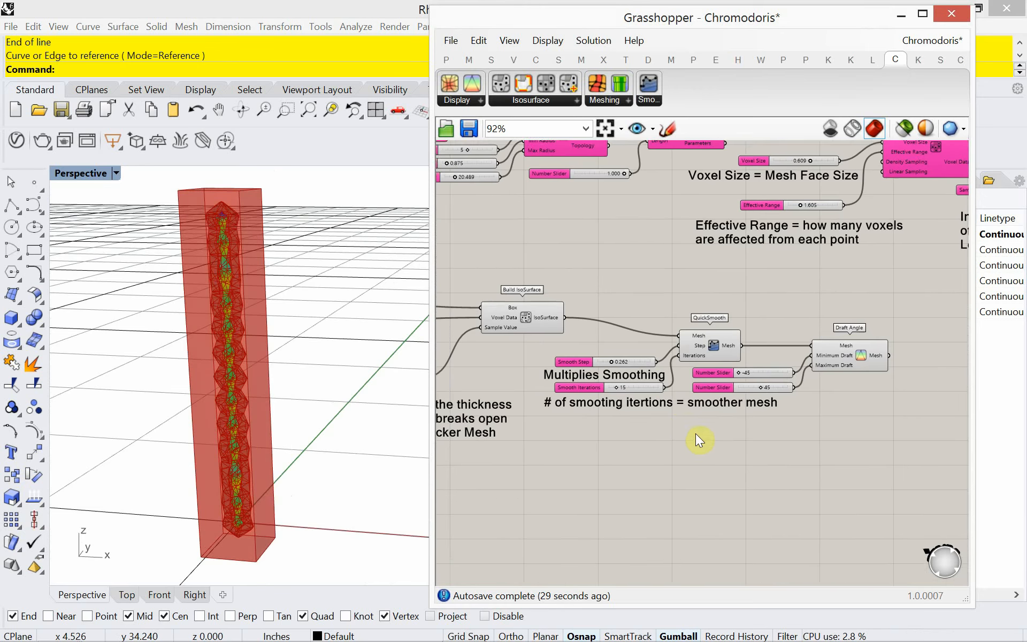
Preview only the new Draft Angle component's mesh, and return to previewing all geometry.
{"action": "left_click", "coordinate": [824, 347]}
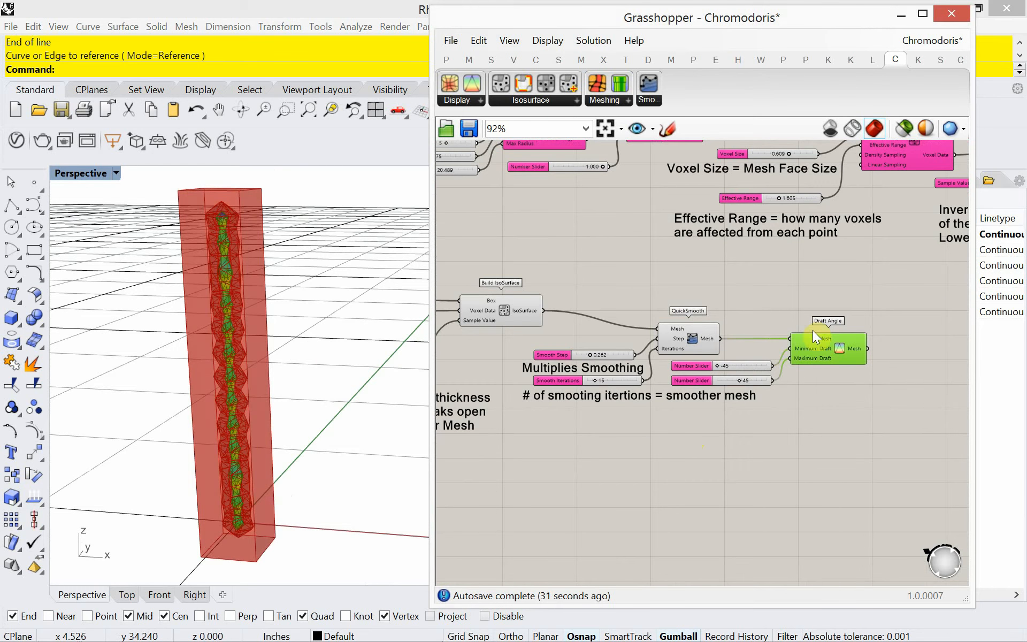
{"action": "left_click", "coordinate": [906, 126]}
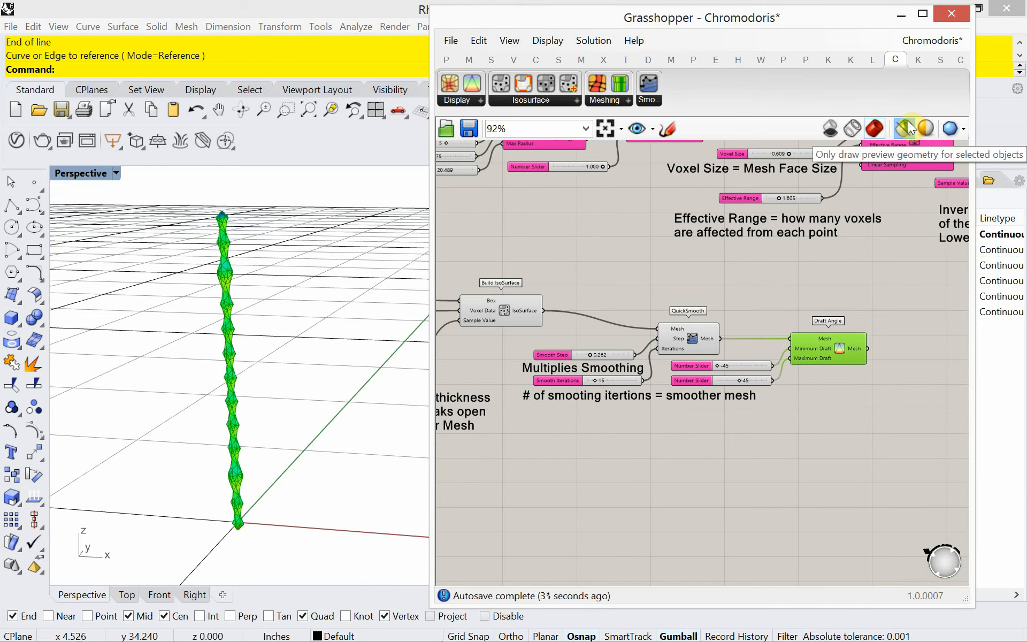
{"action": "left_click", "coordinate": [909, 127]}
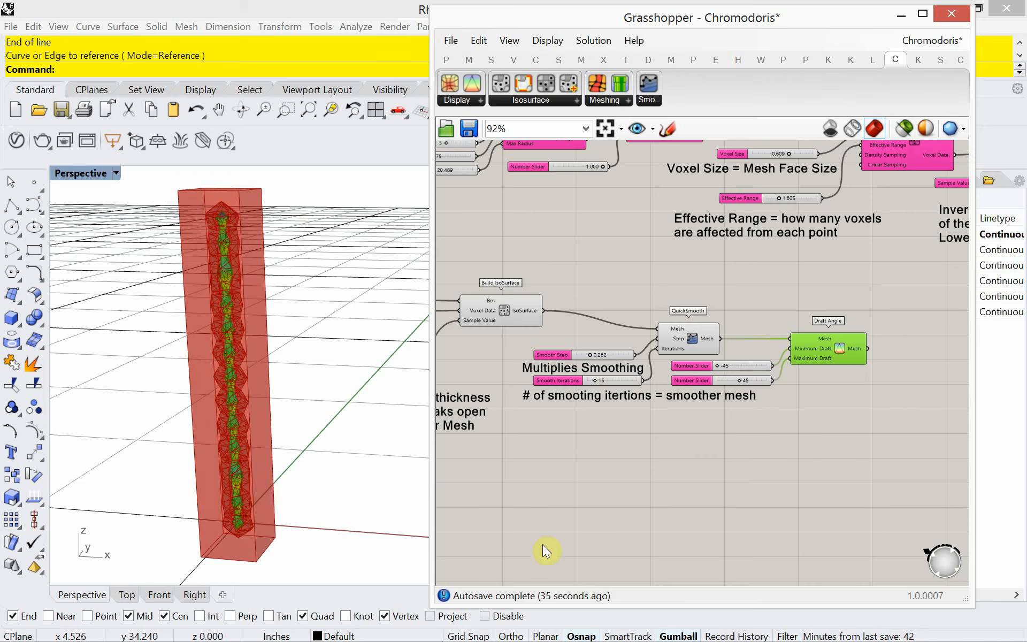
Set the new definition's Sample Value slider to 0.856 to thicken the mesh.
{"action": "right_click_drag", "start_coordinate": [547, 513], "coordinate": [739, 491]}
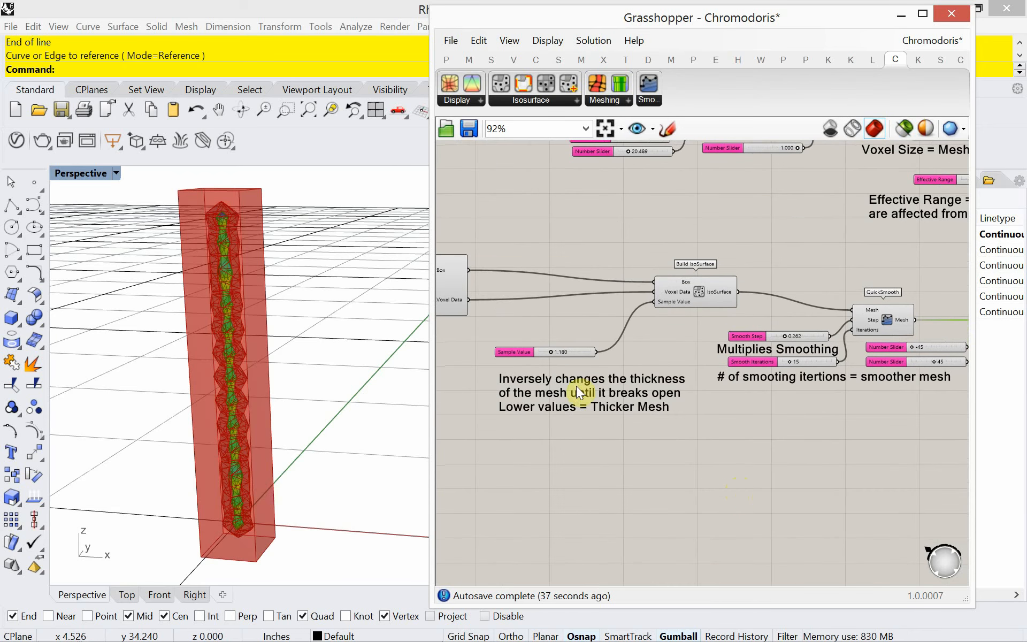
{"action": "scroll", "coordinate": [547, 352], "scroll_direction": "up", "scroll_amount": 2}
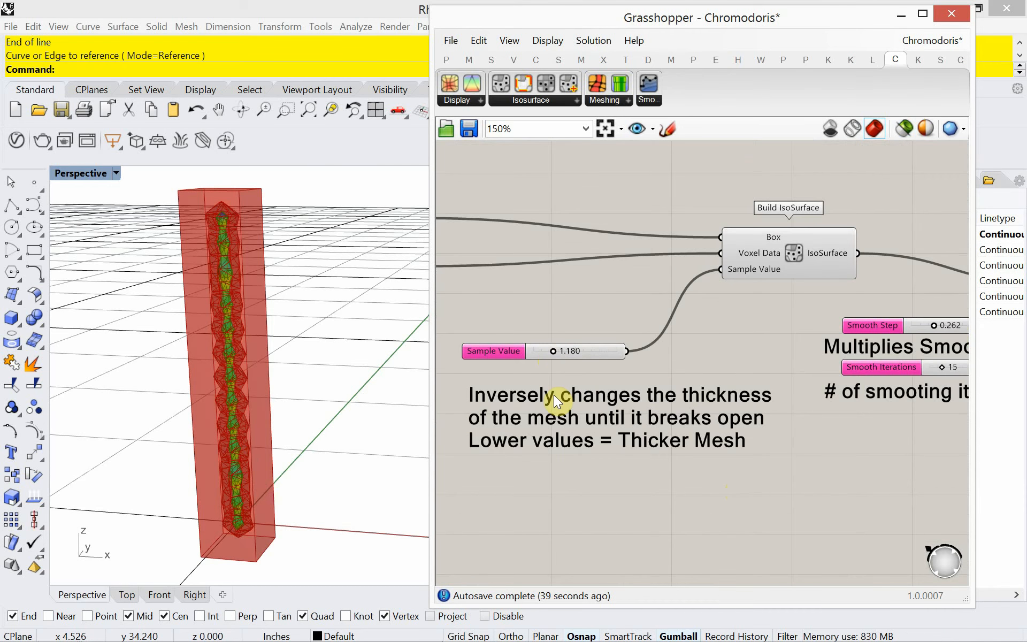
{"action": "scroll", "coordinate": [547, 373], "scroll_direction": "up", "scroll_amount": 2}
{"action": "right_click_drag", "start_coordinate": [542, 367], "coordinate": [650, 340]}
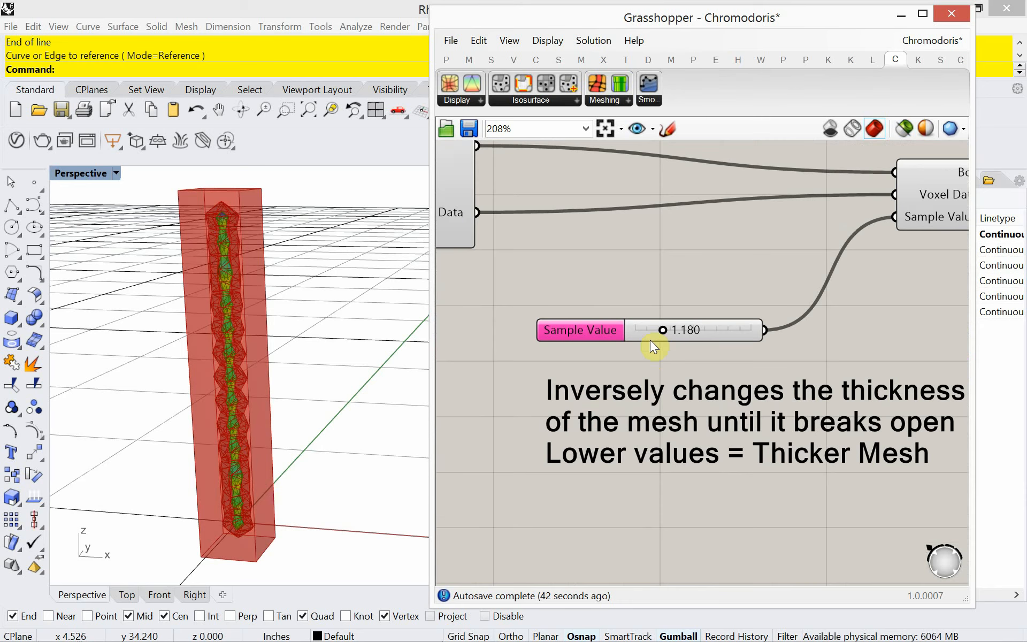
{"action": "left_click_drag", "start_coordinate": [663, 330], "coordinate": [657, 330]}
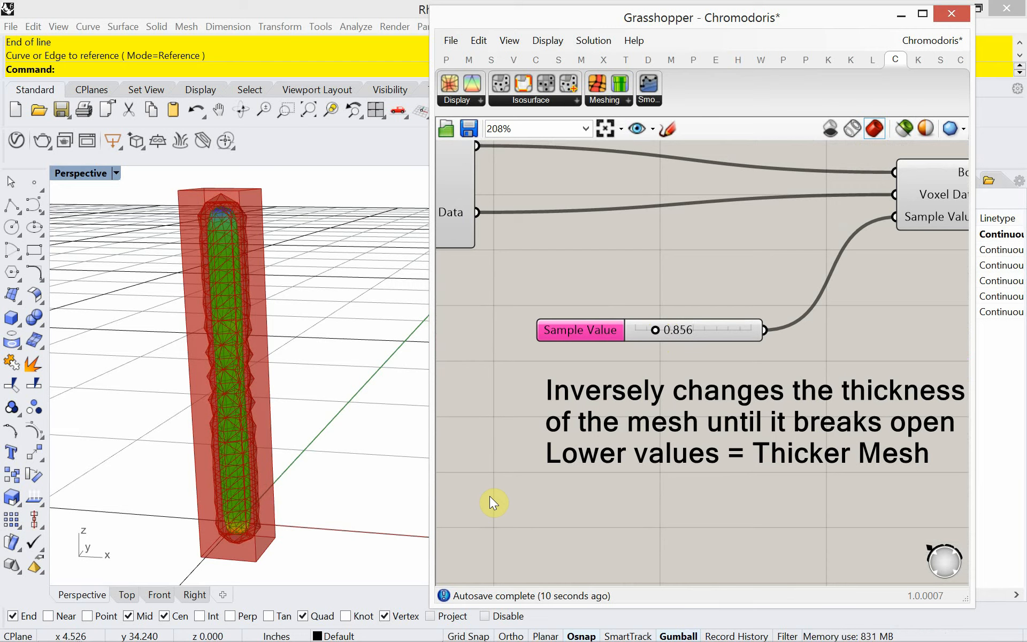
Examine the thickened mesh in the Perspective viewport and the Curve and Divide Curve components feeding the definition.
{"action": "right_click_drag", "start_coordinate": [291, 507], "coordinate": [208, 414]}
{"action": "right_click_drag", "start_coordinate": [264, 395], "coordinate": [213, 434]}
{"action": "scroll", "coordinate": [210, 428], "scroll_direction": "up", "scroll_amount": 2}
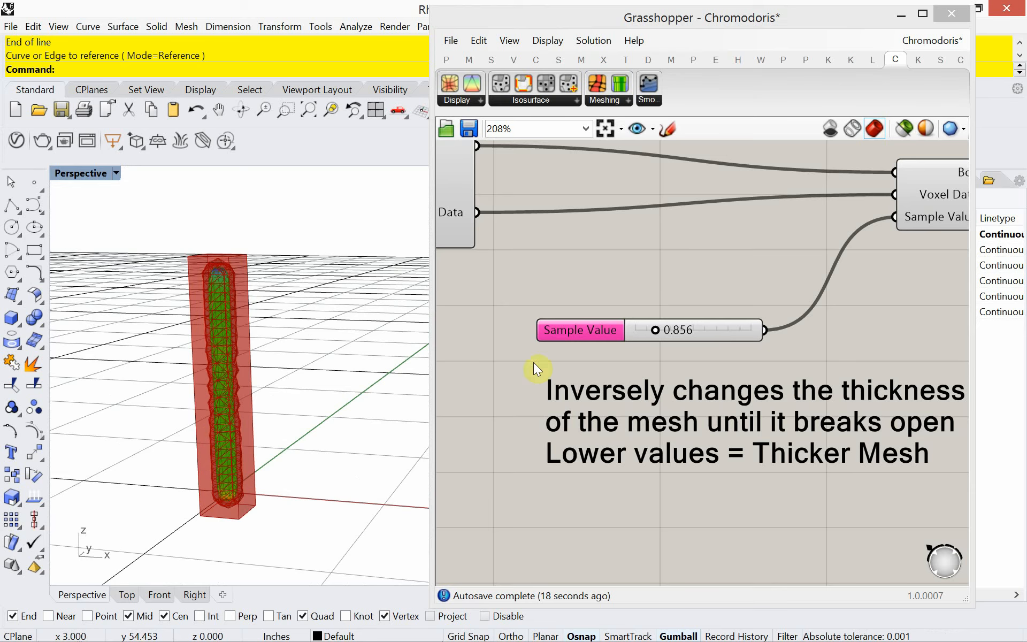
{"action": "scroll", "coordinate": [695, 394], "scroll_direction": "down", "scroll_amount": 5}
{"action": "scroll", "coordinate": [543, 431], "scroll_direction": "down", "scroll_amount": 3}
{"action": "right_click_drag", "start_coordinate": [544, 432], "coordinate": [650, 454]}
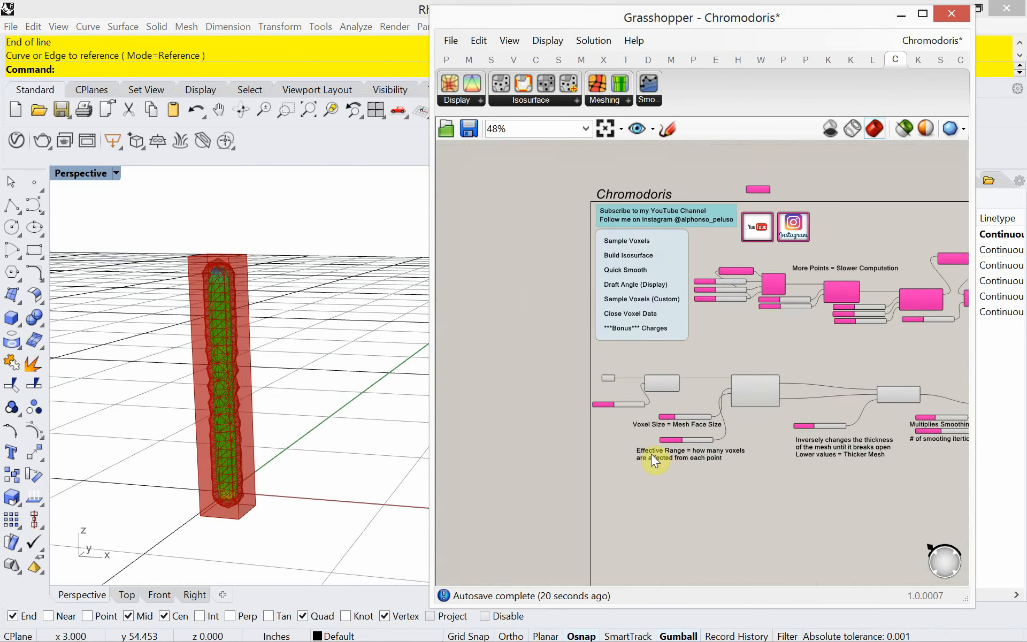
{"action": "scroll", "coordinate": [609, 415], "scroll_direction": "up", "scroll_amount": 7}
{"action": "right_click_drag", "start_coordinate": [605, 420], "coordinate": [635, 461]}
{"action": "scroll", "coordinate": [606, 380], "scroll_direction": "up", "scroll_amount": 2}
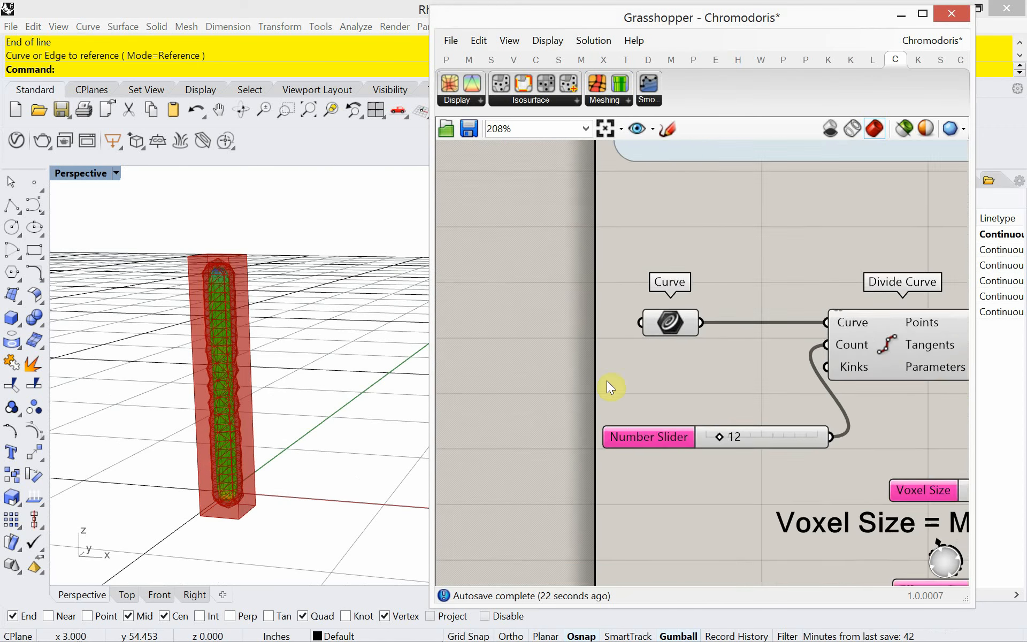
{"action": "right_click_drag", "start_coordinate": [294, 427], "coordinate": [255, 504]}
{"action": "scroll", "coordinate": [318, 518], "scroll_direction": "down", "scroll_amount": 3}
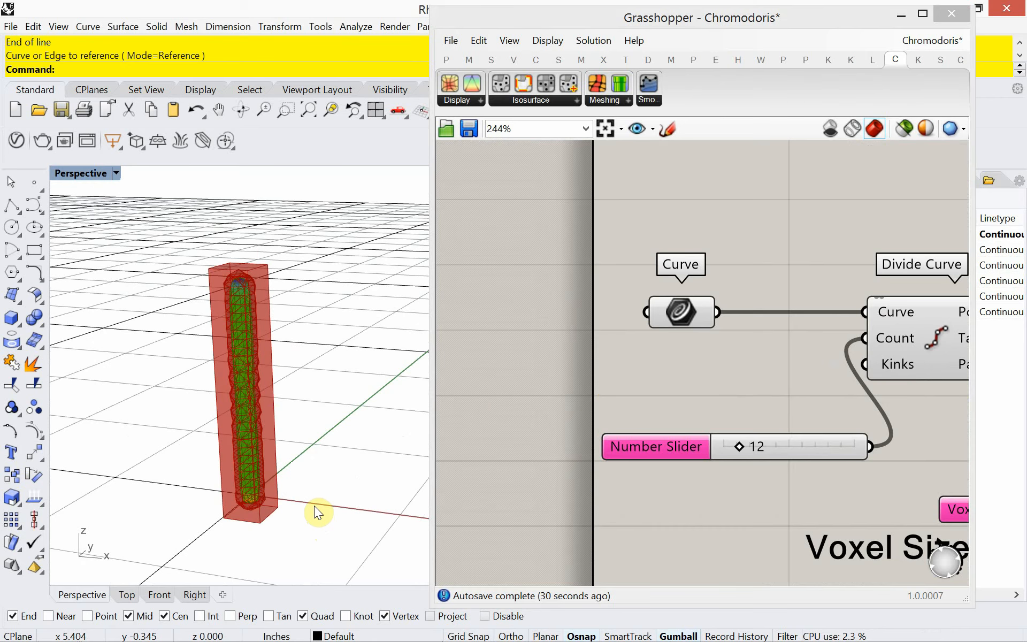
Draw a circle 12 inches in diameter centred on the vertical line's lower endpoint.
{"action": "type", "text": "Circle"}
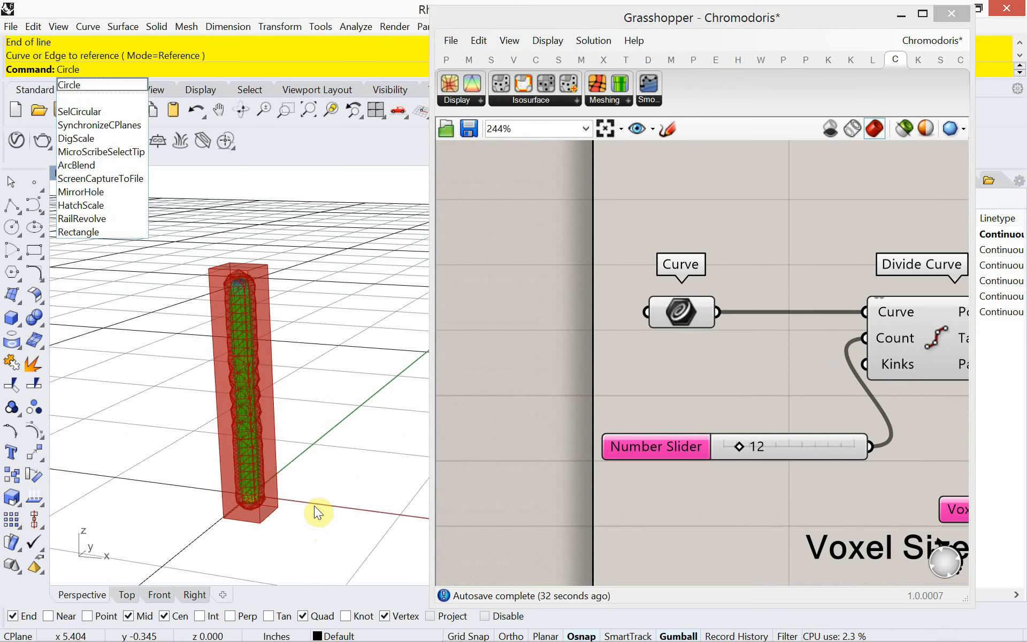
{"action": "key", "text": "Return"}
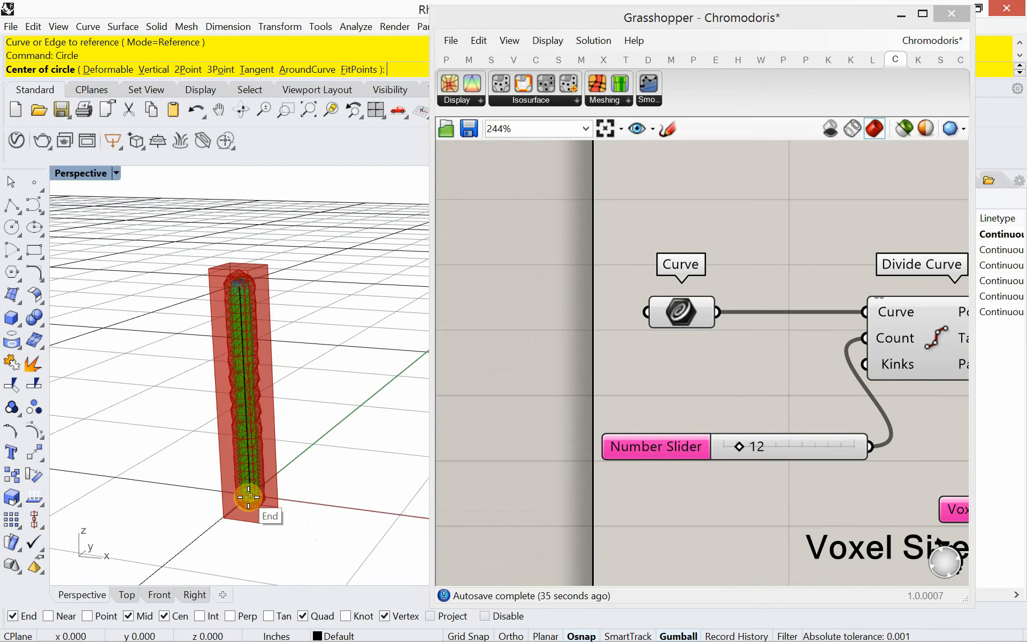
{"action": "left_click", "coordinate": [250, 495]}
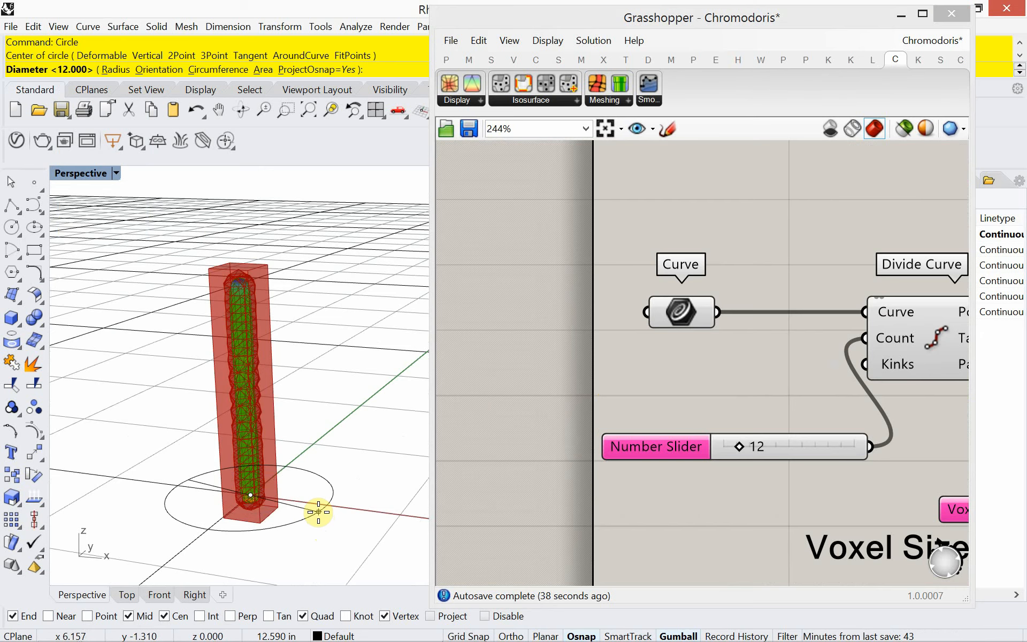
{"action": "left_click", "coordinate": [319, 512]}
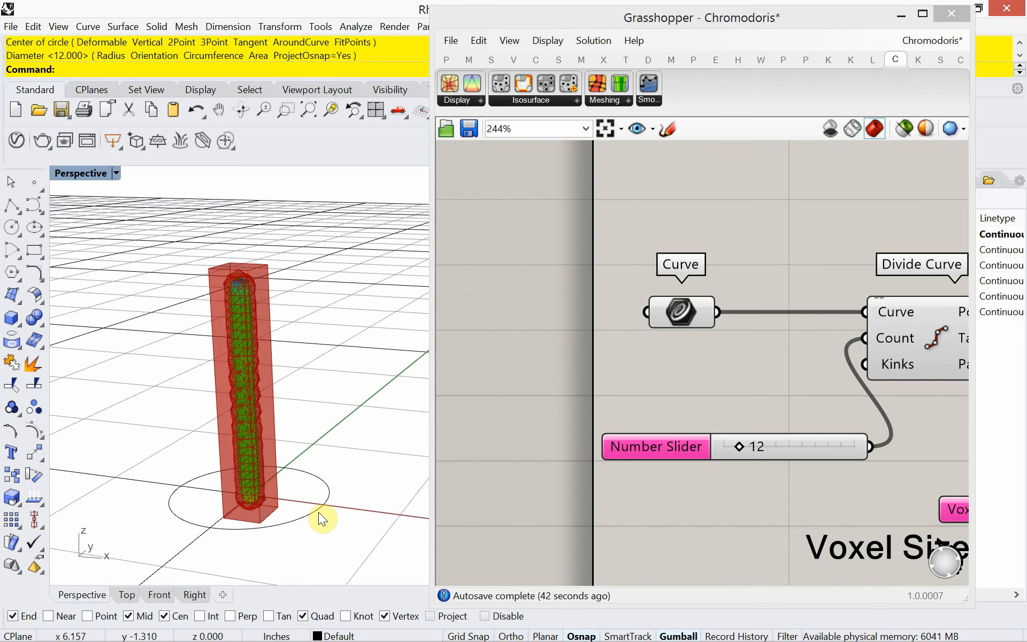
Draw a second circle 12 inches in diameter centred on the vertical line's upper endpoint.
{"action": "right_click", "coordinate": [318, 512]}
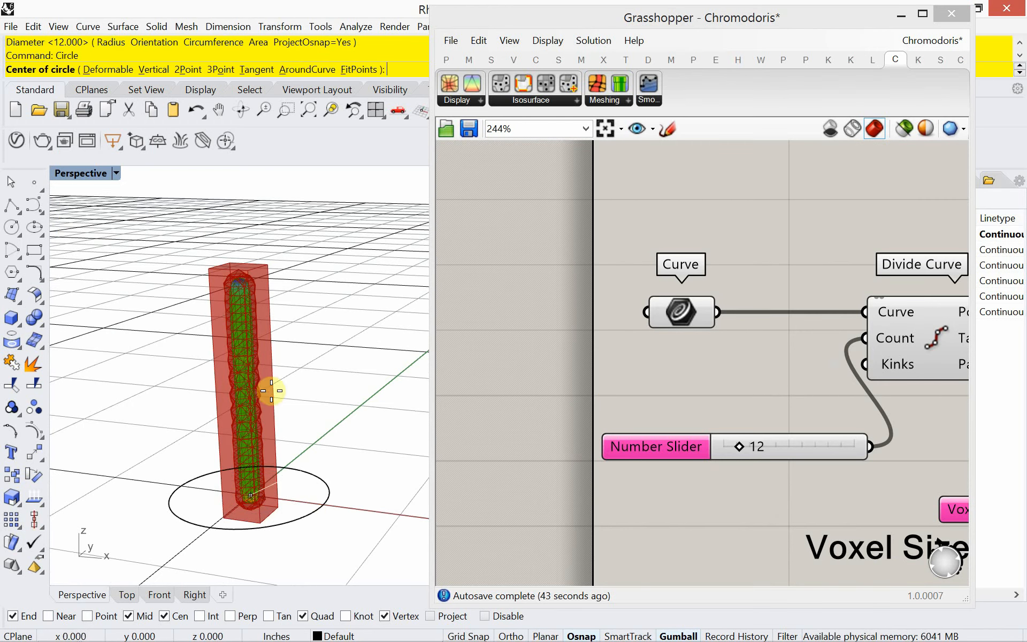
{"action": "left_click", "coordinate": [236, 282]}
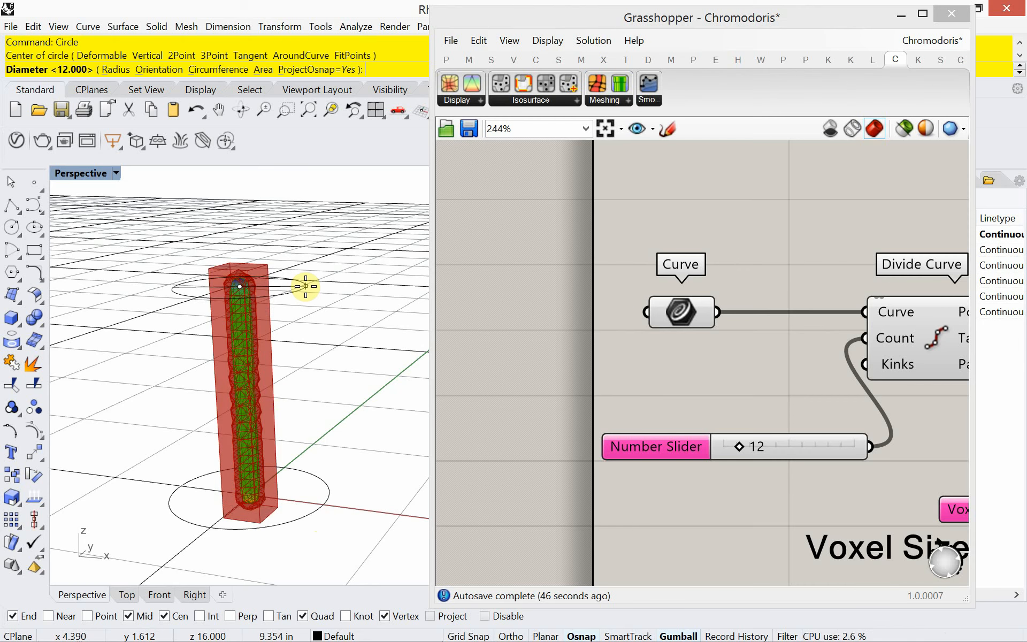
{"action": "type", "text": "12"}
{"action": "key", "text": "Return"}
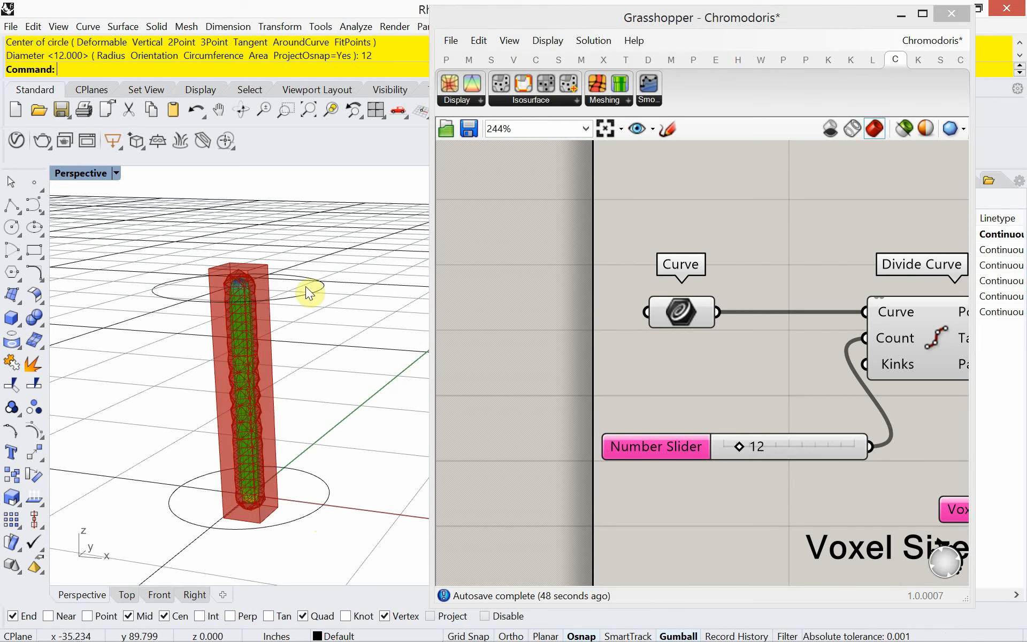
{"action": "right_click_drag", "start_coordinate": [306, 286], "coordinate": [311, 328]}
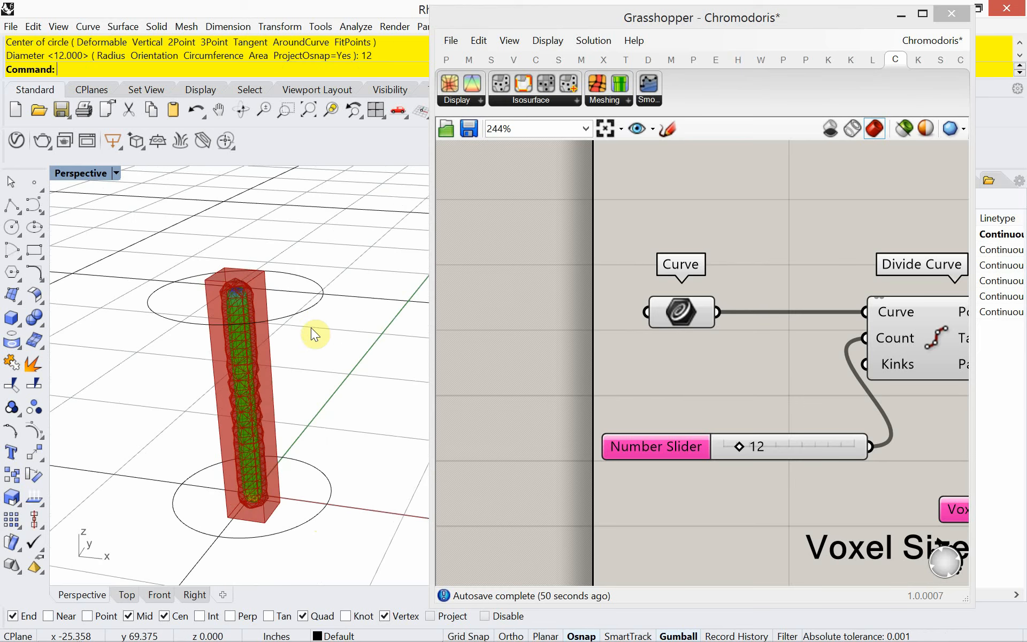
{"action": "scroll", "coordinate": [257, 408], "scroll_direction": "up", "scroll_amount": 2}
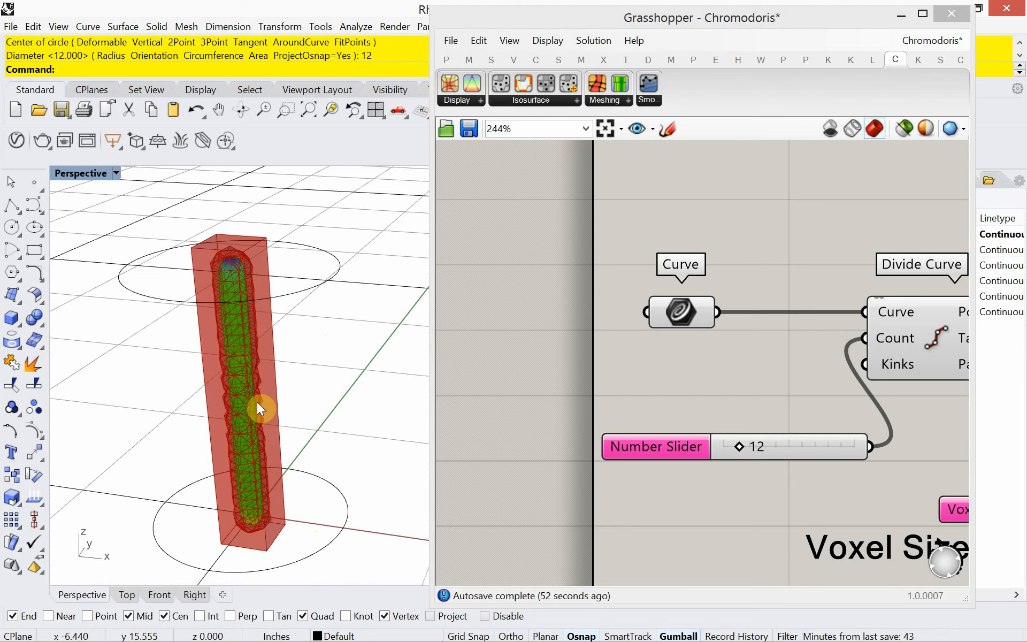
Draw a line from the upper circle's quadrant point to the midpoint of the vertical line.
{"action": "type", "text": "line"}
{"action": "key", "text": "Return"}
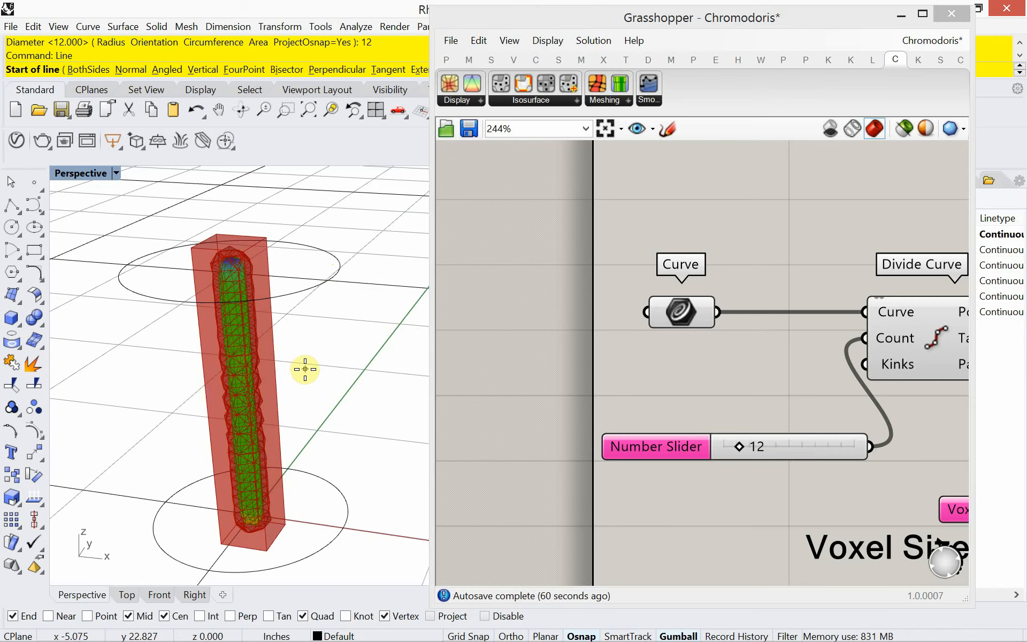
{"action": "left_click", "coordinate": [252, 515]}
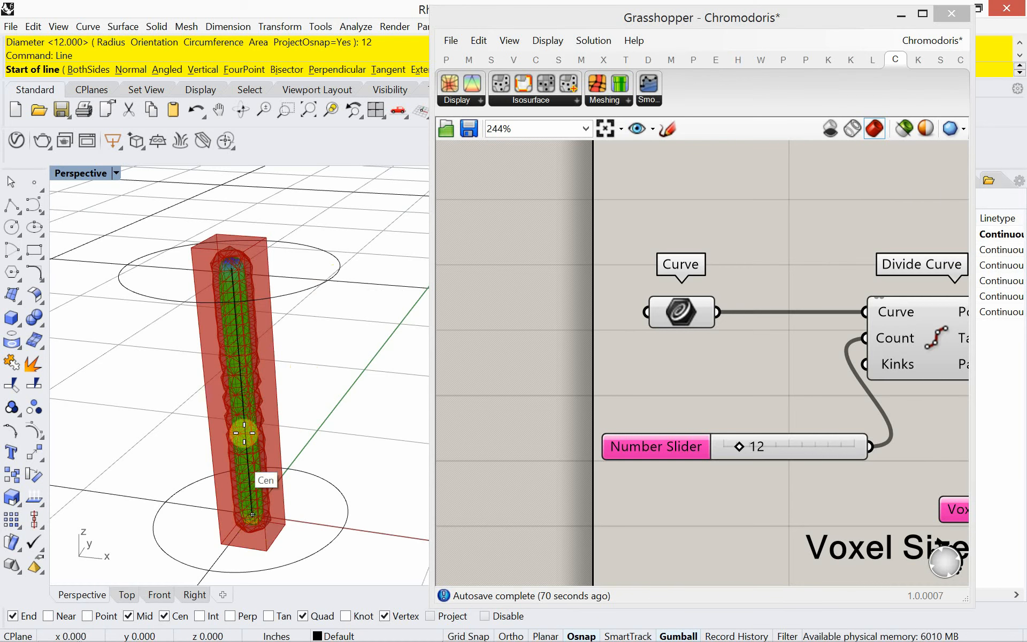
{"action": "left_click", "coordinate": [335, 274]}
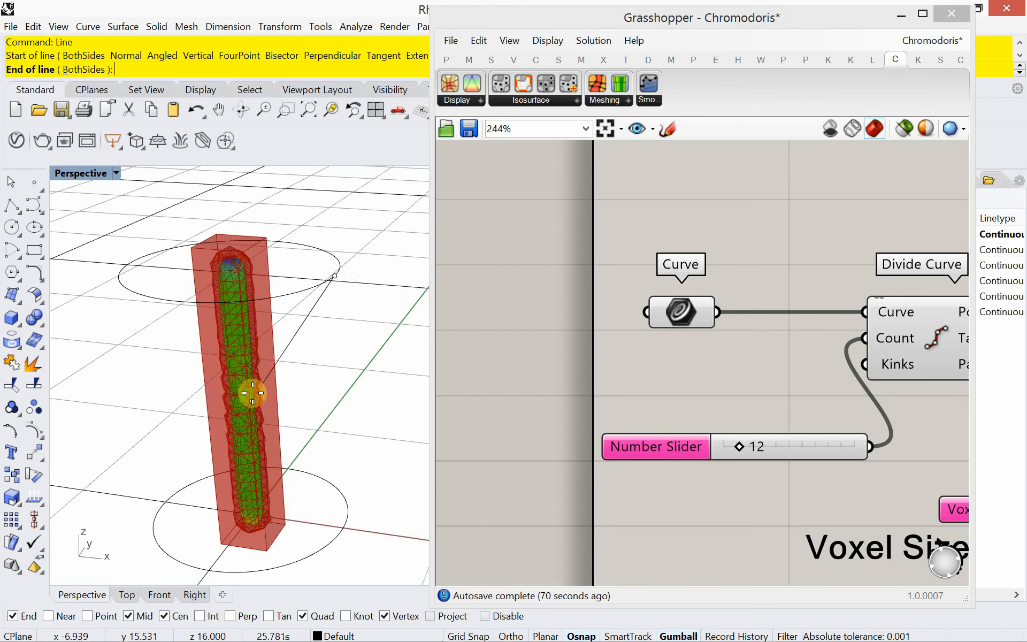
{"action": "left_click", "coordinate": [247, 409]}
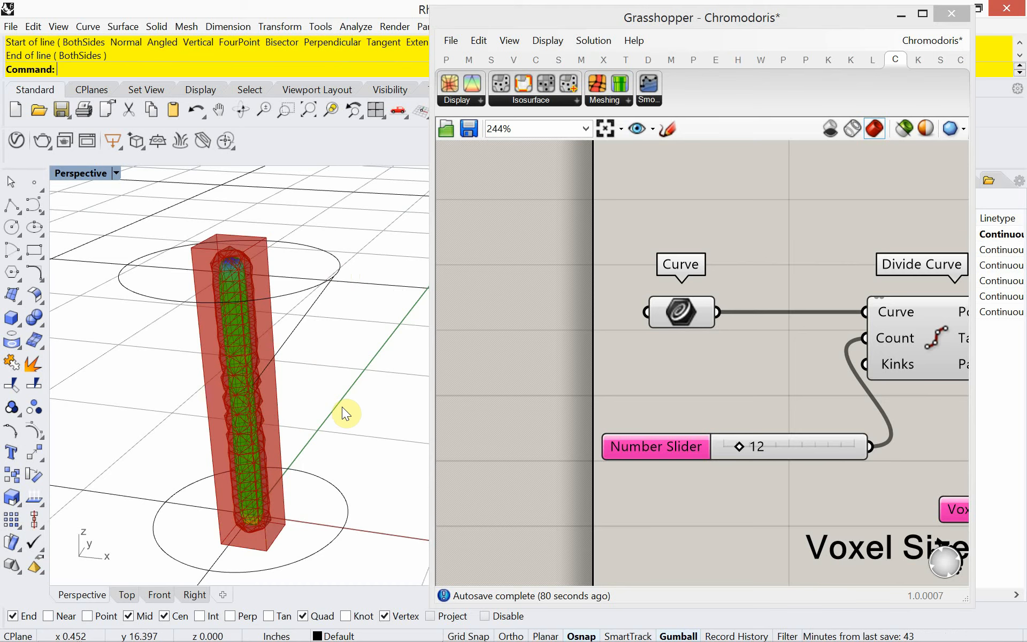
Draw a second slanted line from the lower circle's quadrant point to the vertical line's midpoint.
{"action": "key", "text": "Return"}
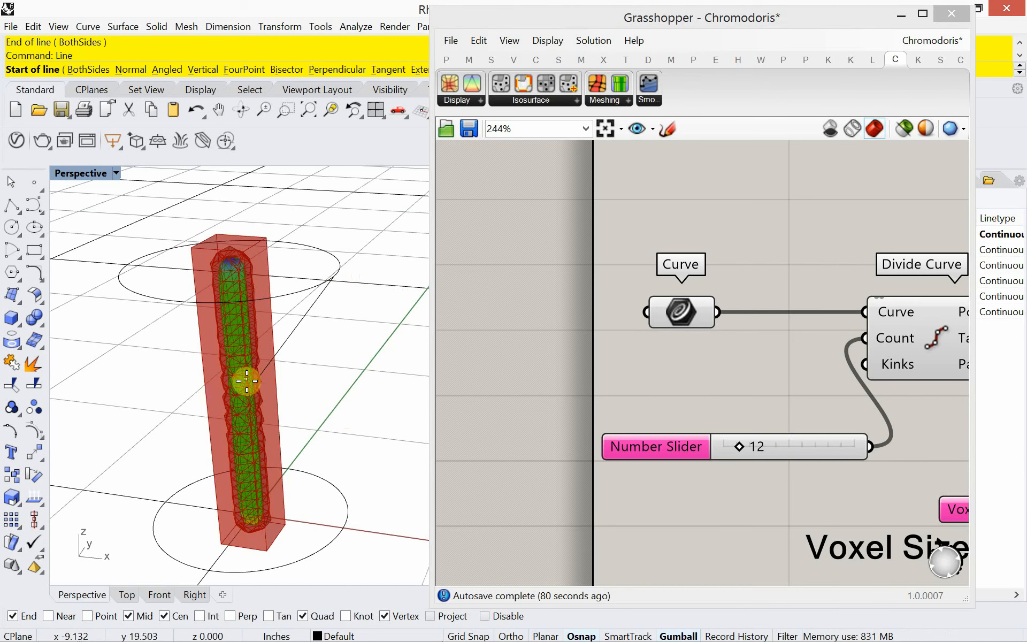
{"action": "left_click", "coordinate": [340, 523]}
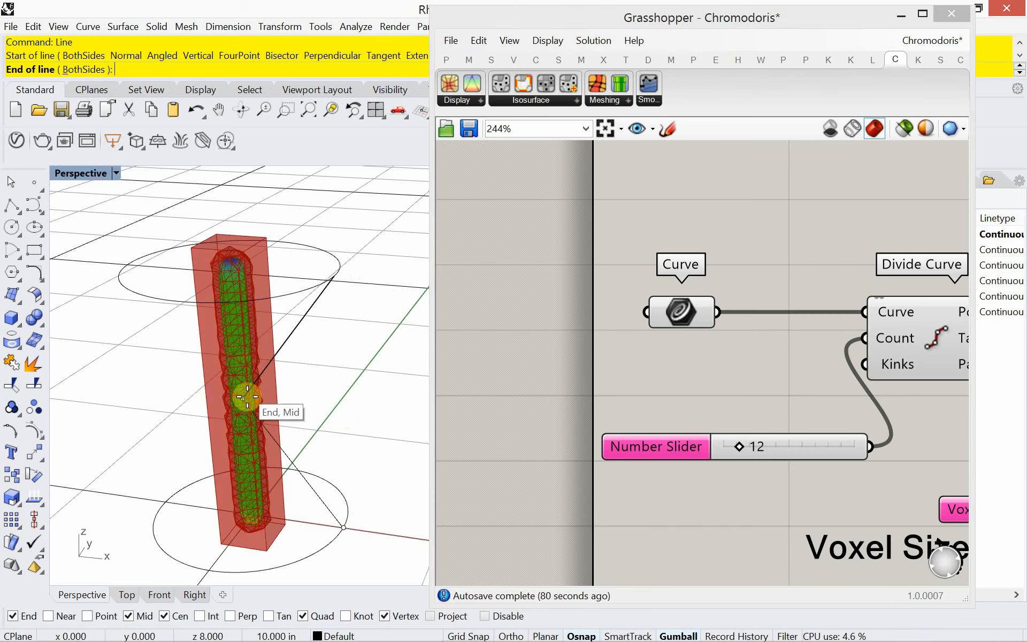
{"action": "left_click", "coordinate": [256, 413]}
Reference the vertical line and the upper slanted line as multiple curves in the Curve parameter.
{"action": "mouse_move", "coordinate": [328, 412]}
{"action": "right_mouse_down"}
{"action": "mouse_move", "coordinate": [351, 387]}
{"action": "mouse_move", "coordinate": [329, 400]}
{"action": "right_mouse_up"}
{"action": "scroll", "coordinate": [193, 355], "scroll_direction": "down", "scroll_amount": 2}
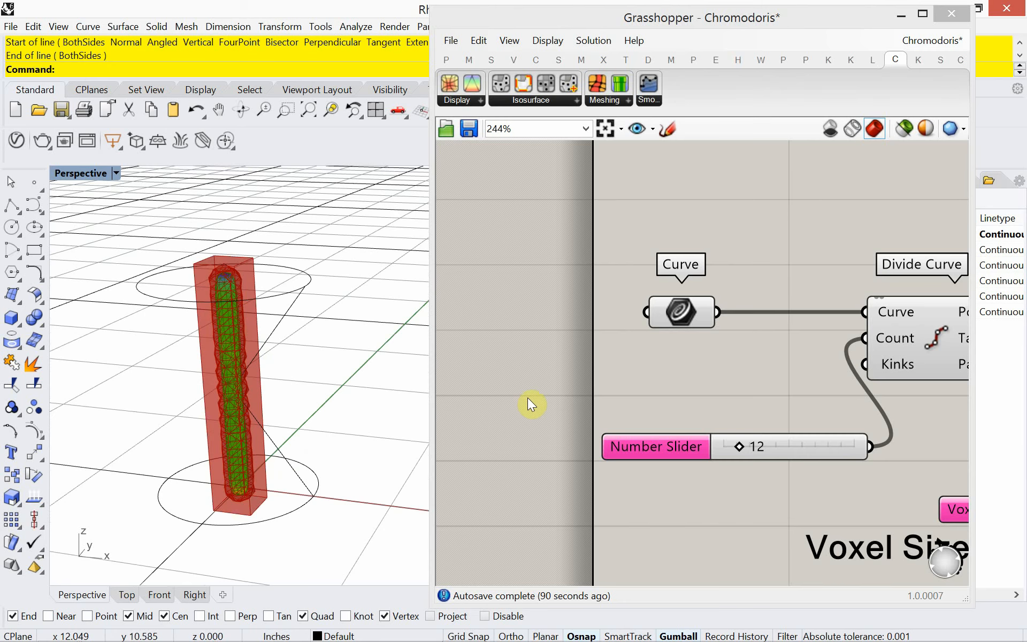
{"action": "left_click", "coordinate": [668, 322]}
{"action": "right_click", "coordinate": [668, 322]}
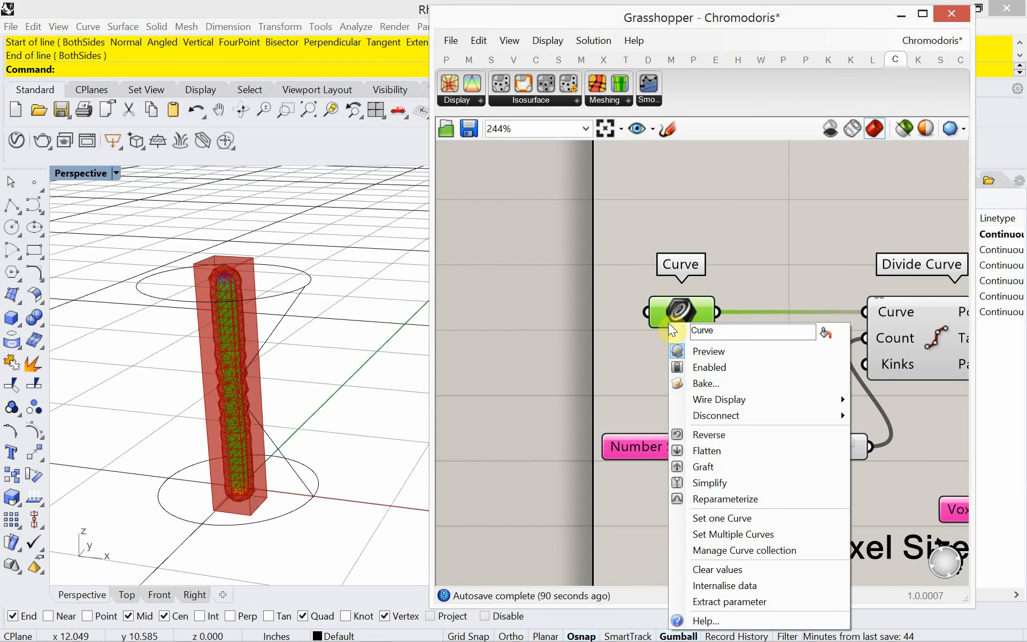
{"action": "left_click", "coordinate": [728, 534]}
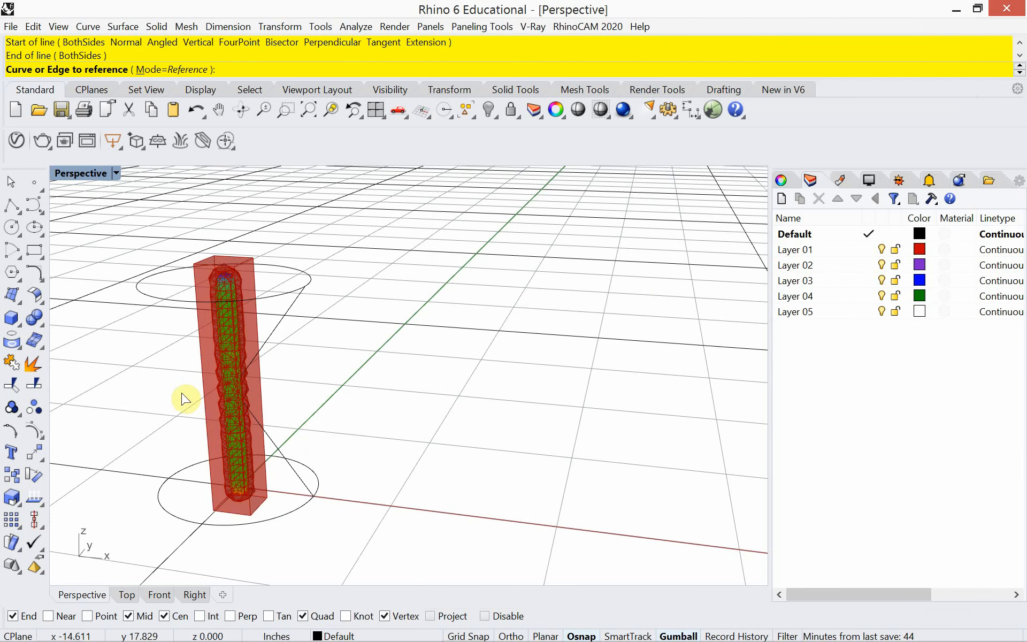
{"action": "left_click", "coordinate": [270, 343]}
{"action": "key", "text": "Return"}
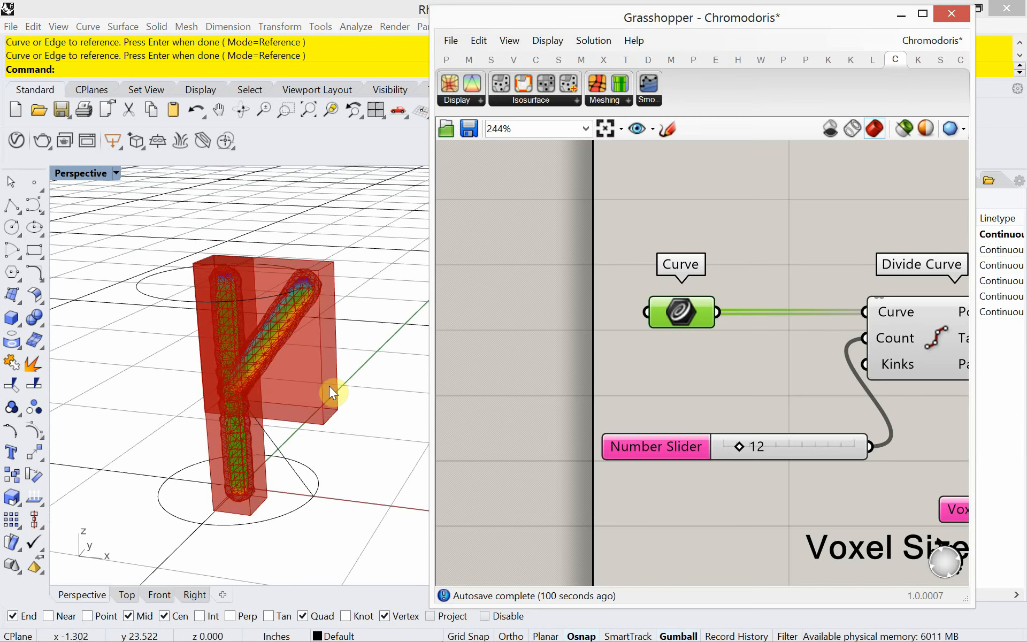
Set the Curve parameter to reference all drawn curves: both circles, the vertical line and the two slanted lines.
{"action": "right_click_drag", "start_coordinate": [308, 418], "coordinate": [277, 428]}
{"action": "scroll", "coordinate": [234, 399], "scroll_direction": "up", "scroll_amount": 3}
{"action": "scroll", "coordinate": [232, 394], "scroll_direction": "down", "scroll_amount": 2}
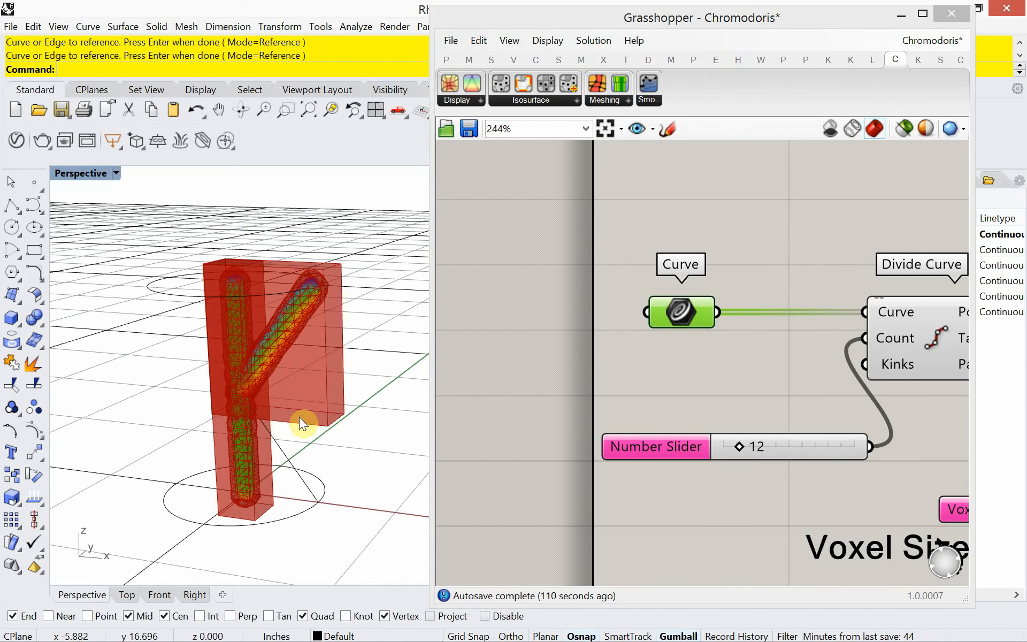
{"action": "right_click", "coordinate": [682, 312]}
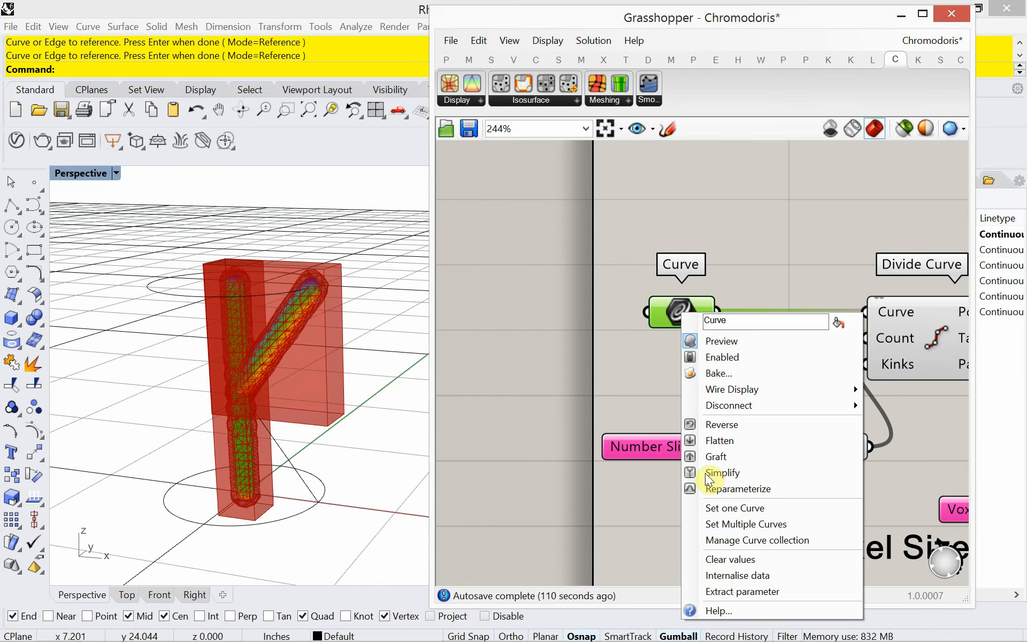
{"action": "left_click", "coordinate": [727, 523]}
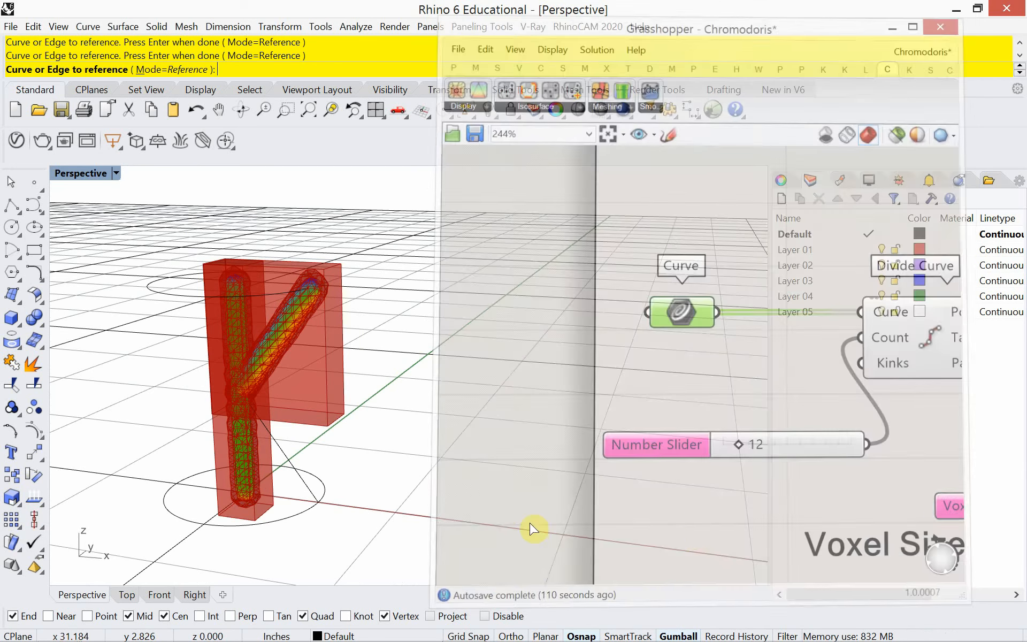
{"action": "left_click_drag", "start_coordinate": [379, 530], "coordinate": [184, 259]}
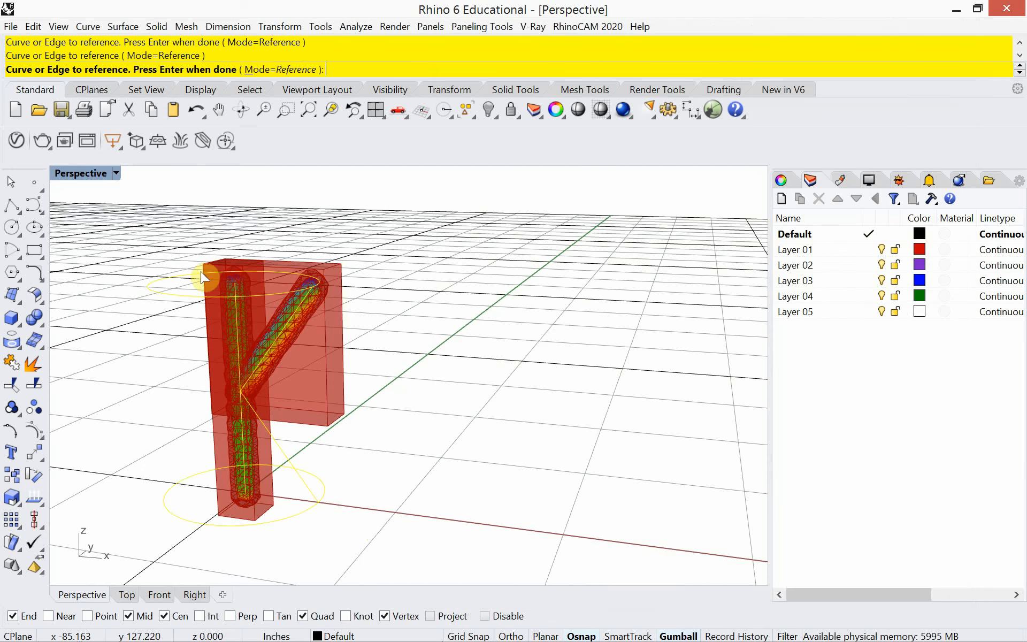
{"action": "right_click", "coordinate": [390, 360]}
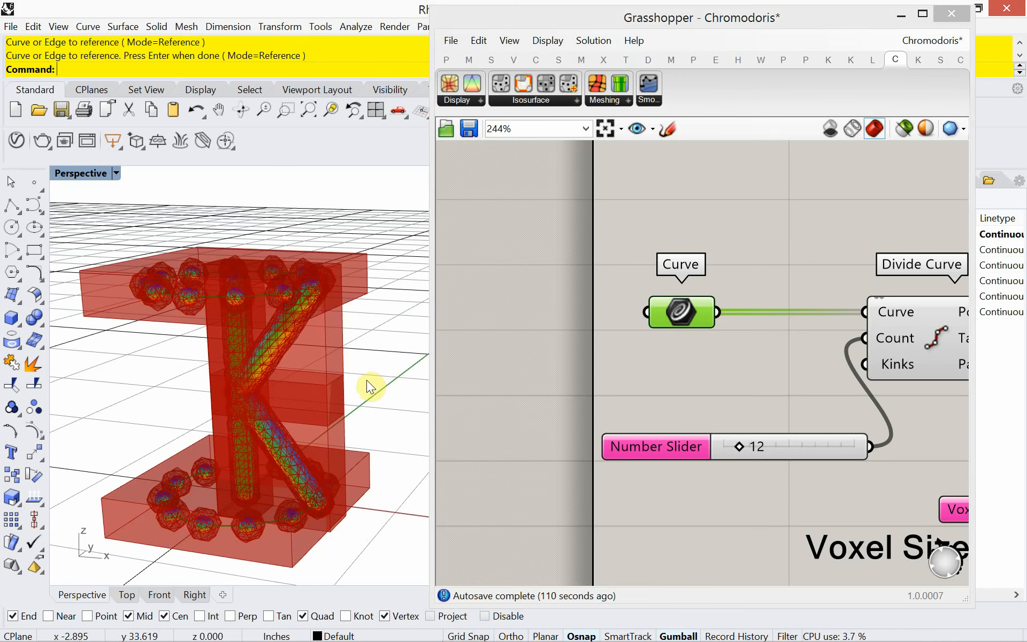
{"action": "right_click_drag", "start_coordinate": [367, 380], "coordinate": [192, 372]}
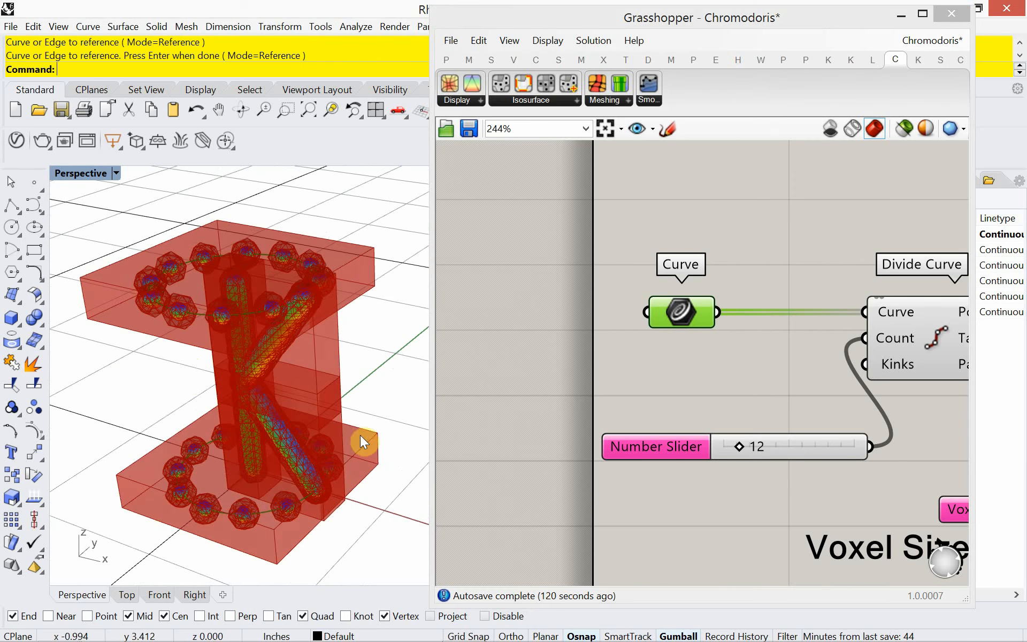
Turn off the preview of every component except Draft Angle by inverting its selection.
{"action": "right_click_drag", "start_coordinate": [794, 390], "coordinate": [694, 363]}
{"action": "scroll", "coordinate": [678, 382], "scroll_direction": "down", "scroll_amount": 8}
{"action": "right_click_drag", "start_coordinate": [833, 429], "coordinate": [689, 411]}
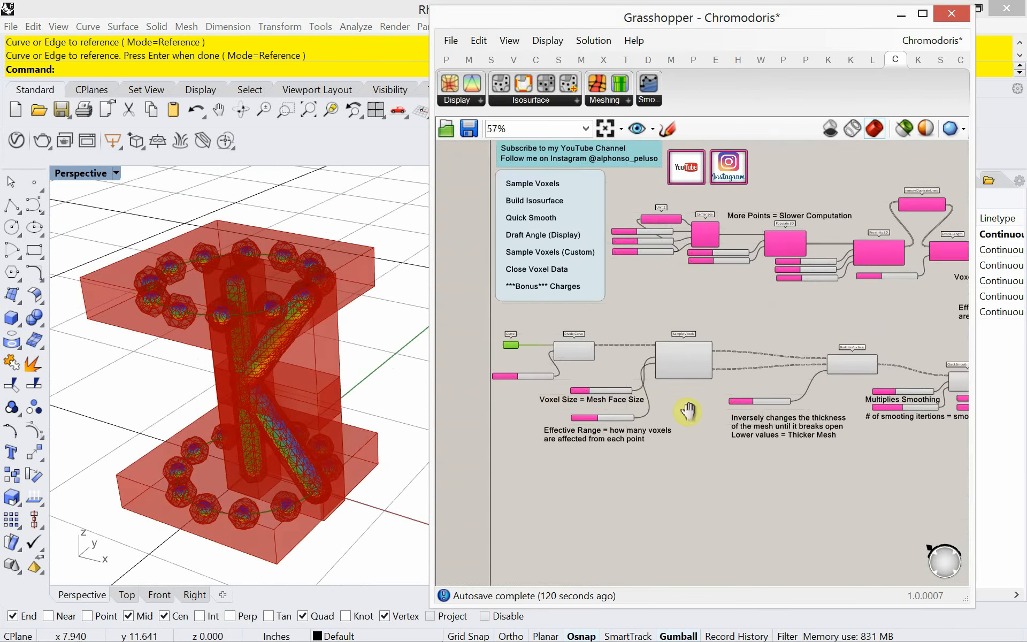
{"action": "scroll", "coordinate": [688, 411], "scroll_direction": "down", "scroll_amount": 4}
{"action": "right_click_drag", "start_coordinate": [801, 432], "coordinate": [723, 432]}
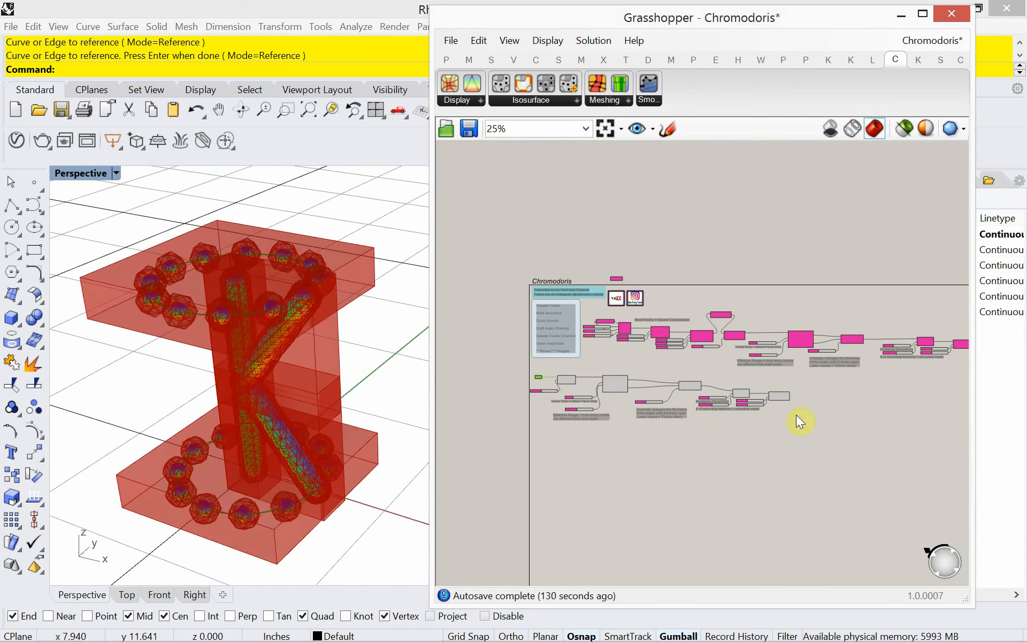
{"action": "scroll", "coordinate": [793, 407], "scroll_direction": "up", "scroll_amount": 9}
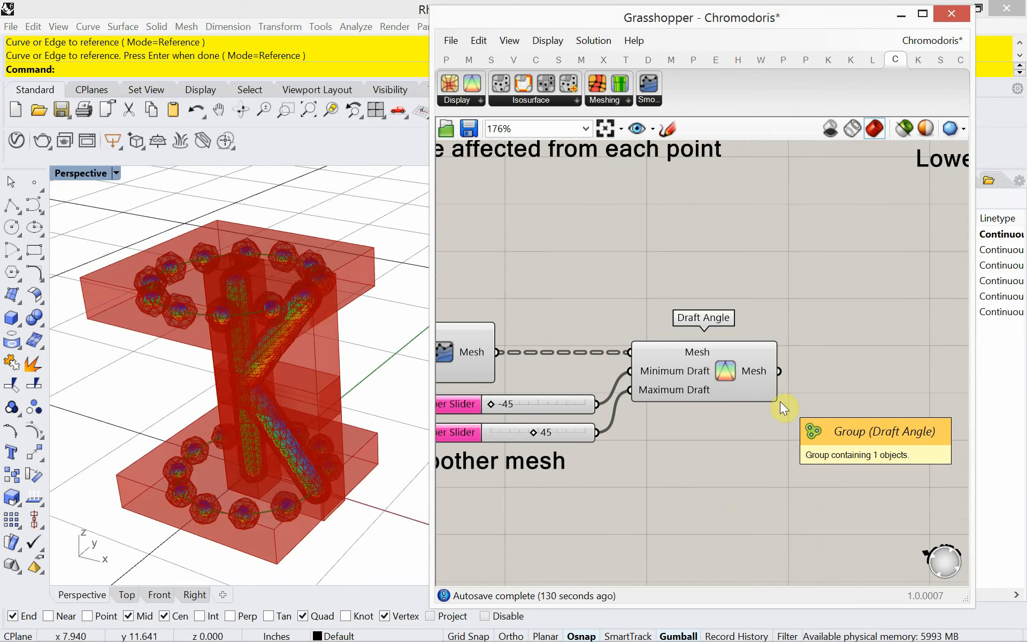
{"action": "right_click_drag", "start_coordinate": [560, 359], "coordinate": [720, 335]}
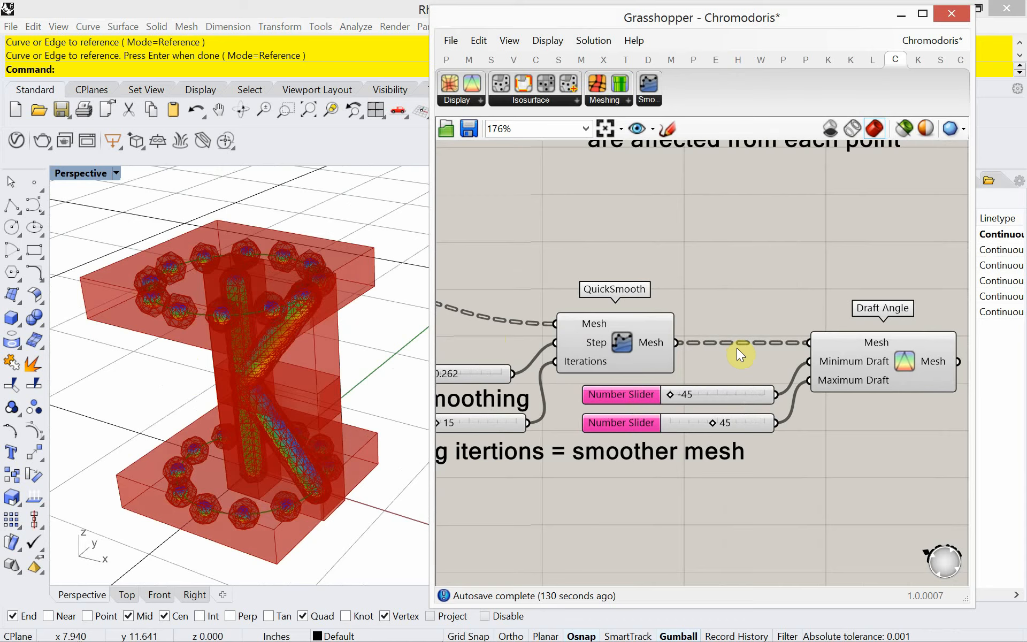
{"action": "scroll", "coordinate": [736, 348], "scroll_direction": "down", "scroll_amount": 4}
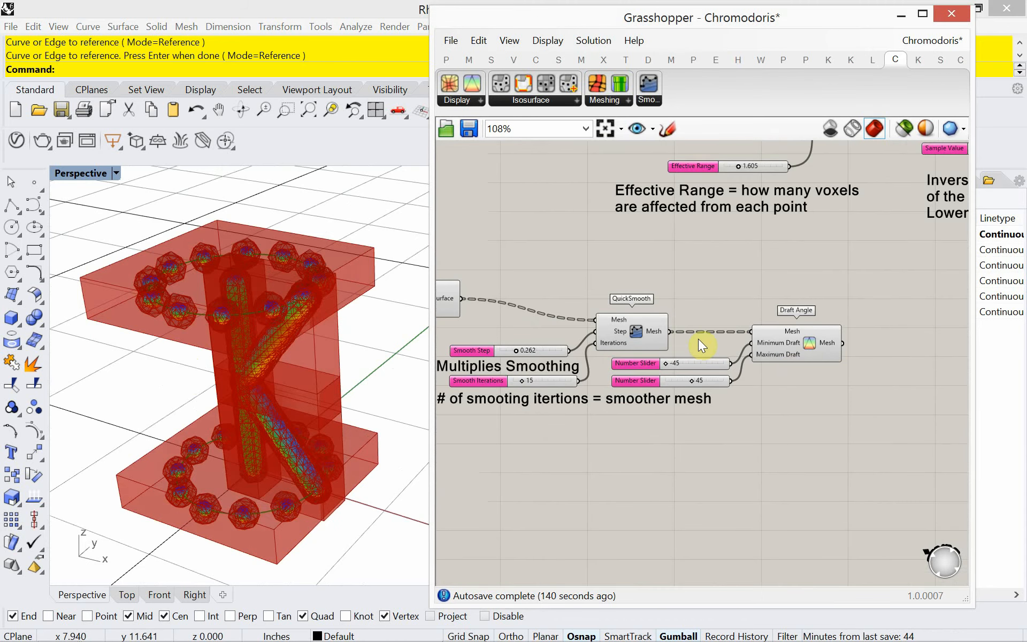
{"action": "left_click", "coordinate": [805, 347]}
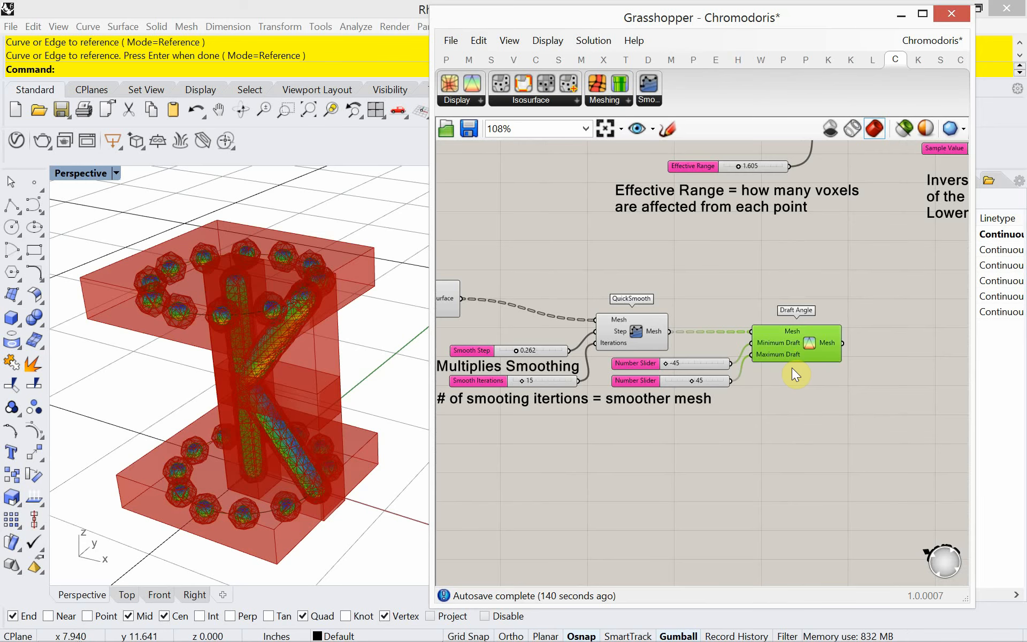
{"action": "key", "text": "ctrl+i"}
{"action": "right_click_drag", "start_coordinate": [798, 414], "coordinate": [794, 420]}
{"action": "right_click", "coordinate": [792, 419]}
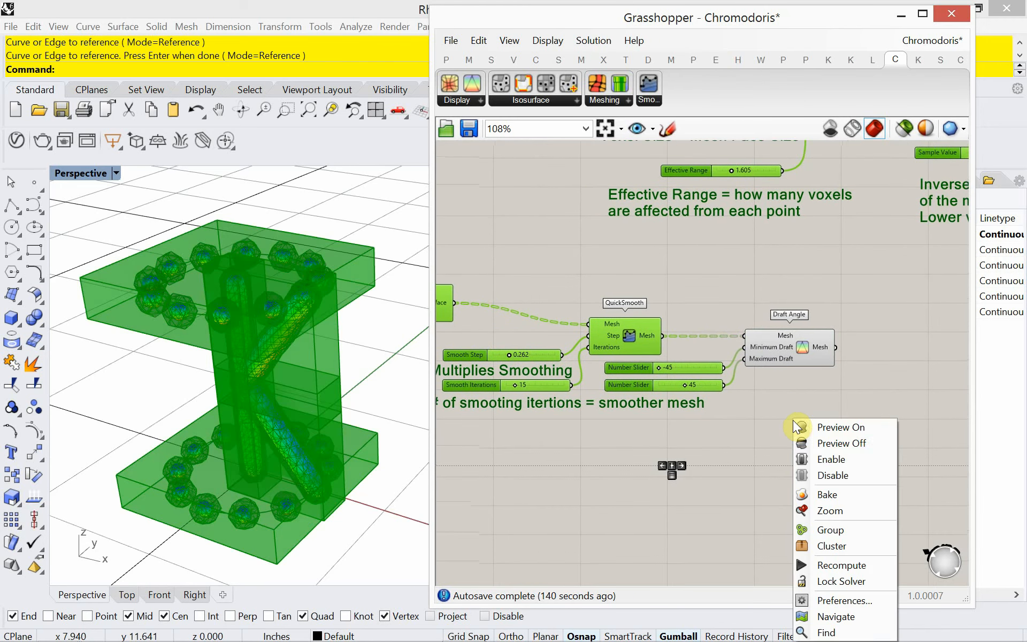
{"action": "left_click", "coordinate": [829, 442]}
Clear the component selection and flatten the Points output of the lower definition's Divide Curve component.
{"action": "right_click_drag", "start_coordinate": [689, 454], "coordinate": [784, 428]}
{"action": "scroll", "coordinate": [784, 428], "scroll_direction": "down", "scroll_amount": 2}
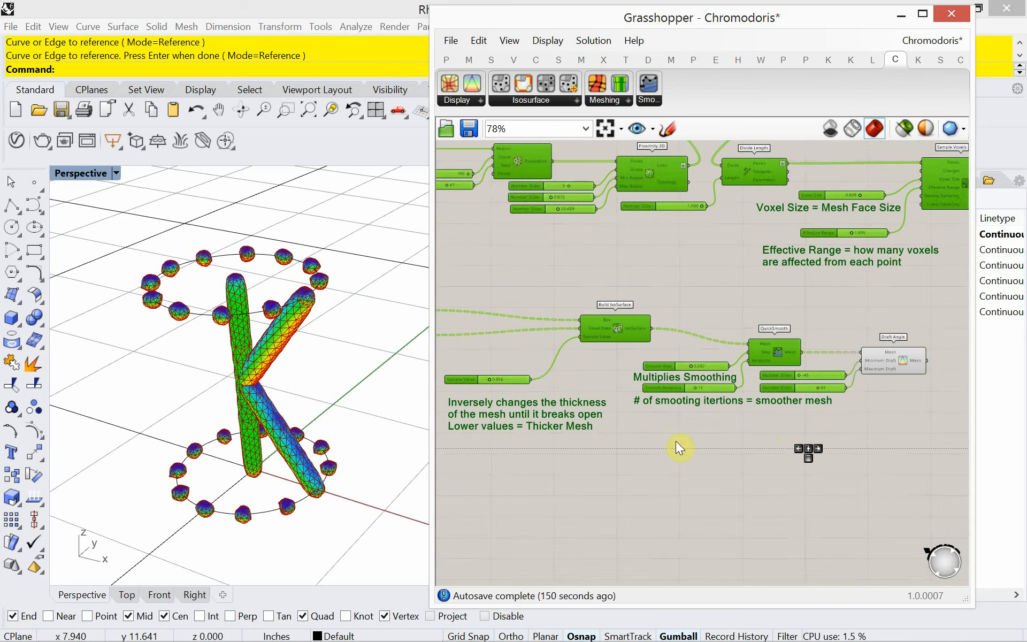
{"action": "right_click_drag", "start_coordinate": [328, 458], "coordinate": [318, 431]}
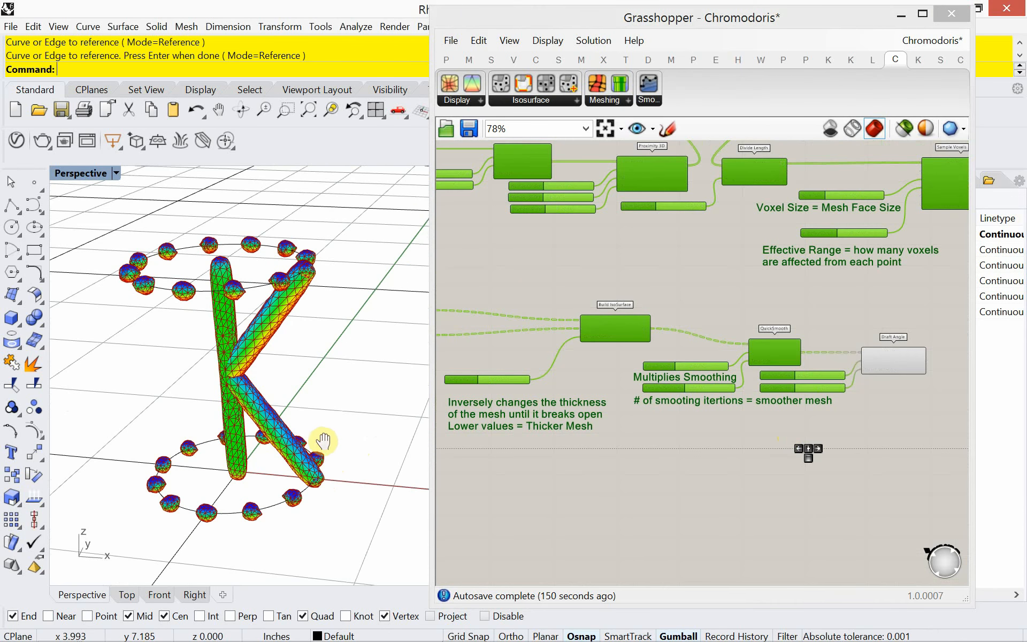
{"action": "right_click_drag", "start_coordinate": [582, 454], "coordinate": [713, 446]}
{"action": "scroll", "coordinate": [714, 444], "scroll_direction": "down", "scroll_amount": 2}
{"action": "right_click_drag", "start_coordinate": [546, 414], "coordinate": [711, 396]}
{"action": "scroll", "coordinate": [589, 352], "scroll_direction": "up", "scroll_amount": 5}
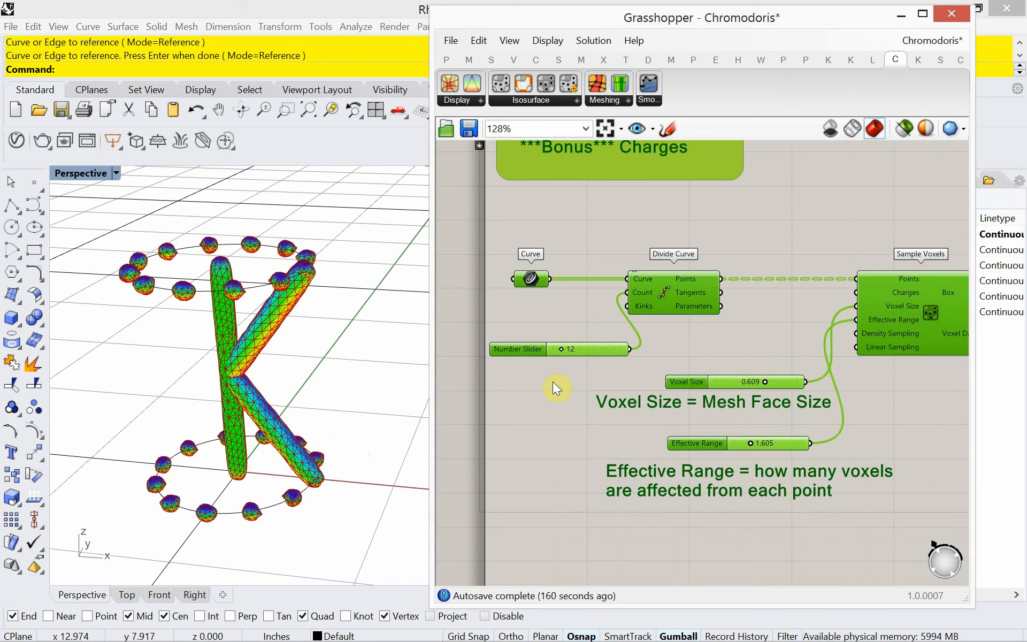
{"action": "scroll", "coordinate": [603, 377], "scroll_direction": "down", "scroll_amount": 3}
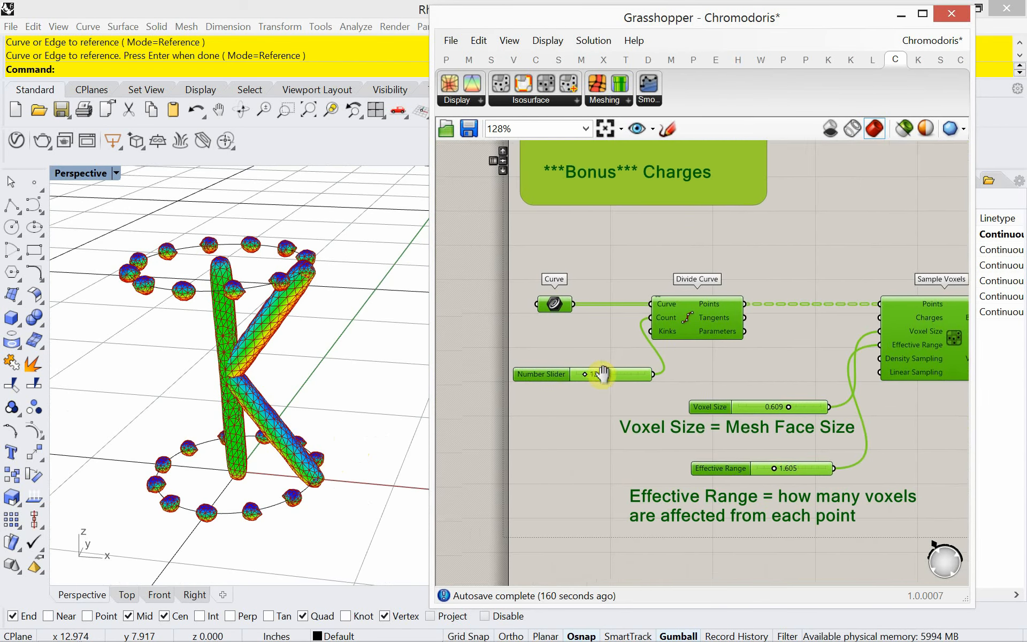
{"action": "left_click", "coordinate": [575, 442]}
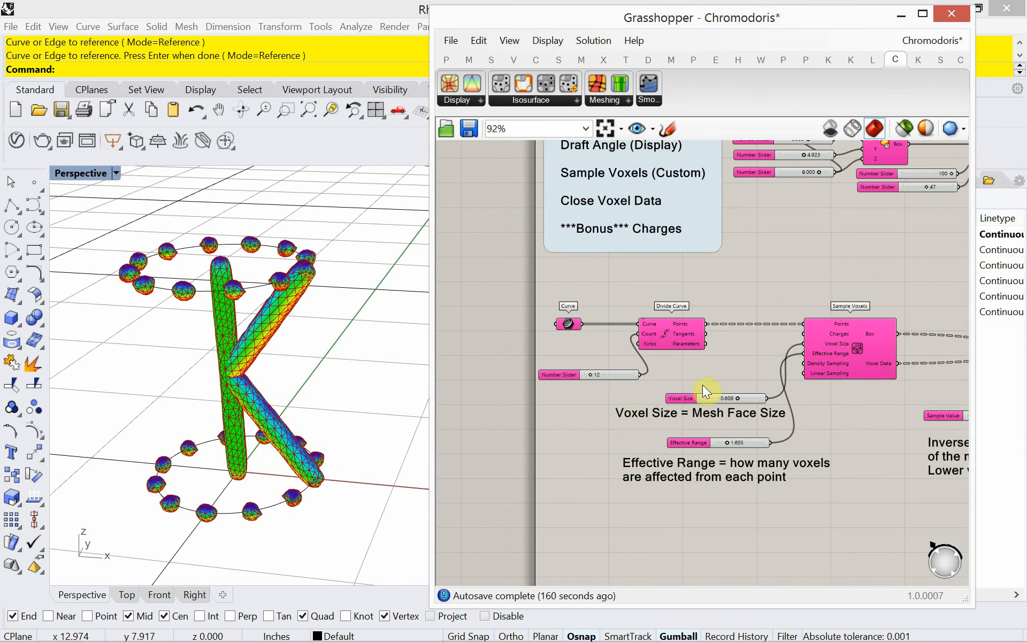
{"action": "scroll", "coordinate": [695, 385], "scroll_direction": "up", "scroll_amount": 4}
{"action": "mouse_move", "coordinate": [663, 314]}
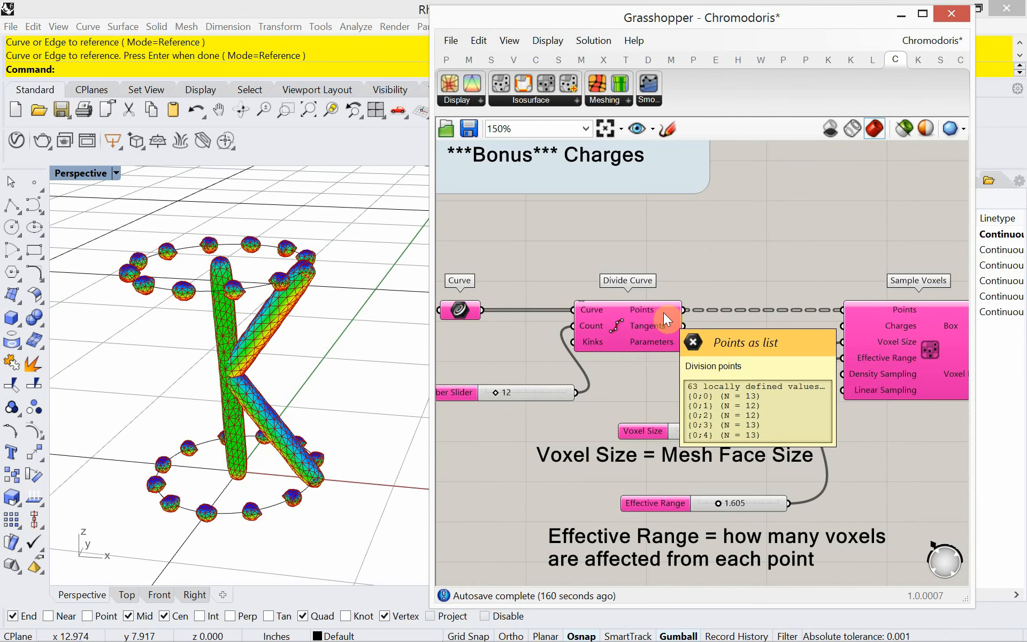
{"action": "right_click", "coordinate": [663, 309]}
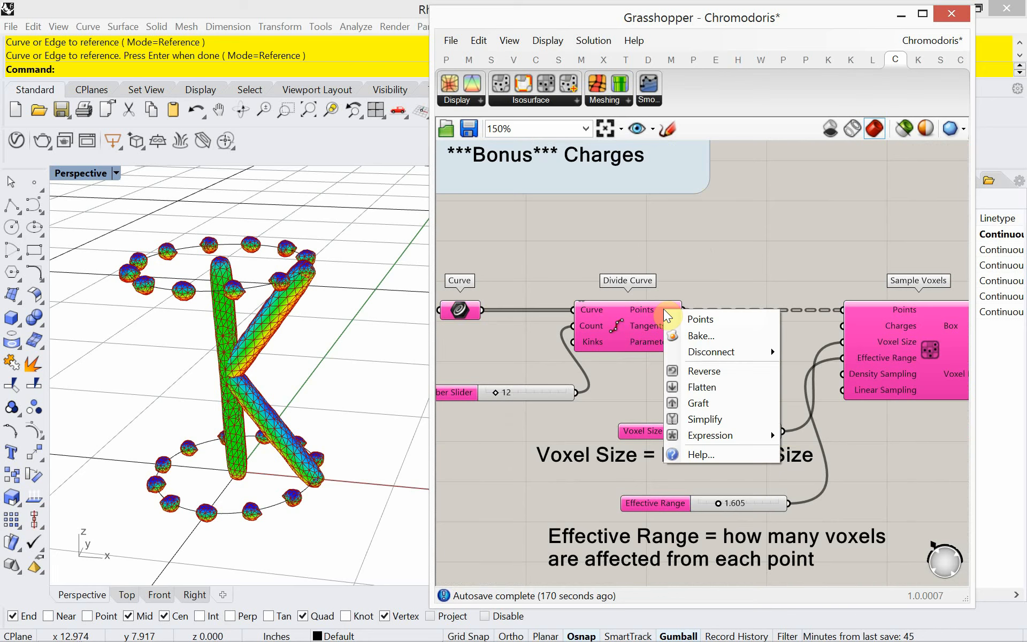
{"action": "left_click", "coordinate": [689, 387]}
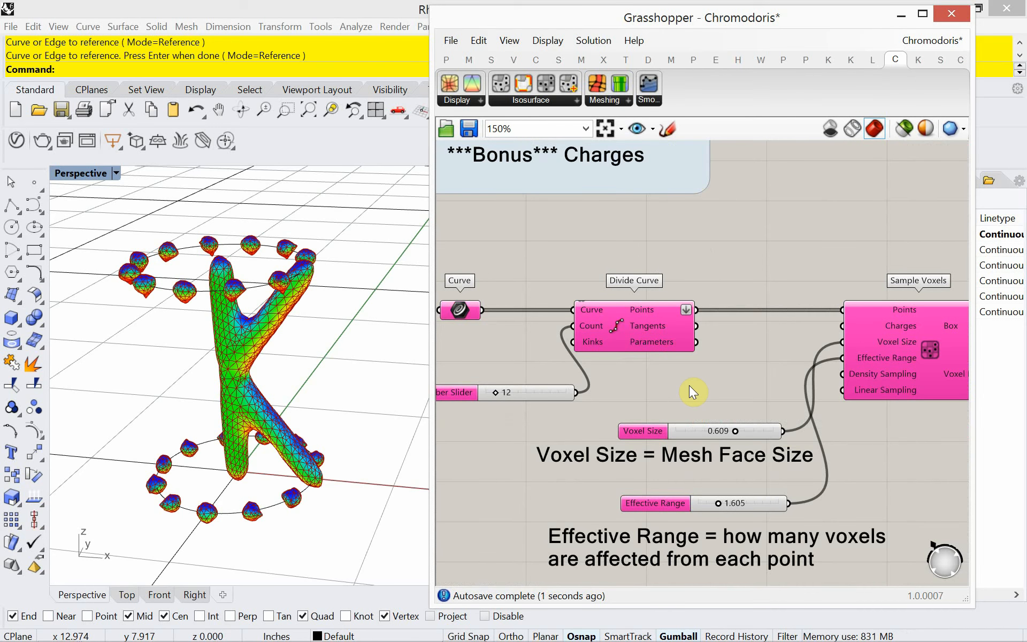
Examine how the mesh branches merge in the Perspective viewport and review the lower definition up to its Sample Value slider.
{"action": "scroll", "coordinate": [689, 385], "scroll_direction": "down", "scroll_amount": 5}
{"action": "right_click_drag", "start_coordinate": [735, 373], "coordinate": [761, 366]}
{"action": "scroll", "coordinate": [825, 320], "scroll_direction": "up", "scroll_amount": 4}
{"action": "scroll", "coordinate": [829, 326], "scroll_direction": "down", "scroll_amount": 3}
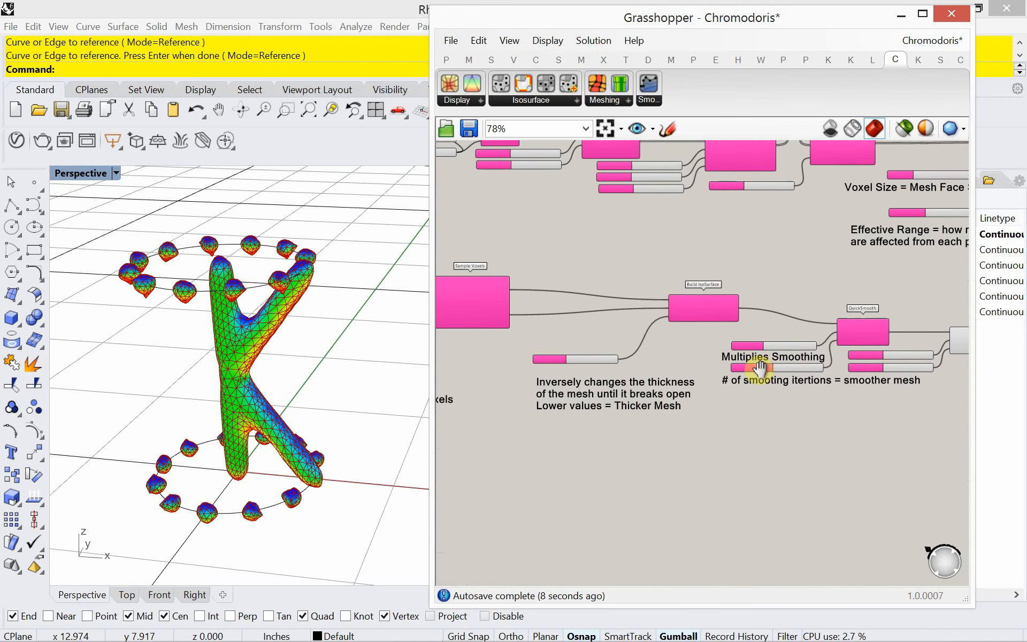
{"action": "right_click_drag", "start_coordinate": [347, 335], "coordinate": [232, 356]}
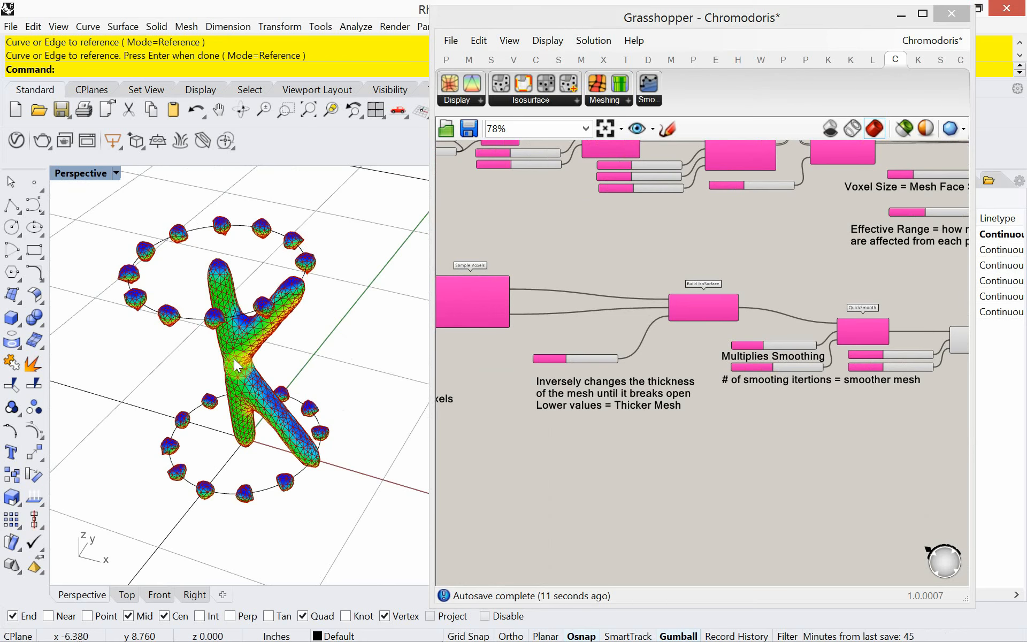
{"action": "right_click_drag", "start_coordinate": [236, 365], "coordinate": [226, 339]}
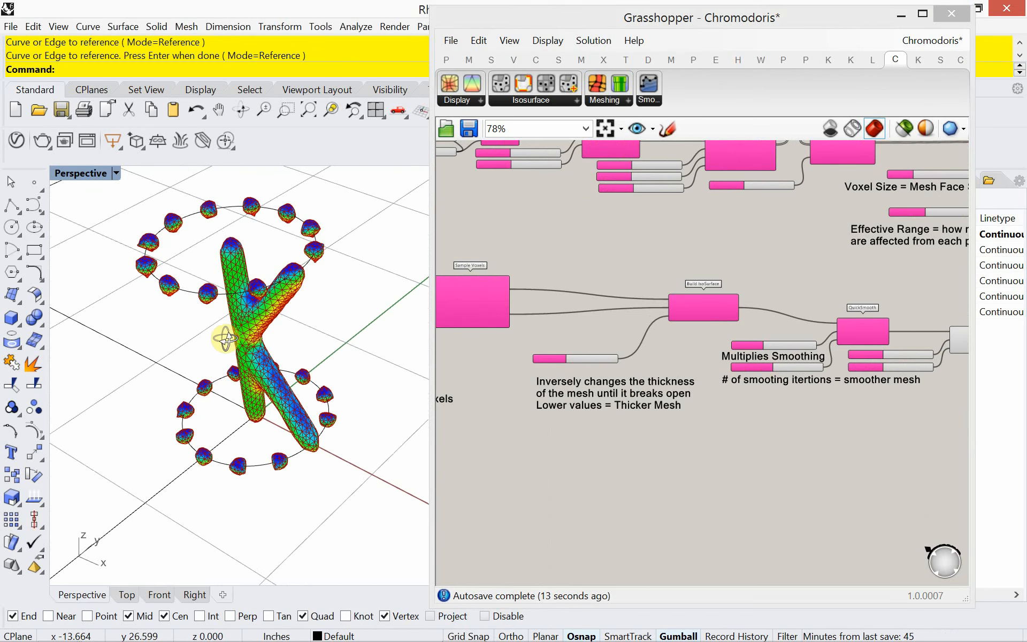
{"action": "right_click_drag", "start_coordinate": [514, 409], "coordinate": [614, 425]}
{"action": "scroll", "coordinate": [627, 422], "scroll_direction": "up", "scroll_amount": 5}
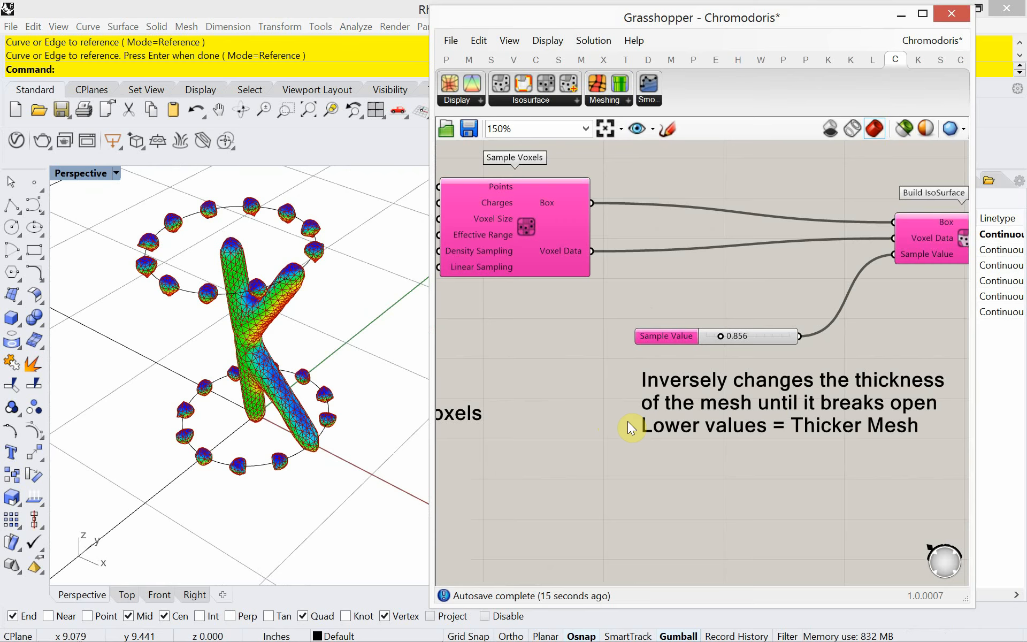
Set the Sample Value slider feeding Build IsoSurface in the lower definition to 0.625.
{"action": "right_click_drag", "start_coordinate": [744, 338], "coordinate": [640, 370]}
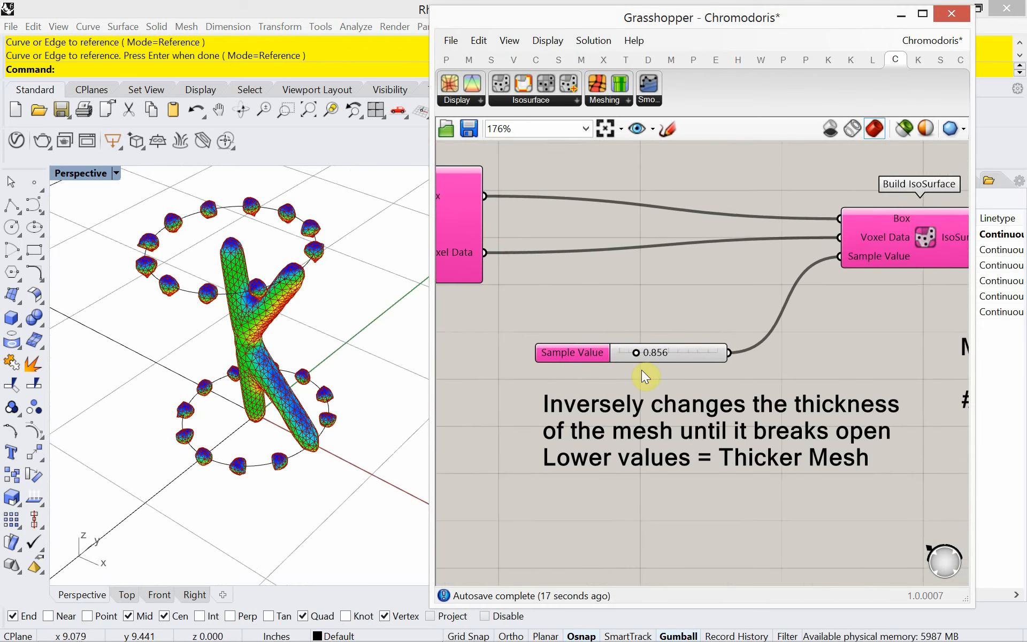
{"action": "scroll", "coordinate": [641, 370], "scroll_direction": "up", "scroll_amount": 1}
{"action": "left_click_drag", "start_coordinate": [634, 355], "coordinate": [632, 380]}
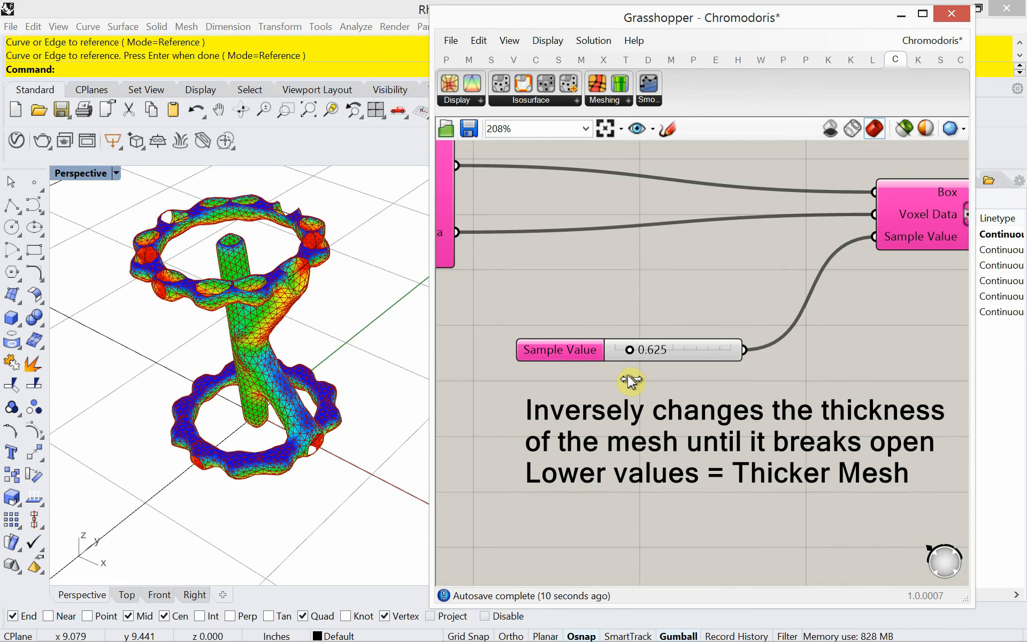
Set the QuickSmooth inputs to a Smooth Step of 0.295 and 13 Smooth Iterations.
{"action": "scroll", "coordinate": [630, 380], "scroll_direction": "down", "scroll_amount": 3}
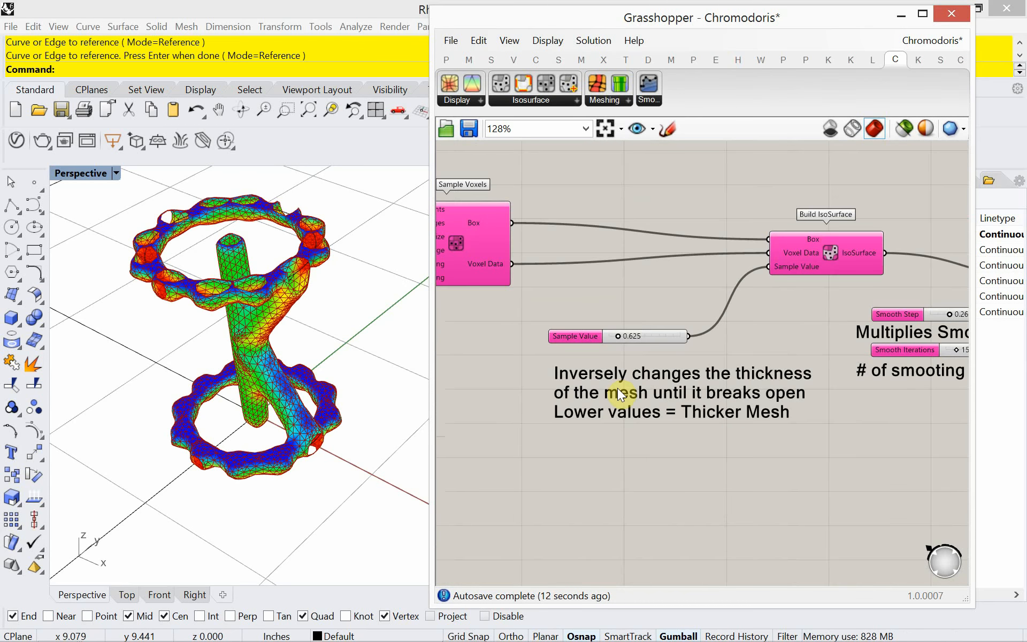
{"action": "right_click_drag", "start_coordinate": [703, 416], "coordinate": [567, 389]}
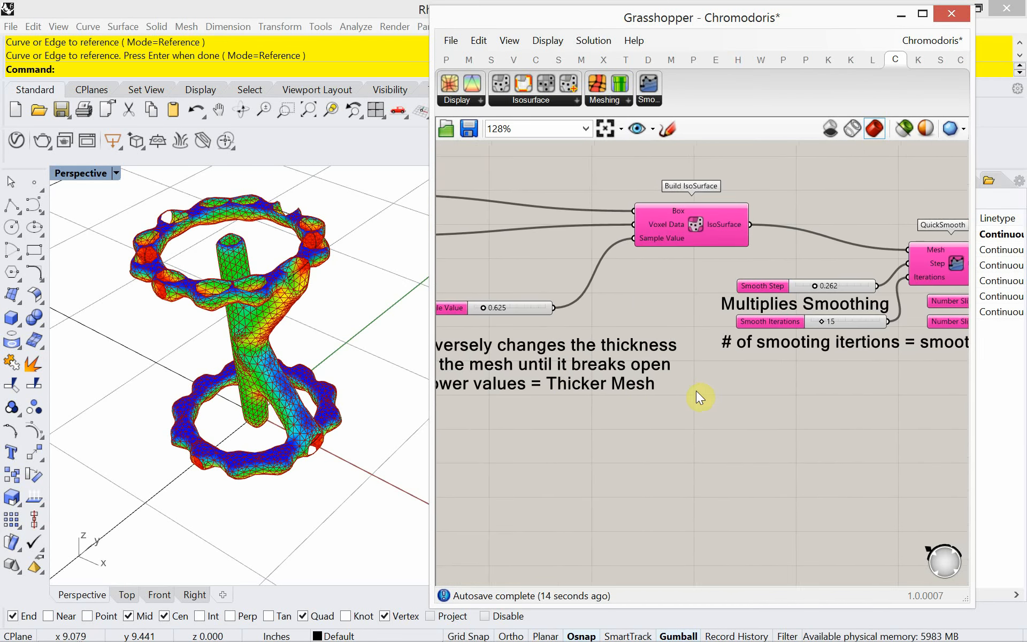
{"action": "right_click_drag", "start_coordinate": [763, 360], "coordinate": [674, 383]}
{"action": "scroll", "coordinate": [729, 325], "scroll_direction": "up", "scroll_amount": 5}
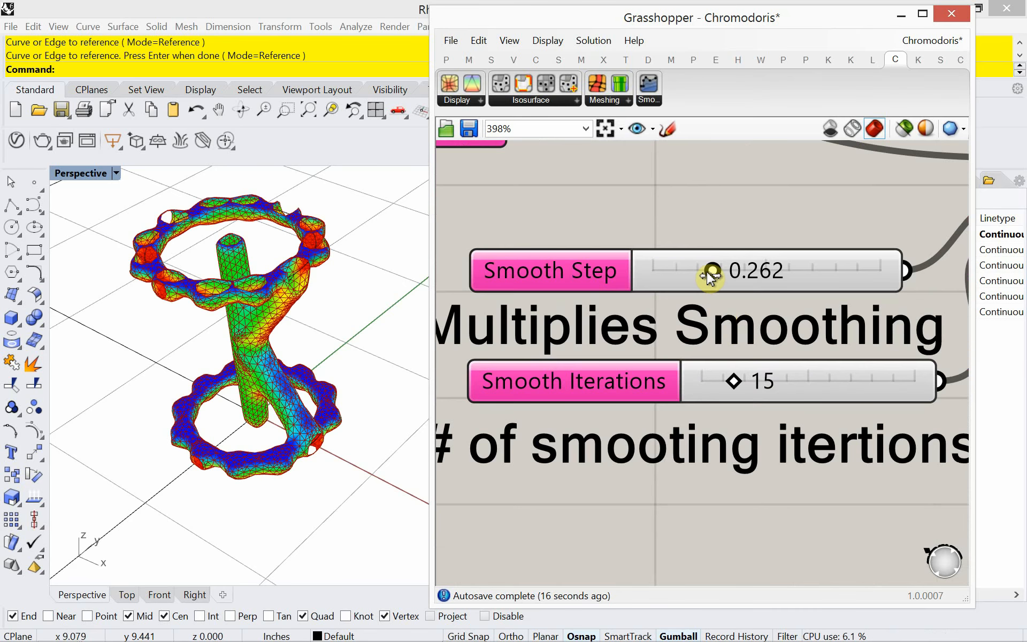
{"action": "mouse_move", "coordinate": [710, 276]}
{"action": "left_mouse_down"}
{"action": "mouse_move", "coordinate": [691, 277]}
{"action": "mouse_move", "coordinate": [718, 276]}
{"action": "left_mouse_up"}
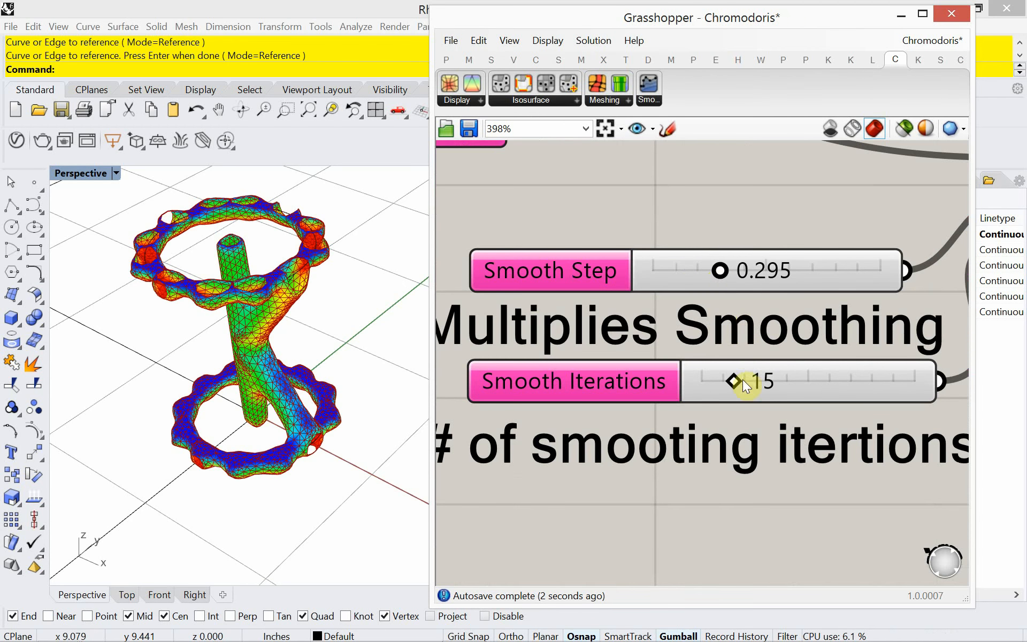
{"action": "mouse_move", "coordinate": [736, 389]}
{"action": "left_mouse_down"}
{"action": "mouse_move", "coordinate": [713, 385]}
{"action": "mouse_move", "coordinate": [729, 390]}
{"action": "left_mouse_up"}
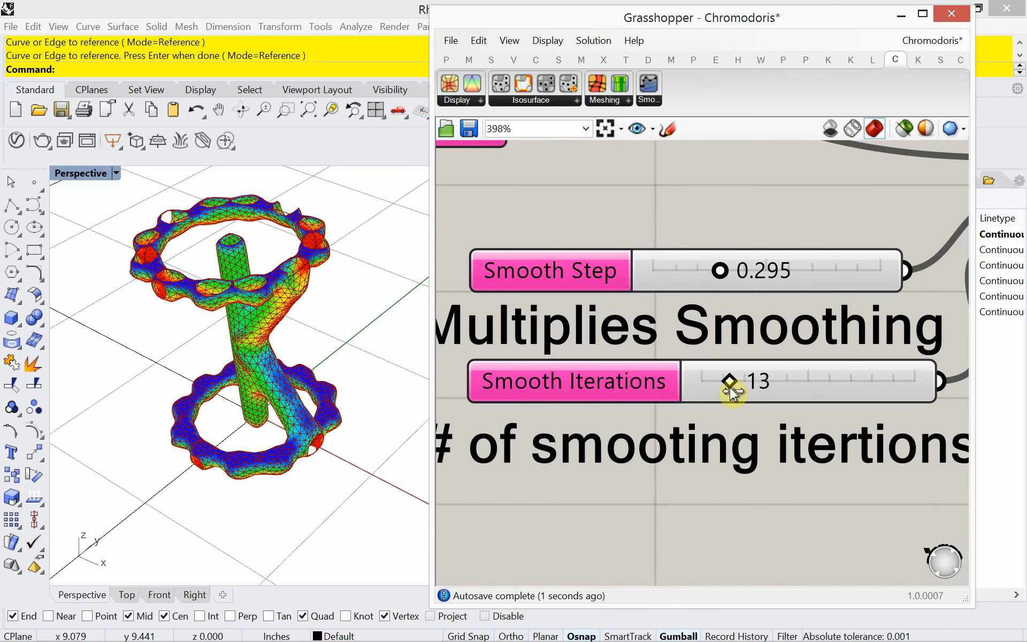
Set the Effective Range slider feeding the lower Sample Voxels component to 1.887.
{"action": "right_click_drag", "start_coordinate": [616, 463], "coordinate": [649, 453]}
{"action": "scroll", "coordinate": [648, 453], "scroll_direction": "down", "scroll_amount": 4}
{"action": "scroll", "coordinate": [607, 447], "scroll_direction": "down", "scroll_amount": 3}
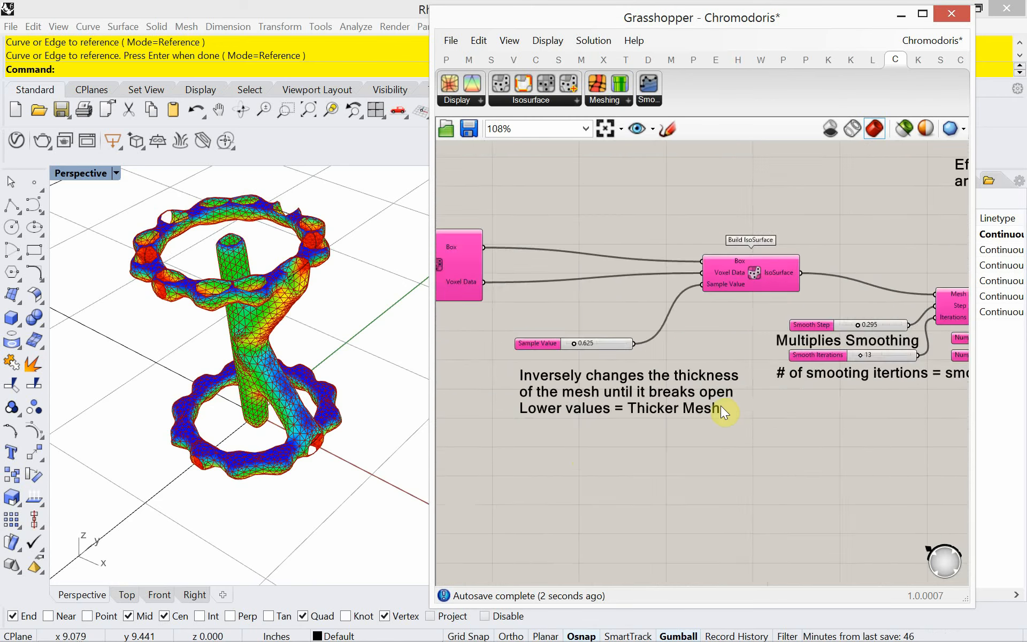
{"action": "right_click_drag", "start_coordinate": [569, 411], "coordinate": [722, 410]}
{"action": "right_click_drag", "start_coordinate": [606, 427], "coordinate": [709, 429]}
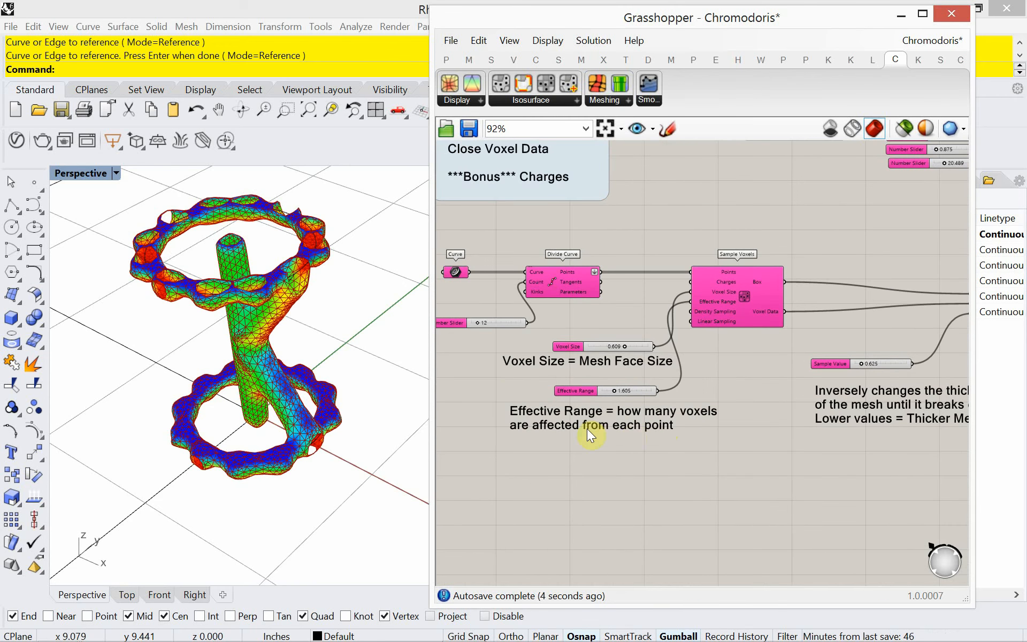
{"action": "scroll", "coordinate": [578, 403], "scroll_direction": "up", "scroll_amount": 1}
{"action": "scroll", "coordinate": [579, 400], "scroll_direction": "up", "scroll_amount": 3}
{"action": "right_click_drag", "start_coordinate": [579, 400], "coordinate": [687, 415]}
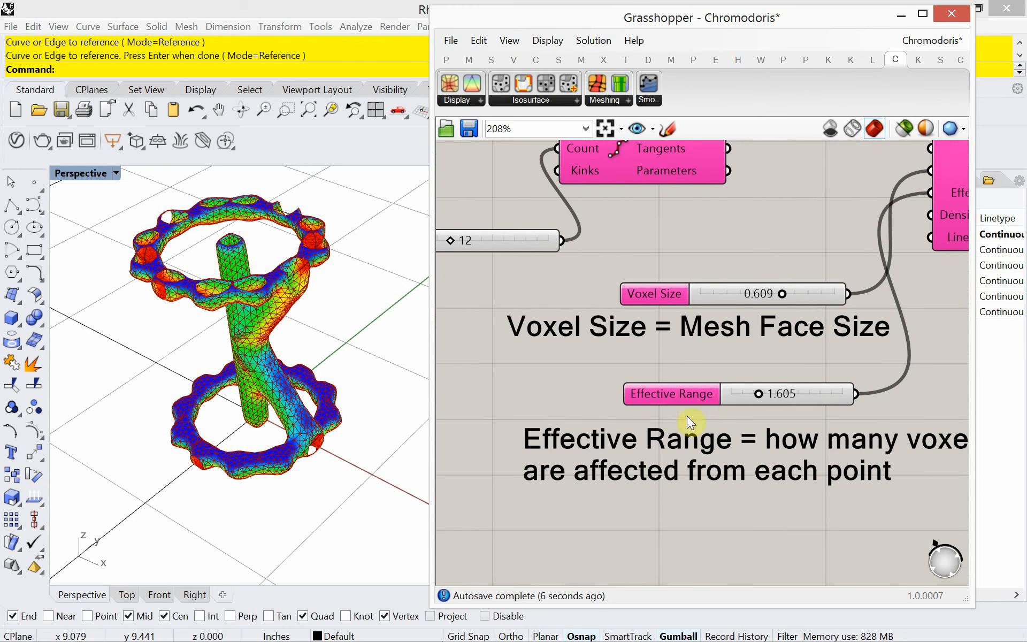
{"action": "mouse_move", "coordinate": [764, 393]}
{"action": "left_mouse_down"}
{"action": "mouse_move", "coordinate": [753, 396]}
{"action": "mouse_move", "coordinate": [767, 395]}
{"action": "left_mouse_up"}
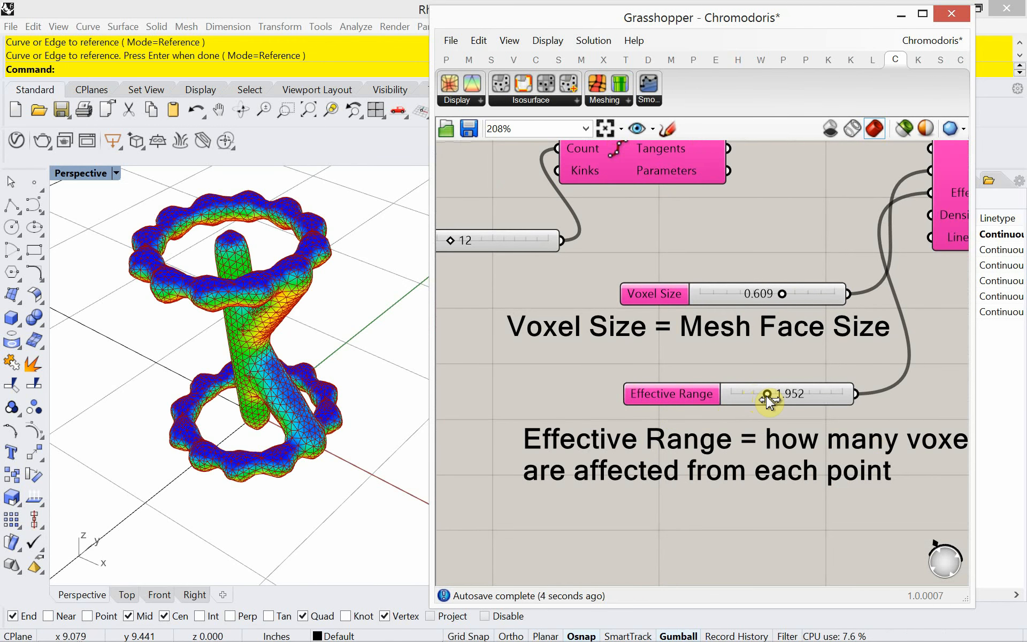
{"action": "mouse_move", "coordinate": [384, 471]}
{"action": "right_mouse_down"}
{"action": "mouse_move", "coordinate": [371, 435]}
{"action": "mouse_move", "coordinate": [378, 418]}
{"action": "mouse_move", "coordinate": [355, 431]}
{"action": "mouse_move", "coordinate": [385, 460]}
{"action": "right_mouse_up"}
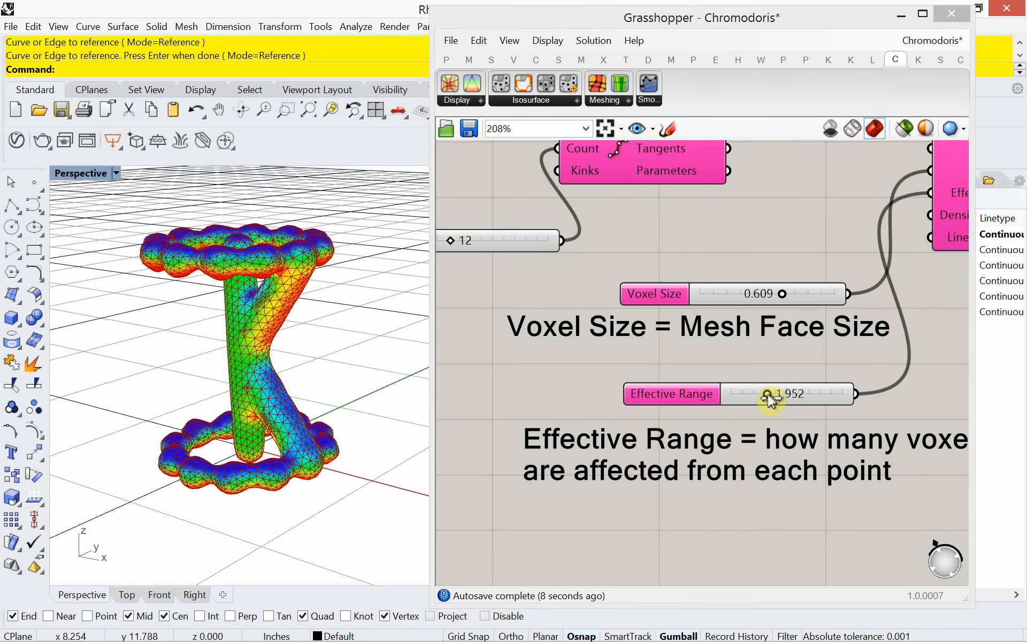
{"action": "mouse_move", "coordinate": [768, 395]}
{"action": "left_mouse_down"}
{"action": "mouse_move", "coordinate": [808, 410]}
{"action": "mouse_move", "coordinate": [757, 408]}
{"action": "mouse_move", "coordinate": [768, 409]}
{"action": "left_mouse_up"}
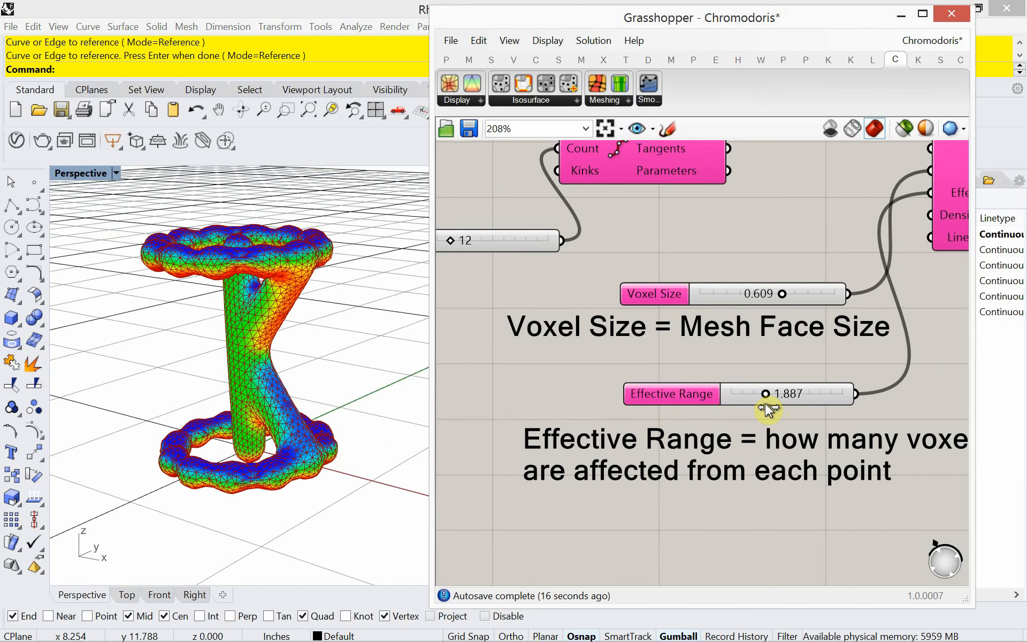
Examine the merged mesh in the Perspective viewport from several angles and review the lower definition's voxel inputs.
{"action": "mouse_move", "coordinate": [259, 433]}
{"action": "right_mouse_down"}
{"action": "mouse_move", "coordinate": [230, 435]}
{"action": "mouse_move", "coordinate": [269, 419]}
{"action": "right_mouse_up"}
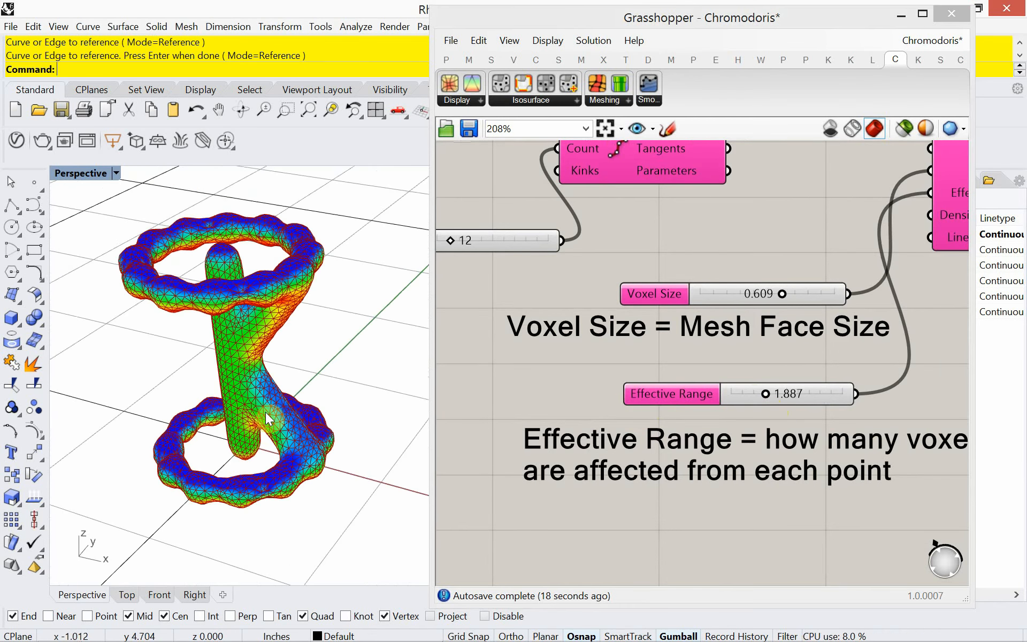
{"action": "right_click_drag", "start_coordinate": [183, 452], "coordinate": [173, 420]}
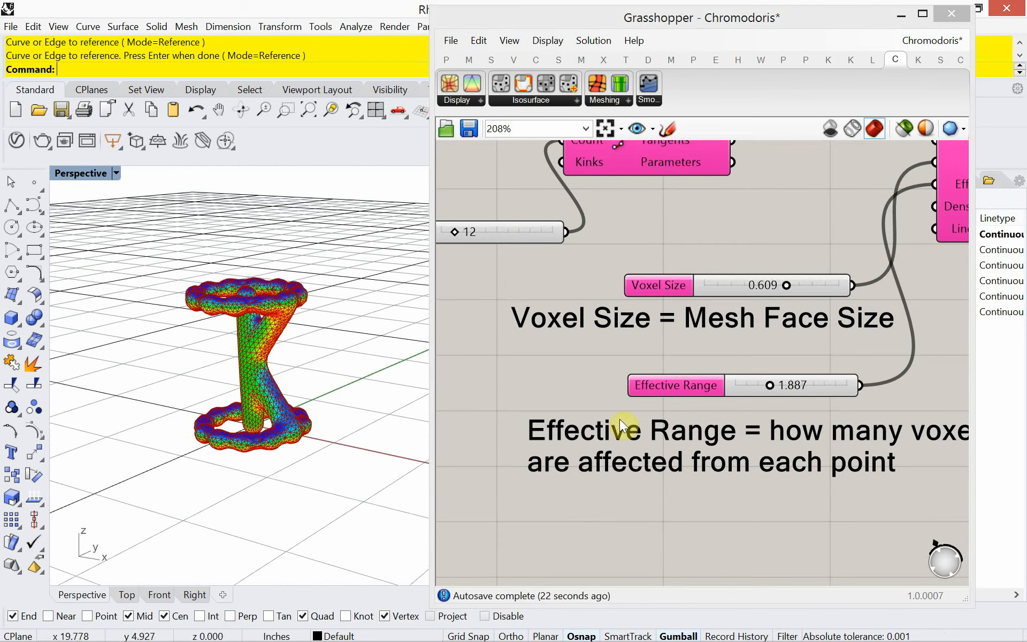
{"action": "right_click_drag", "start_coordinate": [625, 399], "coordinate": [597, 386]}
{"action": "right_click_drag", "start_coordinate": [293, 390], "coordinate": [305, 408]}
{"action": "right_click_drag", "start_coordinate": [633, 428], "coordinate": [629, 437]}
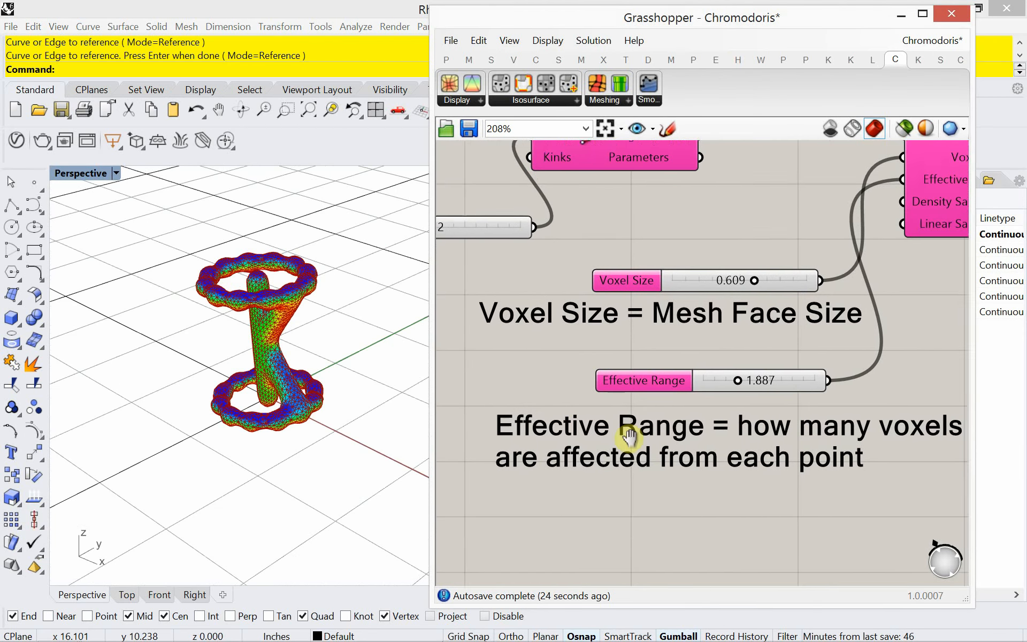
{"action": "scroll", "coordinate": [629, 437], "scroll_direction": "down", "scroll_amount": 2}
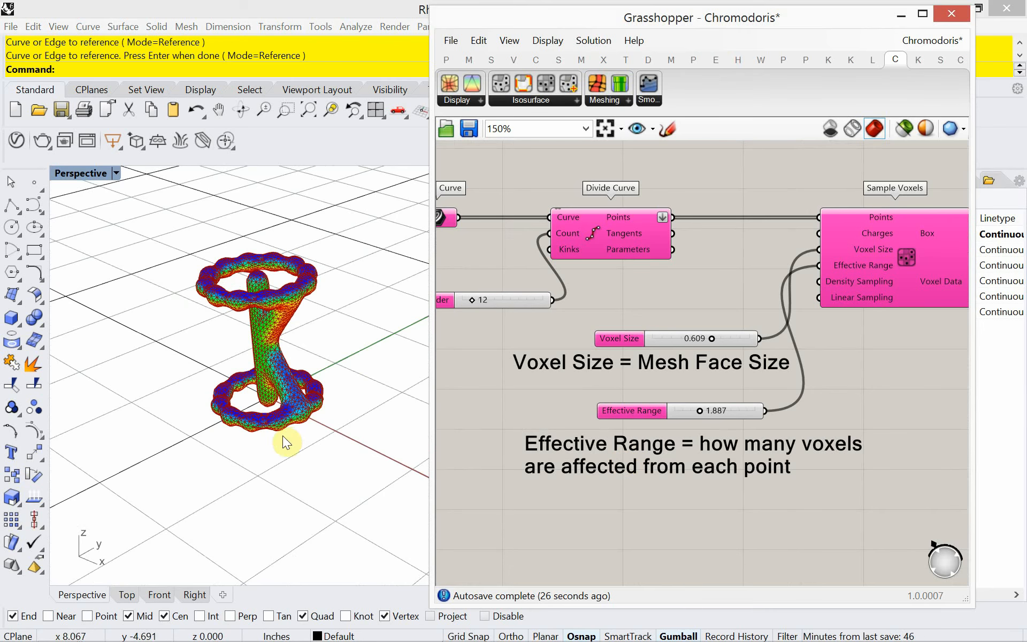
{"action": "right_click_drag", "start_coordinate": [282, 435], "coordinate": [187, 399]}
{"action": "scroll", "coordinate": [198, 390], "scroll_direction": "up", "scroll_amount": 3}
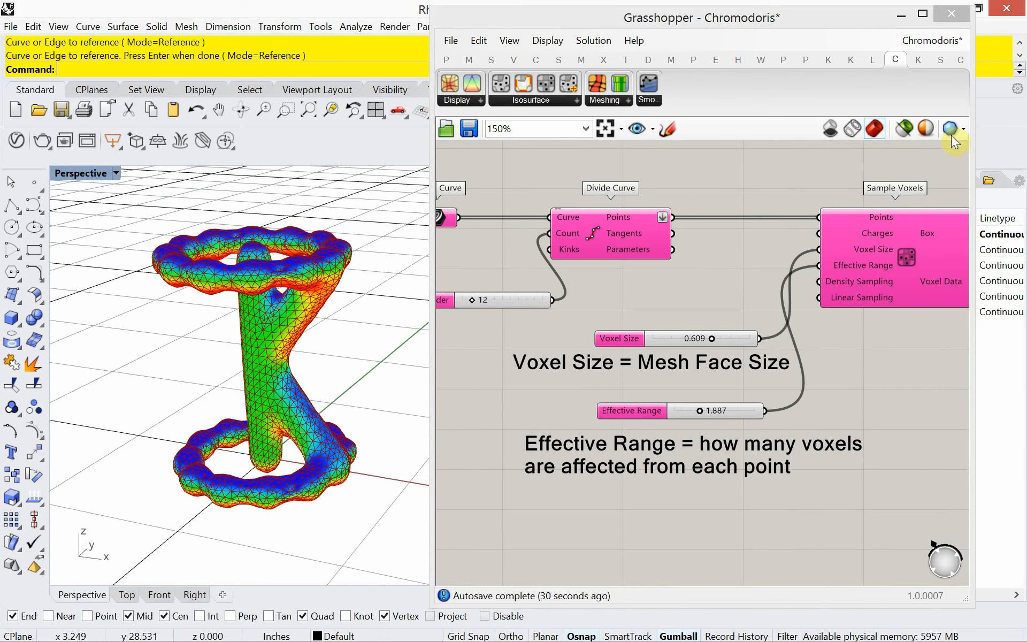
Save the Chromodoris definition and close the Grasshopper window to return to the Rhino curves.
{"action": "left_click", "coordinate": [452, 42]}
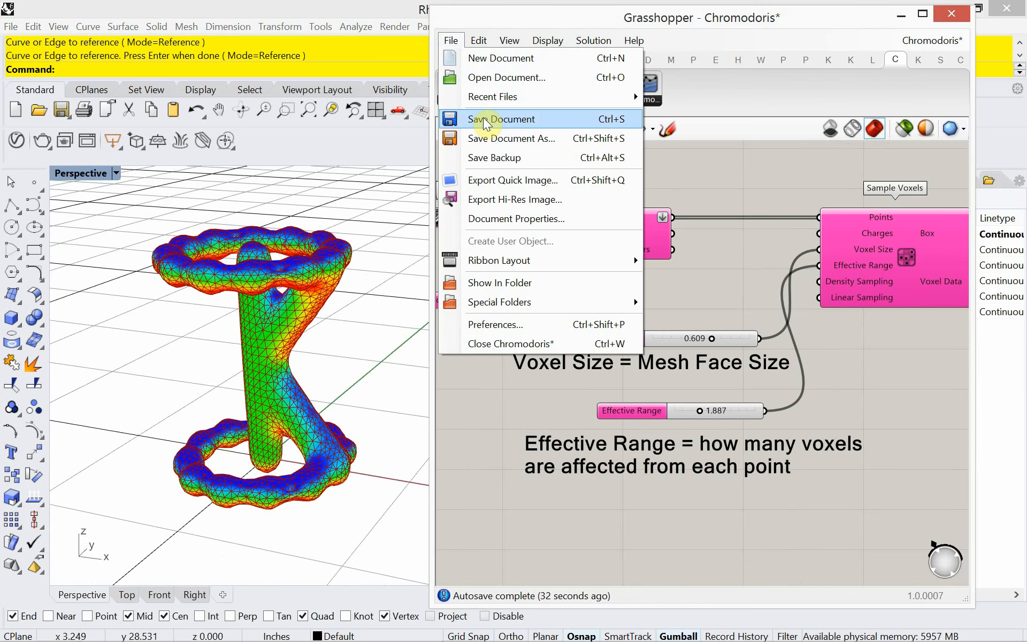
{"action": "left_click", "coordinate": [484, 118]}
{"action": "left_click", "coordinate": [937, 16]}
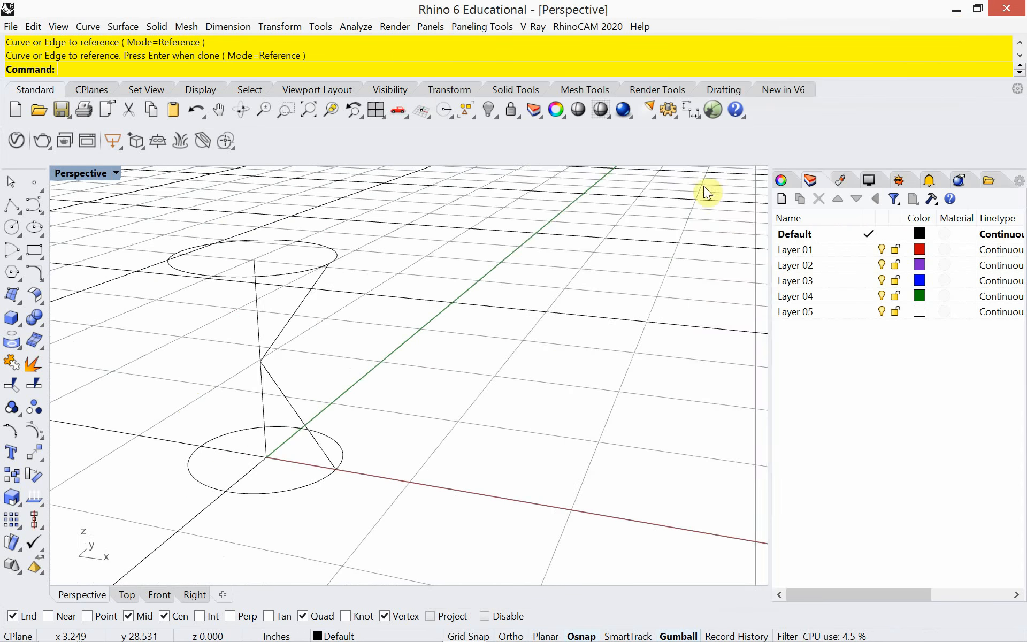
{"action": "right_click_drag", "start_coordinate": [711, 191], "coordinate": [374, 391]}
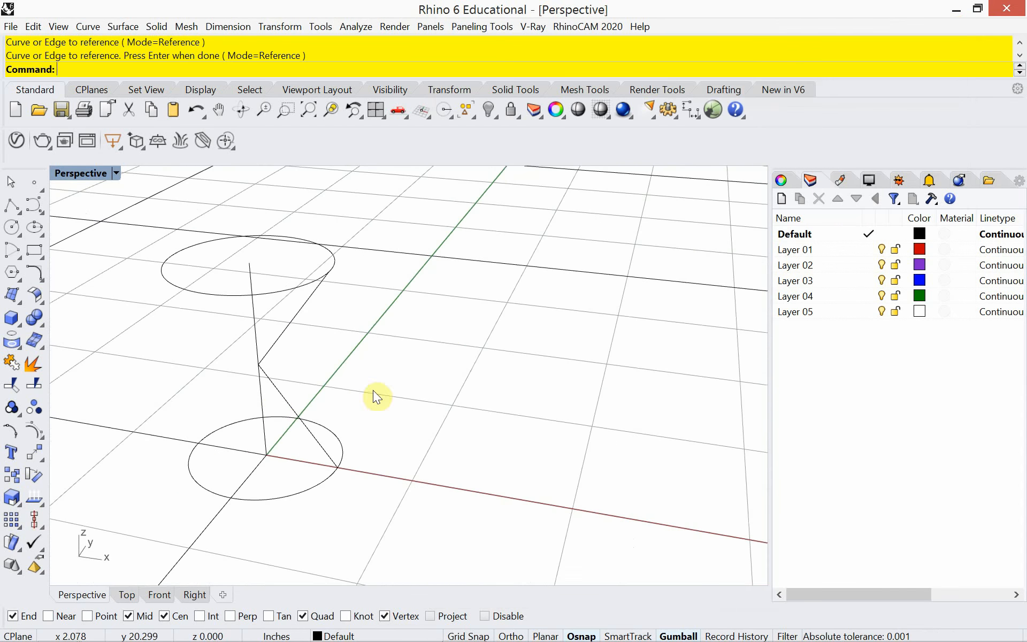
{"action": "scroll", "coordinate": [249, 395], "scroll_direction": "up", "scroll_amount": 2}
{"action": "right_click_drag", "start_coordinate": [250, 397], "coordinate": [362, 407]}
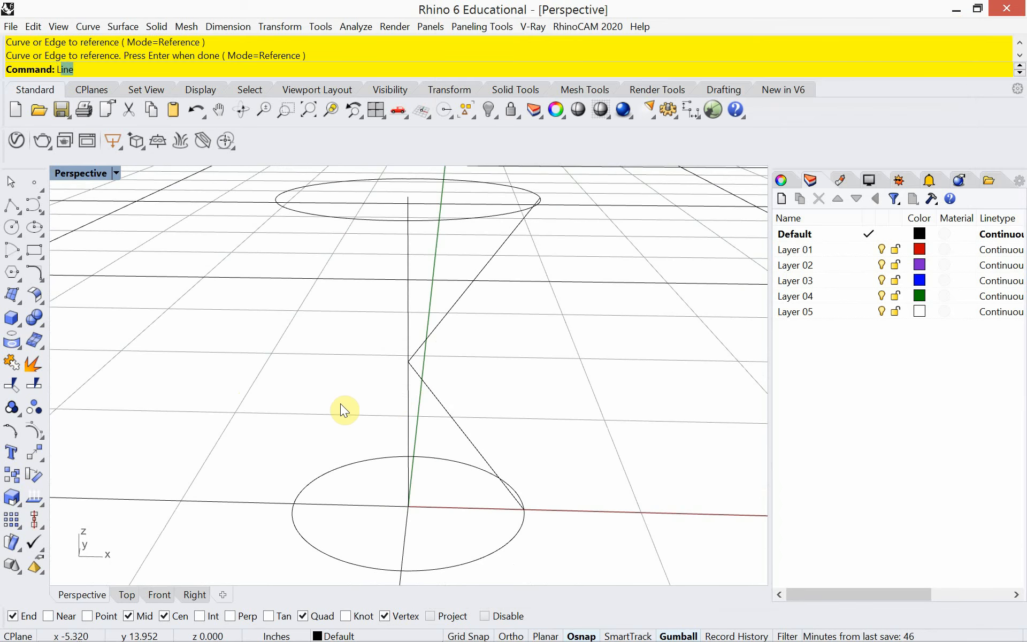
{"action": "key", "text": "Return"}
{"action": "right_click_drag", "start_coordinate": [340, 403], "coordinate": [192, 411]}
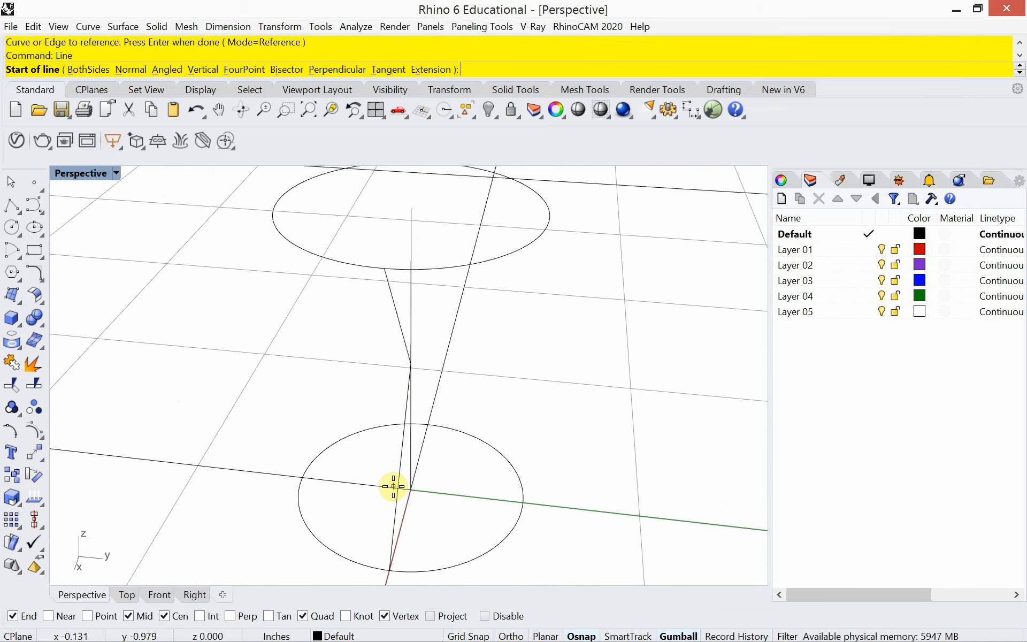
{"action": "left_click", "coordinate": [398, 465]}
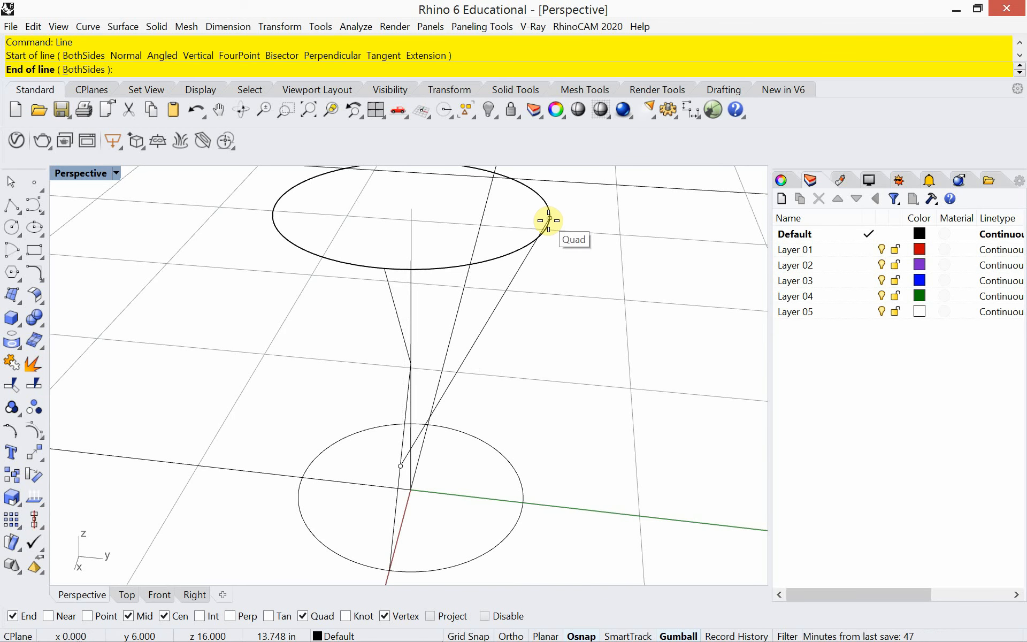
{"action": "key", "text": "Escape"}
Draw a line from the upper circle's quadrant on the positive Y side to the midpoint of the lower slanted line.
{"action": "right_click_drag", "start_coordinate": [556, 245], "coordinate": [560, 249]}
{"action": "right_click", "coordinate": [560, 242]}
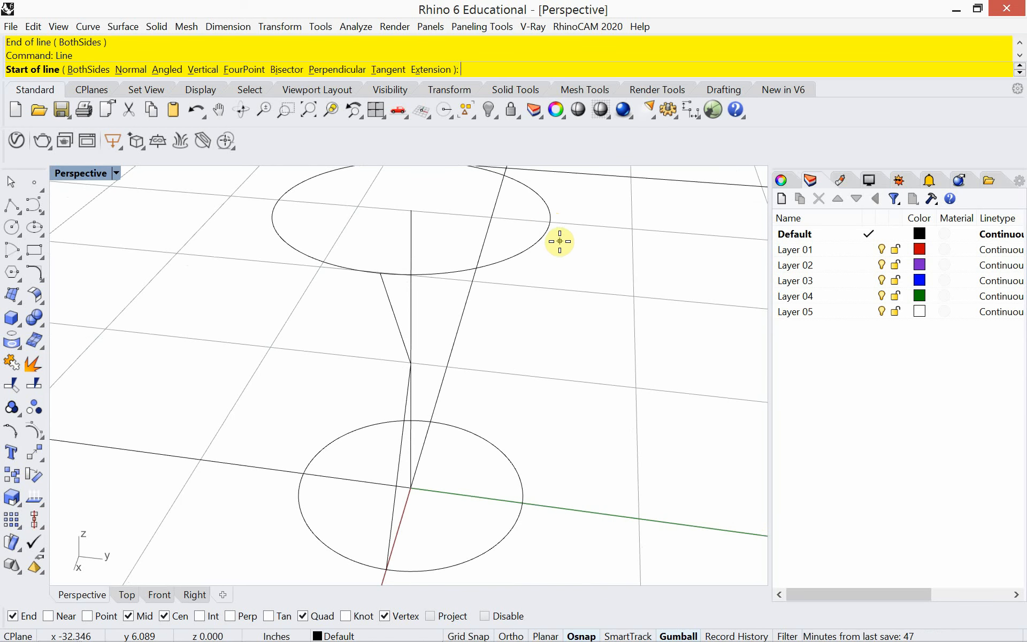
{"action": "left_click", "coordinate": [549, 219]}
{"action": "right_click_drag", "start_coordinate": [482, 431], "coordinate": [529, 409]}
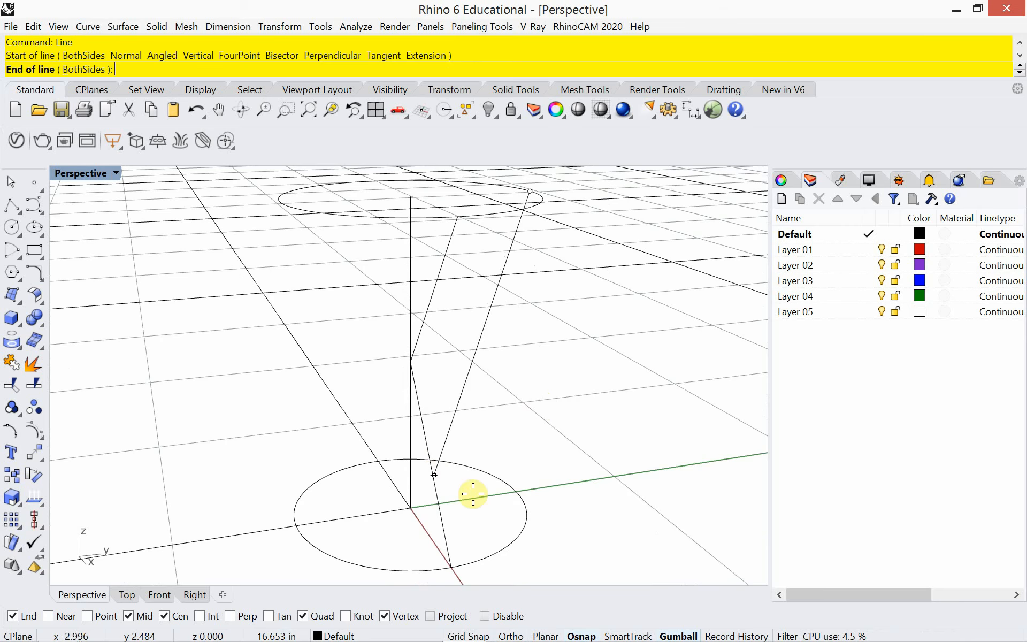
{"action": "right_click_drag", "start_coordinate": [472, 492], "coordinate": [385, 491]}
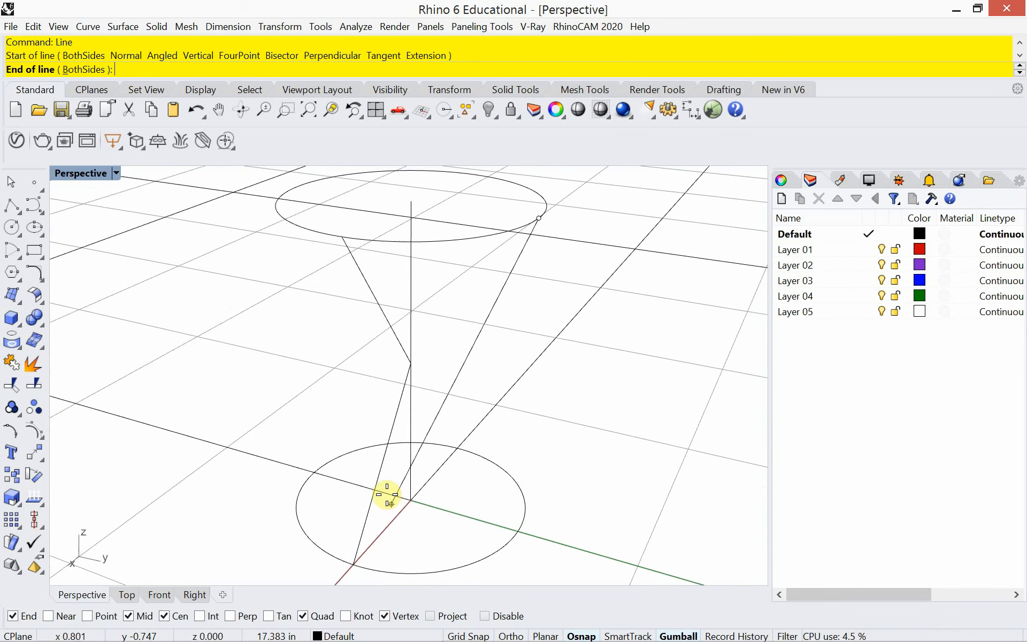
{"action": "left_click", "coordinate": [380, 466]}
Draw a line from the lower circle's quadrant on the negative X side to the top end of the vertical line.
{"action": "right_click_drag", "start_coordinate": [355, 477], "coordinate": [352, 447]}
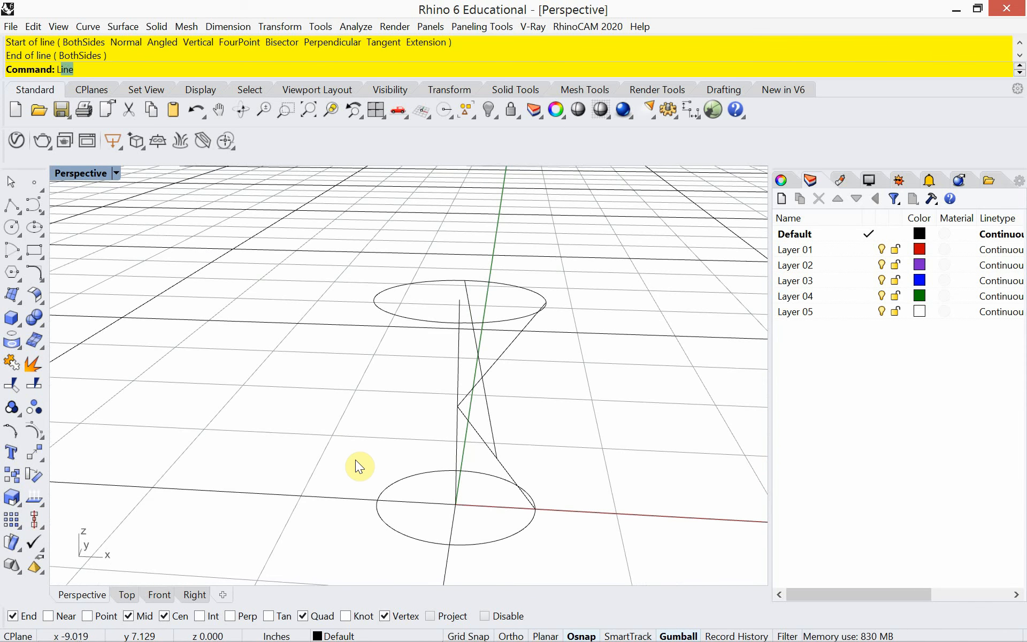
{"action": "key", "text": "Return"}
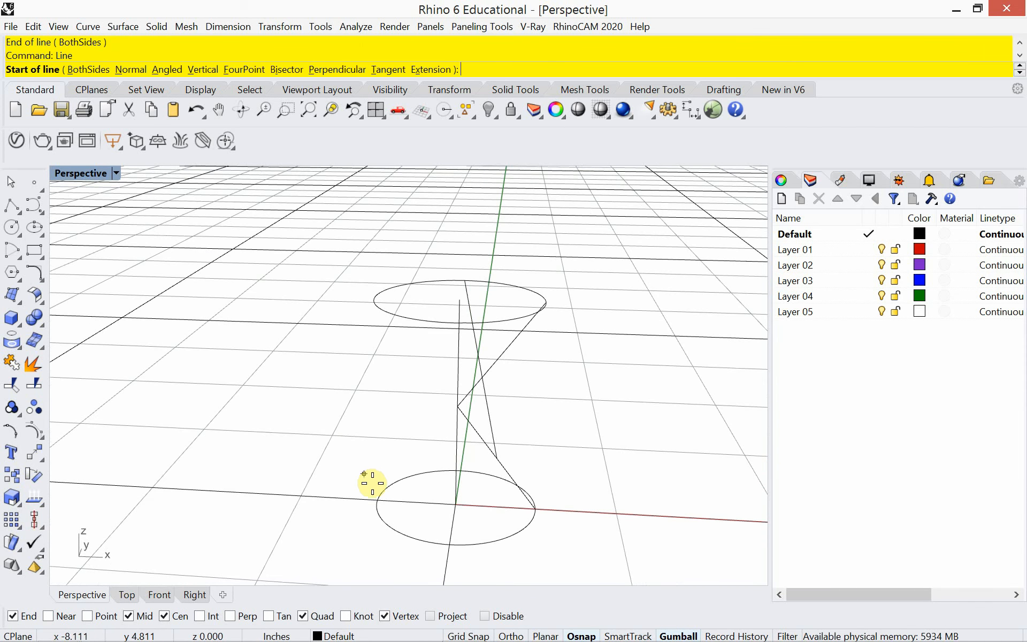
{"action": "left_click", "coordinate": [377, 500]}
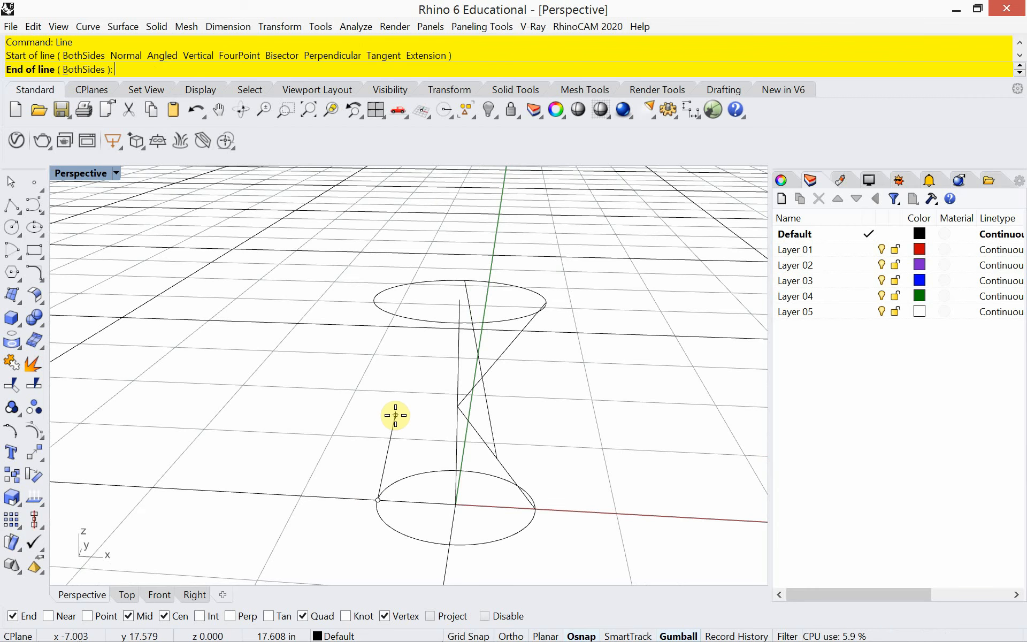
{"action": "left_click", "coordinate": [459, 301]}
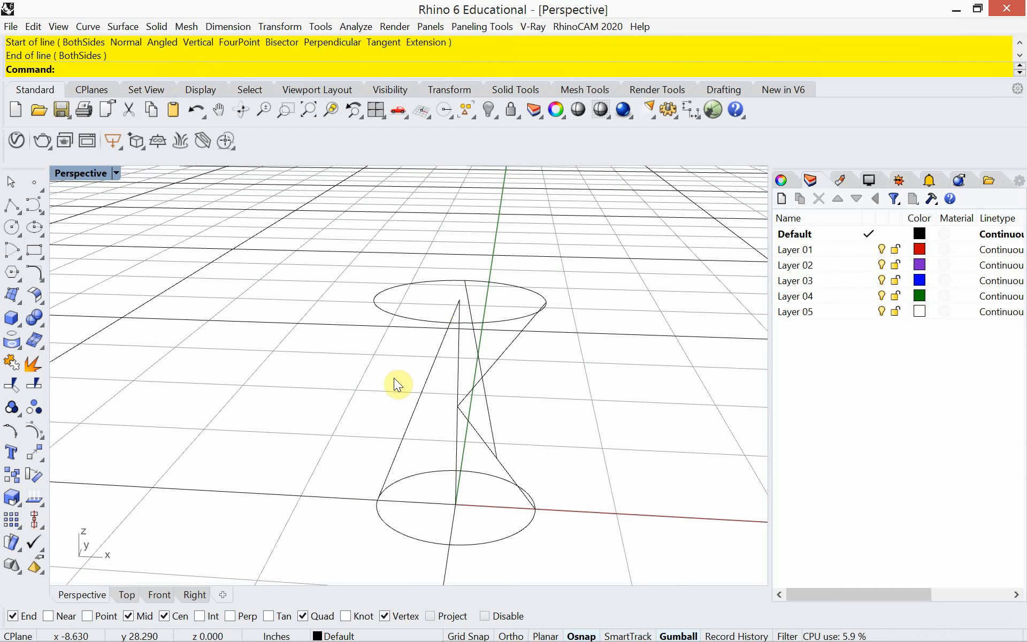
{"action": "right_click_drag", "start_coordinate": [397, 395], "coordinate": [522, 393]}
{"action": "key", "text": "Return"}
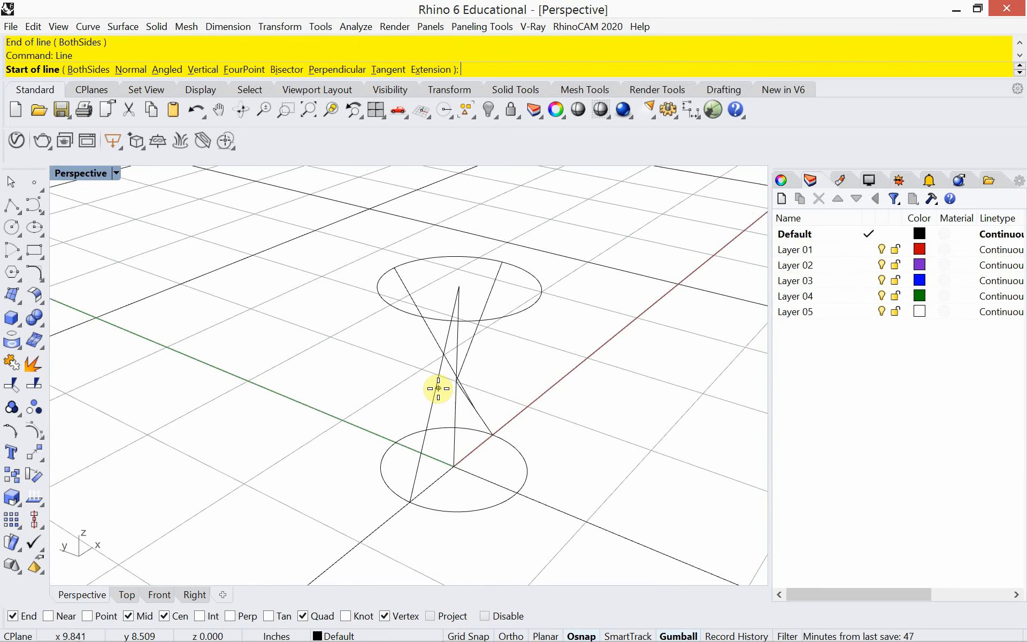
{"action": "left_click", "coordinate": [434, 396]}
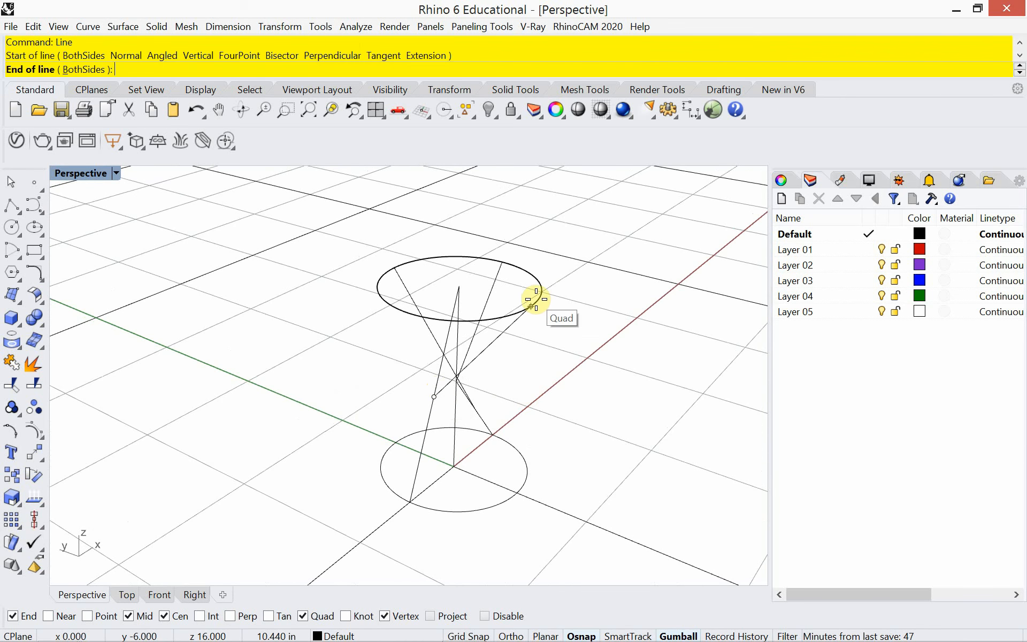
{"action": "left_click", "coordinate": [535, 300]}
{"action": "right_click_drag", "start_coordinate": [556, 321], "coordinate": [545, 315]}
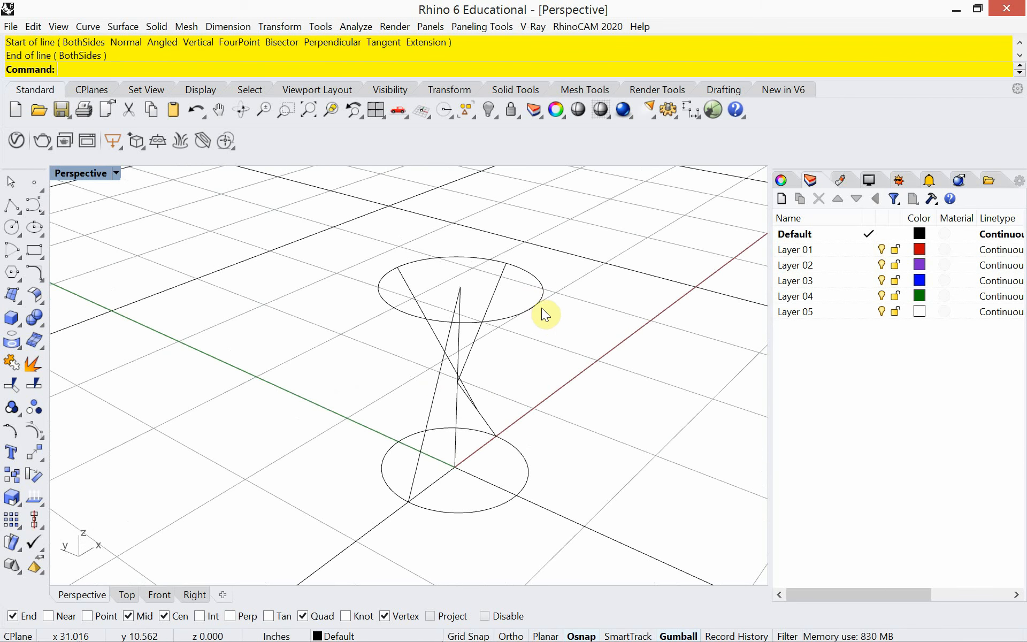
Draw lines from the upper circle's negative and positive Y quadrants to the midpoint of the slanted line rising from the lower circle's negative X quadrant.
{"action": "key", "text": "Return"}
{"action": "left_click", "coordinate": [539, 303]}
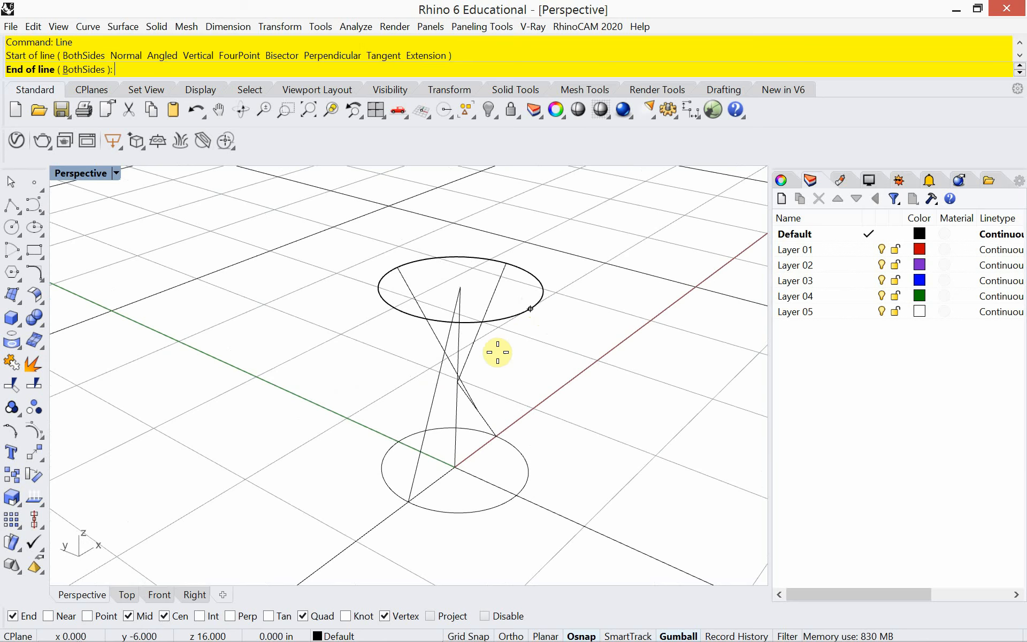
{"action": "left_click", "coordinate": [436, 399]}
{"action": "right_click_drag", "start_coordinate": [443, 407], "coordinate": [507, 447]}
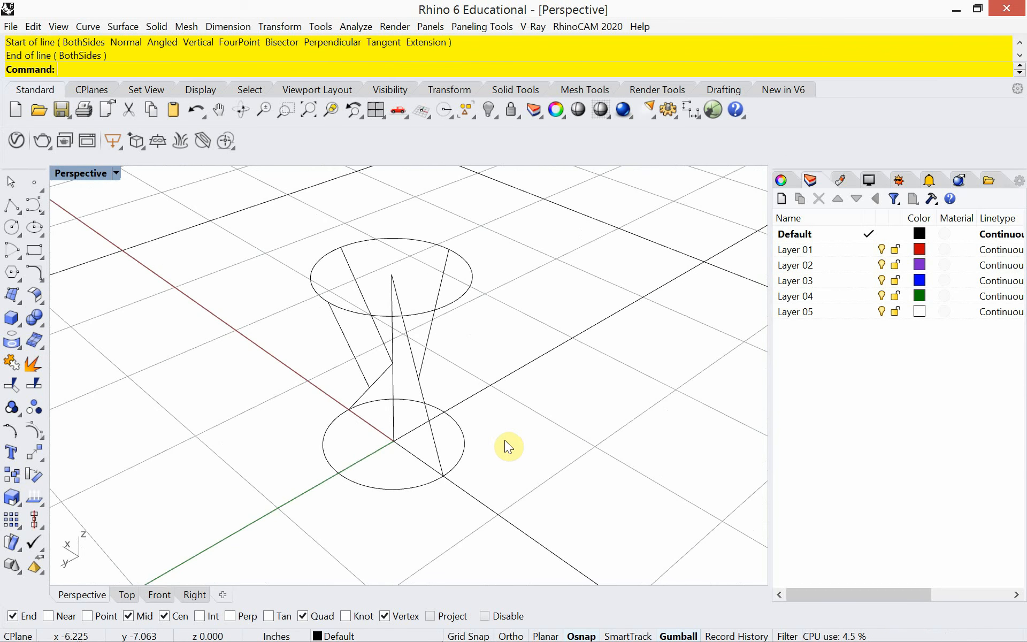
{"action": "key", "text": "Return"}
{"action": "left_click", "coordinate": [328, 302]}
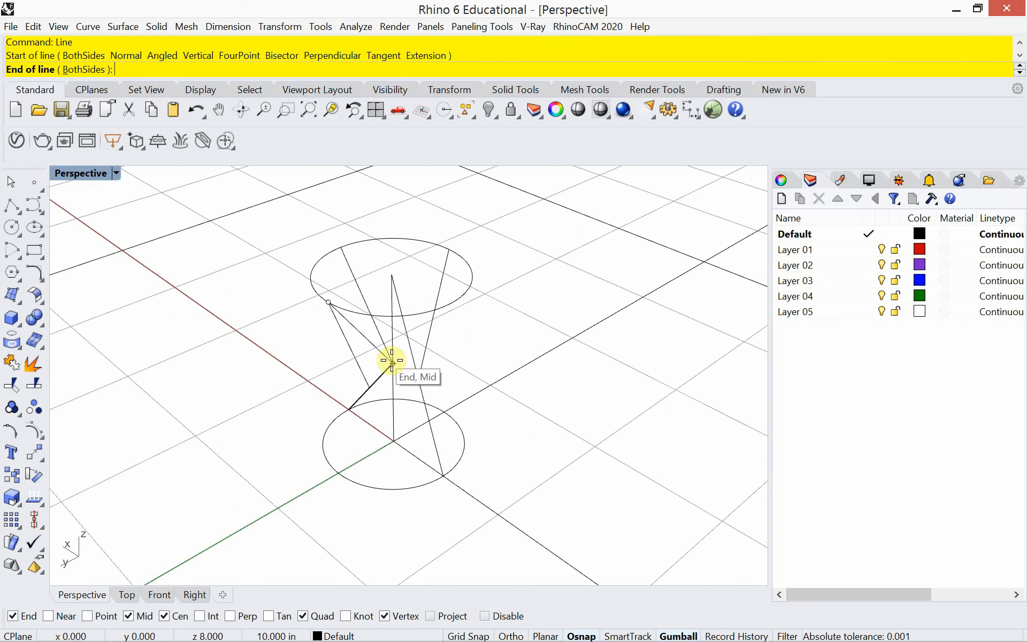
{"action": "left_click", "coordinate": [417, 381]}
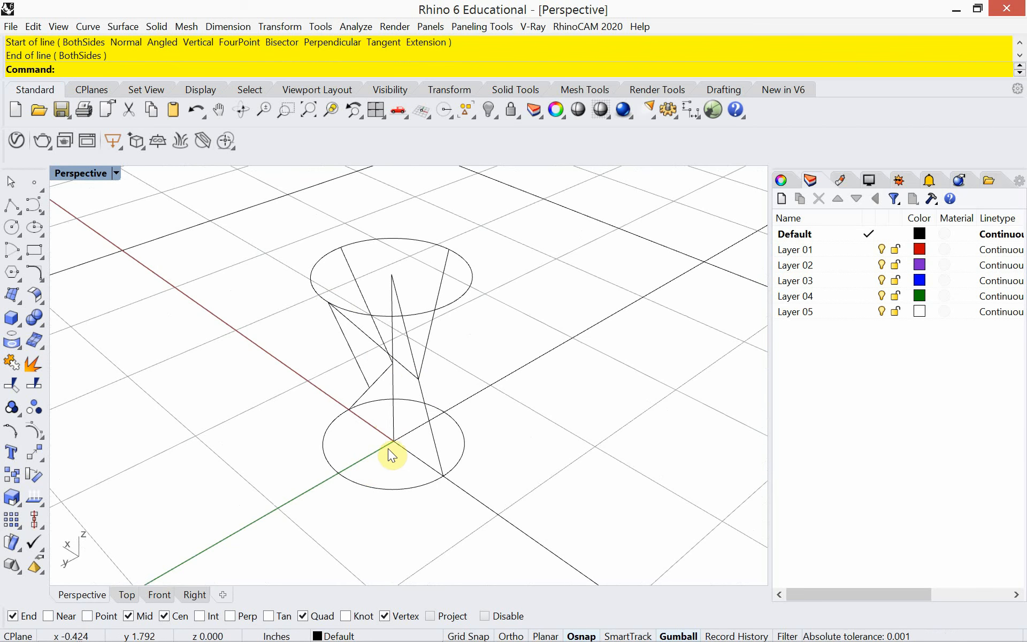
Connect that slanted line's midpoint to the lower circle's quadrant on the positive Y side with a line.
{"action": "key", "text": "Return"}
{"action": "left_click", "coordinate": [420, 381]}
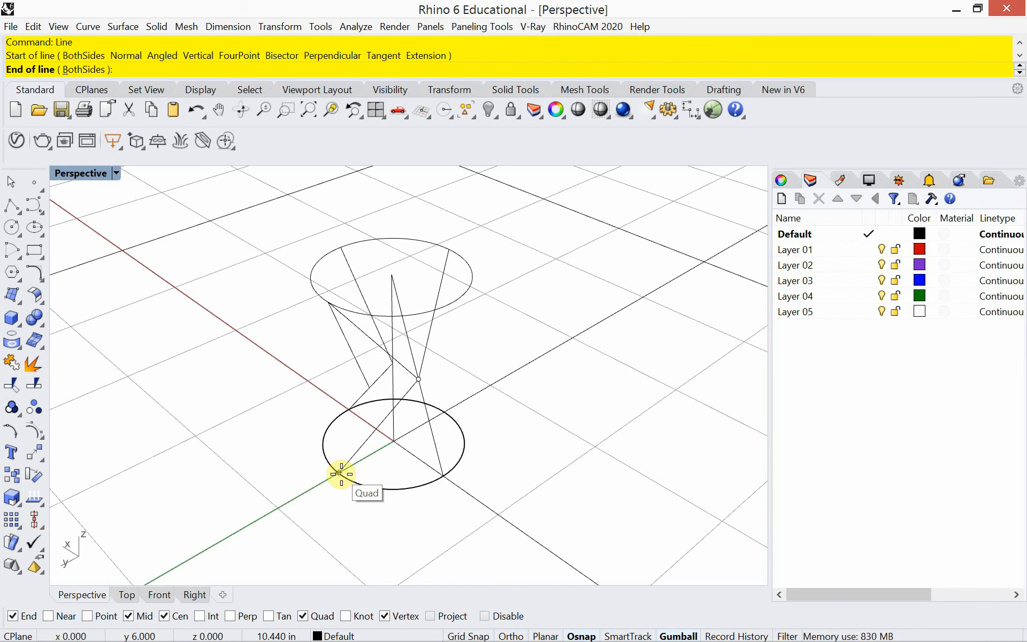
{"action": "left_click", "coordinate": [342, 474]}
{"action": "key", "text": "Return"}
{"action": "left_click", "coordinate": [339, 474]}
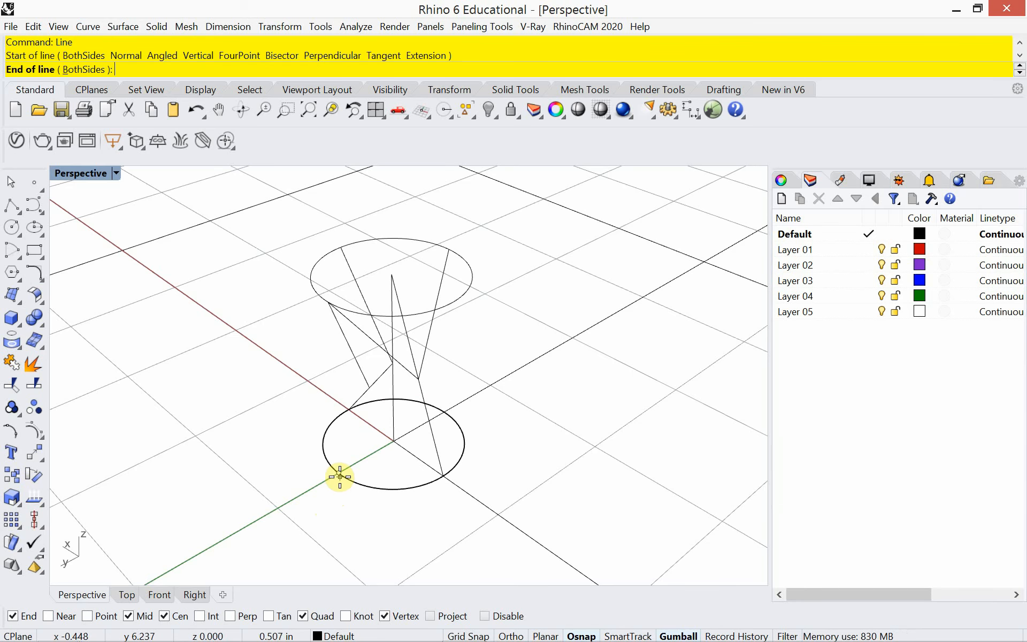
{"action": "left_click", "coordinate": [419, 381]}
Draw a line from the upper circle's quadrant on the negative X side to the midpoint of the same slanted line.
{"action": "right_click_drag", "start_coordinate": [509, 447], "coordinate": [286, 432]}
{"action": "key", "text": "Return"}
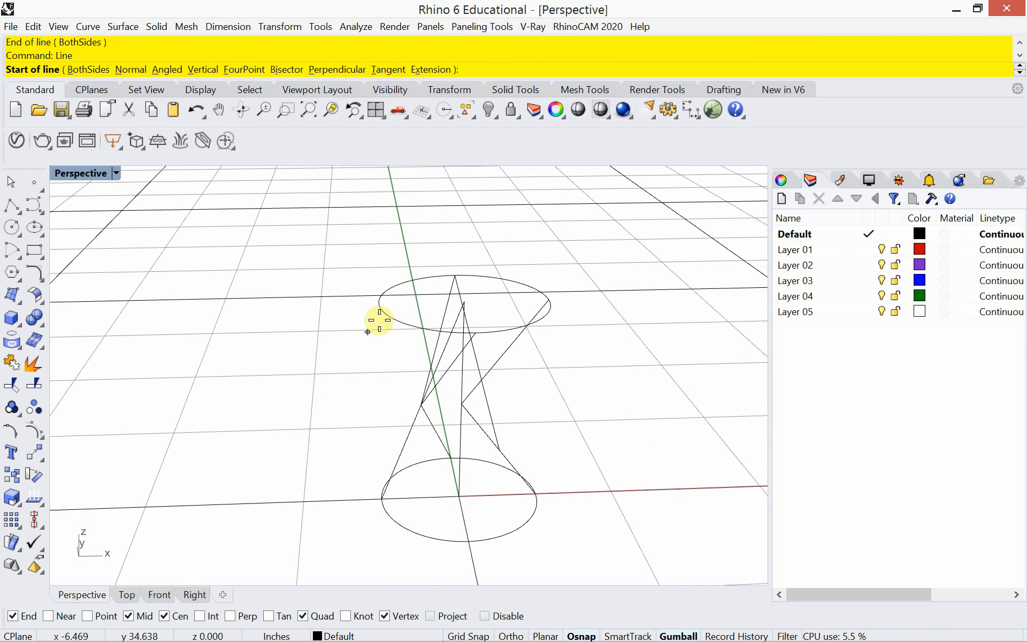
{"action": "left_click", "coordinate": [380, 304]}
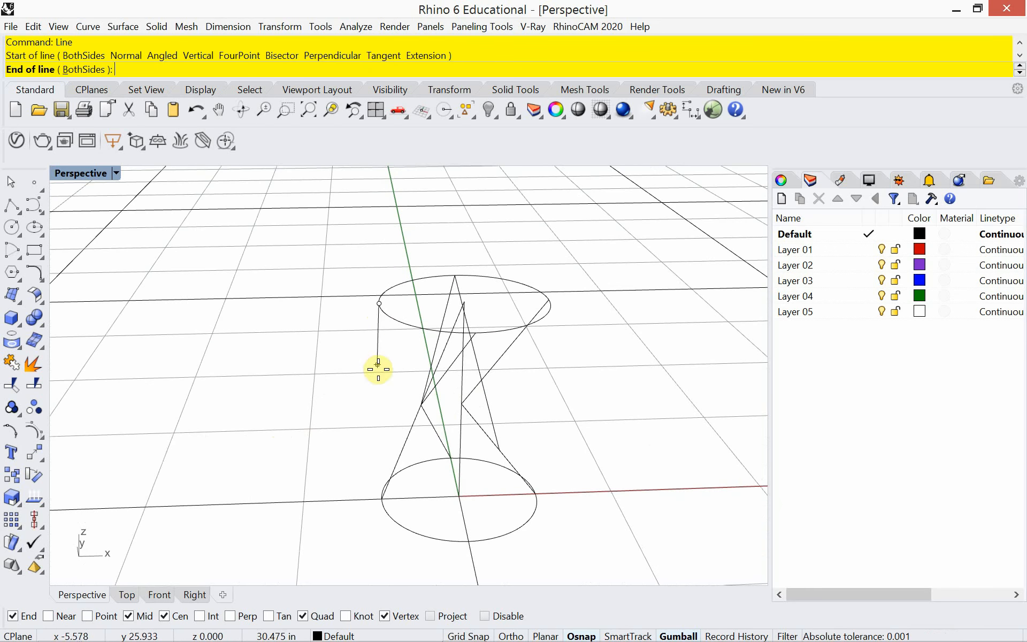
{"action": "left_click", "coordinate": [419, 406]}
Draw a line from the lower circle's quadrant on the negative Y side to the midpoint of the vertical line.
{"action": "right_click_drag", "start_coordinate": [402, 475], "coordinate": [343, 471]}
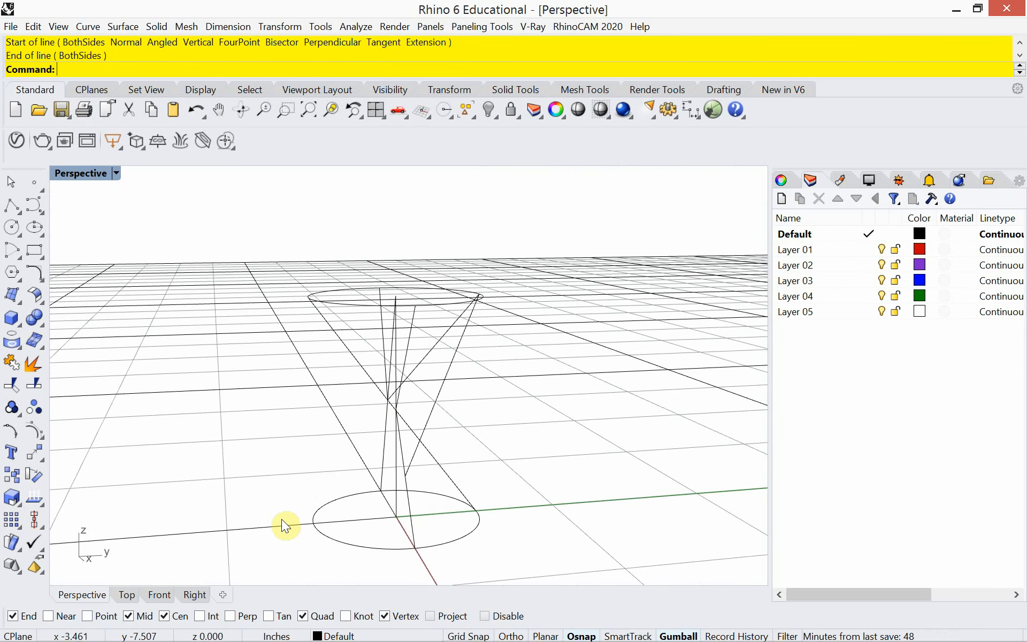
{"action": "right_click", "coordinate": [284, 504]}
{"action": "left_click", "coordinate": [312, 518]}
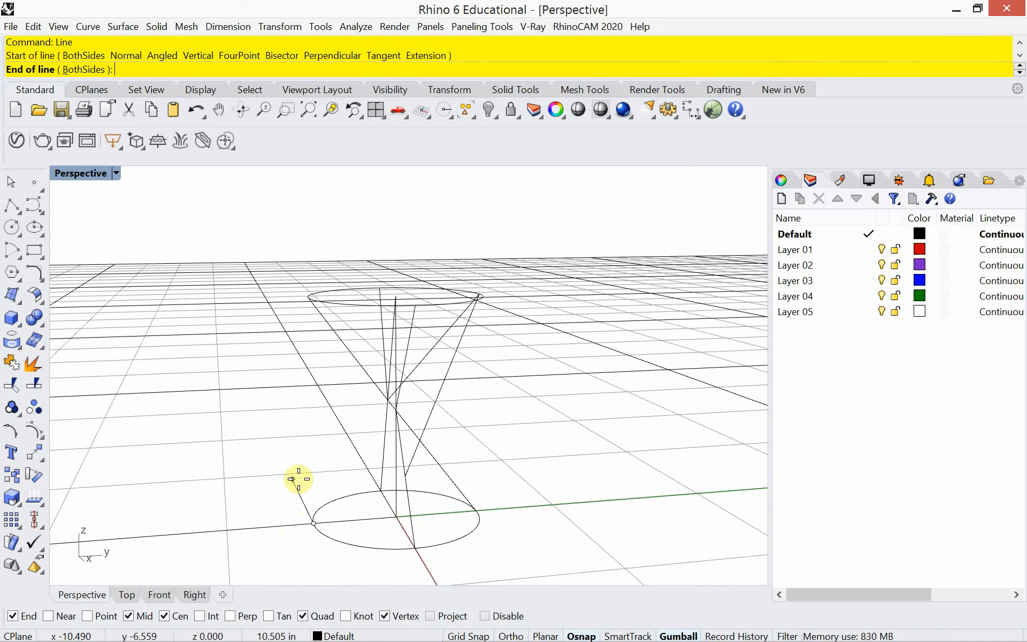
{"action": "right_click_drag", "start_coordinate": [296, 479], "coordinate": [298, 436]}
{"action": "left_click", "coordinate": [430, 407]}
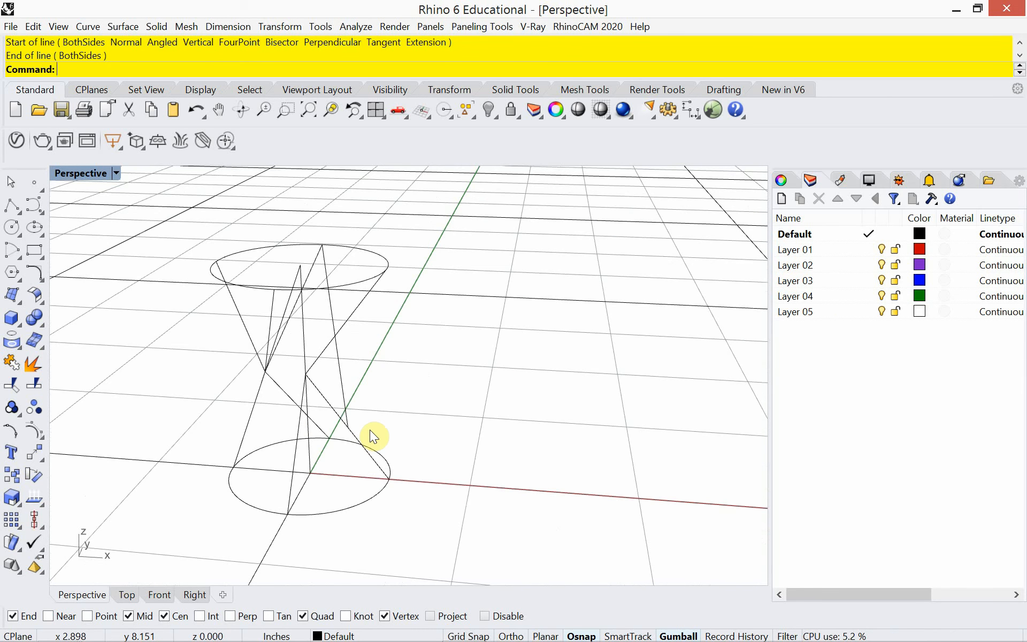
Reopen the Grasshopper definition and reference both circles and all the lines as multiple curves in the lower definition's Curve parameter.
{"action": "type", "text": "rasshopper"}
{"action": "key", "text": "Return"}
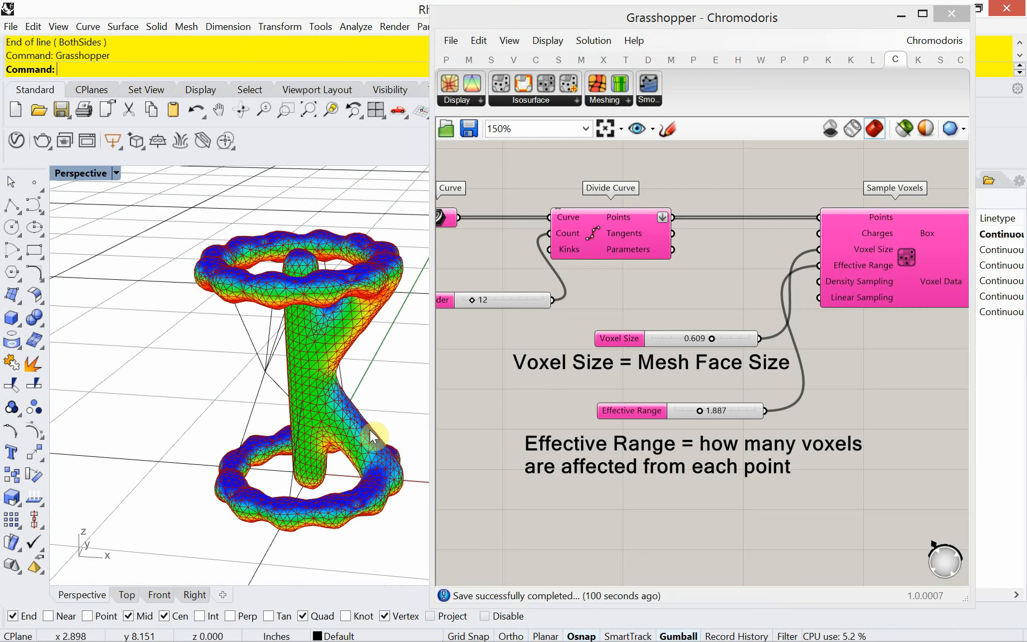
{"action": "right_click_drag", "start_coordinate": [522, 412], "coordinate": [692, 403]}
{"action": "scroll", "coordinate": [635, 414], "scroll_direction": "down", "scroll_amount": 3}
{"action": "scroll", "coordinate": [667, 353], "scroll_direction": "up", "scroll_amount": 4}
{"action": "right_click_drag", "start_coordinate": [697, 328], "coordinate": [715, 376]}
{"action": "scroll", "coordinate": [682, 312], "scroll_direction": "up", "scroll_amount": 3}
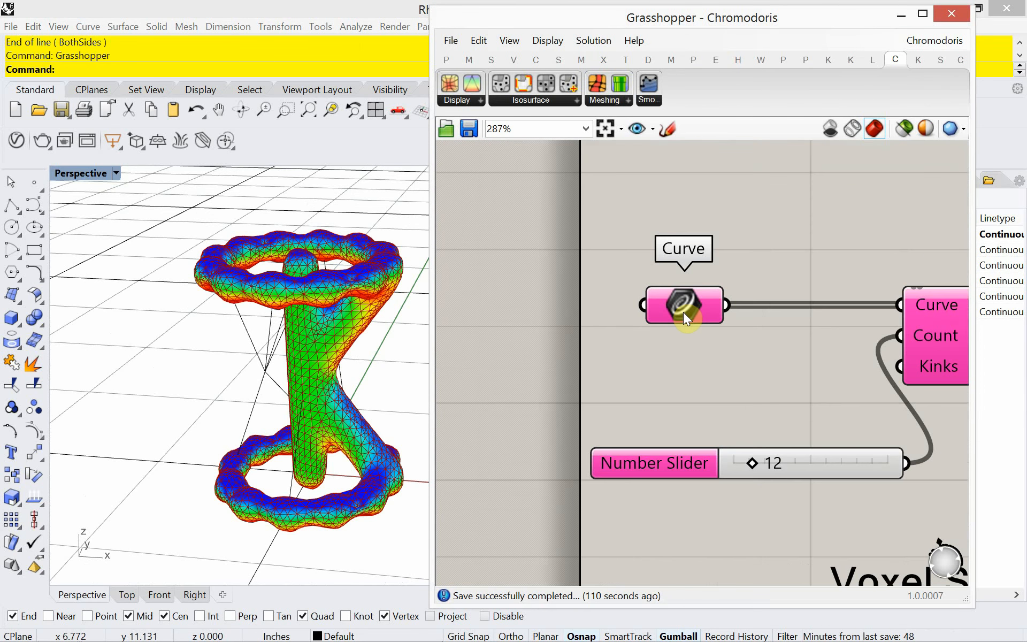
{"action": "right_click", "coordinate": [682, 313]}
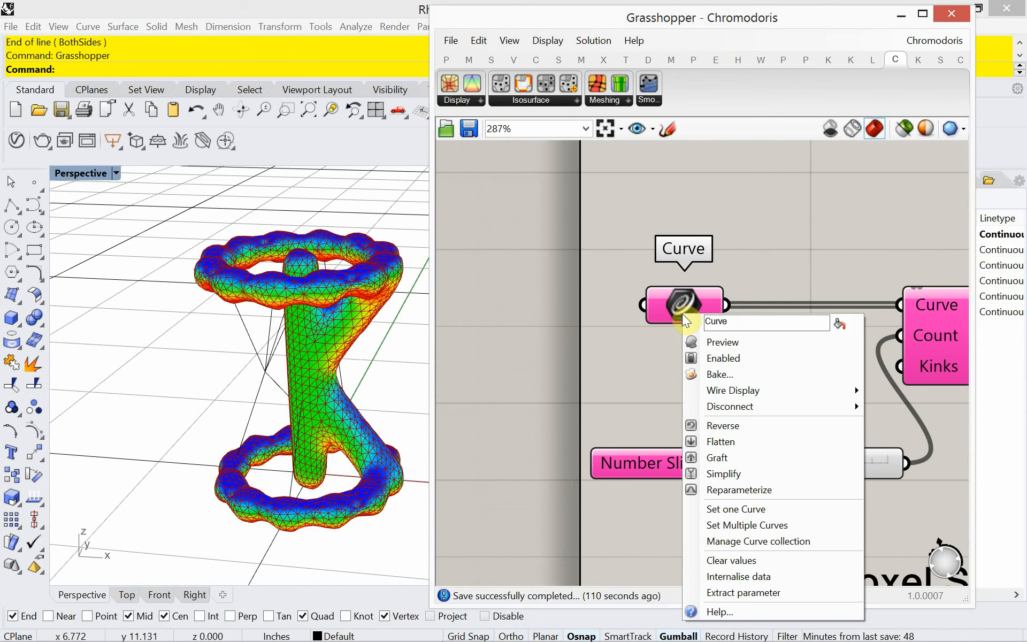
{"action": "left_click", "coordinate": [795, 525]}
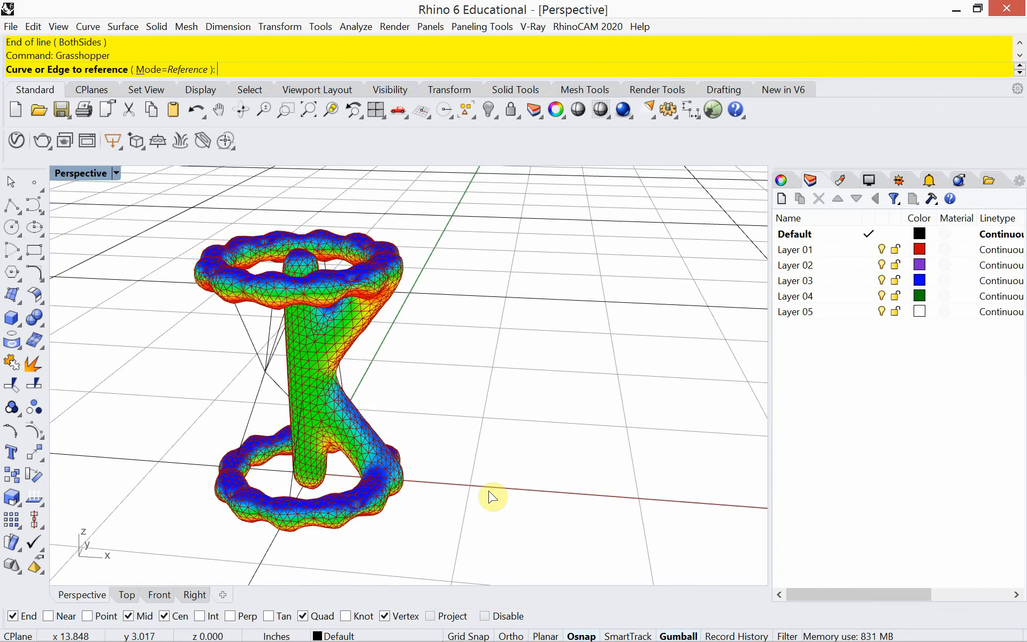
{"action": "left_click_drag", "start_coordinate": [293, 358], "coordinate": [138, 232]}
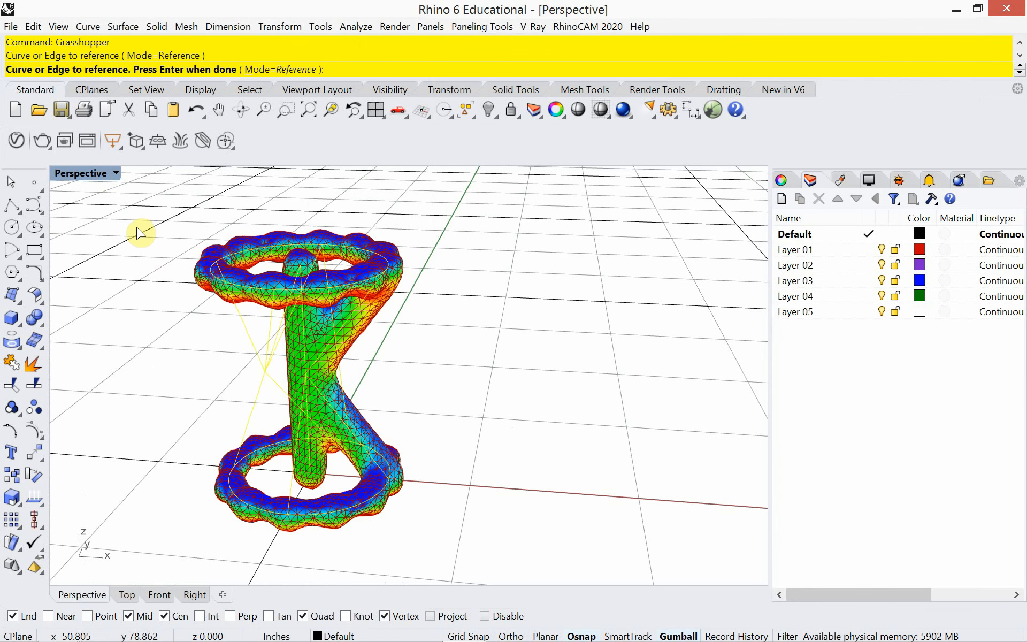
{"action": "key", "text": "Return"}
Examine the rebuilt mesh from several angles and locate the Sample Value slider feeding Build IsoSurface.
{"action": "right_click_drag", "start_coordinate": [206, 305], "coordinate": [372, 331]}
{"action": "right_click_drag", "start_coordinate": [289, 334], "coordinate": [170, 362]}
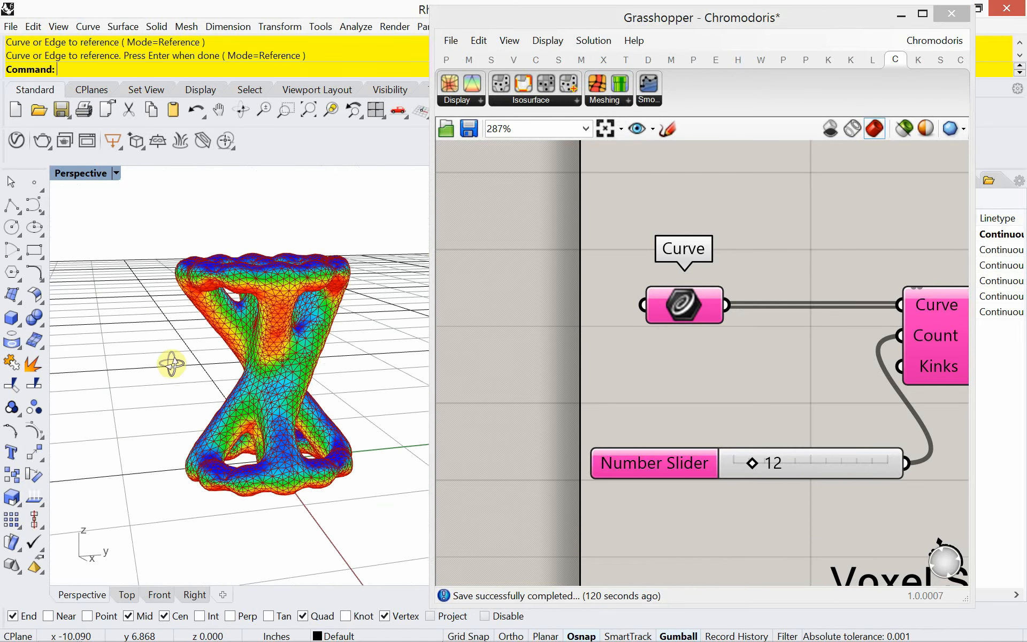
{"action": "scroll", "coordinate": [620, 363], "scroll_direction": "down", "scroll_amount": 4}
{"action": "scroll", "coordinate": [604, 394], "scroll_direction": "down", "scroll_amount": 3}
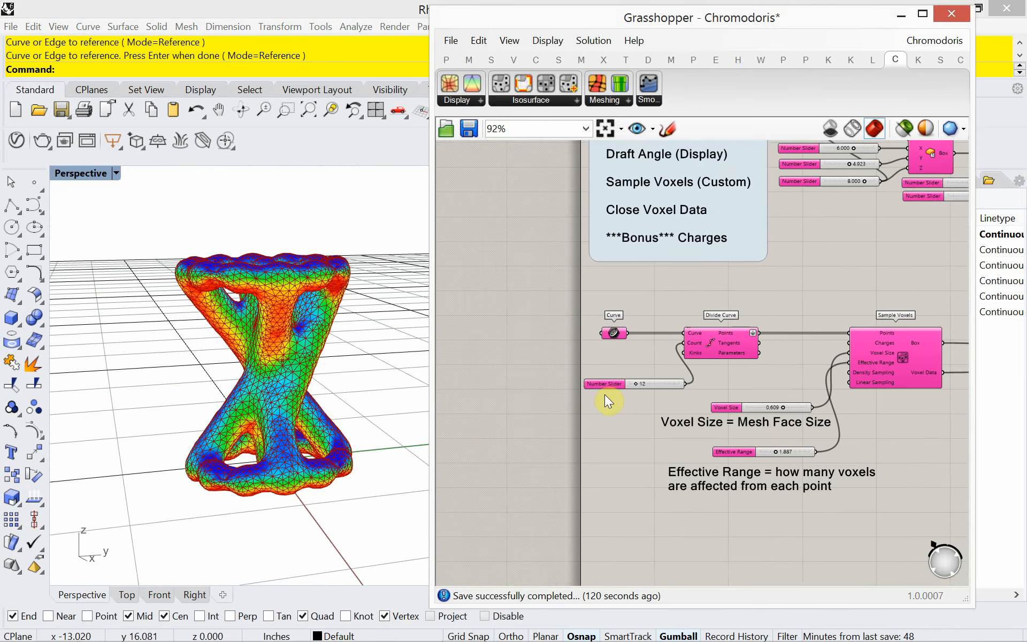
{"action": "right_click_drag", "start_coordinate": [682, 420], "coordinate": [569, 401]}
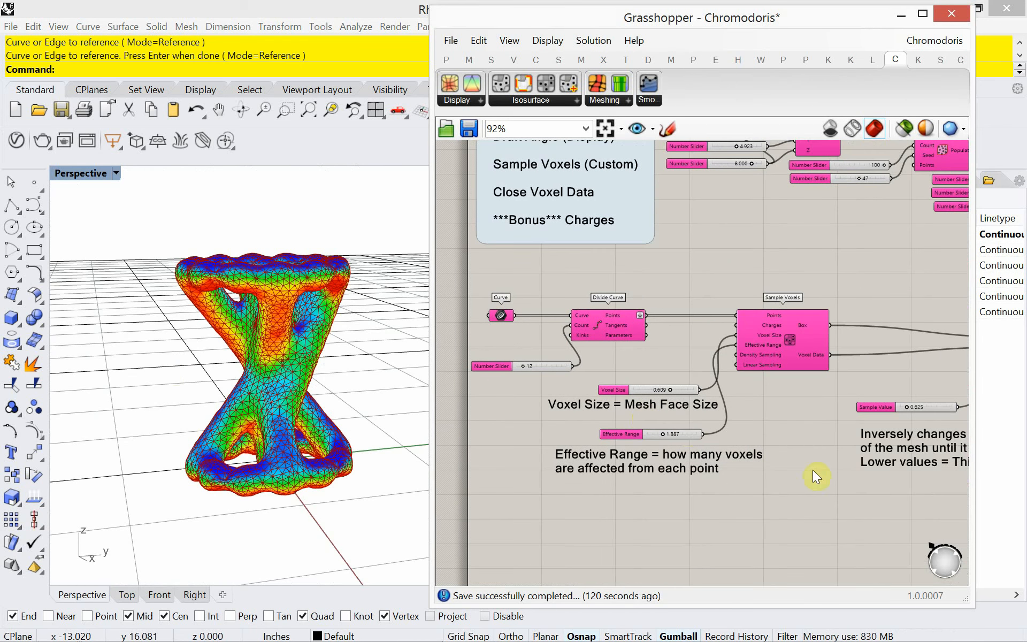
{"action": "right_click_drag", "start_coordinate": [813, 471], "coordinate": [610, 423]}
{"action": "scroll", "coordinate": [676, 413], "scroll_direction": "up", "scroll_amount": 7}
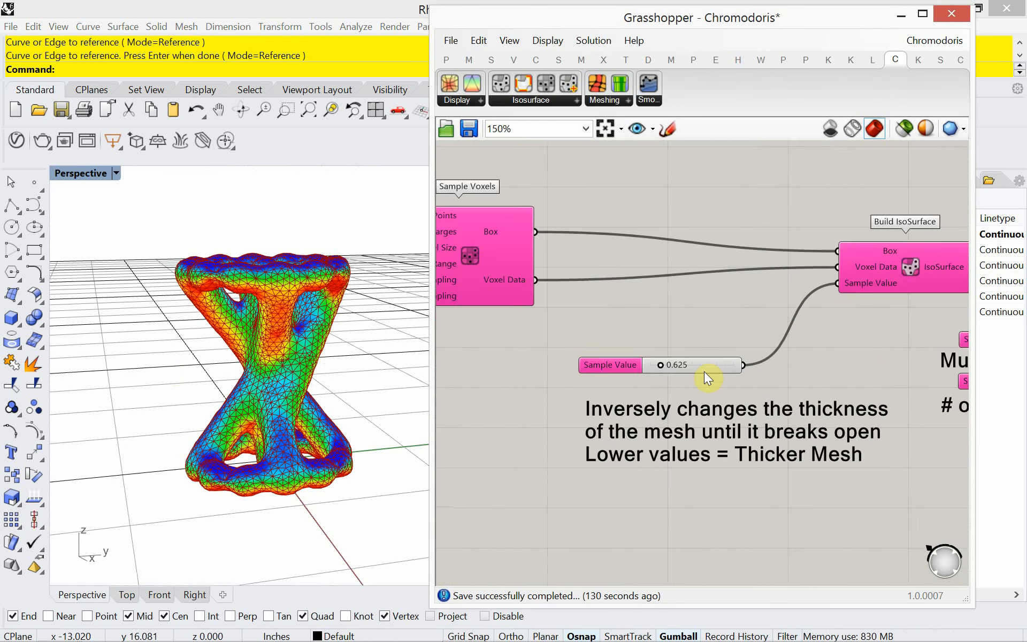
Try Sample Value settings of 0.664 and 0.605 for the isosurface and inspect how the mesh thickness responds.
{"action": "scroll", "coordinate": [620, 359], "scroll_direction": "down", "scroll_amount": 1}
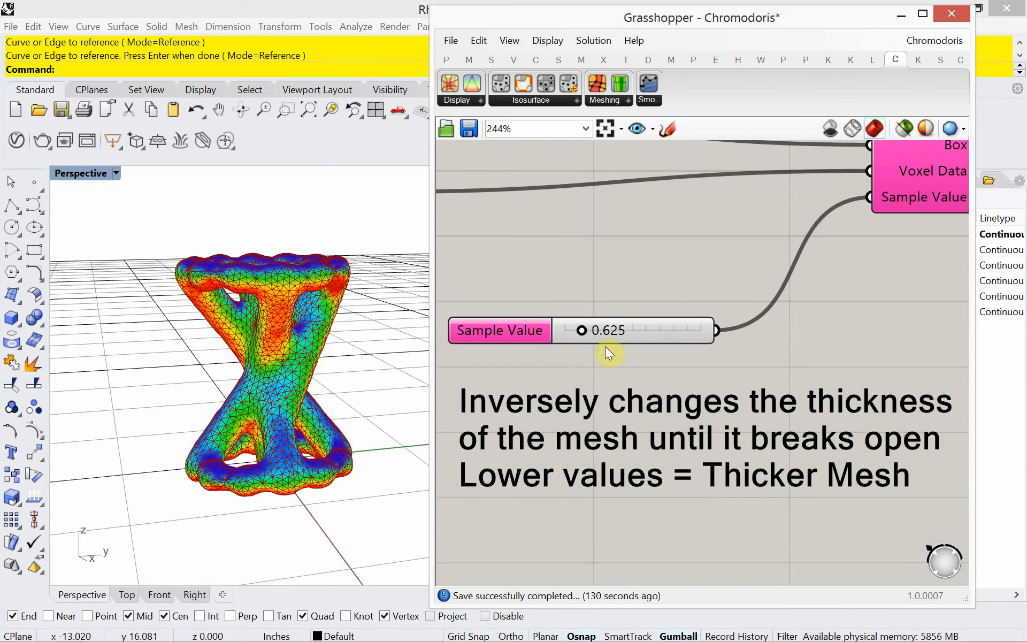
{"action": "mouse_move", "coordinate": [587, 332]}
{"action": "left_mouse_down"}
{"action": "mouse_move", "coordinate": [574, 333]}
{"action": "mouse_move", "coordinate": [599, 337]}
{"action": "mouse_move", "coordinate": [590, 337]}
{"action": "left_mouse_up"}
{"action": "right_click_drag", "start_coordinate": [304, 417], "coordinate": [380, 446]}
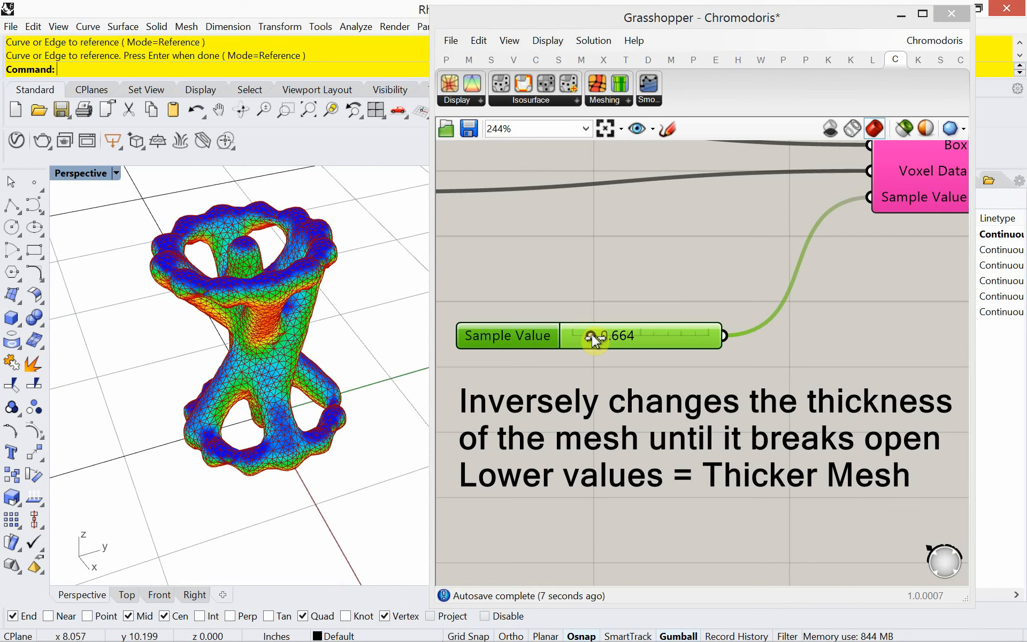
{"action": "left_click_drag", "start_coordinate": [594, 338], "coordinate": [592, 338]}
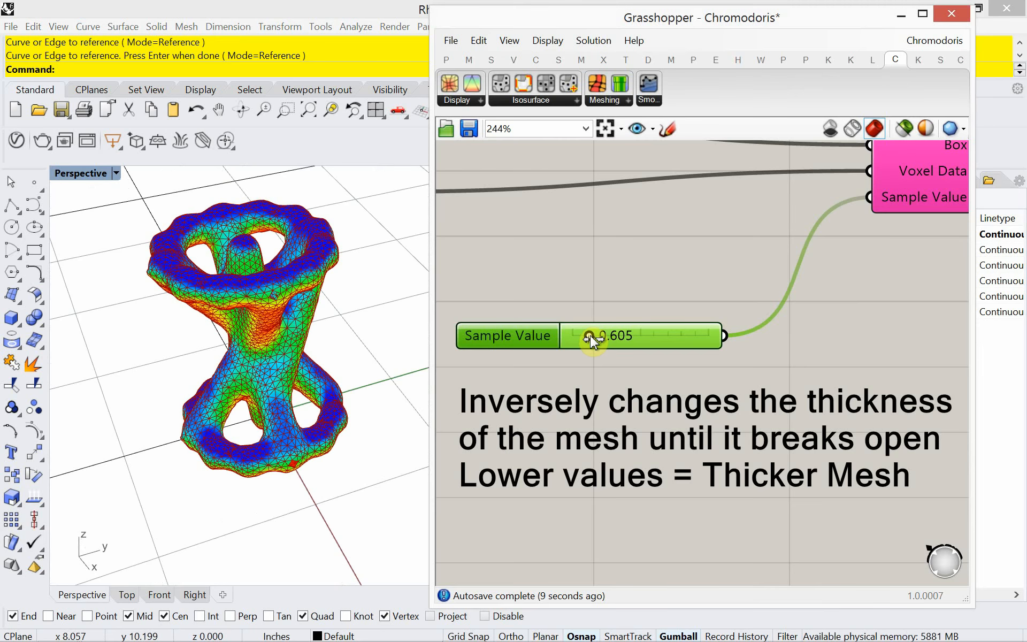
{"action": "right_click_drag", "start_coordinate": [233, 365], "coordinate": [279, 338]}
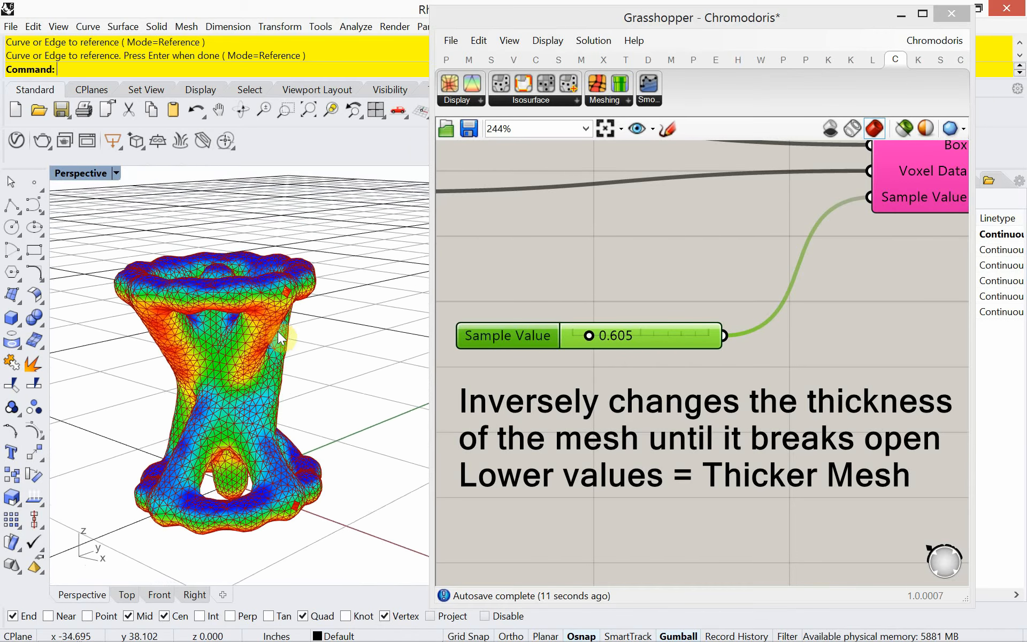
{"action": "scroll", "coordinate": [289, 299], "scroll_direction": "up", "scroll_amount": 10}
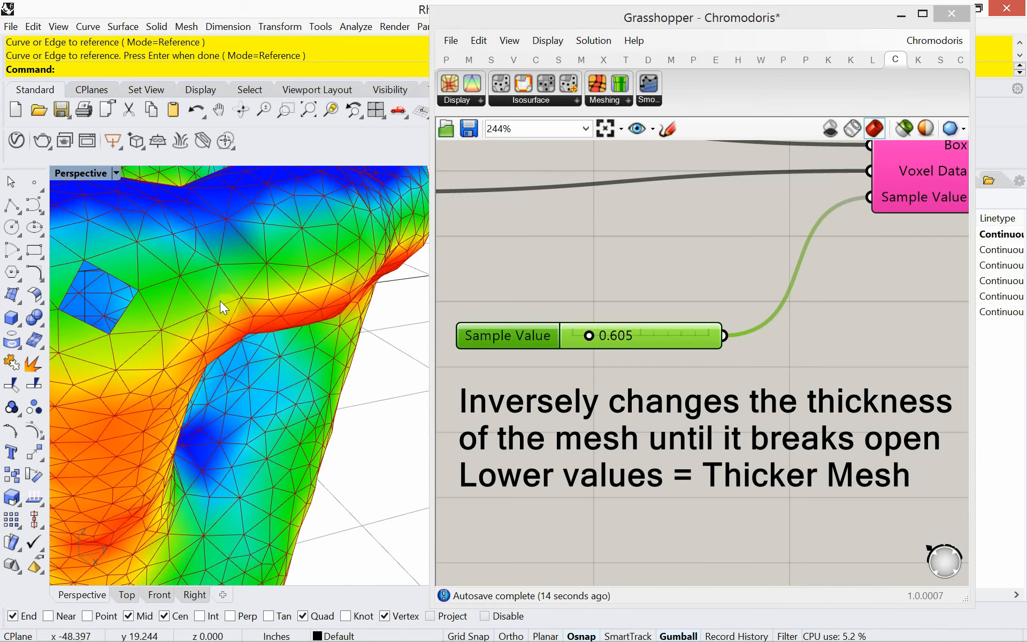
{"action": "scroll", "coordinate": [156, 335], "scroll_direction": "down", "scroll_amount": 10}
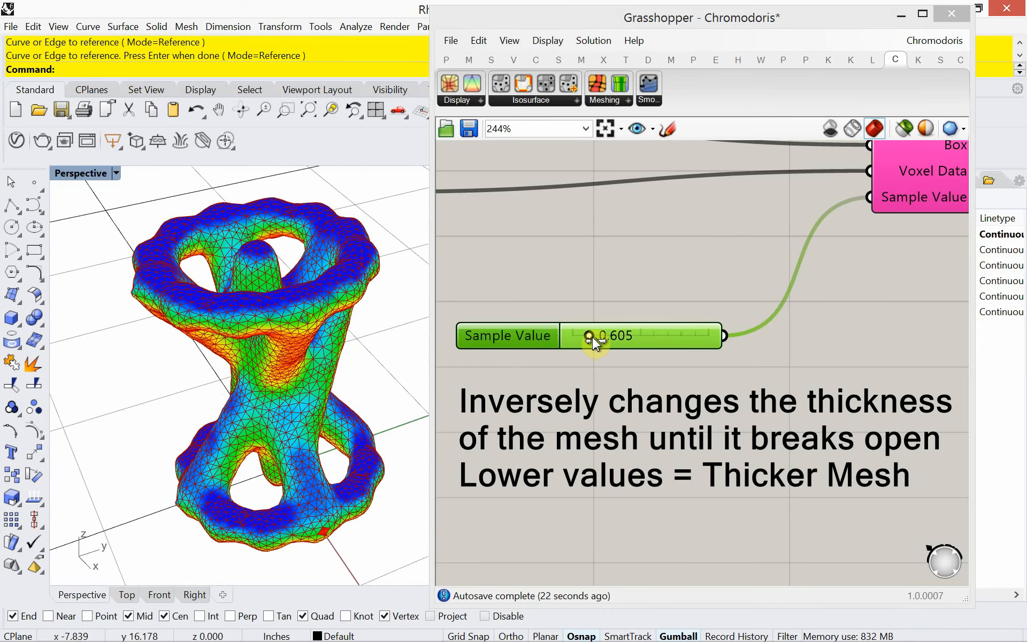
Try a Sample Value of 0.585, settle on 0.624, and inspect the resulting isosurface mesh.
{"action": "left_click_drag", "start_coordinate": [591, 337], "coordinate": [592, 341]}
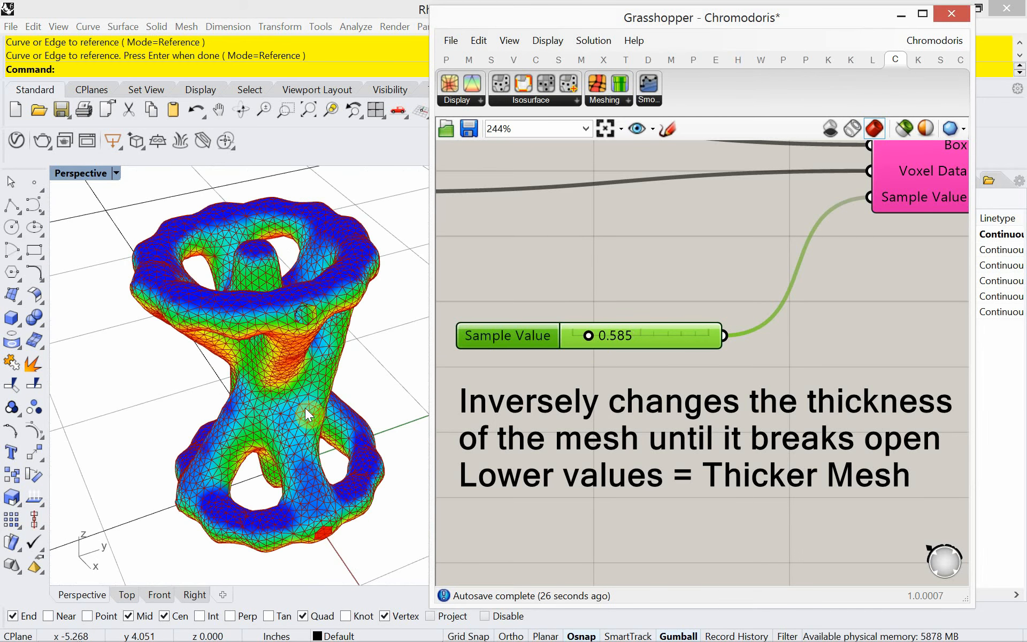
{"action": "scroll", "coordinate": [305, 407], "scroll_direction": "up", "scroll_amount": 8}
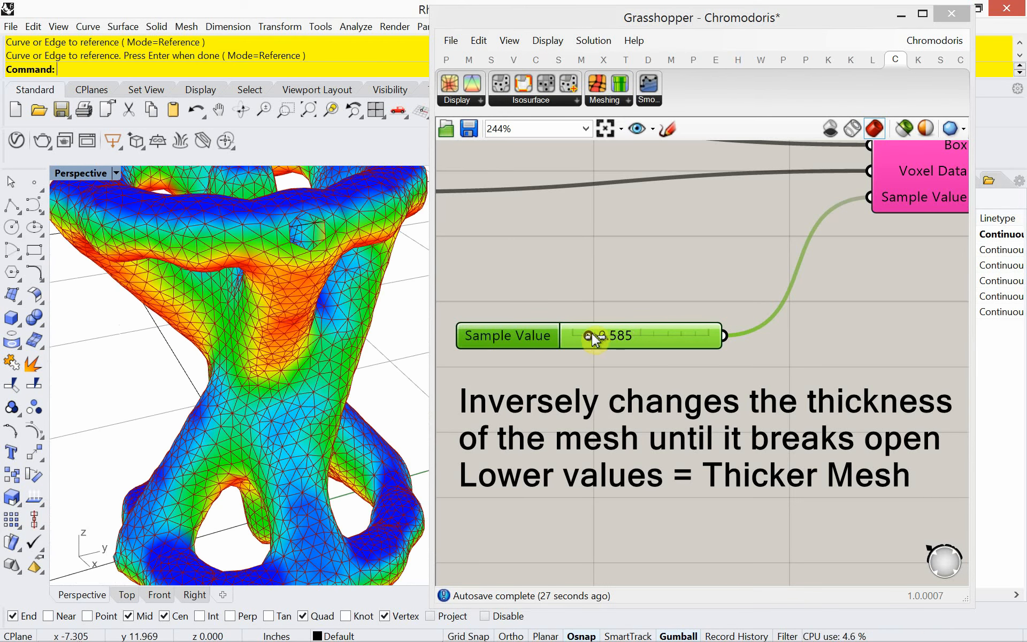
{"action": "left_click_drag", "start_coordinate": [594, 338], "coordinate": [592, 337]}
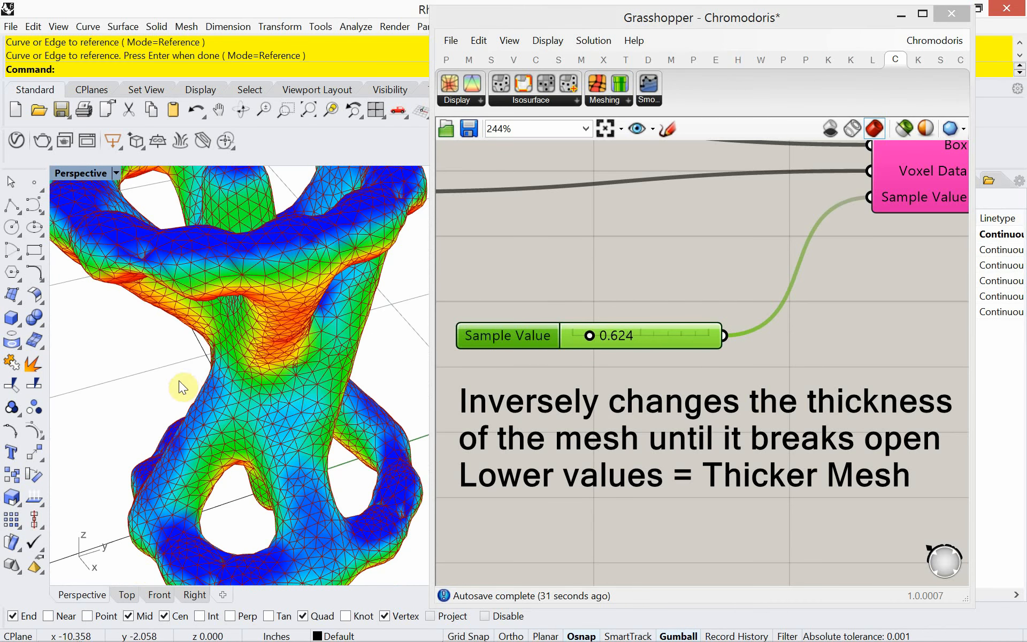
{"action": "right_click_drag", "start_coordinate": [307, 469], "coordinate": [274, 454]}
{"action": "scroll", "coordinate": [218, 417], "scroll_direction": "down", "scroll_amount": 5}
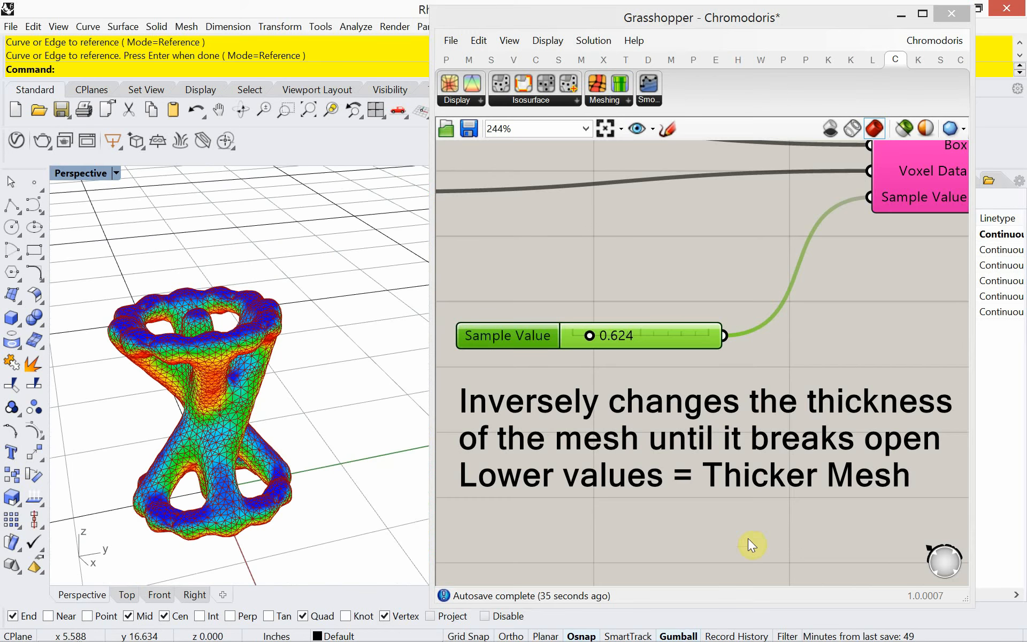
Set the Smooth Iterations feeding the QuickSmooth component to 21.
{"action": "scroll", "coordinate": [680, 467], "scroll_direction": "down", "scroll_amount": 5}
{"action": "right_click_drag", "start_coordinate": [681, 467], "coordinate": [833, 404]}
{"action": "scroll", "coordinate": [689, 433], "scroll_direction": "up", "scroll_amount": 6}
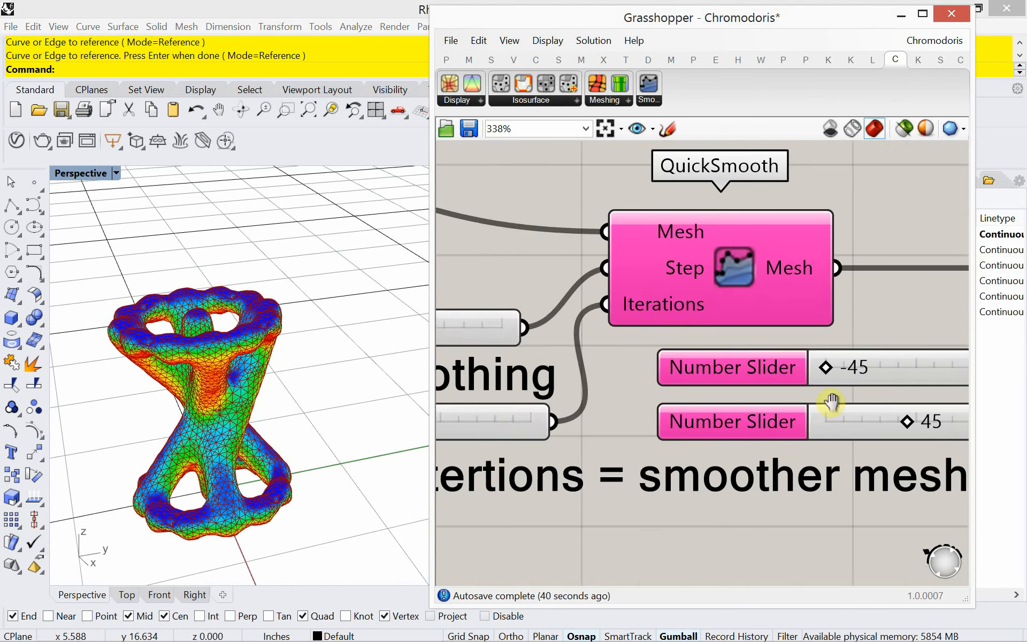
{"action": "scroll", "coordinate": [802, 407], "scroll_direction": "down", "scroll_amount": 2}
{"action": "right_click_drag", "start_coordinate": [608, 444], "coordinate": [765, 428]}
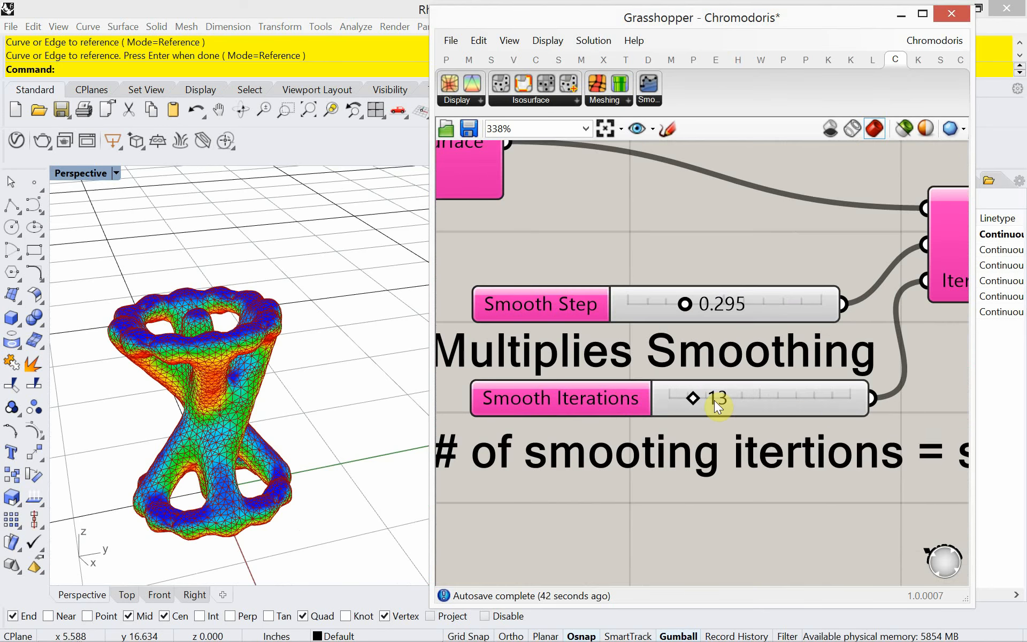
{"action": "left_click_drag", "start_coordinate": [699, 398], "coordinate": [712, 420]}
{"action": "scroll", "coordinate": [694, 401], "scroll_direction": "up", "scroll_amount": 2}
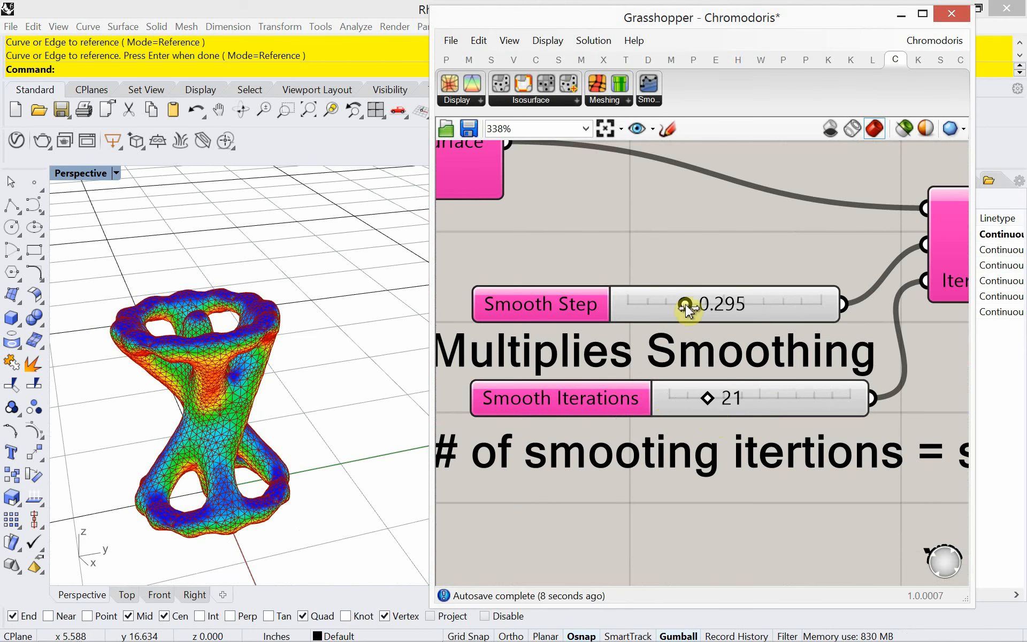
Set the QuickSmooth component's Smooth Step to 0.596 and inspect the smoothed mesh from several angles.
{"action": "left_click_drag", "start_coordinate": [686, 308], "coordinate": [747, 325]}
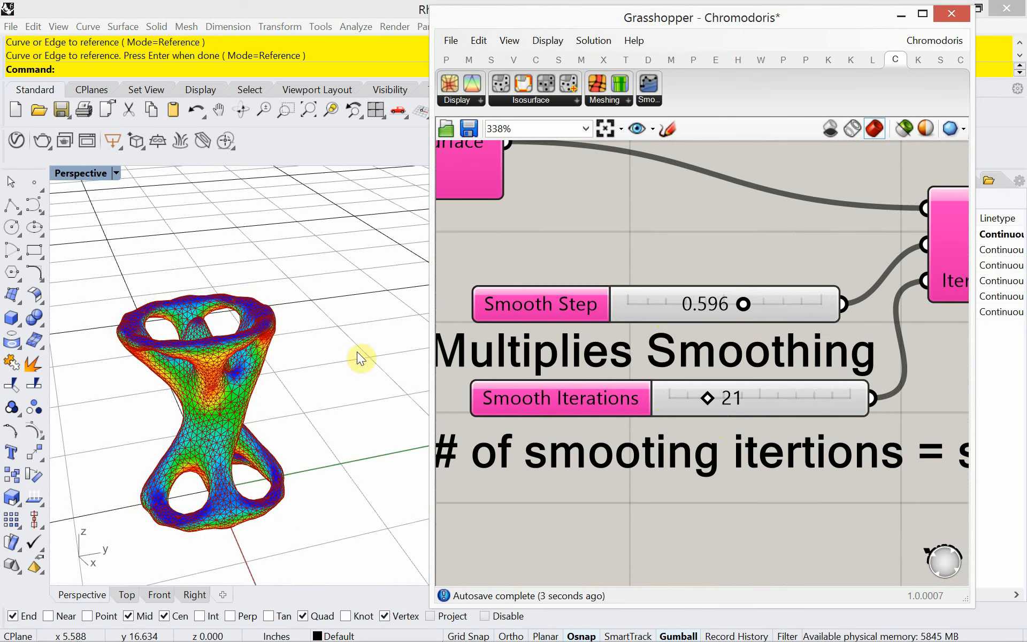
{"action": "right_click_drag", "start_coordinate": [358, 357], "coordinate": [230, 380]}
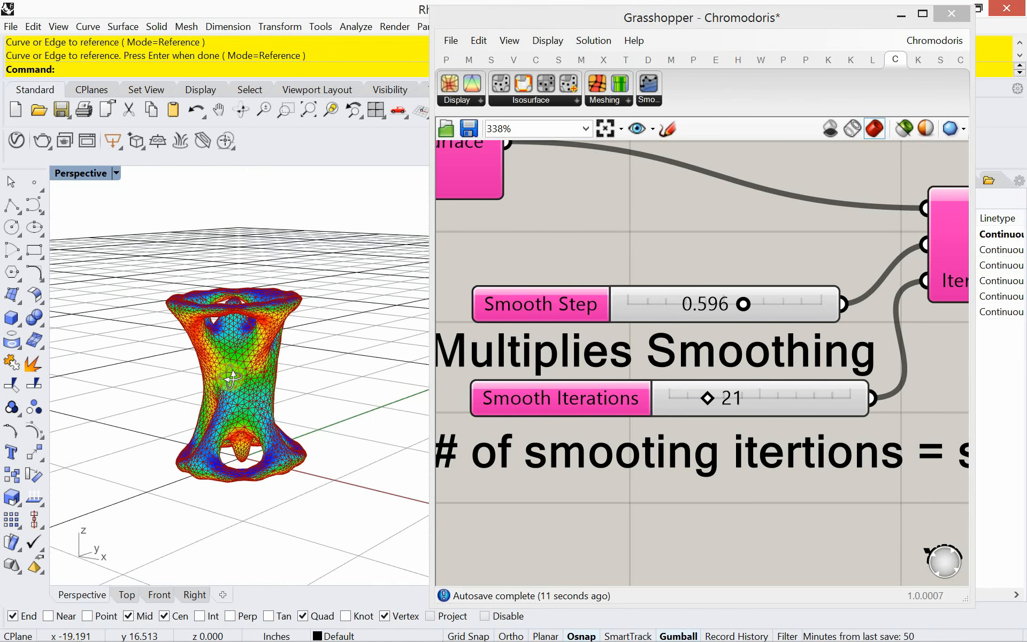
{"action": "scroll", "coordinate": [627, 341], "scroll_direction": "down", "scroll_amount": 3}
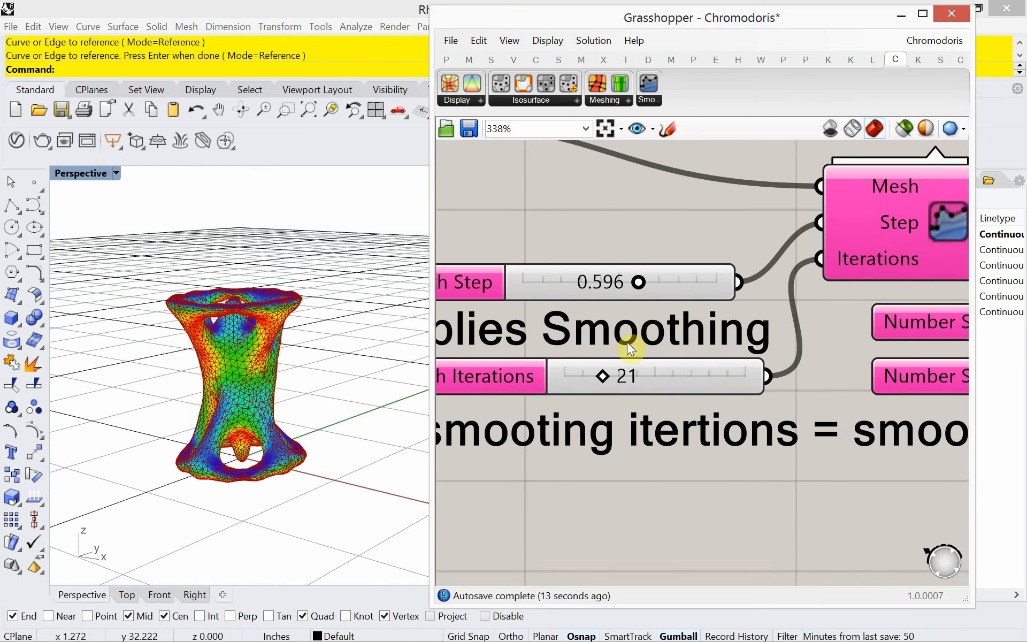
{"action": "mouse_move", "coordinate": [255, 447]}
{"action": "right_mouse_down"}
{"action": "mouse_move", "coordinate": [233, 505]}
{"action": "mouse_move", "coordinate": [241, 462]}
{"action": "right_mouse_up"}
{"action": "scroll", "coordinate": [628, 396], "scroll_direction": "down", "scroll_amount": 4}
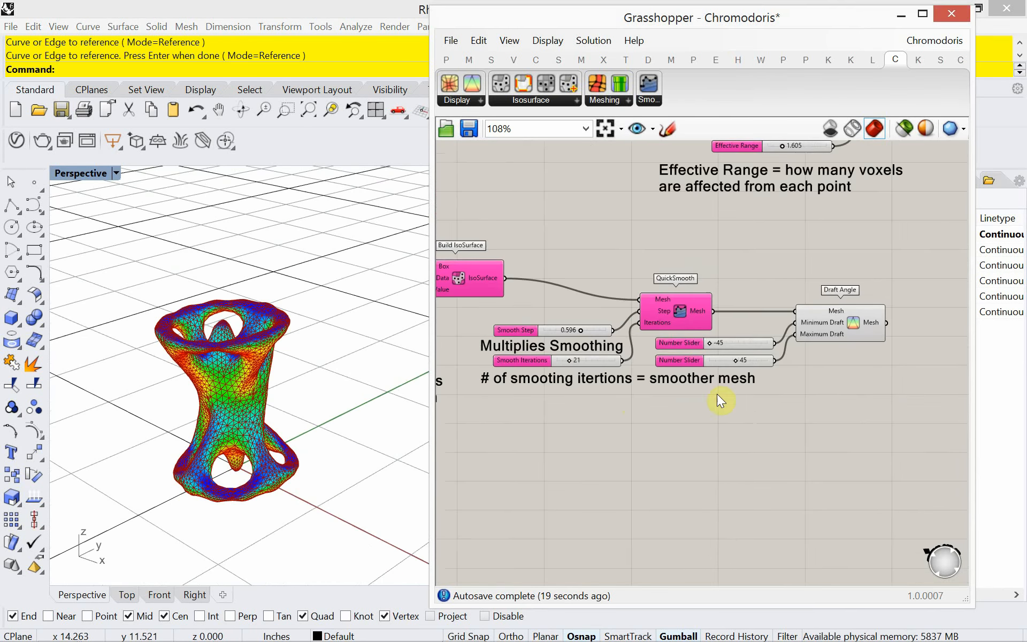
Switch to Chrome, browse the "generative design" image results, and open the preview of Cadalyst's wooden chair.
{"action": "key", "text": "alt+Tab"}
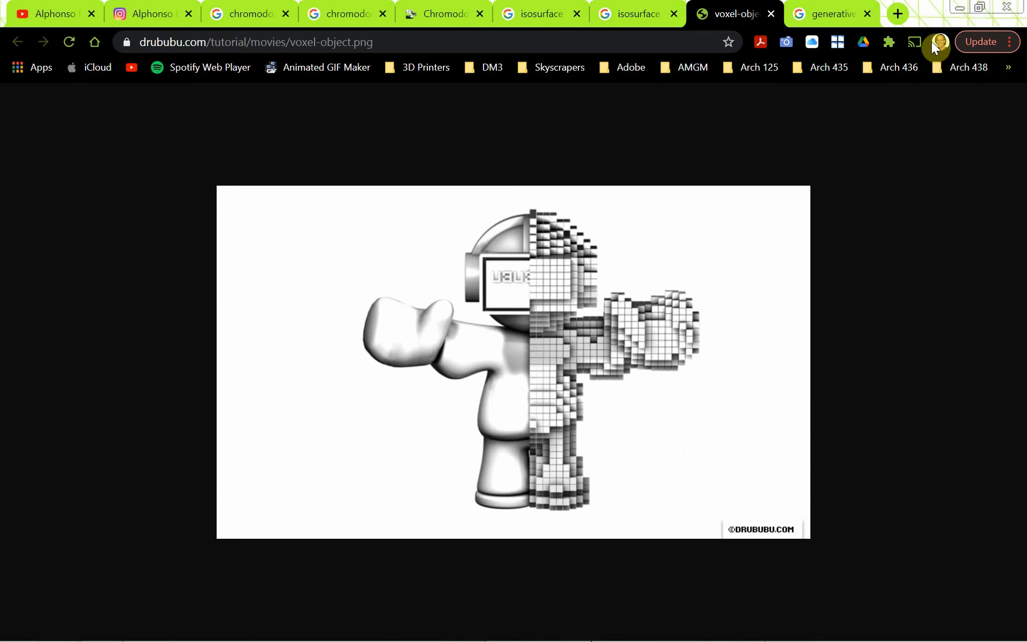
{"action": "left_click", "coordinate": [823, 14]}
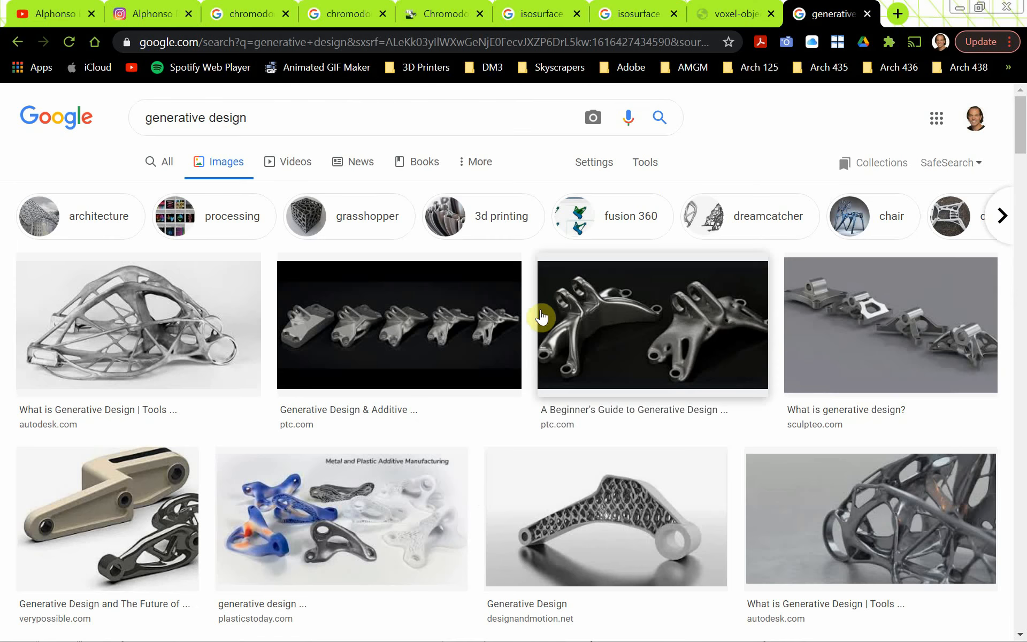
{"action": "scroll", "coordinate": [541, 386], "scroll_direction": "down", "scroll_amount": 7}
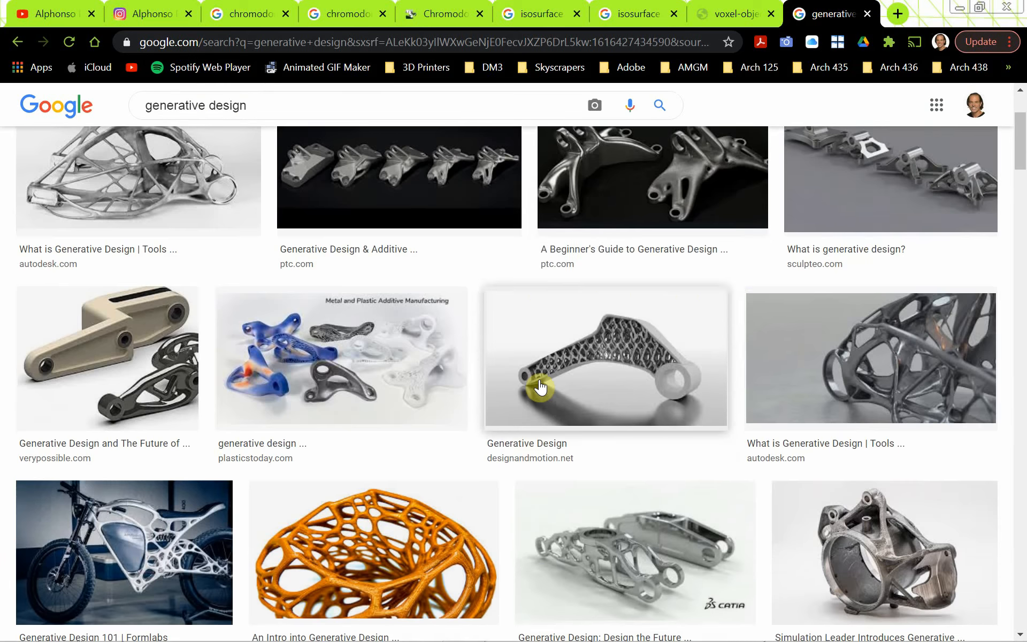
{"action": "scroll", "coordinate": [538, 385], "scroll_direction": "down", "scroll_amount": 7}
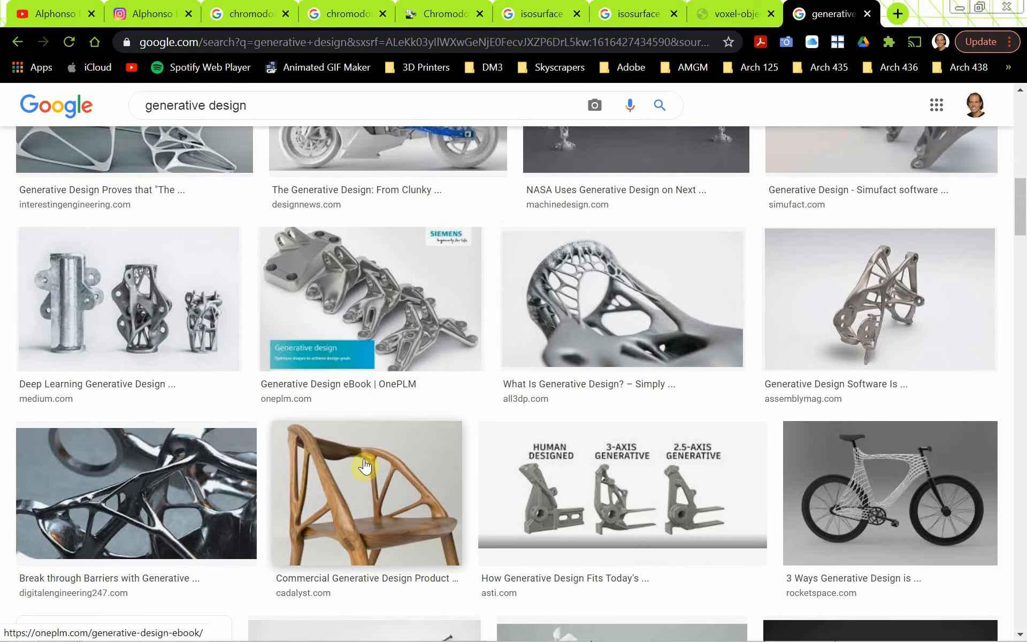
{"action": "scroll", "coordinate": [361, 431], "scroll_direction": "down", "scroll_amount": 1}
{"action": "left_click", "coordinate": [361, 429]}
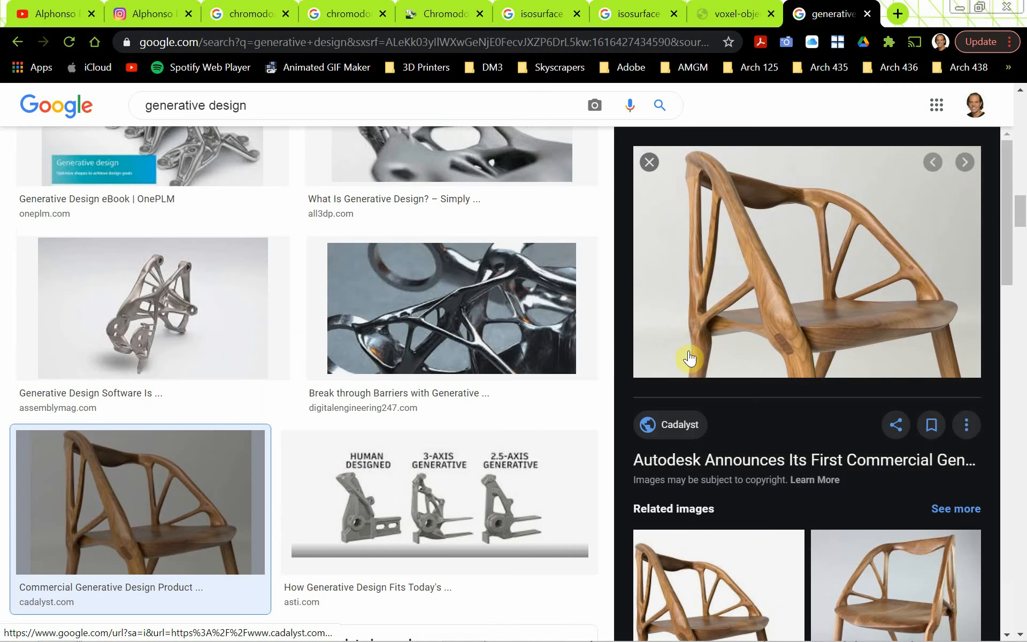
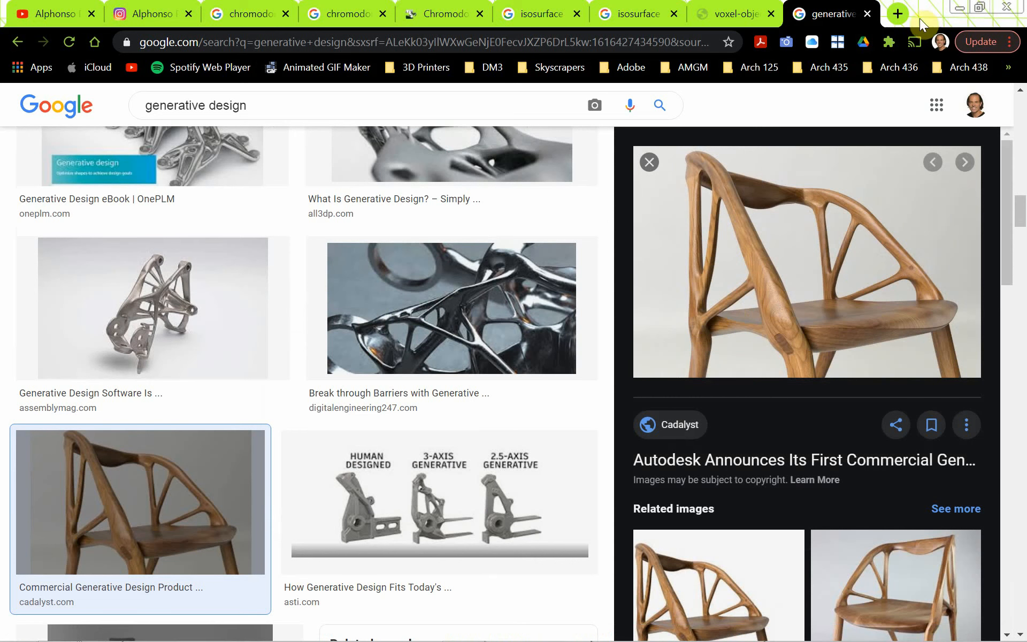
Return to Rhino and Grasshopper and review the smoothed mesh, the topic outline and the curve-based voxel definition.
{"action": "mouse_move", "coordinate": [814, 640]}
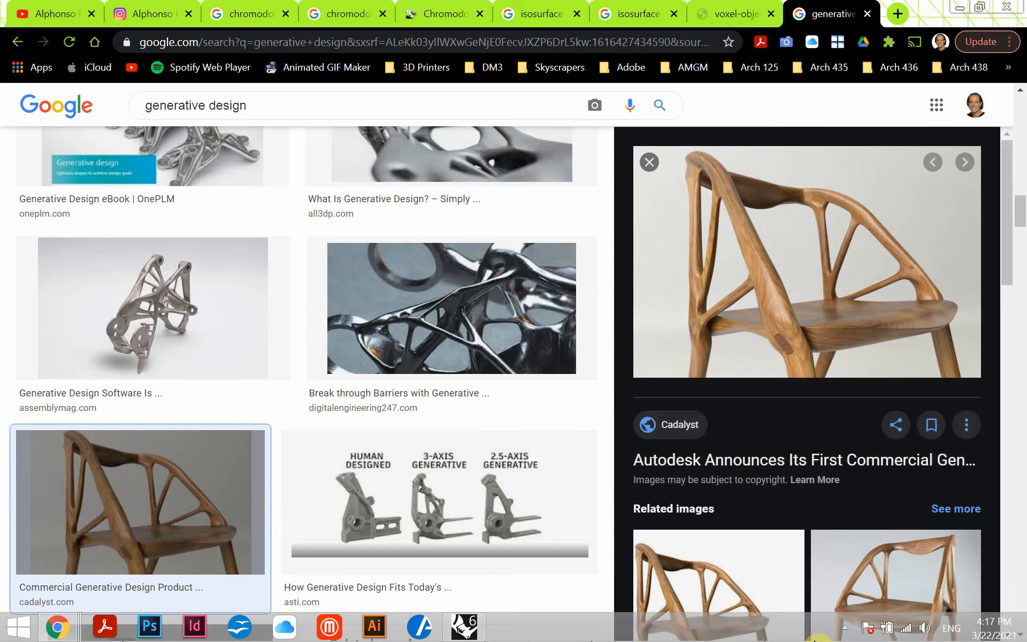
{"action": "left_click", "coordinate": [960, 9]}
{"action": "right_click_drag", "start_coordinate": [372, 463], "coordinate": [284, 472]}
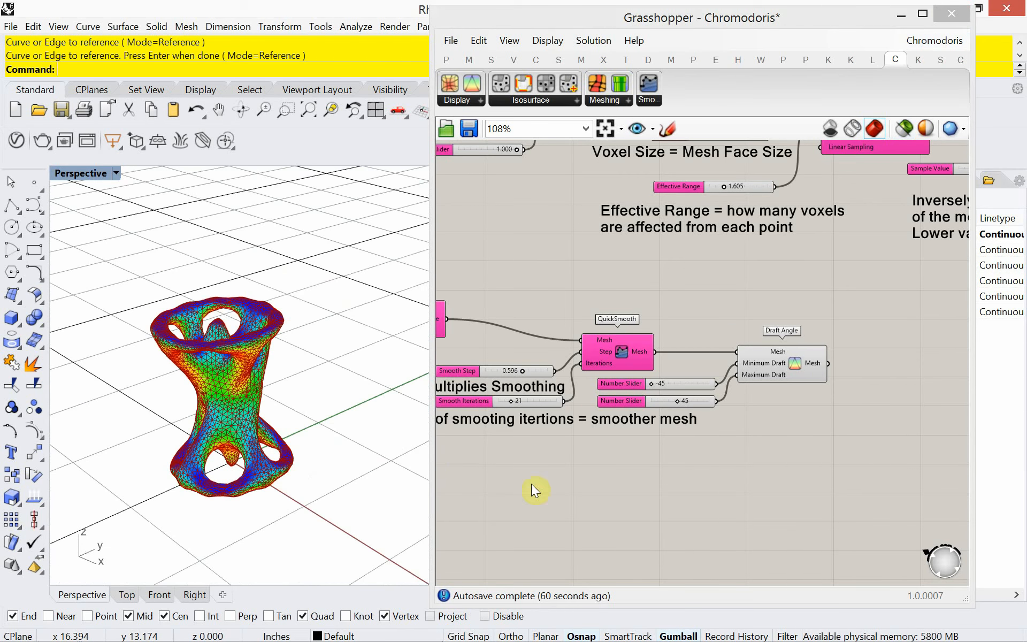
{"action": "right_click_drag", "start_coordinate": [531, 483], "coordinate": [704, 449]}
{"action": "scroll", "coordinate": [660, 455], "scroll_direction": "down", "scroll_amount": 5}
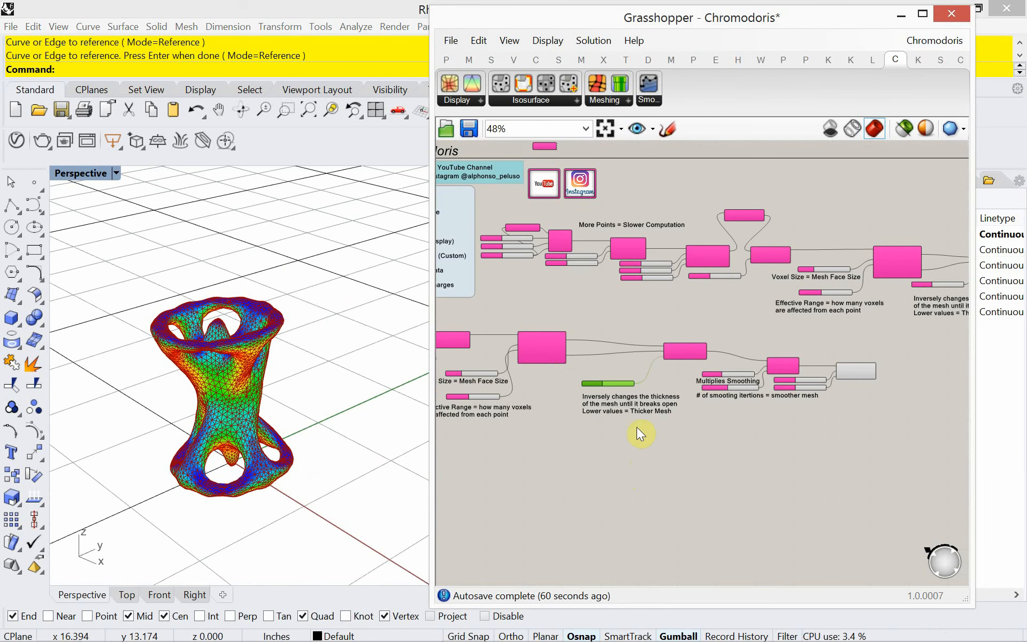
{"action": "right_click_drag", "start_coordinate": [605, 331], "coordinate": [717, 357]}
{"action": "scroll", "coordinate": [481, 300], "scroll_direction": "up", "scroll_amount": 5}
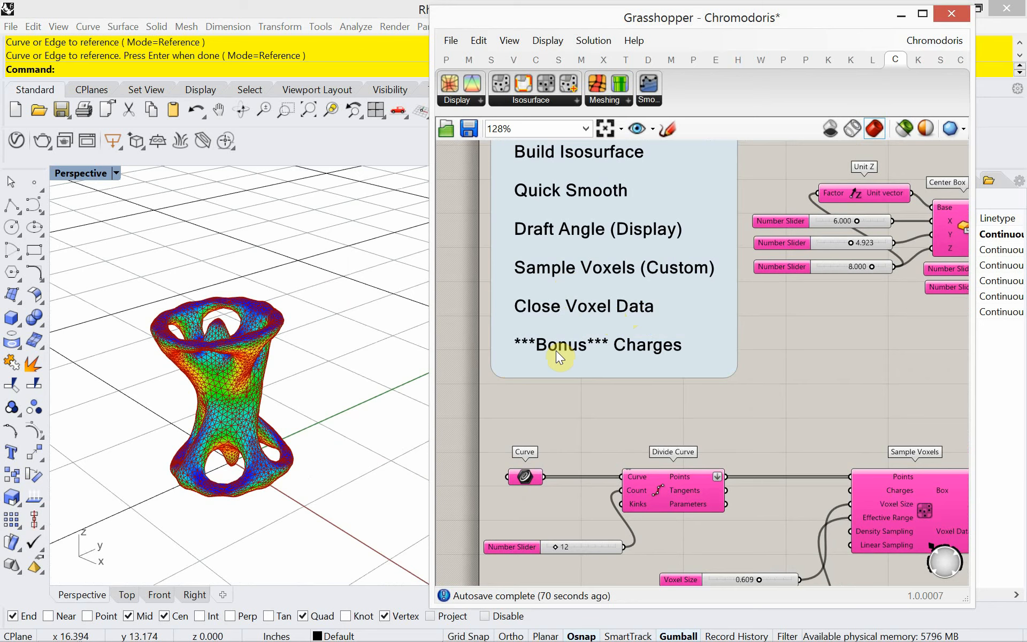
{"action": "scroll", "coordinate": [568, 354], "scroll_direction": "down", "scroll_amount": 3}
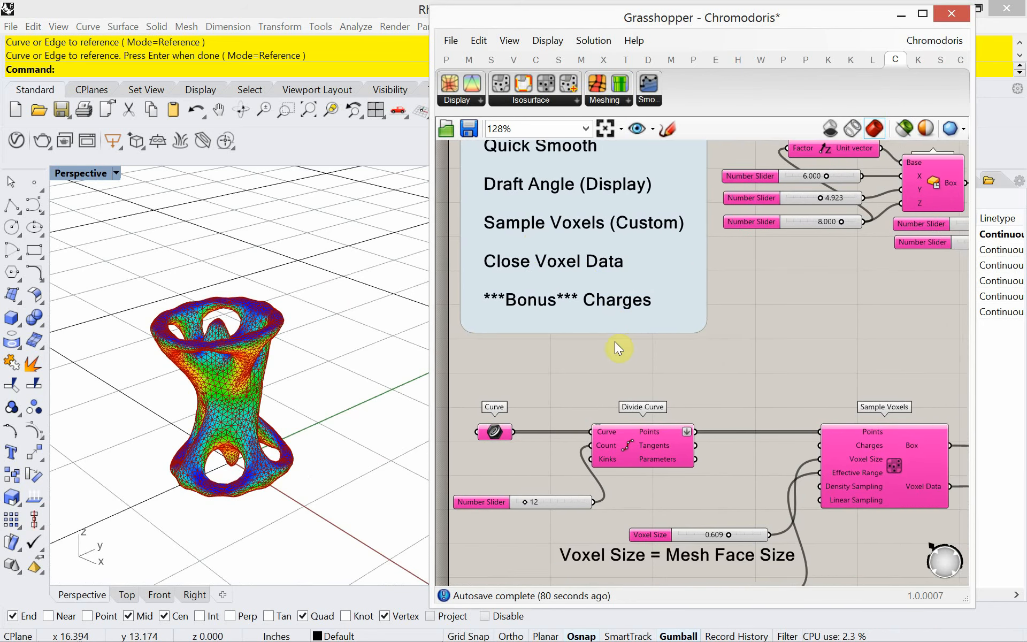
{"action": "right_click_drag", "start_coordinate": [670, 458], "coordinate": [599, 410]}
{"action": "right_click_drag", "start_coordinate": [252, 465], "coordinate": [255, 437]}
{"action": "right_click_drag", "start_coordinate": [637, 487], "coordinate": [615, 490]}
Duplicate the whole upper Center Box, Populate 3D and Proximity 3D definition, with its notes, into the empty area below the curve-based definition.
{"action": "scroll", "coordinate": [616, 490], "scroll_direction": "down", "scroll_amount": 3}
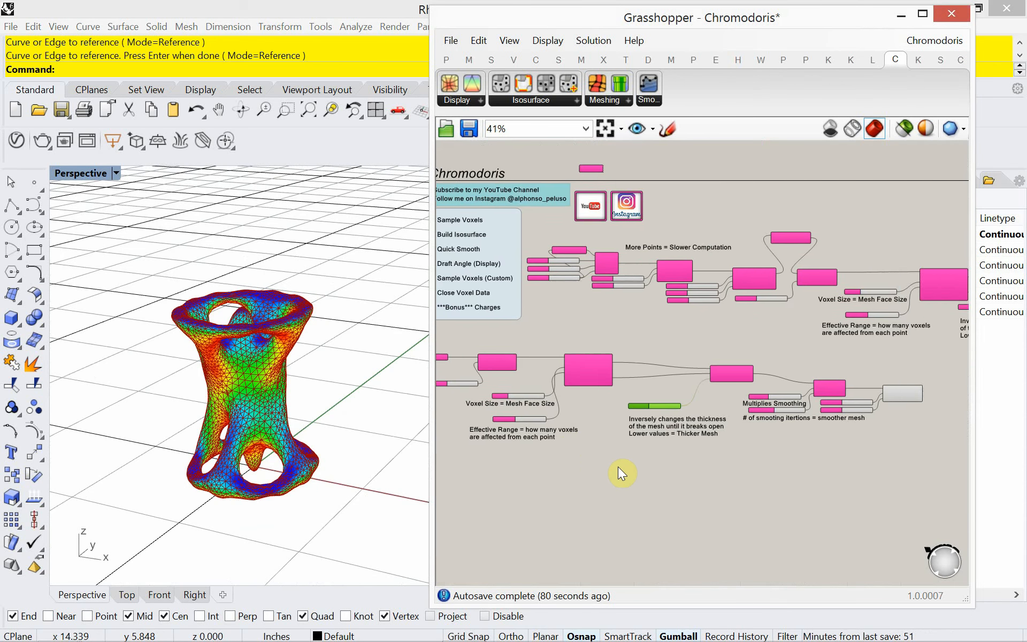
{"action": "right_click_drag", "start_coordinate": [698, 476], "coordinate": [626, 452]}
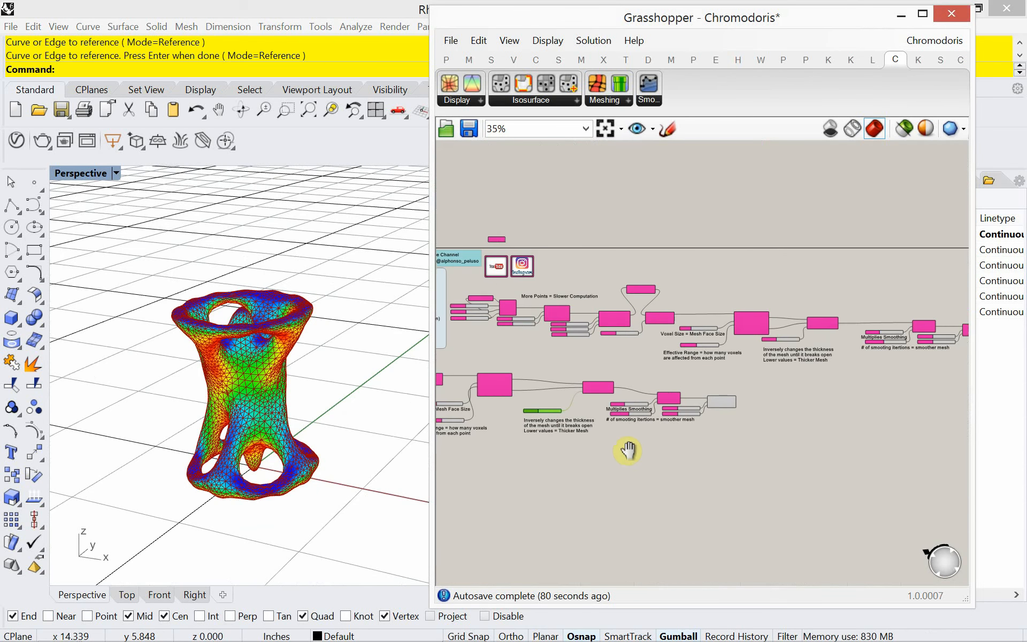
{"action": "scroll", "coordinate": [628, 450], "scroll_direction": "down", "scroll_amount": 1}
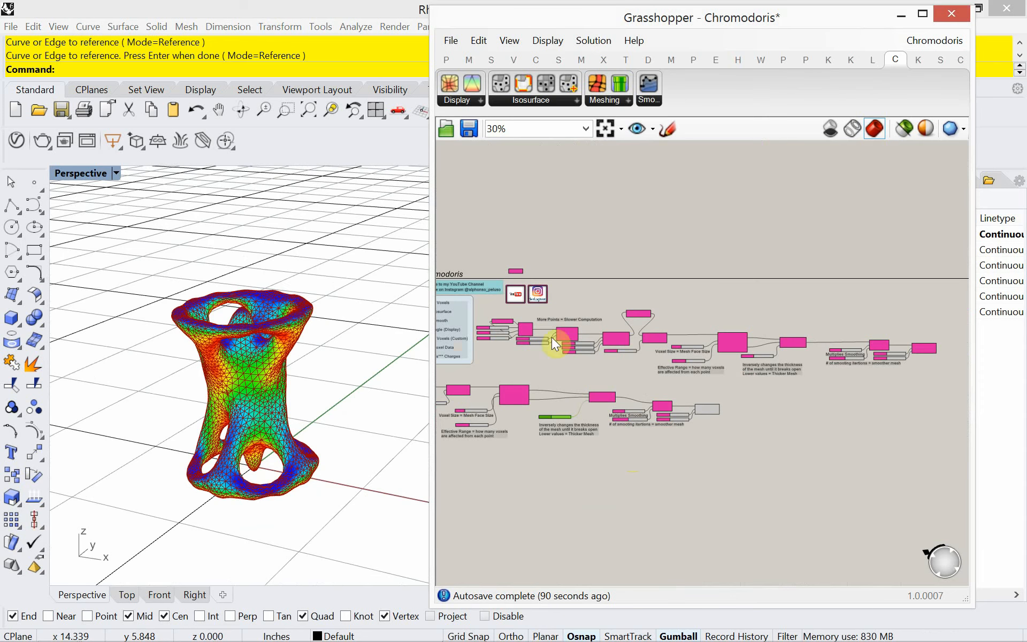
{"action": "scroll", "coordinate": [629, 360], "scroll_direction": "down", "scroll_amount": 2}
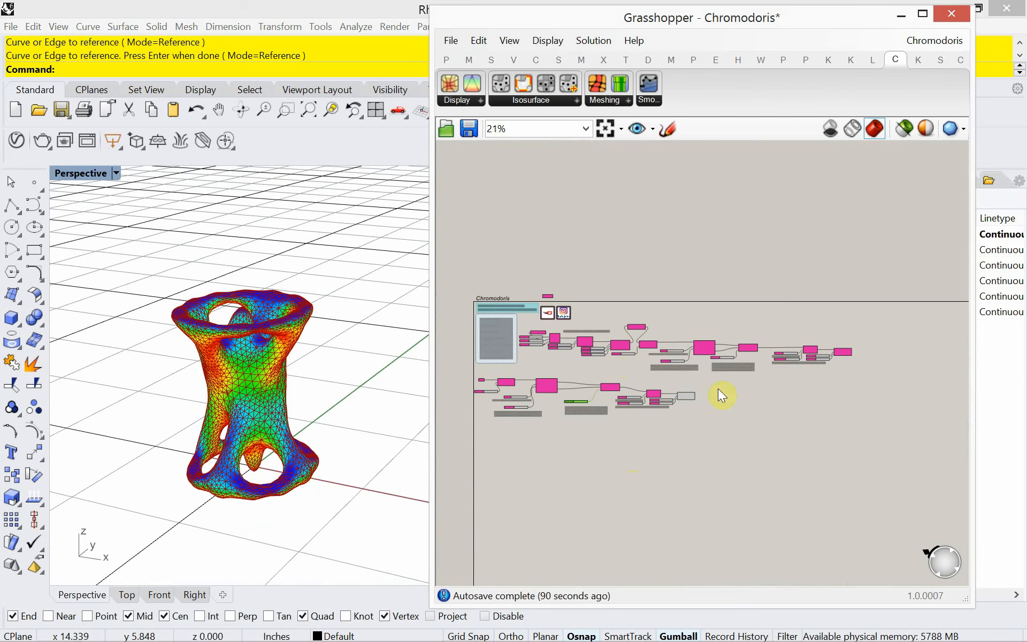
{"action": "left_click_drag", "start_coordinate": [865, 372], "coordinate": [530, 331]}
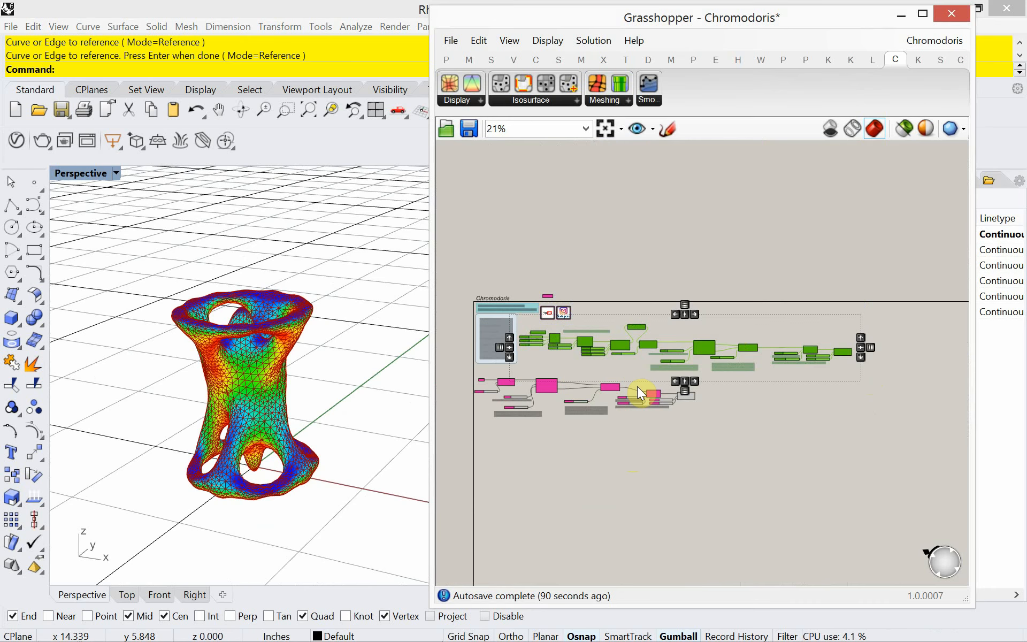
{"action": "left_click_drag", "start_coordinate": [734, 356], "coordinate": [682, 462]}
{"action": "left_click", "coordinate": [642, 544]}
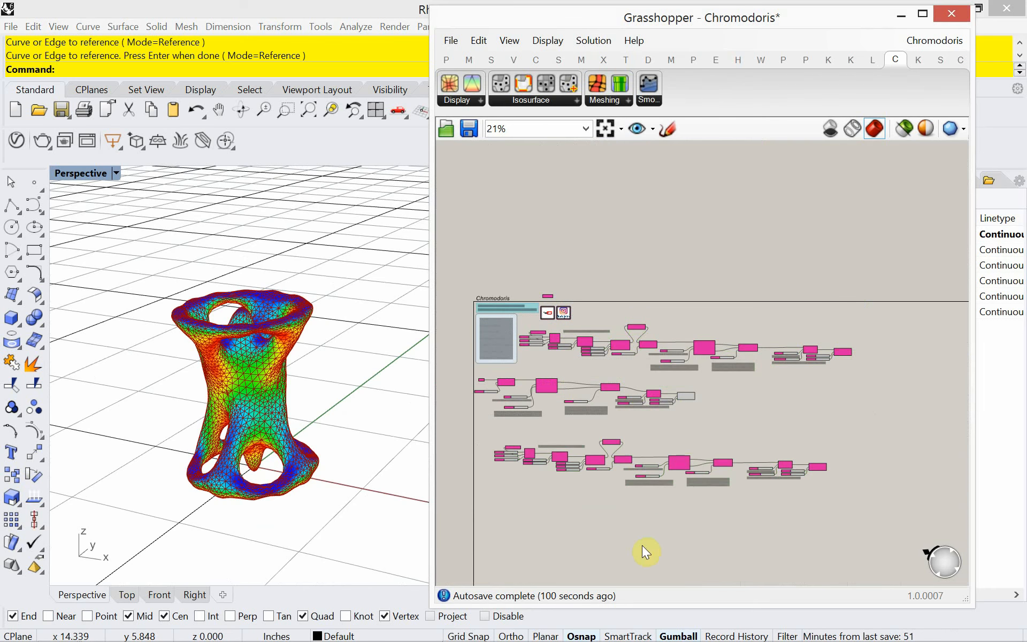
{"action": "scroll", "coordinate": [550, 524], "scroll_direction": "up", "scroll_amount": 5}
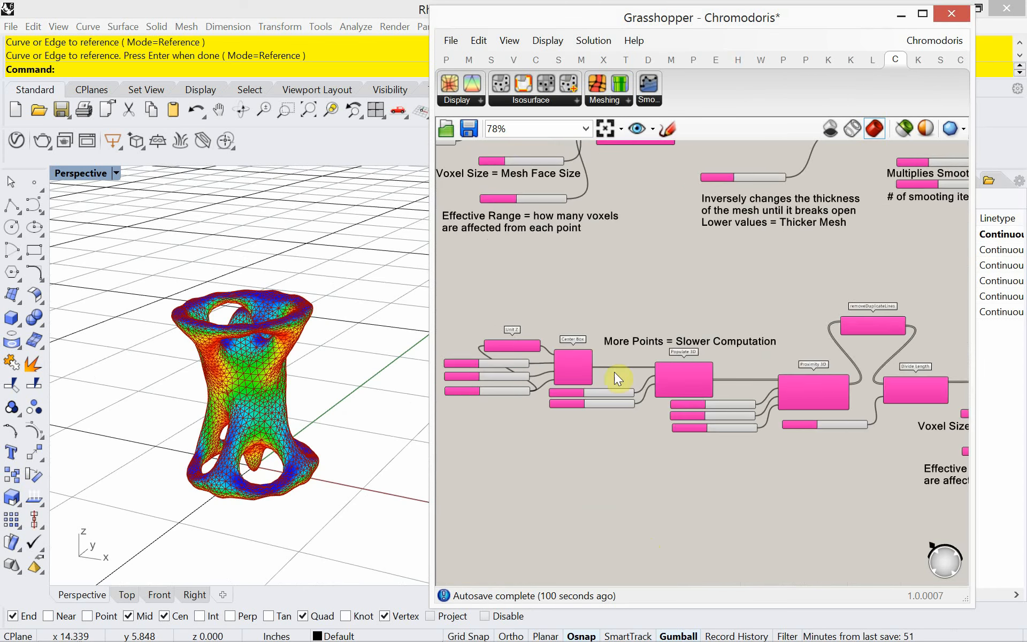
Select the entire copied definition with its notes and shift it slightly left beneath the curve-based definition.
{"action": "left_click", "coordinate": [573, 372]}
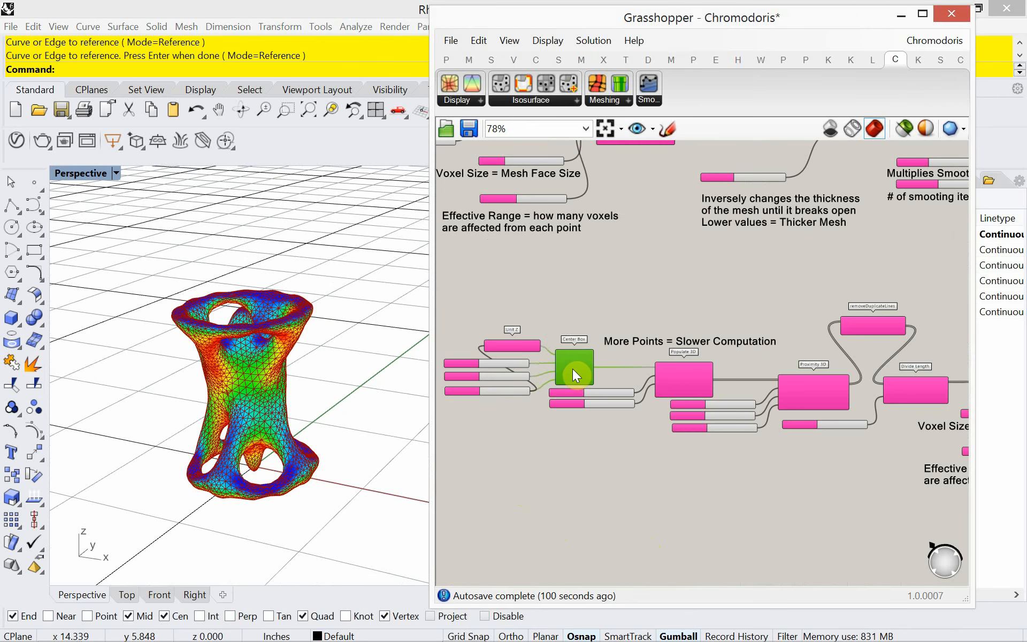
{"action": "right_click_drag", "start_coordinate": [597, 421], "coordinate": [568, 397]}
{"action": "scroll", "coordinate": [568, 405], "scroll_direction": "down", "scroll_amount": 4}
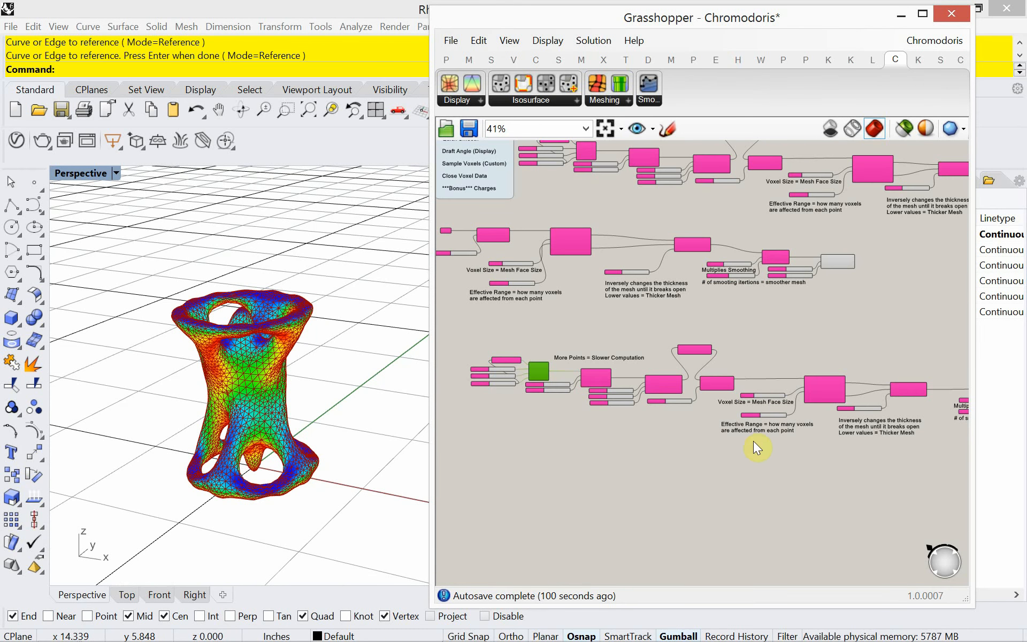
{"action": "scroll", "coordinate": [753, 441], "scroll_direction": "down", "scroll_amount": 3}
{"action": "left_click_drag", "start_coordinate": [941, 464], "coordinate": [588, 381]}
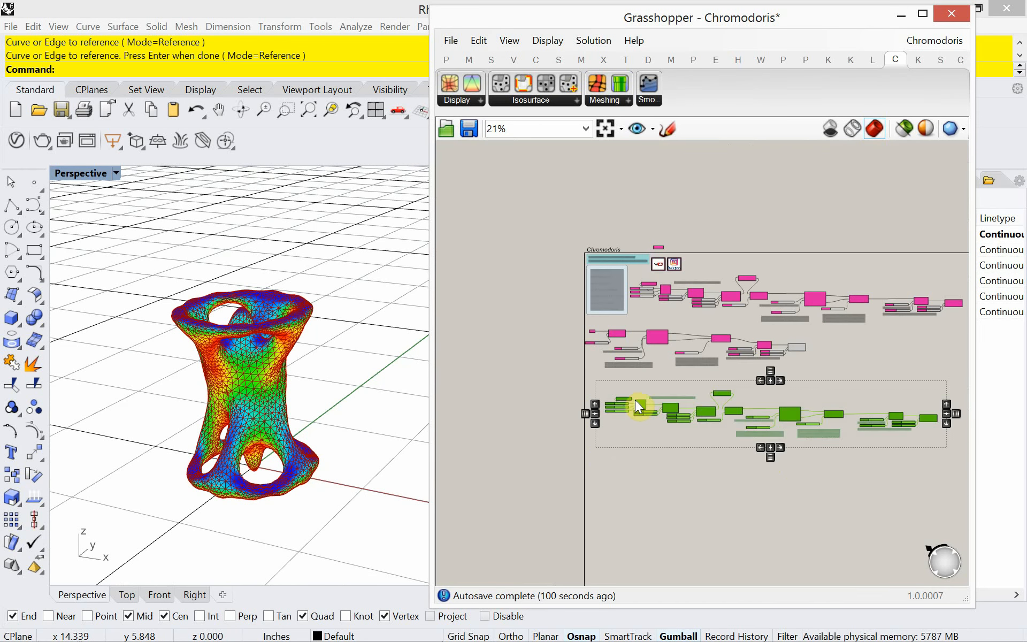
{"action": "left_click_drag", "start_coordinate": [640, 405], "coordinate": [627, 405]}
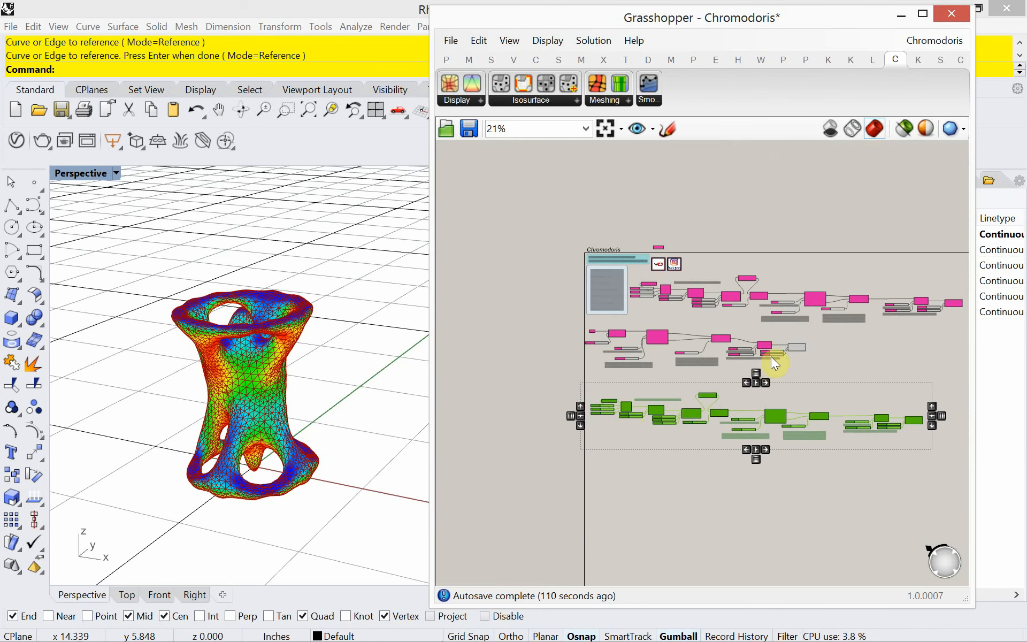
Turn off the preview of the Draft Angle component at the end of the curve-based definition.
{"action": "scroll", "coordinate": [778, 348], "scroll_direction": "up", "scroll_amount": 2}
{"action": "left_click", "coordinate": [790, 363]}
{"action": "scroll", "coordinate": [790, 362], "scroll_direction": "up", "scroll_amount": 6}
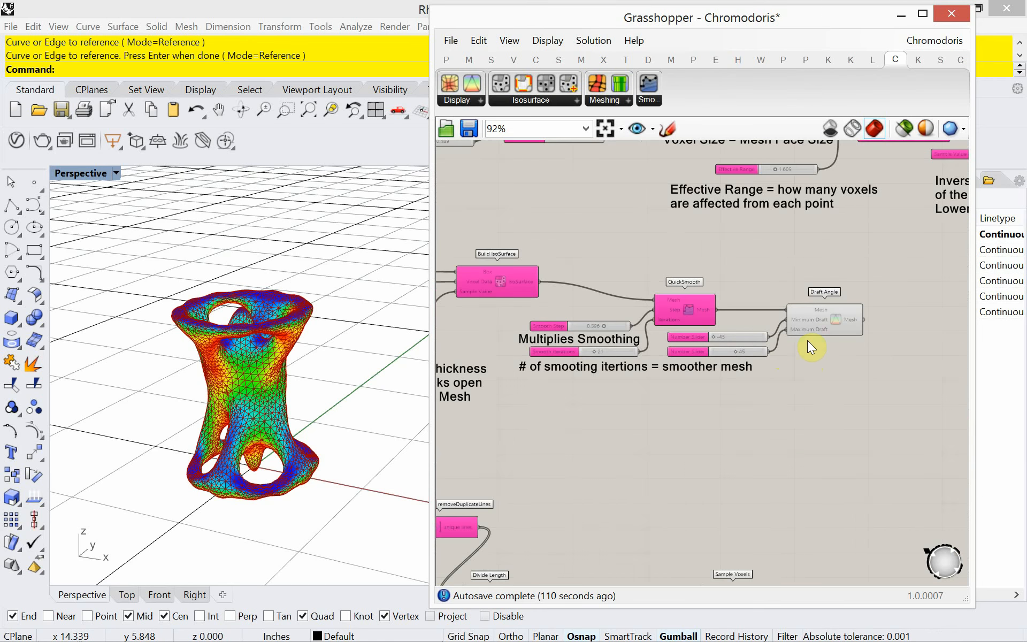
{"action": "left_click", "coordinate": [810, 328]}
{"action": "right_click", "coordinate": [797, 378]}
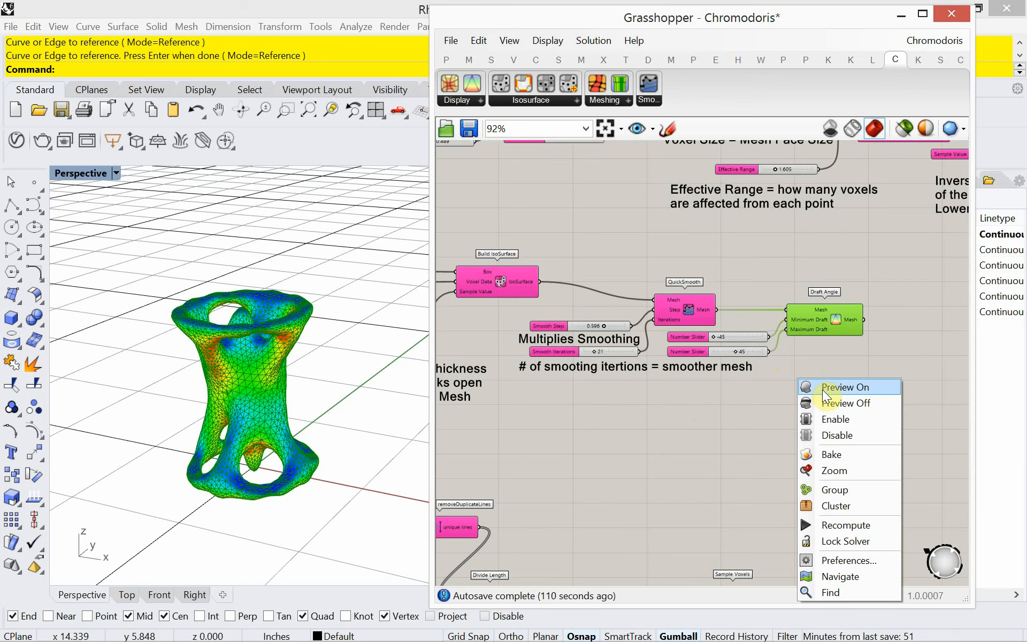
{"action": "left_click", "coordinate": [823, 402]}
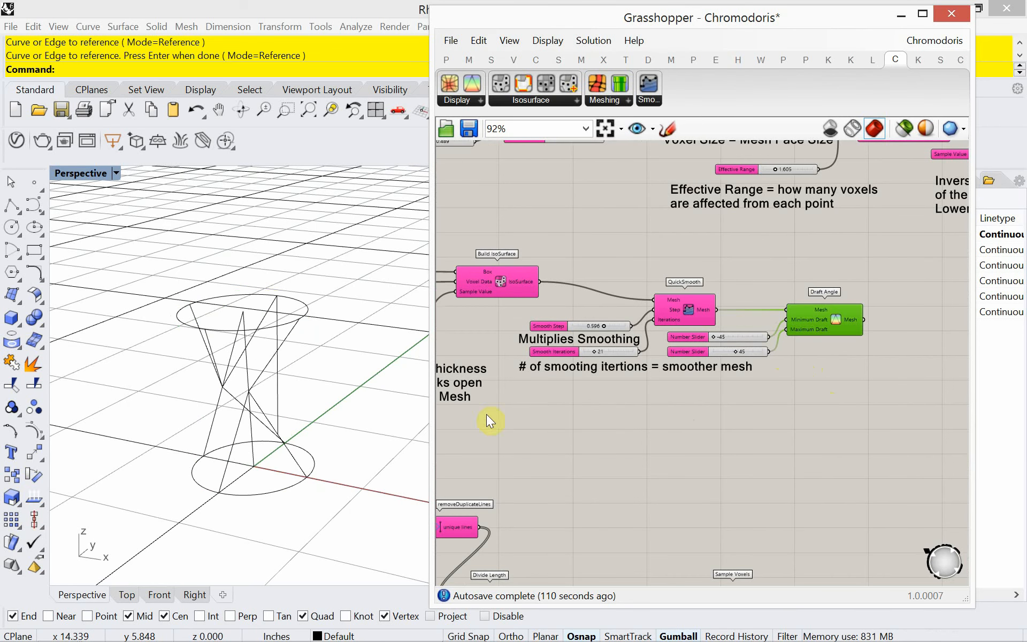
Select all the hourglass-shaped source curves in the Rhino perspective view and hide them.
{"action": "scroll", "coordinate": [279, 451], "scroll_direction": "down", "scroll_amount": 5}
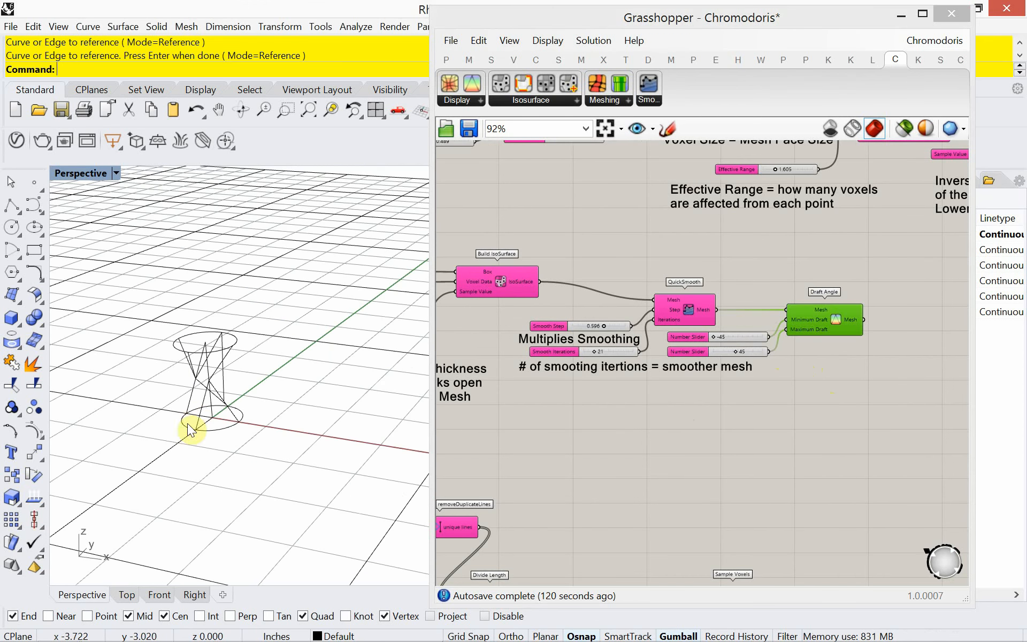
{"action": "right_click_drag", "start_coordinate": [189, 428], "coordinate": [212, 424]}
{"action": "left_click_drag", "start_coordinate": [169, 322], "coordinate": [169, 323]}
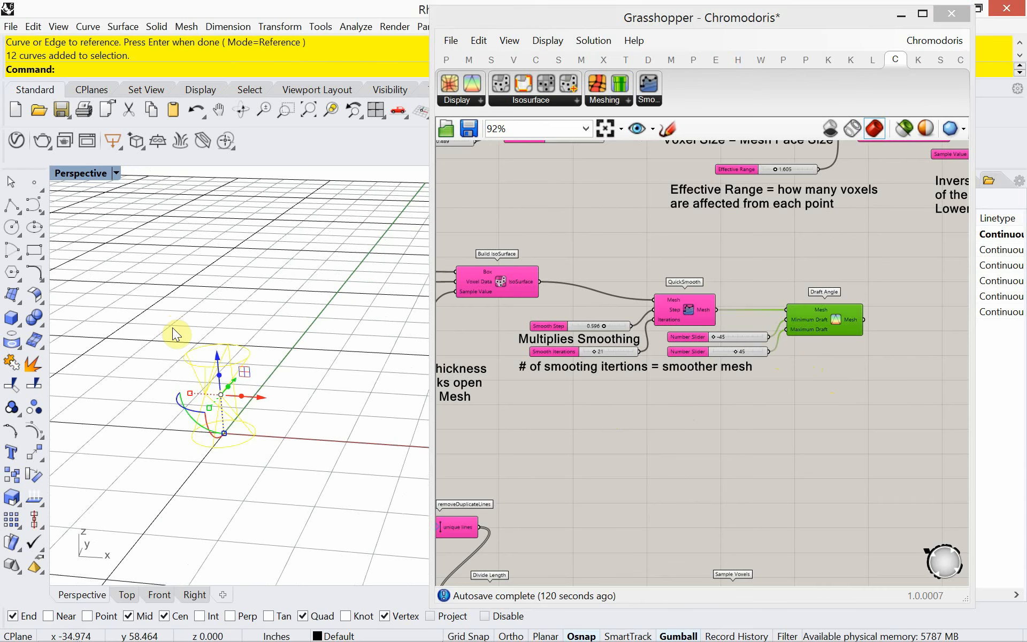
{"action": "type", "text": "ide"}
{"action": "key", "text": "Return"}
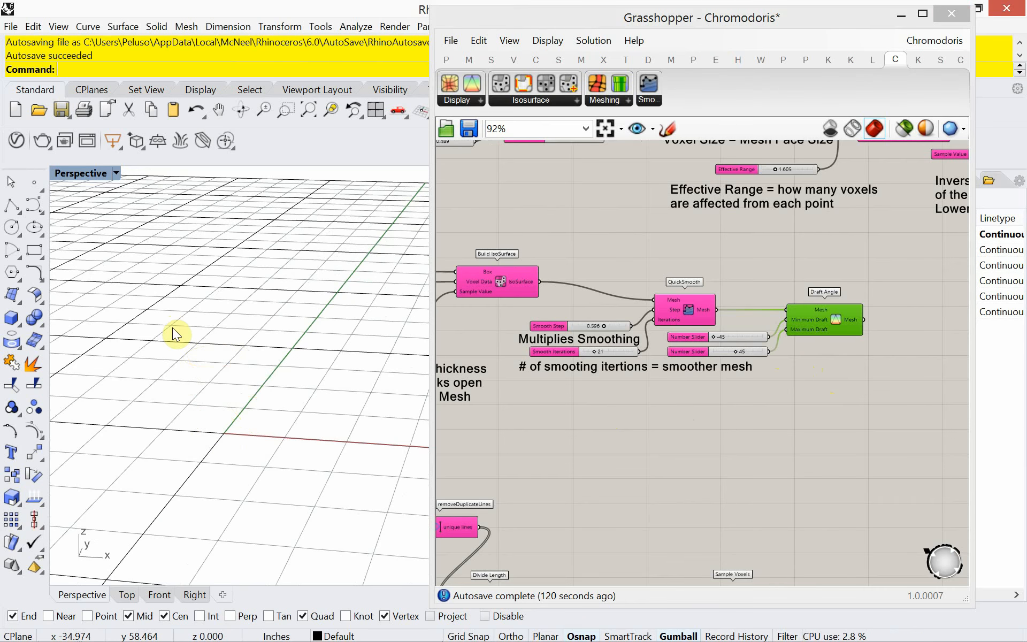
Review the topic outline and follow the copied definition from its Populate 3D component through to Sample Voxels.
{"action": "right_click_drag", "start_coordinate": [561, 458], "coordinate": [697, 380]}
{"action": "scroll", "coordinate": [698, 379], "scroll_direction": "down", "scroll_amount": 3}
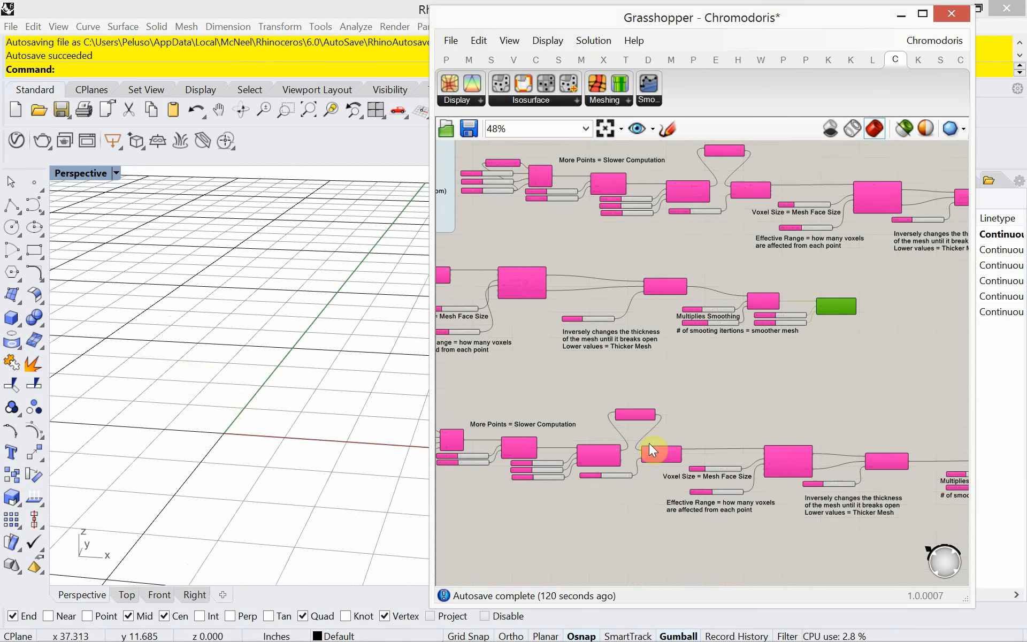
{"action": "right_click_drag", "start_coordinate": [650, 443], "coordinate": [750, 406]}
{"action": "right_click_drag", "start_coordinate": [524, 370], "coordinate": [543, 420]}
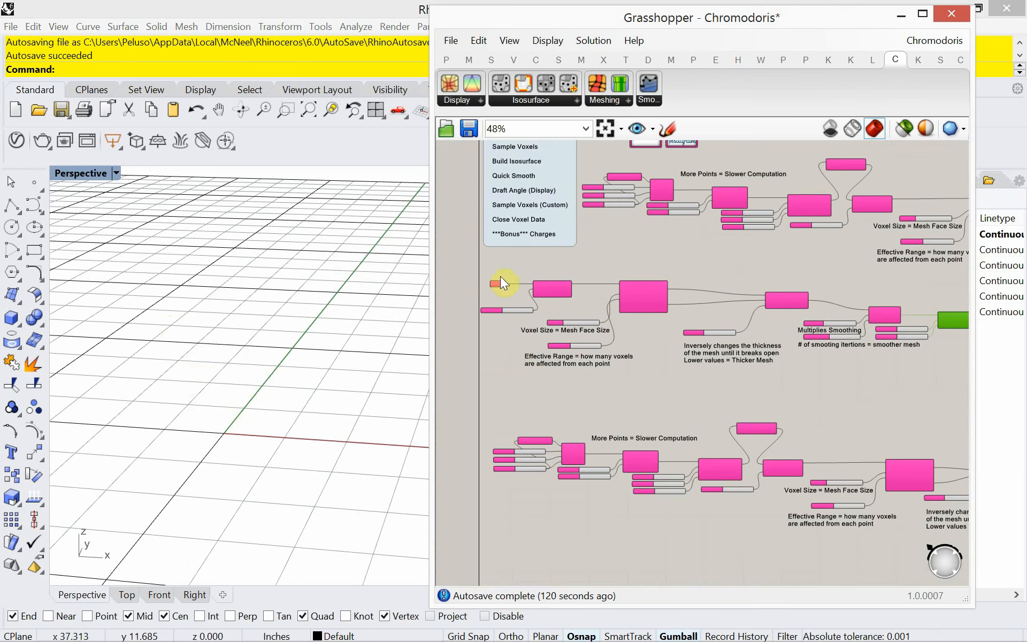
{"action": "scroll", "coordinate": [509, 222], "scroll_direction": "up", "scroll_amount": 3}
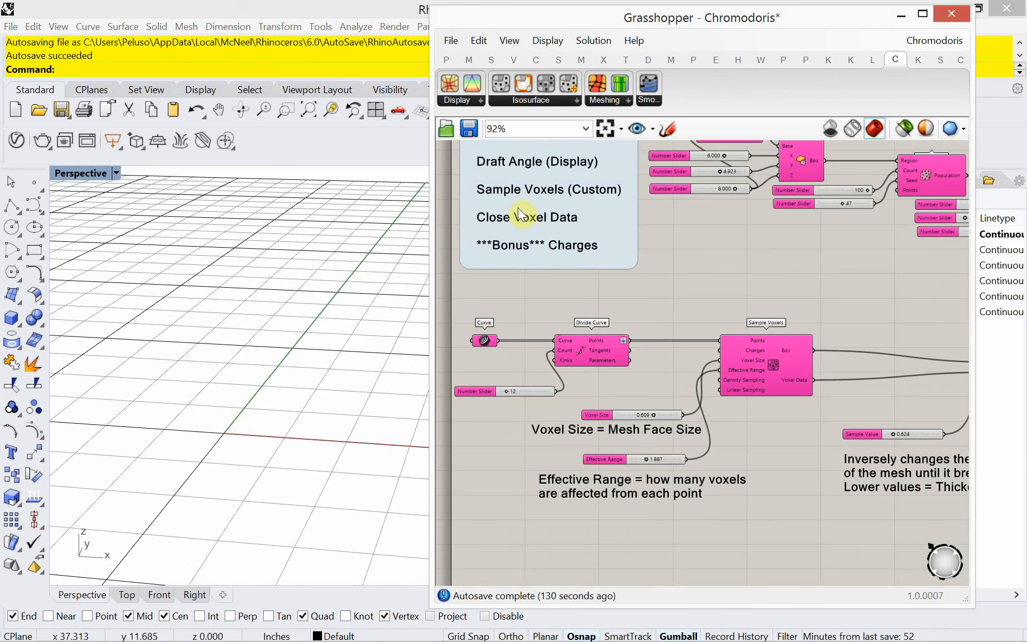
{"action": "scroll", "coordinate": [570, 226], "scroll_direction": "down", "scroll_amount": 3}
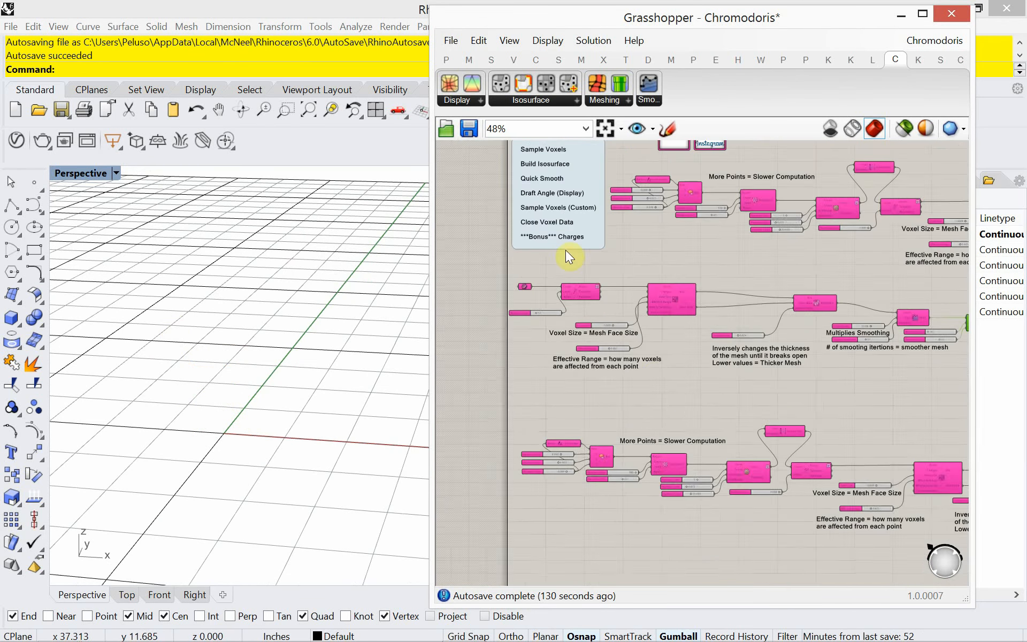
{"action": "scroll", "coordinate": [735, 455], "scroll_direction": "up", "scroll_amount": 3}
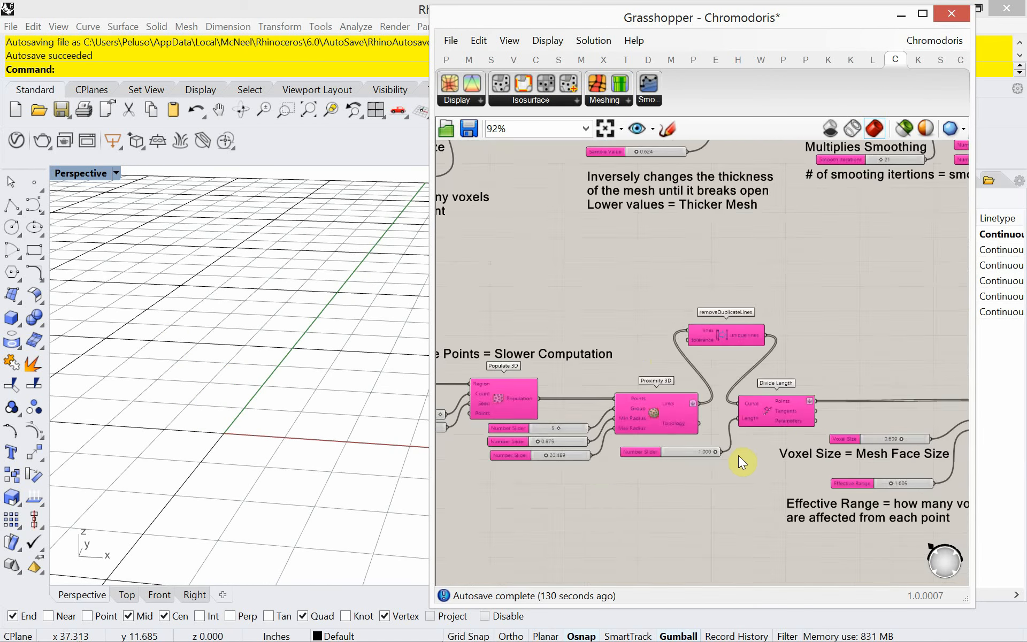
{"action": "right_click_drag", "start_coordinate": [800, 473], "coordinate": [589, 447]}
{"action": "right_click_drag", "start_coordinate": [694, 457], "coordinate": [672, 411]}
{"action": "scroll", "coordinate": [621, 426], "scroll_direction": "up", "scroll_amount": 2}
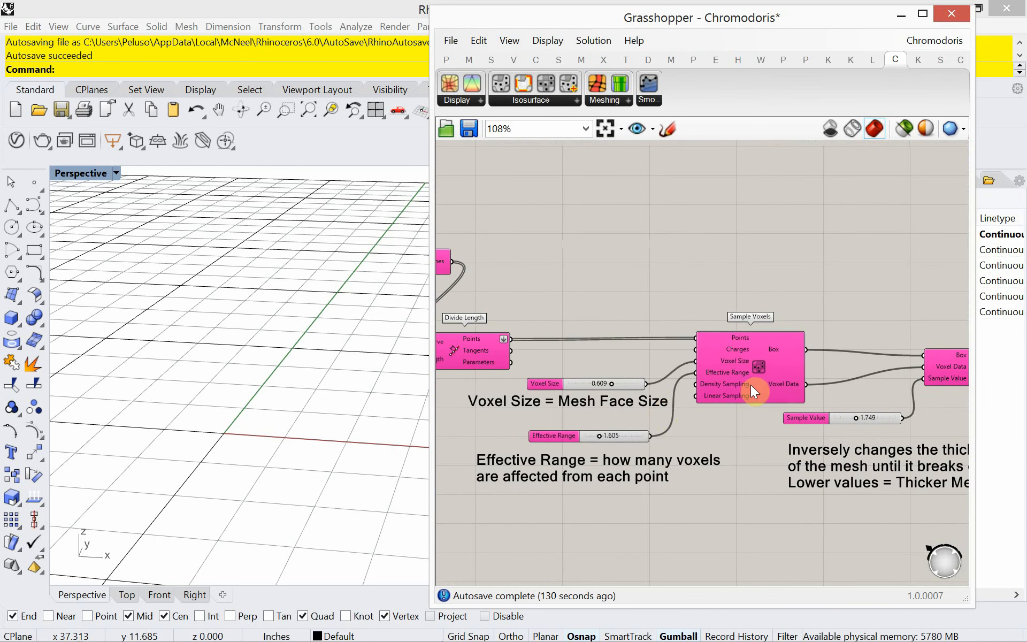
Restrict the preview to selected objects and inspect the box of the copied definition's Sample Voxels component.
{"action": "left_click", "coordinate": [762, 373]}
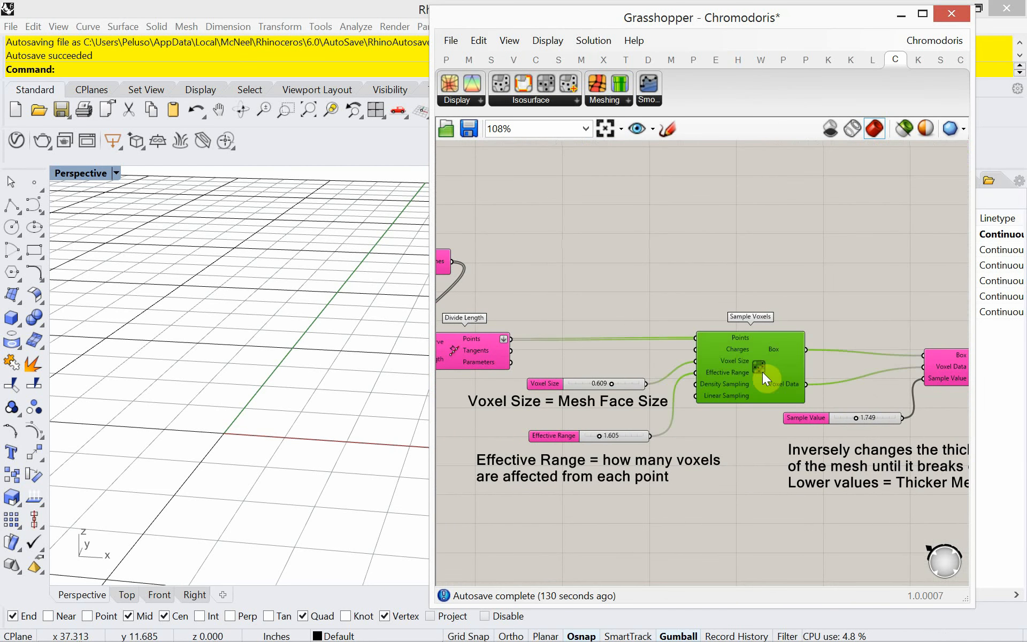
{"action": "left_click", "coordinate": [900, 132]}
{"action": "right_click_drag", "start_coordinate": [177, 447], "coordinate": [209, 458]}
{"action": "right_click_drag", "start_coordinate": [720, 451], "coordinate": [780, 474]}
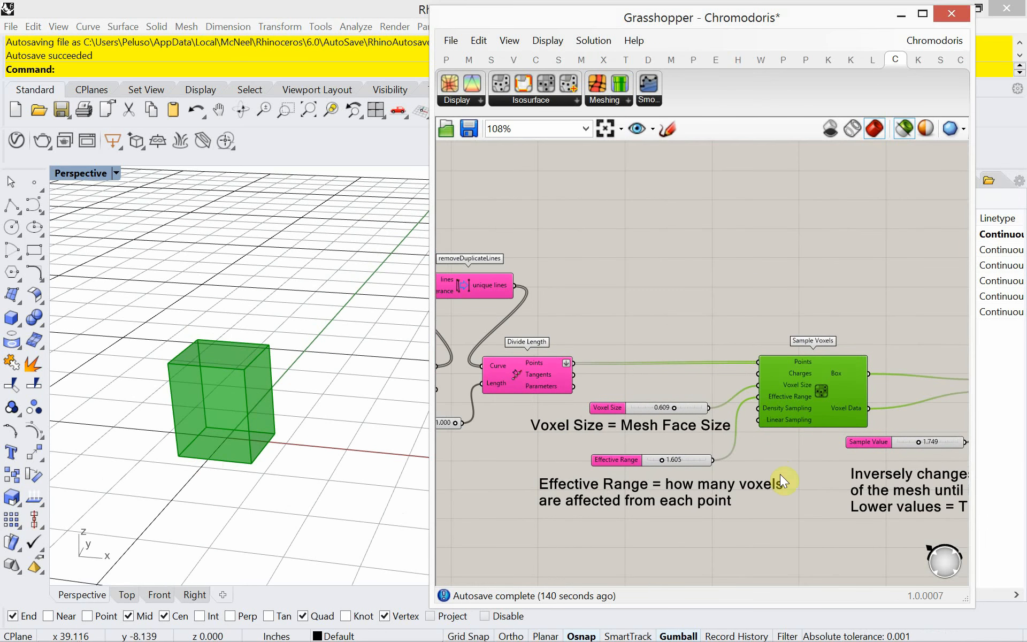
{"action": "scroll", "coordinate": [778, 472], "scroll_direction": "down", "scroll_amount": 1}
{"action": "scroll", "coordinate": [744, 408], "scroll_direction": "up", "scroll_amount": 1}
{"action": "scroll", "coordinate": [660, 380], "scroll_direction": "down", "scroll_amount": 1}
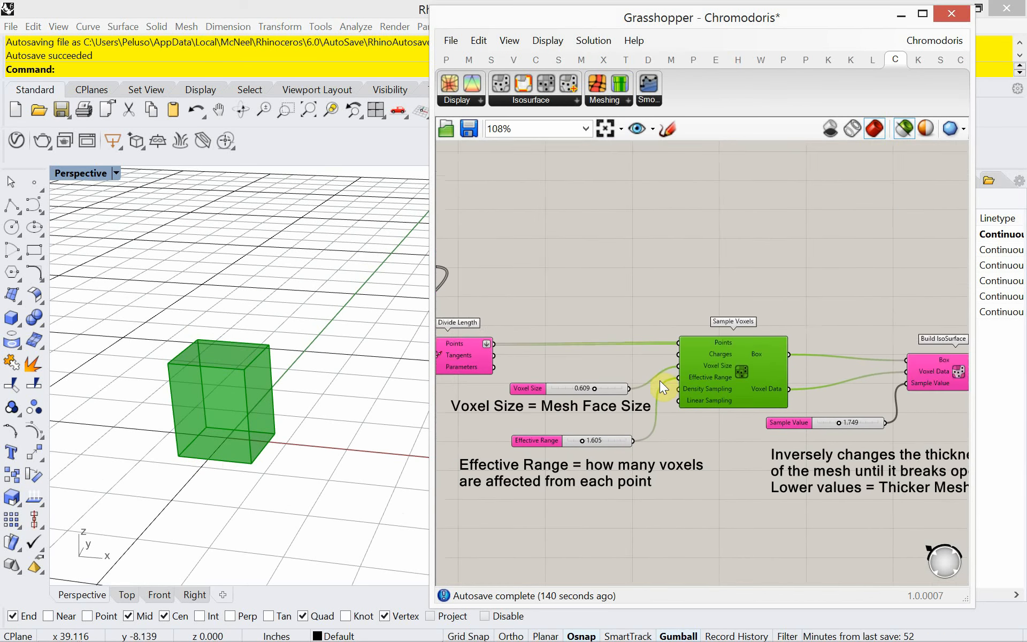
{"action": "right_click_drag", "start_coordinate": [663, 379], "coordinate": [680, 372]}
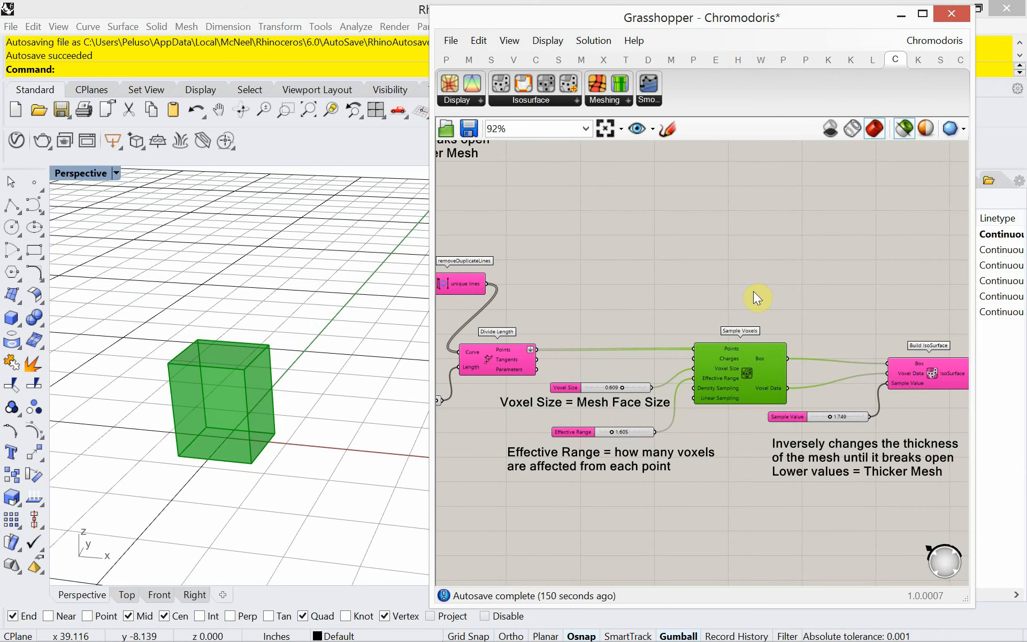
Add a Sample Voxels (Custom) component above the copied Sample Voxels component and examine its inputs.
{"action": "left_click", "coordinate": [556, 101]}
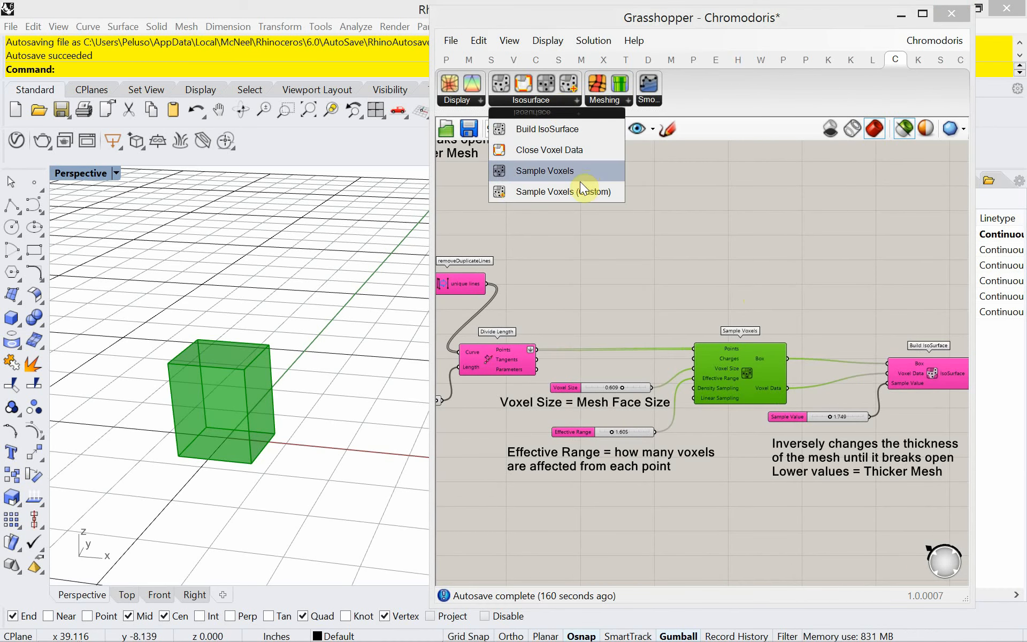
{"action": "left_click_drag", "start_coordinate": [579, 190], "coordinate": [711, 301]}
{"action": "scroll", "coordinate": [698, 306], "scroll_direction": "up", "scroll_amount": 3}
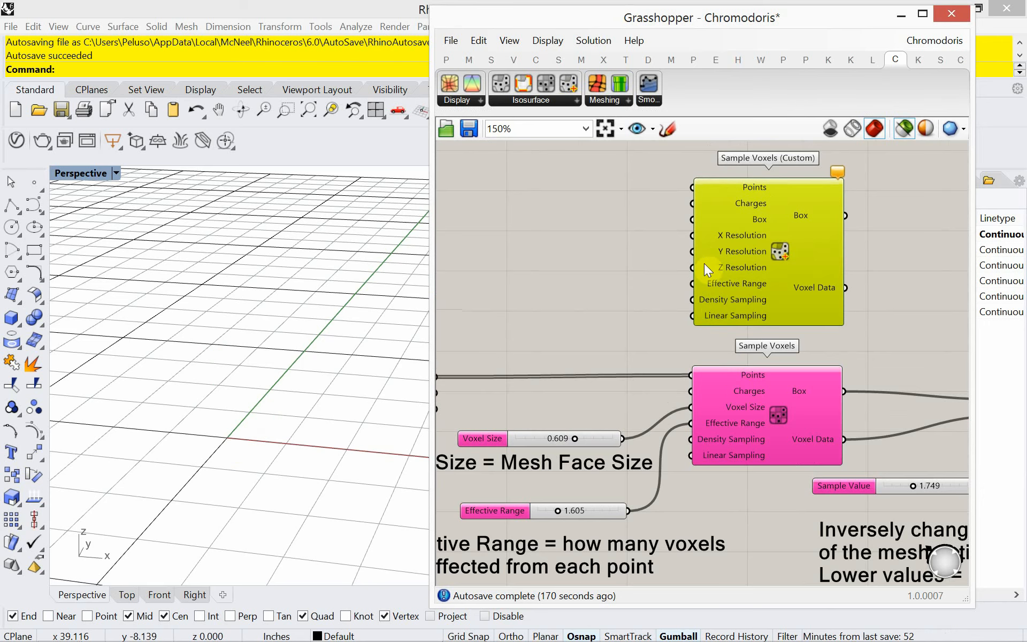
{"action": "mouse_move", "coordinate": [710, 276]}
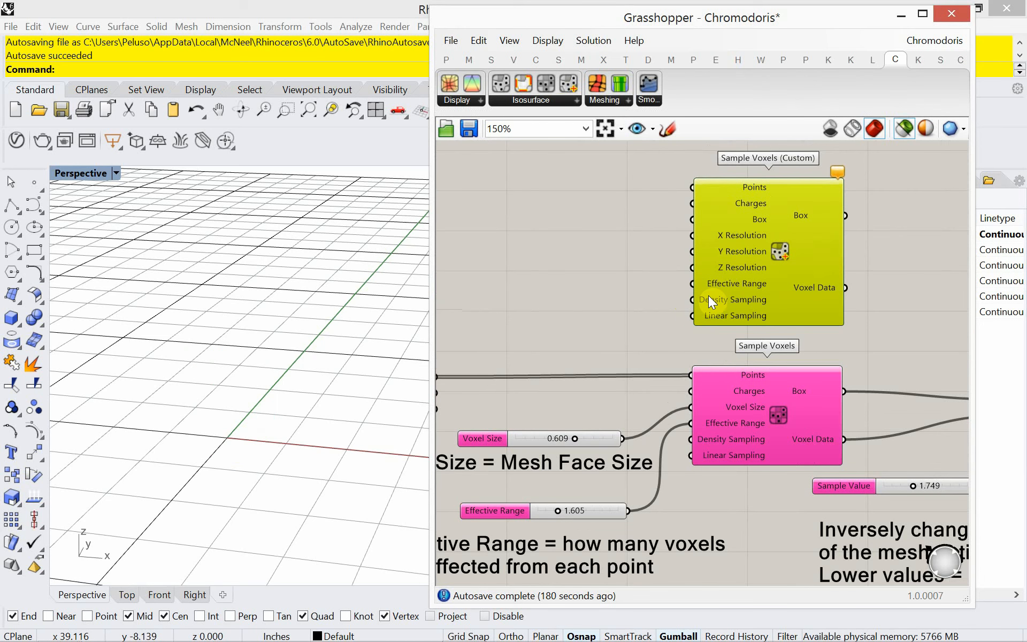
{"action": "mouse_move", "coordinate": [709, 296]}
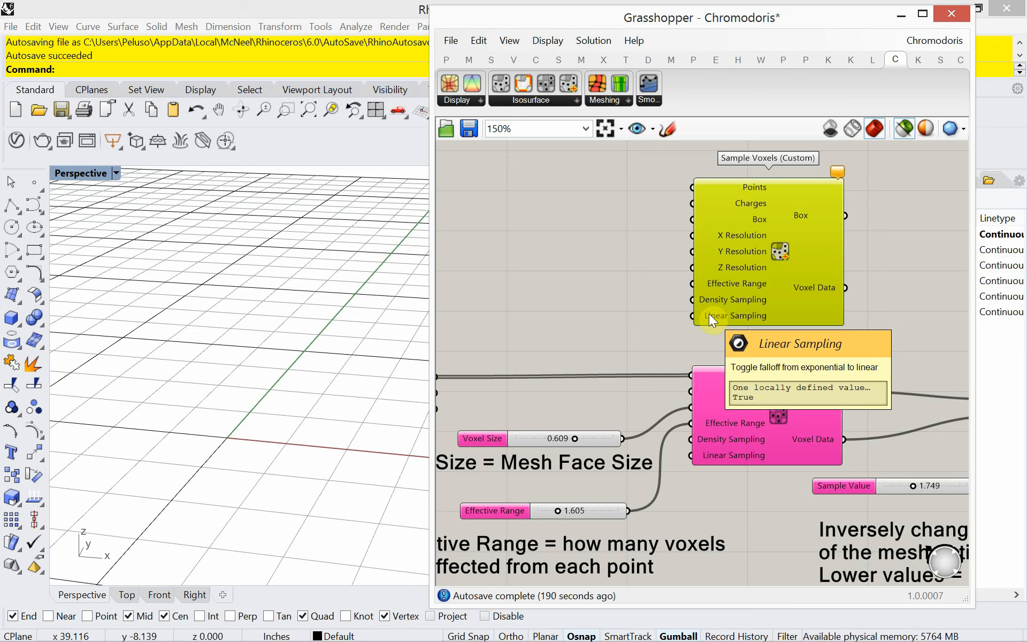
Connect the Points output of the copied Divide Length component to the Points input of Sample Voxels (Custom).
{"action": "right_click_drag", "start_coordinate": [670, 299], "coordinate": [759, 317]}
{"action": "scroll", "coordinate": [759, 316], "scroll_direction": "down", "scroll_amount": 1}
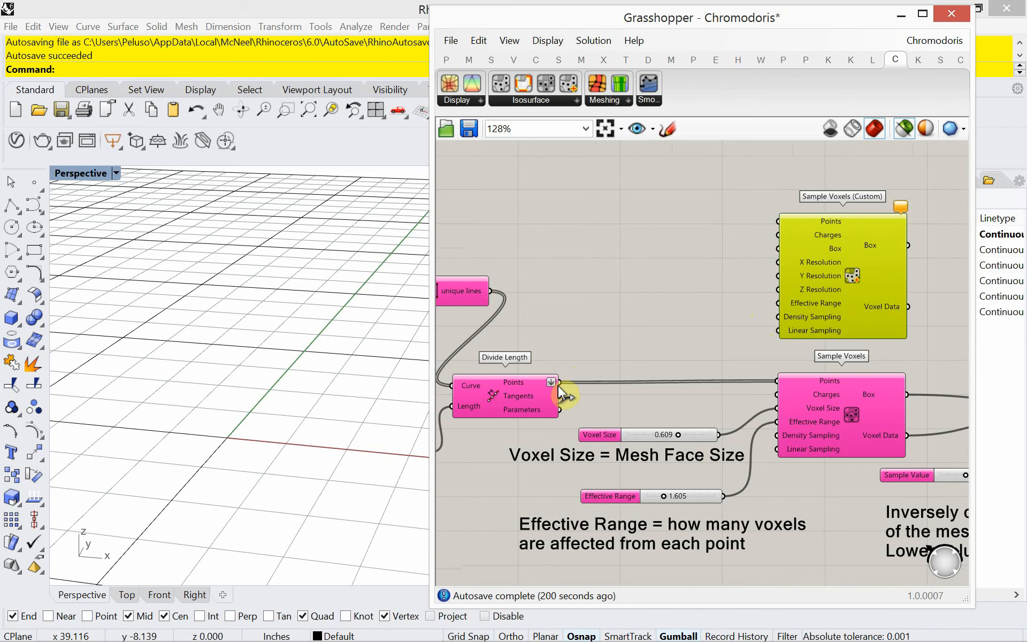
{"action": "left_click_drag", "start_coordinate": [560, 382], "coordinate": [772, 224]}
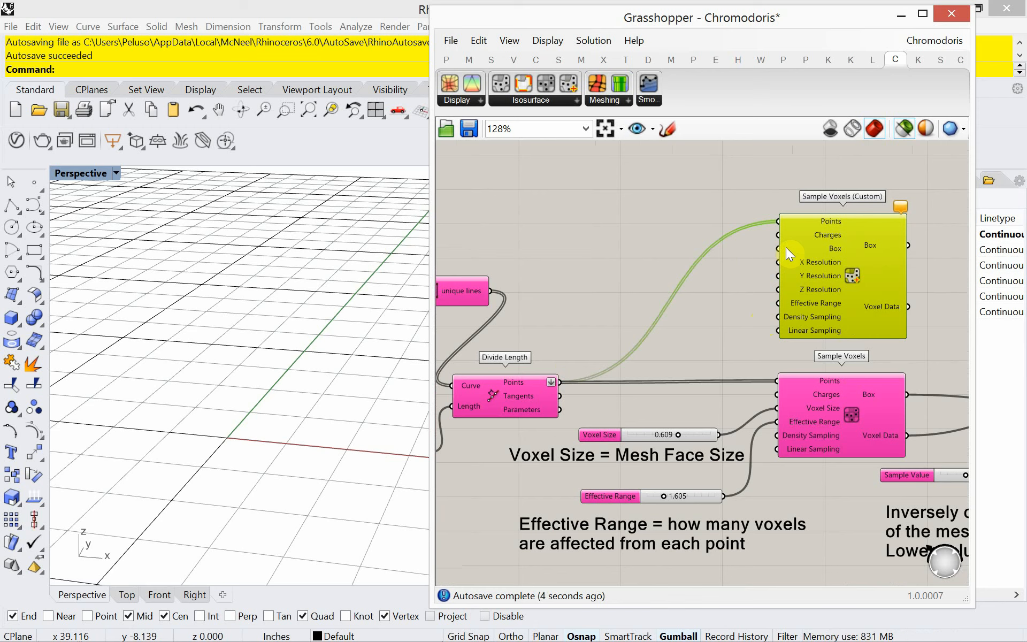
Add a Center Box component beside Sample Voxels (Custom) and connect its Box output to the Box input.
{"action": "mouse_move", "coordinate": [785, 247]}
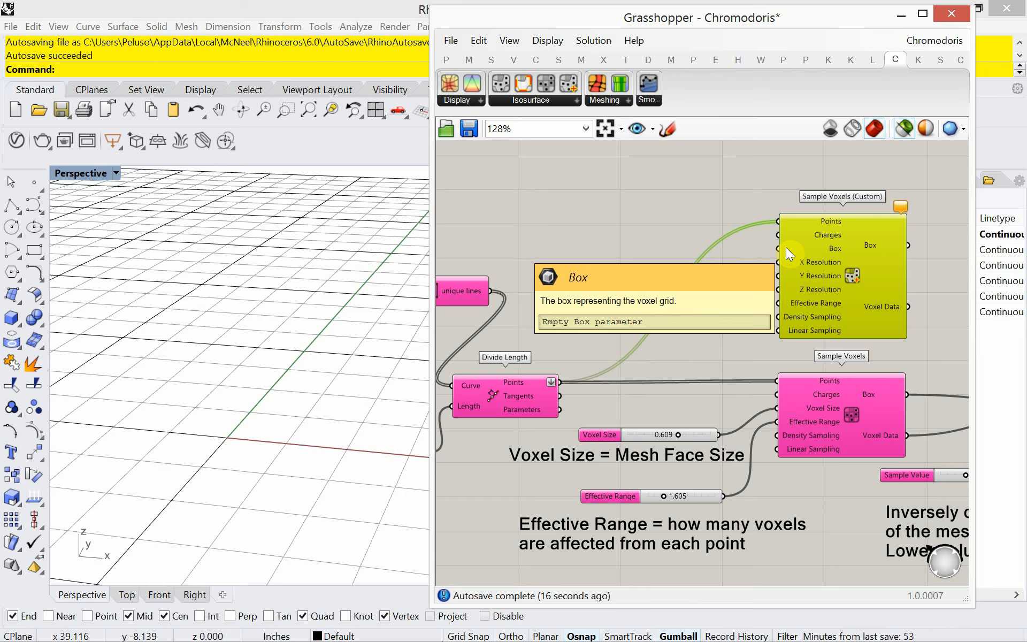
{"action": "double_click", "coordinate": [683, 242]}
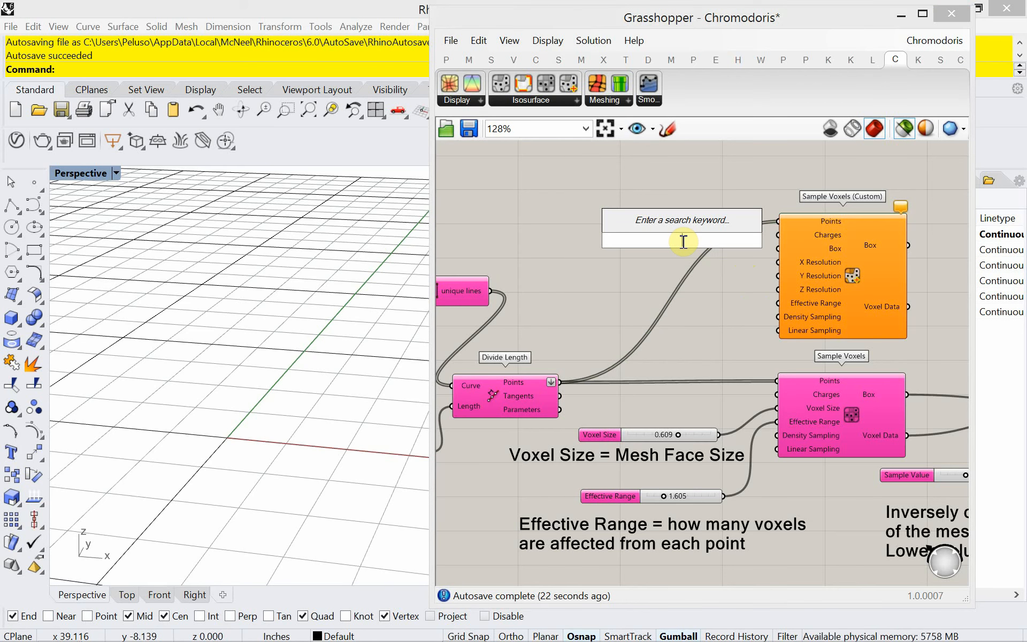
{"action": "type", "text": "cent"}
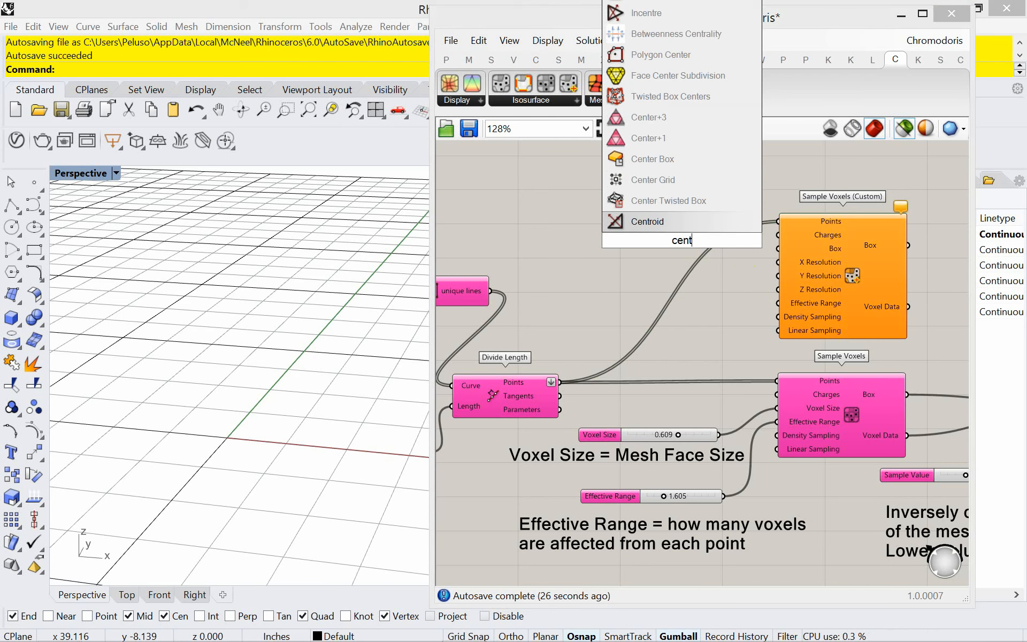
{"action": "left_click", "coordinate": [656, 158]}
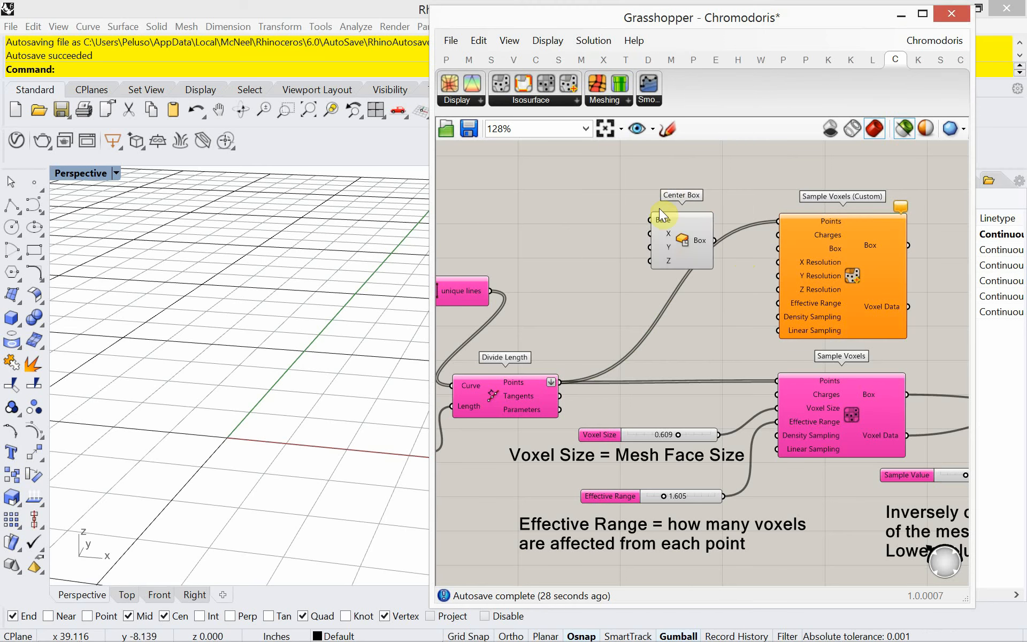
{"action": "left_click_drag", "start_coordinate": [650, 227], "coordinate": [625, 223]}
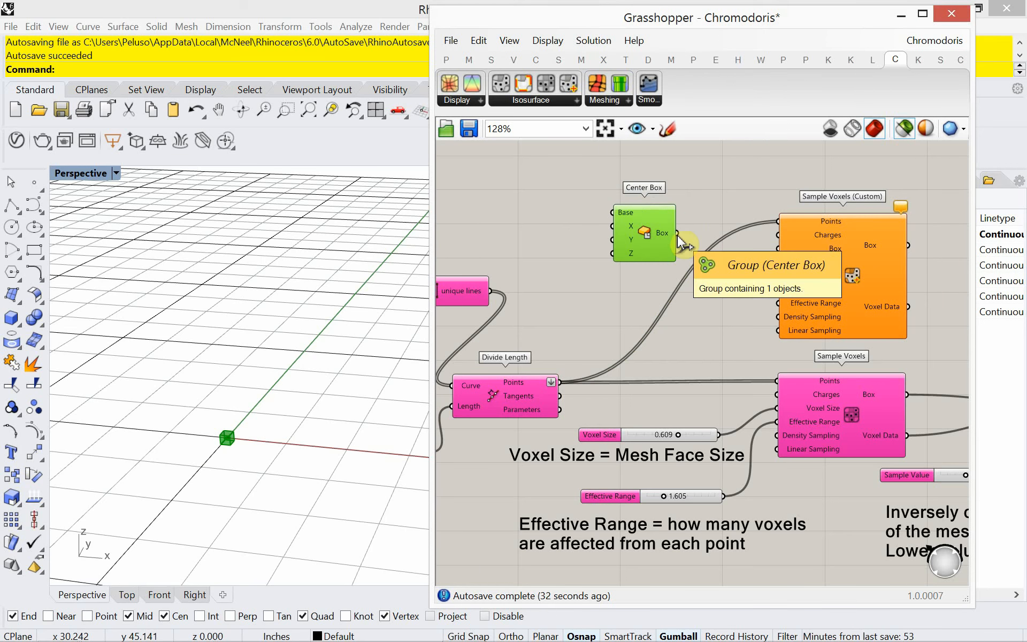
{"action": "left_click_drag", "start_coordinate": [677, 235], "coordinate": [779, 249]}
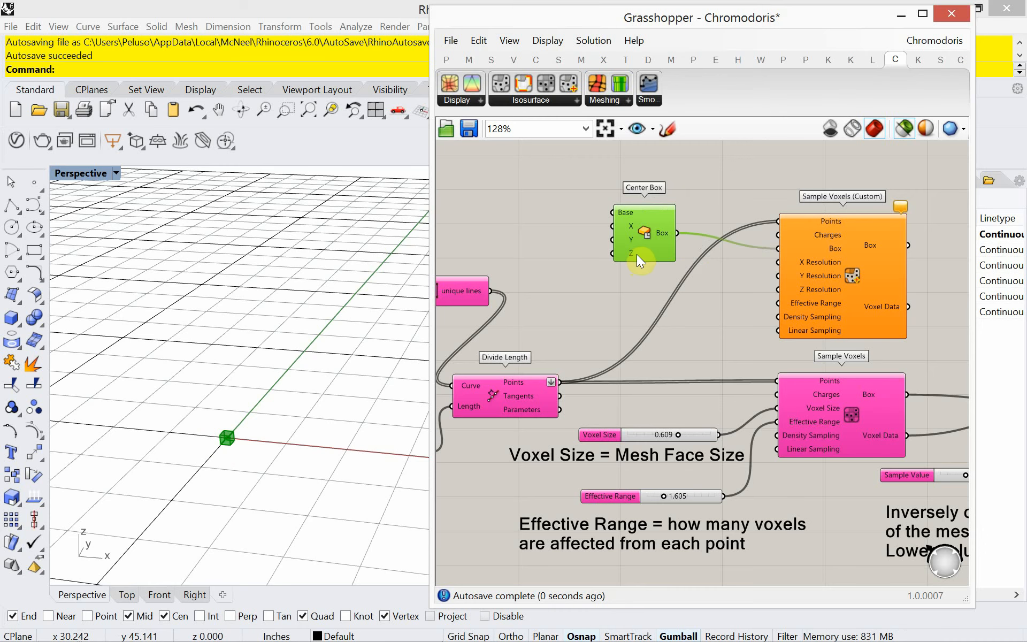
{"action": "left_click_drag", "start_coordinate": [636, 255], "coordinate": [666, 234]}
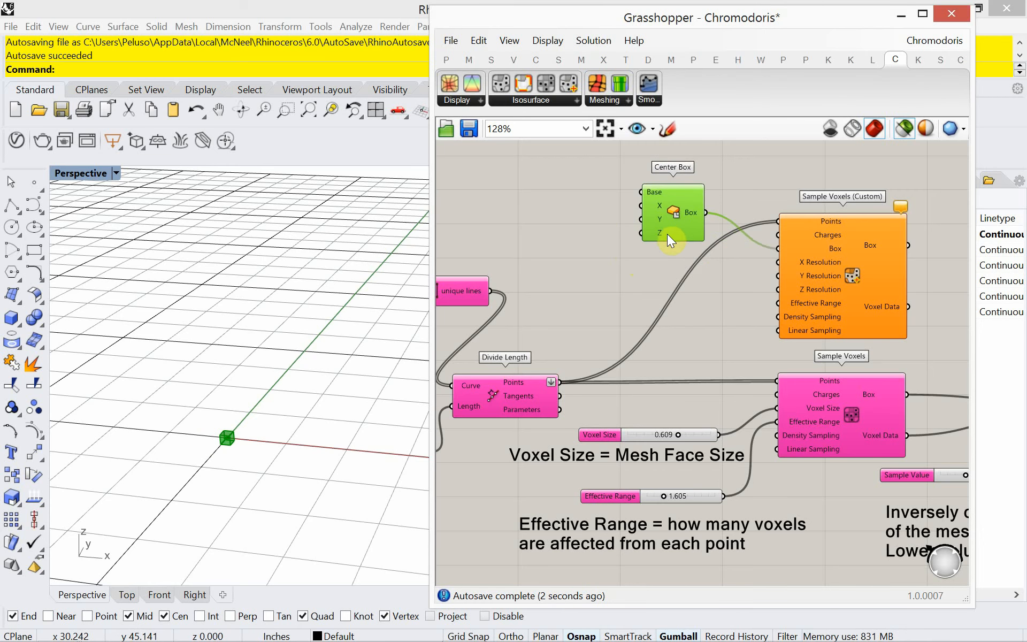
Create a number slider with the value 35 beside the new Center Box component's inputs.
{"action": "double_click", "coordinate": [570, 214]}
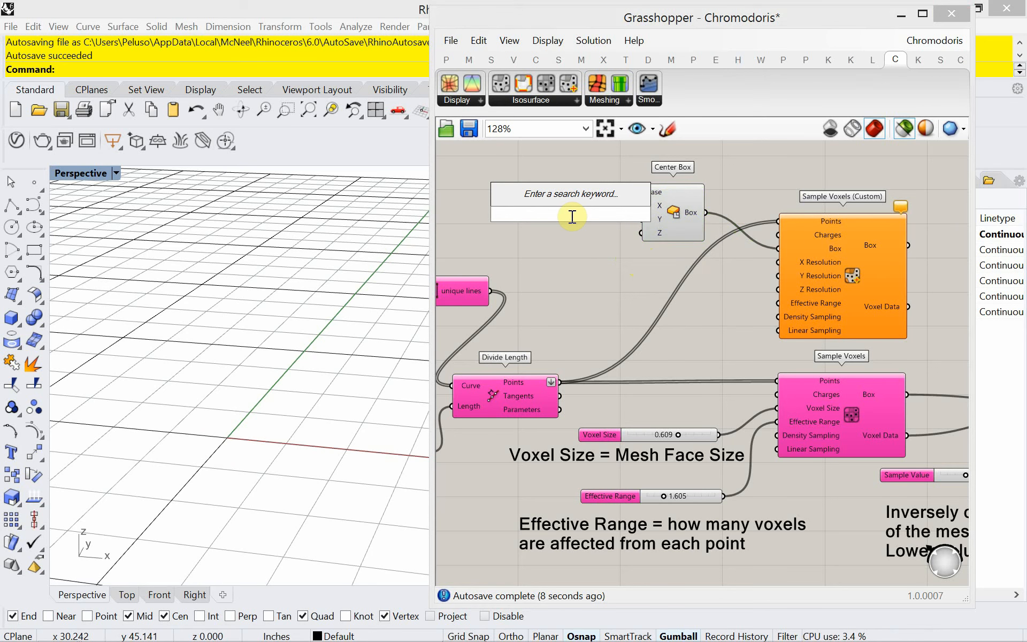
{"action": "type", "text": "35"}
{"action": "key", "text": "Return"}
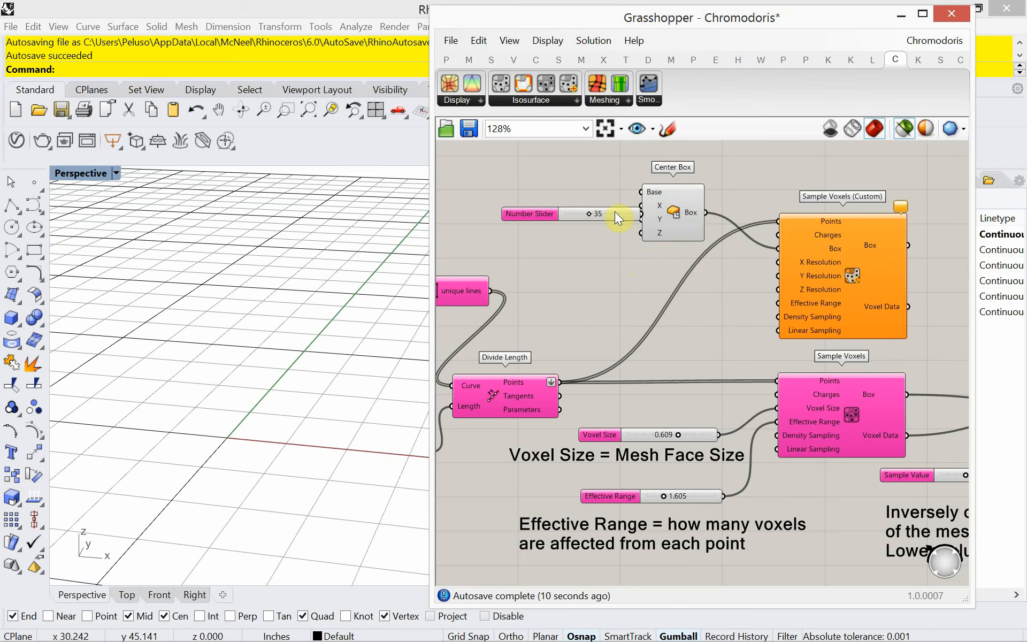
Connect the 35 slider to the new Center Box's X input and add copied sliders of 53 and 66 for Y and Z.
{"action": "left_click_drag", "start_coordinate": [615, 211], "coordinate": [588, 214]}
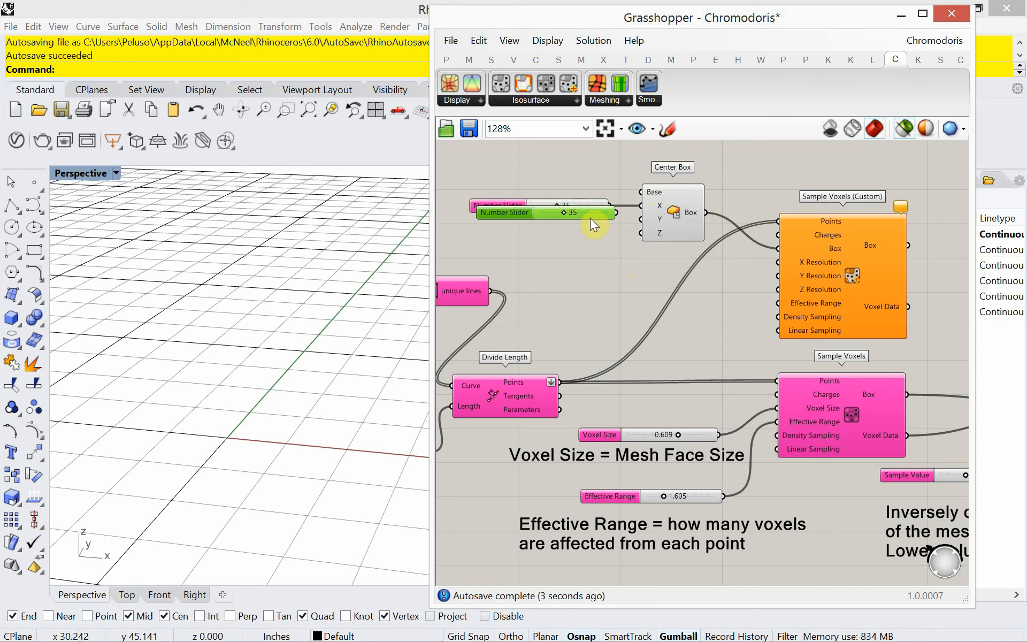
{"action": "left_click_drag", "start_coordinate": [587, 212], "coordinate": [641, 219], "text": "alt"}
{"action": "left_click_drag", "start_coordinate": [560, 228], "coordinate": [641, 233]}
{"action": "left_click_drag", "start_coordinate": [574, 228], "coordinate": [565, 228]}
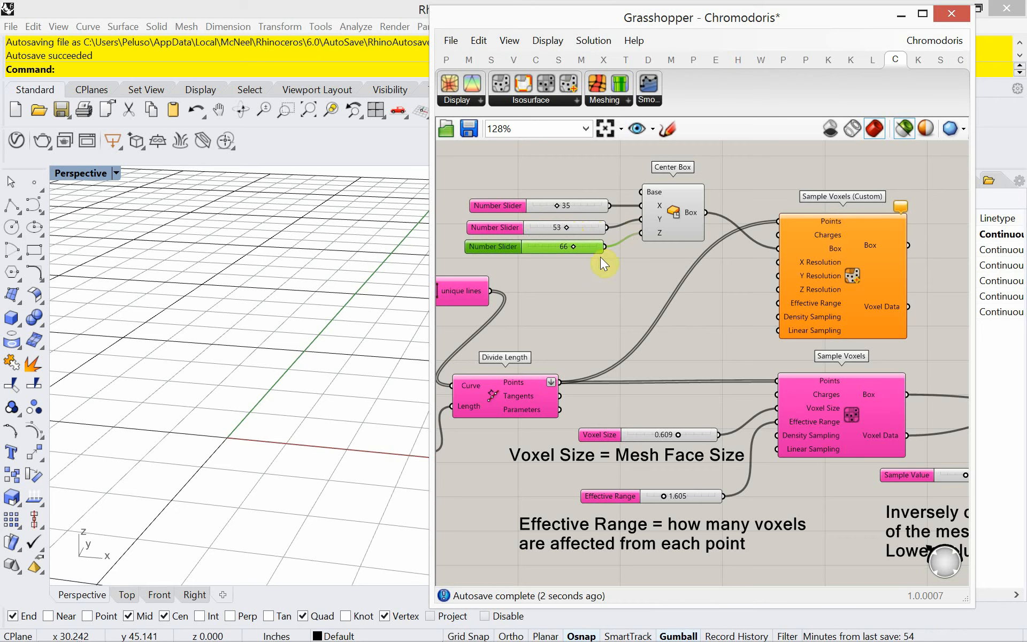
{"action": "left_click", "coordinate": [682, 216]}
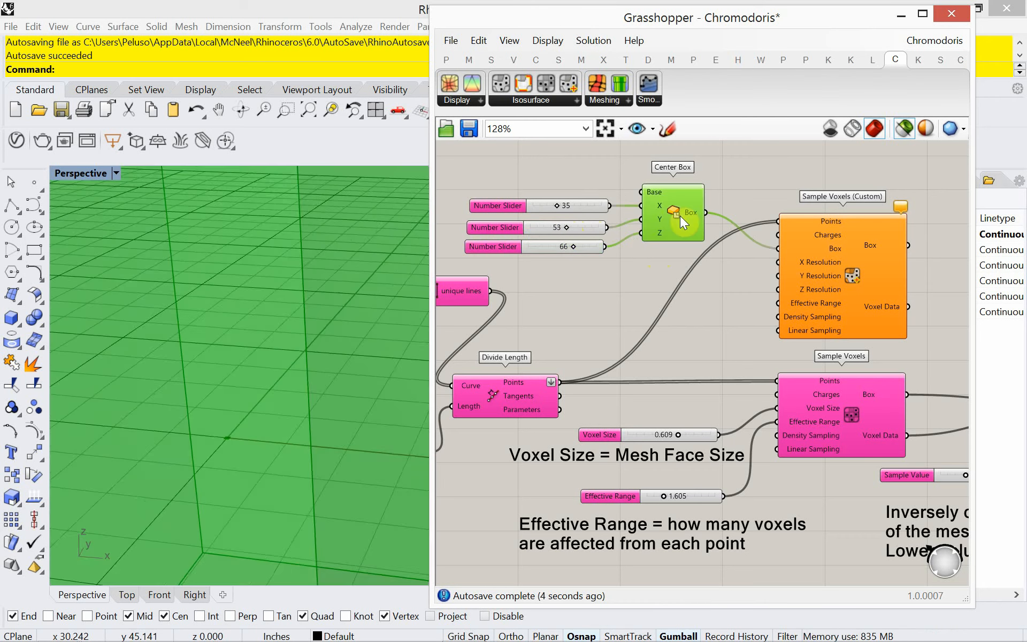
{"action": "scroll", "coordinate": [280, 306], "scroll_direction": "down", "scroll_amount": 3}
{"action": "scroll", "coordinate": [275, 307], "scroll_direction": "up", "scroll_amount": 2}
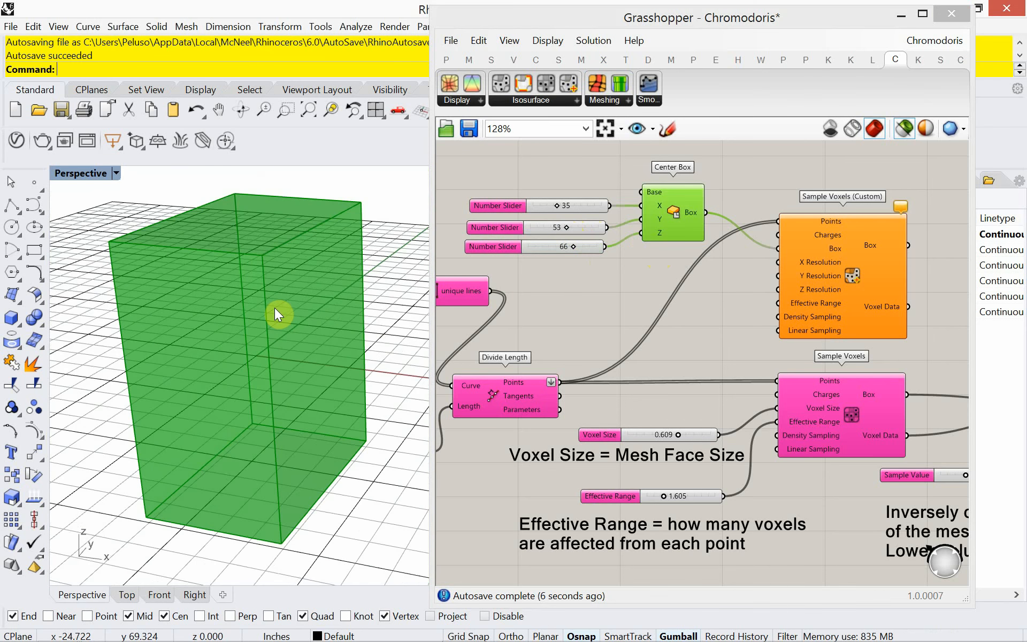
Move the Center Box component and its three sliders upward to clear space beside the Sample Voxels (Custom) inputs.
{"action": "left_click_drag", "start_coordinate": [680, 252], "coordinate": [547, 188]}
{"action": "scroll", "coordinate": [591, 214], "scroll_direction": "down", "scroll_amount": 2}
{"action": "left_click_drag", "start_coordinate": [640, 202], "coordinate": [646, 185]}
{"action": "scroll", "coordinate": [650, 210], "scroll_direction": "down", "scroll_amount": 2}
{"action": "right_click_drag", "start_coordinate": [642, 232], "coordinate": [652, 306]}
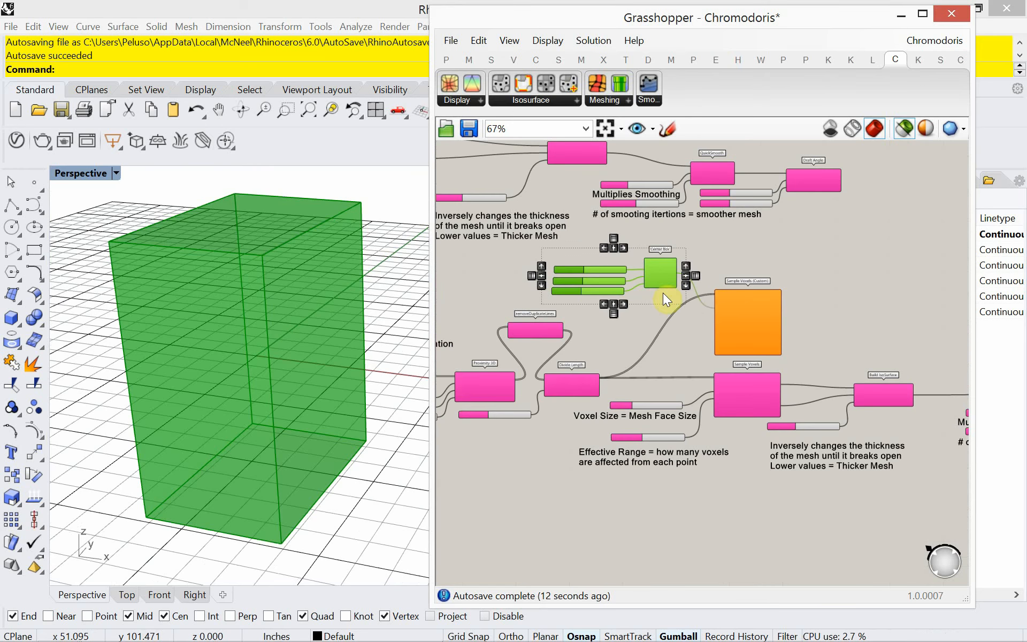
{"action": "scroll", "coordinate": [672, 319], "scroll_direction": "up", "scroll_amount": 2}
{"action": "scroll", "coordinate": [673, 320], "scroll_direction": "down", "scroll_amount": 2}
{"action": "scroll", "coordinate": [658, 321], "scroll_direction": "up", "scroll_amount": 3}
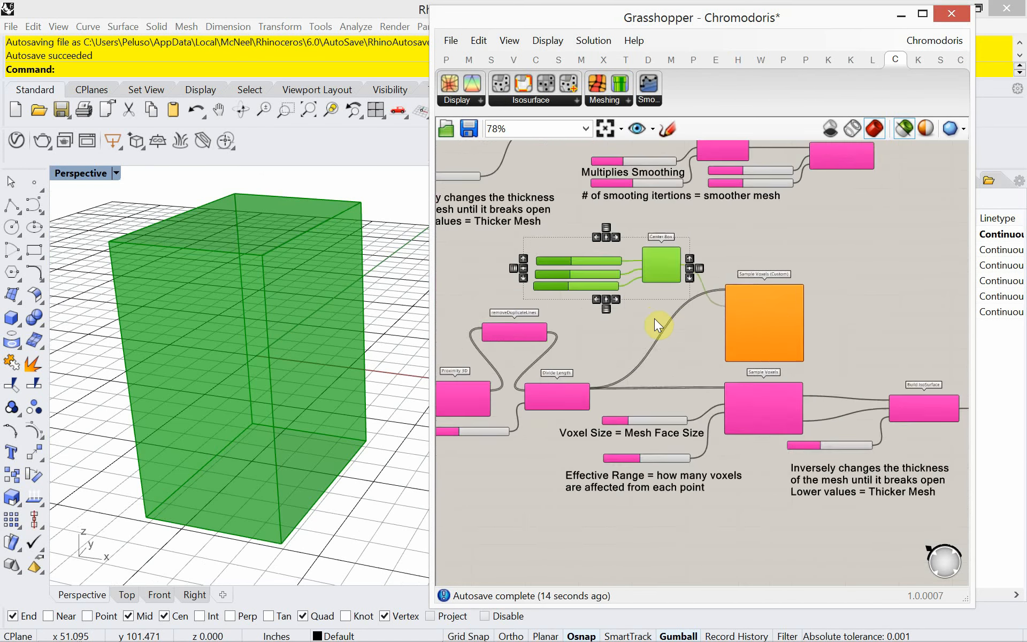
{"action": "scroll", "coordinate": [673, 286], "scroll_direction": "down", "scroll_amount": 1}
{"action": "scroll", "coordinate": [672, 286], "scroll_direction": "up", "scroll_amount": 3}
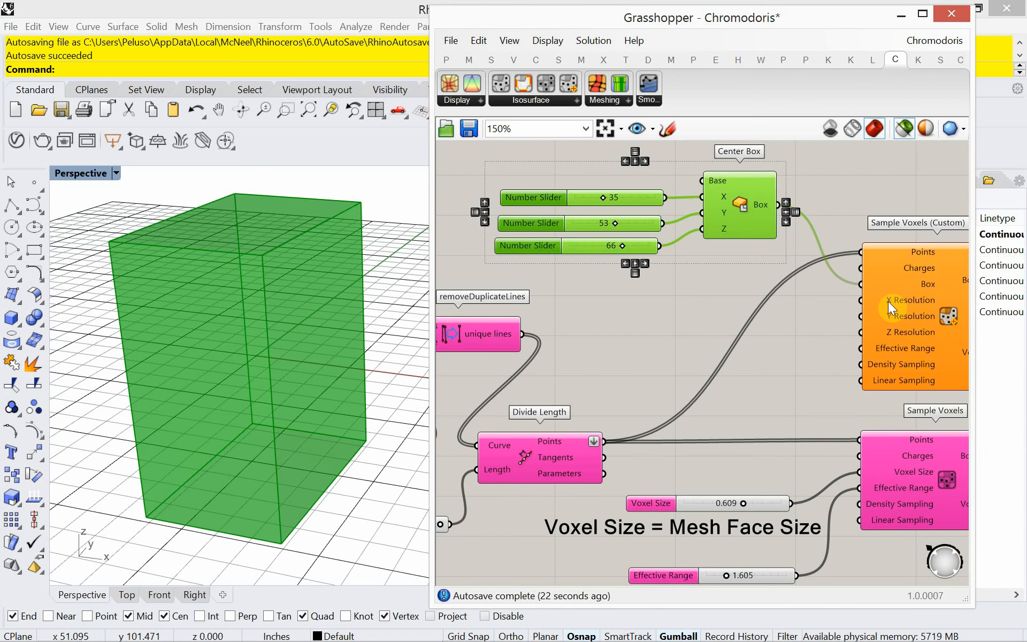
Duplicate the 35, 53 and 66 sliders and connect the copies to the X, Y and Z Resolution inputs of Sample Voxels (Custom).
{"action": "mouse_move", "coordinate": [887, 300]}
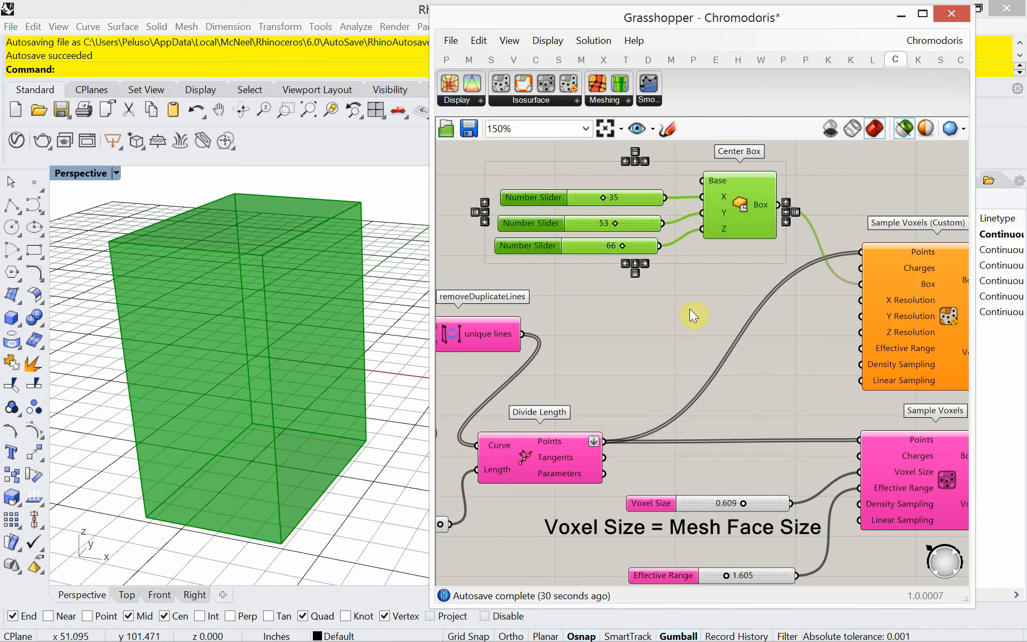
{"action": "left_click_drag", "start_coordinate": [586, 282], "coordinate": [730, 343]}
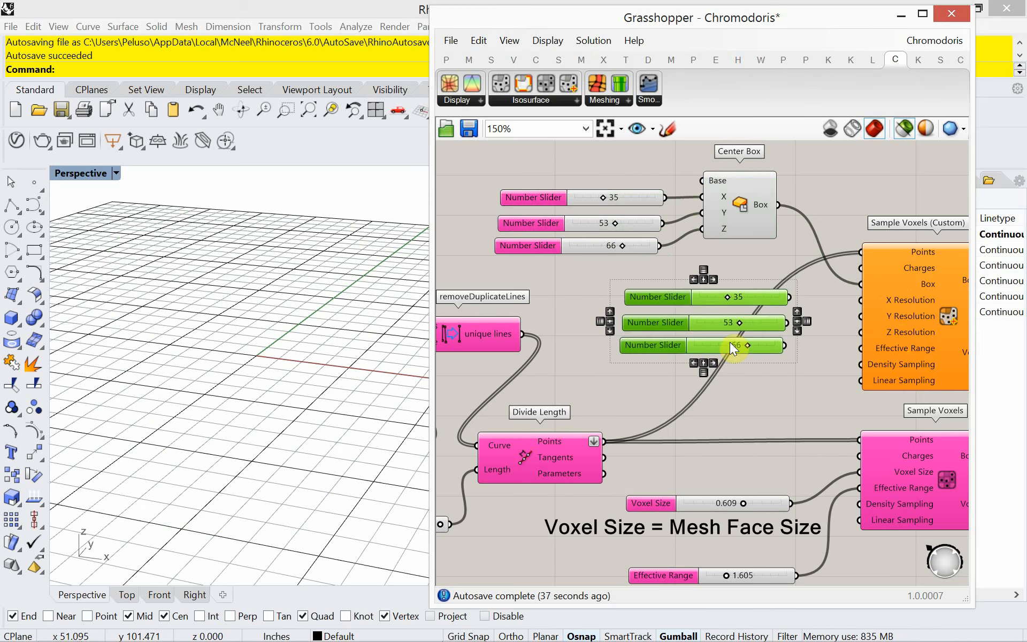
{"action": "left_click_drag", "start_coordinate": [790, 298], "coordinate": [861, 300]}
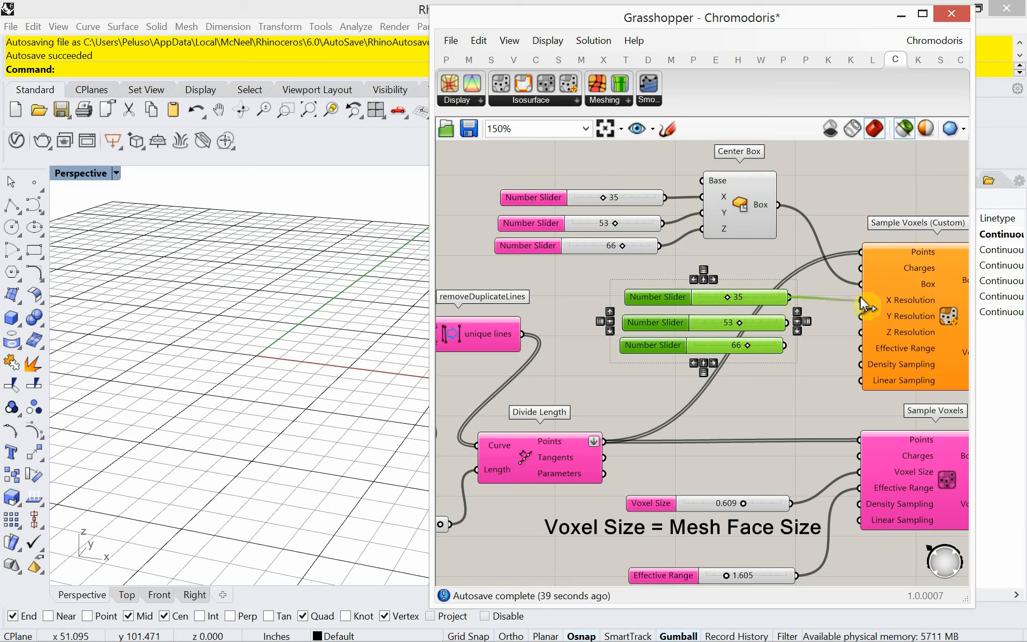
{"action": "left_click_drag", "start_coordinate": [787, 322], "coordinate": [860, 316]}
{"action": "left_click_drag", "start_coordinate": [784, 345], "coordinate": [861, 332]}
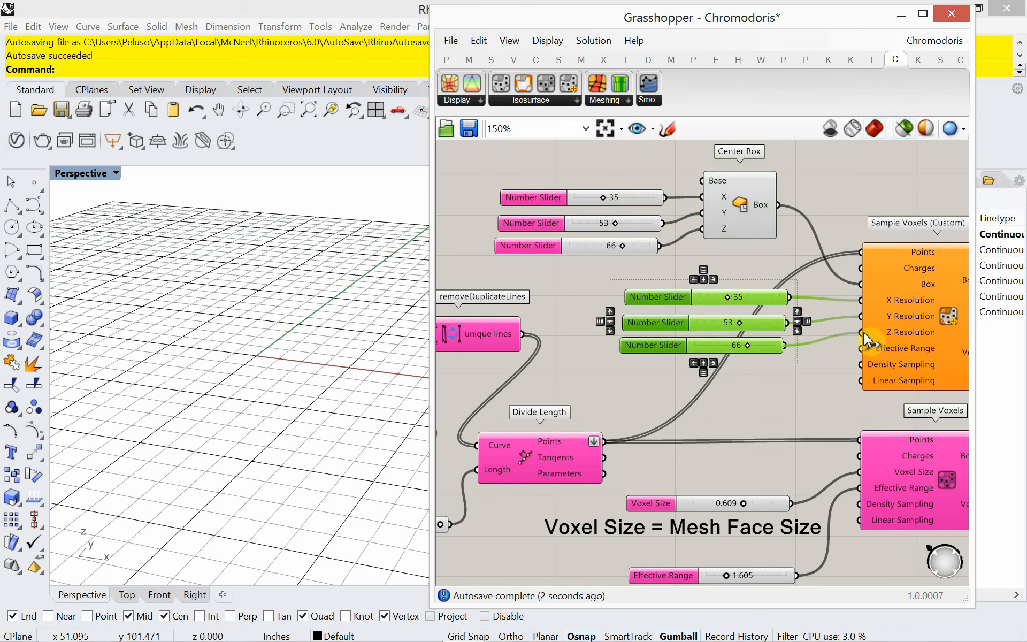
{"action": "left_click", "coordinate": [823, 375]}
Duplicate the 1.605 Effective Range slider and connect the copy to the Effective Range input of Sample Voxels (Custom).
{"action": "right_click_drag", "start_coordinate": [801, 379], "coordinate": [728, 347]}
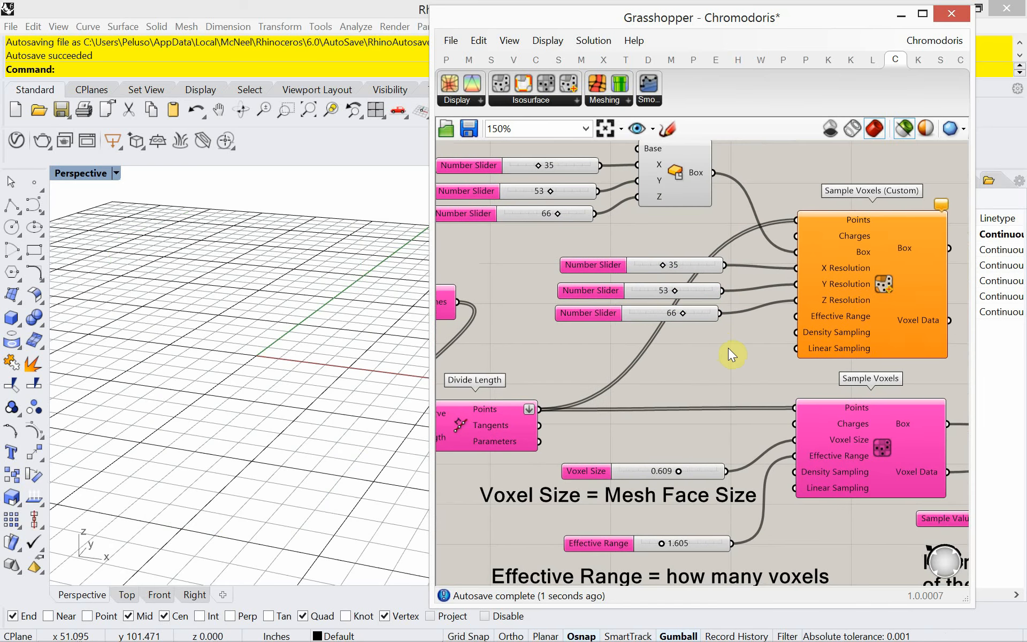
{"action": "mouse_move", "coordinate": [830, 317]}
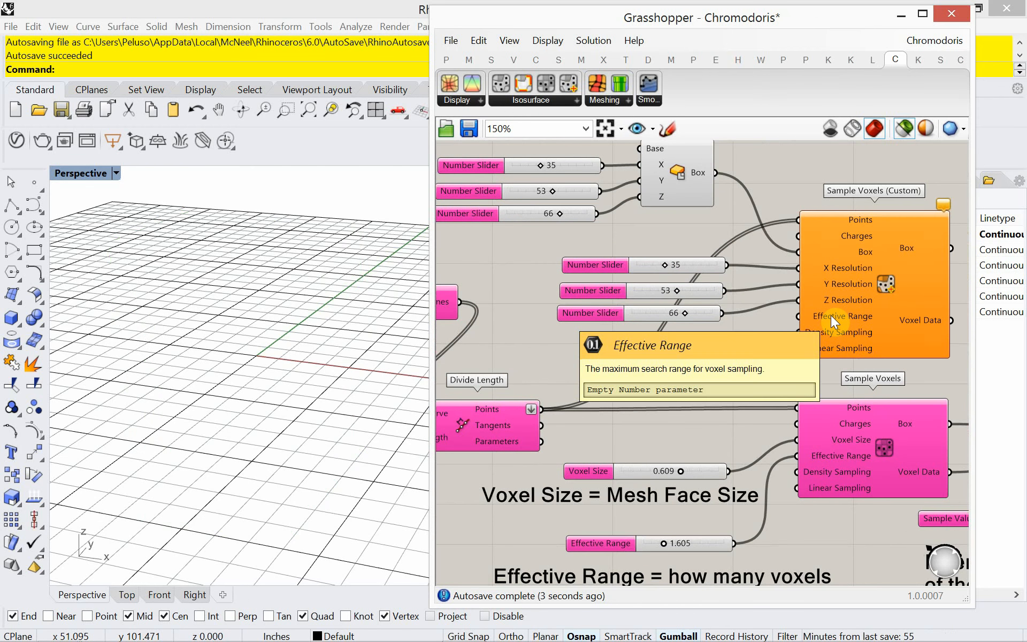
{"action": "left_click", "coordinate": [703, 551]}
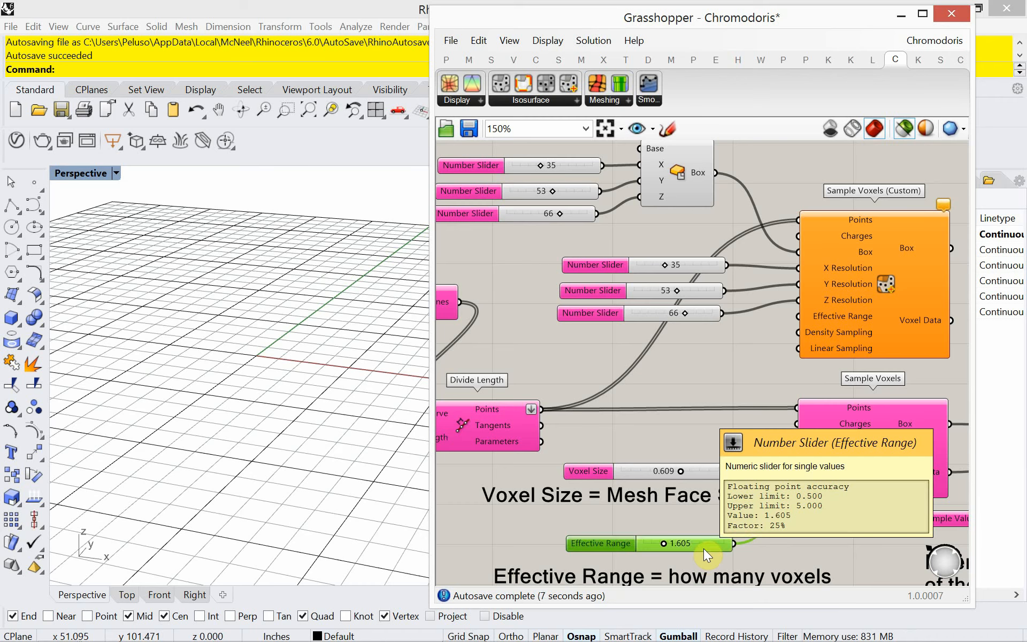
{"action": "left_click_drag", "start_coordinate": [703, 547], "coordinate": [797, 316], "text": "alt"}
{"action": "right_click_drag", "start_coordinate": [772, 349], "coordinate": [657, 330]}
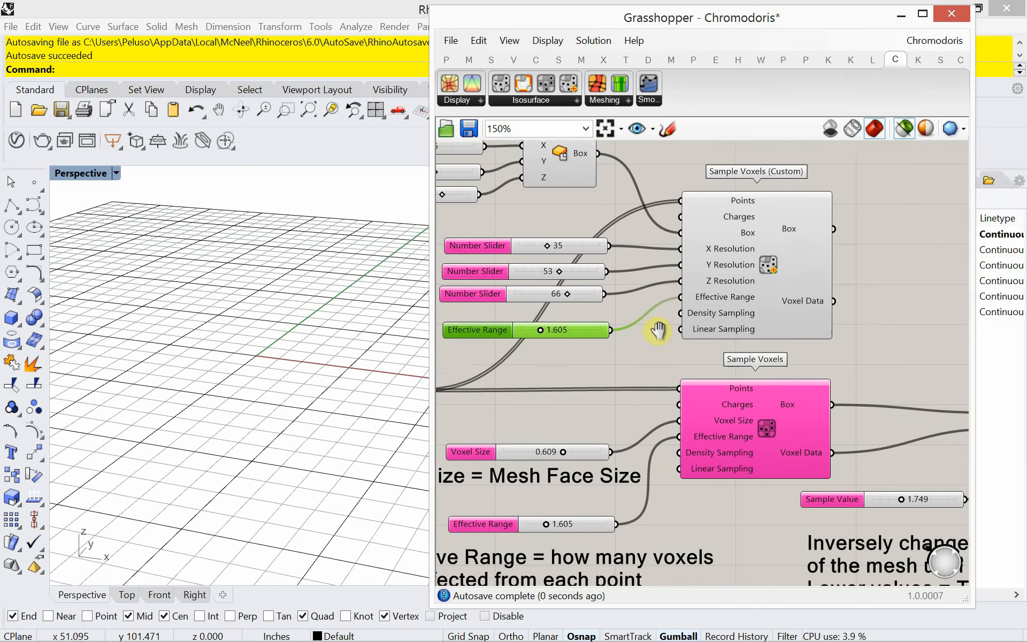
{"action": "scroll", "coordinate": [658, 331], "scroll_direction": "down", "scroll_amount": 1}
{"action": "right_click_drag", "start_coordinate": [760, 338], "coordinate": [679, 345]}
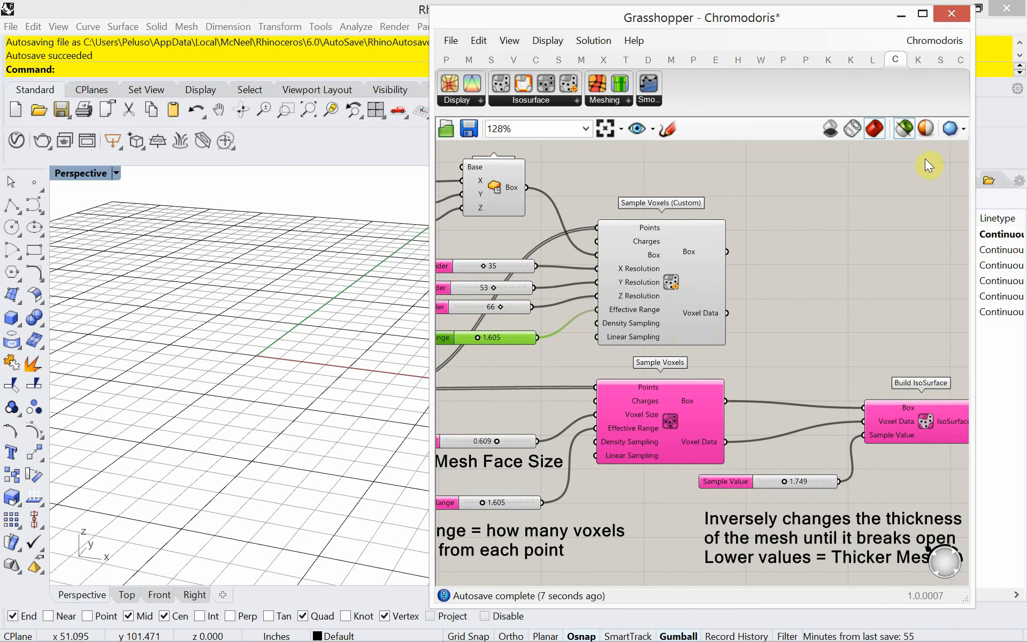
Try previewing all components while selecting both Sample Voxels components and Build IsoSurface, and restore the selected-only preview.
{"action": "left_click", "coordinate": [903, 128]}
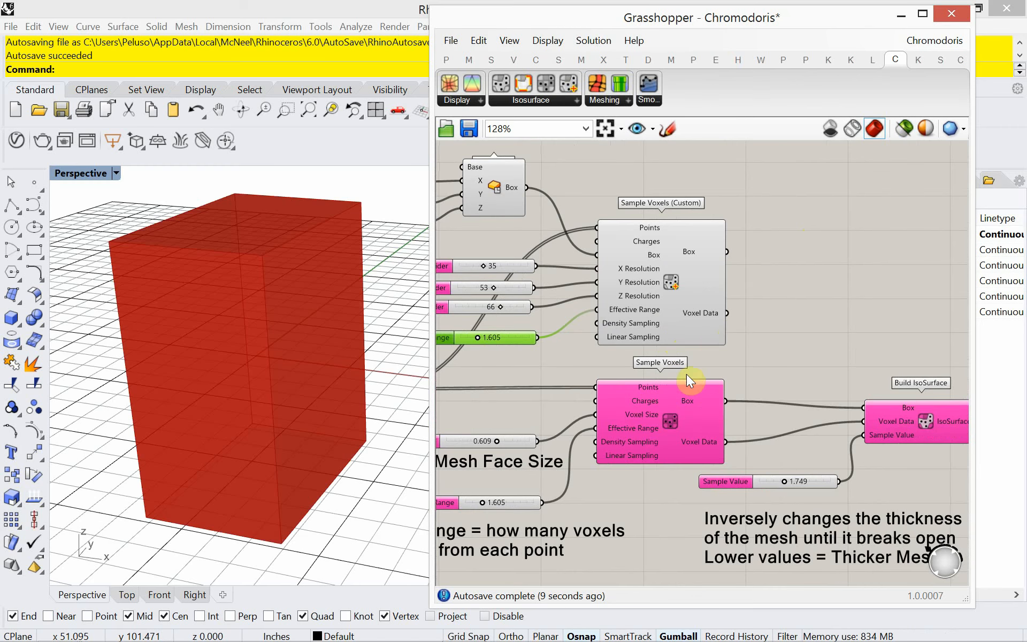
{"action": "left_click", "coordinate": [682, 314]}
{"action": "left_click", "coordinate": [681, 401]}
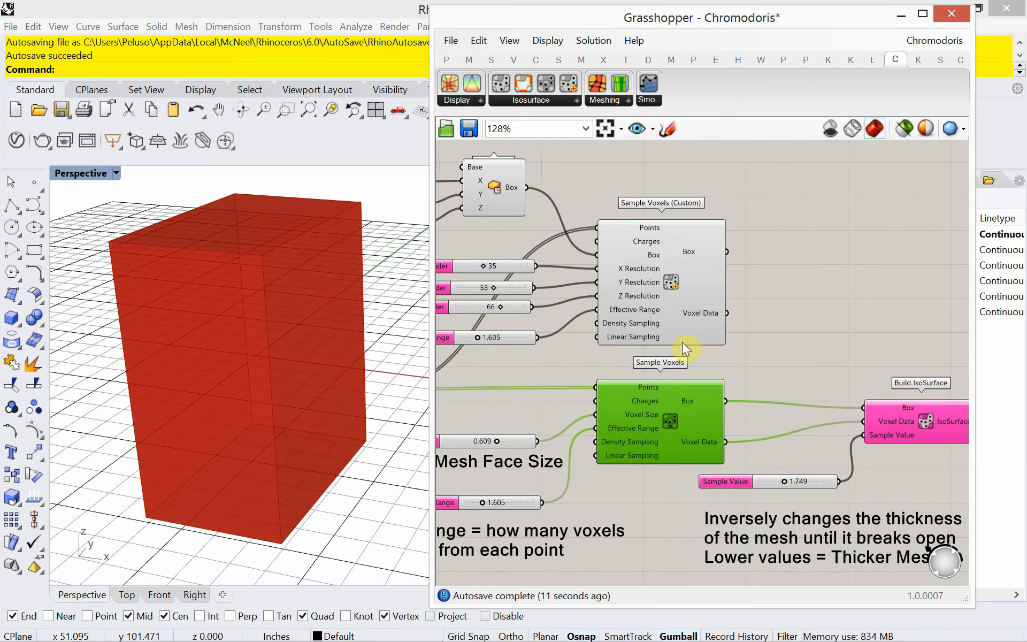
{"action": "left_click", "coordinate": [682, 333]}
{"action": "left_click", "coordinate": [685, 406]}
{"action": "left_click", "coordinate": [896, 418]}
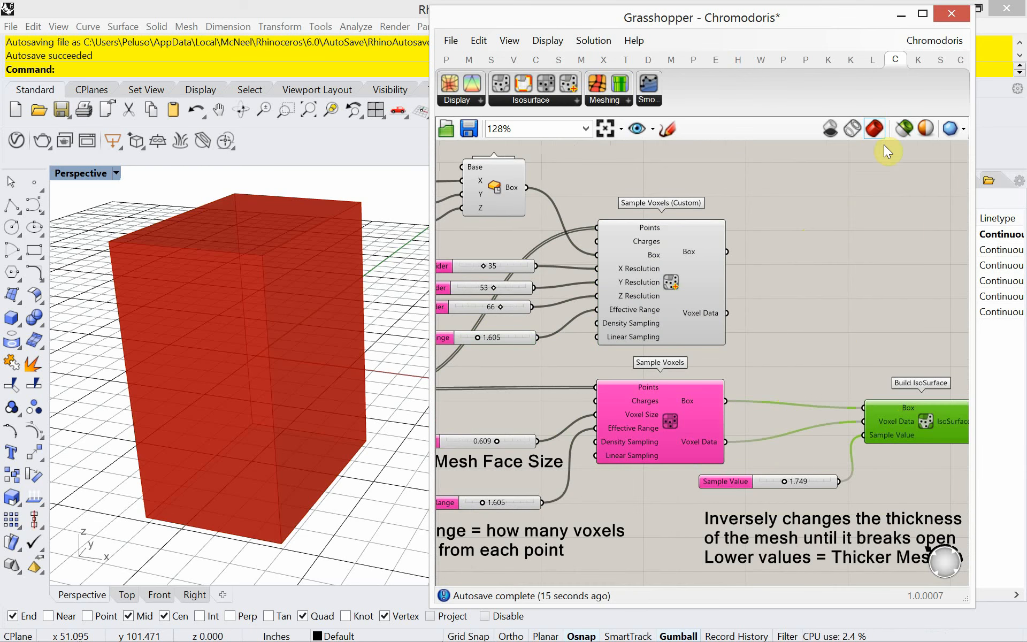
{"action": "left_click", "coordinate": [903, 127]}
Compare the previewed boxes of Sample Voxels and Sample Voxels (Custom) in the Rhino viewport.
{"action": "left_click", "coordinate": [686, 418]}
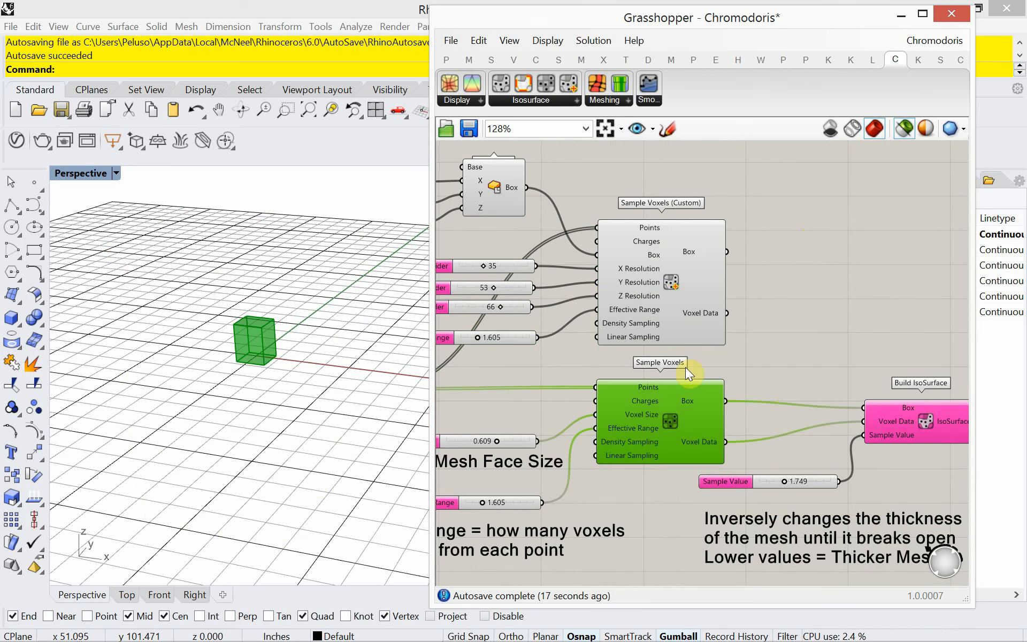
{"action": "left_click", "coordinate": [691, 303]}
{"action": "left_click", "coordinate": [668, 416]}
{"action": "left_click", "coordinate": [657, 330]}
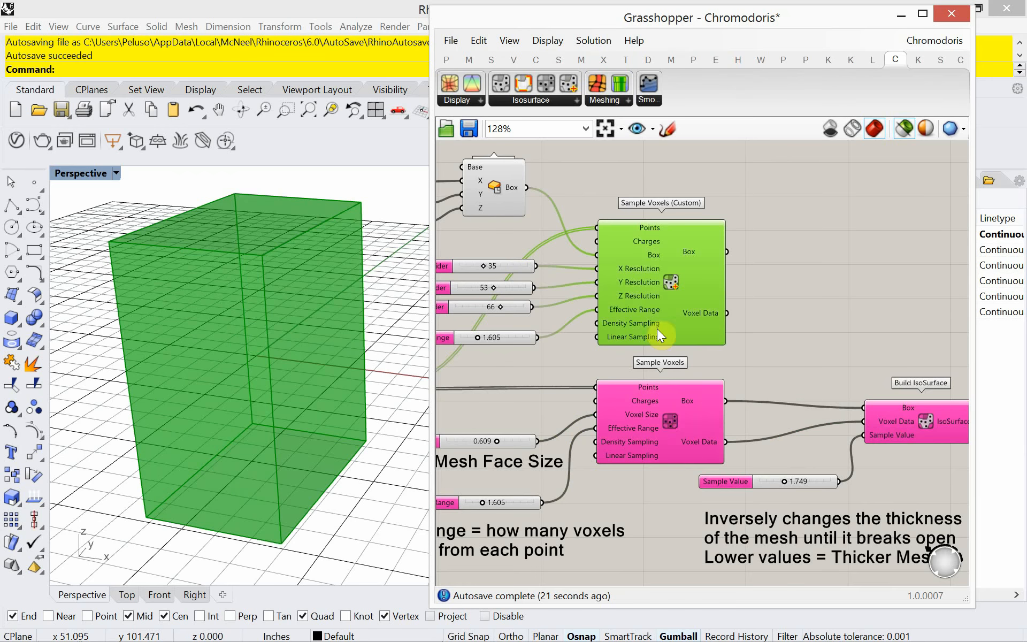
{"action": "left_click", "coordinate": [672, 423]}
{"action": "right_click_drag", "start_coordinate": [527, 339], "coordinate": [573, 306]}
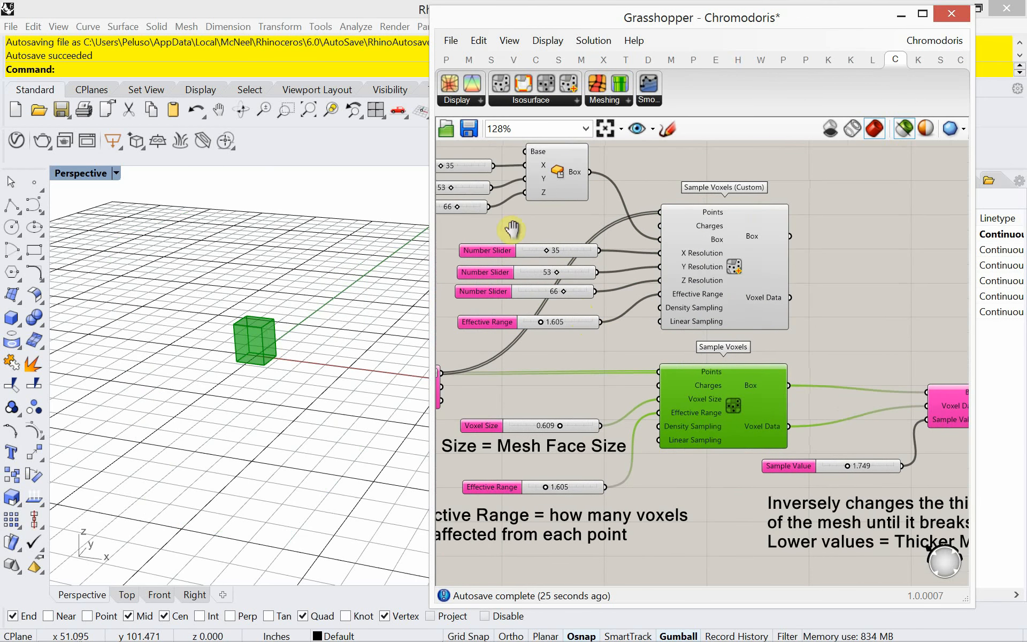
{"action": "right_click_drag", "start_coordinate": [512, 229], "coordinate": [511, 242]}
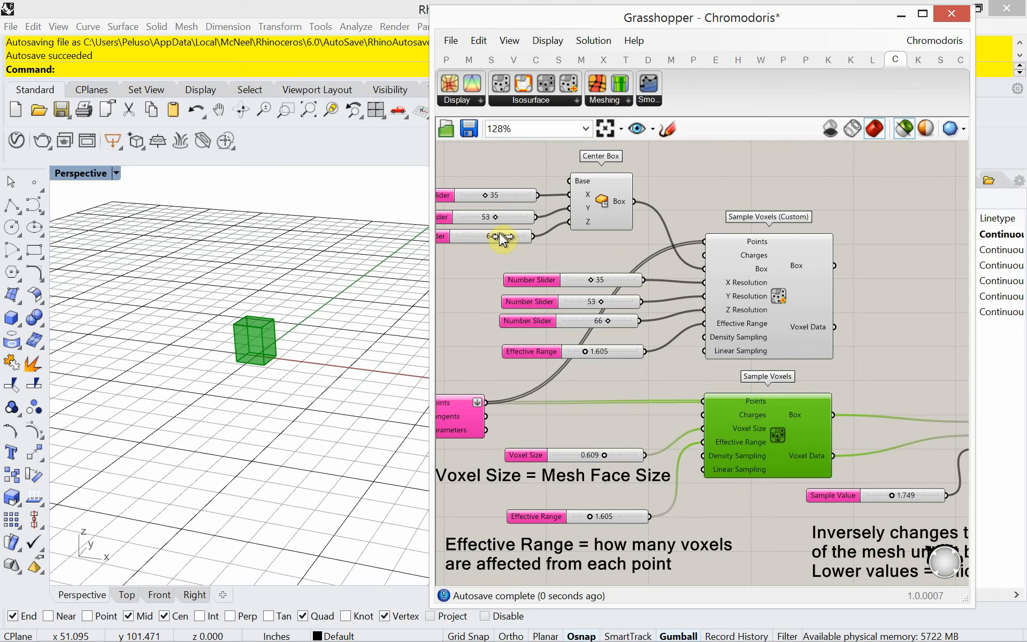
Set the Center Box sliders to 30 for X, 37 for Y and 50 for Z while previewing Sample Voxels (Custom).
{"action": "left_click", "coordinate": [746, 322]}
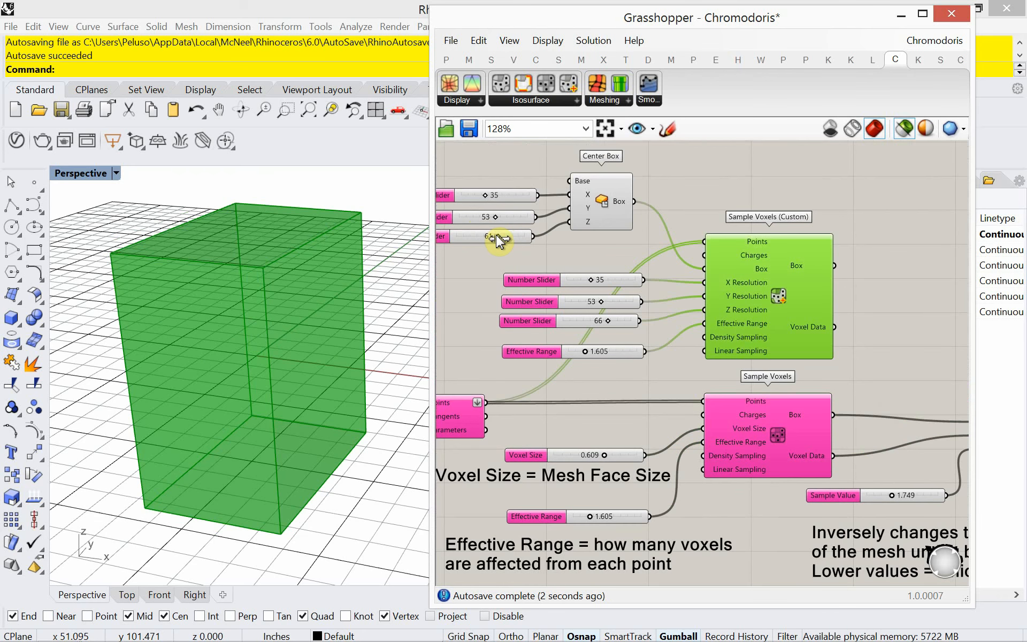
{"action": "left_click_drag", "start_coordinate": [488, 236], "coordinate": [489, 198]}
{"action": "right_click_drag", "start_coordinate": [521, 213], "coordinate": [646, 267]}
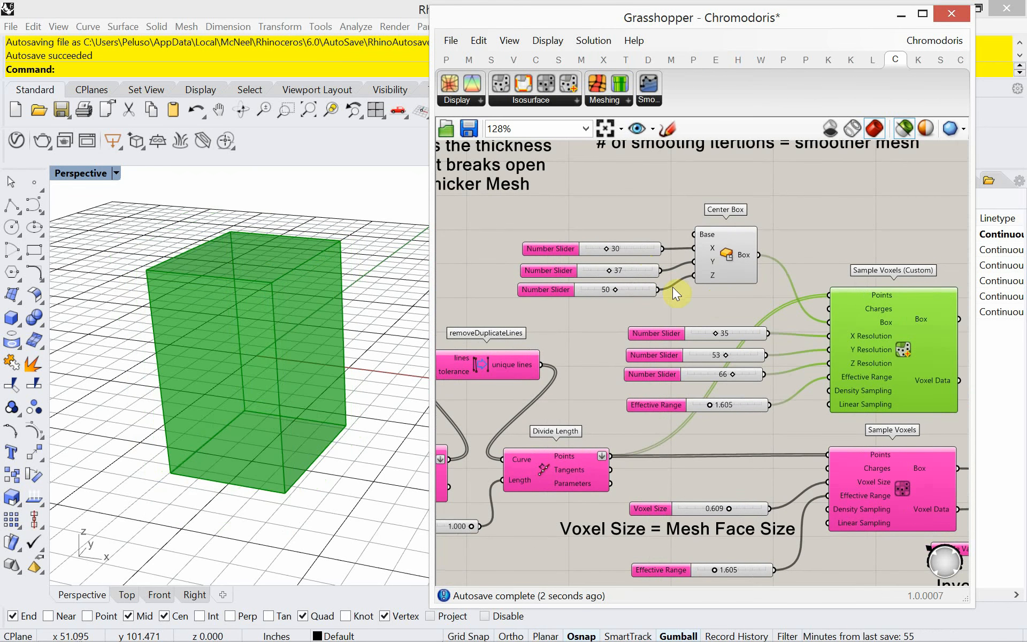
Examine the Center Box's position relative to the ground plane and compare it with the Sample Voxels box.
{"action": "double_click", "coordinate": [636, 232]}
{"action": "left_click", "coordinate": [717, 267]}
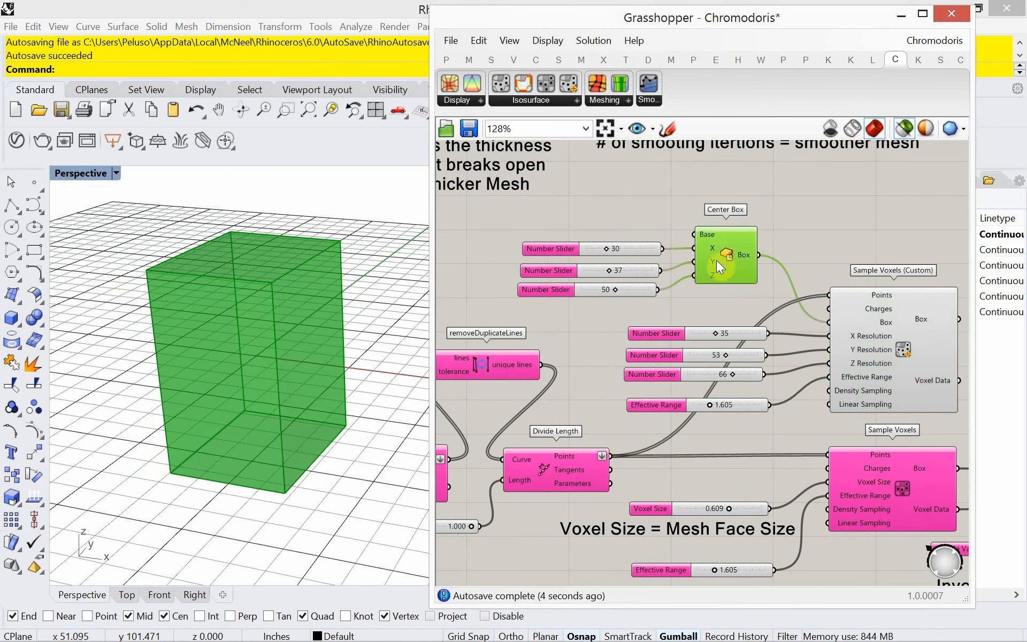
{"action": "mouse_move", "coordinate": [350, 448]}
{"action": "right_mouse_down"}
{"action": "mouse_move", "coordinate": [344, 401]}
{"action": "mouse_move", "coordinate": [344, 436]}
{"action": "right_mouse_up"}
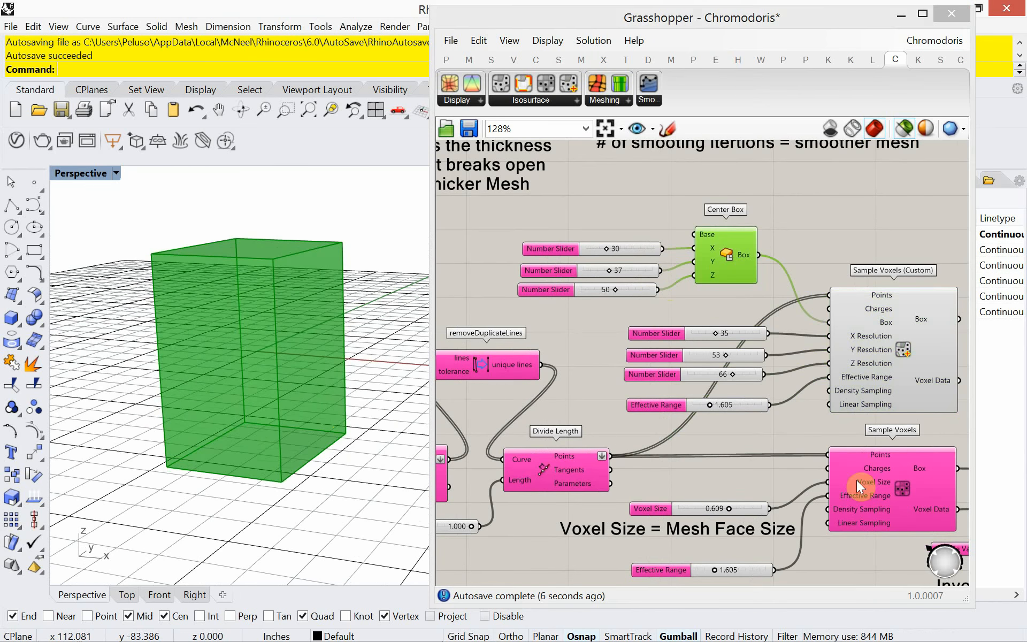
{"action": "left_click", "coordinate": [928, 500]}
{"action": "right_click_drag", "start_coordinate": [287, 355], "coordinate": [275, 366]}
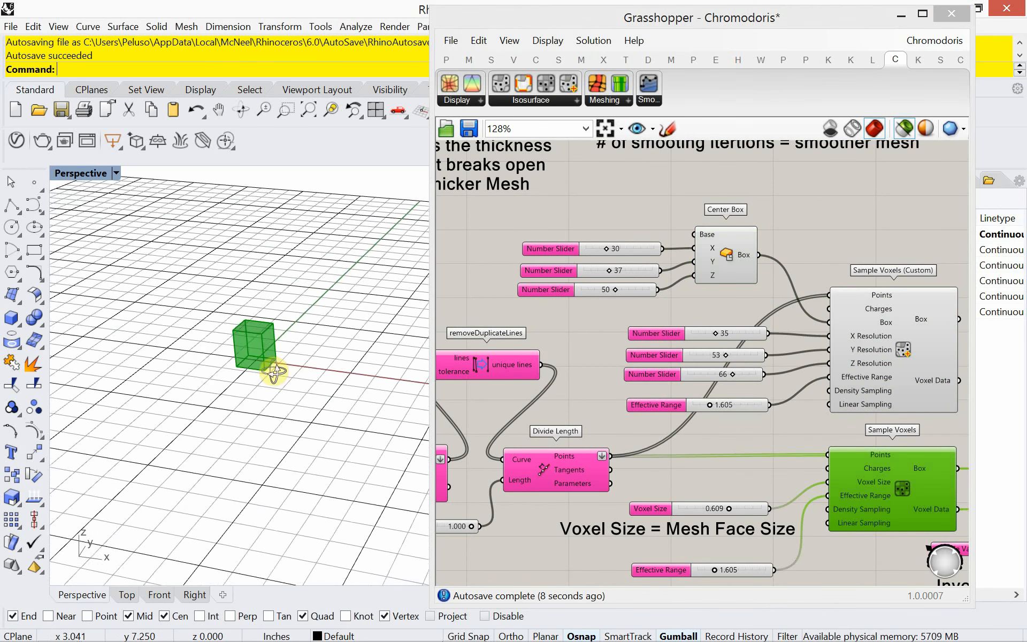
{"action": "scroll", "coordinate": [282, 345], "scroll_direction": "up", "scroll_amount": 6}
Add a Unit Z component, connect it to Center Box's Base input, and feed its Factor from the 50 slider.
{"action": "right_click_drag", "start_coordinate": [630, 235], "coordinate": [664, 276]}
{"action": "double_click", "coordinate": [645, 261]}
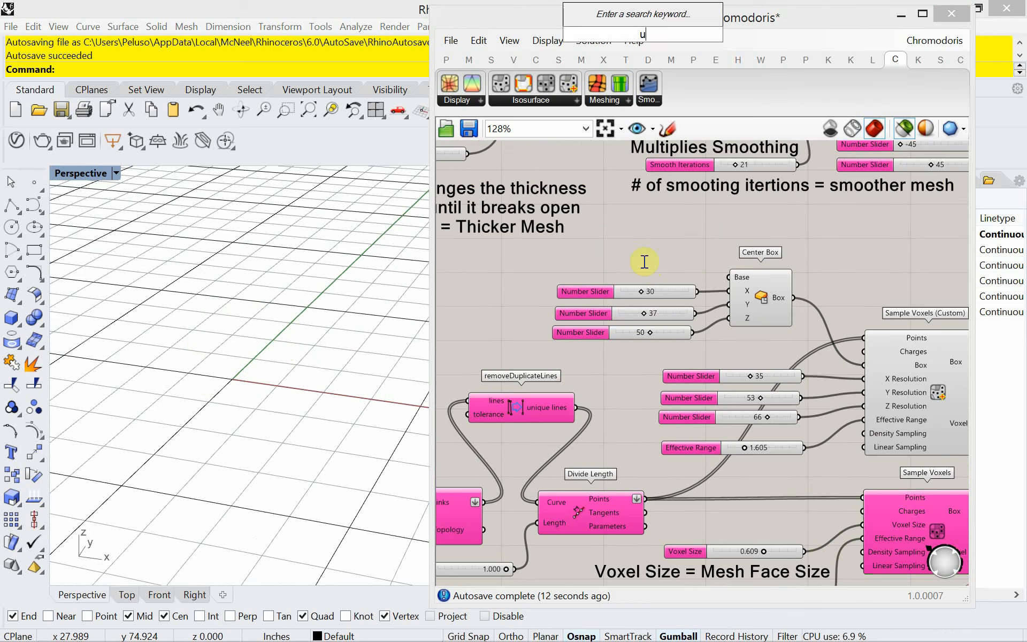
{"action": "type", "text": "unit"}
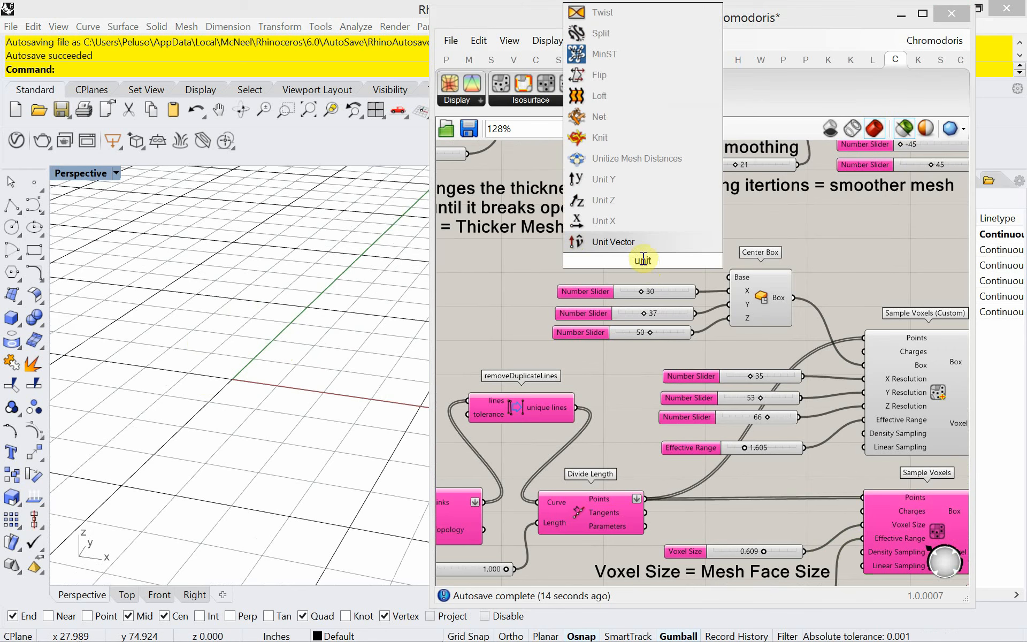
{"action": "left_click", "coordinate": [633, 203]}
{"action": "left_click_drag", "start_coordinate": [690, 260], "coordinate": [728, 276]}
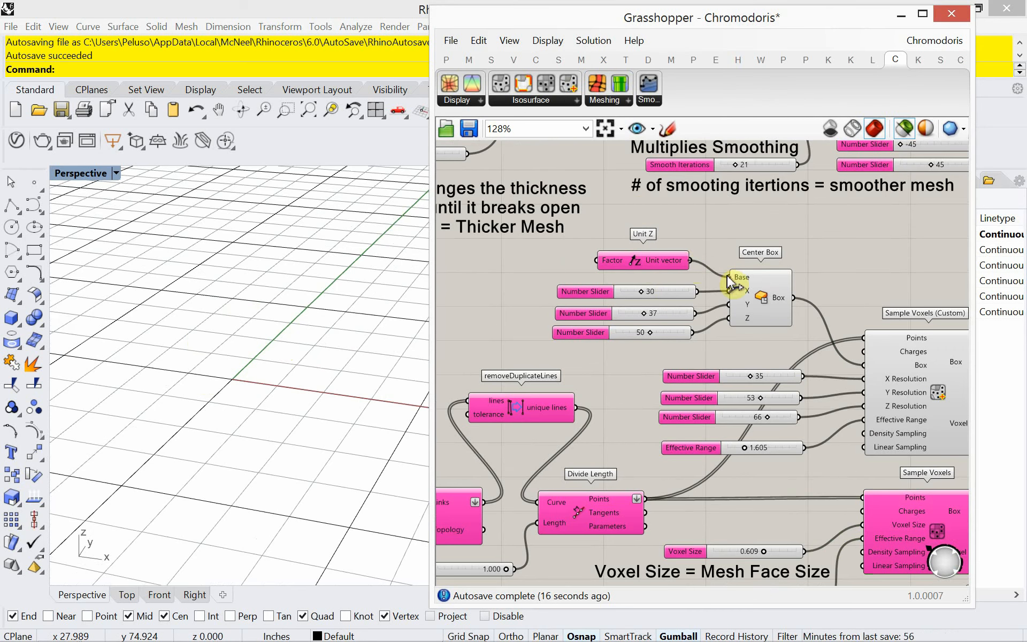
{"action": "left_click_drag", "start_coordinate": [698, 333], "coordinate": [596, 261]}
{"action": "left_click", "coordinate": [770, 313]}
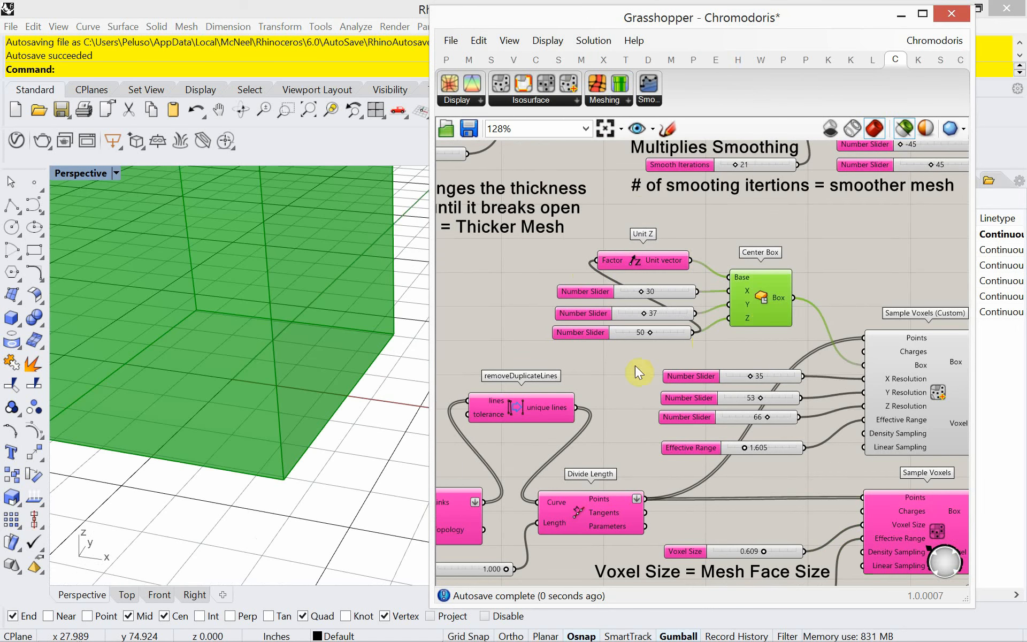
{"action": "right_click_drag", "start_coordinate": [145, 426], "coordinate": [142, 413]}
{"action": "scroll", "coordinate": [151, 430], "scroll_direction": "down", "scroll_amount": 7}
{"action": "scroll", "coordinate": [156, 445], "scroll_direction": "up", "scroll_amount": 2}
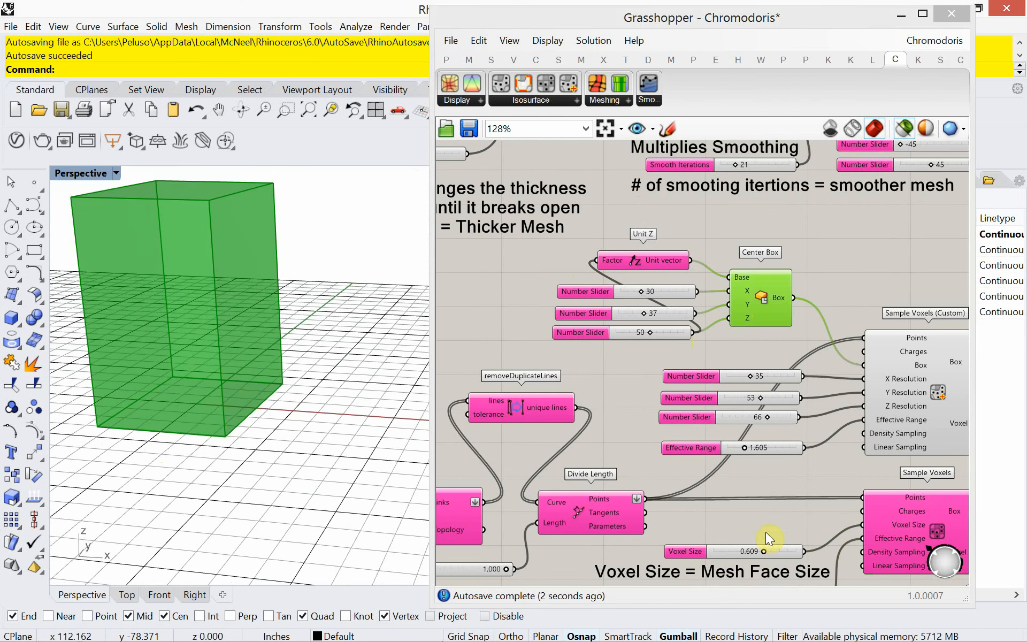
{"action": "right_click_drag", "start_coordinate": [772, 503], "coordinate": [601, 403]}
{"action": "scroll", "coordinate": [656, 445], "scroll_direction": "down", "scroll_amount": 2}
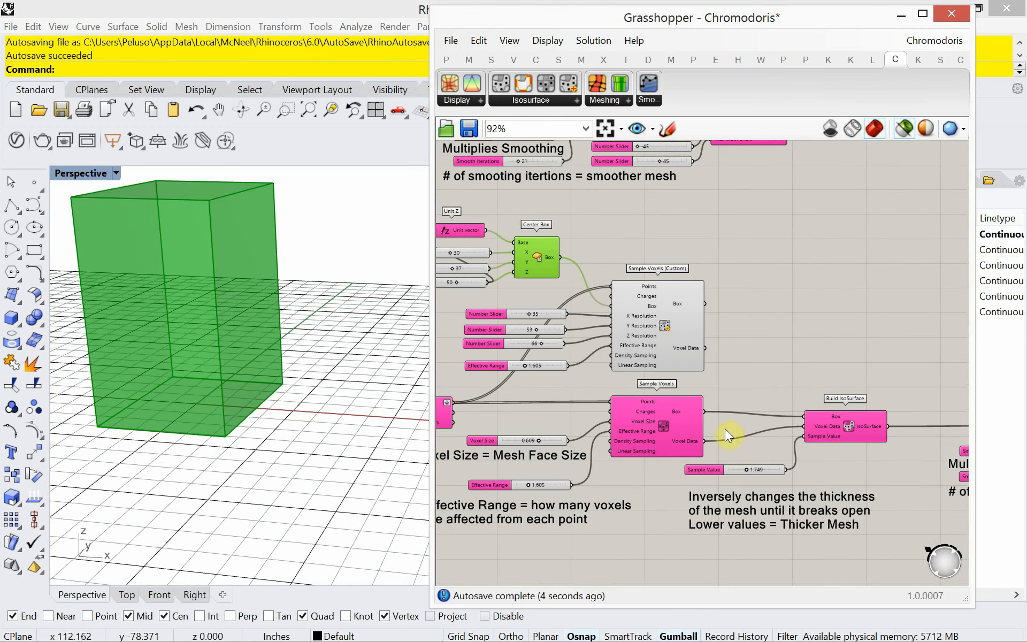
{"action": "scroll", "coordinate": [752, 415], "scroll_direction": "up", "scroll_amount": 2}
{"action": "right_click_drag", "start_coordinate": [755, 415], "coordinate": [716, 393]}
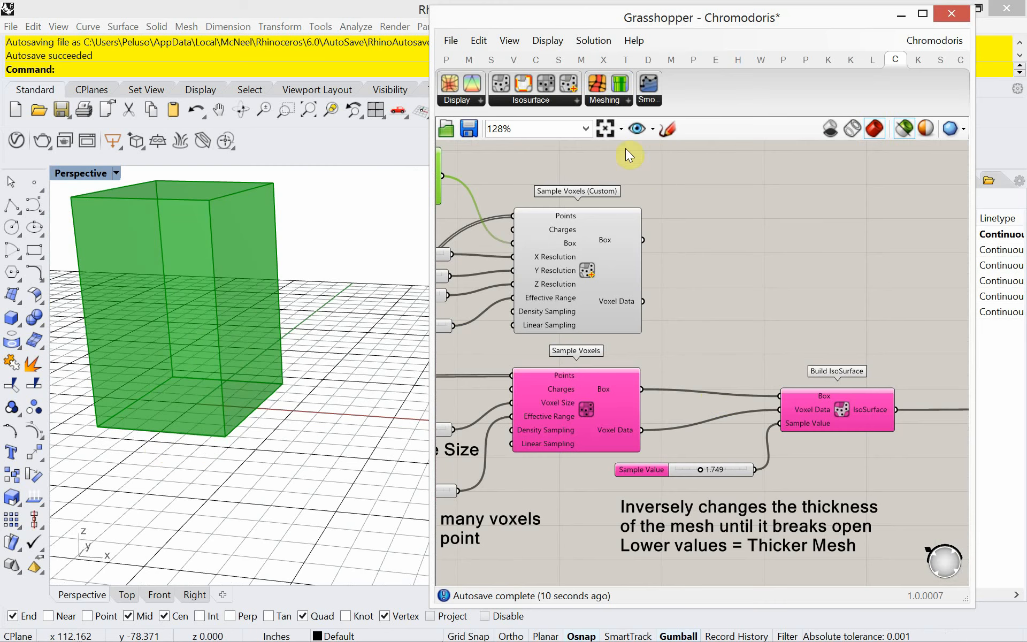
Add Close Voxel Data between Sample Voxels (Custom) and Build IsoSurface's Voxel Data input, and connect the custom Box output to Build IsoSurface.
{"action": "left_click", "coordinate": [564, 98]}
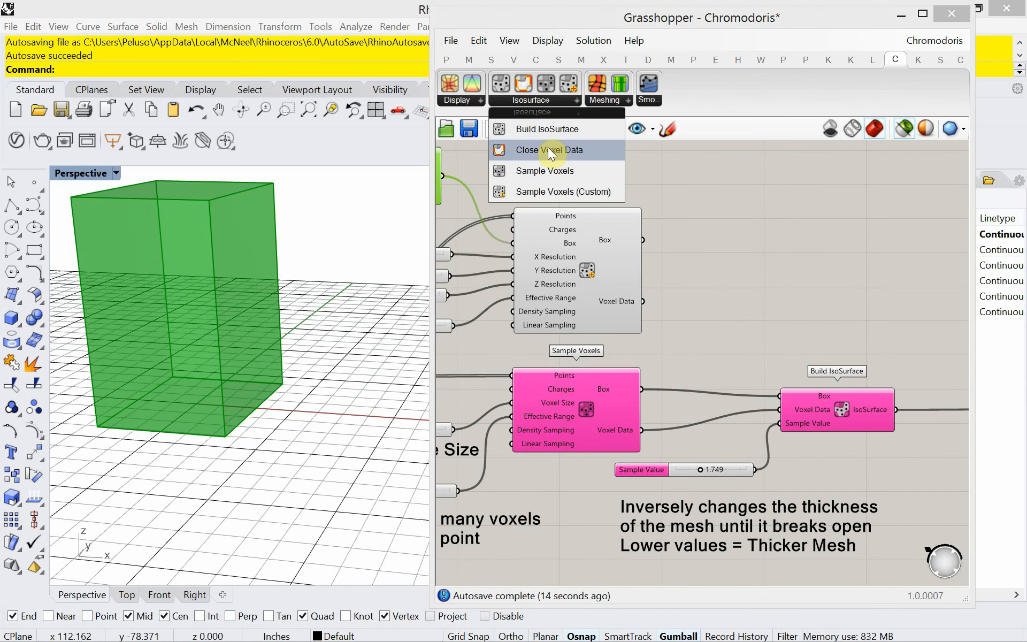
{"action": "left_click_drag", "start_coordinate": [548, 150], "coordinate": [746, 294]}
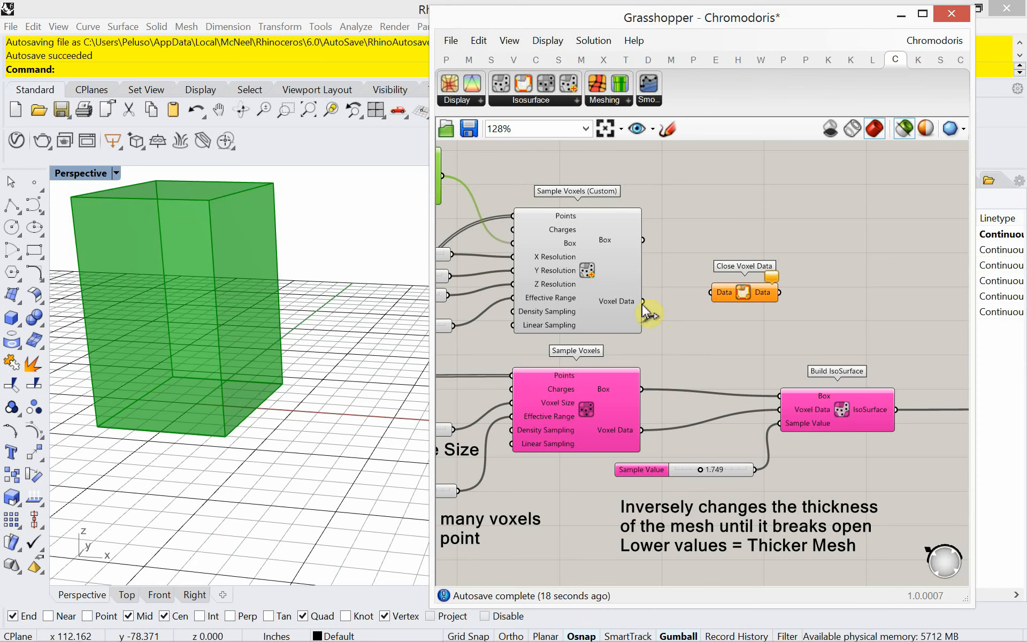
{"action": "left_click_drag", "start_coordinate": [643, 301], "coordinate": [777, 411]}
{"action": "left_click", "coordinate": [733, 310]}
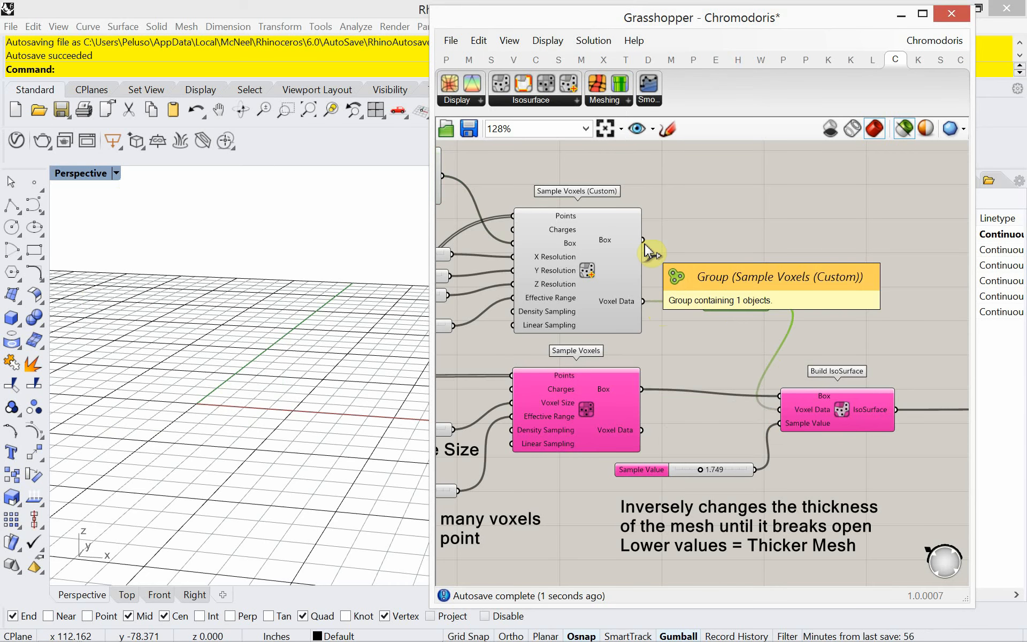
{"action": "left_click_drag", "start_coordinate": [643, 242], "coordinate": [777, 397]}
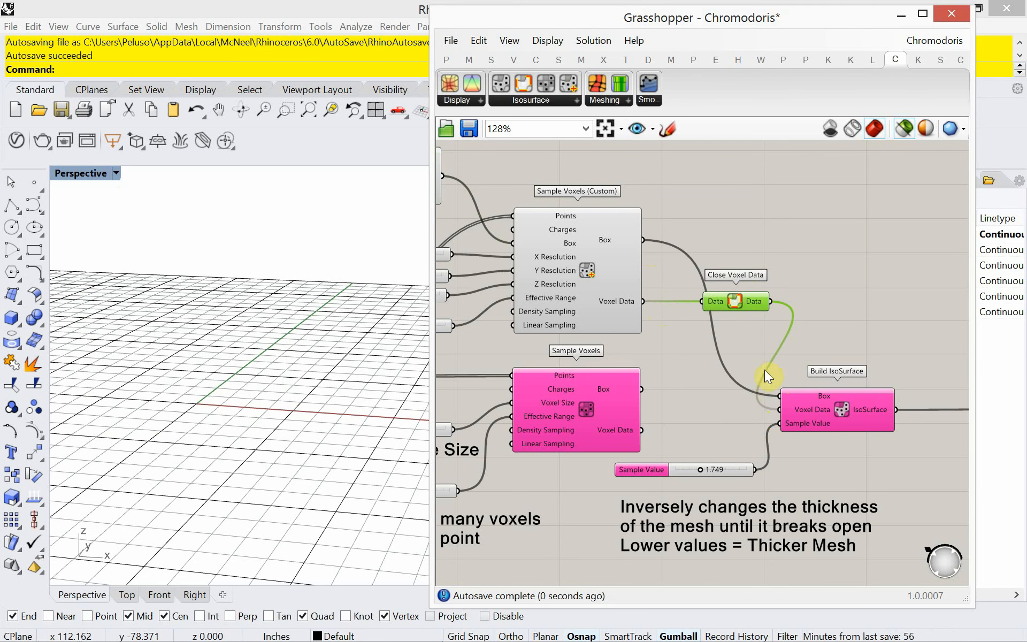
{"action": "left_click_drag", "start_coordinate": [755, 310], "coordinate": [789, 309]}
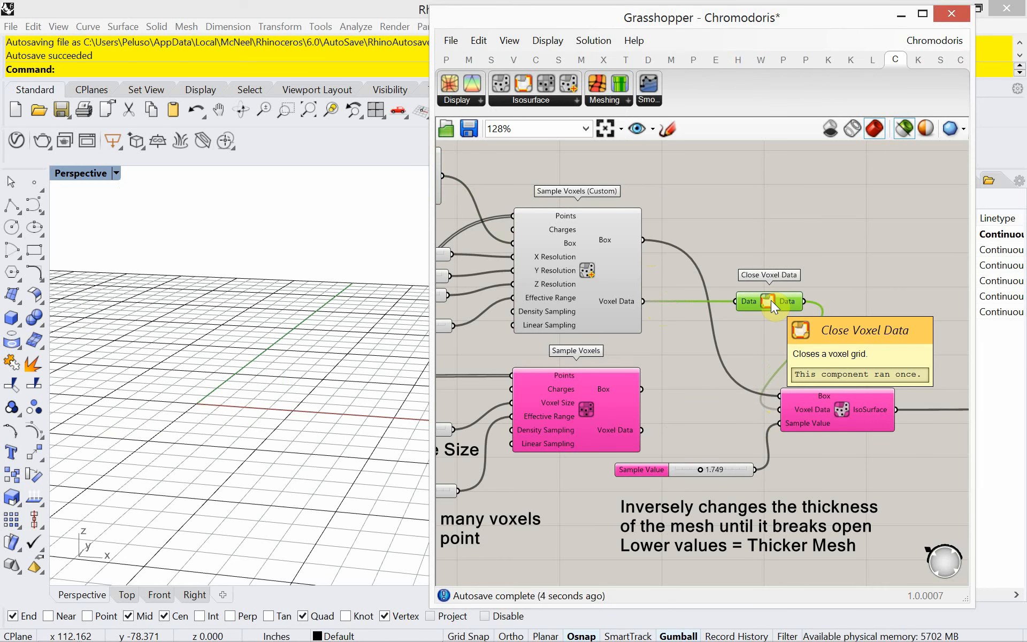
Preview Build IsoSurface and examine the mesh generated from the Sample Voxels (Custom) data.
{"action": "right_click_drag", "start_coordinate": [817, 313], "coordinate": [629, 262]}
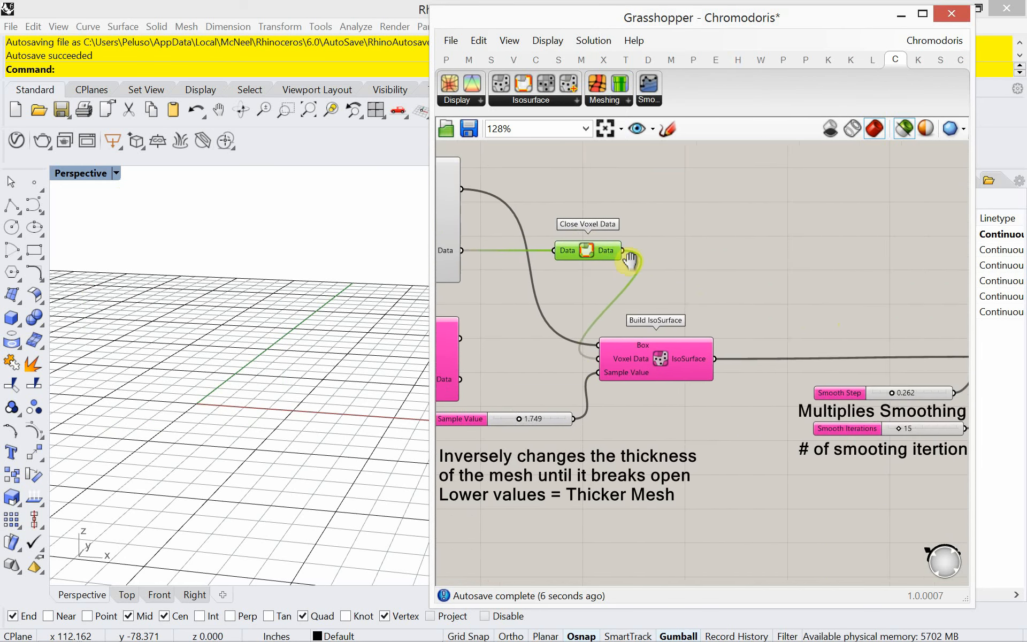
{"action": "scroll", "coordinate": [627, 264], "scroll_direction": "down", "scroll_amount": 1}
{"action": "left_click", "coordinate": [656, 340]}
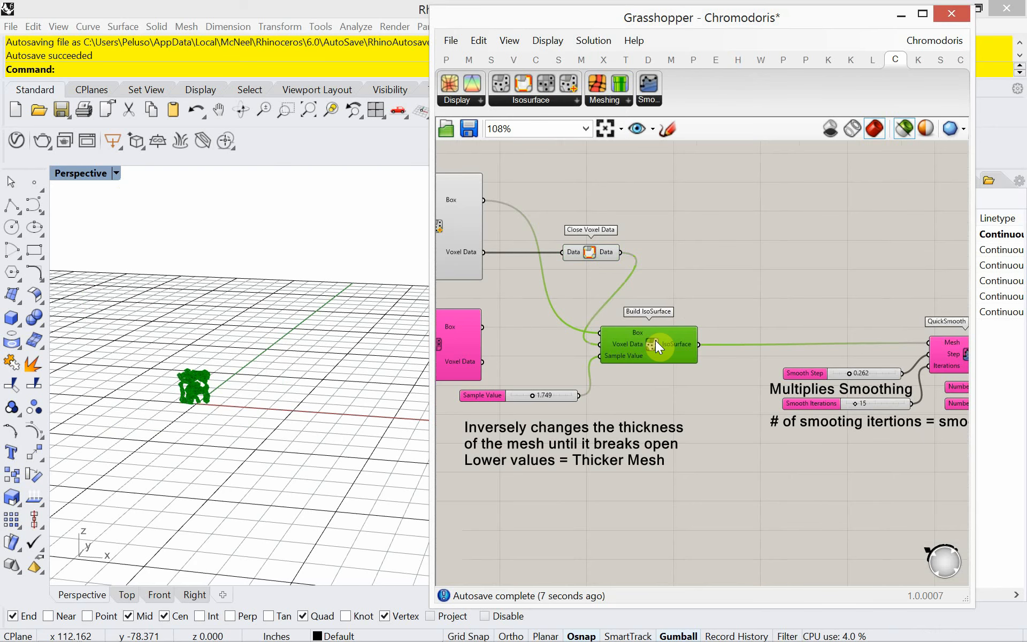
{"action": "right_click_drag", "start_coordinate": [329, 359], "coordinate": [300, 373]}
{"action": "scroll", "coordinate": [196, 383], "scroll_direction": "up", "scroll_amount": 12}
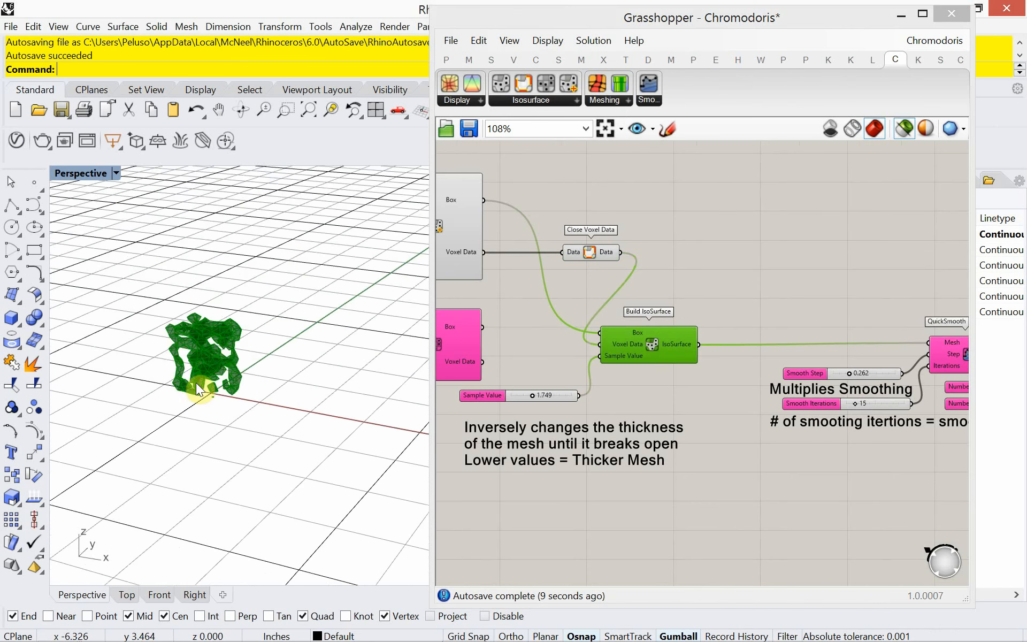
{"action": "right_click_drag", "start_coordinate": [214, 366], "coordinate": [270, 443]}
{"action": "right_click_drag", "start_coordinate": [814, 374], "coordinate": [776, 359]}
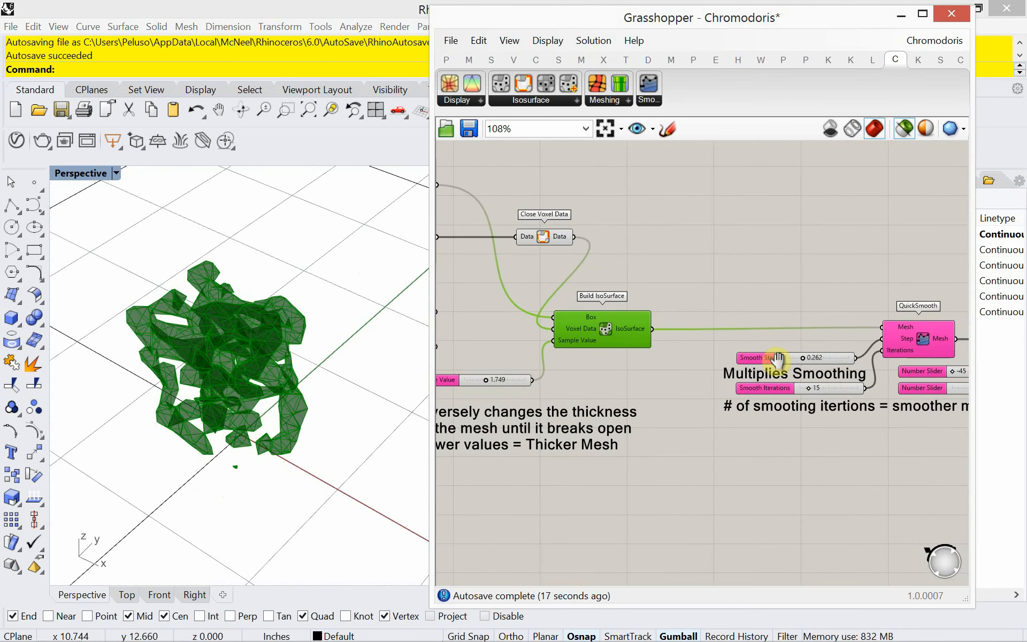
{"action": "scroll", "coordinate": [775, 314], "scroll_direction": "down", "scroll_amount": 3}
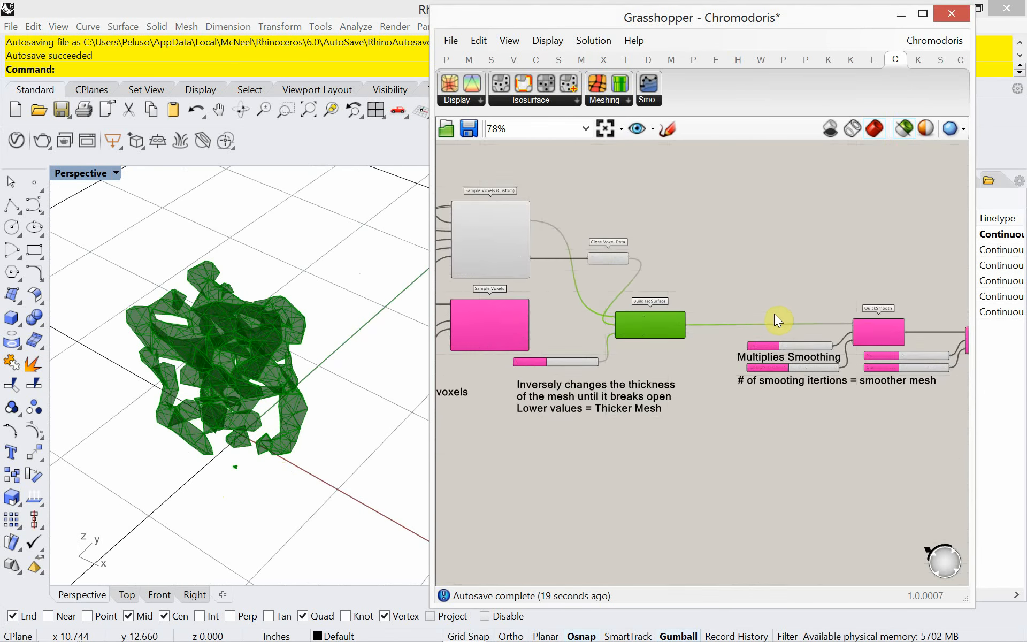
{"action": "right_click_drag", "start_coordinate": [509, 278], "coordinate": [637, 316]}
{"action": "scroll", "coordinate": [628, 332], "scroll_direction": "up", "scroll_amount": 3}
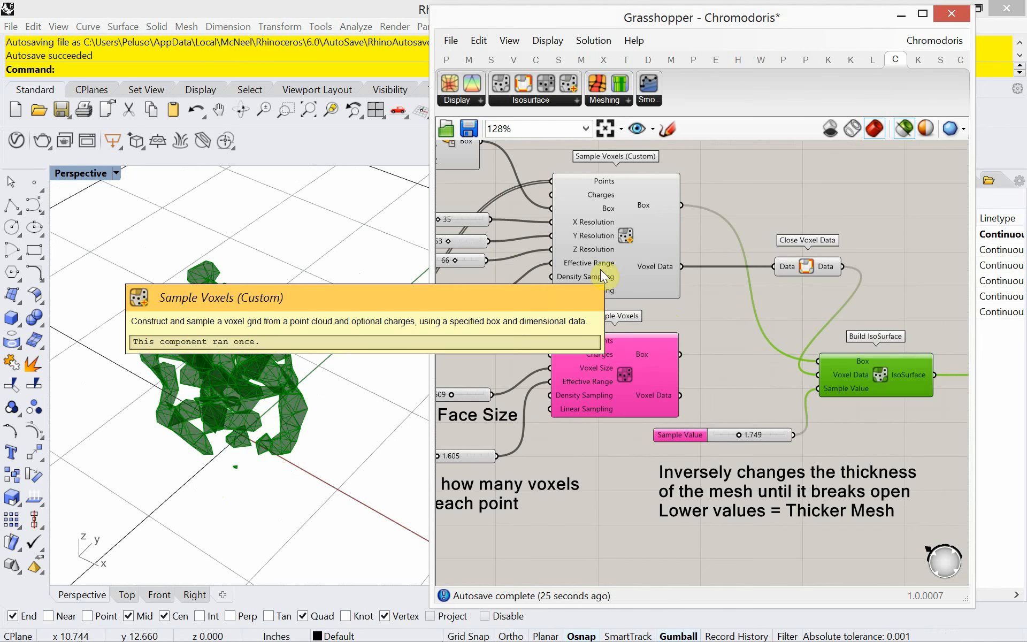
{"action": "right_click_drag", "start_coordinate": [602, 272], "coordinate": [785, 315]}
{"action": "right_click_drag", "start_coordinate": [306, 337], "coordinate": [327, 330]}
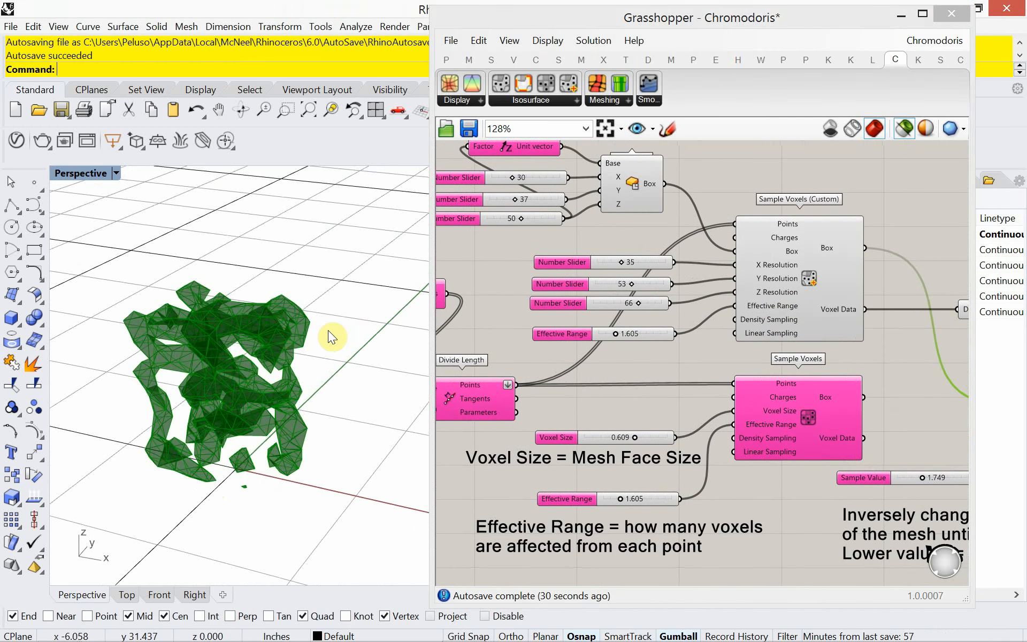
Enable the preview of the Draft Angle component and turn off drawing previews for selected objects only.
{"action": "right_click_drag", "start_coordinate": [831, 357], "coordinate": [676, 326]}
{"action": "scroll", "coordinate": [647, 325], "scroll_direction": "down", "scroll_amount": 3}
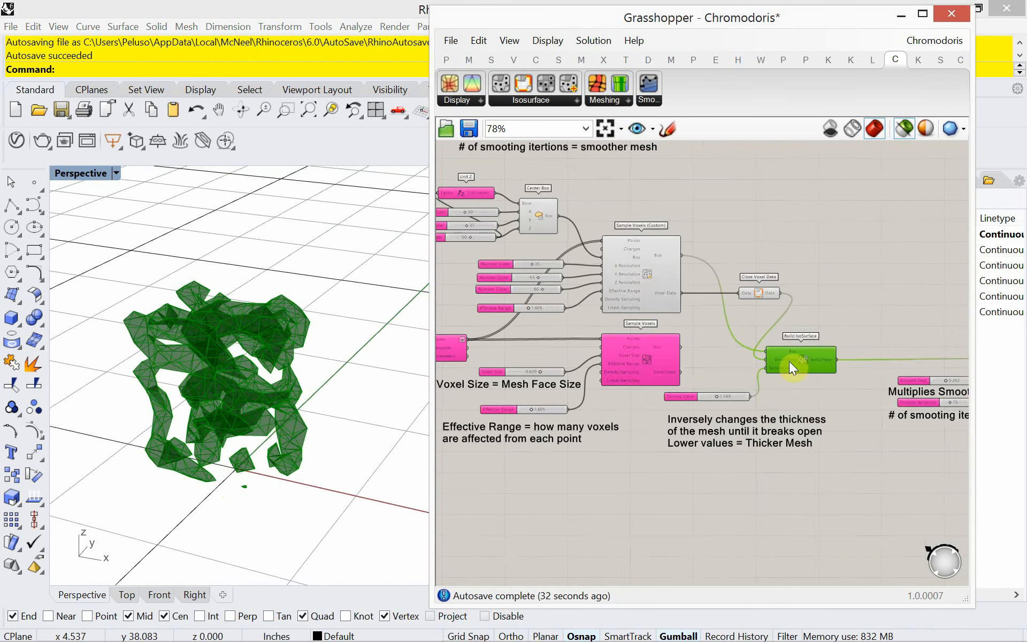
{"action": "right_click_drag", "start_coordinate": [796, 361], "coordinate": [663, 326]}
{"action": "right_click_drag", "start_coordinate": [708, 365], "coordinate": [554, 364]}
{"action": "right_click_drag", "start_coordinate": [785, 377], "coordinate": [745, 374]}
{"action": "scroll", "coordinate": [843, 347], "scroll_direction": "up", "scroll_amount": 3}
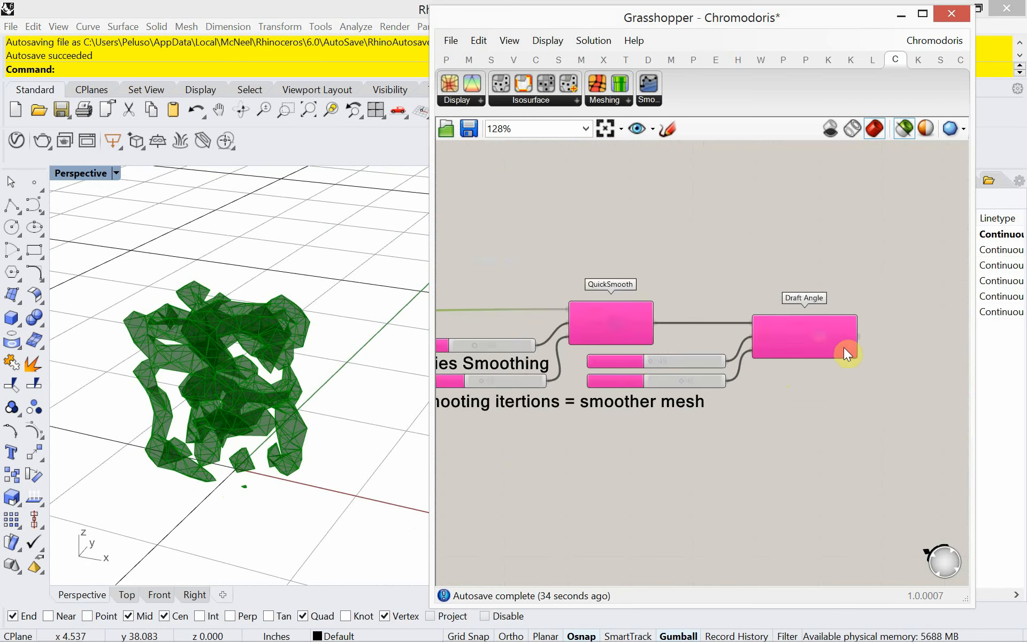
{"action": "left_click", "coordinate": [823, 348]}
{"action": "right_click", "coordinate": [858, 246]}
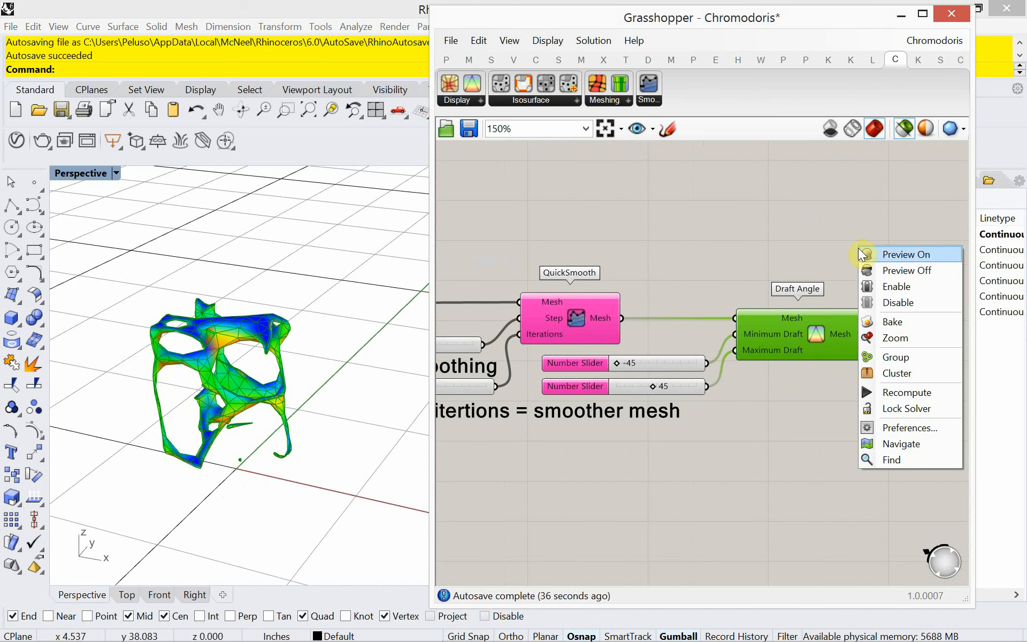
{"action": "left_click", "coordinate": [884, 255]}
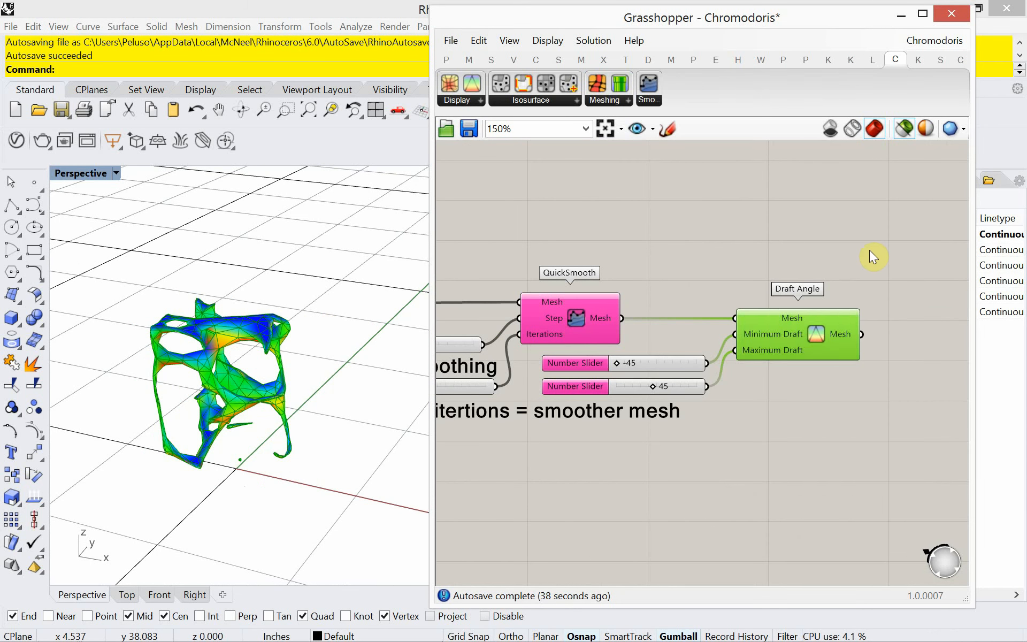
{"action": "left_click", "coordinate": [868, 249]}
{"action": "left_click", "coordinate": [902, 133]}
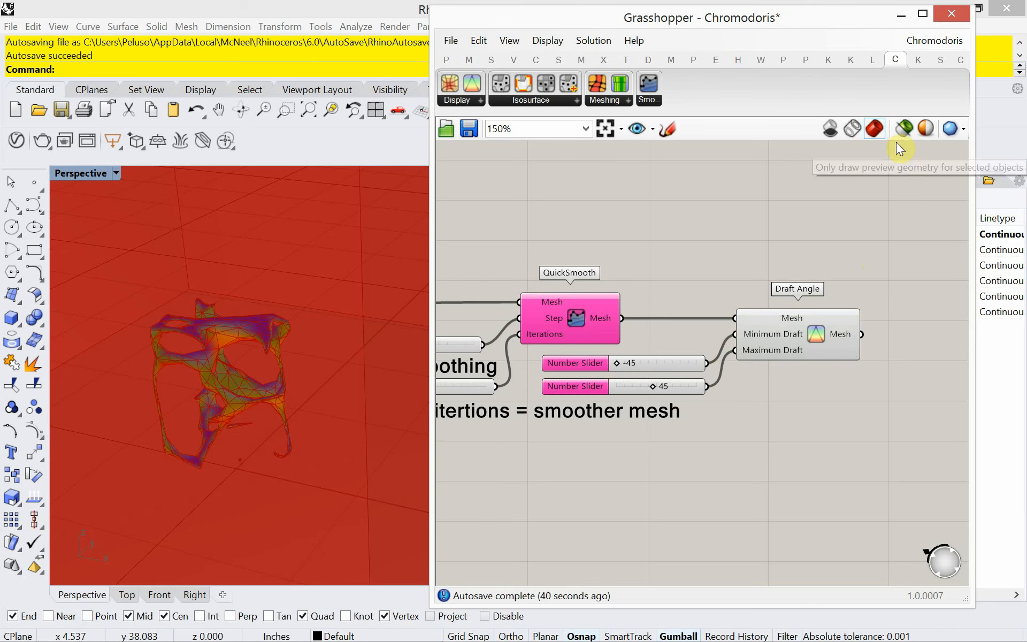
Turn off the preview of the custom voxel components, from Unit Z and Center Box through Close Voxel Data.
{"action": "scroll", "coordinate": [747, 238], "scroll_direction": "down", "scroll_amount": 3}
{"action": "right_click_drag", "start_coordinate": [565, 256], "coordinate": [759, 300]}
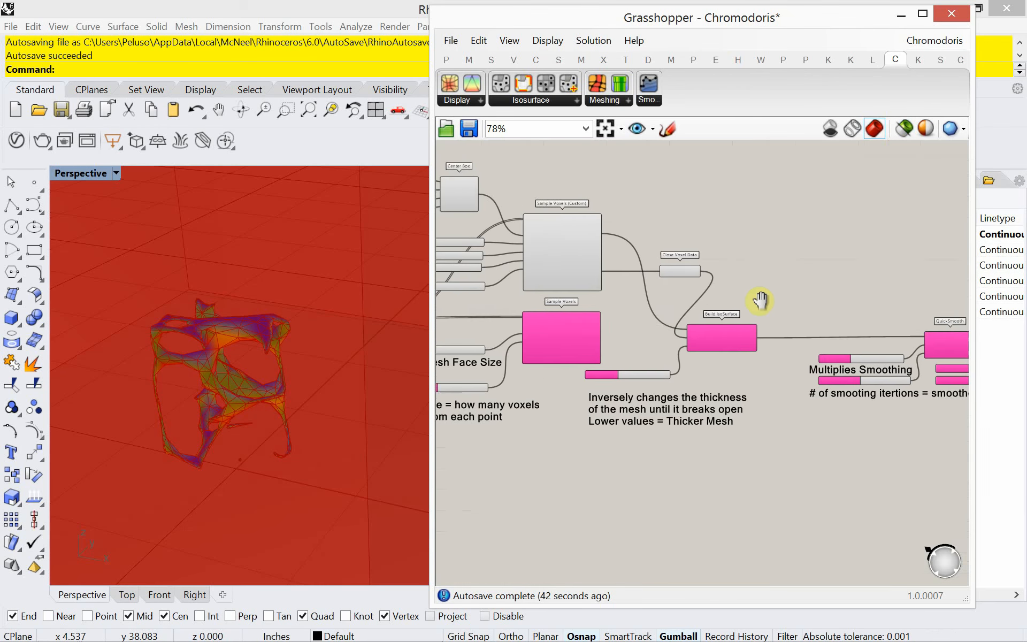
{"action": "right_click_drag", "start_coordinate": [699, 277], "coordinate": [856, 299]}
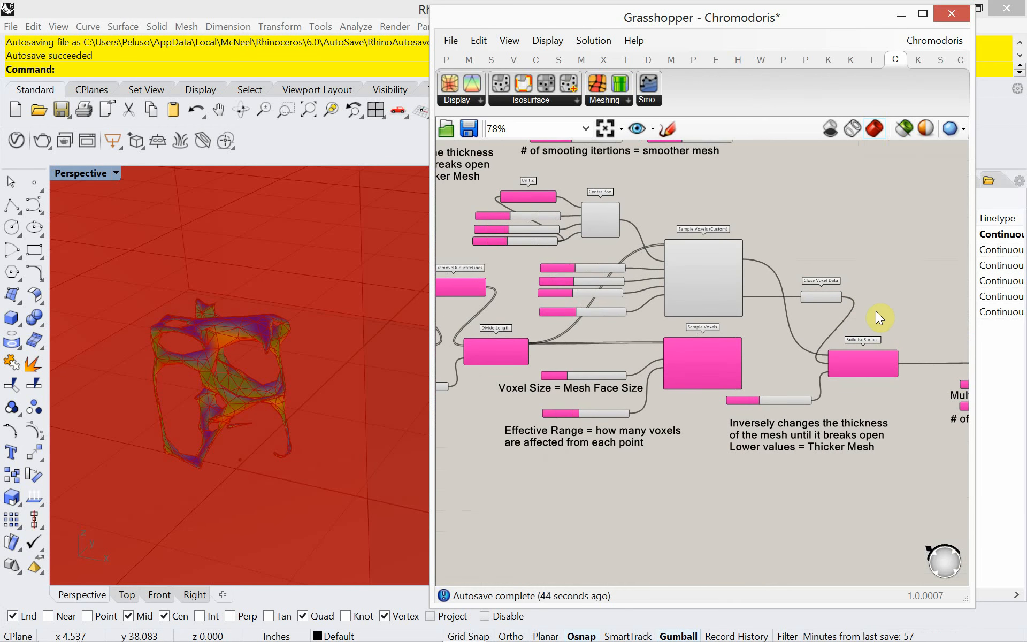
{"action": "left_click_drag", "start_coordinate": [879, 318], "coordinate": [534, 196]}
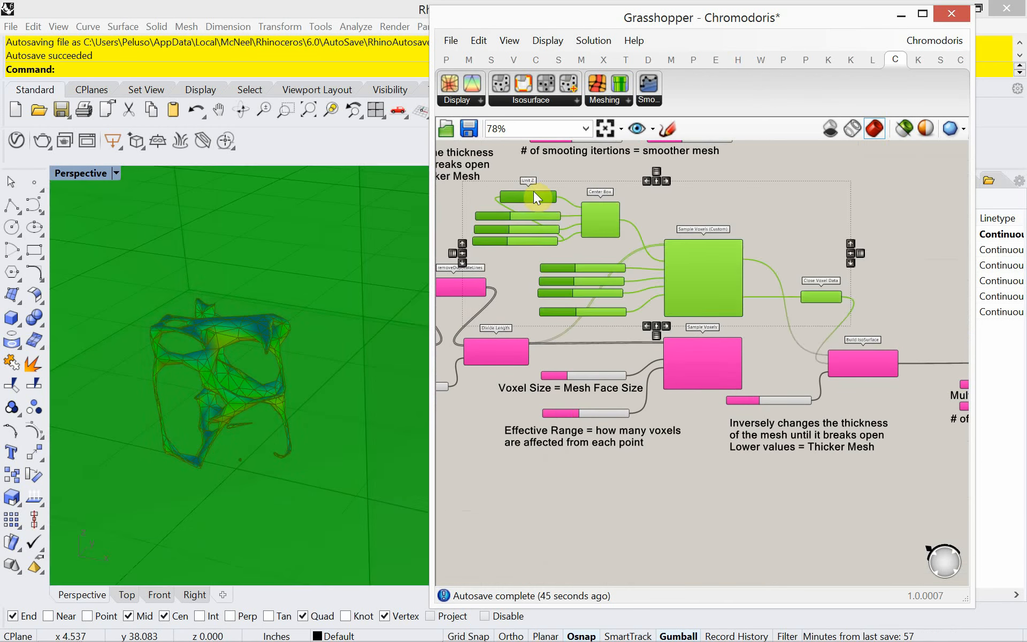
{"action": "right_click", "coordinate": [788, 214]}
{"action": "left_click", "coordinate": [804, 236]}
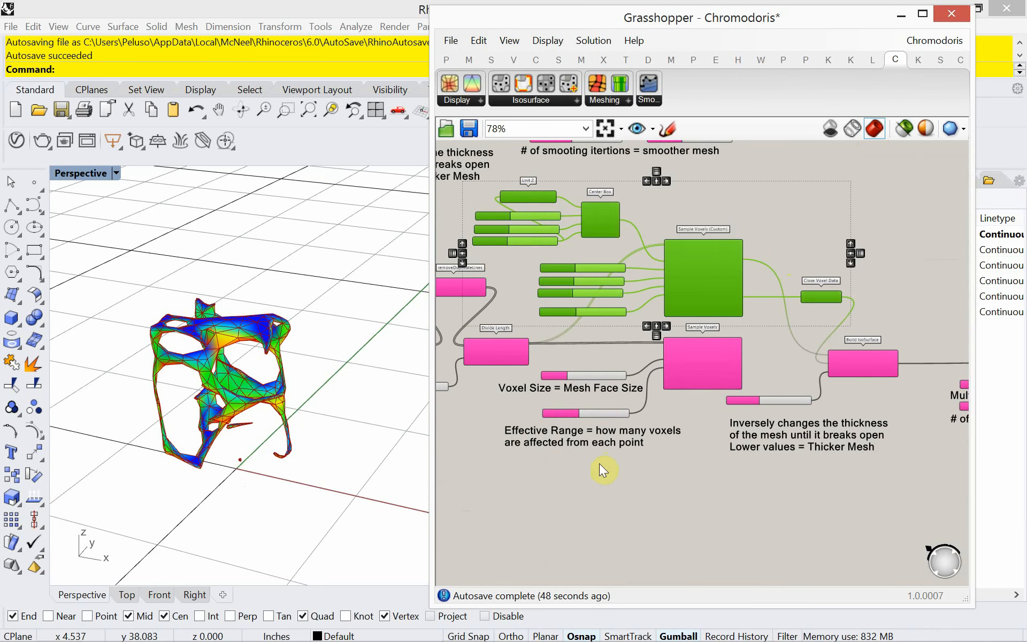
{"action": "right_click_drag", "start_coordinate": [599, 464], "coordinate": [650, 474]}
{"action": "left_click", "coordinate": [650, 473]}
Try Center Box dimensions of 26 for X and 3 for Z, and examine the resulting mesh.
{"action": "mouse_move", "coordinate": [319, 501]}
{"action": "right_mouse_down"}
{"action": "mouse_move", "coordinate": [295, 535]}
{"action": "mouse_move", "coordinate": [310, 504]}
{"action": "right_mouse_up"}
{"action": "scroll", "coordinate": [643, 327], "scroll_direction": "up", "scroll_amount": 3}
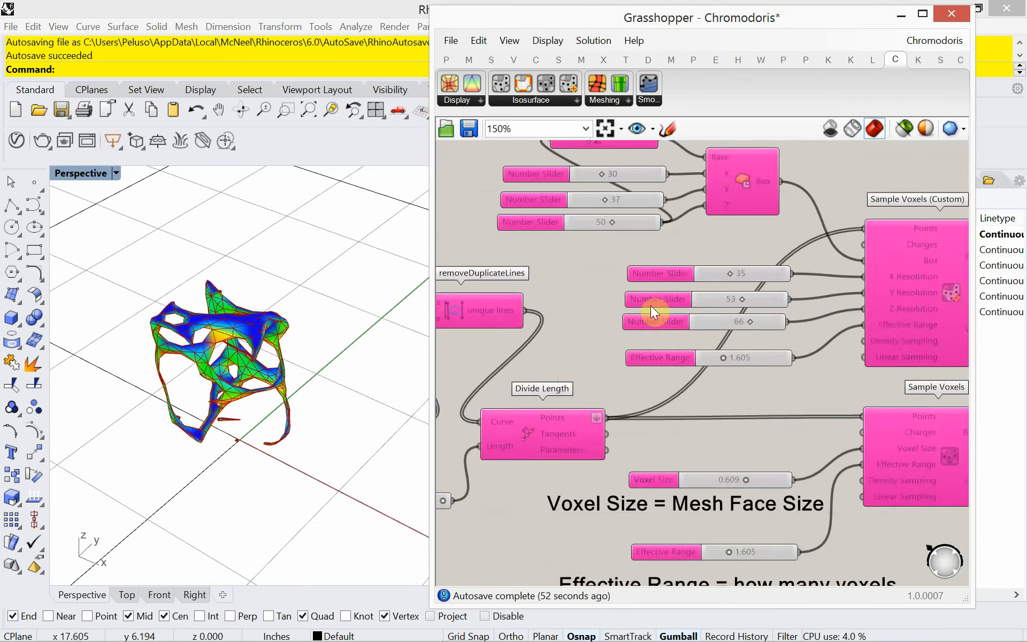
{"action": "right_click_drag", "start_coordinate": [650, 306], "coordinate": [628, 355]}
{"action": "right_click_drag", "start_coordinate": [576, 310], "coordinate": [598, 332]}
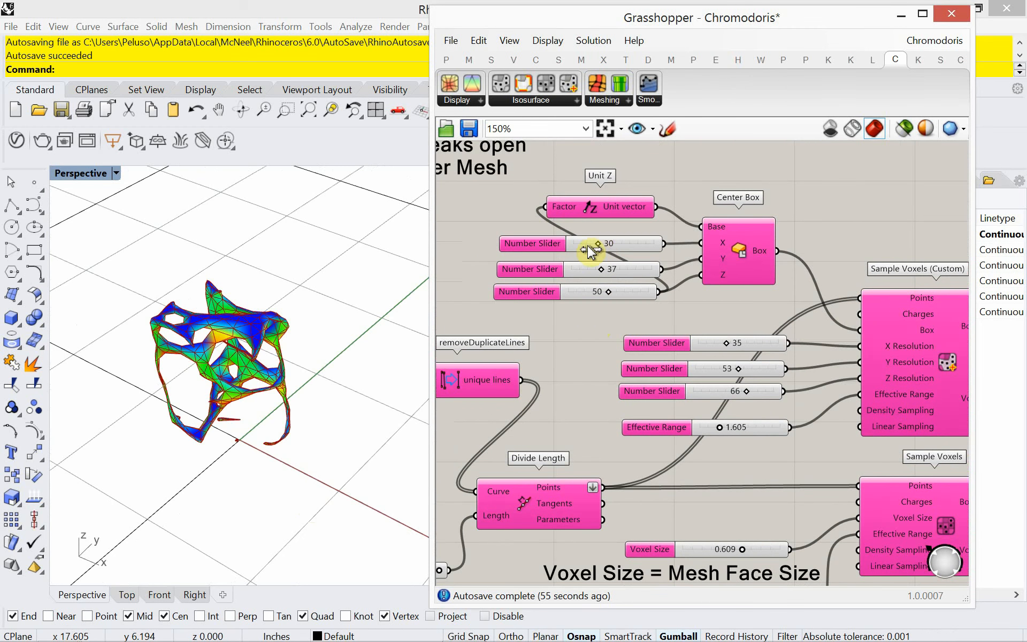
{"action": "left_click_drag", "start_coordinate": [589, 251], "coordinate": [571, 294]}
{"action": "scroll", "coordinate": [241, 437], "scroll_direction": "up", "scroll_amount": 5}
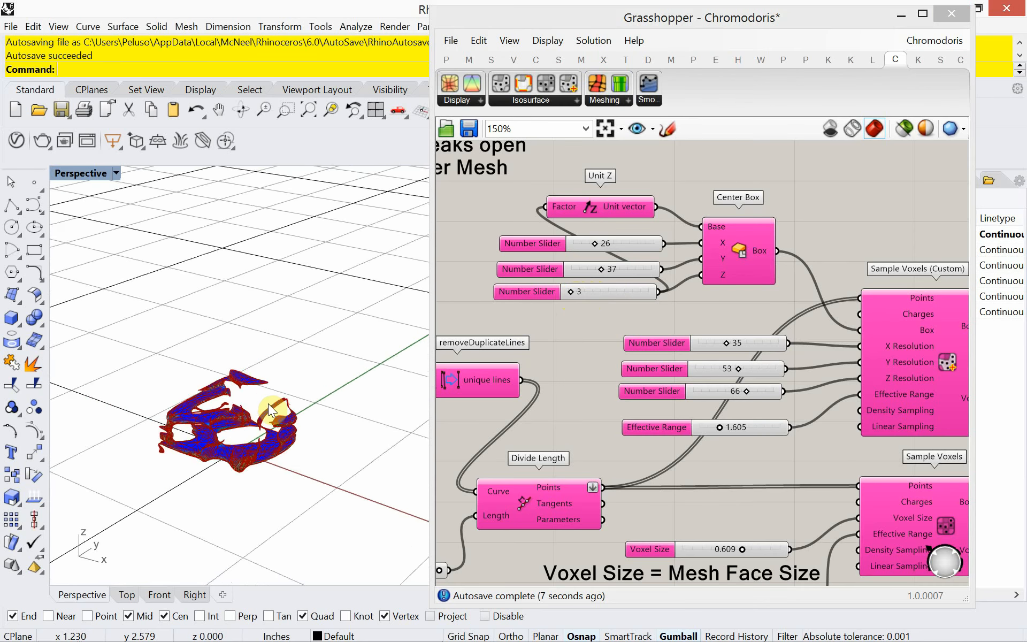
{"action": "scroll", "coordinate": [241, 435], "scroll_direction": "down", "scroll_amount": 2}
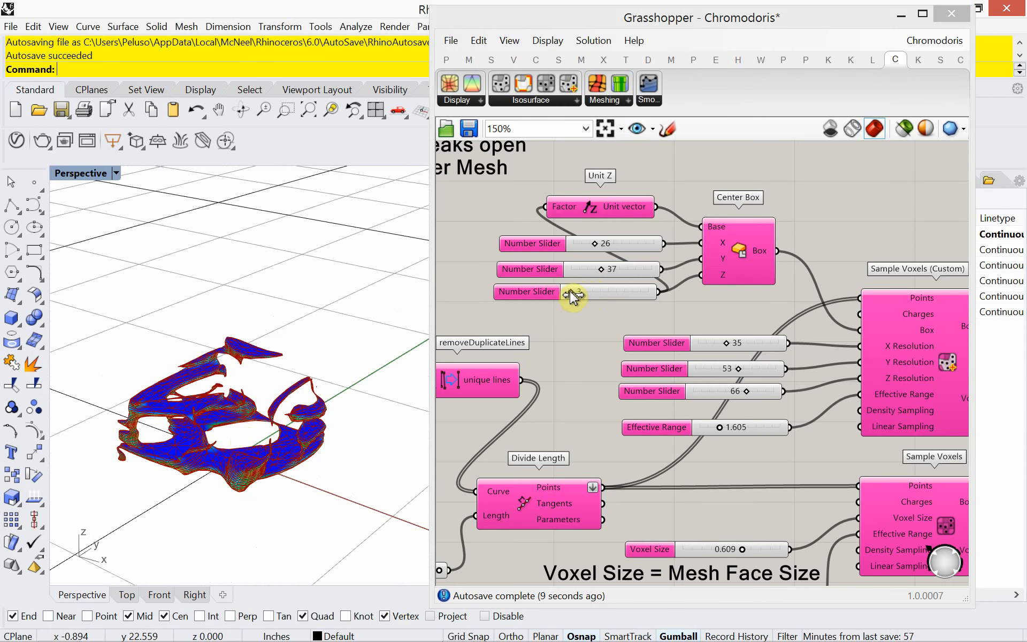
Set the Center Box sliders to 8 for X, 16 for Y and 32 for Z, and inspect the mesh.
{"action": "left_click_drag", "start_coordinate": [571, 295], "coordinate": [594, 306]}
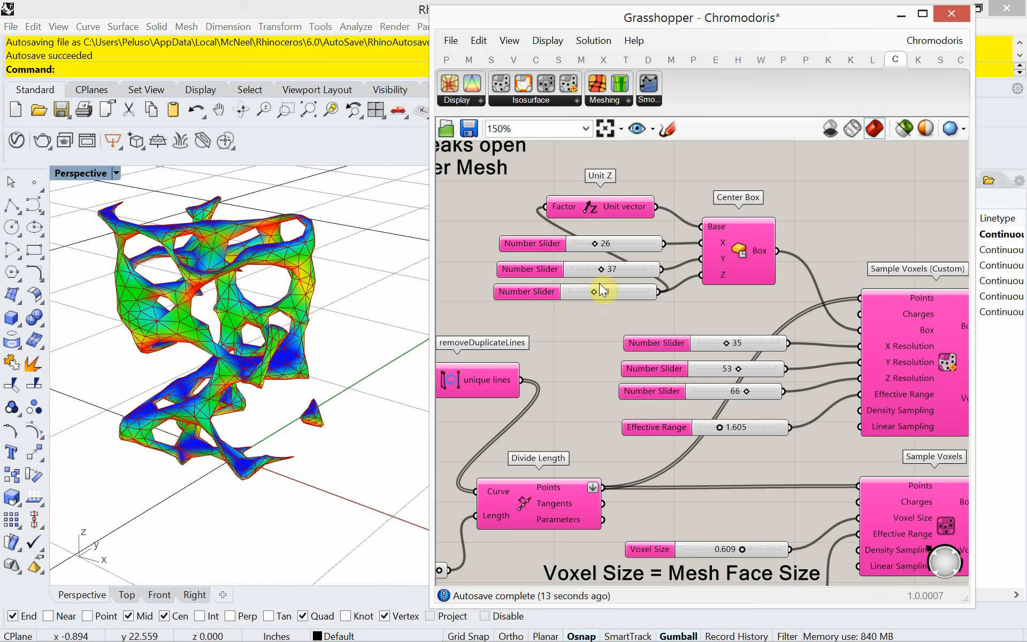
{"action": "mouse_move", "coordinate": [595, 275]}
{"action": "left_mouse_down"}
{"action": "mouse_move", "coordinate": [572, 285]}
{"action": "mouse_move", "coordinate": [588, 289]}
{"action": "left_mouse_up"}
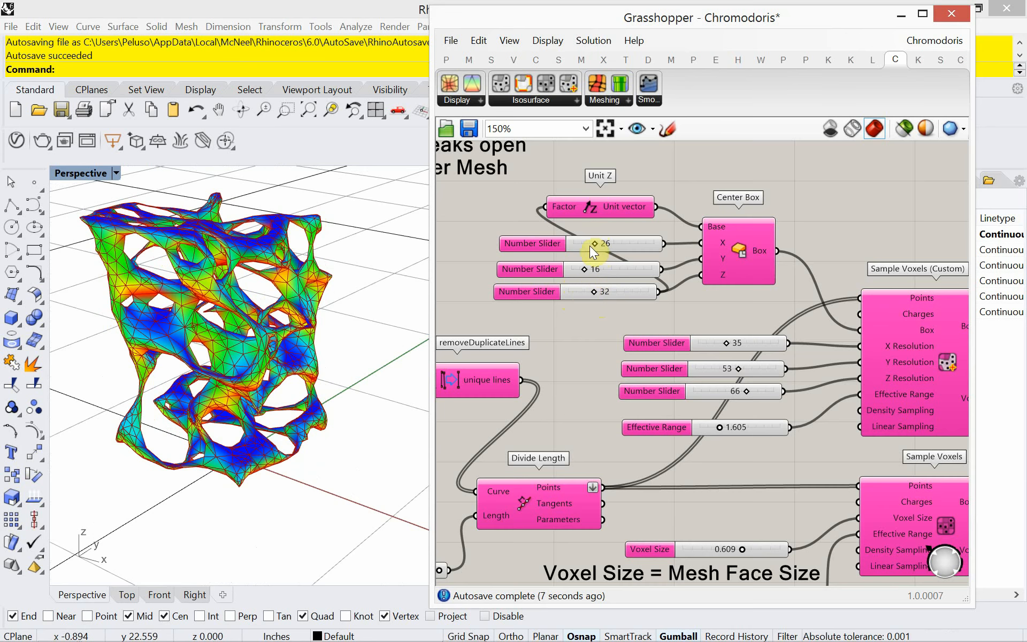
{"action": "left_click_drag", "start_coordinate": [590, 247], "coordinate": [581, 260]}
{"action": "right_click_drag", "start_coordinate": [254, 401], "coordinate": [289, 381]}
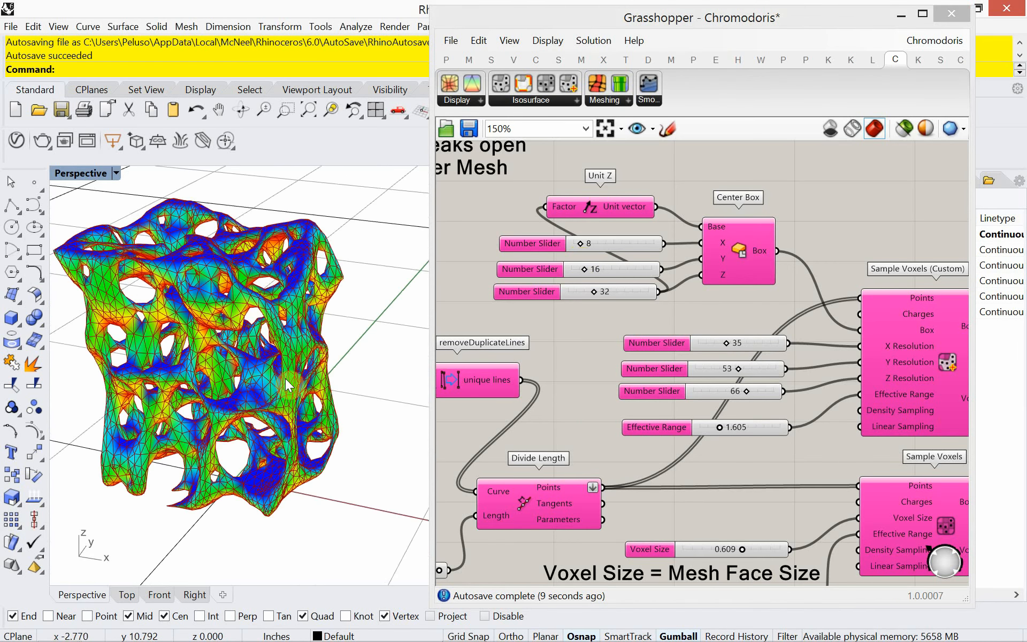
{"action": "right_click_drag", "start_coordinate": [267, 441], "coordinate": [208, 392]}
{"action": "right_click_drag", "start_coordinate": [195, 453], "coordinate": [269, 501]}
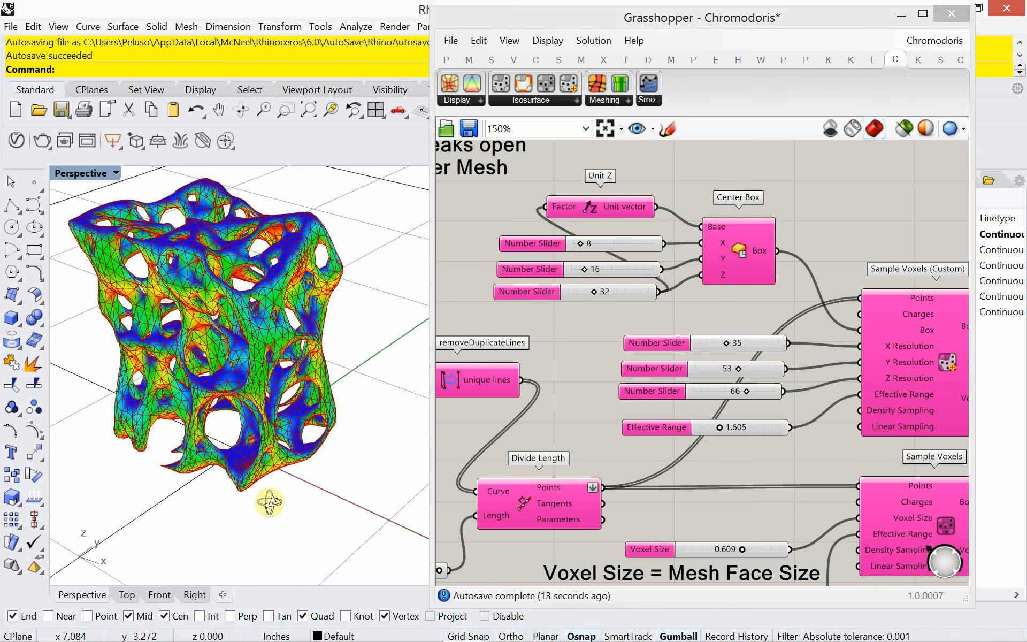
{"action": "right_click_drag", "start_coordinate": [262, 456], "coordinate": [254, 465]}
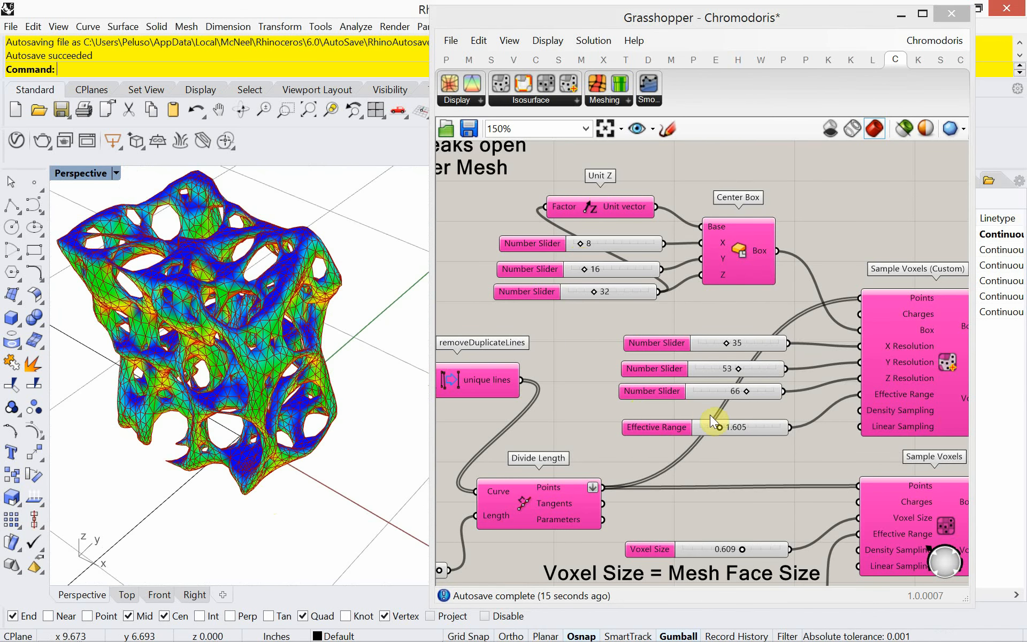
Set the X Resolution slider to 22 and the Z Resolution slider to 100 for Sample Voxels (Custom).
{"action": "scroll", "coordinate": [685, 353], "scroll_direction": "up", "scroll_amount": 3}
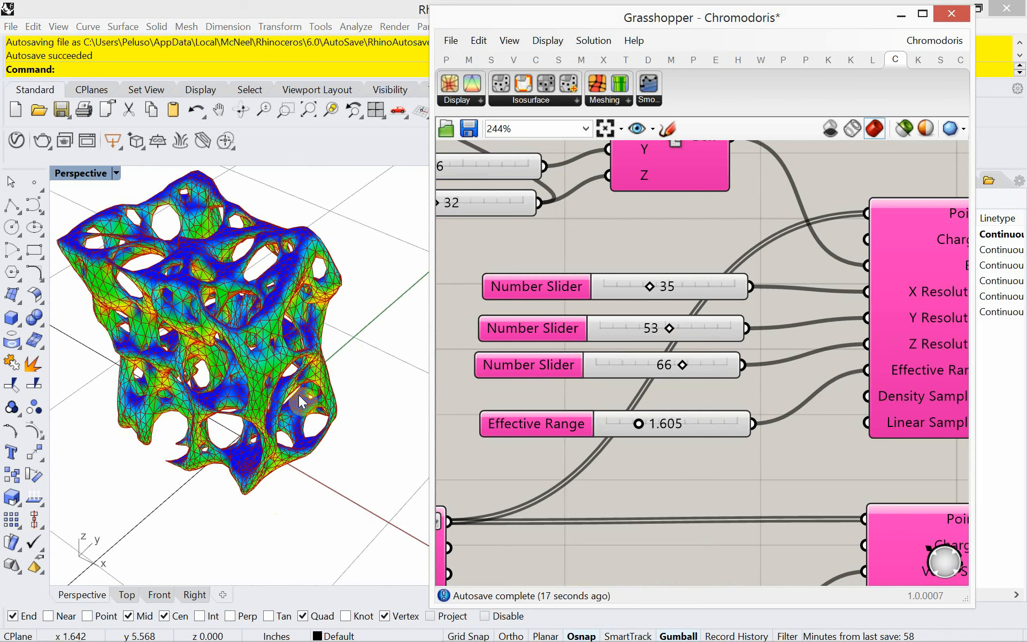
{"action": "mouse_move", "coordinate": [298, 394]}
{"action": "right_mouse_down"}
{"action": "mouse_move", "coordinate": [305, 369]}
{"action": "mouse_move", "coordinate": [301, 403]}
{"action": "right_mouse_up"}
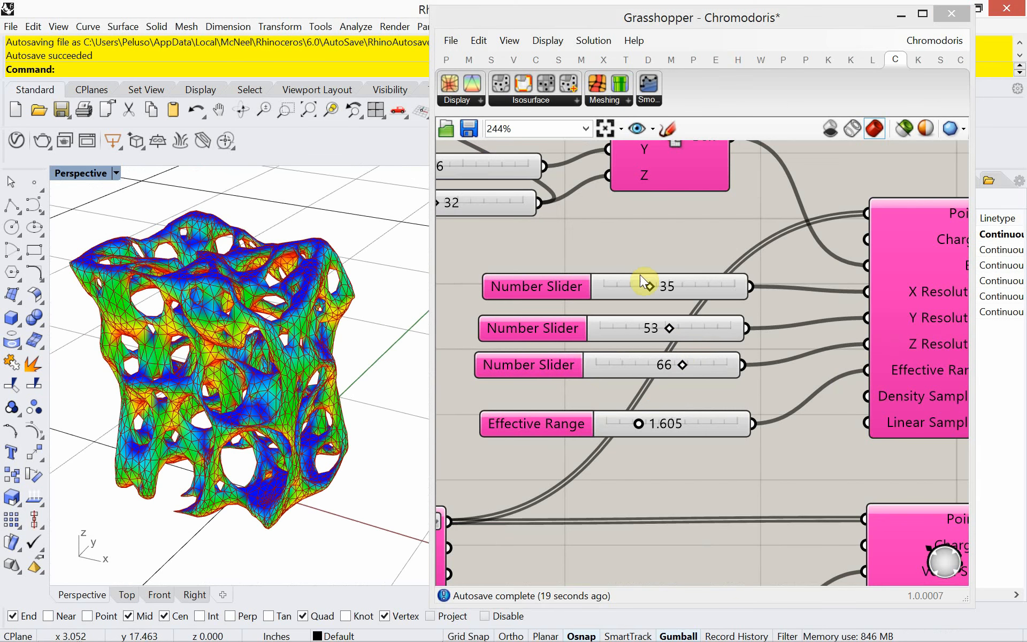
{"action": "left_click_drag", "start_coordinate": [653, 286], "coordinate": [634, 295]}
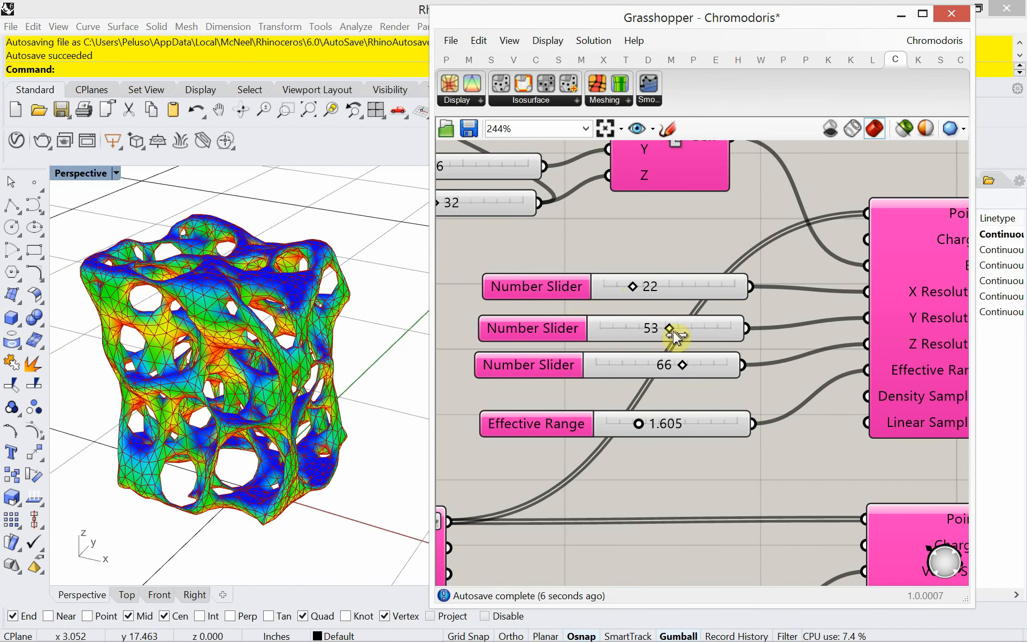
{"action": "left_click_drag", "start_coordinate": [669, 328], "coordinate": [691, 385]}
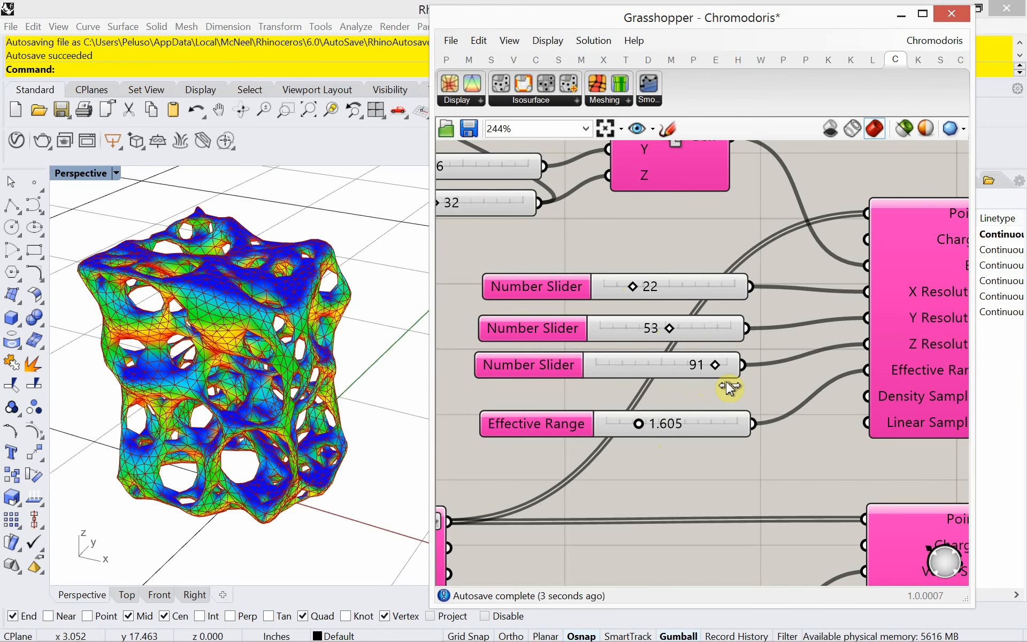
{"action": "right_click_drag", "start_coordinate": [182, 408], "coordinate": [229, 401]}
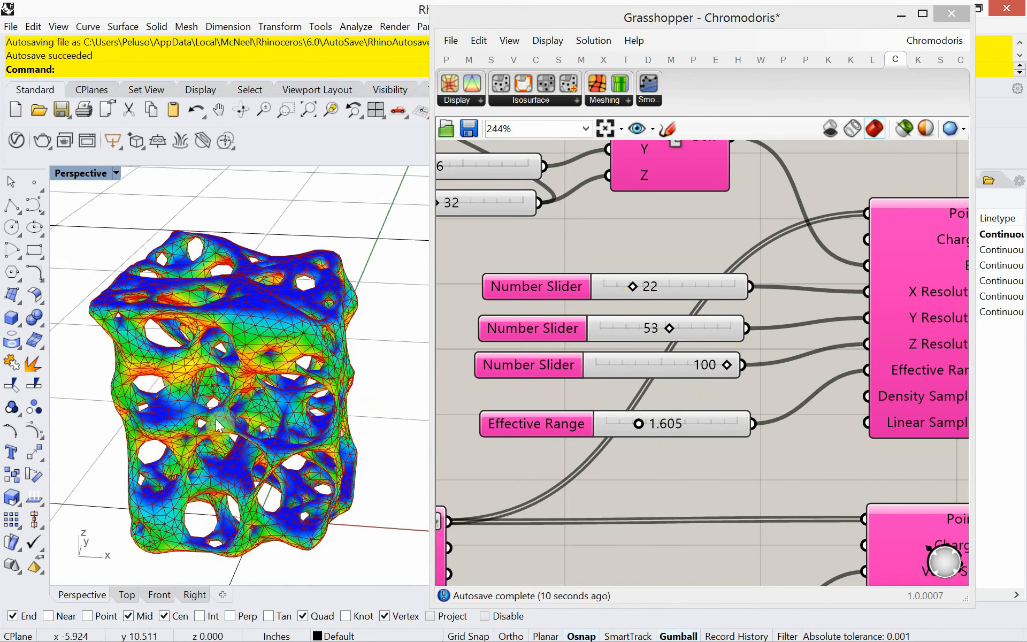
Examine the smoothed voxel mesh and its definition from Sample Voxels (Custom) through Close Voxel Data, Build IsoSurface and smoothing.
{"action": "scroll", "coordinate": [230, 397], "scroll_direction": "down", "scroll_amount": 3}
{"action": "scroll", "coordinate": [236, 395], "scroll_direction": "up", "scroll_amount": 2}
{"action": "scroll", "coordinate": [235, 396], "scroll_direction": "up", "scroll_amount": 3}
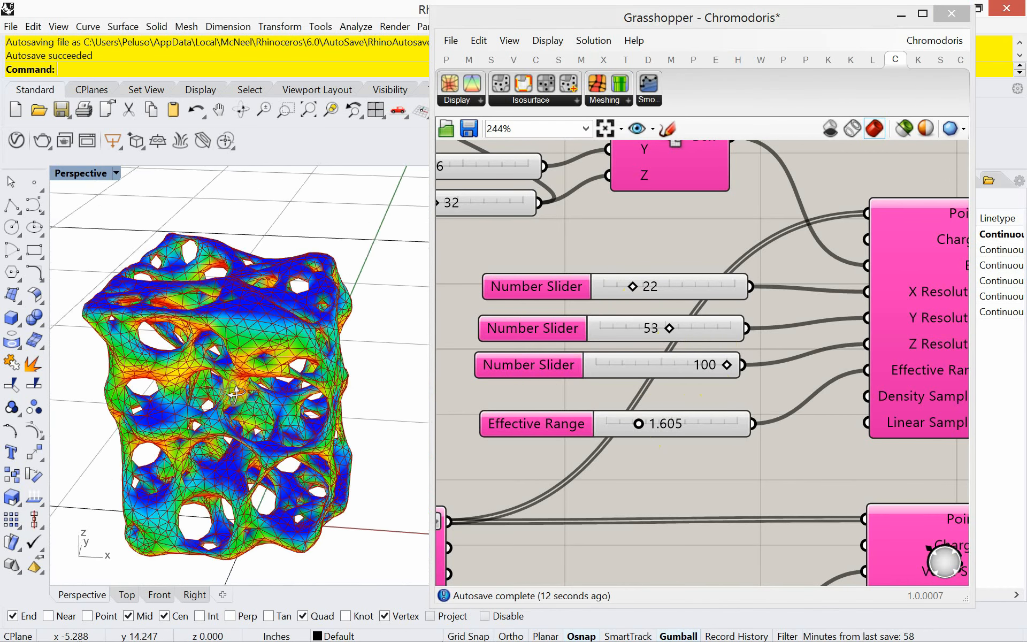
{"action": "scroll", "coordinate": [219, 381], "scroll_direction": "down", "scroll_amount": 1}
{"action": "scroll", "coordinate": [589, 371], "scroll_direction": "down", "scroll_amount": 3}
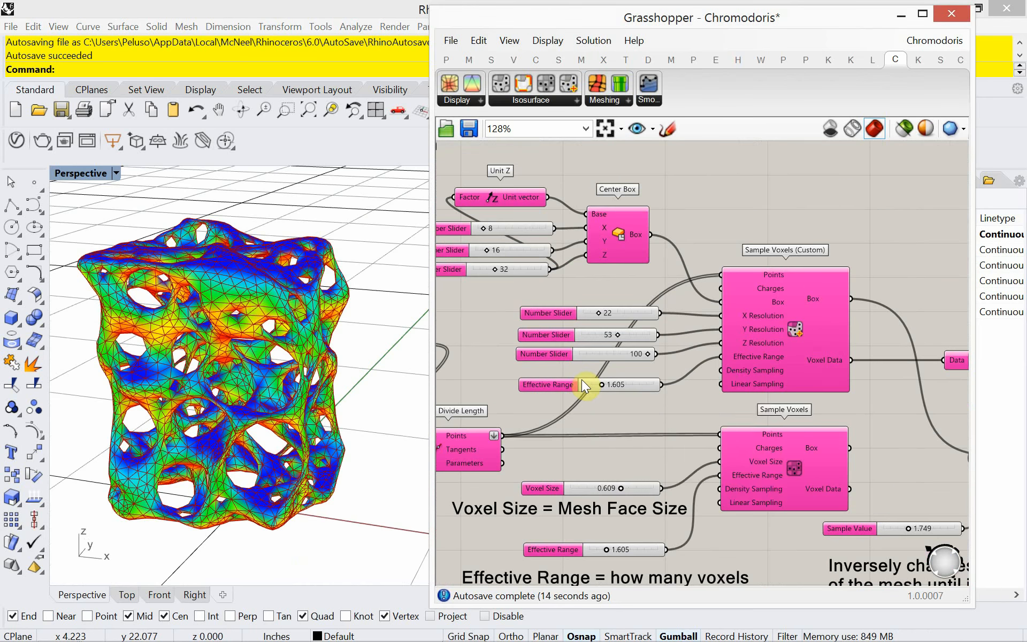
{"action": "right_click_drag", "start_coordinate": [764, 374], "coordinate": [654, 320]}
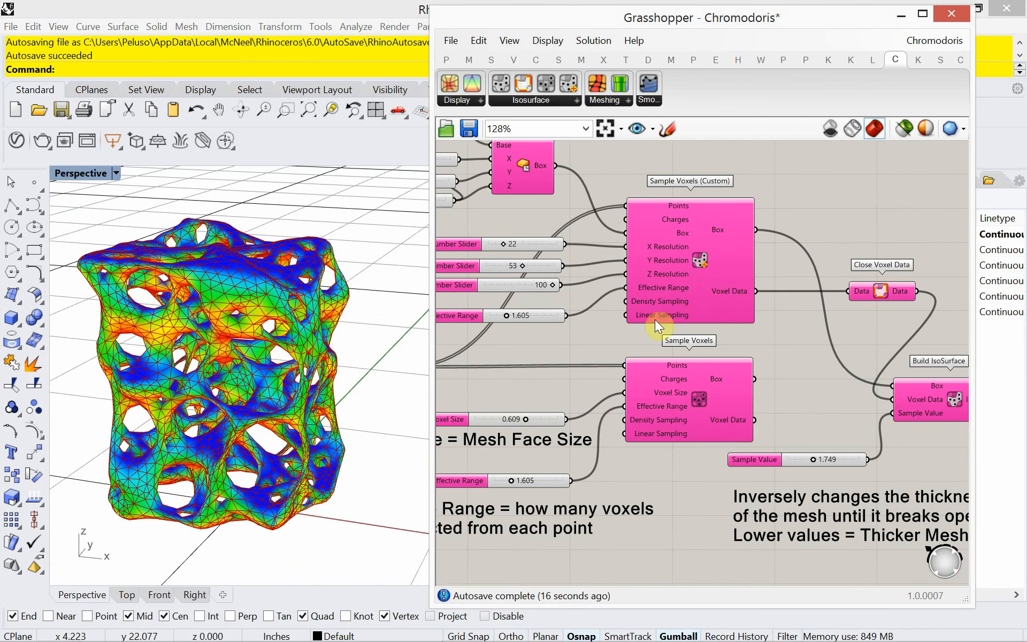
{"action": "right_click_drag", "start_coordinate": [741, 404], "coordinate": [584, 321]}
{"action": "right_click_drag", "start_coordinate": [766, 408], "coordinate": [672, 392]}
{"action": "right_click_drag", "start_coordinate": [859, 412], "coordinate": [665, 399]}
{"action": "scroll", "coordinate": [749, 400], "scroll_direction": "down", "scroll_amount": 3}
{"action": "scroll", "coordinate": [665, 399], "scroll_direction": "down", "scroll_amount": 3}
{"action": "right_click_drag", "start_coordinate": [534, 398], "coordinate": [697, 433]}
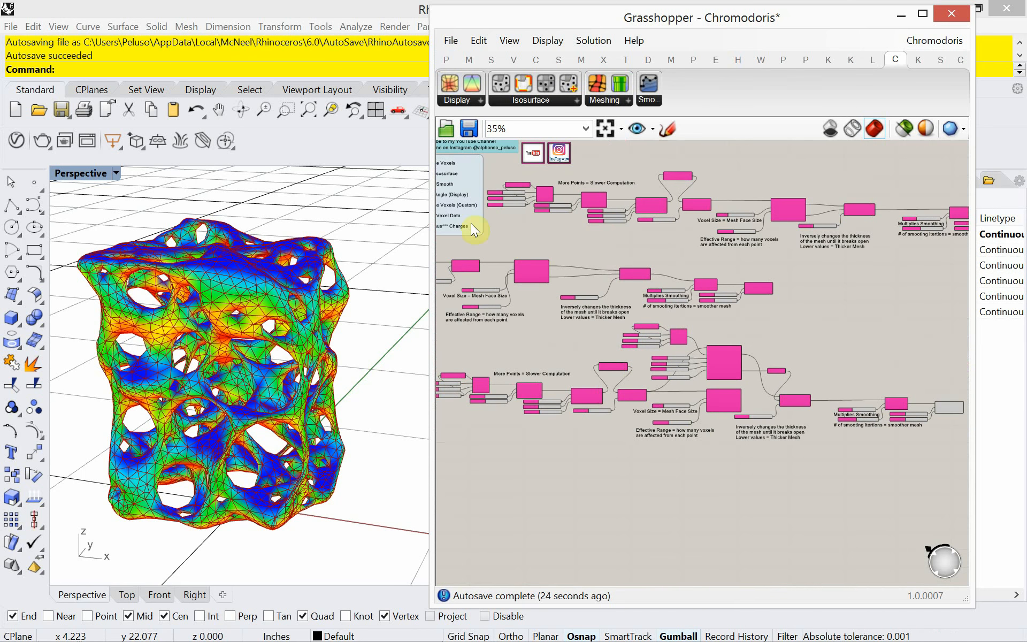
Review the topic list and examine the Charges input of Sample Voxels in the curve-based definition.
{"action": "right_click_drag", "start_coordinate": [492, 240], "coordinate": [604, 254]}
{"action": "scroll", "coordinate": [583, 251], "scroll_direction": "up", "scroll_amount": 5}
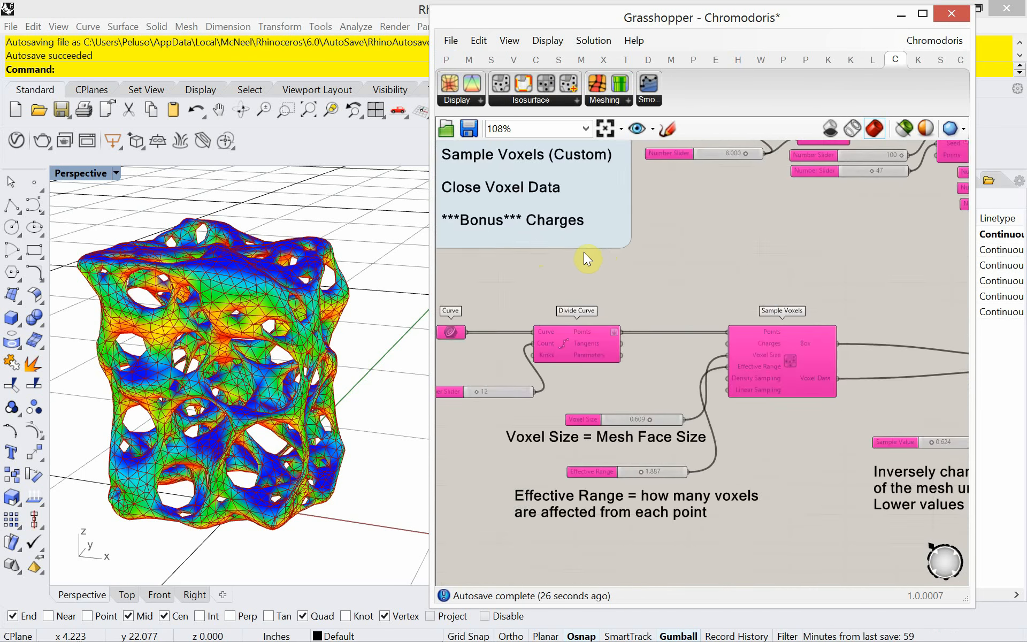
{"action": "mouse_move", "coordinate": [321, 332]}
{"action": "right_mouse_down"}
{"action": "mouse_move", "coordinate": [318, 358]}
{"action": "mouse_move", "coordinate": [313, 336]}
{"action": "right_mouse_up"}
{"action": "right_click_drag", "start_coordinate": [510, 297], "coordinate": [535, 324]}
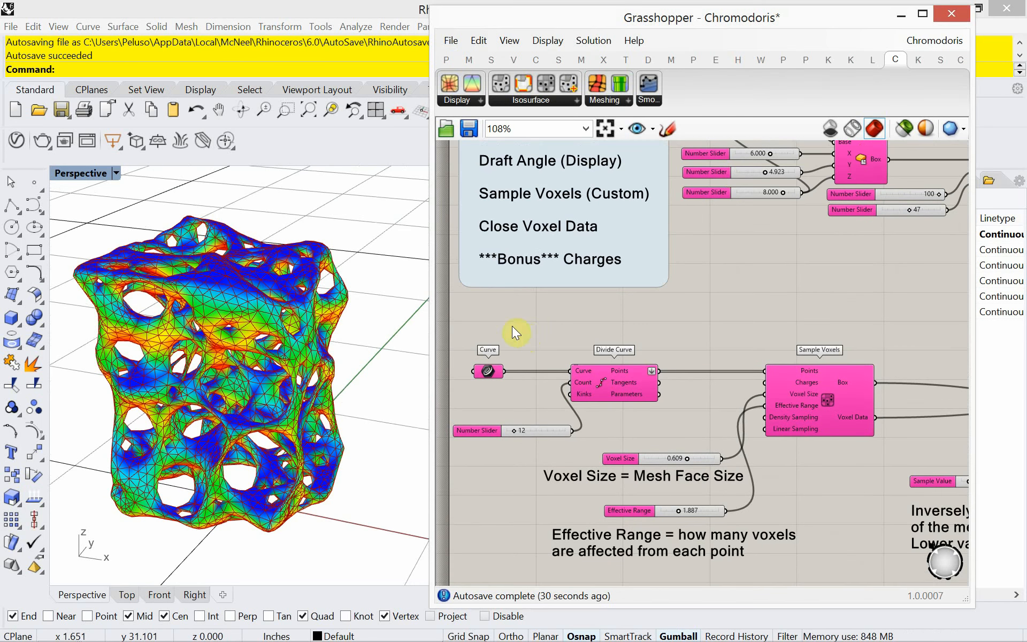
{"action": "right_click_drag", "start_coordinate": [691, 423], "coordinate": [644, 439]}
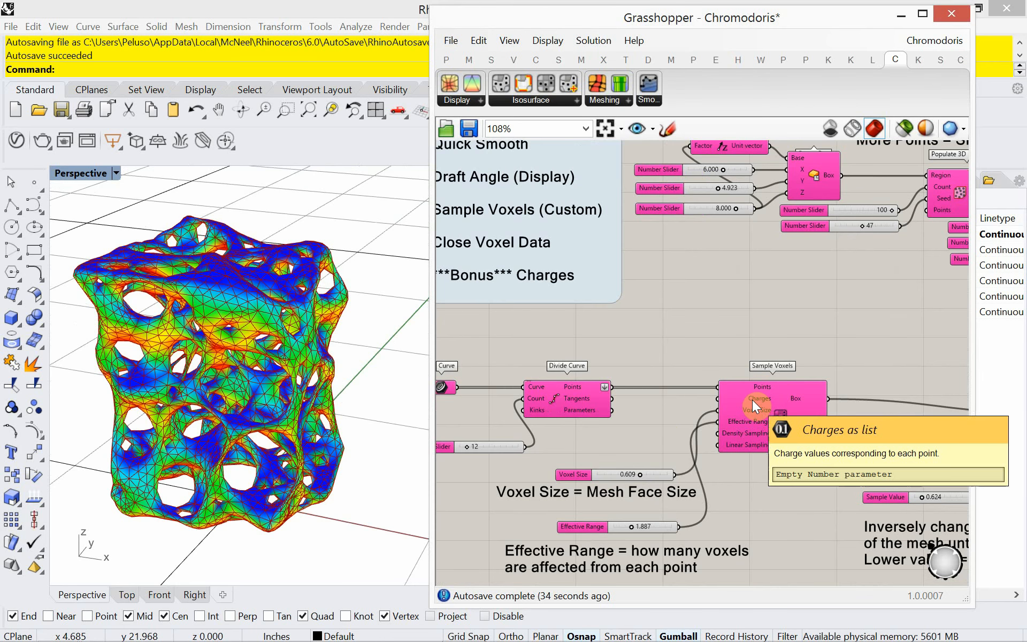
{"action": "right_click_drag", "start_coordinate": [849, 429], "coordinate": [625, 345]}
{"action": "scroll", "coordinate": [653, 409], "scroll_direction": "down", "scroll_amount": 2}
Compare the Center Box setup of the custom voxel definition with the other definitions and view the mesh from several angles.
{"action": "scroll", "coordinate": [752, 452], "scroll_direction": "up", "scroll_amount": 5}
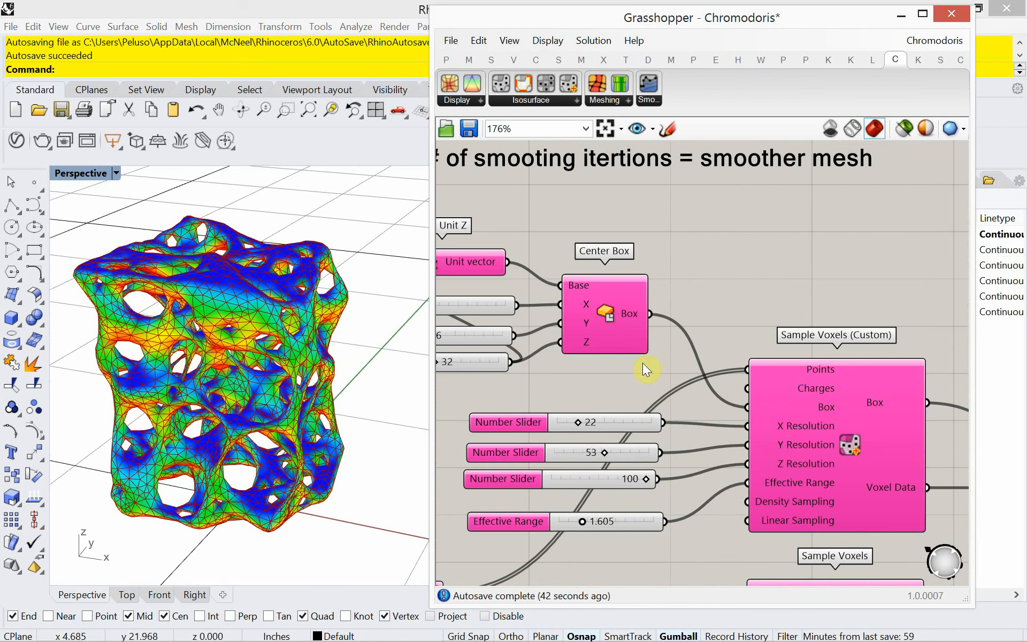
{"action": "right_click_drag", "start_coordinate": [654, 362], "coordinate": [721, 373]}
{"action": "scroll", "coordinate": [717, 375], "scroll_direction": "down", "scroll_amount": 6}
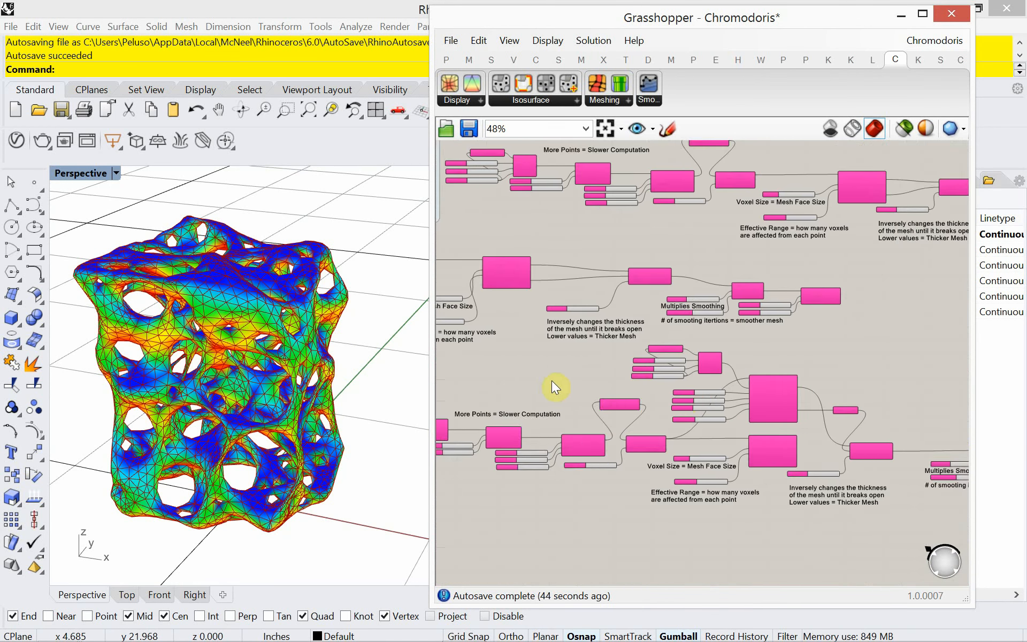
{"action": "right_click_drag", "start_coordinate": [551, 380], "coordinate": [621, 412]}
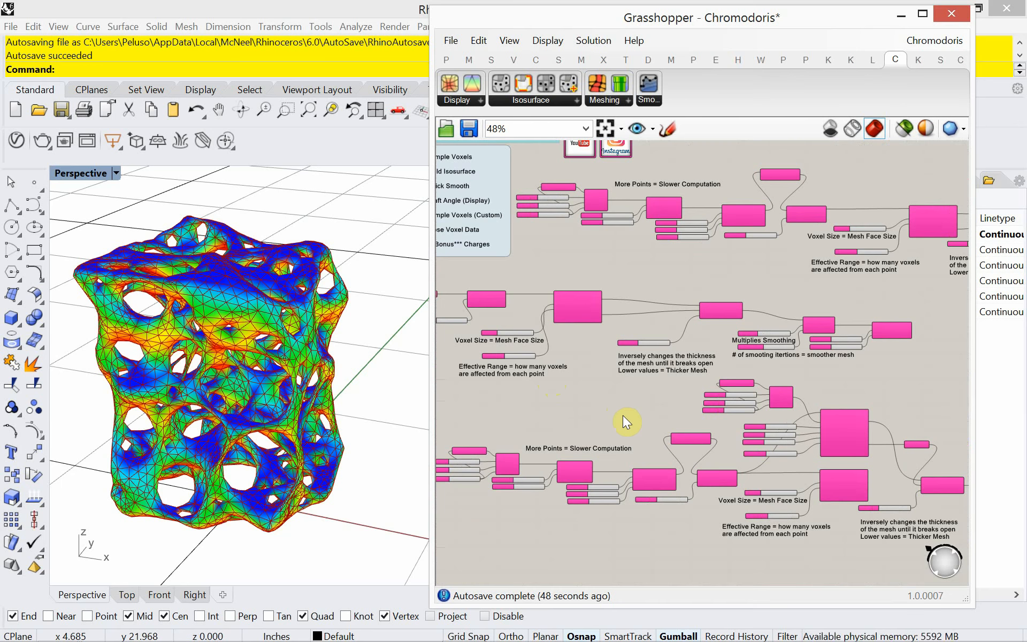
{"action": "right_click_drag", "start_coordinate": [297, 449], "coordinate": [236, 467]}
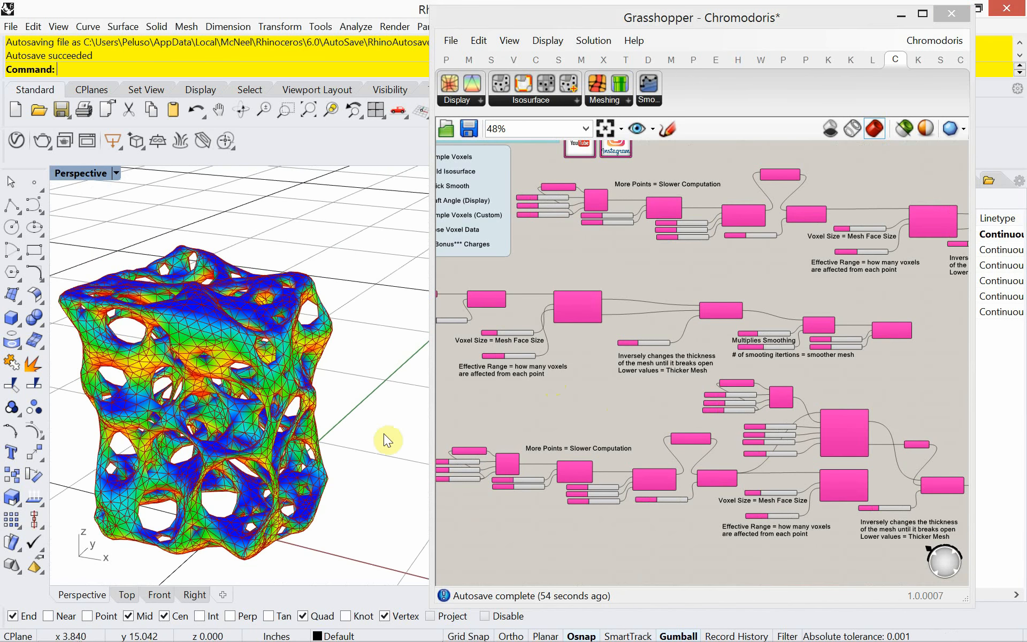
{"action": "right_click_drag", "start_coordinate": [499, 390], "coordinate": [618, 410]}
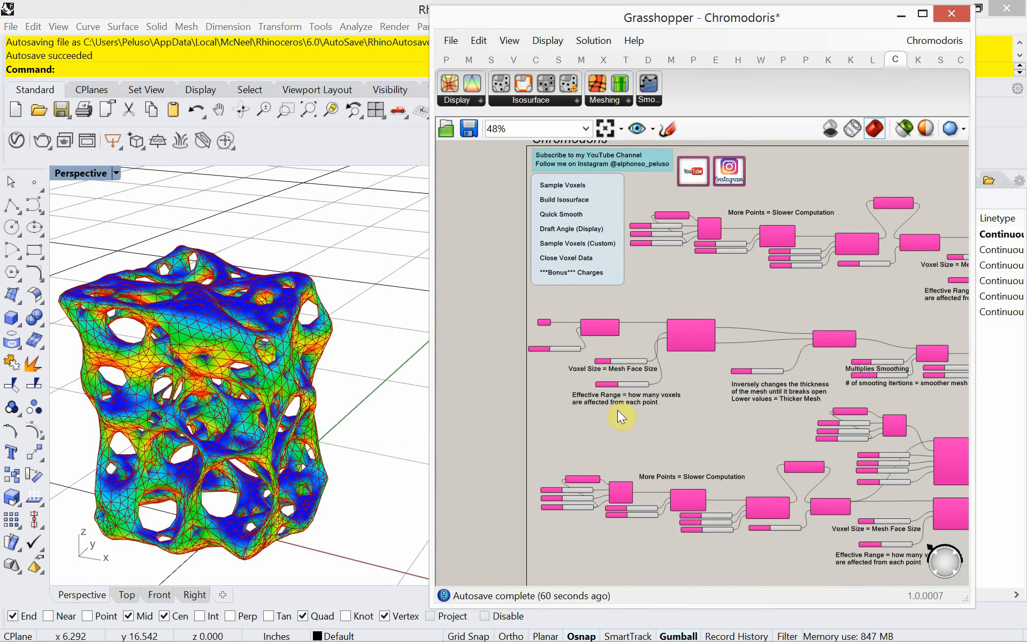
{"action": "right_click_drag", "start_coordinate": [572, 377], "coordinate": [562, 393]}
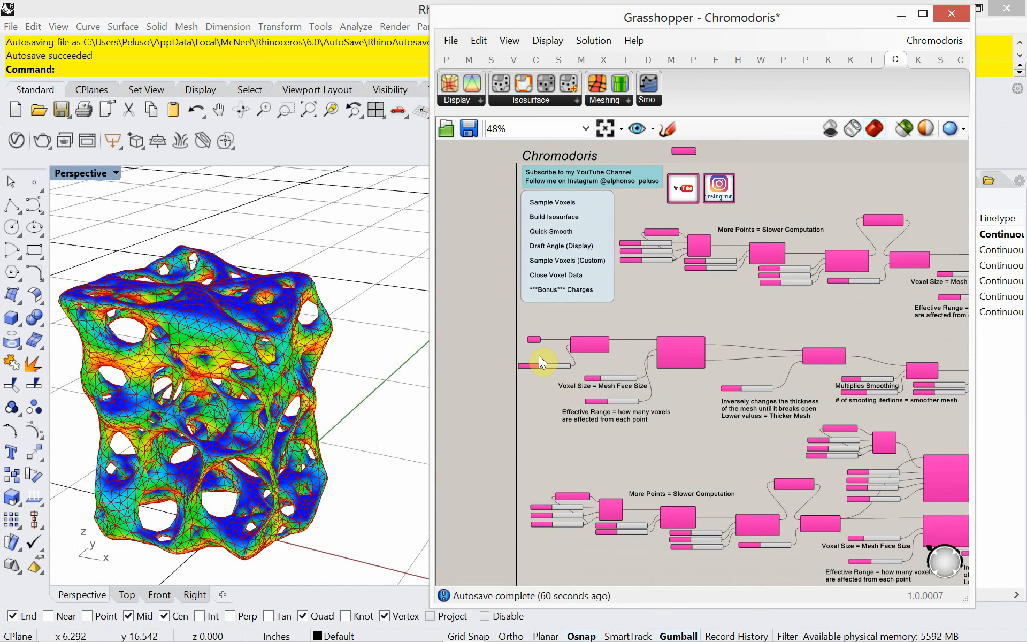
{"action": "right_click_drag", "start_coordinate": [390, 411], "coordinate": [323, 435]}
{"action": "right_click_drag", "start_coordinate": [568, 425], "coordinate": [533, 328]}
Turn off the preview of the entire custom voxel definition in the lowest row of the canvas.
{"action": "scroll", "coordinate": [615, 364], "scroll_direction": "down", "scroll_amount": 4}
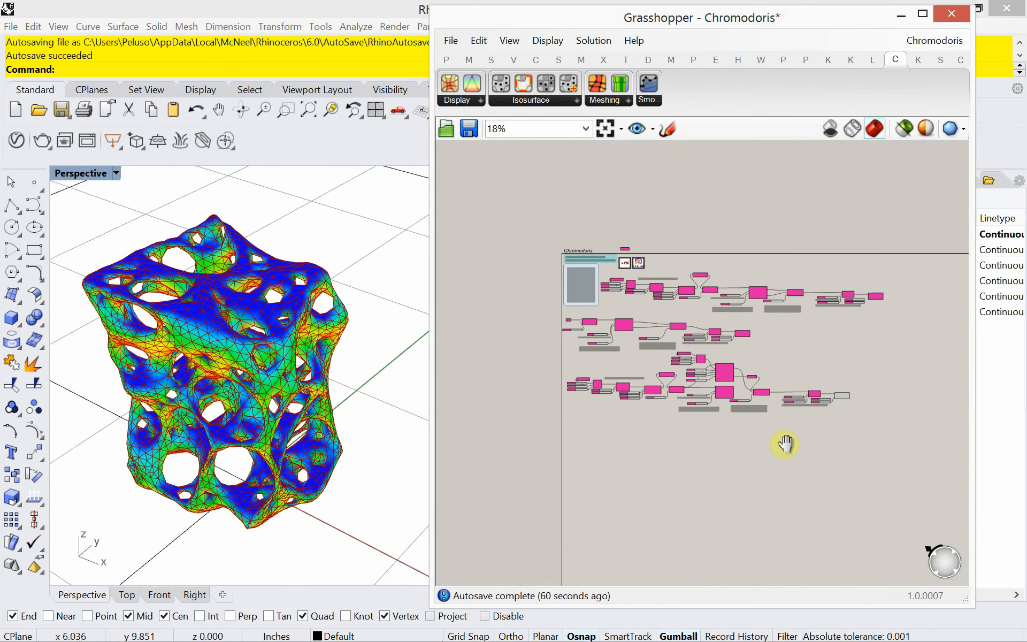
{"action": "scroll", "coordinate": [767, 422], "scroll_direction": "up", "scroll_amount": 2}
{"action": "left_click_drag", "start_coordinate": [906, 451], "coordinate": [464, 350]}
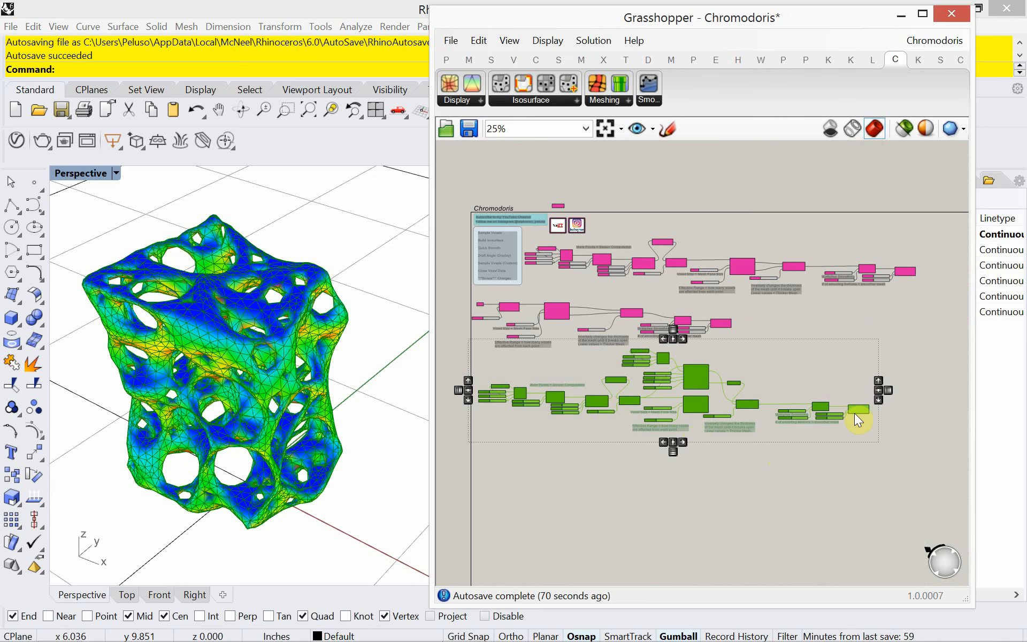
{"action": "right_click", "coordinate": [864, 454]}
{"action": "left_click", "coordinate": [894, 446]}
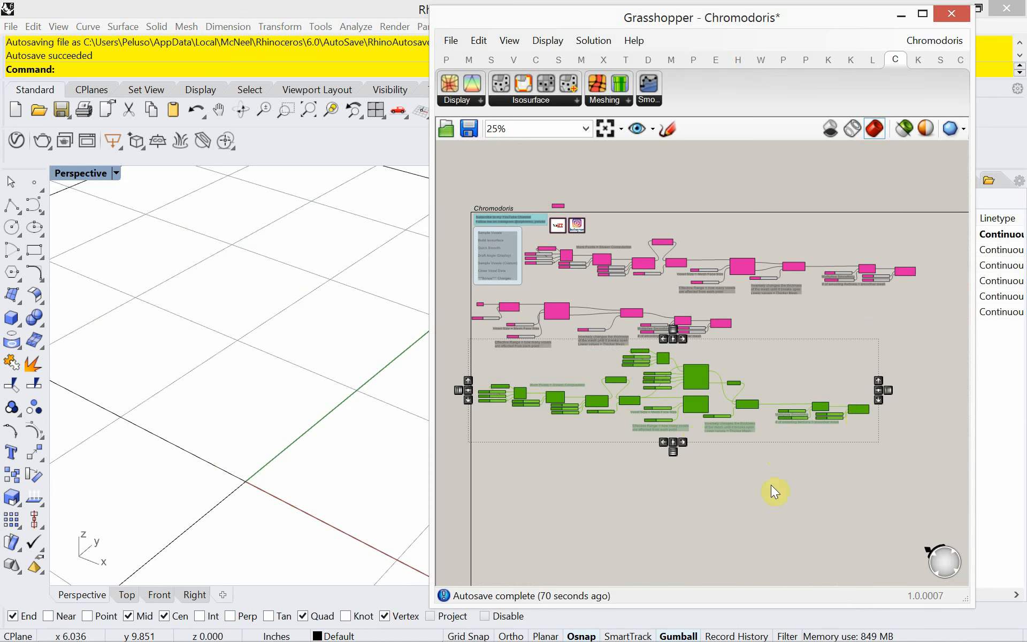
Turn on the preview of the Draft Angle component at the end of the curve-based definition.
{"action": "scroll", "coordinate": [576, 380], "scroll_direction": "up", "scroll_amount": 5}
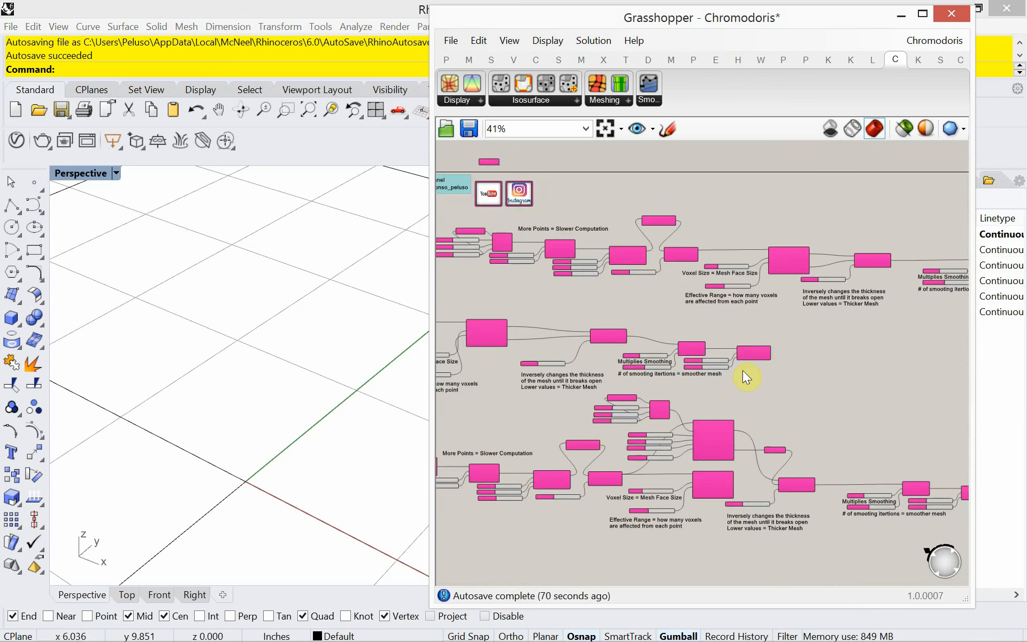
{"action": "left_click", "coordinate": [765, 343]}
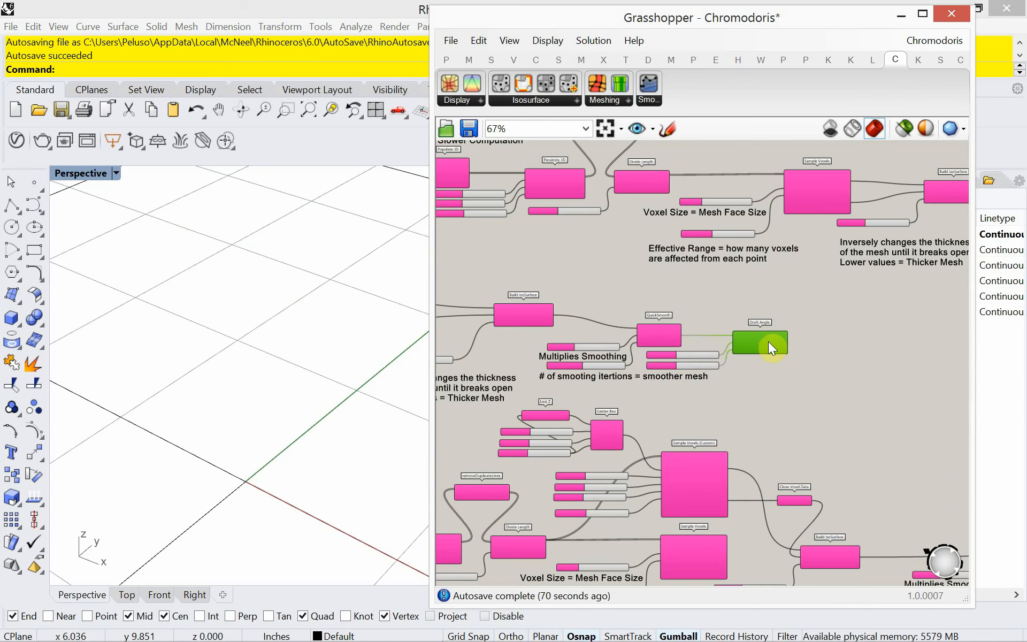
{"action": "right_click", "coordinate": [834, 373]}
{"action": "left_click", "coordinate": [856, 379]}
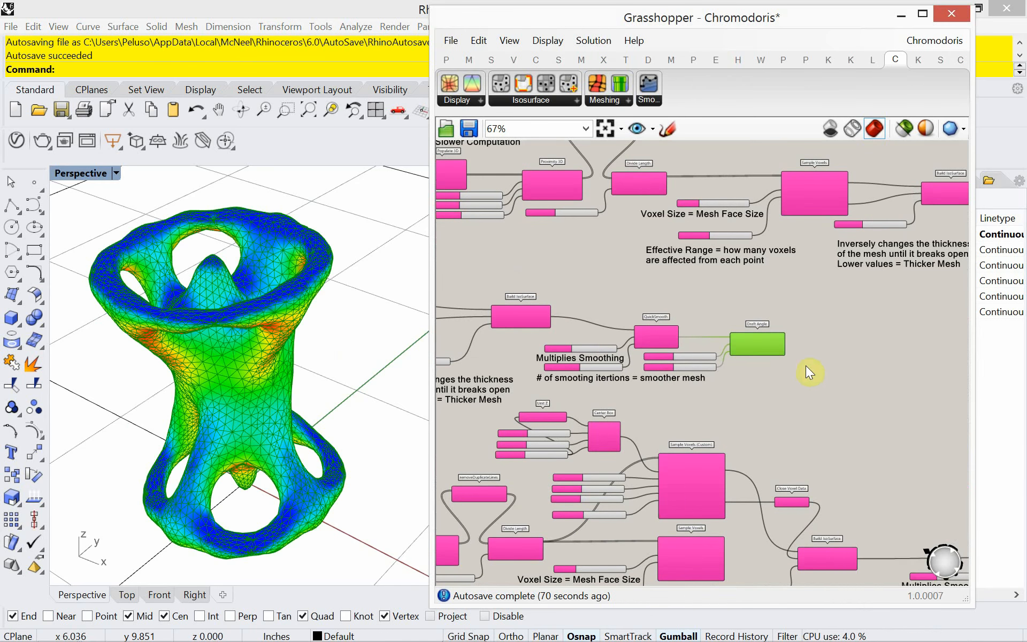
Move the custom voxel definition and the curve-based definition down the canvas to leave clear space between the three definitions.
{"action": "scroll", "coordinate": [805, 364], "scroll_direction": "down", "scroll_amount": 3}
{"action": "scroll", "coordinate": [757, 367], "scroll_direction": "down", "scroll_amount": 2}
{"action": "left_click_drag", "start_coordinate": [881, 449], "coordinate": [544, 359]}
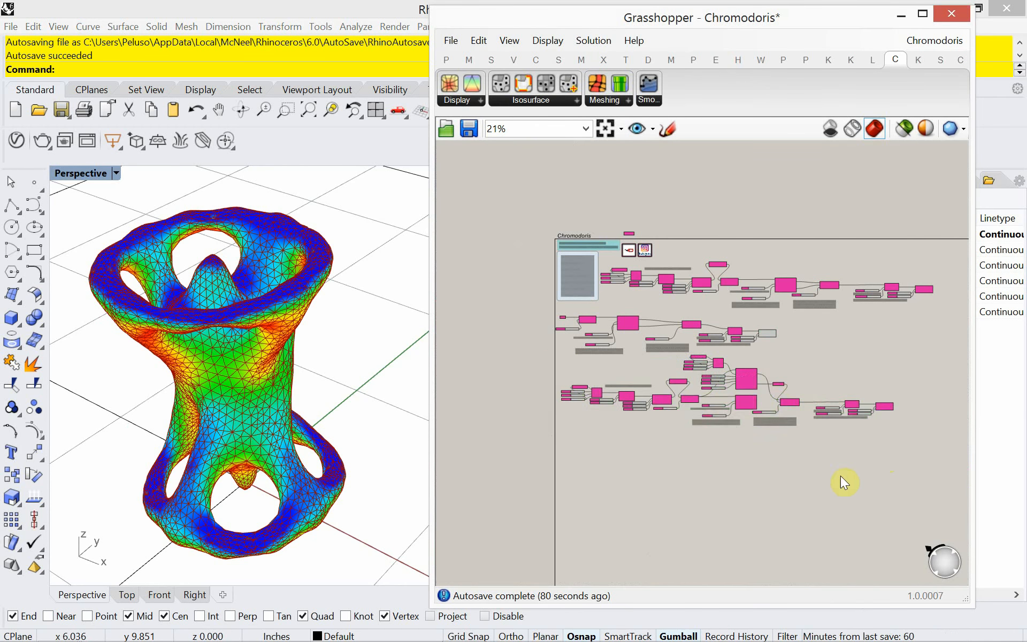
{"action": "left_click_drag", "start_coordinate": [915, 467], "coordinate": [539, 361]}
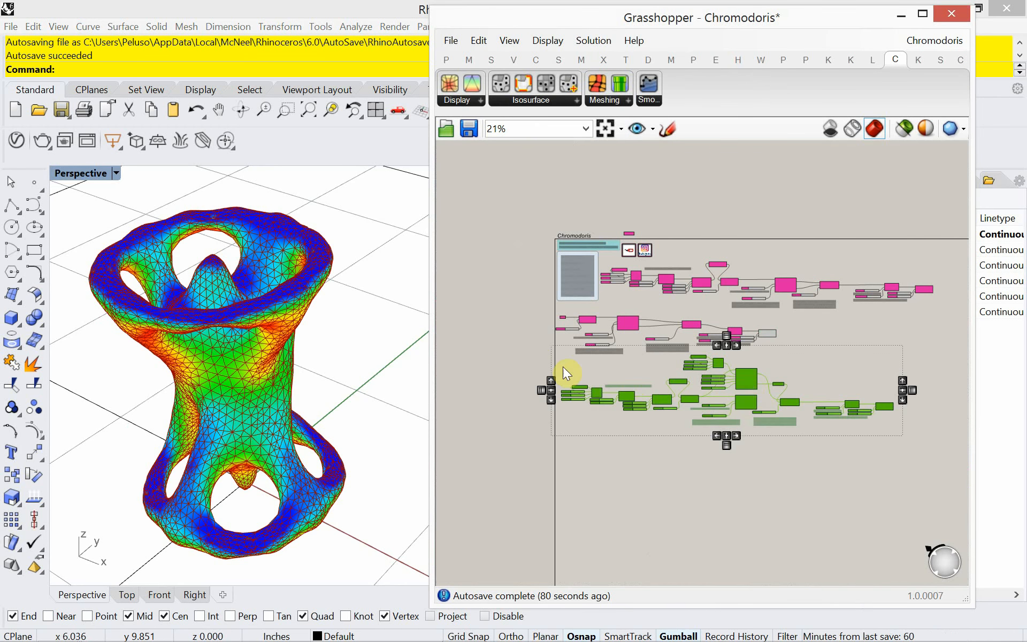
{"action": "left_click_drag", "start_coordinate": [743, 383], "coordinate": [746, 445]}
{"action": "left_click_drag", "start_coordinate": [798, 356], "coordinate": [550, 316]}
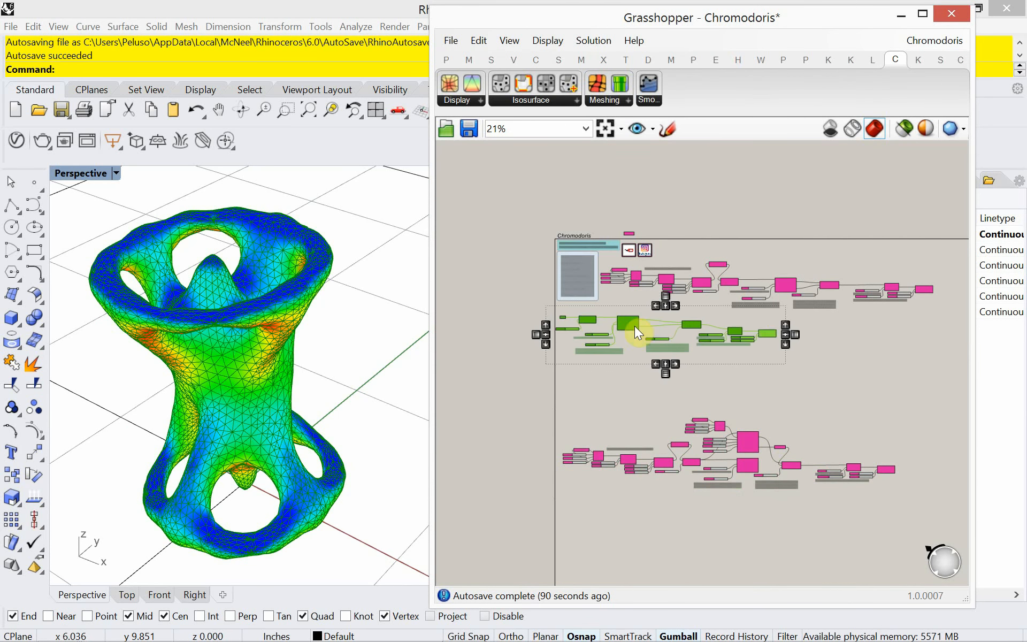
{"action": "left_click_drag", "start_coordinate": [627, 328], "coordinate": [644, 356]}
{"action": "left_click", "coordinate": [636, 336]}
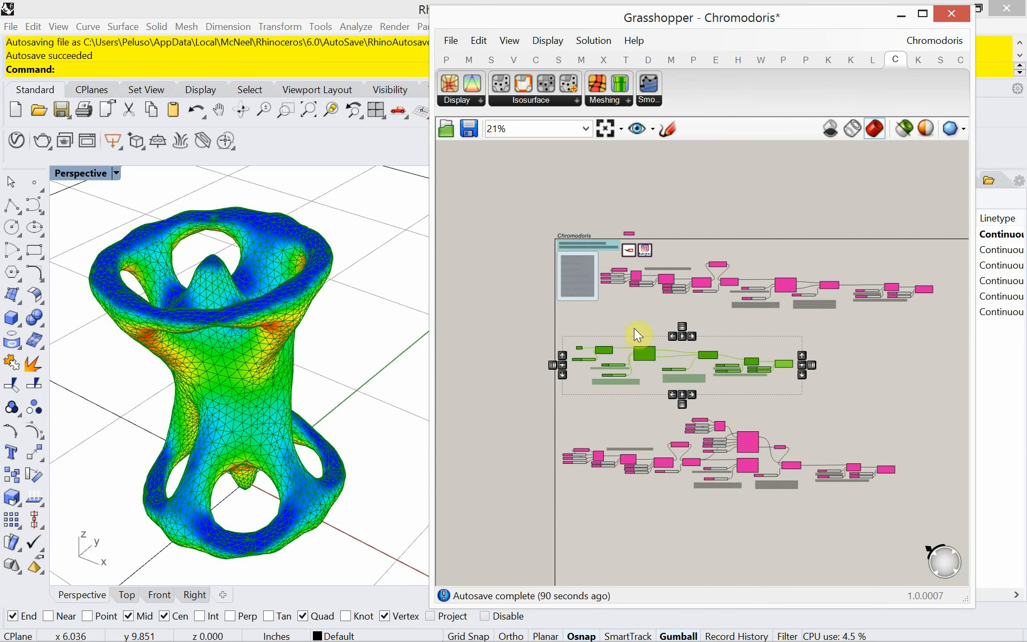
Sketch two freehand horizontal divider lines across the canvas, one above and one below the curve-based definition.
{"action": "left_click", "coordinate": [667, 129]}
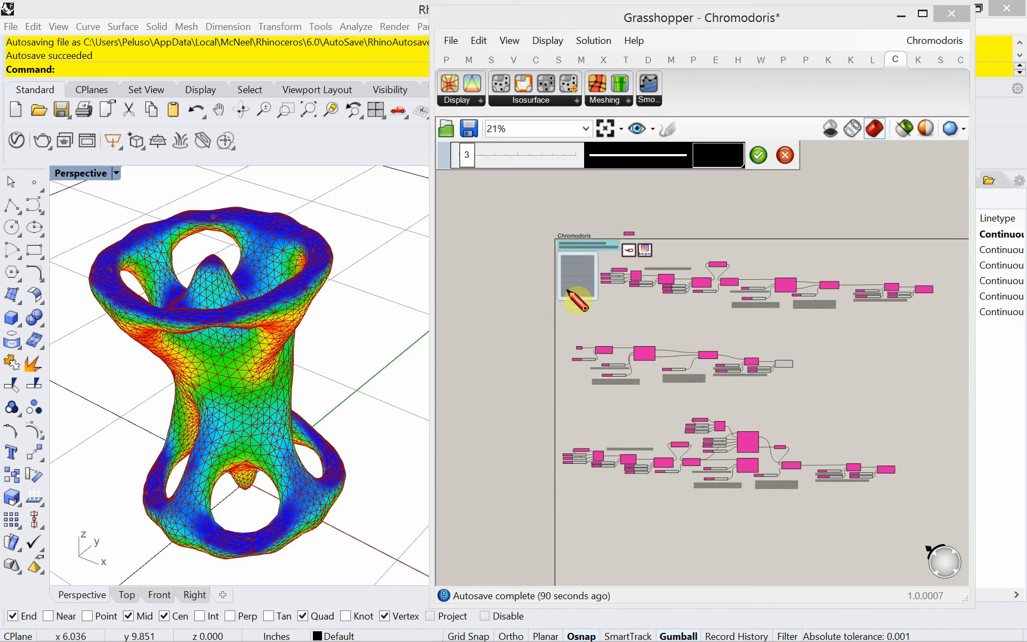
{"action": "mouse_move", "coordinate": [557, 325]}
{"action": "left_mouse_down"}
{"action": "mouse_move", "coordinate": [818, 341]}
{"action": "mouse_move", "coordinate": [934, 330]}
{"action": "left_mouse_up"}
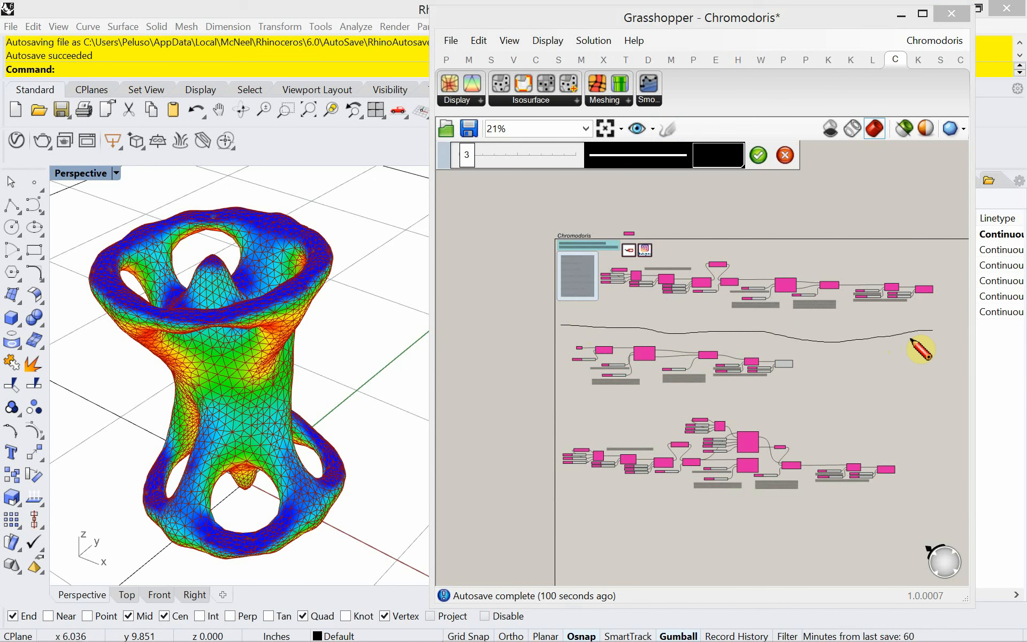
{"action": "left_click_drag", "start_coordinate": [565, 404], "coordinate": [920, 408]}
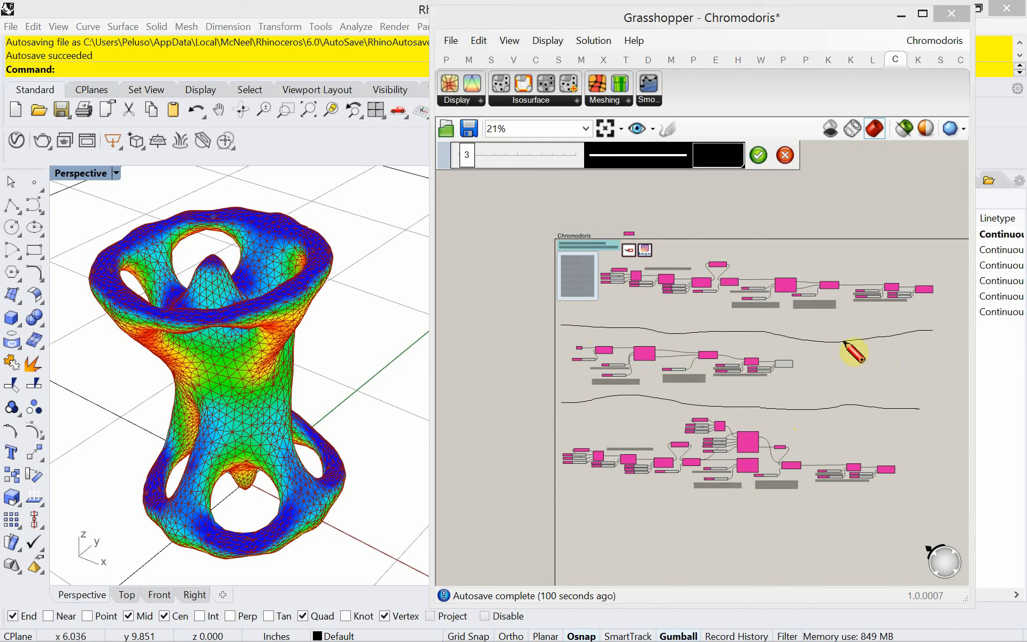
Set the divider sketch to a line width of 13 and the Dashed line style, and accept it.
{"action": "left_click", "coordinate": [657, 155]}
{"action": "left_click_drag", "start_coordinate": [471, 158], "coordinate": [509, 170]}
{"action": "left_click", "coordinate": [633, 165]}
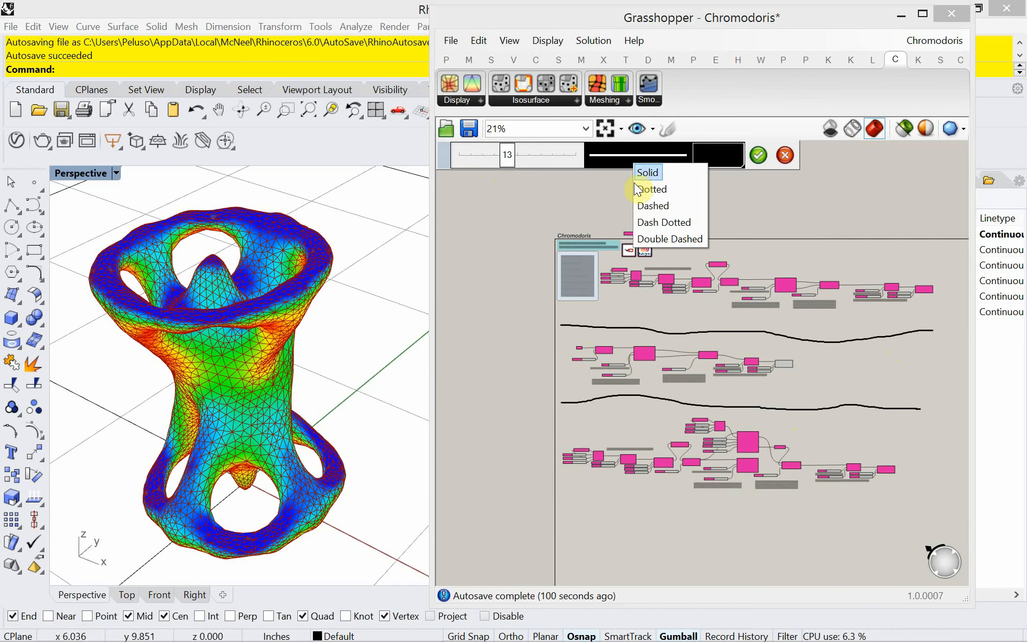
{"action": "left_click", "coordinate": [641, 206]}
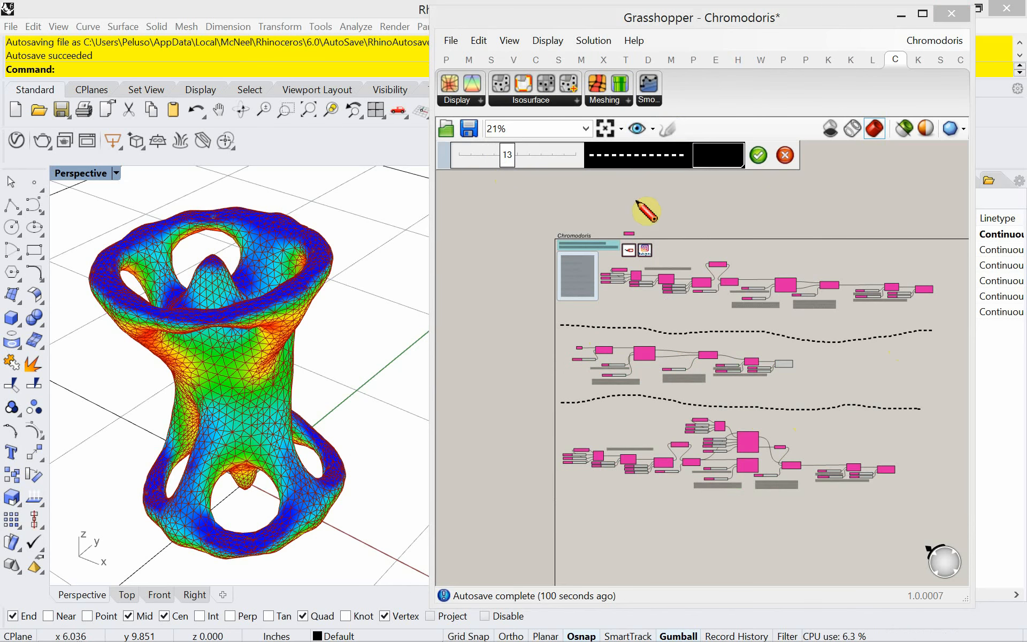
{"action": "left_click", "coordinate": [759, 156]}
Examine the curve-based mesh and its definition from Curve and Divide Curve through Sample Voxels to Build IsoSurface.
{"action": "right_click_drag", "start_coordinate": [686, 533], "coordinate": [683, 496]}
{"action": "right_click_drag", "start_coordinate": [357, 459], "coordinate": [330, 402]}
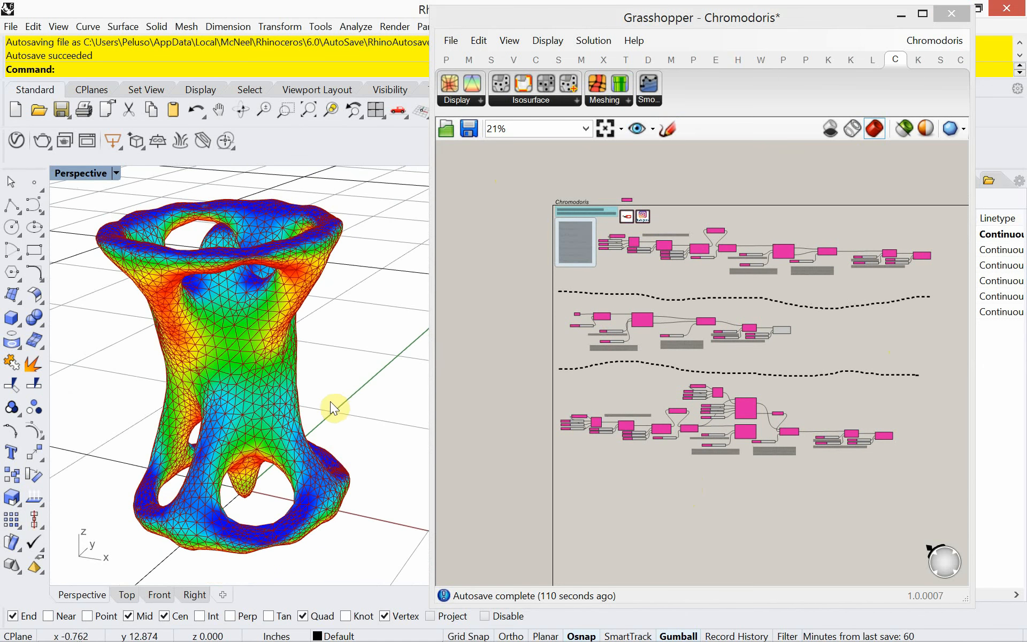
{"action": "scroll", "coordinate": [566, 373], "scroll_direction": "up", "scroll_amount": 4}
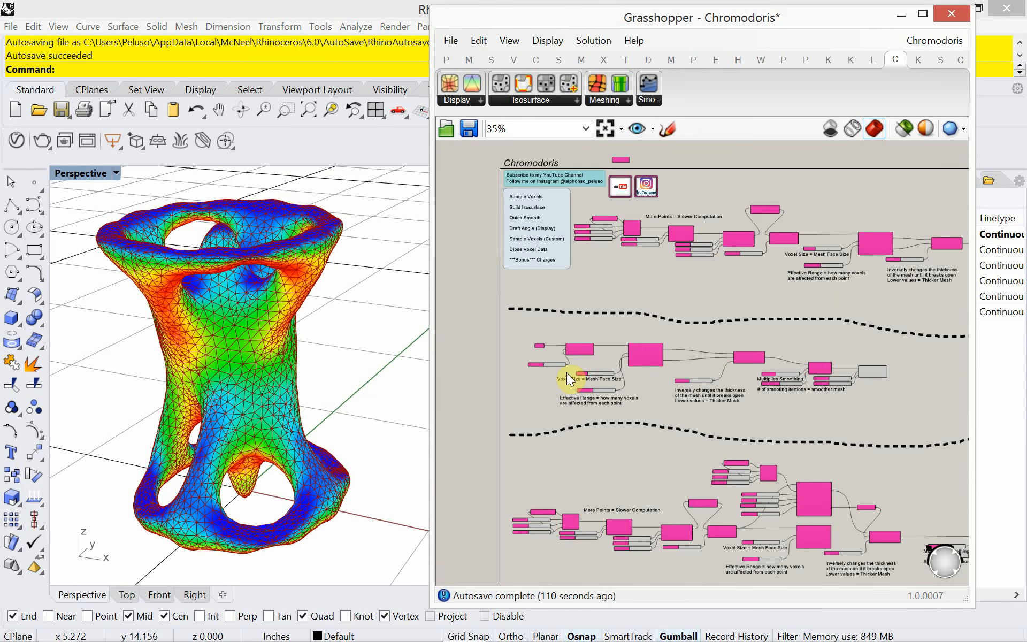
{"action": "scroll", "coordinate": [553, 383], "scroll_direction": "up", "scroll_amount": 2}
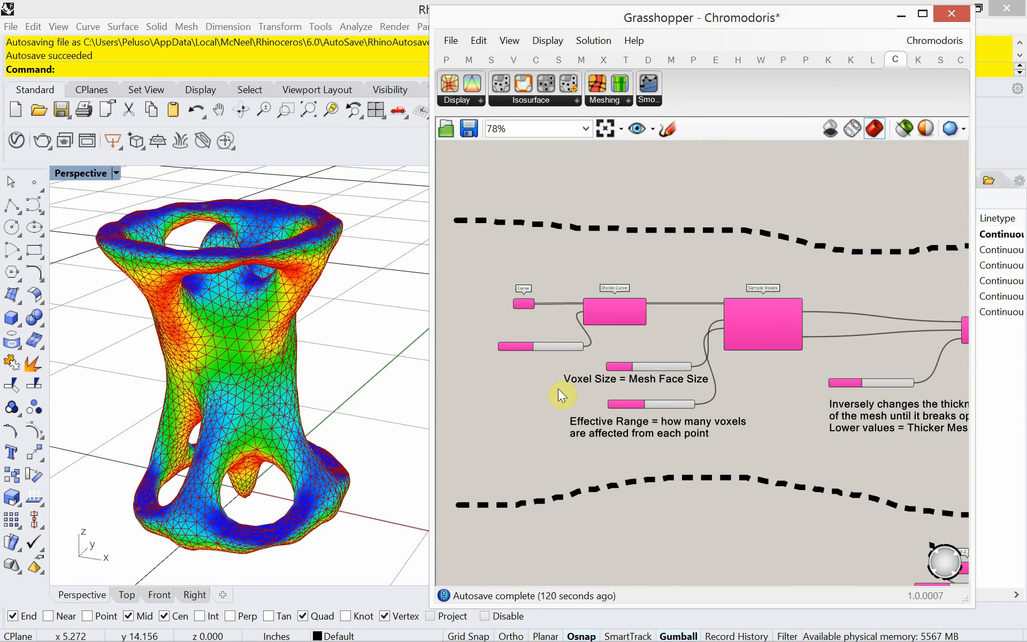
{"action": "scroll", "coordinate": [518, 309], "scroll_direction": "up", "scroll_amount": 3}
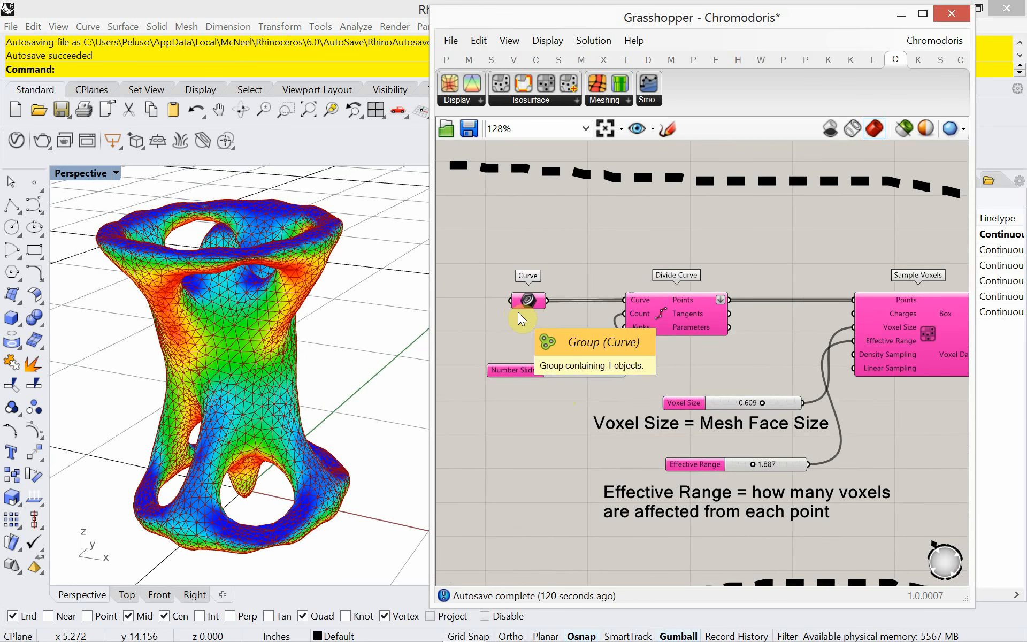
{"action": "scroll", "coordinate": [532, 316], "scroll_direction": "down", "scroll_amount": 4}
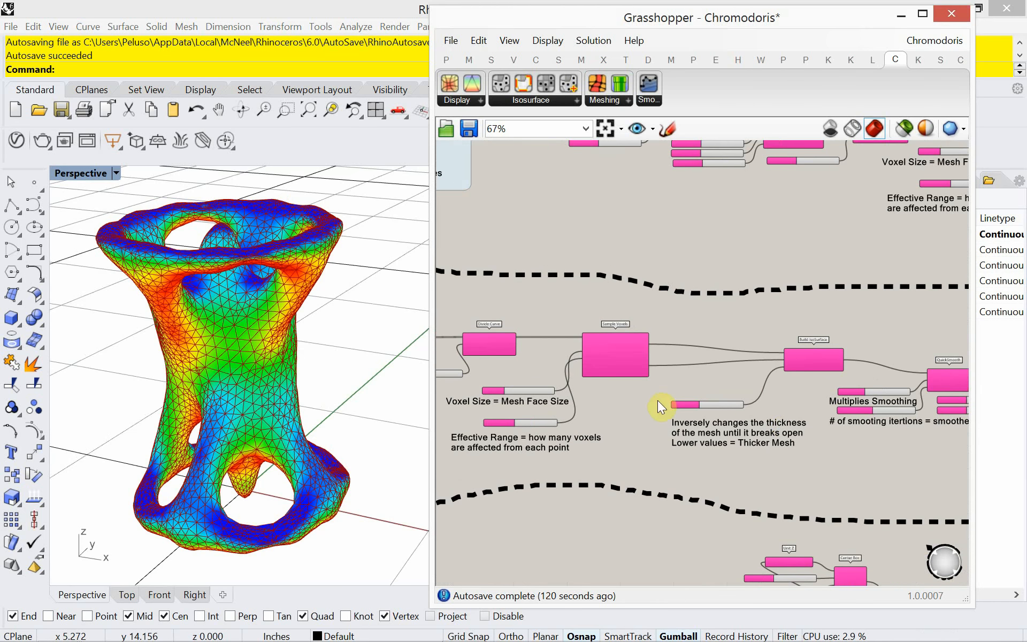
{"action": "scroll", "coordinate": [699, 412], "scroll_direction": "up", "scroll_amount": 4}
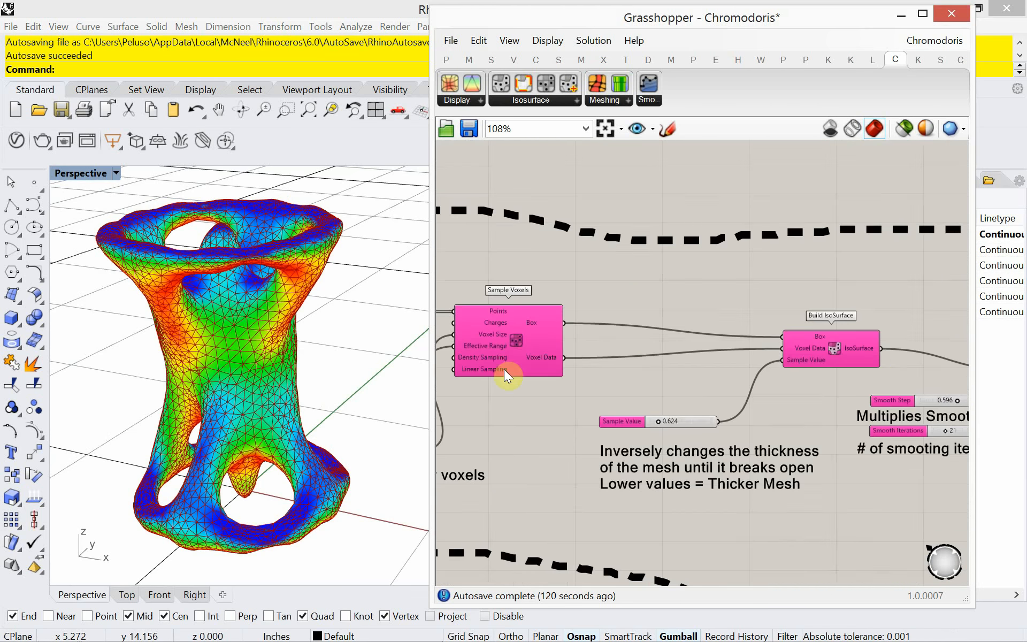
{"action": "right_click_drag", "start_coordinate": [504, 374], "coordinate": [788, 366]}
{"action": "right_click_drag", "start_coordinate": [576, 379], "coordinate": [754, 394]}
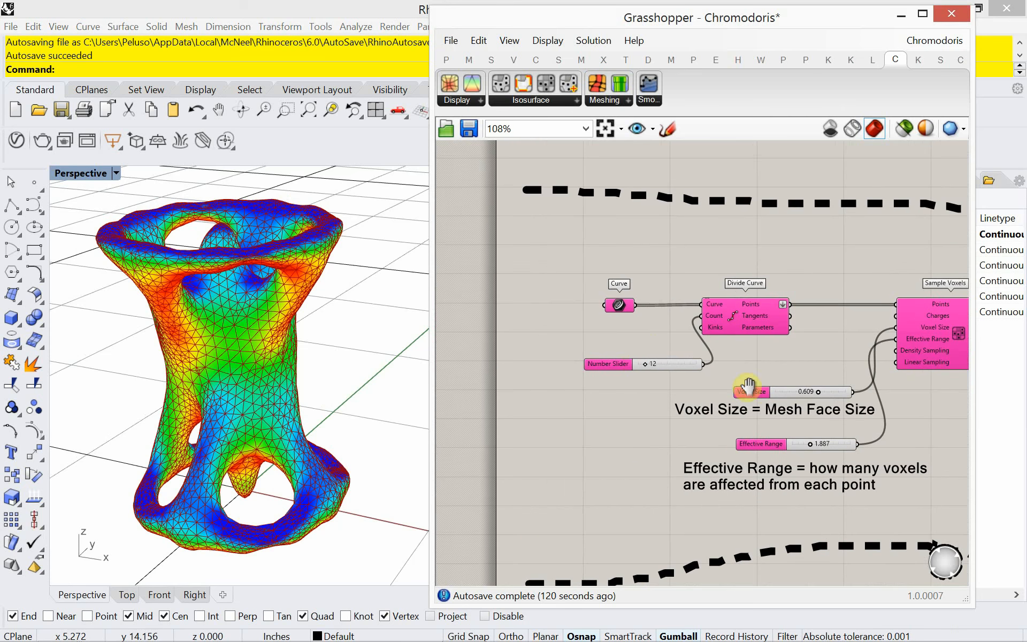
Show all hidden objects in the Rhino model so the source curves can be picked for the Curve parameter.
{"action": "right_click", "coordinate": [618, 308]}
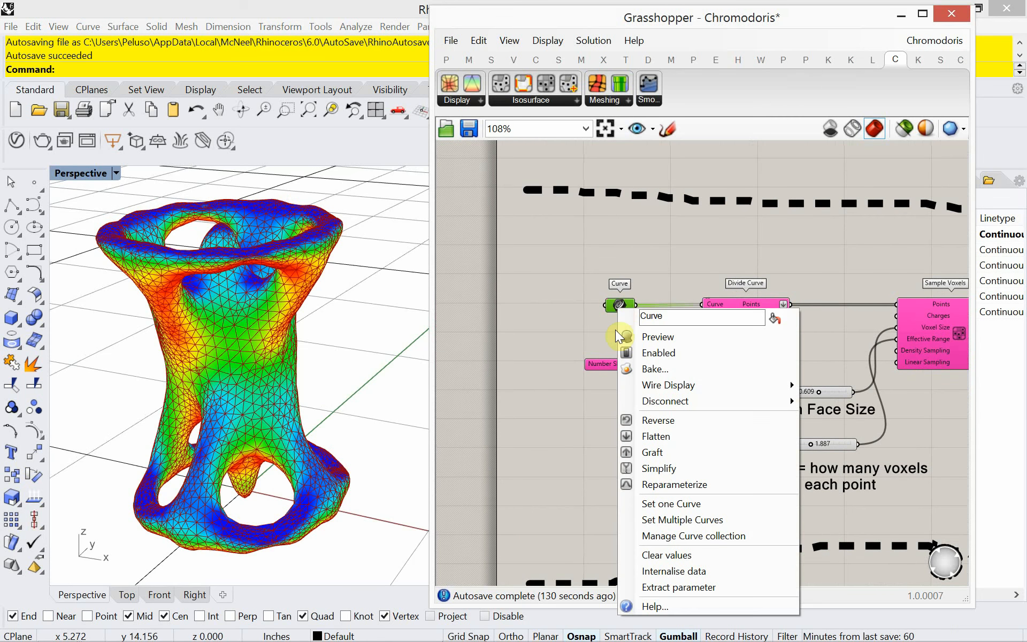
{"action": "left_click", "coordinate": [654, 500]}
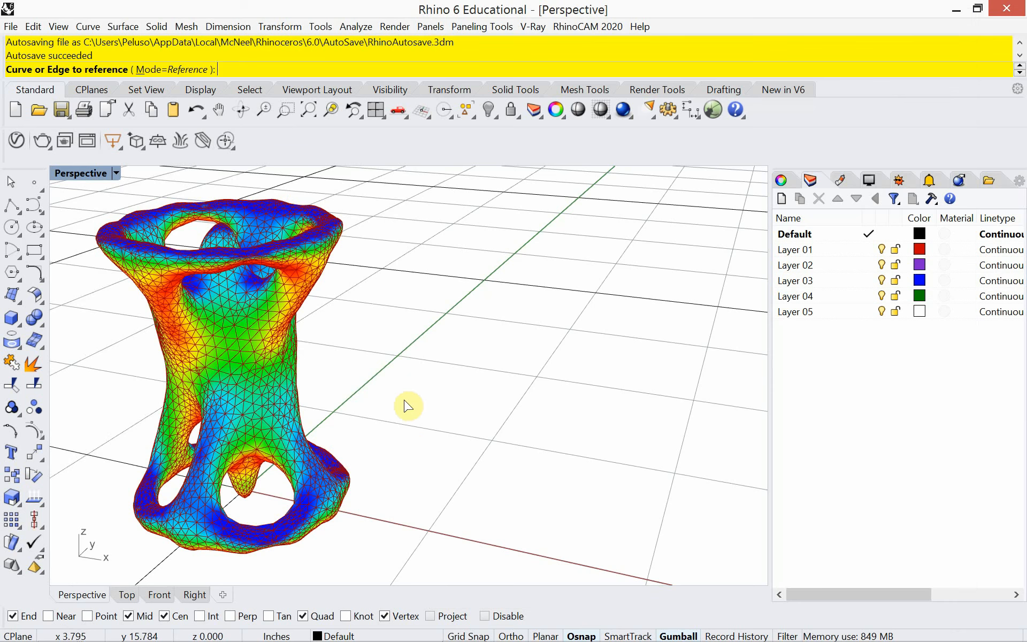
{"action": "type", "text": "show"}
{"action": "key", "text": "Return"}
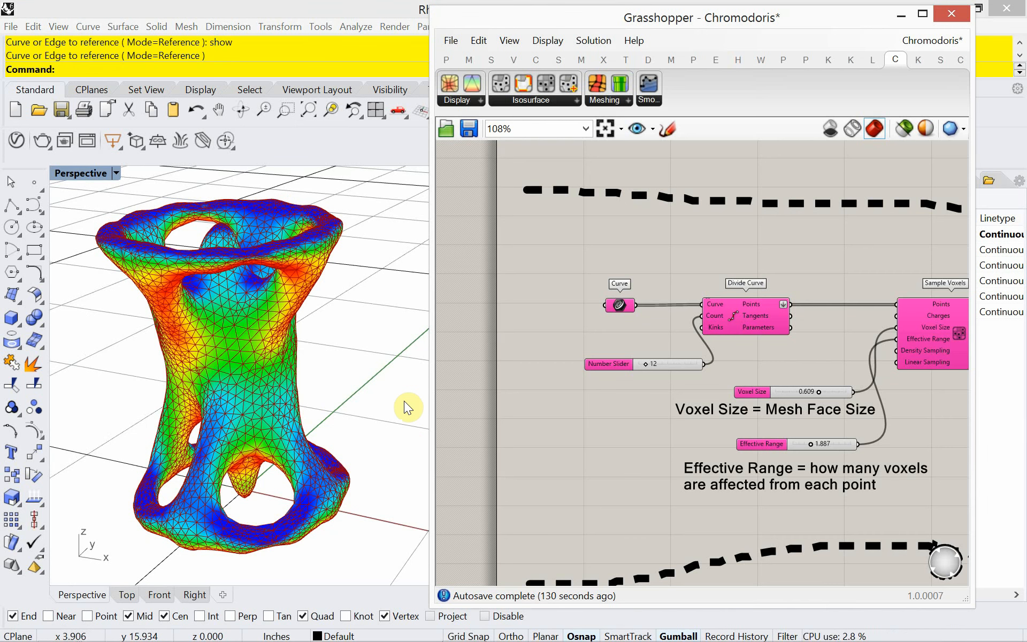
{"action": "type", "text": "Show"}
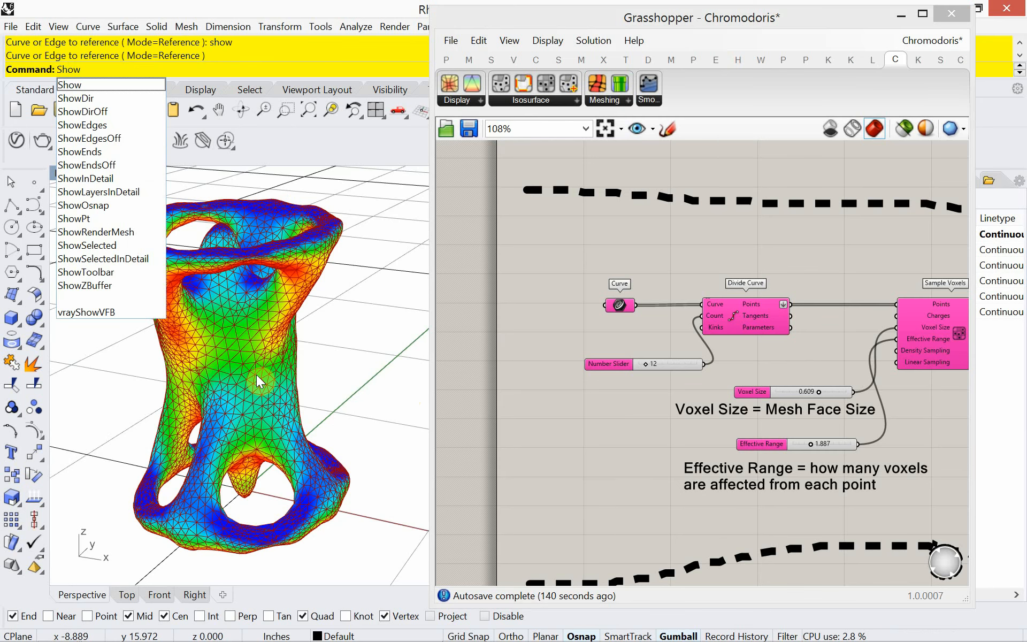
{"action": "key", "text": "Return"}
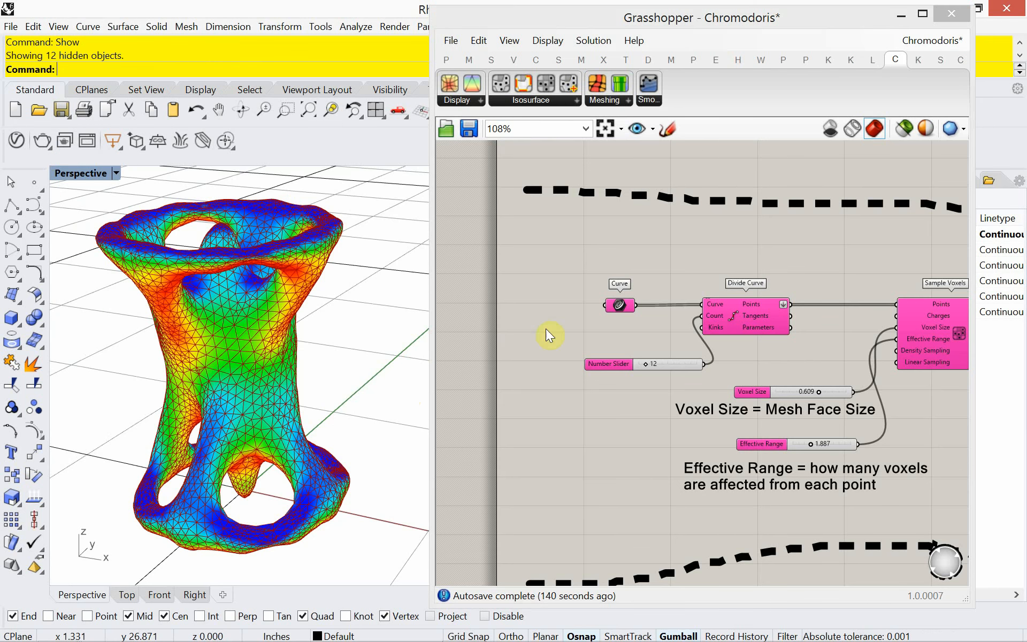
Set the Curve parameter to the slanted line running from the middle of the frame down to the base circle.
{"action": "right_click", "coordinate": [623, 305]}
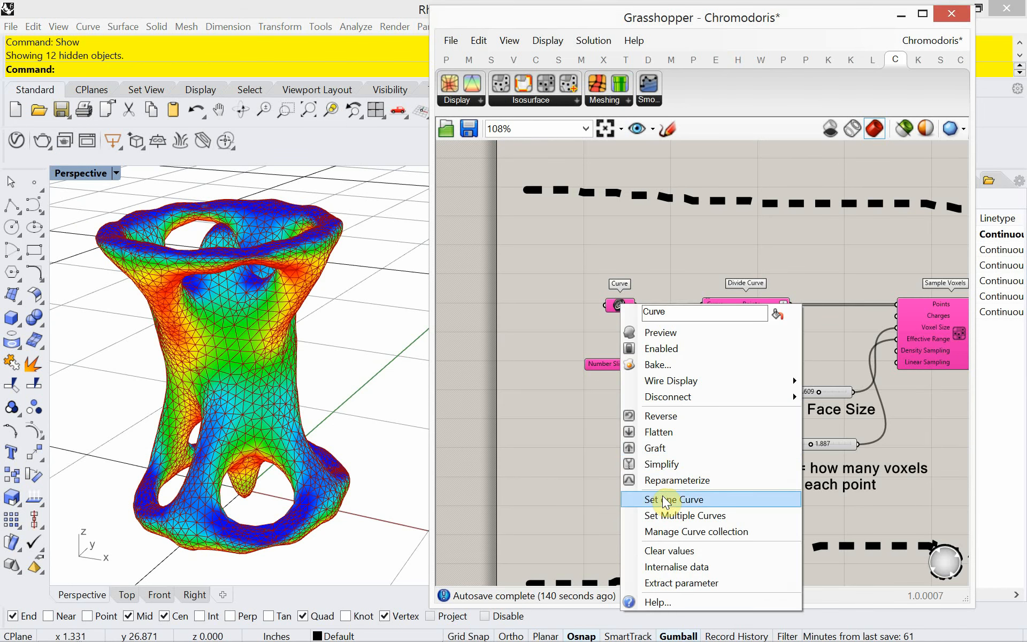
{"action": "left_click", "coordinate": [666, 561]}
{"action": "left_click", "coordinate": [238, 377]}
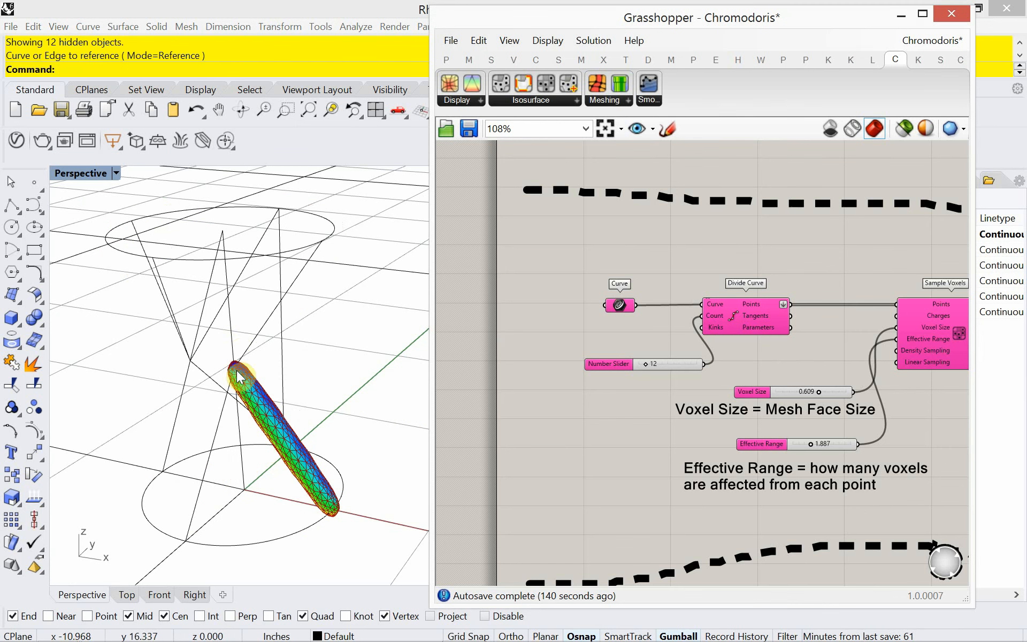
{"action": "left_click", "coordinate": [231, 336]}
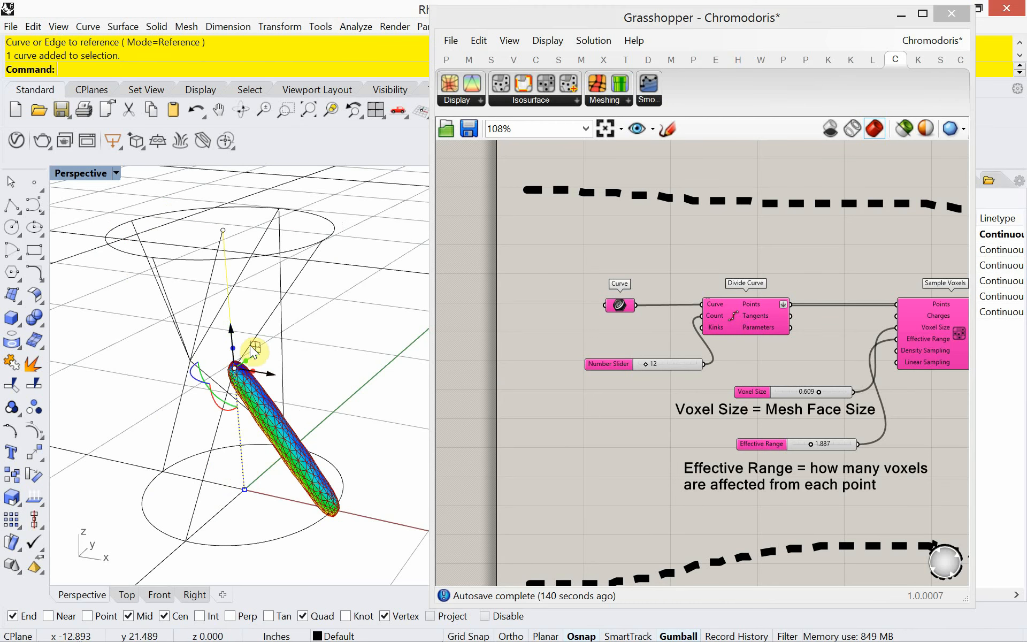
{"action": "key", "text": "ctrl+alt+h"}
{"action": "left_click", "coordinate": [320, 343]}
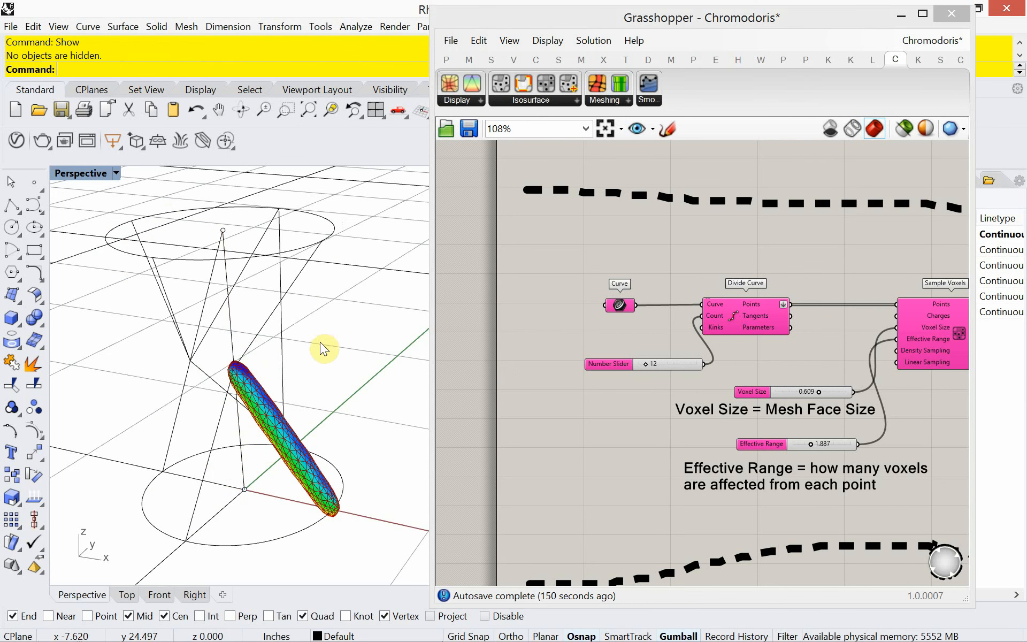
Set the Curve parameter to the near-vertical line rising from the base circle's center to the upper circle.
{"action": "right_click", "coordinate": [615, 300]}
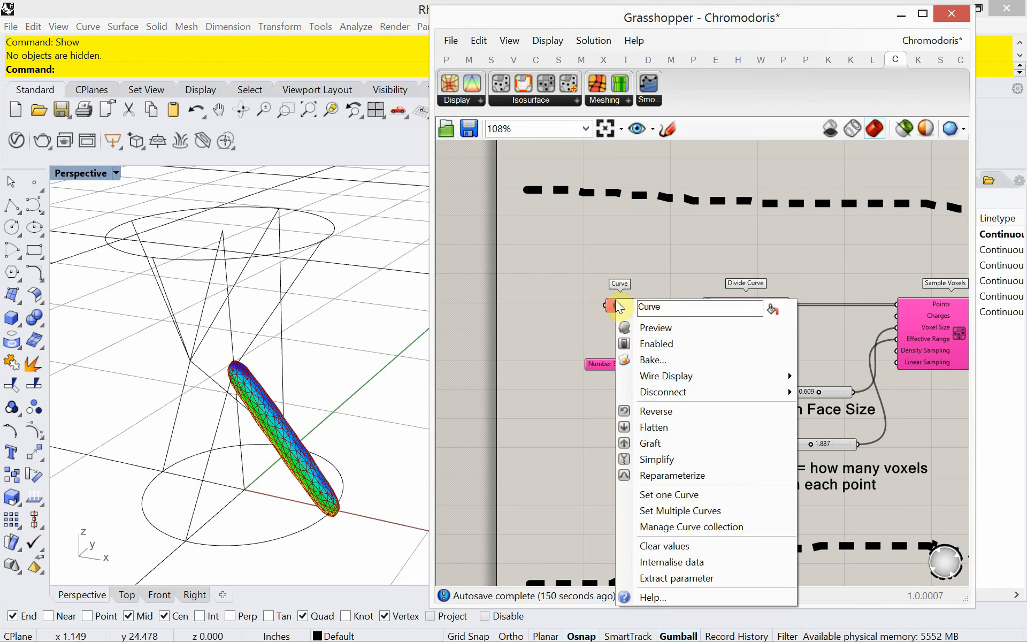
{"action": "left_click", "coordinate": [672, 493]}
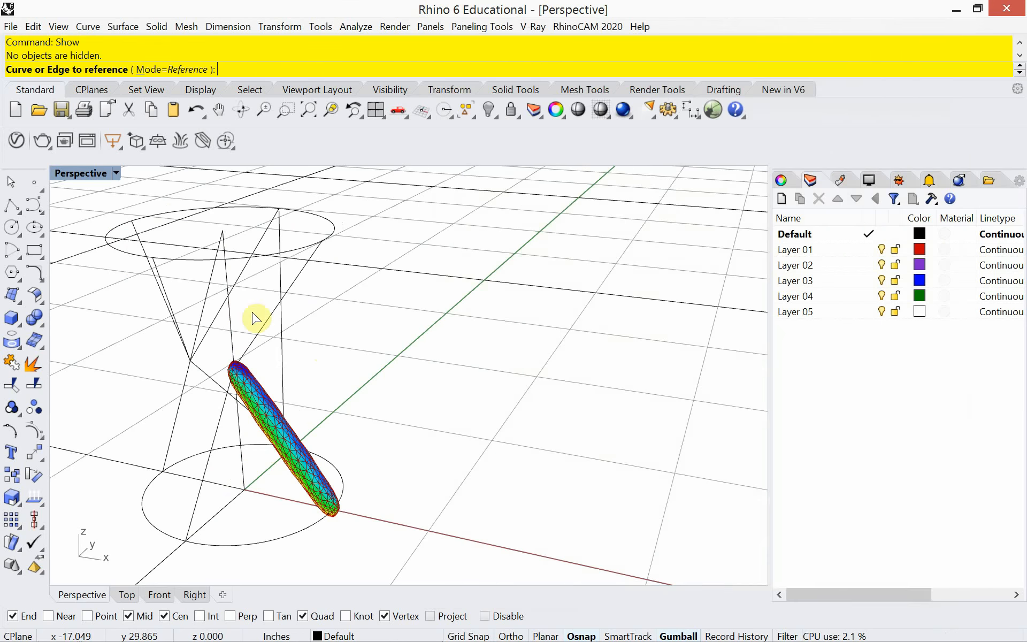
{"action": "left_click", "coordinate": [231, 337]}
{"action": "right_click_drag", "start_coordinate": [339, 365], "coordinate": [276, 382]}
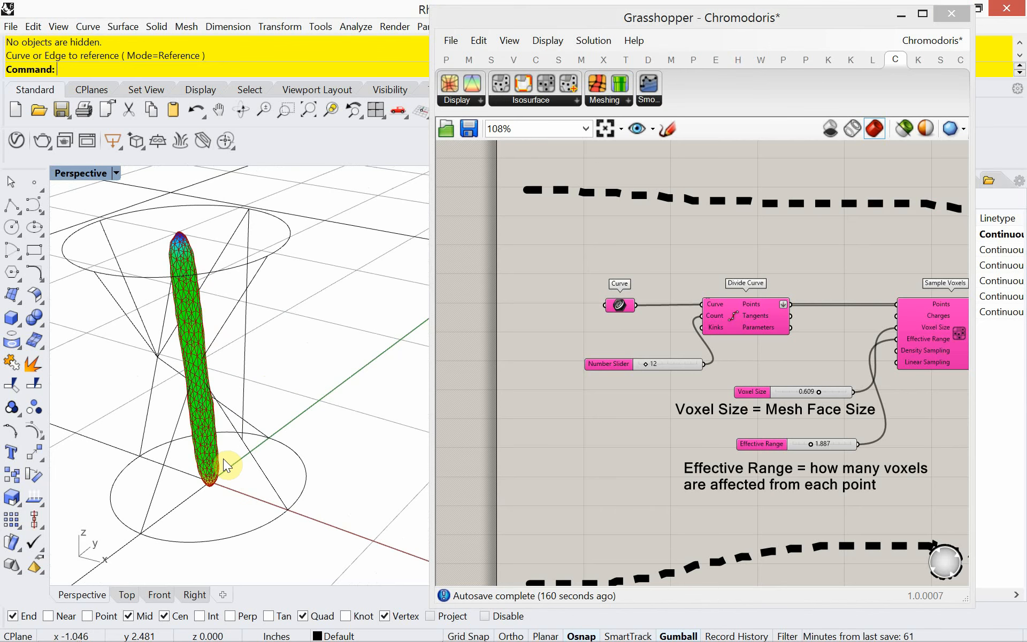
Widen the Grasshopper window and shift the Voxel Size slider slightly away from Sample Voxels.
{"action": "right_click_drag", "start_coordinate": [649, 432], "coordinate": [470, 412]}
{"action": "left_click_drag", "start_coordinate": [432, 407], "coordinate": [351, 406]}
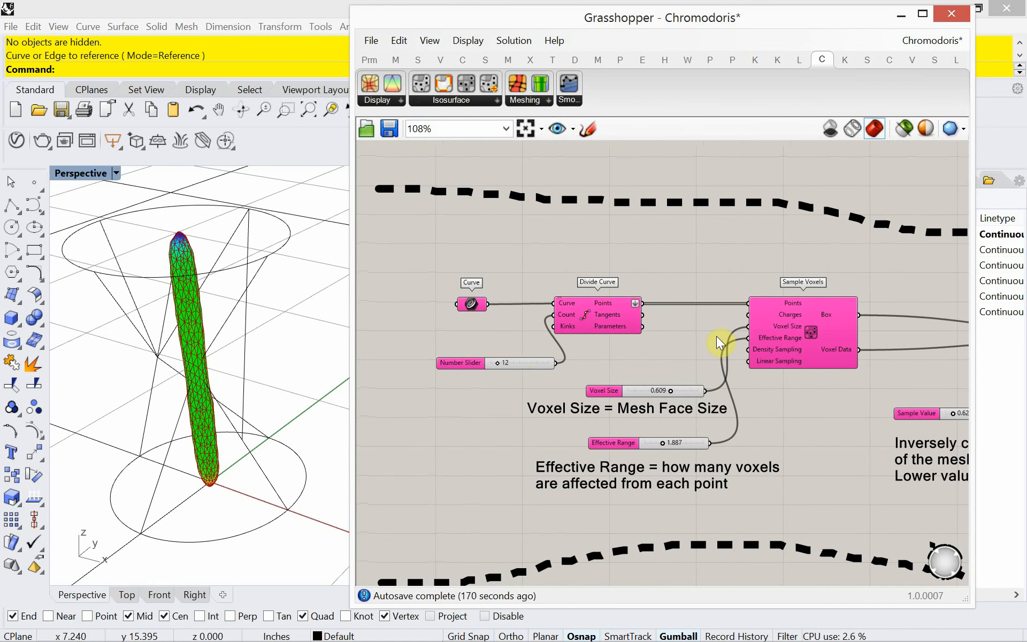
{"action": "scroll", "coordinate": [716, 336], "scroll_direction": "up", "scroll_amount": 1}
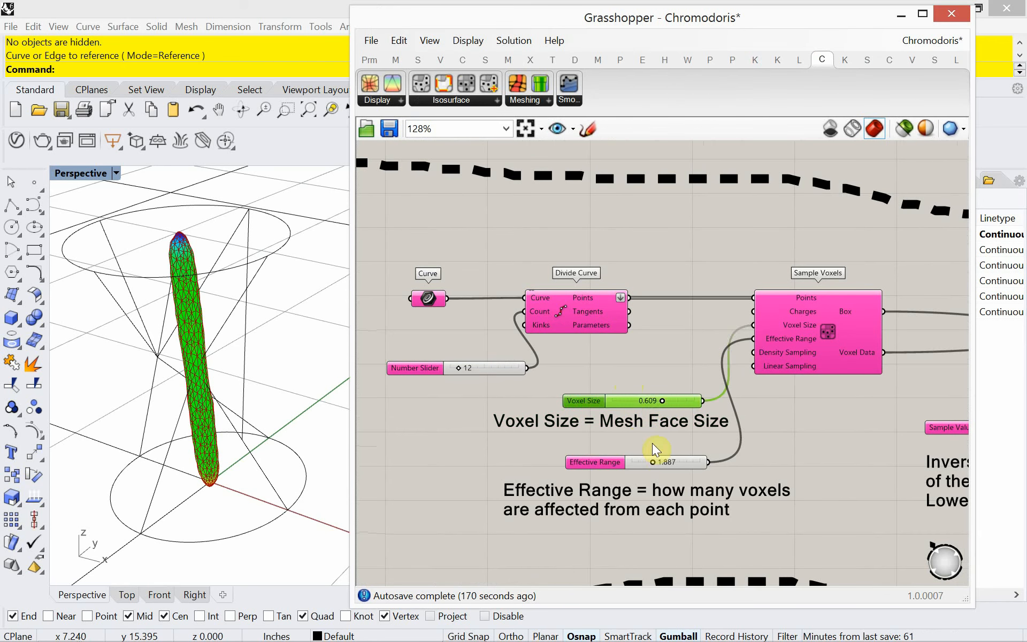
{"action": "left_click_drag", "start_coordinate": [652, 441], "coordinate": [621, 398]}
{"action": "left_click", "coordinate": [648, 367]}
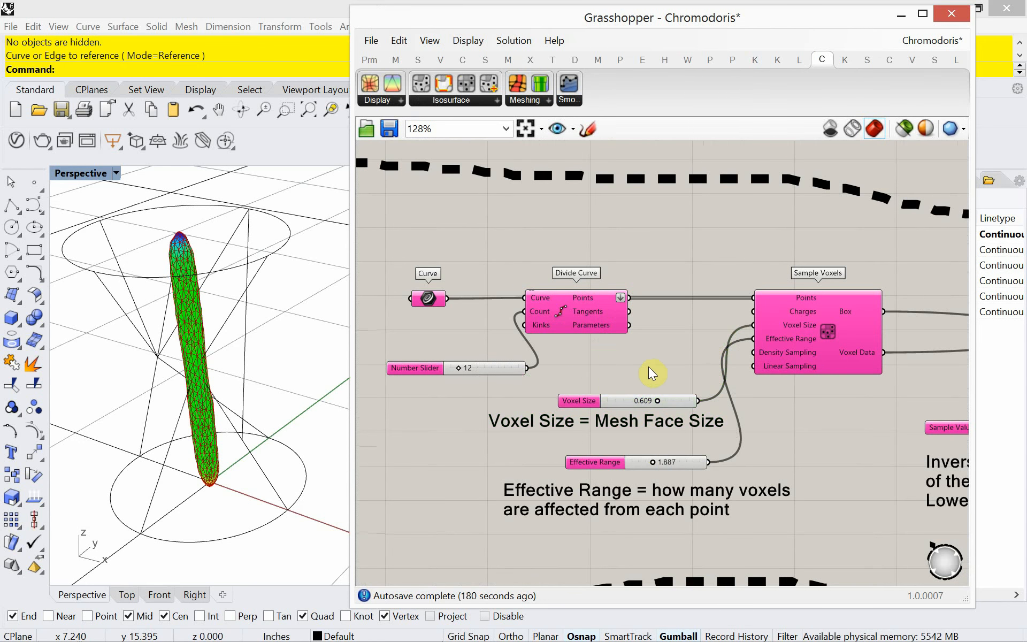
{"action": "right_click_drag", "start_coordinate": [783, 427], "coordinate": [758, 423]}
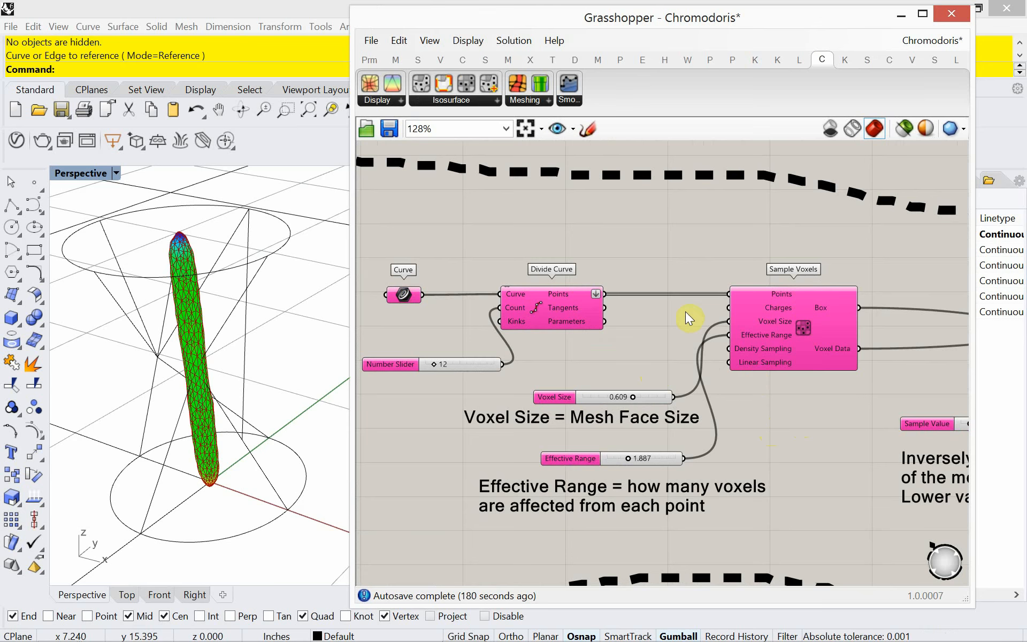
Create a Rhino point object at the origin, at the lower end of the meshed line.
{"action": "scroll", "coordinate": [658, 337], "scroll_direction": "up", "scroll_amount": 1}
{"action": "scroll", "coordinate": [636, 284], "scroll_direction": "up", "scroll_amount": 2}
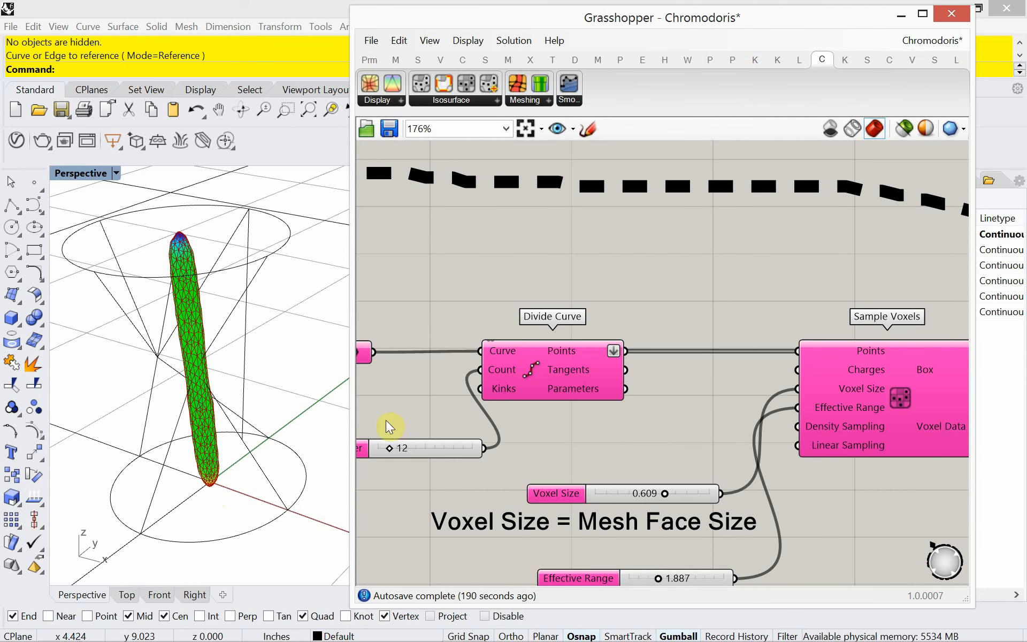
{"action": "right_click_drag", "start_coordinate": [396, 412], "coordinate": [477, 424]}
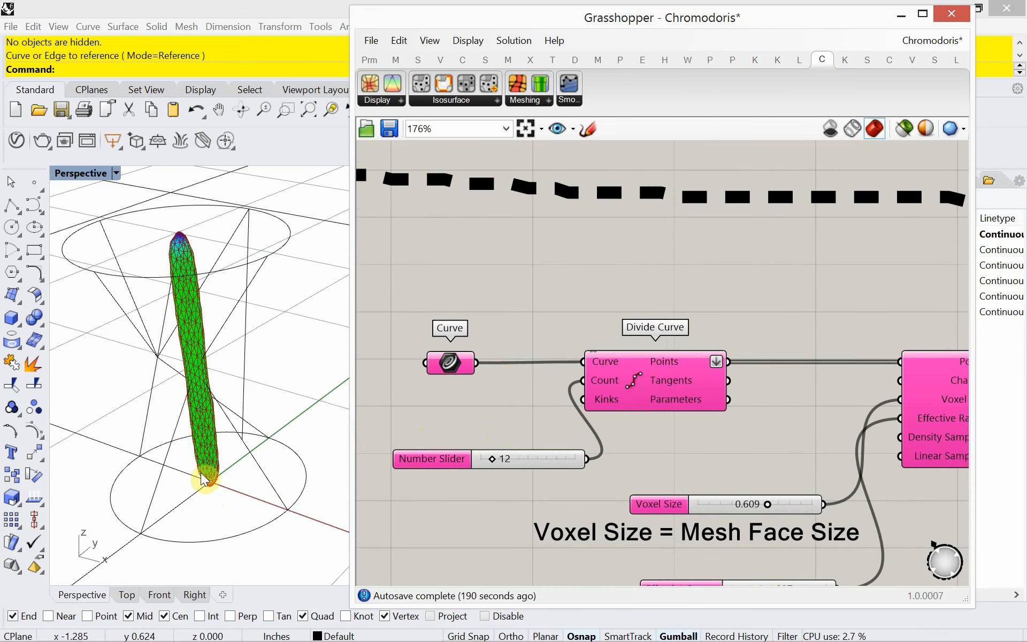
{"action": "right_click_drag", "start_coordinate": [487, 384], "coordinate": [524, 425]}
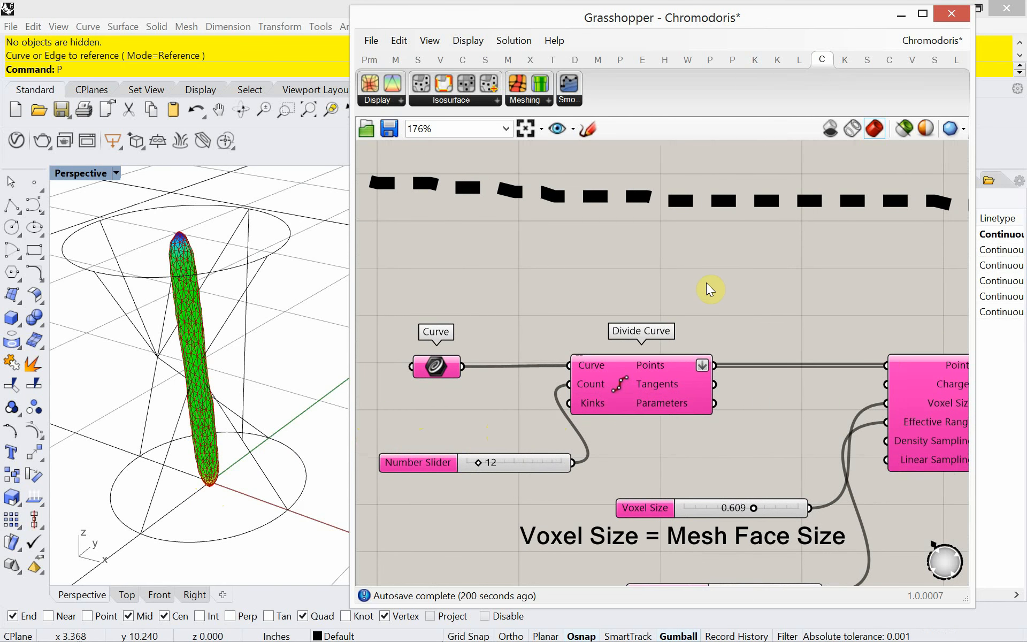
{"action": "left_click", "coordinate": [98, 71]}
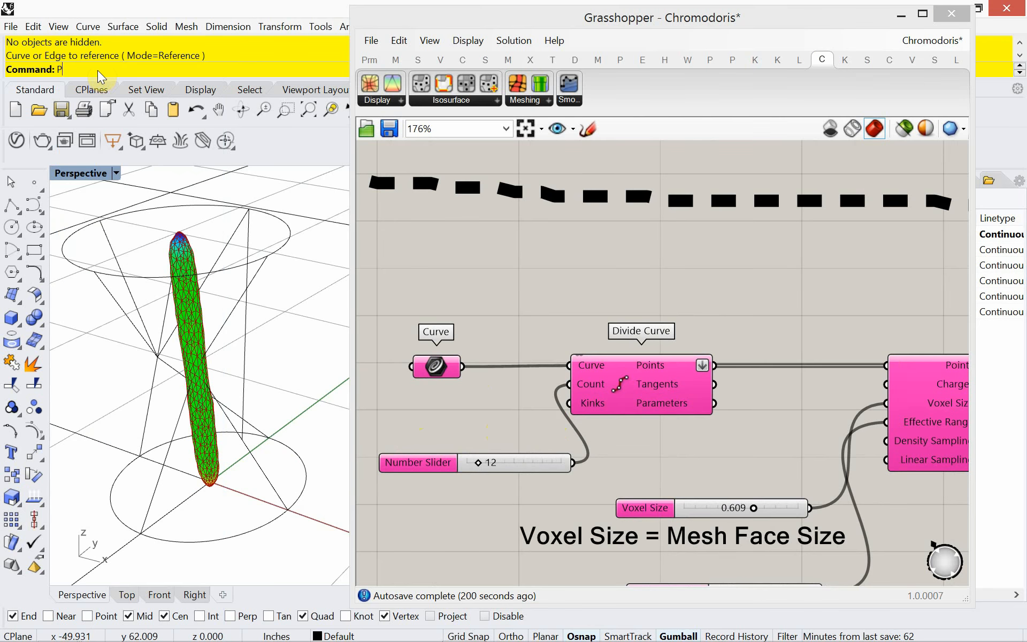
{"action": "type", "text": "oint"}
{"action": "key", "text": "Return"}
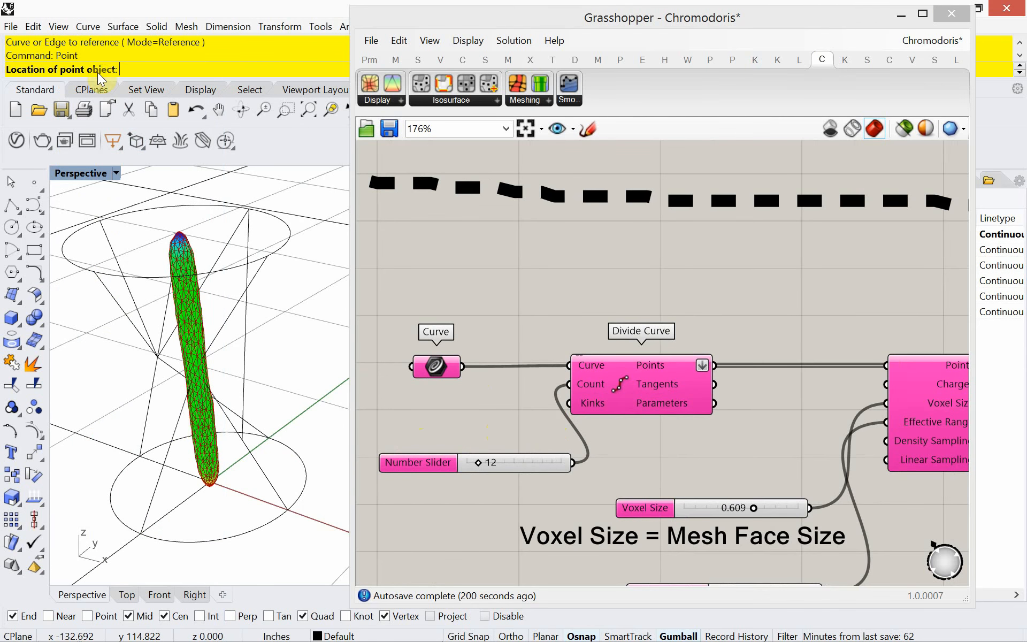
{"action": "left_click", "coordinate": [210, 486]}
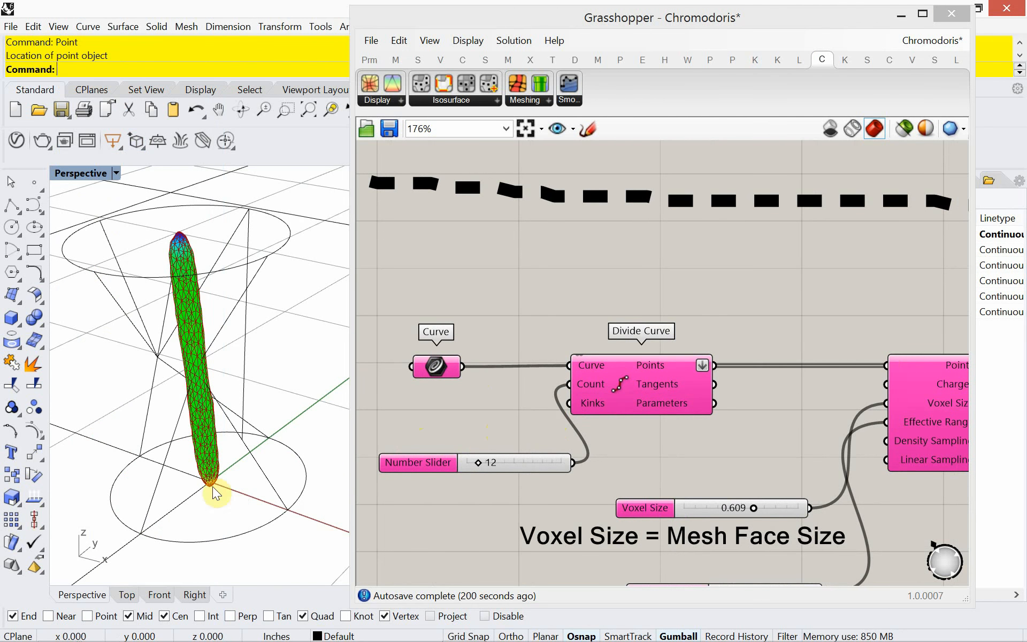
Add a Point parameter above Divide Curve and reference the Rhino point at the line's lower end.
{"action": "left_click", "coordinate": [533, 307]}
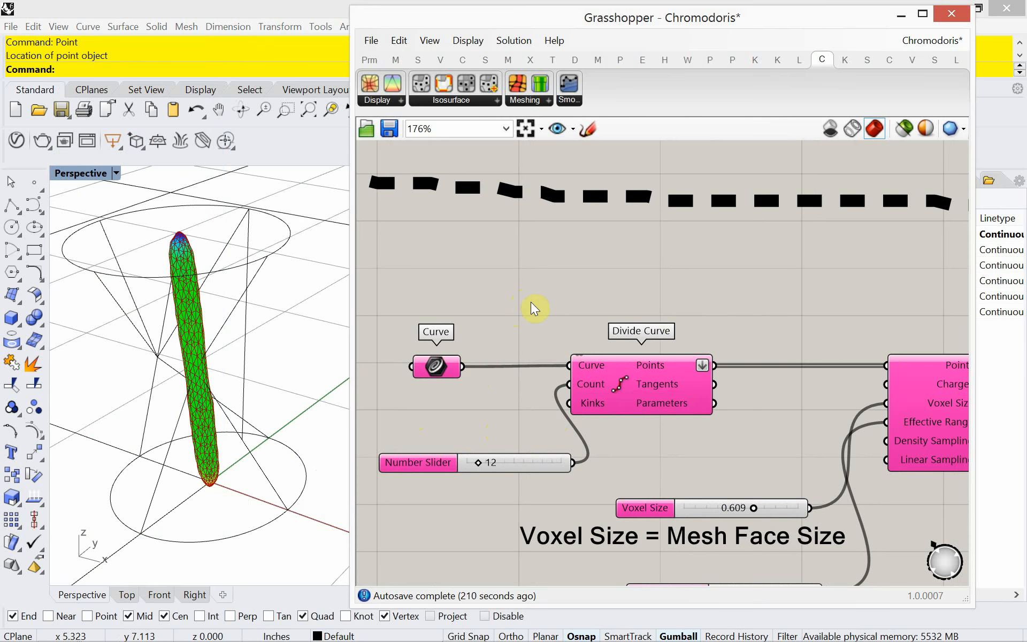
{"action": "double_click", "coordinate": [581, 303]}
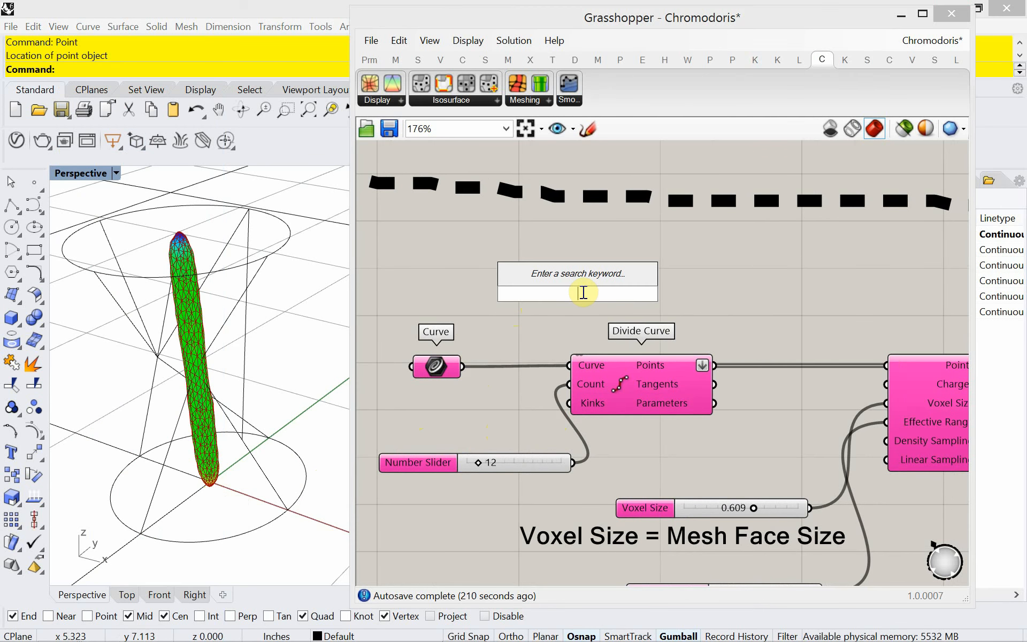
{"action": "type", "text": "point"}
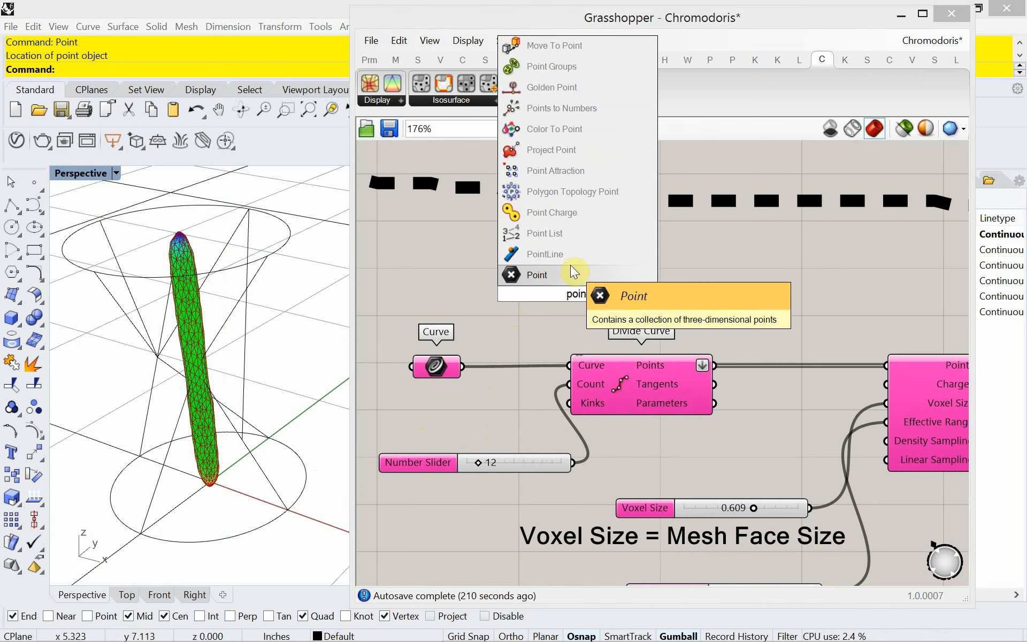
{"action": "key", "text": "Return"}
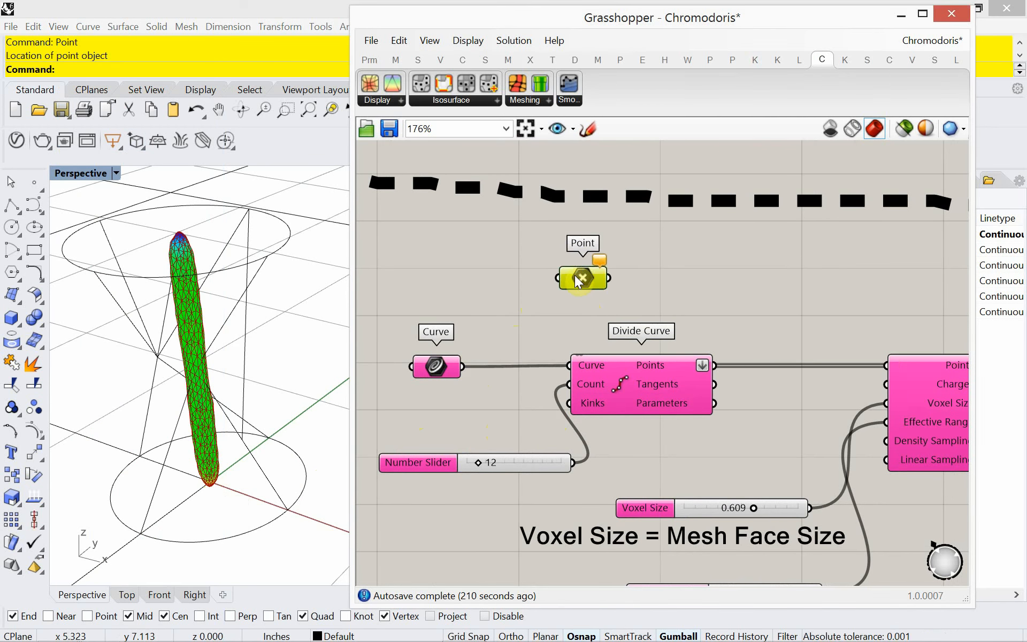
{"action": "right_click", "coordinate": [580, 276]}
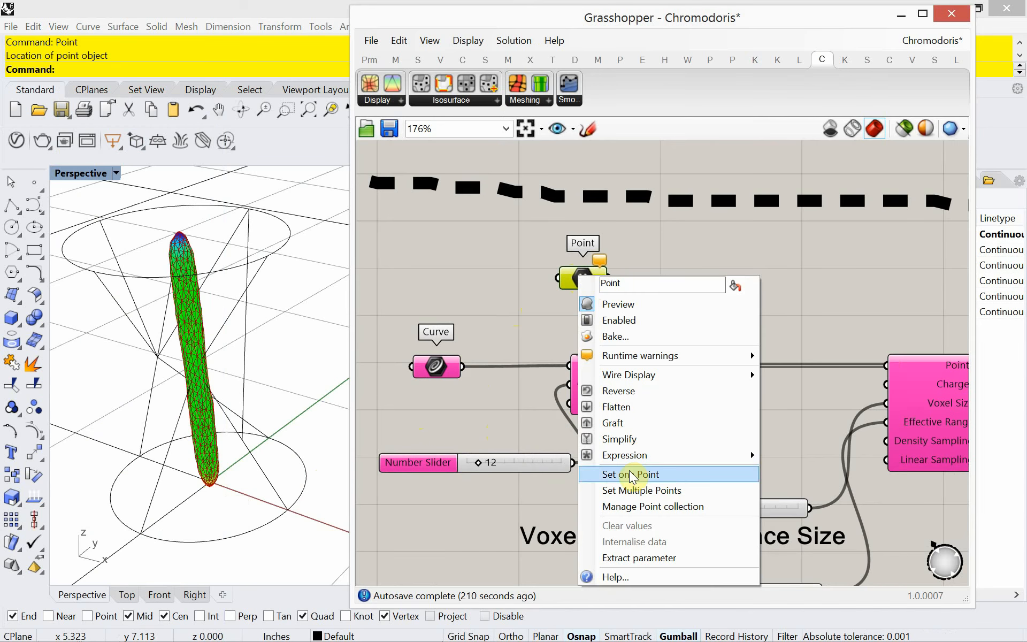
{"action": "left_click", "coordinate": [621, 473]}
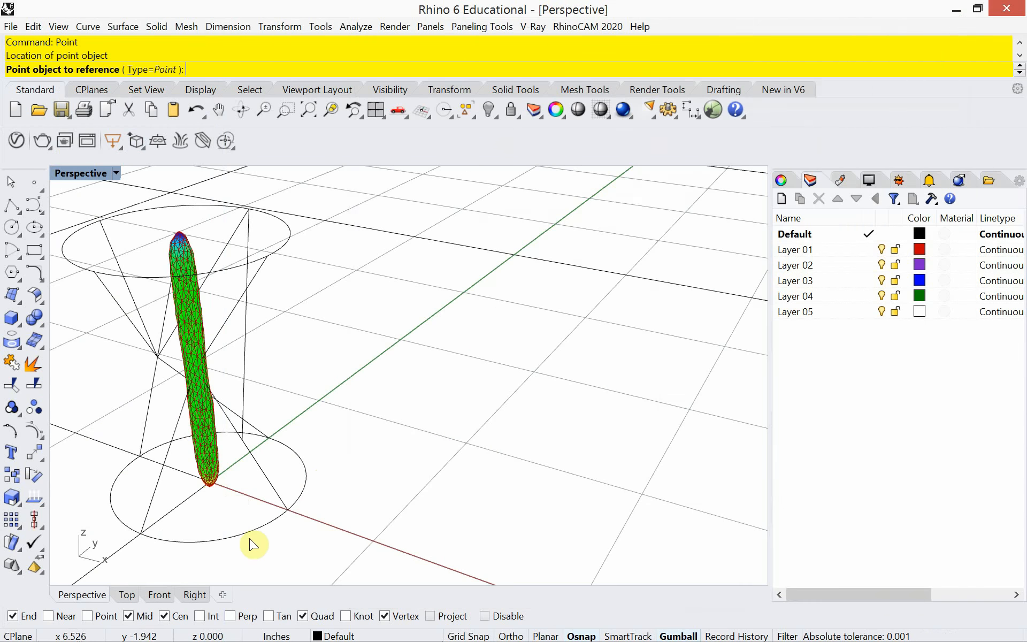
{"action": "left_click", "coordinate": [213, 491]}
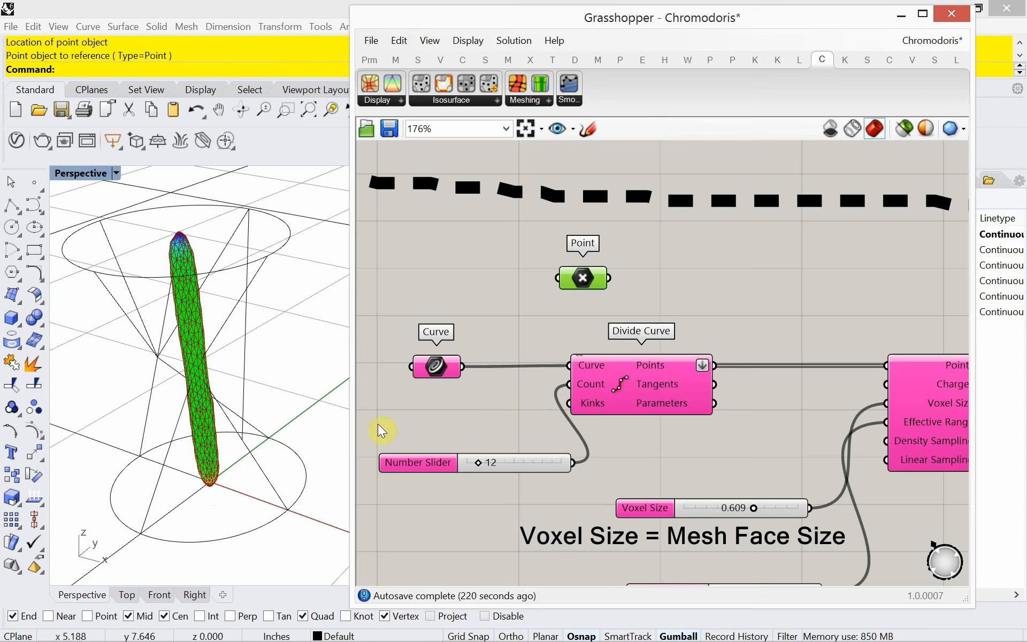
{"action": "left_click_drag", "start_coordinate": [586, 287], "coordinate": [673, 271]}
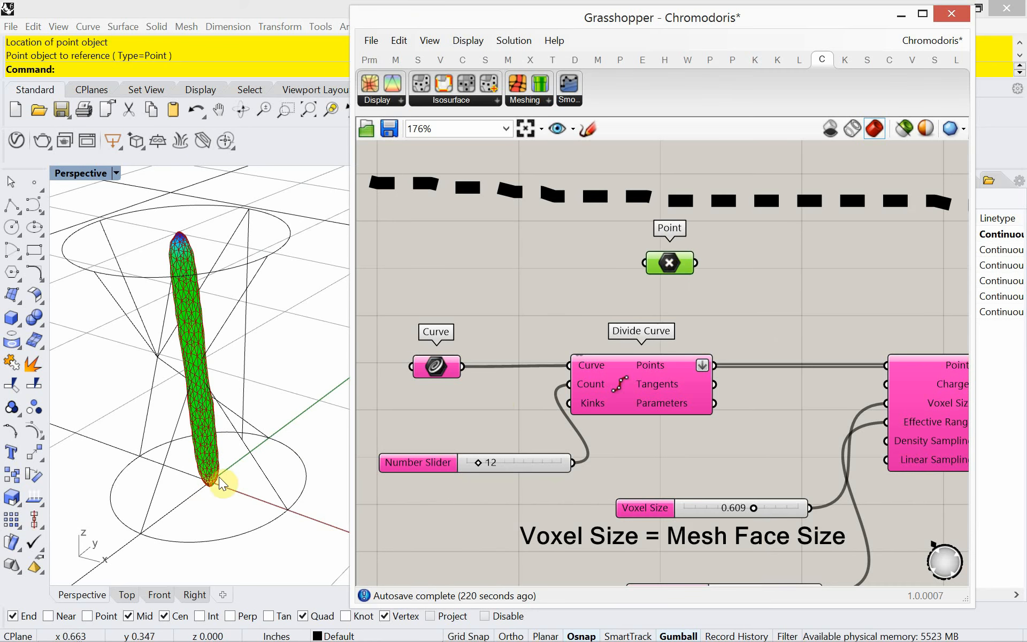
{"action": "scroll", "coordinate": [626, 353], "scroll_direction": "down", "scroll_amount": 2}
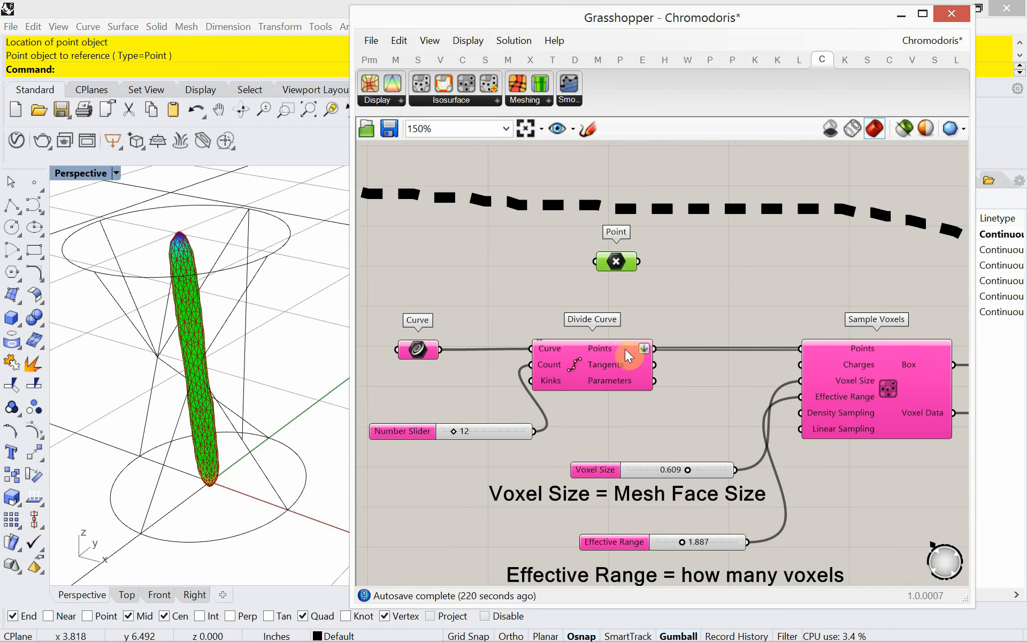
{"action": "left_click_drag", "start_coordinate": [620, 258], "coordinate": [589, 277]}
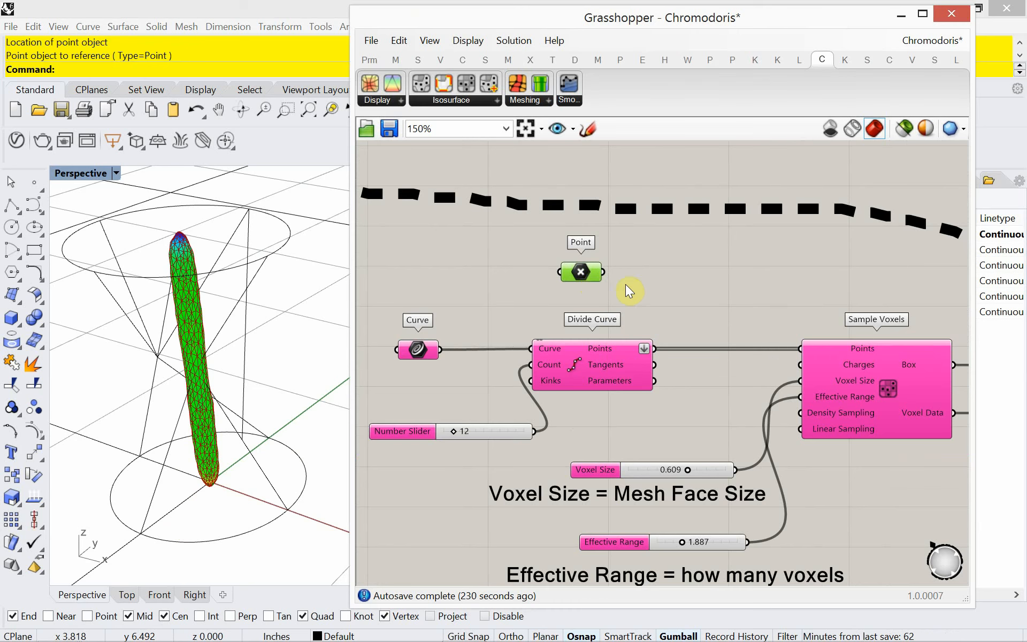
Add a Distance component beside the Point parameter, connect the point to Point A, and align the two components.
{"action": "double_click", "coordinate": [656, 281]}
{"action": "type", "text": "d"}
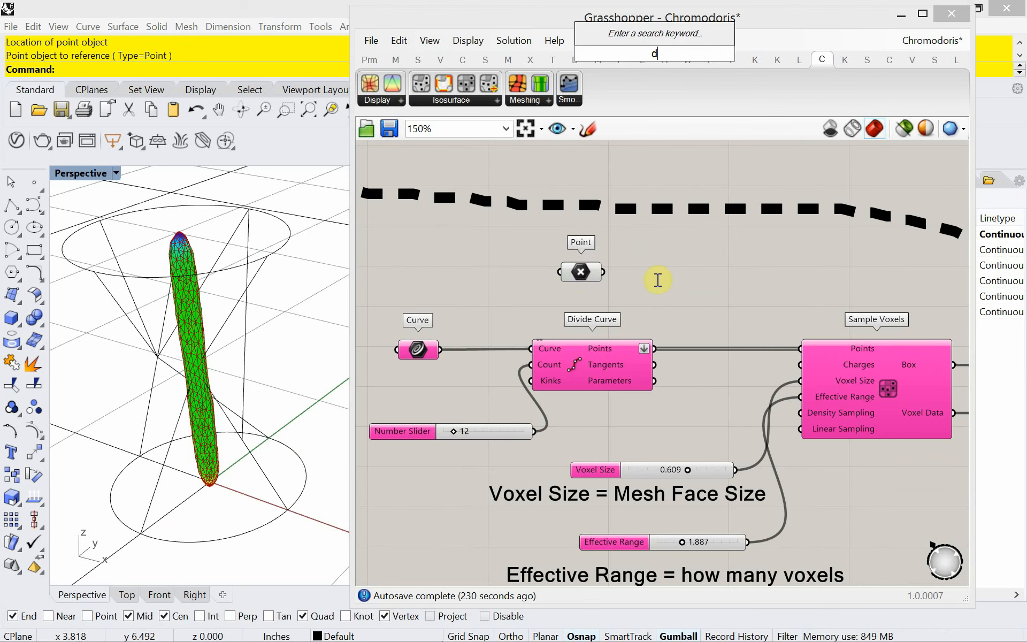
{"action": "type", "text": "istance"}
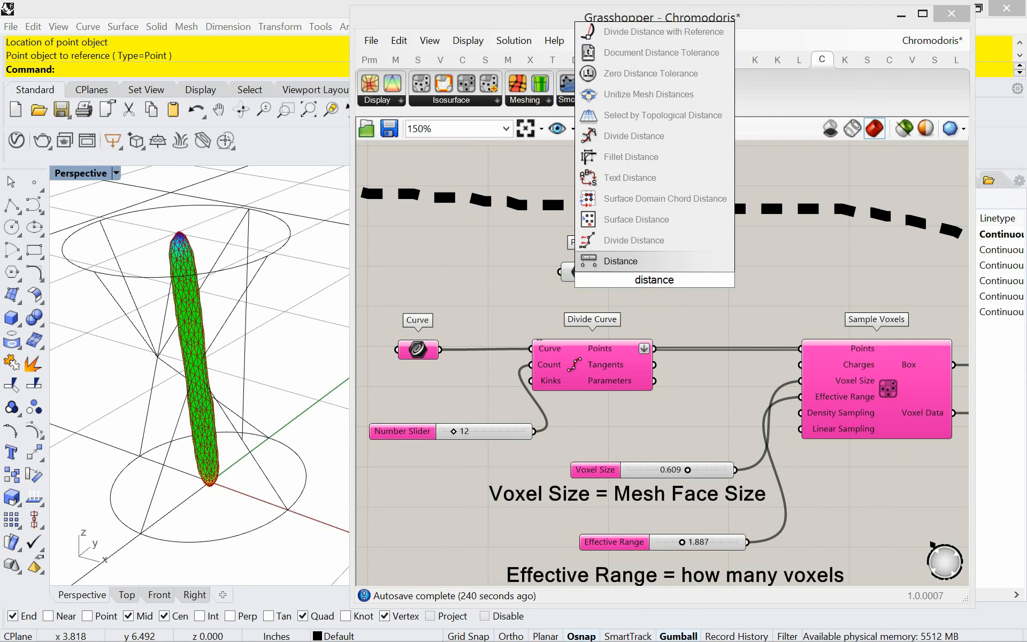
{"action": "left_click", "coordinate": [647, 263]}
{"action": "left_click_drag", "start_coordinate": [650, 278], "coordinate": [697, 277]}
{"action": "left_click_drag", "start_coordinate": [603, 272], "coordinate": [693, 285]}
{"action": "left_click_drag", "start_coordinate": [586, 277], "coordinate": [593, 266]}
{"action": "left_click_drag", "start_coordinate": [703, 284], "coordinate": [721, 275]}
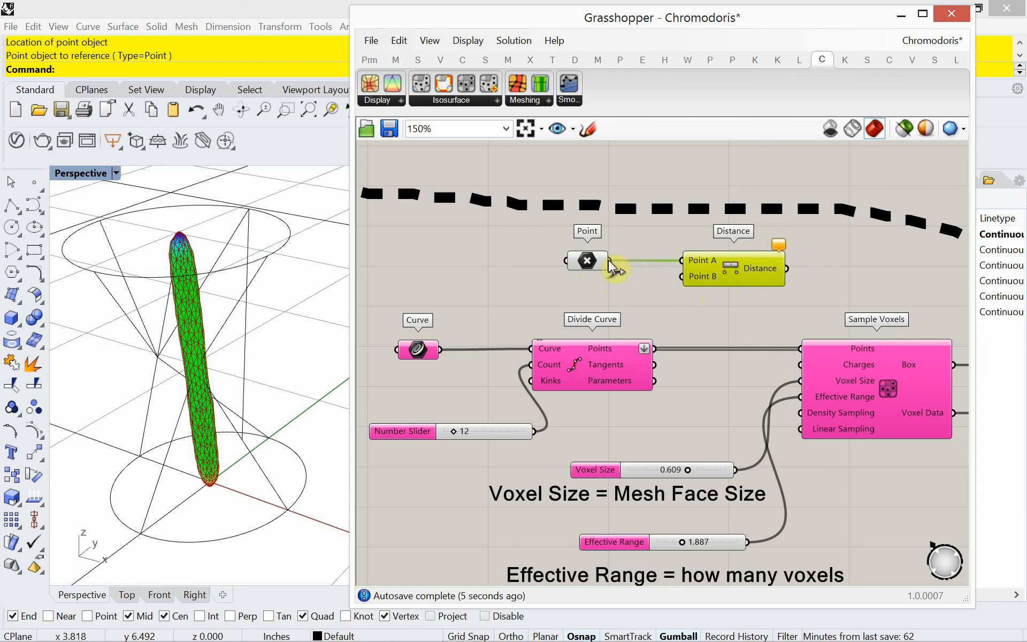
Connect the Divide Curve points to Point B of Distance, keep the Point parameter on Point A, and align it with that input.
{"action": "left_click_drag", "start_coordinate": [609, 261], "coordinate": [597, 280]}
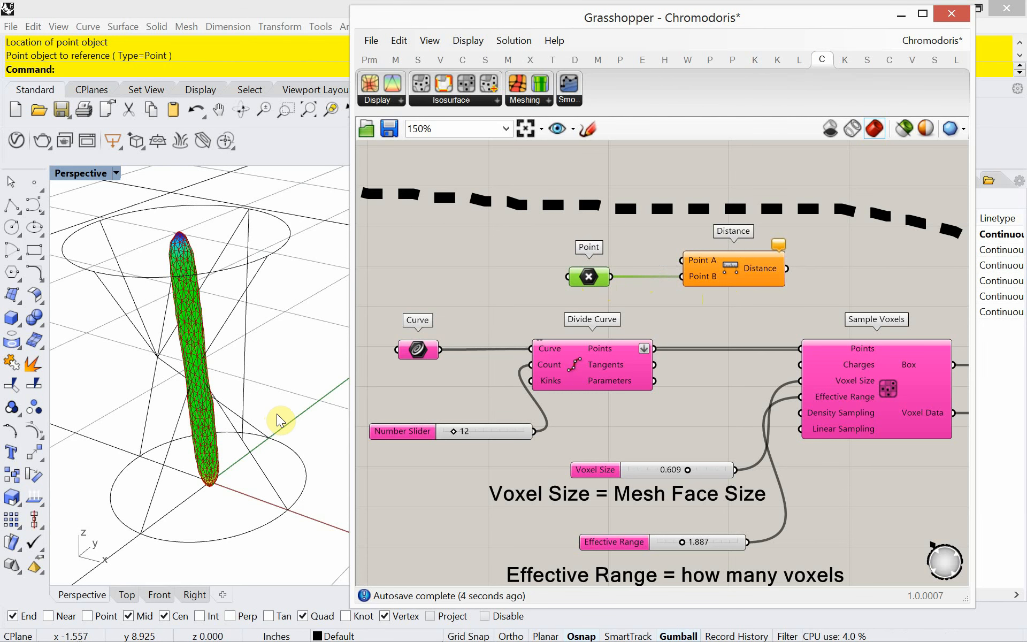
{"action": "left_click_drag", "start_coordinate": [659, 360], "coordinate": [668, 293]}
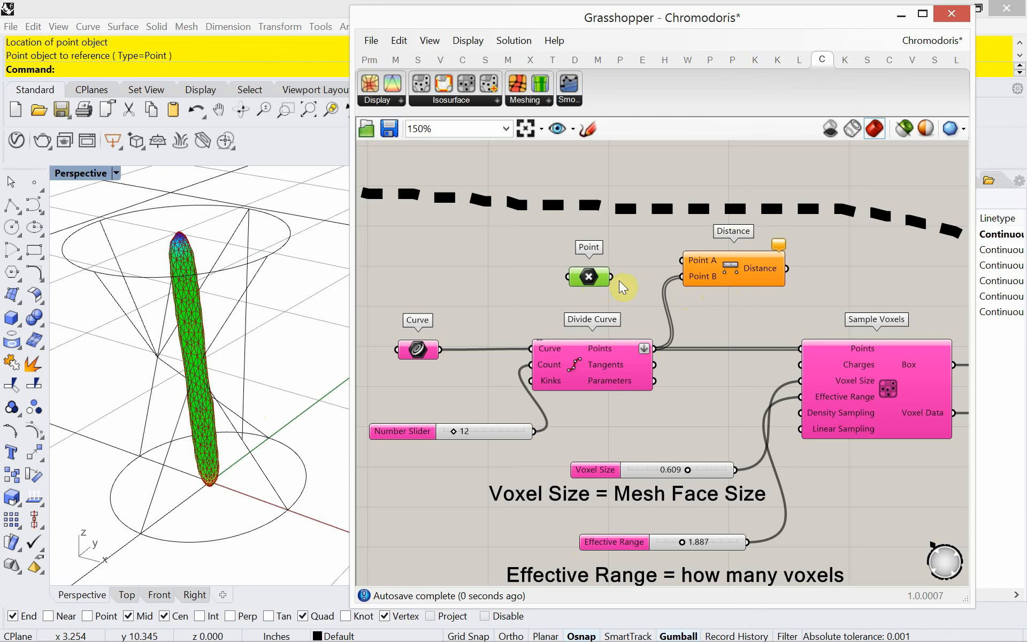
{"action": "left_click_drag", "start_coordinate": [610, 277], "coordinate": [677, 260]}
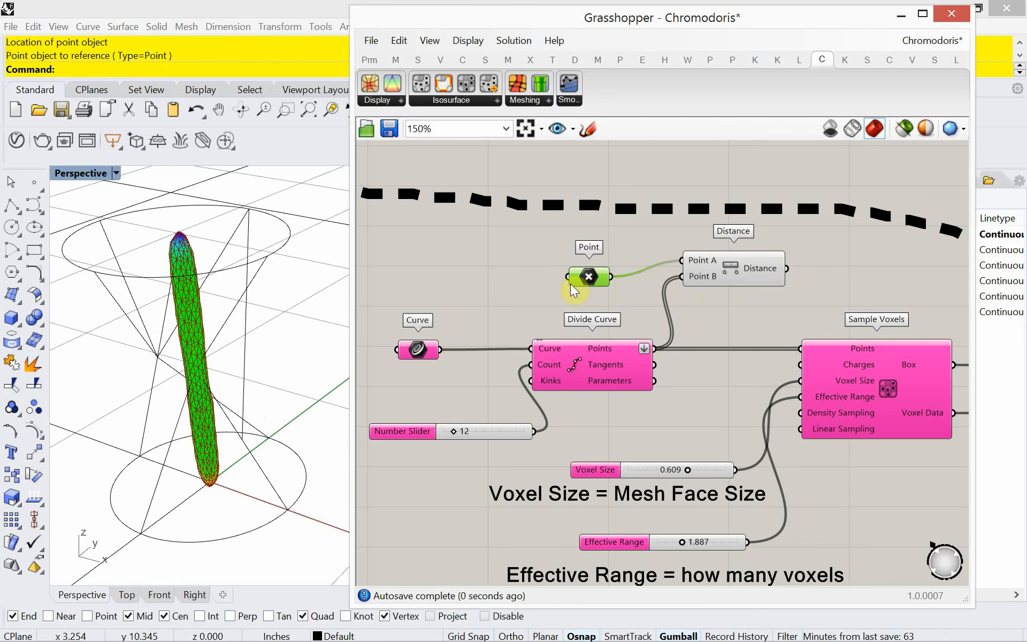
{"action": "left_click_drag", "start_coordinate": [597, 282], "coordinate": [604, 266]}
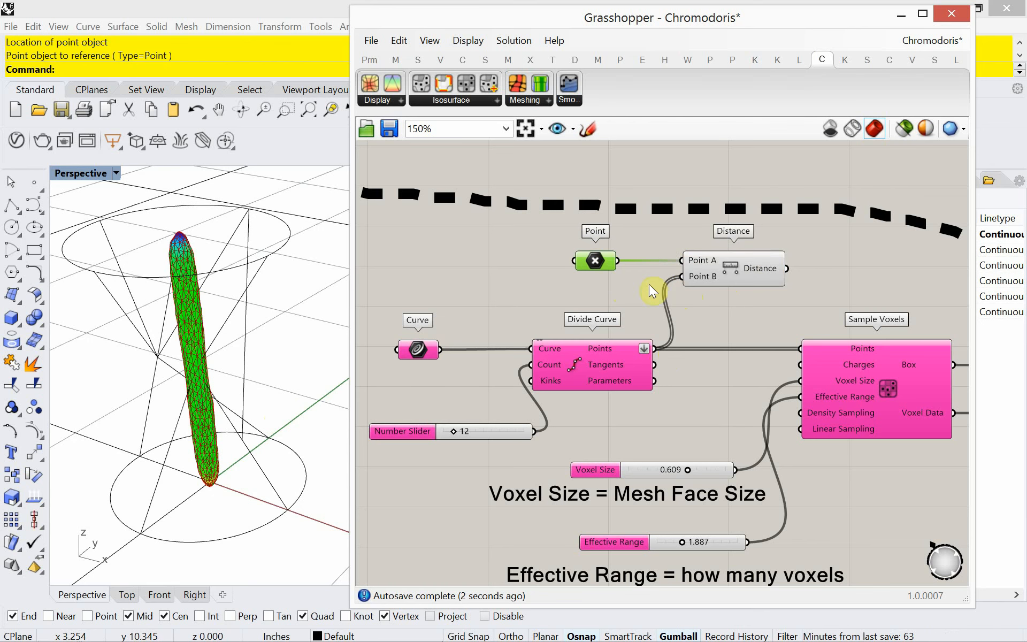
Try the raw distances as Charges on Sample Voxels and orbit the model to view the resulting mesh.
{"action": "mouse_move", "coordinate": [754, 272]}
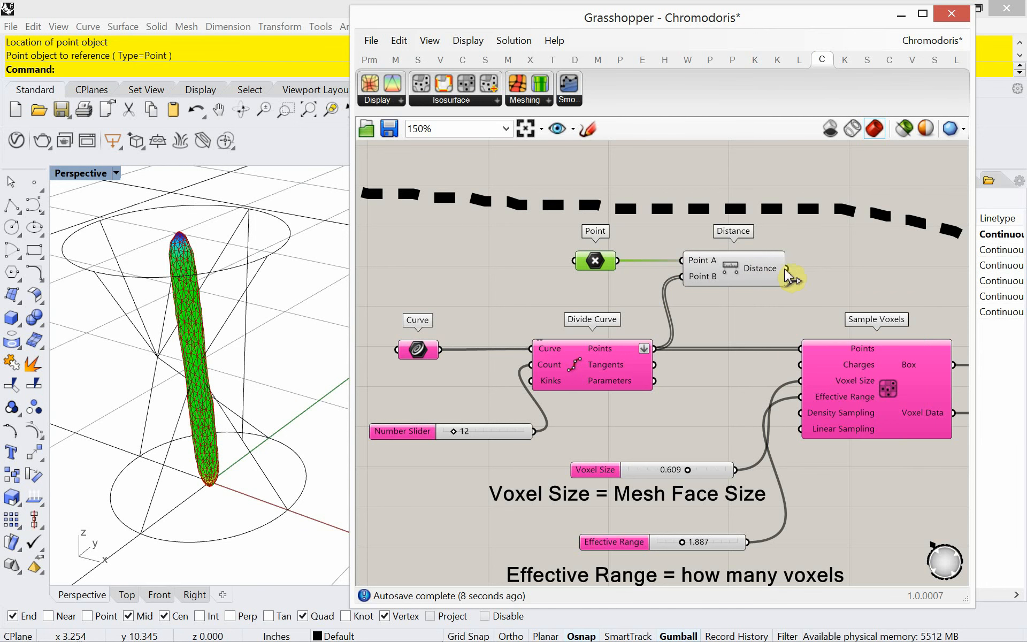
{"action": "left_click_drag", "start_coordinate": [786, 268], "coordinate": [799, 364]}
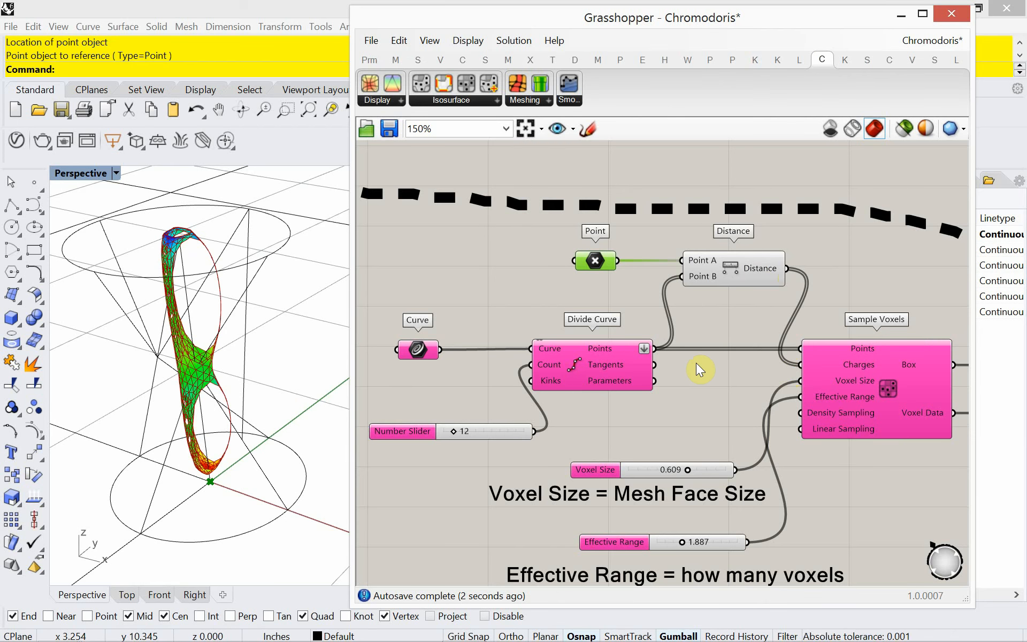
{"action": "right_click_drag", "start_coordinate": [247, 367], "coordinate": [224, 377]}
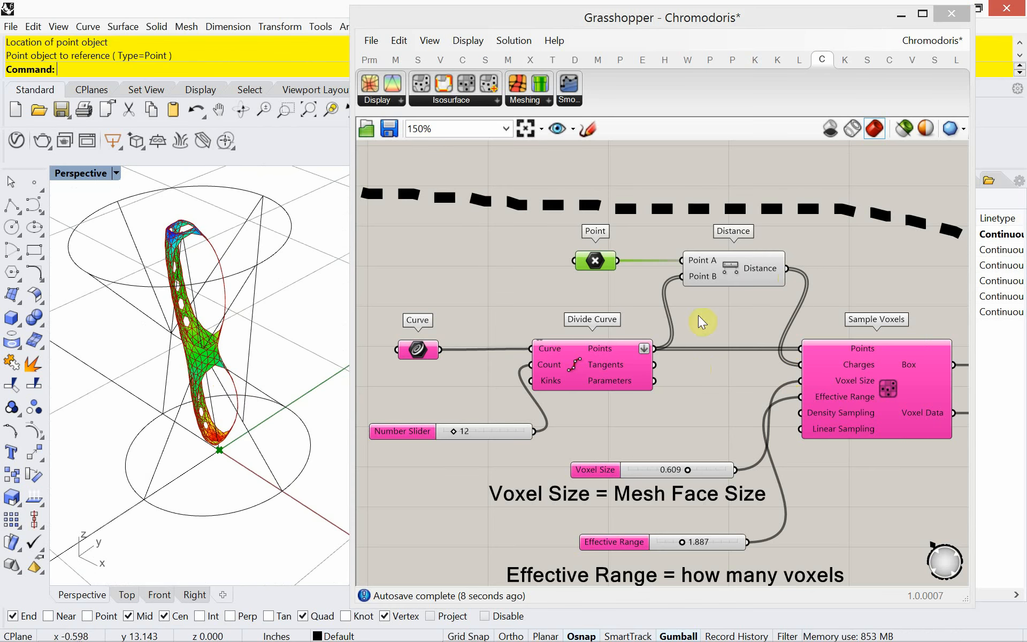
Shift the Point and Distance components together away from Sample Voxels and inspect the Distance output values.
{"action": "left_click_drag", "start_coordinate": [739, 301], "coordinate": [615, 262]}
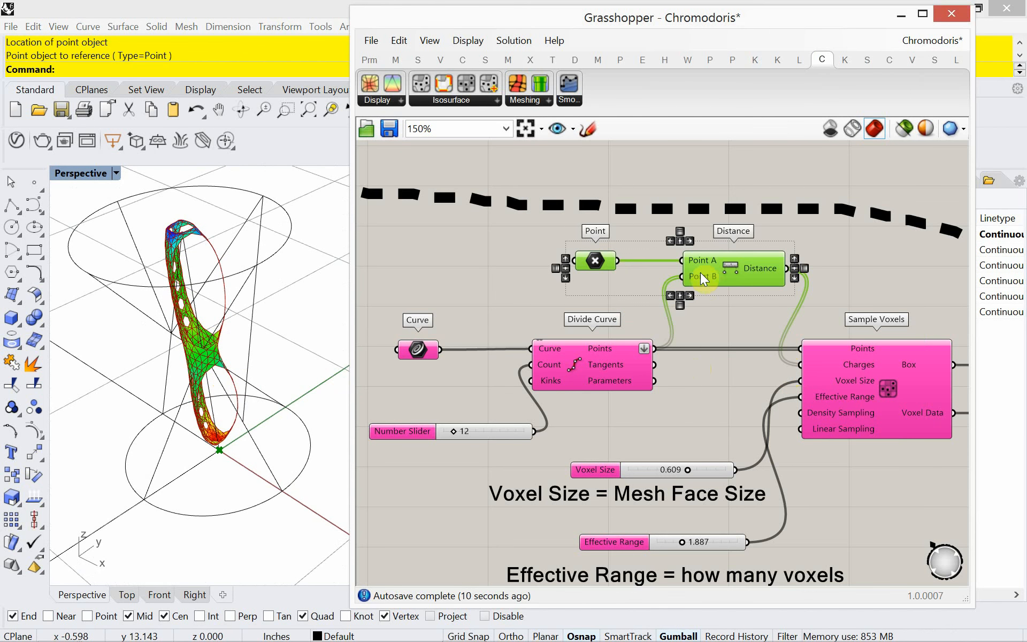
{"action": "left_click_drag", "start_coordinate": [700, 272], "coordinate": [659, 270]}
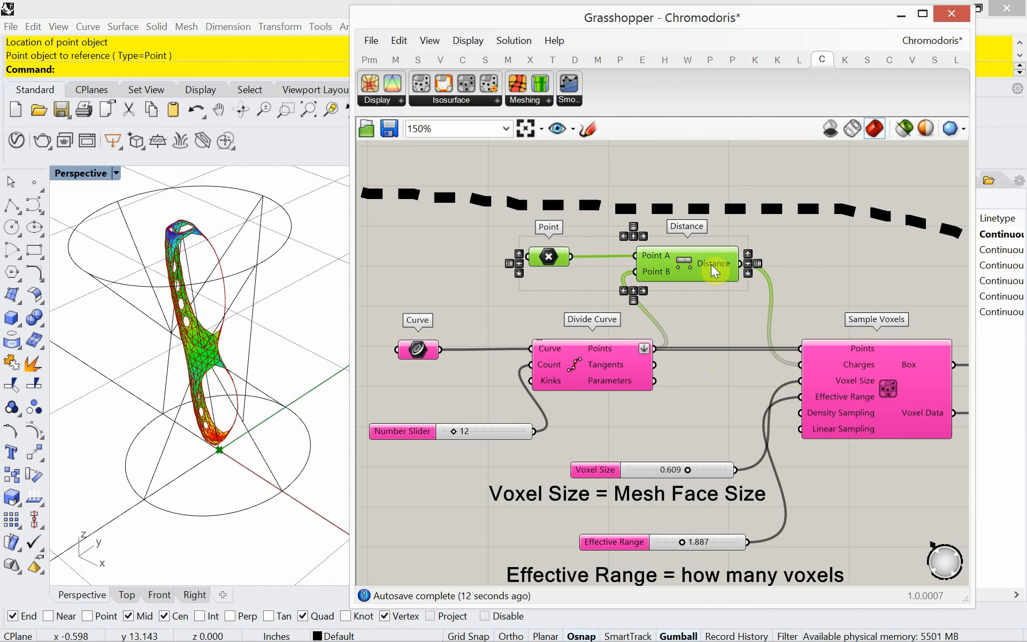
{"action": "mouse_move", "coordinate": [711, 264]}
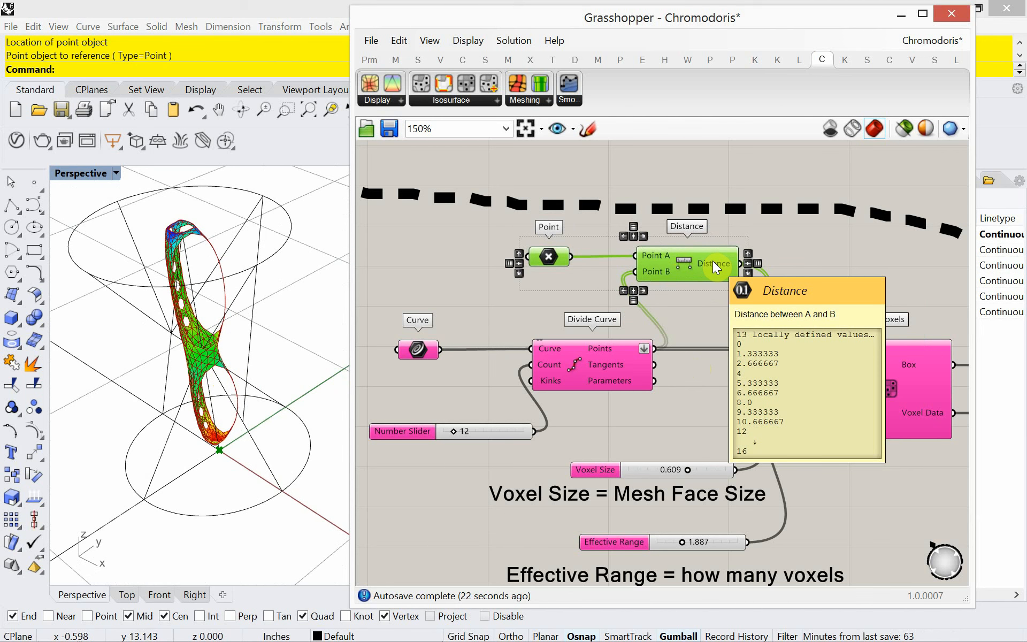
{"action": "left_click", "coordinate": [709, 297]}
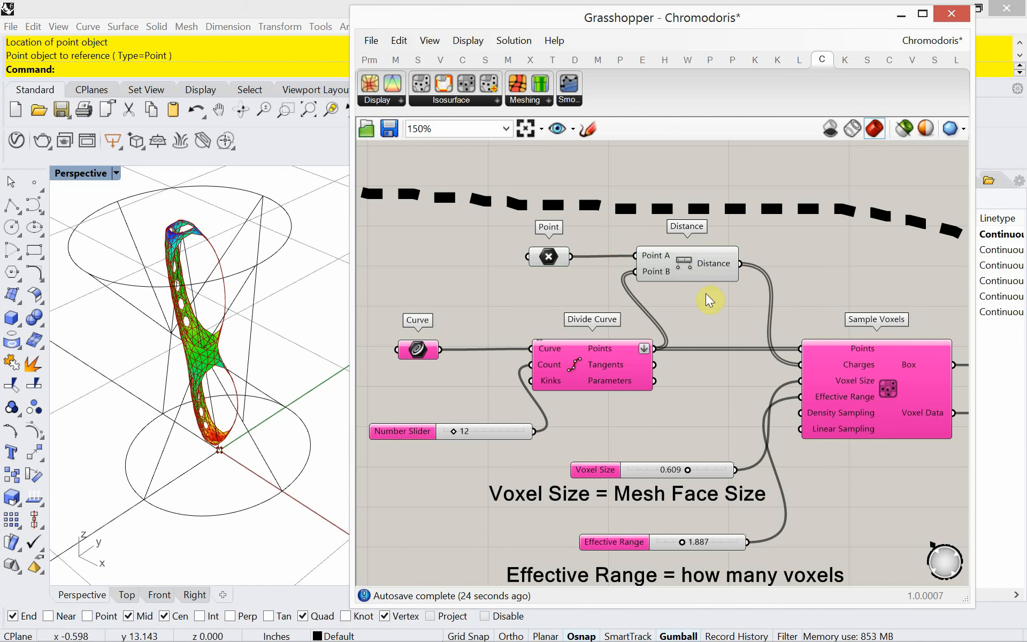
Disconnect Distance from the Charges input and move Point and Distance further back to make room for another component.
{"action": "left_click_drag", "start_coordinate": [800, 364], "coordinate": [679, 284], "text": "ctrl"}
{"action": "left_click", "coordinate": [681, 290]}
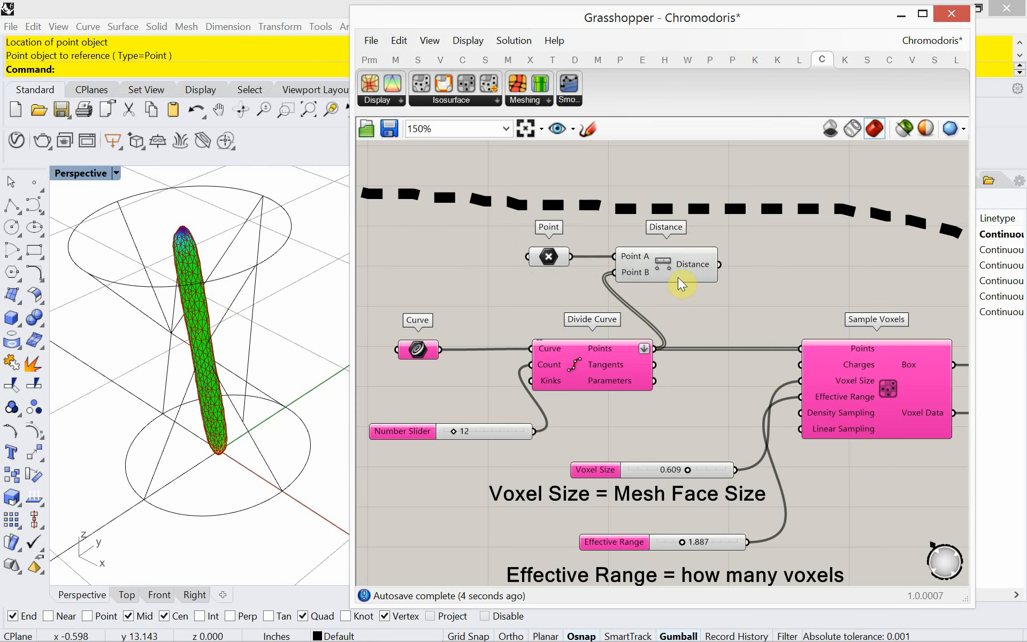
{"action": "left_click_drag", "start_coordinate": [534, 260], "coordinate": [486, 260]}
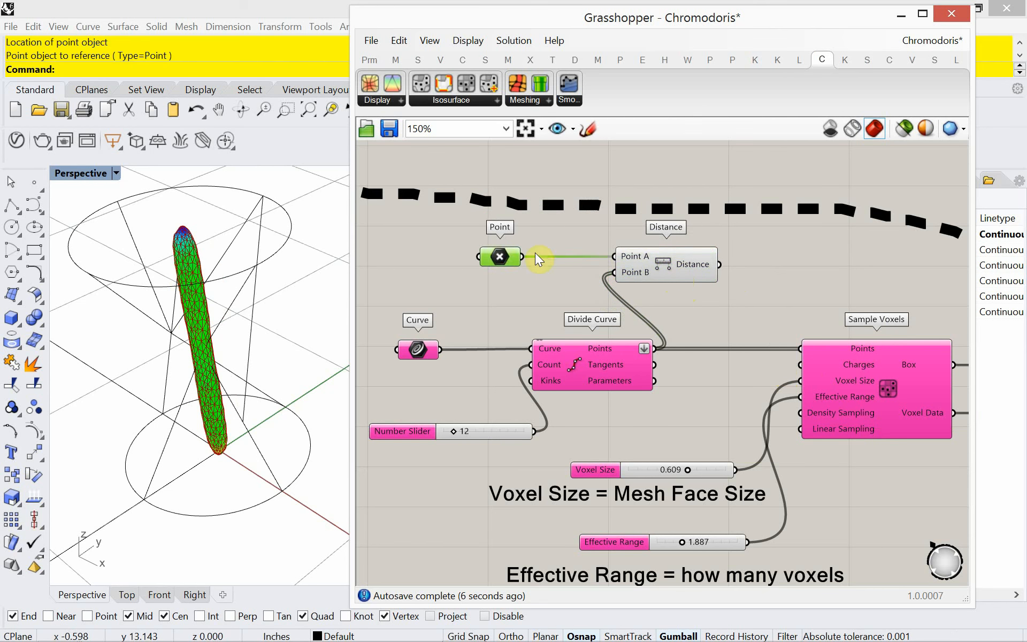
{"action": "left_click_drag", "start_coordinate": [680, 272], "coordinate": [653, 271]}
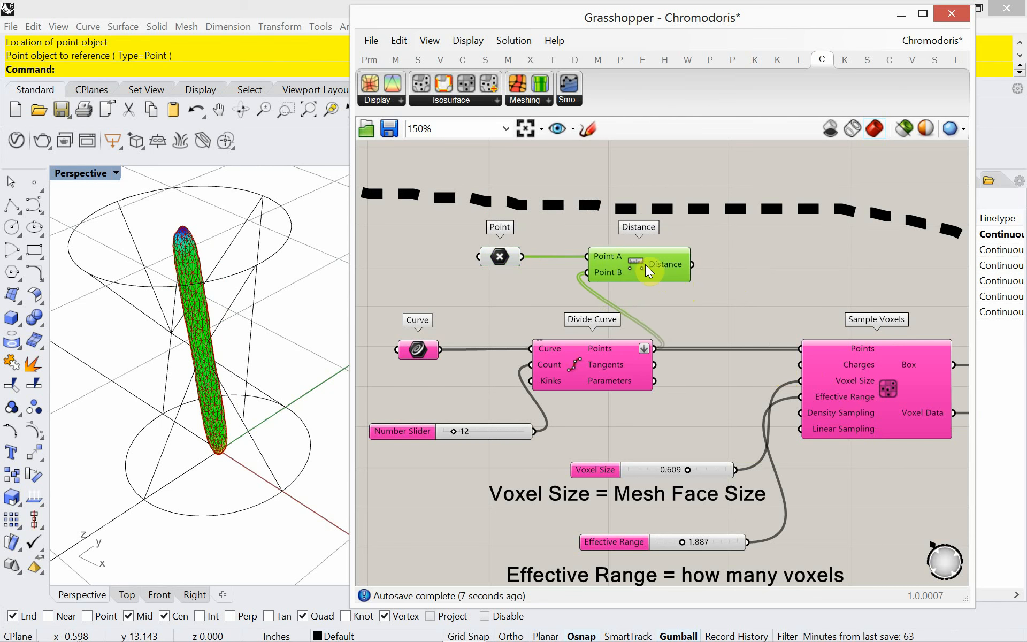
Add a Remap Numbers component after Distance and connect the Distance output to its Value input.
{"action": "left_click", "coordinate": [742, 270]}
{"action": "double_click", "coordinate": [741, 269]}
{"action": "type", "text": "remap"}
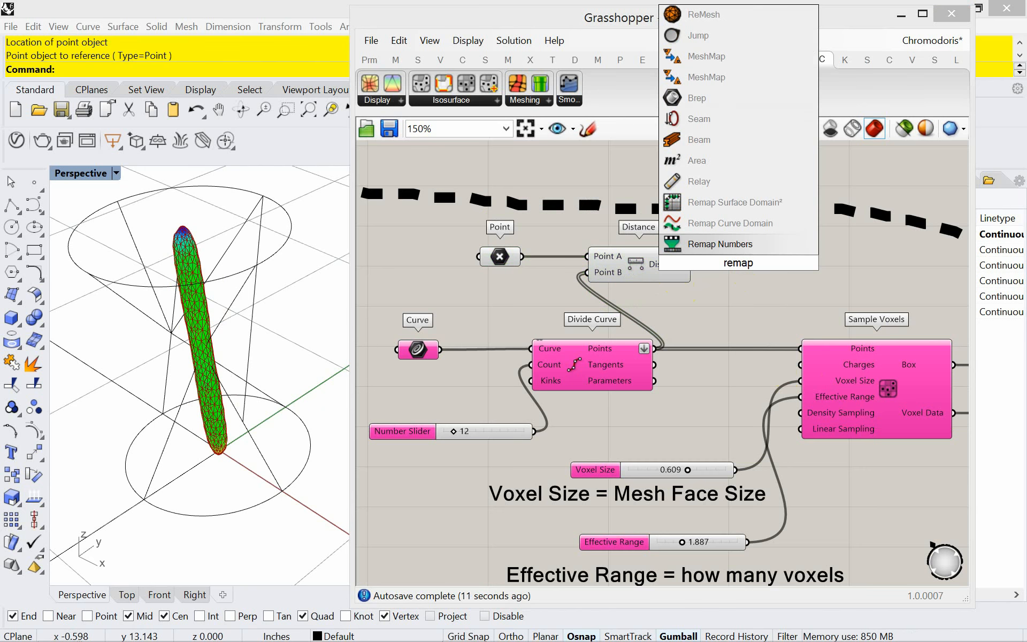
{"action": "left_click", "coordinate": [744, 245]}
{"action": "left_click_drag", "start_coordinate": [776, 287], "coordinate": [784, 282]}
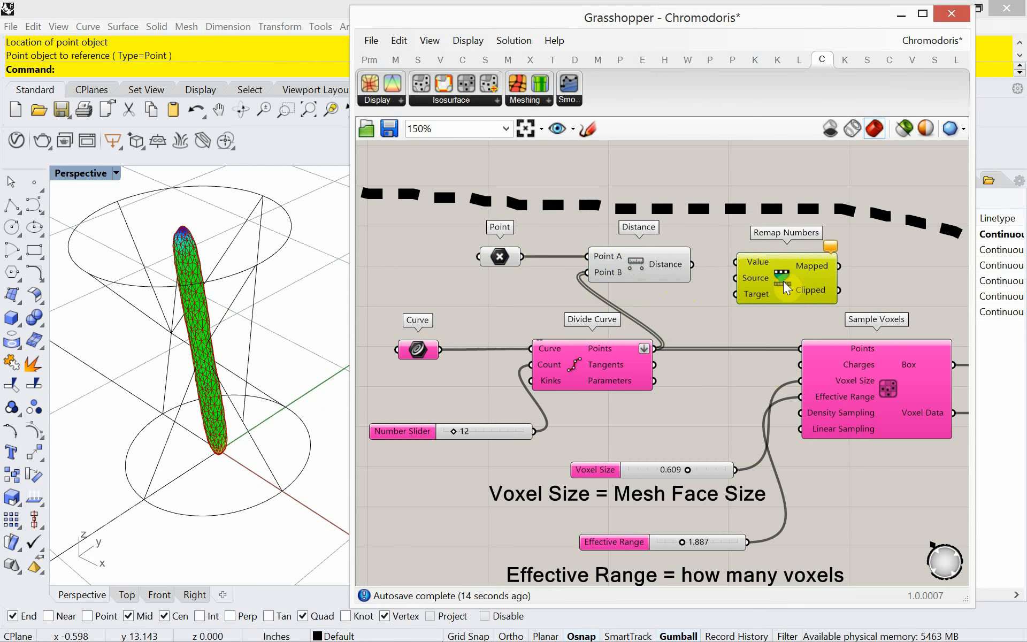
{"action": "mouse_move", "coordinate": [677, 272]}
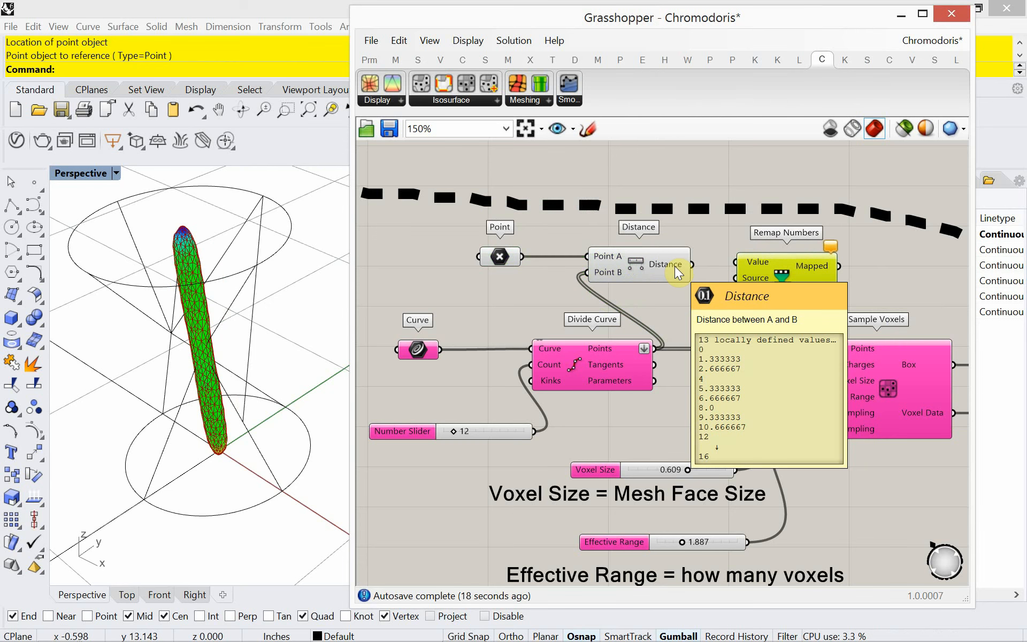
{"action": "left_click_drag", "start_coordinate": [693, 265], "coordinate": [736, 262]}
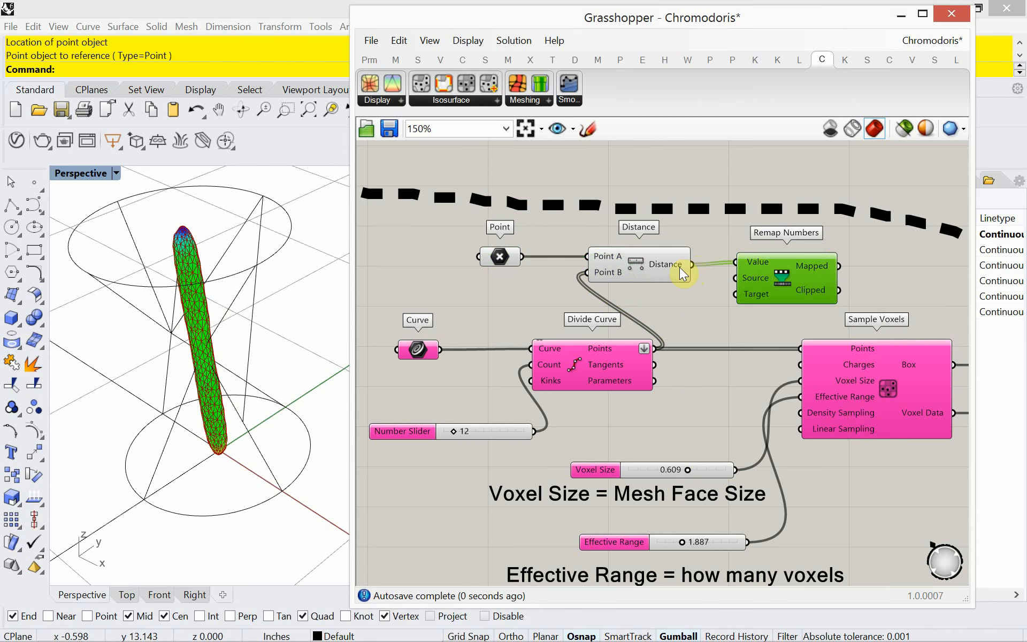
Move Remap Numbers farther from Distance, checking the distance values and the Source domain.
{"action": "mouse_move", "coordinate": [678, 274]}
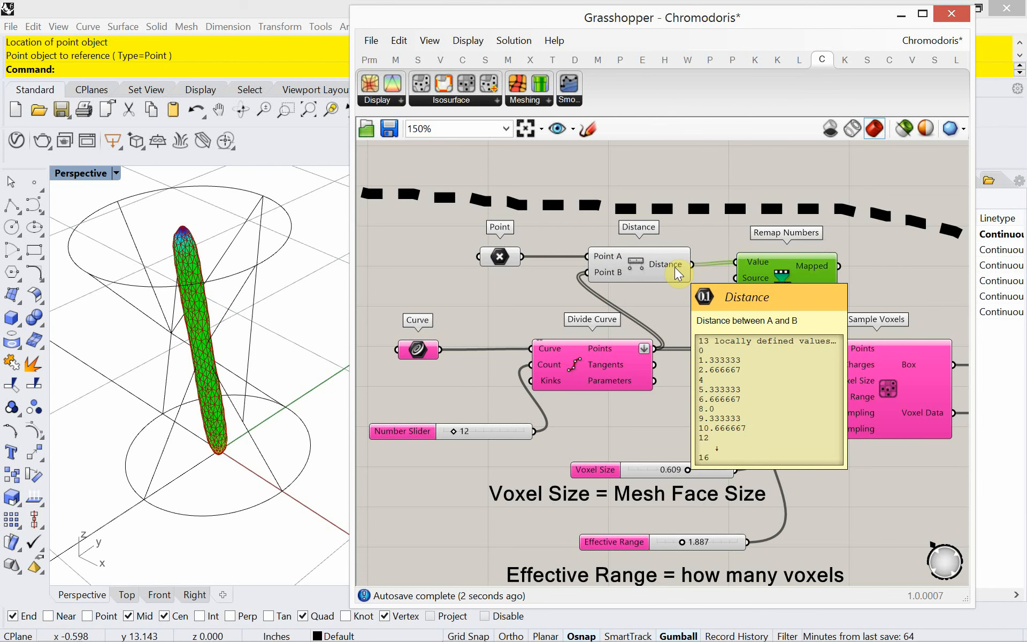
{"action": "left_click_drag", "start_coordinate": [782, 289], "coordinate": [800, 292]}
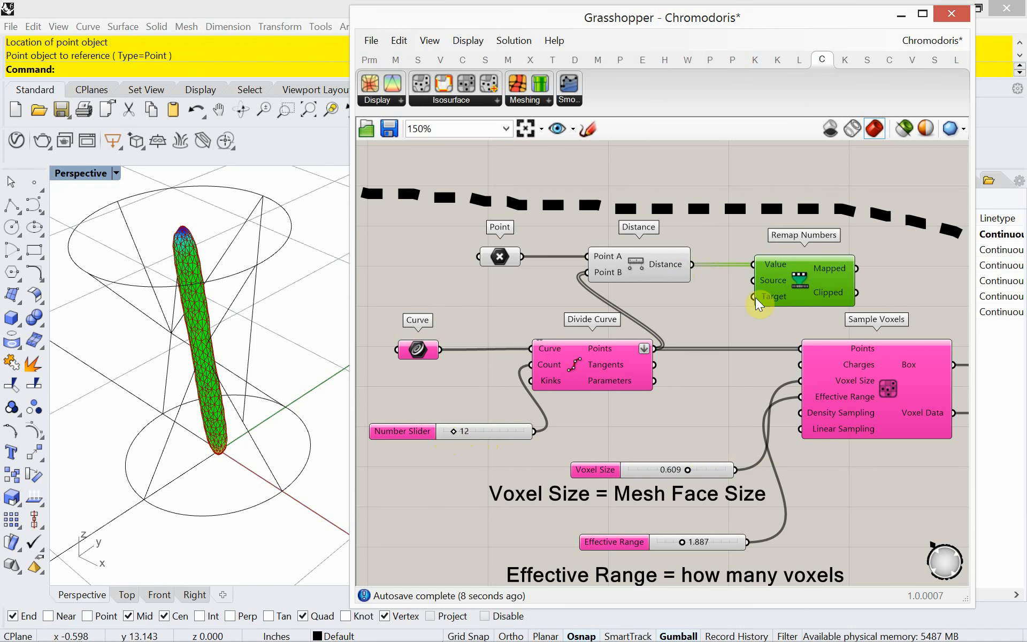
{"action": "left_click_drag", "start_coordinate": [773, 296], "coordinate": [783, 296]}
{"action": "mouse_move", "coordinate": [779, 280]}
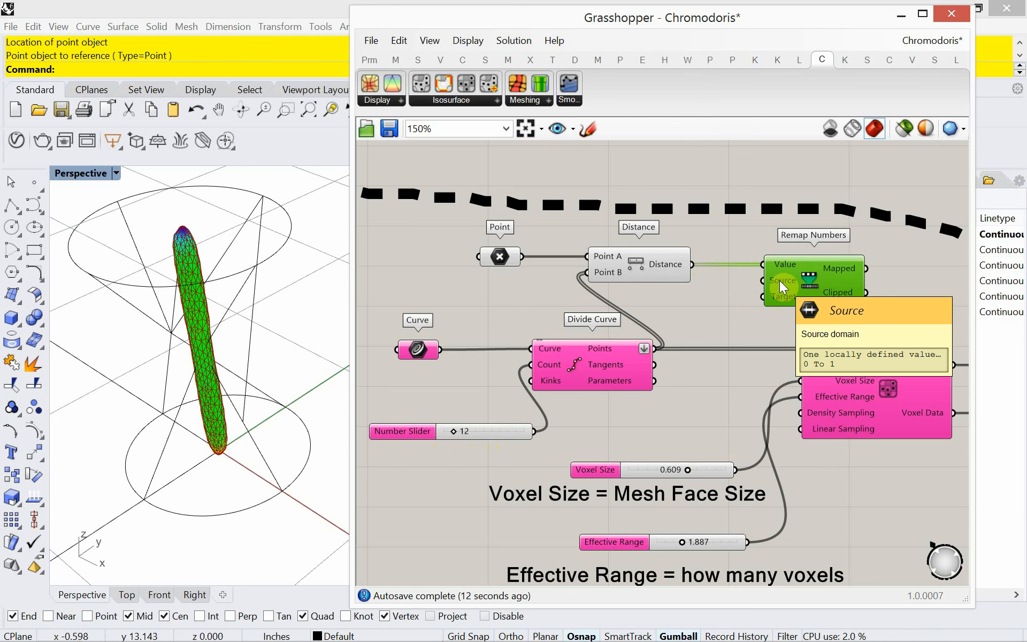
Add a Bounds component below Distance and feed the Distance output into its Numbers input.
{"action": "double_click", "coordinate": [697, 299]}
{"action": "type", "text": "bounds"}
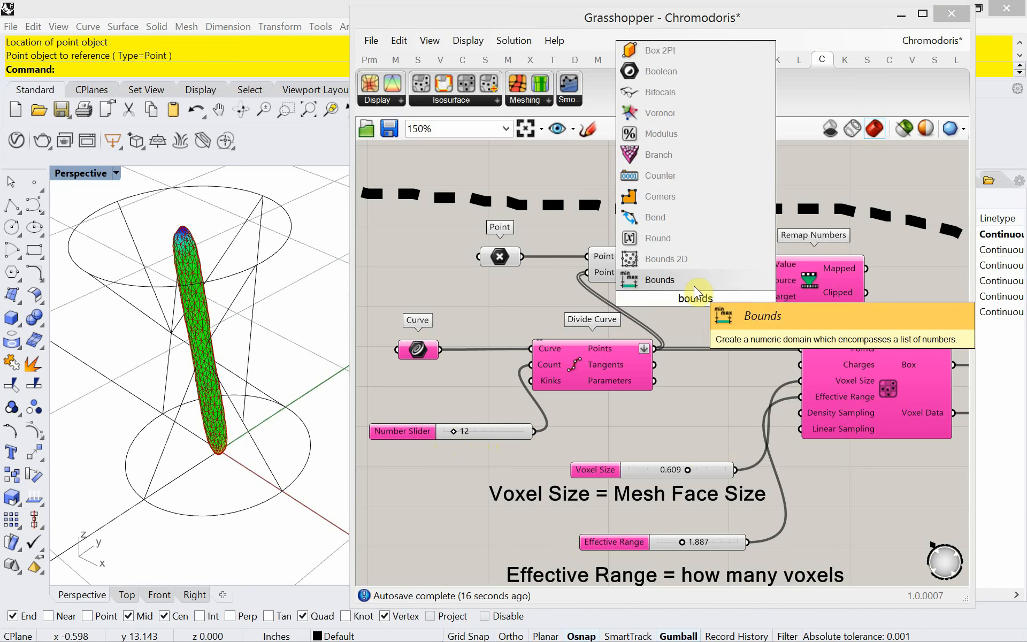
{"action": "left_click", "coordinate": [695, 280]}
{"action": "left_click_drag", "start_coordinate": [693, 273], "coordinate": [641, 298]}
Space out Bounds and Remap Numbers so that Bounds sits between Distance and Remap Numbers.
{"action": "right_click_drag", "start_coordinate": [553, 306], "coordinate": [356, 289]}
{"action": "left_click_drag", "start_coordinate": [598, 265], "coordinate": [700, 265]}
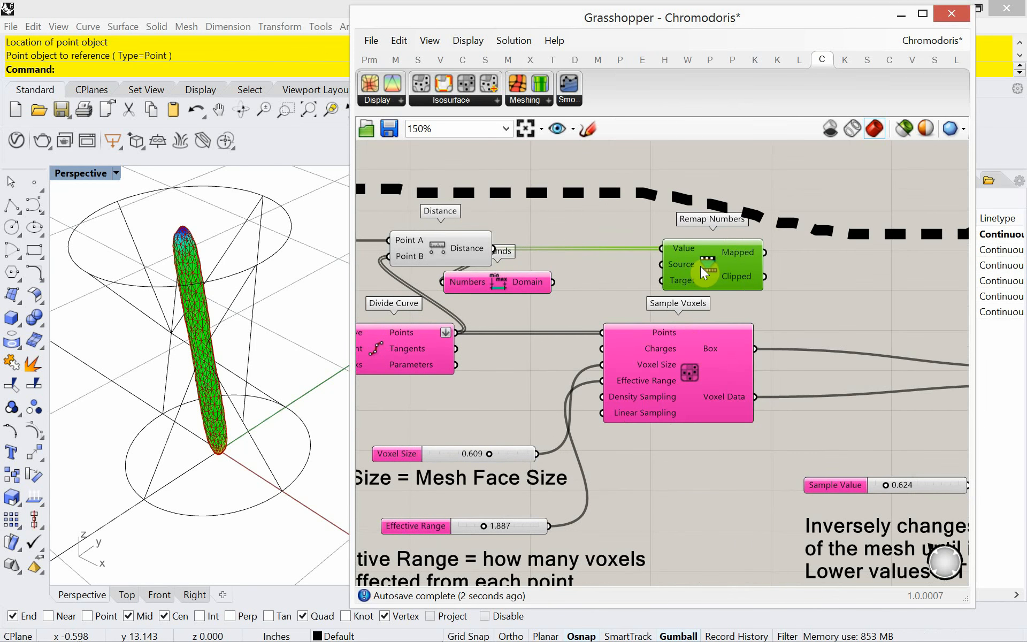
{"action": "scroll", "coordinate": [705, 269], "scroll_direction": "down", "scroll_amount": 2}
{"action": "left_click_drag", "start_coordinate": [563, 278], "coordinate": [621, 288]}
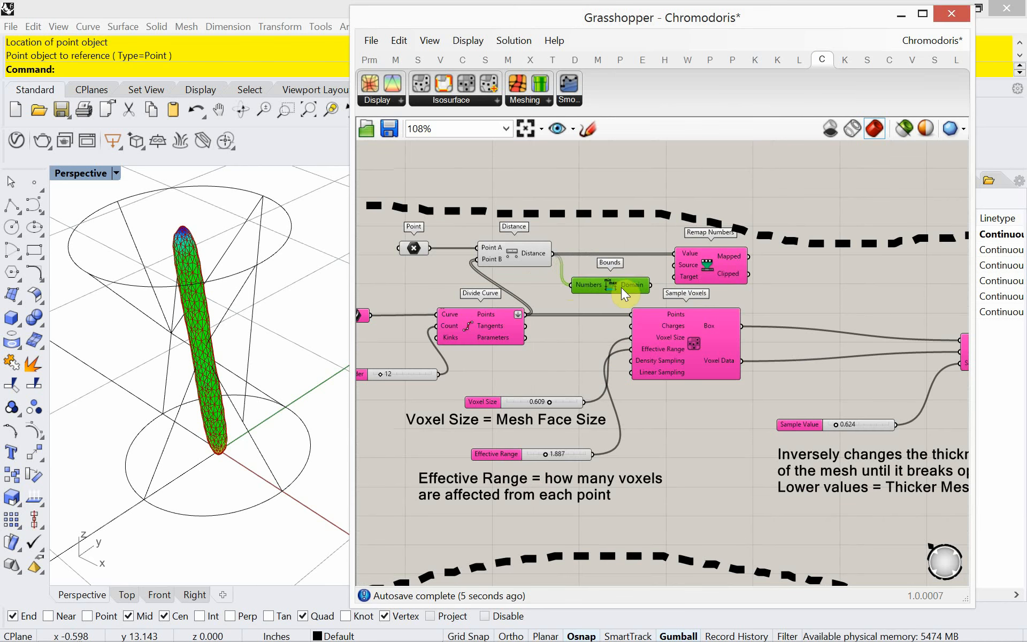
{"action": "left_click_drag", "start_coordinate": [698, 264], "coordinate": [702, 263]}
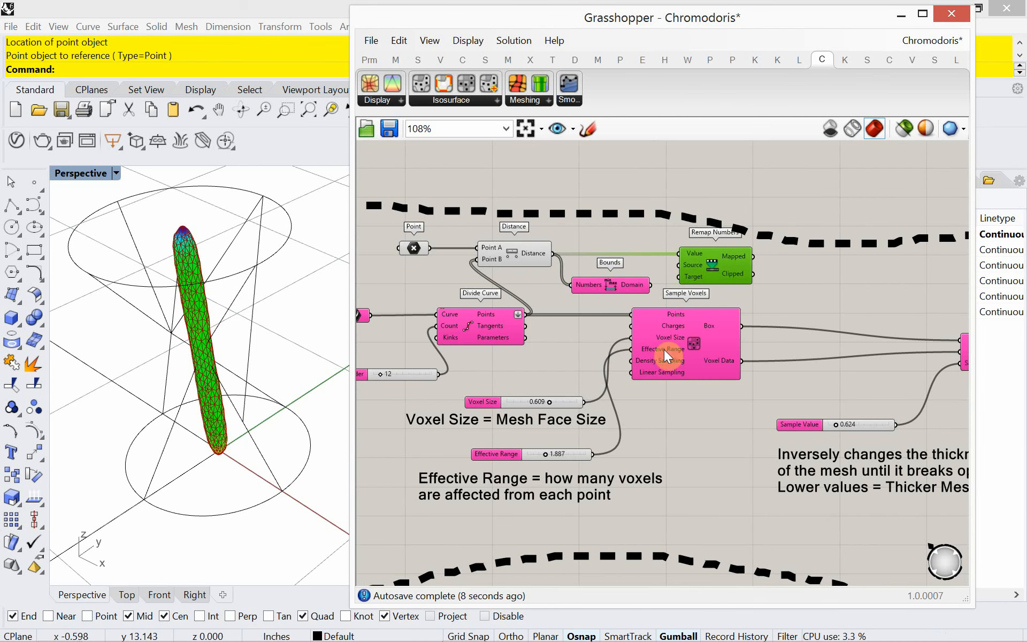
Shift the dashed divider lines around the line definition slightly upward.
{"action": "scroll", "coordinate": [609, 308], "scroll_direction": "down", "scroll_amount": 4}
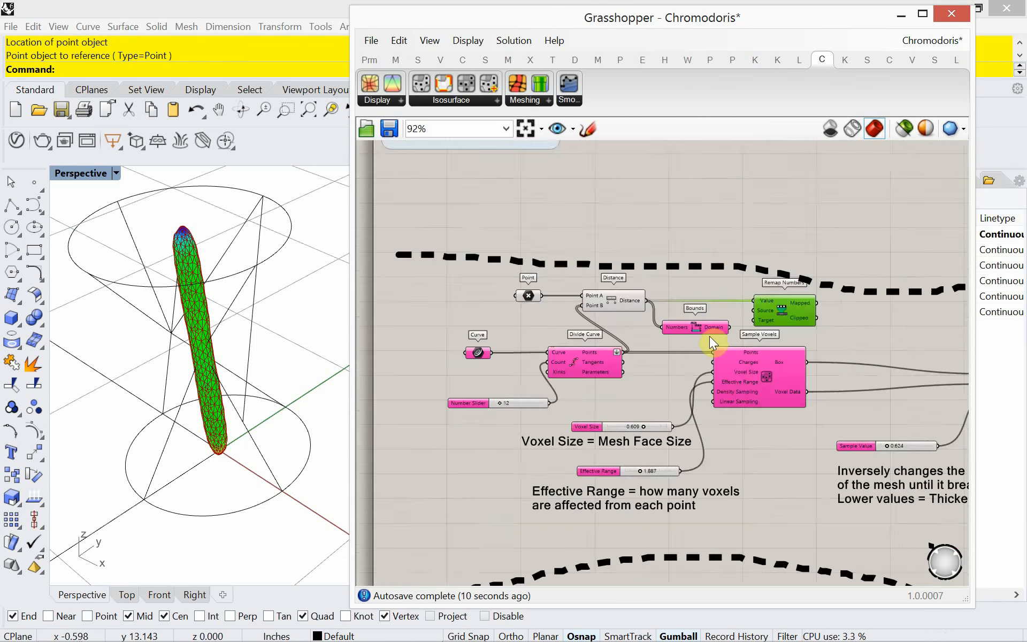
{"action": "left_click", "coordinate": [695, 295]}
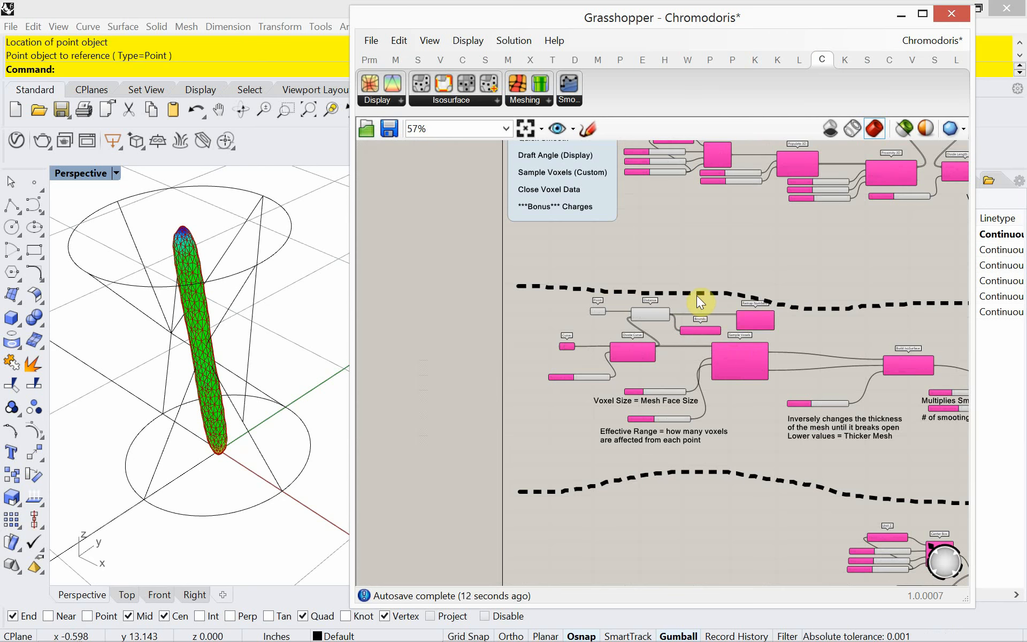
{"action": "left_click_drag", "start_coordinate": [700, 292], "coordinate": [698, 274]}
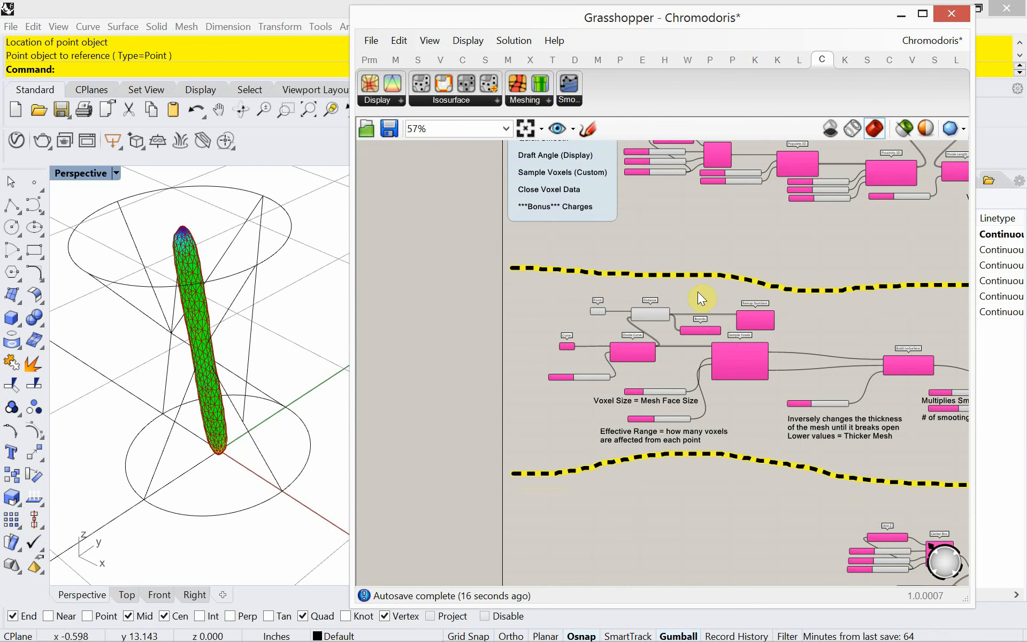
{"action": "scroll", "coordinate": [698, 291], "scroll_direction": "up", "scroll_amount": 4}
{"action": "left_click", "coordinate": [698, 307]}
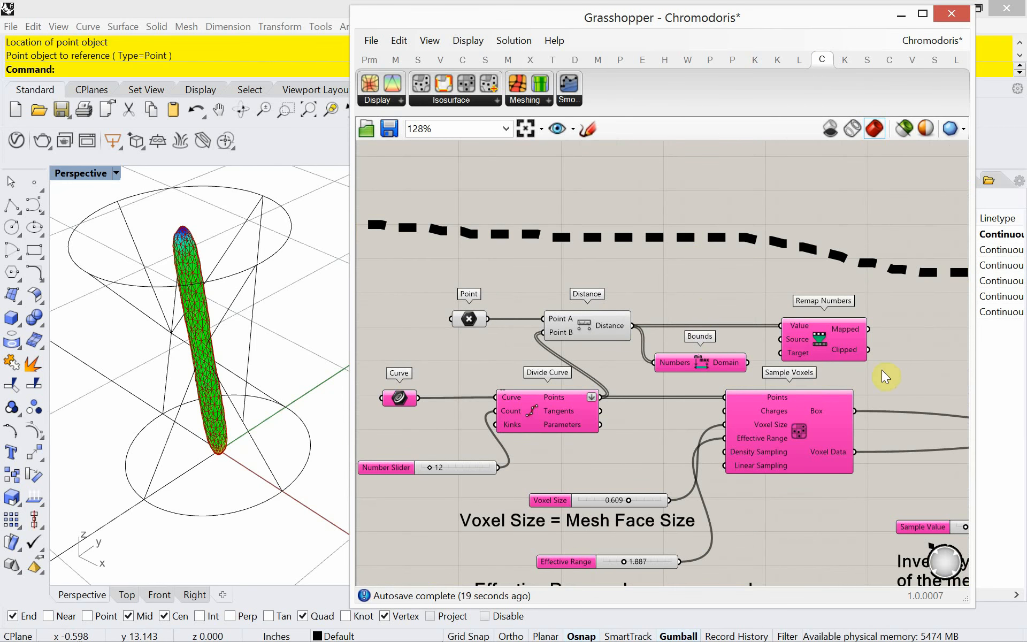
Move Point, Distance, Bounds and Remap Numbers up together, clear of Divide Curve and Sample Voxels, and nudge Bounds.
{"action": "left_click_drag", "start_coordinate": [890, 363], "coordinate": [441, 284]}
{"action": "left_click_drag", "start_coordinate": [587, 321], "coordinate": [592, 280]}
{"action": "left_click", "coordinate": [750, 338]}
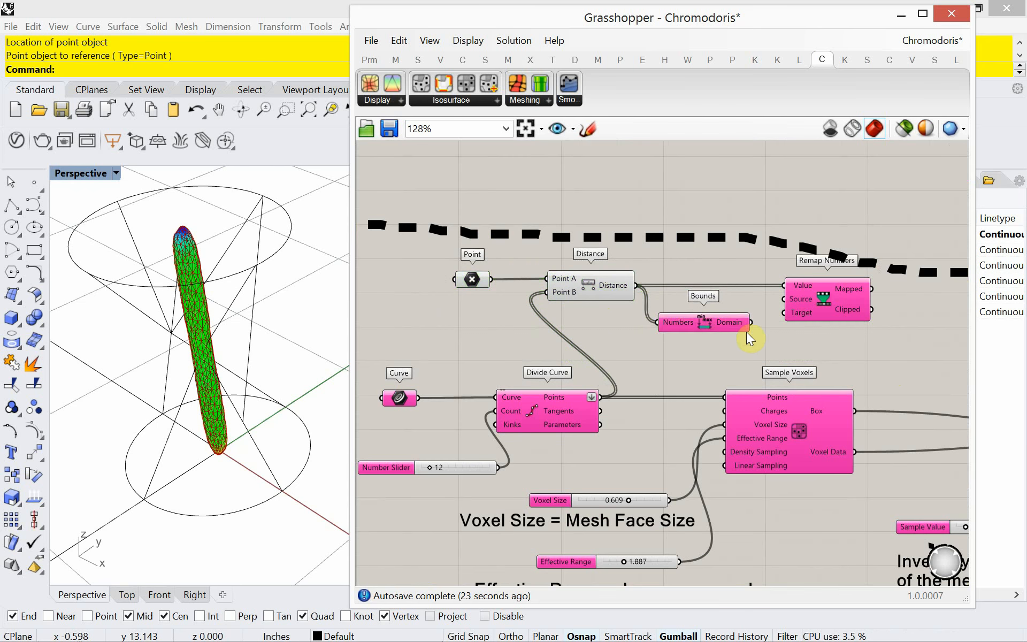
{"action": "left_click_drag", "start_coordinate": [746, 331], "coordinate": [739, 328]}
Connect the Bounds Domain output to the Source input of Remap Numbers and tuck Bounds in closer to it.
{"action": "mouse_move", "coordinate": [727, 320]}
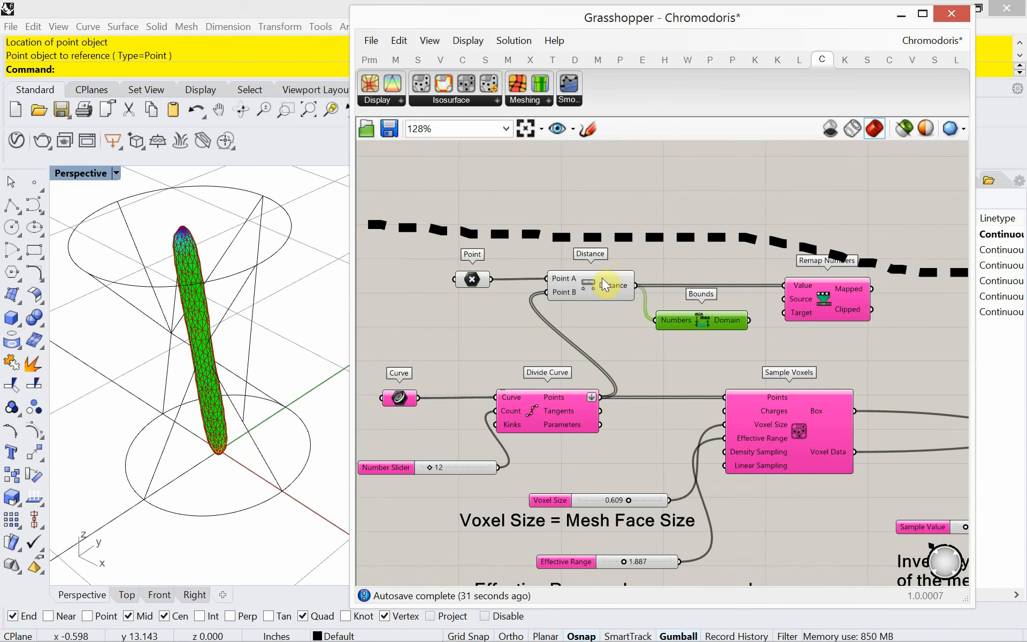
{"action": "mouse_move", "coordinate": [604, 291]}
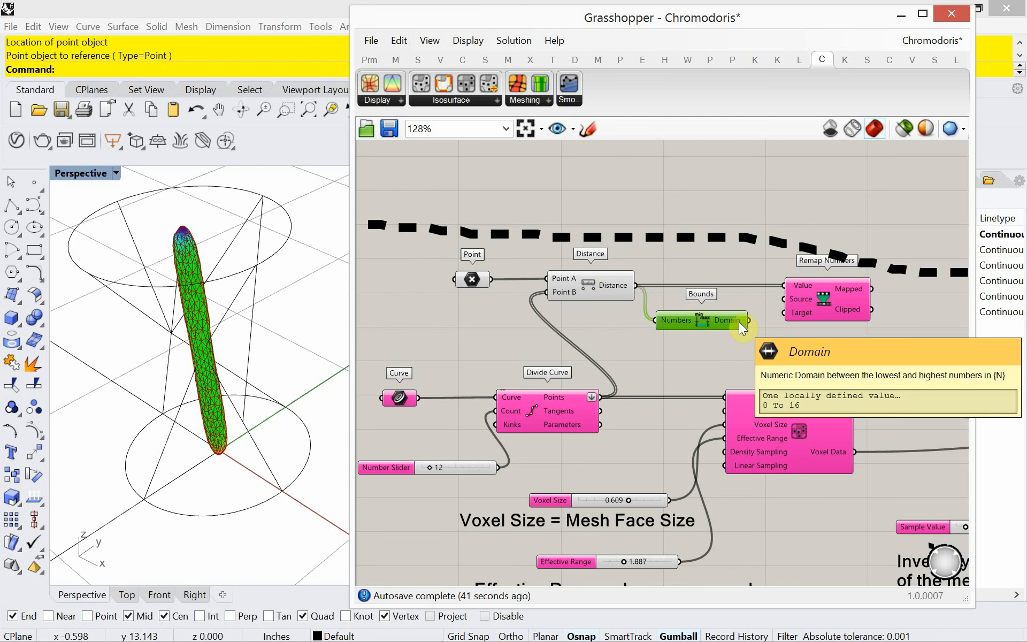
{"action": "left_click_drag", "start_coordinate": [755, 327], "coordinate": [785, 299]}
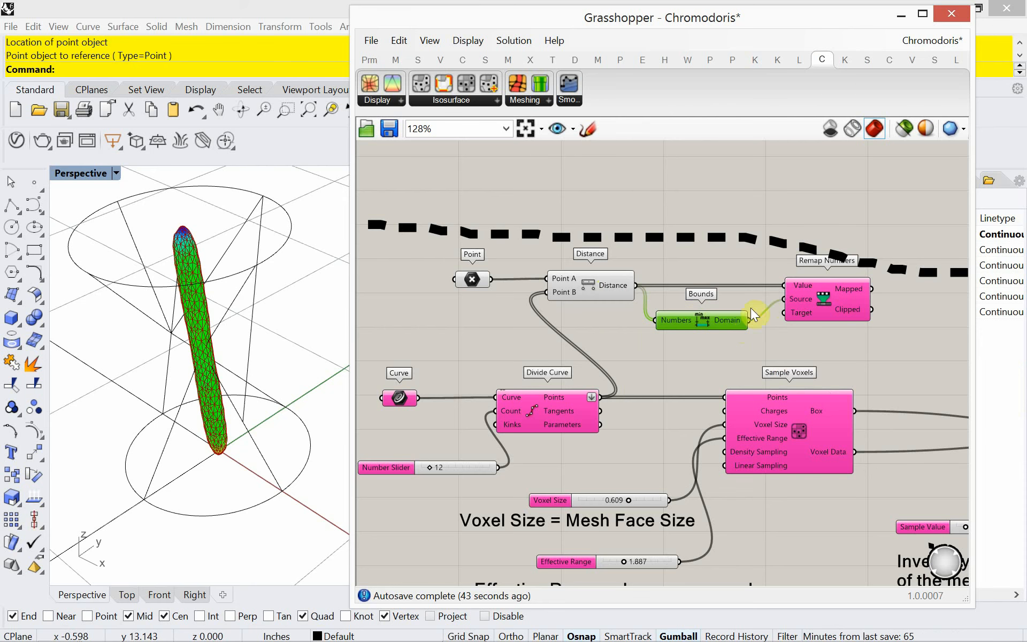
{"action": "left_click_drag", "start_coordinate": [723, 325], "coordinate": [734, 316]}
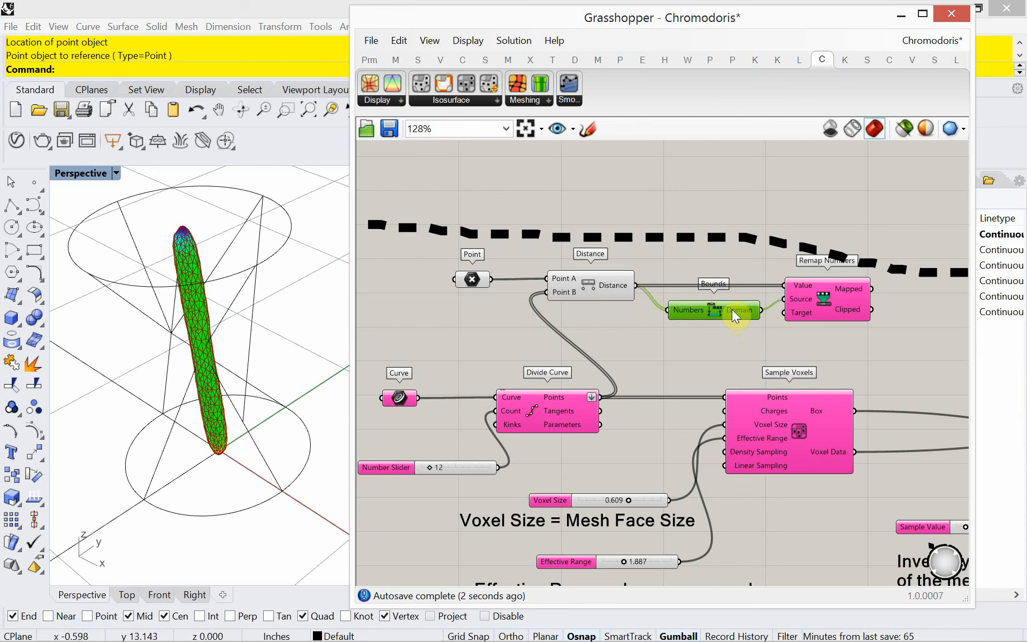
Add a Construct Domain component beneath Bounds and connect its Domain output to the Target input of Remap Numbers.
{"action": "left_click", "coordinate": [710, 345]}
{"action": "double_click", "coordinate": [710, 342]}
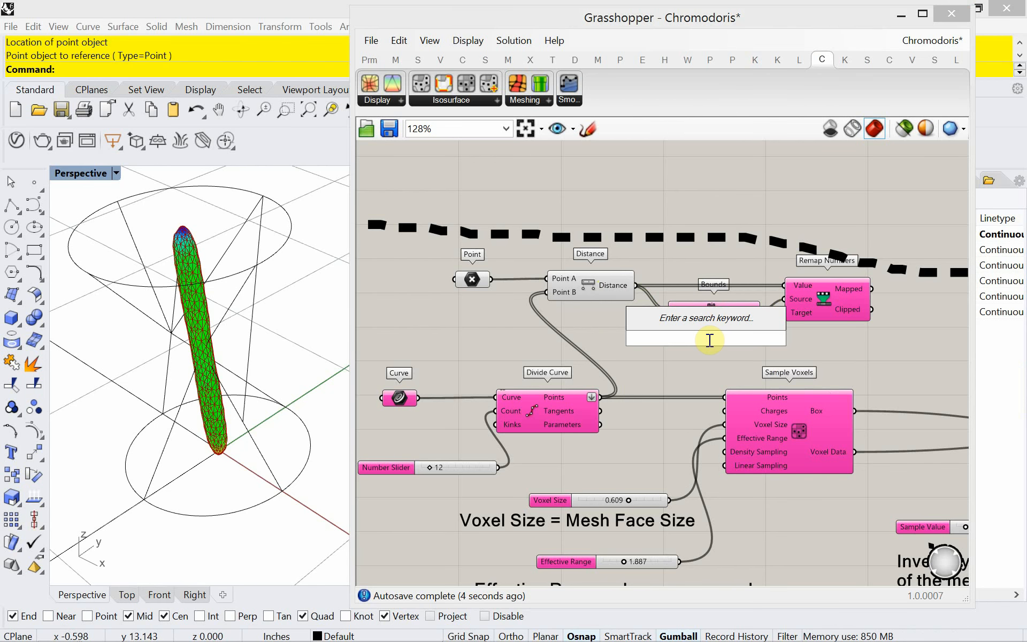
{"action": "type", "text": "construc"}
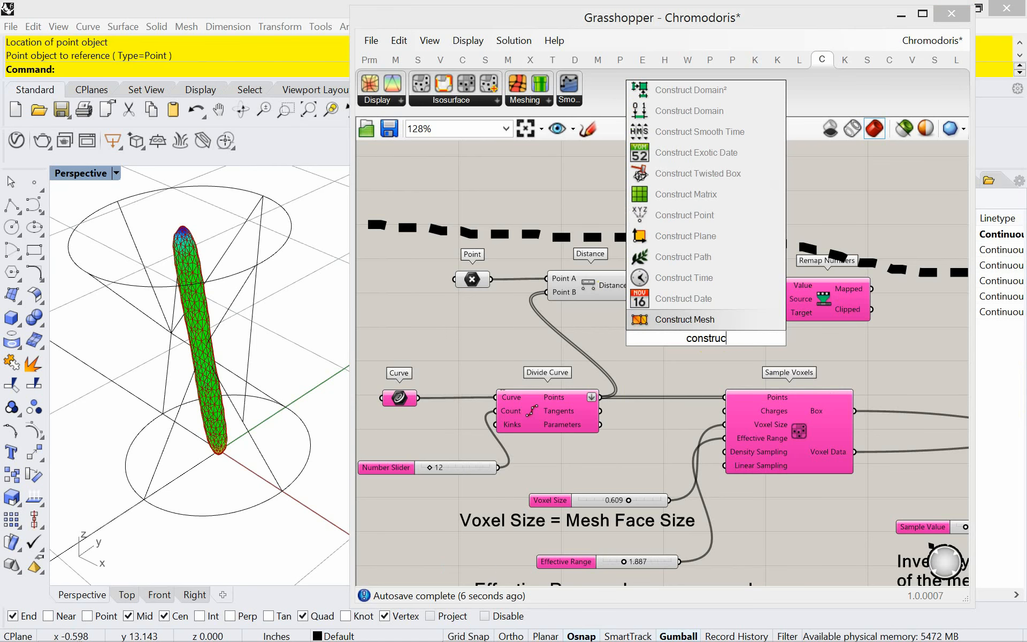
{"action": "type", "text": "t"}
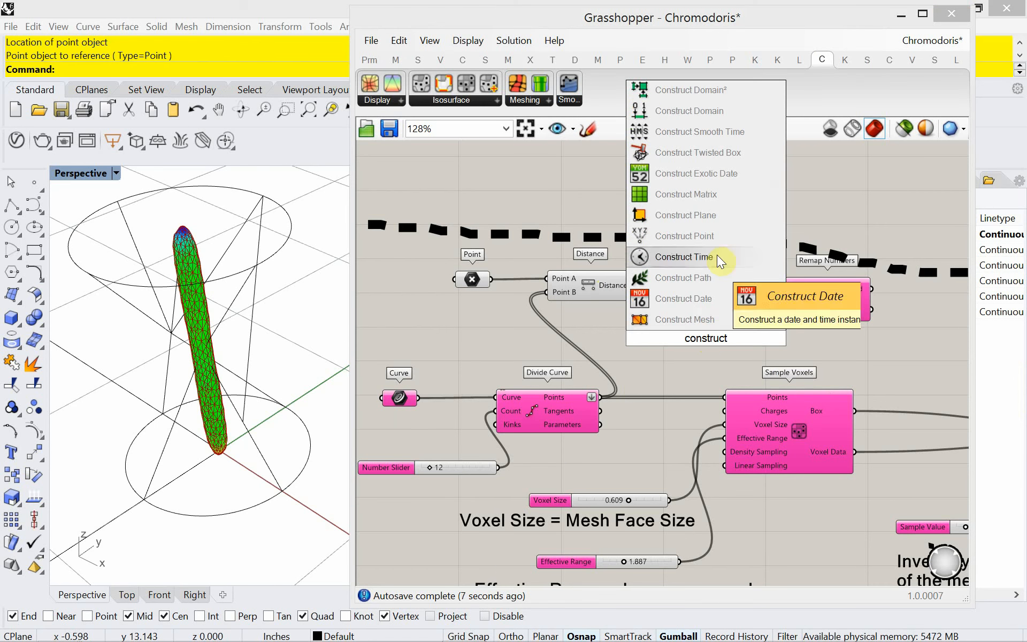
{"action": "left_click", "coordinate": [698, 112]}
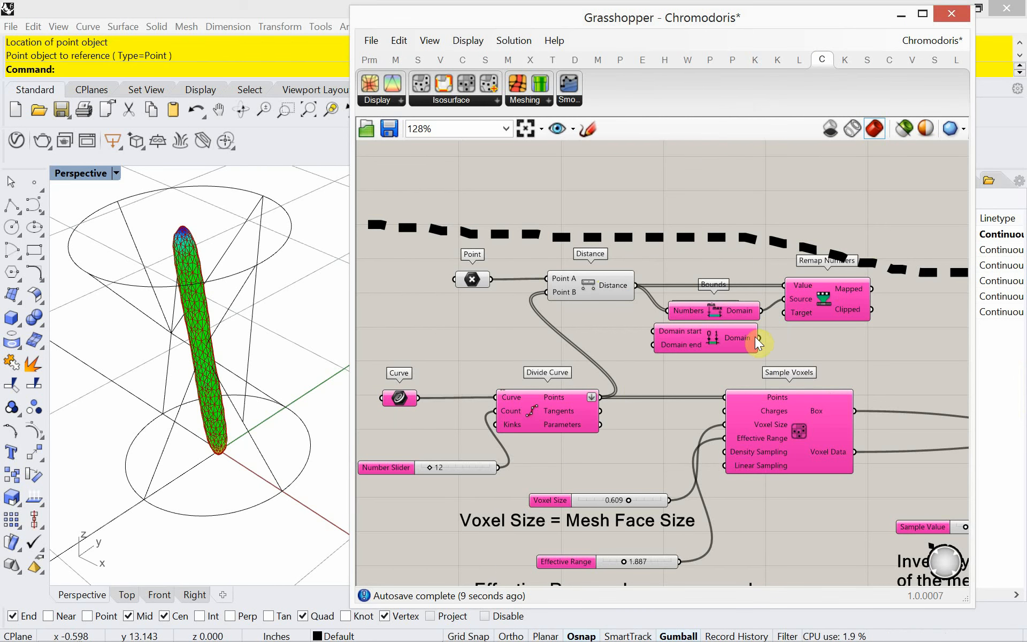
{"action": "left_click_drag", "start_coordinate": [755, 337], "coordinate": [785, 313]}
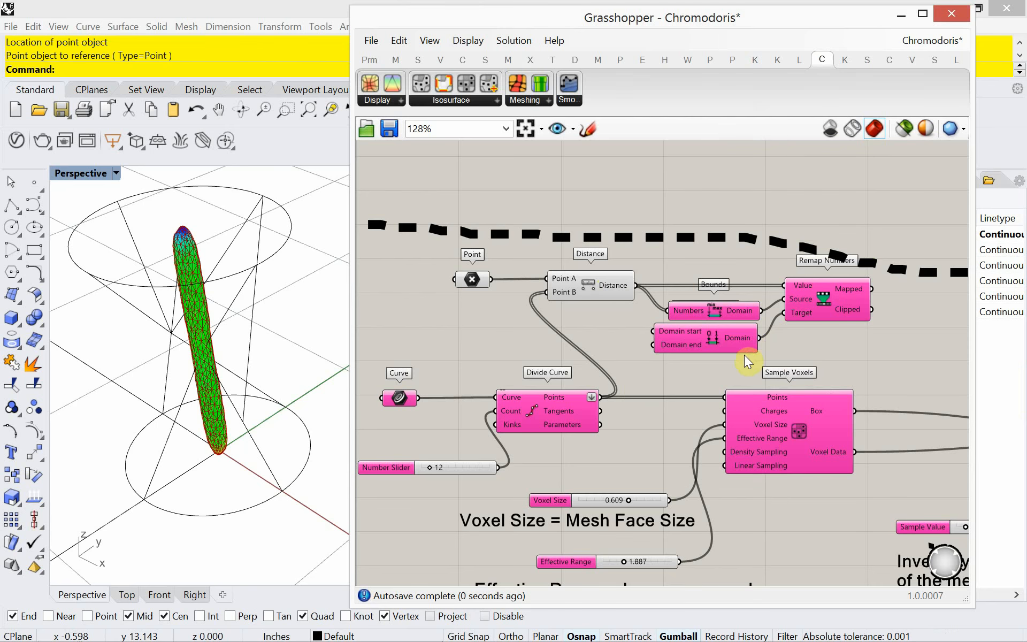
{"action": "left_click_drag", "start_coordinate": [707, 348], "coordinate": [719, 349]}
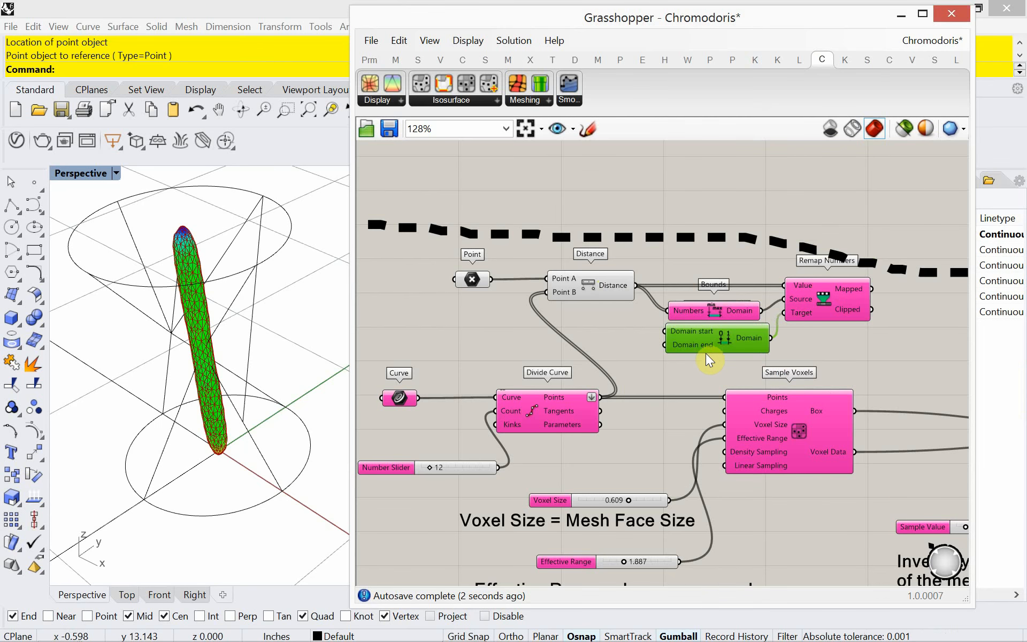
Create a number slider with the value 0.333 and connect it to the Domain start input of Construct Domain.
{"action": "right_click_drag", "start_coordinate": [676, 340], "coordinate": [698, 345]}
{"action": "scroll", "coordinate": [645, 340], "scroll_direction": "up", "scroll_amount": 2}
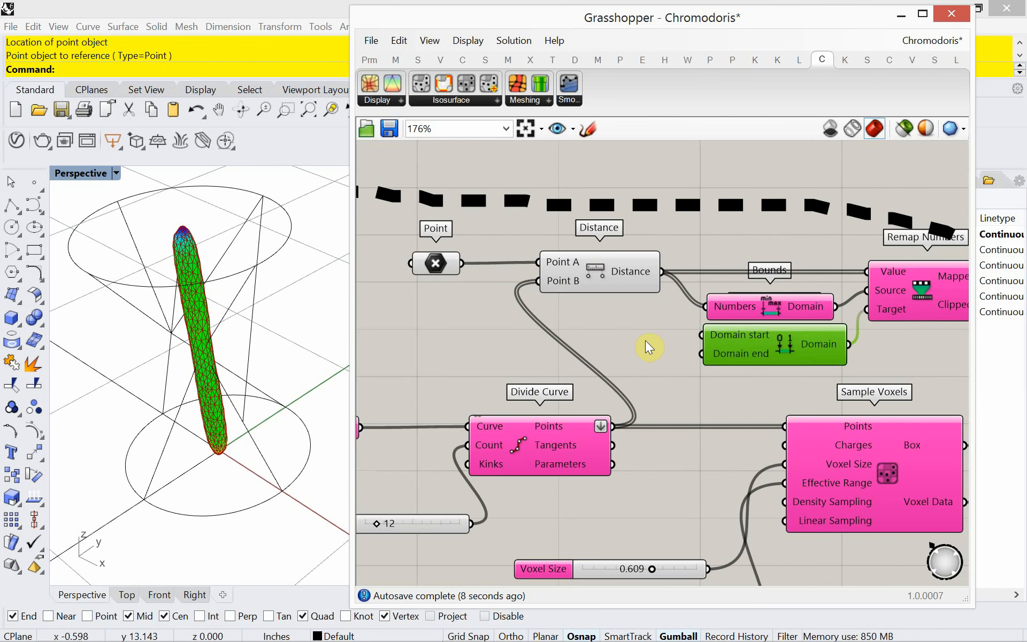
{"action": "double_click", "coordinate": [645, 340]}
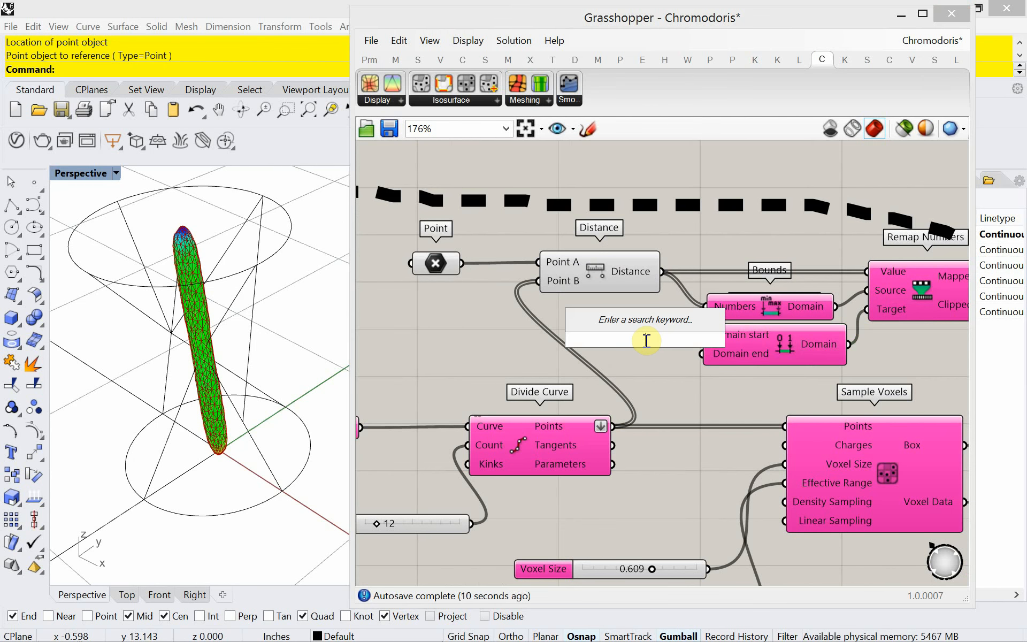
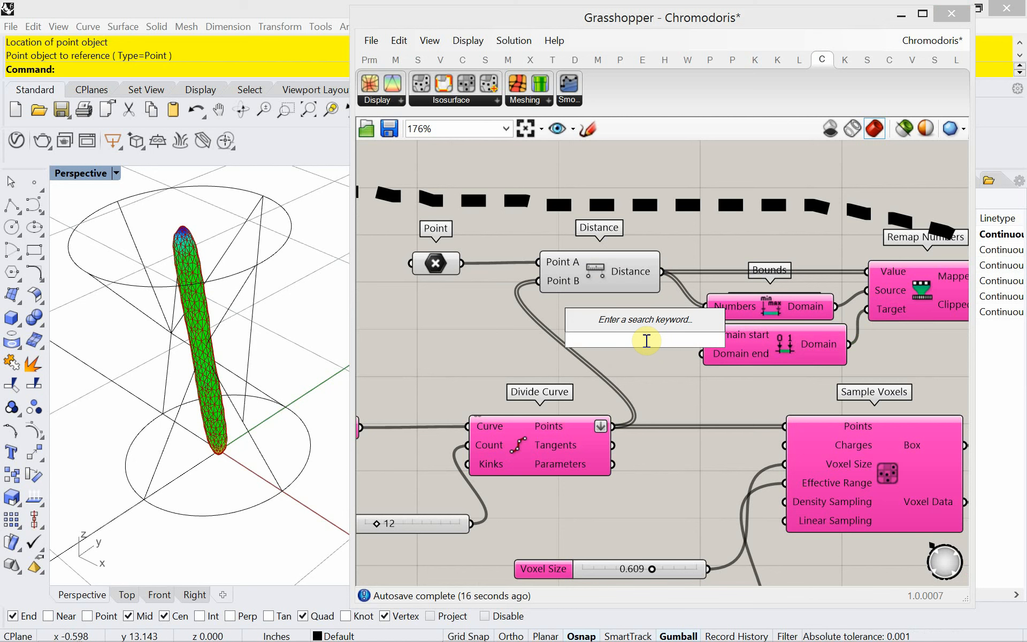
{"action": "type", "text": "."}
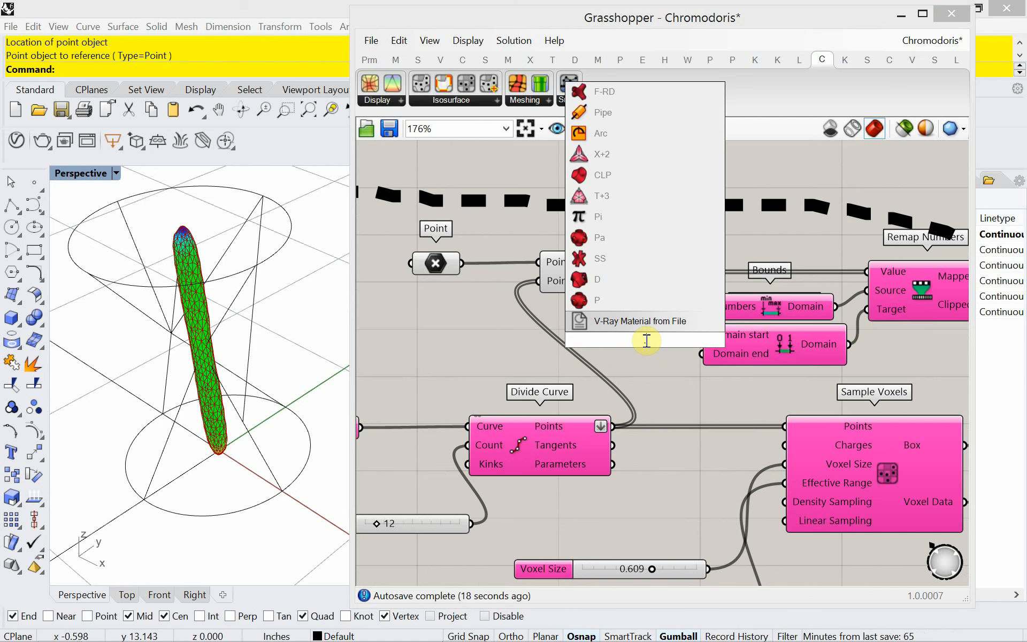
{"action": "type", "text": "0333"}
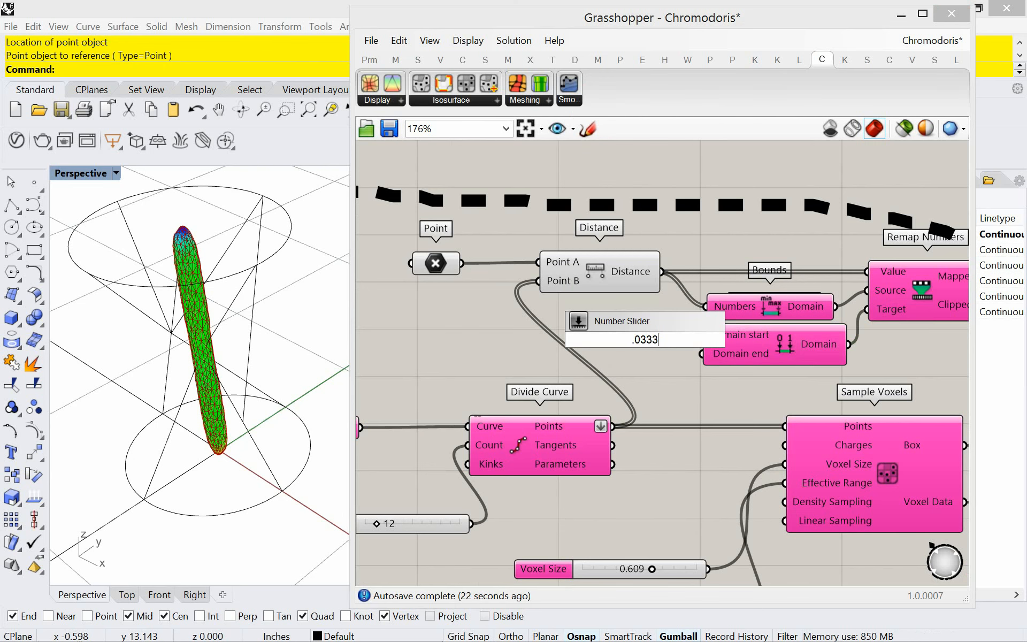
{"action": "key", "text": "BackSpace"}
{"action": "key", "text": "BackSpace"}
{"action": "type", "text": "333"}
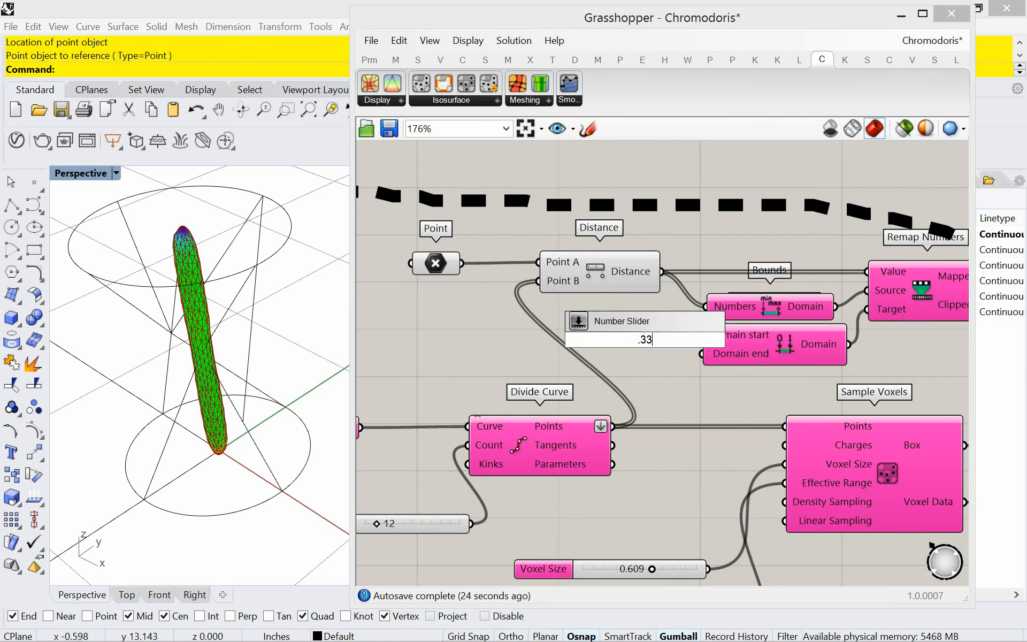
{"action": "key", "text": "Return"}
{"action": "left_click_drag", "start_coordinate": [645, 340], "coordinate": [553, 334]}
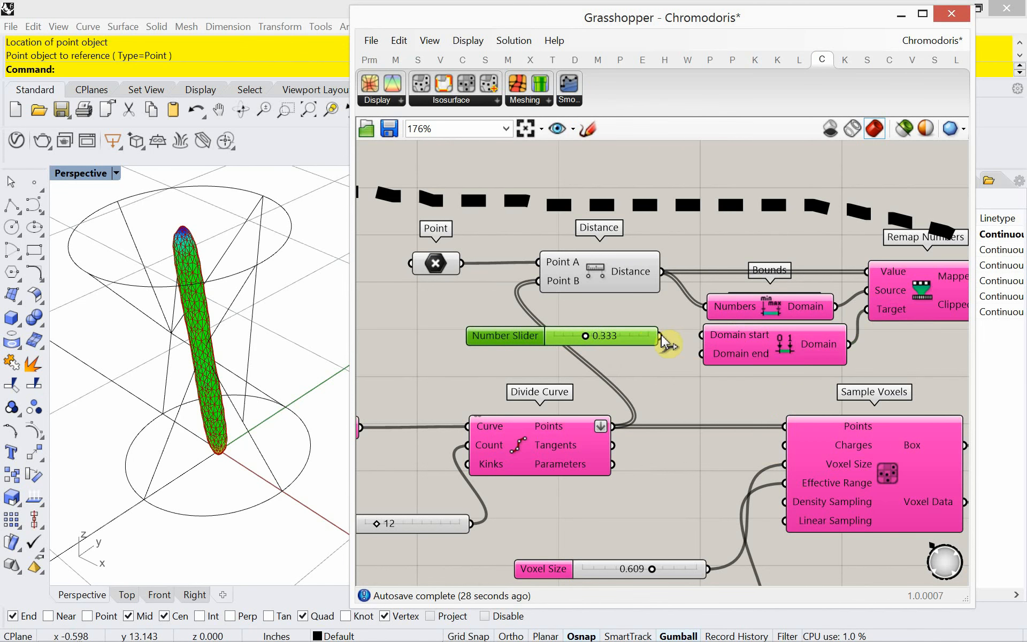
{"action": "left_click_drag", "start_coordinate": [695, 342], "coordinate": [700, 336]}
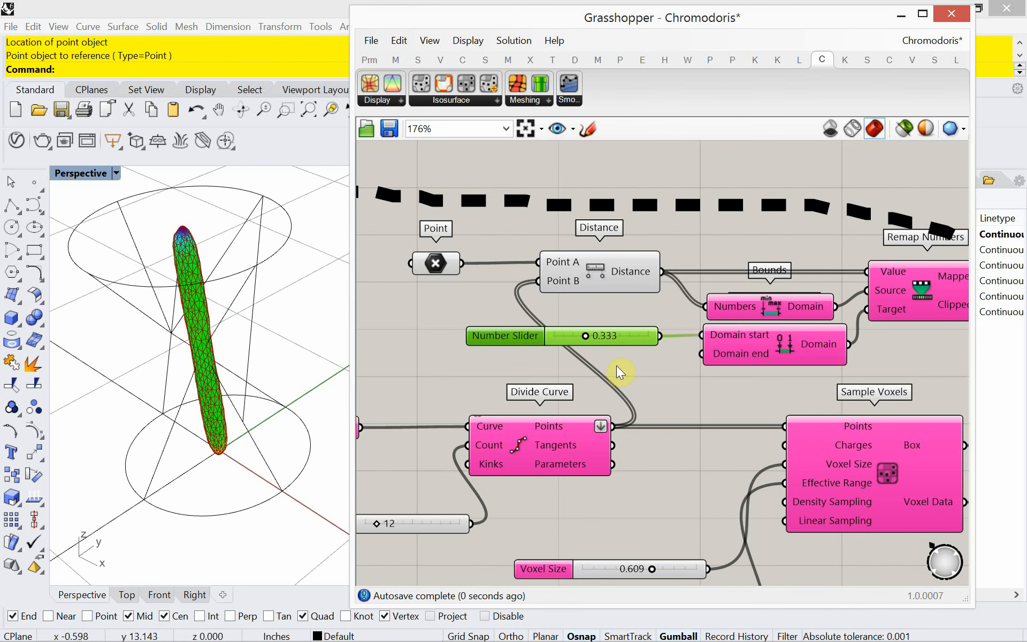
Create a number slider with the value 2.000 below the 0.333 one and connect it to Domain end.
{"action": "double_click", "coordinate": [617, 366]}
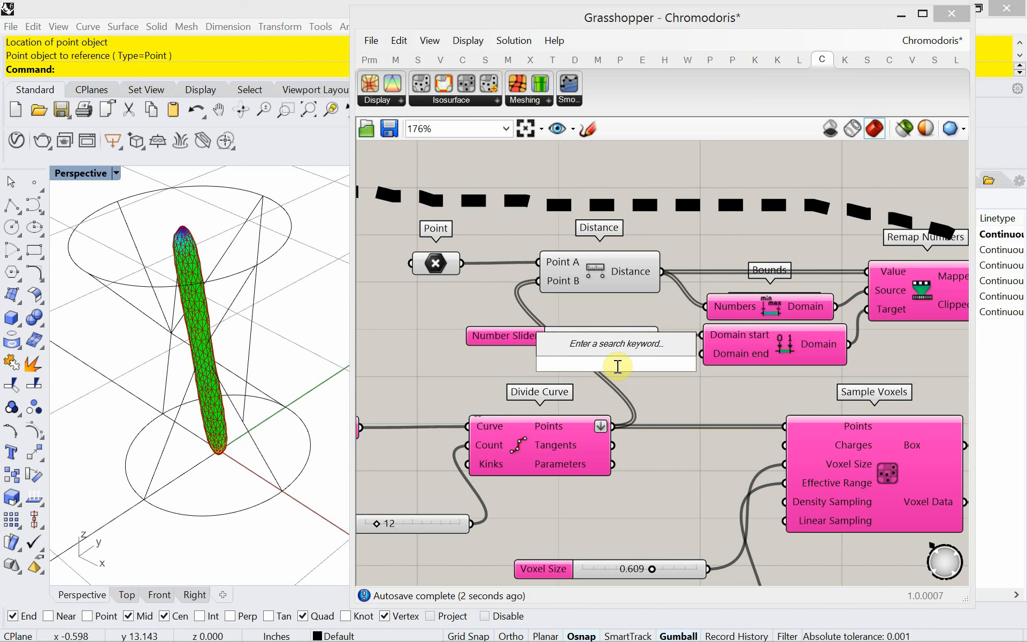
{"action": "type", "text": "2."}
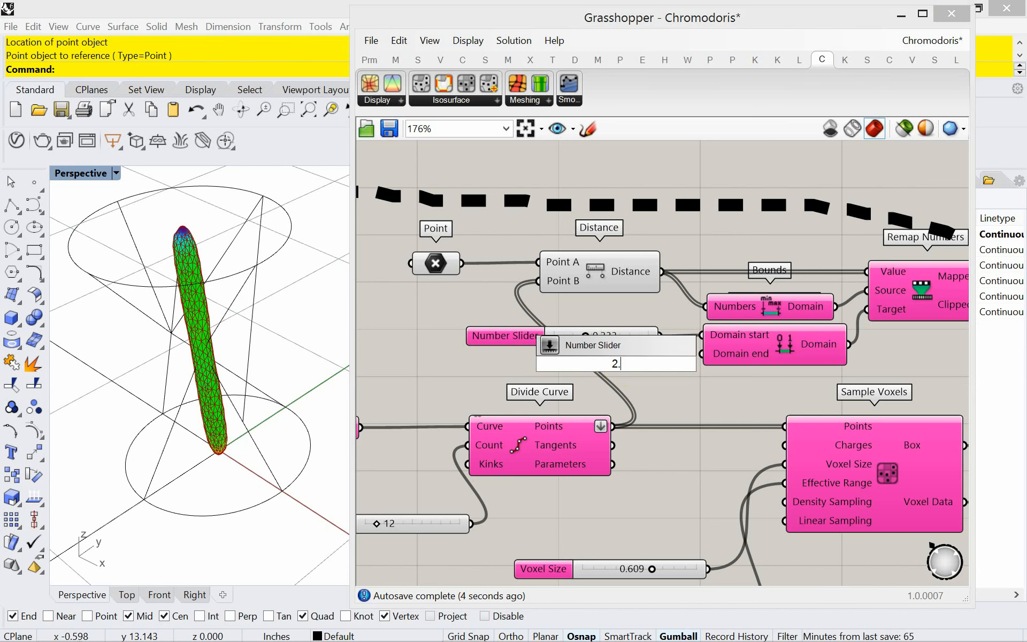
{"action": "key", "text": "Return"}
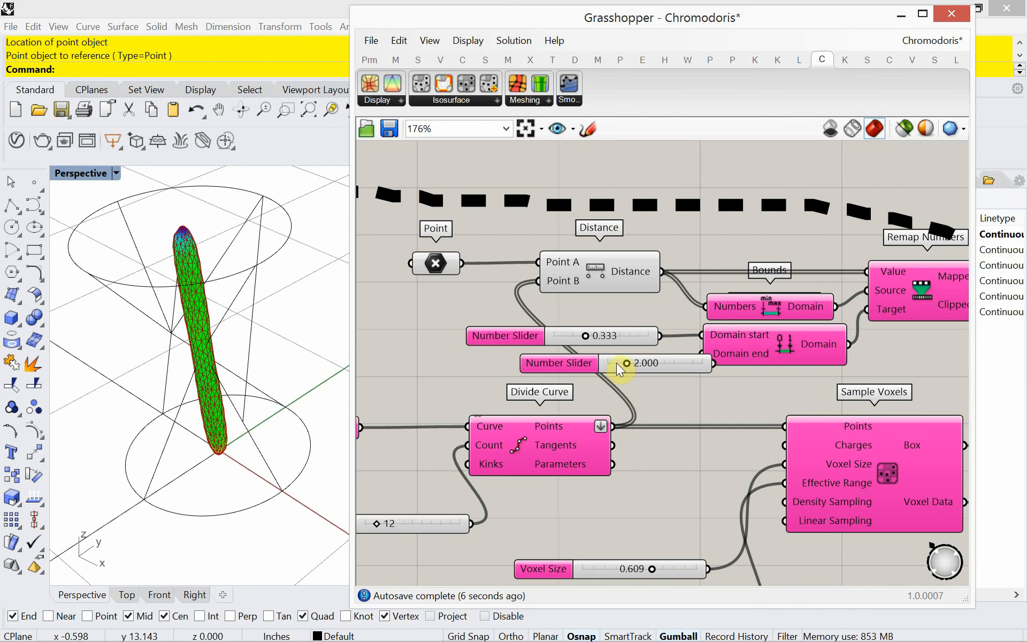
{"action": "left_click_drag", "start_coordinate": [616, 363], "coordinate": [576, 364]}
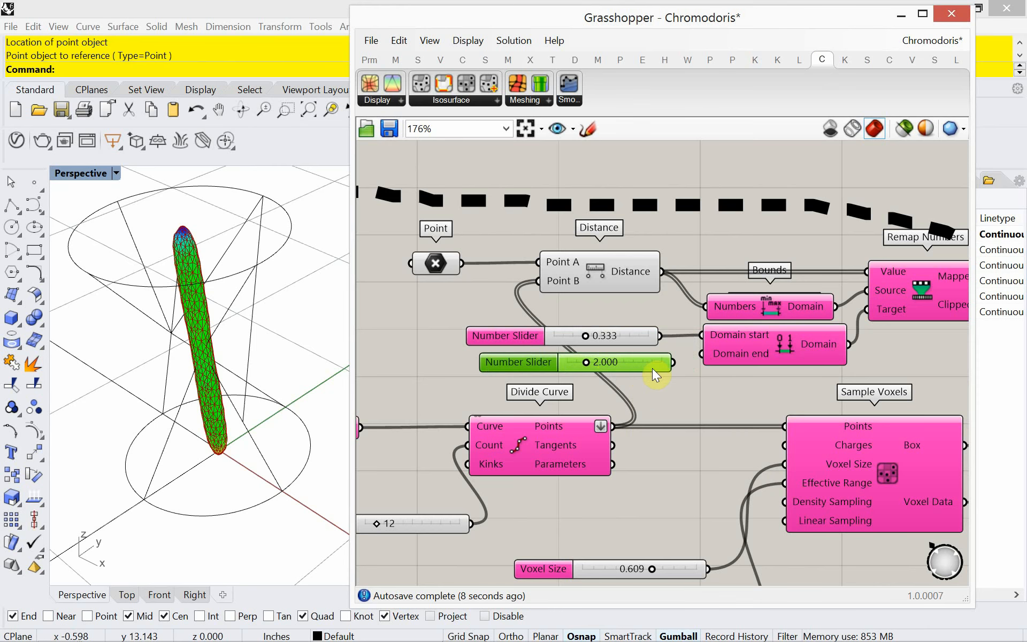
{"action": "scroll", "coordinate": [663, 371], "scroll_direction": "down", "scroll_amount": 2}
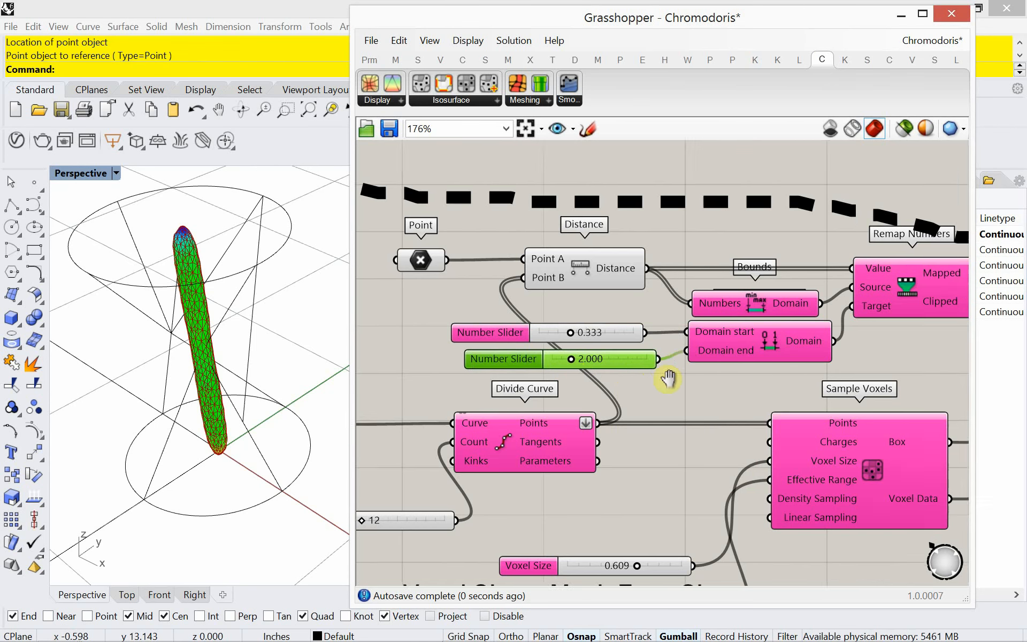
Connect the Mapped output of Remap Numbers to the Charges input of Sample Voxels.
{"action": "left_click", "coordinate": [831, 288]}
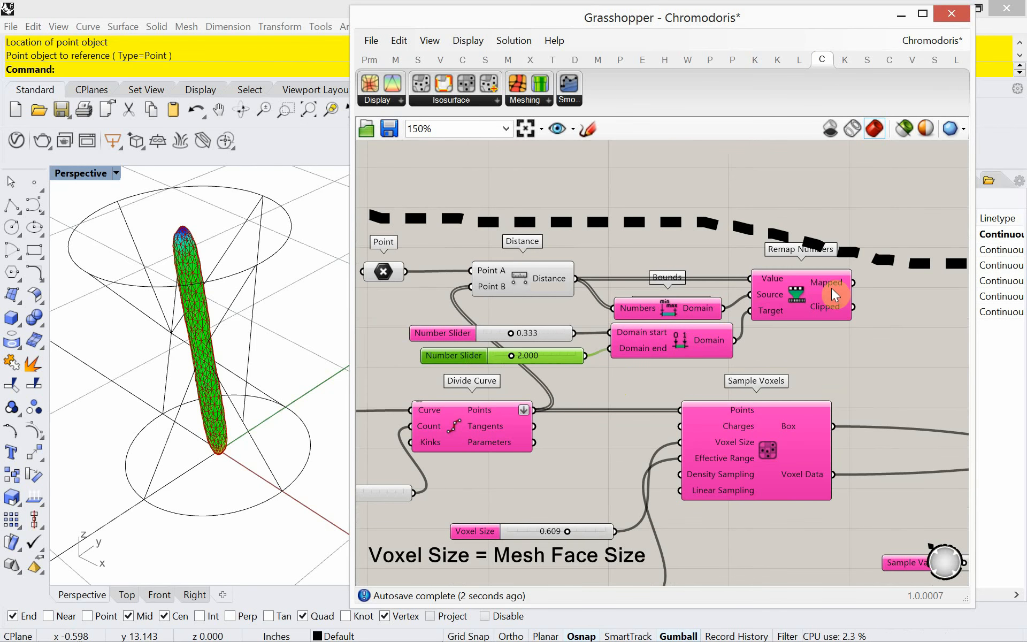
{"action": "mouse_move", "coordinate": [833, 281]}
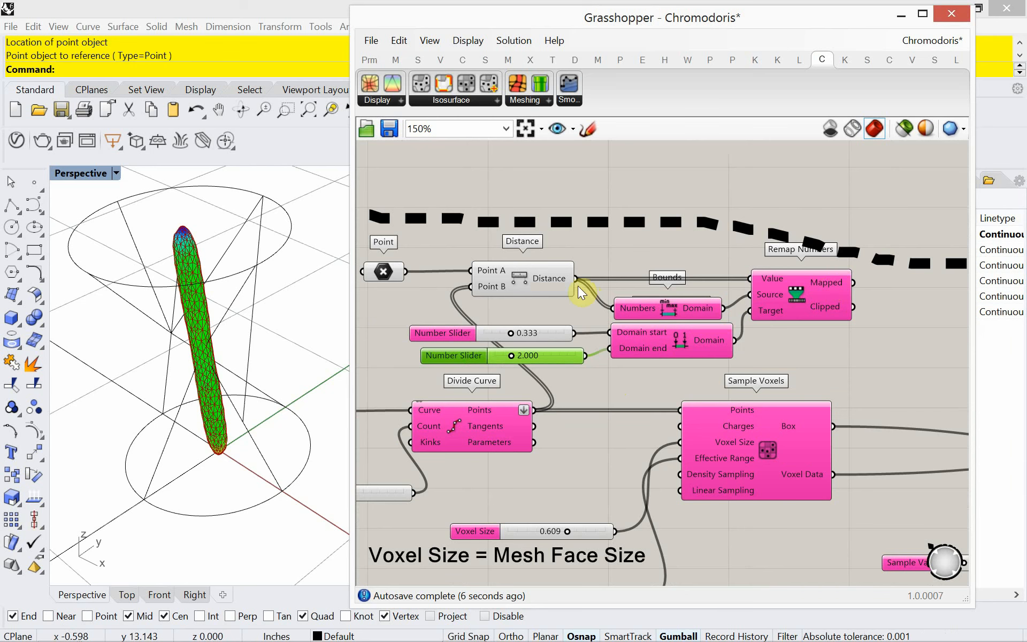
{"action": "mouse_move", "coordinate": [559, 286]}
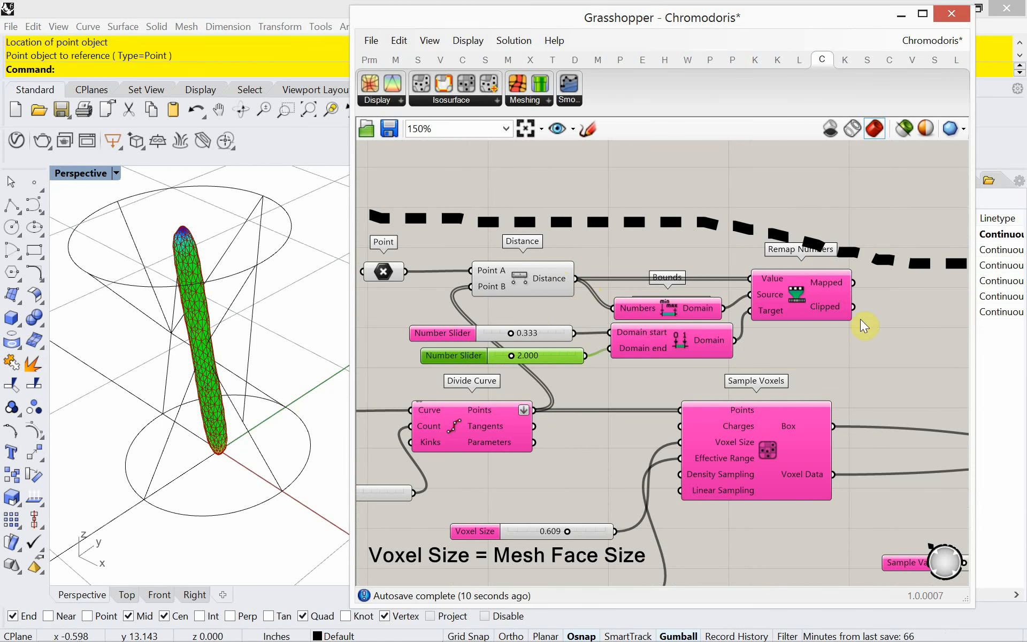
{"action": "mouse_move", "coordinate": [527, 342]}
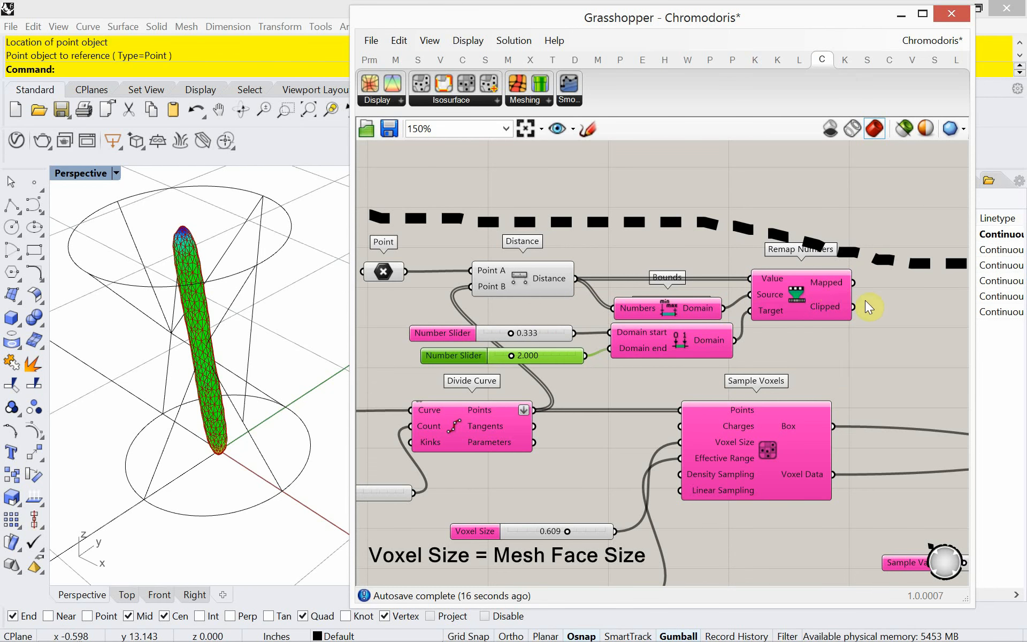
{"action": "left_click_drag", "start_coordinate": [892, 323], "coordinate": [679, 426]}
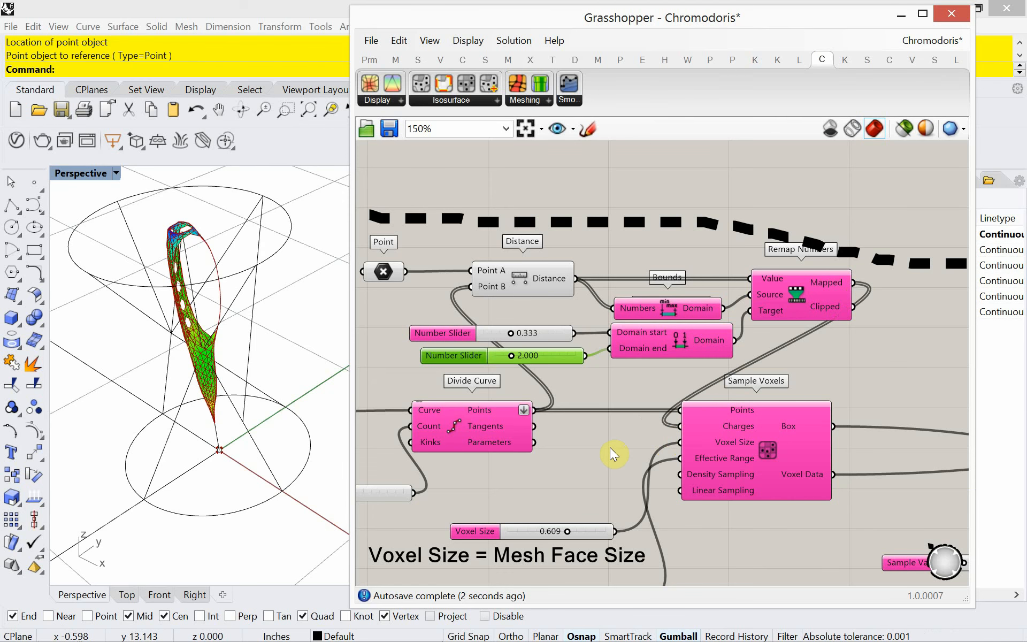
Raise the Sample Value slider feeding Build IsoSurface to 1.126.
{"action": "right_click_drag", "start_coordinate": [237, 439], "coordinate": [229, 415]}
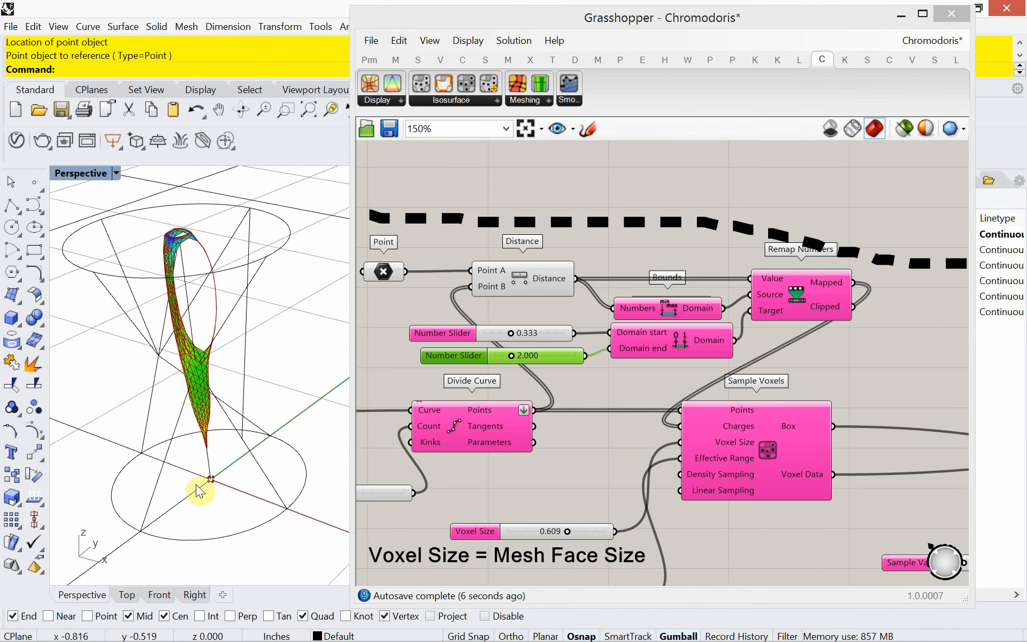
{"action": "right_click_drag", "start_coordinate": [193, 332], "coordinate": [224, 310]}
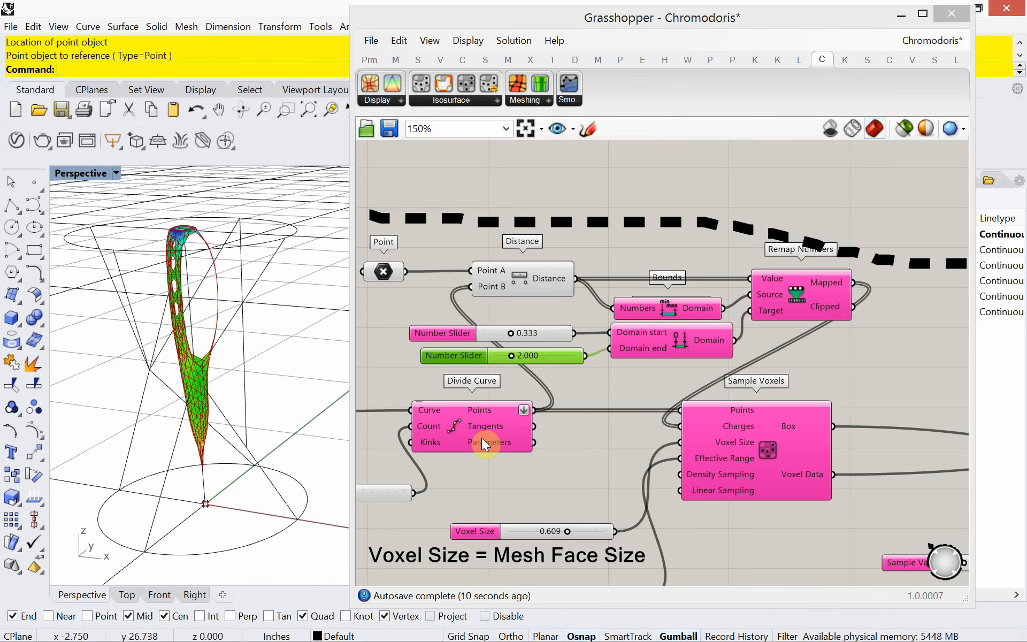
{"action": "scroll", "coordinate": [484, 443], "scroll_direction": "down", "scroll_amount": 5}
{"action": "right_click_drag", "start_coordinate": [746, 529], "coordinate": [665, 483]}
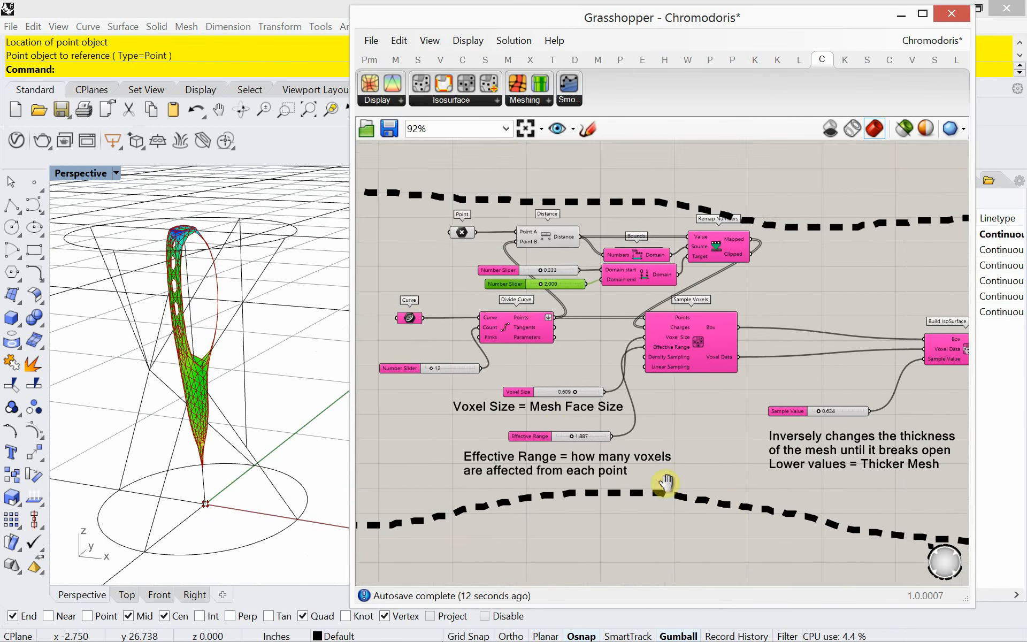
{"action": "scroll", "coordinate": [674, 449], "scroll_direction": "up", "scroll_amount": 5}
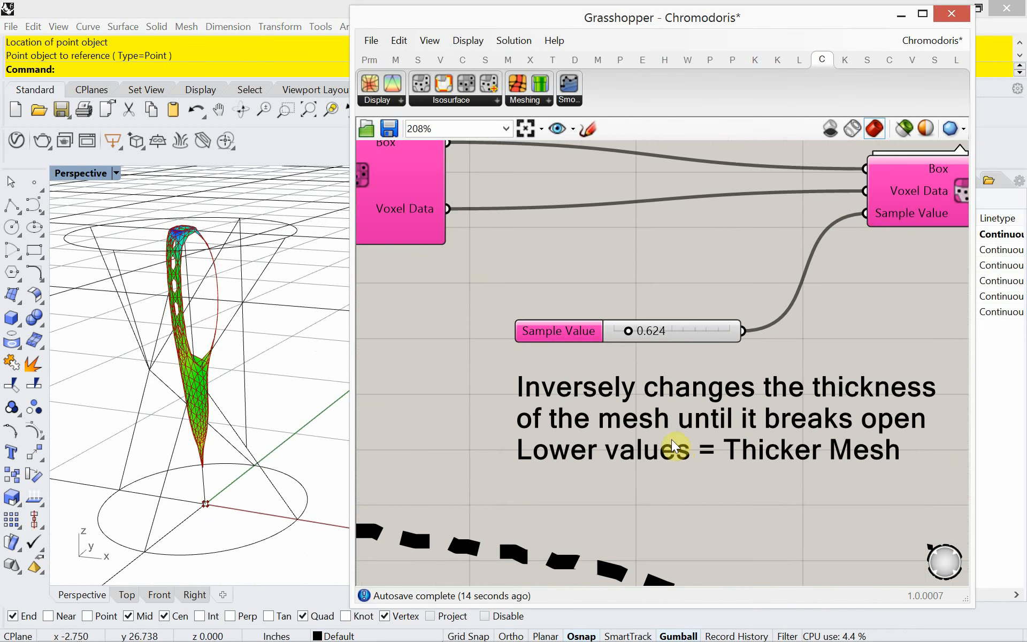
{"action": "scroll", "coordinate": [642, 368], "scroll_direction": "up", "scroll_amount": 2}
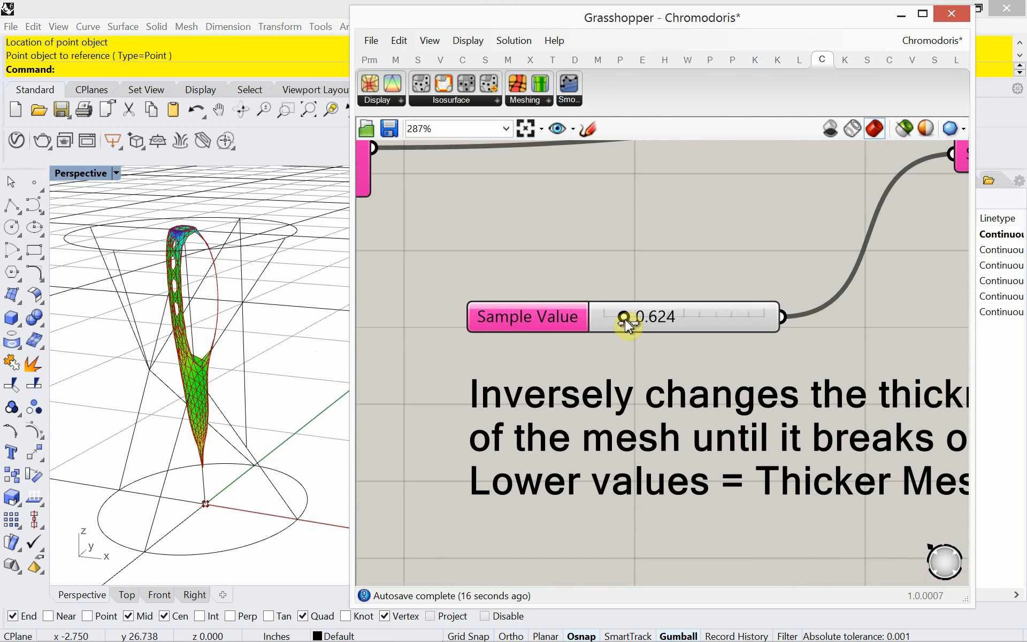
{"action": "left_click_drag", "start_coordinate": [627, 324], "coordinate": [645, 330]}
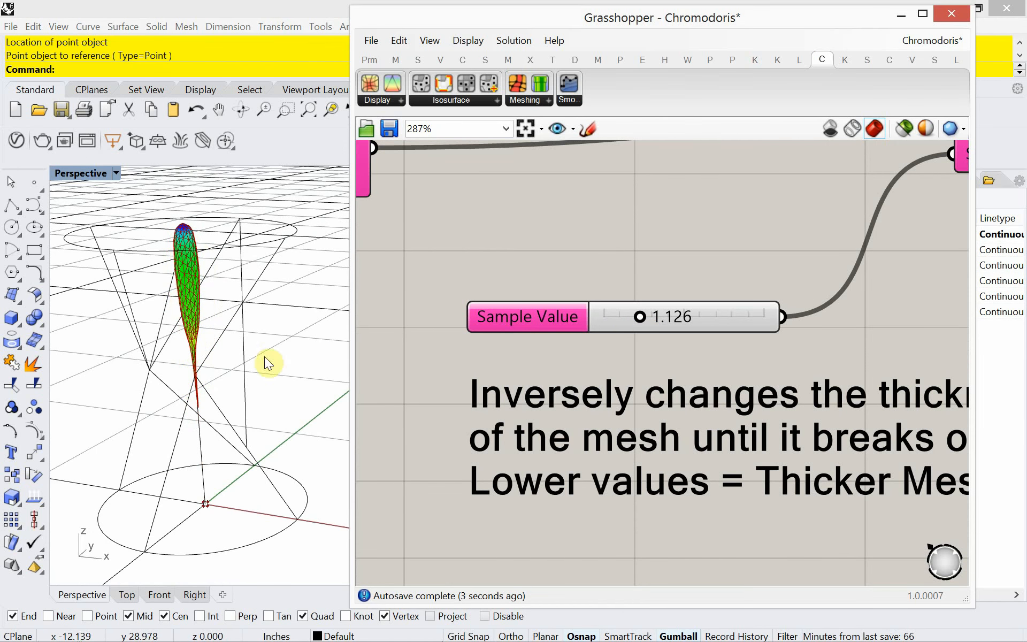
Lower the QuickSmooth inputs, setting Smooth Iterations to 6 and Smooth Step to 0.225.
{"action": "right_click_drag", "start_coordinate": [202, 344], "coordinate": [201, 369]}
{"action": "right_click_drag", "start_coordinate": [695, 435], "coordinate": [576, 374]}
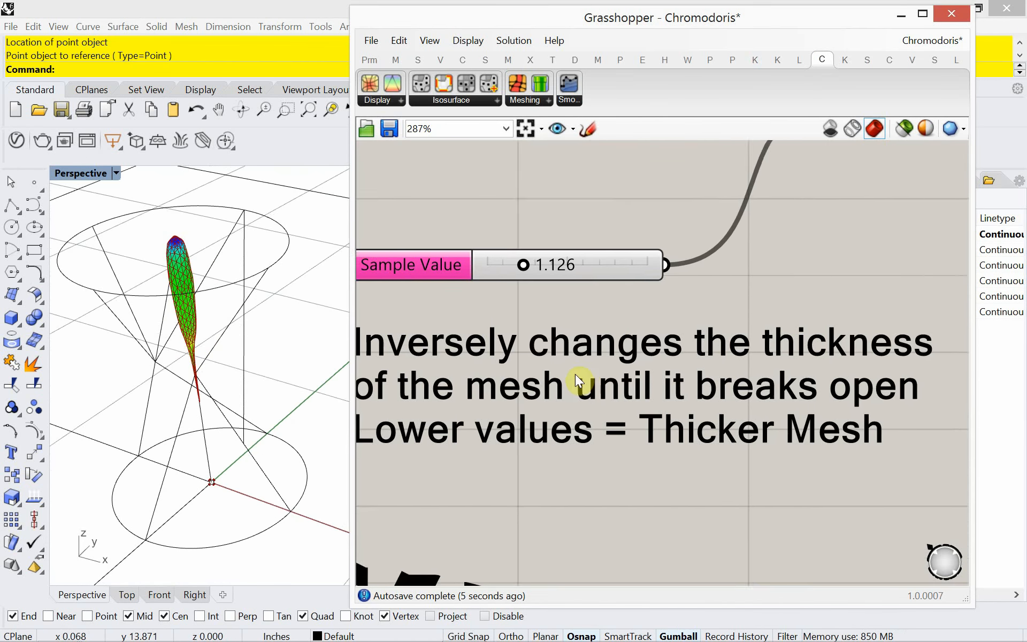
{"action": "scroll", "coordinate": [575, 374], "scroll_direction": "down", "scroll_amount": 5}
{"action": "scroll", "coordinate": [663, 364], "scroll_direction": "up", "scroll_amount": 4}
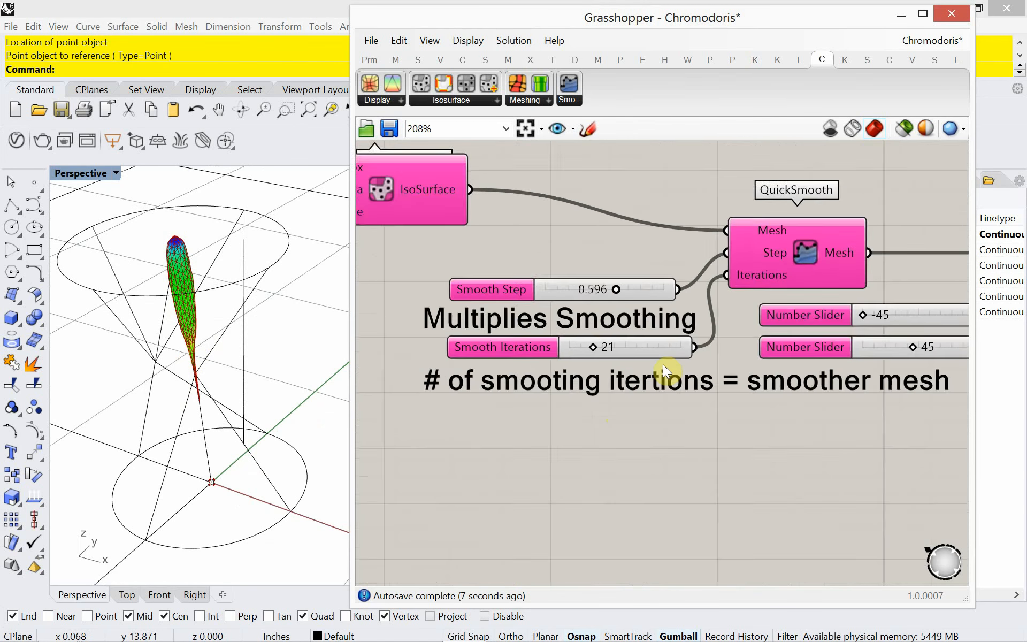
{"action": "scroll", "coordinate": [662, 365], "scroll_direction": "up", "scroll_amount": 1}
{"action": "right_click_drag", "start_coordinate": [636, 367], "coordinate": [603, 374]}
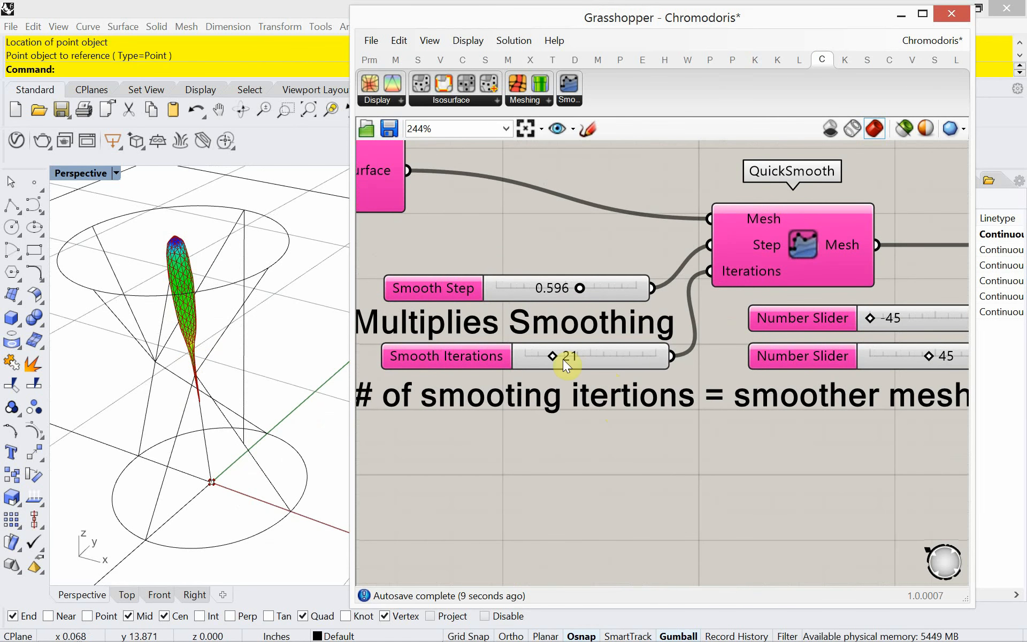
{"action": "left_click_drag", "start_coordinate": [555, 357], "coordinate": [535, 366]}
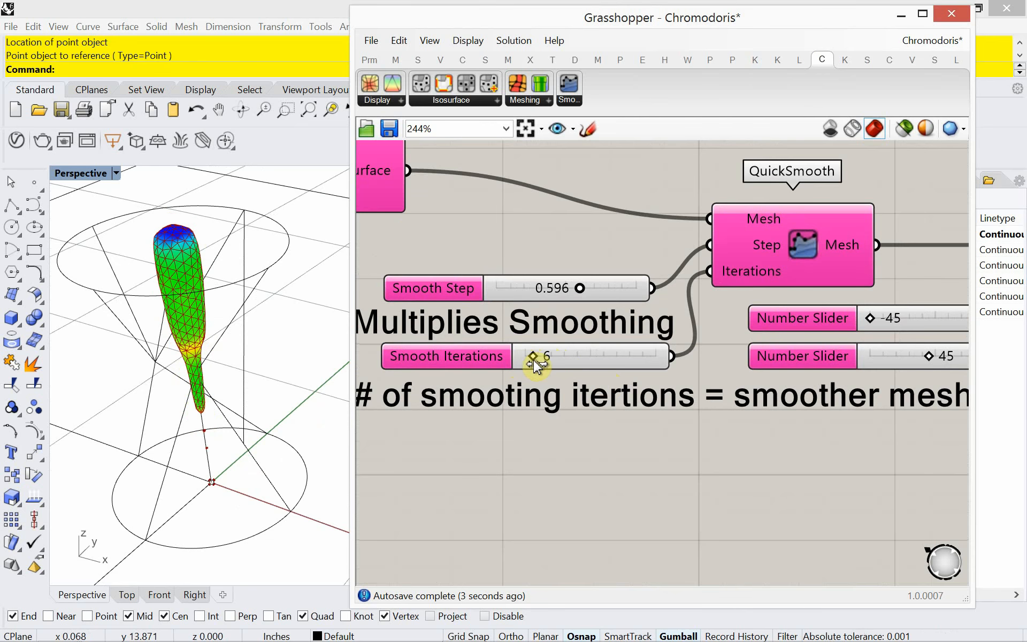
{"action": "left_click_drag", "start_coordinate": [572, 291], "coordinate": [523, 315]}
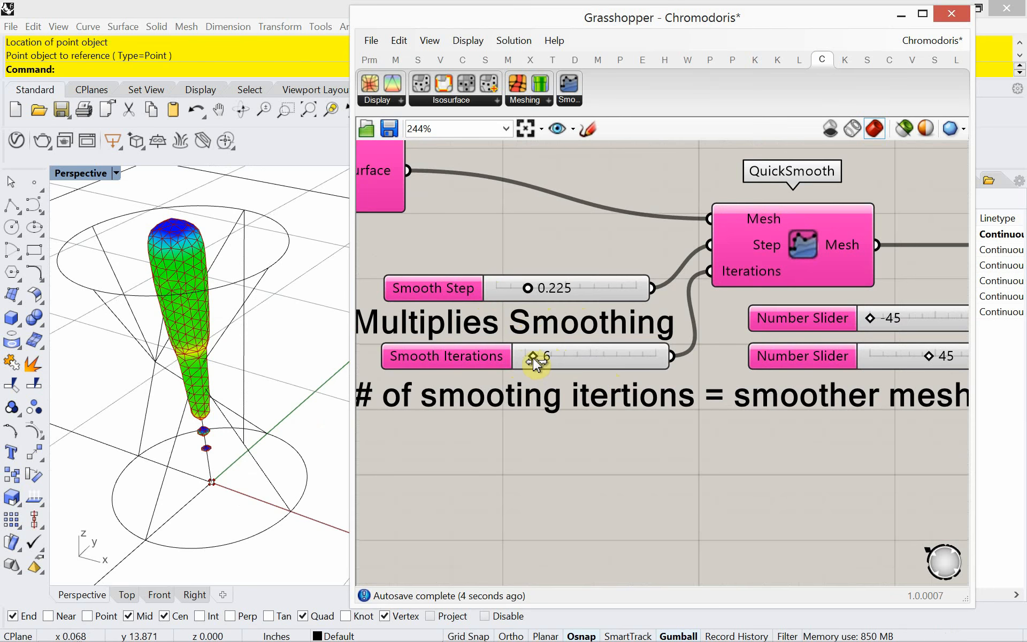
Raise the QuickSmooth inputs, setting Smooth Step to 0.279 and Smooth Iterations to 13.
{"action": "left_click_drag", "start_coordinate": [535, 364], "coordinate": [535, 363]}
{"action": "right_click_drag", "start_coordinate": [240, 405], "coordinate": [255, 364]}
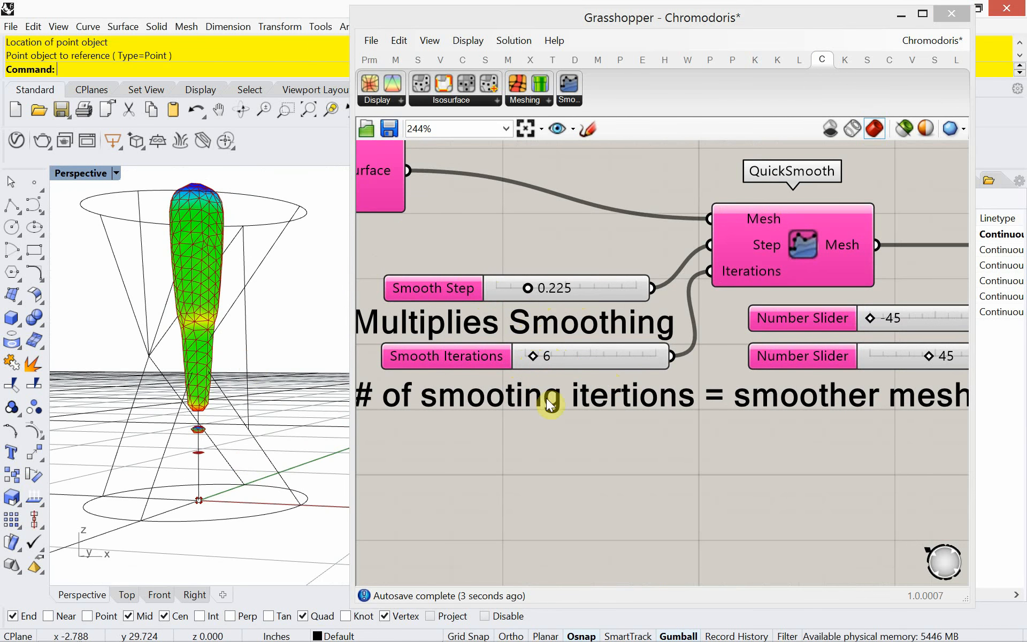
{"action": "left_click_drag", "start_coordinate": [531, 289], "coordinate": [536, 299]}
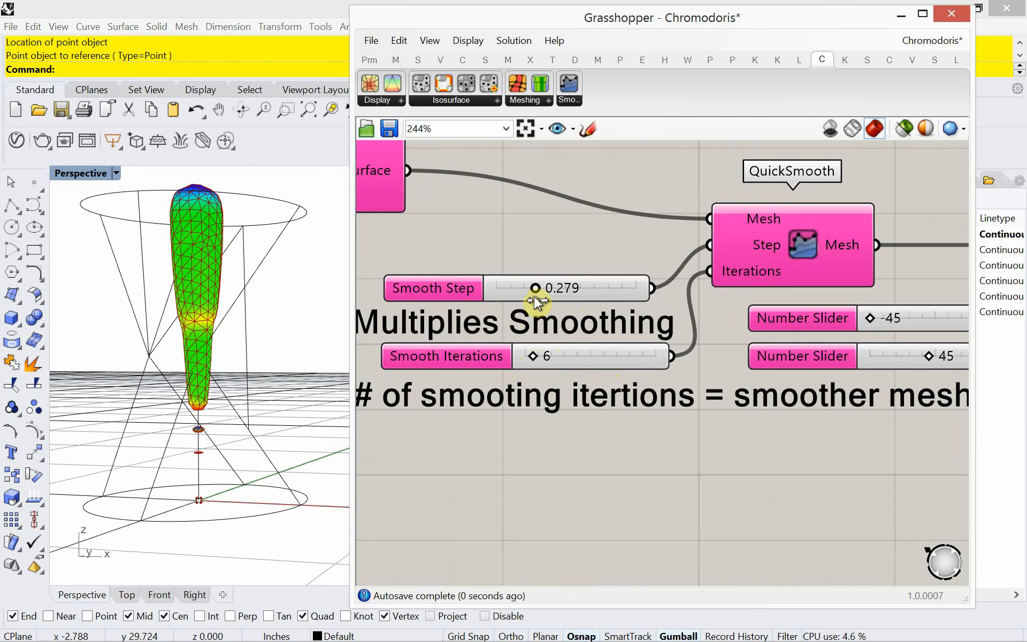
{"action": "left_click_drag", "start_coordinate": [533, 358], "coordinate": [543, 361]}
{"action": "right_click_drag", "start_coordinate": [243, 375], "coordinate": [227, 394]}
Set the Domain start slider to 0.966 and the Domain end slider to 1.765.
{"action": "right_click_drag", "start_coordinate": [461, 374], "coordinate": [620, 392]}
{"action": "scroll", "coordinate": [626, 396], "scroll_direction": "down", "scroll_amount": 4}
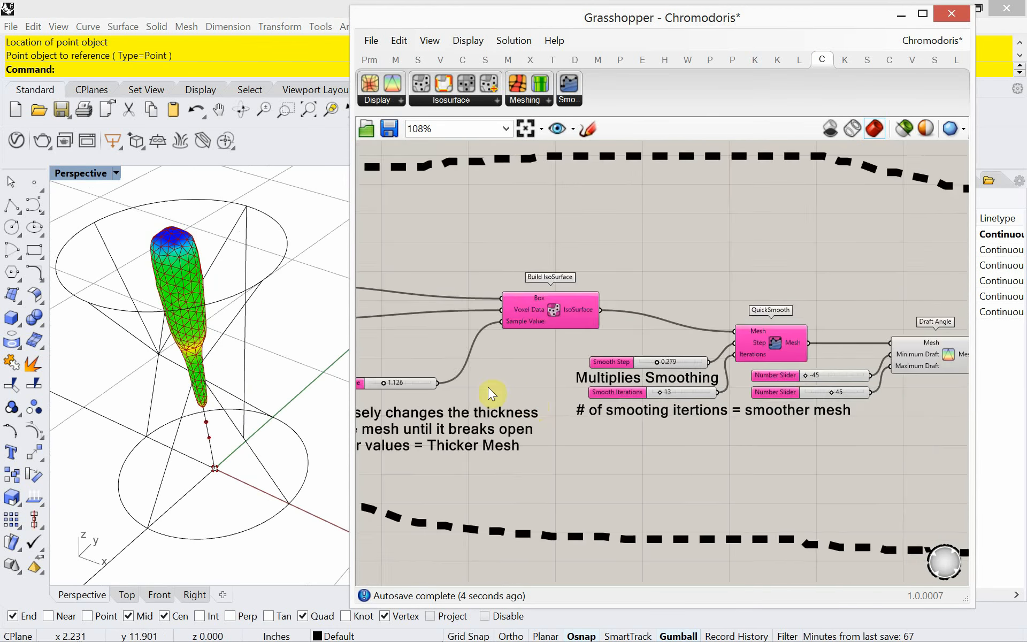
{"action": "right_click_drag", "start_coordinate": [487, 387], "coordinate": [753, 400]}
{"action": "right_click_drag", "start_coordinate": [537, 381], "coordinate": [639, 312]}
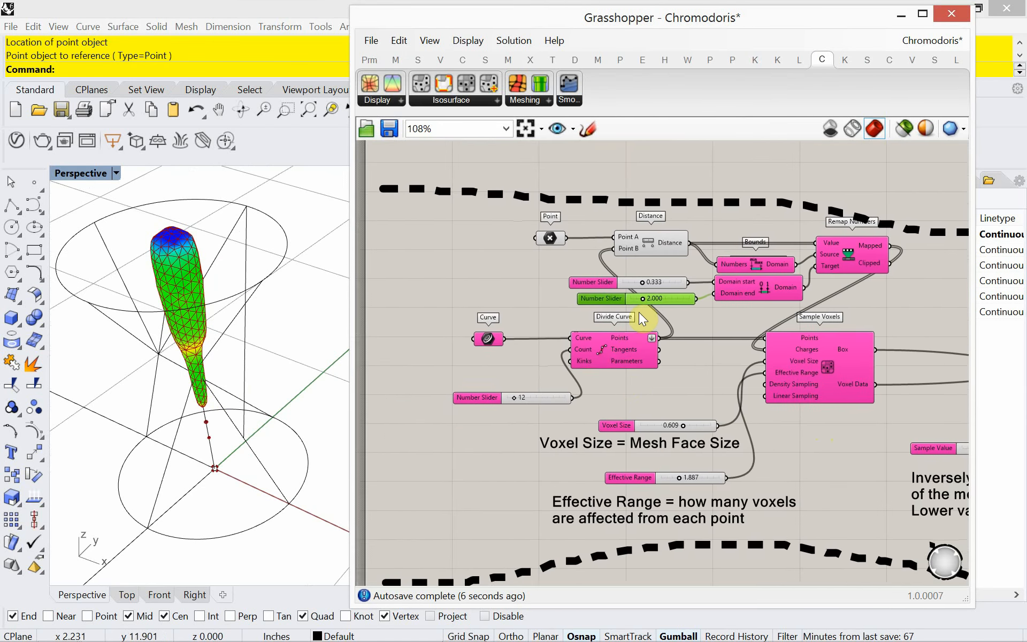
{"action": "scroll", "coordinate": [643, 312], "scroll_direction": "up", "scroll_amount": 4}
{"action": "scroll", "coordinate": [643, 309], "scroll_direction": "up", "scroll_amount": 4}
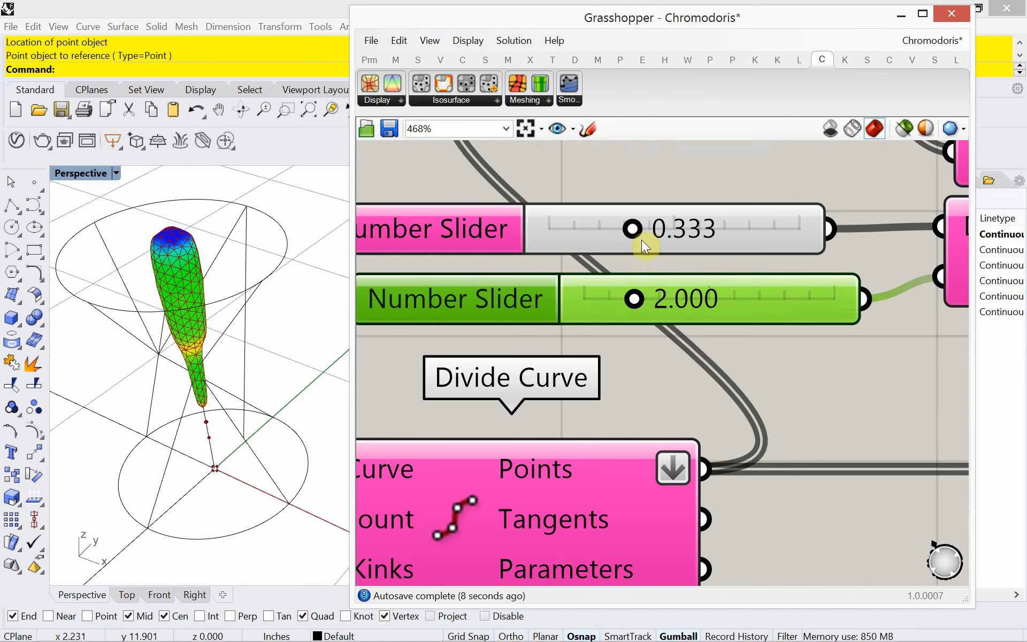
{"action": "left_click_drag", "start_coordinate": [639, 237], "coordinate": [800, 276]}
{"action": "mouse_move", "coordinate": [644, 309]}
{"action": "left_mouse_down"}
{"action": "mouse_move", "coordinate": [633, 310]}
{"action": "mouse_move", "coordinate": [665, 314]}
{"action": "mouse_move", "coordinate": [636, 313]}
{"action": "left_mouse_up"}
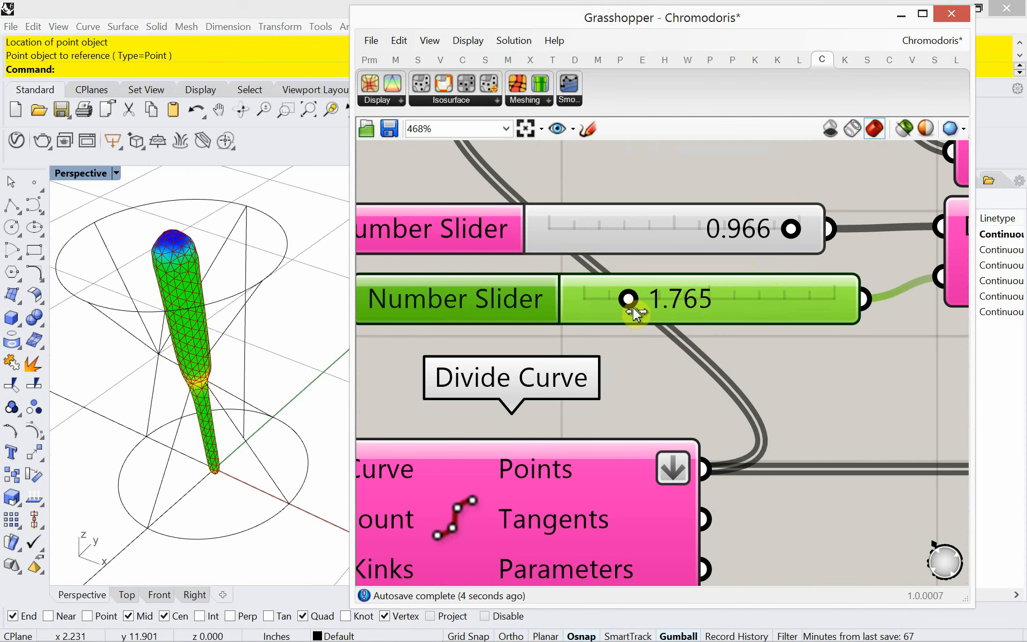
Examine how the mesh thickness changes along the line from several viewing angles.
{"action": "right_click_drag", "start_coordinate": [224, 454], "coordinate": [206, 397]}
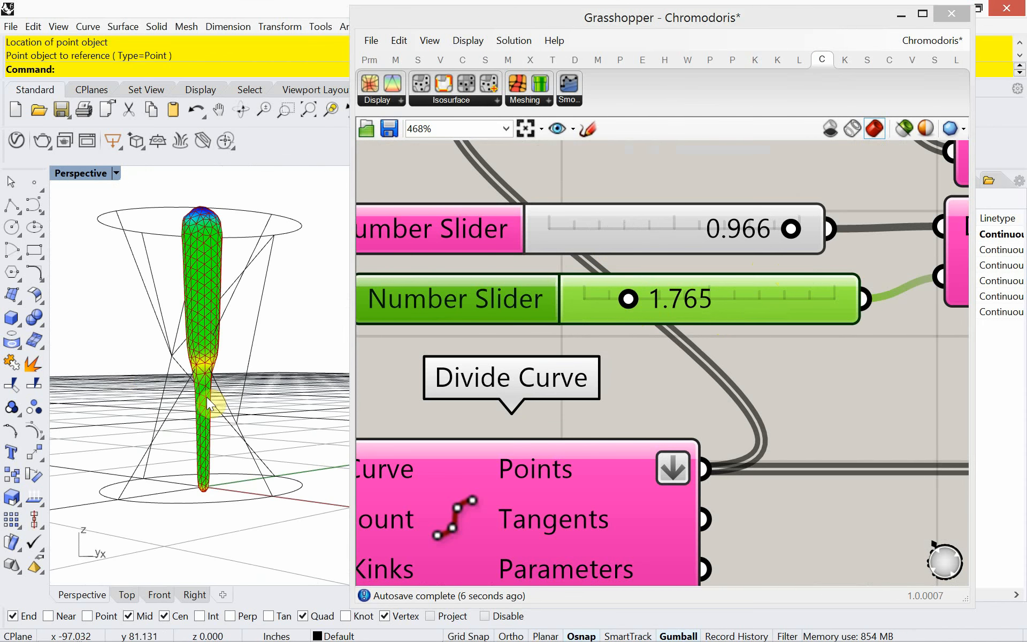
{"action": "right_click_drag", "start_coordinate": [142, 360], "coordinate": [181, 411]}
{"action": "scroll", "coordinate": [169, 413], "scroll_direction": "up", "scroll_amount": 4}
{"action": "scroll", "coordinate": [650, 368], "scroll_direction": "down", "scroll_amount": 3}
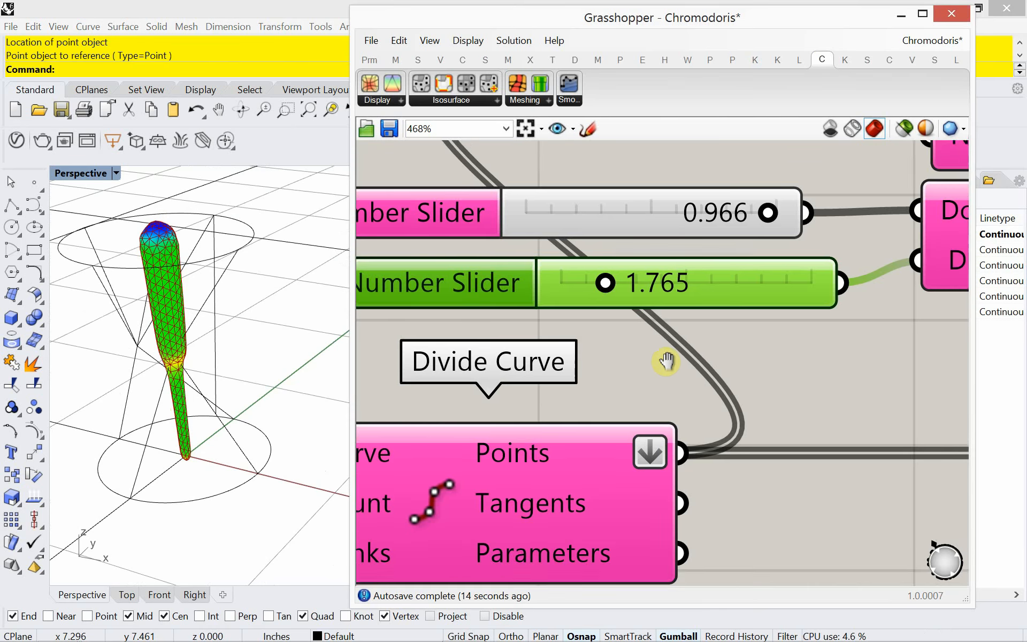
{"action": "right_click_drag", "start_coordinate": [258, 447], "coordinate": [255, 432]}
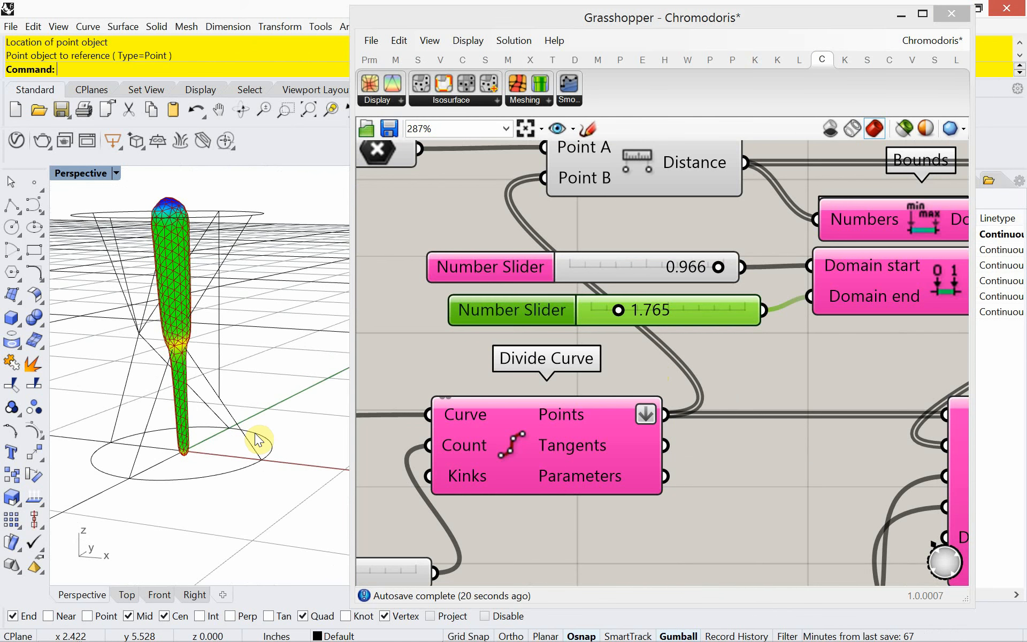
{"action": "mouse_move", "coordinate": [229, 436]}
{"action": "right_mouse_down"}
{"action": "mouse_move", "coordinate": [222, 447]}
{"action": "mouse_move", "coordinate": [235, 428]}
{"action": "right_mouse_up"}
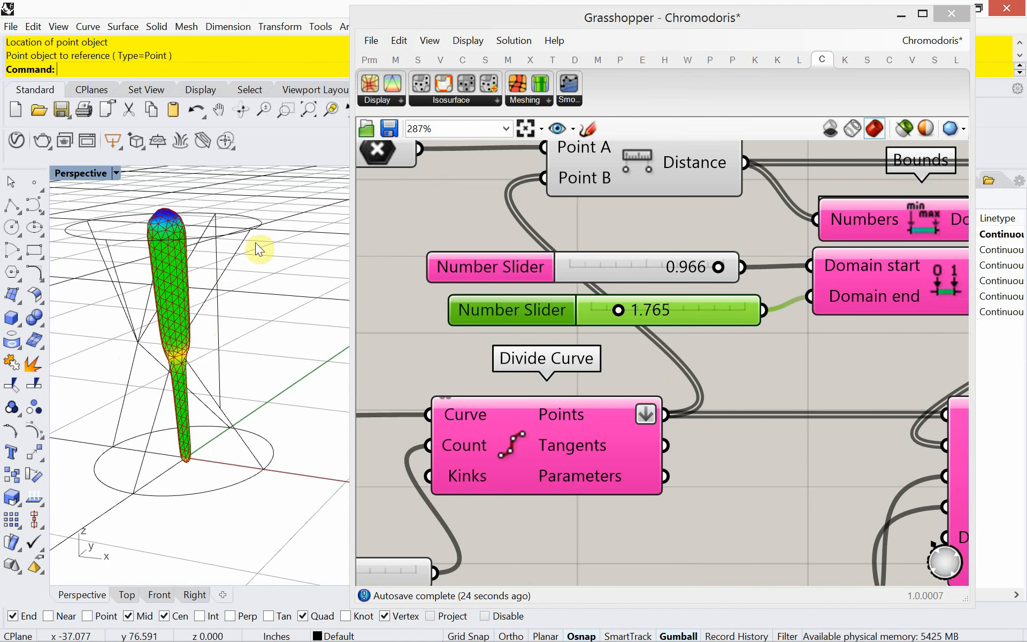
{"action": "right_click_drag", "start_coordinate": [234, 249], "coordinate": [249, 295]}
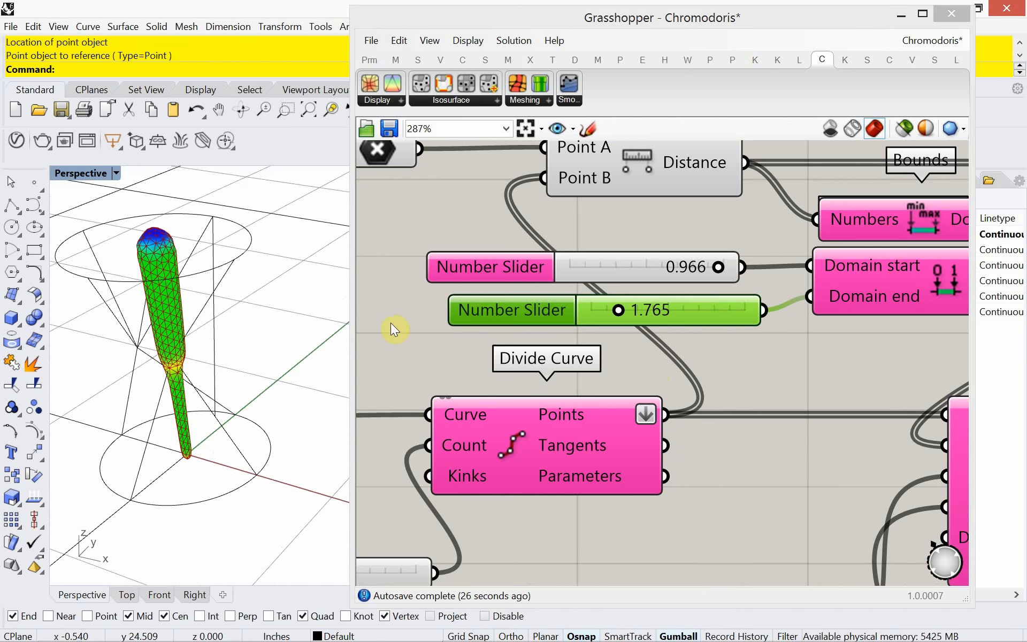
Set multiple curves in the Curve parameter, referencing the line inside the mesh and the neighbouring slanted line.
{"action": "right_click_drag", "start_coordinate": [394, 328], "coordinate": [568, 310]}
{"action": "scroll", "coordinate": [568, 310], "scroll_direction": "down", "scroll_amount": 5}
{"action": "scroll", "coordinate": [566, 364], "scroll_direction": "up", "scroll_amount": 6}
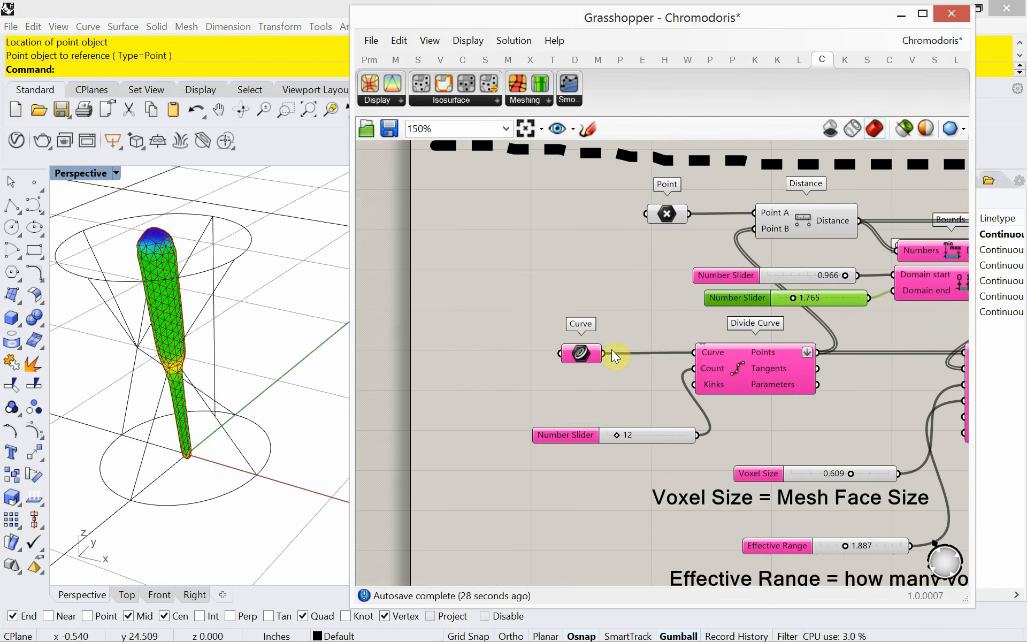
{"action": "left_click", "coordinate": [585, 352]}
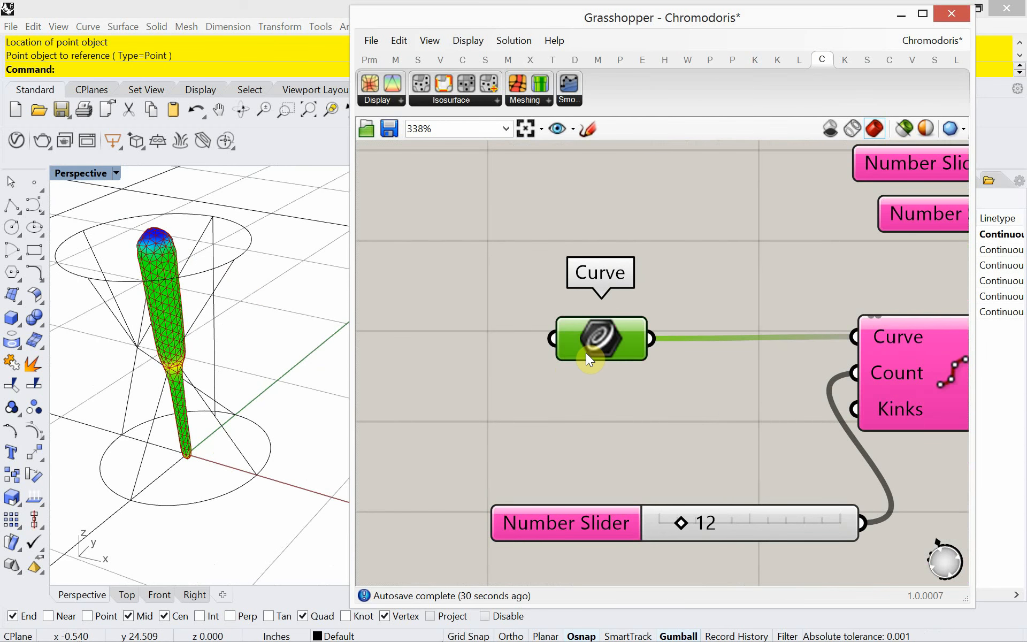
{"action": "right_click", "coordinate": [586, 354]}
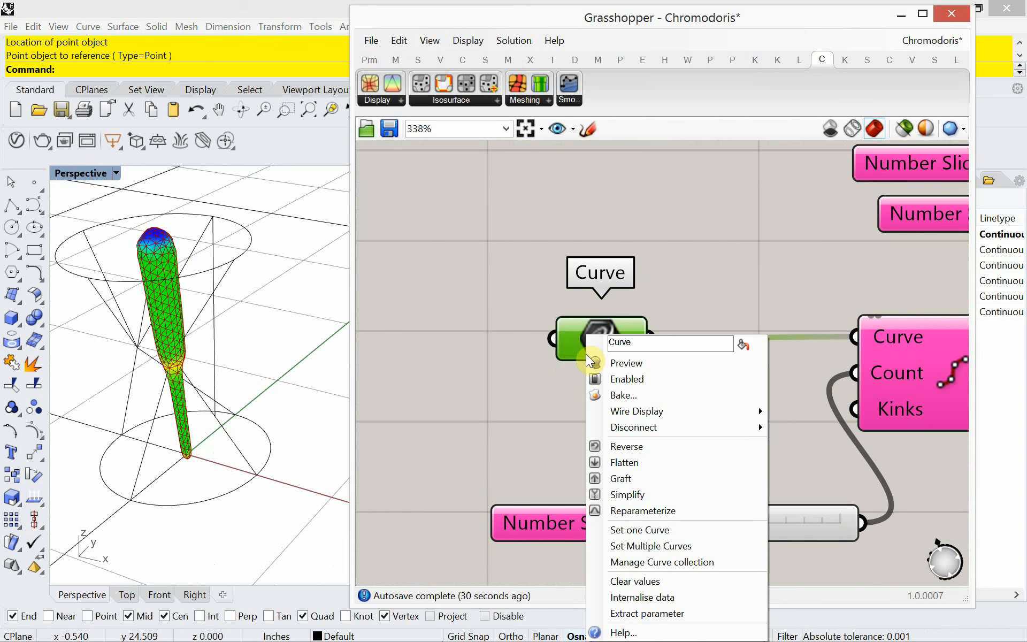
{"action": "left_click", "coordinate": [649, 546]}
{"action": "left_click", "coordinate": [170, 327]}
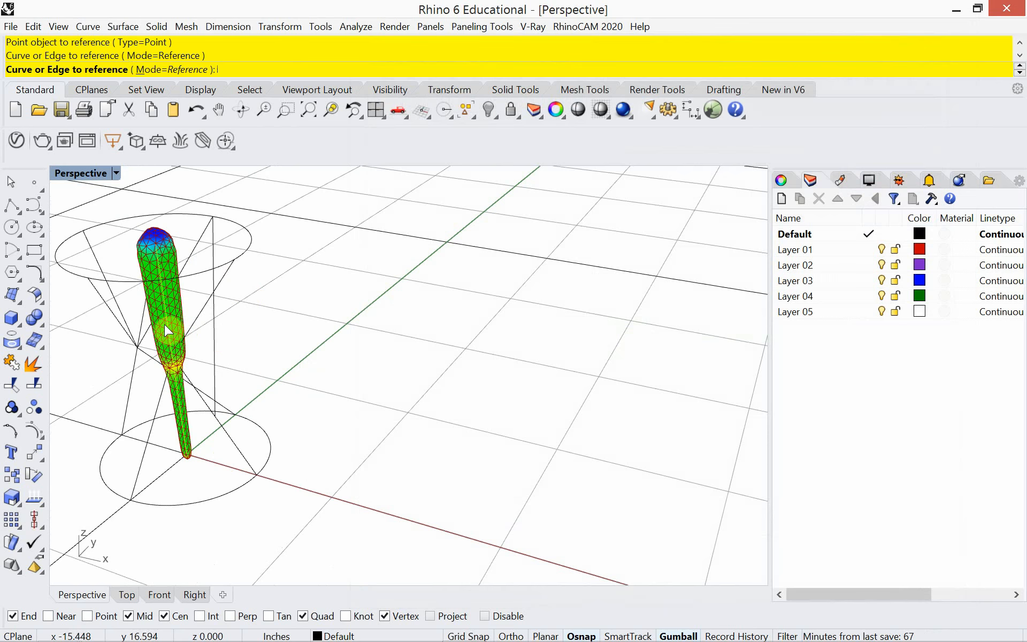
{"action": "left_click", "coordinate": [206, 310]}
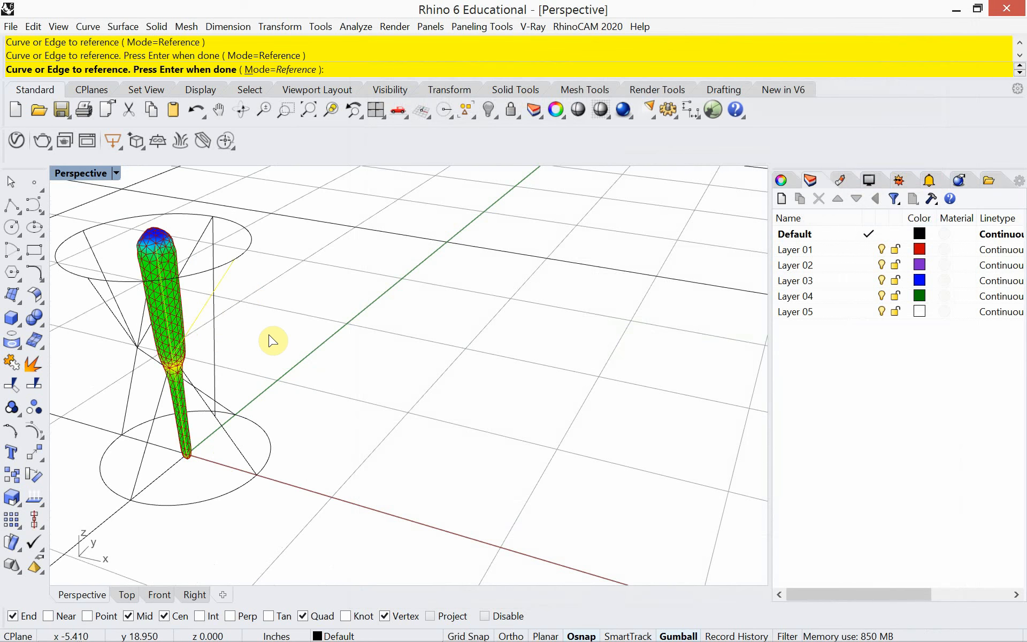
{"action": "key", "text": "Return"}
{"action": "mouse_move", "coordinate": [270, 339]}
{"action": "right_mouse_down"}
{"action": "mouse_move", "coordinate": [259, 351]}
{"action": "mouse_move", "coordinate": [306, 327]}
{"action": "mouse_move", "coordinate": [196, 400]}
{"action": "mouse_move", "coordinate": [183, 429]}
{"action": "mouse_move", "coordinate": [230, 339]}
{"action": "mouse_move", "coordinate": [271, 342]}
{"action": "right_mouse_up"}
{"action": "right_click_drag", "start_coordinate": [258, 246], "coordinate": [212, 329]}
Set one curve in the Curve parameter, referencing only the slanted line that rises from the front of the lower circle.
{"action": "scroll", "coordinate": [472, 424], "scroll_direction": "down", "scroll_amount": 4}
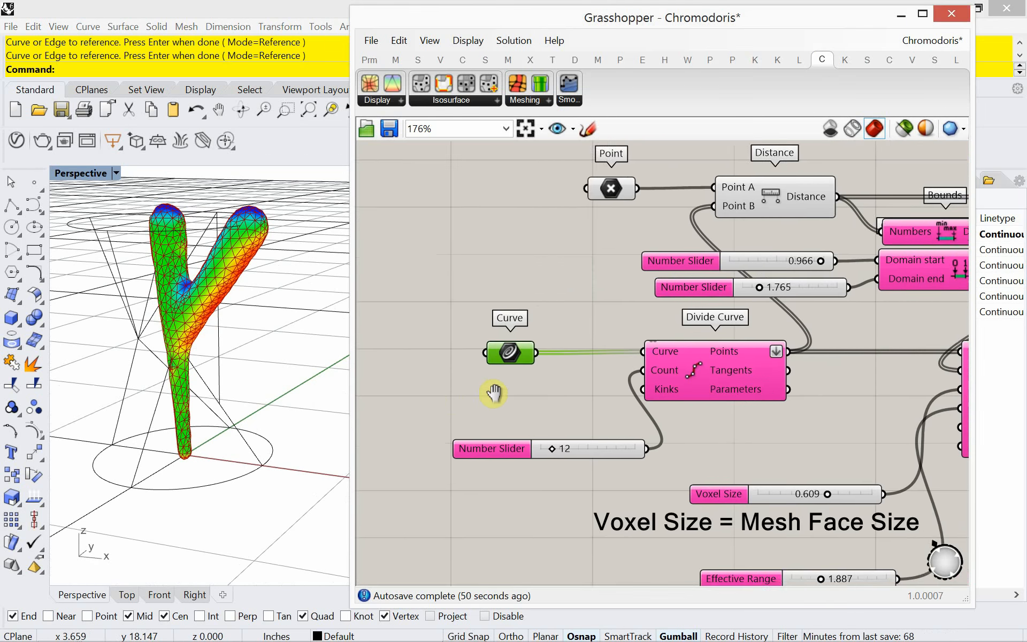
{"action": "scroll", "coordinate": [537, 406], "scroll_direction": "down", "scroll_amount": 3}
{"action": "right_click_drag", "start_coordinate": [640, 427], "coordinate": [525, 388]}
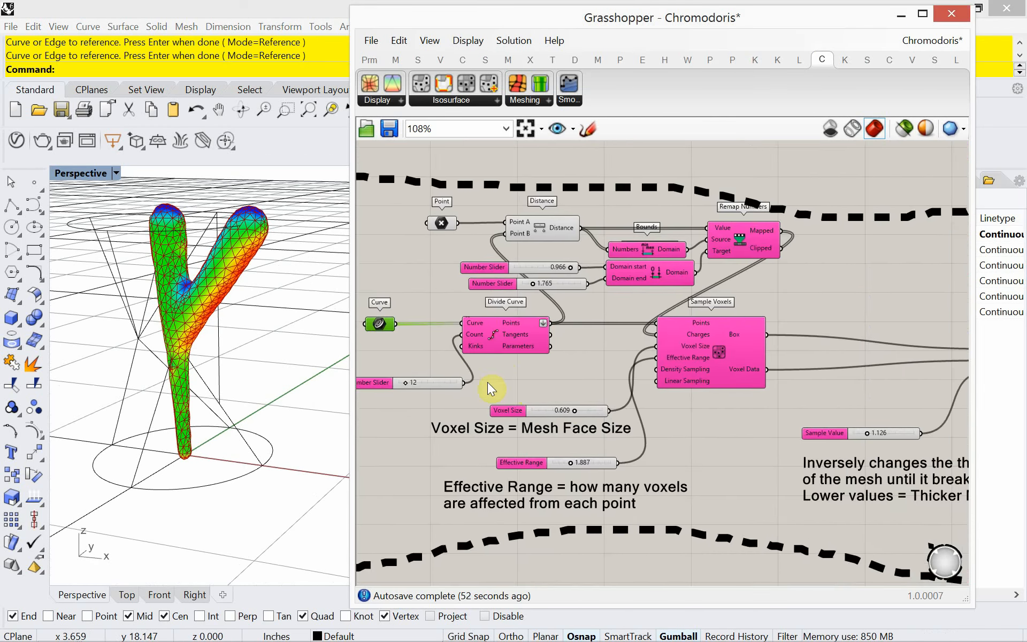
{"action": "mouse_move", "coordinate": [298, 388]}
{"action": "right_mouse_down"}
{"action": "mouse_move", "coordinate": [300, 436]}
{"action": "mouse_move", "coordinate": [298, 403]}
{"action": "right_mouse_up"}
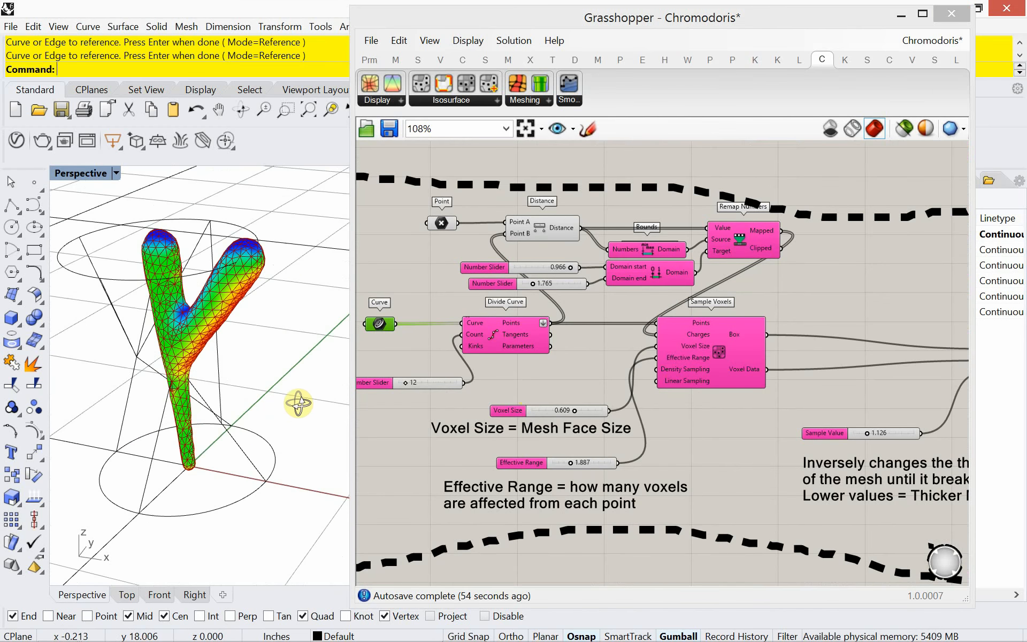
{"action": "scroll", "coordinate": [402, 389], "scroll_direction": "up", "scroll_amount": 4}
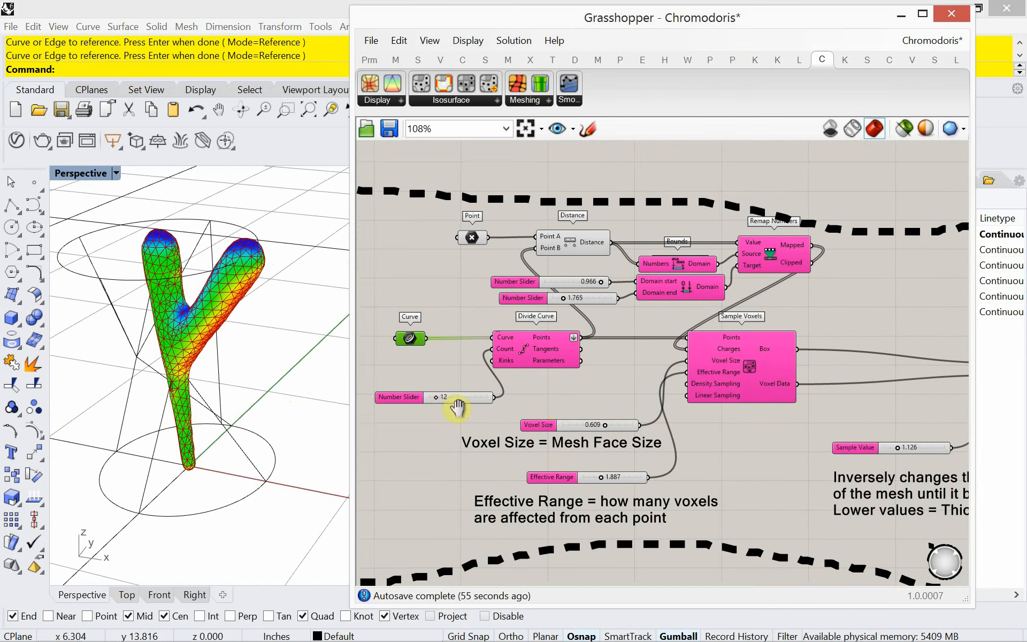
{"action": "right_click", "coordinate": [448, 336]}
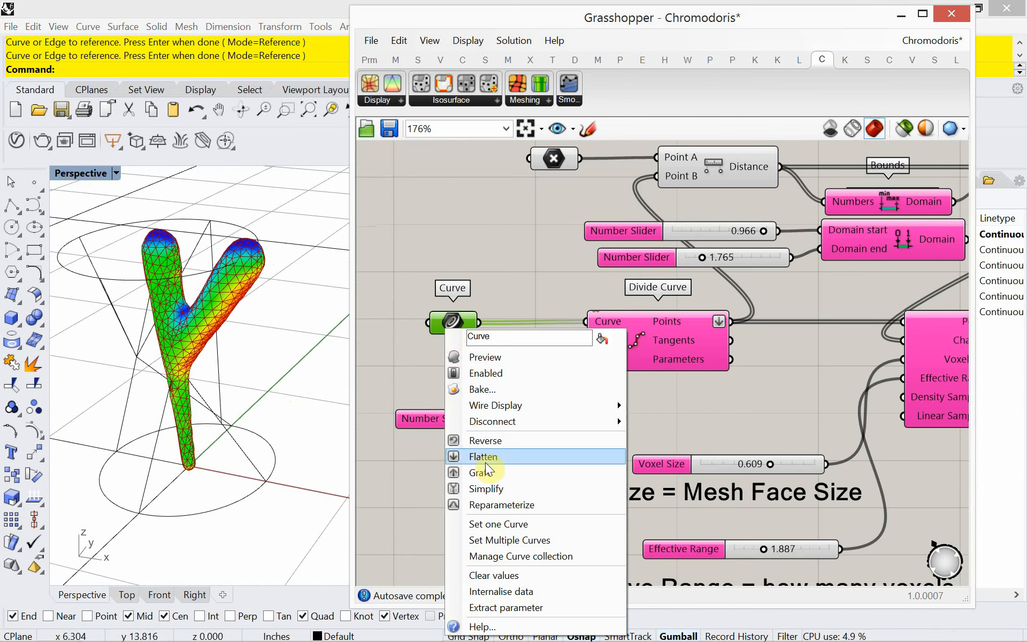
{"action": "left_click", "coordinate": [472, 523]}
{"action": "left_click", "coordinate": [152, 484]}
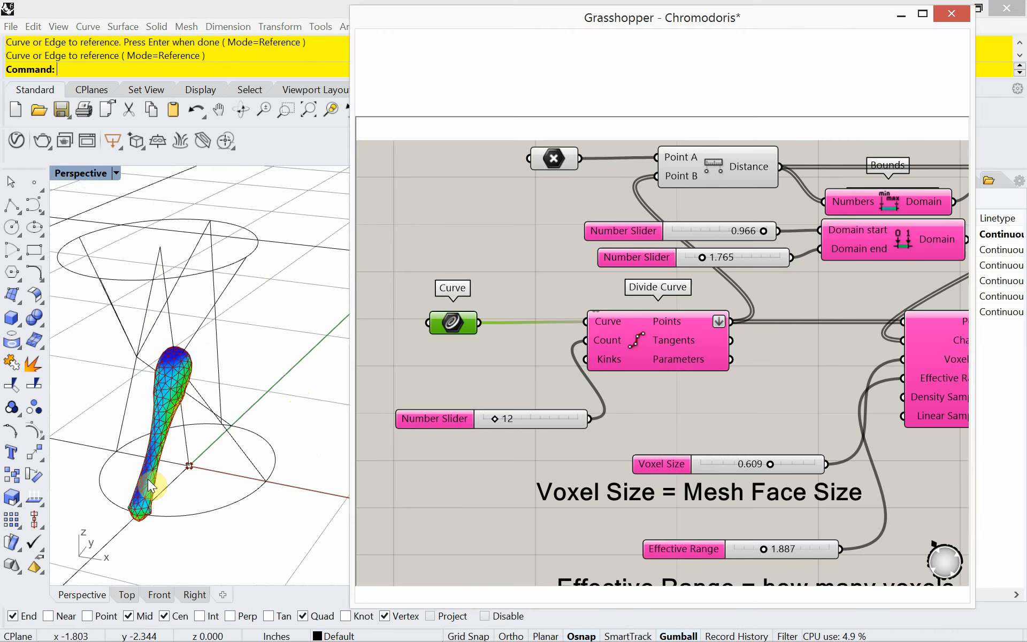
{"action": "right_click_drag", "start_coordinate": [153, 513], "coordinate": [176, 492]}
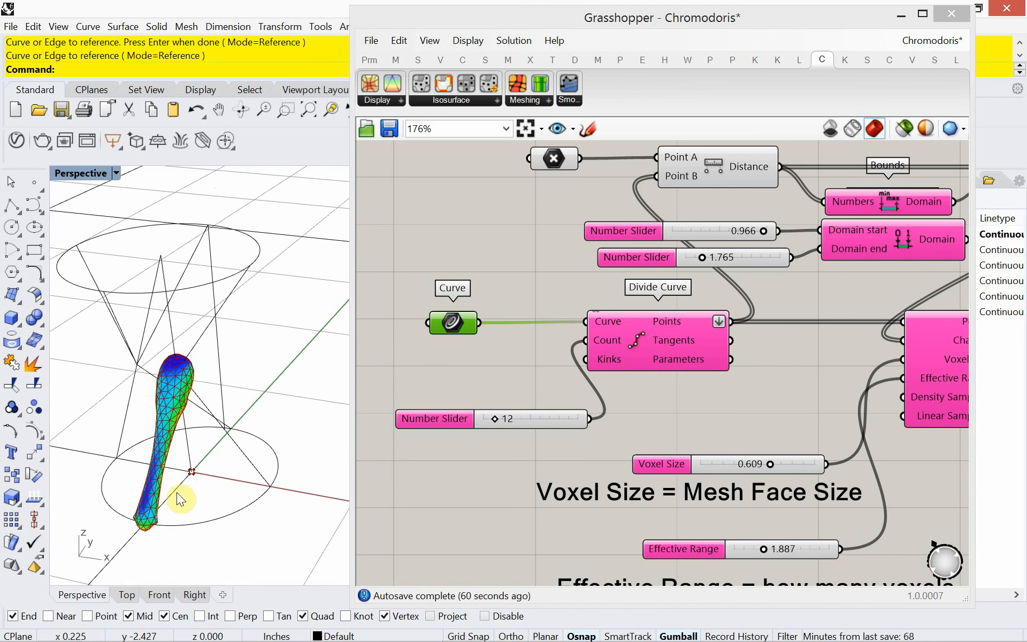
{"action": "right_click", "coordinate": [458, 326]}
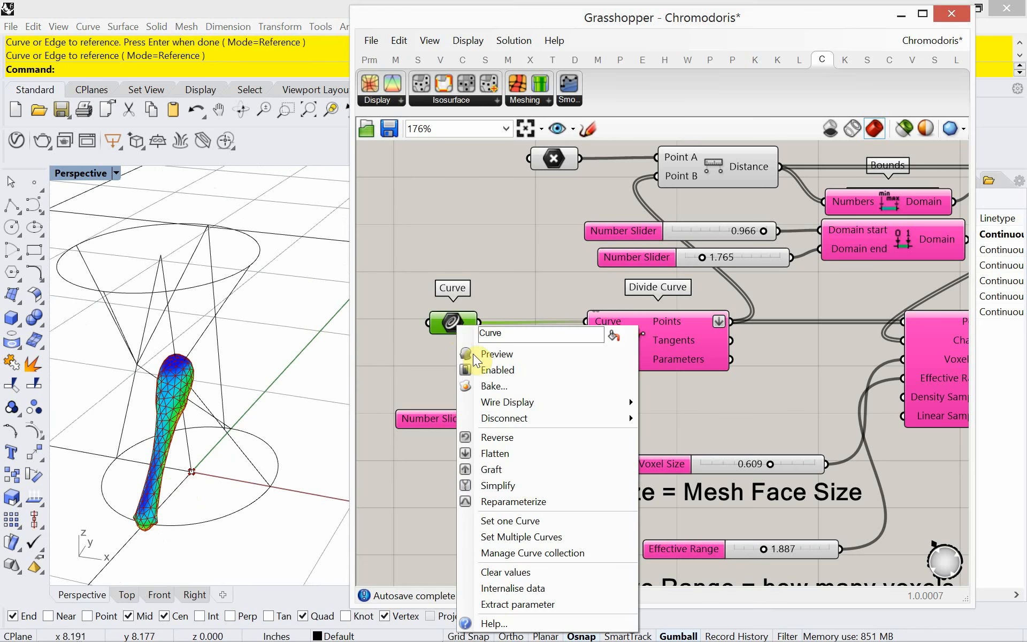
{"action": "left_click", "coordinate": [512, 521]}
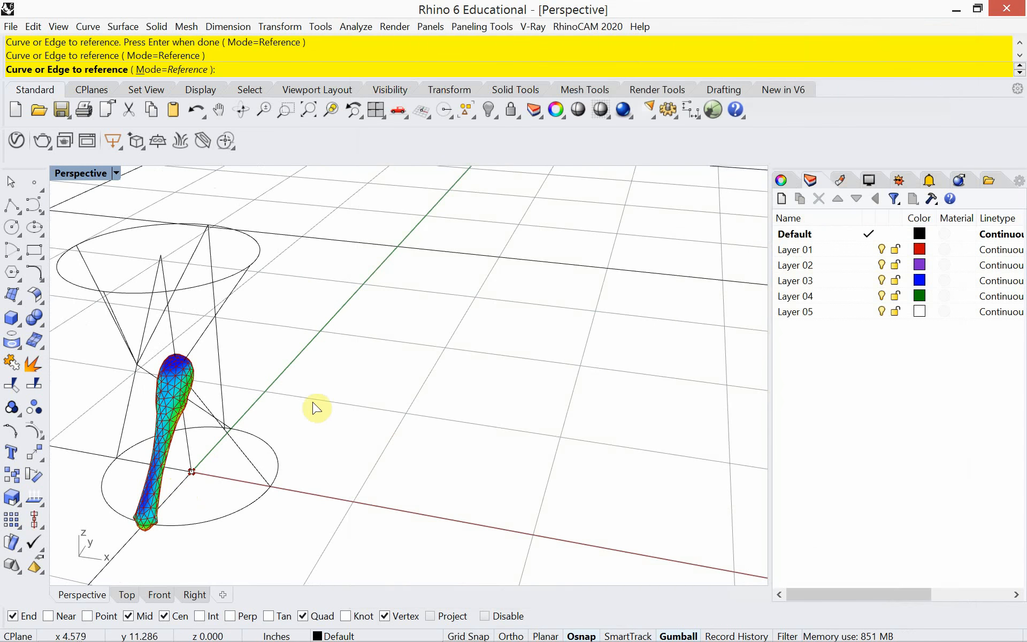
{"action": "key", "text": "Escape"}
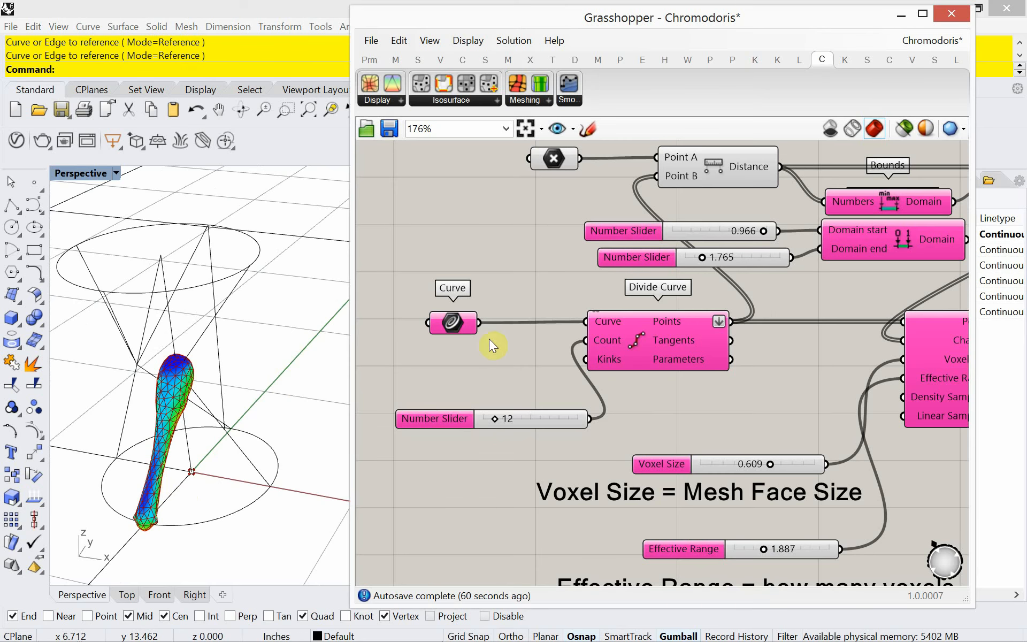
Set multiple curves in the Curve parameter, referencing the slanted line inside the mesh and the line reaching up to the upper circle's centre.
{"action": "right_click", "coordinate": [454, 320]}
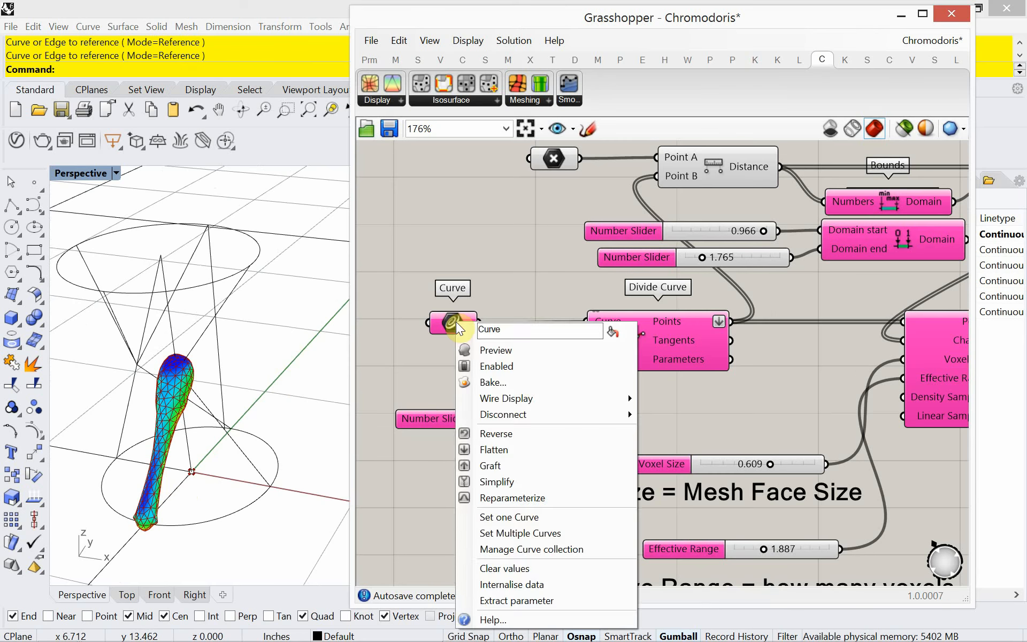
{"action": "left_click", "coordinate": [521, 527]}
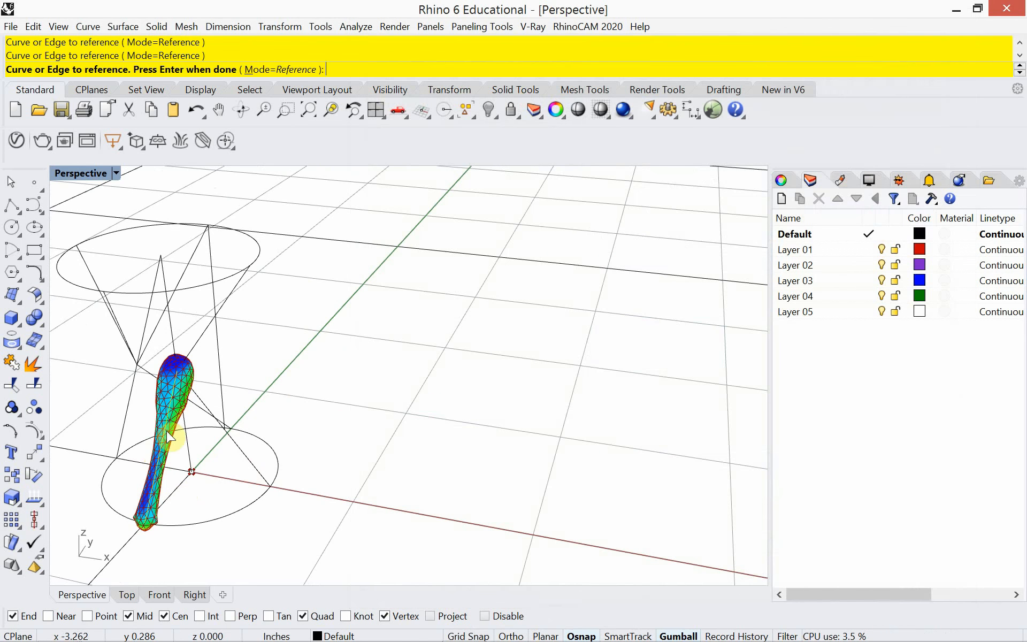
{"action": "left_click", "coordinate": [172, 342]}
{"action": "key", "text": "Return"}
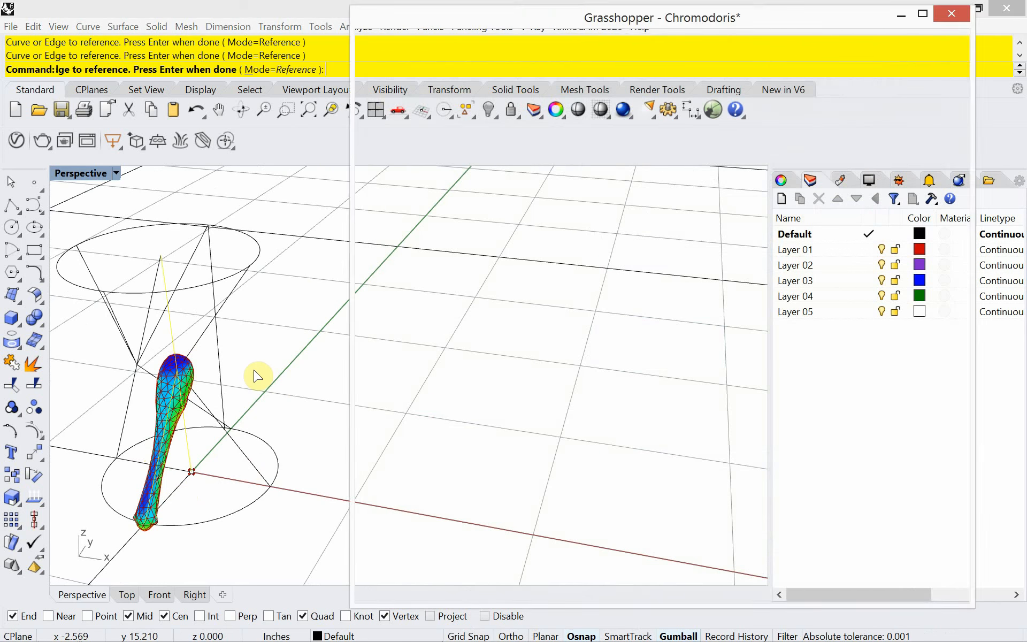
{"action": "right_click_drag", "start_coordinate": [188, 418], "coordinate": [227, 427]}
{"action": "scroll", "coordinate": [251, 431], "scroll_direction": "down", "scroll_amount": 3}
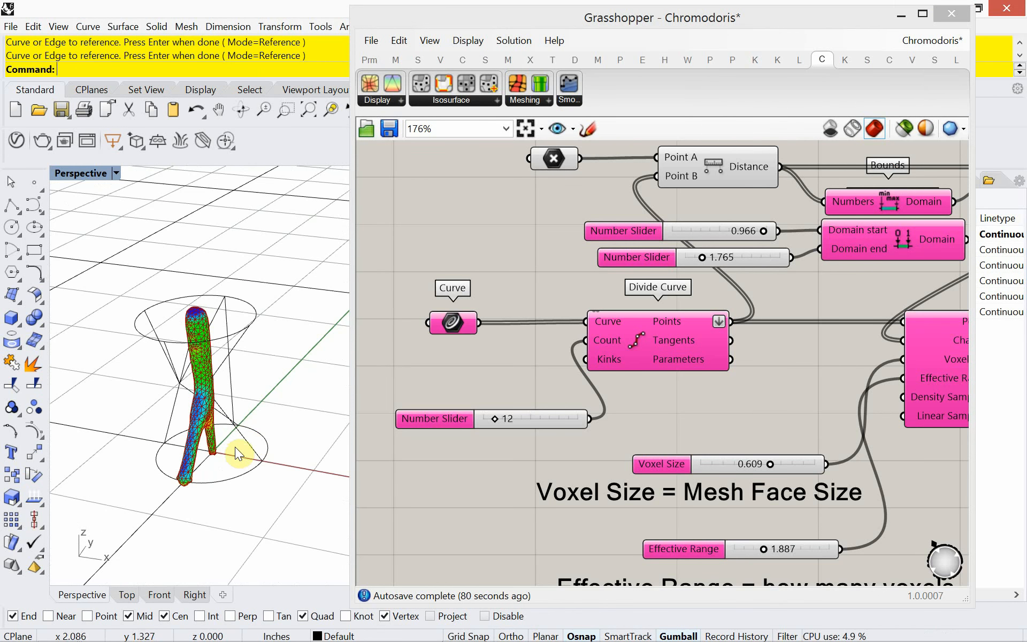
Set multiple curves in the Curve parameter, referencing the whole framework of lines together with both circles.
{"action": "right_click", "coordinate": [450, 318]}
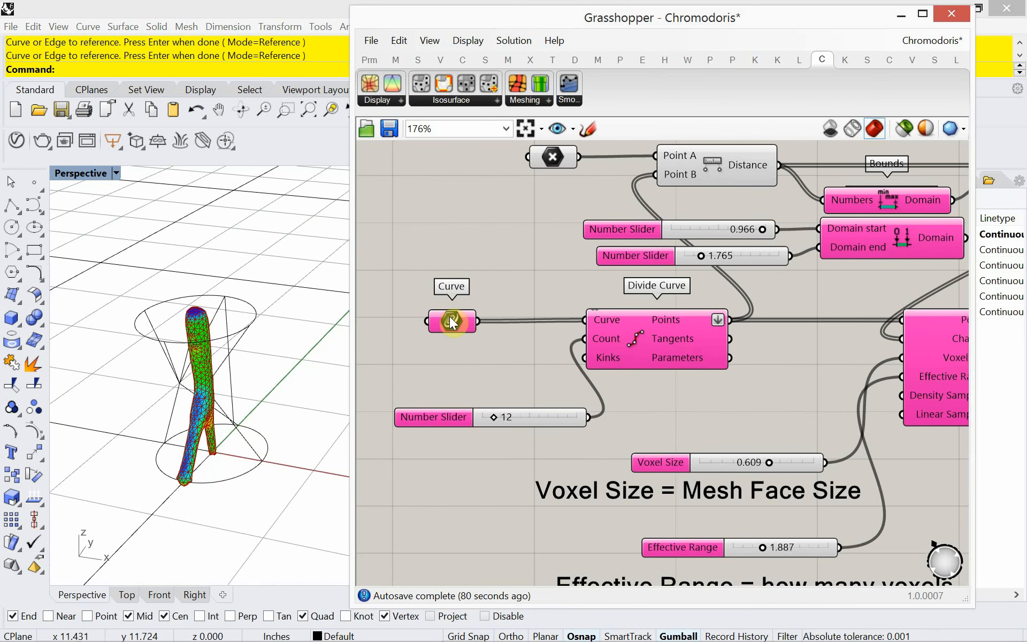
{"action": "right_click_drag", "start_coordinate": [449, 316], "coordinate": [436, 326]}
{"action": "right_click", "coordinate": [440, 329]}
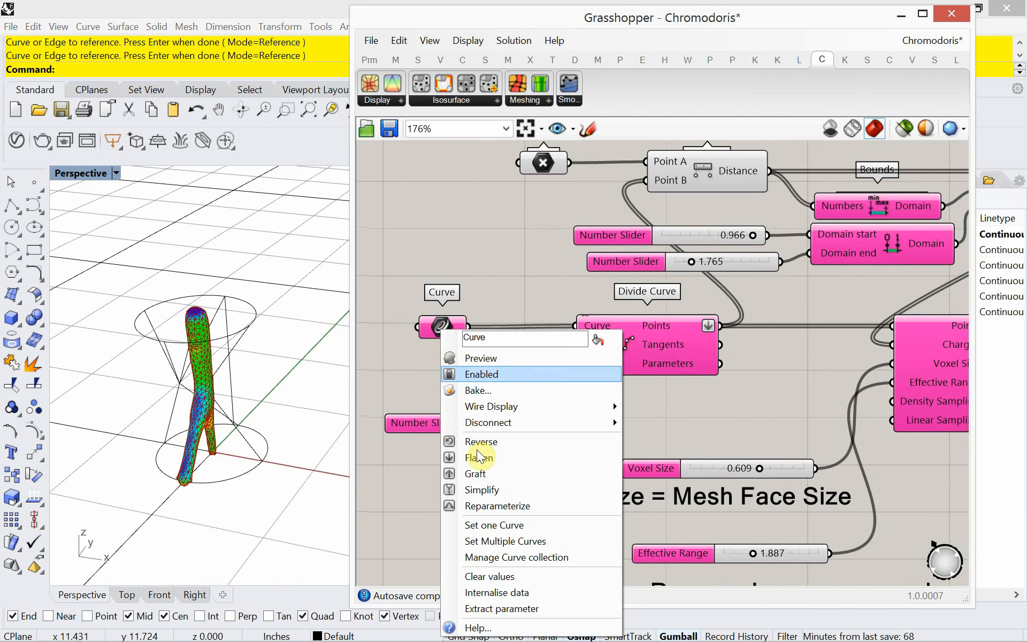
{"action": "left_click", "coordinate": [488, 542]}
{"action": "left_click_drag", "start_coordinate": [298, 450], "coordinate": [109, 272]}
{"action": "key", "text": "Return"}
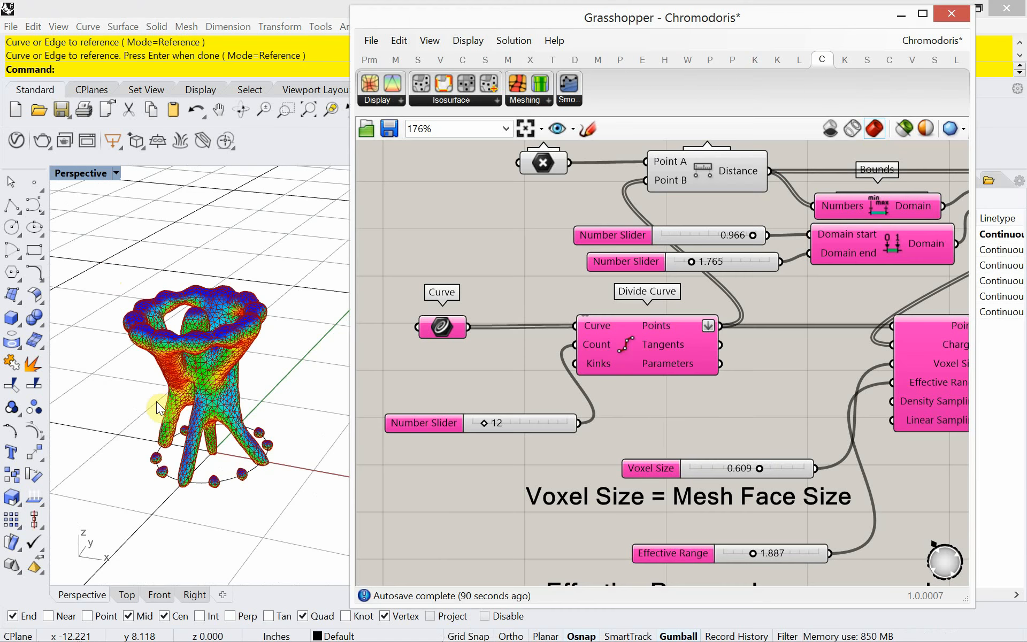
{"action": "right_click_drag", "start_coordinate": [204, 434], "coordinate": [239, 396]}
{"action": "scroll", "coordinate": [183, 428], "scroll_direction": "up", "scroll_amount": 7}
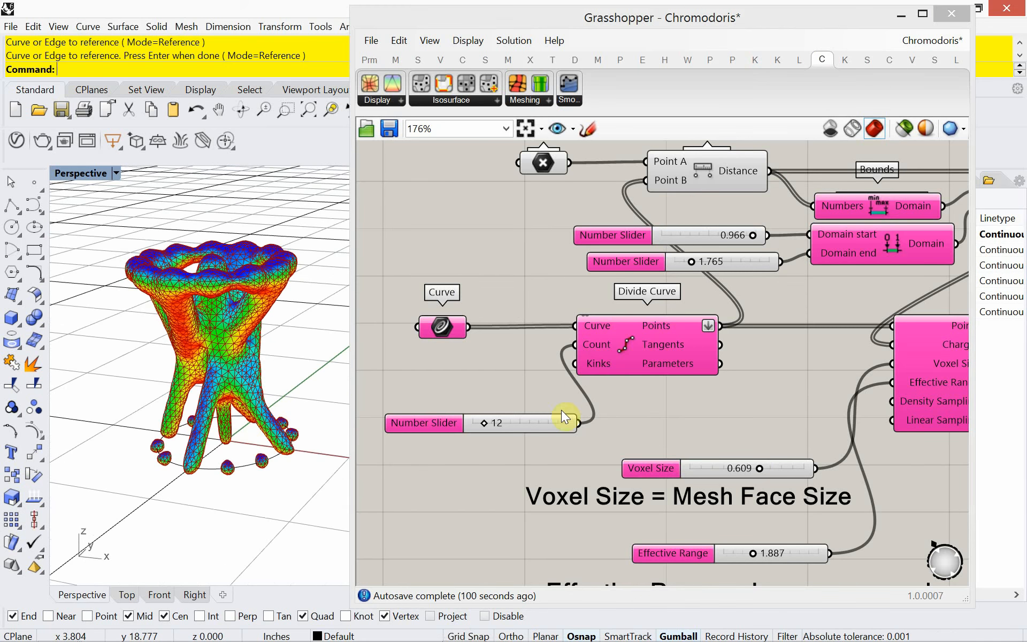
{"action": "right_click_drag", "start_coordinate": [561, 409], "coordinate": [512, 386]}
{"action": "scroll", "coordinate": [509, 393], "scroll_direction": "down", "scroll_amount": 1}
{"action": "right_click_drag", "start_coordinate": [537, 327], "coordinate": [498, 356]}
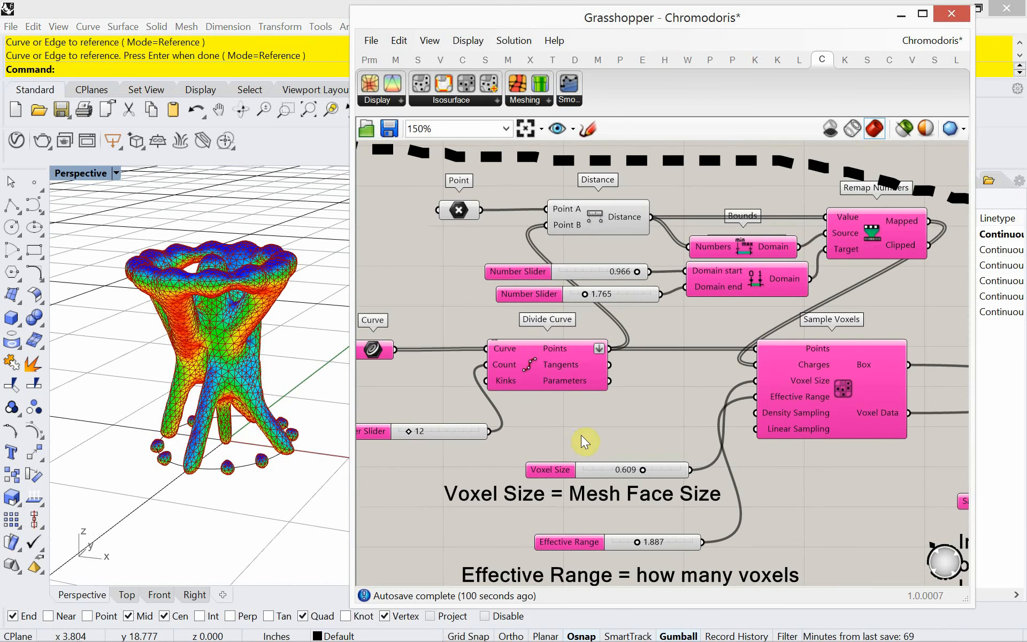
Set the Effective Range slider feeding the Sample Voxels component to 1.905.
{"action": "right_click_drag", "start_coordinate": [595, 501], "coordinate": [589, 434]}
{"action": "scroll", "coordinate": [616, 484], "scroll_direction": "up", "scroll_amount": 3}
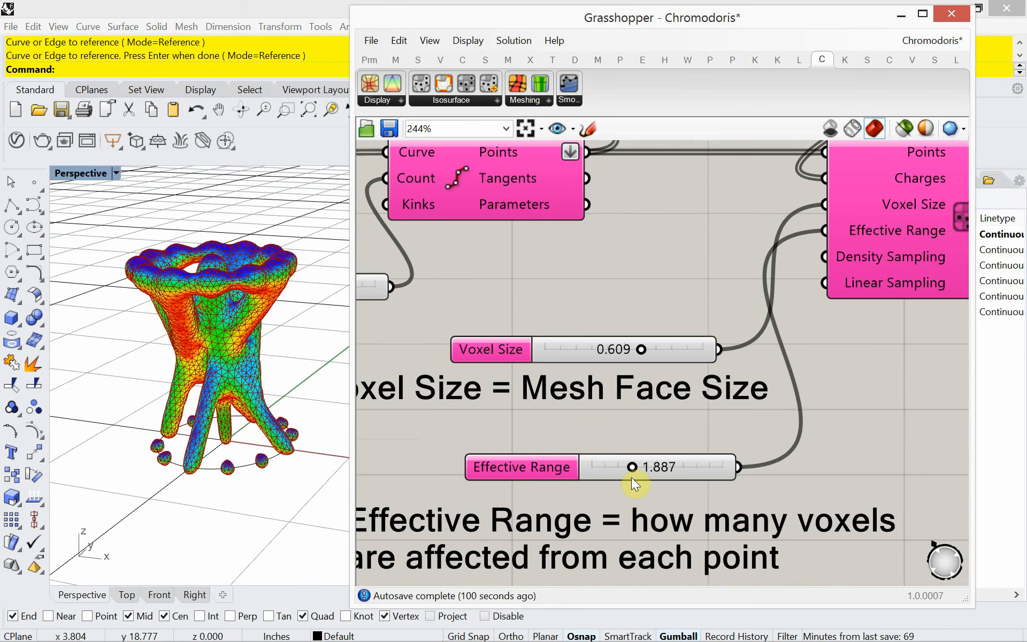
{"action": "right_click_drag", "start_coordinate": [634, 477], "coordinate": [679, 410]}
{"action": "mouse_move", "coordinate": [685, 415]}
{"action": "left_mouse_down"}
{"action": "mouse_move", "coordinate": [704, 420]}
{"action": "mouse_move", "coordinate": [683, 422]}
{"action": "left_mouse_up"}
Lower the Sample Value slider of Build IsoSurface to 0.802 to thicken the mesh, and settle it at 0.941.
{"action": "scroll", "coordinate": [675, 447], "scroll_direction": "down", "scroll_amount": 5}
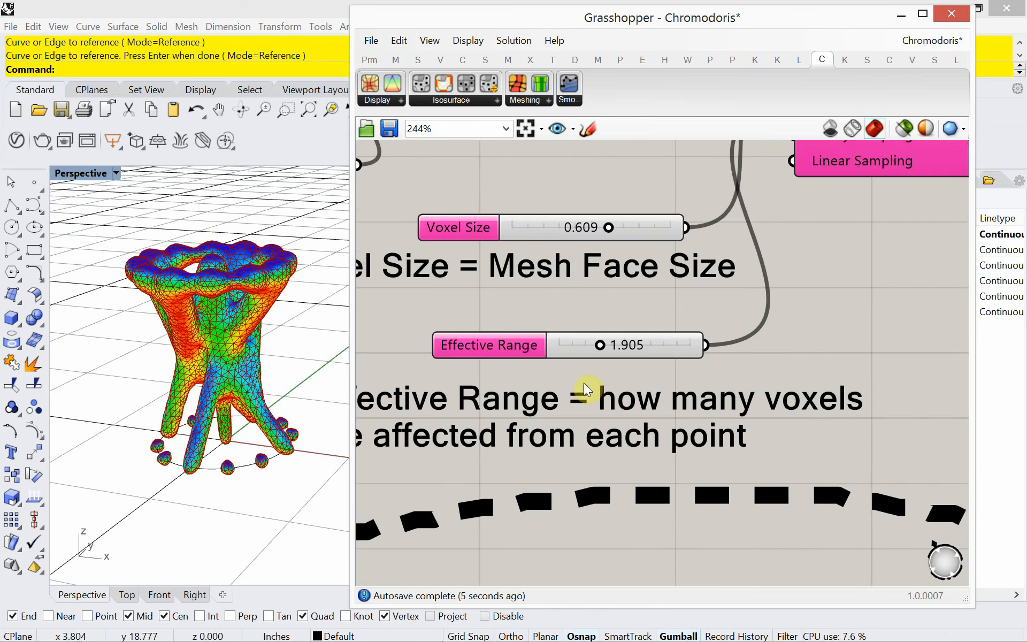
{"action": "scroll", "coordinate": [675, 416], "scroll_direction": "up", "scroll_amount": 4}
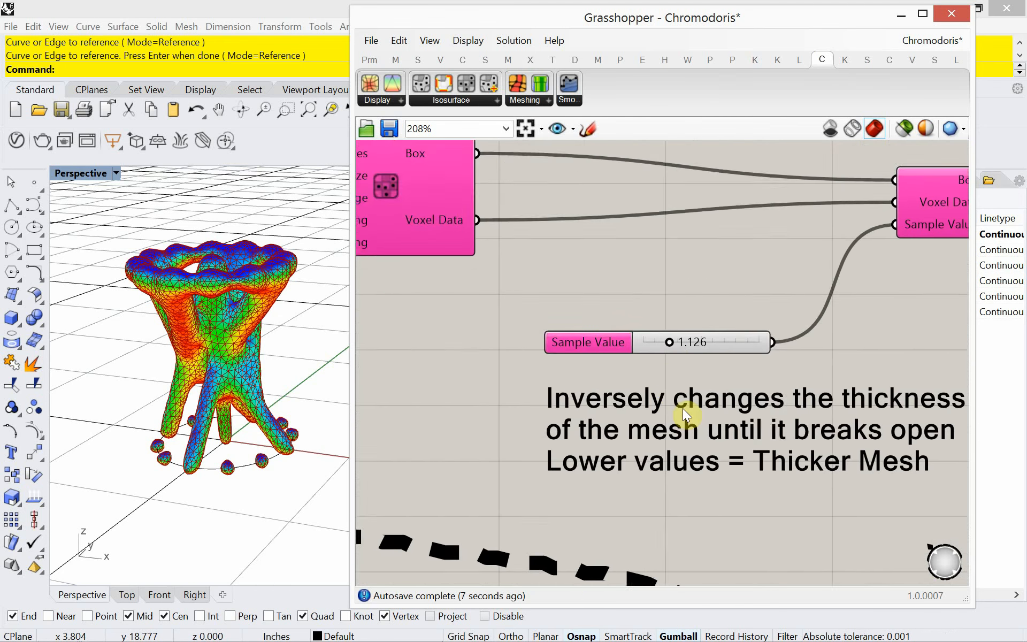
{"action": "left_click_drag", "start_coordinate": [567, 329], "coordinate": [559, 335]}
{"action": "right_click_drag", "start_coordinate": [170, 330], "coordinate": [194, 334]}
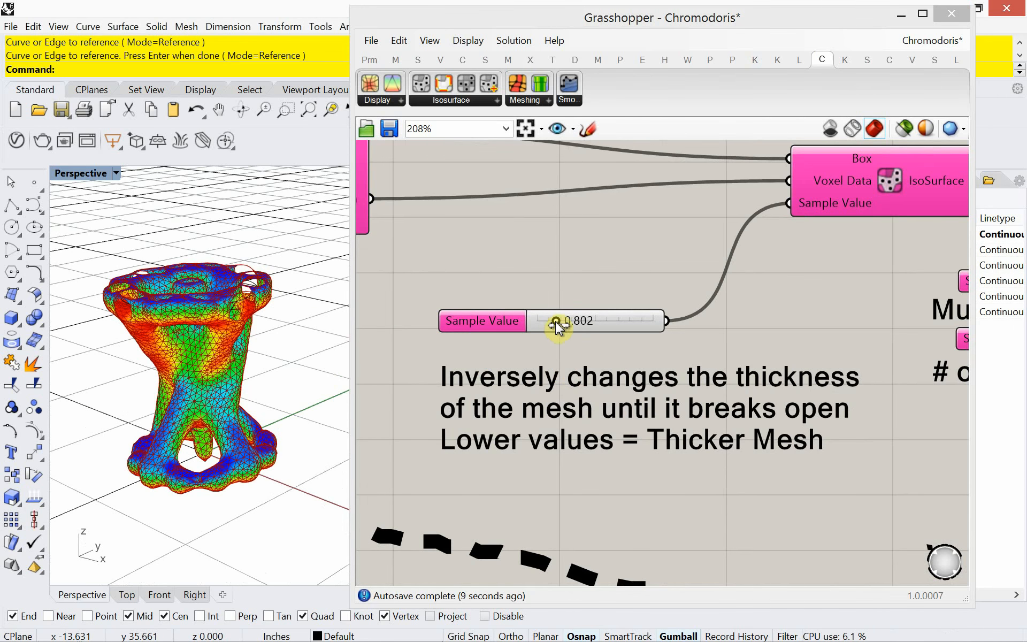
{"action": "left_click_drag", "start_coordinate": [556, 323], "coordinate": [560, 325]}
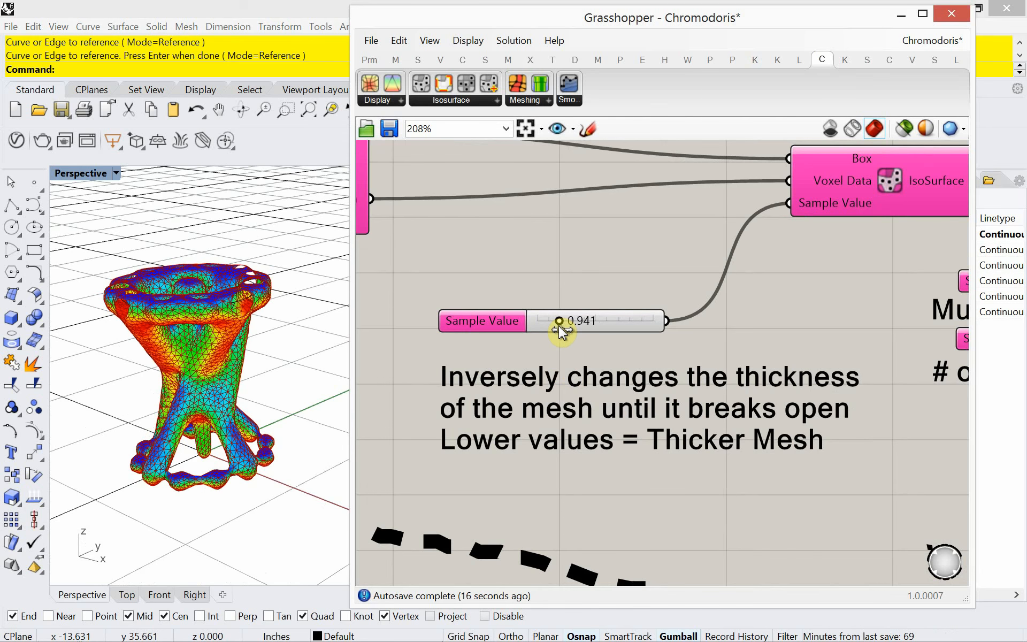
Increase the QuickSmooth smoothing by setting Smooth Iterations to 30 and Smooth Step to 0.437.
{"action": "scroll", "coordinate": [560, 329], "scroll_direction": "down", "scroll_amount": 5}
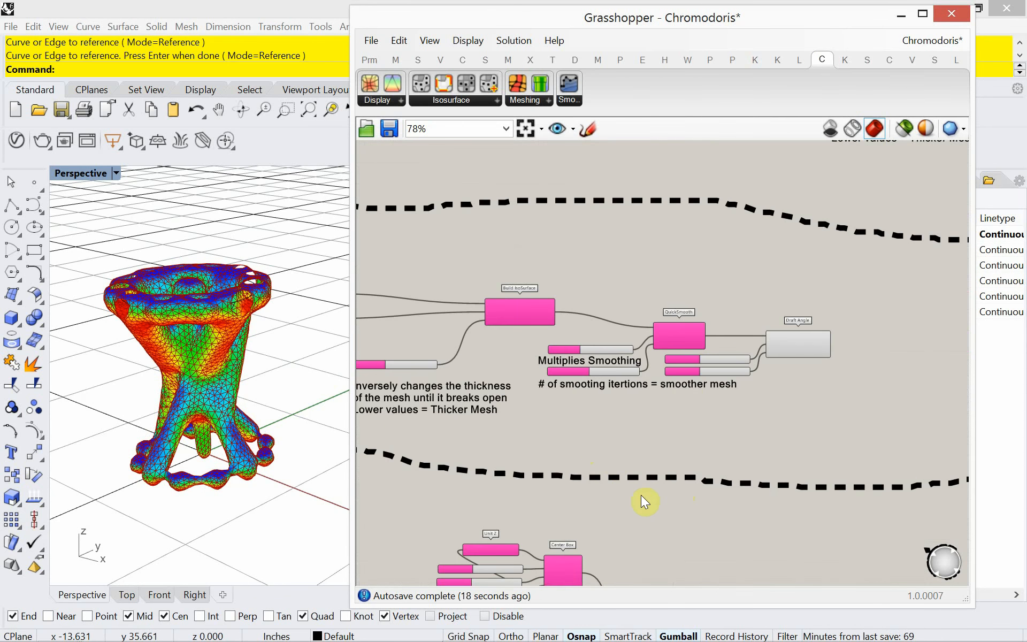
{"action": "right_click_drag", "start_coordinate": [300, 420], "coordinate": [258, 444]}
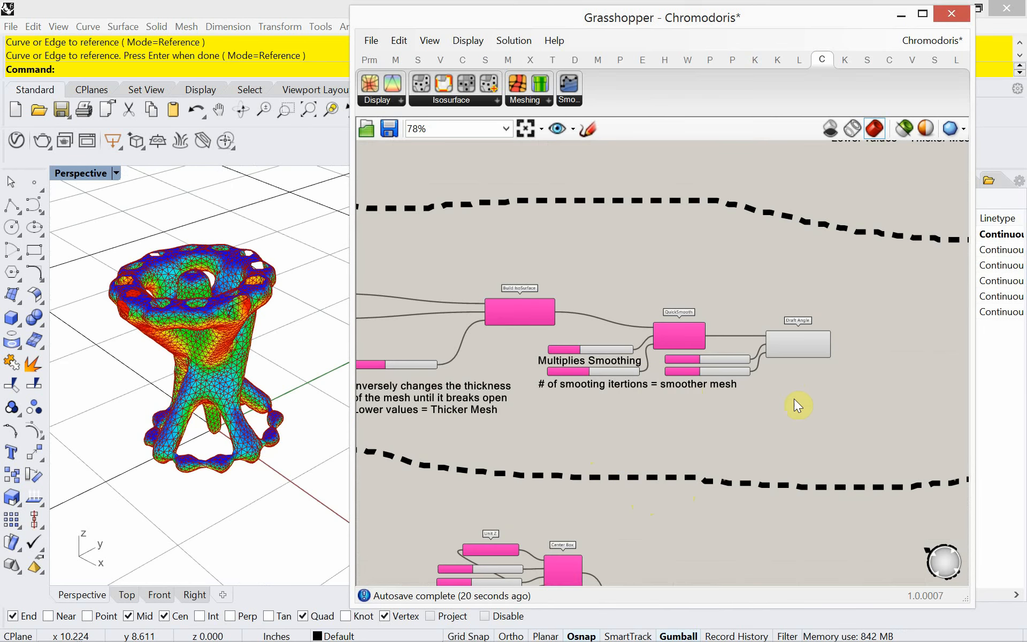
{"action": "right_click_drag", "start_coordinate": [711, 378], "coordinate": [781, 412]}
{"action": "scroll", "coordinate": [682, 396], "scroll_direction": "up", "scroll_amount": 4}
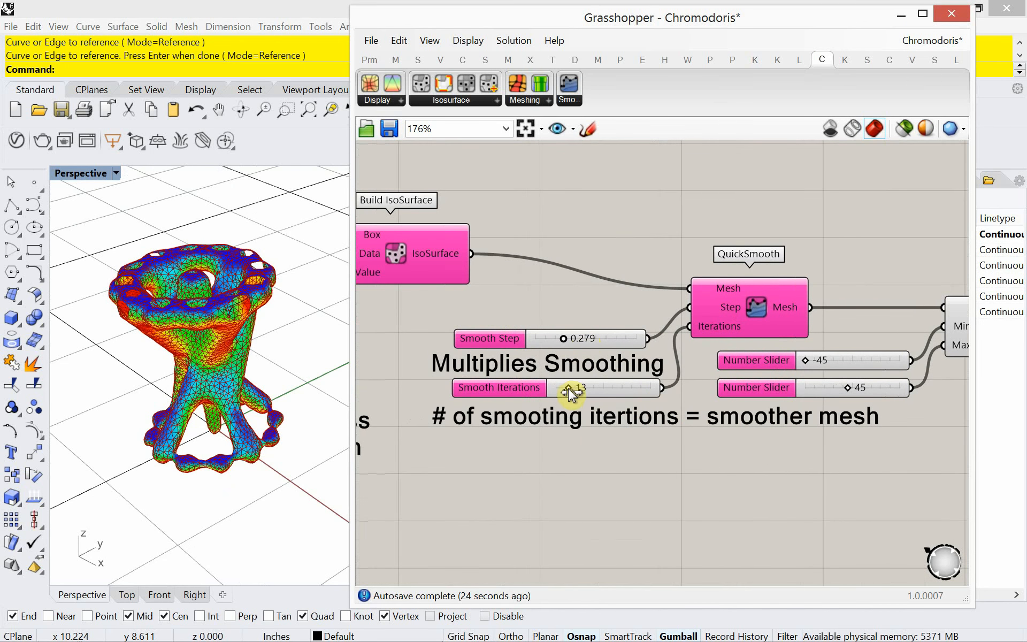
{"action": "mouse_move", "coordinate": [571, 393]}
{"action": "left_mouse_down"}
{"action": "mouse_move", "coordinate": [600, 392]}
{"action": "mouse_move", "coordinate": [575, 400]}
{"action": "left_mouse_up"}
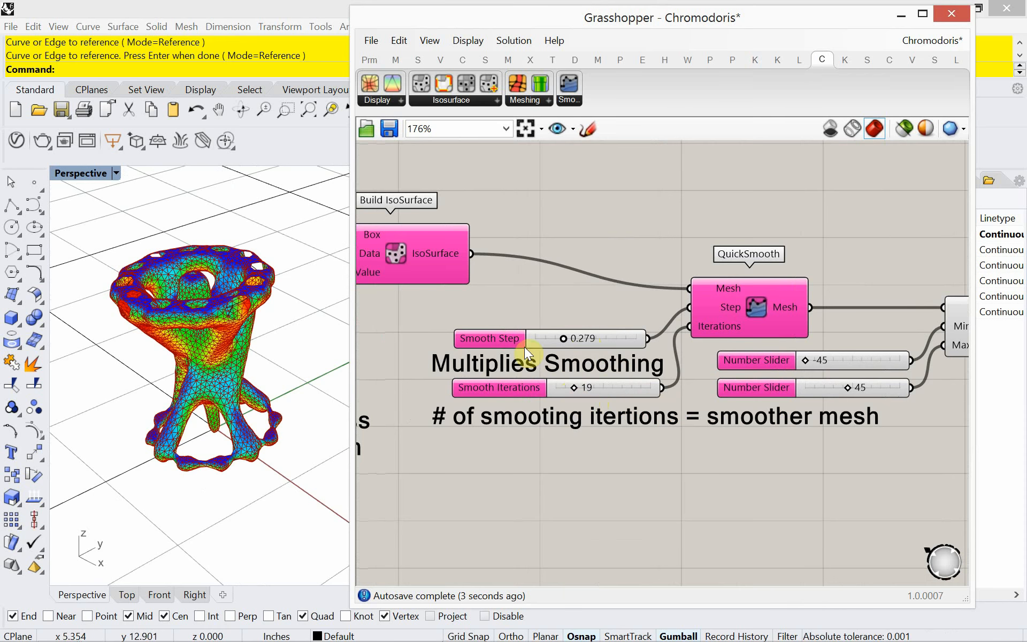
{"action": "mouse_move", "coordinate": [567, 341]}
{"action": "left_mouse_down"}
{"action": "mouse_move", "coordinate": [590, 340]}
{"action": "mouse_move", "coordinate": [577, 346]}
{"action": "left_mouse_up"}
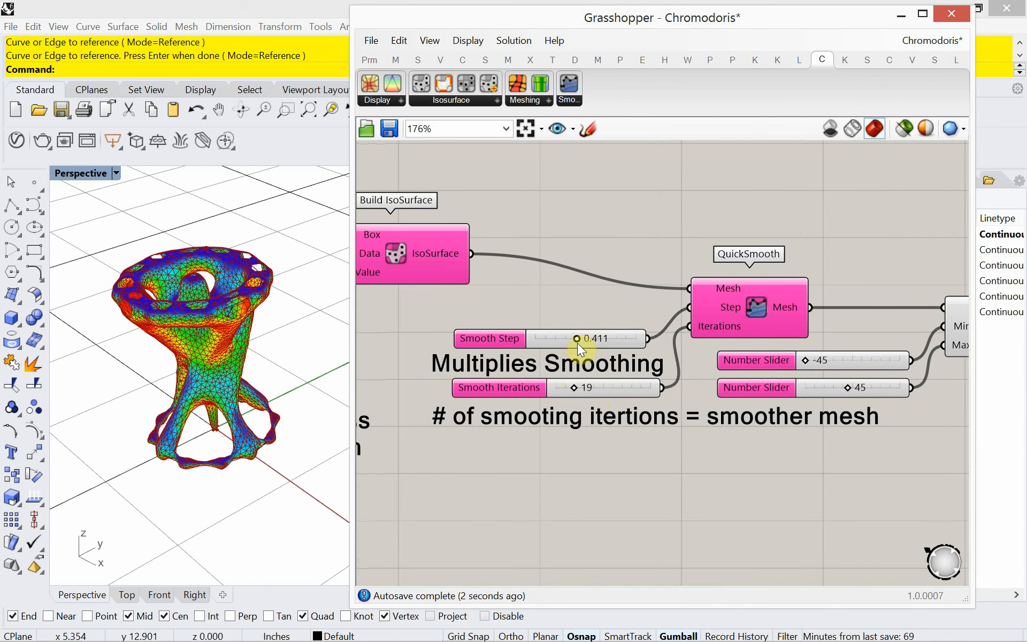
{"action": "right_click_drag", "start_coordinate": [163, 381], "coordinate": [187, 359]}
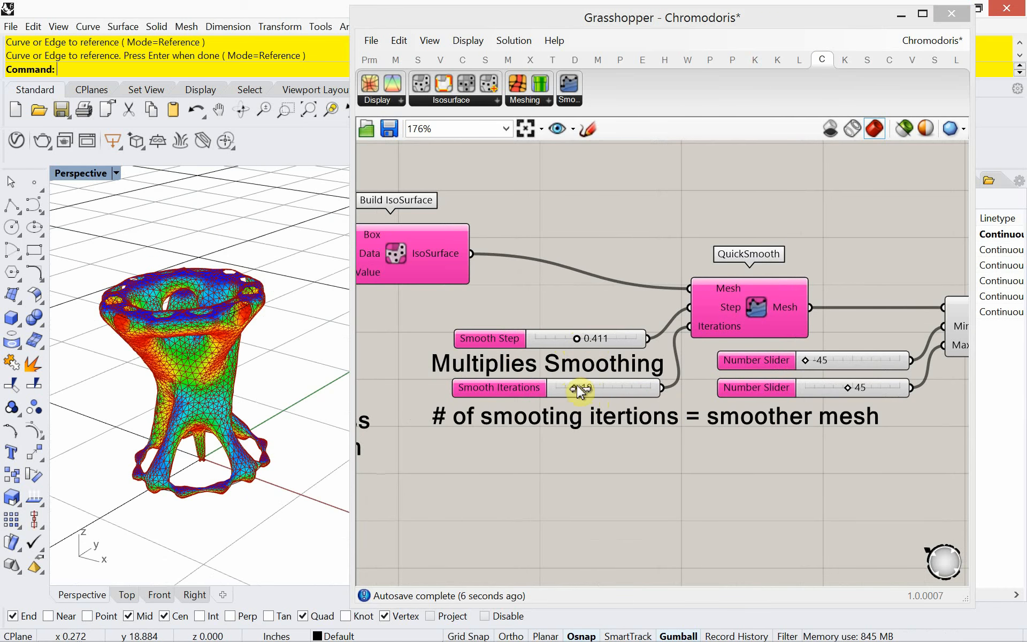
{"action": "left_click_drag", "start_coordinate": [579, 384], "coordinate": [589, 393]}
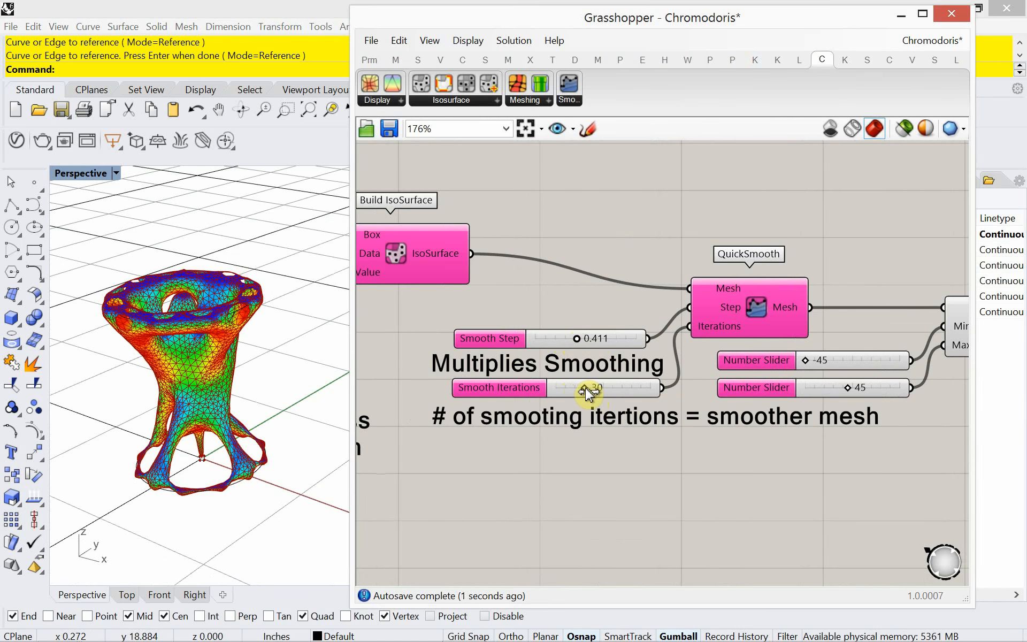
{"action": "left_click_drag", "start_coordinate": [583, 345], "coordinate": [581, 347]}
Raise the Sample Value slider of Build IsoSurface to 1.020 to thin the mesh.
{"action": "right_click_drag", "start_coordinate": [554, 357], "coordinate": [690, 348]}
{"action": "scroll", "coordinate": [682, 353], "scroll_direction": "down", "scroll_amount": 4}
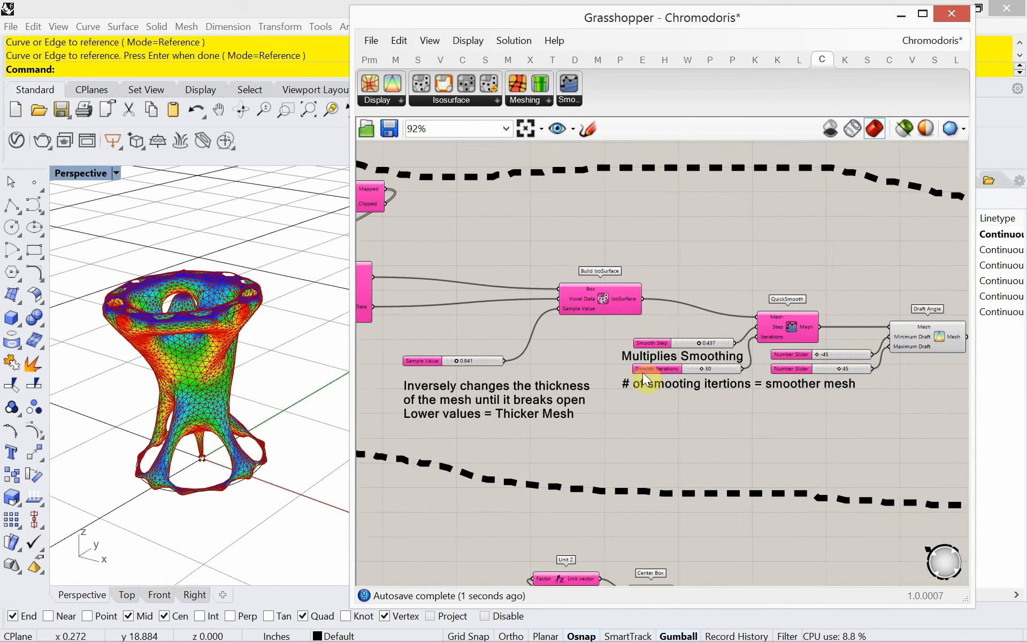
{"action": "right_click_drag", "start_coordinate": [567, 403], "coordinate": [667, 395]}
{"action": "scroll", "coordinate": [543, 342], "scroll_direction": "up", "scroll_amount": 3}
{"action": "scroll", "coordinate": [570, 374], "scroll_direction": "up", "scroll_amount": 3}
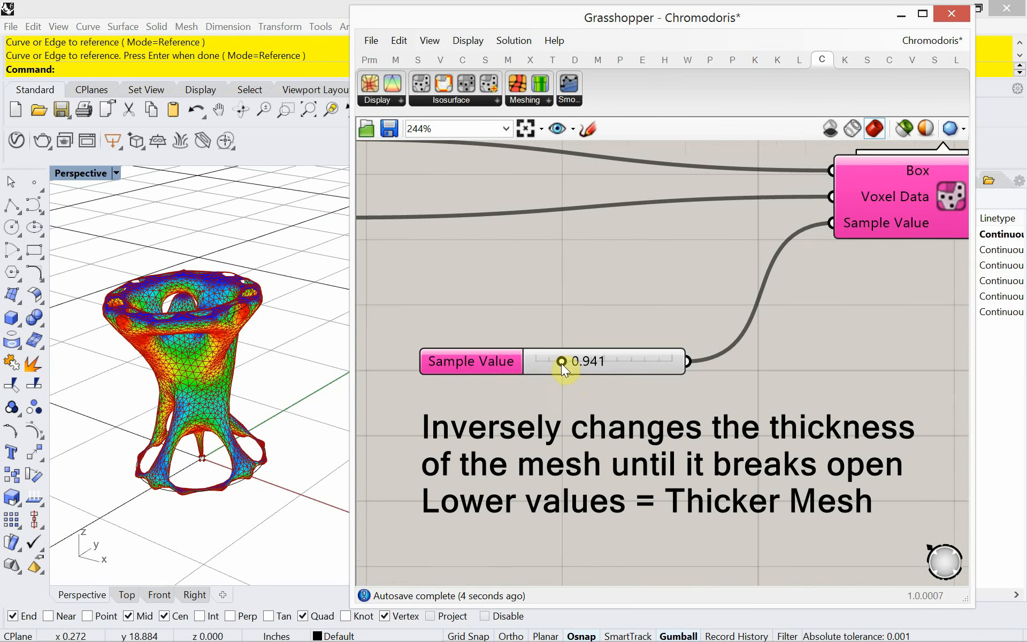
{"action": "left_click_drag", "start_coordinate": [561, 363], "coordinate": [564, 369]}
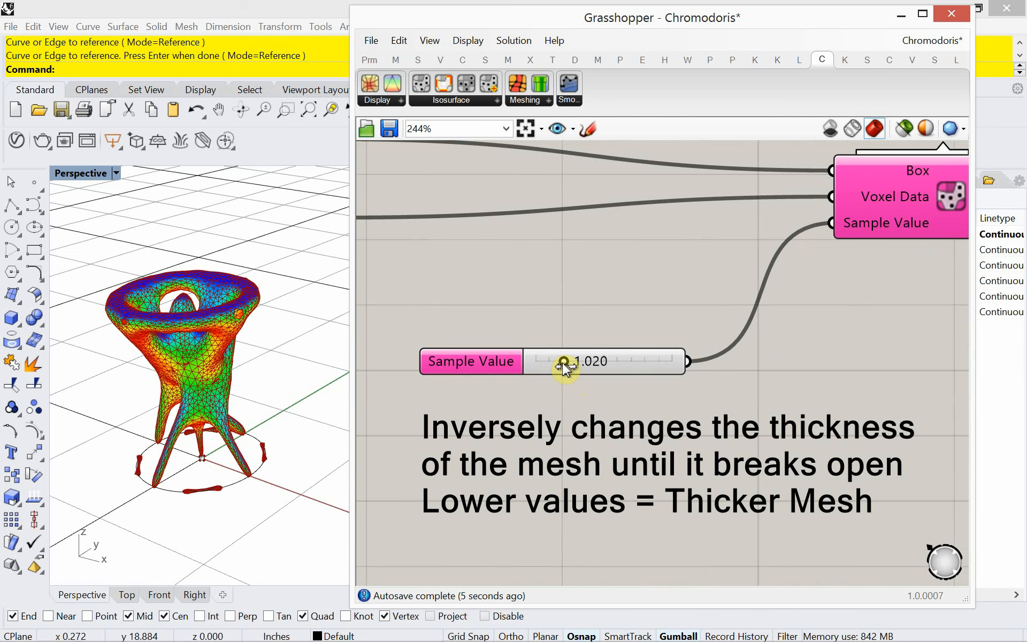
Set the Sample Value slider to 0.922 and inspect the openings around the mesh's base and rim.
{"action": "right_click_drag", "start_coordinate": [267, 406], "coordinate": [262, 428]}
{"action": "scroll", "coordinate": [260, 428], "scroll_direction": "up", "scroll_amount": 2}
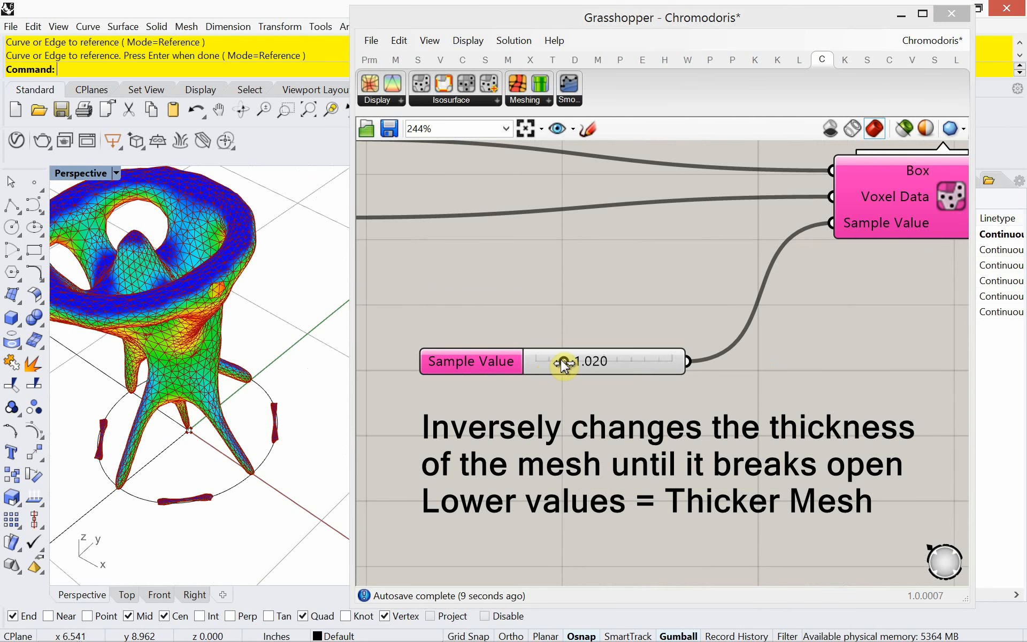
{"action": "left_click_drag", "start_coordinate": [563, 365], "coordinate": [560, 369]}
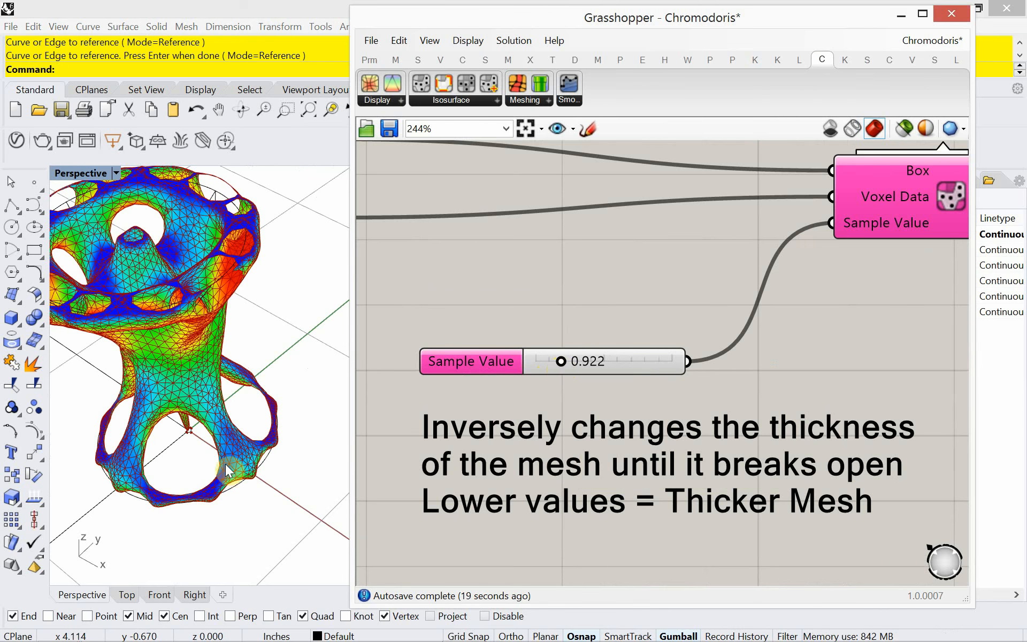
{"action": "right_click_drag", "start_coordinate": [230, 470], "coordinate": [230, 410]}
{"action": "scroll", "coordinate": [218, 394], "scroll_direction": "up", "scroll_amount": 7}
{"action": "scroll", "coordinate": [229, 433], "scroll_direction": "down", "scroll_amount": 8}
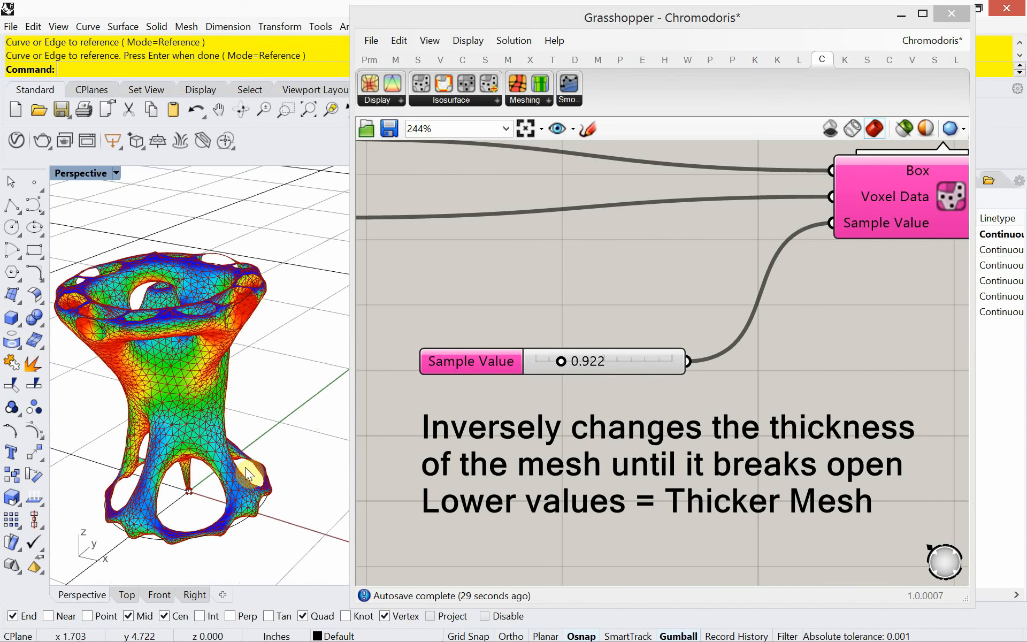
{"action": "mouse_move", "coordinate": [245, 468]}
{"action": "right_mouse_down"}
{"action": "mouse_move", "coordinate": [248, 444]}
{"action": "mouse_move", "coordinate": [242, 455]}
{"action": "right_mouse_up"}
Set the number slider feeding Domain start of the remap target domain to 0.990.
{"action": "right_click_drag", "start_coordinate": [453, 439], "coordinate": [819, 438]}
{"action": "scroll", "coordinate": [704, 434], "scroll_direction": "down", "scroll_amount": 1}
{"action": "scroll", "coordinate": [704, 434], "scroll_direction": "down", "scroll_amount": 3}
{"action": "right_click_drag", "start_coordinate": [589, 445], "coordinate": [669, 450]}
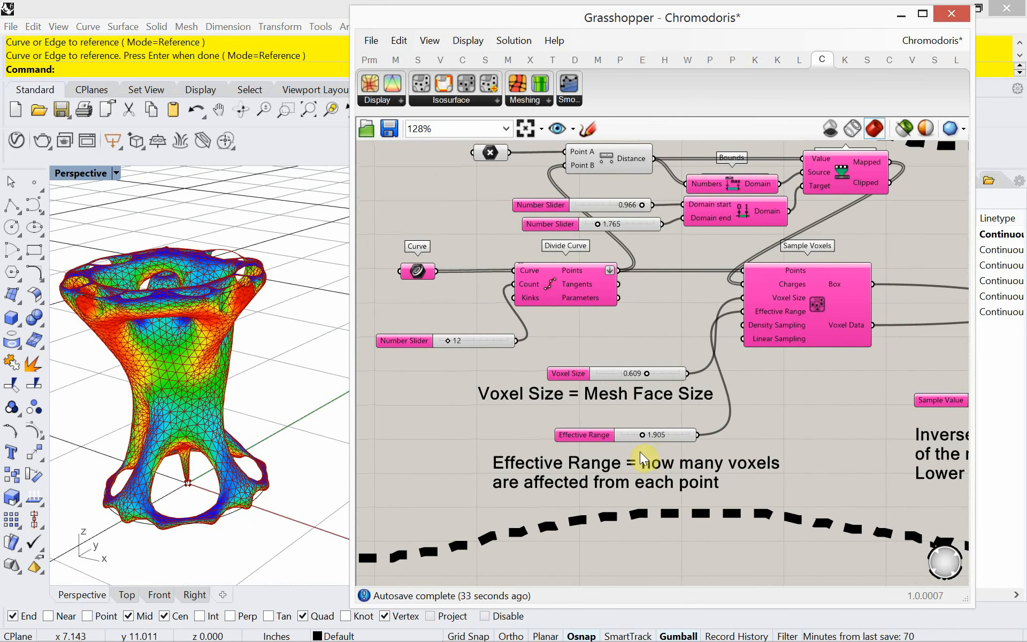
{"action": "scroll", "coordinate": [604, 327], "scroll_direction": "up", "scroll_amount": 3}
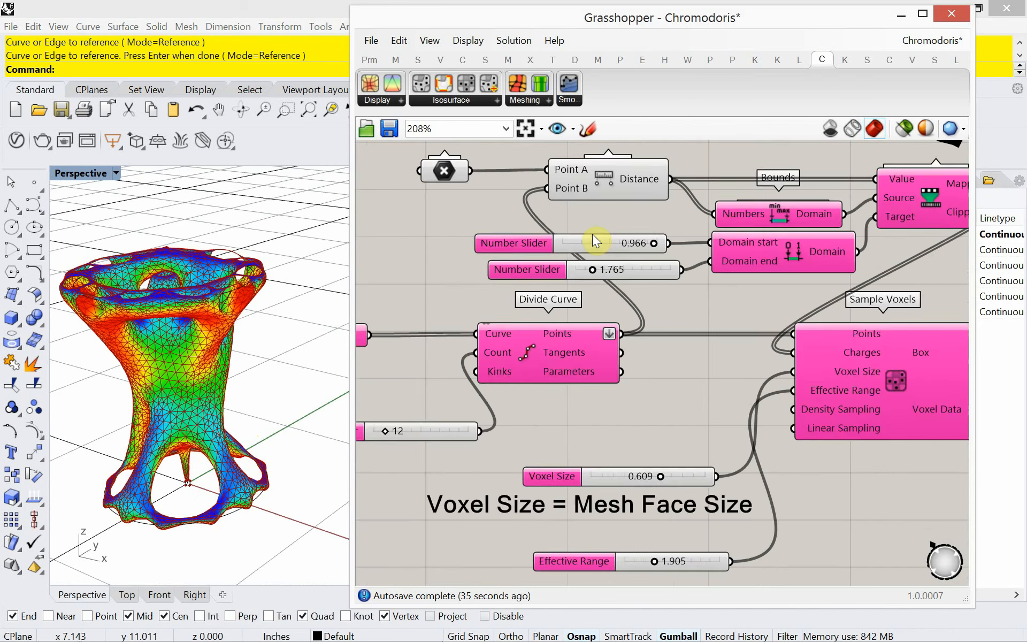
{"action": "right_click_drag", "start_coordinate": [588, 255], "coordinate": [585, 263]}
{"action": "right_click_drag", "start_coordinate": [249, 304], "coordinate": [235, 342]}
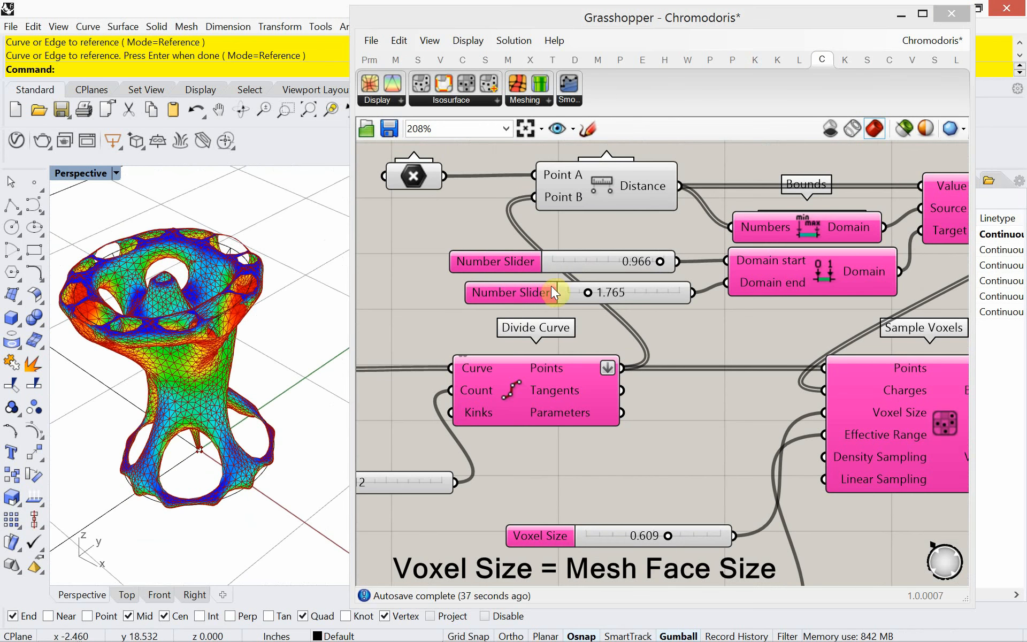
{"action": "scroll", "coordinate": [610, 282], "scroll_direction": "up", "scroll_amount": 2}
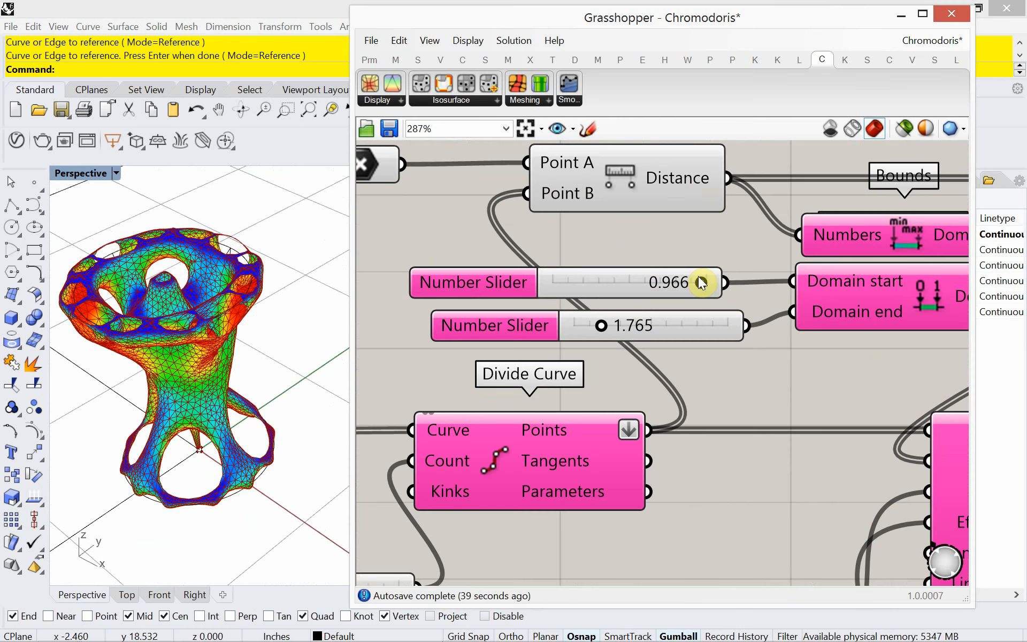
{"action": "left_click_drag", "start_coordinate": [701, 282], "coordinate": [706, 287]}
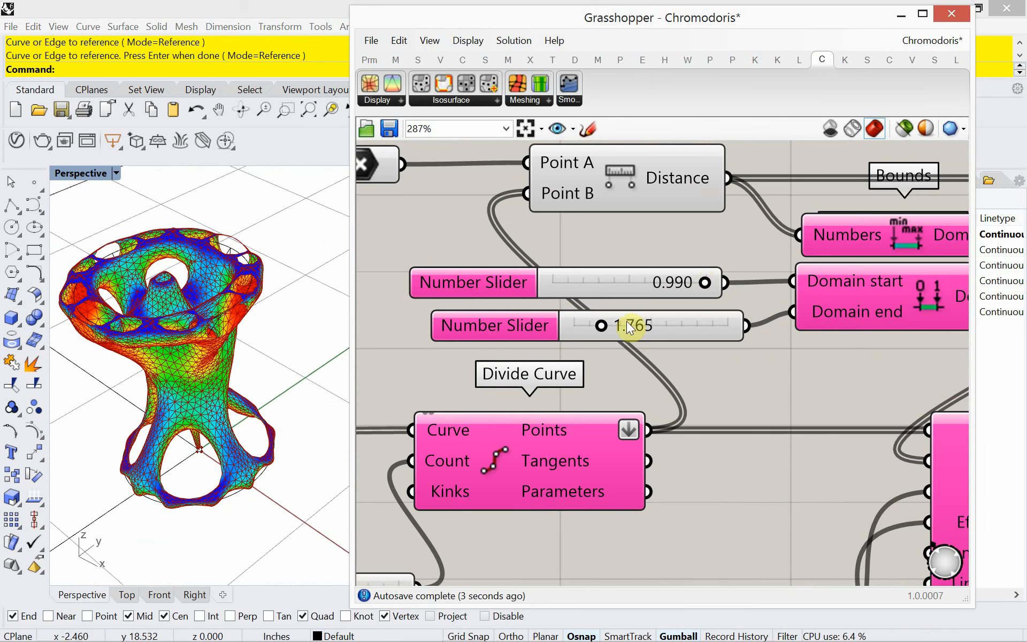
Try 2.078 and 1.556 on the slider feeding Domain end of the target domain, and settle on 1.974.
{"action": "mouse_move", "coordinate": [606, 328]}
{"action": "left_mouse_down"}
{"action": "mouse_move", "coordinate": [628, 332]}
{"action": "mouse_move", "coordinate": [601, 337]}
{"action": "mouse_move", "coordinate": [611, 339]}
{"action": "left_mouse_up"}
{"action": "right_click_drag", "start_coordinate": [298, 469], "coordinate": [239, 488]}
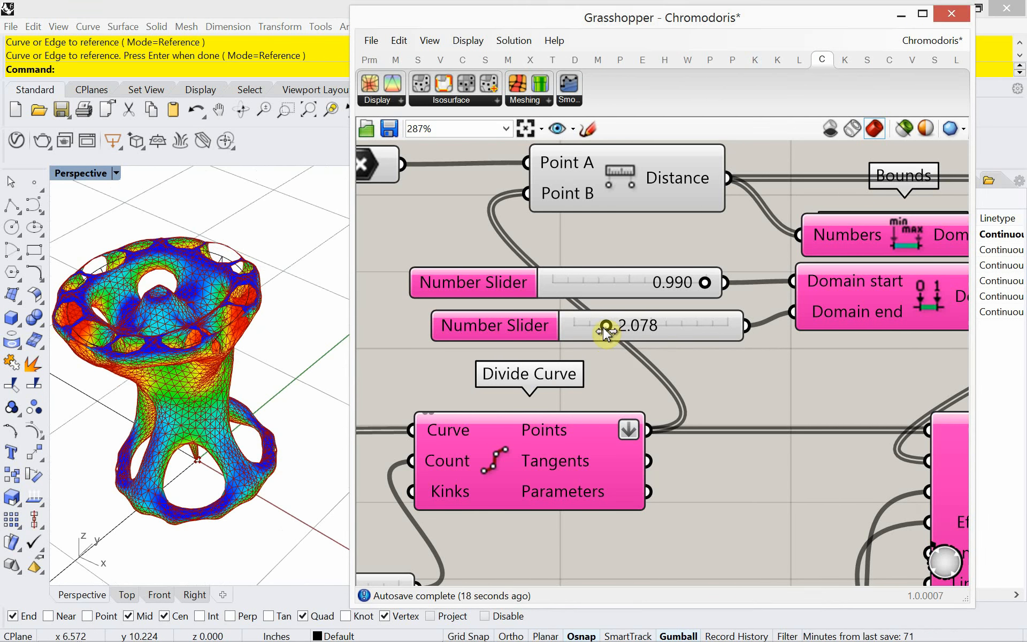
{"action": "left_click_drag", "start_coordinate": [605, 325], "coordinate": [600, 341]}
{"action": "right_click_drag", "start_coordinate": [143, 503], "coordinate": [152, 454]}
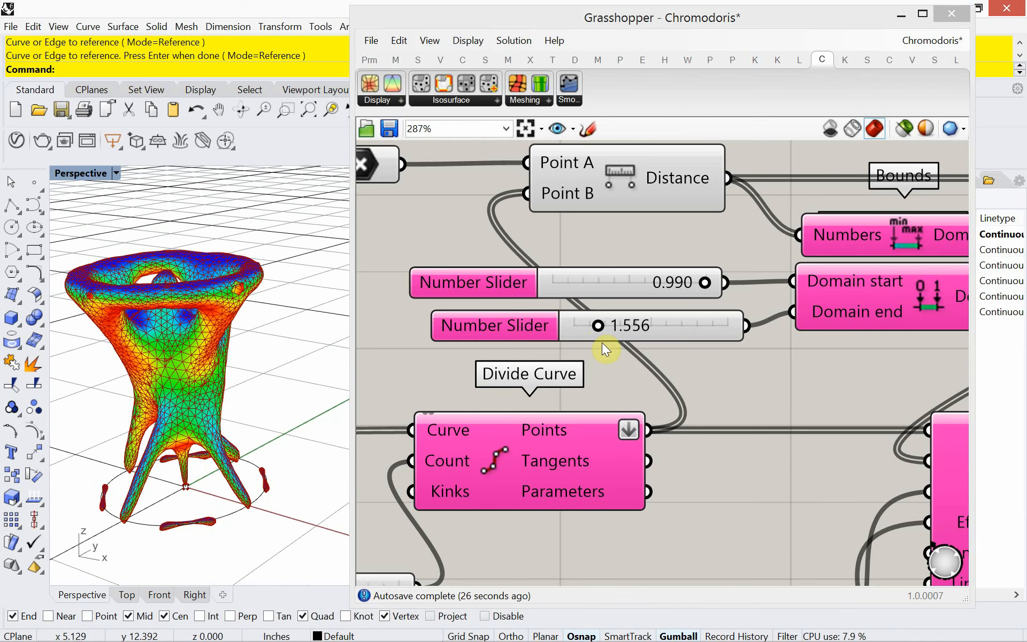
{"action": "mouse_move", "coordinate": [598, 326]}
{"action": "left_mouse_down"}
{"action": "mouse_move", "coordinate": [614, 346]}
{"action": "mouse_move", "coordinate": [605, 343]}
{"action": "left_mouse_up"}
{"action": "right_click_drag", "start_coordinate": [305, 373], "coordinate": [270, 440]}
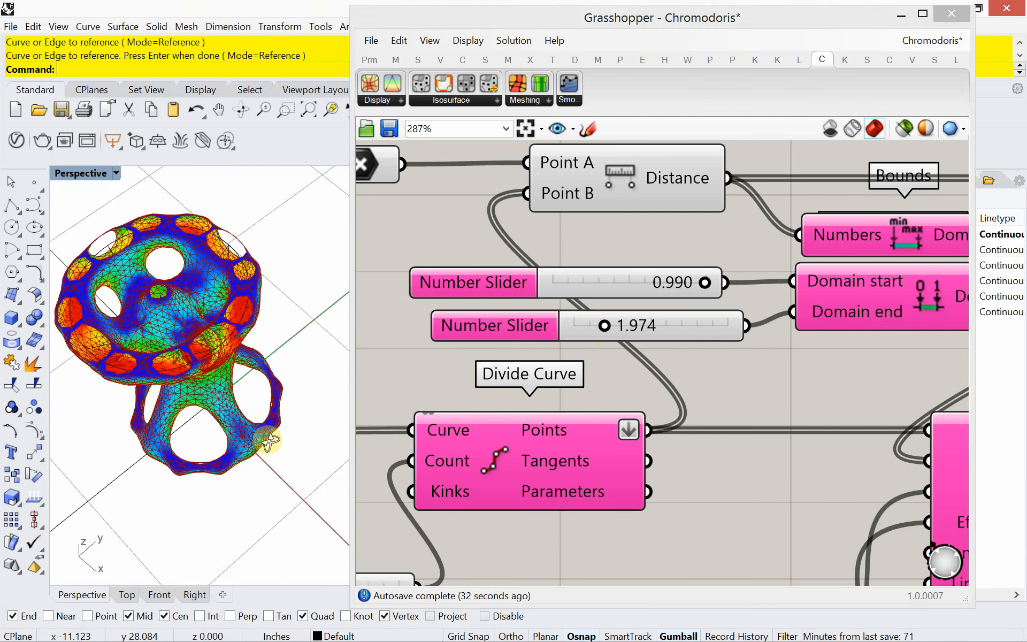
Reduce the Effective Range slider of the Sample Voxels component to 1.753.
{"action": "right_click_drag", "start_coordinate": [516, 480], "coordinate": [559, 374]}
{"action": "scroll", "coordinate": [558, 374], "scroll_direction": "down", "scroll_amount": 3}
{"action": "right_click_drag", "start_coordinate": [500, 436], "coordinate": [626, 373]}
{"action": "right_click_drag", "start_coordinate": [600, 431], "coordinate": [519, 373]}
{"action": "scroll", "coordinate": [698, 476], "scroll_direction": "up", "scroll_amount": 2}
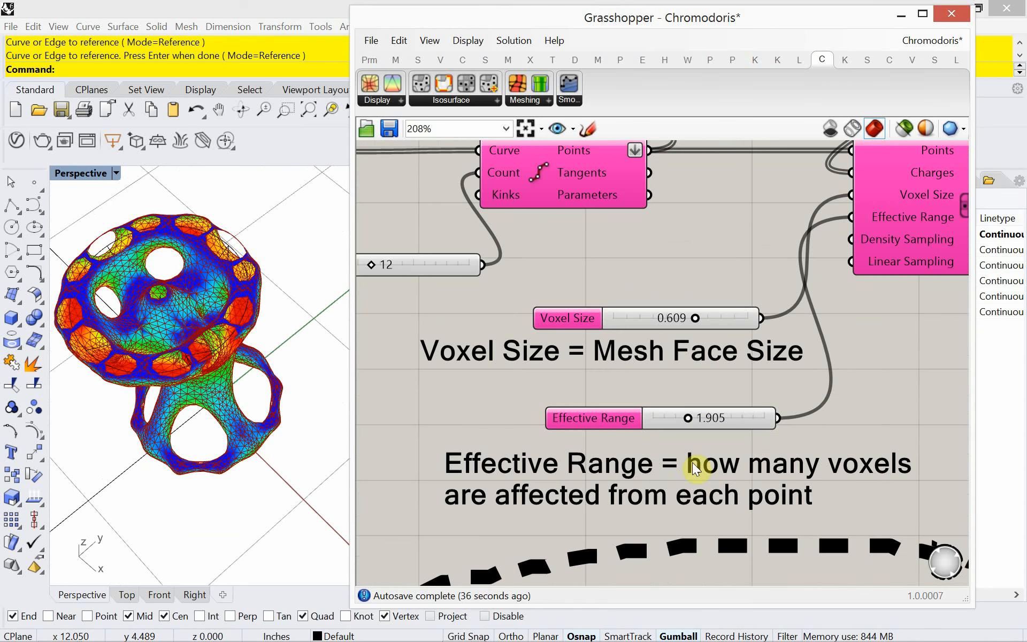
{"action": "mouse_move", "coordinate": [691, 421]}
{"action": "left_mouse_down"}
{"action": "mouse_move", "coordinate": [682, 428]}
{"action": "mouse_move", "coordinate": [702, 436]}
{"action": "mouse_move", "coordinate": [690, 439]}
{"action": "left_mouse_up"}
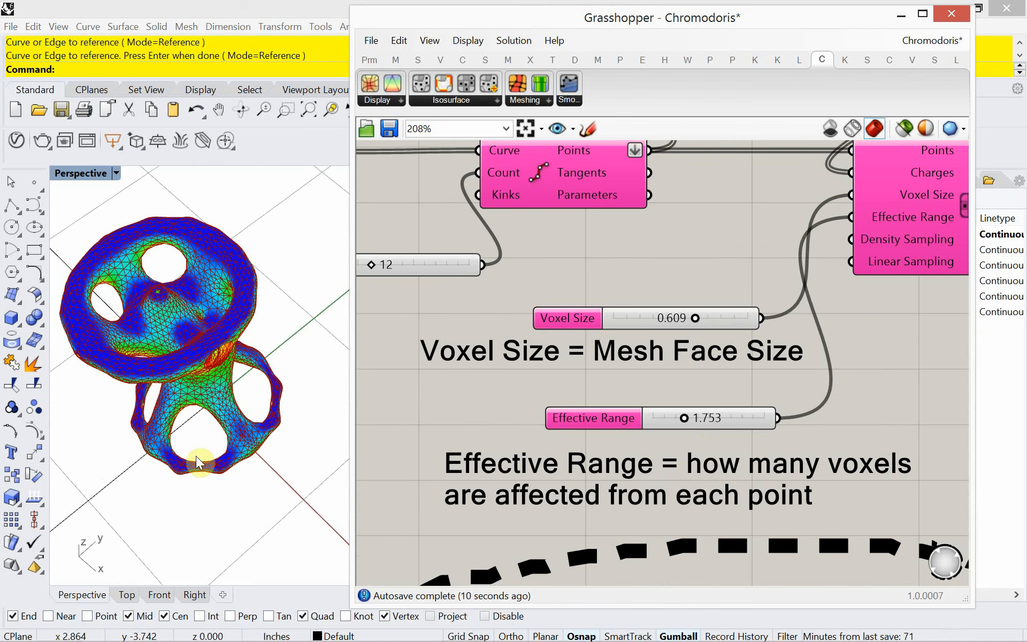
Set the Voxel Size slider to 0.541 and the Effective Range slider to 2.468 for a finer, thicker mesh.
{"action": "right_click_drag", "start_coordinate": [198, 461], "coordinate": [216, 391]}
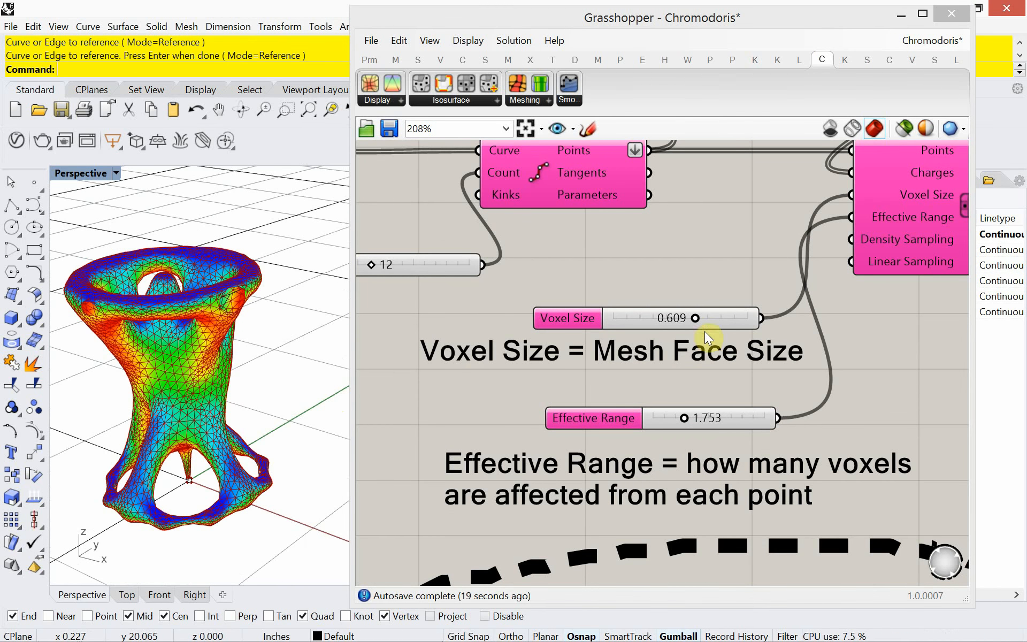
{"action": "left_click_drag", "start_coordinate": [695, 319], "coordinate": [669, 327]}
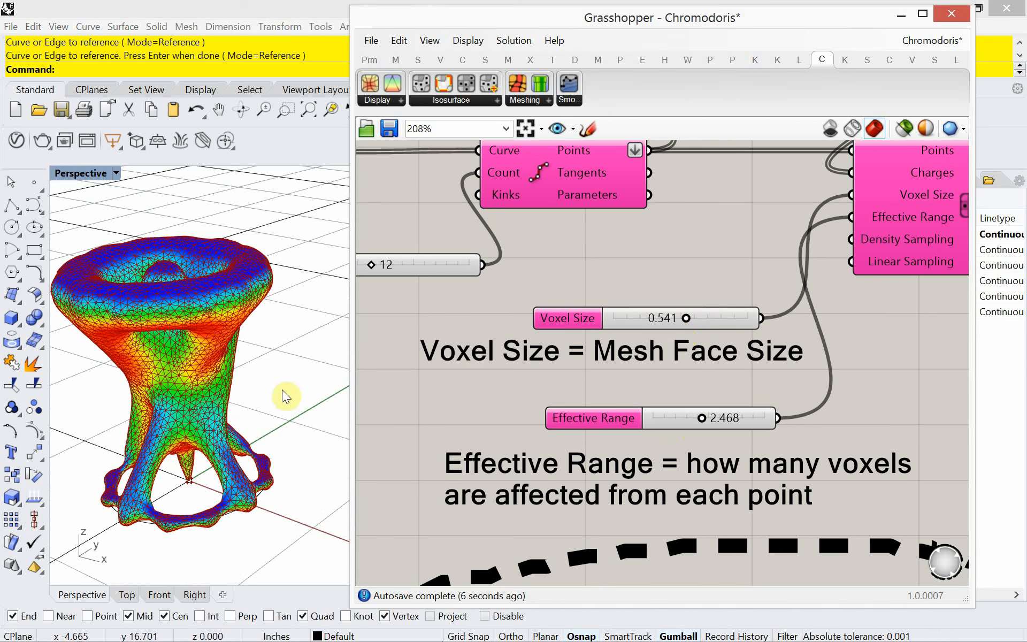
{"action": "right_click_drag", "start_coordinate": [287, 394], "coordinate": [227, 425]}
{"action": "scroll", "coordinate": [695, 331], "scroll_direction": "down", "scroll_amount": 1}
Bake the Draft Angle component's Mesh output onto the Default layer and save the Grasshopper definition.
{"action": "right_click_drag", "start_coordinate": [856, 332], "coordinate": [481, 332]}
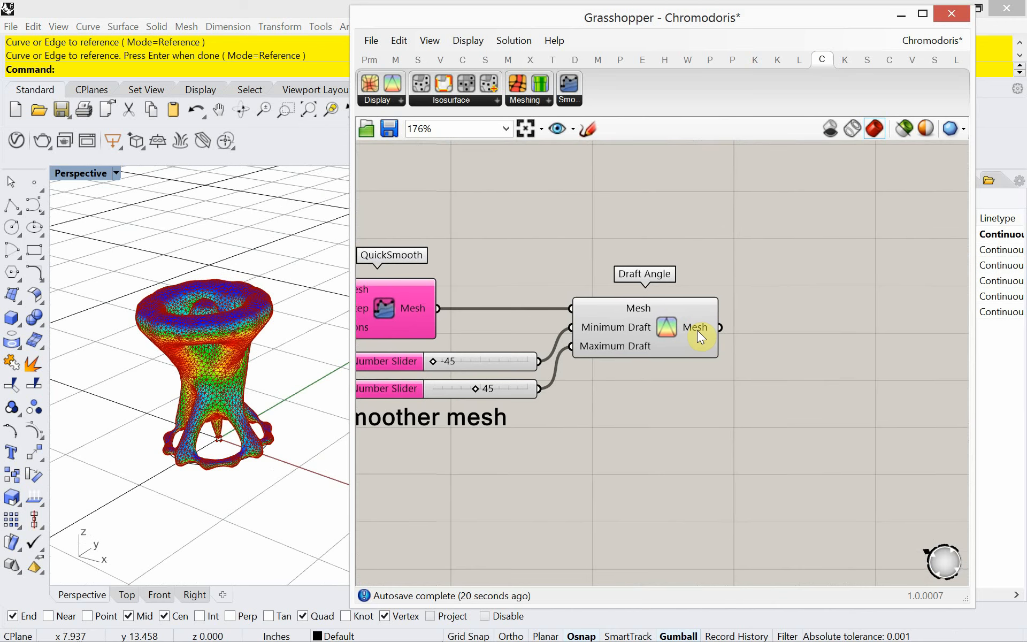
{"action": "right_click", "coordinate": [697, 330]}
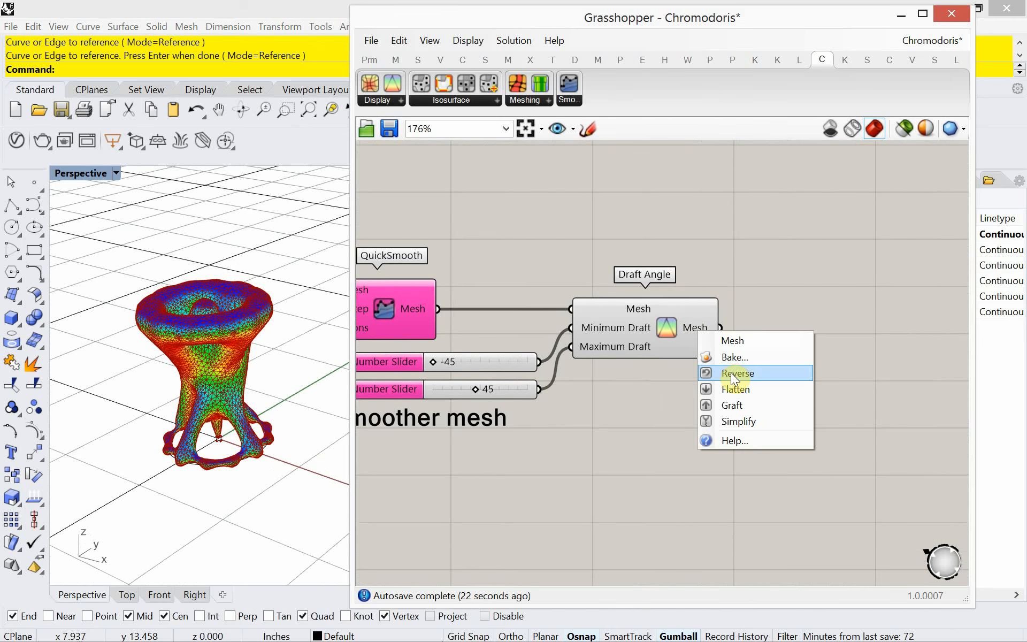
{"action": "left_click", "coordinate": [732, 357]}
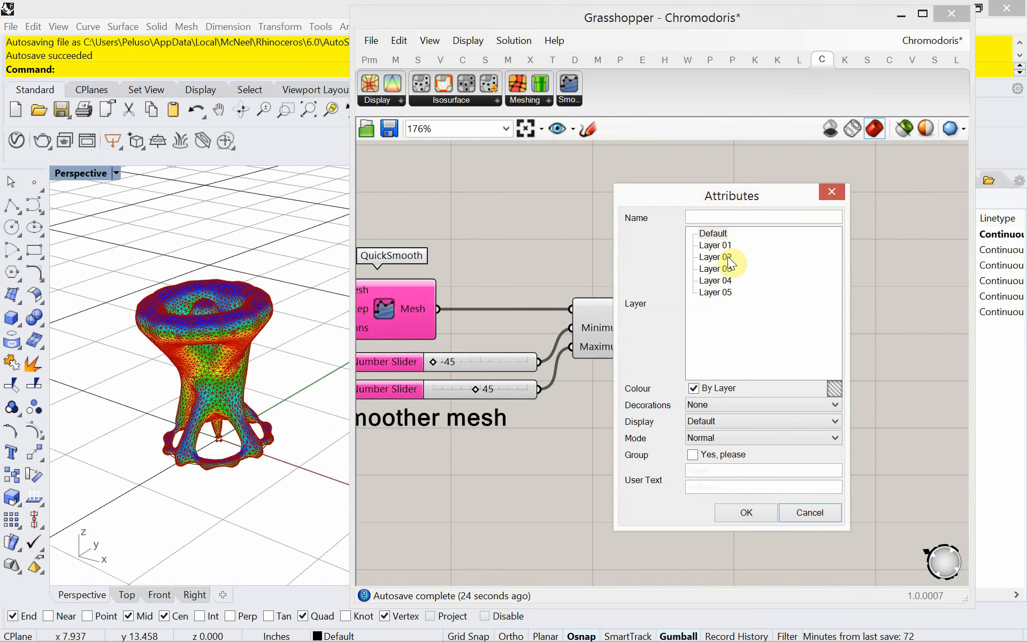
{"action": "left_click", "coordinate": [716, 235]}
{"action": "left_click", "coordinate": [745, 511]}
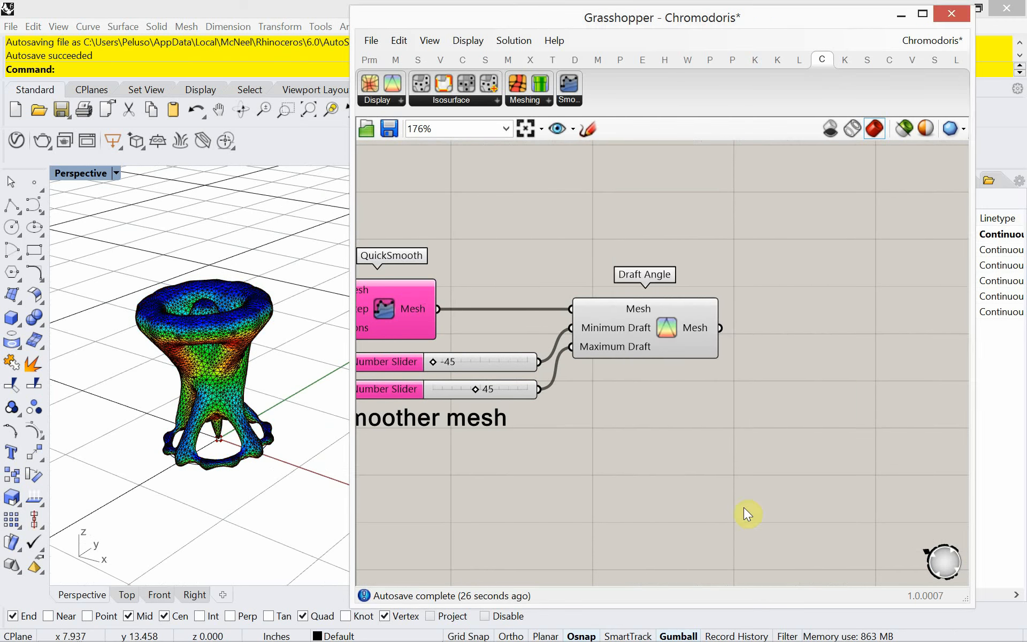
{"action": "left_click", "coordinate": [369, 41]}
{"action": "left_click", "coordinate": [403, 115]}
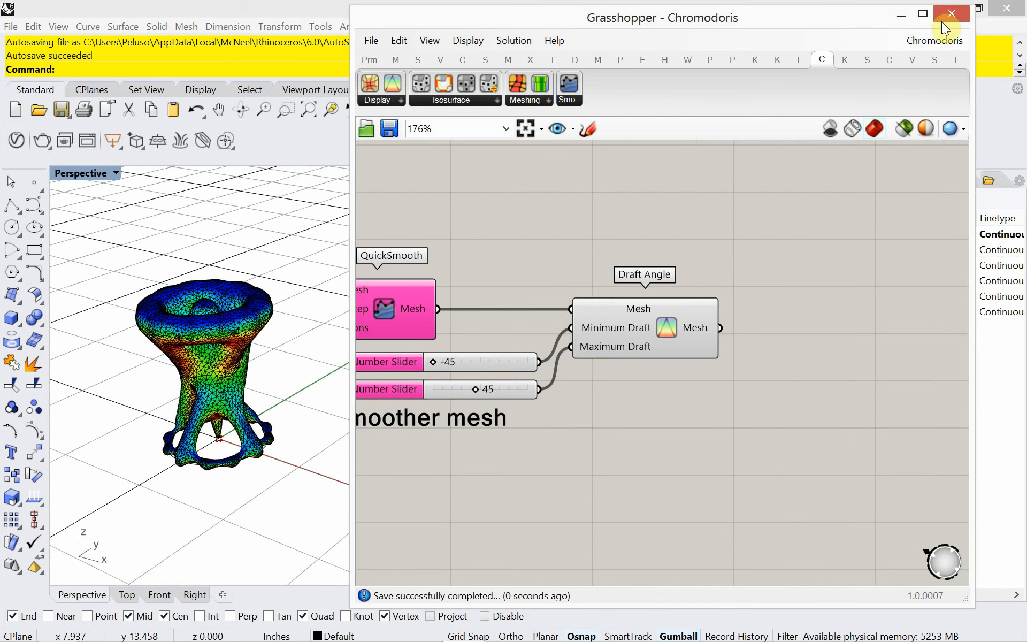
Switch to Rhino and run Check on the baked draft-angle mesh to examine it for errors and disjoint pieces.
{"action": "left_click", "coordinate": [902, 15]}
{"action": "right_click_drag", "start_coordinate": [327, 389], "coordinate": [468, 405], "text": "shift"}
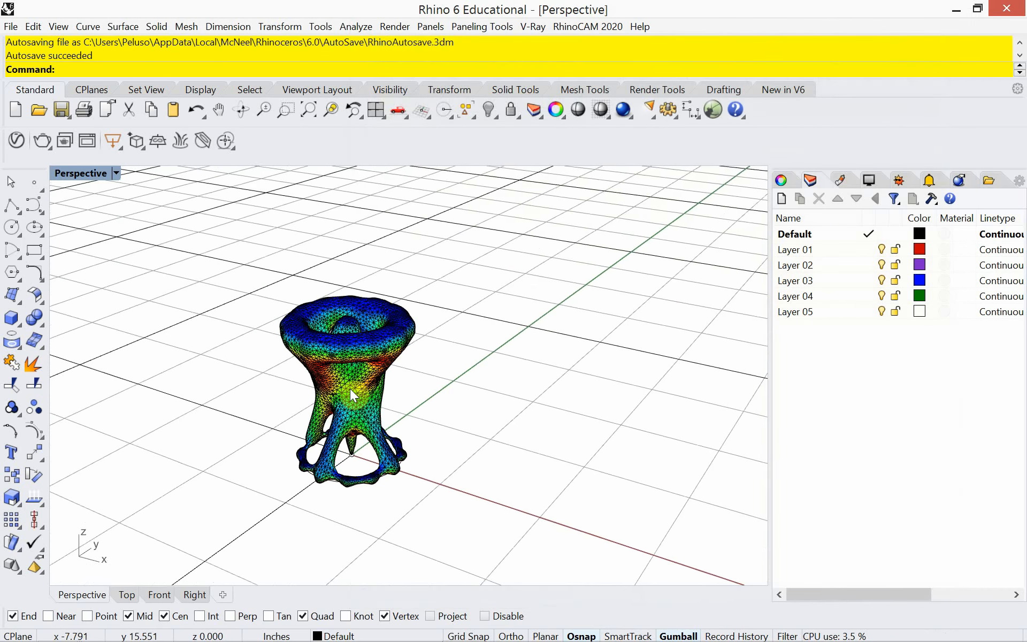
{"action": "scroll", "coordinate": [350, 388], "scroll_direction": "up", "scroll_amount": 5}
{"action": "left_click", "coordinate": [366, 395]}
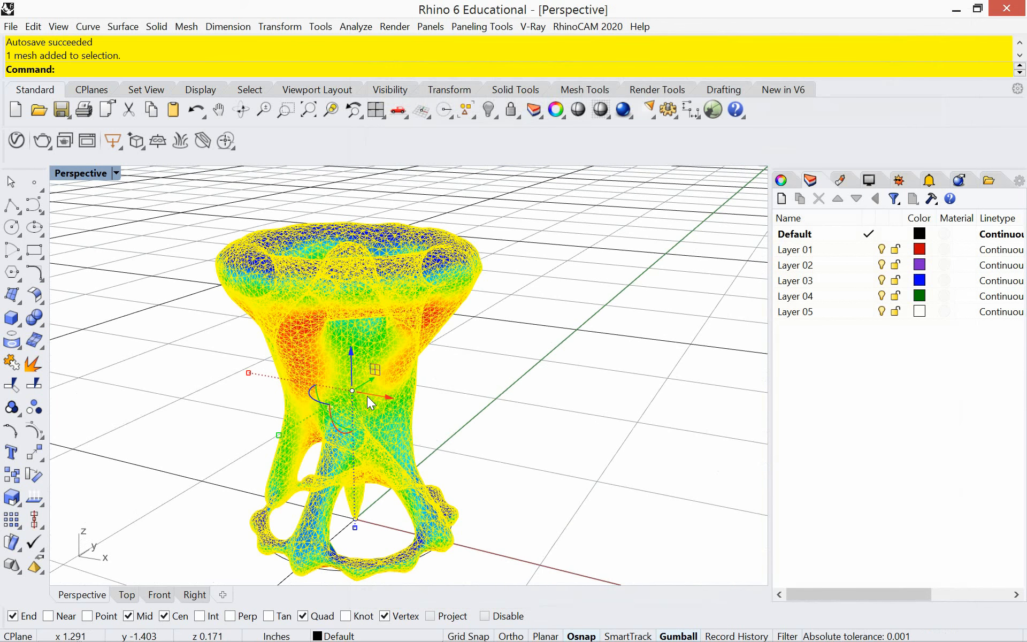
{"action": "type", "text": "Check"}
{"action": "key", "text": "Return"}
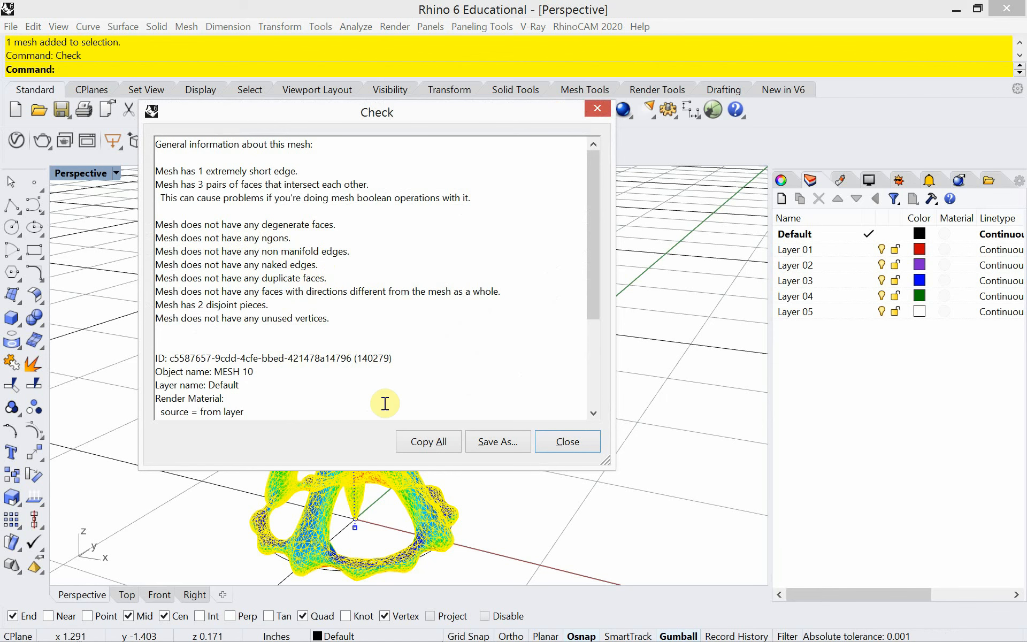
{"action": "left_click", "coordinate": [555, 446]}
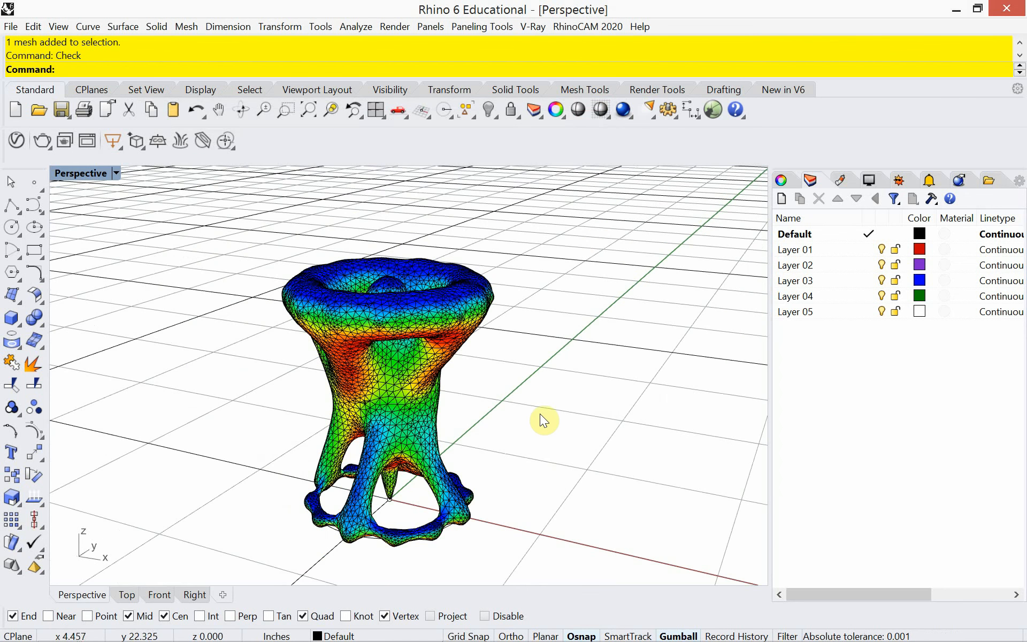
Explode the baked mesh into its separate pieces and hide the large main piece.
{"action": "left_click", "coordinate": [431, 418]}
{"action": "type", "text": "Explode"}
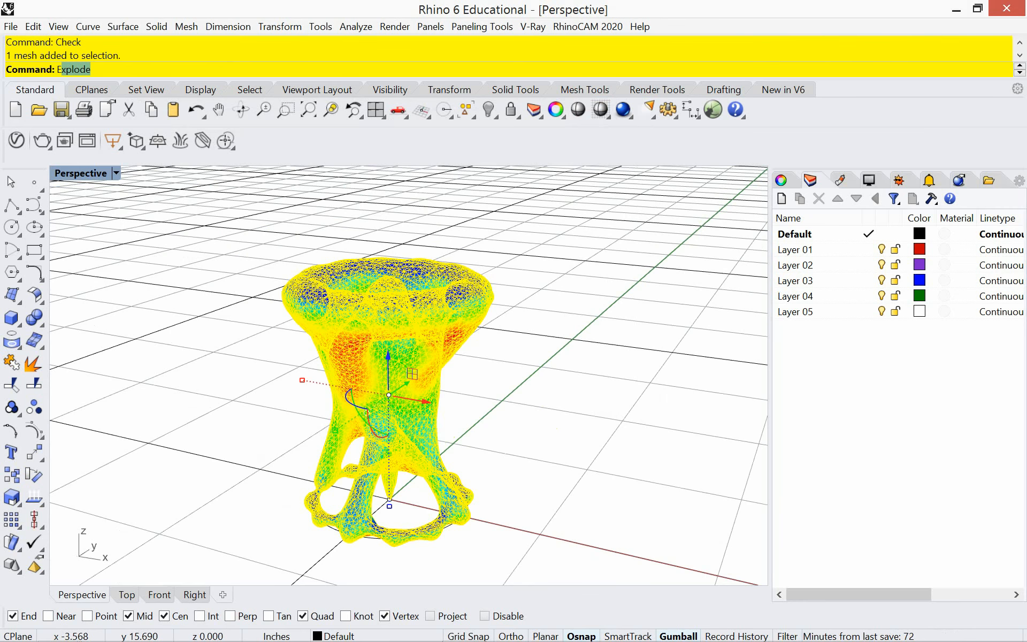
{"action": "key", "text": "Return"}
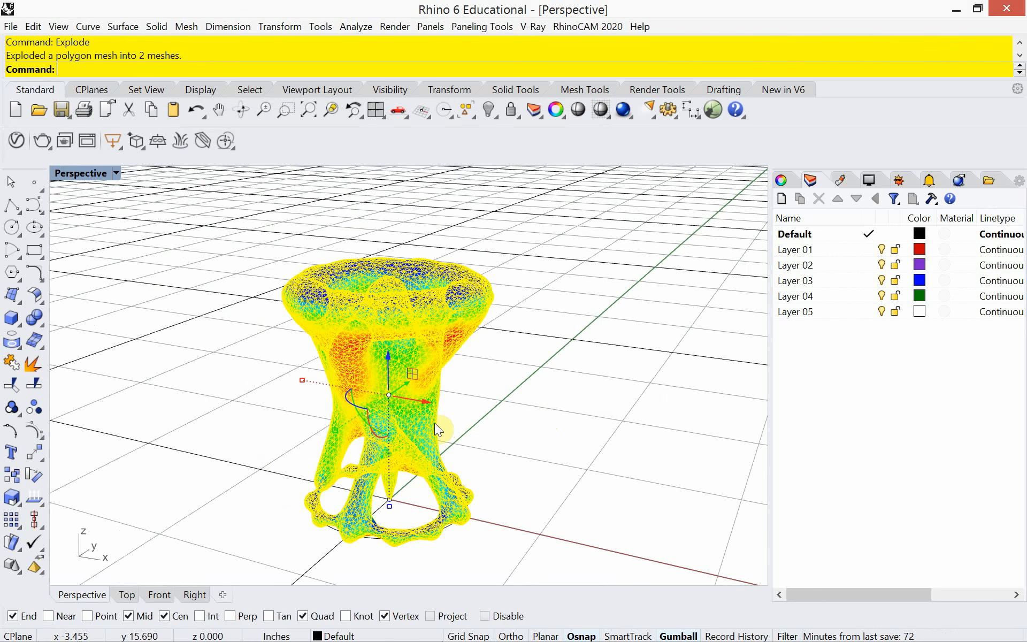
{"action": "left_click", "coordinate": [486, 450]}
{"action": "left_click", "coordinate": [402, 418]}
{"action": "type", "text": "Hide"}
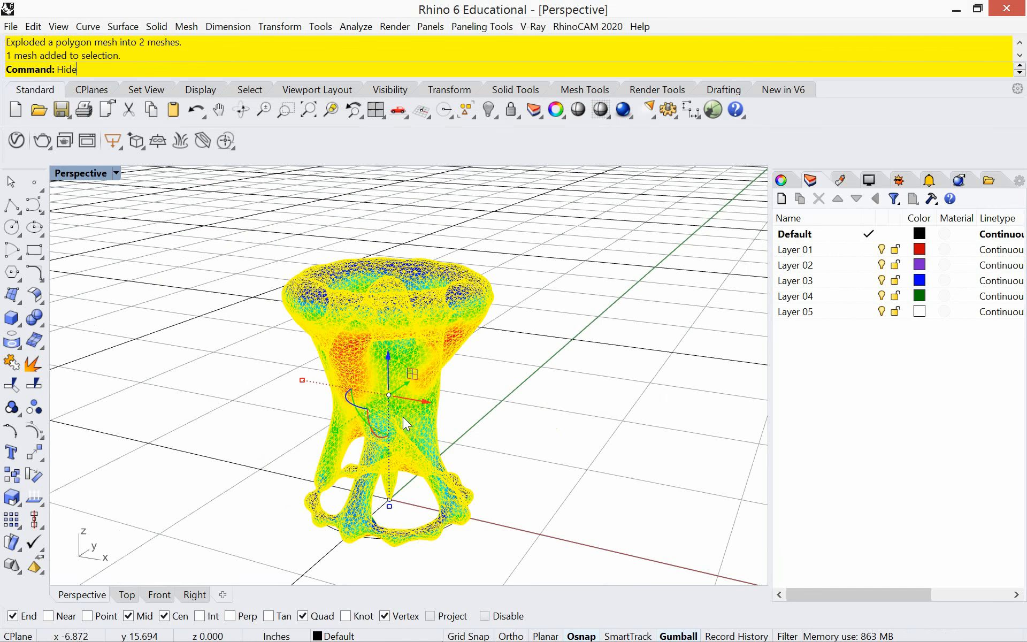
{"action": "key", "text": "Return"}
Select the leftover small mesh piece with SelMesh and delete it.
{"action": "type", "text": "Se"}
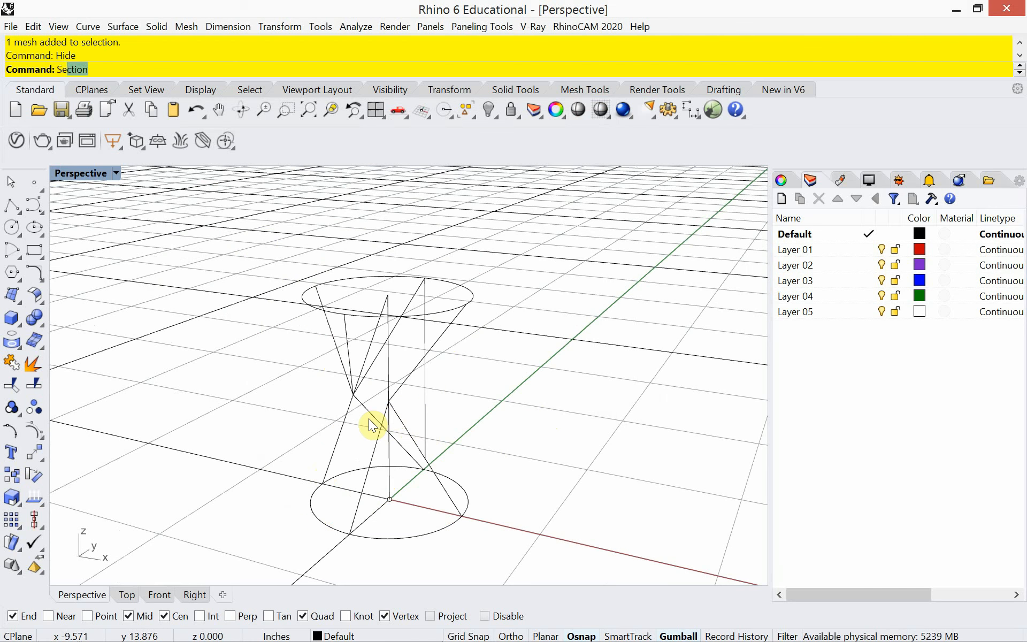
{"action": "type", "text": "lMesh"}
{"action": "key", "text": "Return"}
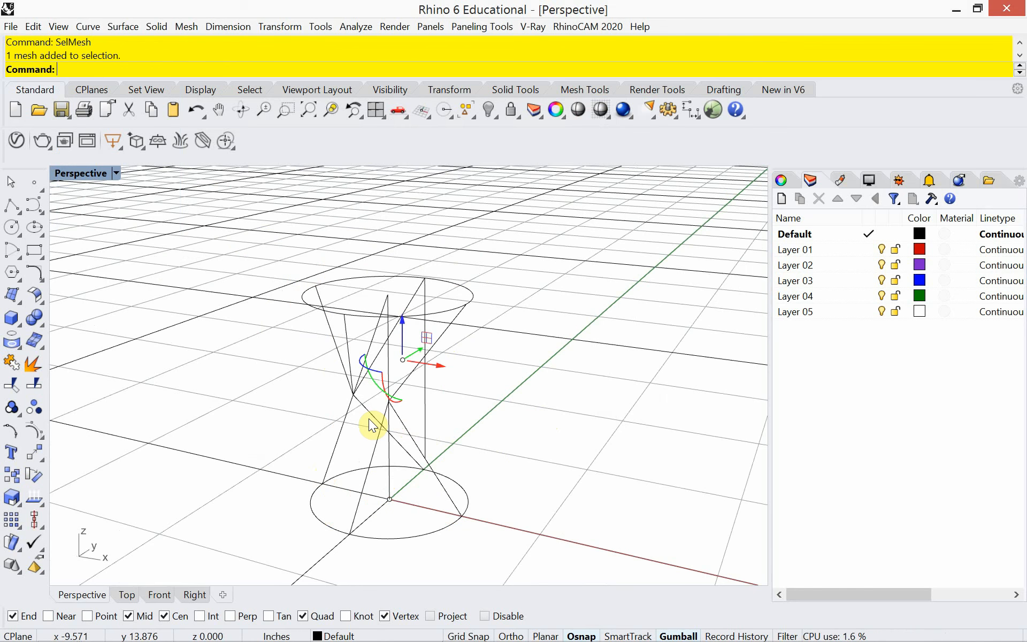
{"action": "key", "text": "Delete"}
Show the hidden main mesh again and select it.
{"action": "type", "text": "Show"}
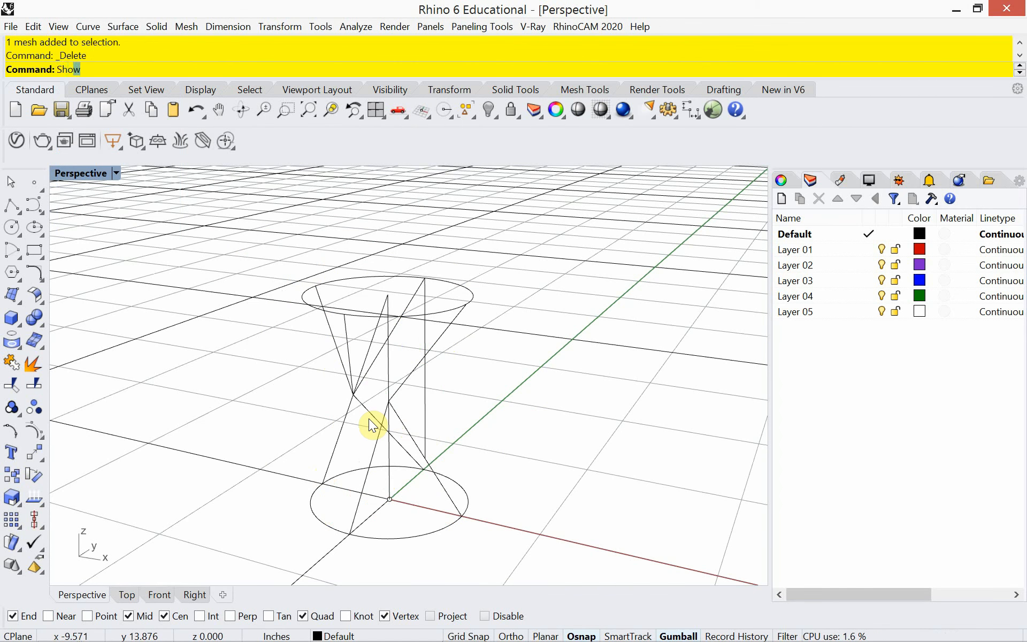
{"action": "key", "text": "Return"}
{"action": "left_click", "coordinate": [373, 426]}
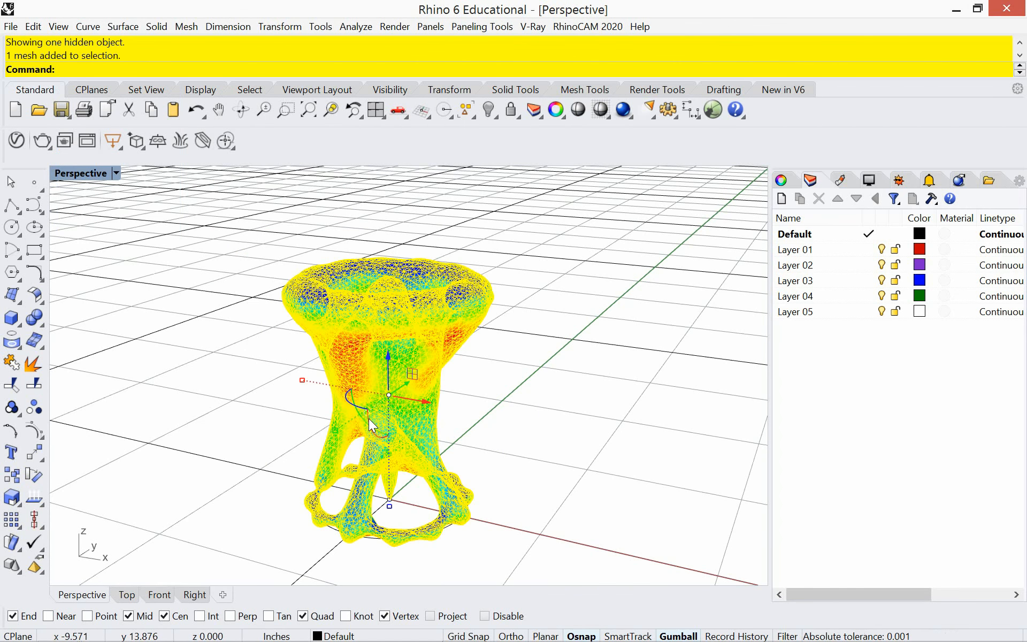
{"action": "type", "text": "Show"}
{"action": "key", "text": "Return"}
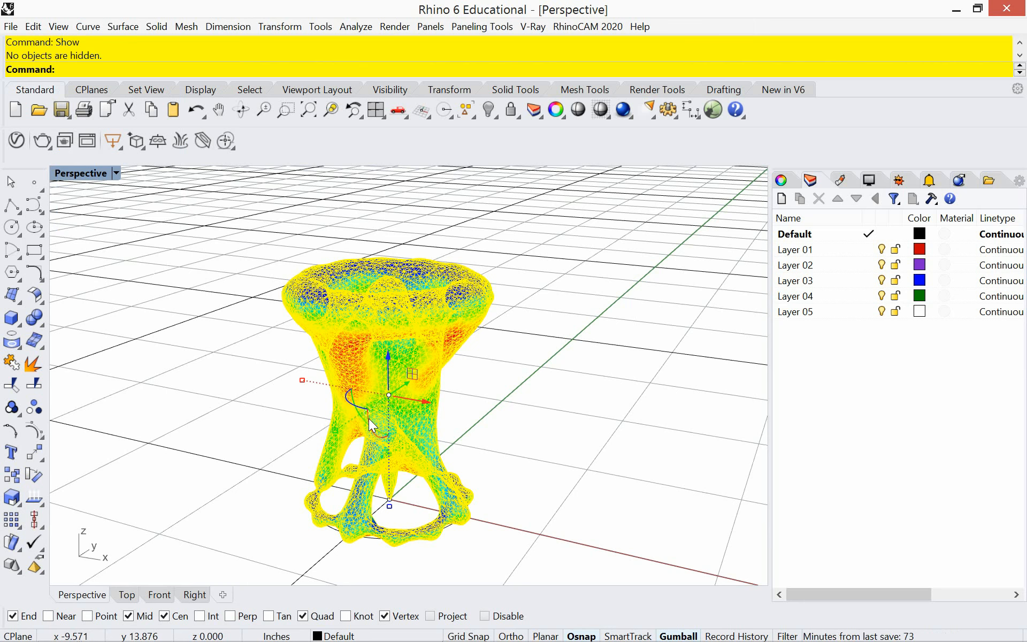
Run Check on the cleaned main mesh and review its report, then deselect it and view the form from a lower angle.
{"action": "type", "text": "Check"}
{"action": "key", "text": "Return"}
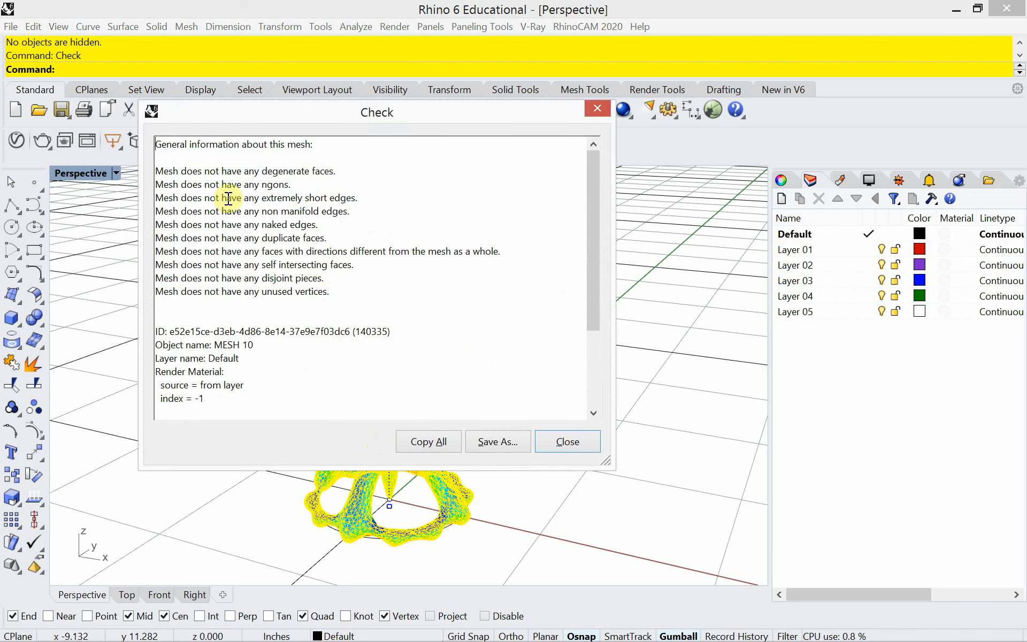
{"action": "left_click", "coordinate": [567, 441]}
{"action": "key", "text": "Escape"}
{"action": "right_click_drag", "start_coordinate": [538, 464], "coordinate": [503, 418]}
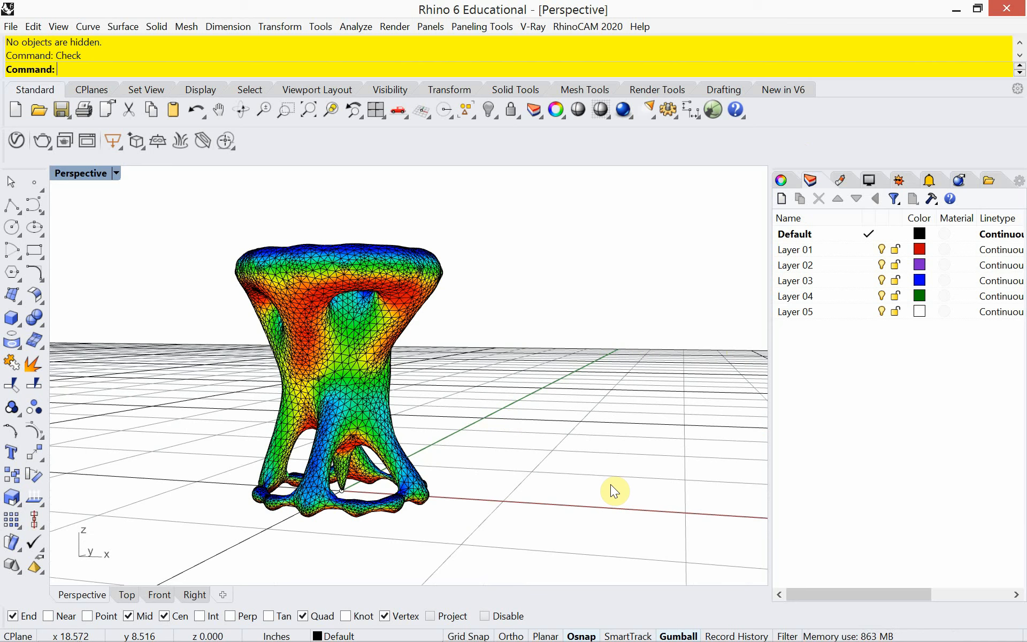
{"action": "key", "text": "F5"}
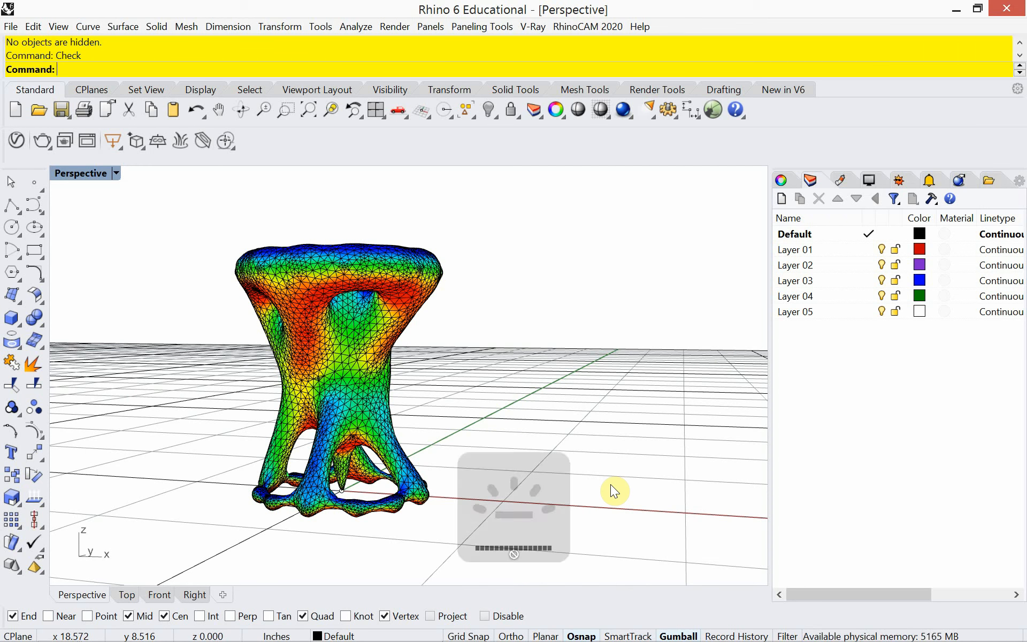